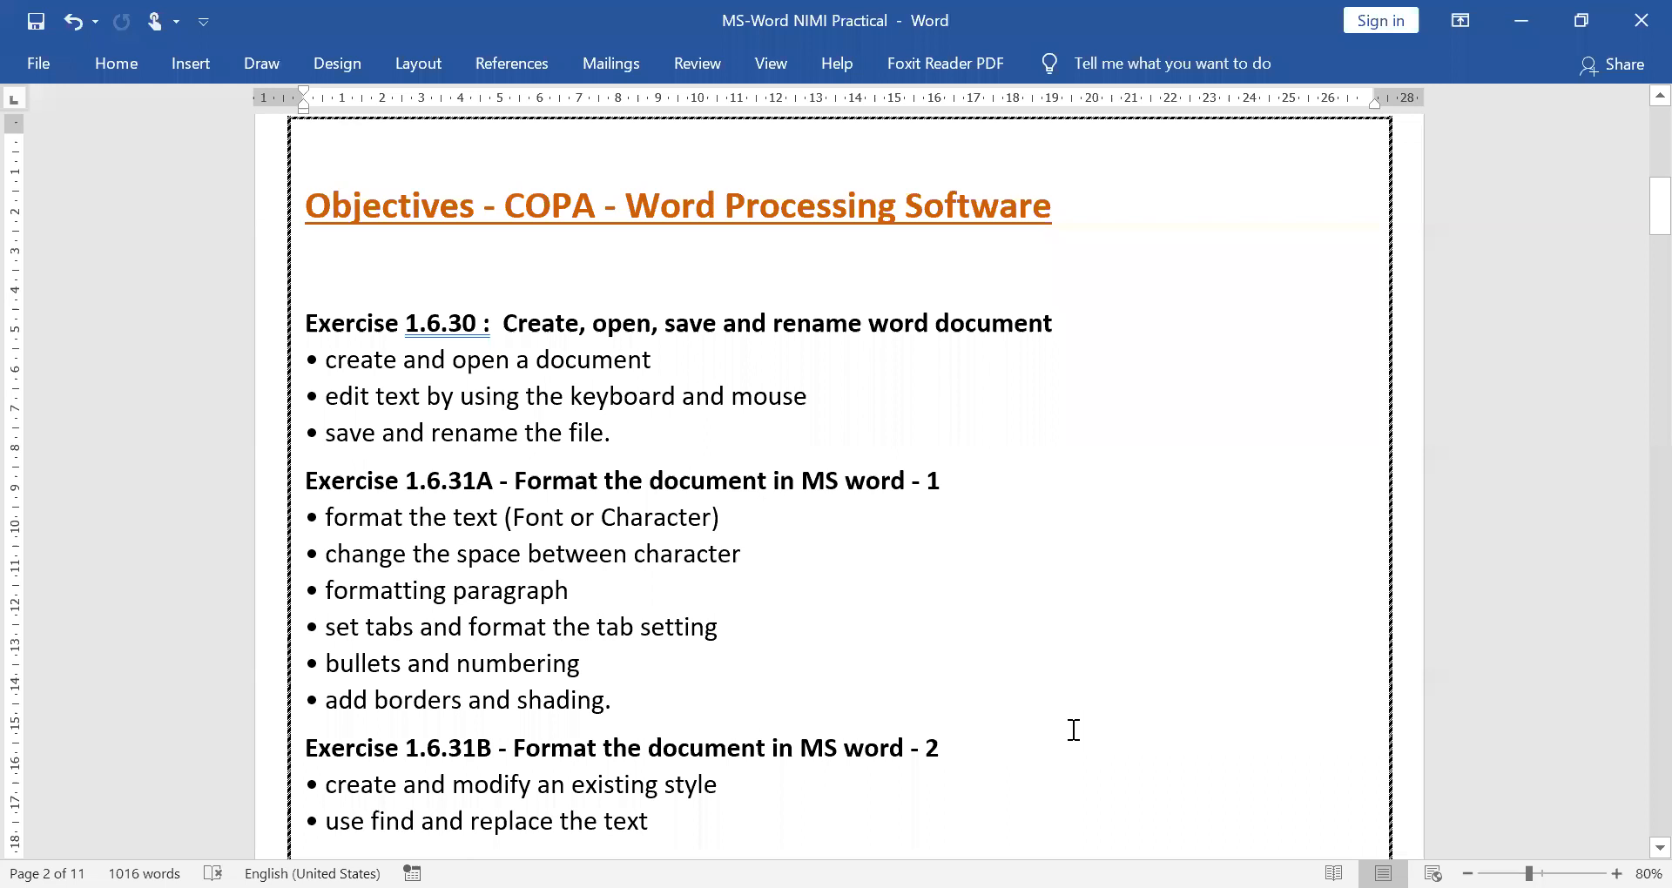
# Review the list of word processing exercise objectives and the topics under each exercise
pyautogui.scroll(-6, 1079, 702)
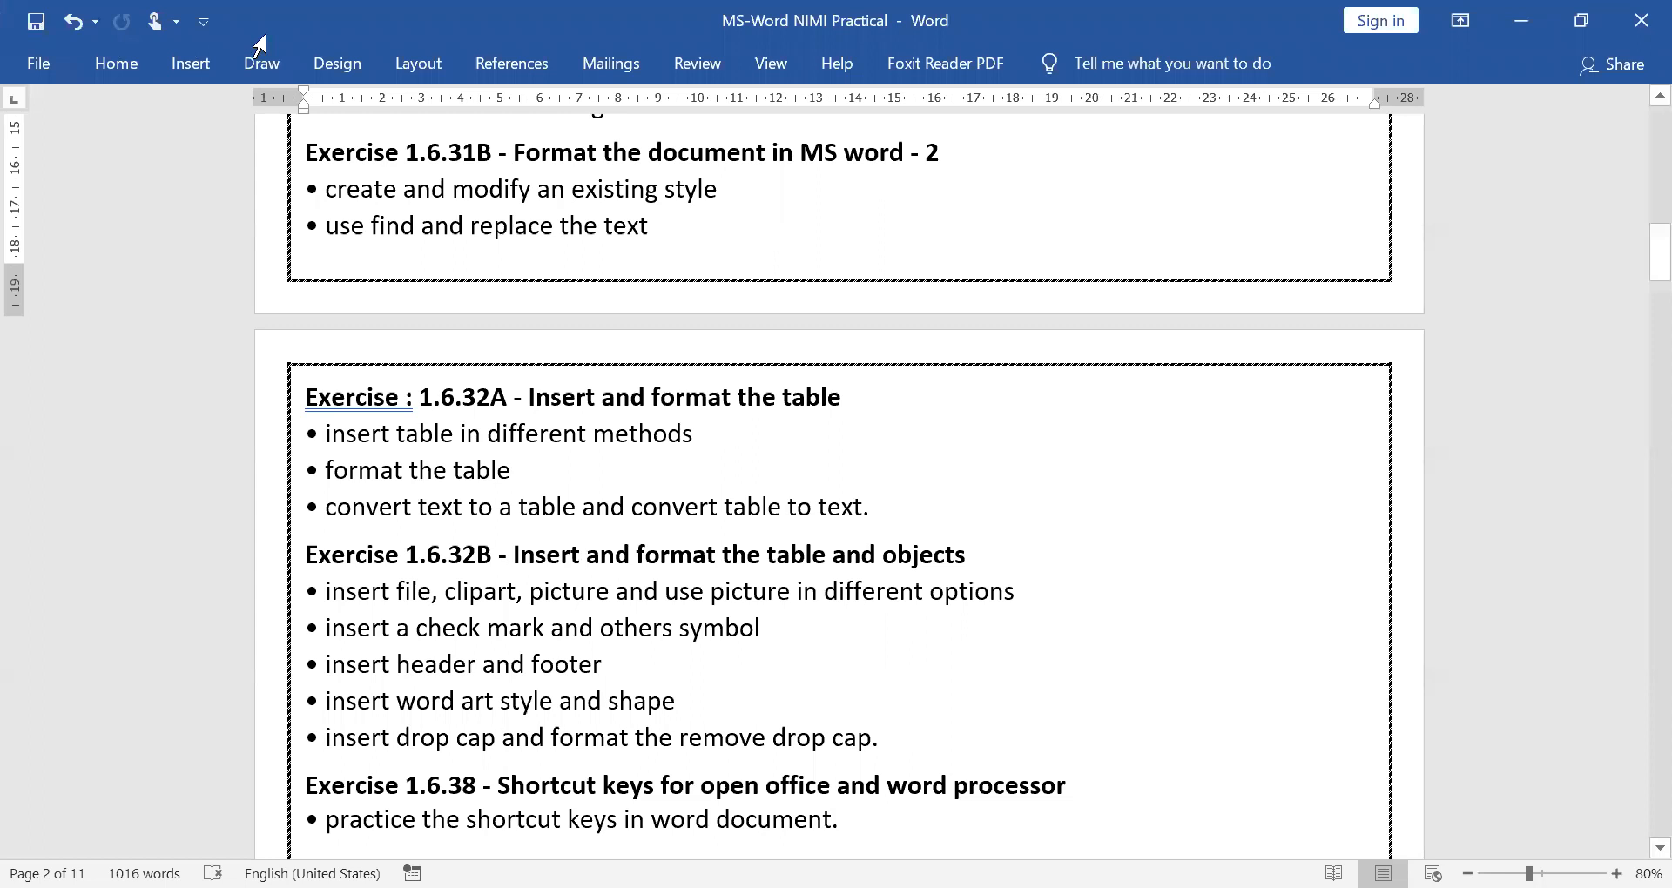
pyautogui.scroll(-1, 338, 35)
pyautogui.press('Up')
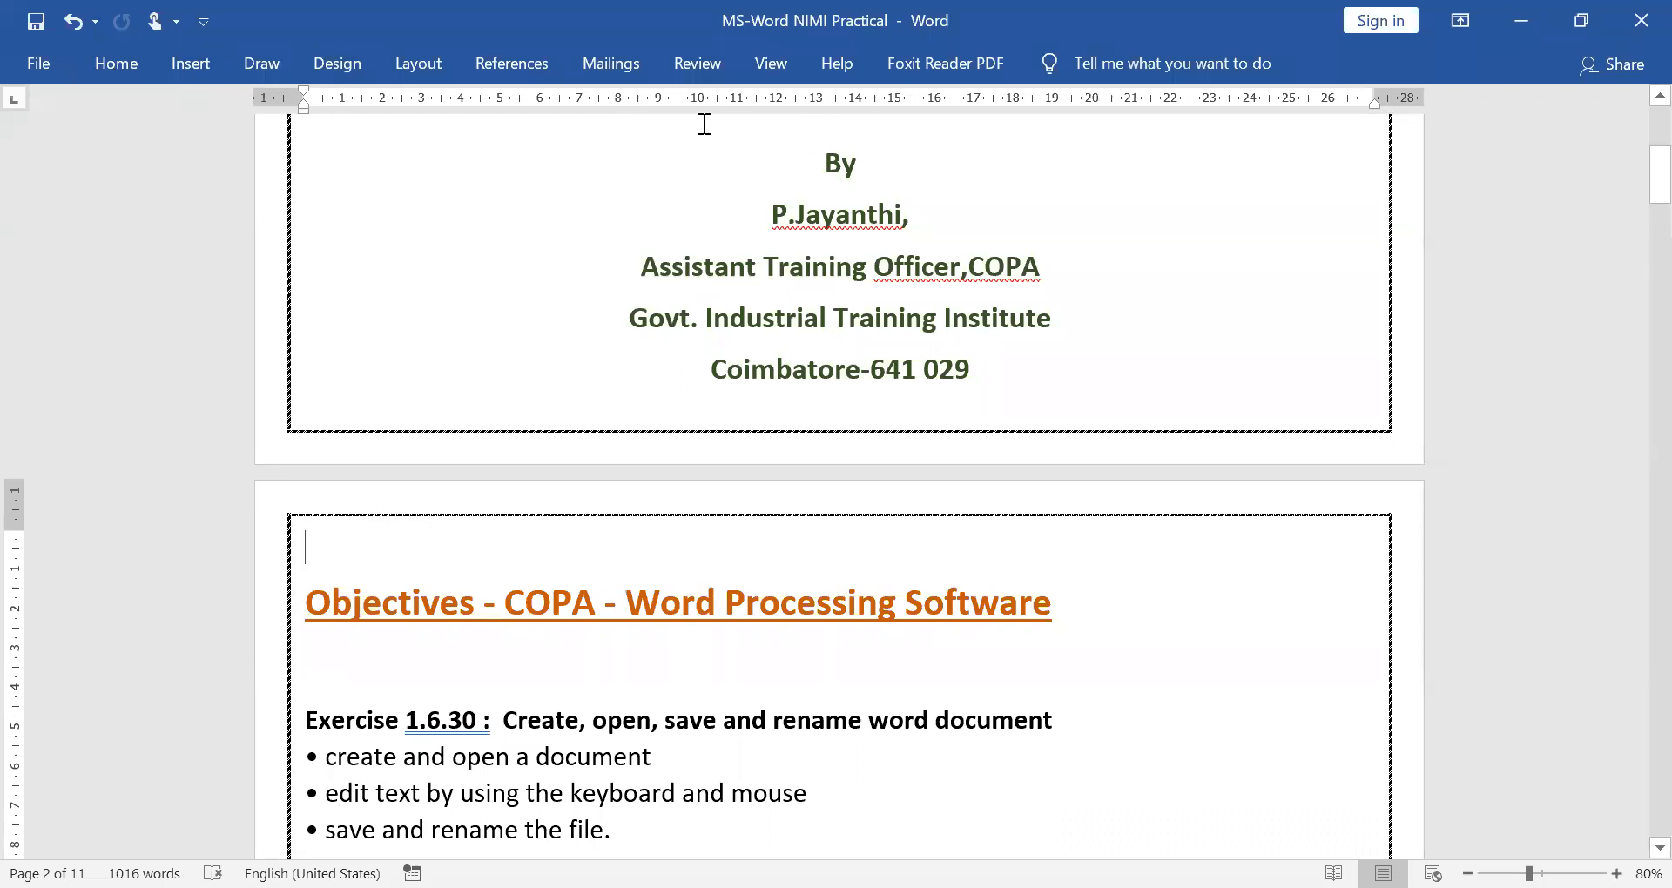
pyautogui.scroll(1, 958, 288)
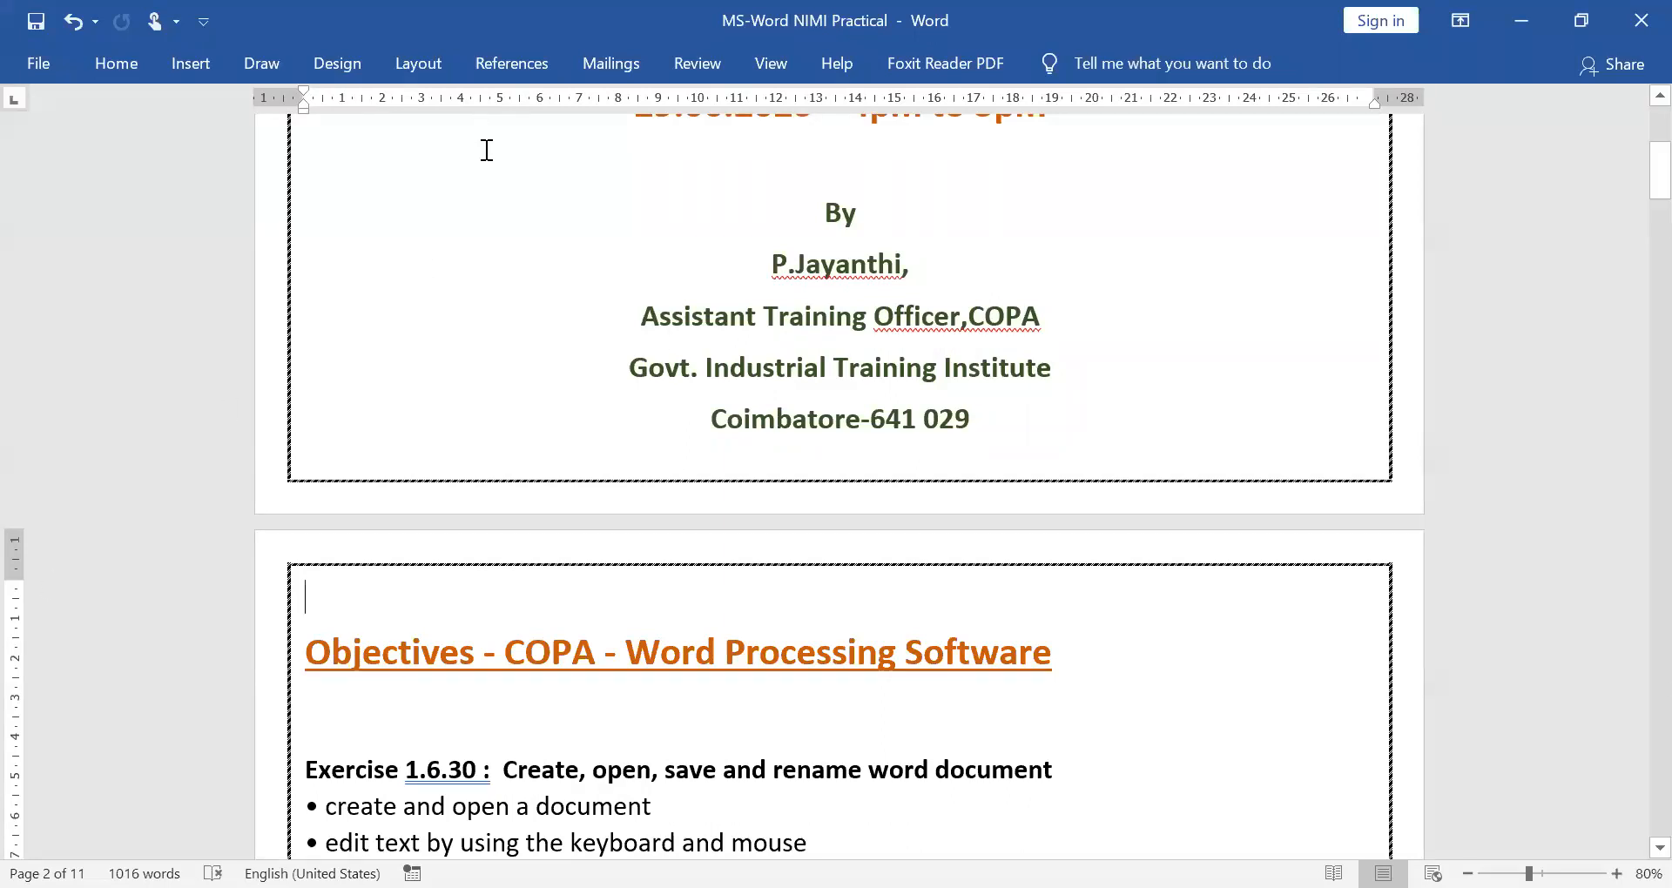
pyautogui.scroll(-1, 487, 149)
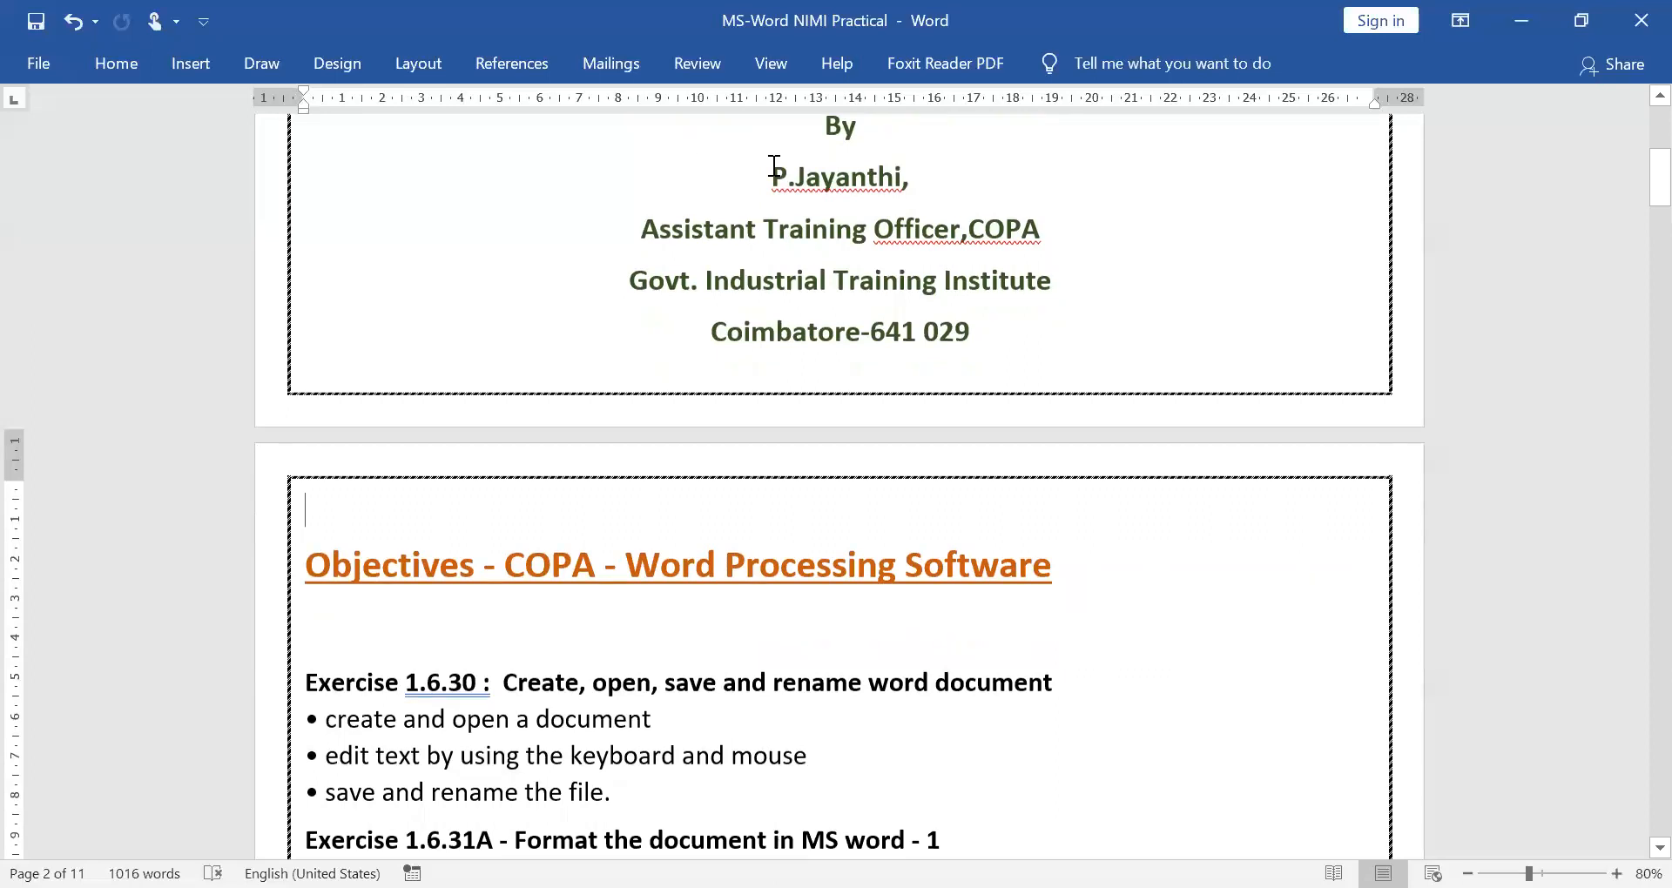
pyautogui.scroll(-1, 851, 560)
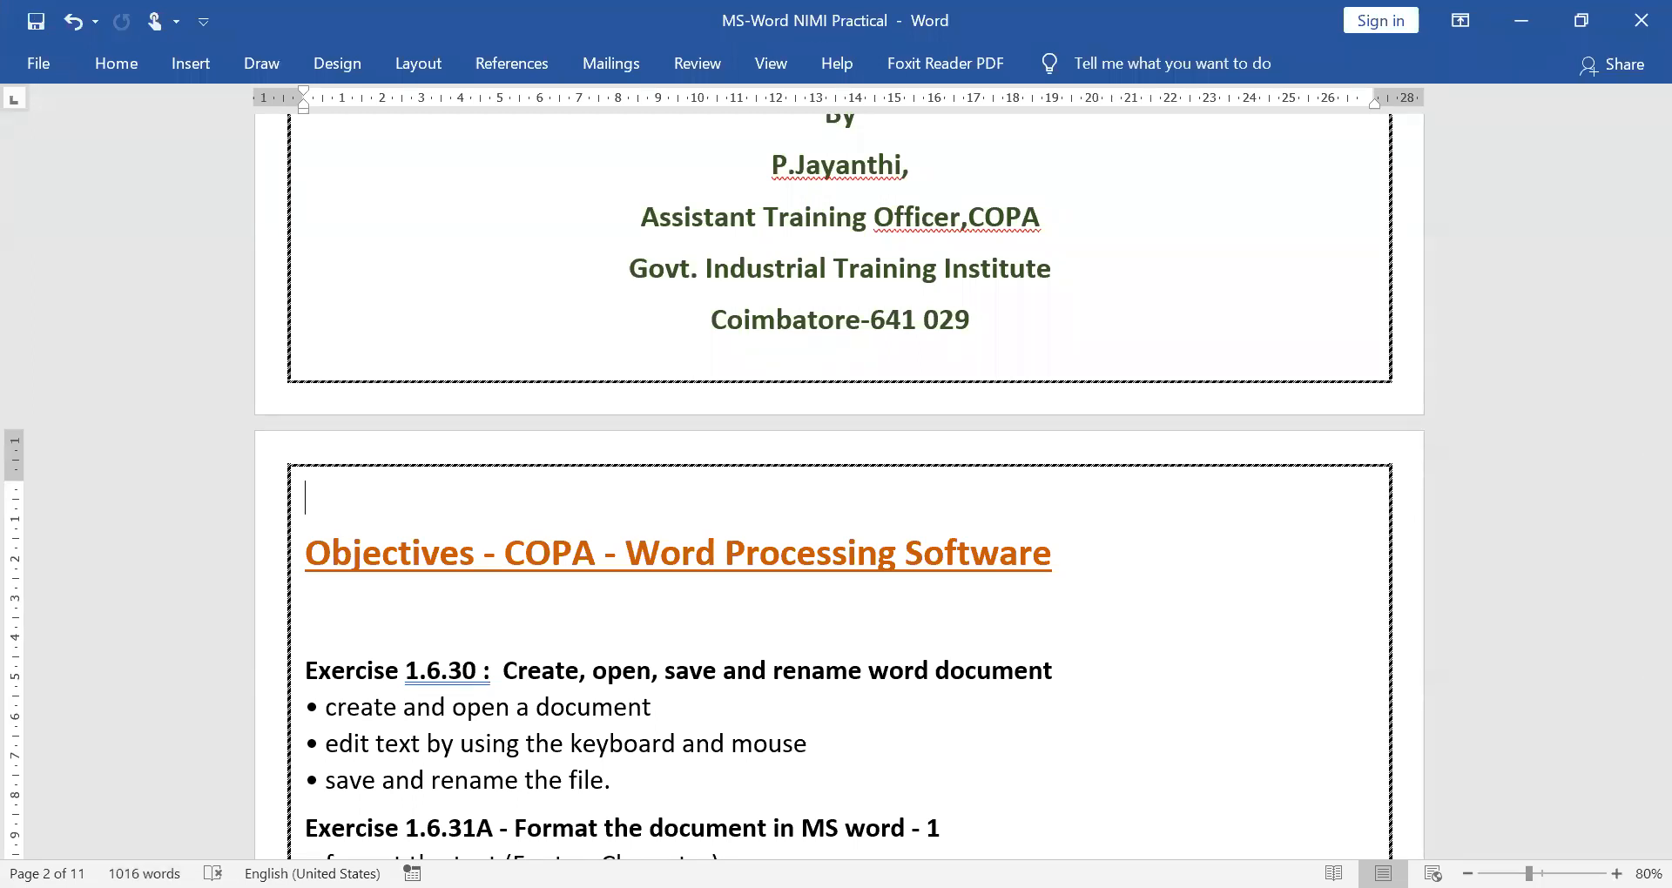
pyautogui.scroll(2, 838, 486)
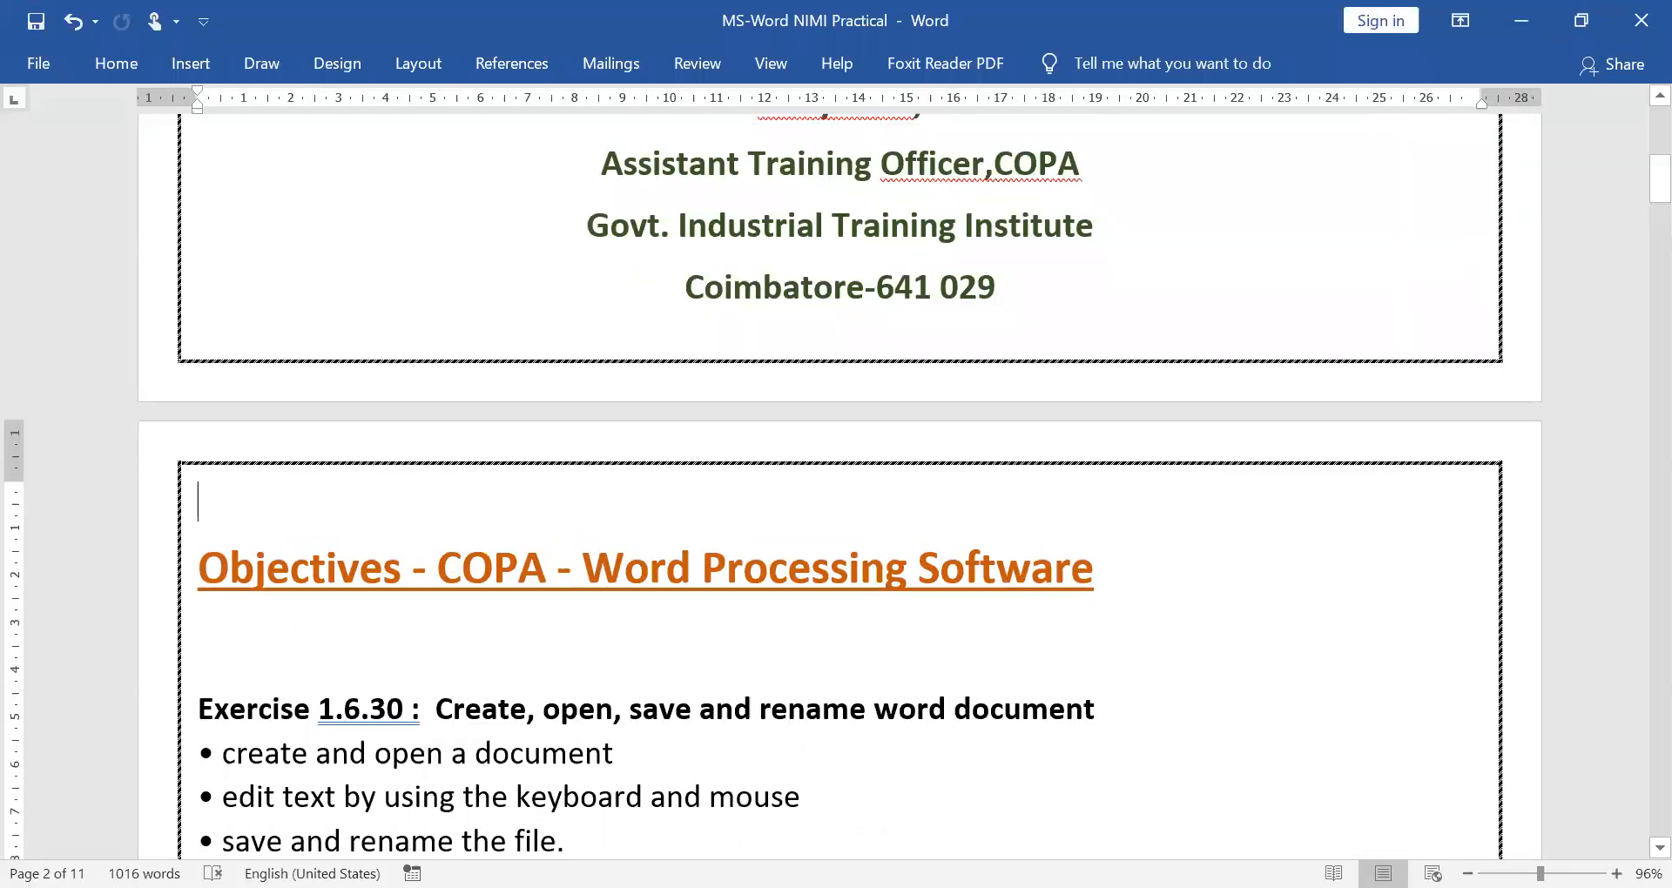
pyautogui.scroll(5, 1184, 739)
pyautogui.scroll(-8, 1153, 728)
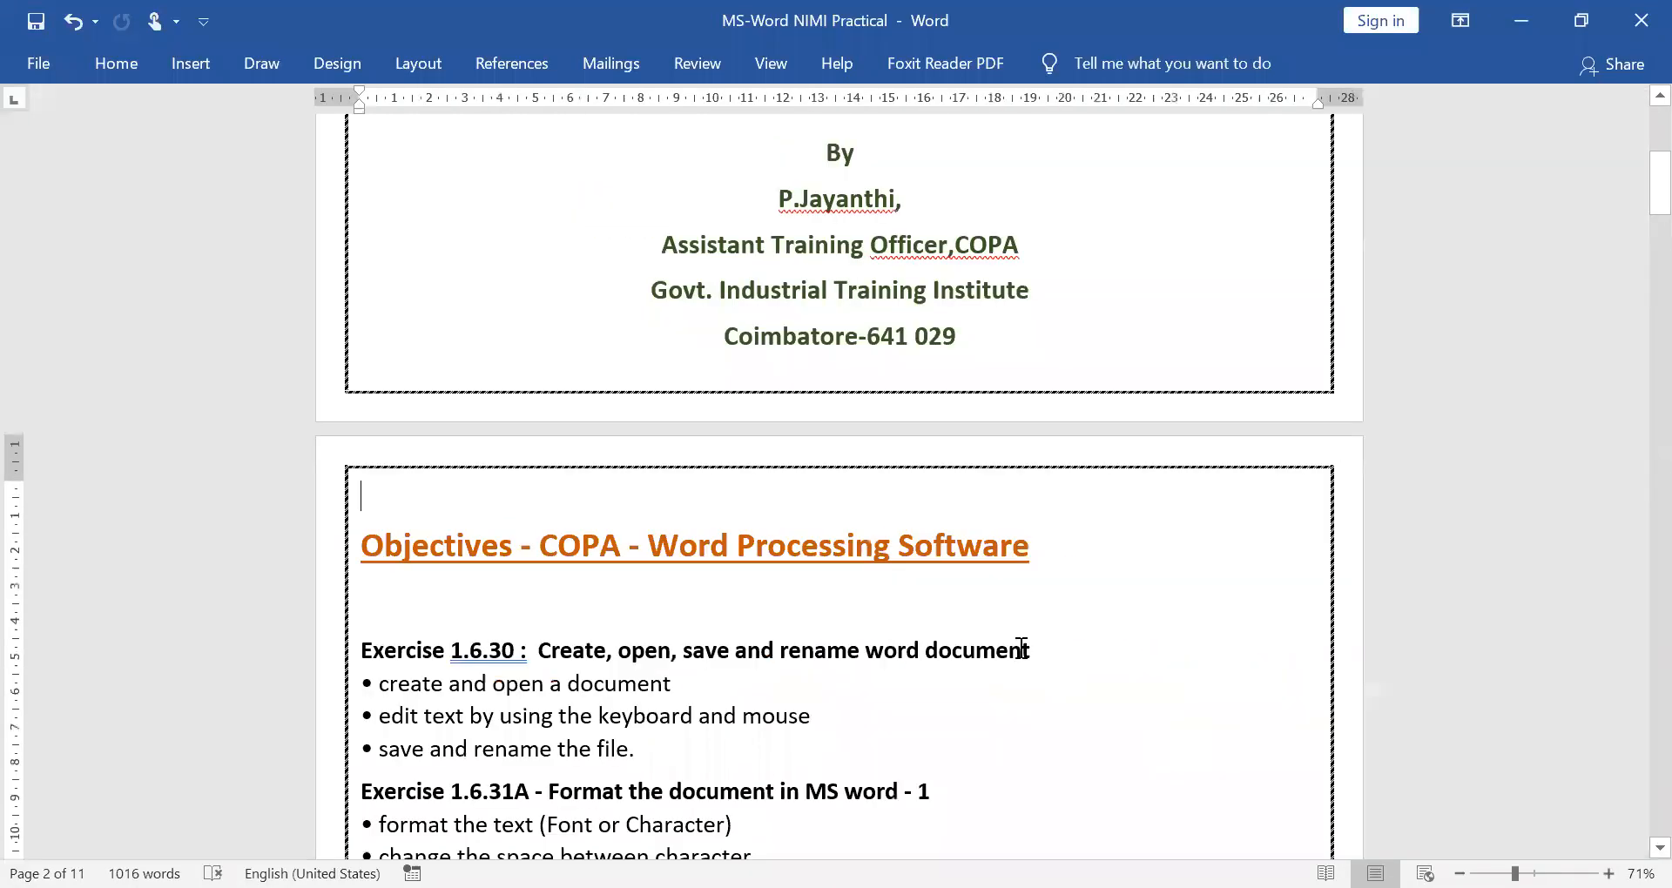
pyautogui.scroll(-1, 1021, 647)
pyautogui.scroll(-1, 859, 396)
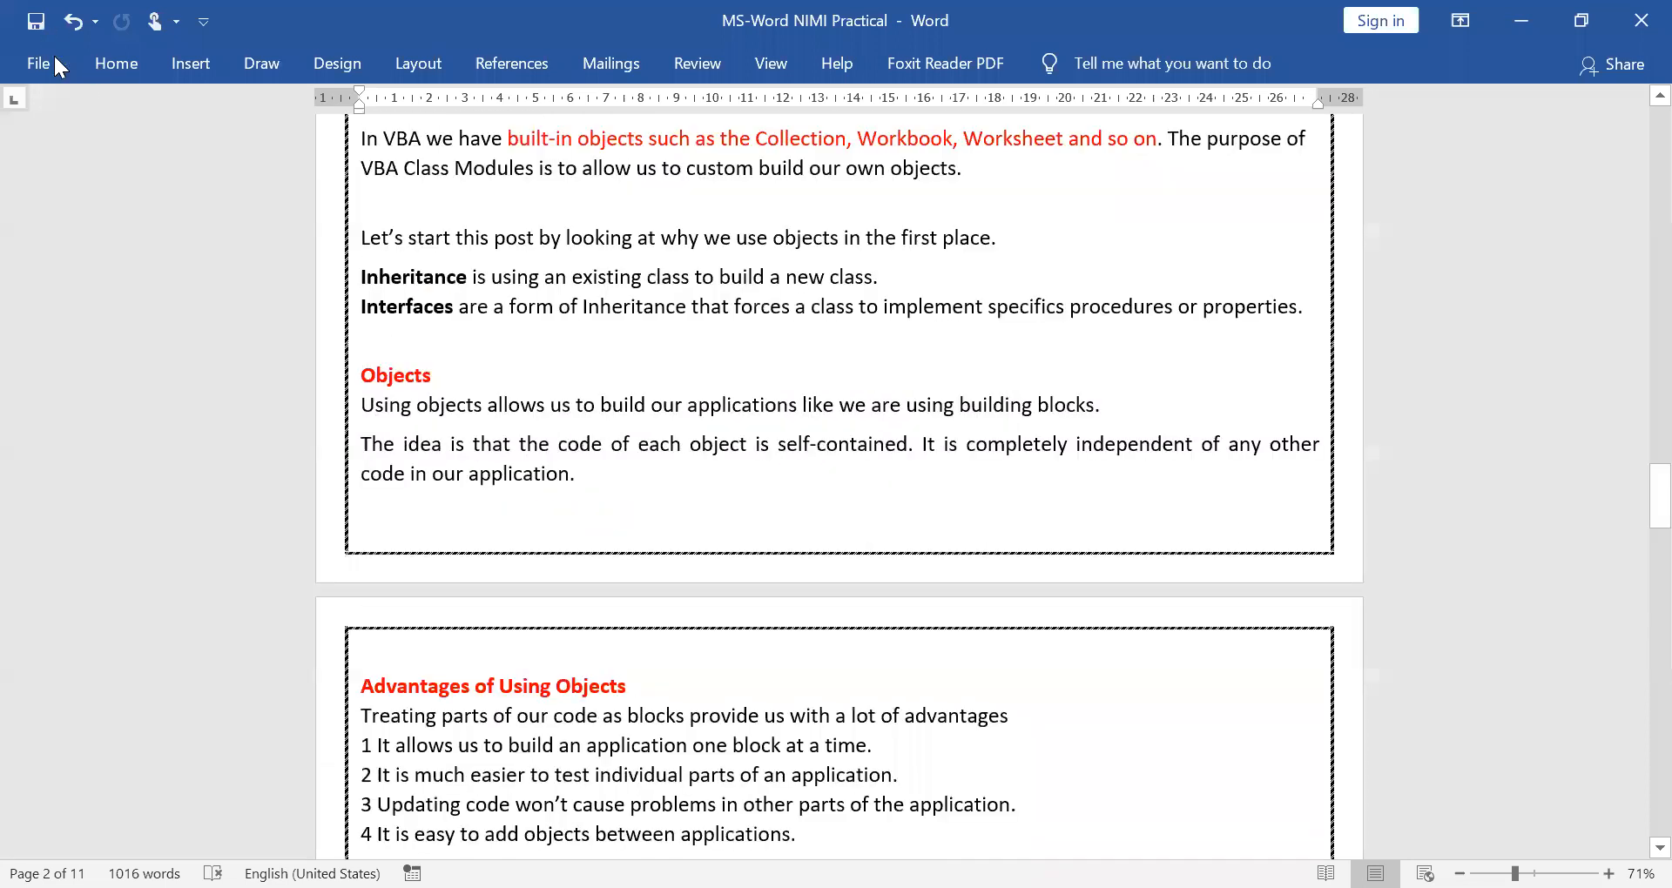
# Examine the file management commands, including Save and the locations offered by Save As
pyautogui.click(42, 70)
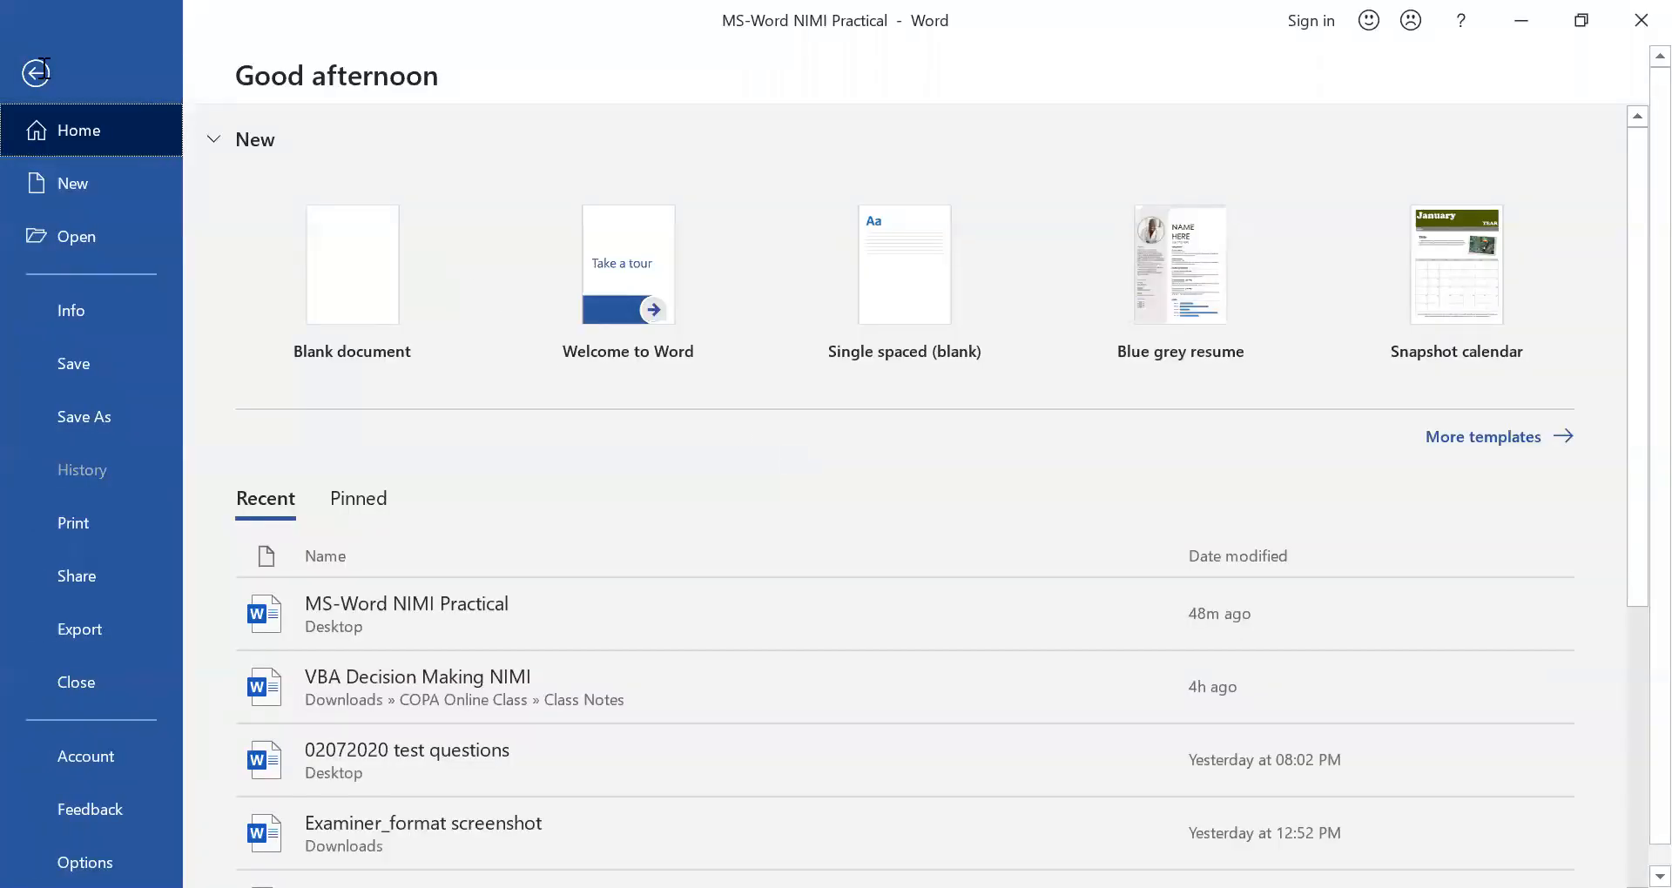
pyautogui.press('Escape')
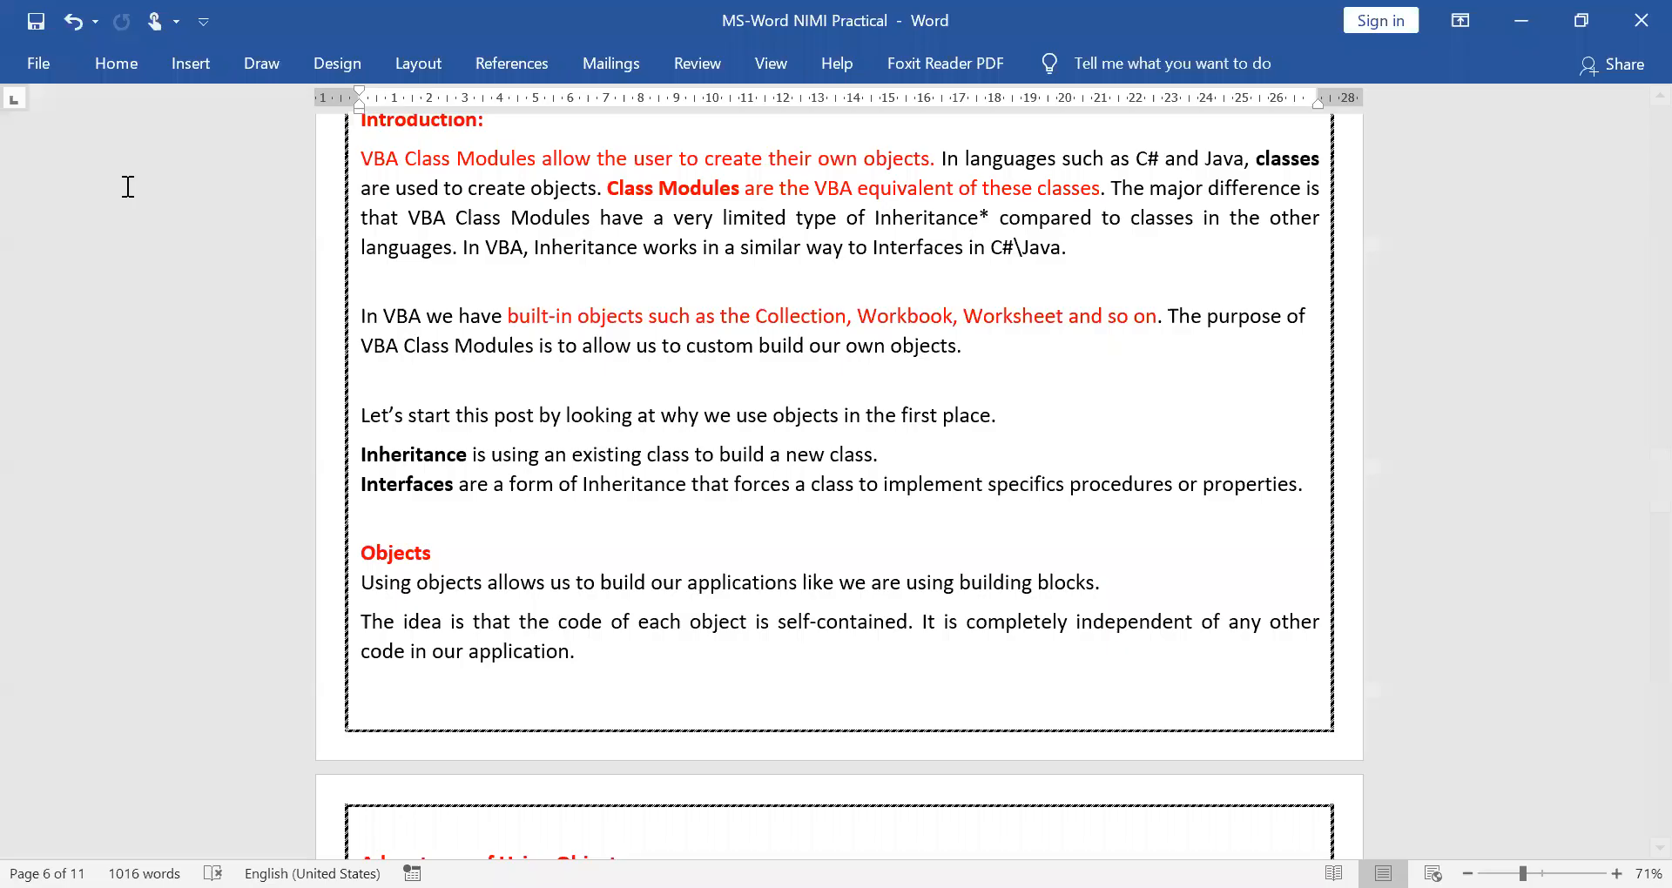
pyautogui.hotkey('alt', 'f')
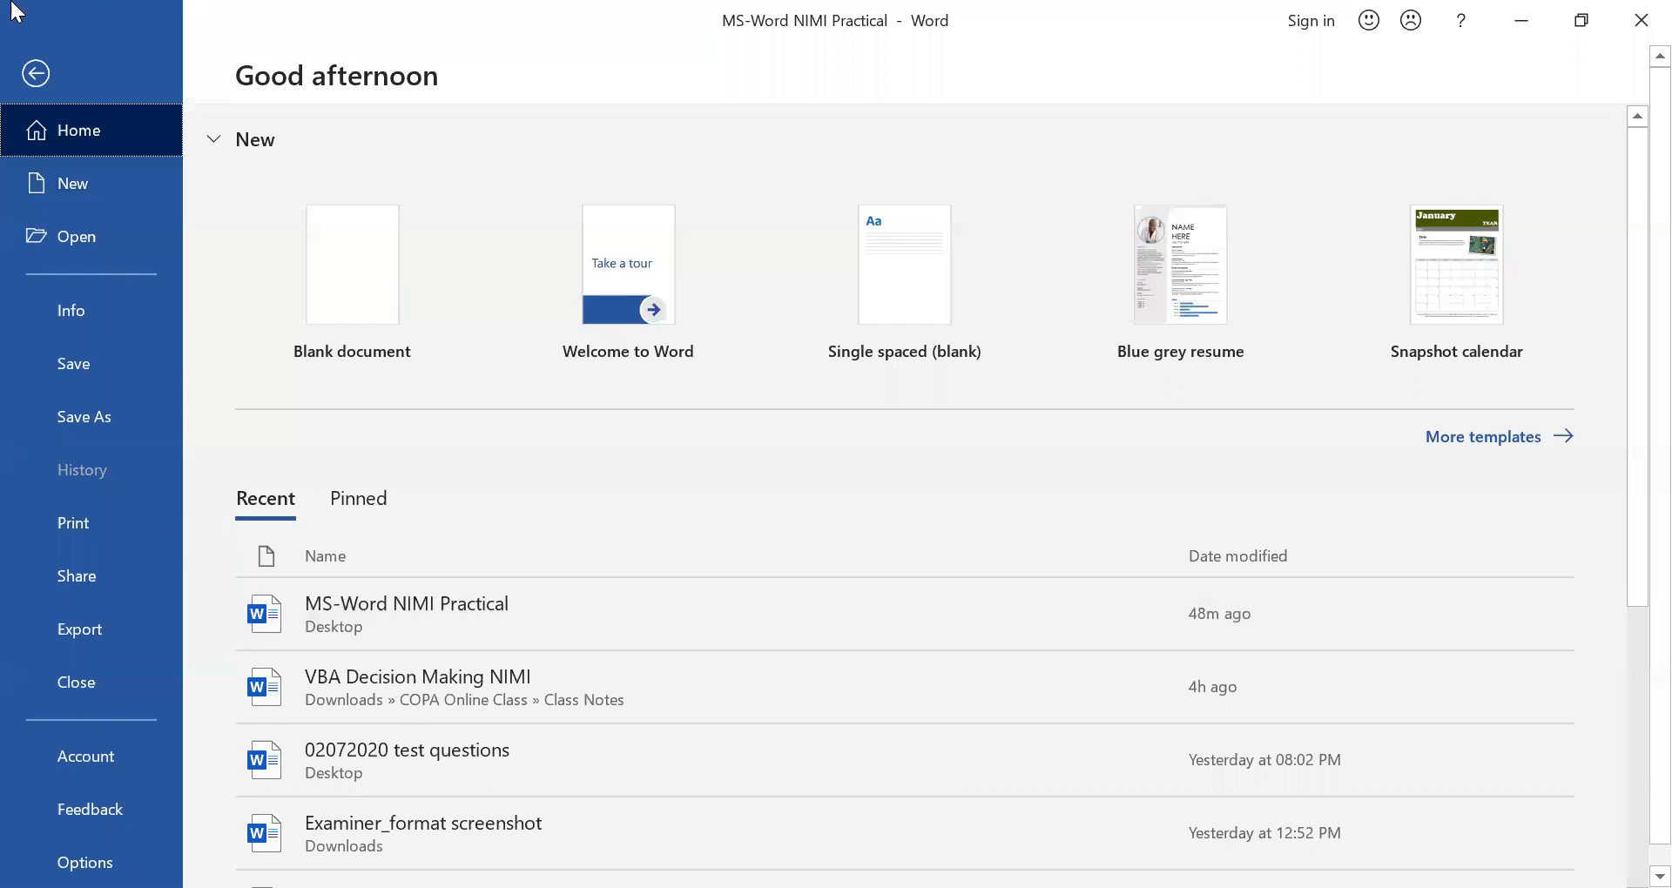
pyautogui.click(36, 75)
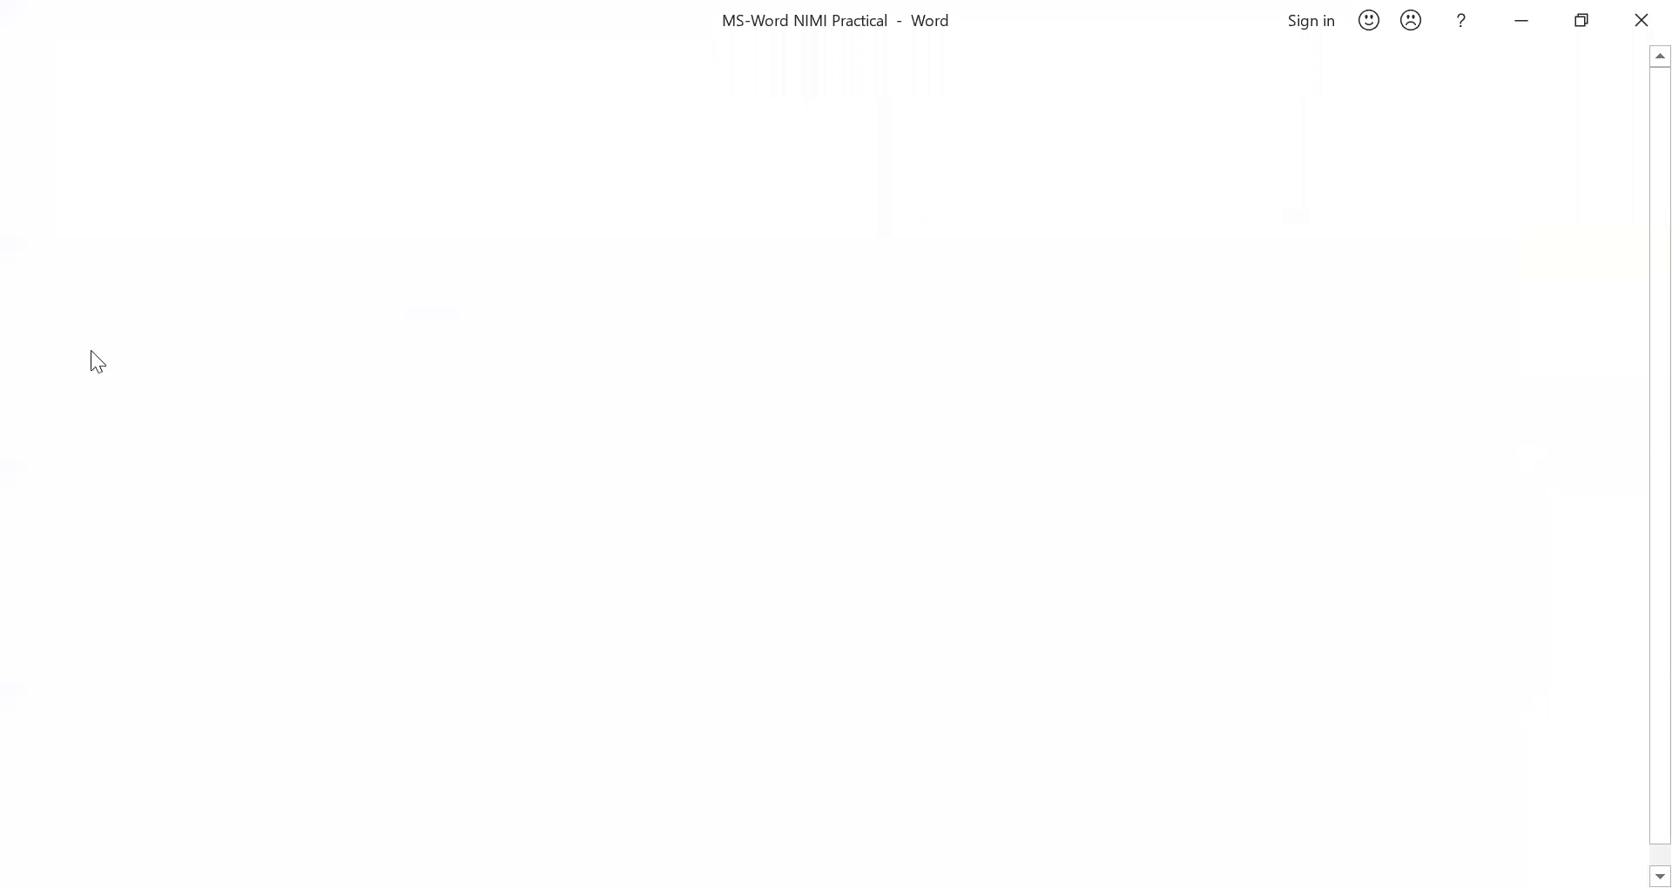
pyautogui.hotkey('alt', 'f')
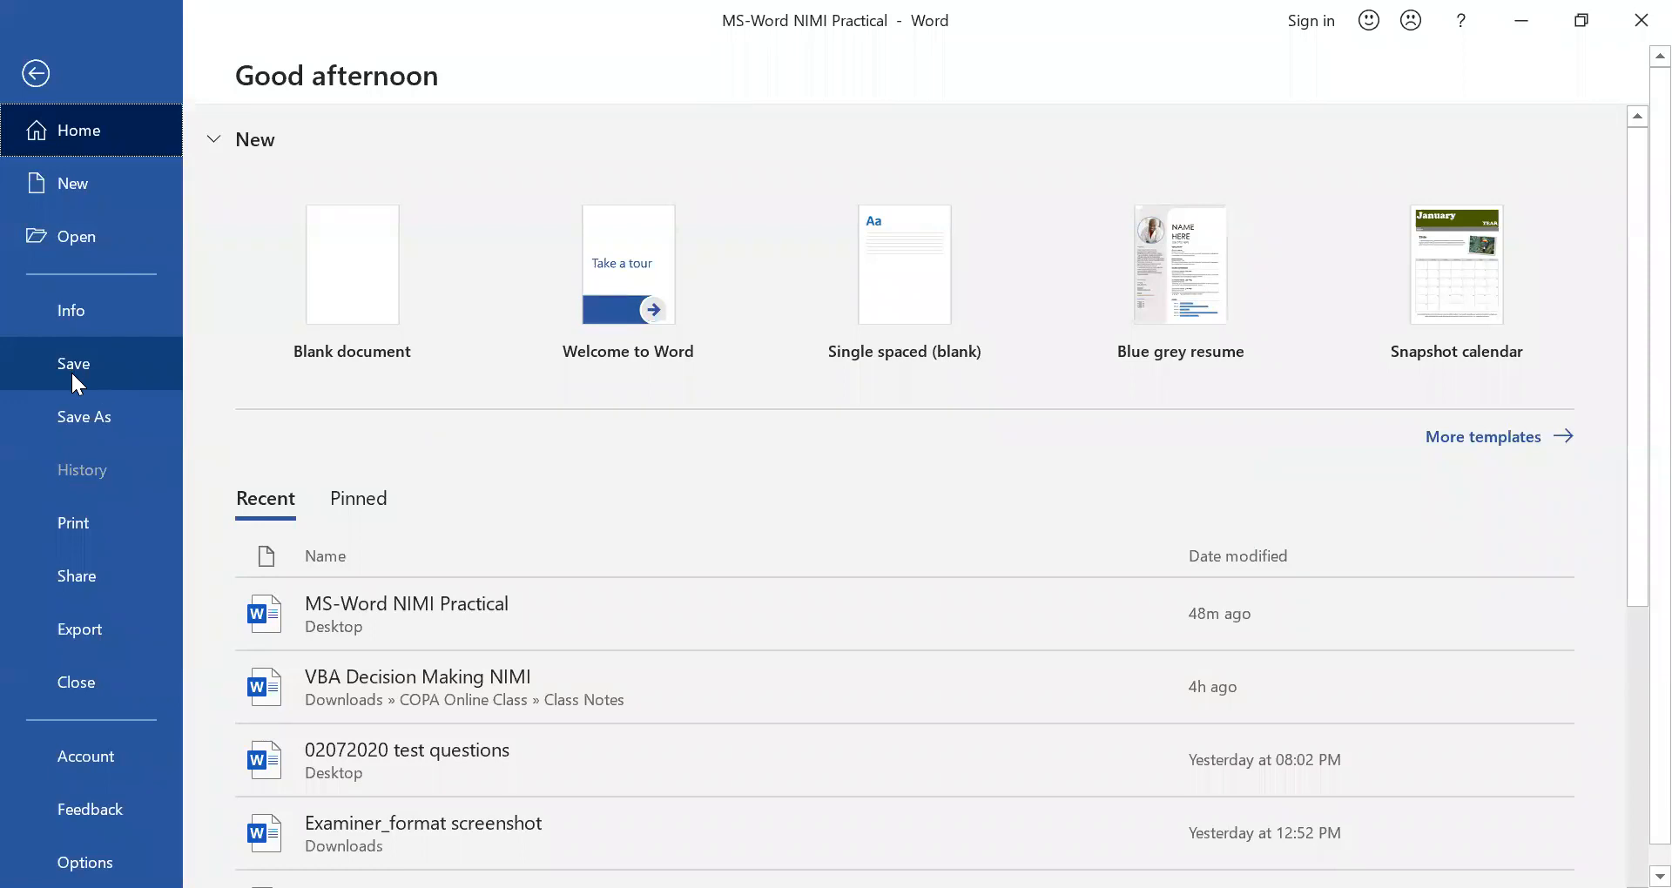
pyautogui.click(68, 372)
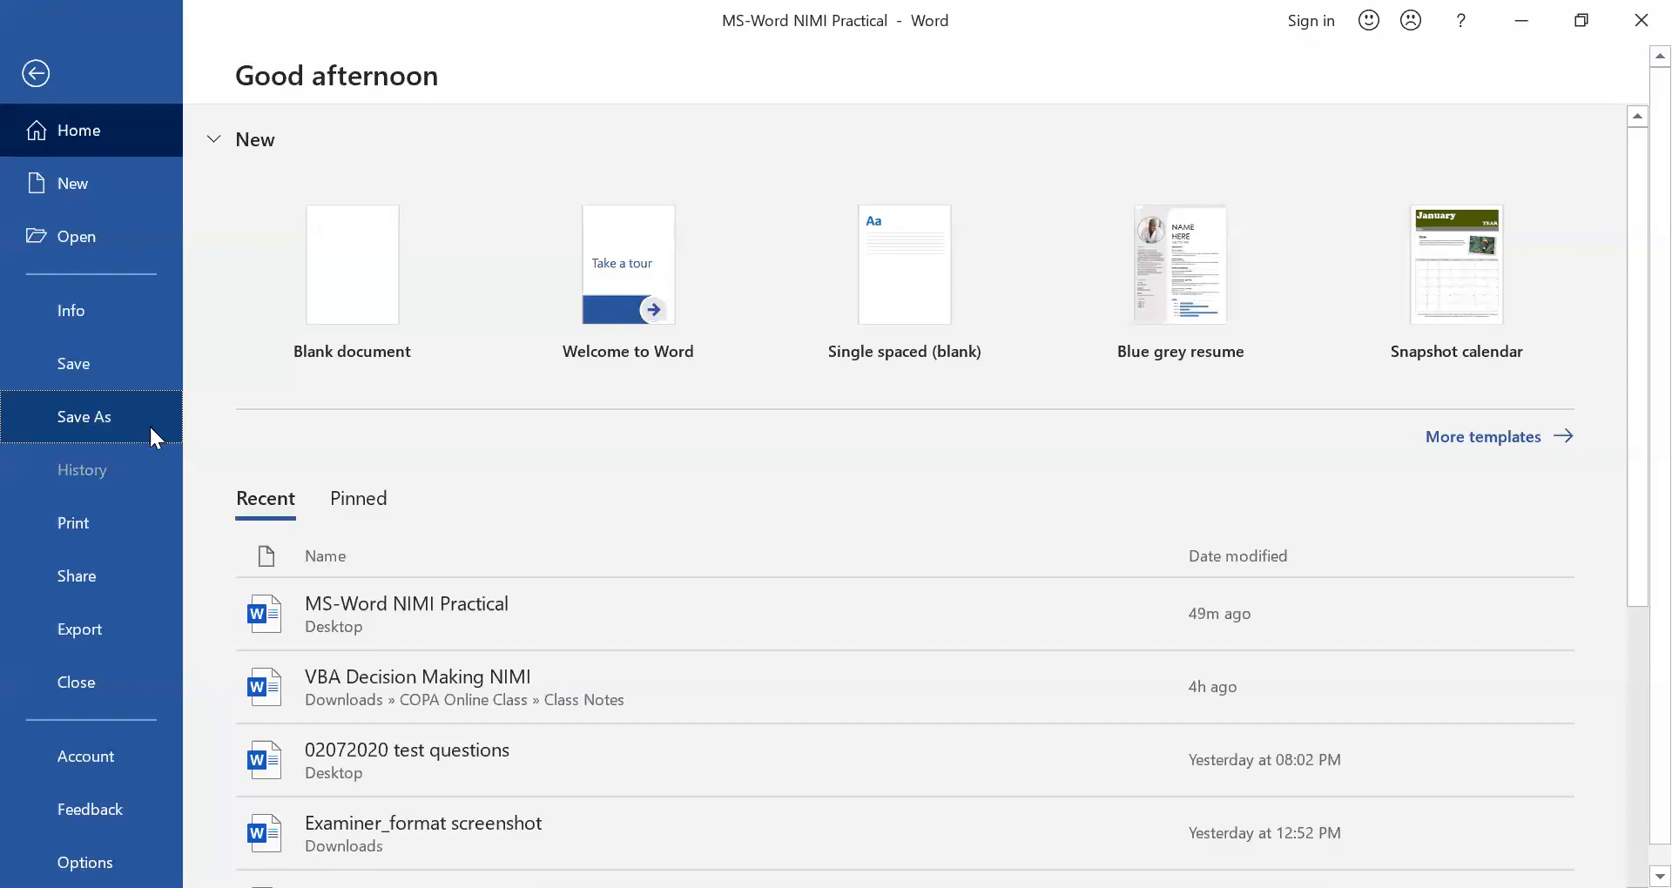
pyautogui.click(148, 426)
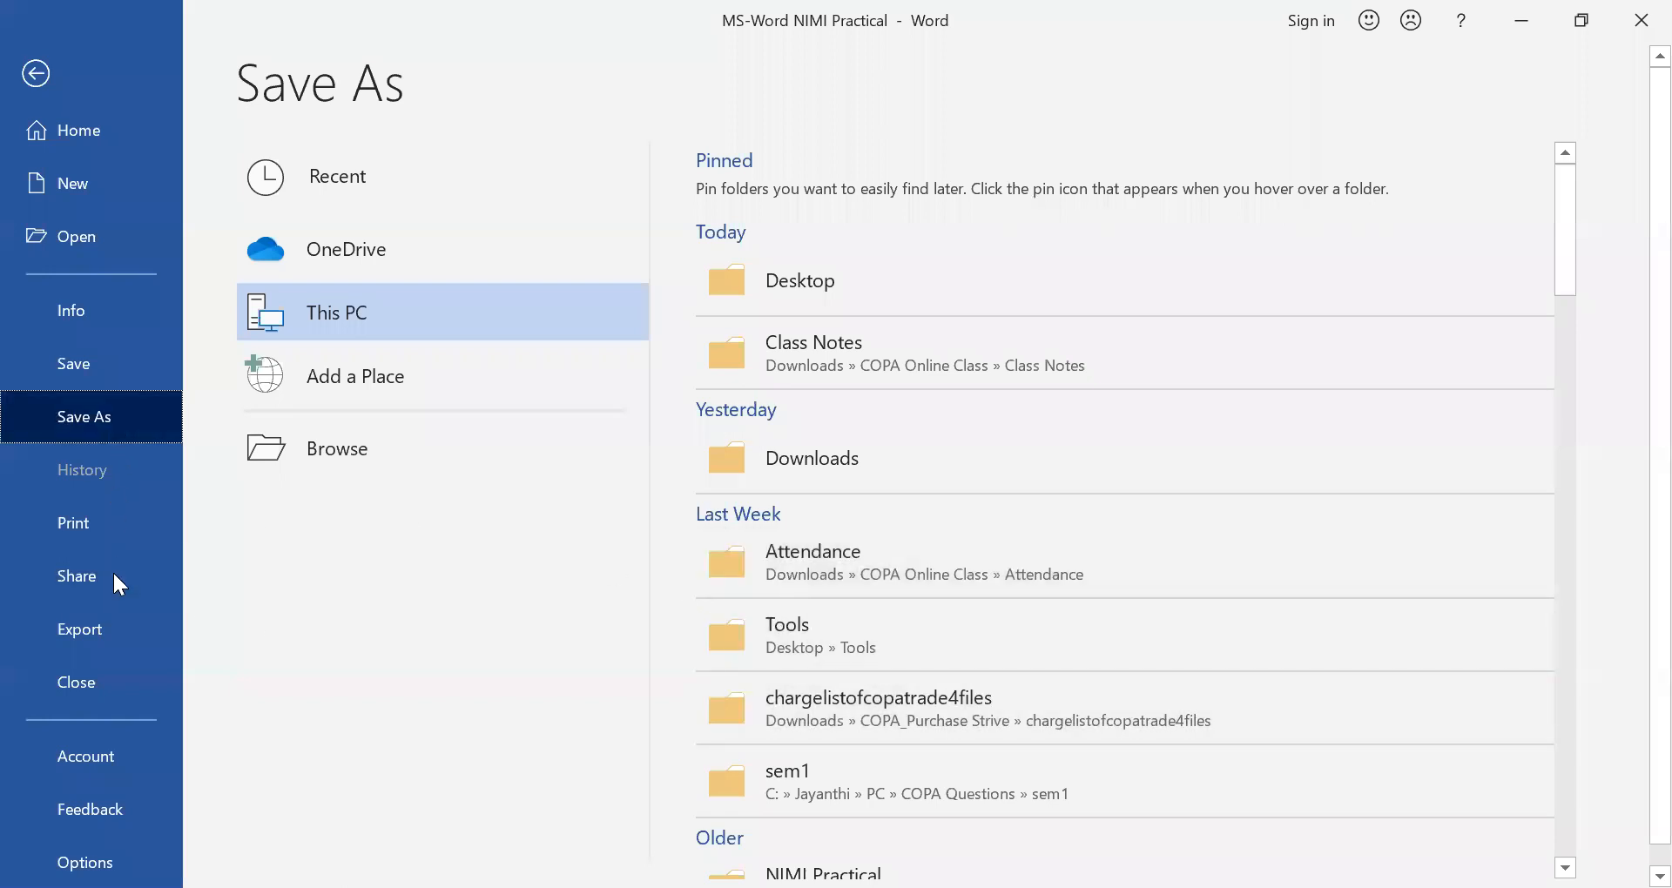
pyautogui.press('Escape')
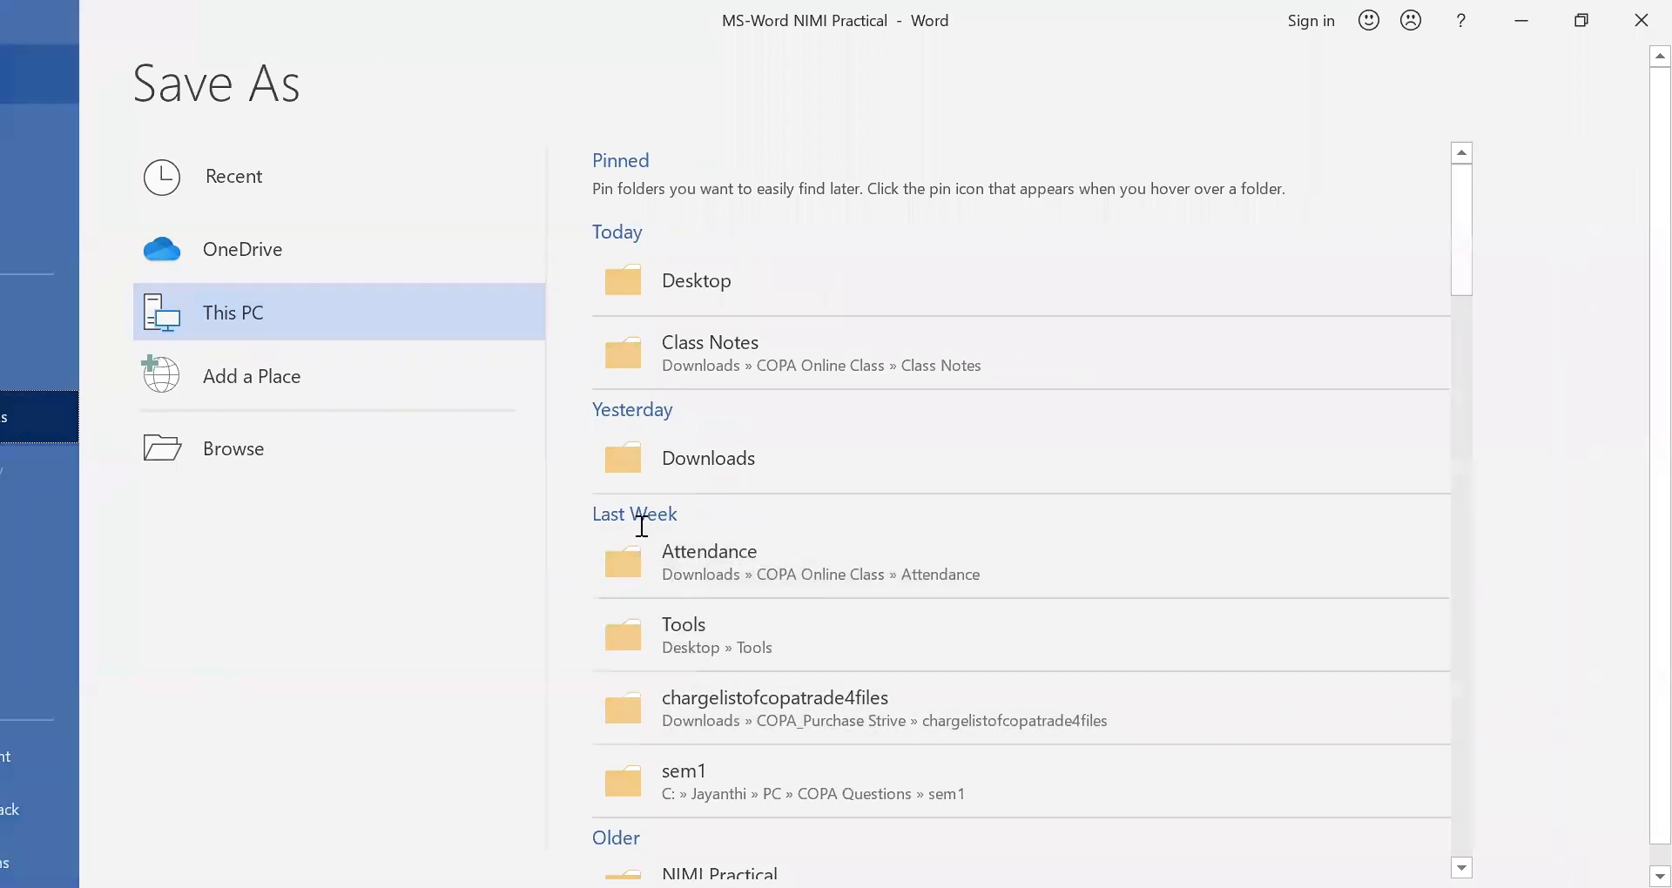
# Select and copy the sample text on VBA class modules, from the "Sample text ..." heading through the sections on using objects
pyautogui.scroll(2, 366, 213)
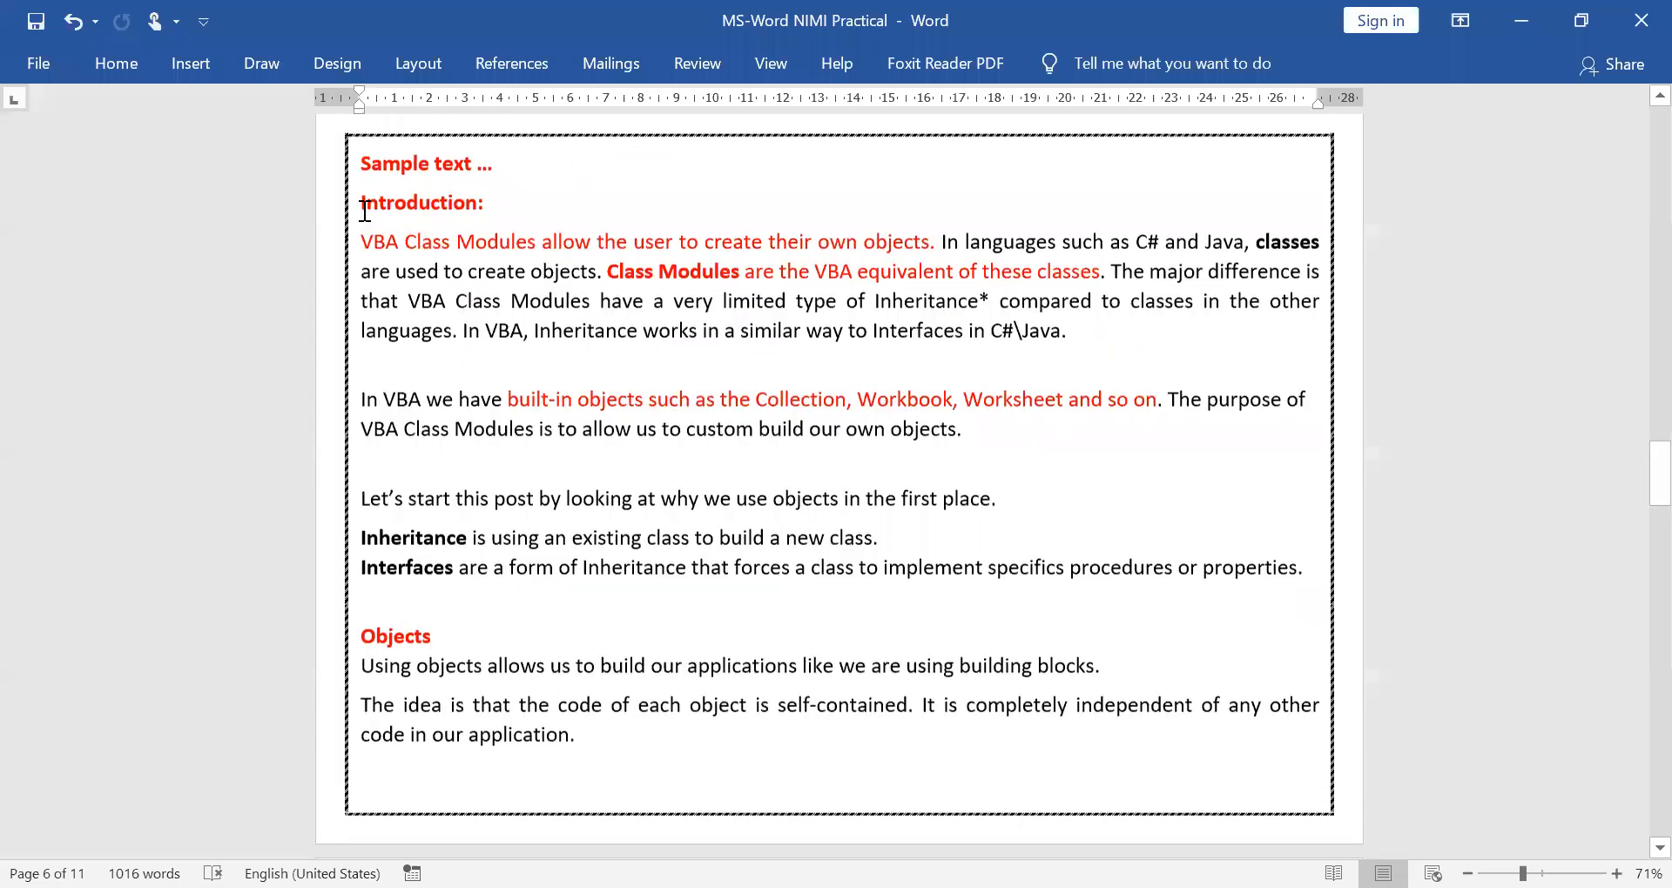
pyautogui.keyDown('shift'); pyautogui.click(1200, 622); pyautogui.keyUp('shift')
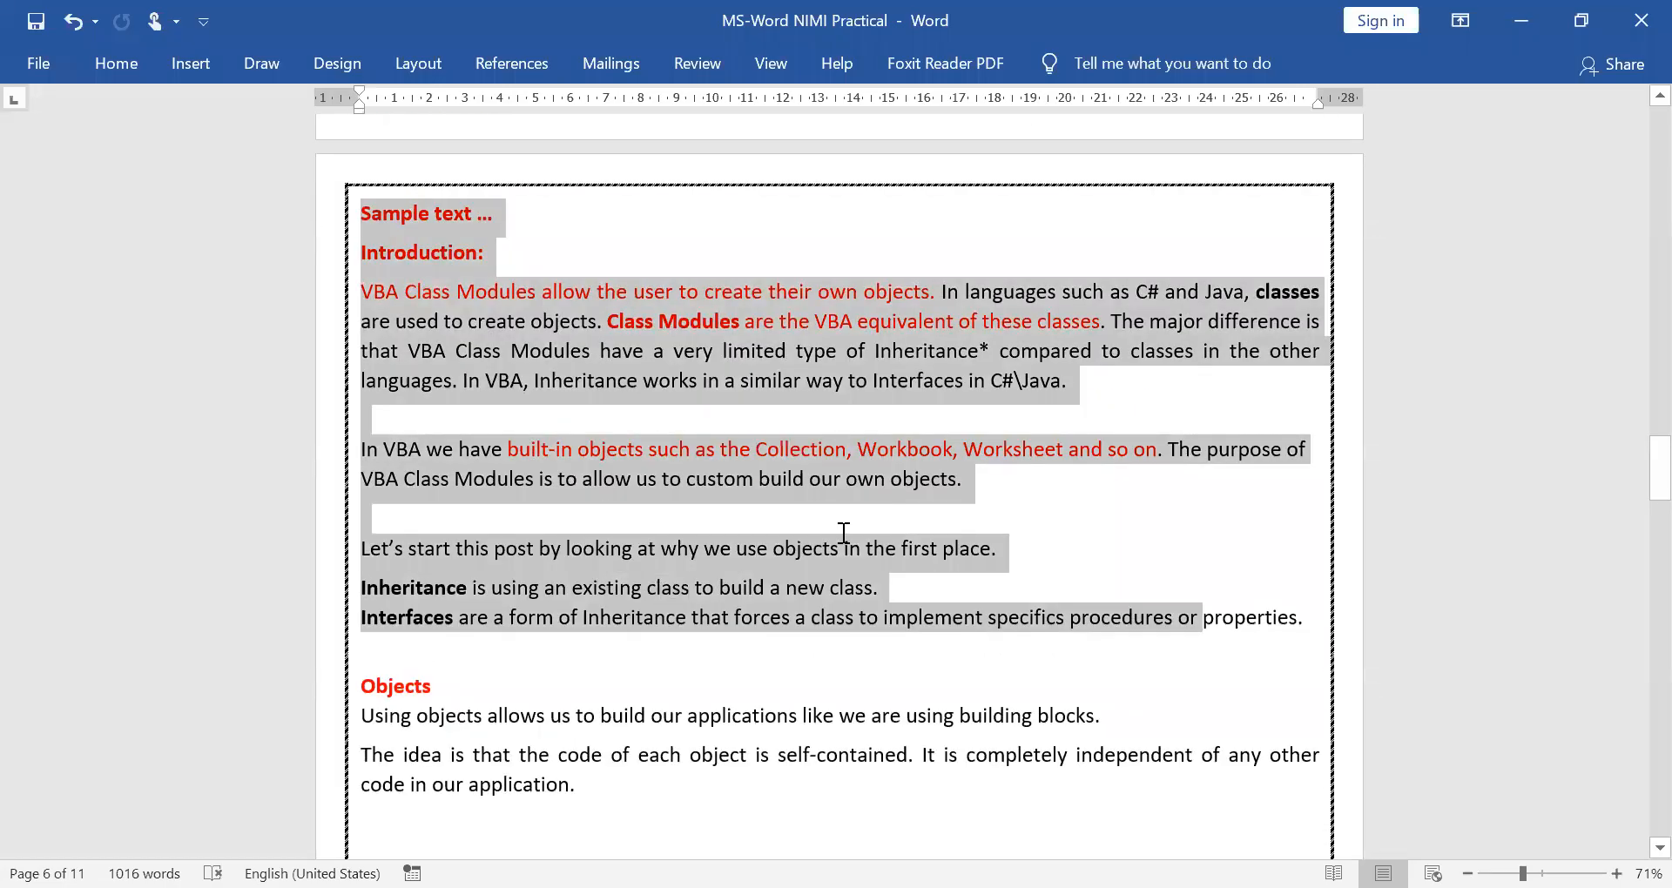
pyautogui.scroll(-6, 814, 538)
pyautogui.keyDown('shift'); pyautogui.click(812, 537); pyautogui.keyUp('shift')
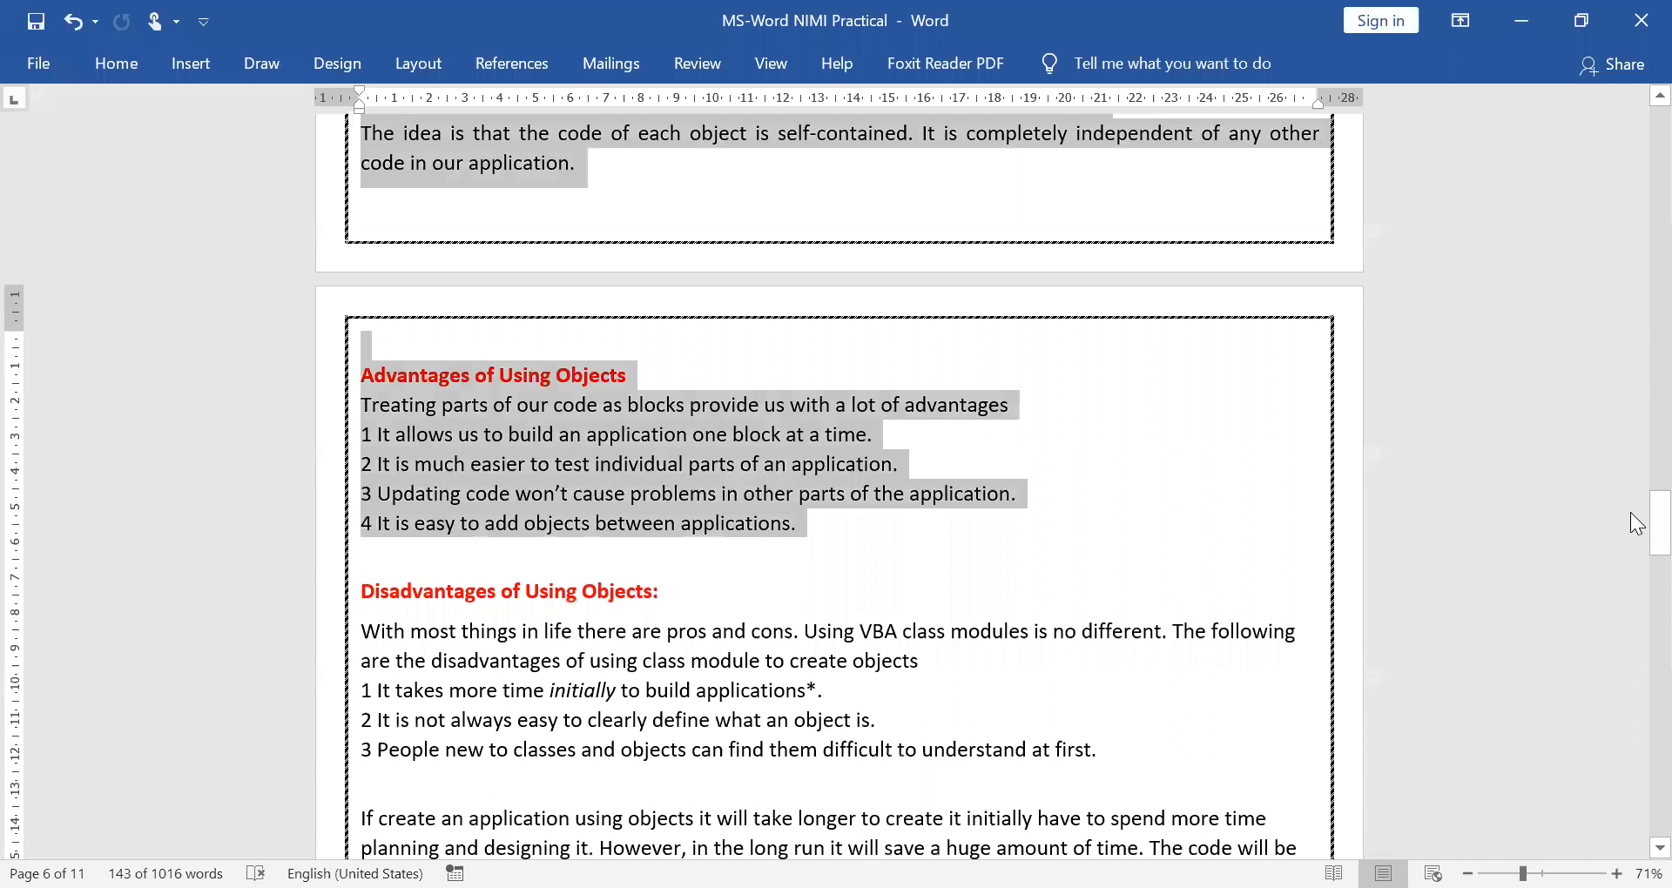
pyautogui.moveTo(1659, 523); pyautogui.dragTo(1659, 808)
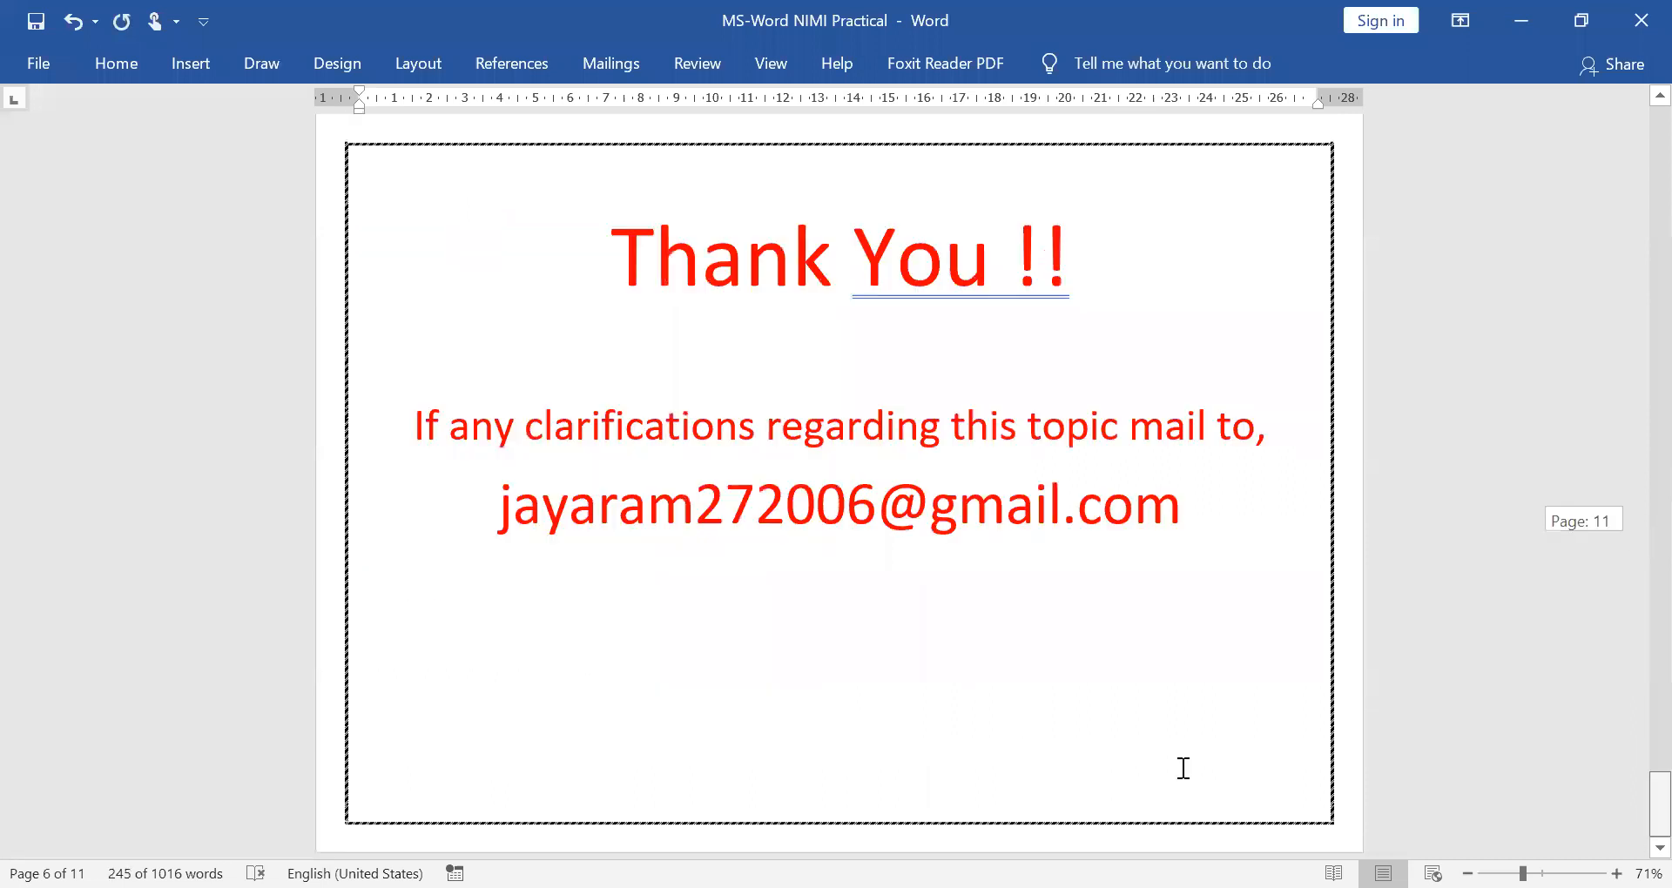
# Create a new blank document and paste the copied sample text into it
pyautogui.click(40, 65)
pyautogui.click(87, 190)
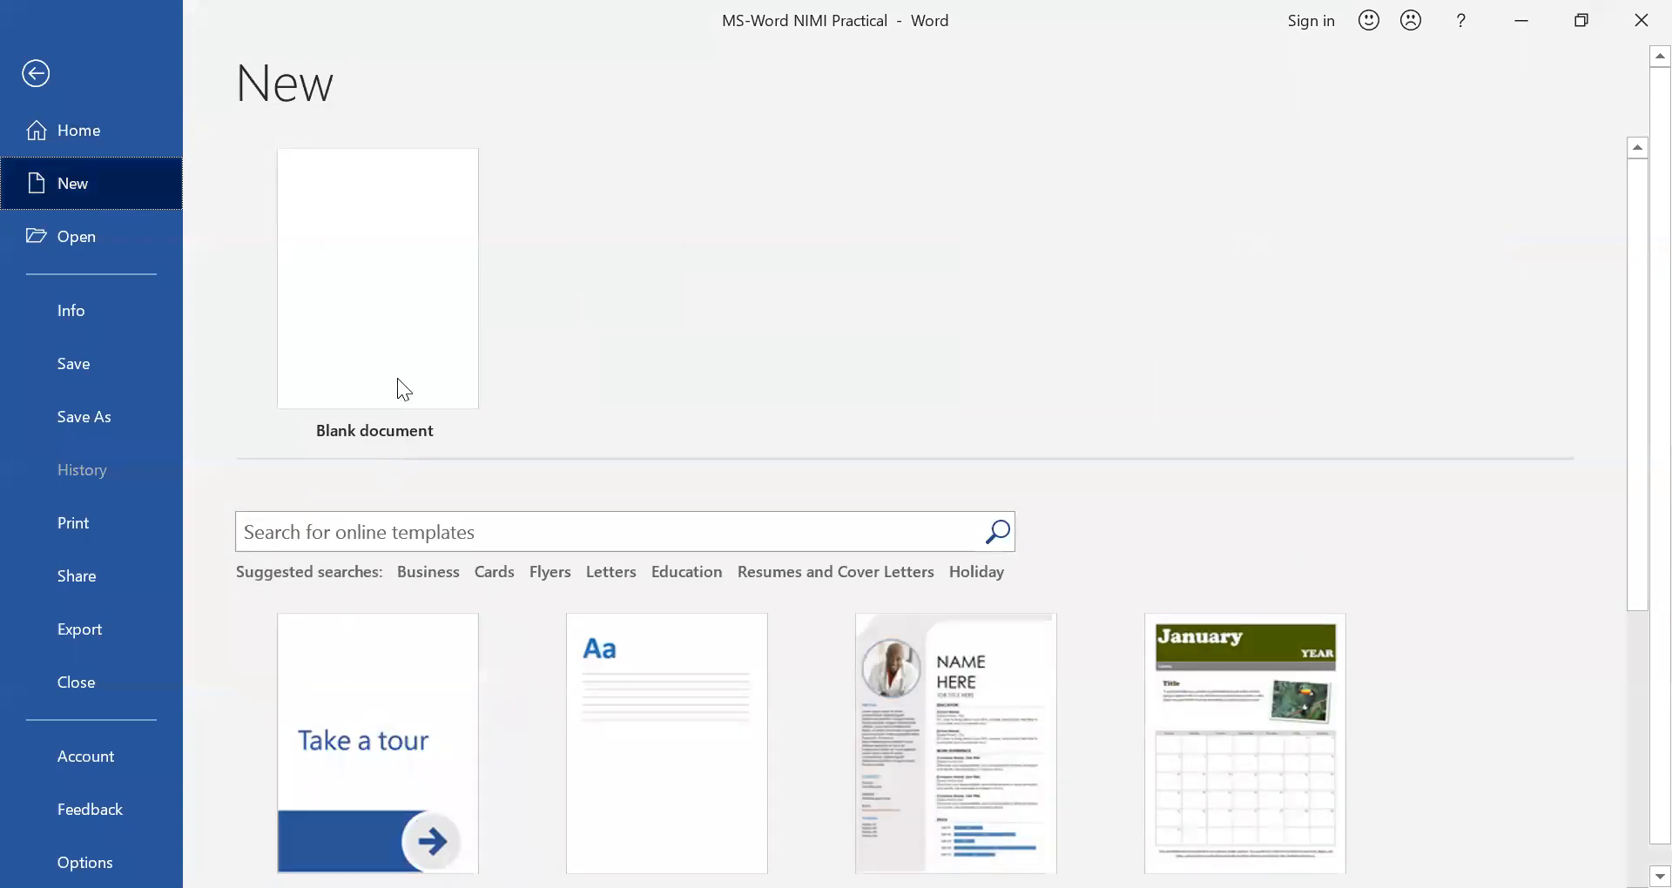
pyautogui.click(397, 378)
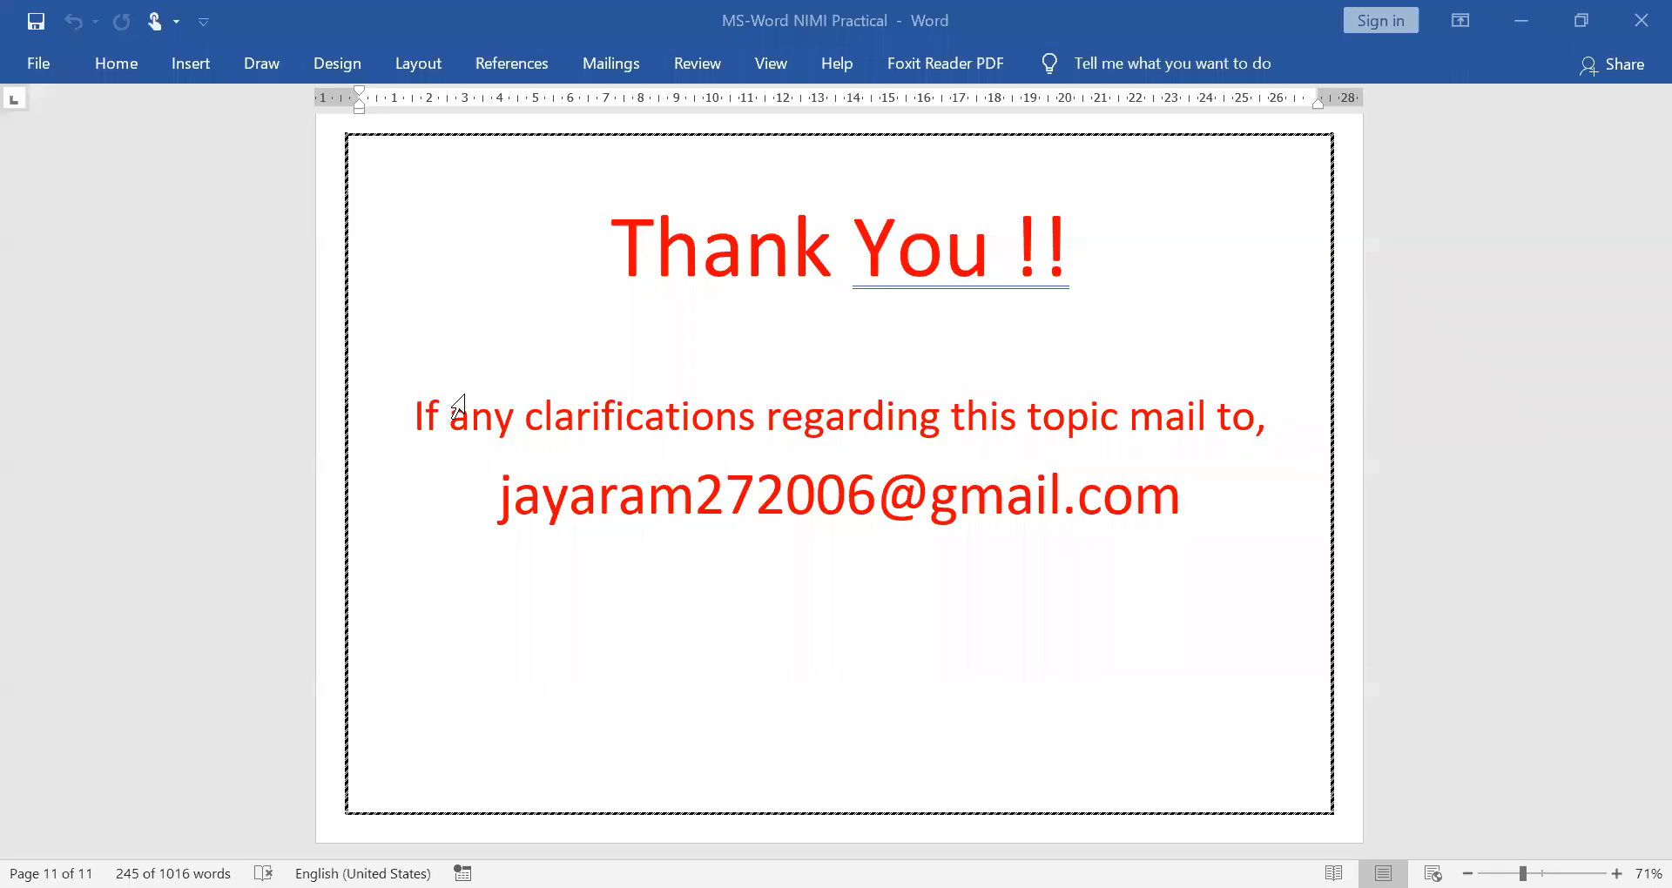
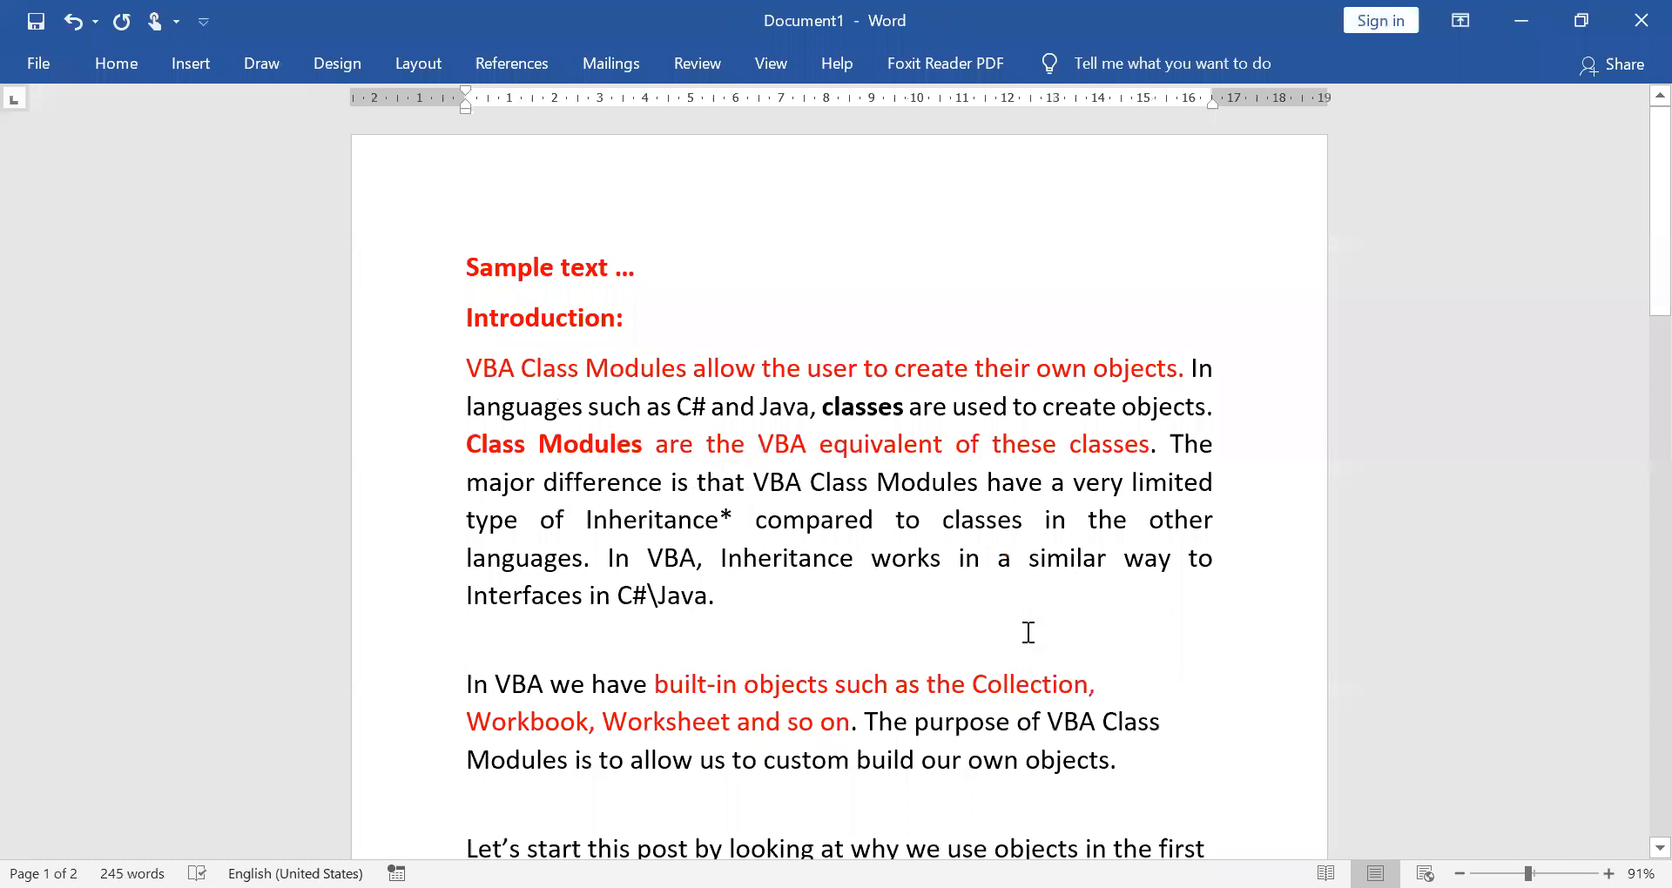
# Set the font color of all the text in the new document to Automatic
pyautogui.scroll(-10, 504, 498)
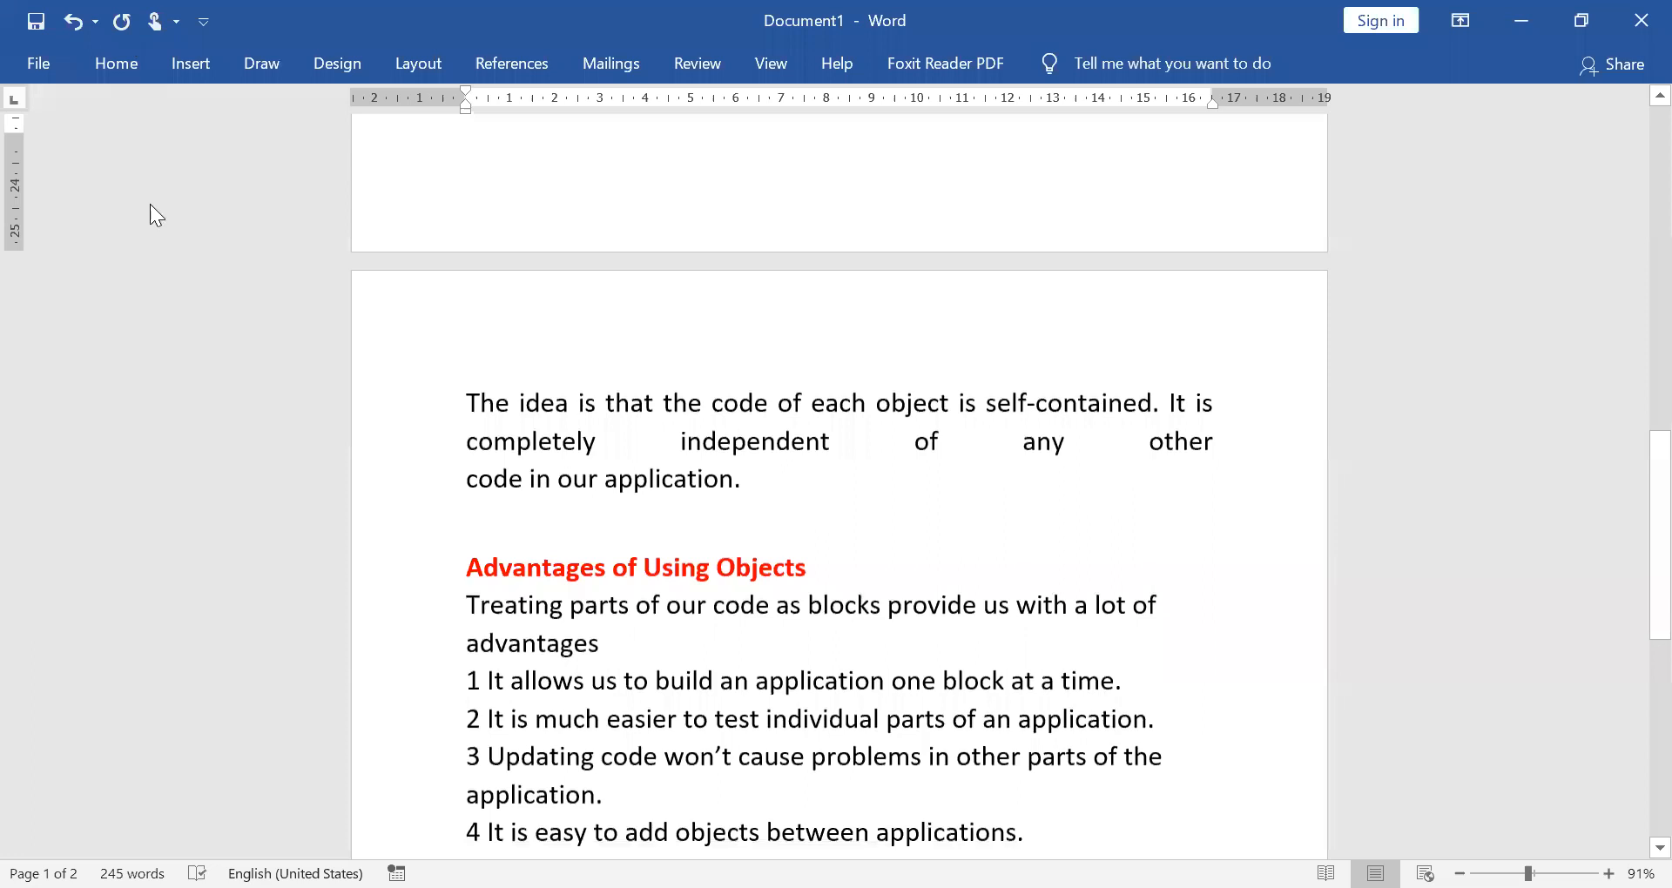
pyautogui.hotkey('ctrl', 'a')
pyautogui.click(140, 65)
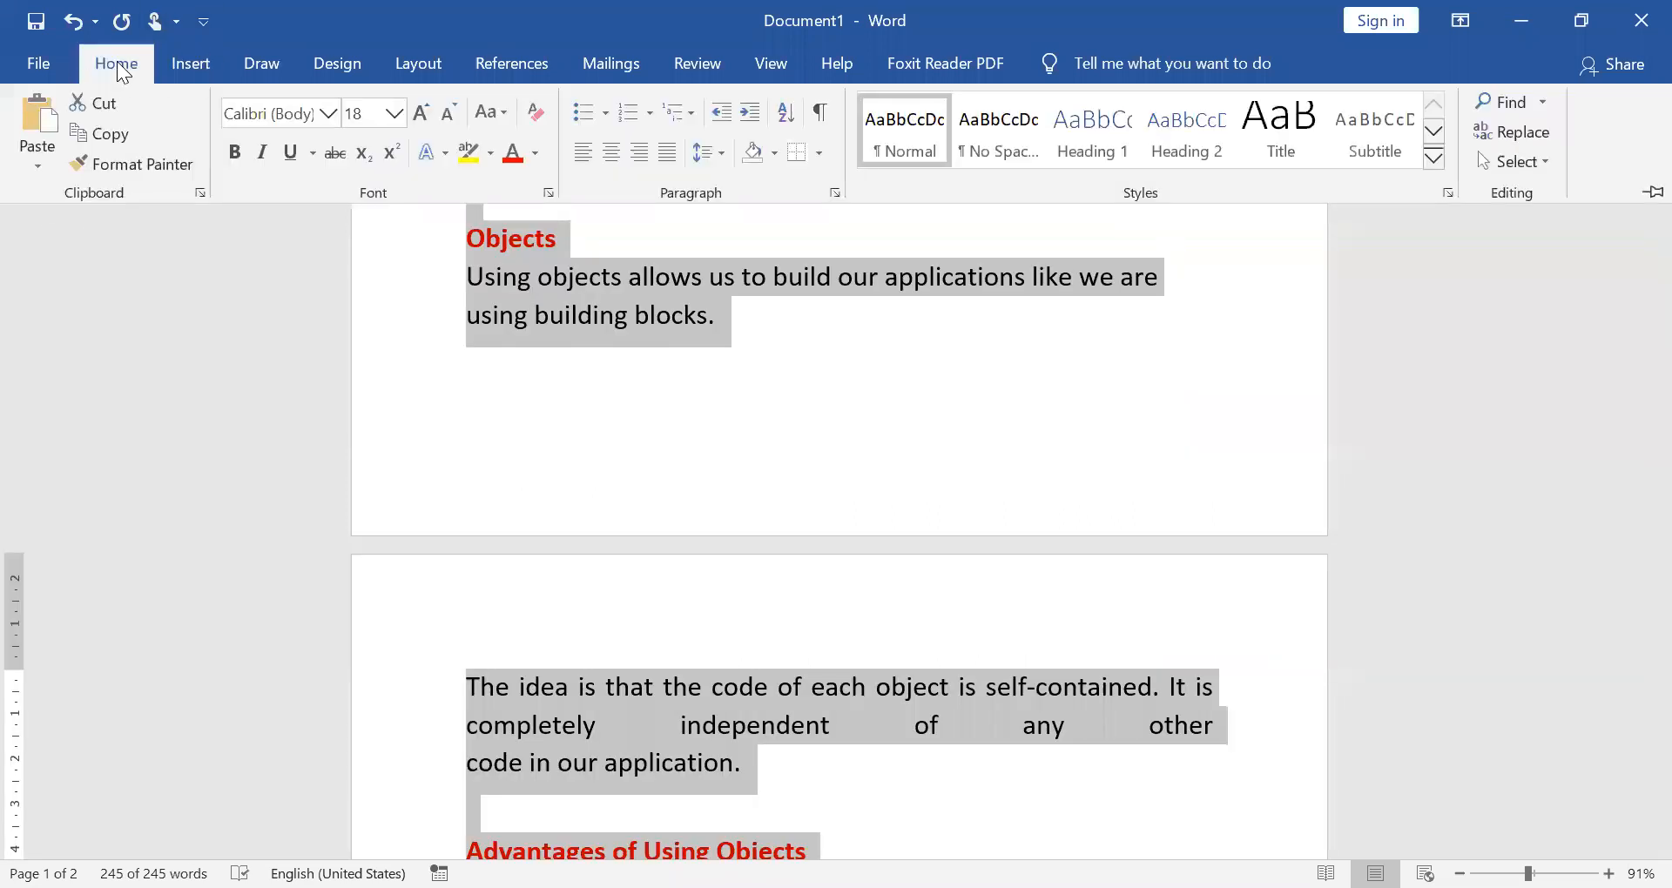
pyautogui.scroll(-1, 116, 61)
pyautogui.scroll(1, 1631, 166)
pyautogui.rightClick(1363, 120)
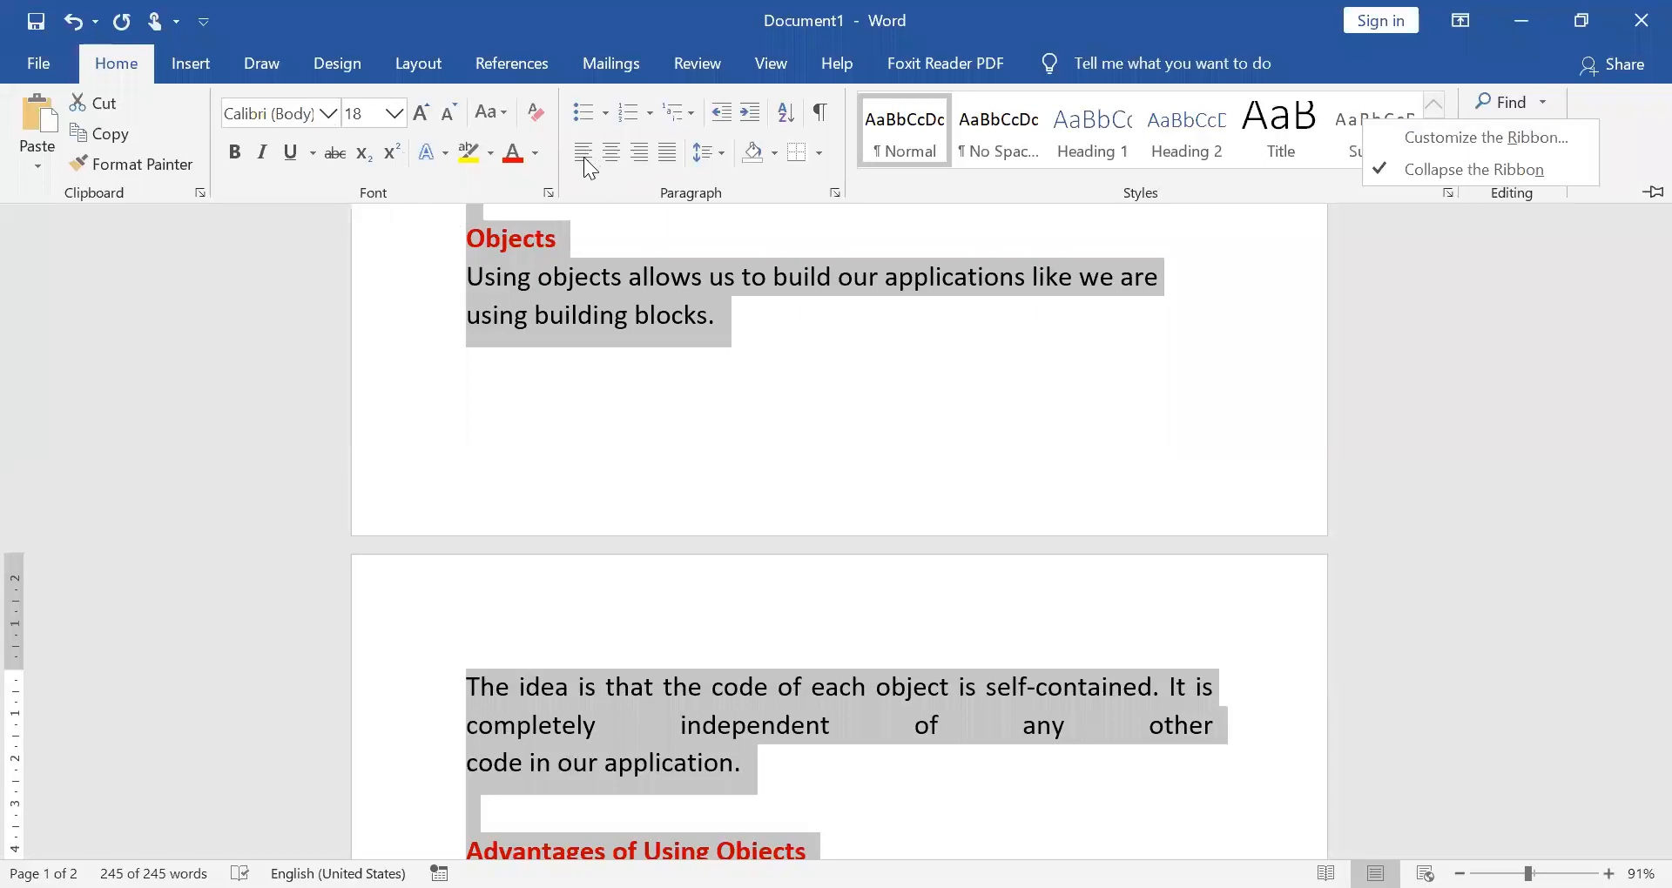
pyautogui.scroll(1, 688, 452)
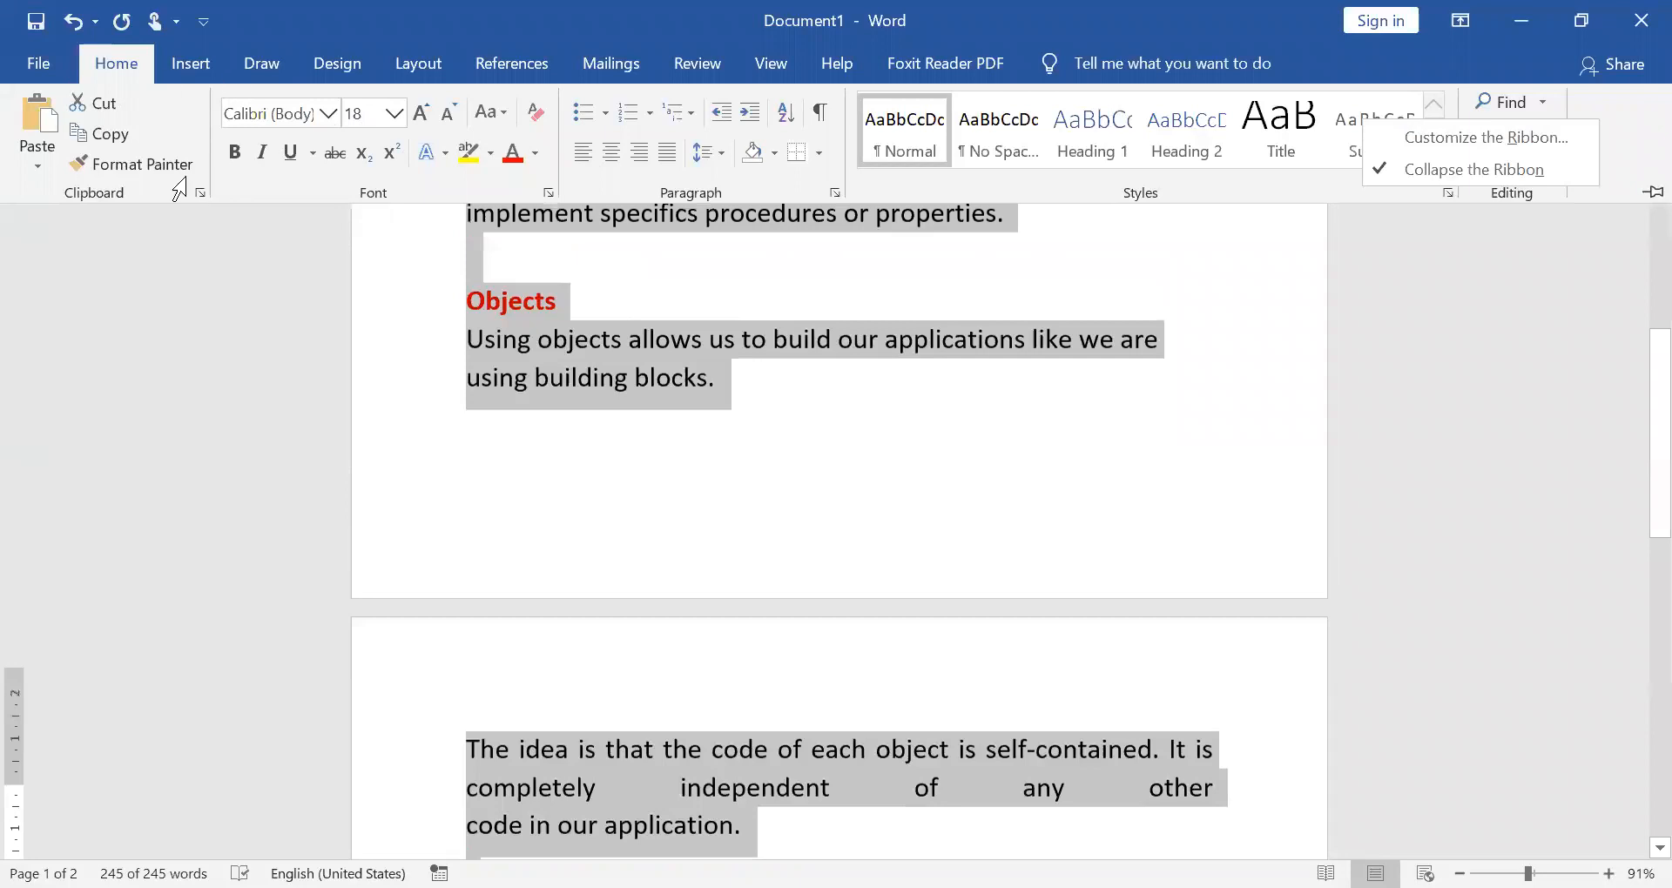
pyautogui.scroll(10, 660, 426)
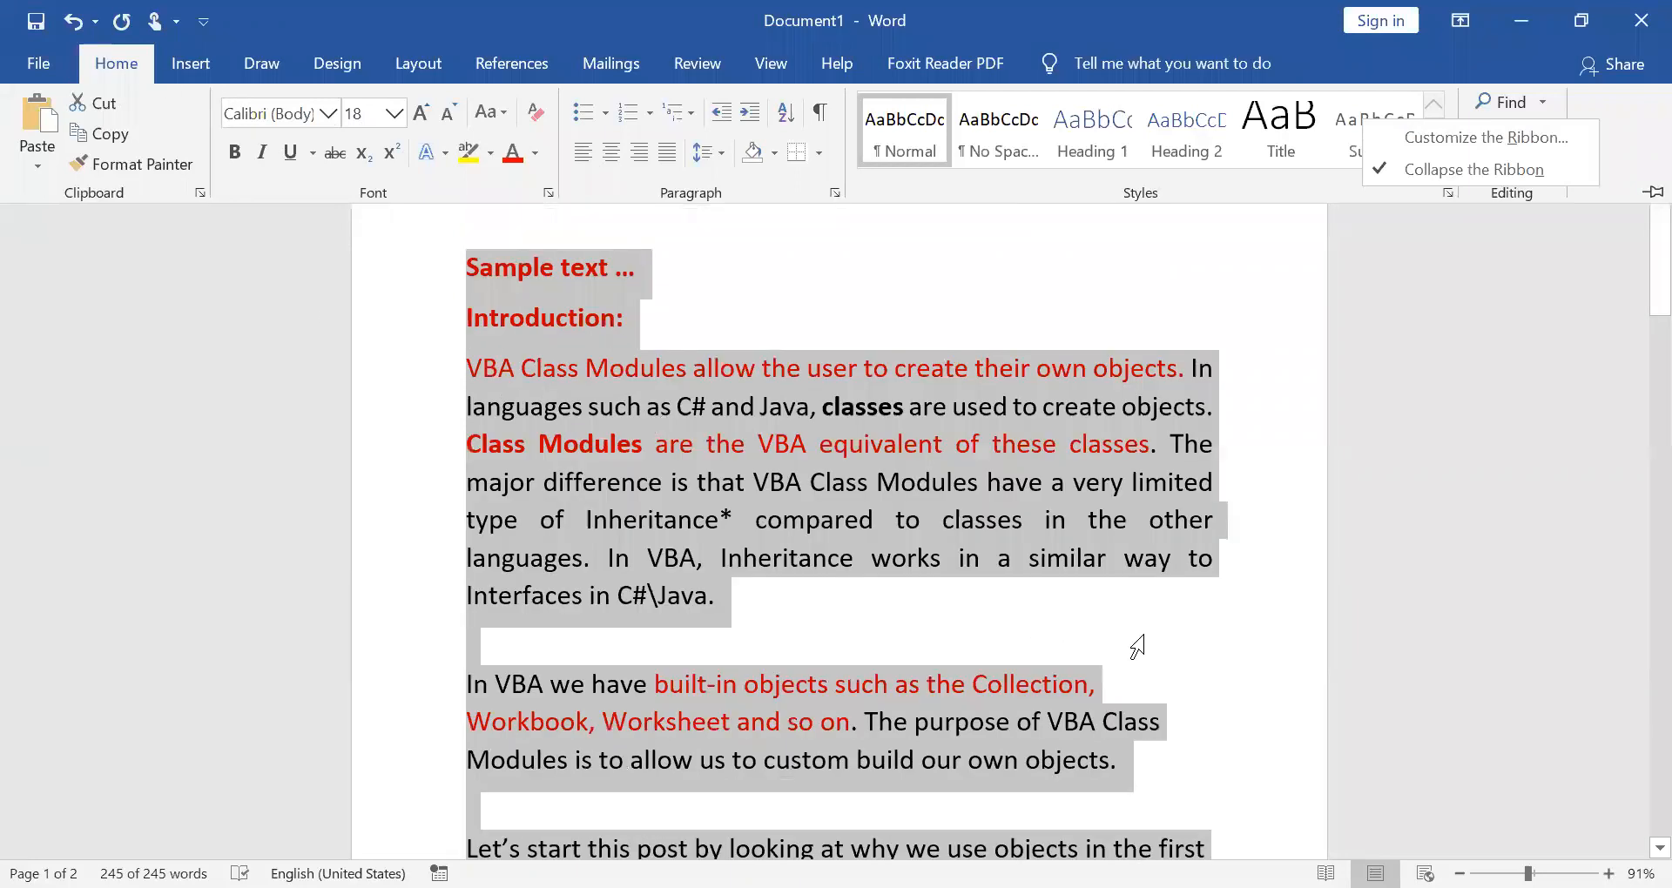
pyautogui.doubleClick(128, 68)
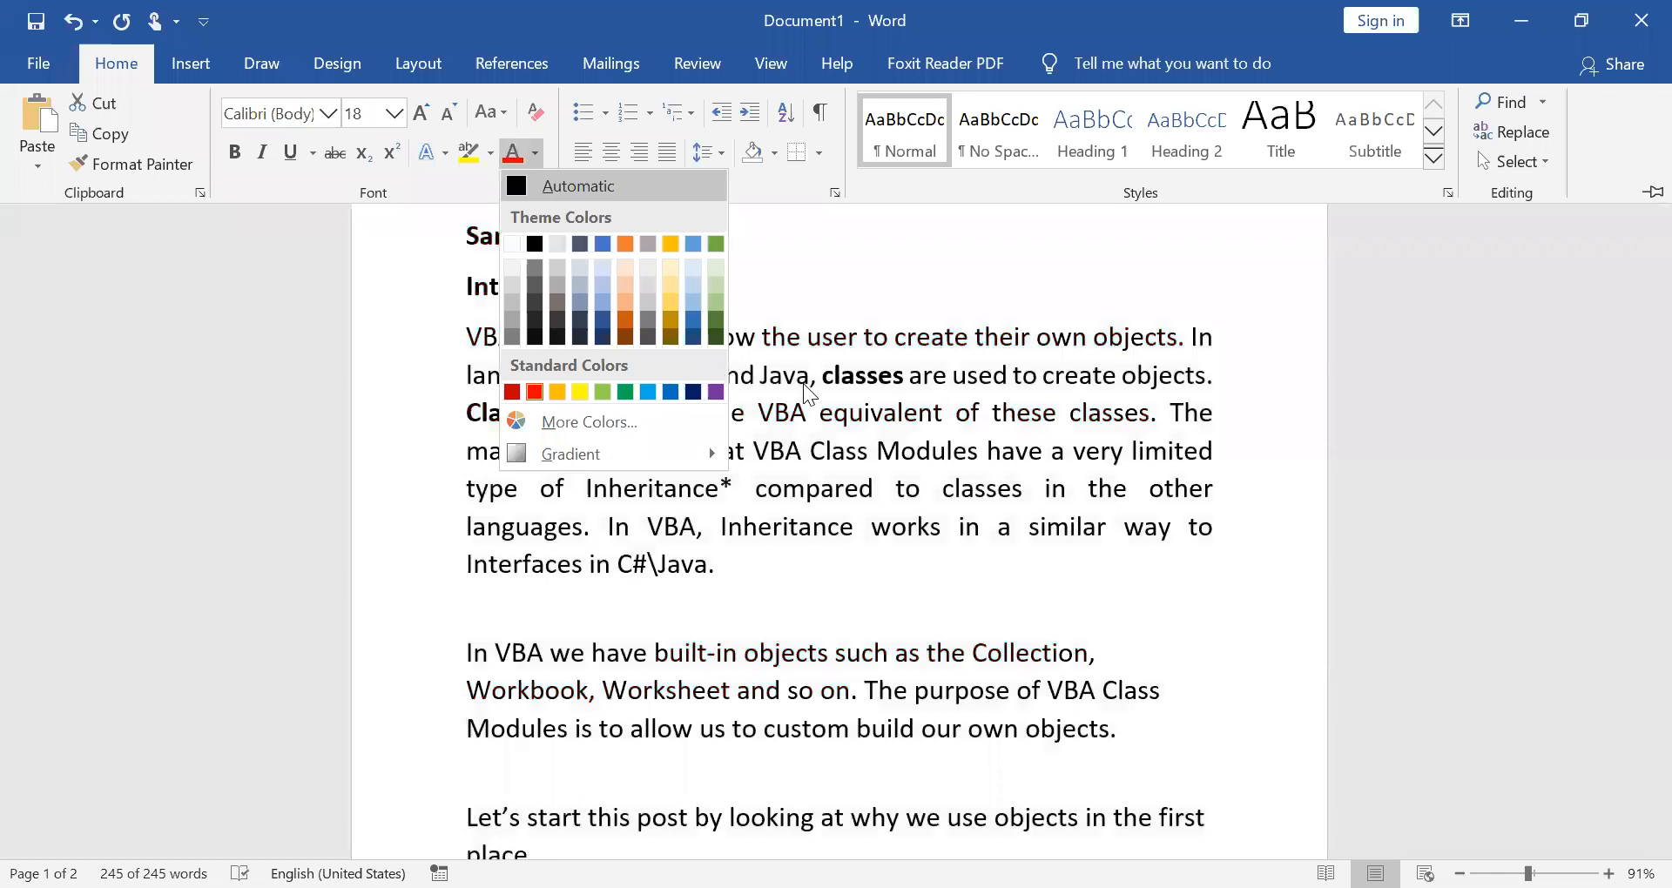
pyautogui.press('Escape')
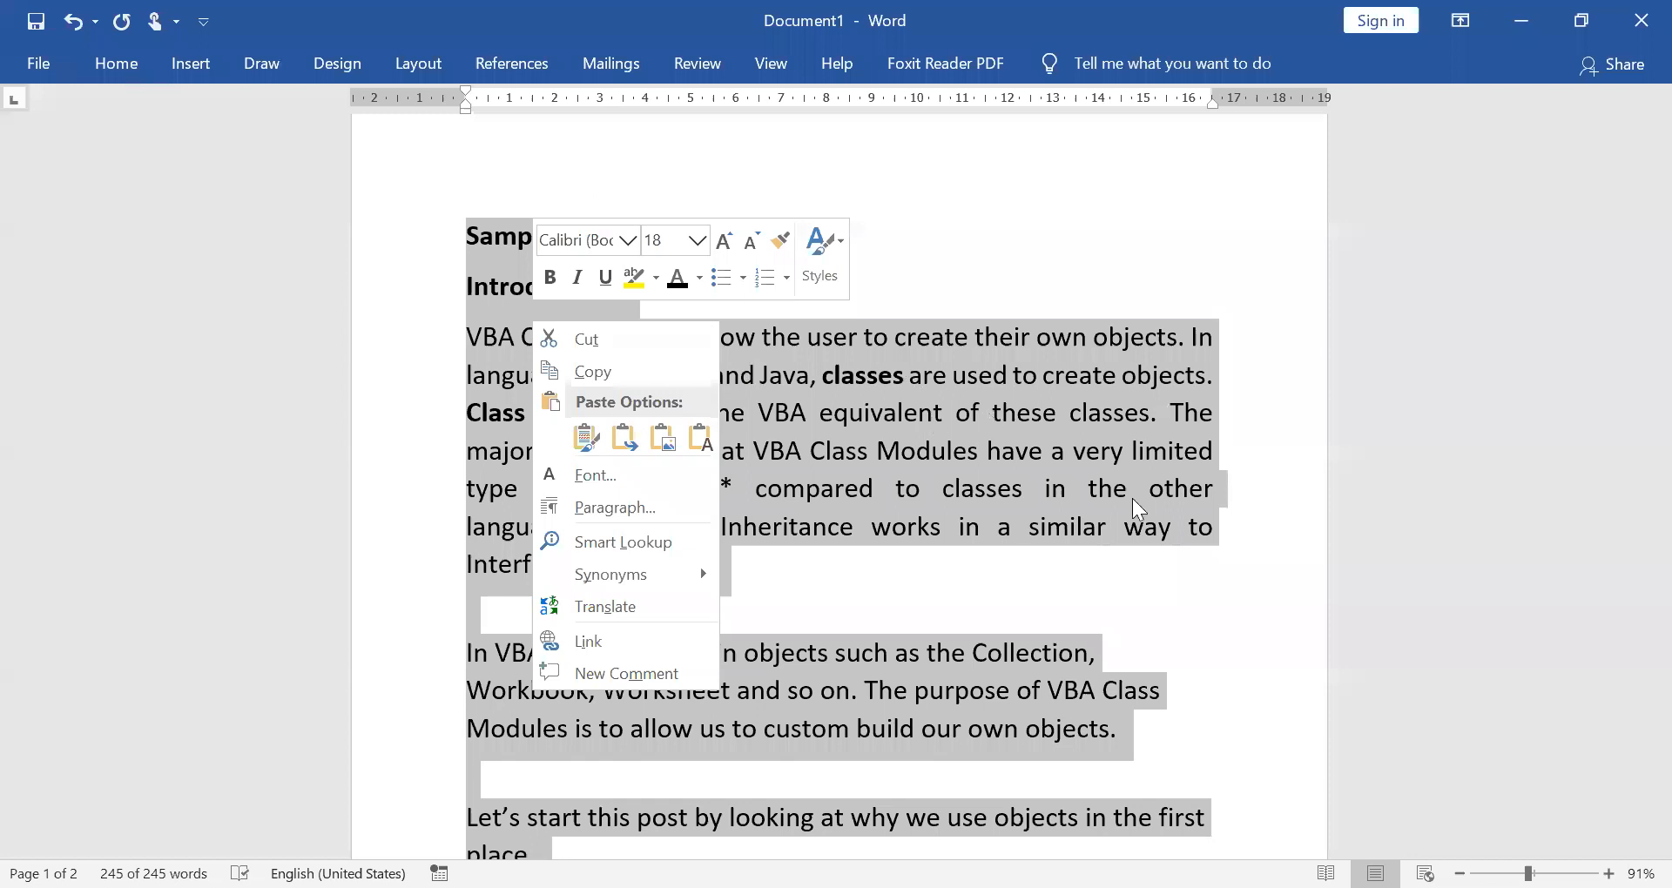
# Try left, right and center alignment on the whole text
pyautogui.press('Escape')
pyautogui.click(588, 178)
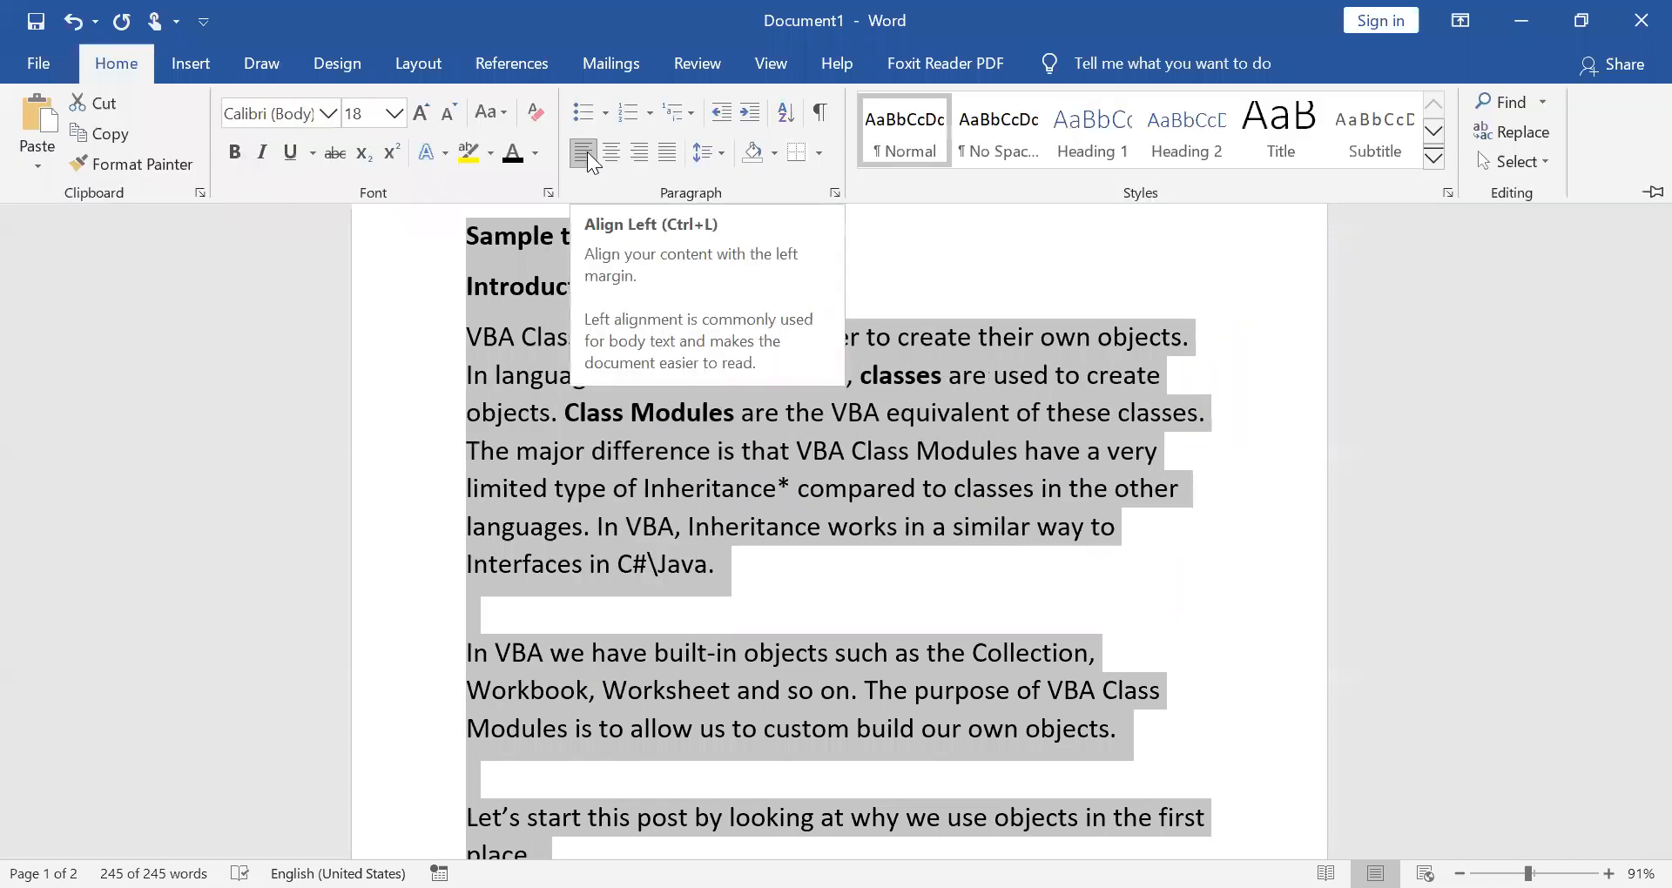
pyautogui.click(639, 157)
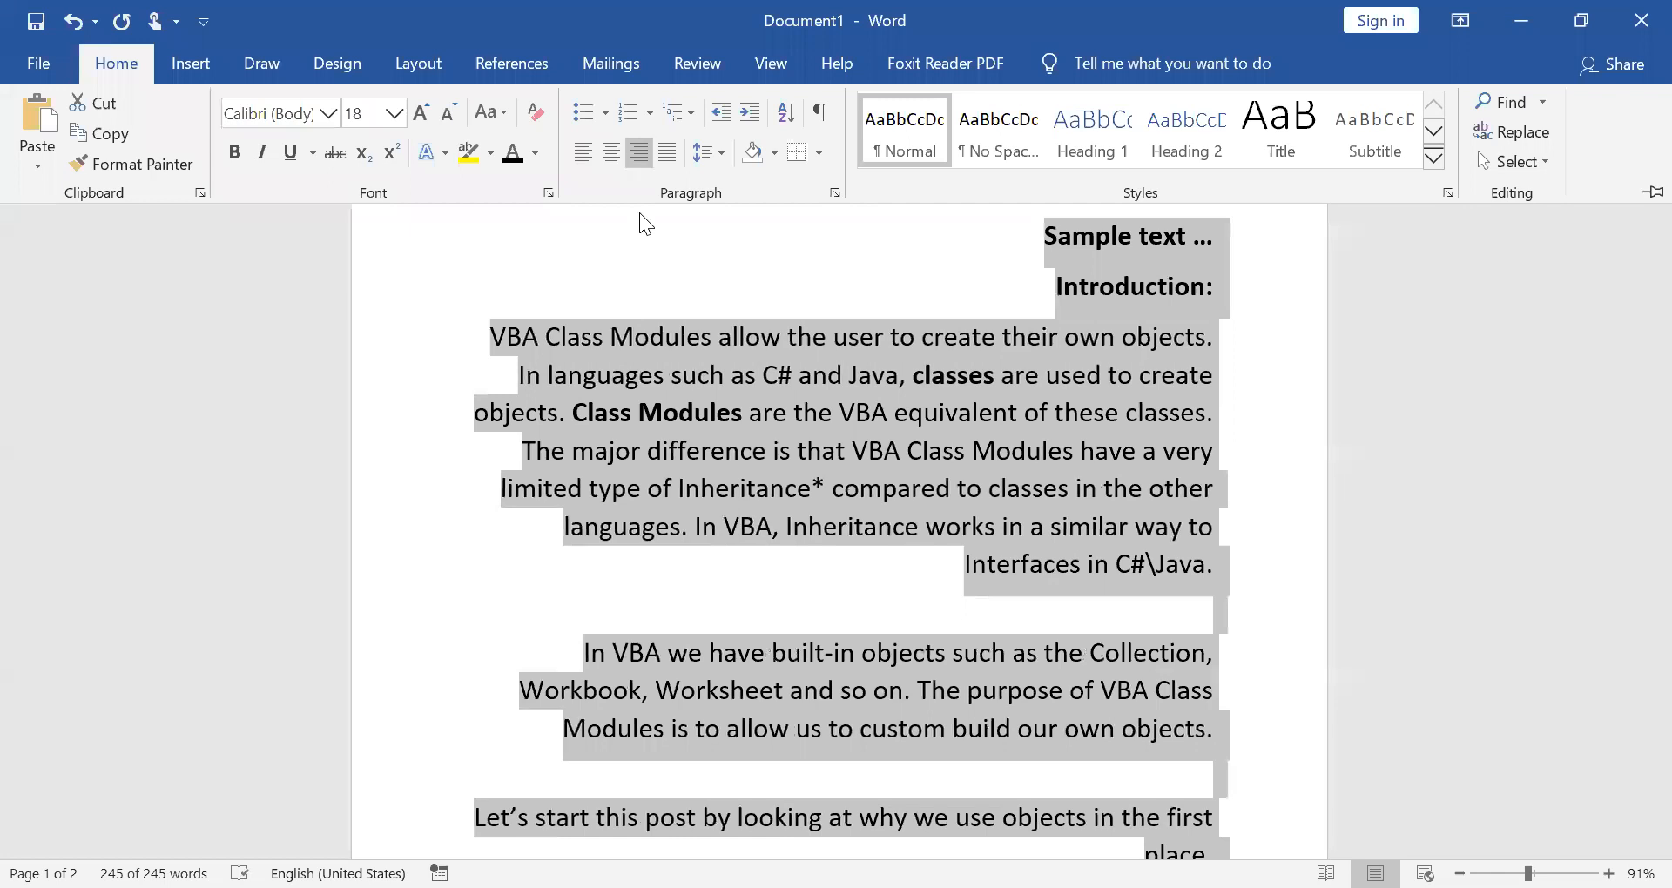
pyautogui.click(612, 159)
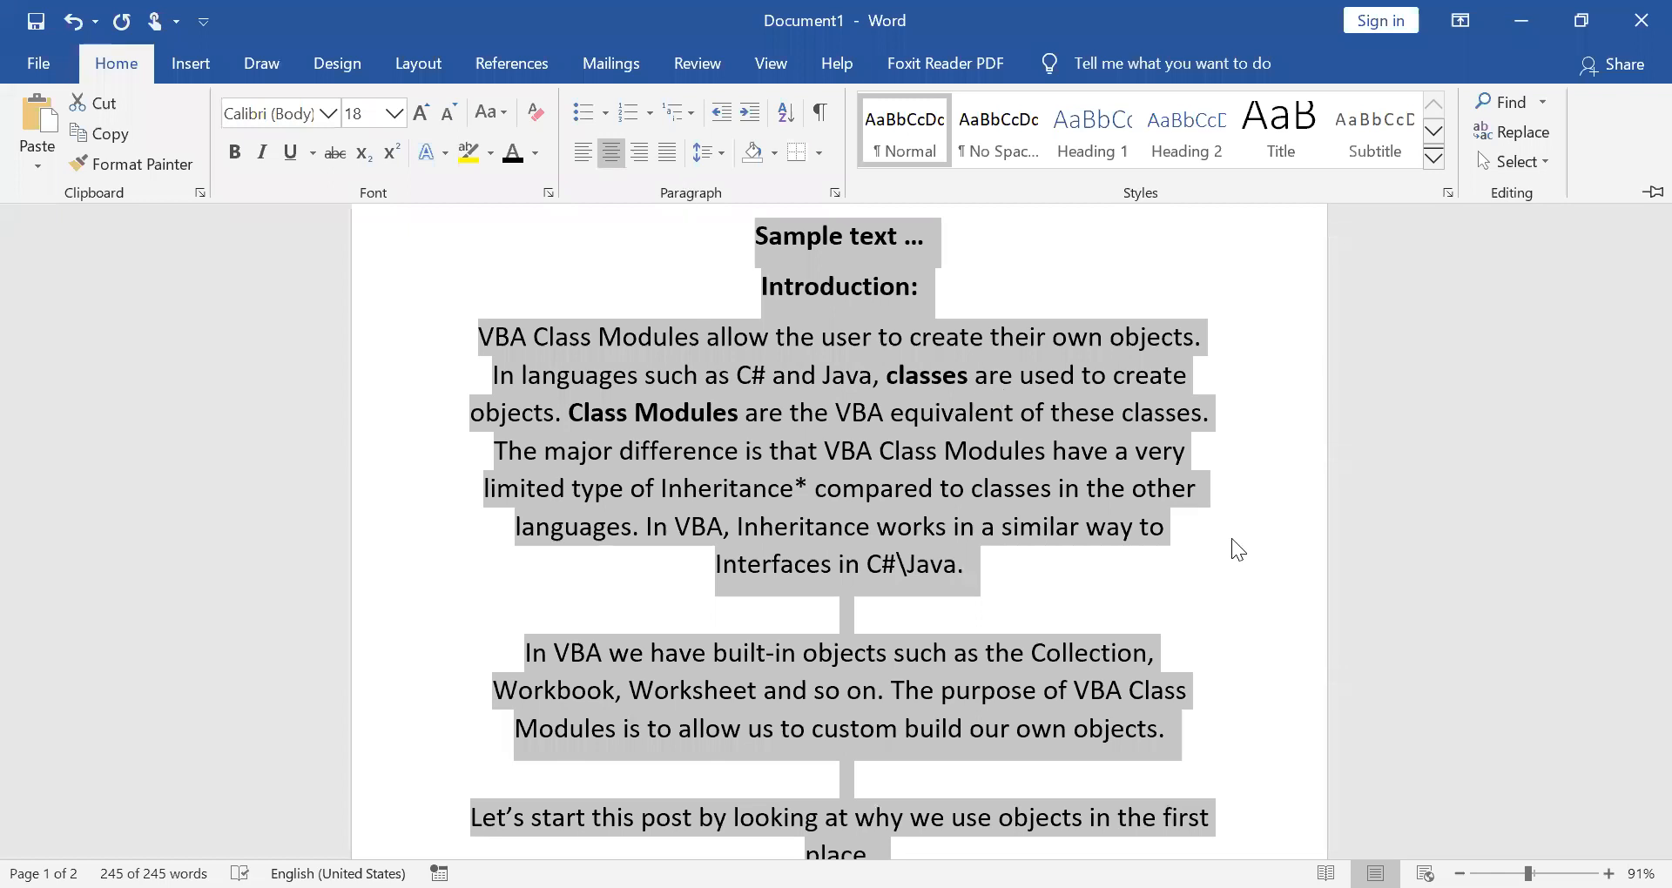
# Justify the whole text and center the "Introduction:" heading
pyautogui.hotkey('ctrl', 'j')
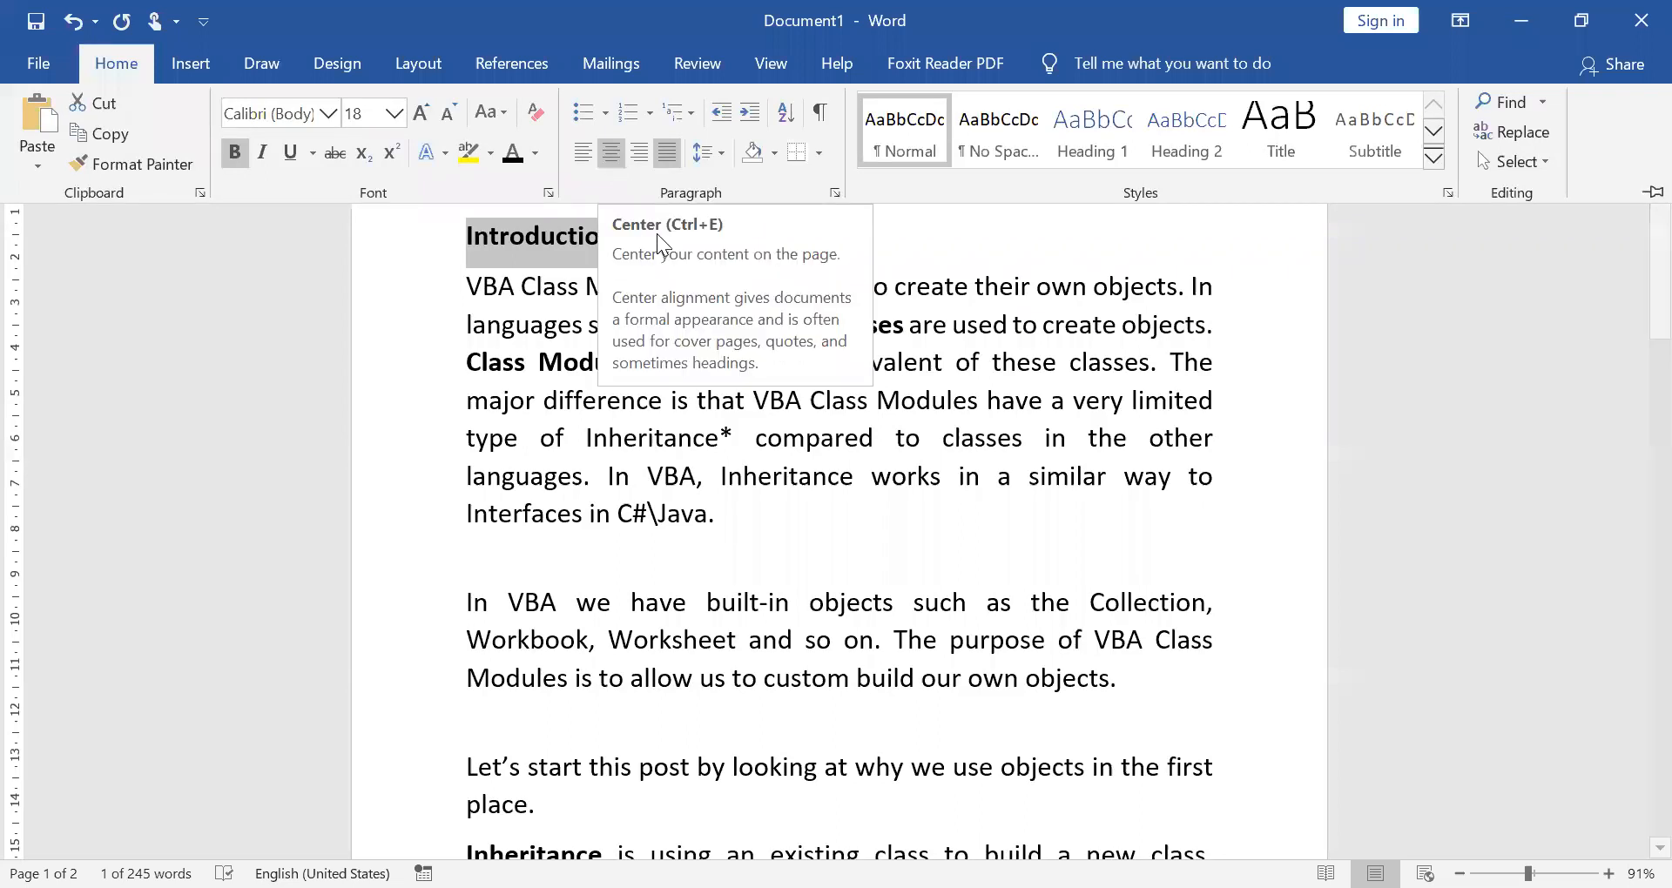
pyautogui.hotkey('ctrl', 'e')
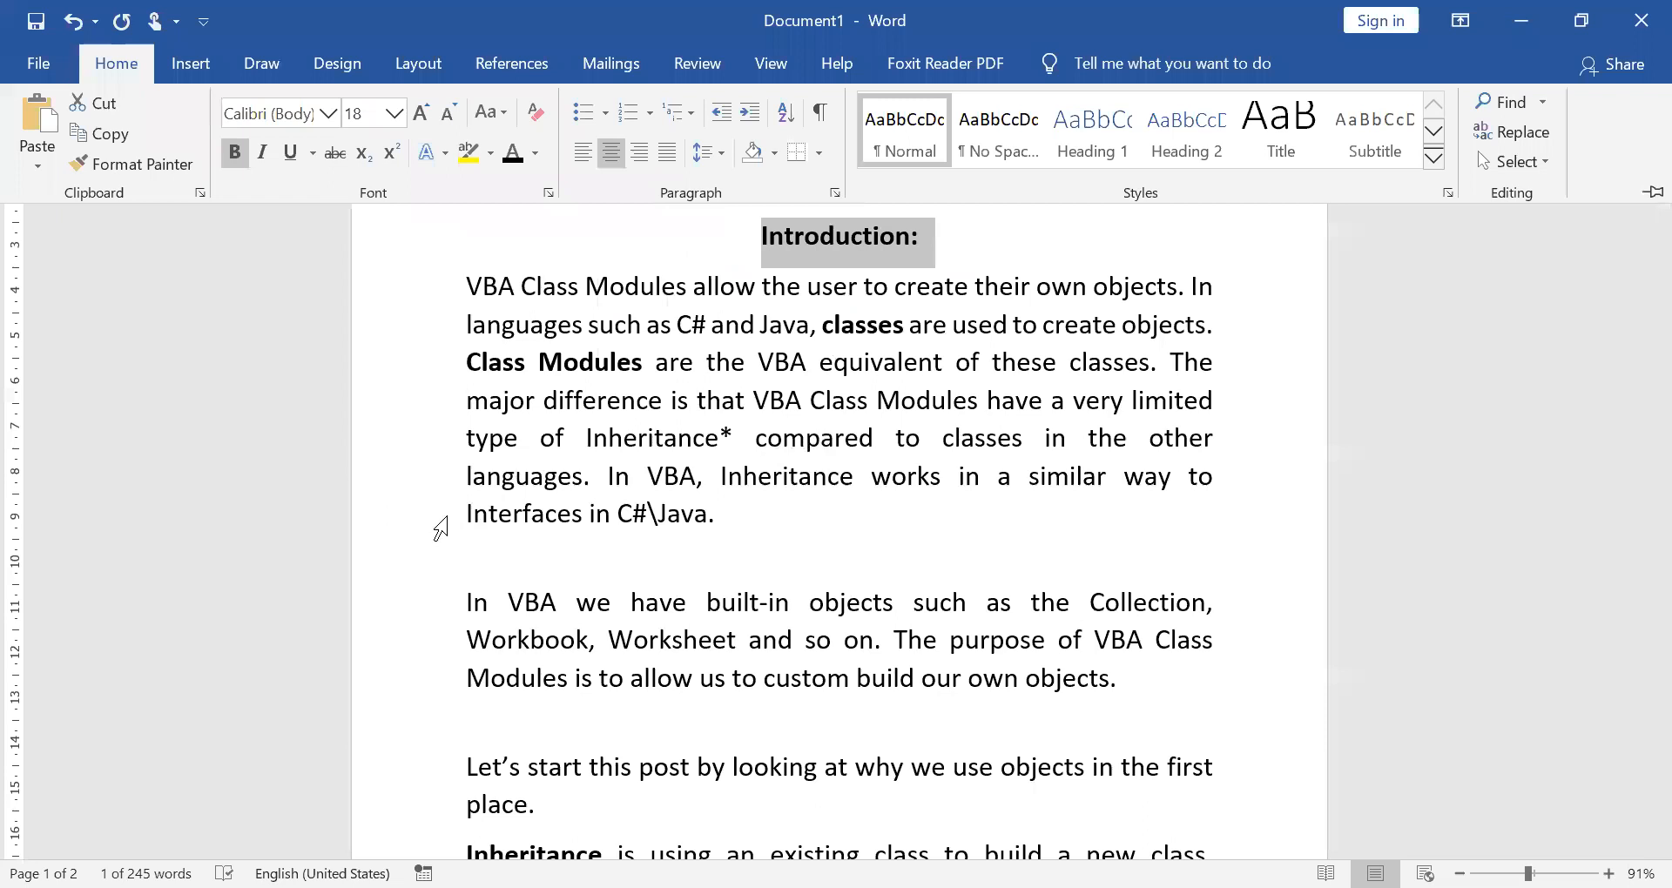
# Put the "Objects" heading in its own paragraph and center it
pyautogui.scroll(-1, 431, 537)
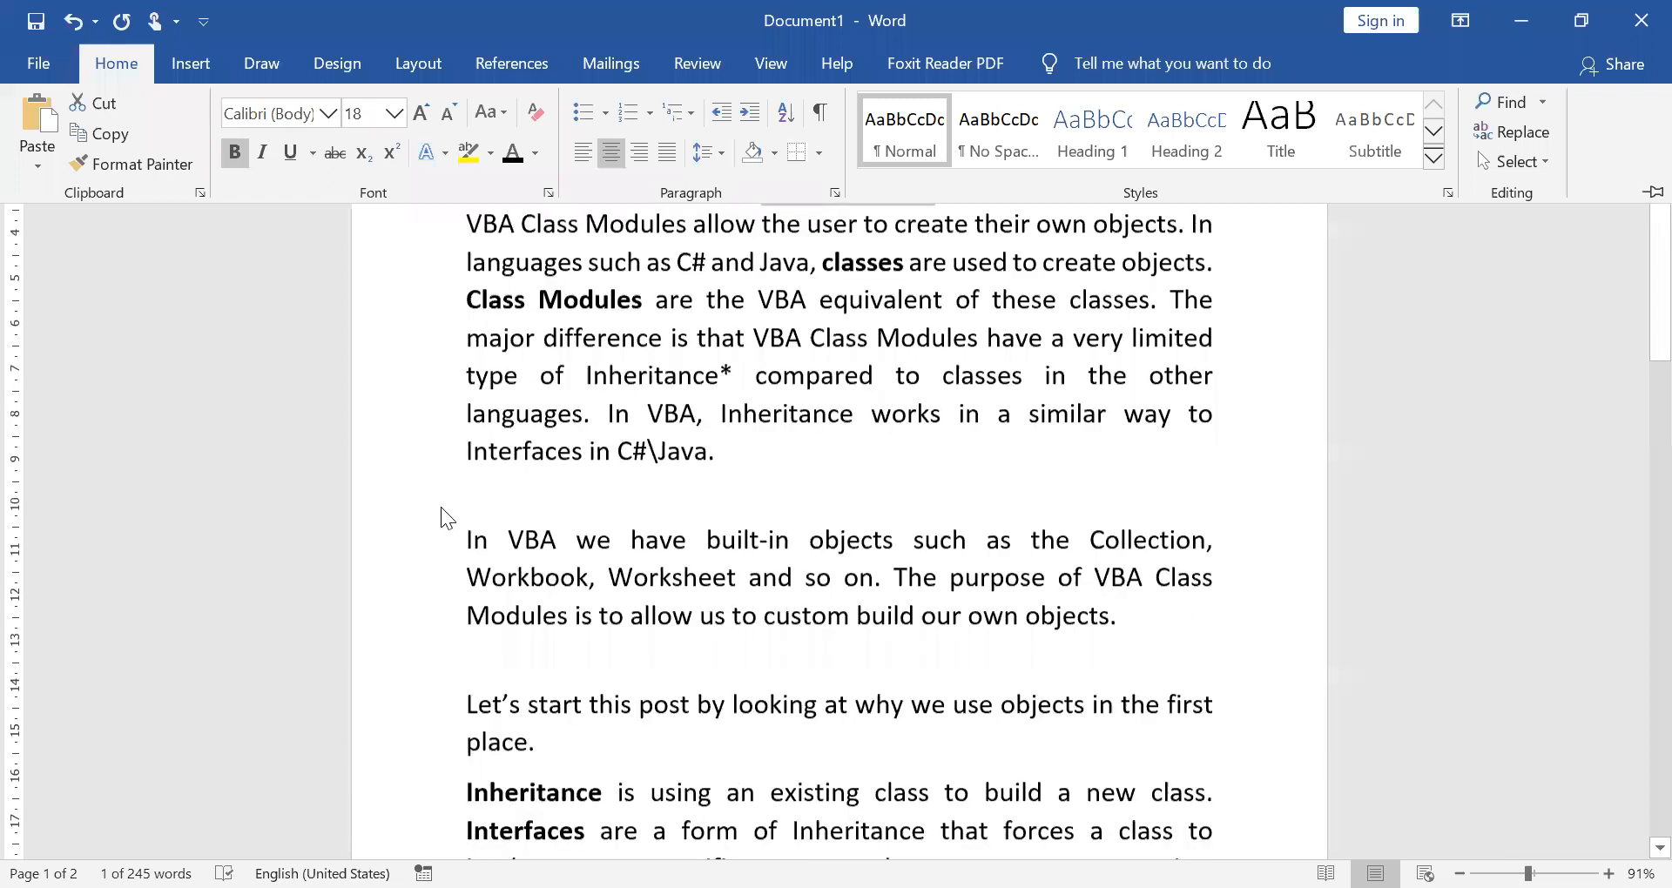
pyautogui.scroll(-5, 441, 507)
pyautogui.click(439, 506)
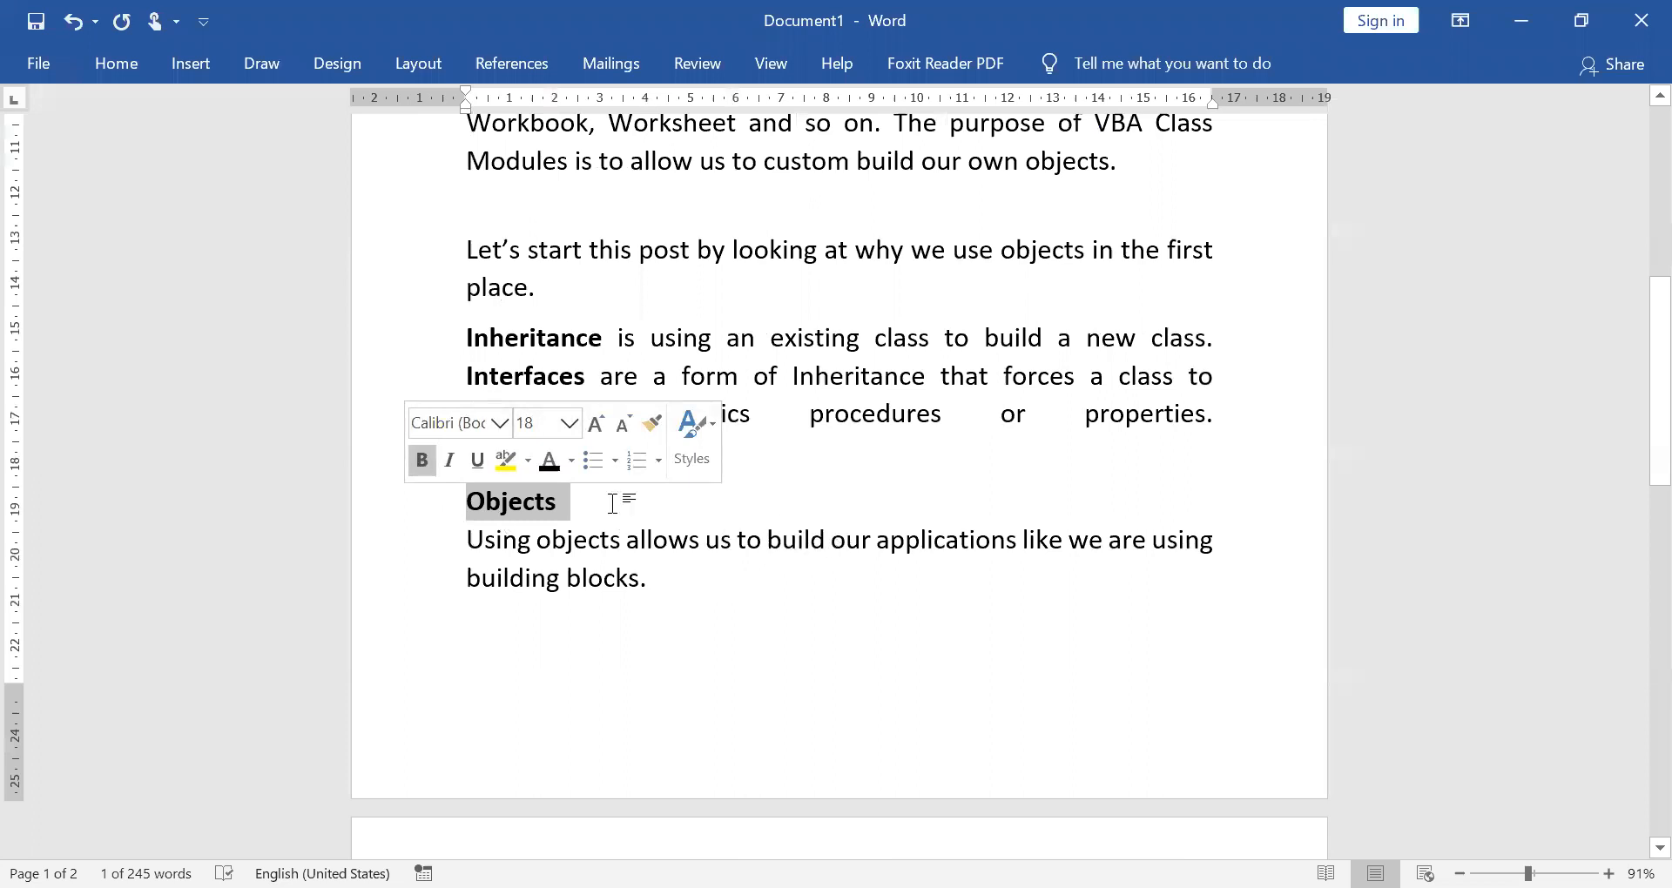
pyautogui.hotkey('ctrl', 'e')
pyautogui.hotkey('ctrl', 'z')
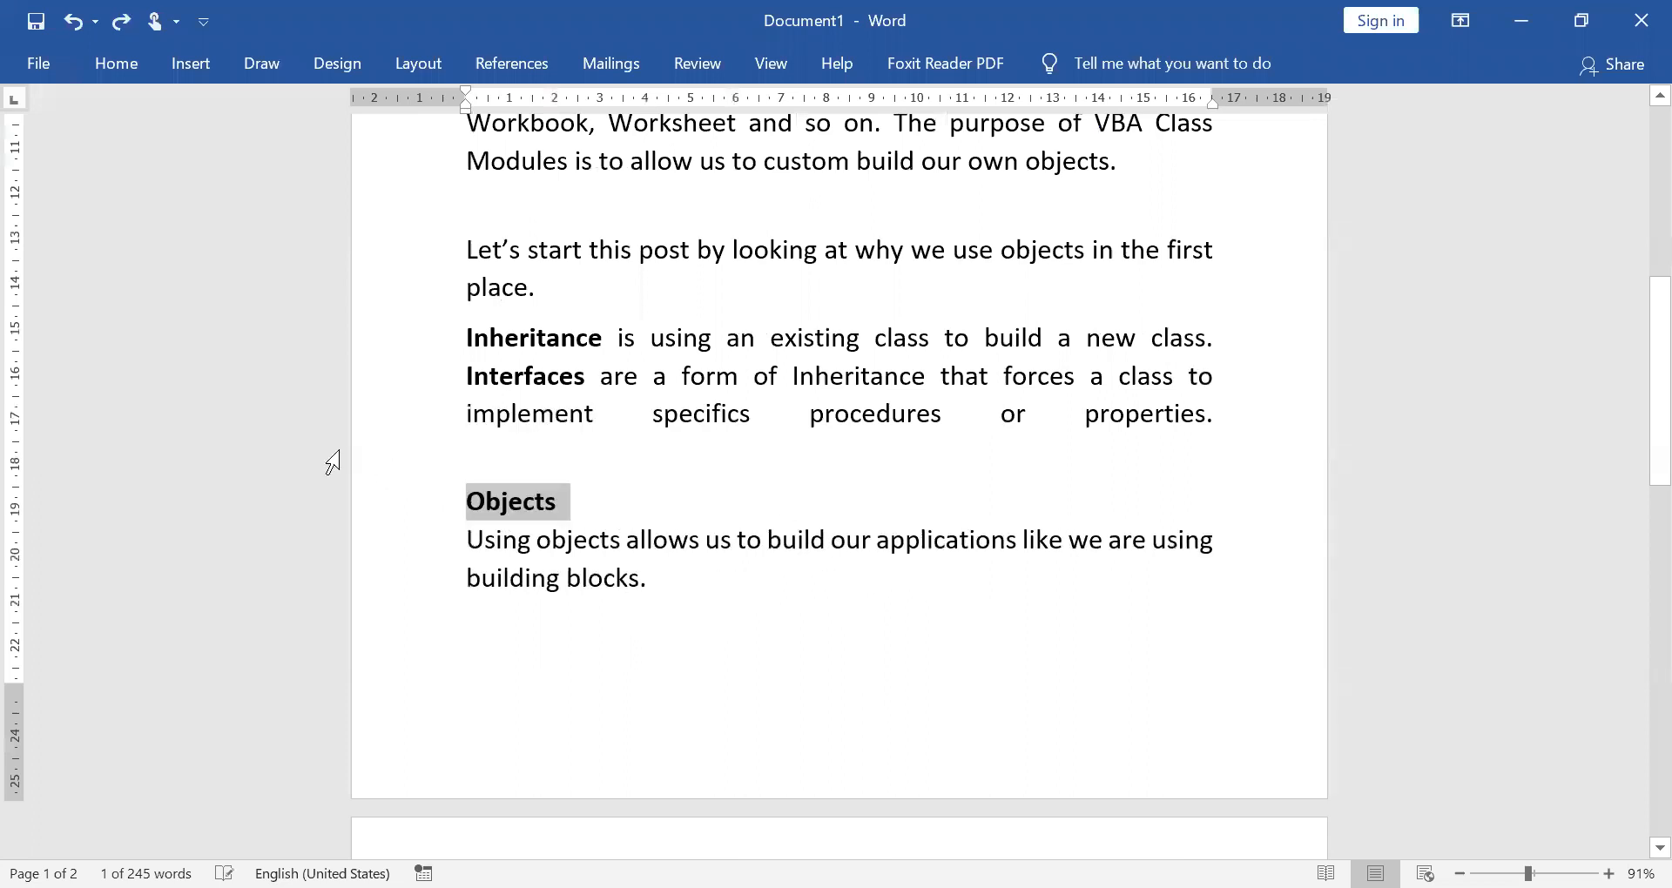
pyautogui.click(557, 521)
pyautogui.press('Return')
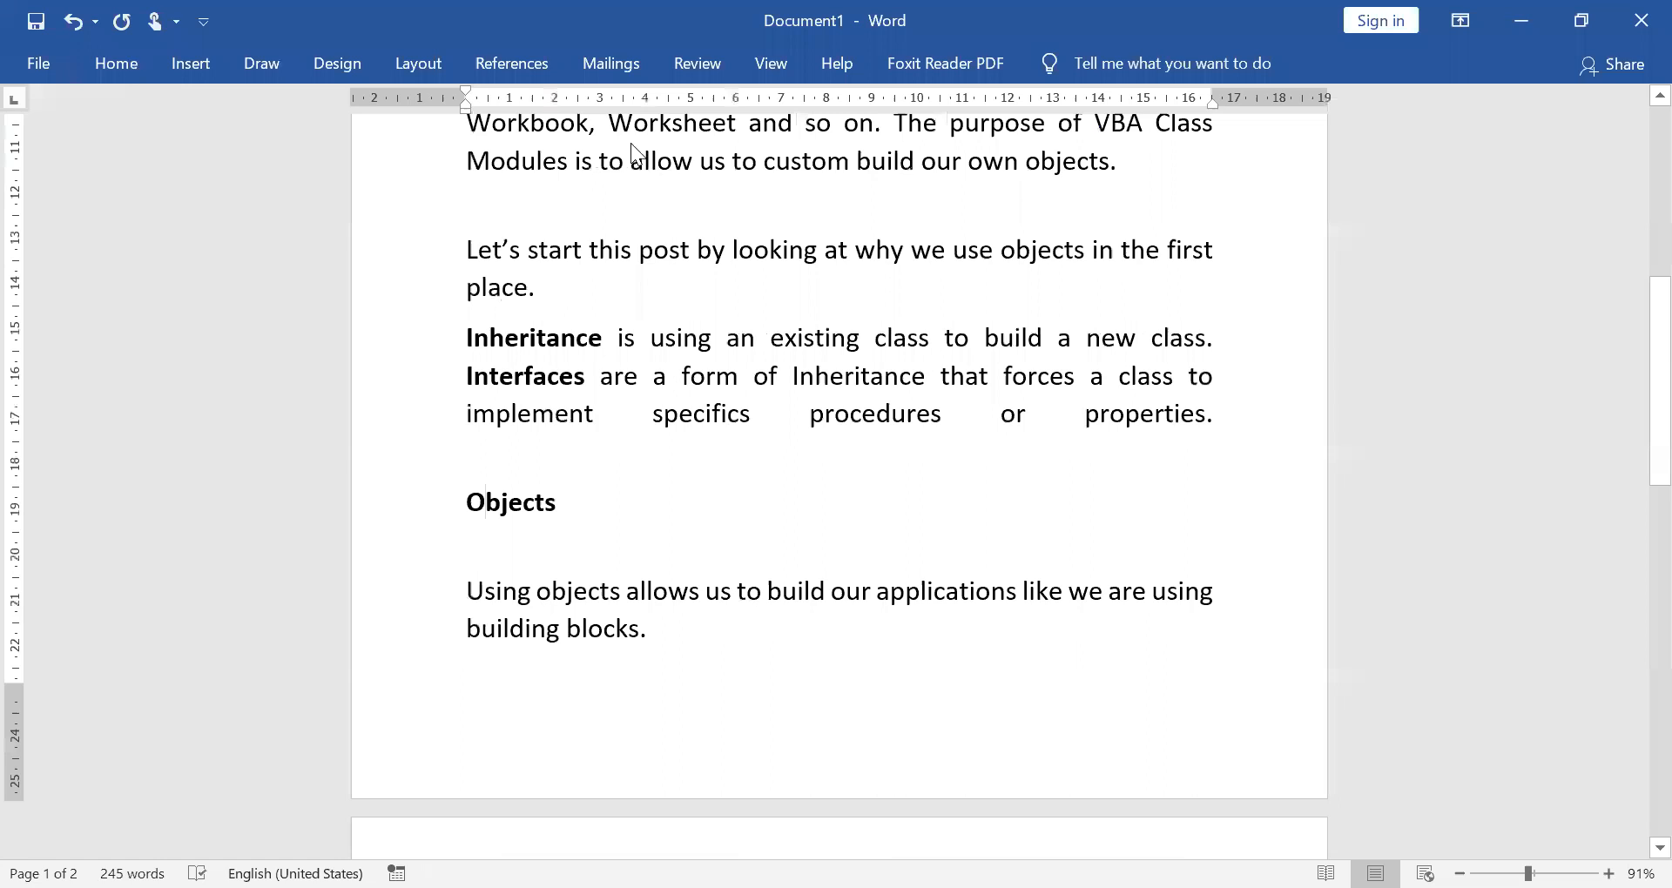
pyautogui.click(128, 54)
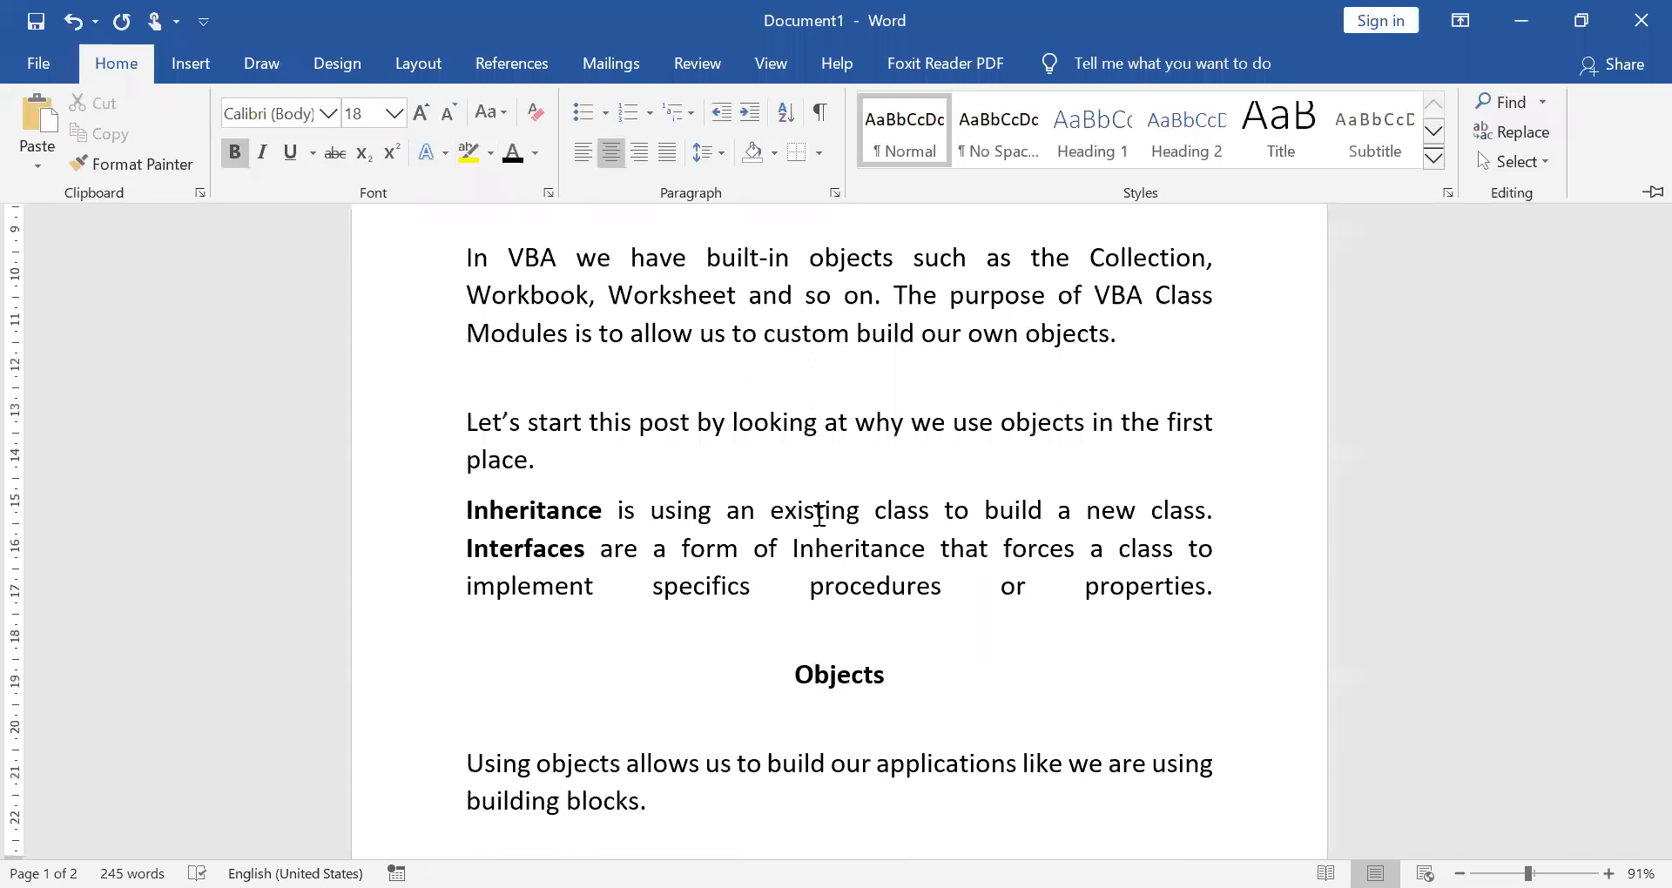
# Make the words "VBA Class Modules" at the start of the first body paragraph bold
pyautogui.scroll(4, 470, 377)
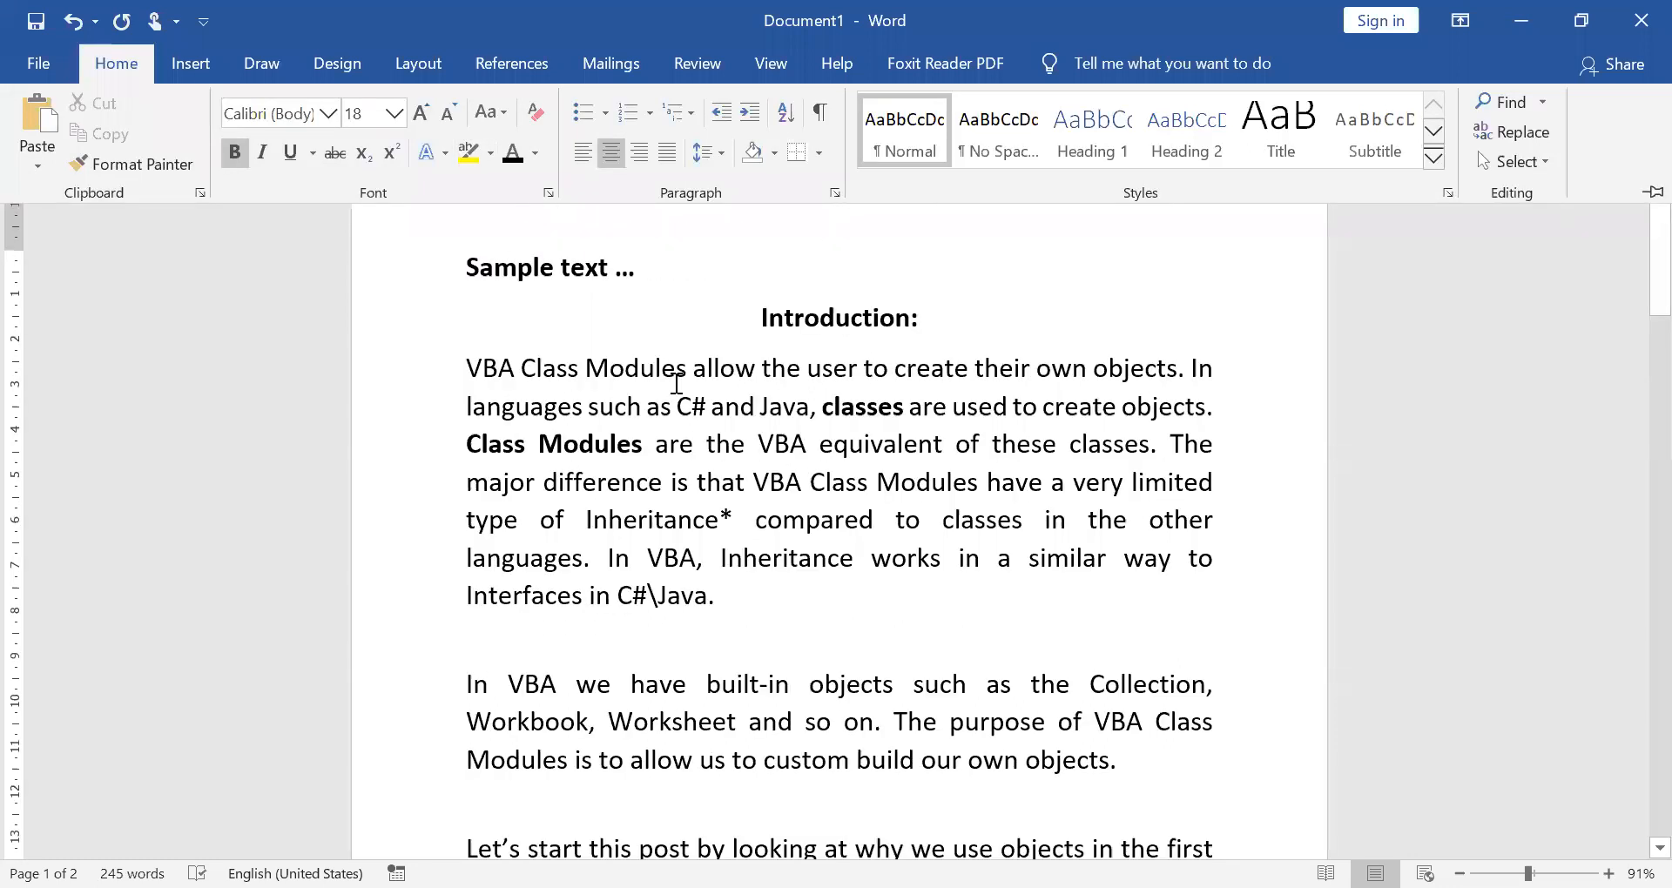
pyautogui.click(274, 358)
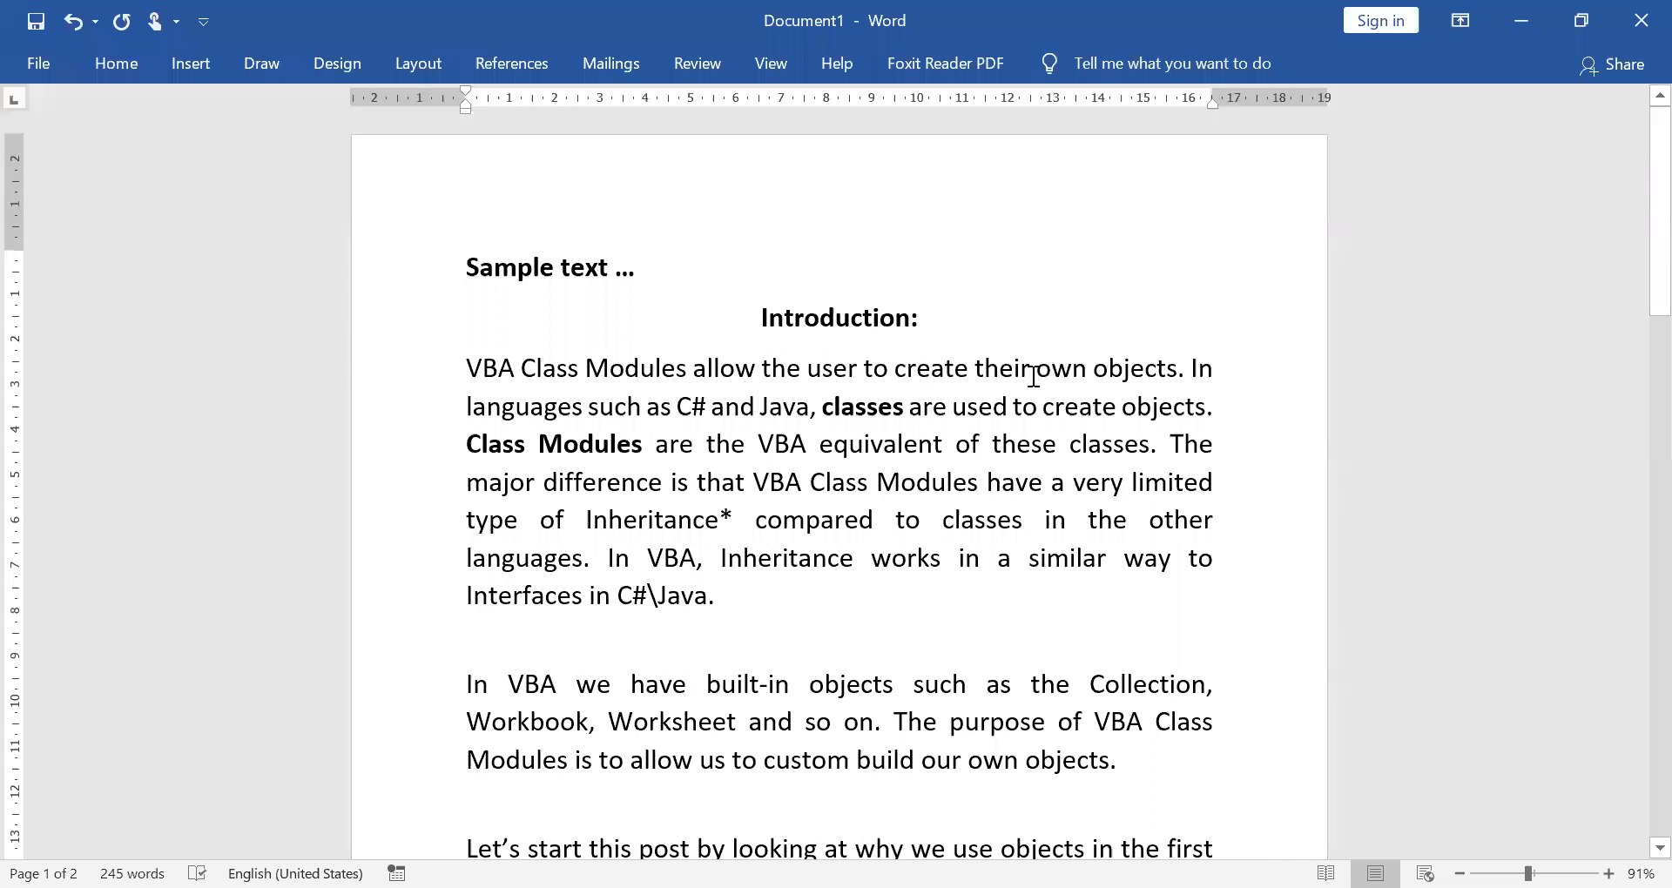
pyautogui.hotkey('ctrl', 'shift', 'Right')
pyautogui.hotkey('ctrl', 'shift', 'Right')
pyautogui.hotkey('ctrl', 'shift', 'Right')
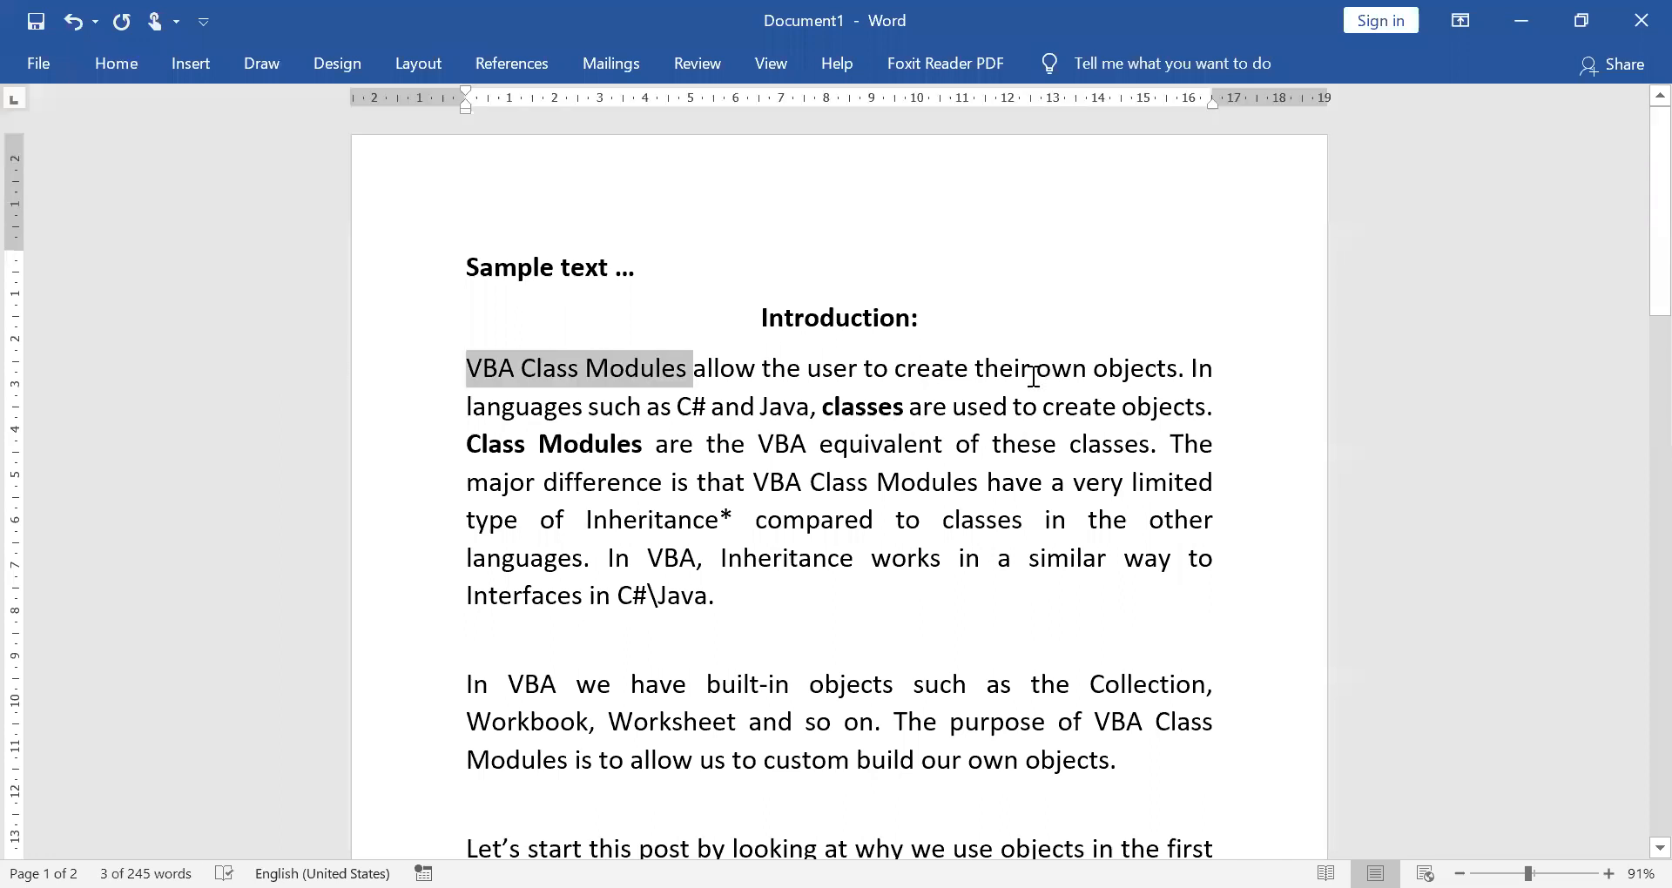
pyautogui.hotkey('ctrl', 'b')
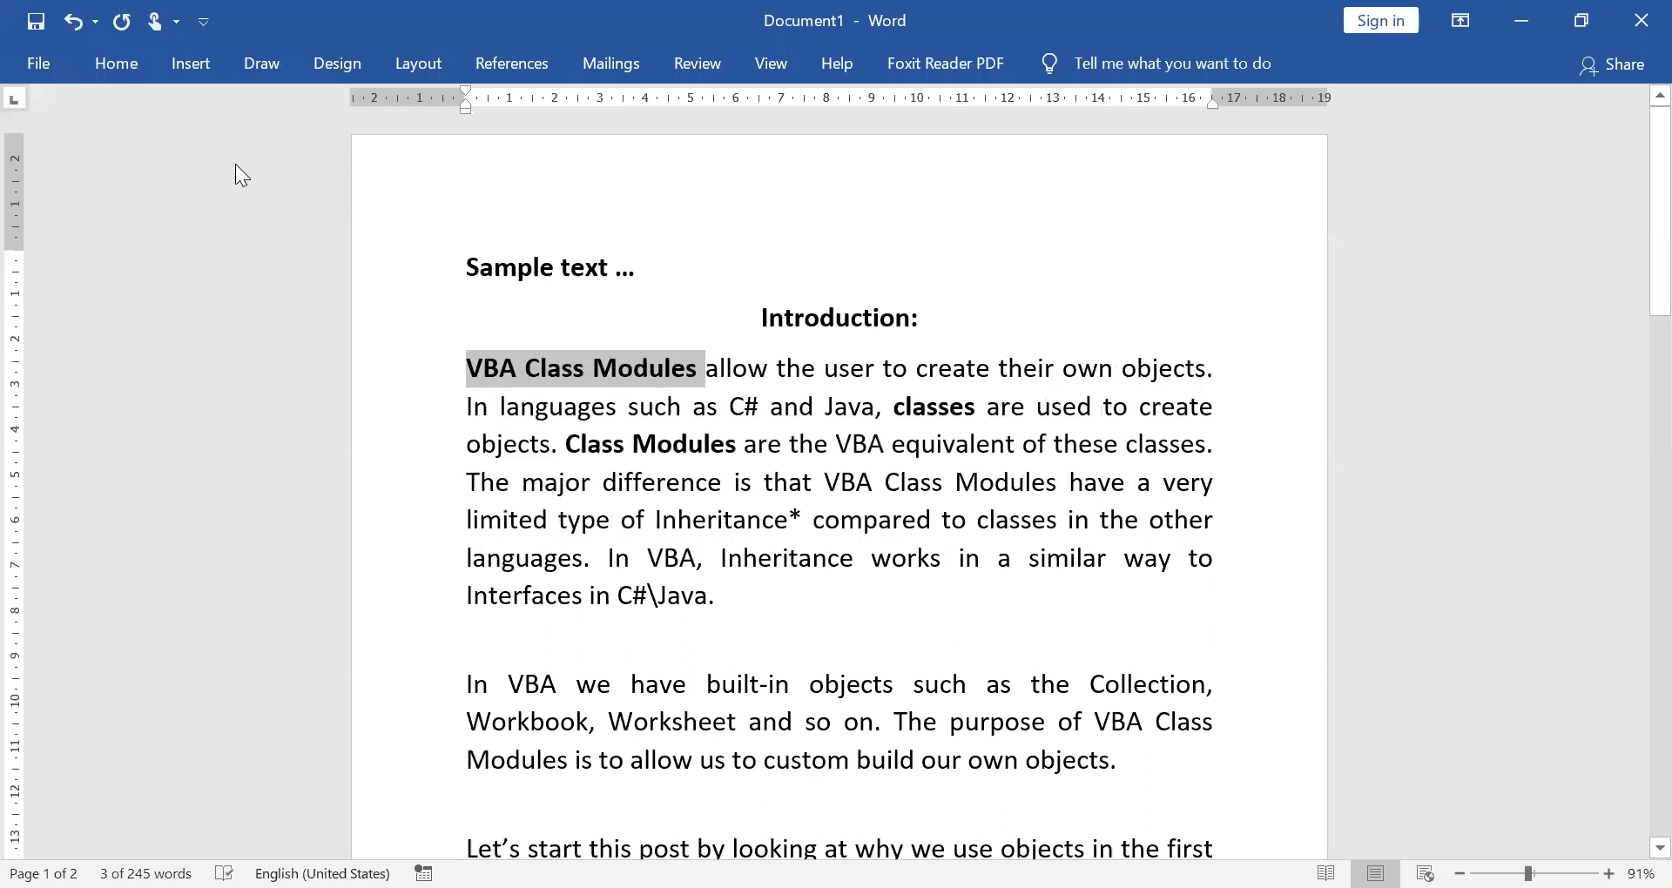
# Try italic on "VBA Class Modules" and underline the words
pyautogui.hotkey('alt', 'h')
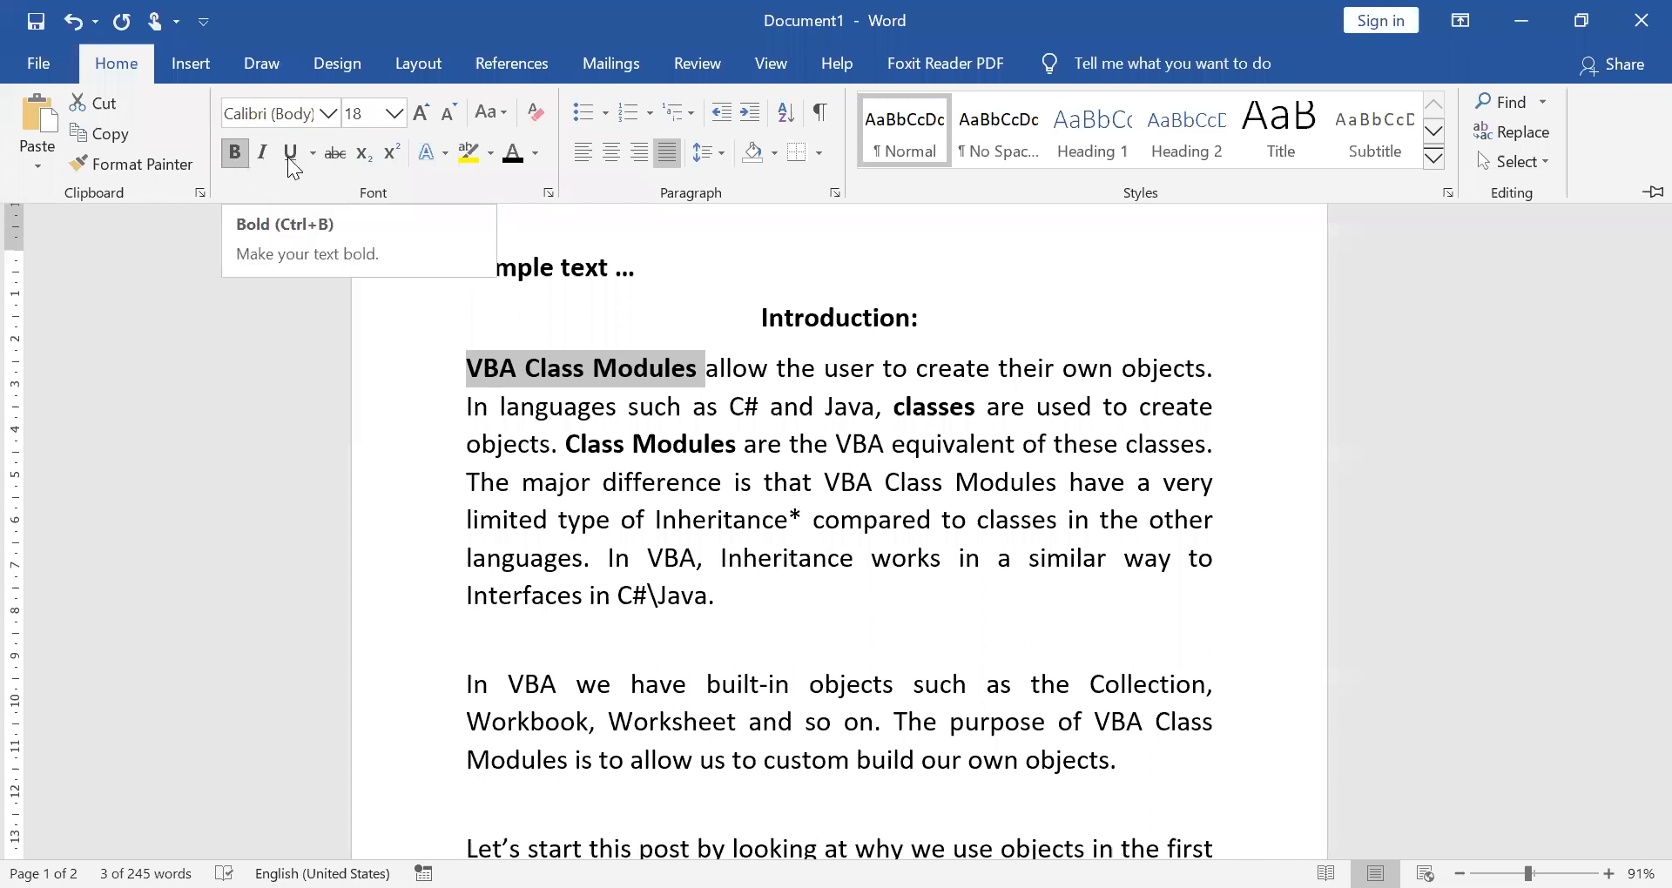
pyautogui.hotkey('ctrl', 'i')
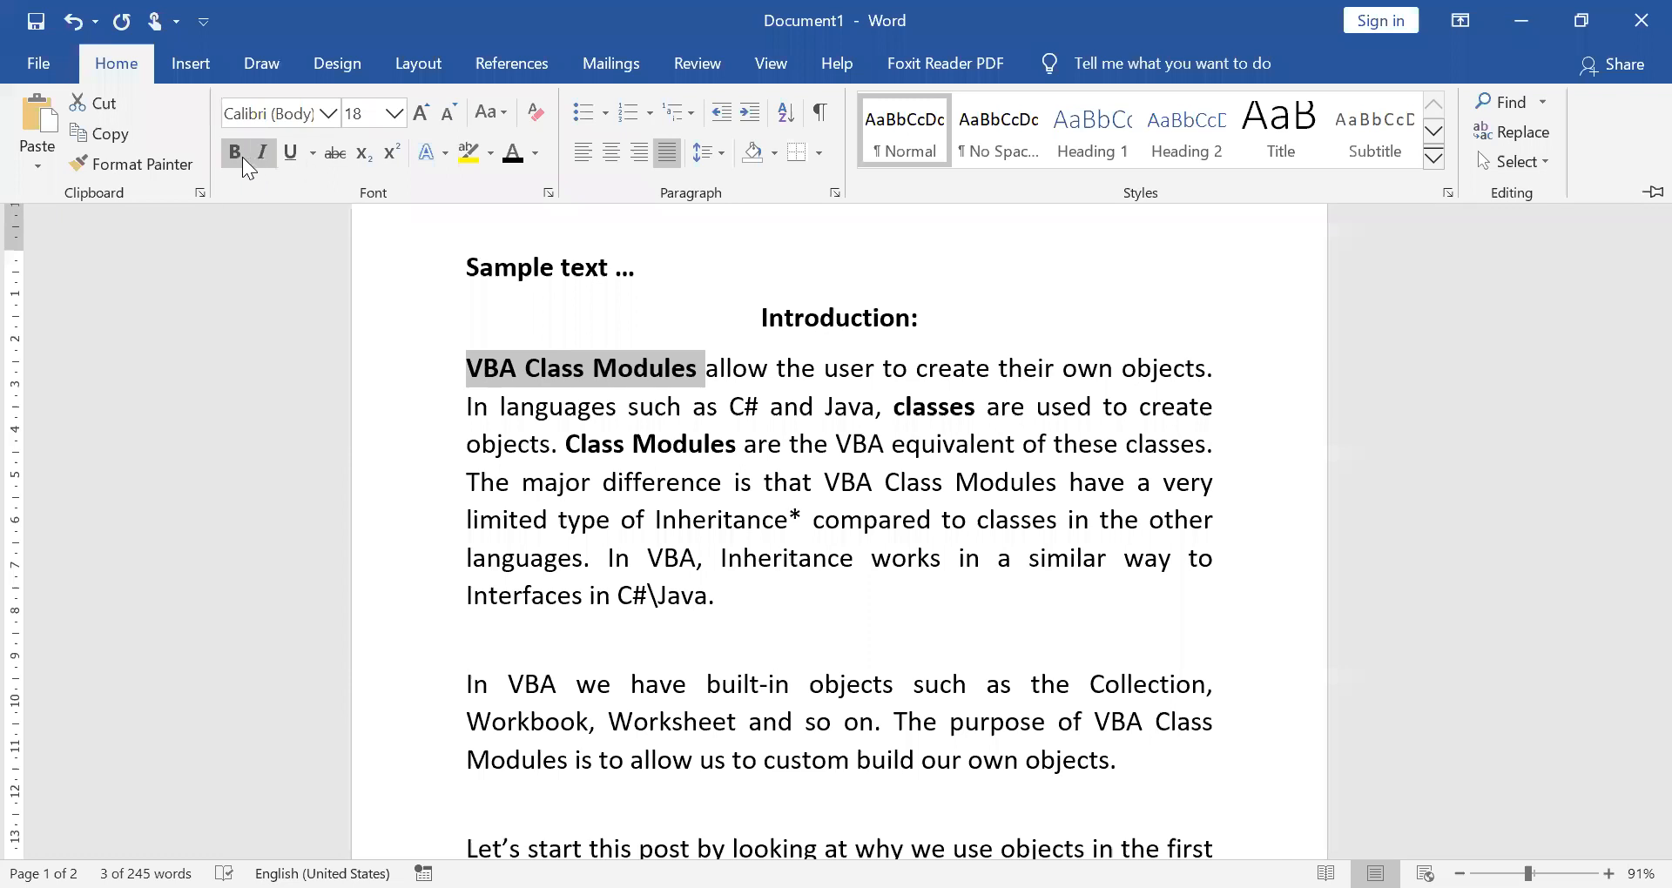
pyautogui.hotkey('ctrl', 'u')
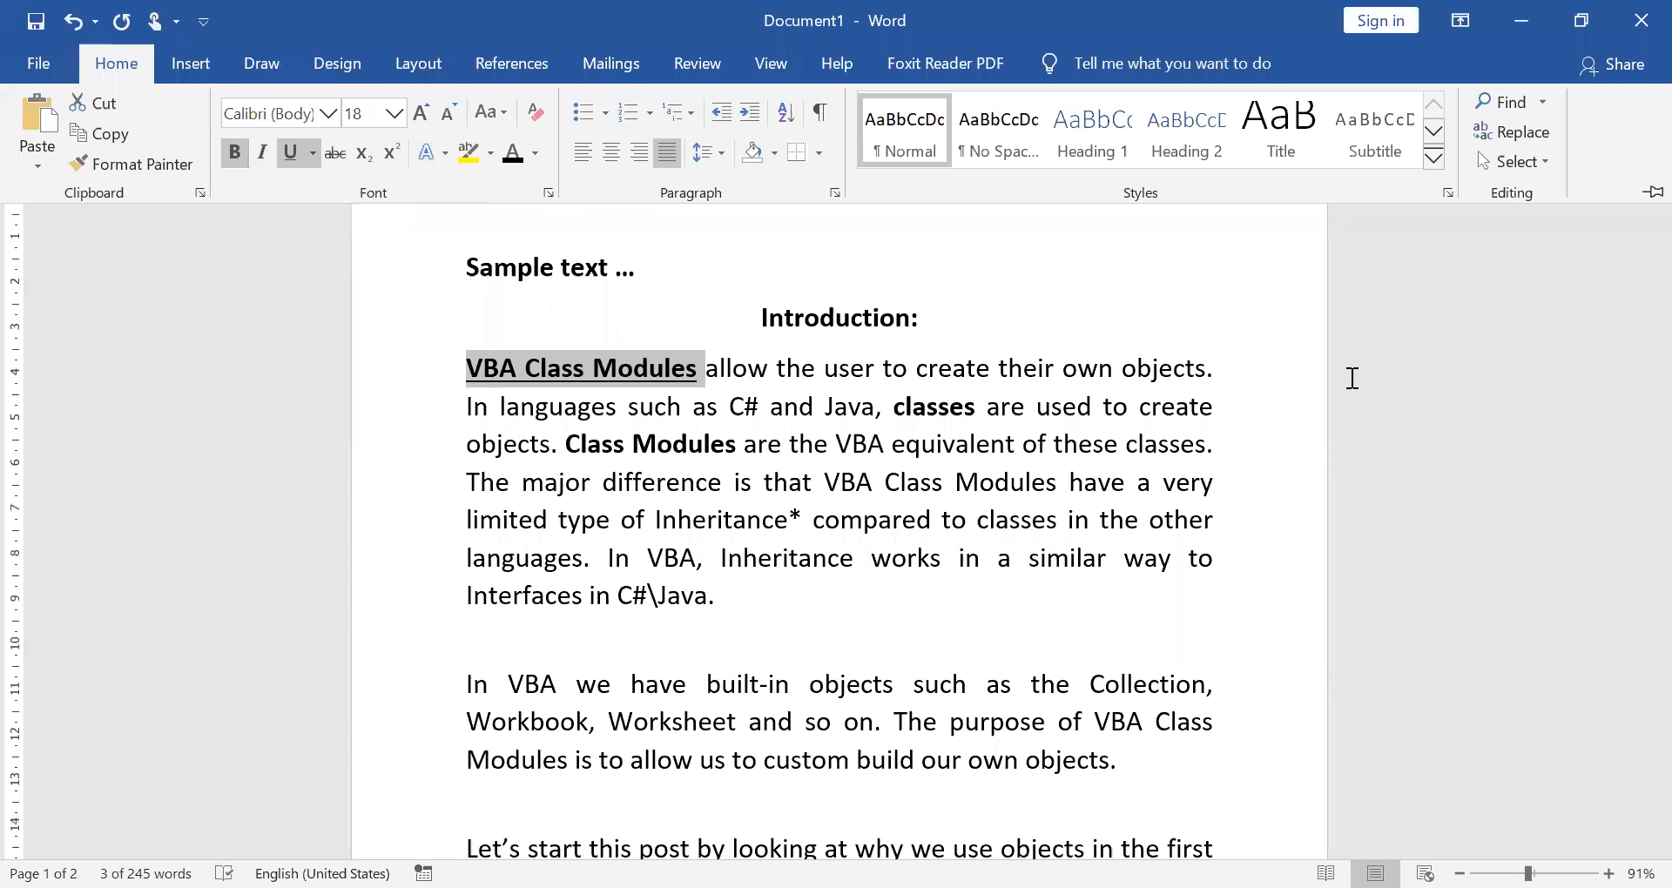
# Enter the expression A2+2ab+b2 on a new line at the end of the document
pyautogui.scroll(-1, 1353, 378)
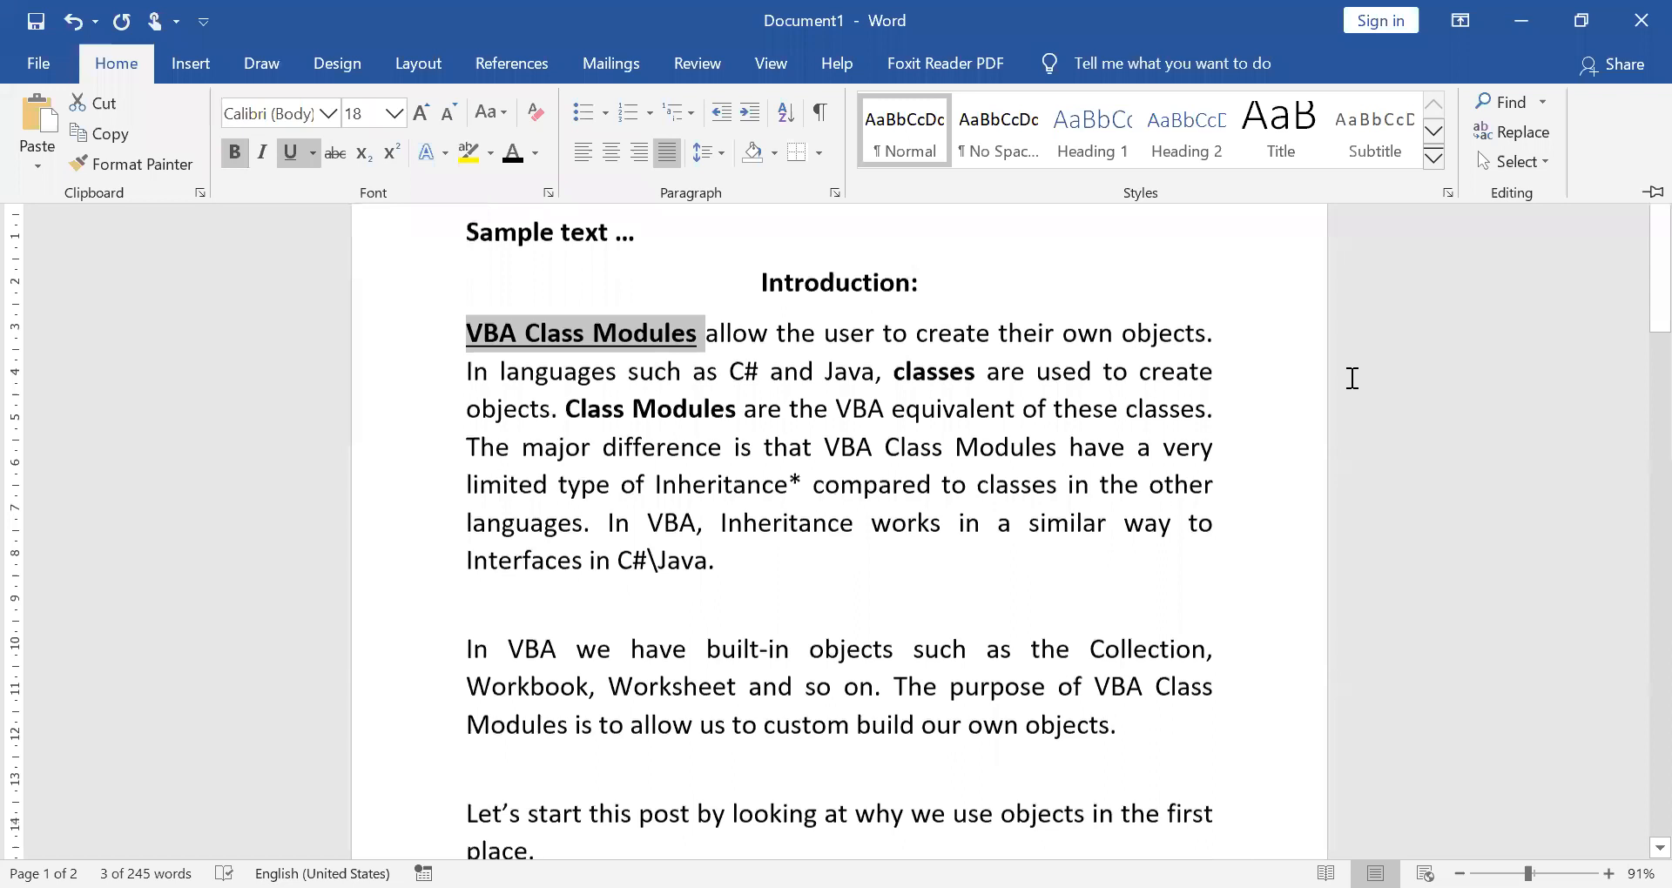
pyautogui.scroll(-12, 1353, 378)
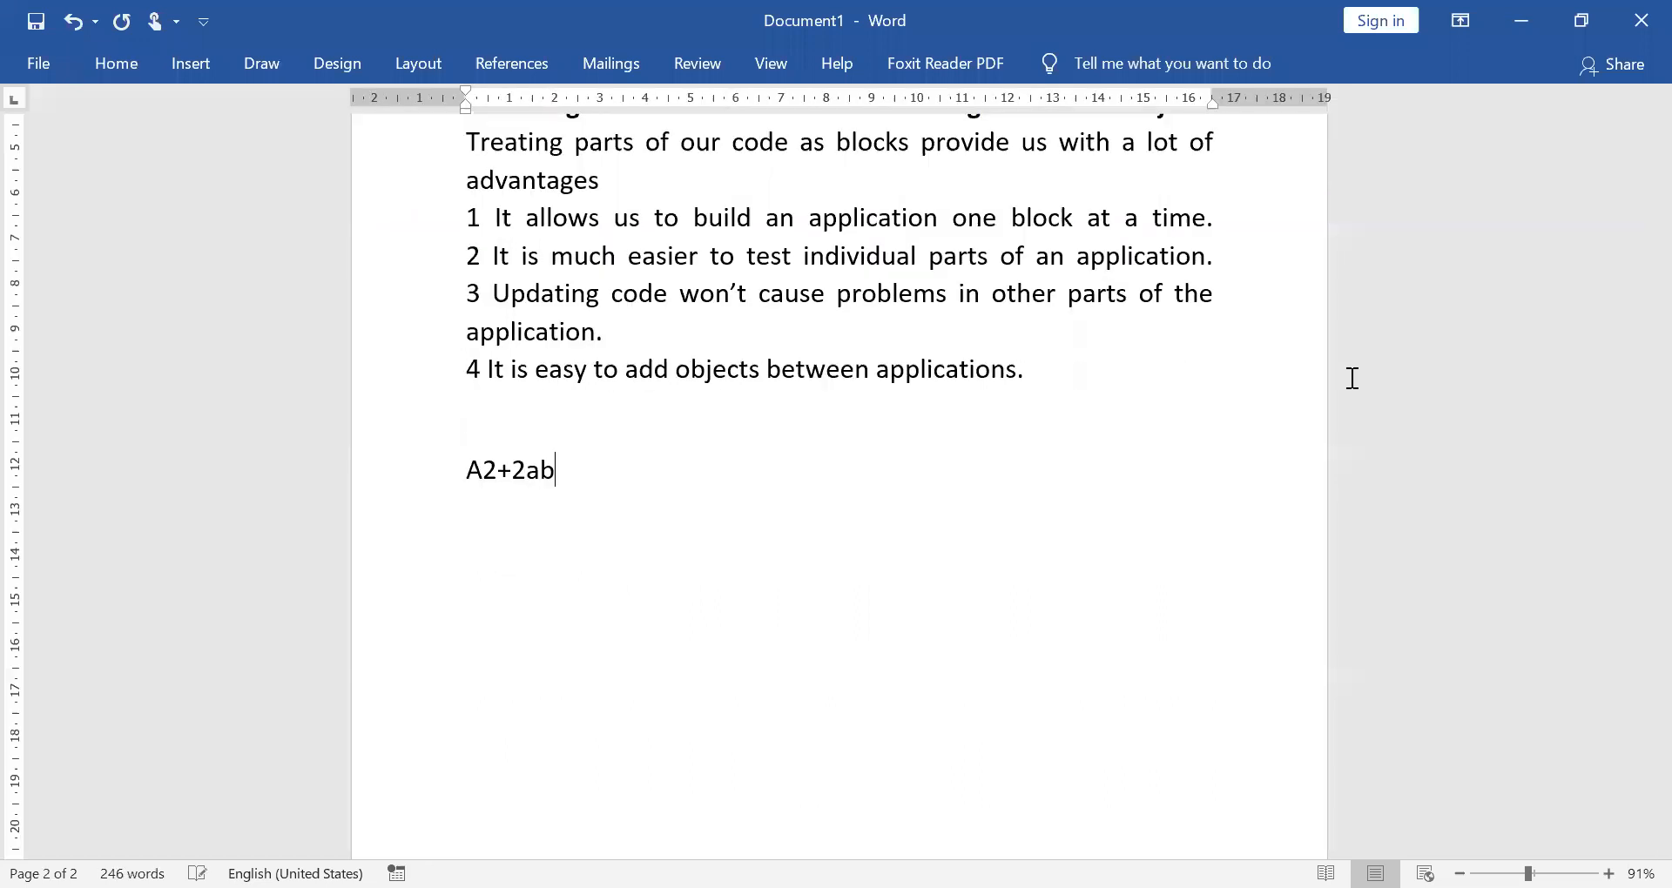
pyautogui.write('+b2')
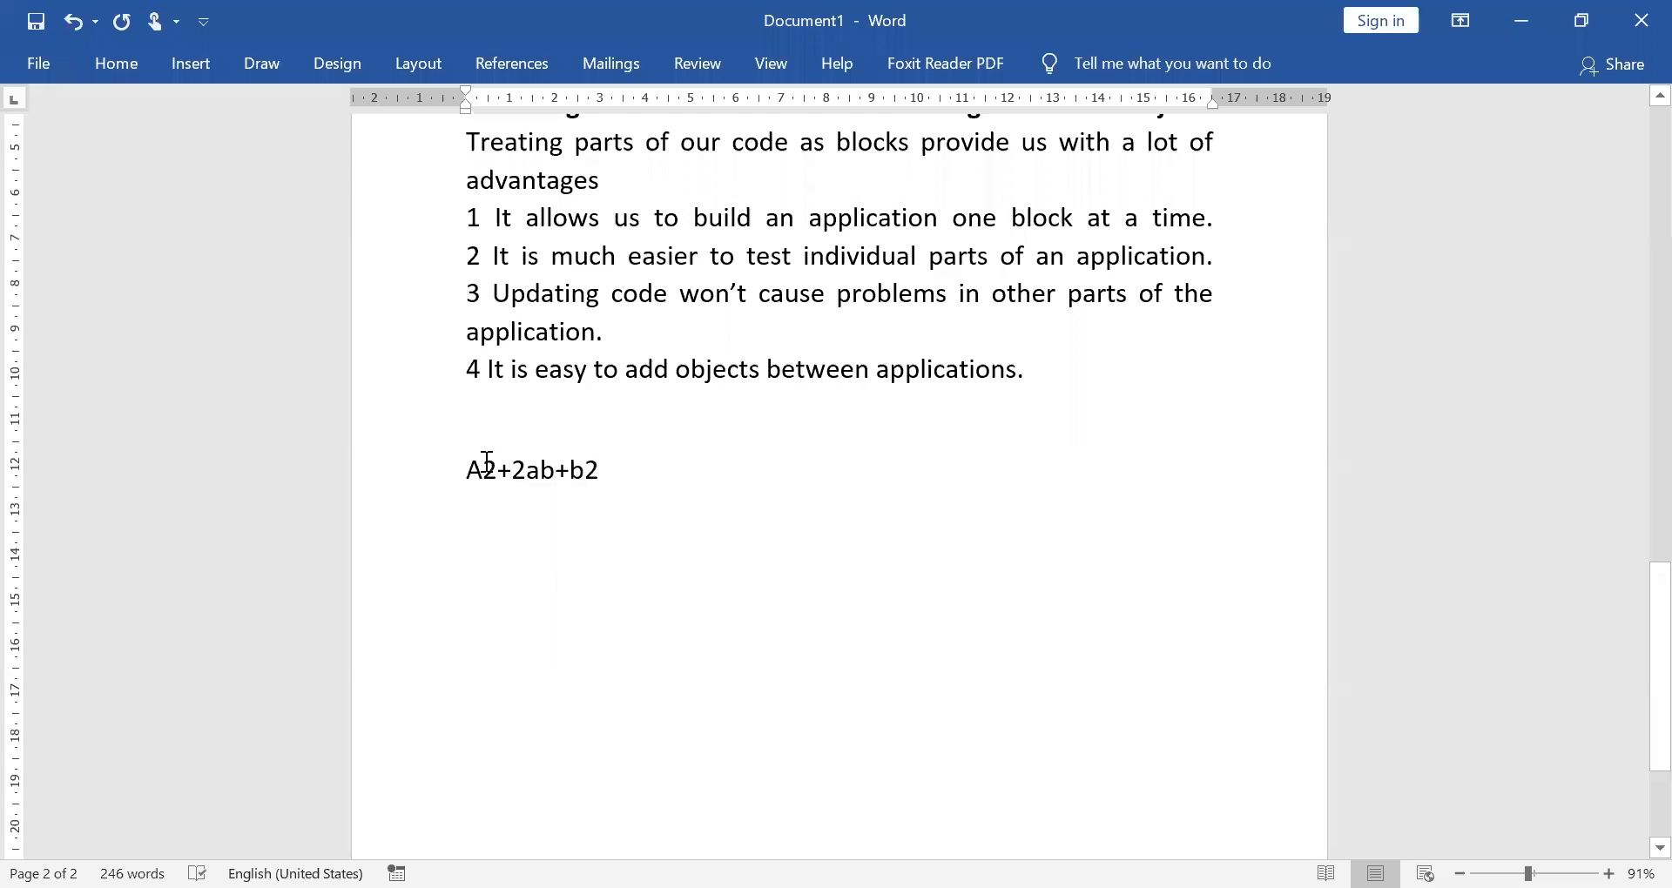
# Add a new line below the expression and format the 2 after "A" as superscript
pyautogui.press('Return')
pyautogui.press('Up')
pyautogui.press('Right')
pyautogui.hotkey('shift', 'Right')
pyautogui.click(131, 64)
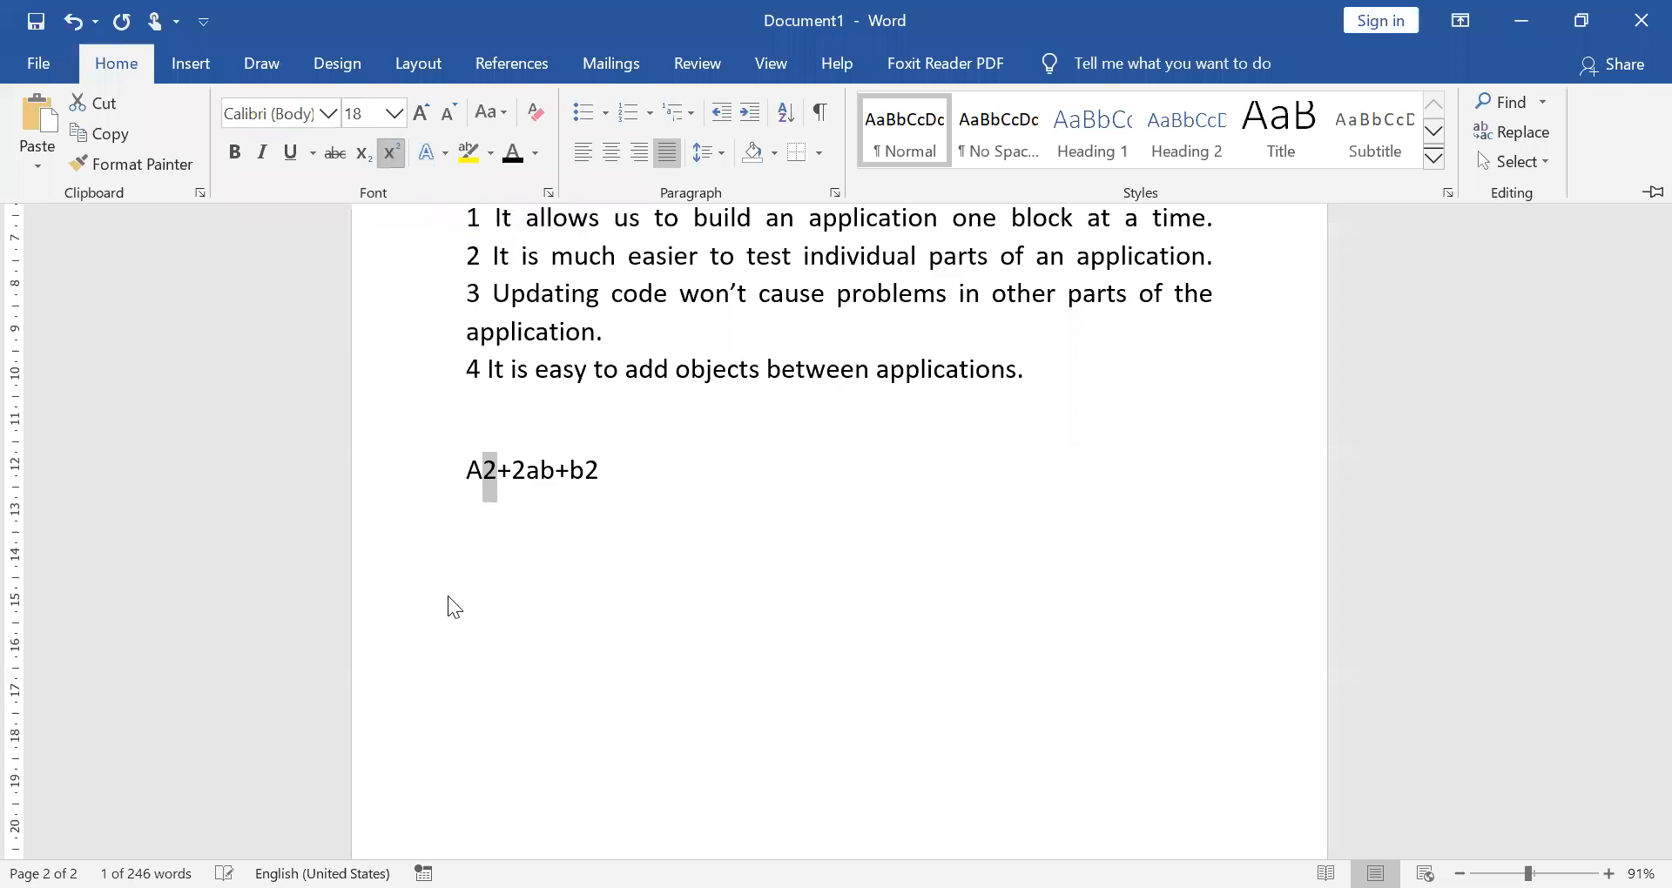
# Format the 2 after "b" at the end of the expression as superscript
pyautogui.scroll(2, 367, 587)
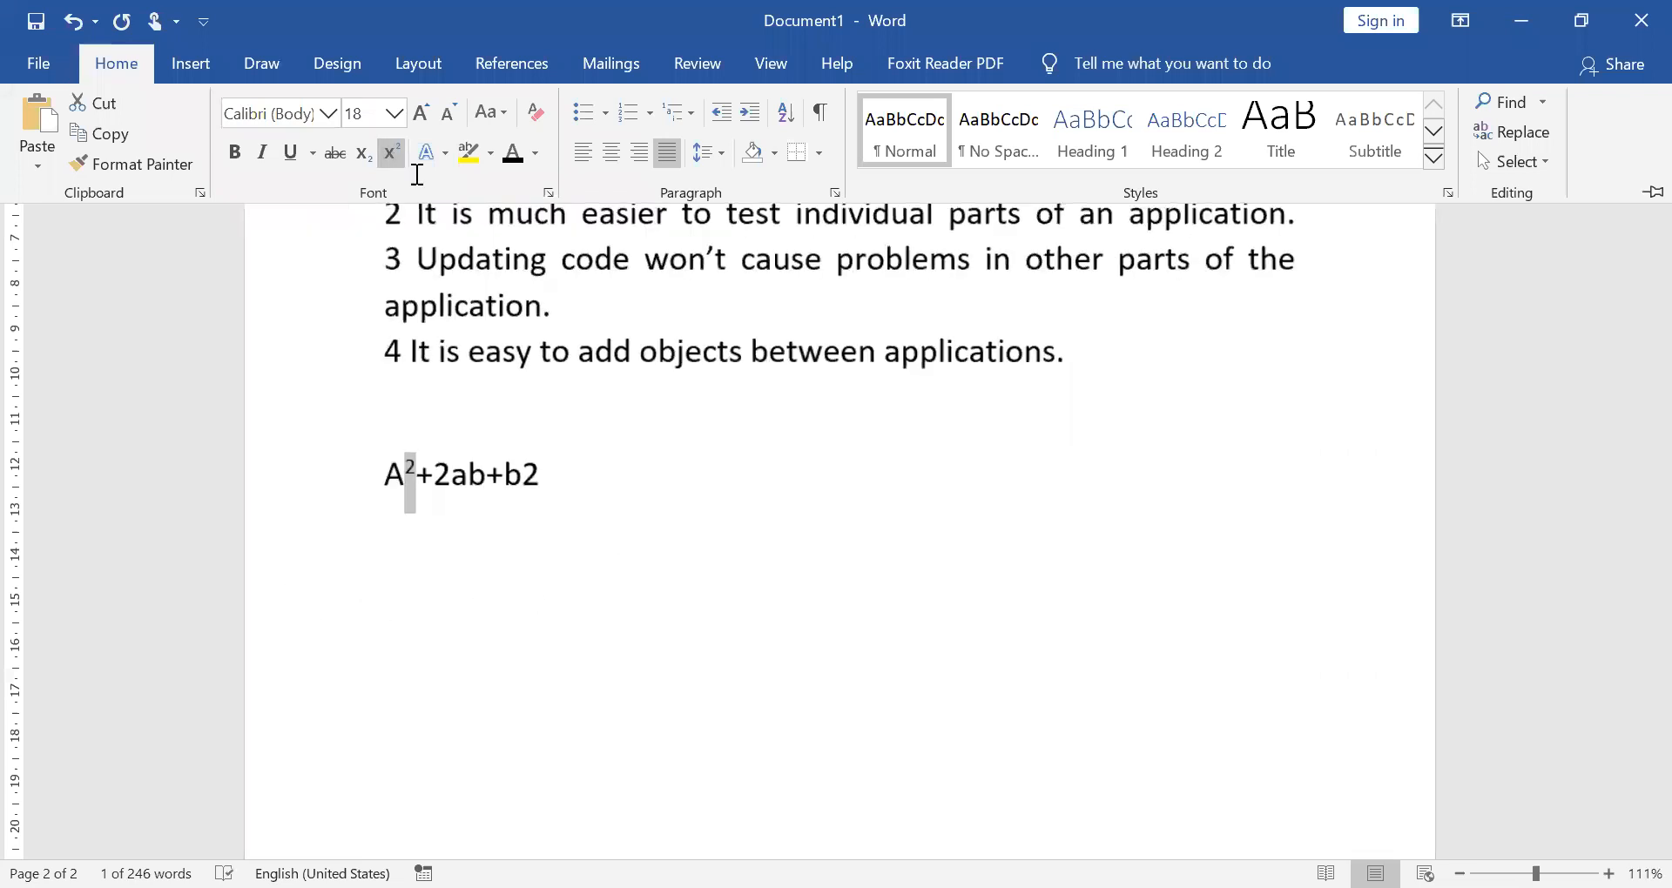
pyautogui.scroll(6, 529, 526)
pyautogui.hotkey('ctrl', 'F1')
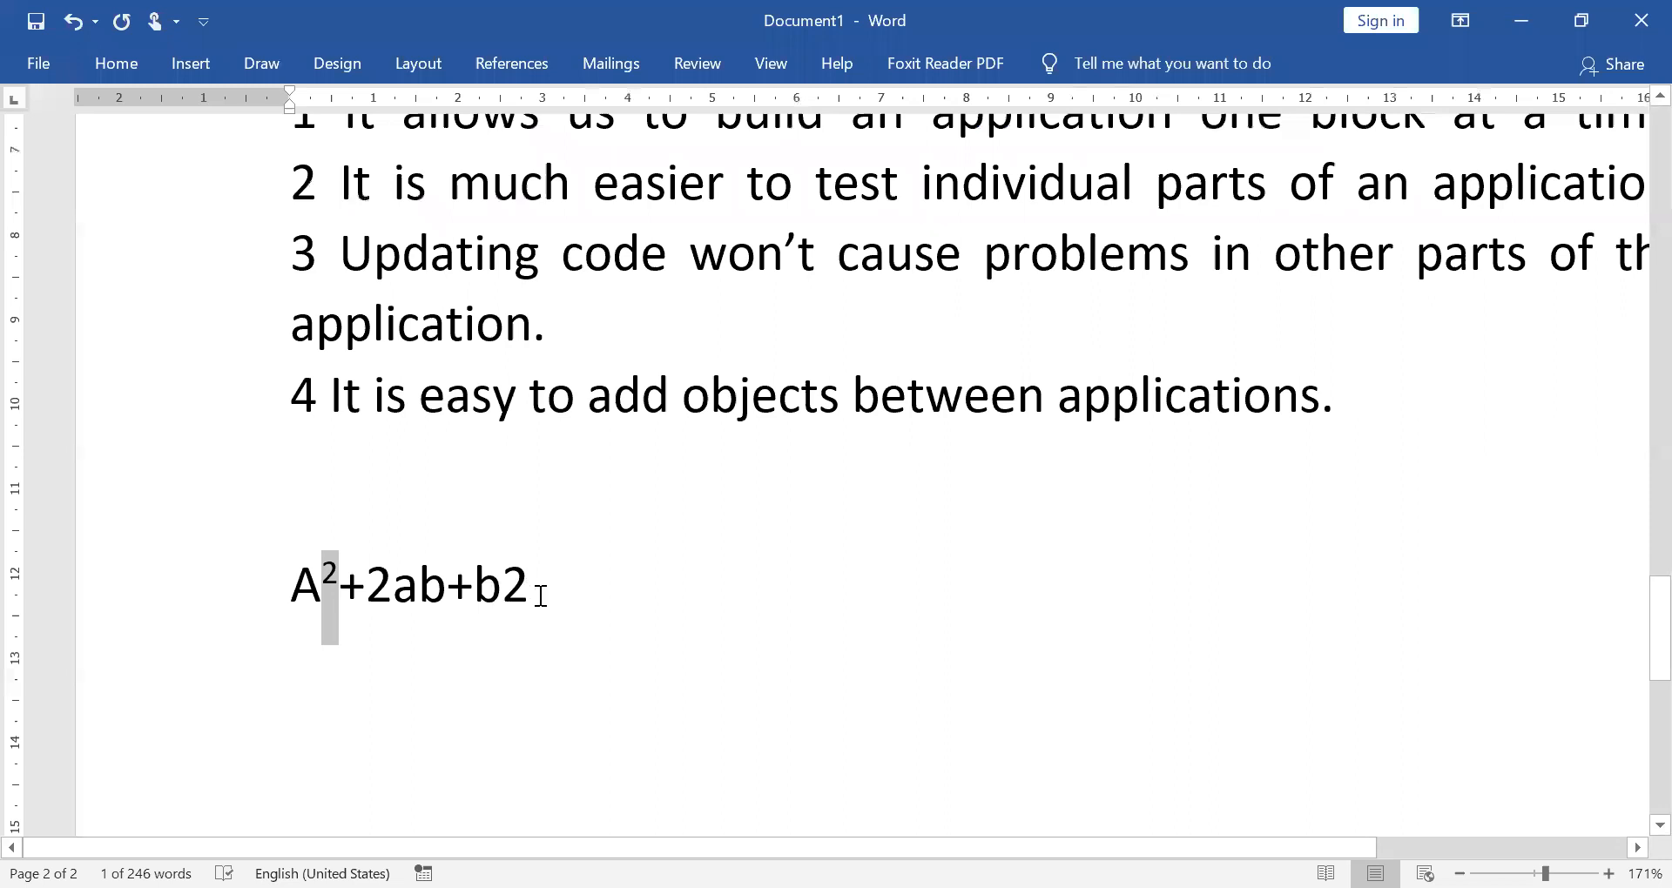
pyautogui.moveTo(528, 603); pyautogui.dragTo(503, 603)
pyautogui.click(129, 68)
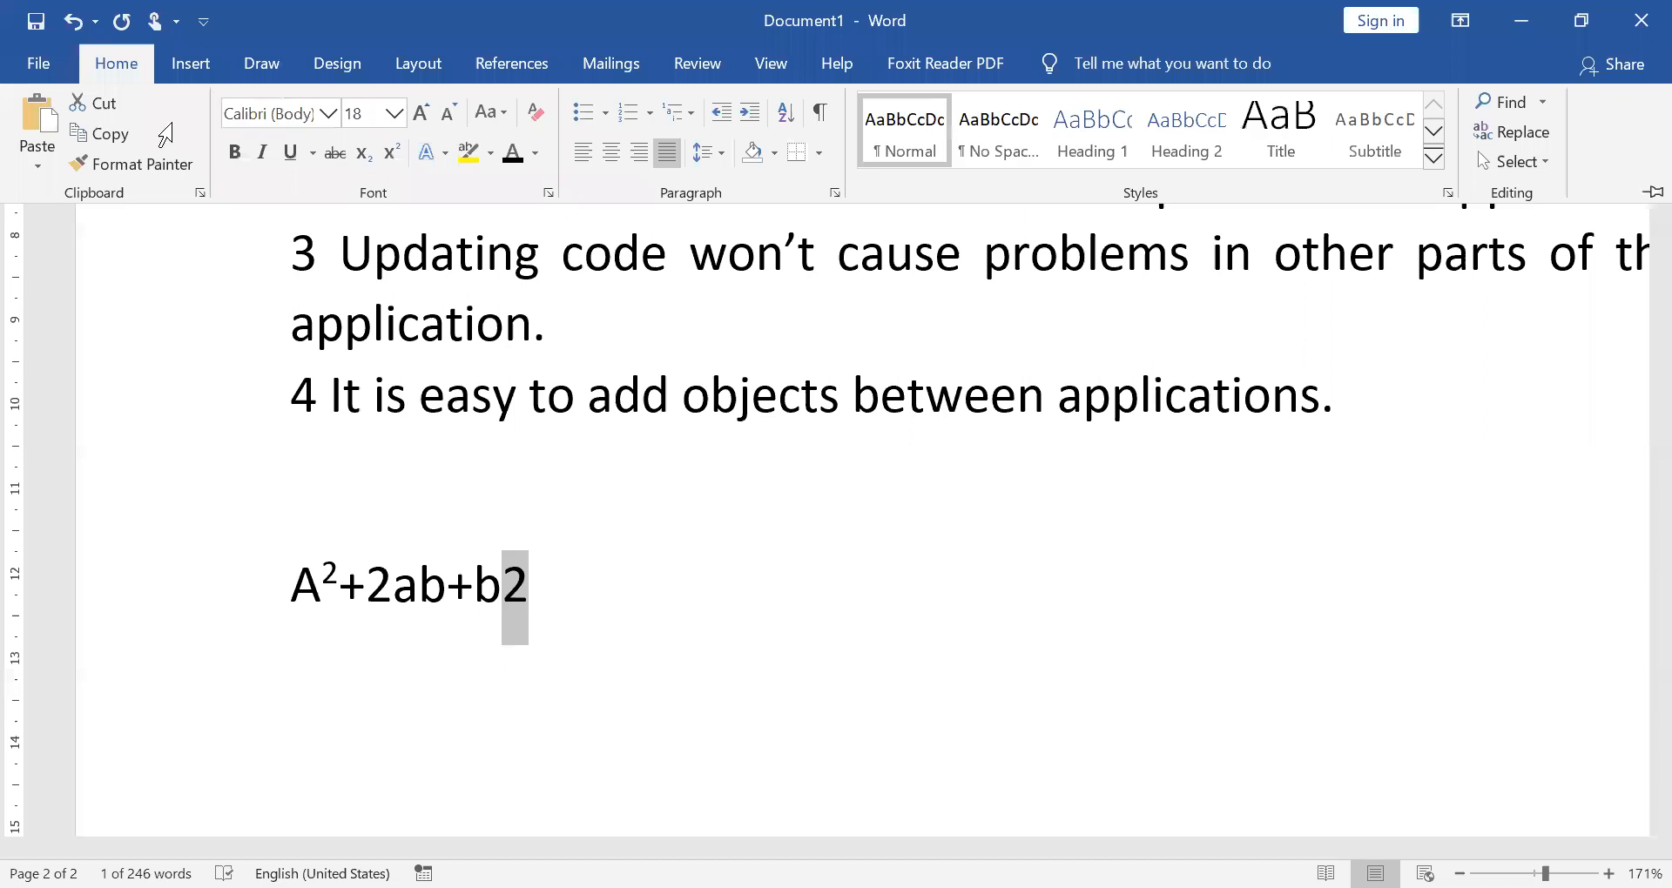
pyautogui.click(117, 61)
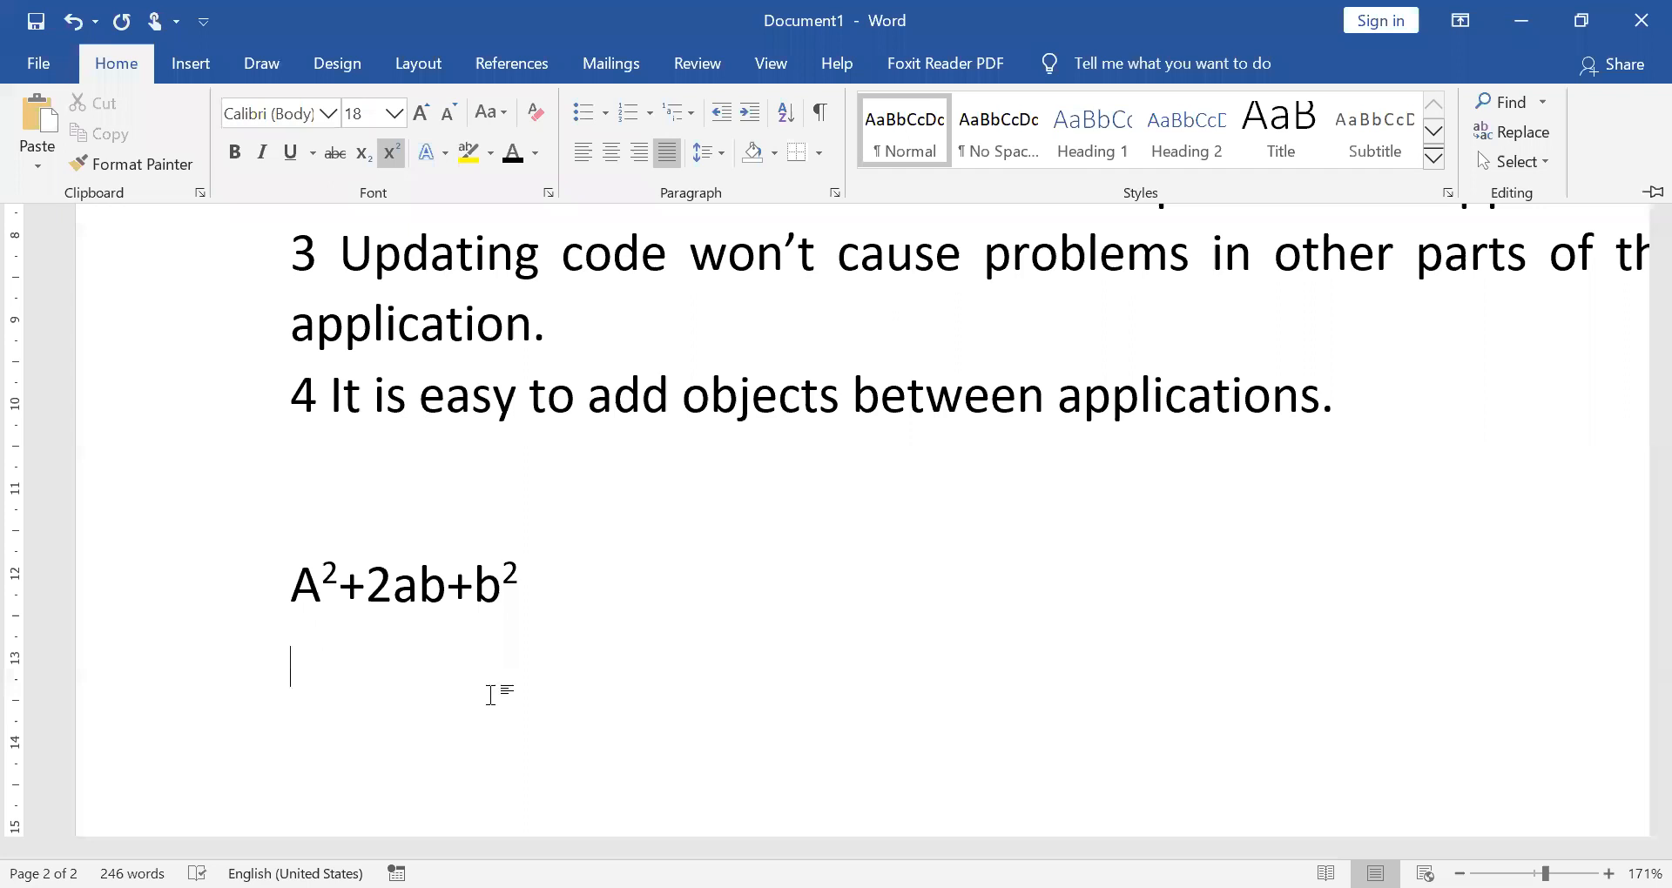
# Enter H2O on the line below the expression and format its 2 as subscript
pyautogui.hotkey('ctrl', 'F1')
pyautogui.write('H2O')
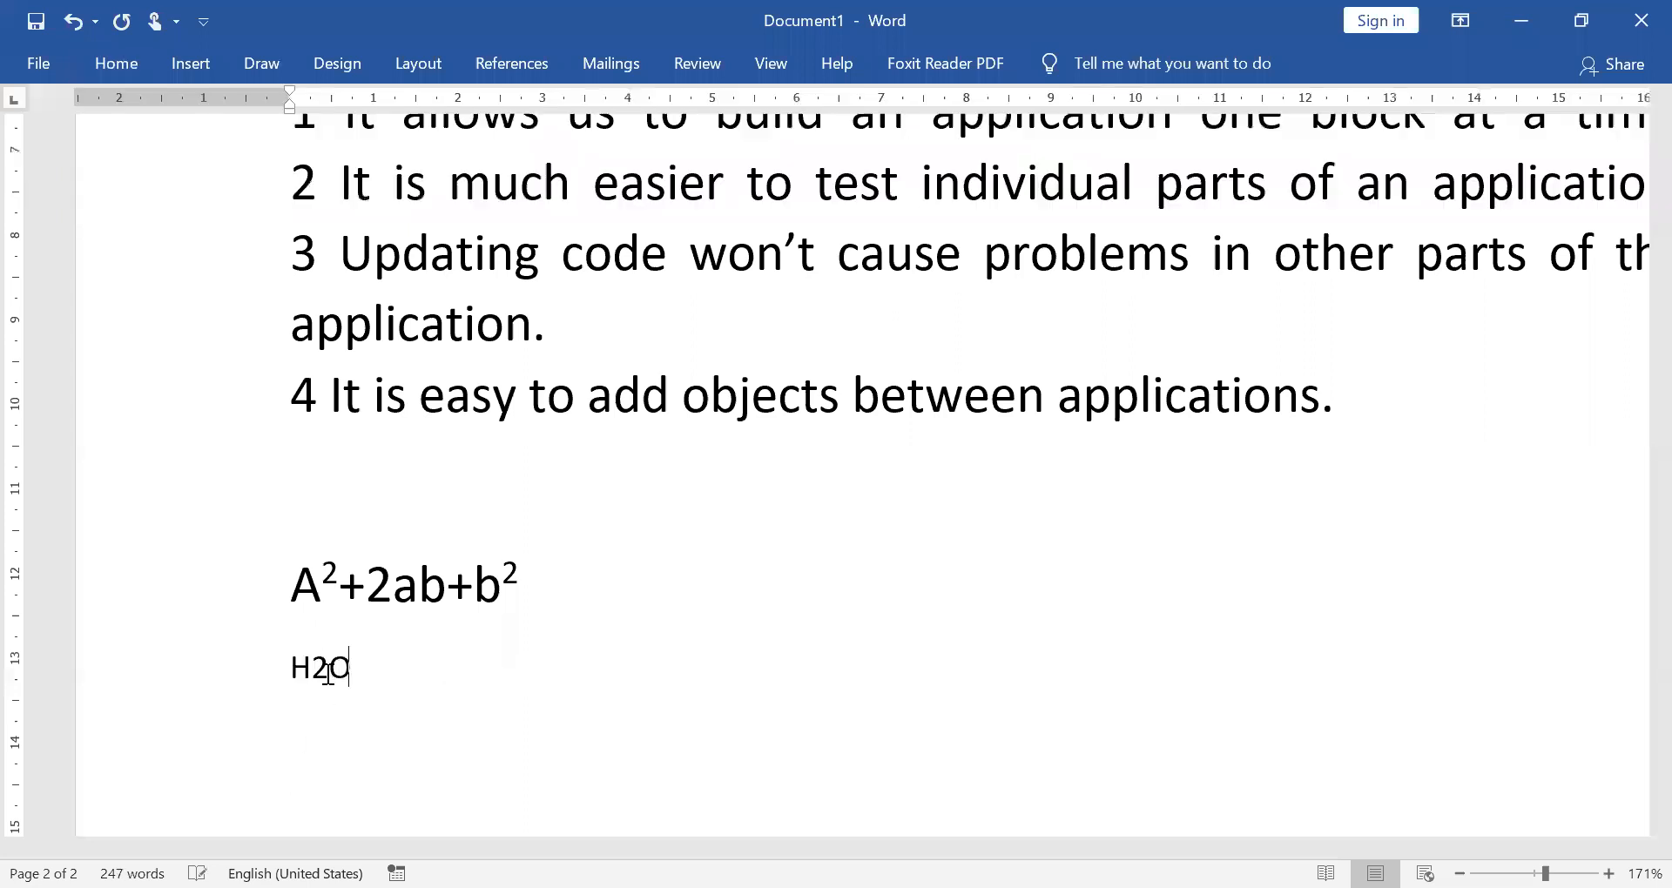
pyautogui.moveTo(312, 671); pyautogui.dragTo(330, 670)
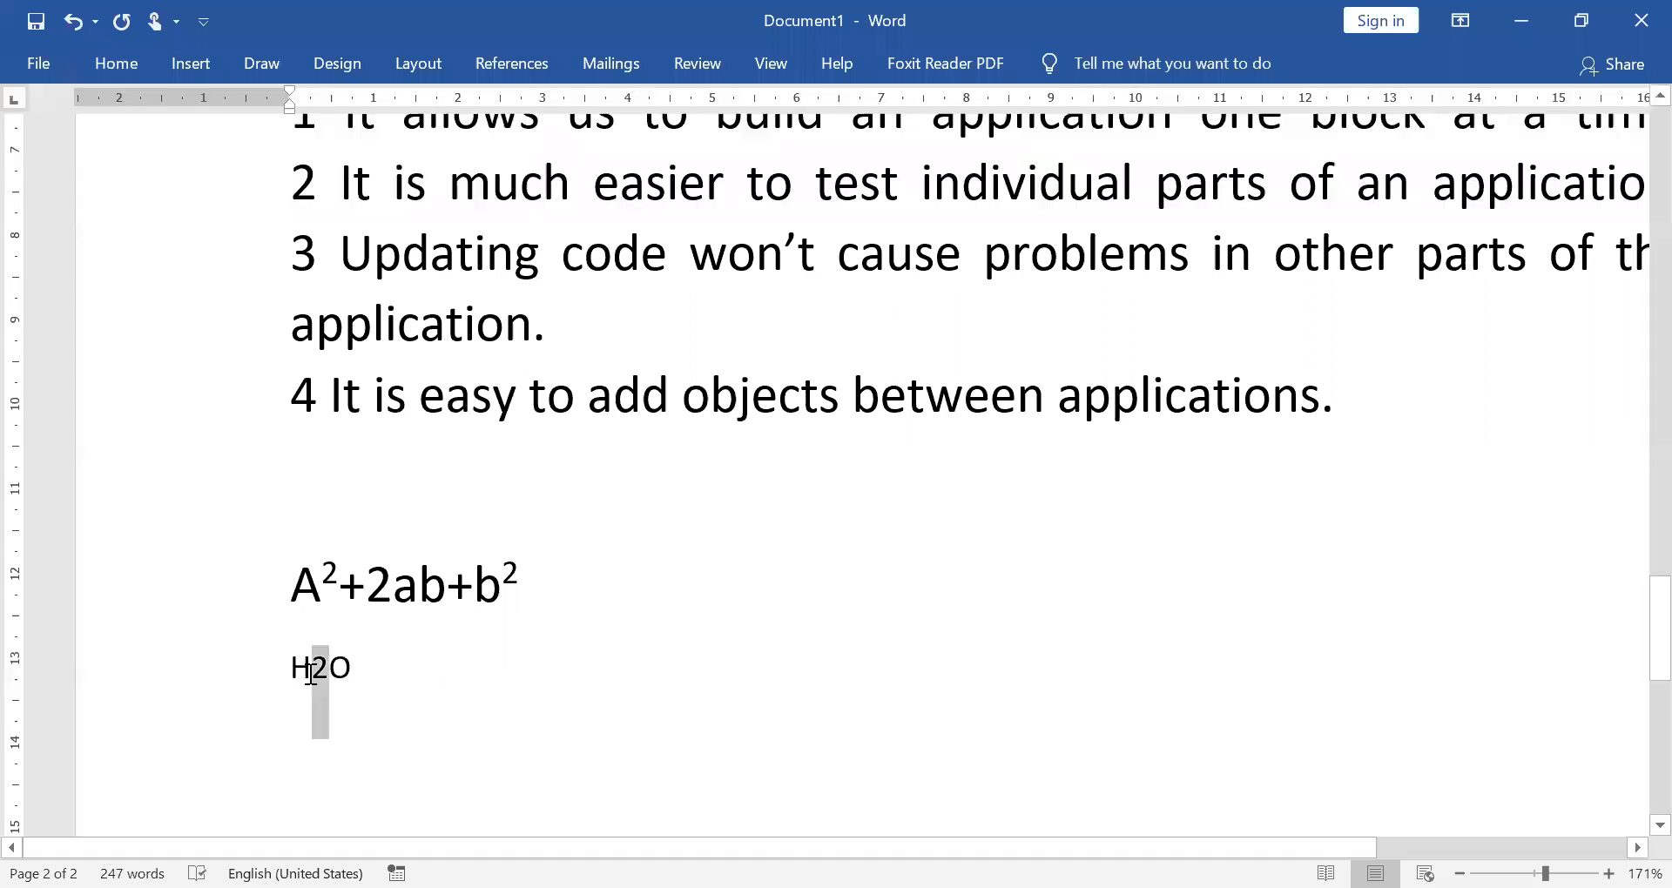
pyautogui.click(128, 68)
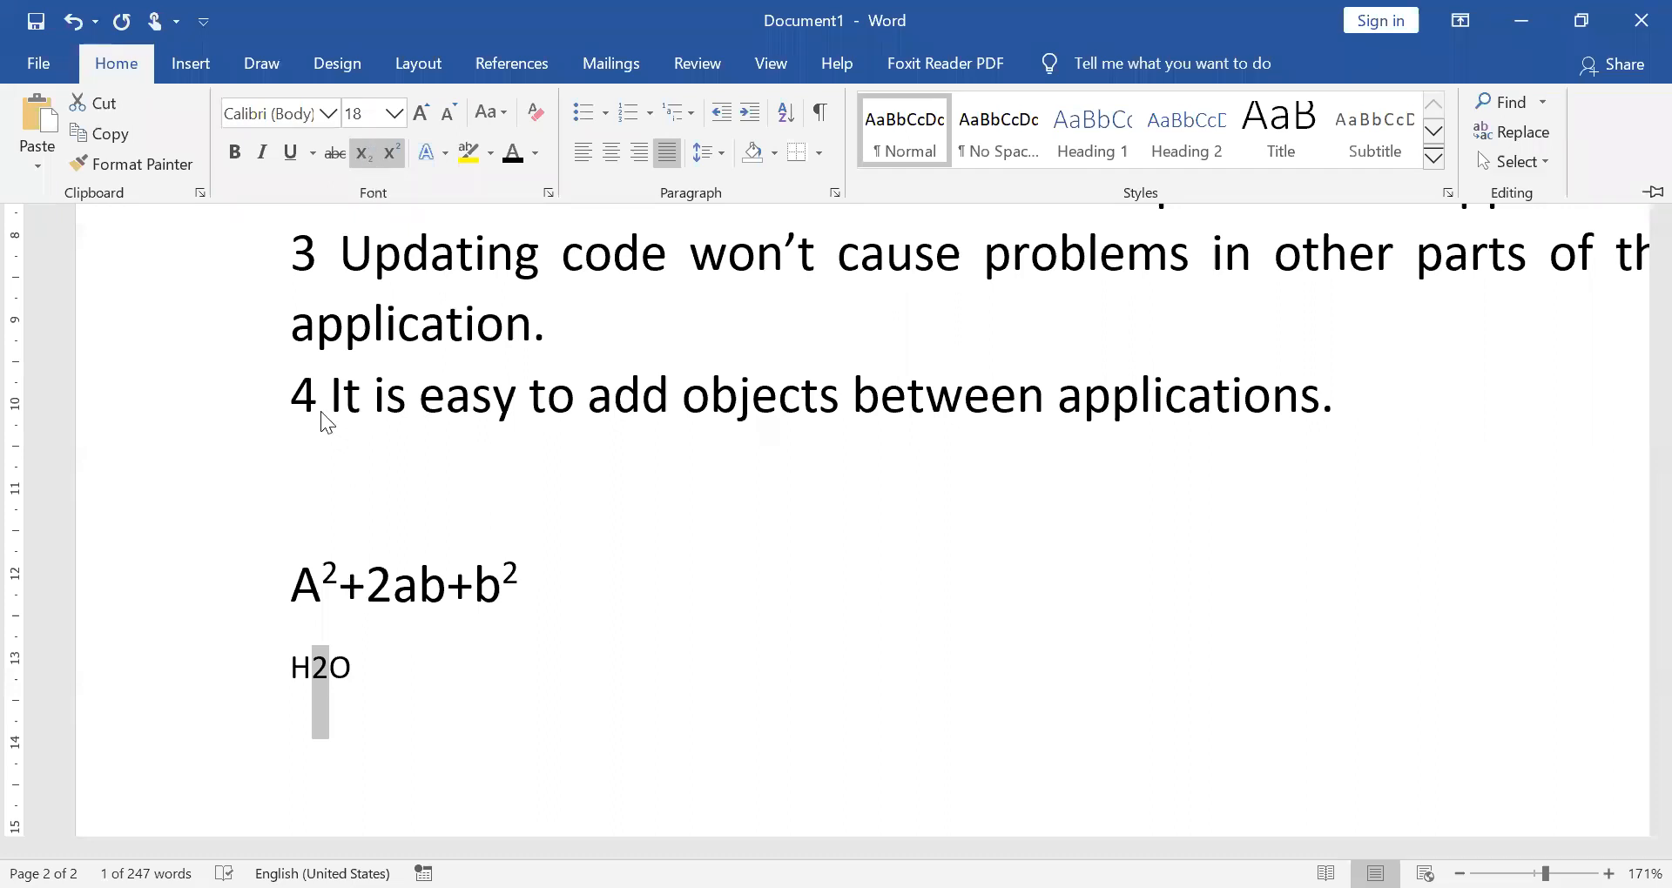
pyautogui.hotkey('ctrl', '=')
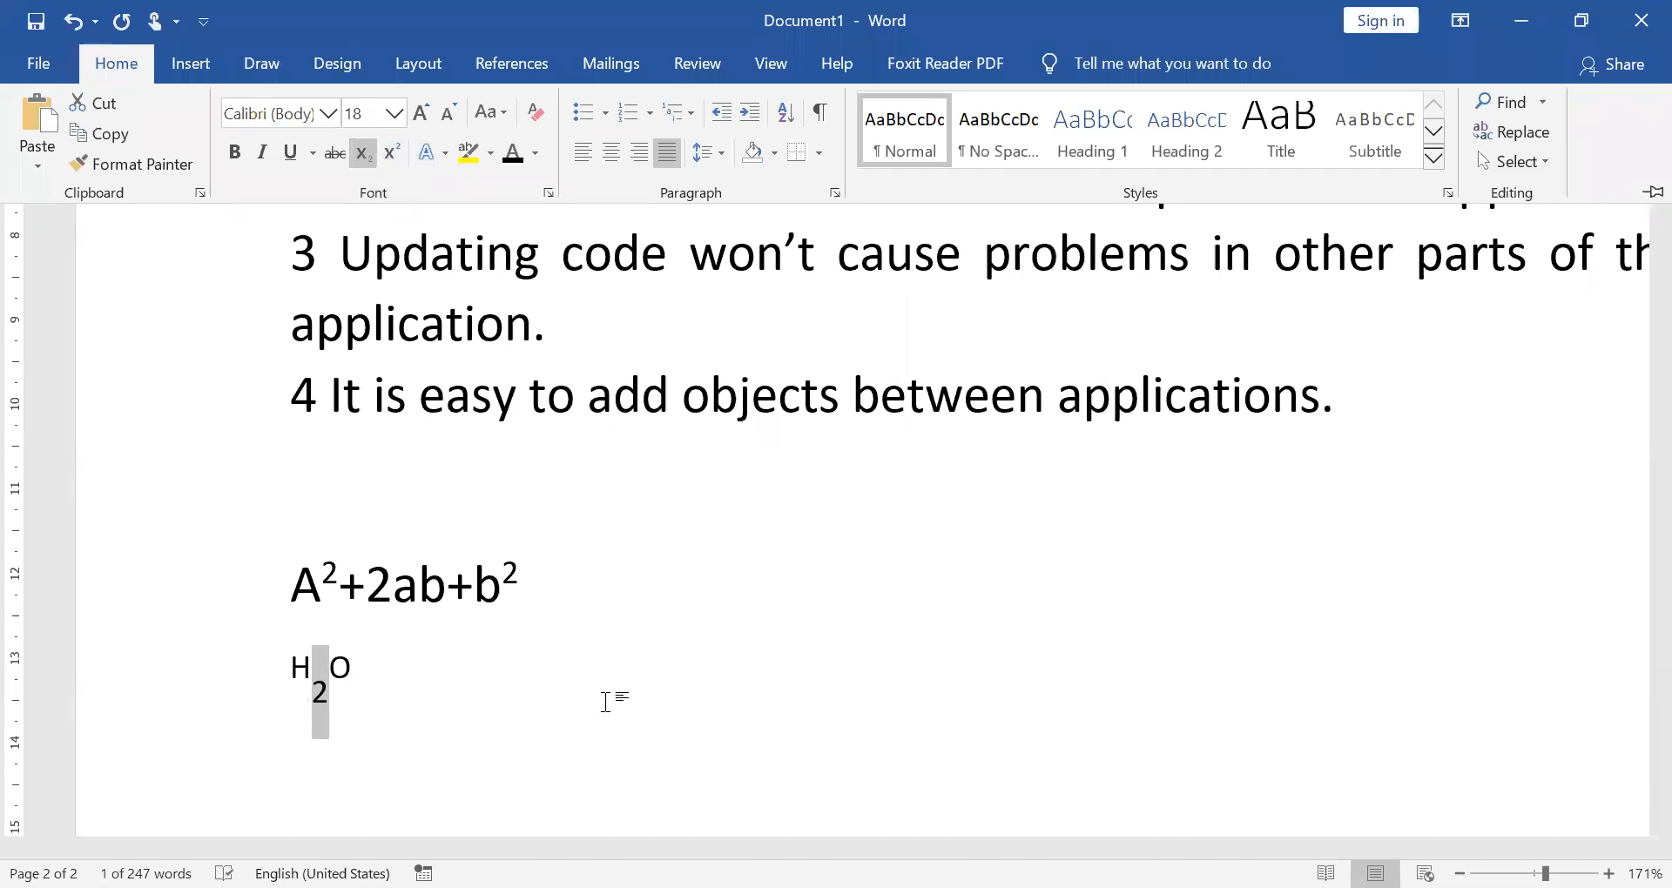
# Enter (1010)2 on the line below H2O and format the final 2 as subscript
pyautogui.hotkey('ctrl', 'F1')
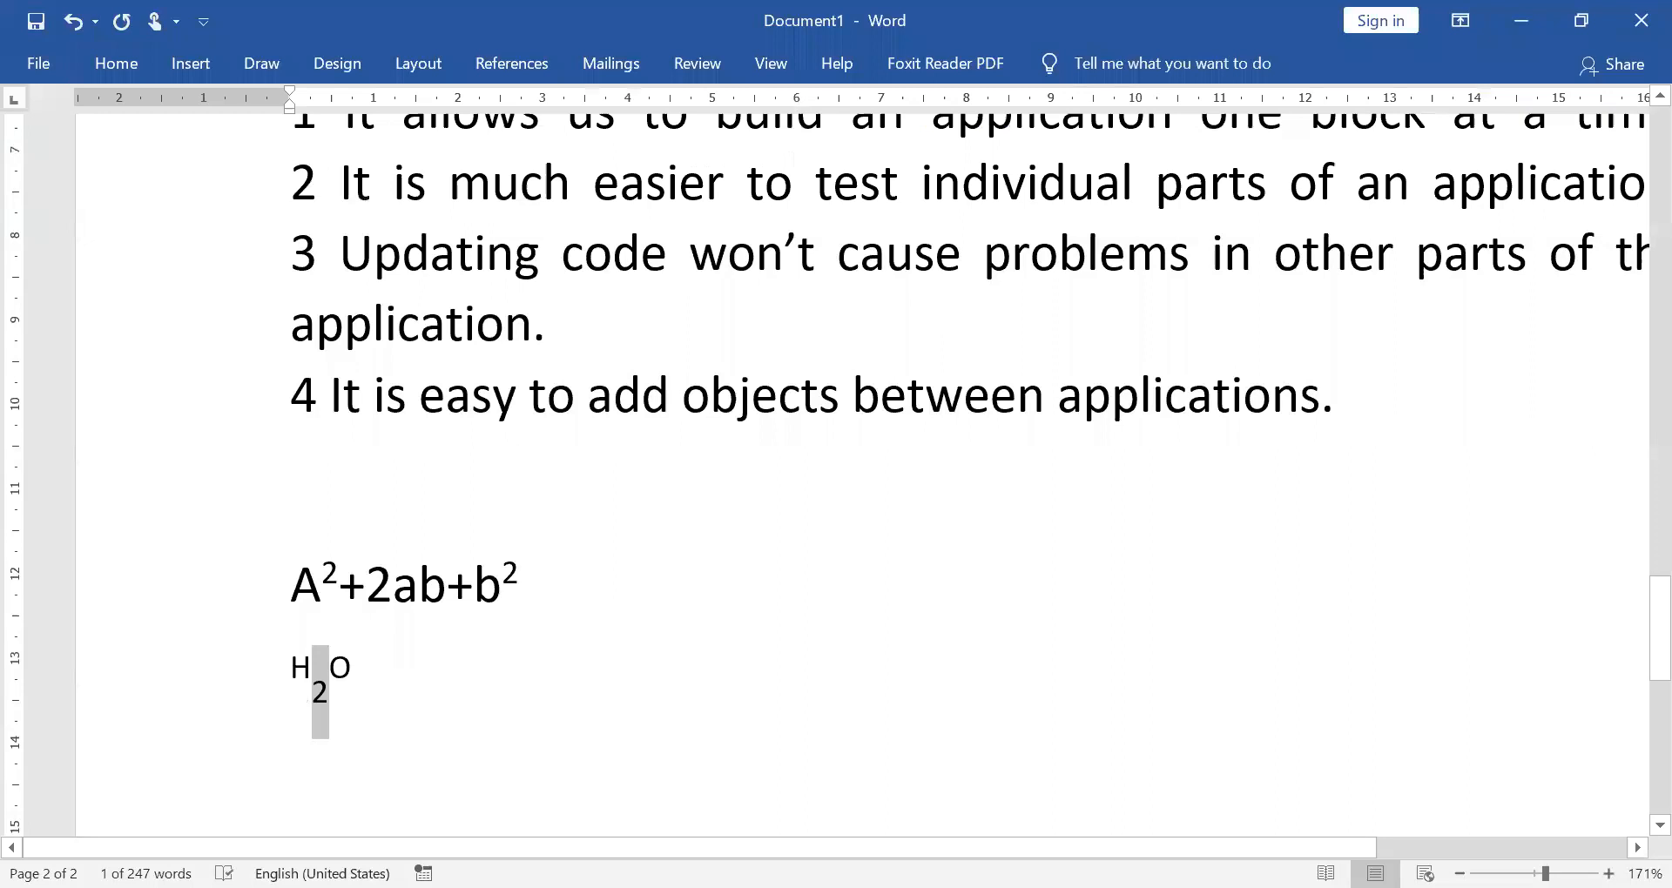
pyautogui.click(291, 762)
pyautogui.write('(')
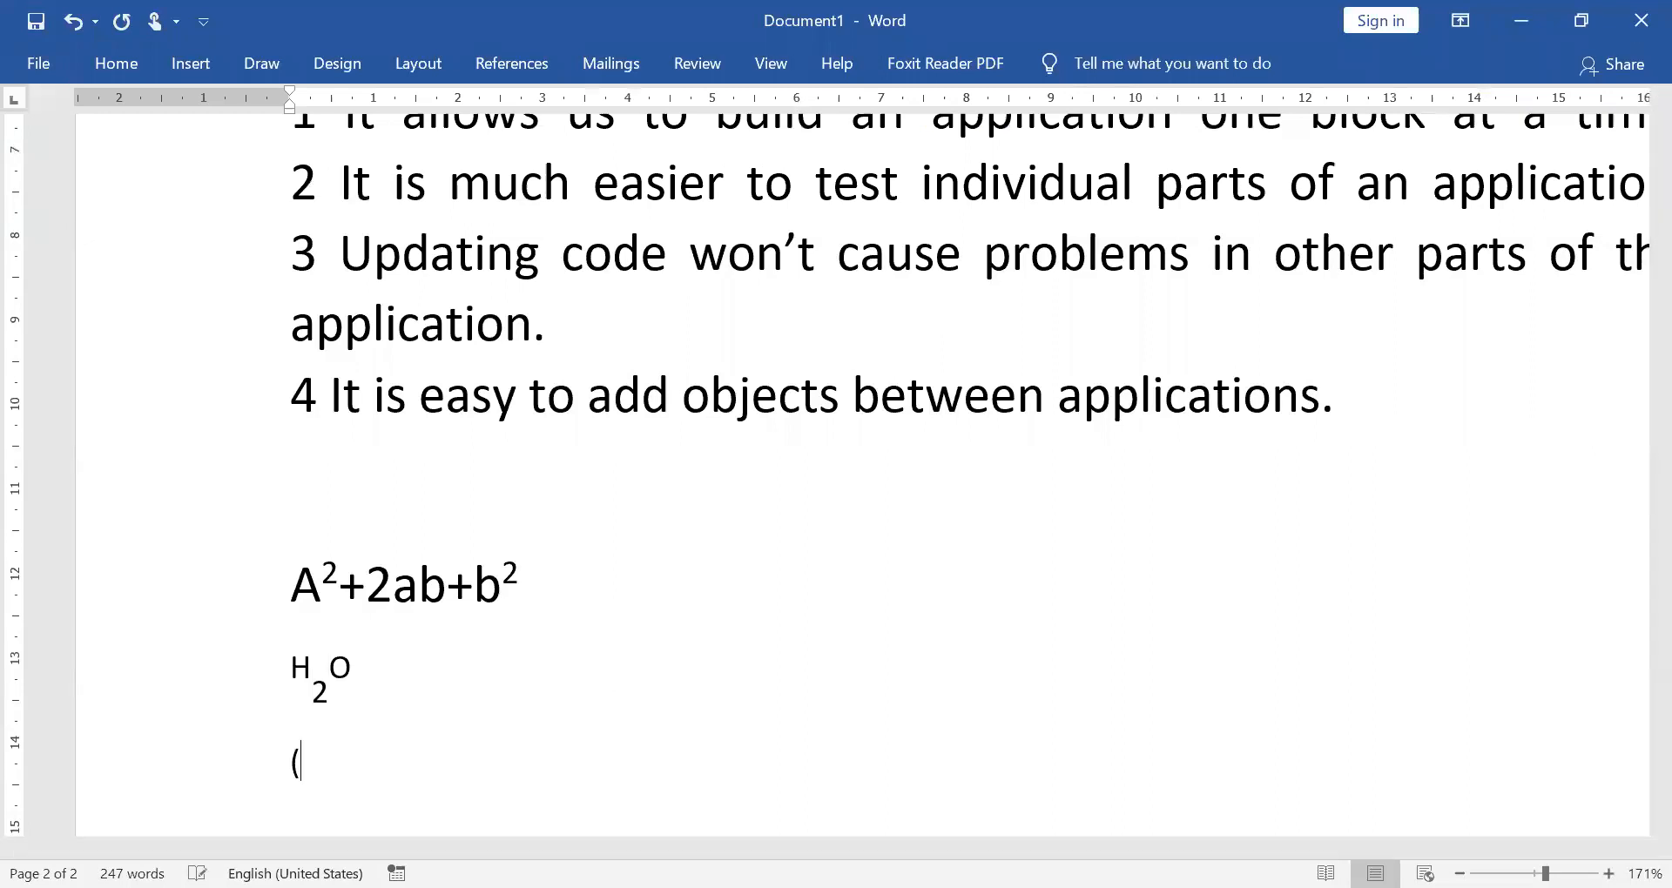
pyautogui.write('1010)2')
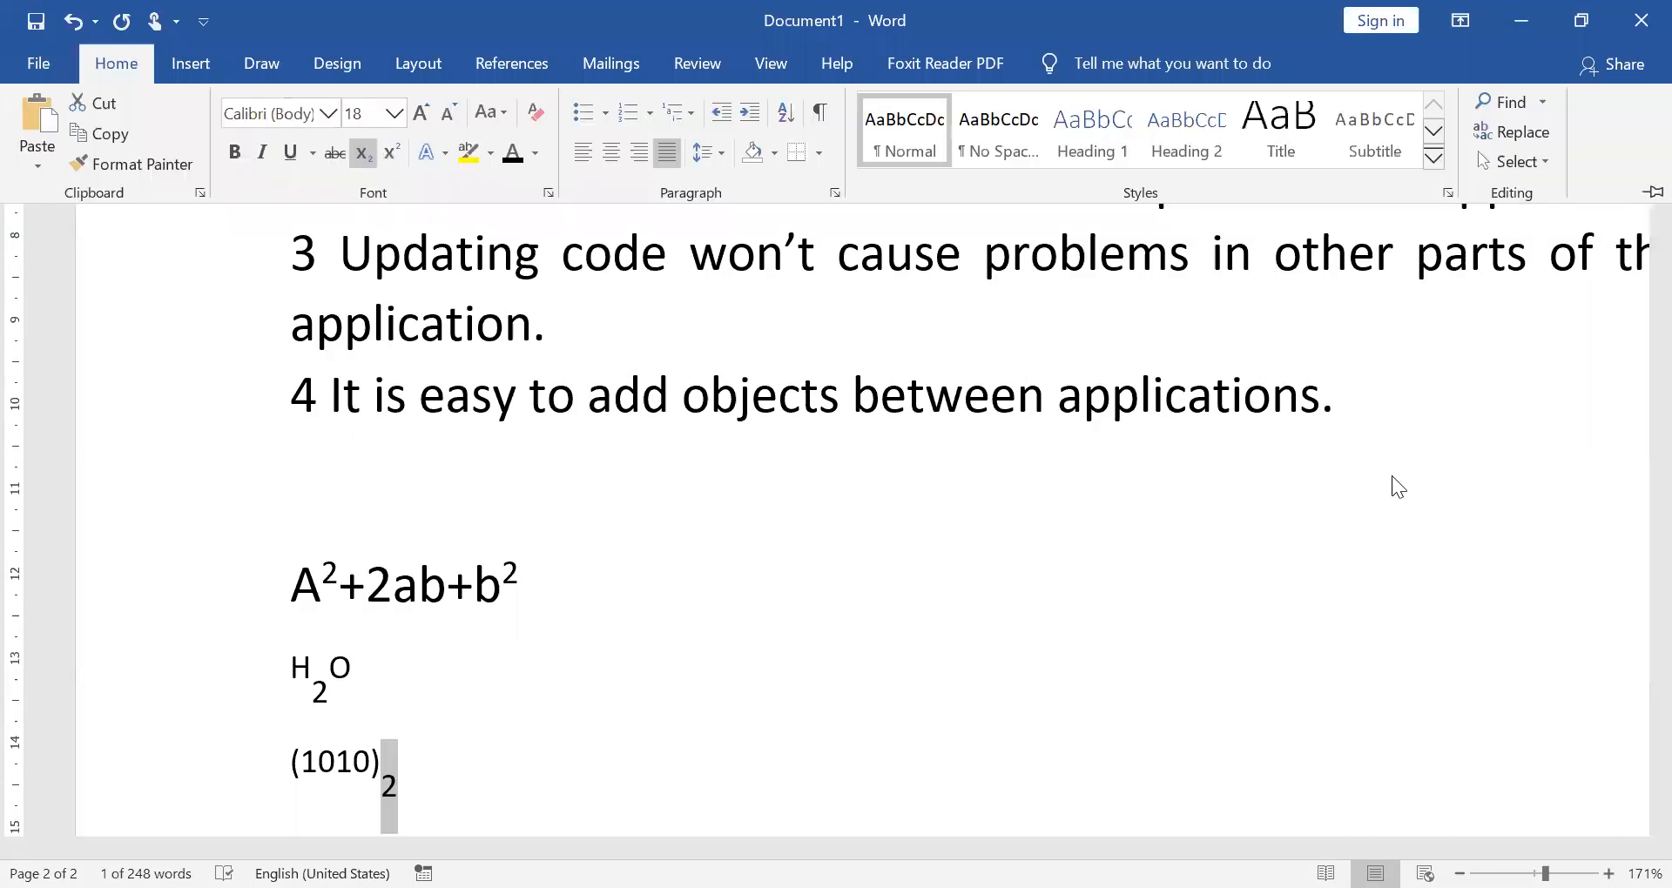
# Enlarge the "Introduction:" heading's font stepwise to 26 and set its size to 24
pyautogui.scroll(5, 884, 615)
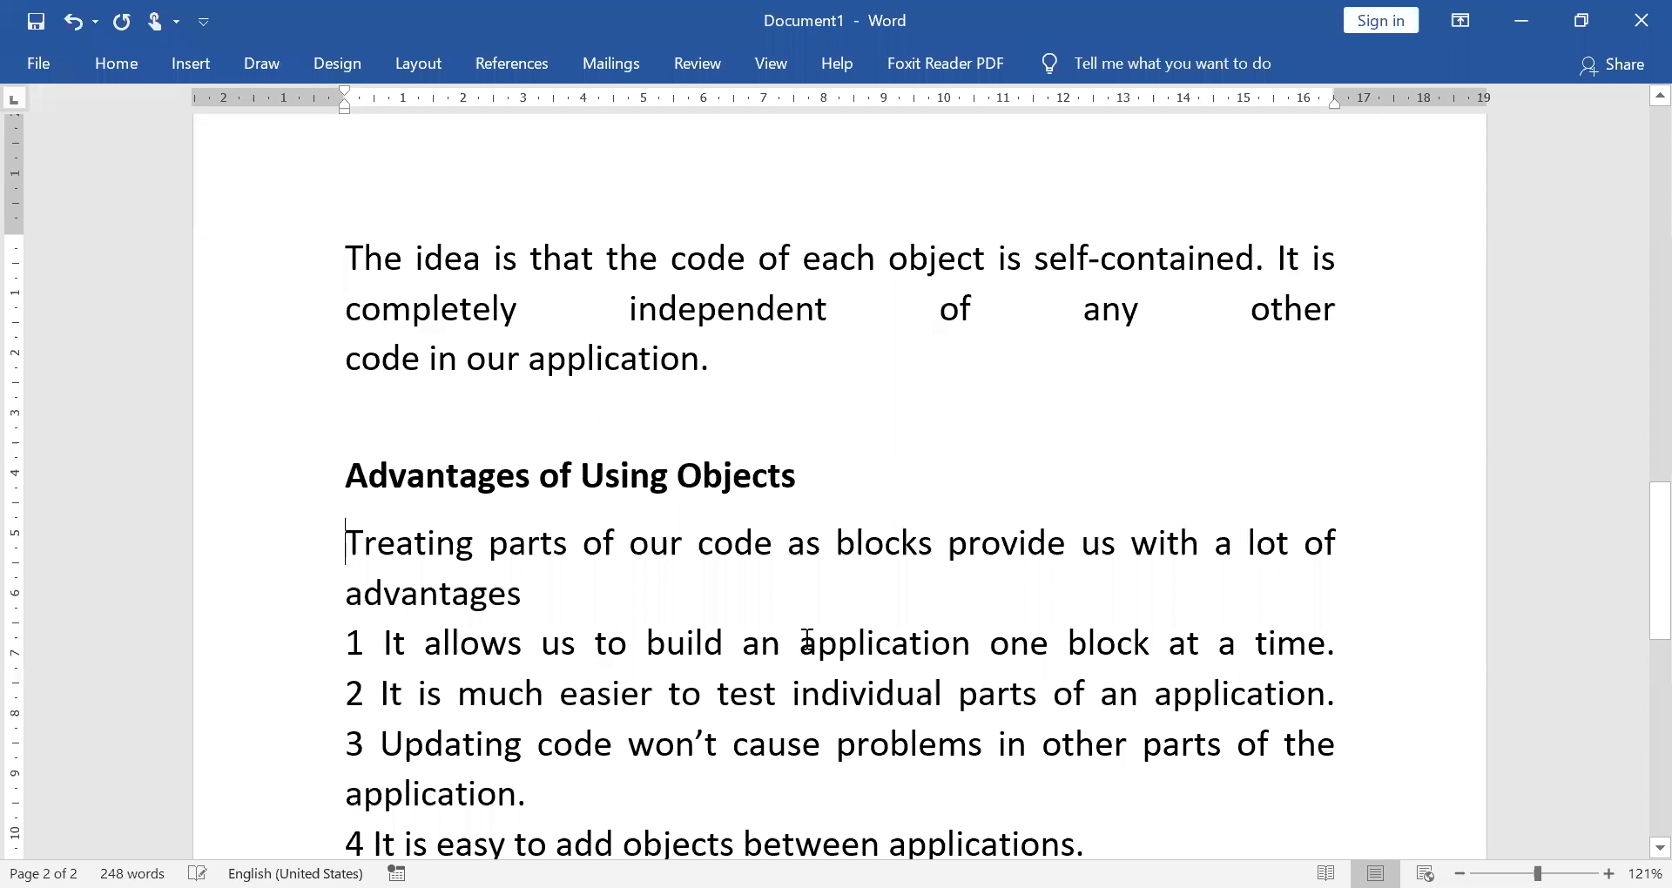
pyautogui.keyDown('ctrl'); pyautogui.scroll(-1, 468, 488); pyautogui.keyUp('ctrl')
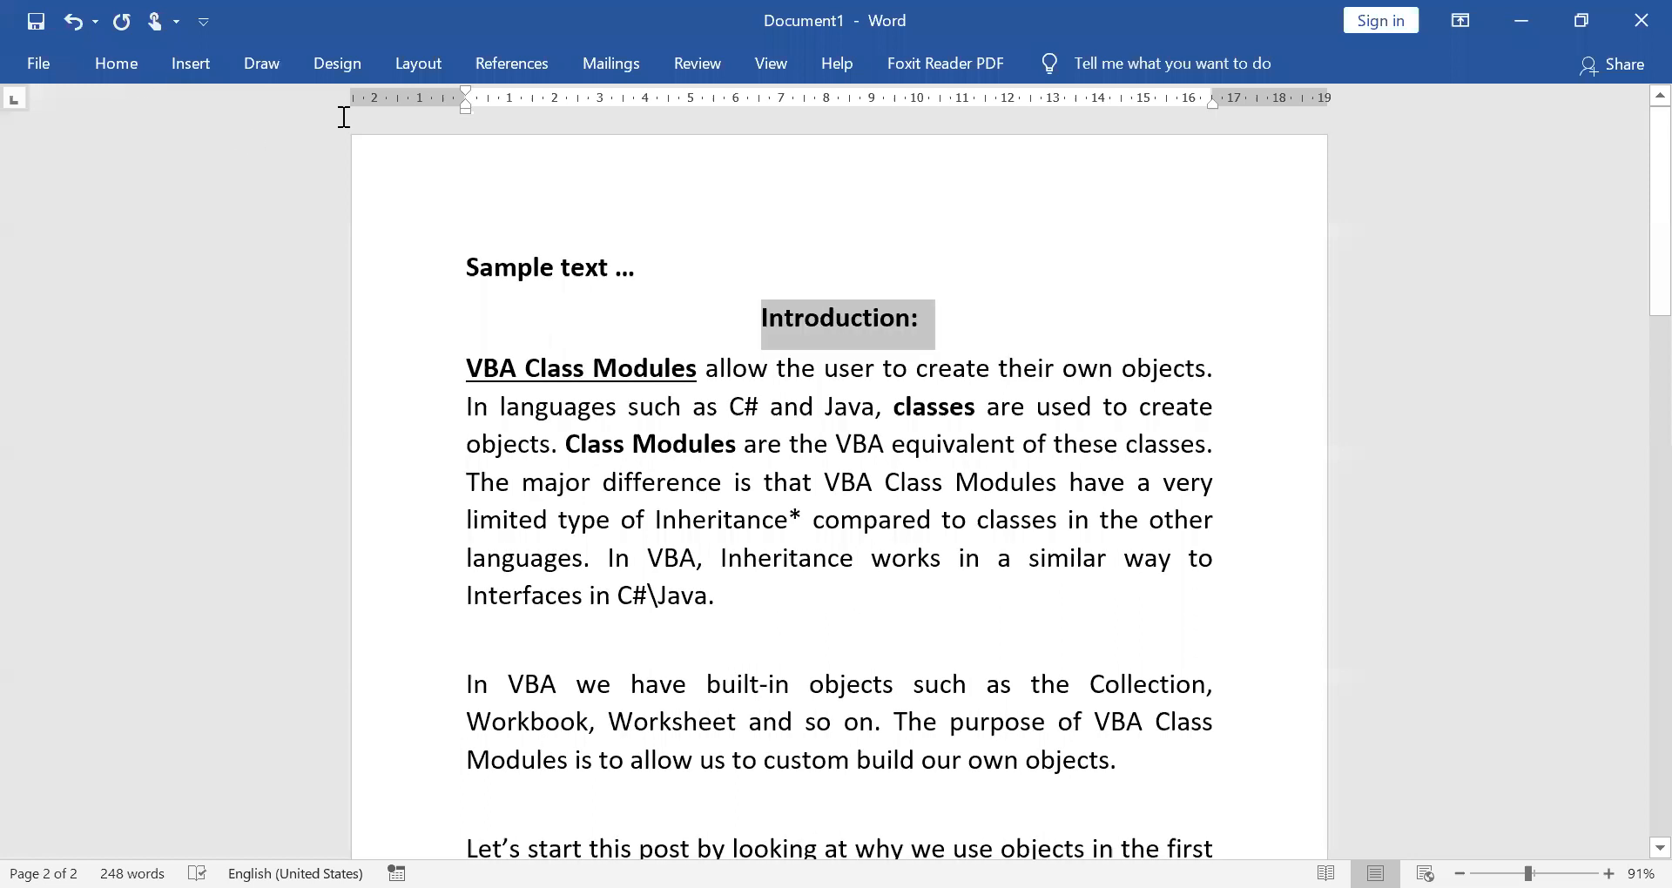
pyautogui.keyDown('ctrl'); pyautogui.scroll(1, 307, 123); pyautogui.keyUp('ctrl')
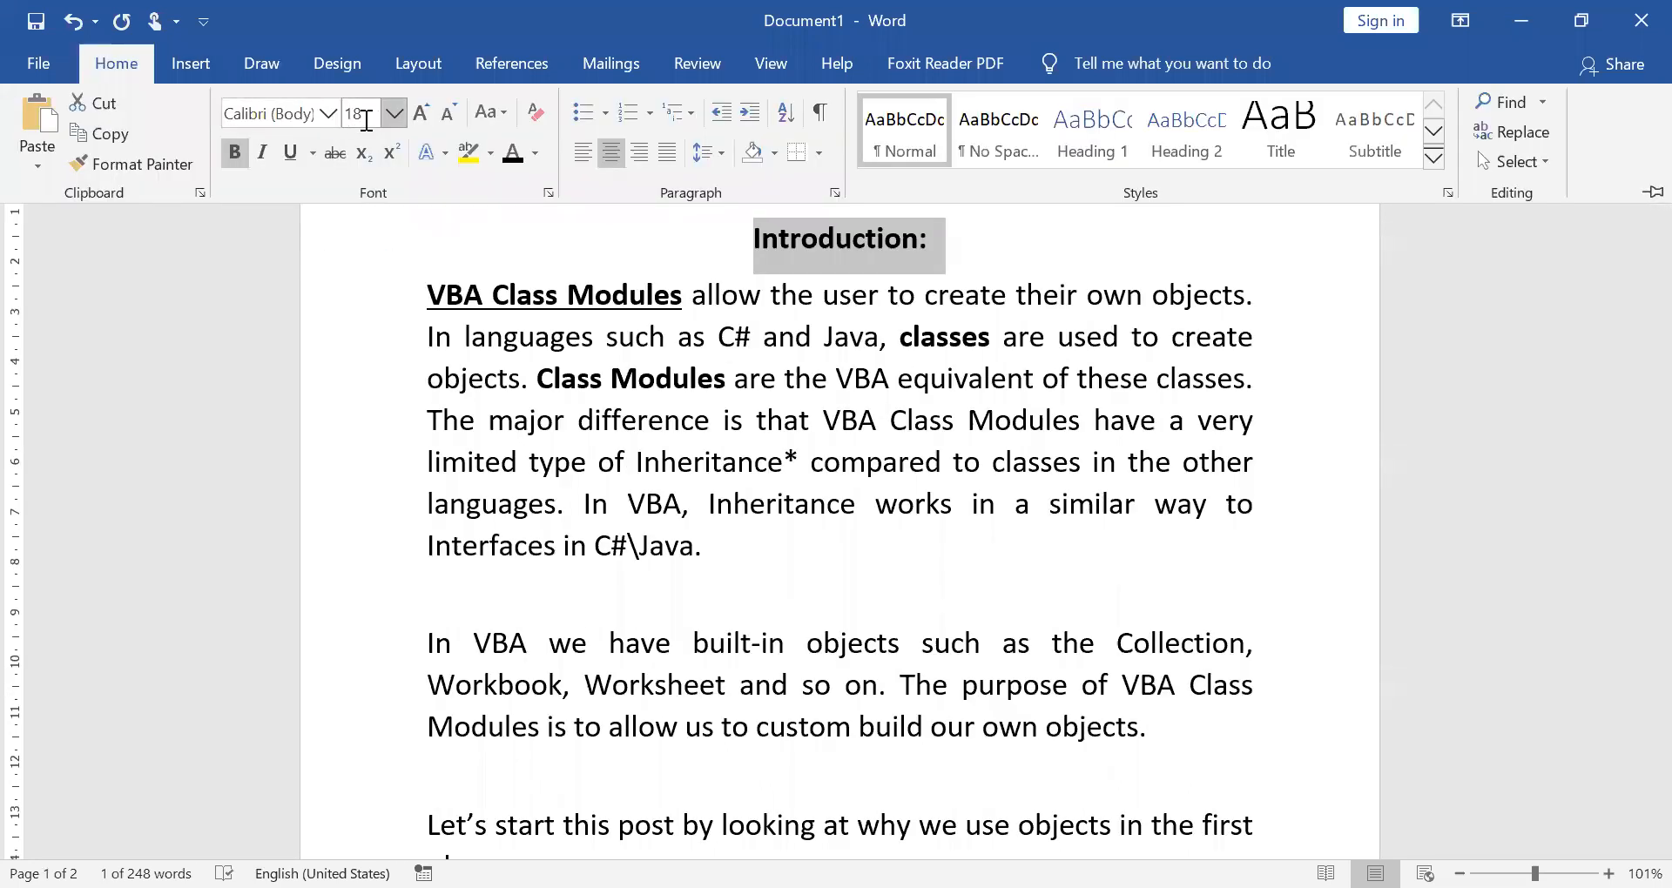
pyautogui.click(419, 120)
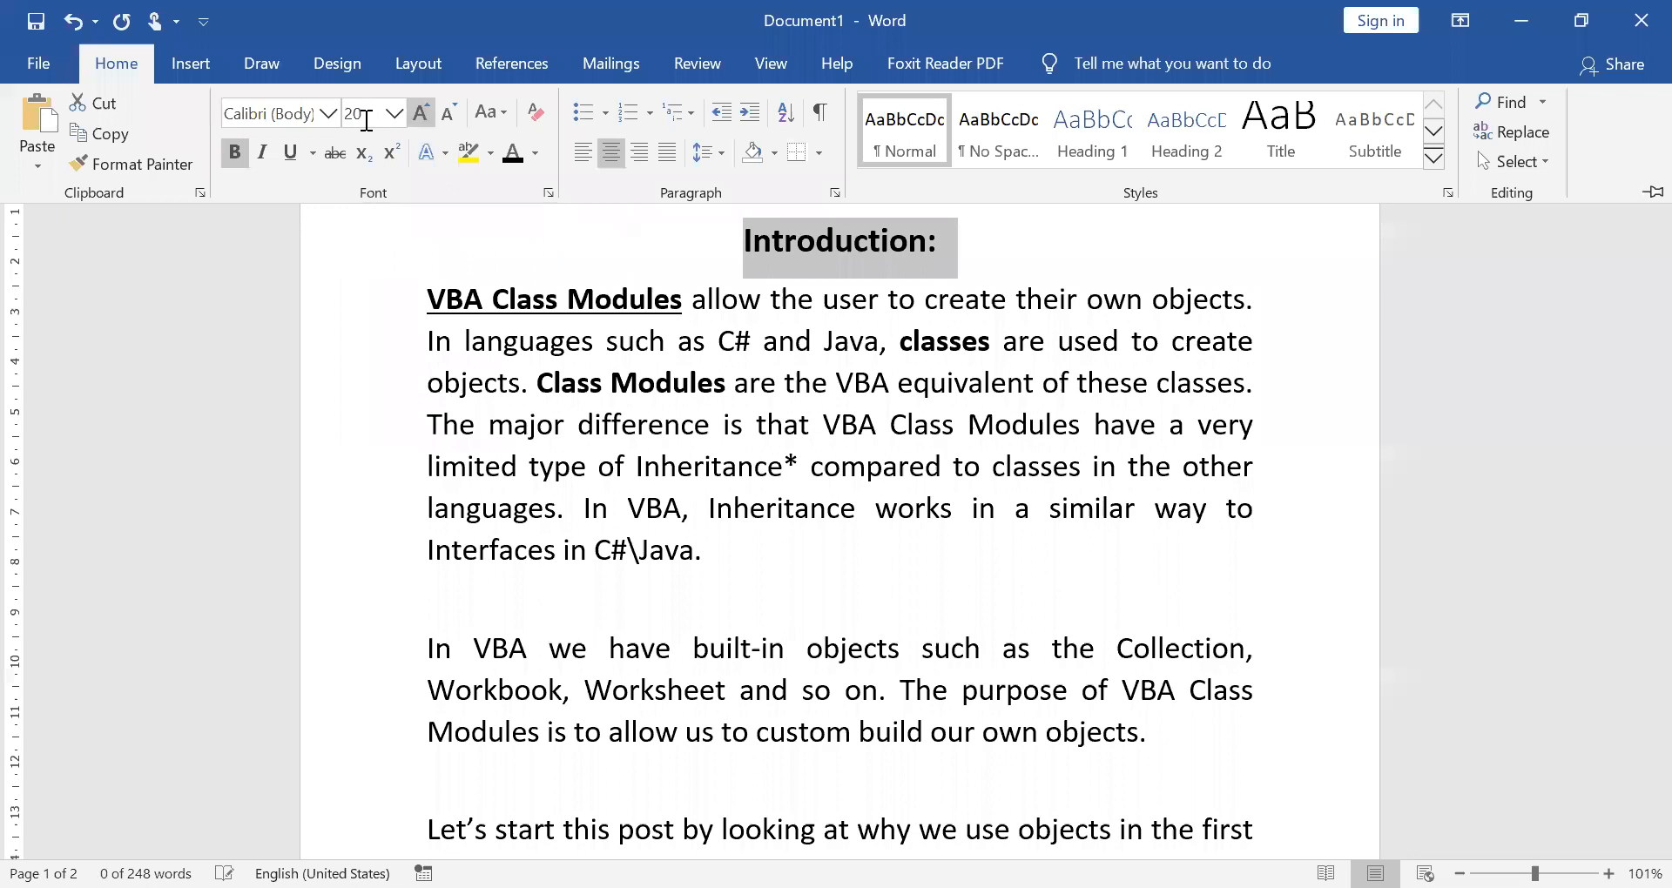
pyautogui.click(420, 120)
pyautogui.click(420, 122)
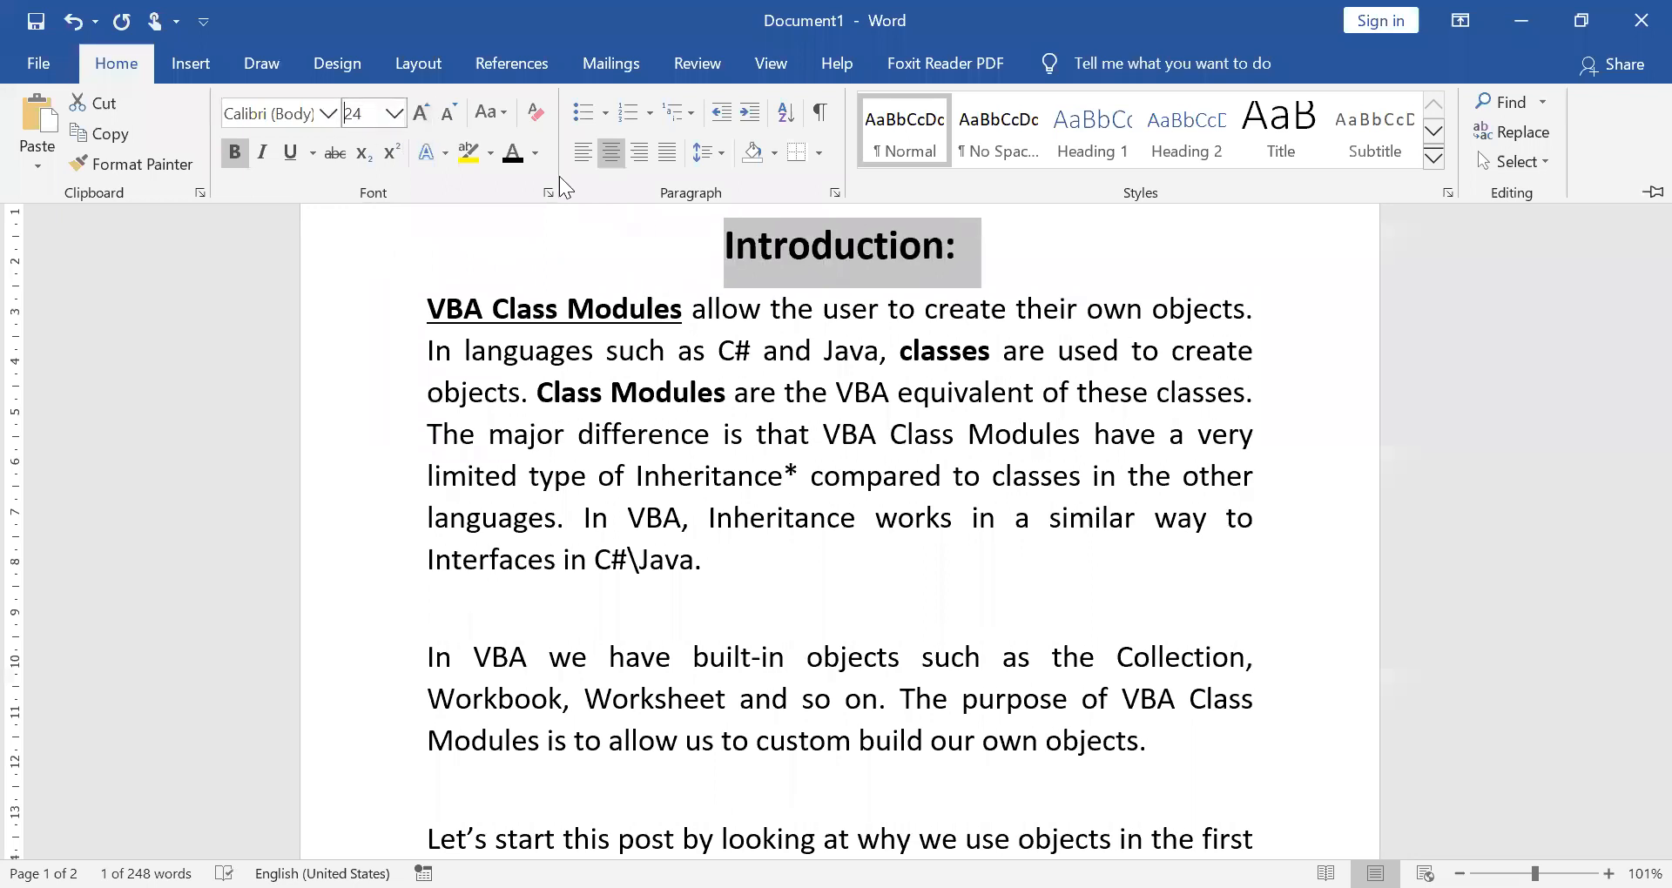
pyautogui.click(422, 120)
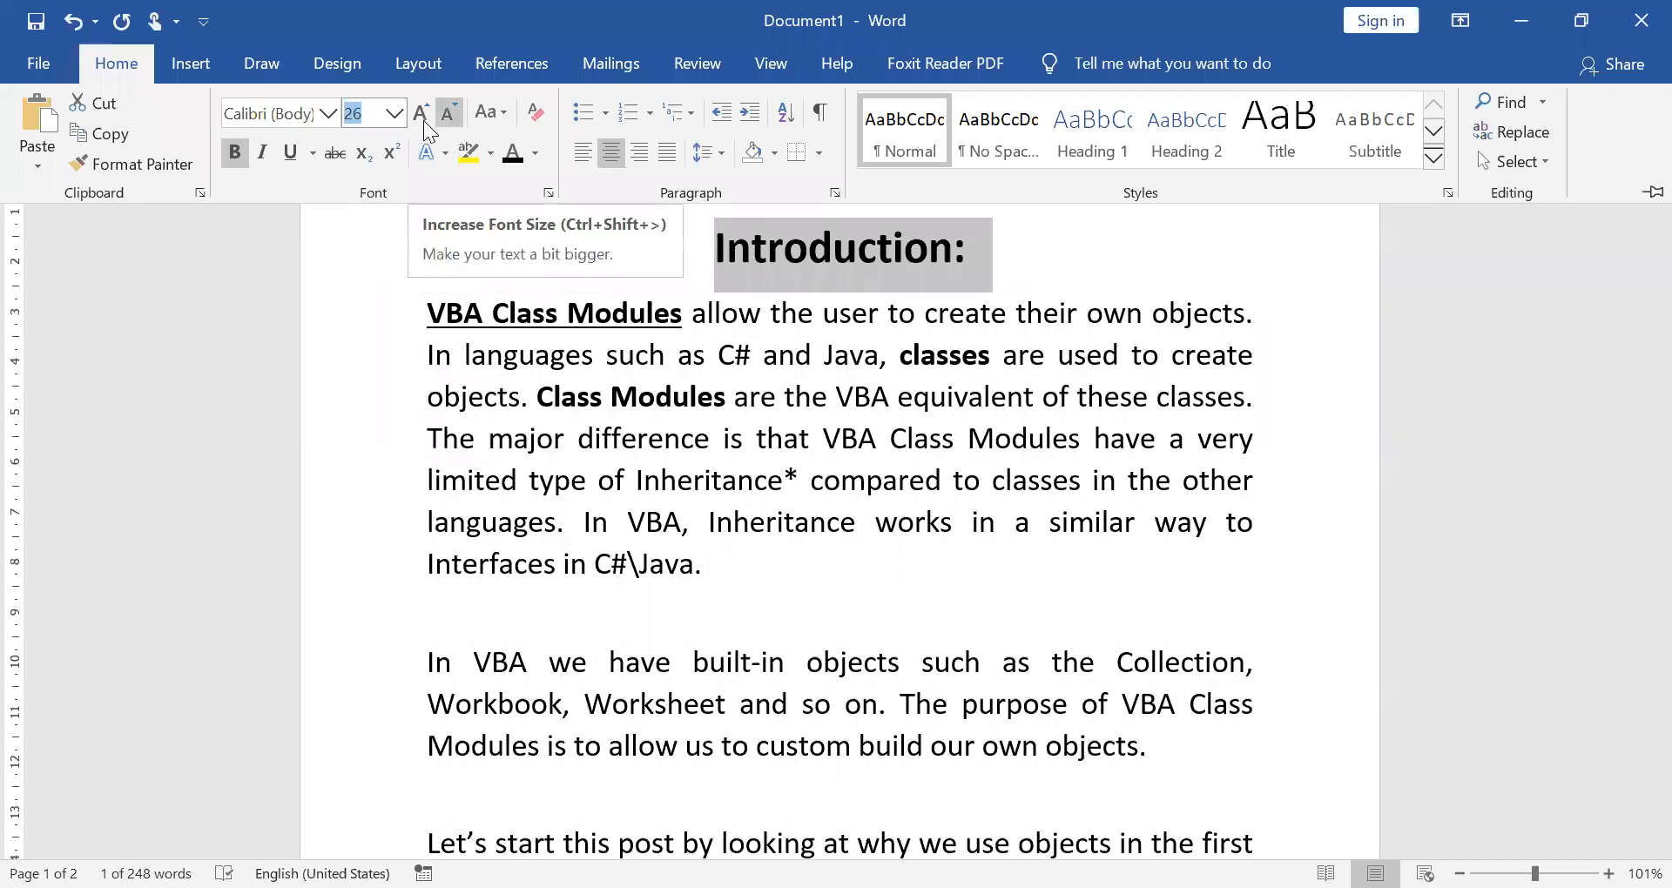
pyautogui.write('24')
pyautogui.press('Return')
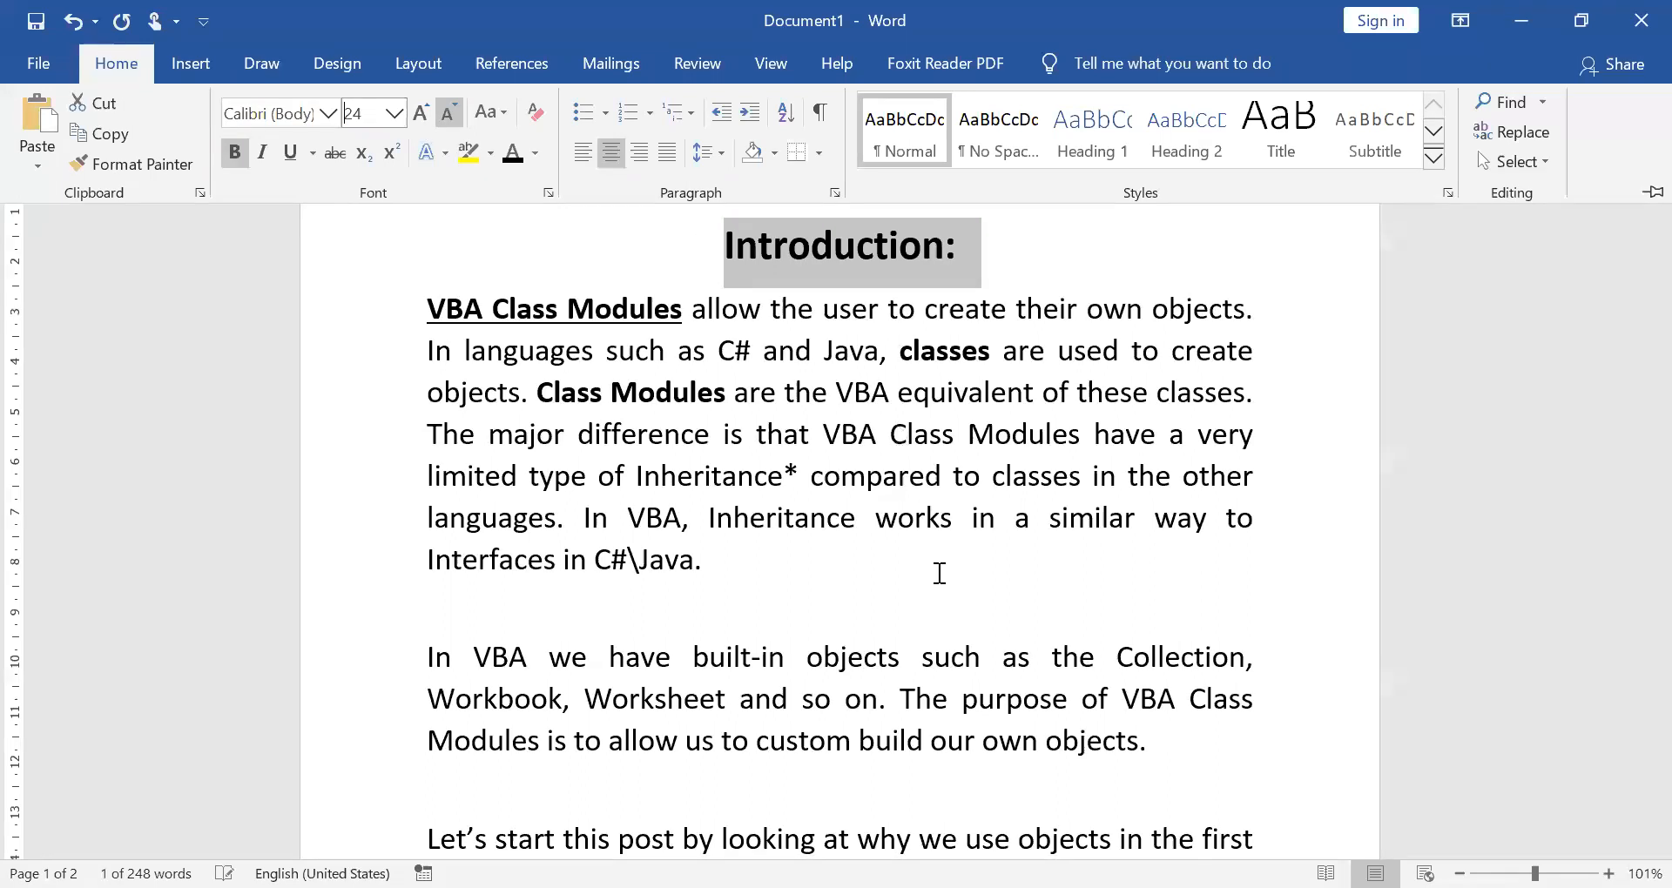
# Reduce the "Introduction:" heading's font size stepwise to 18
pyautogui.hotkey('ctrl', 'shift', ',')
pyautogui.hotkey('ctrl', 'shift', ',')
pyautogui.hotkey('ctrl', 'shift', ',')
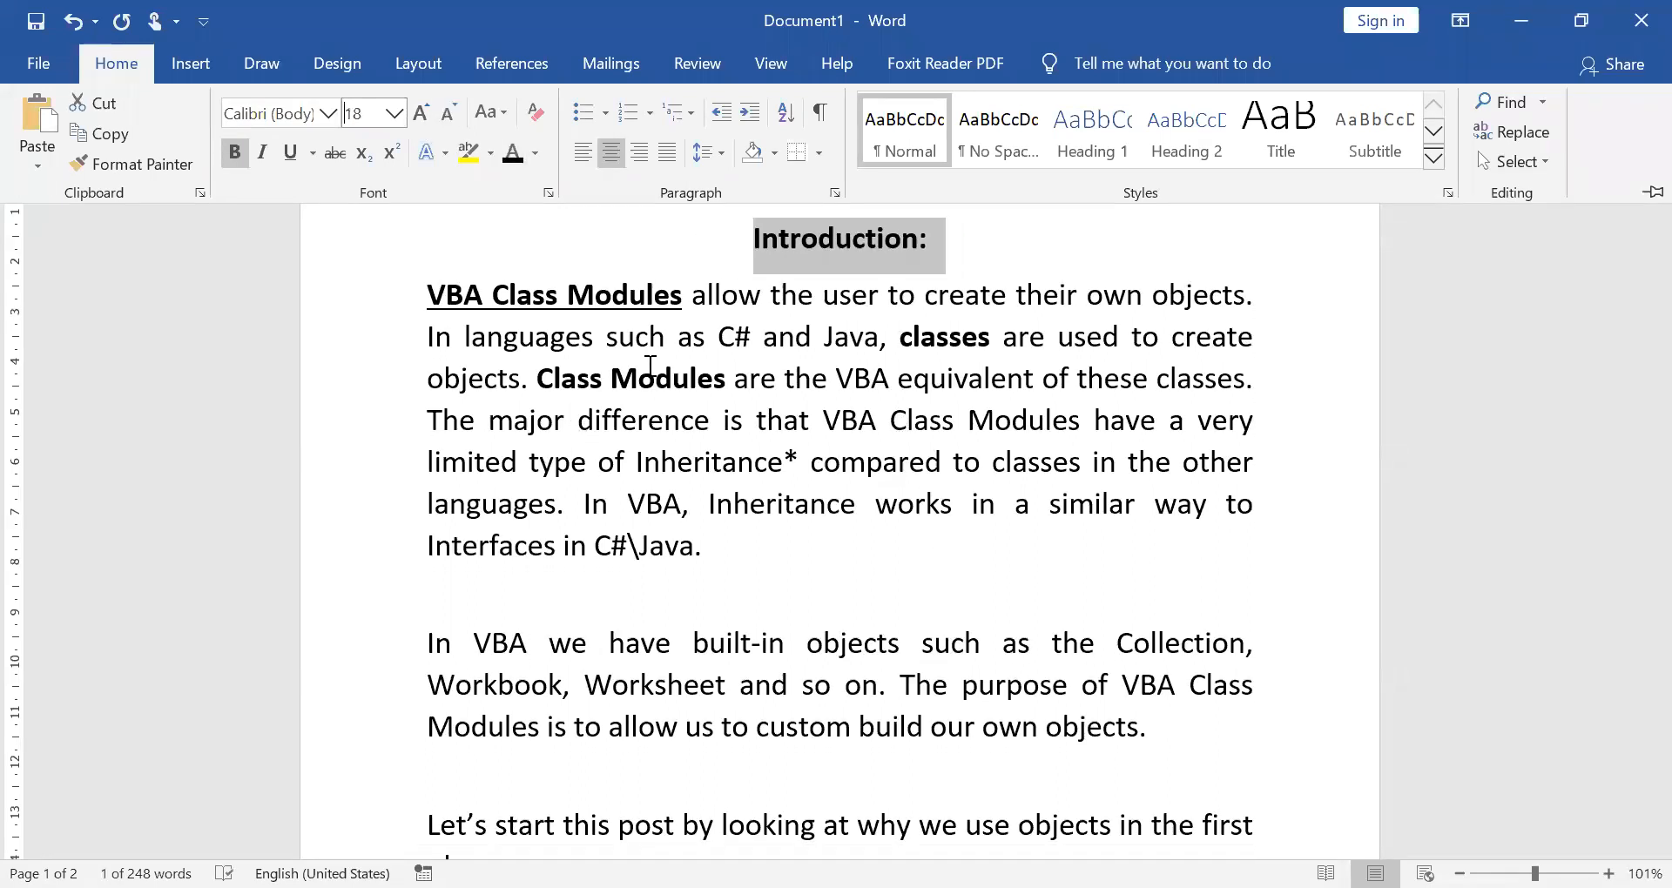
# Convert the whole first paragraph below the "Introduction:" heading to UPPERCASE
pyautogui.hotkey('ctrl', 'F1')
pyautogui.click(116, 67)
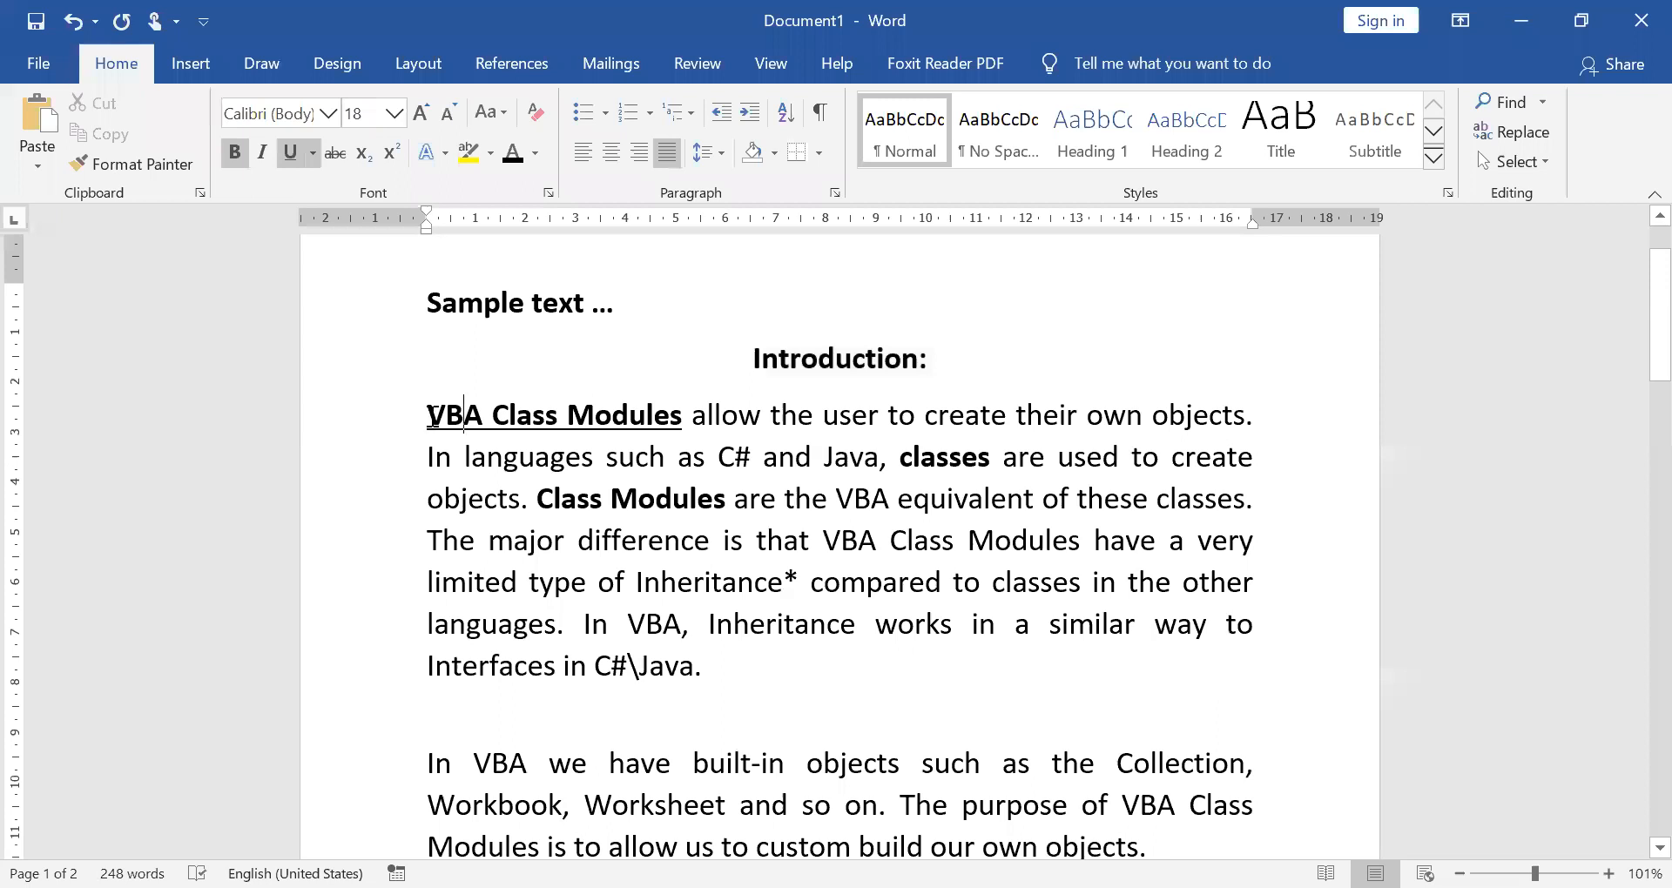
pyautogui.keyDown('shift'); pyautogui.click(702, 667); pyautogui.keyUp('shift')
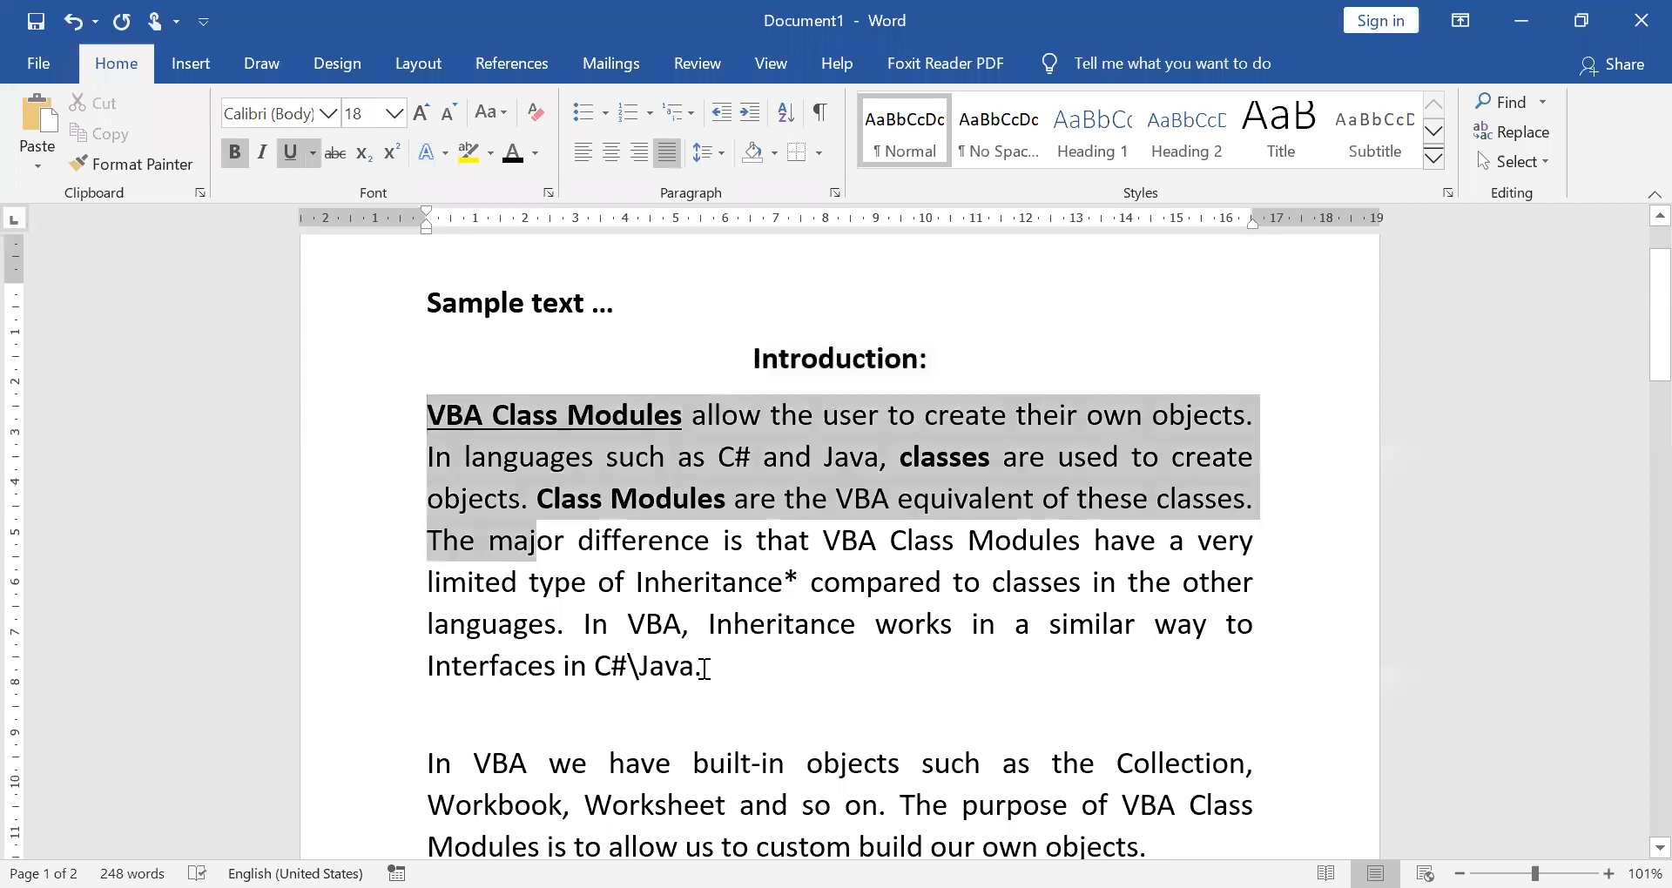
pyautogui.click(481, 118)
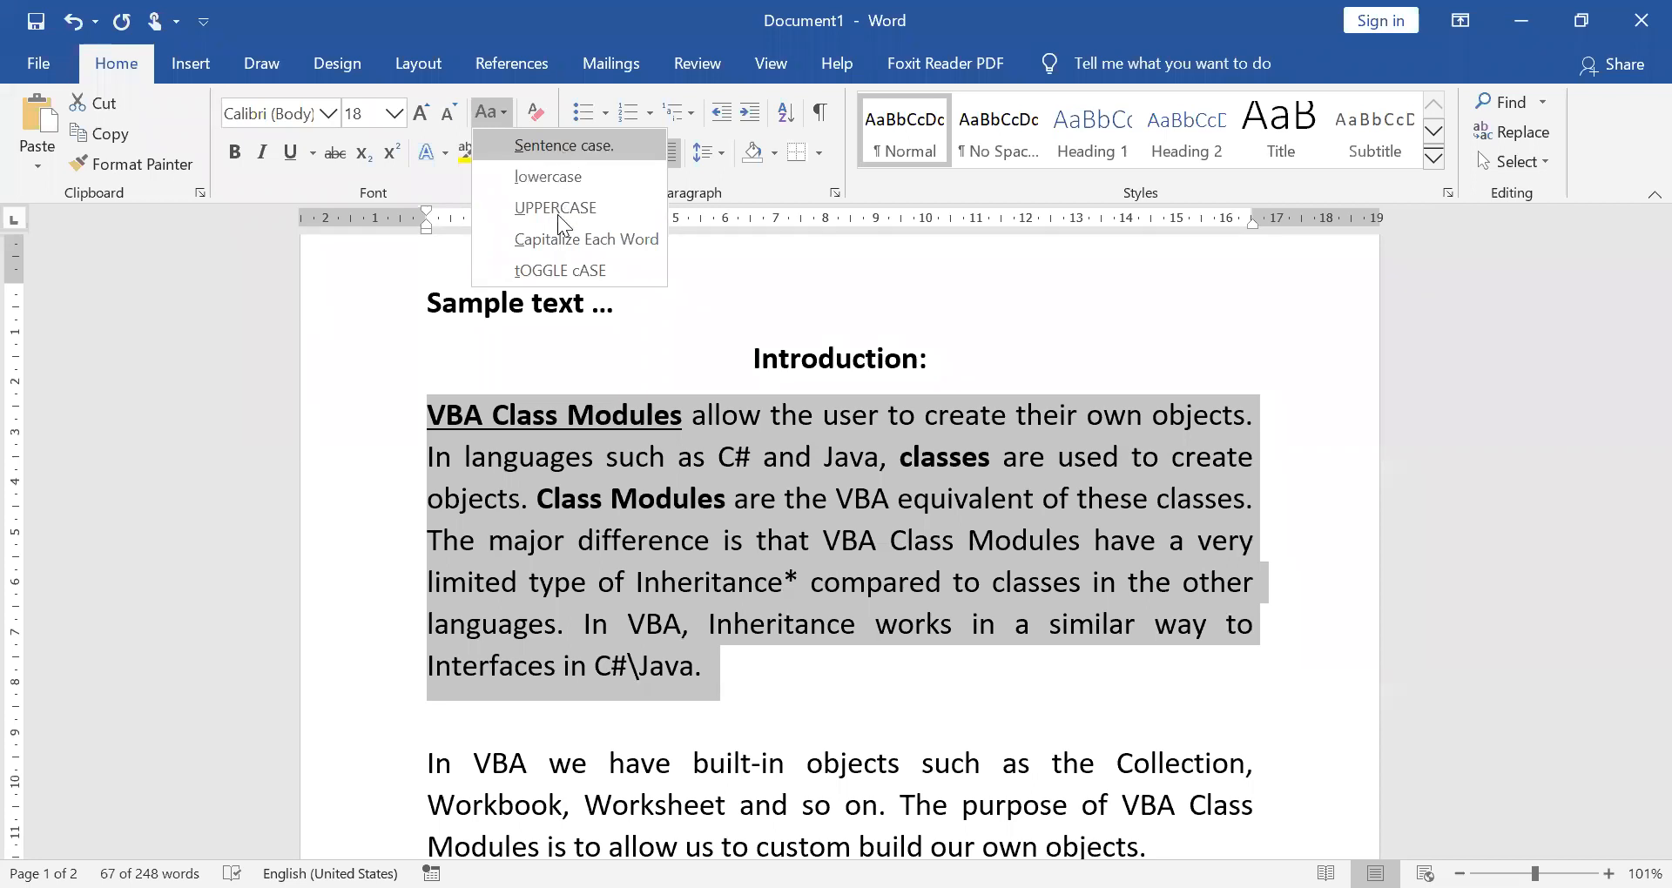
pyautogui.press('Down')
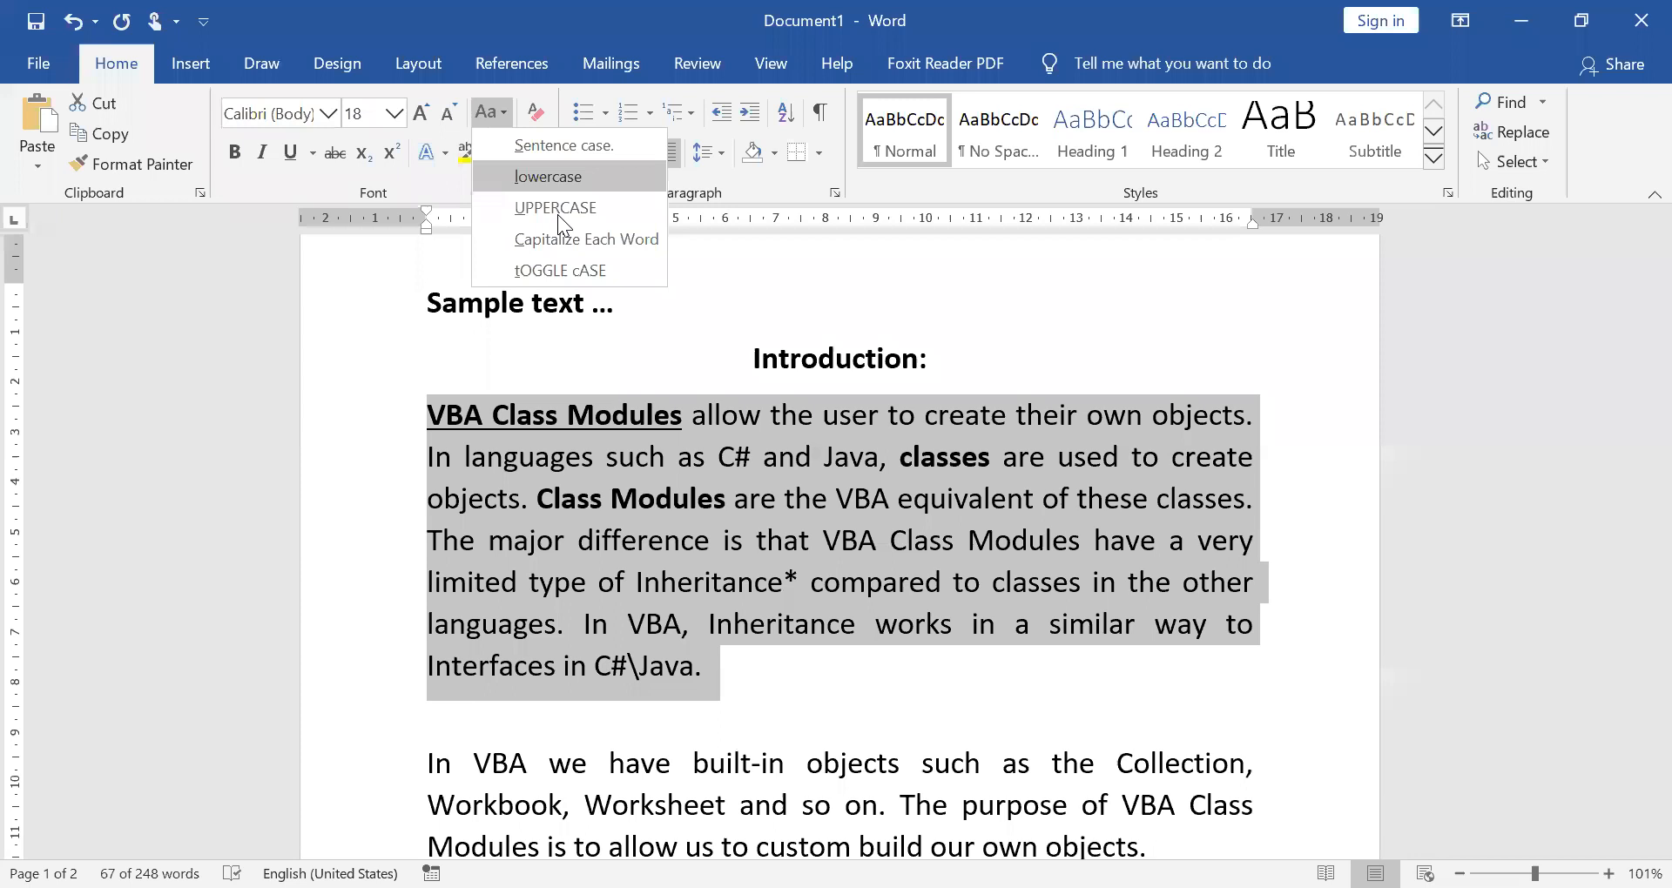
pyautogui.press('Down')
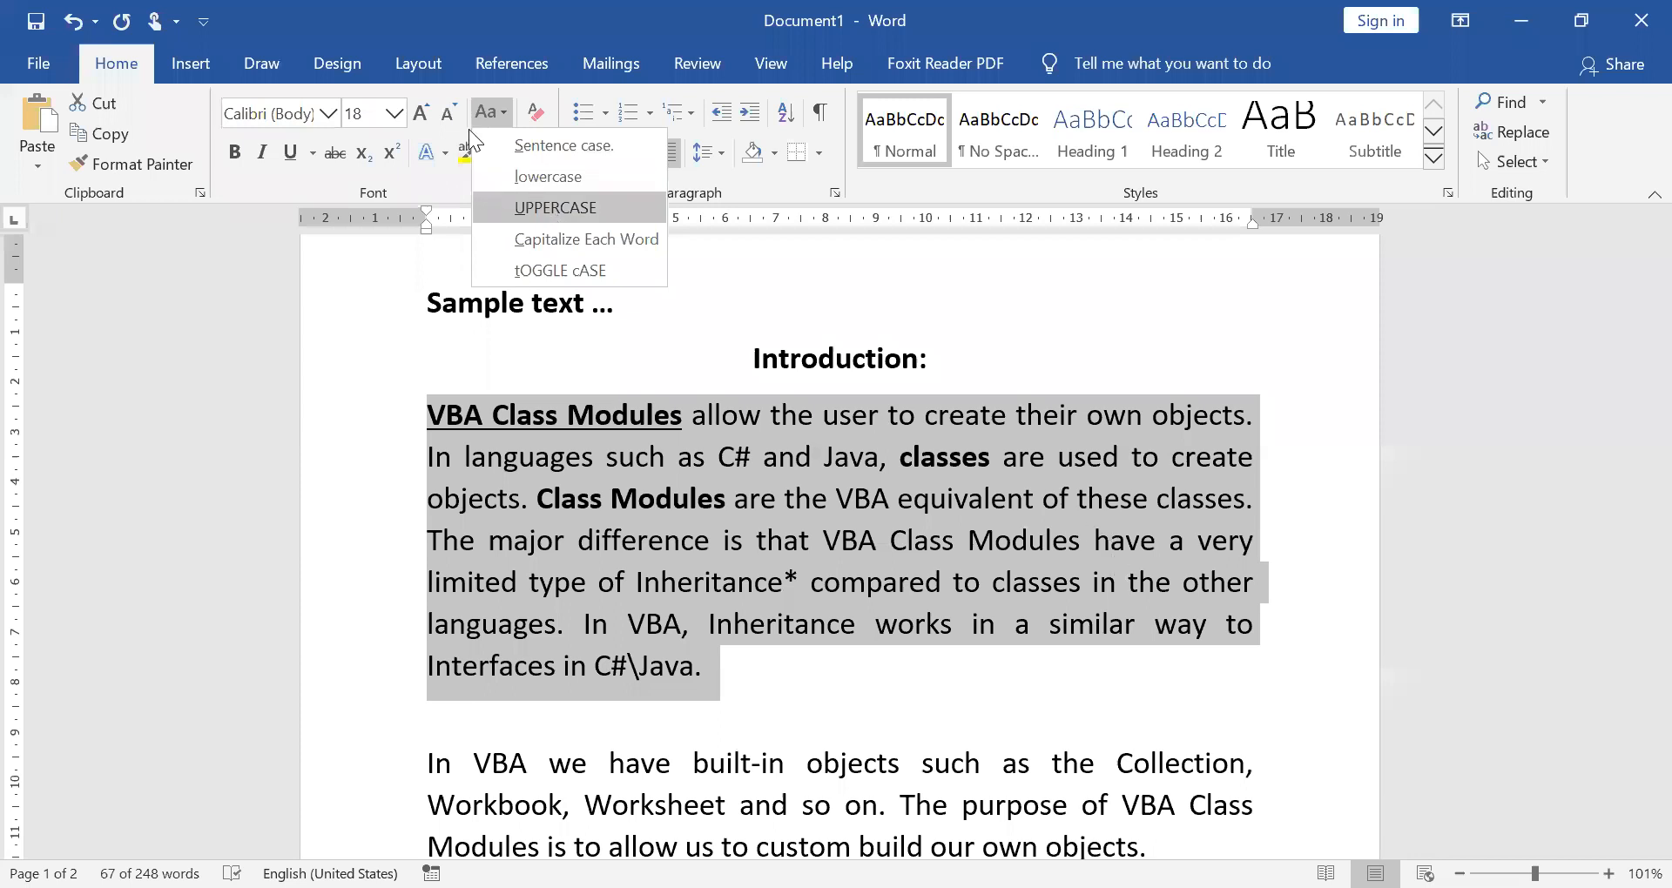
pyautogui.press('Return')
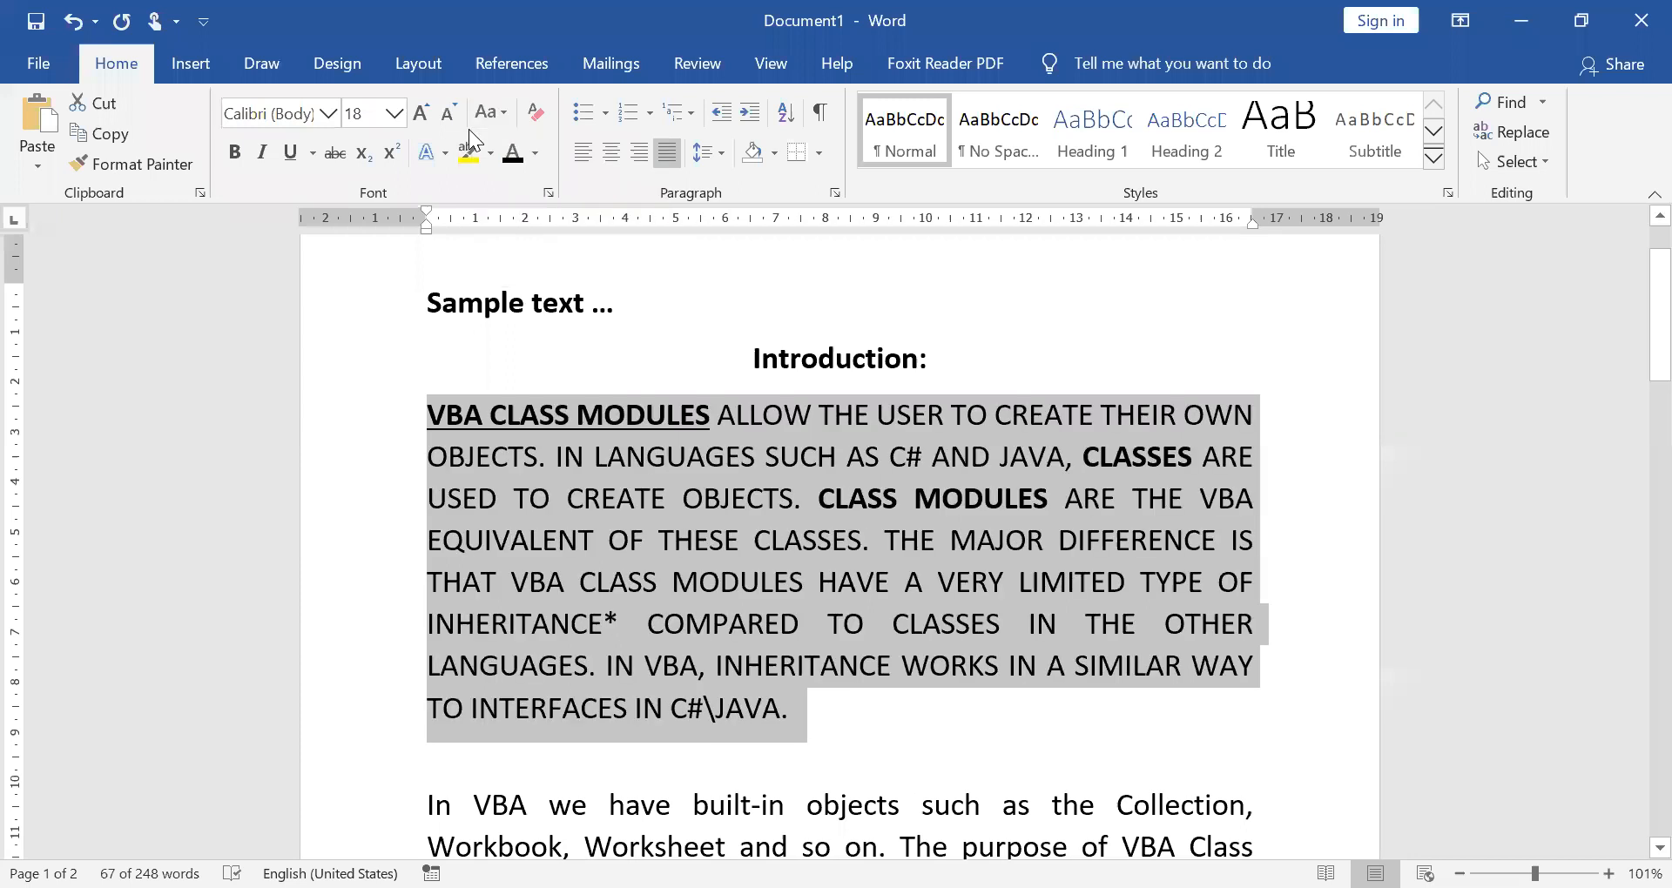
# Apply Capitalize Each Word and tOGGLE cASE in turn to the selected first paragraph
pyautogui.hotkey('alt', 'h')
pyautogui.press('7')
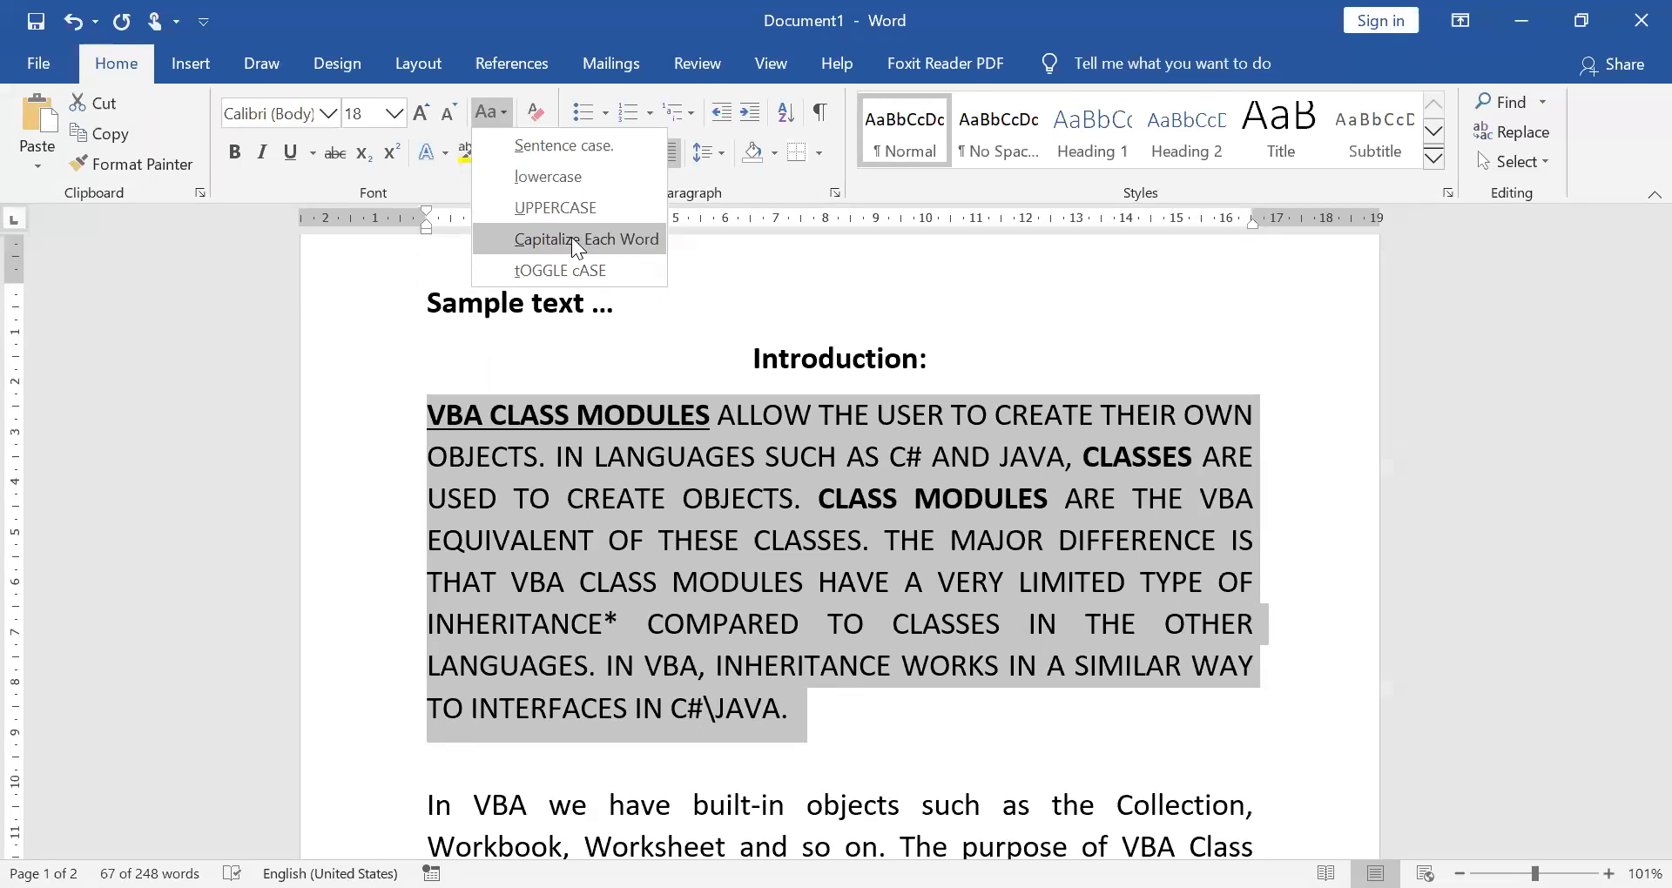
pyautogui.press('Return')
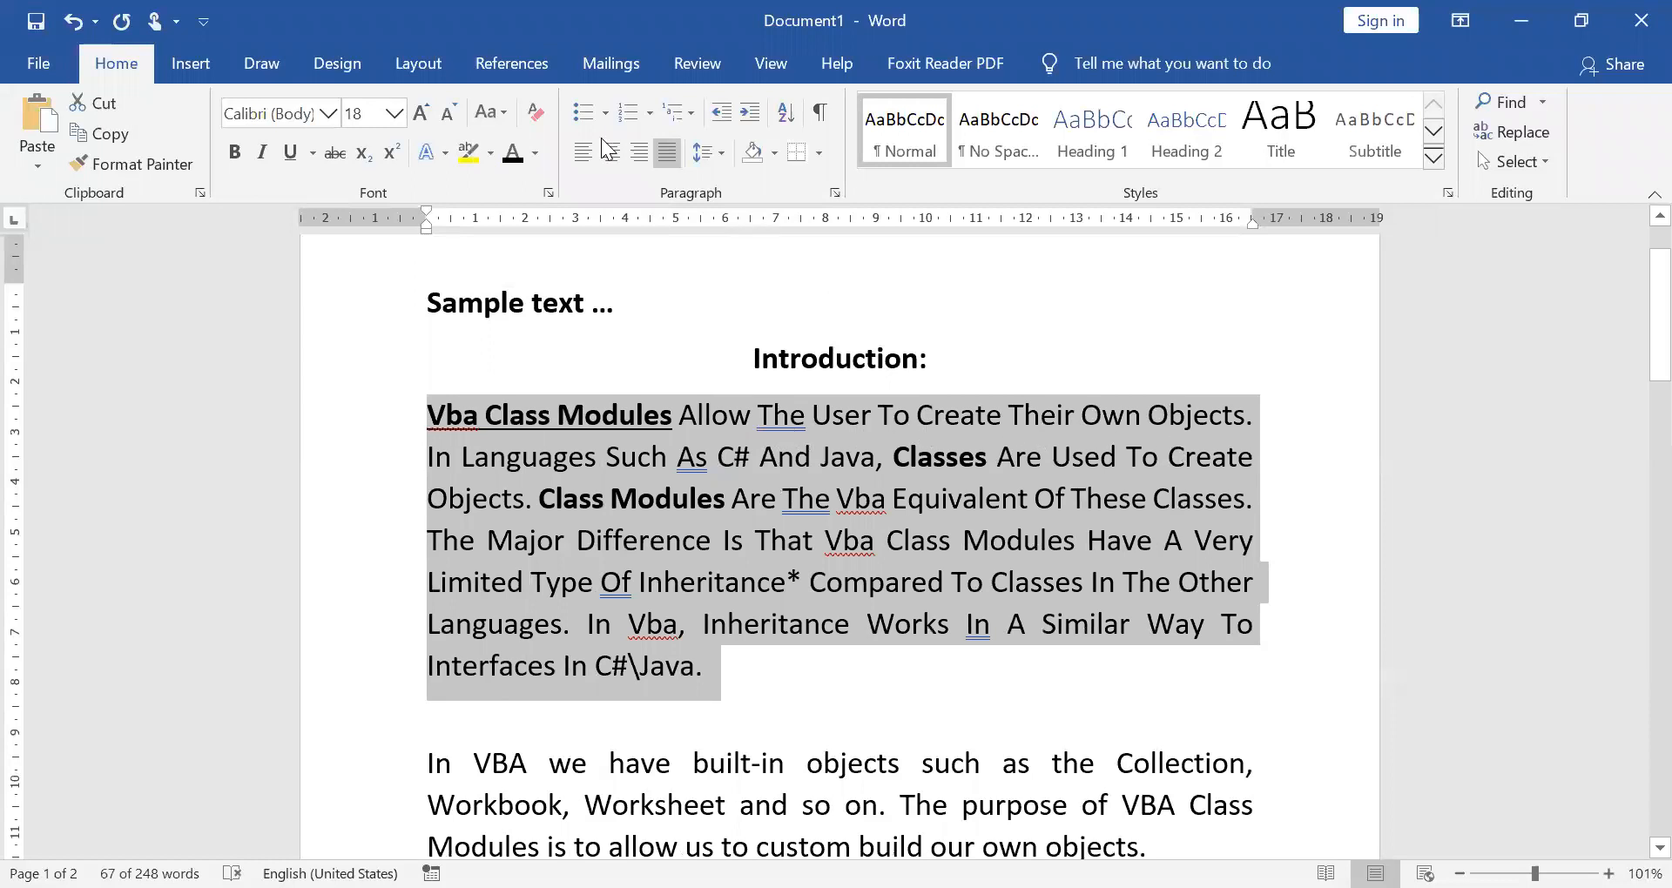
pyautogui.click(490, 111)
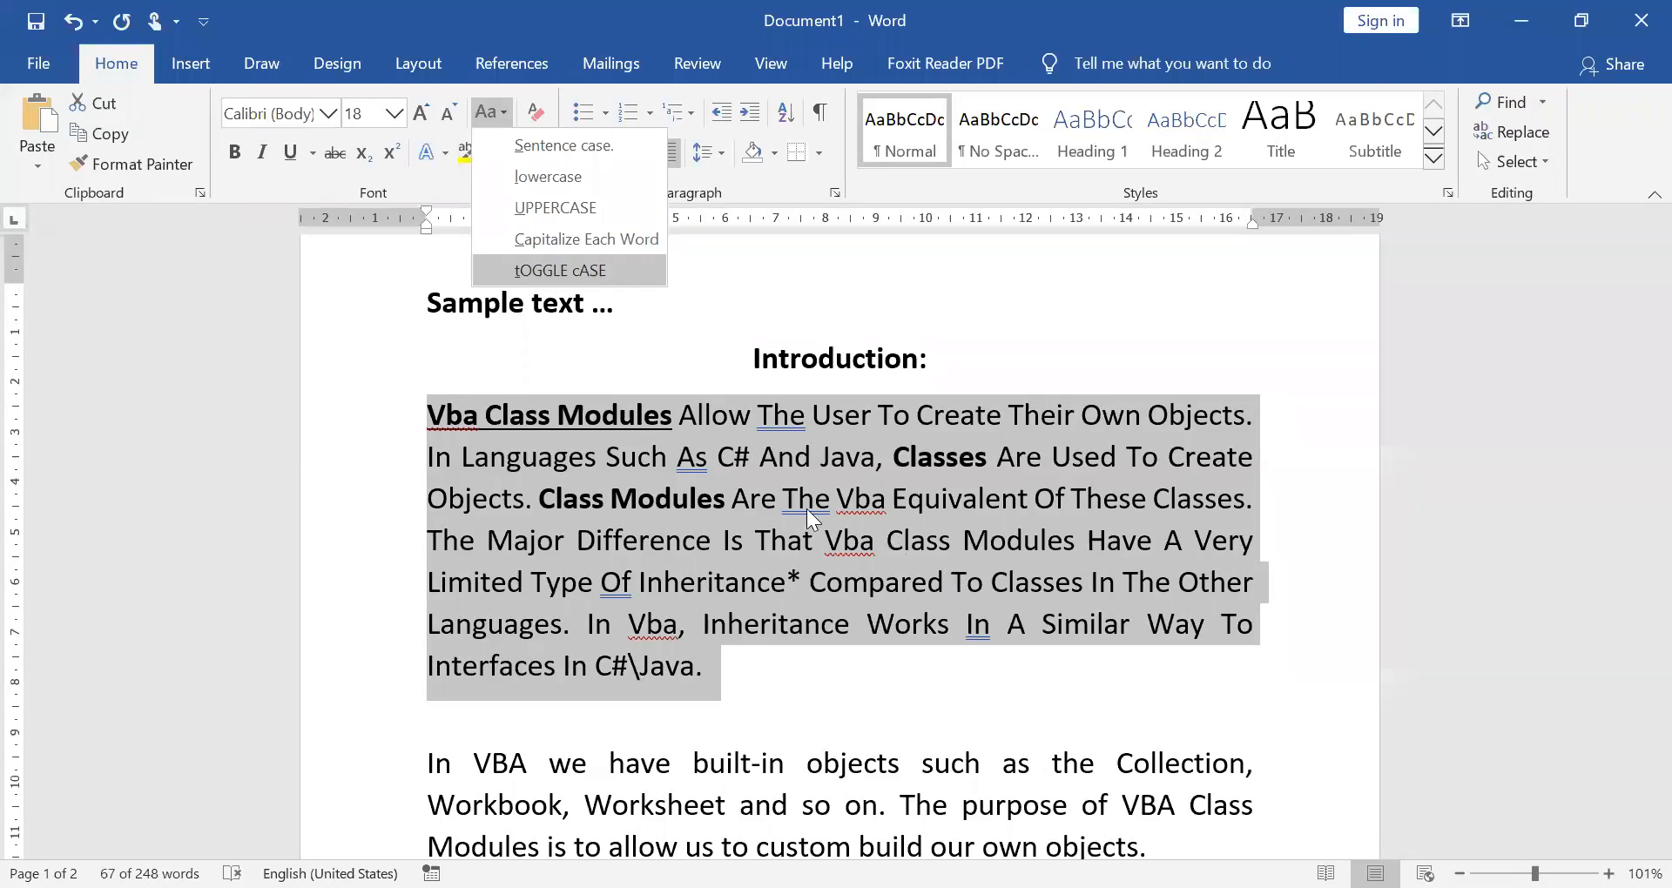
pyautogui.press('Return')
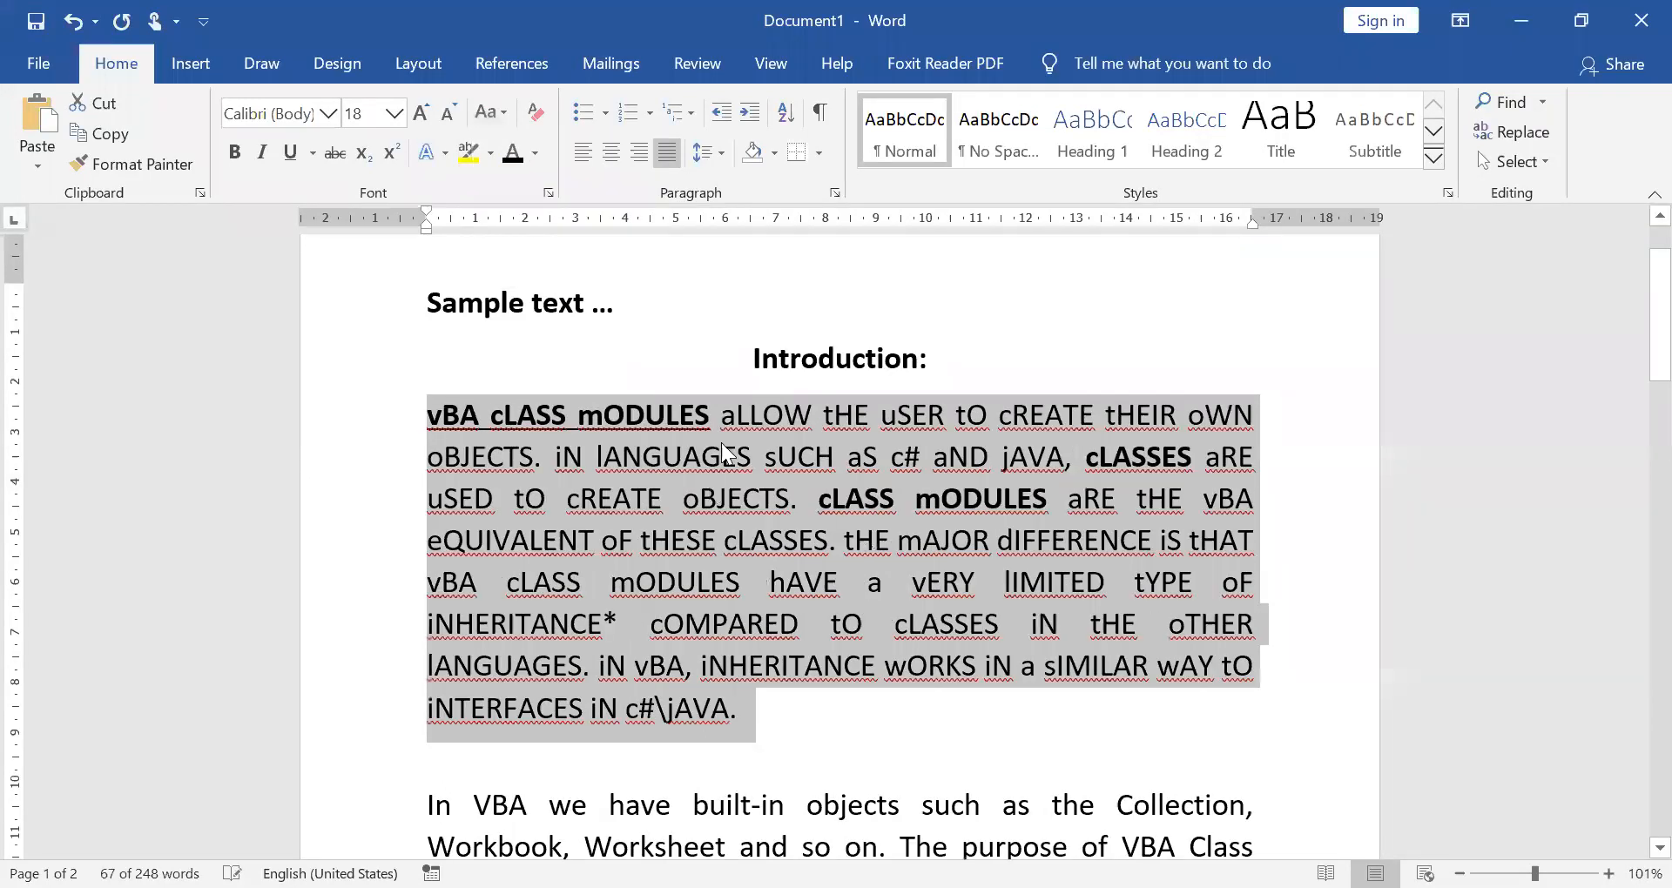
# Convert the first paragraph to Sentence case and preview other fonts on it, such as Arial Rounded MT Bold
pyautogui.click(501, 113)
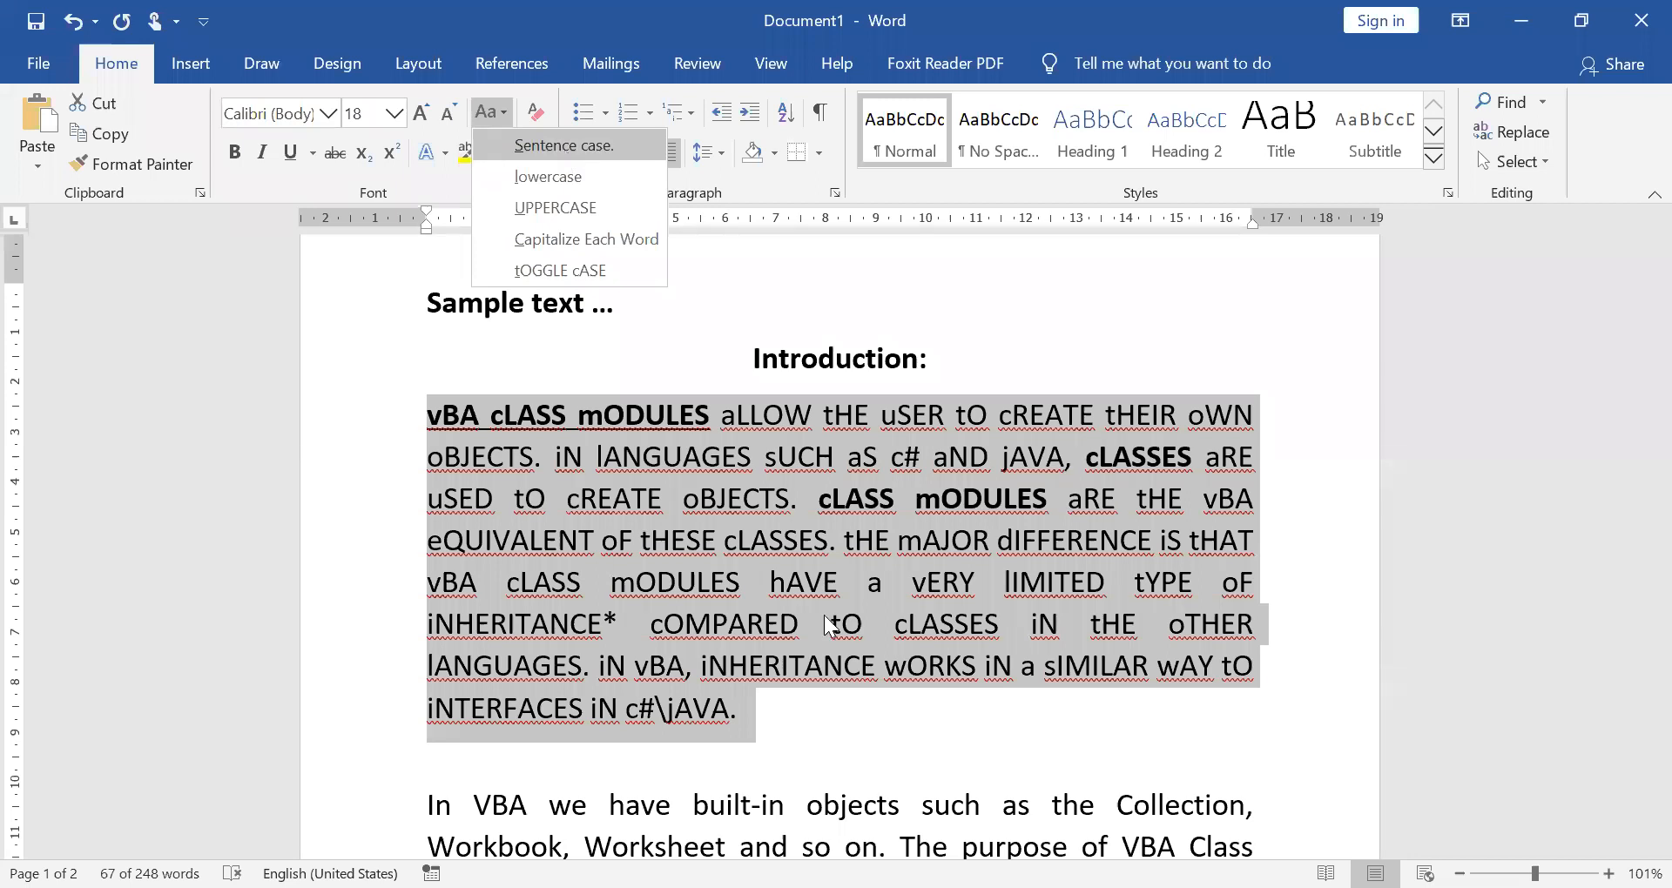
pyautogui.click(567, 148)
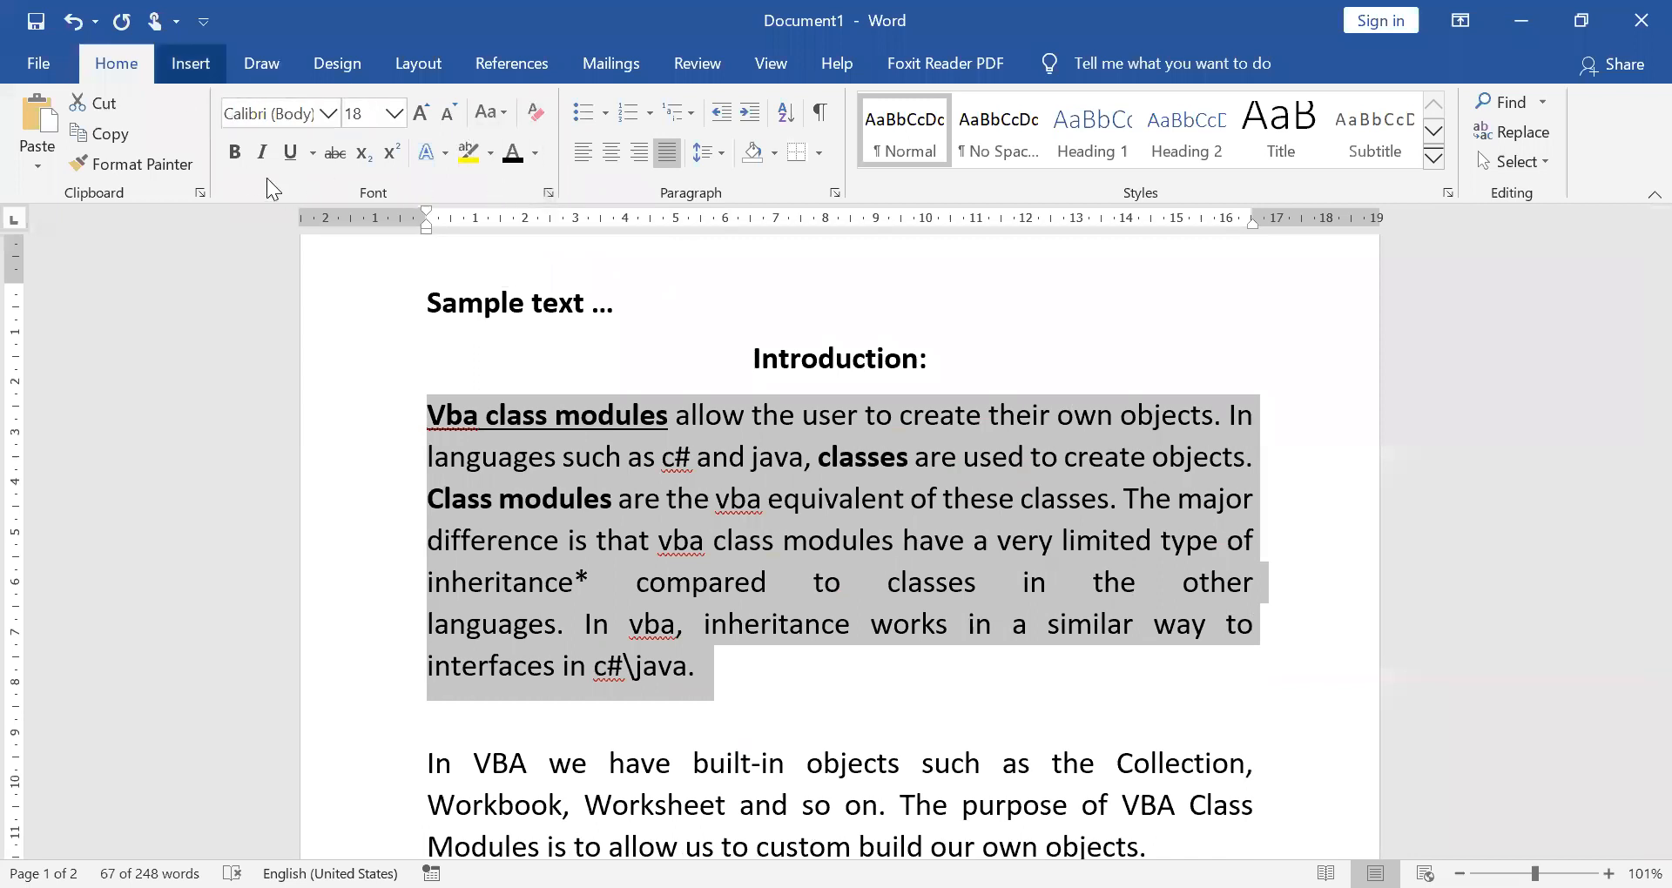
pyautogui.click(327, 115)
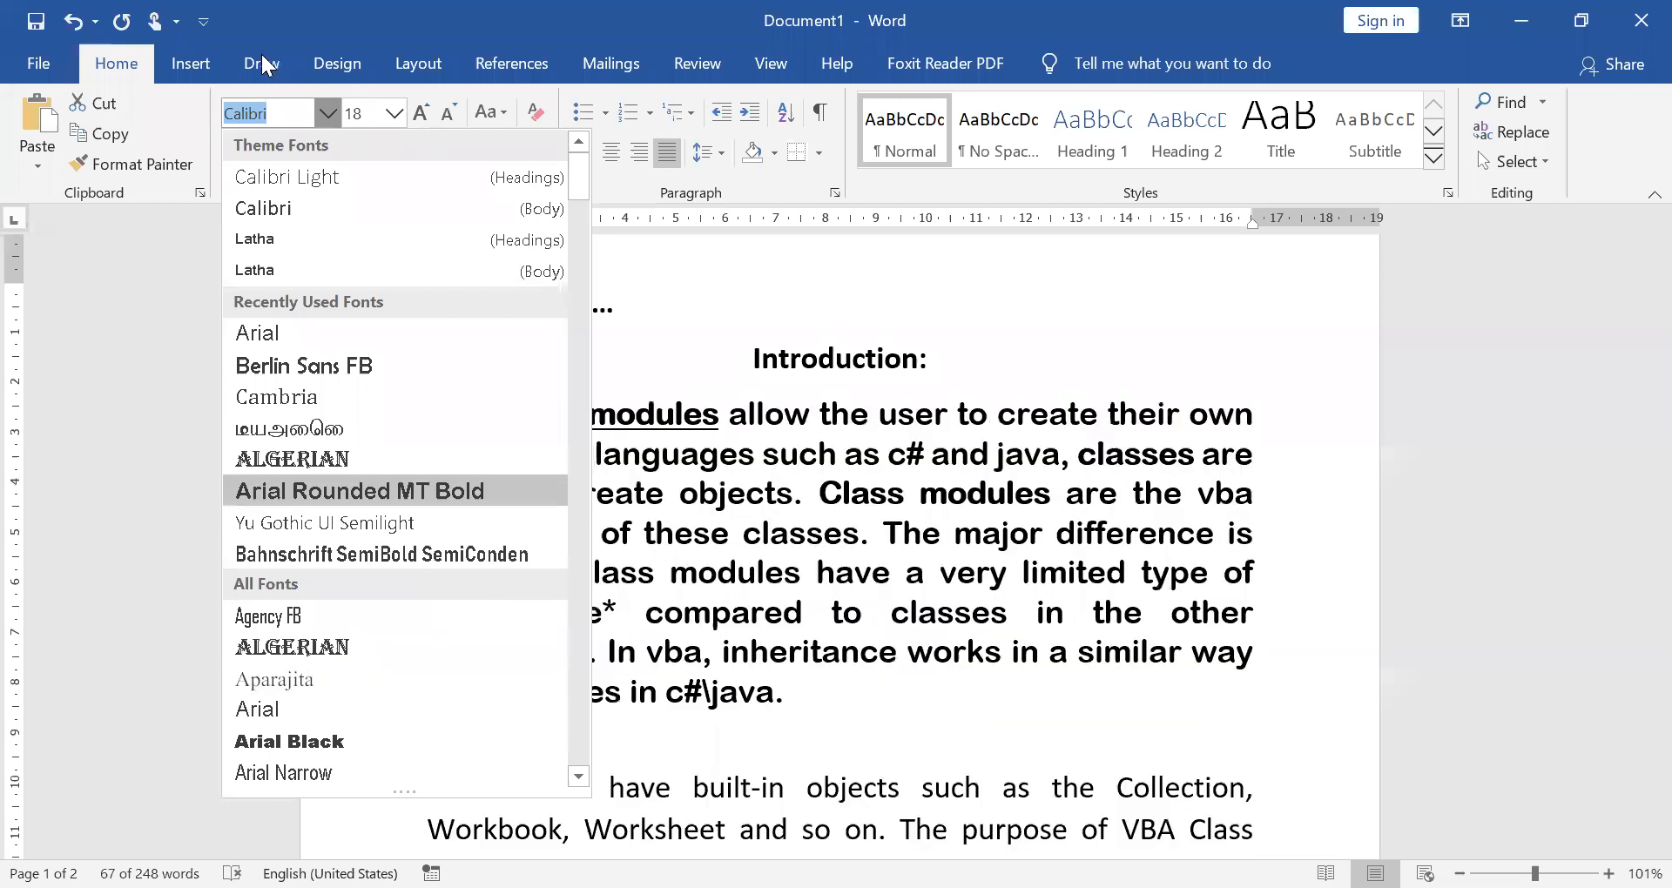
pyautogui.click(803, 171)
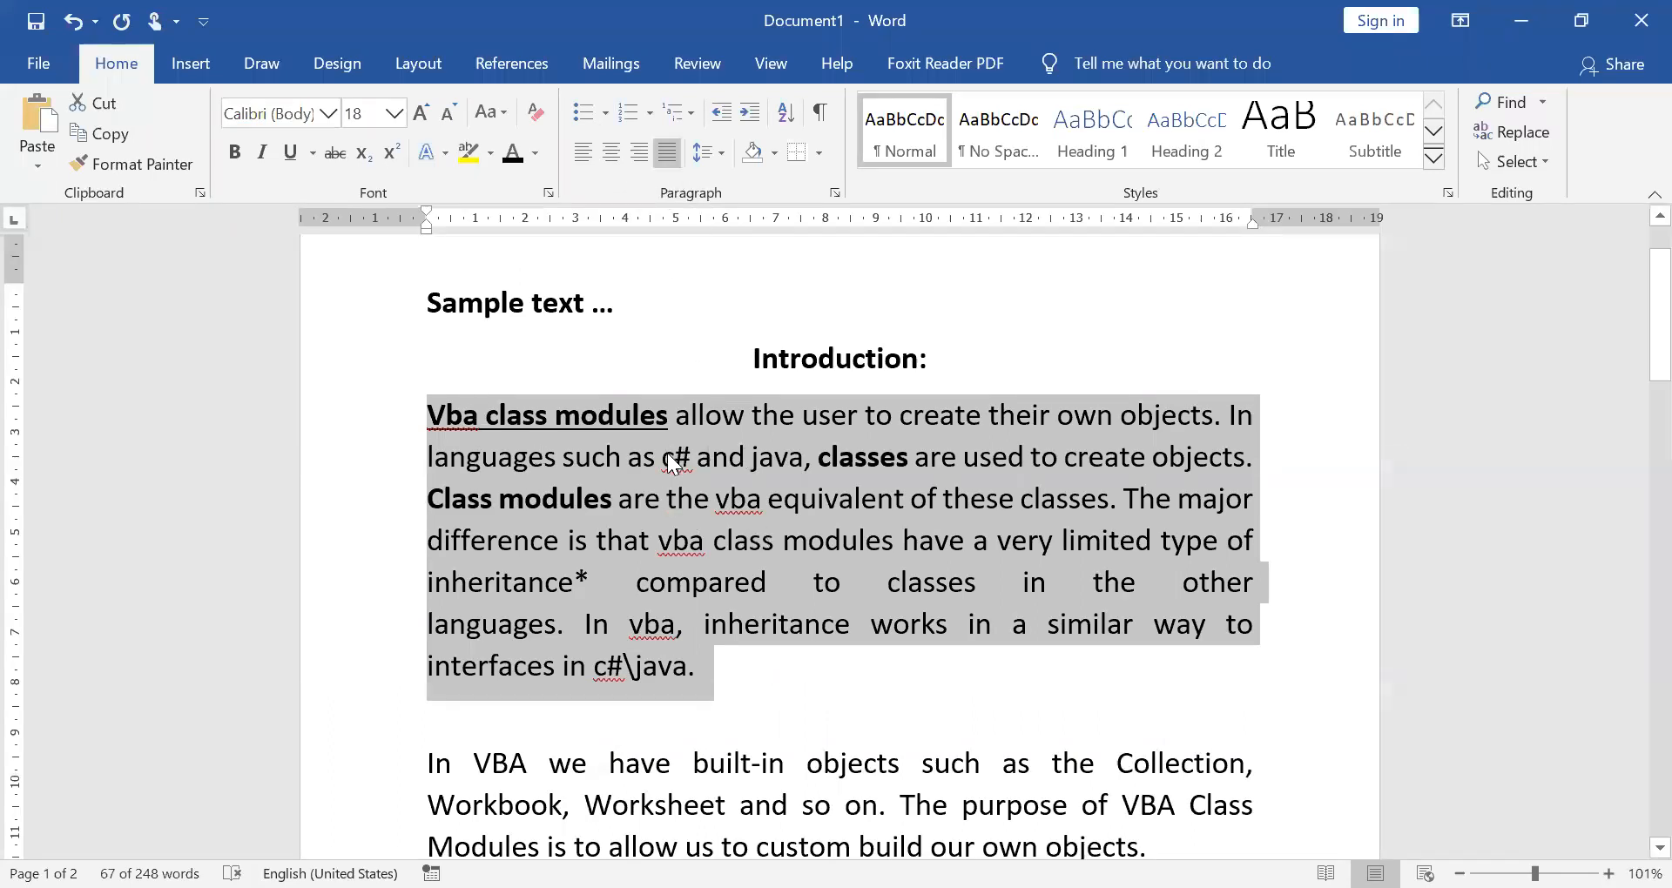
# Insert a page break at the end of the document and enter three people's first names on separate lines
pyautogui.scroll(3, 667, 473)
pyautogui.scroll(-2, 666, 477)
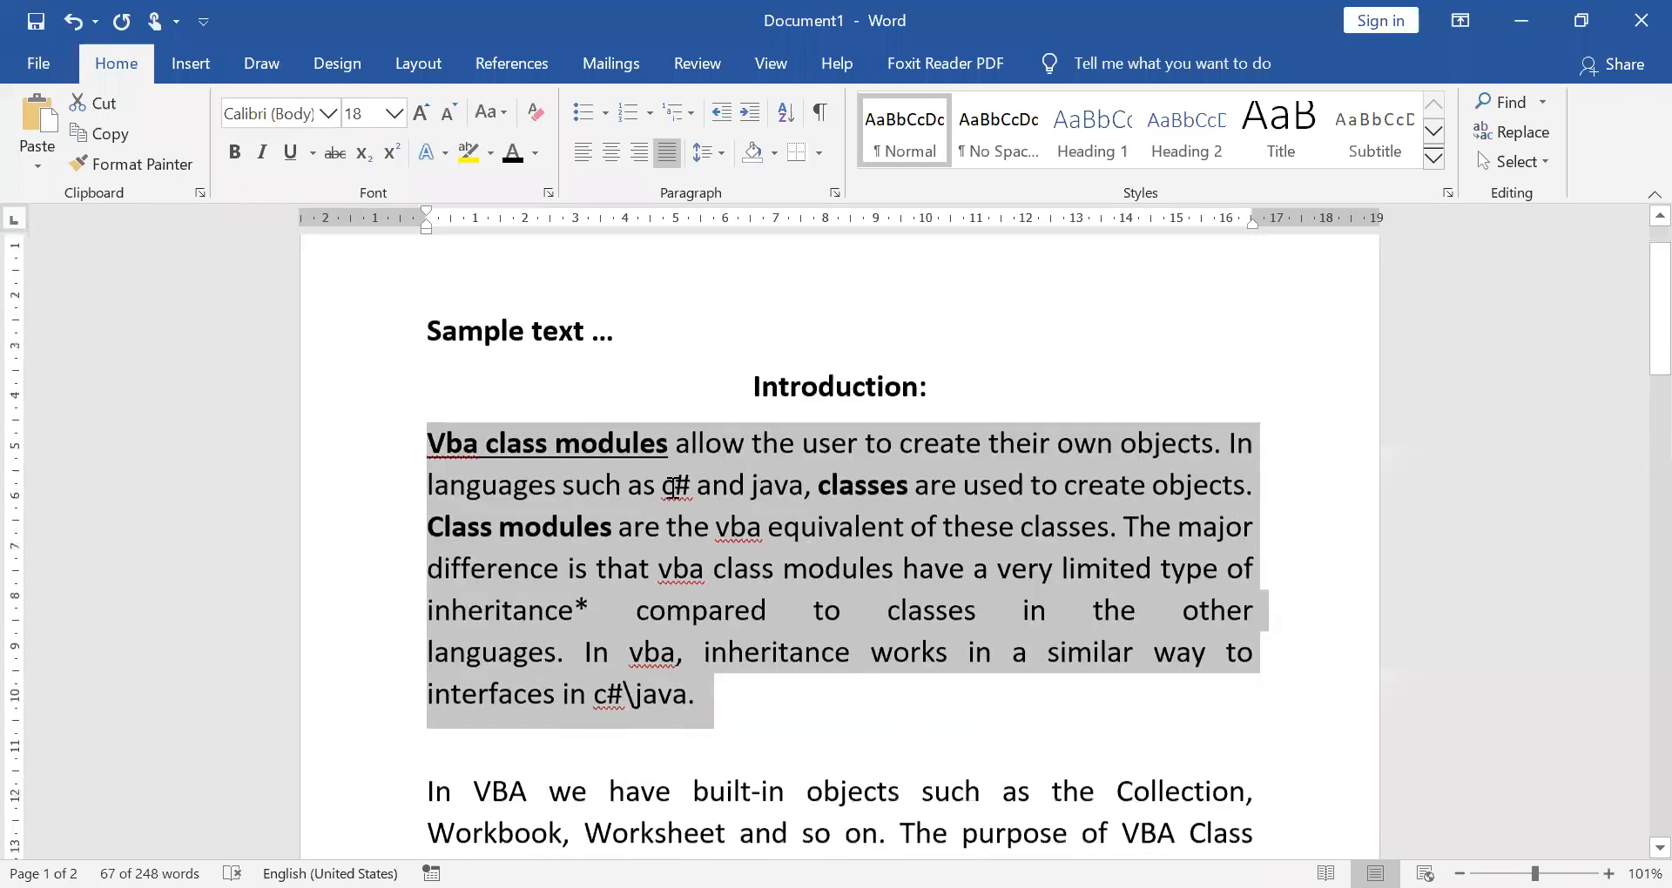
pyautogui.scroll(-4, 447, 485)
pyautogui.scroll(-4, 582, 503)
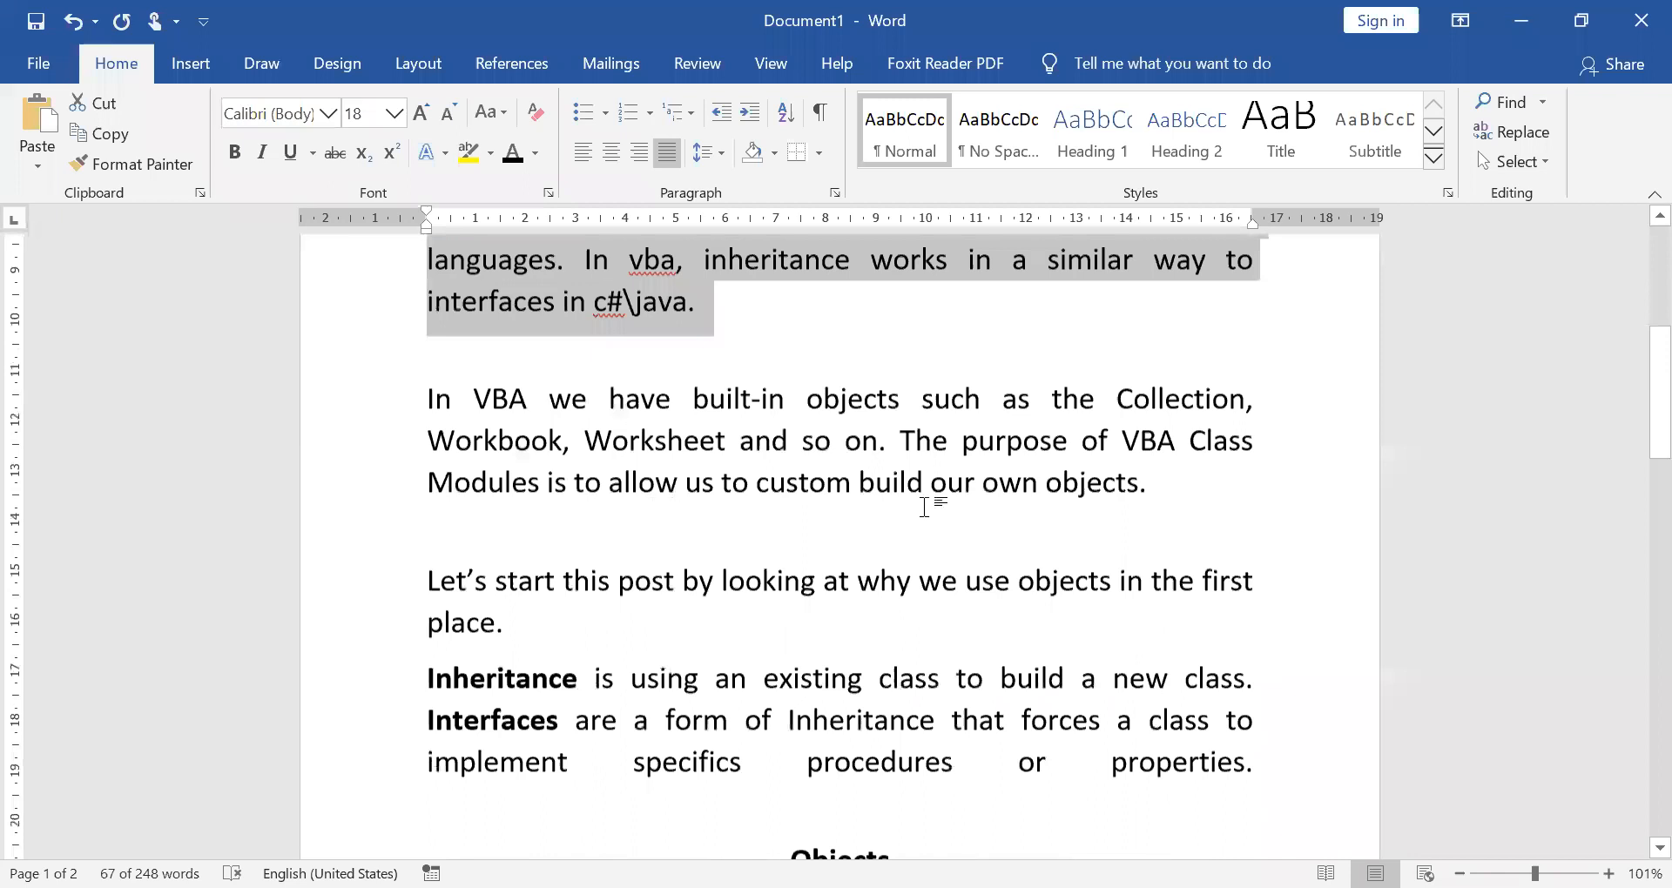
pyautogui.hotkey('ctrl', 'End')
pyautogui.hotkey('ctrl', 'Return')
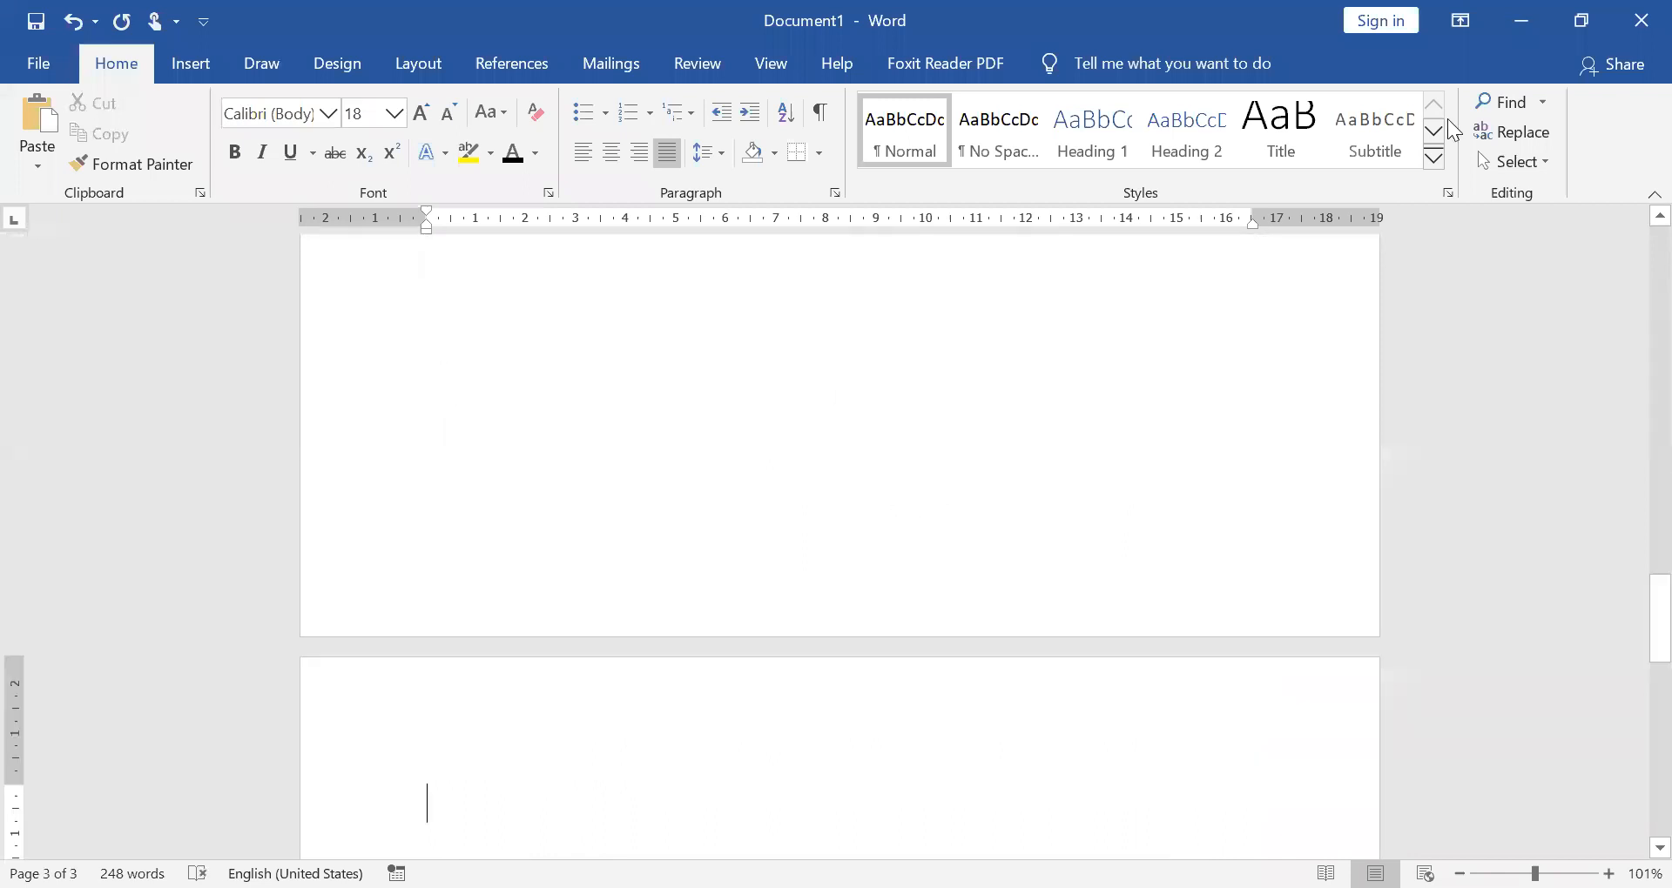
pyautogui.write('Anitha')
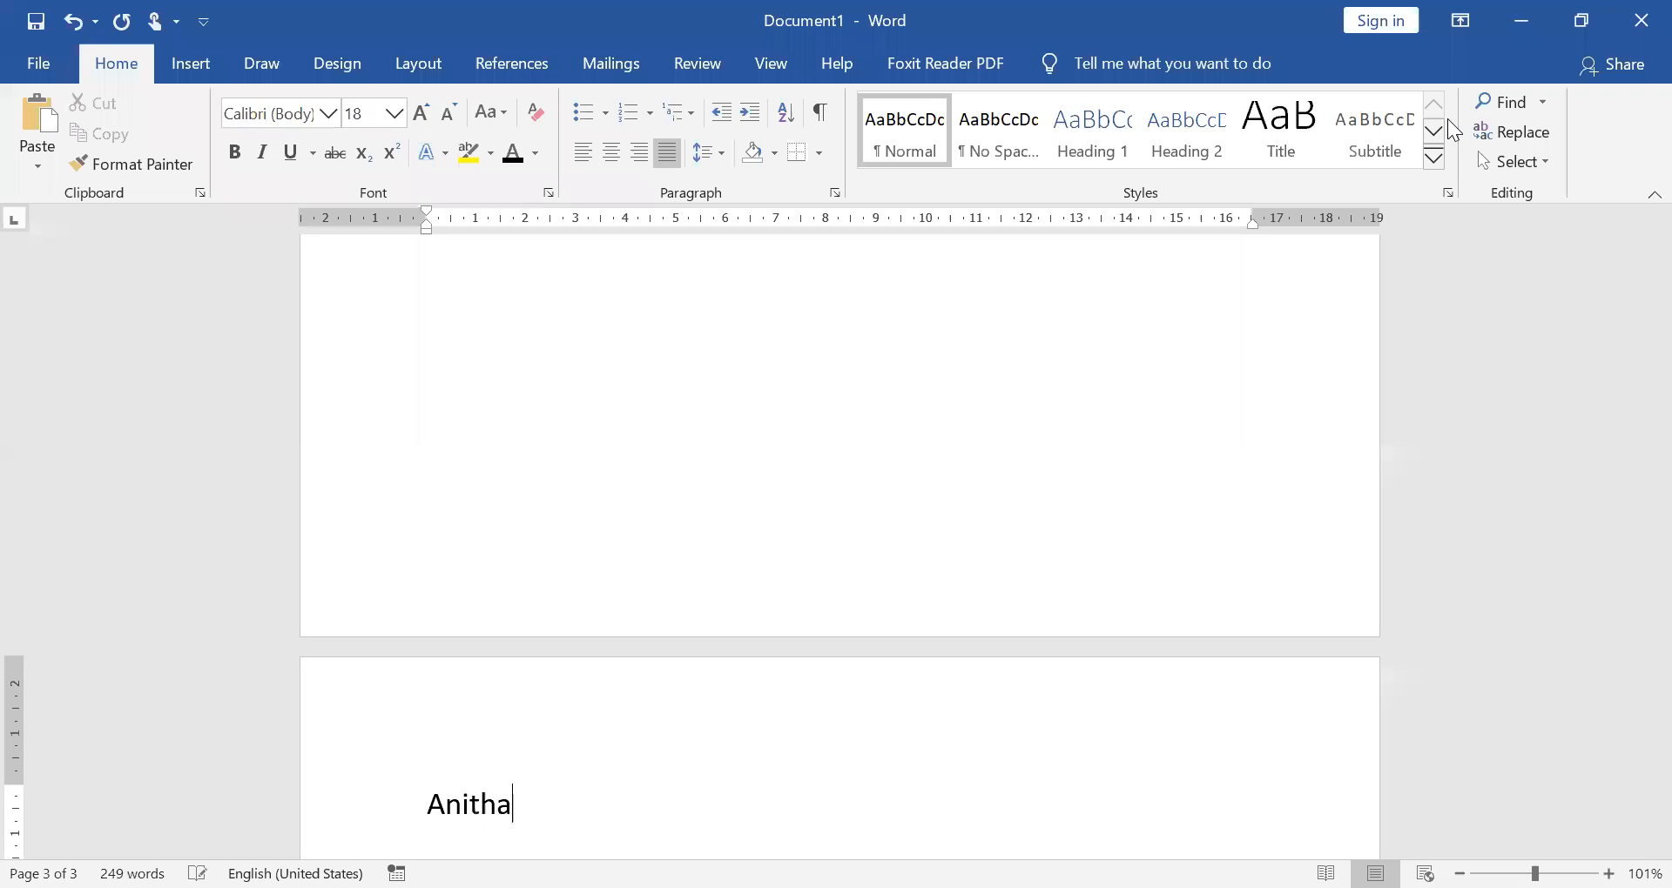
pyautogui.press('Return')
pyautogui.write('B')
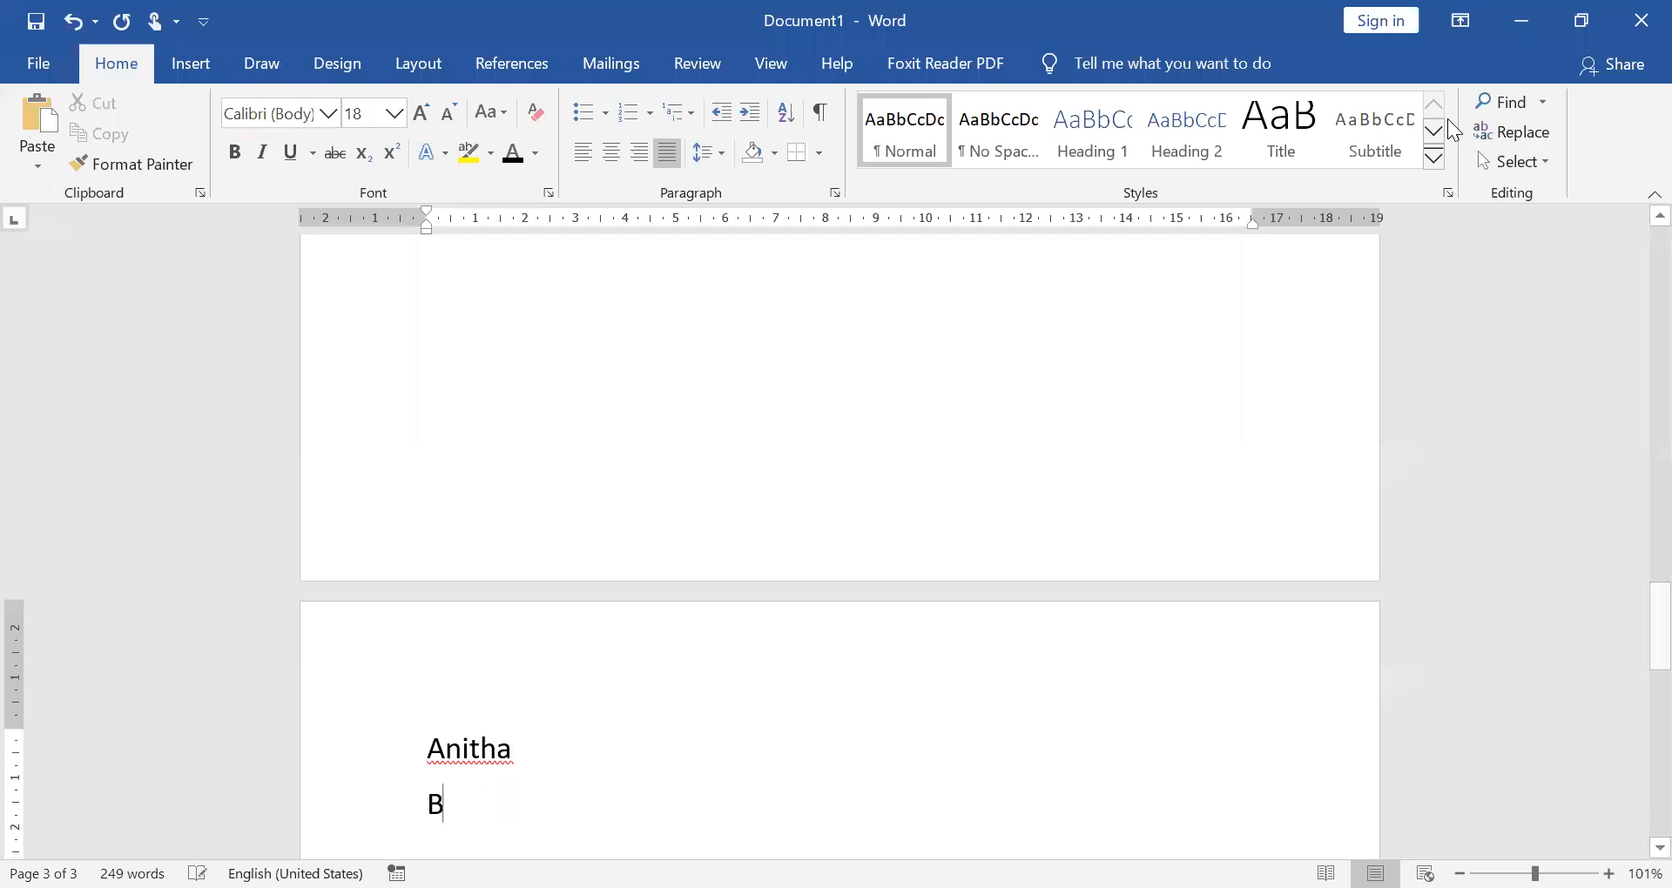
pyautogui.write('anu')
pyautogui.press('Return')
pyautogui.write('S')
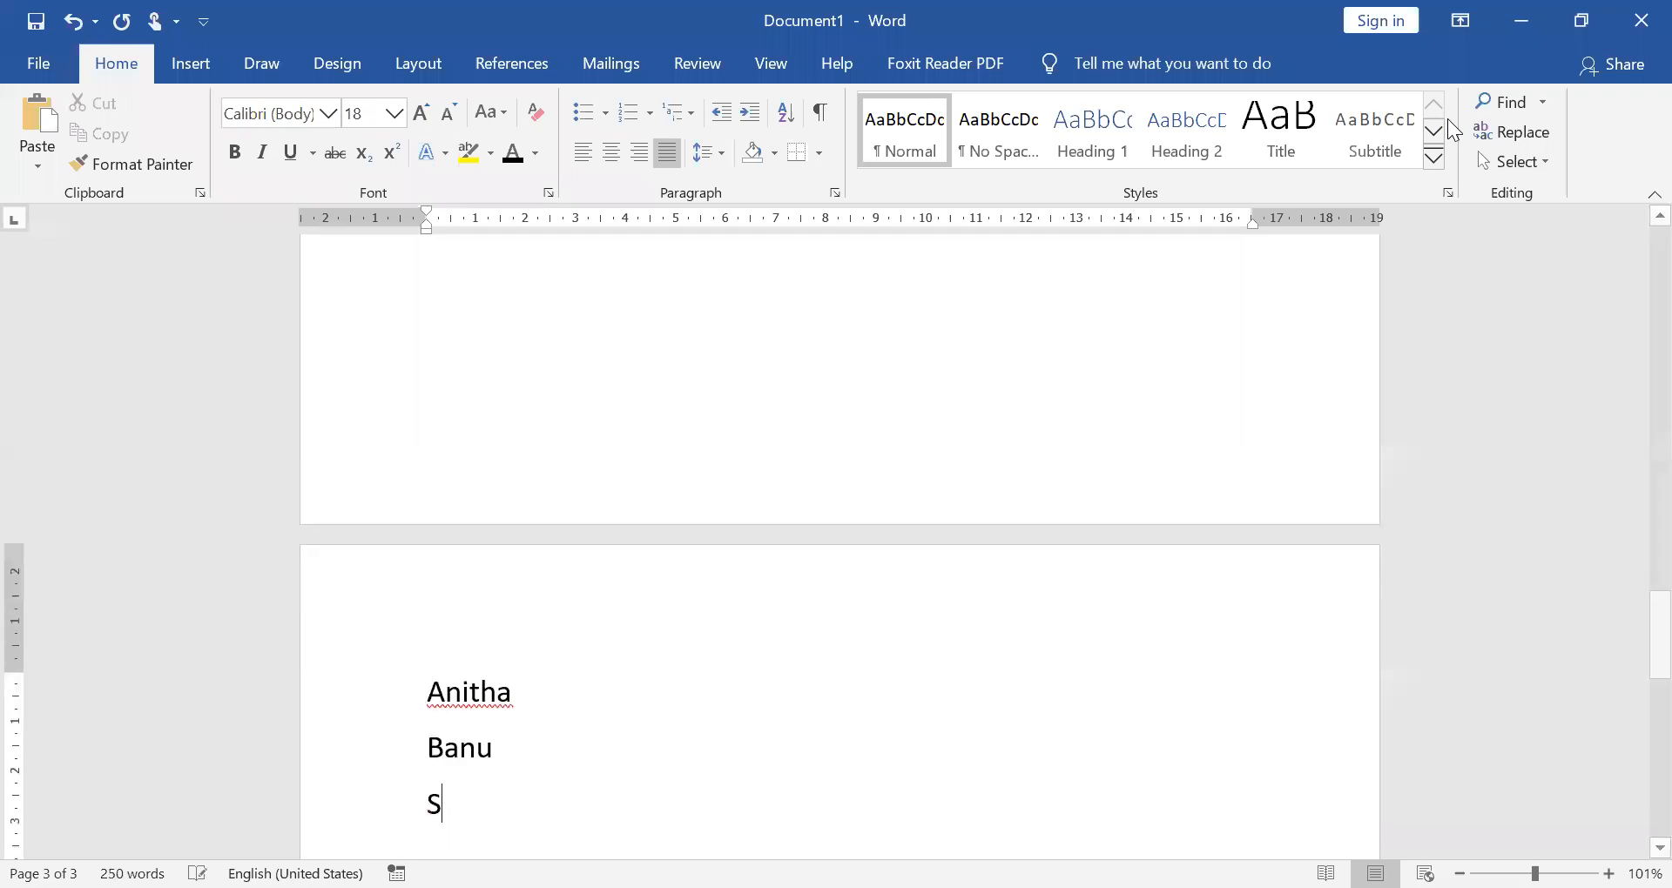
pyautogui.write('elvi')
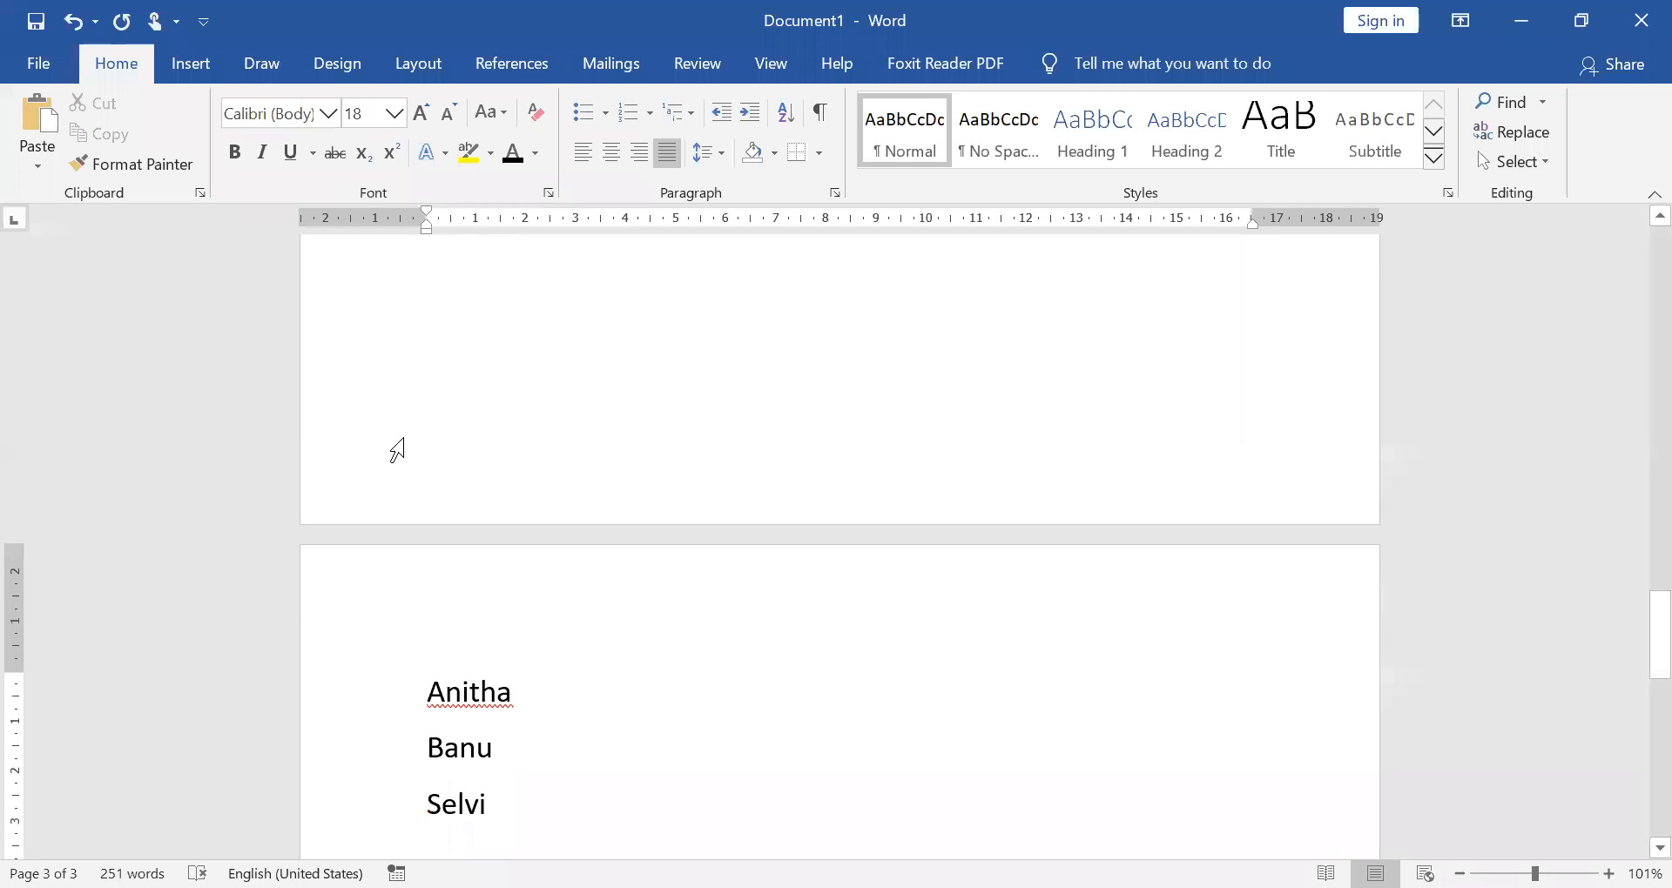
# Format the three names as a numbered list in the 1) 2) 3) style
pyautogui.click(629, 703)
pyautogui.click(425, 690)
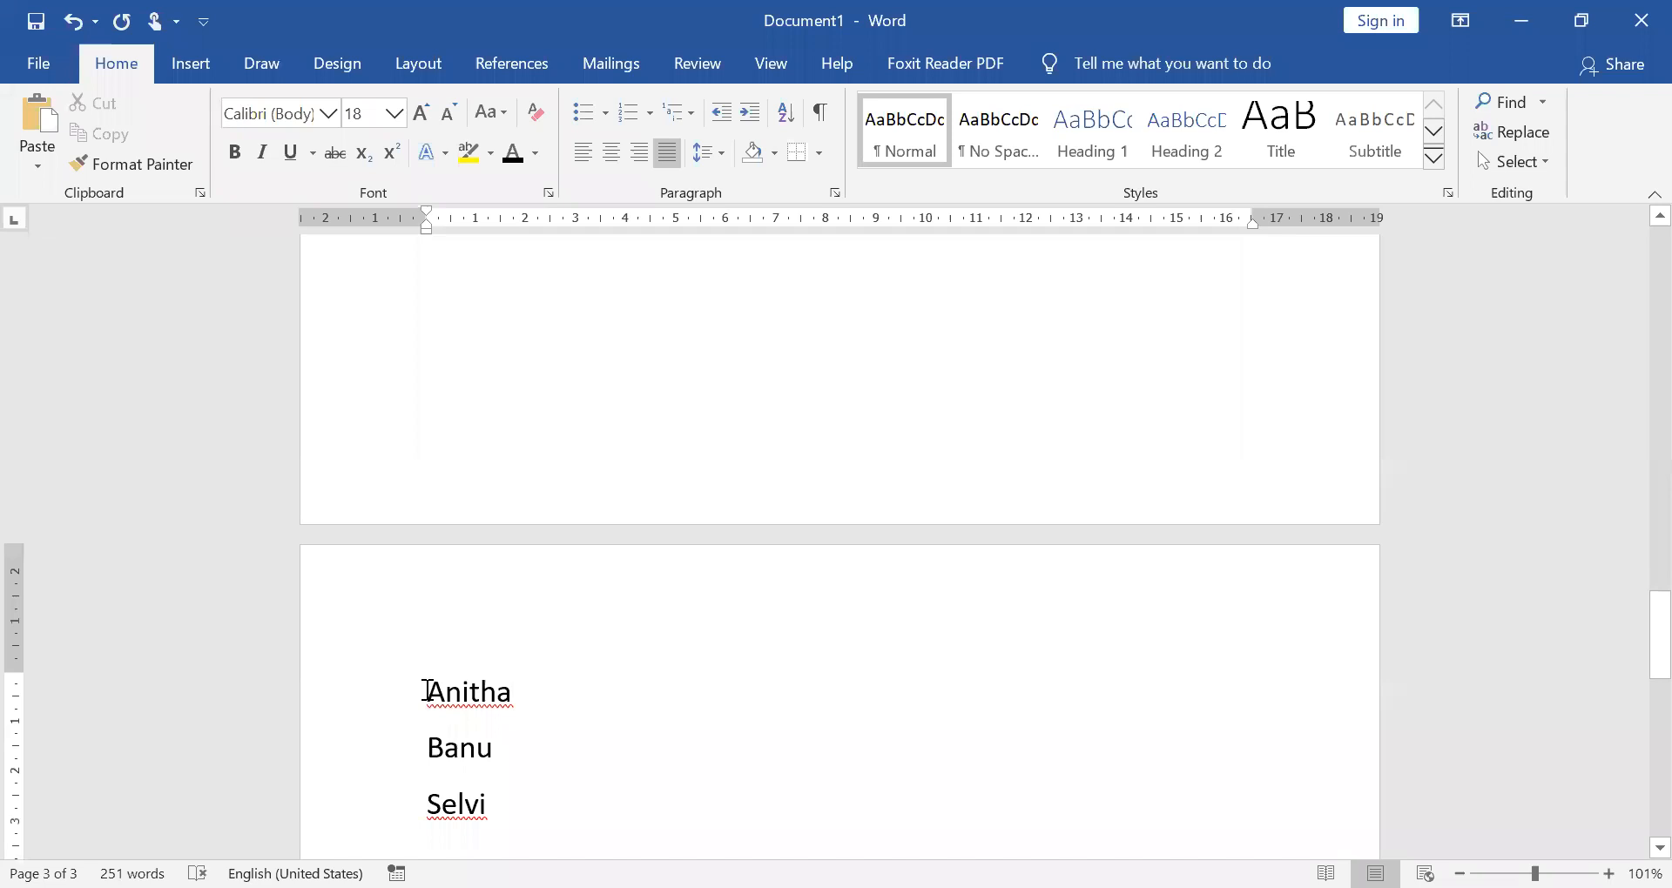
pyautogui.keyDown('shift'); pyautogui.click(515, 816); pyautogui.keyUp('shift')
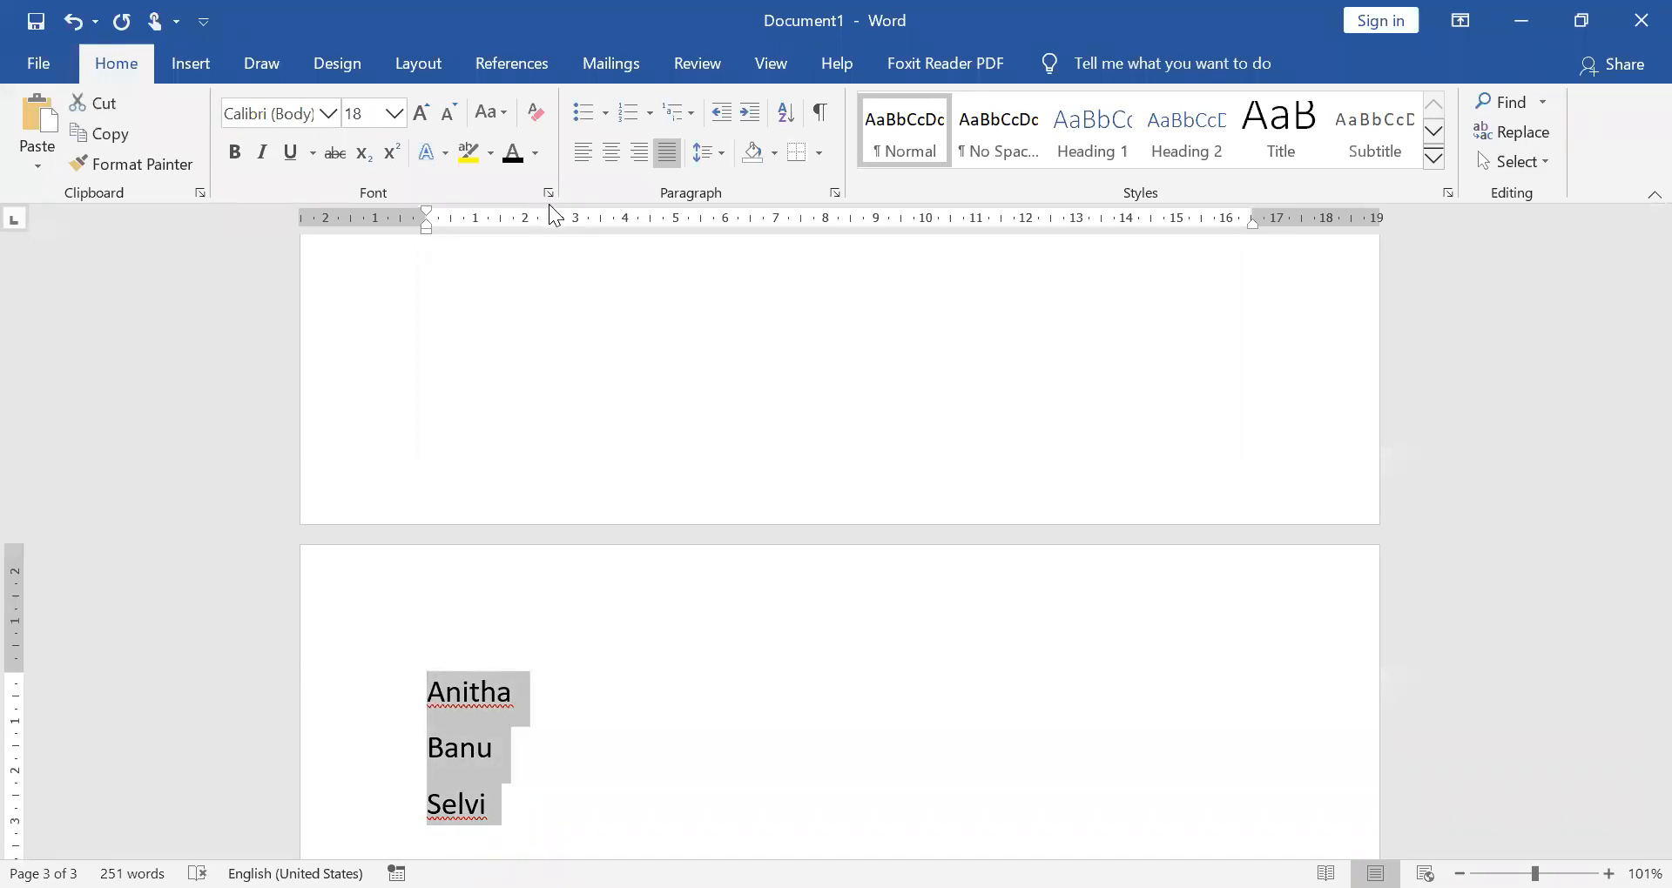
pyautogui.click(648, 115)
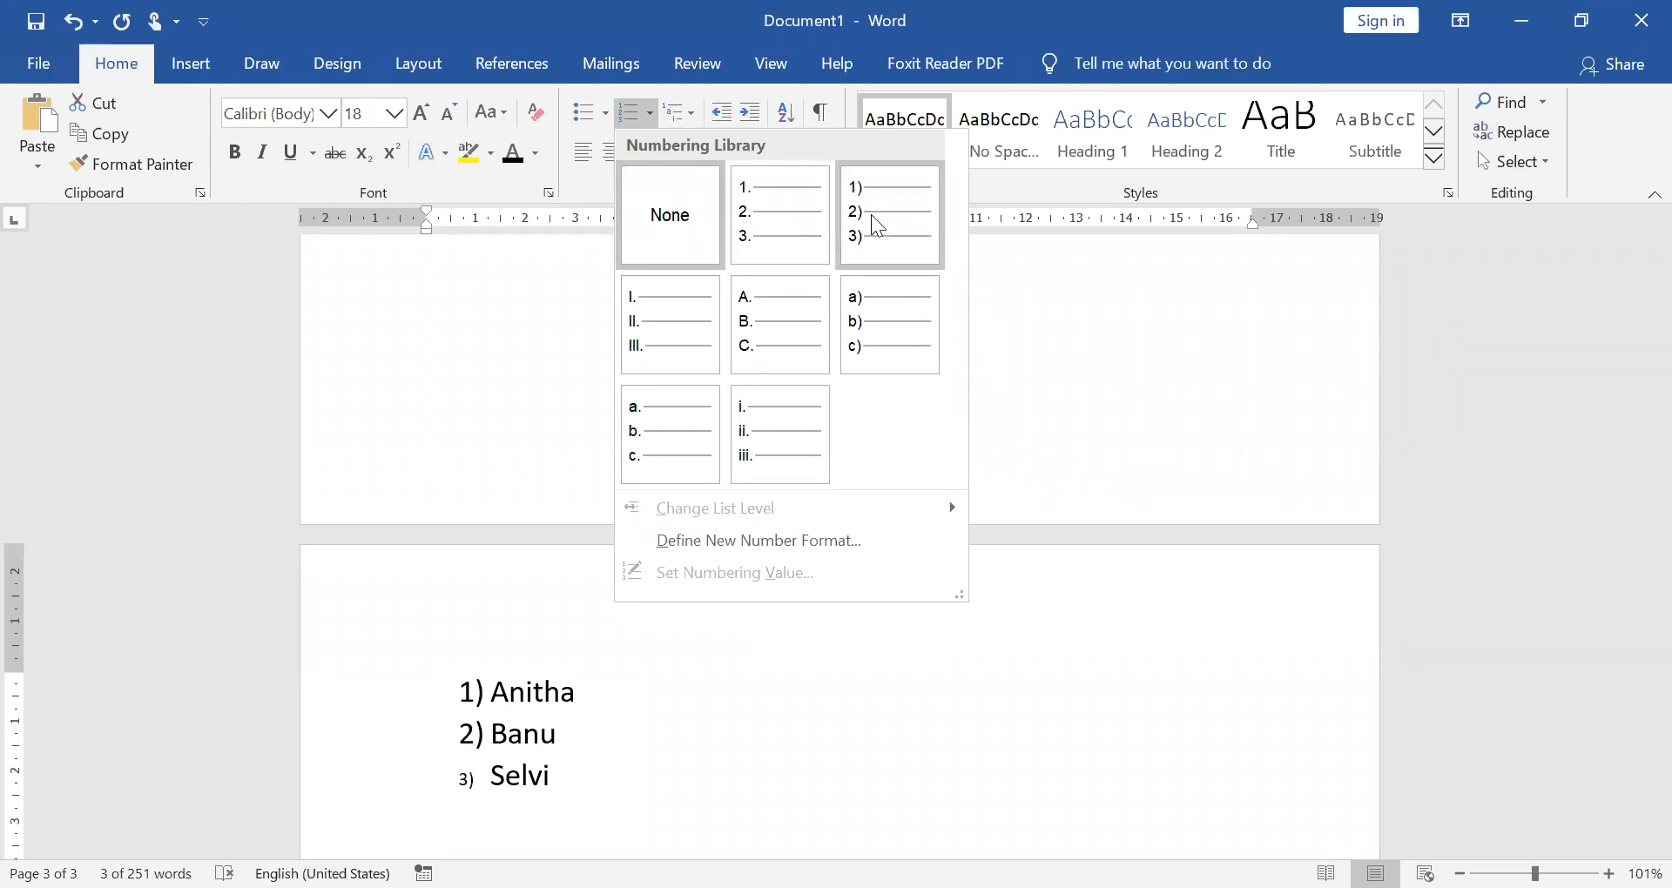
# Insert an extra numbered item after the second name, enter S in it, and remove the item again
pyautogui.click(557, 736)
pyautogui.press('Return')
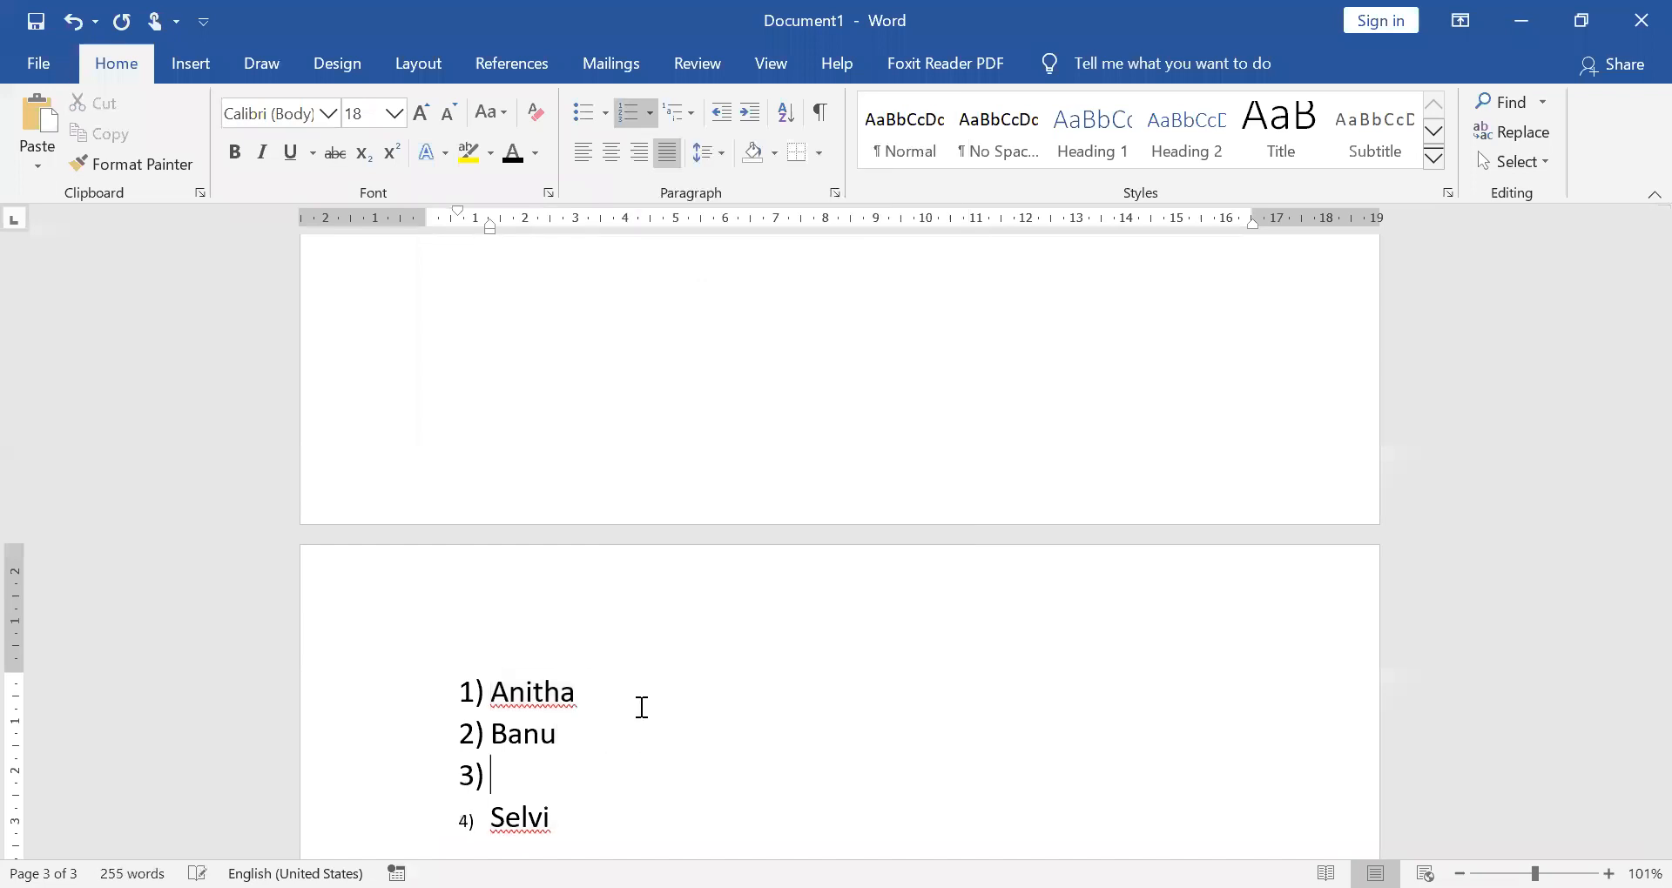
pyautogui.write('S')
pyautogui.press('Delete')
pyautogui.press('BackSpace')
pyautogui.hotkey('ctrl', 'z')
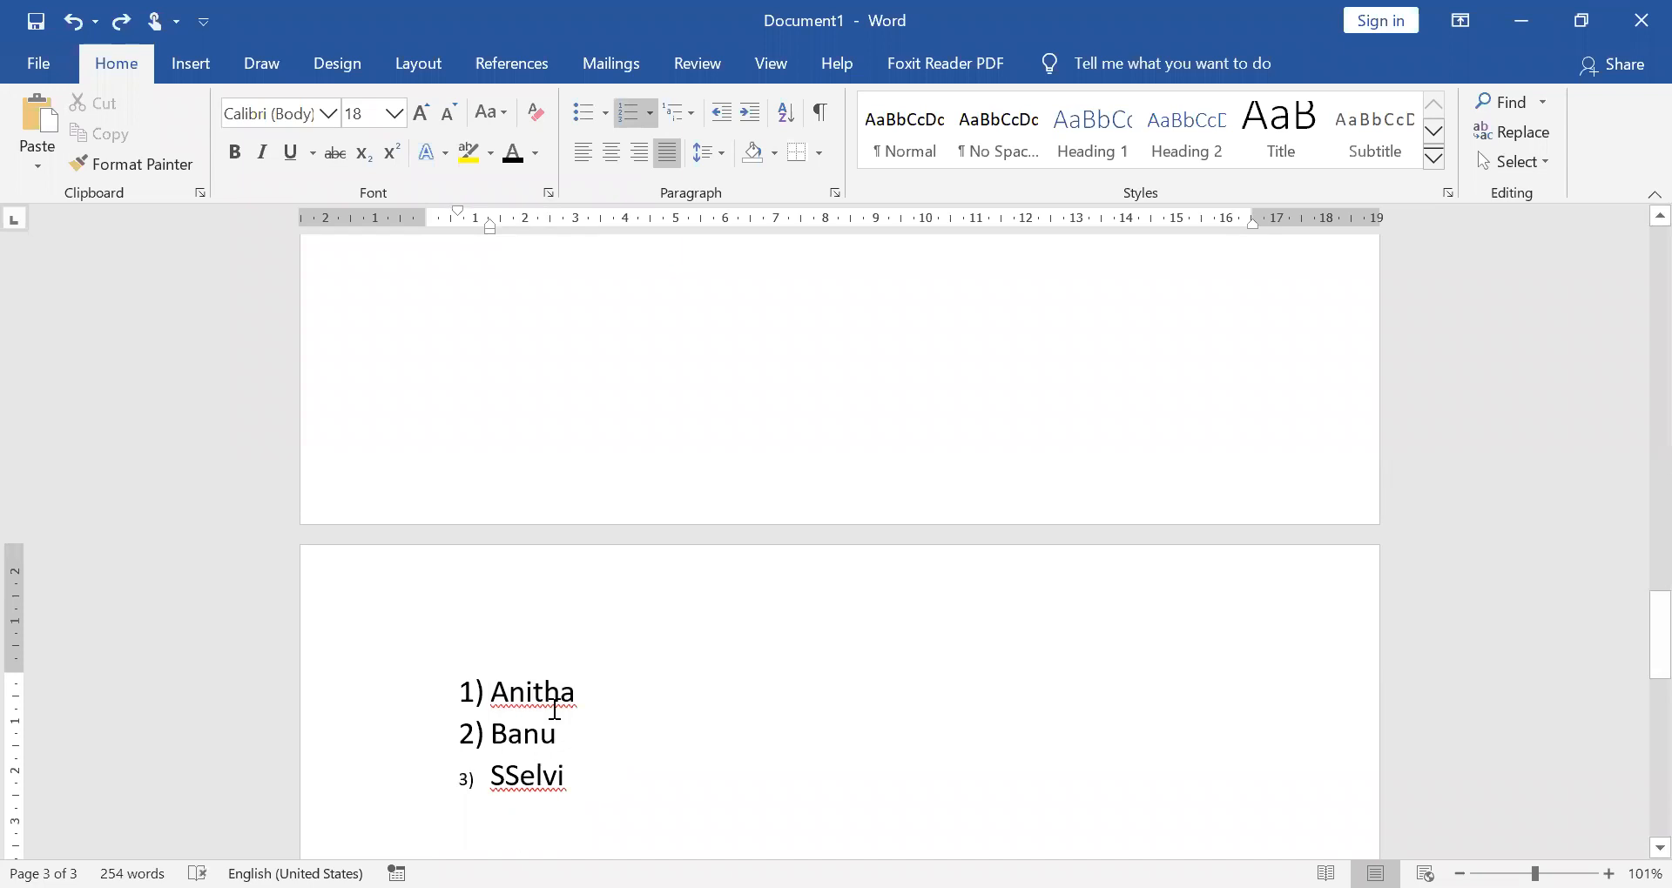
pyautogui.hotkey('ctrl', 'z')
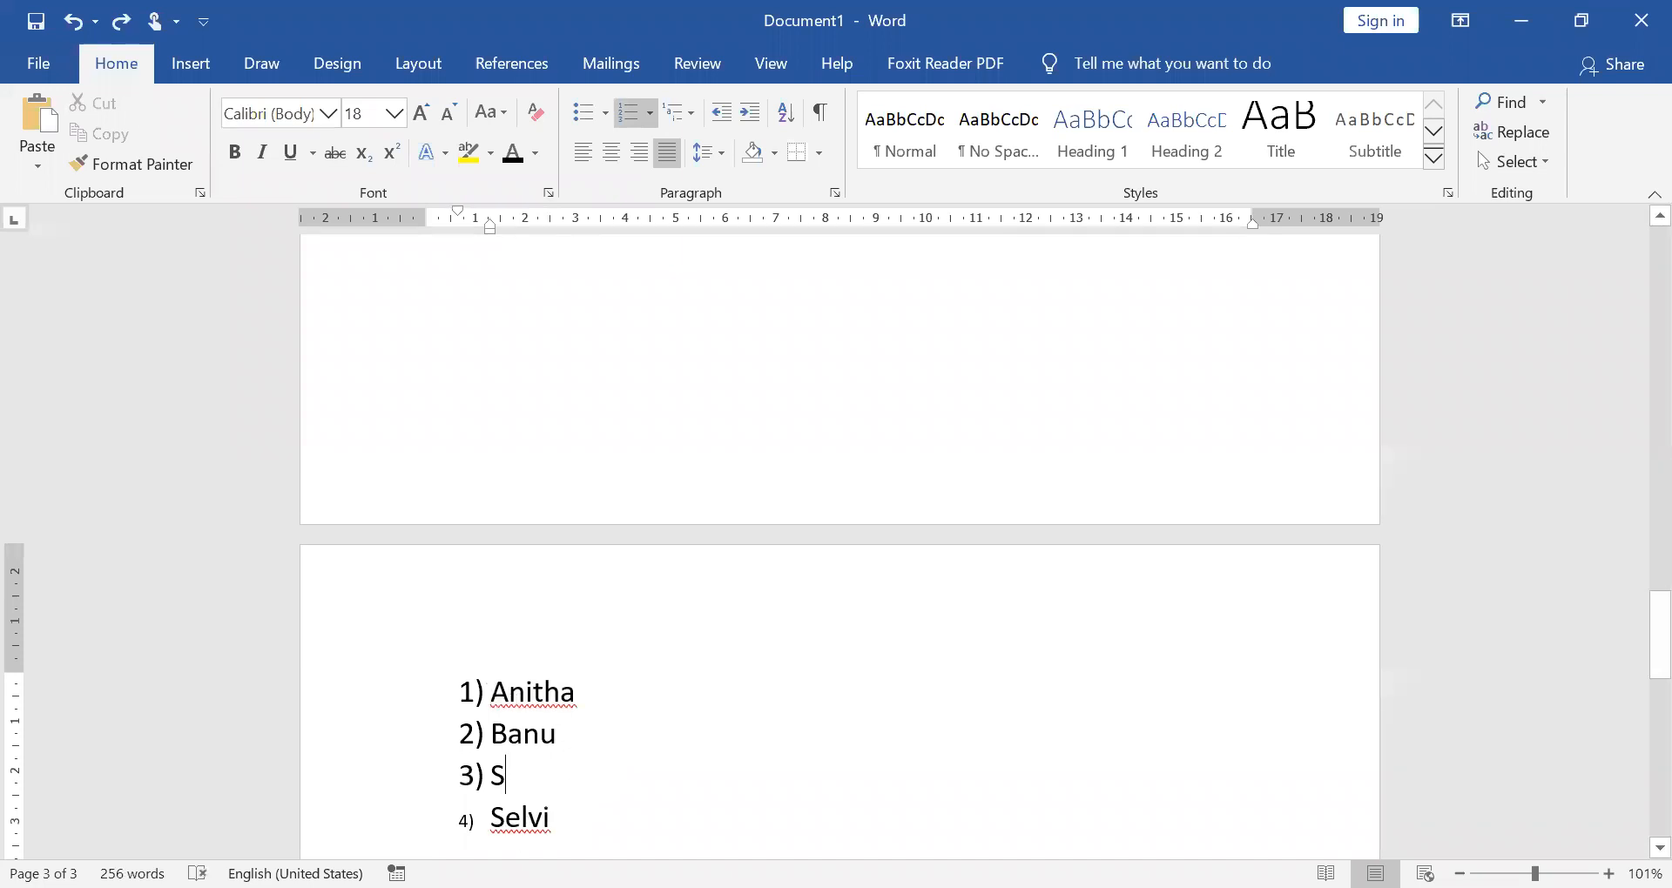
pyautogui.press('BackSpace')
pyautogui.press('Delete')
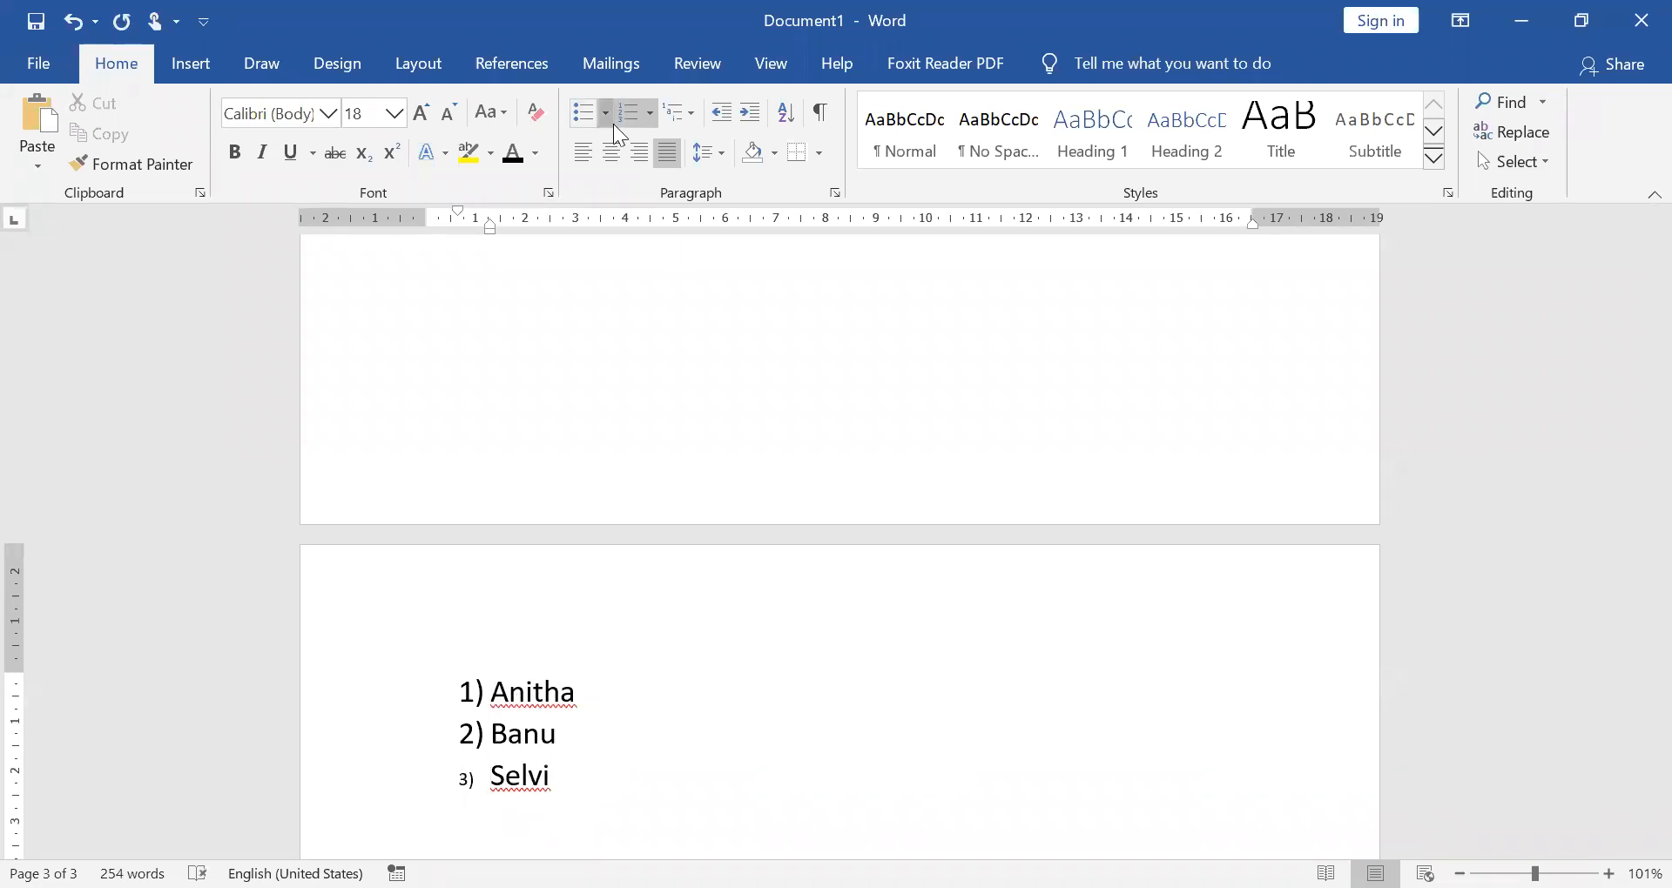
# View the available bullet styles and increase the whole numbered list's left indent to 2.54 cm
pyautogui.click(605, 113)
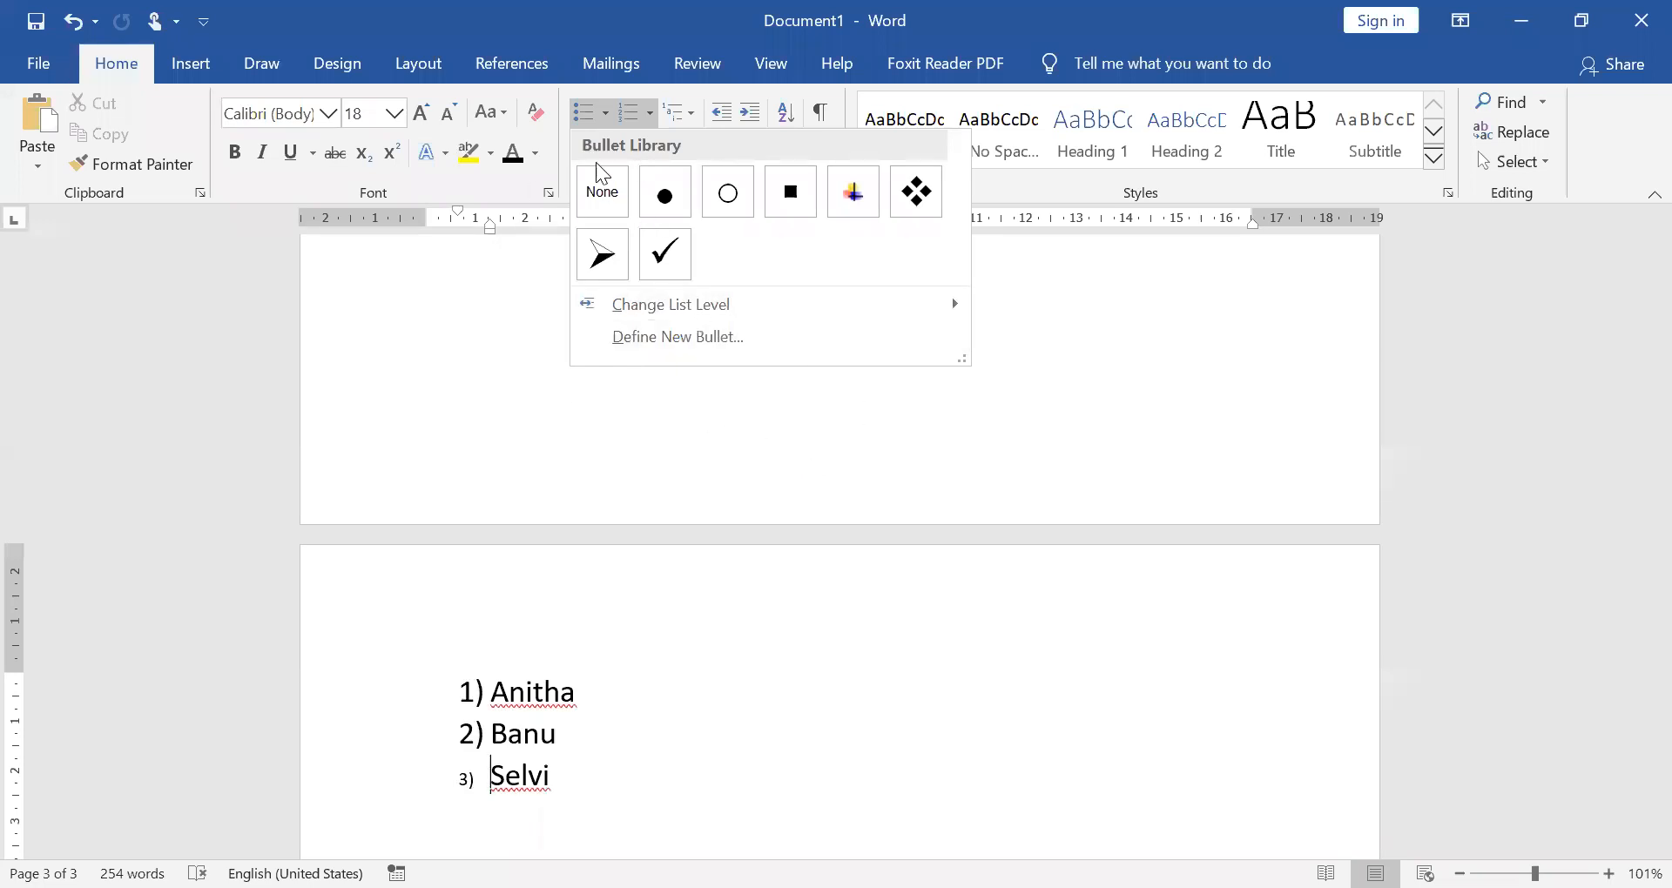
pyautogui.click(699, 187)
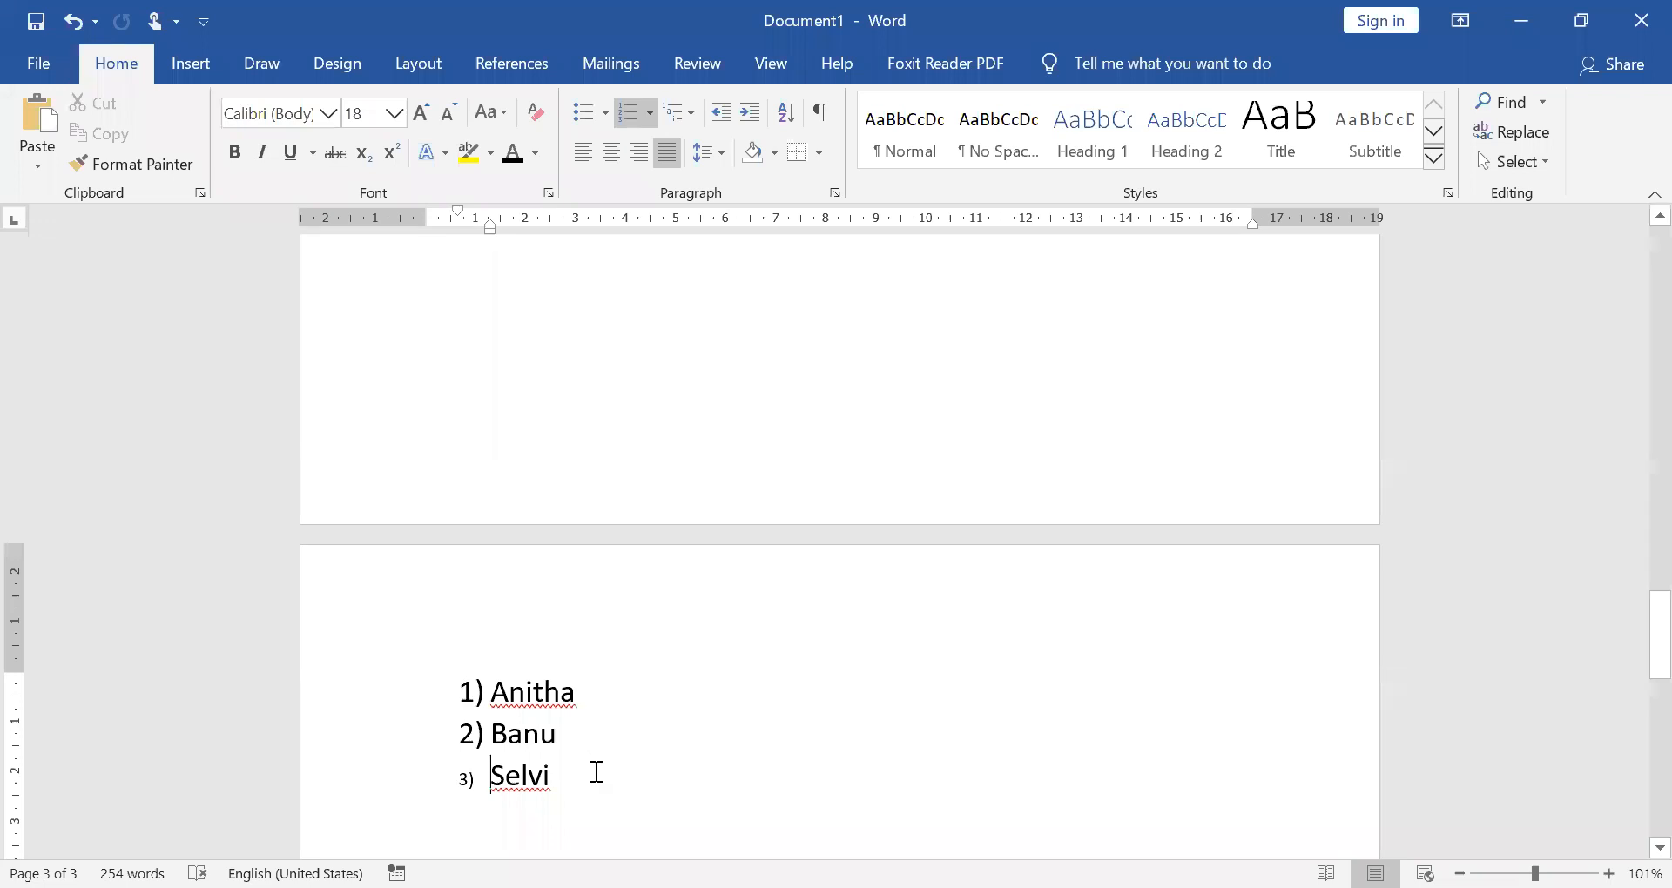
pyautogui.hotkey('ctrl', 'shift', 'End')
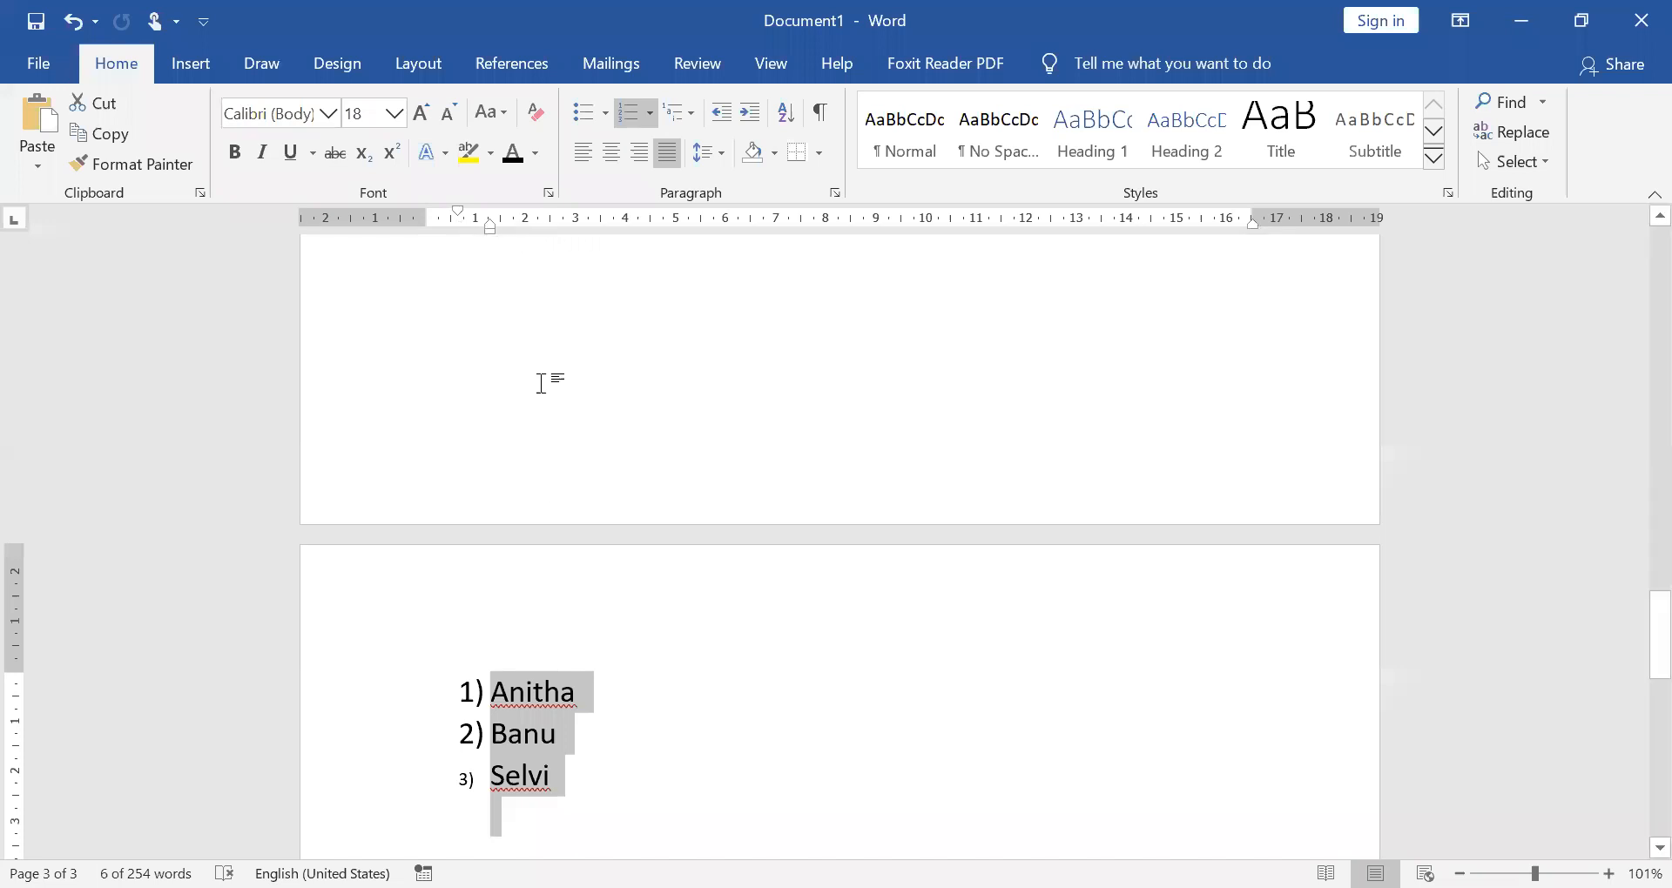
pyautogui.click(747, 121)
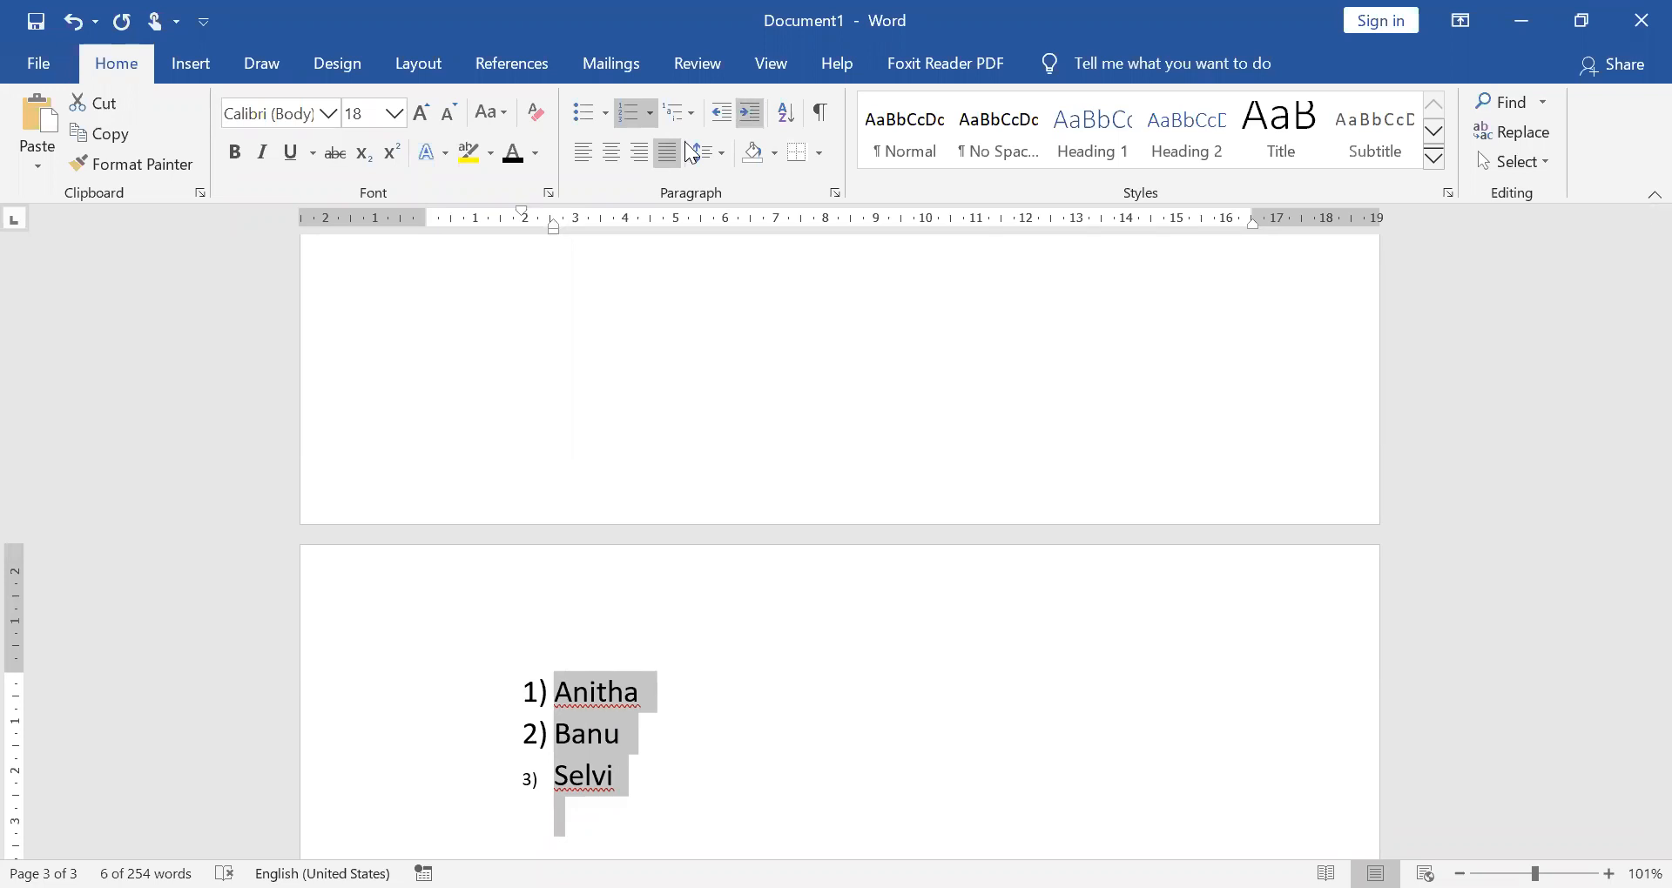
pyautogui.hotkey('ctrl', 'm')
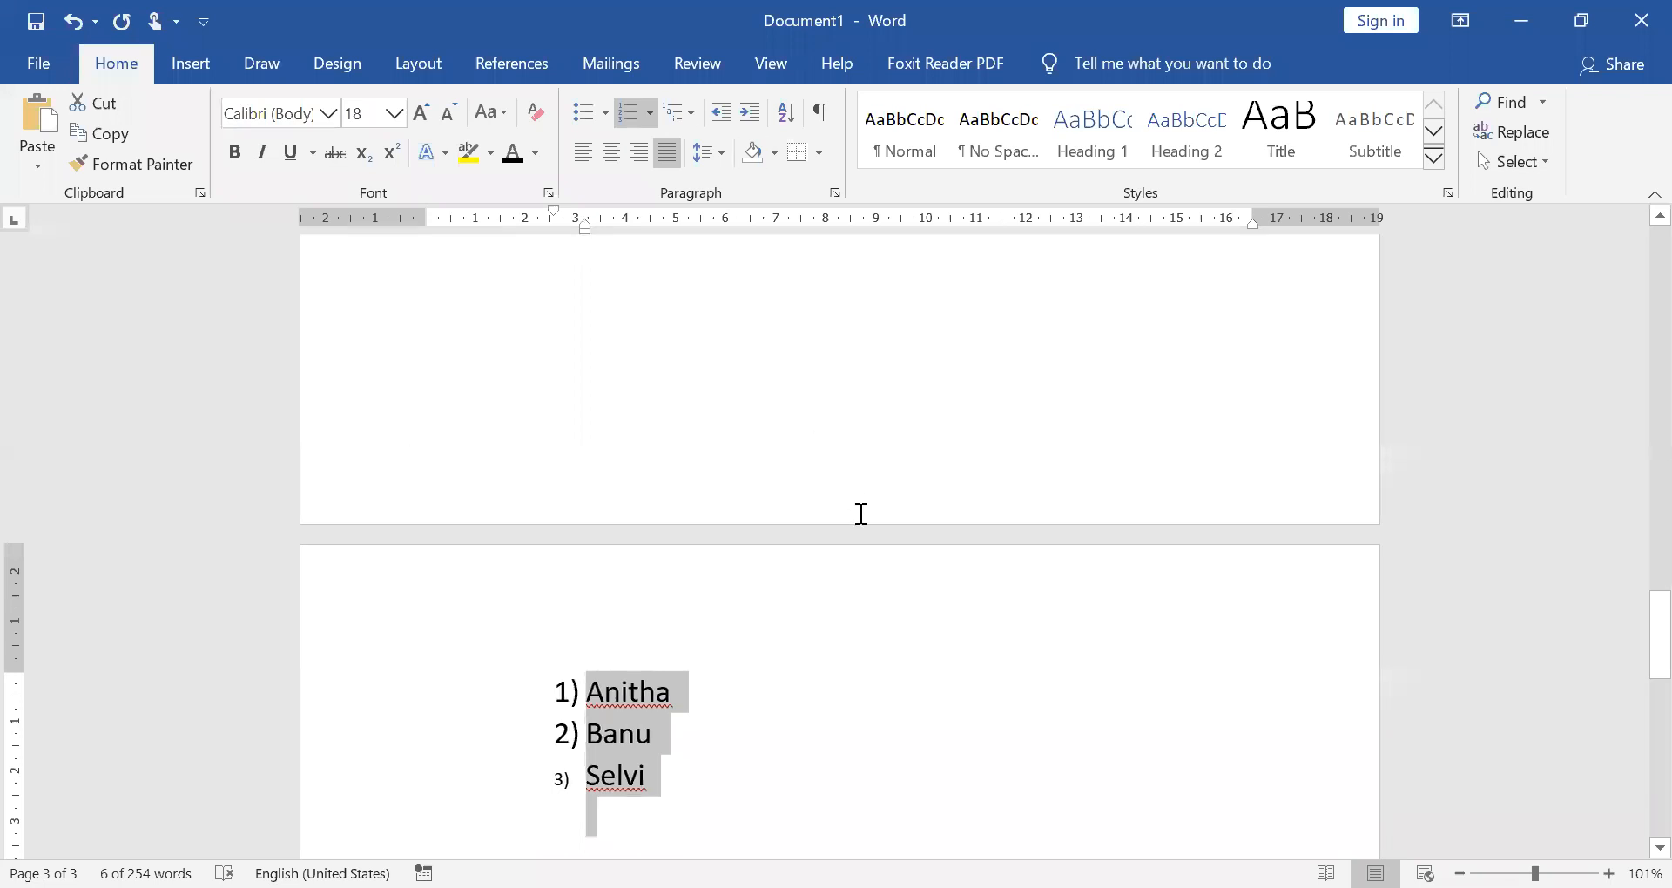
# Set the document's paper size to A4
pyautogui.scroll(1, 598, 457)
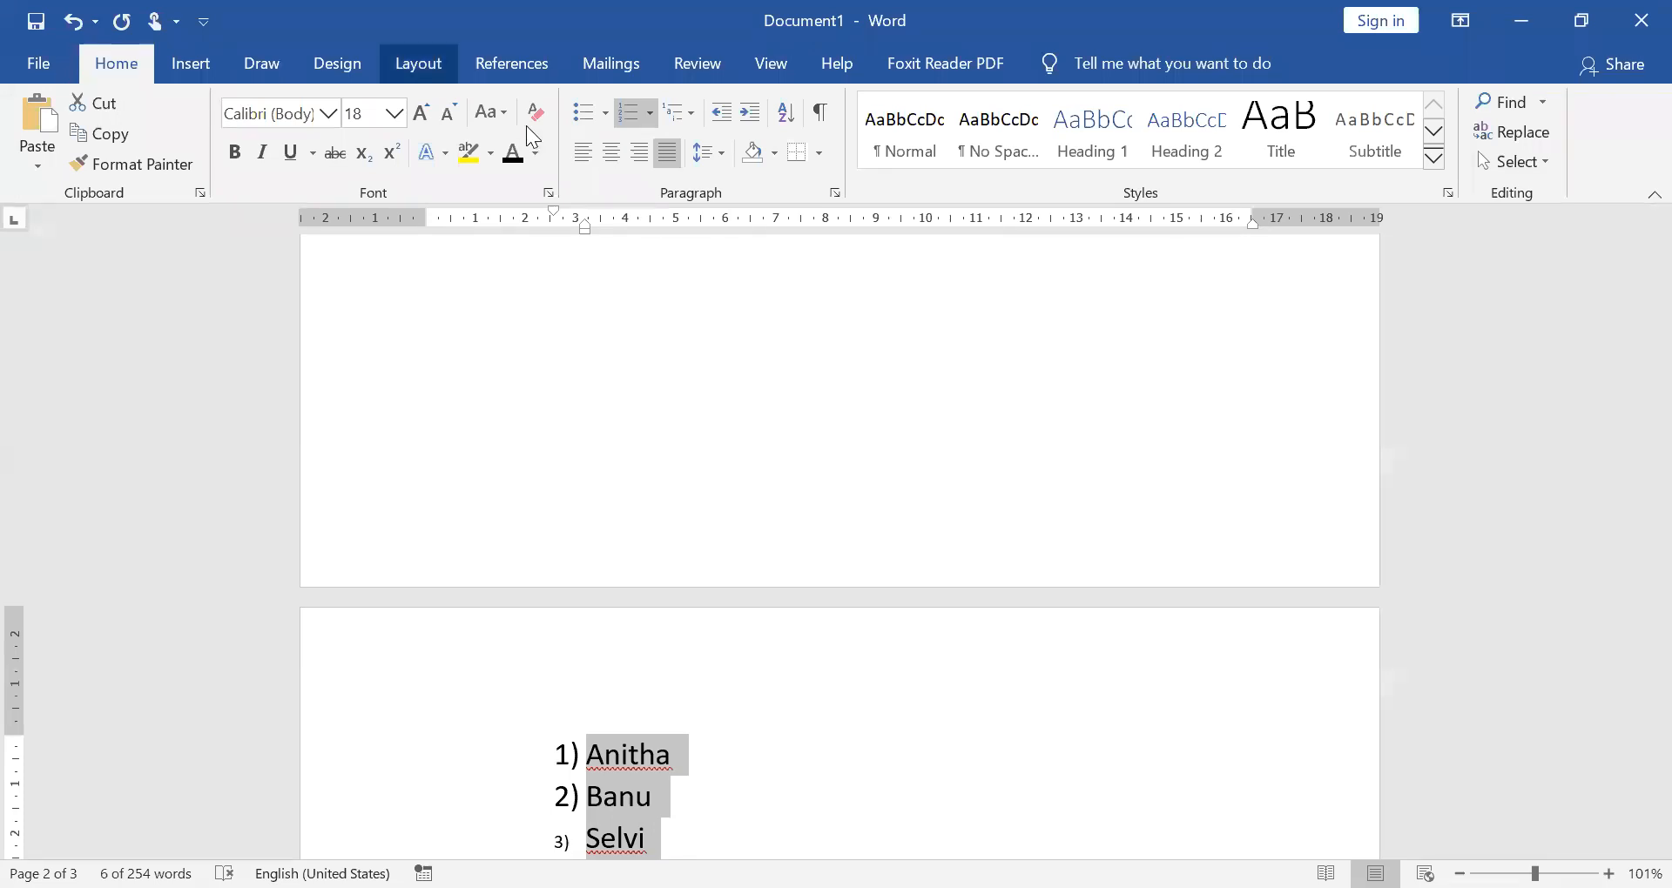
pyautogui.click(418, 64)
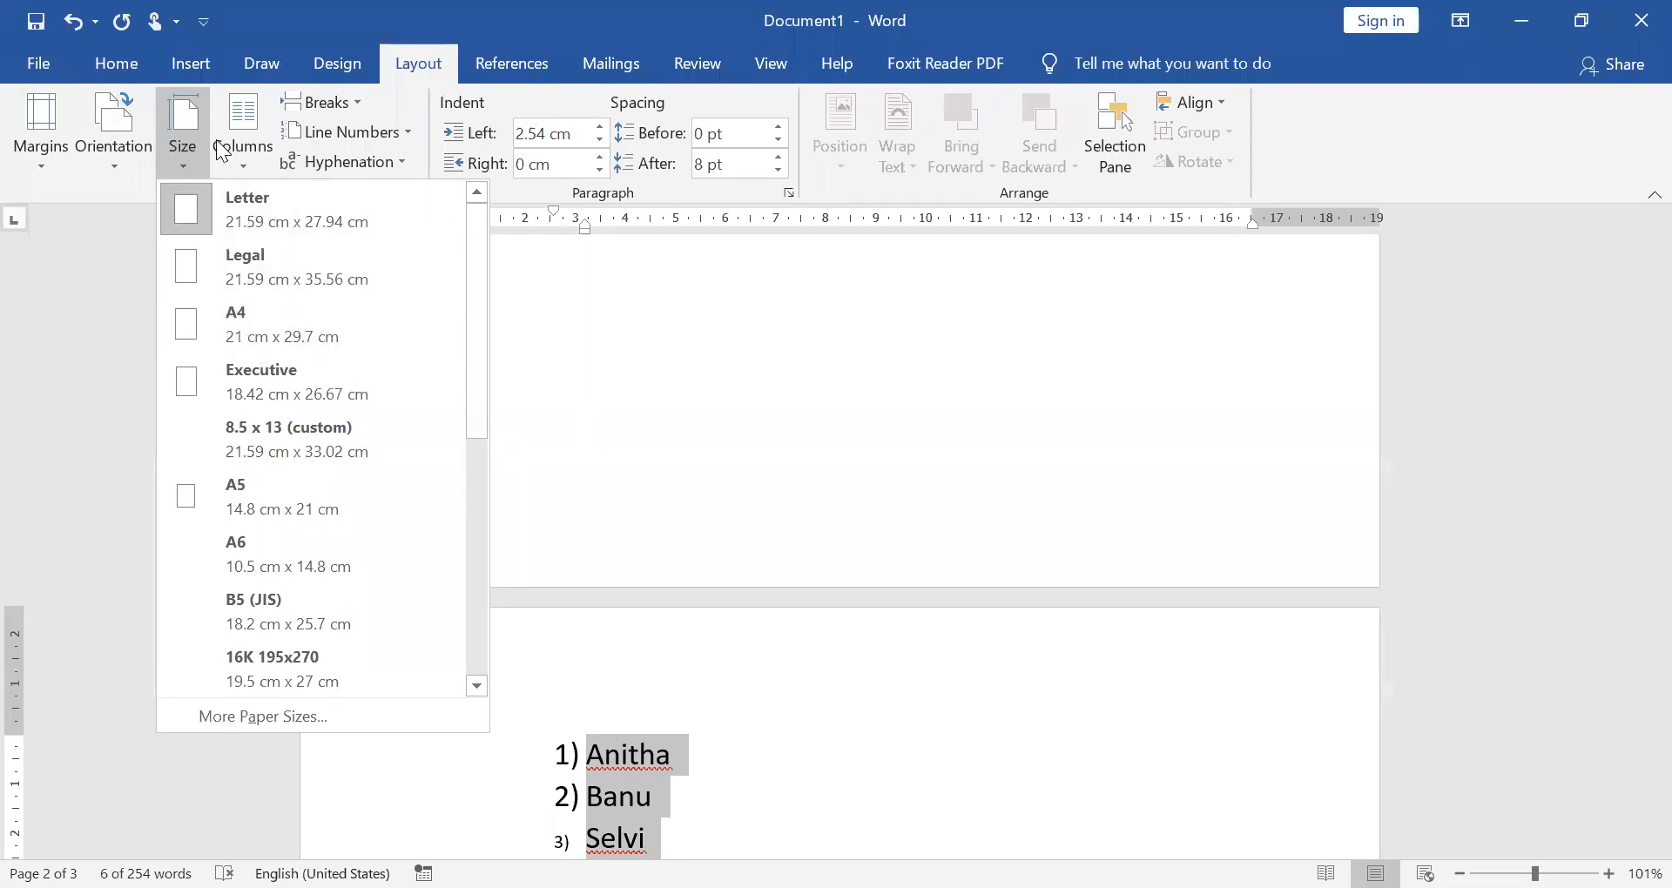
pyautogui.click(233, 331)
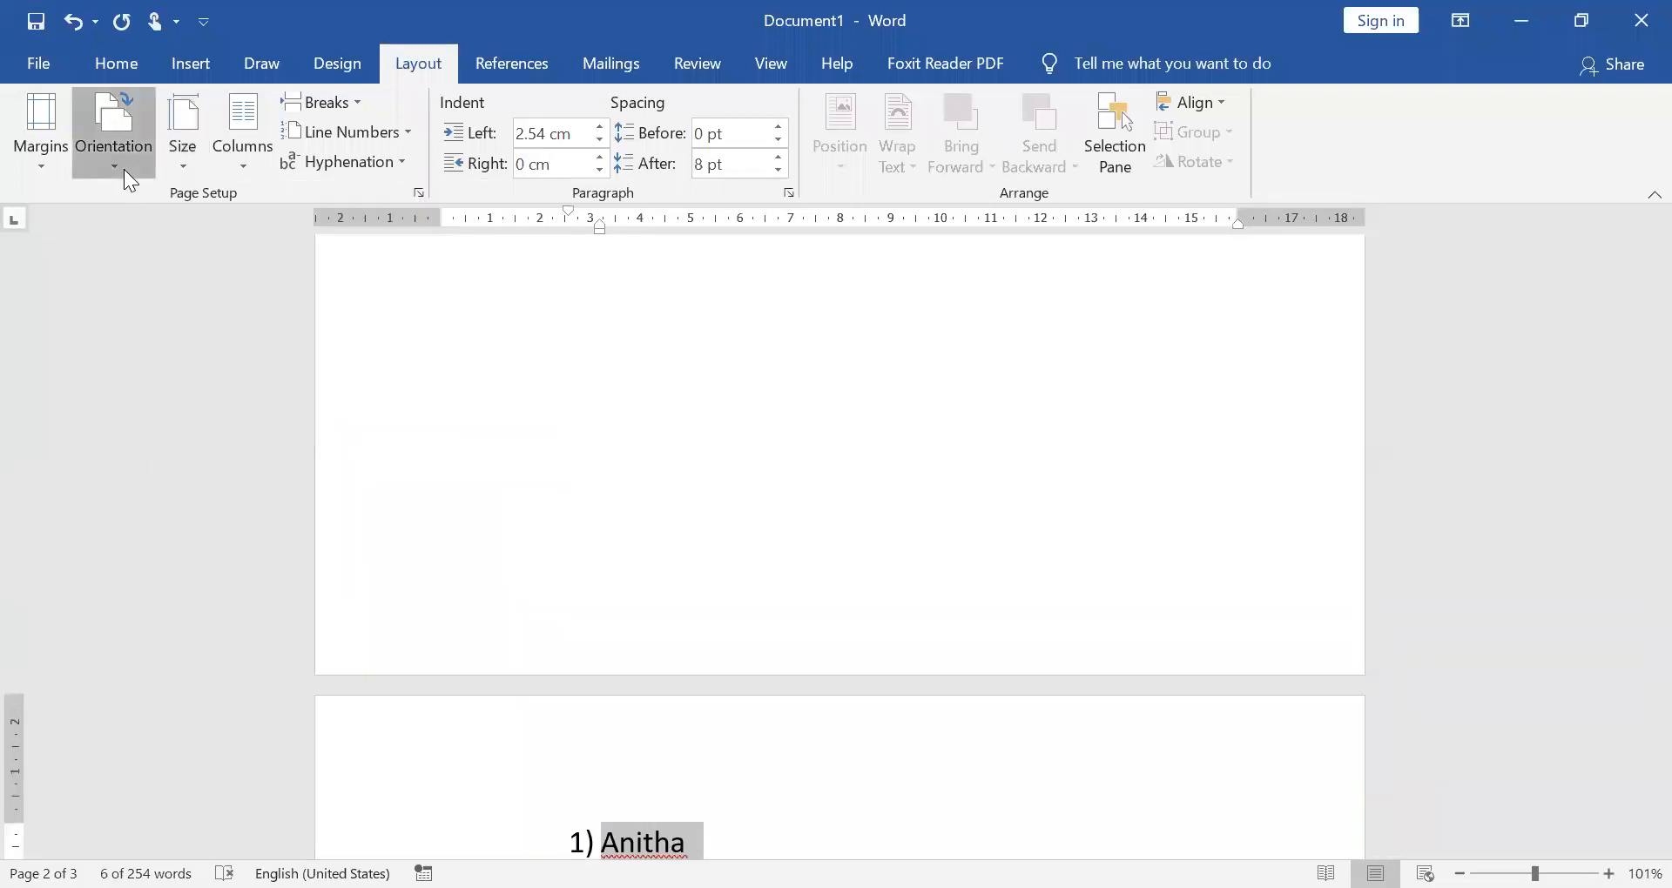
# Switch the page orientation to Landscape, return it to Portrait, and view the orientation choices again
pyautogui.click(127, 180)
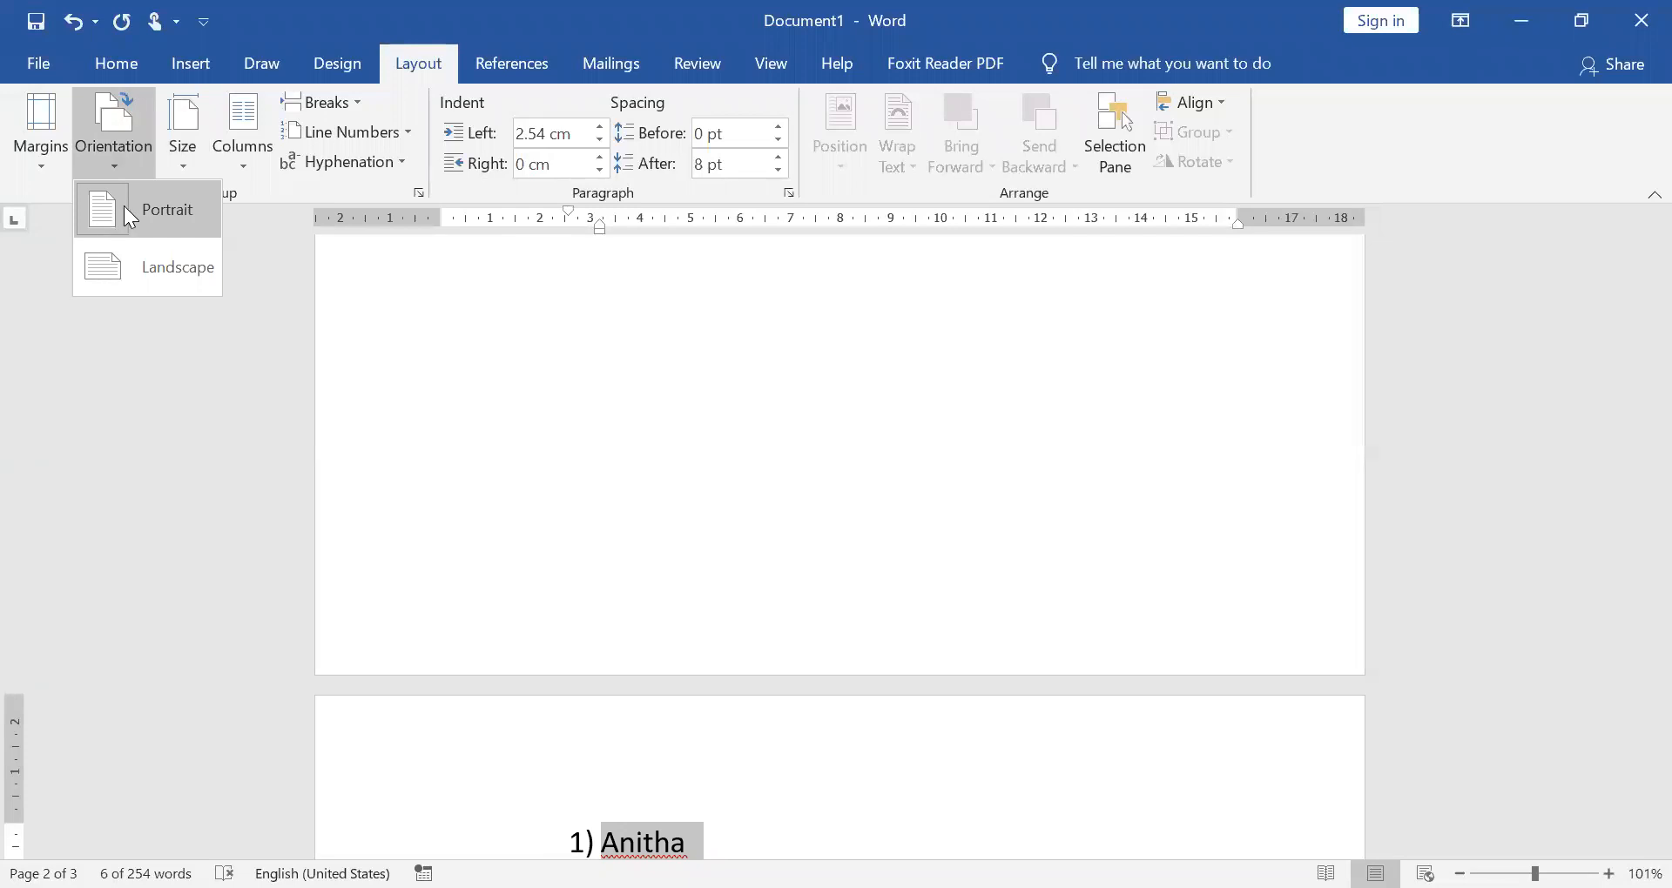
pyautogui.click(120, 287)
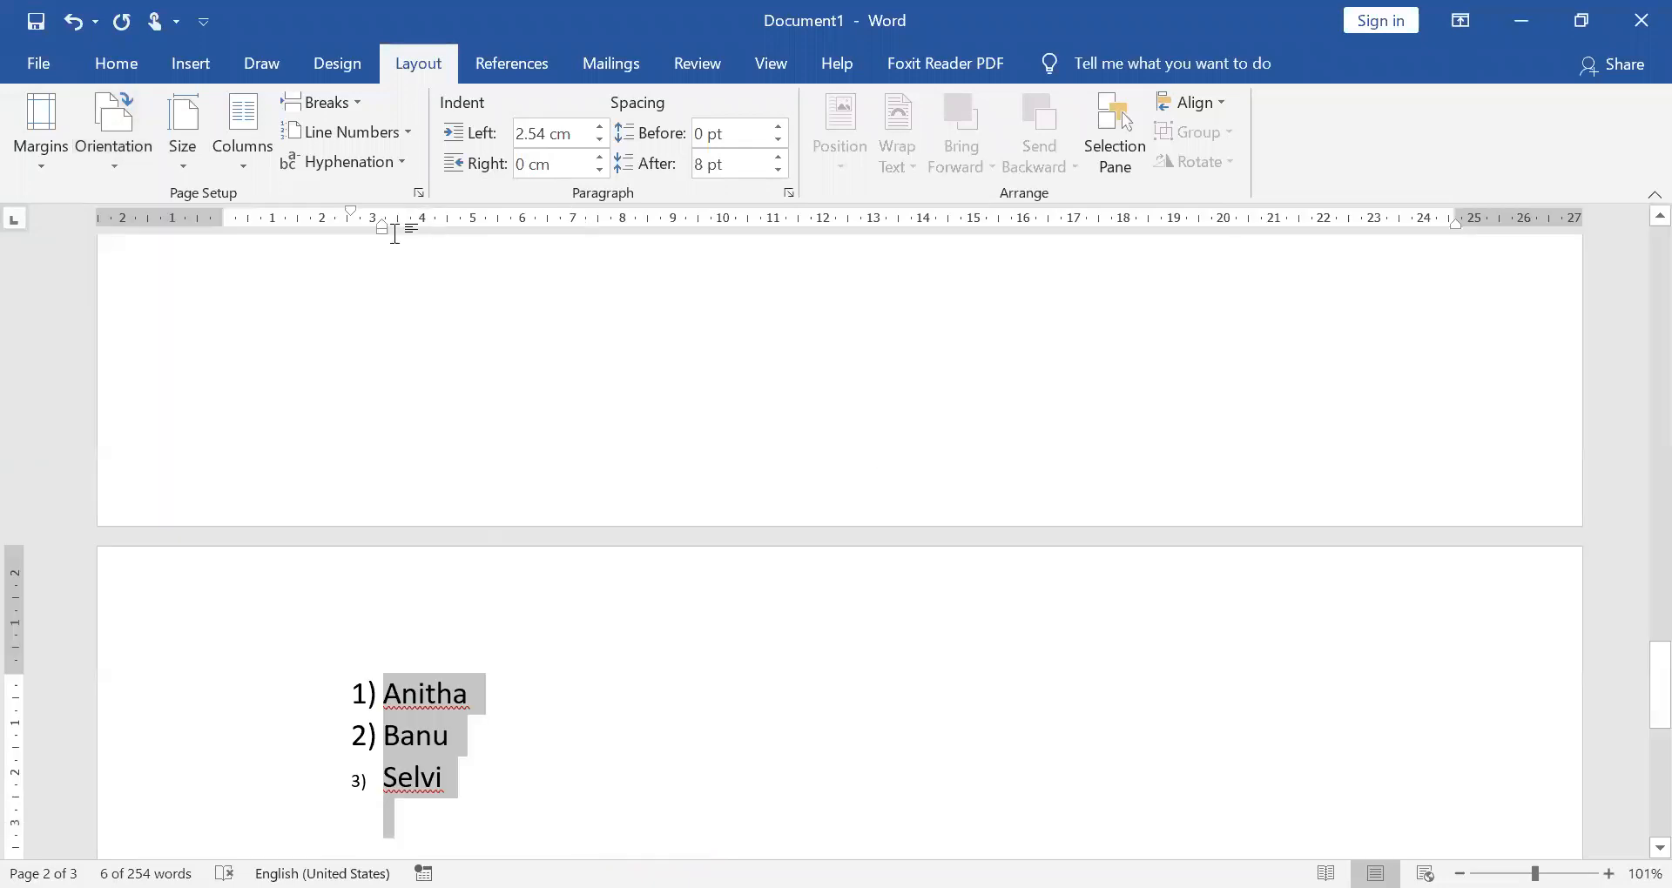
pyautogui.click(115, 167)
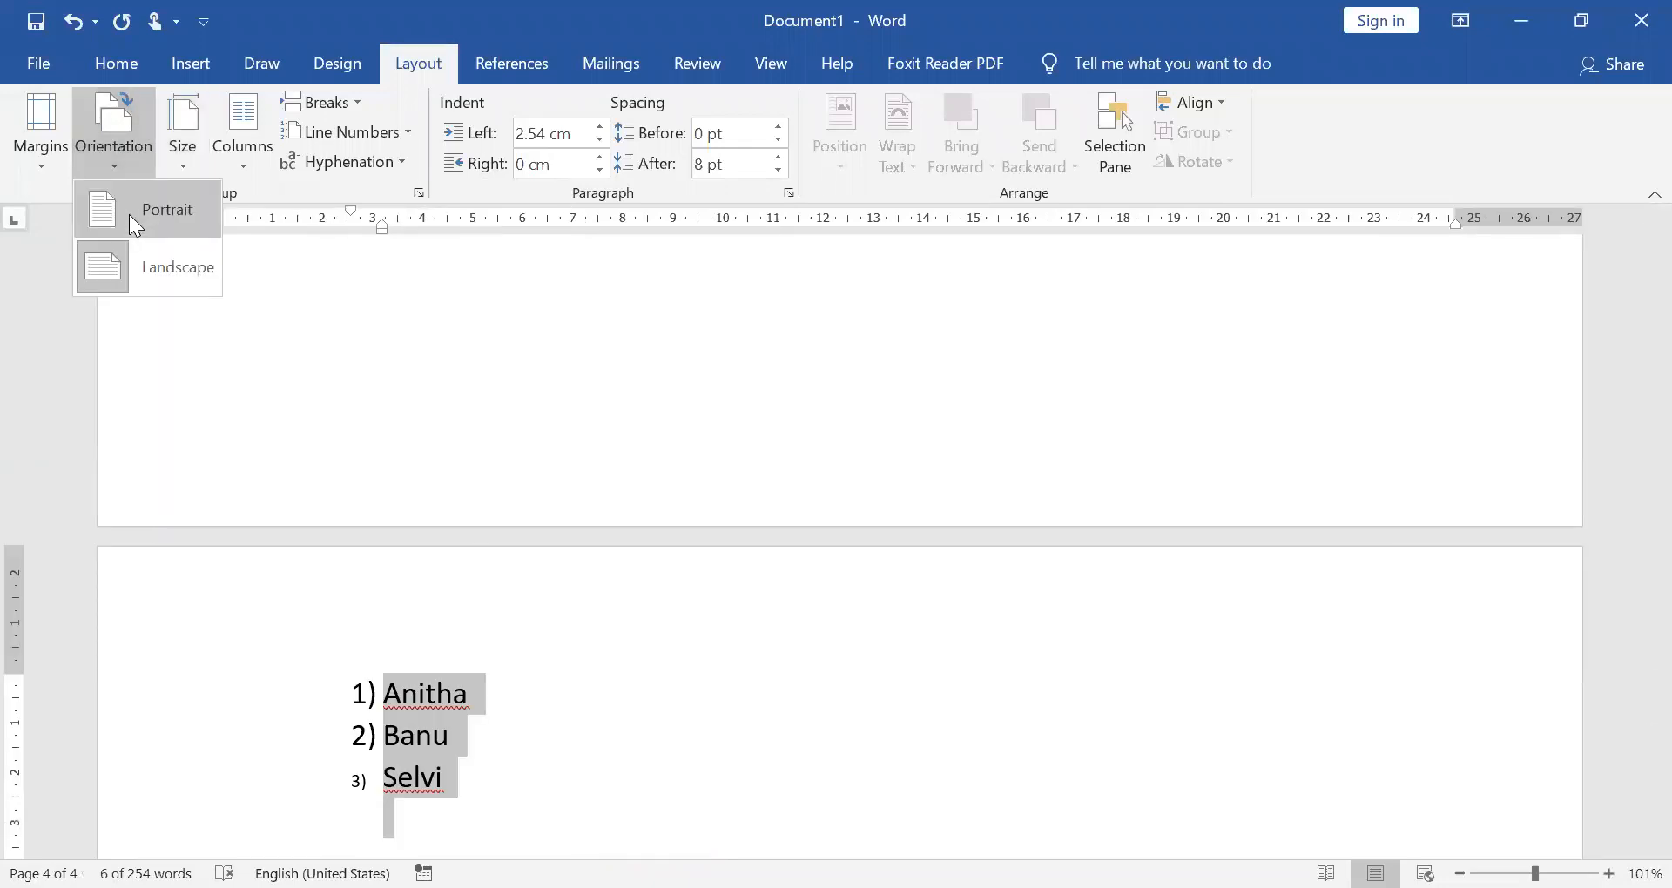
pyautogui.click(115, 187)
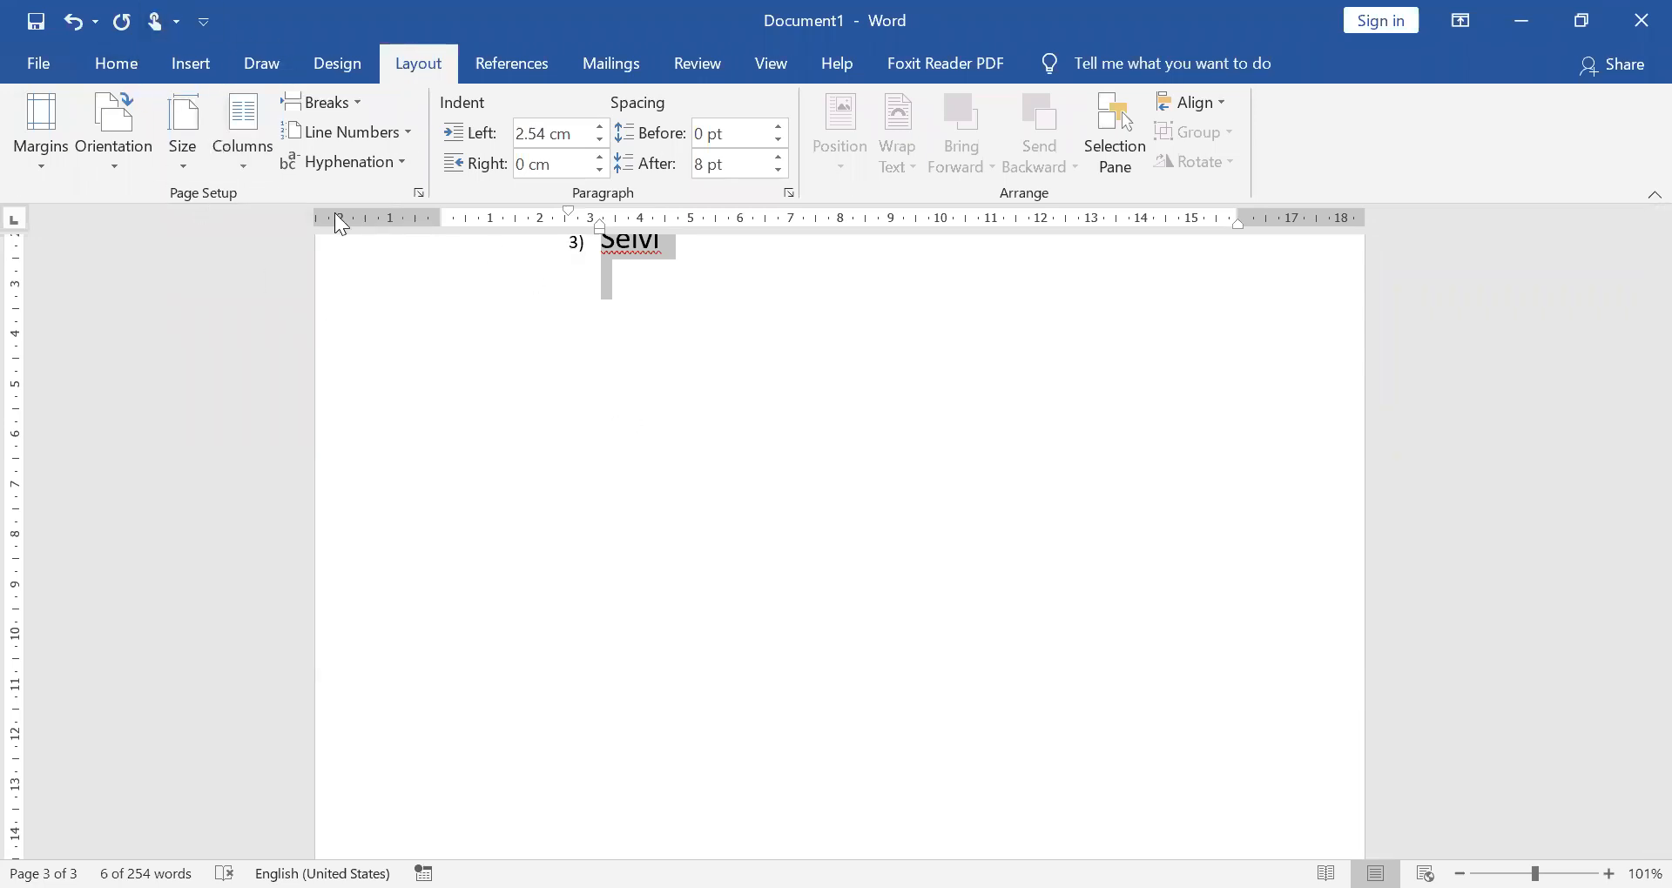
pyautogui.scroll(6, 732, 522)
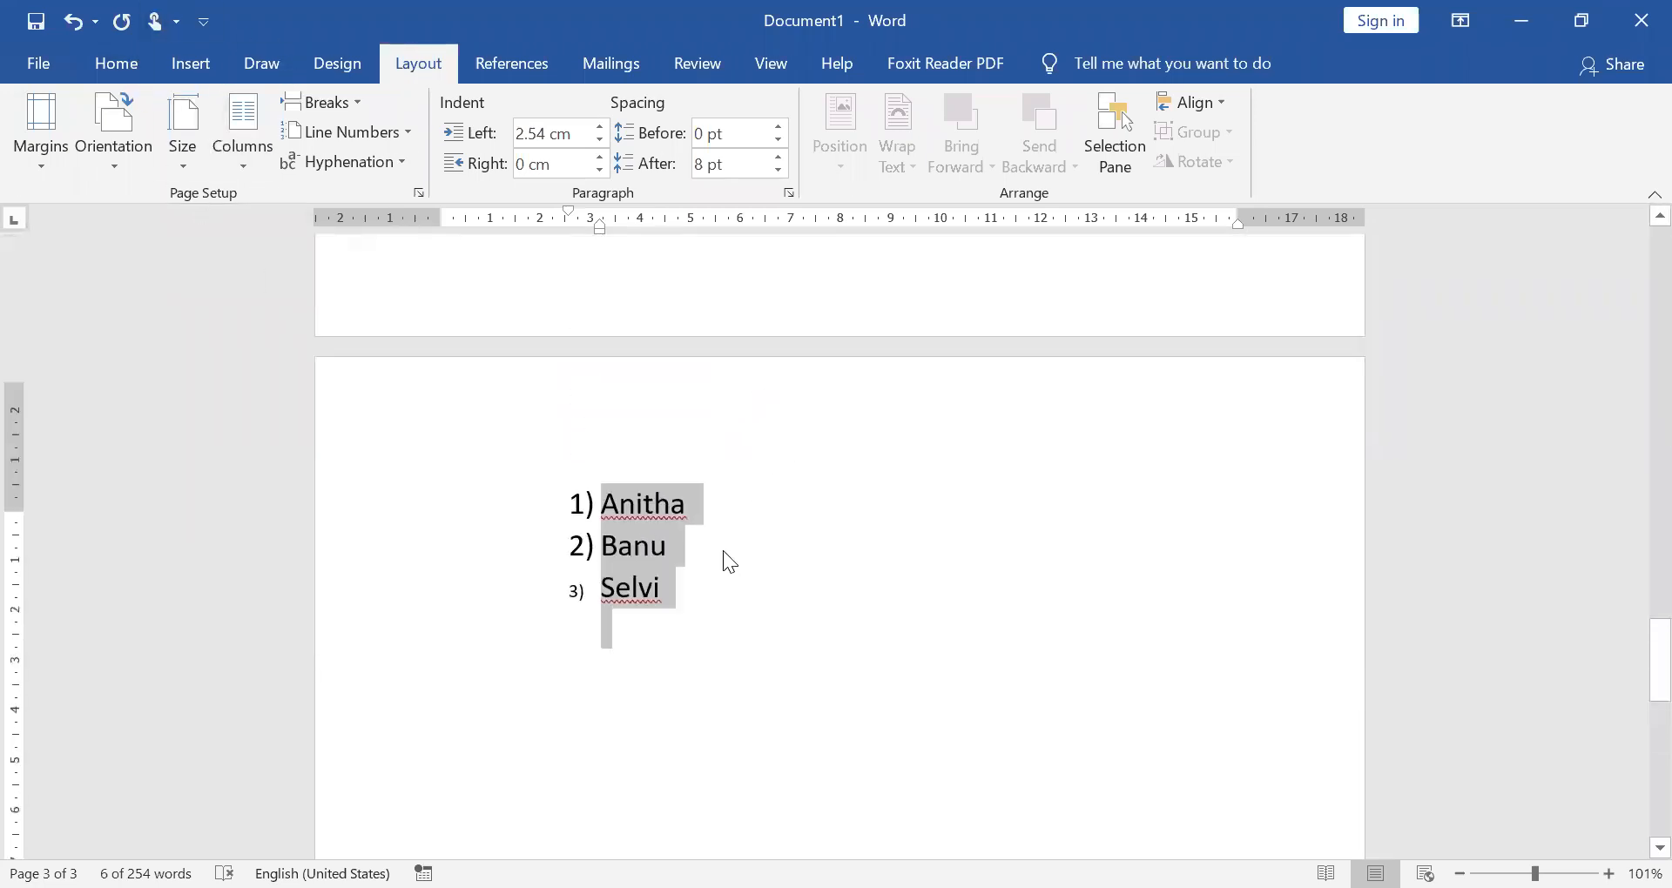
pyautogui.scroll(1, 718, 692)
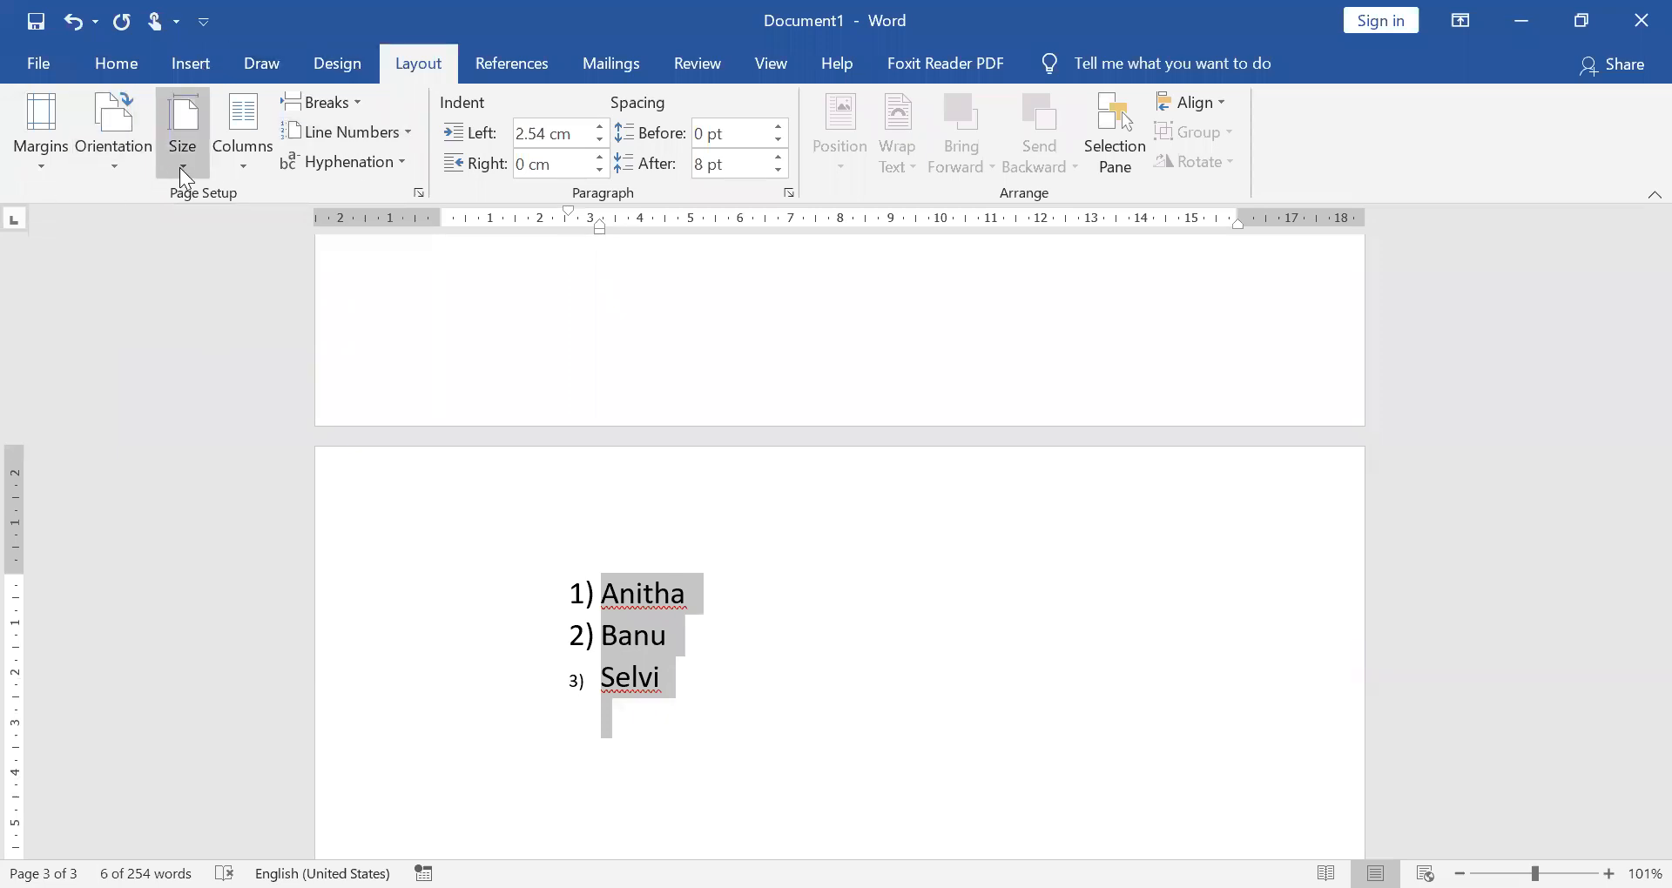
pyautogui.click(112, 167)
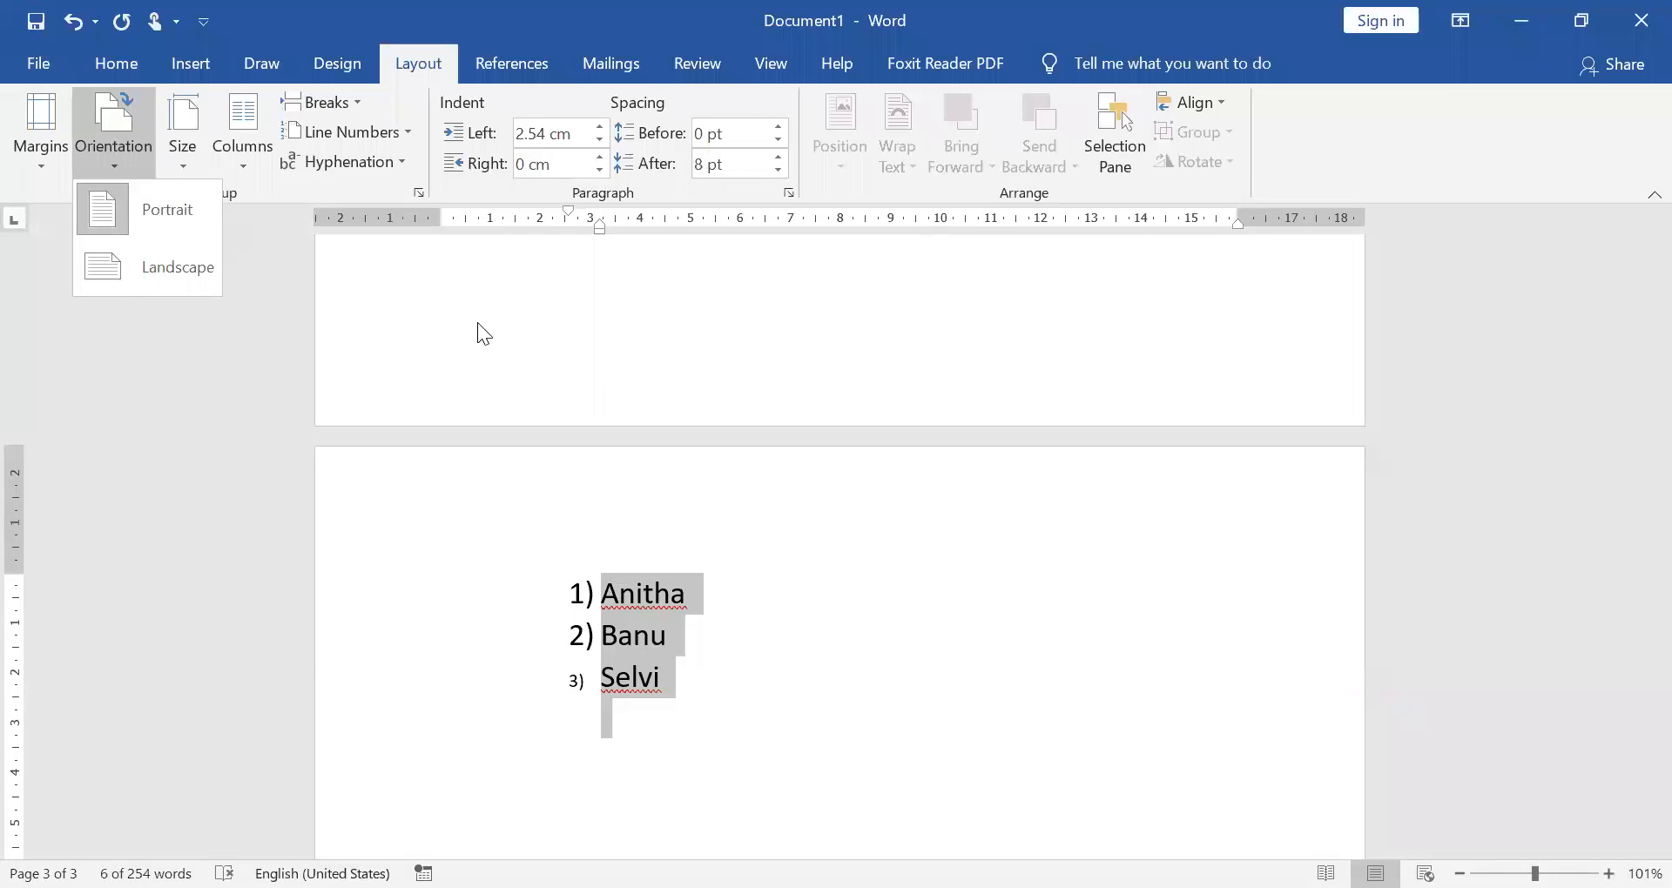
# Format the whole numbered list of names in the Berlin Sans FB font at size 20
pyautogui.click(127, 71)
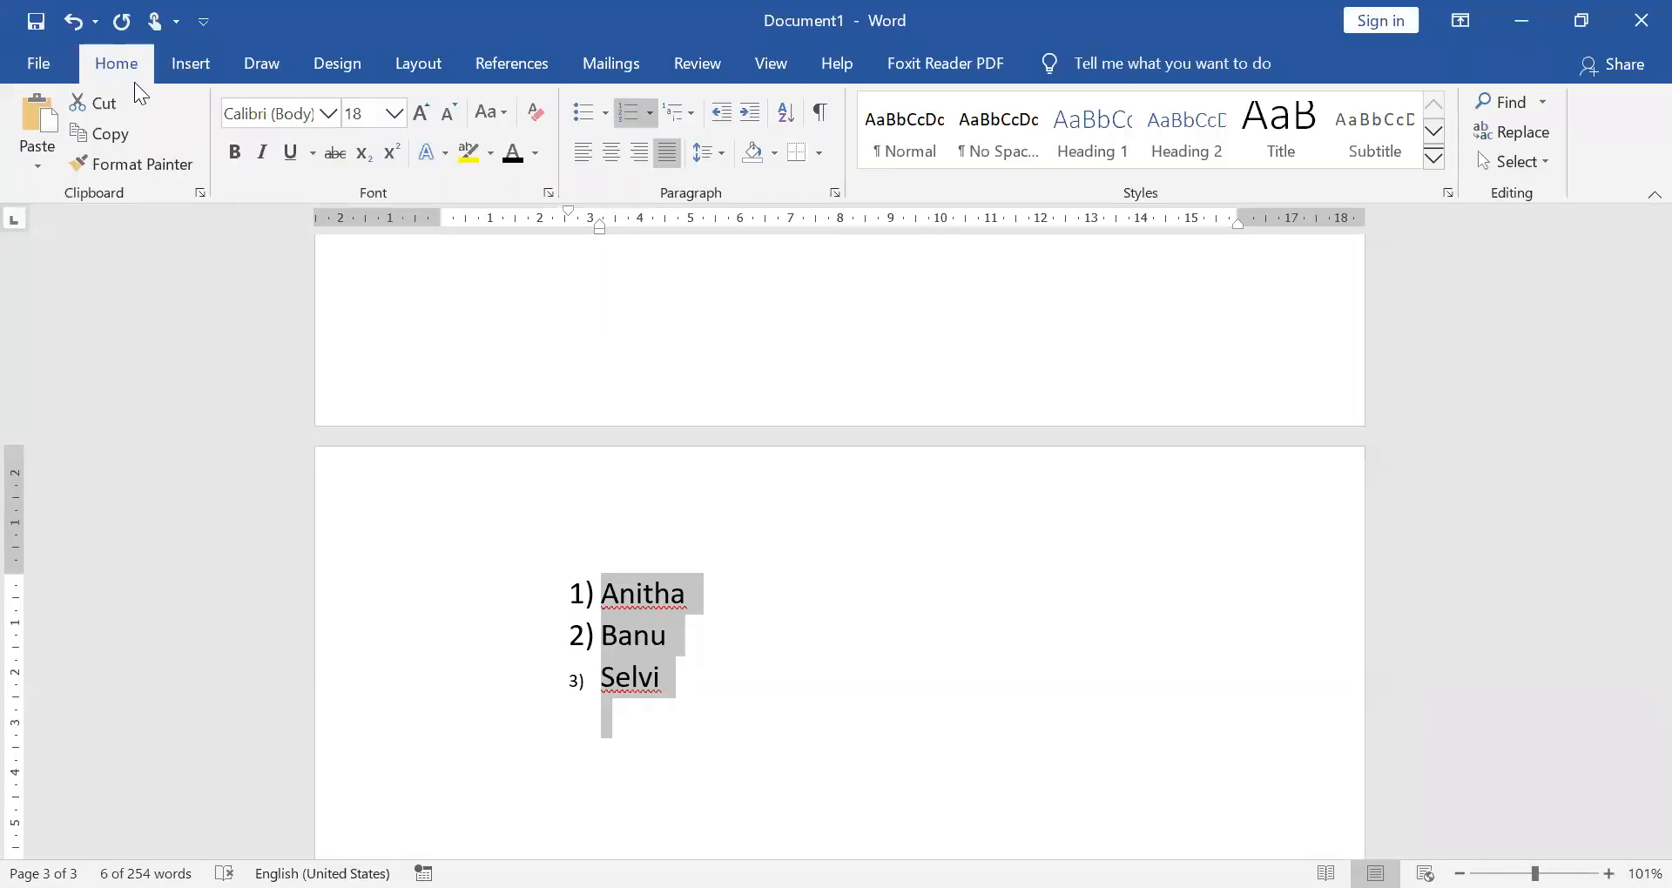
pyautogui.click(669, 677)
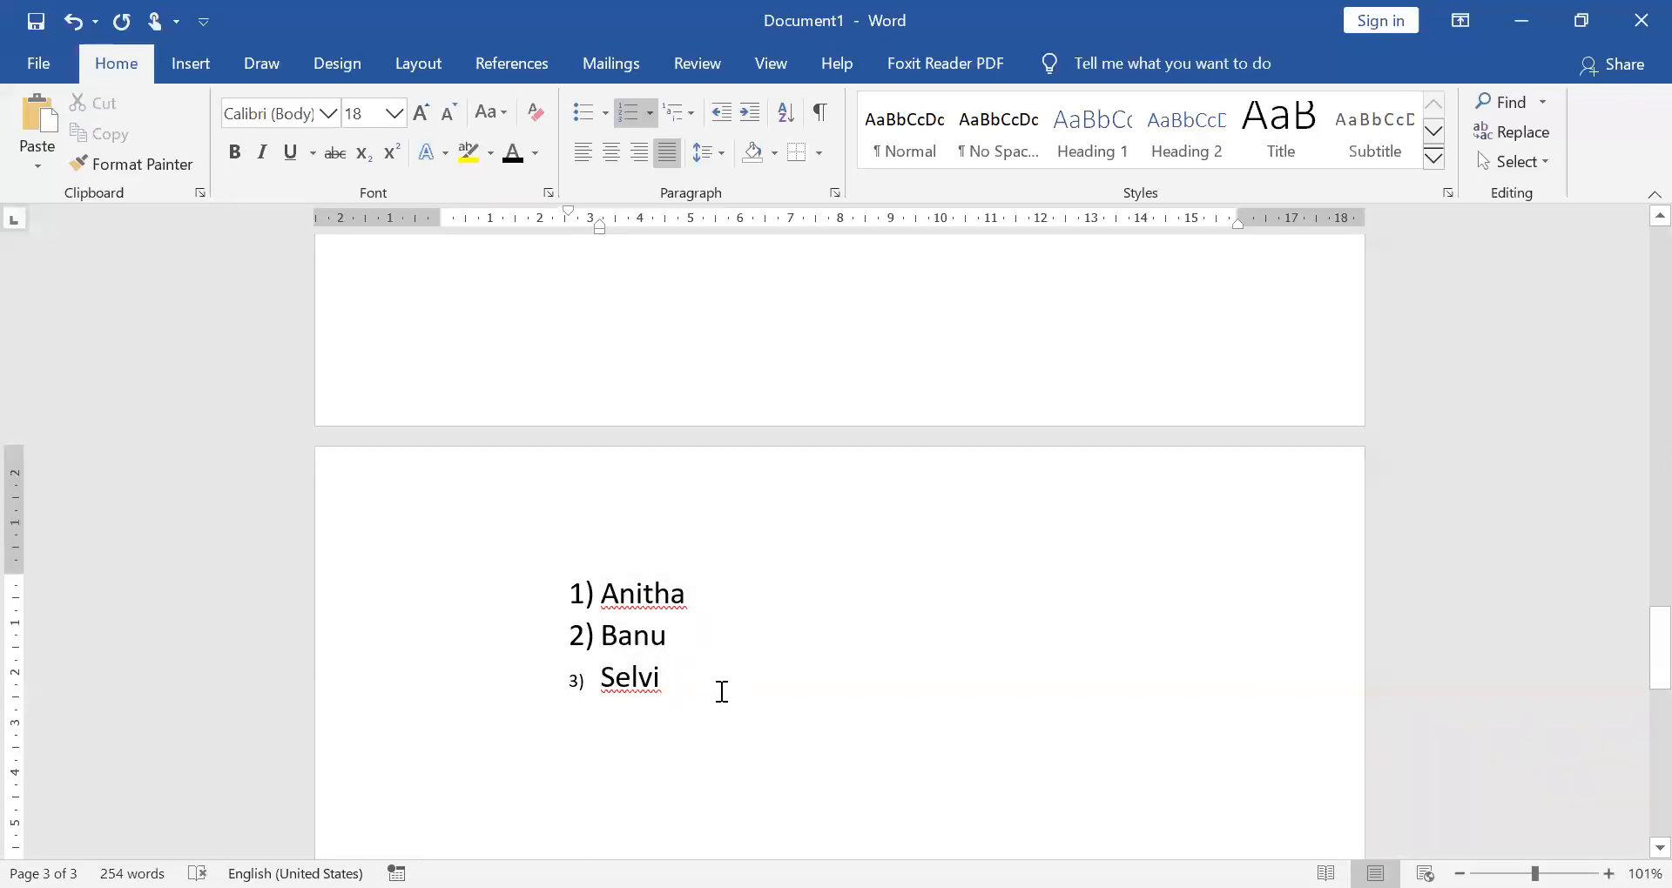
pyautogui.hotkey('ctrl', 'a')
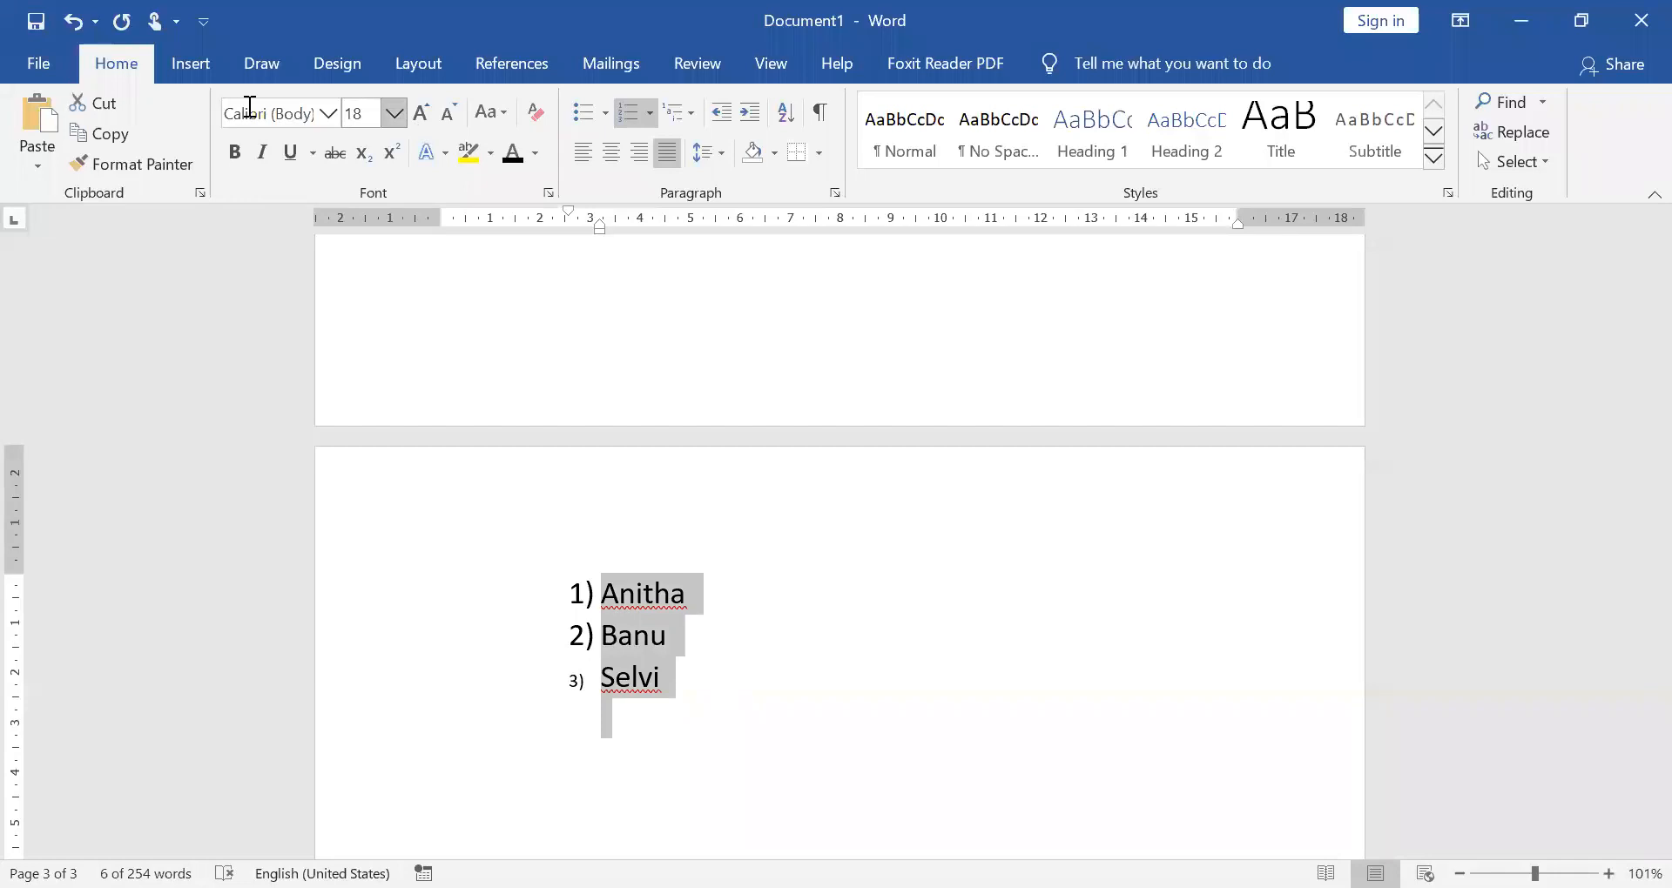
pyautogui.click(327, 115)
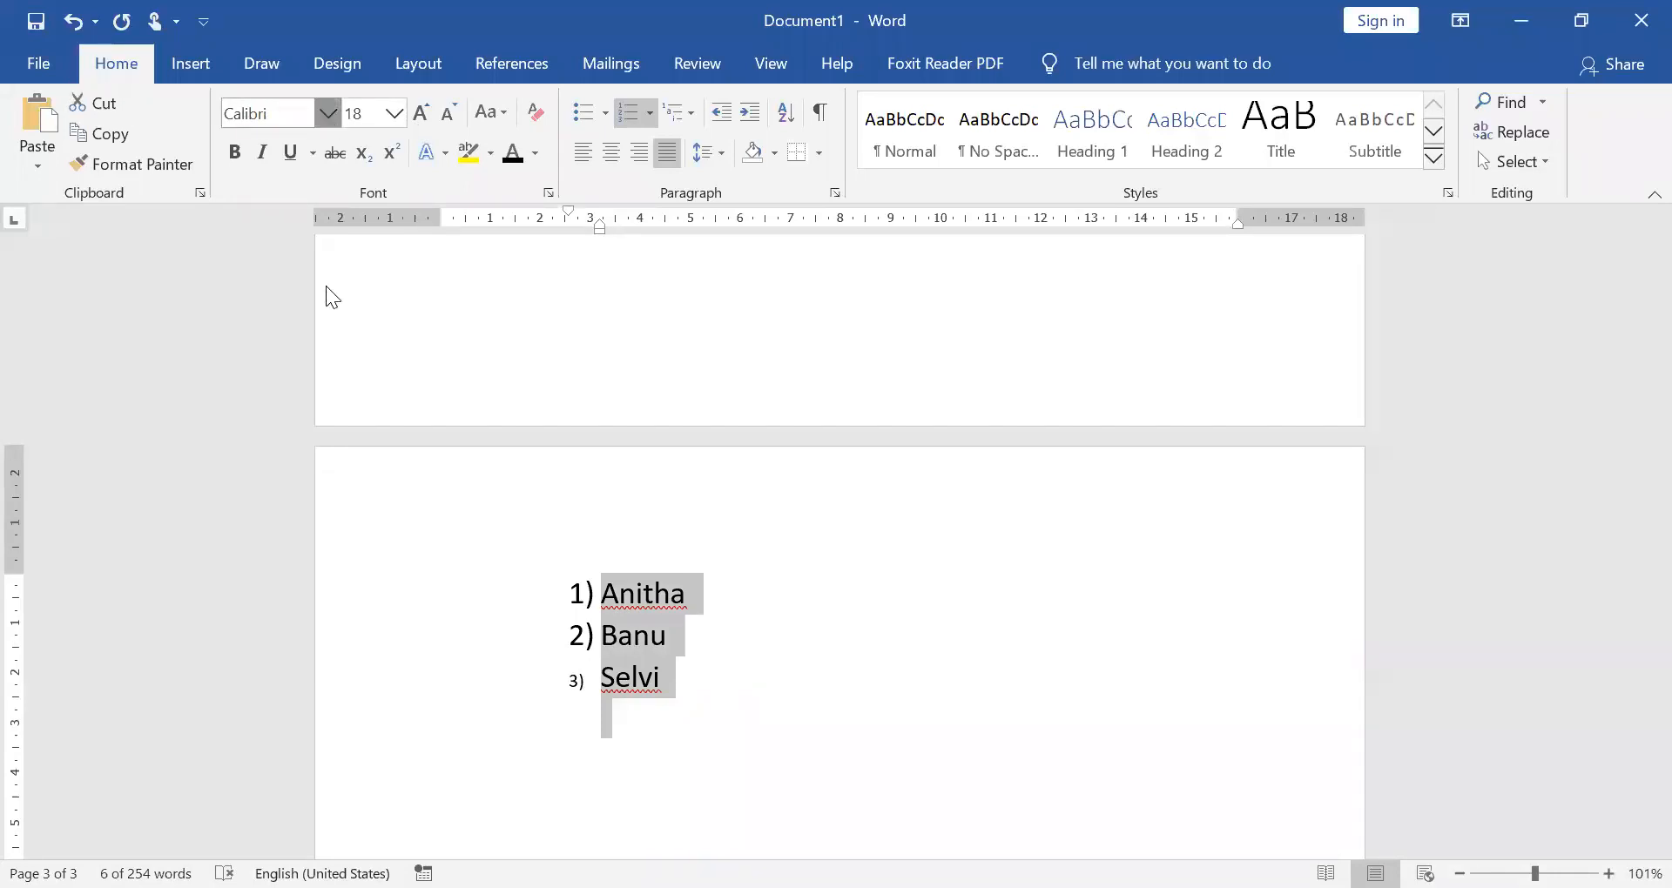
pyautogui.click(322, 373)
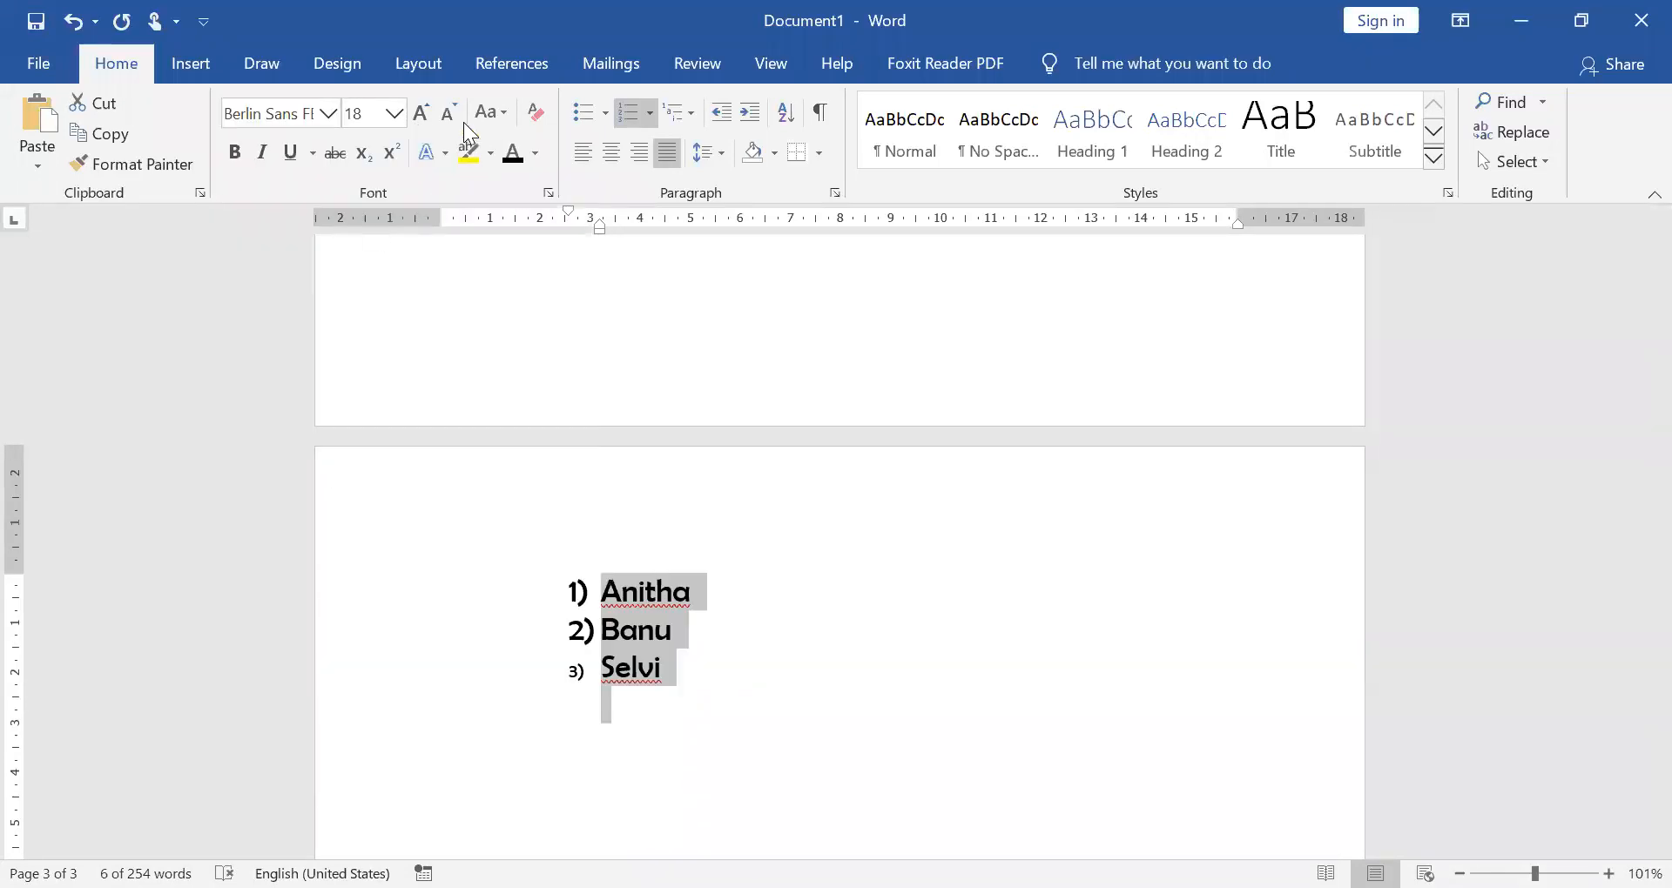
pyautogui.click(396, 115)
pyautogui.click(358, 371)
# Add four more people's first names as items 4 to 7 and end the numbering on the line after them
pyautogui.click(761, 677)
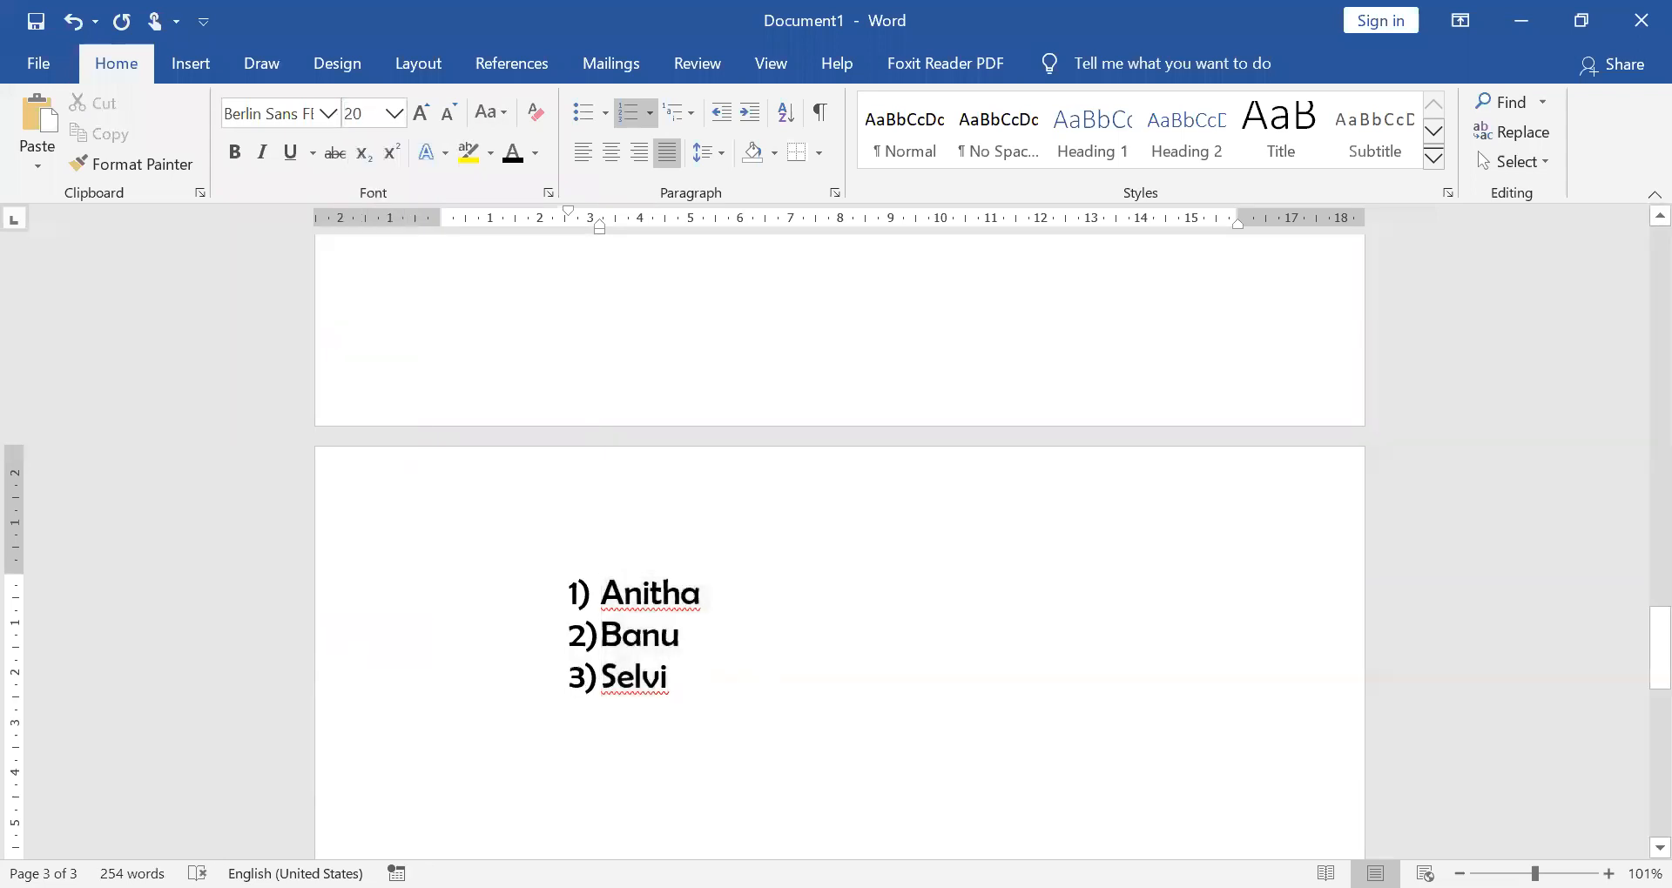
pyautogui.press('Return')
pyautogui.write('Harish')
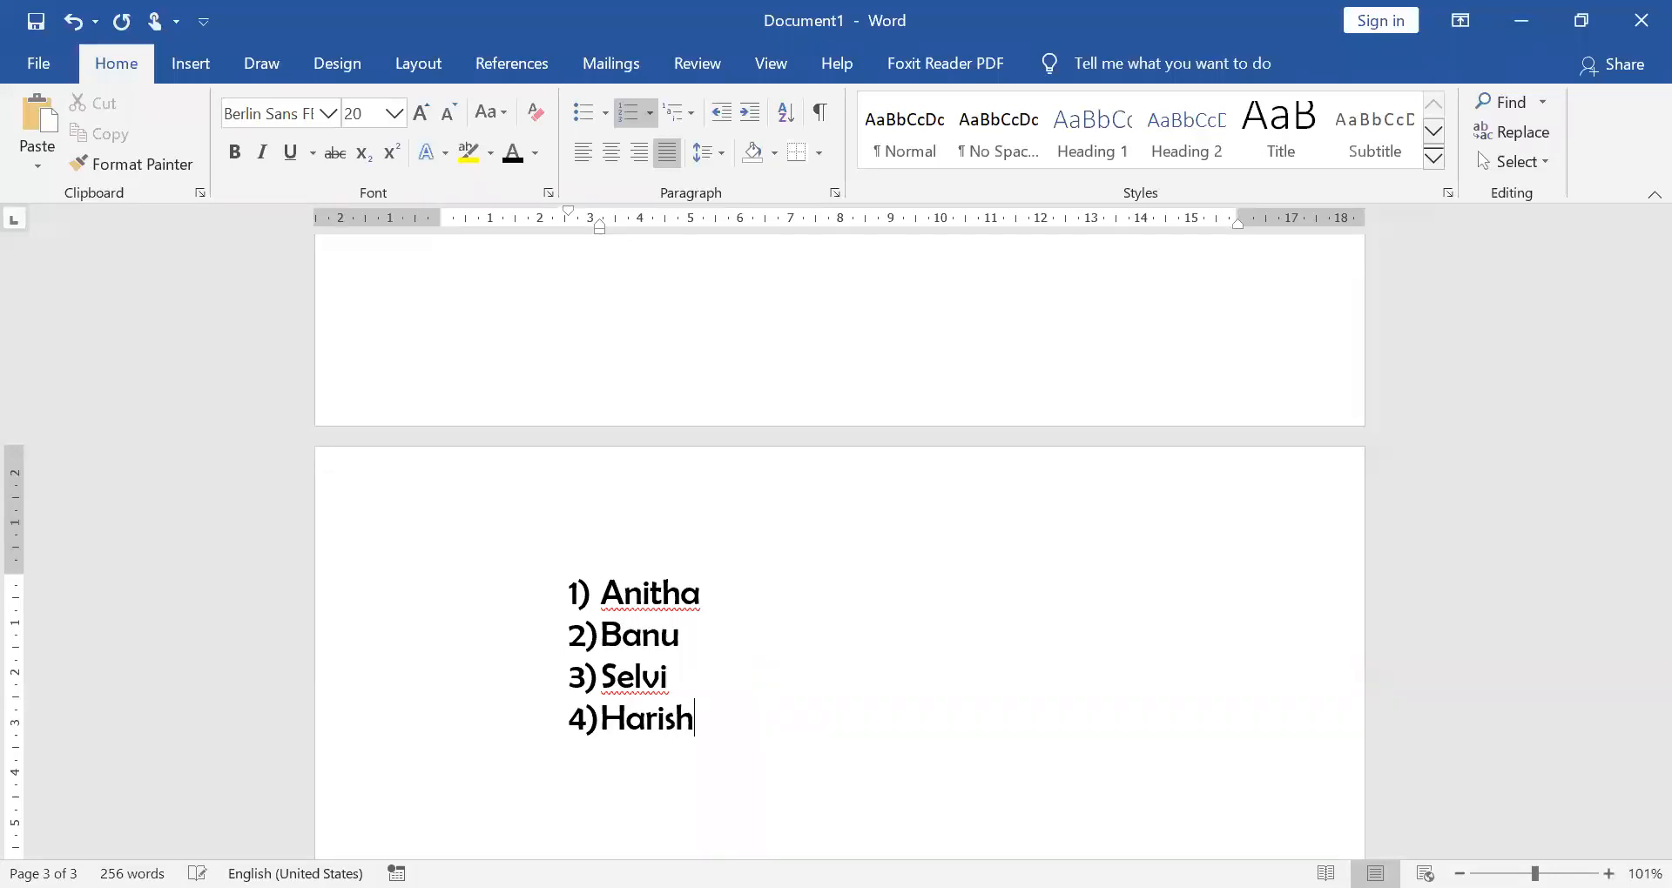
pyautogui.press('Return')
pyautogui.write('Varshini')
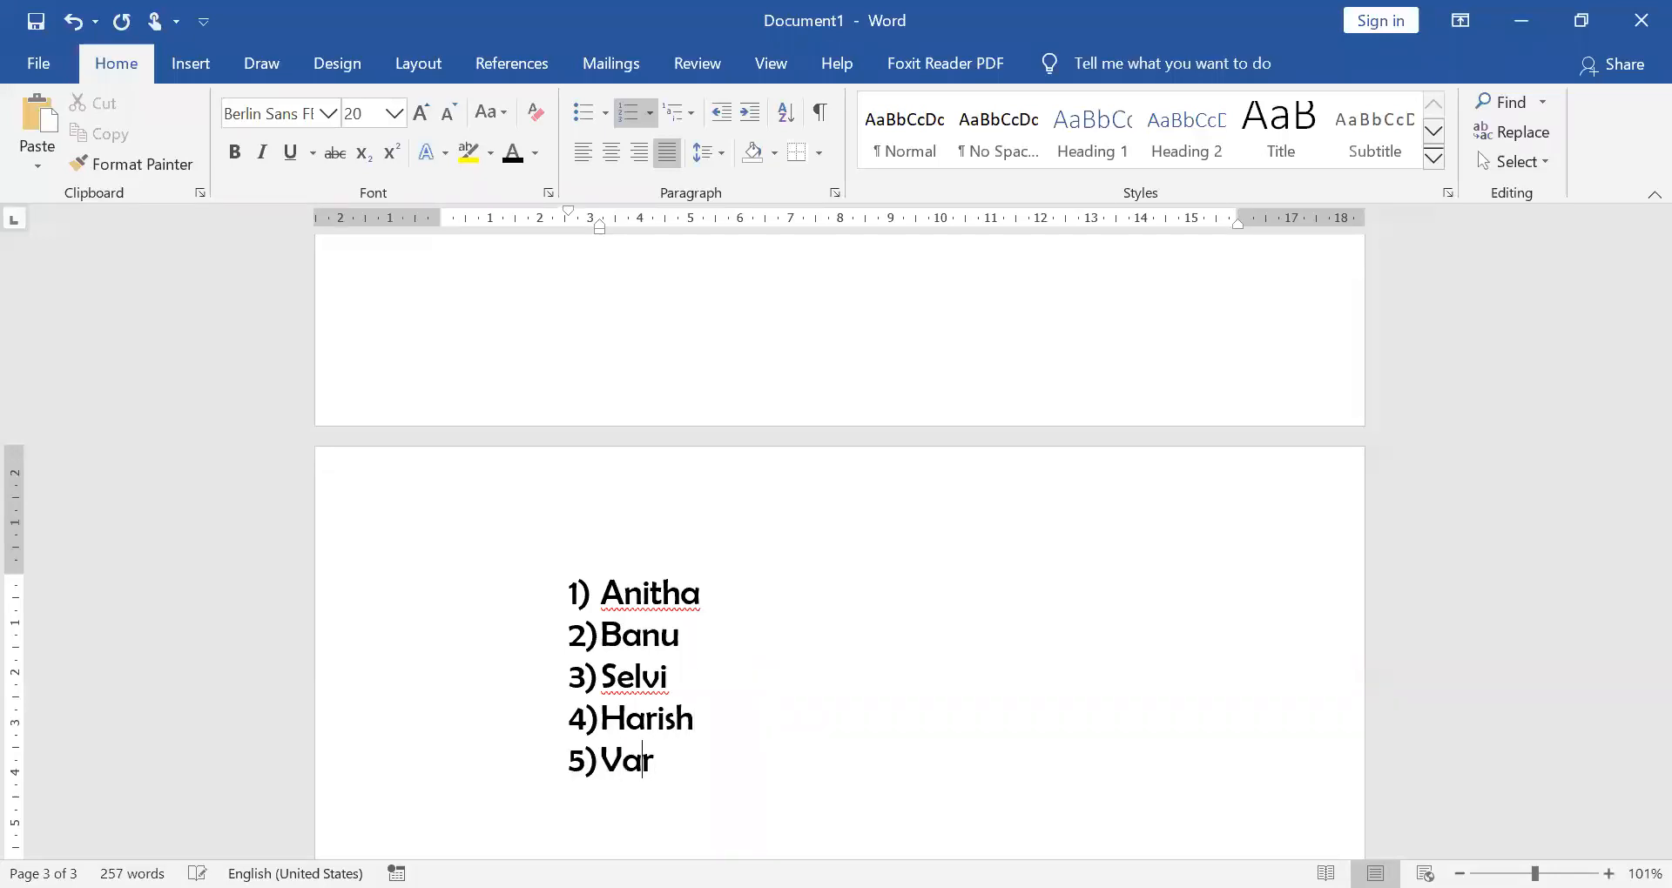
pyautogui.press('Return')
pyautogui.write('Abishek')
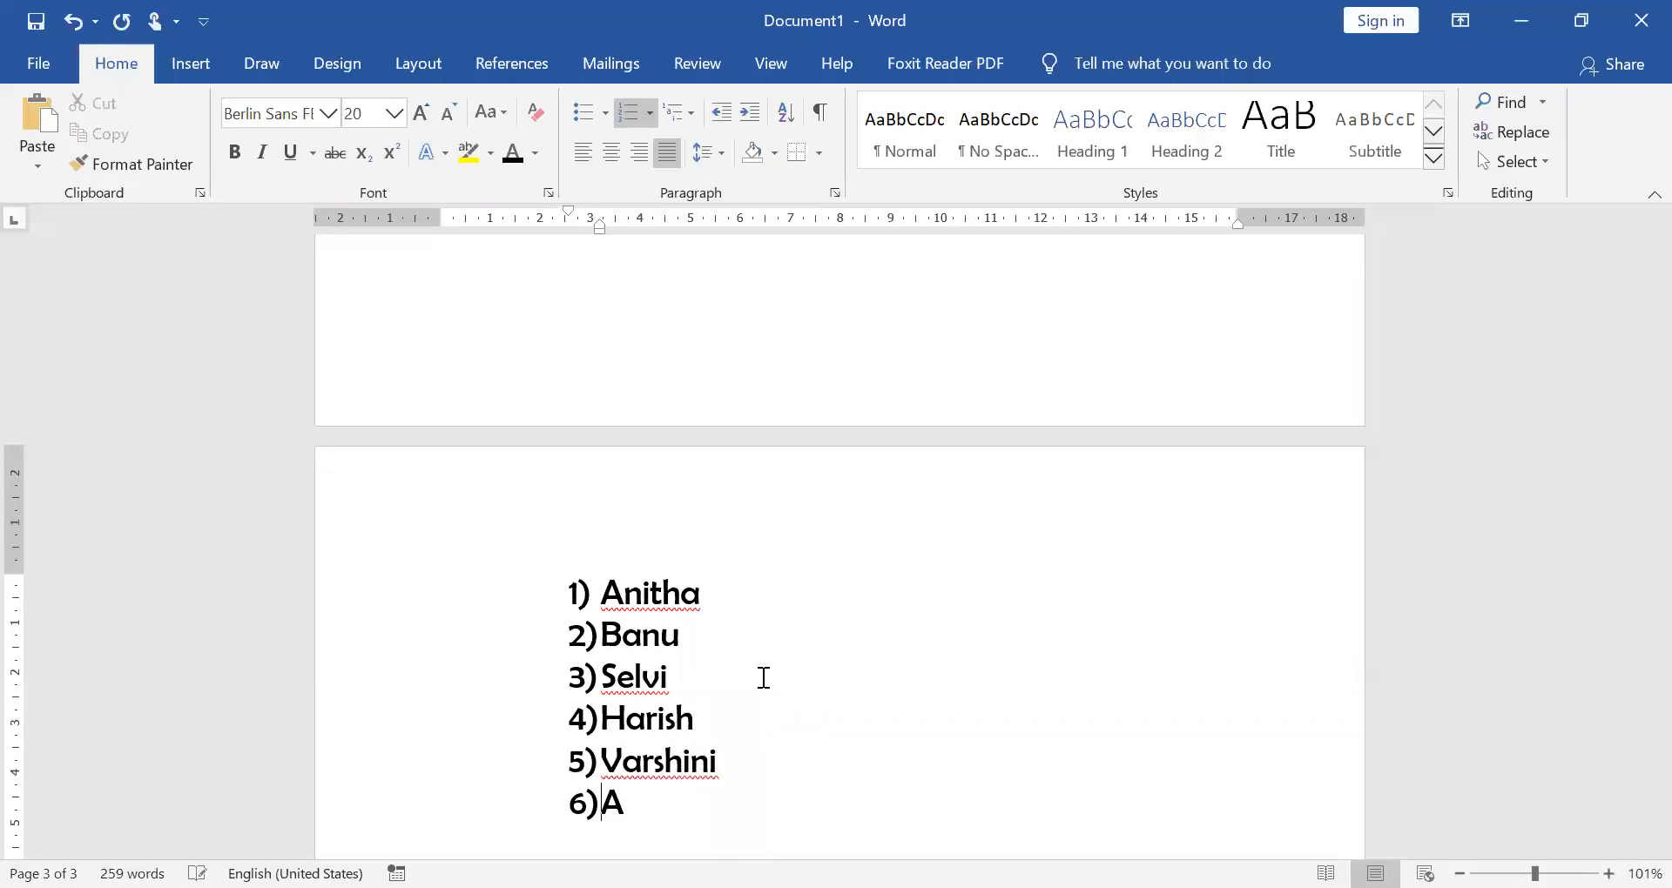
pyautogui.press('Return')
pyautogui.write('puin')
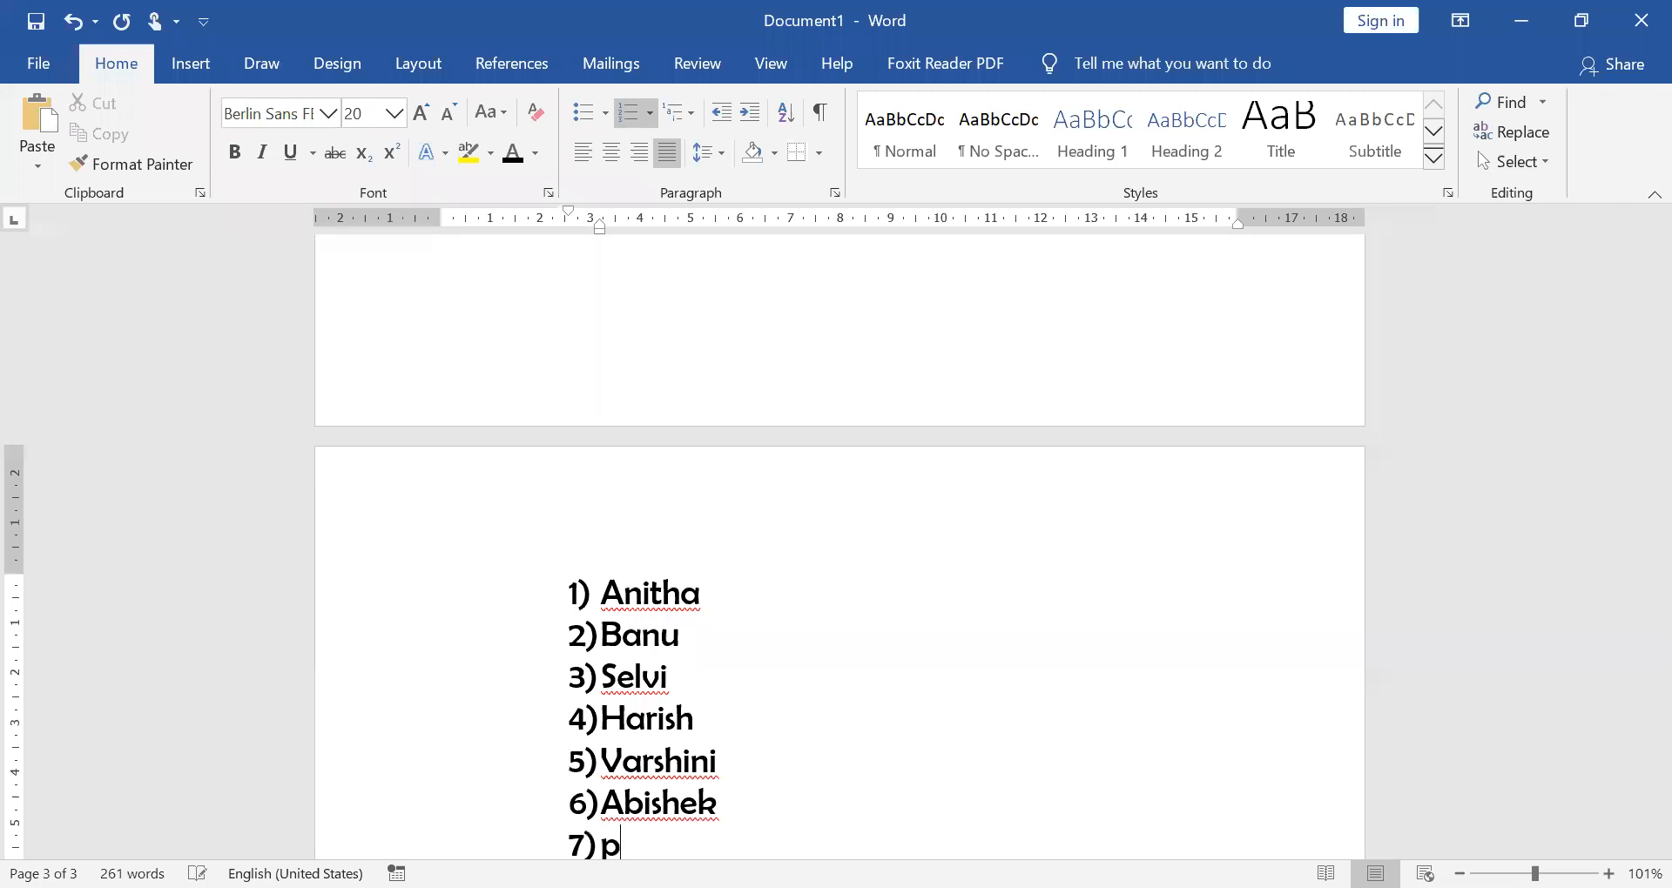
pyautogui.press('BackSpace')
pyautogui.press('BackSpace')
pyautogui.press('BackSpace')
pyautogui.press('BackSpace')
pyautogui.write('Priya')
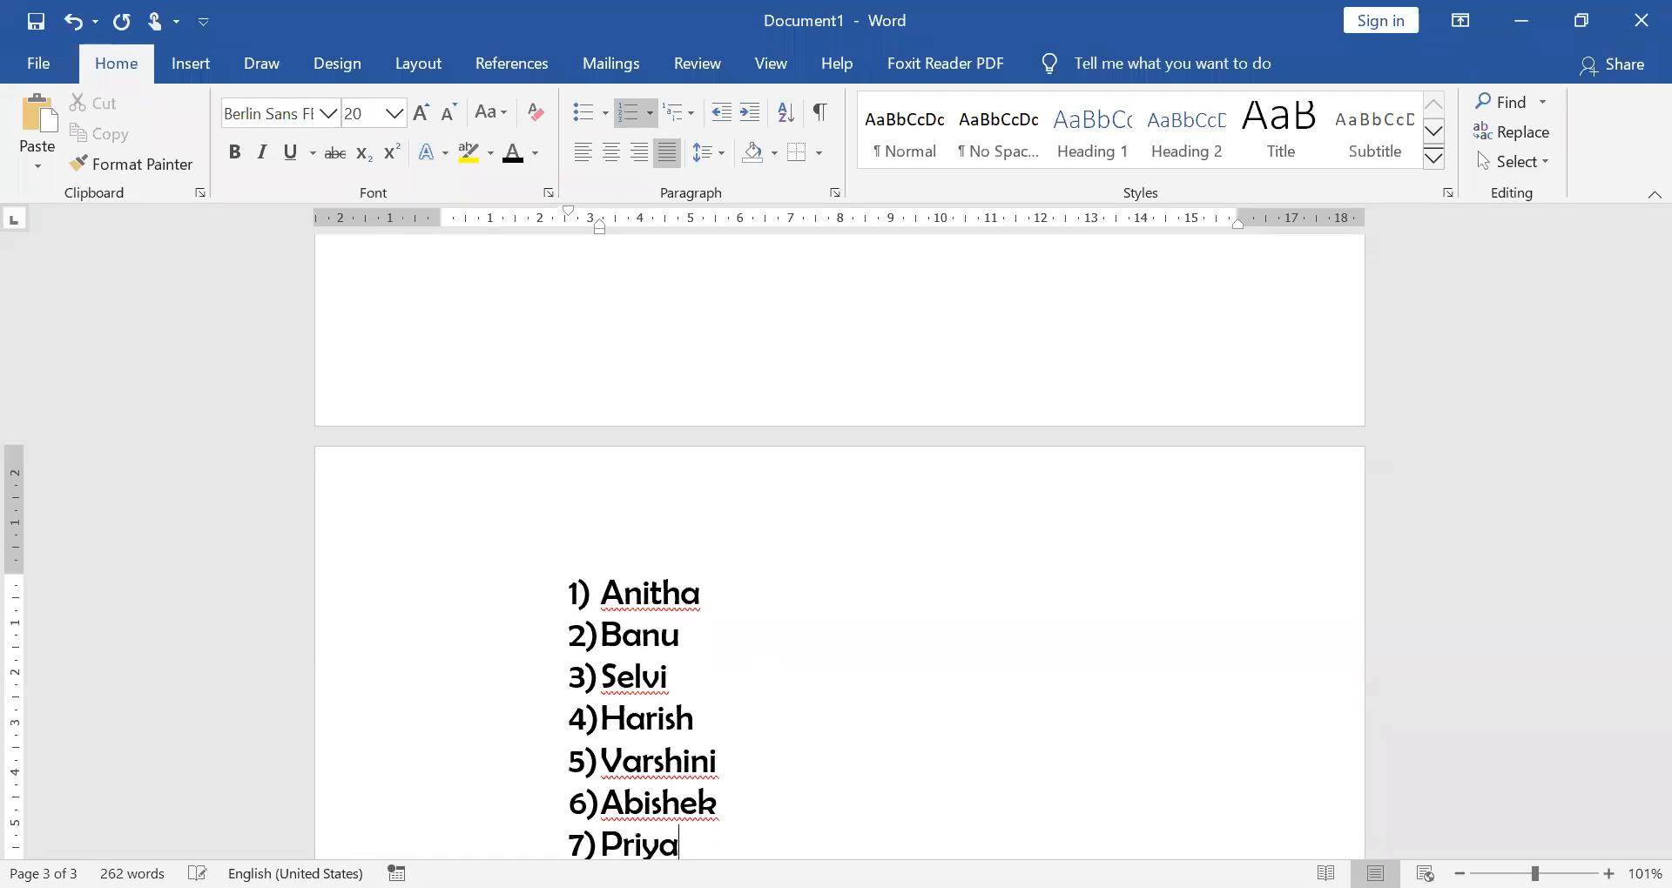
pyautogui.press('Return')
pyautogui.press('BackSpace')
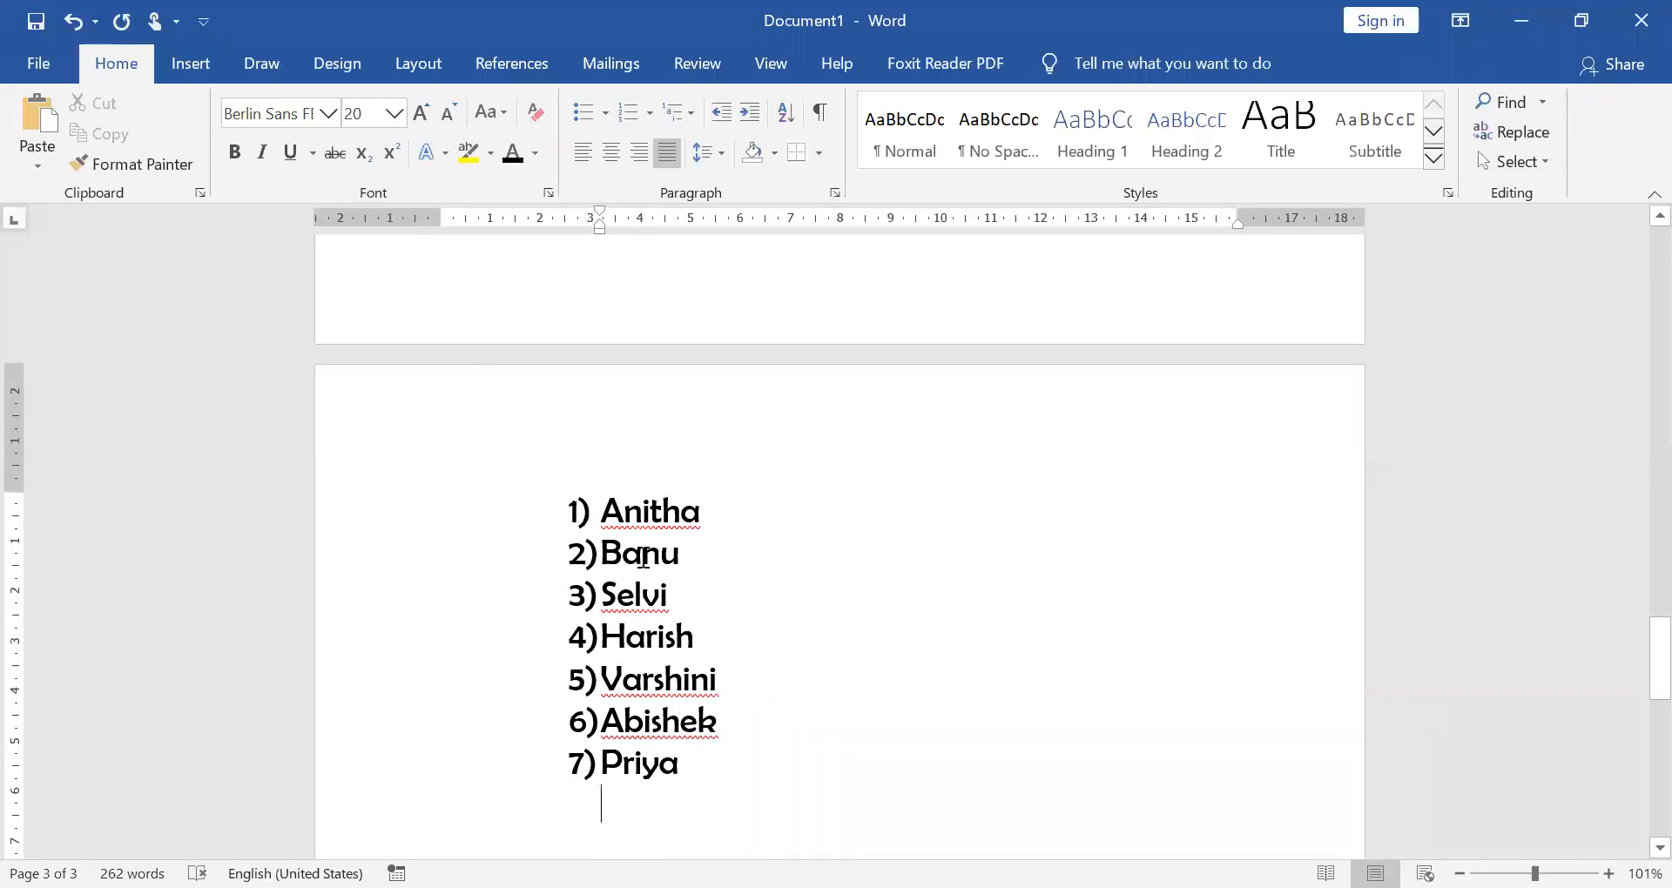
# Shift the seven-item list inward so its numbers start at about 4.3 cm on the ruler
pyautogui.moveTo(572, 503); pyautogui.dragTo(544, 718)
pyautogui.click(784, 679)
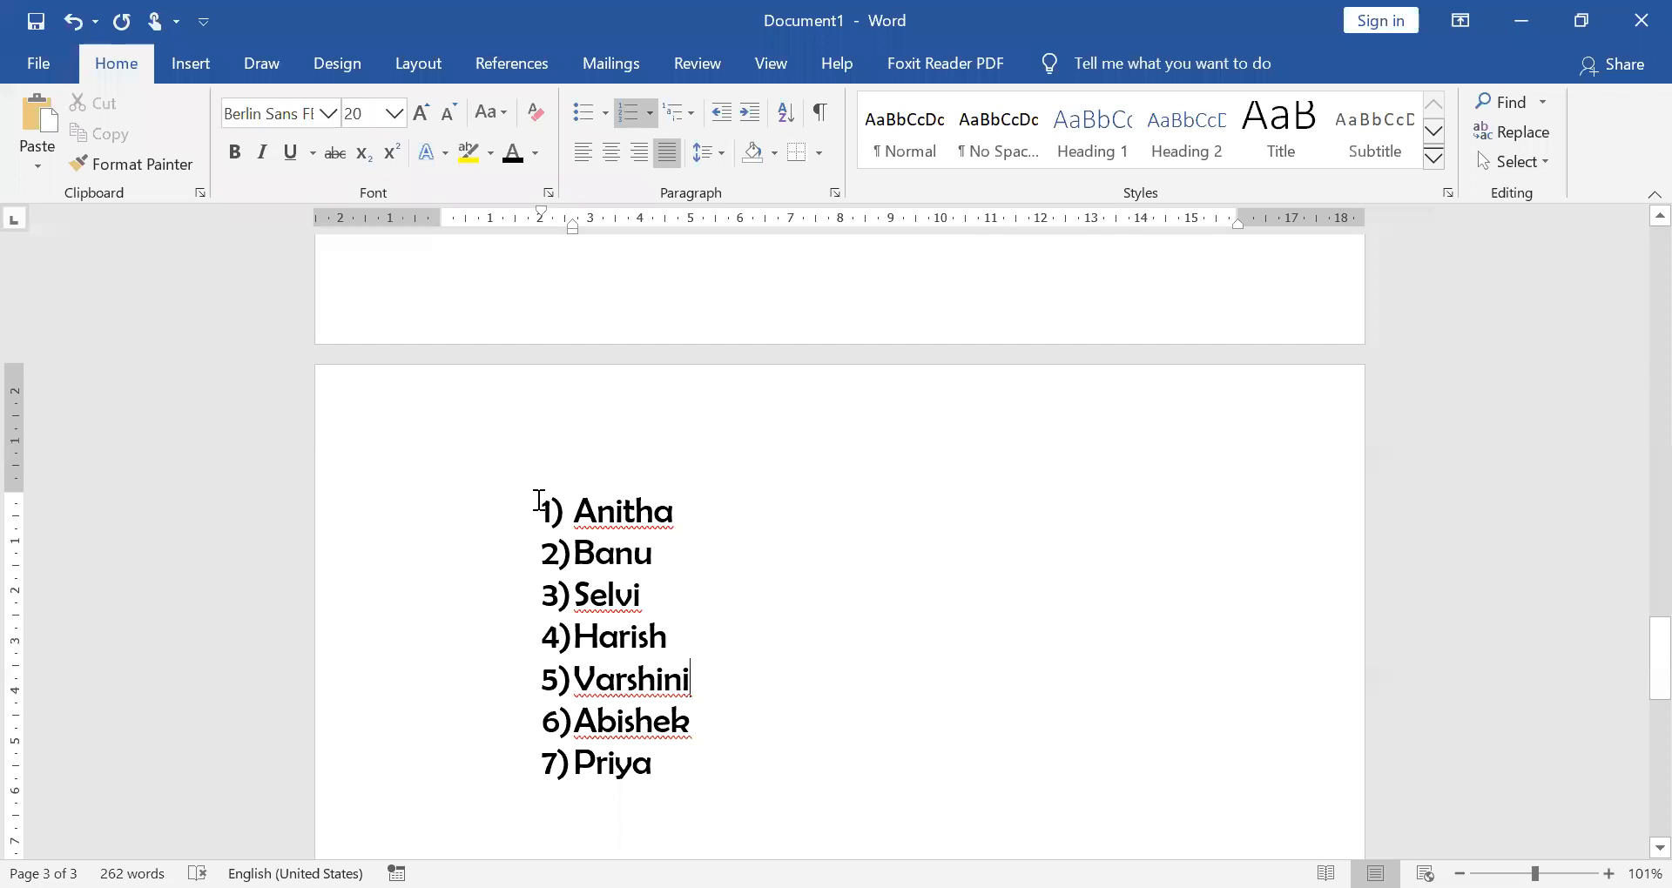
pyautogui.moveTo(540, 503); pyautogui.dragTo(665, 761)
pyautogui.click(804, 552)
# Copy the seven listed names and view the Sort Text options without sorting
pyautogui.moveTo(693, 507); pyautogui.dragTo(792, 768)
pyautogui.hotkey('ctrl', 'c')
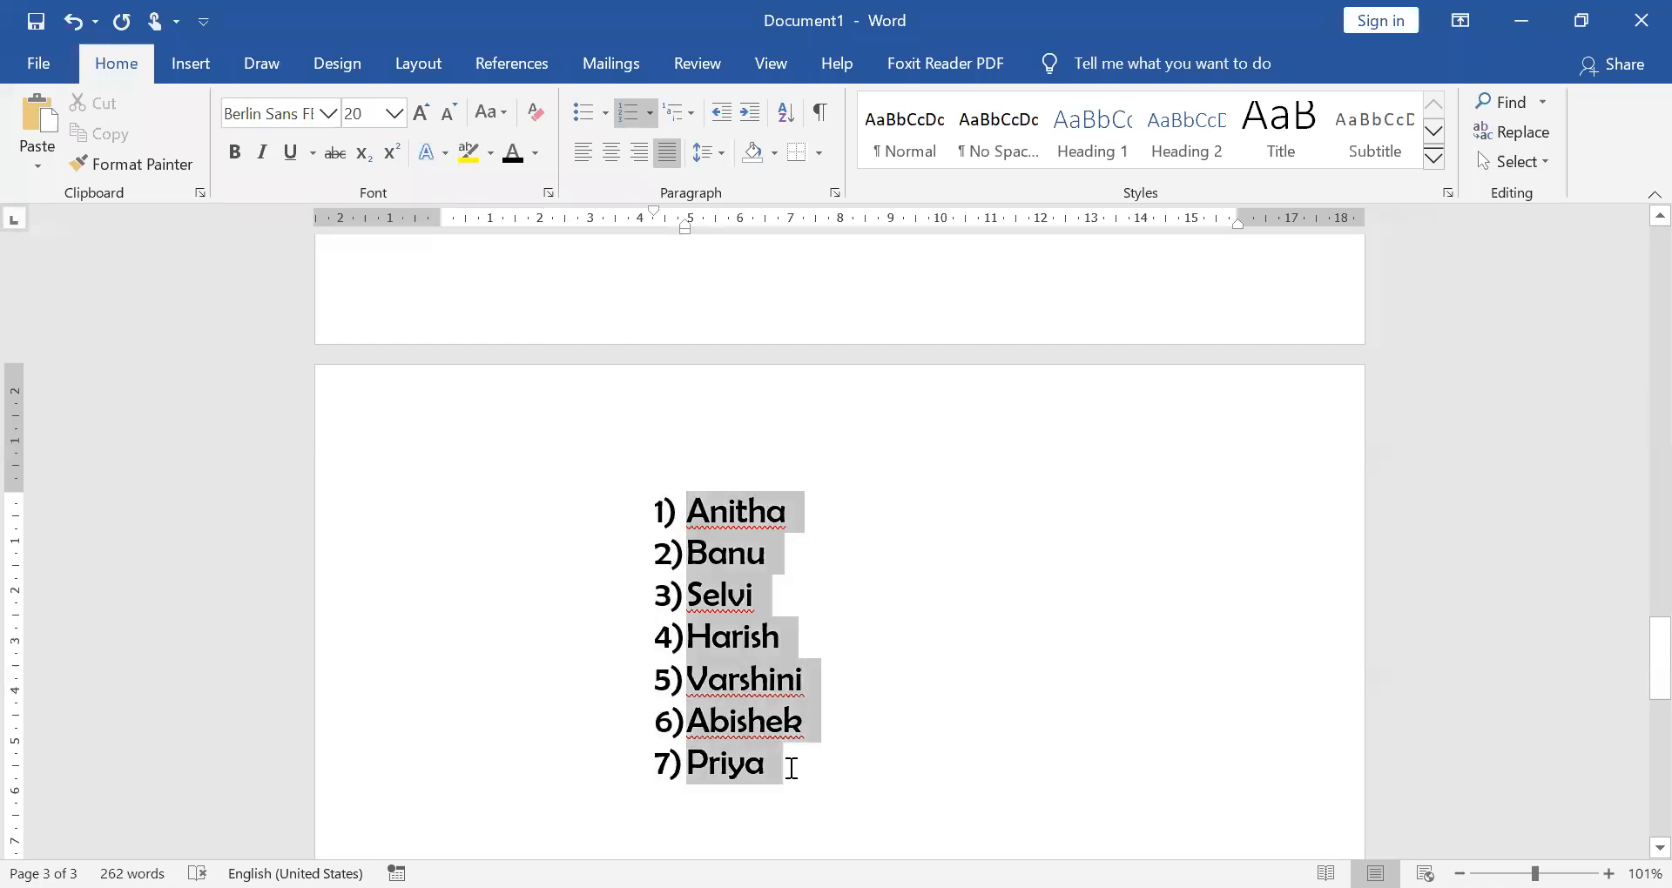
pyautogui.click(787, 122)
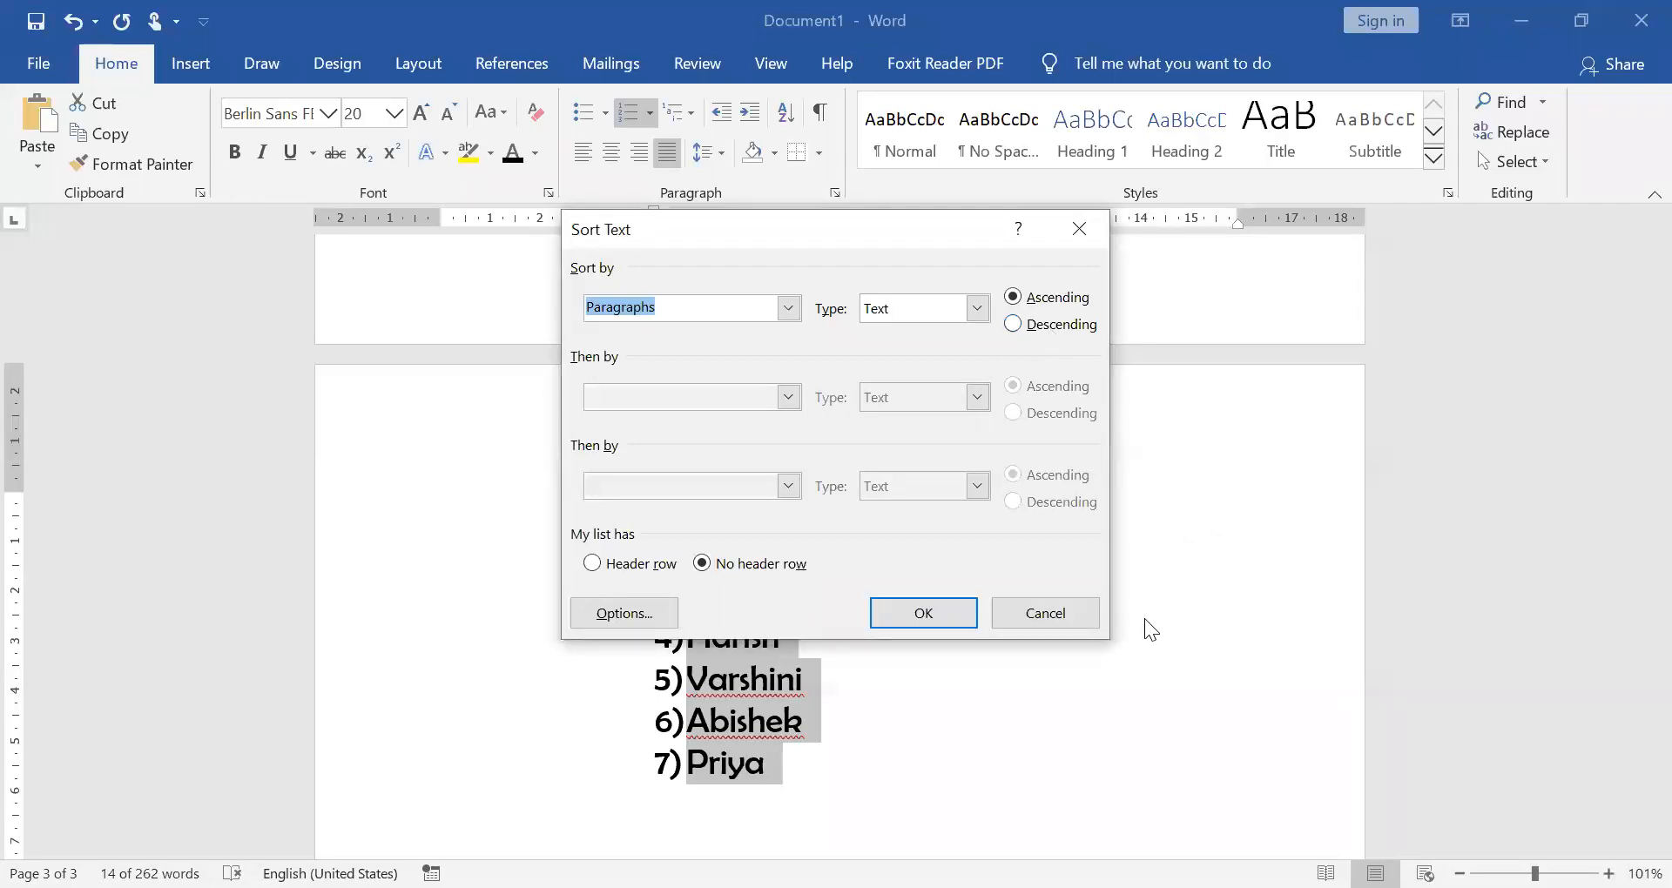
pyautogui.press('Escape')
# Paste the copied names below the numbered list
pyautogui.scroll(-1, 684, 723)
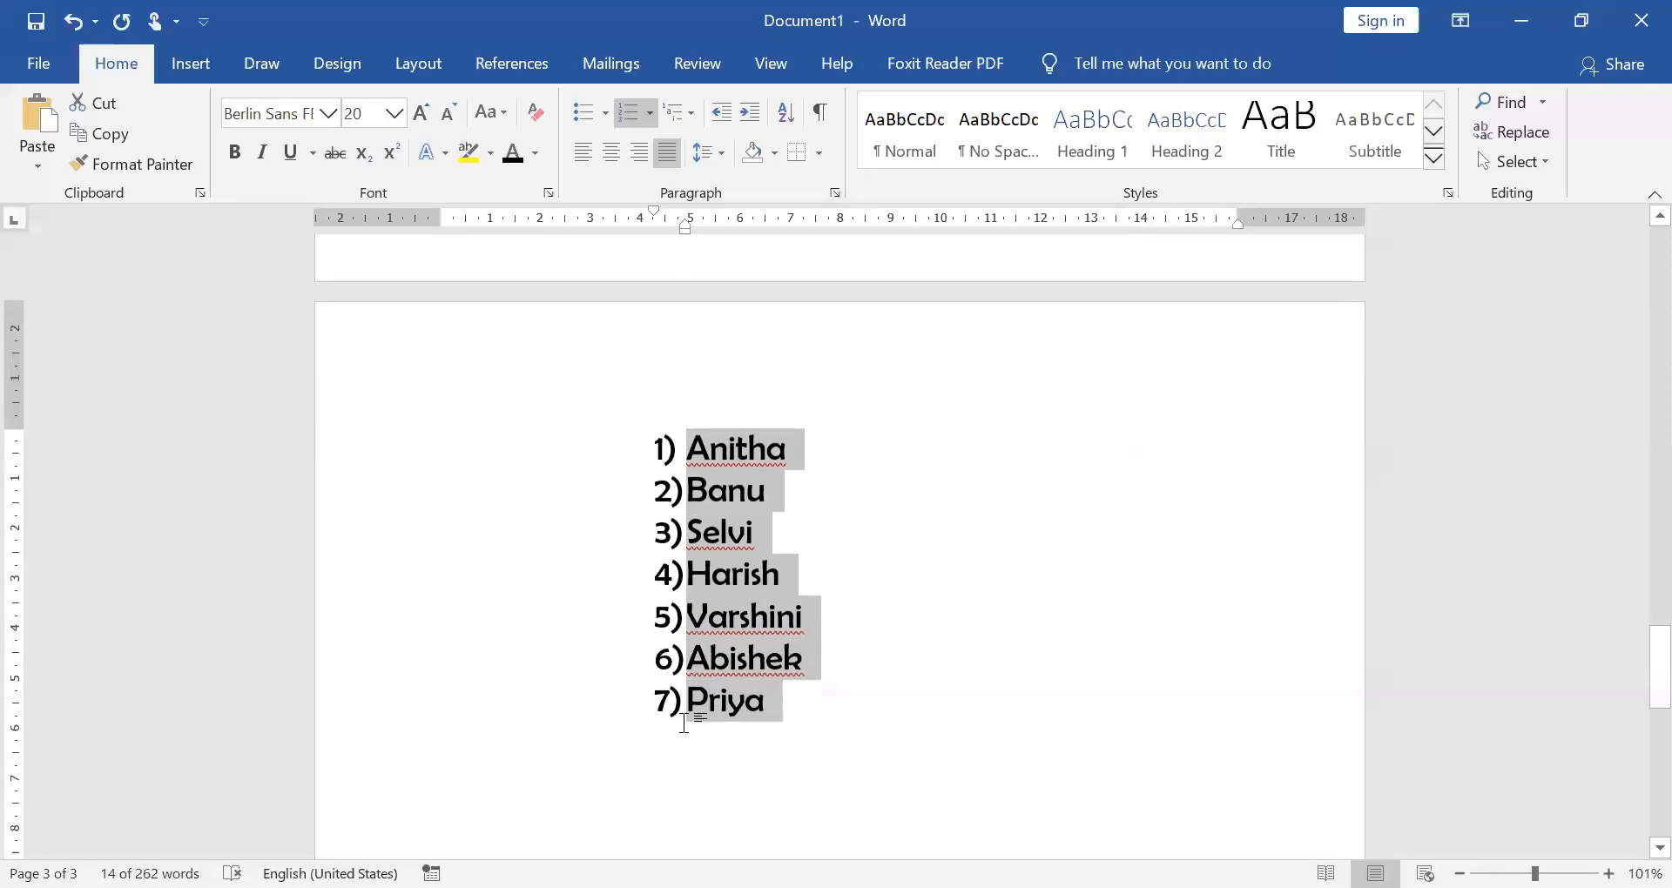
pyautogui.scroll(-1, 659, 775)
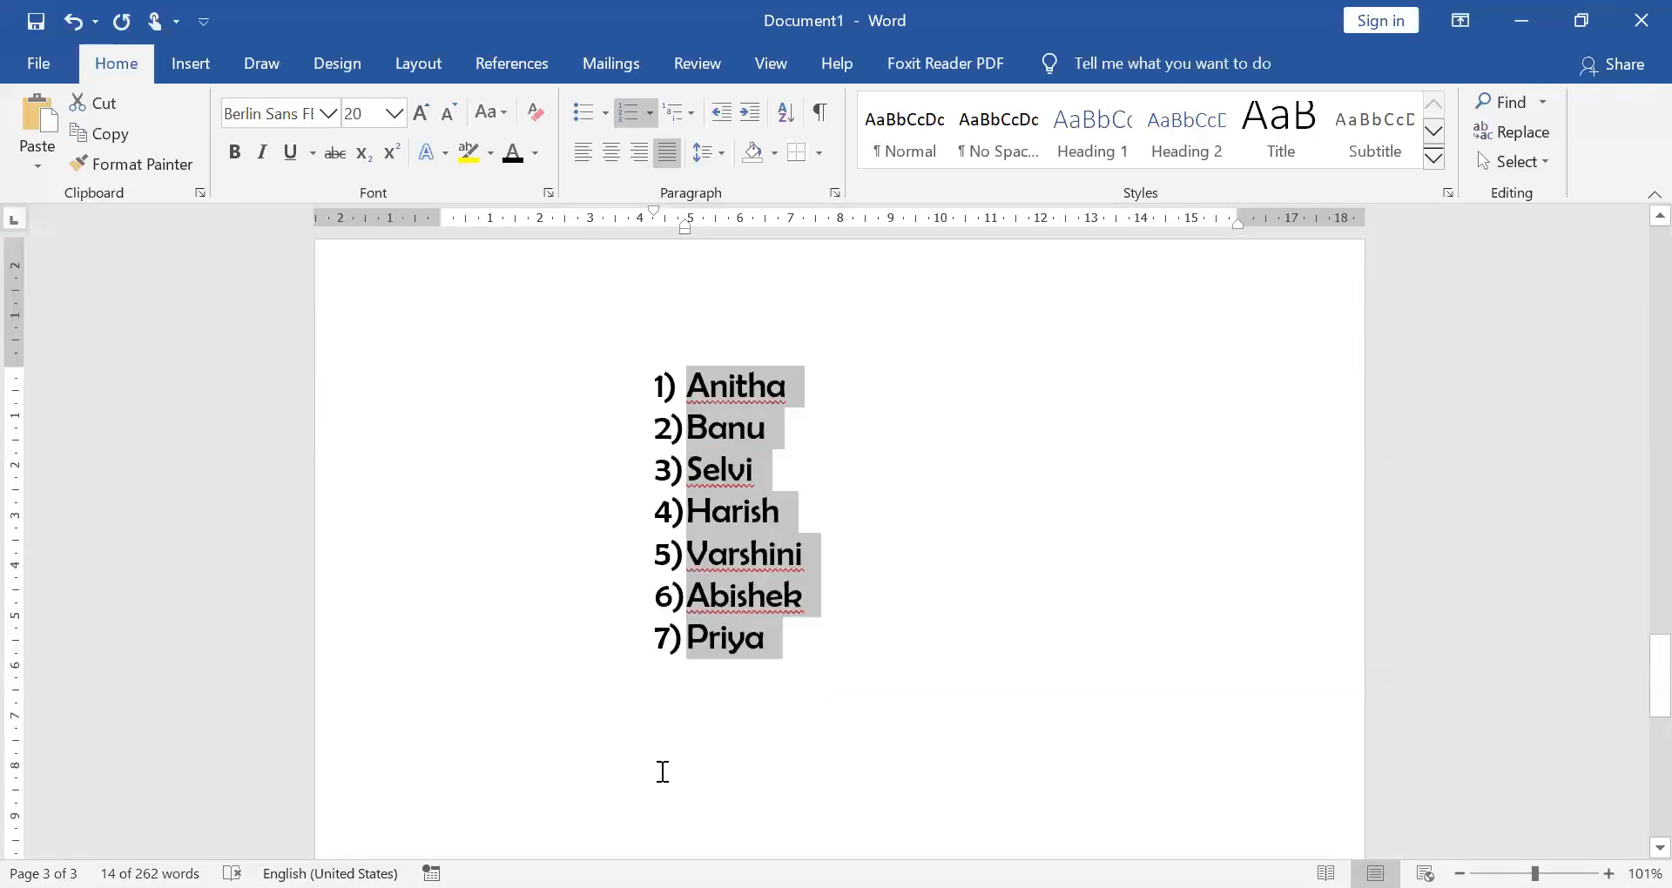
pyautogui.scroll(-1, 578, 712)
pyautogui.click(698, 707)
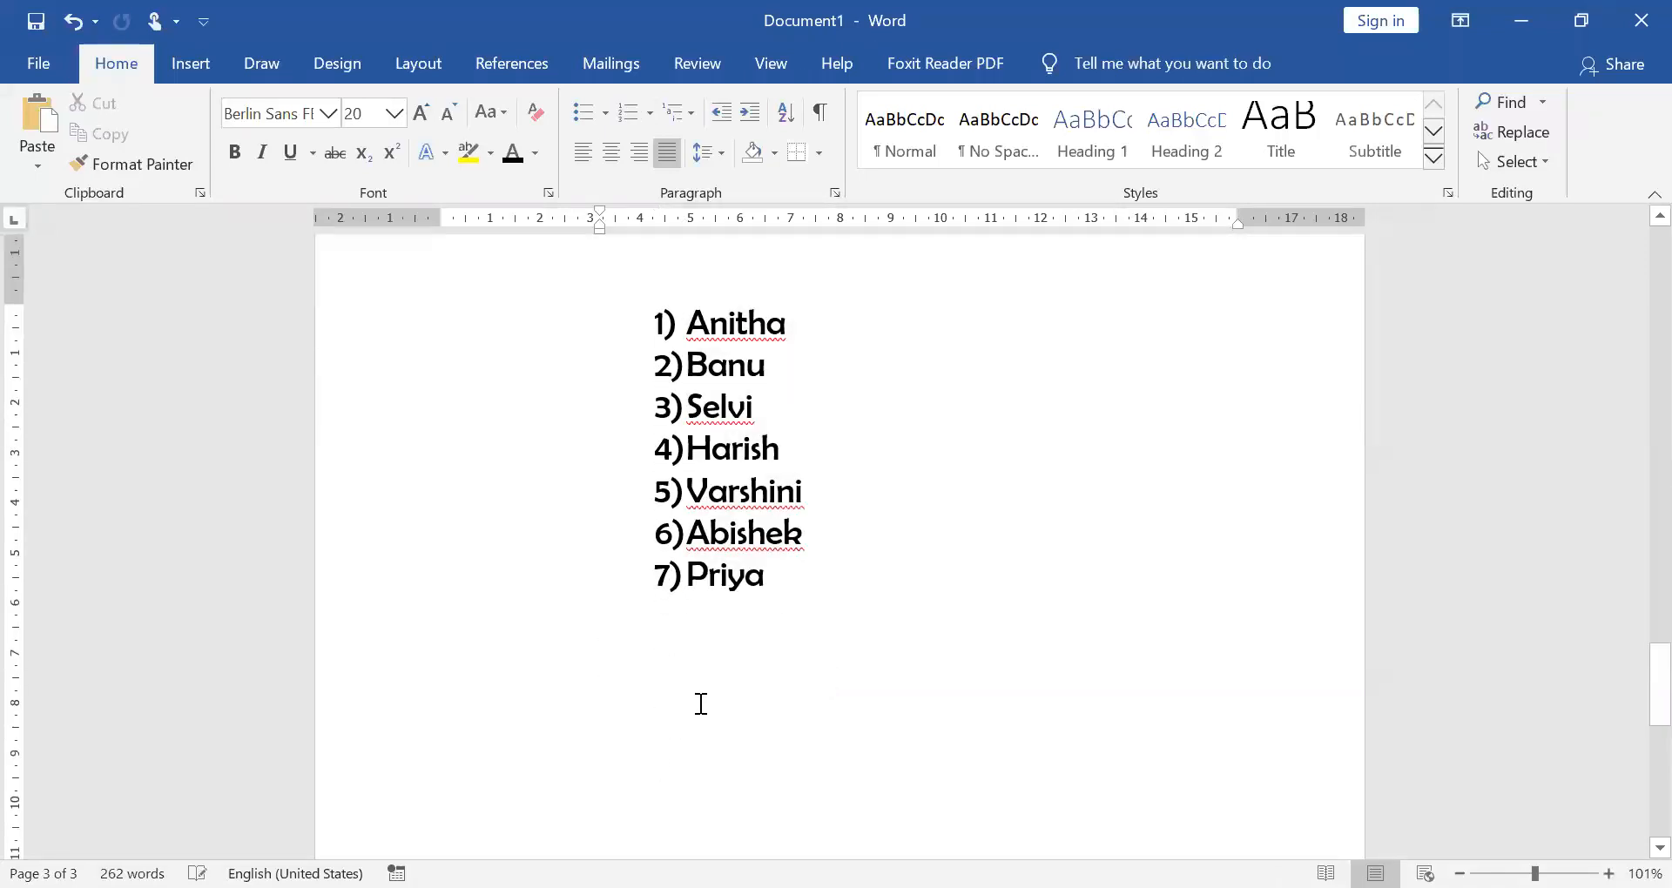
pyautogui.hotkey('ctrl', 'v')
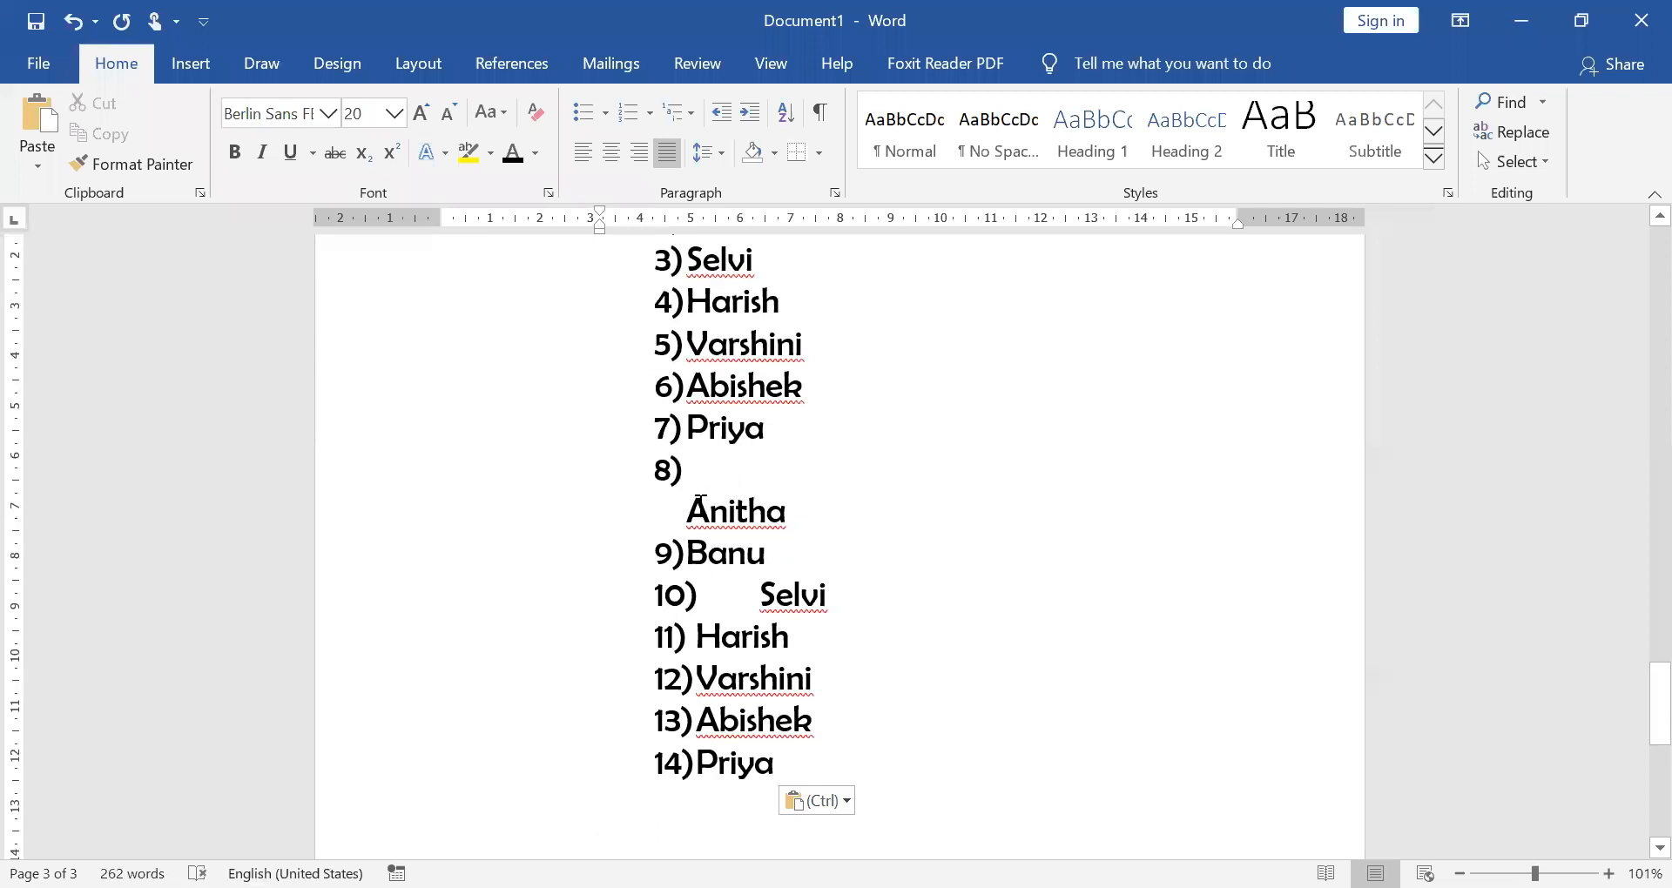
# Try removing the number from the blank item 8, undo that and the paste, and restore the pasted names
pyautogui.click(697, 466)
pyautogui.press('BackSpace')
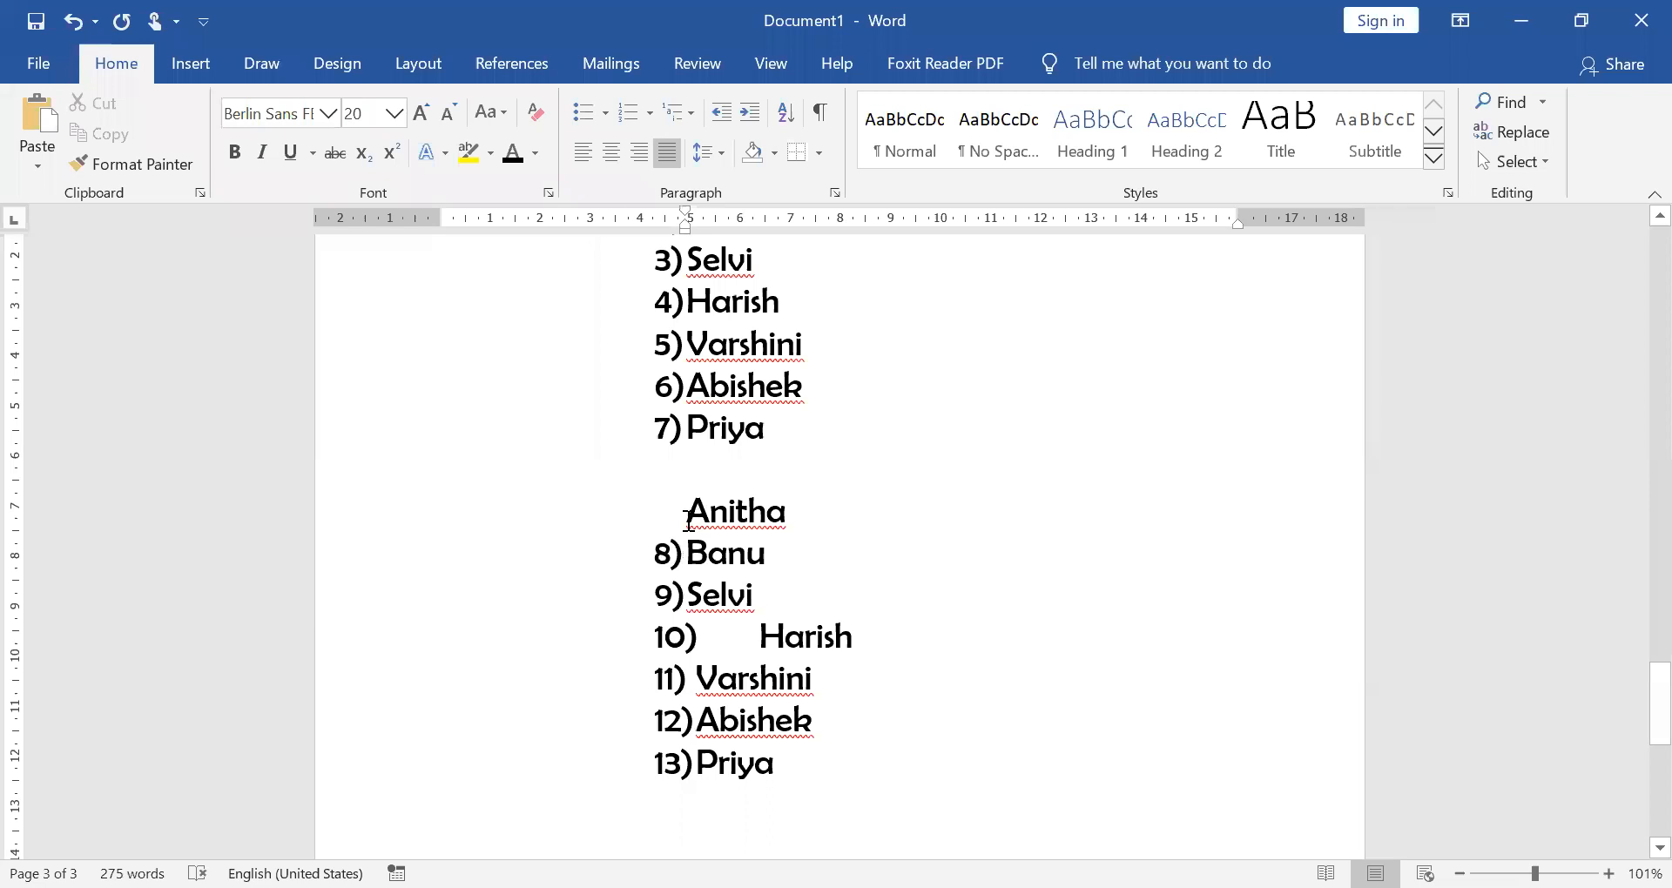
pyautogui.hotkey('ctrl', 'z')
pyautogui.hotkey('ctrl', 'z')
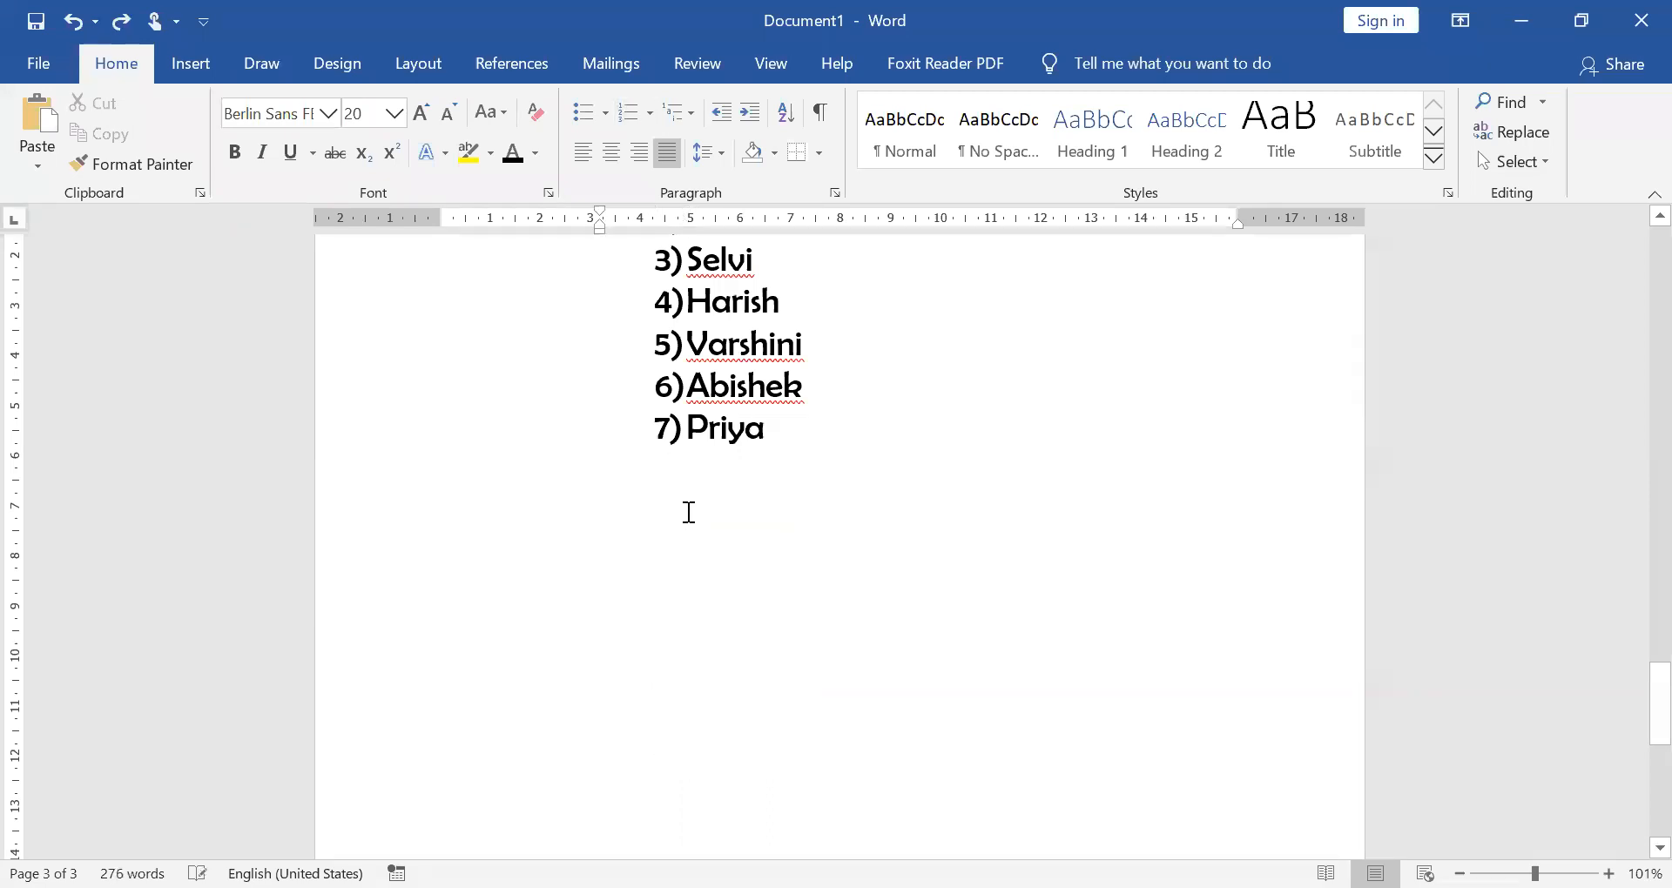
pyautogui.hotkey('ctrl', 'y')
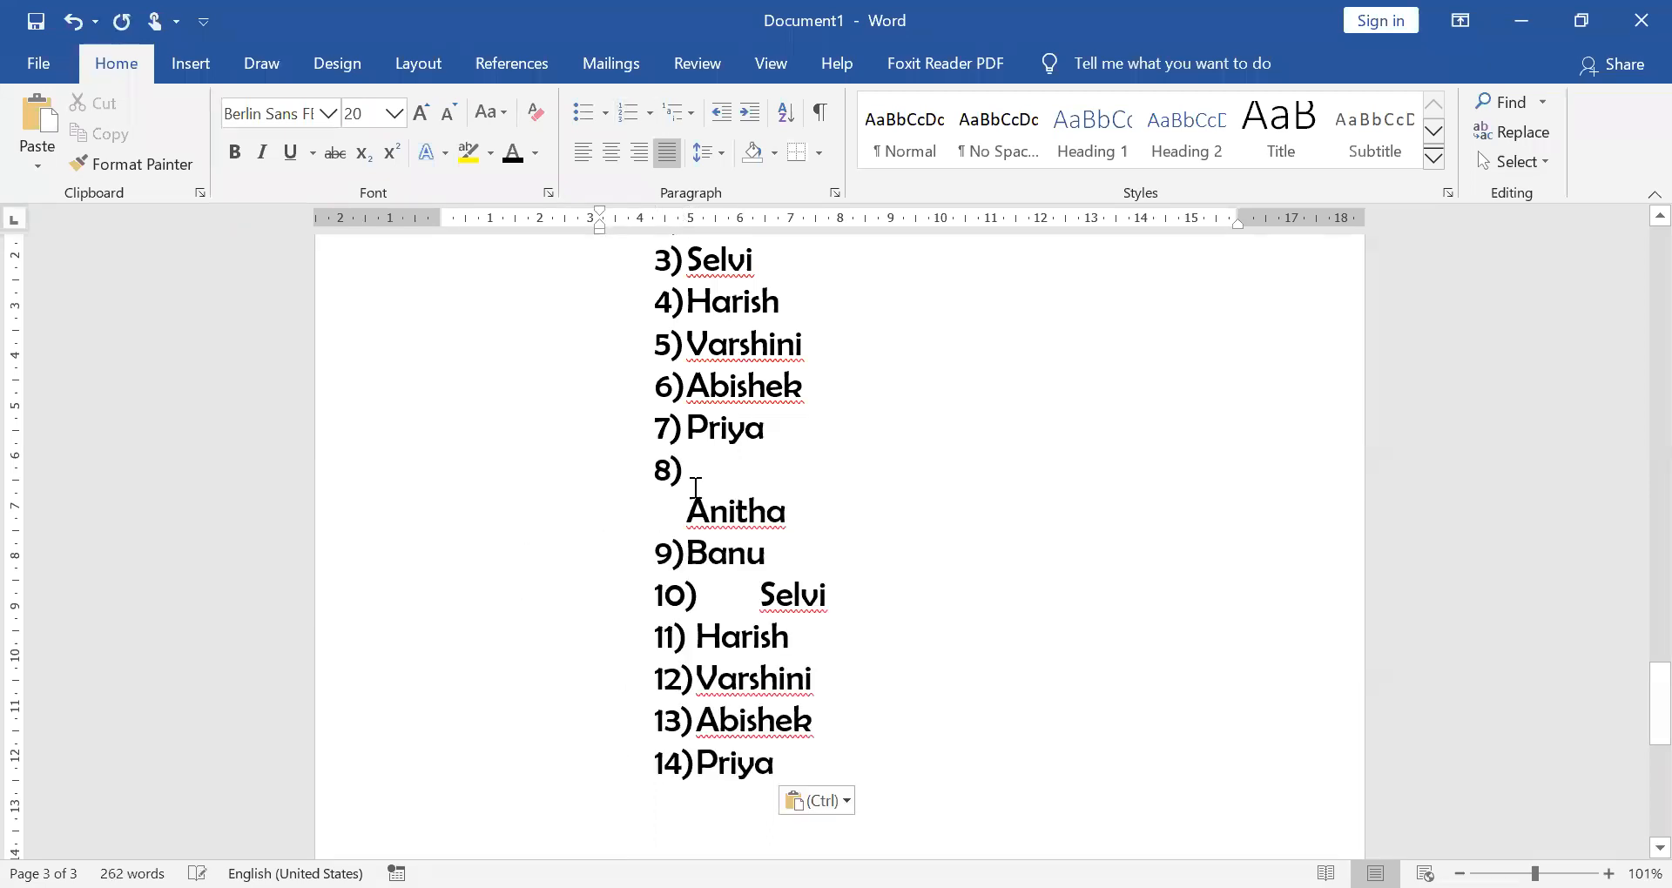
# Remove the line break in item 8 so the first pasted name follows its number, and restart numbering there at 1
pyautogui.click(737, 477)
pyautogui.press('Delete')
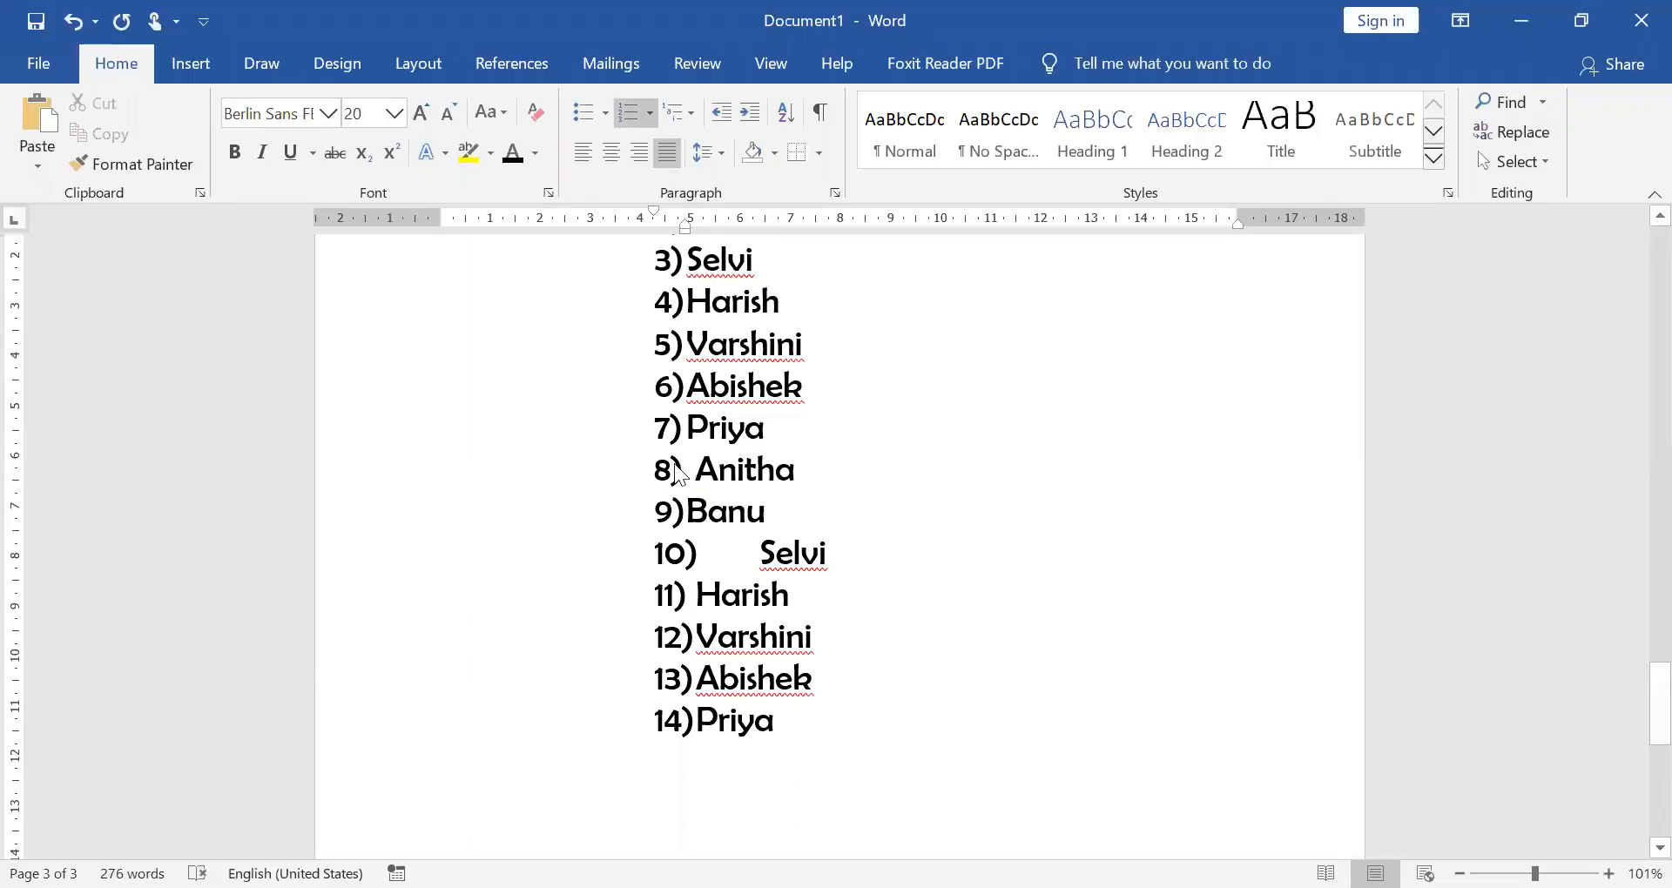
pyautogui.rightClick(702, 467)
pyautogui.click(657, 511)
pyautogui.rightClick(702, 471)
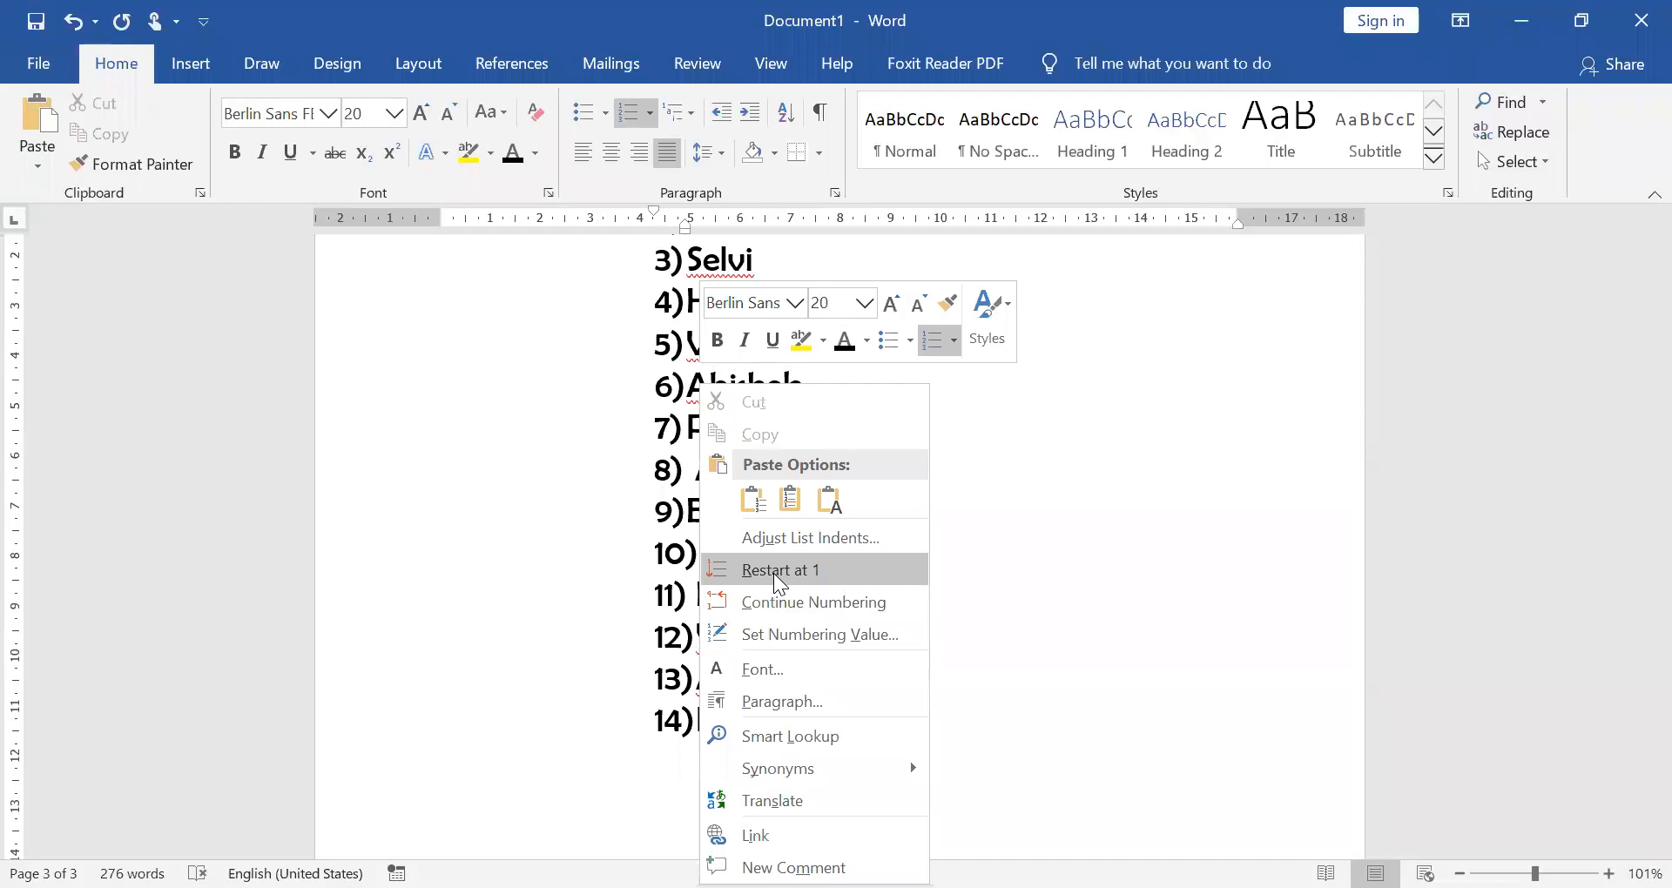
pyautogui.click(773, 571)
pyautogui.click(806, 436)
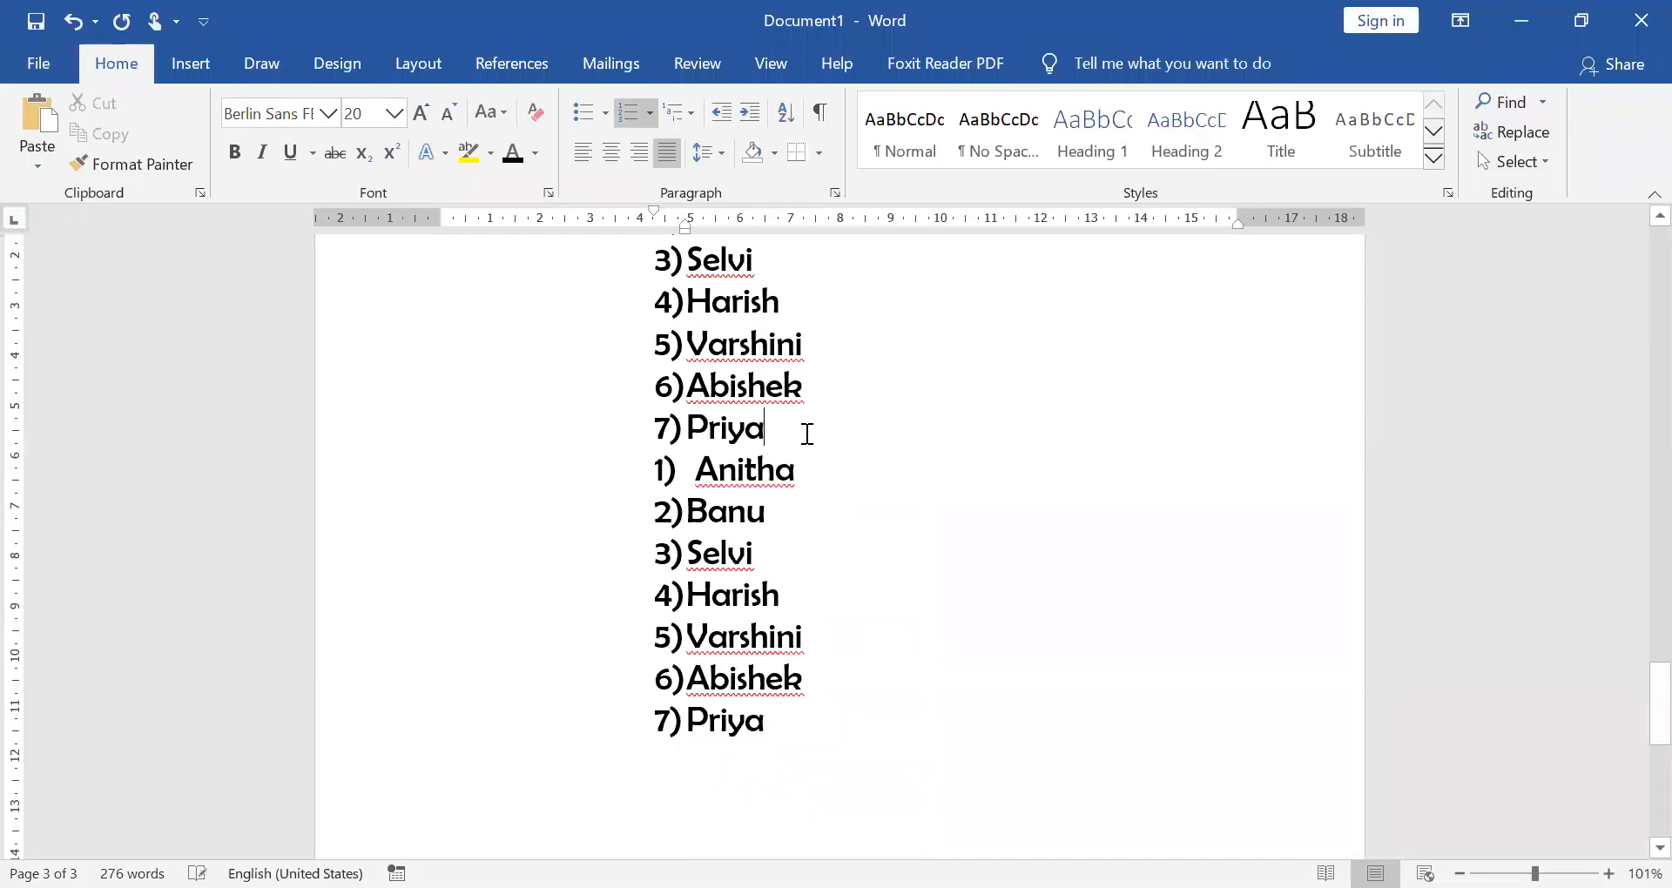
# Insert two blank unnumbered lines between the first numbered list and the duplicated list below it
pyautogui.press('Return')
pyautogui.press('BackSpace')
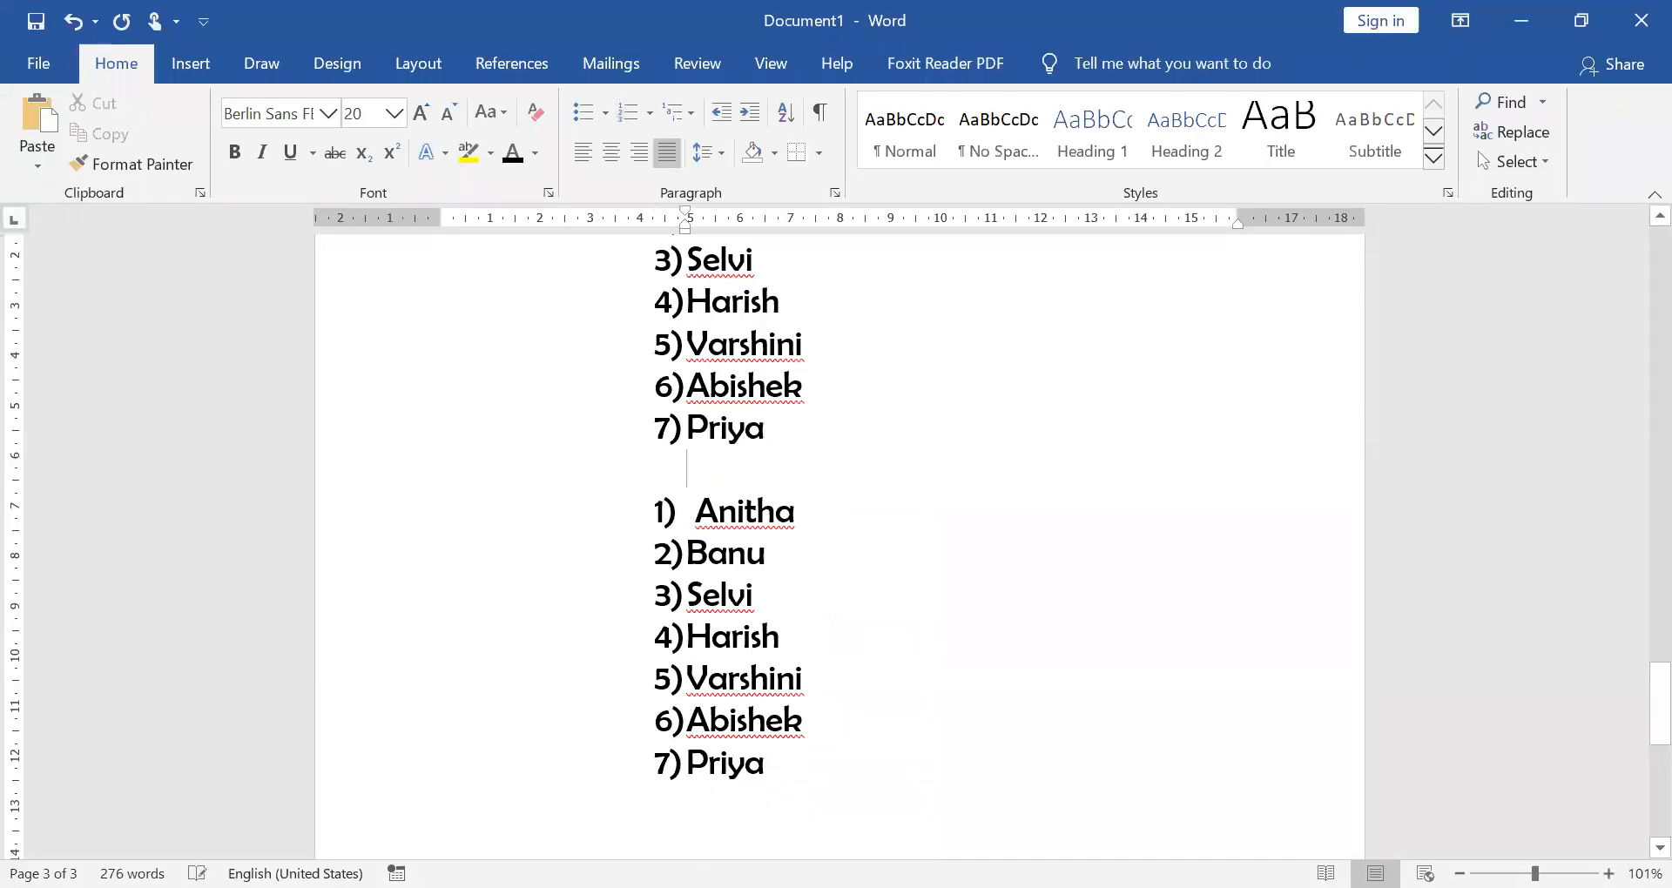
pyautogui.press('Return')
pyautogui.scroll(2, 910, 542)
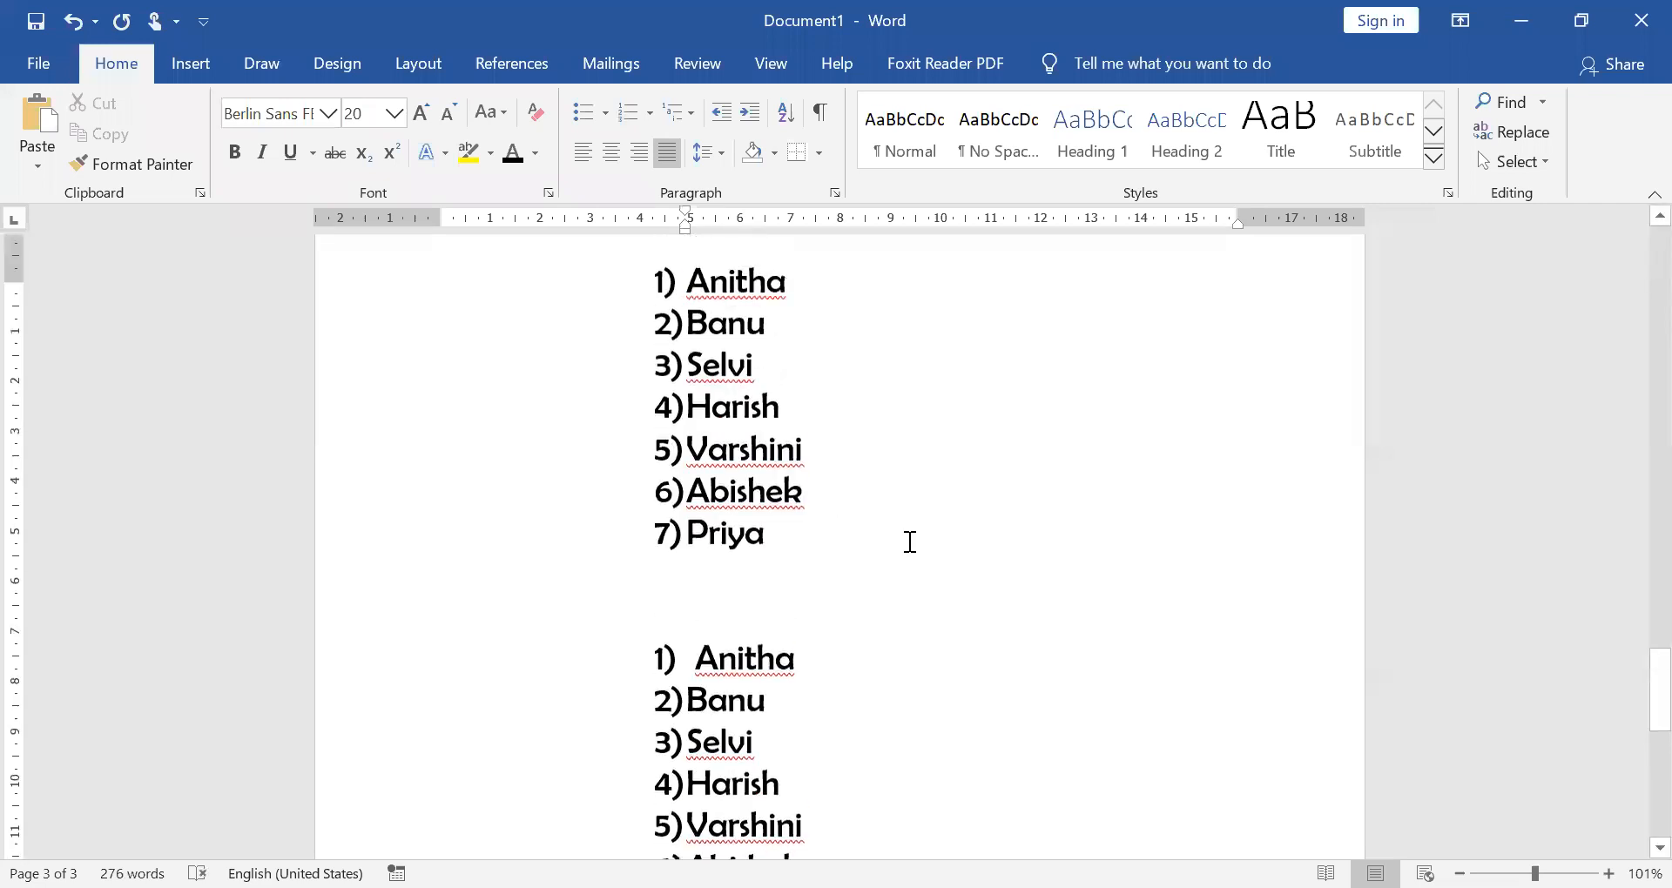
# Remove the leading space before the second list's first name and sort its seven names as text in ascending order
pyautogui.scroll(-1, 915, 546)
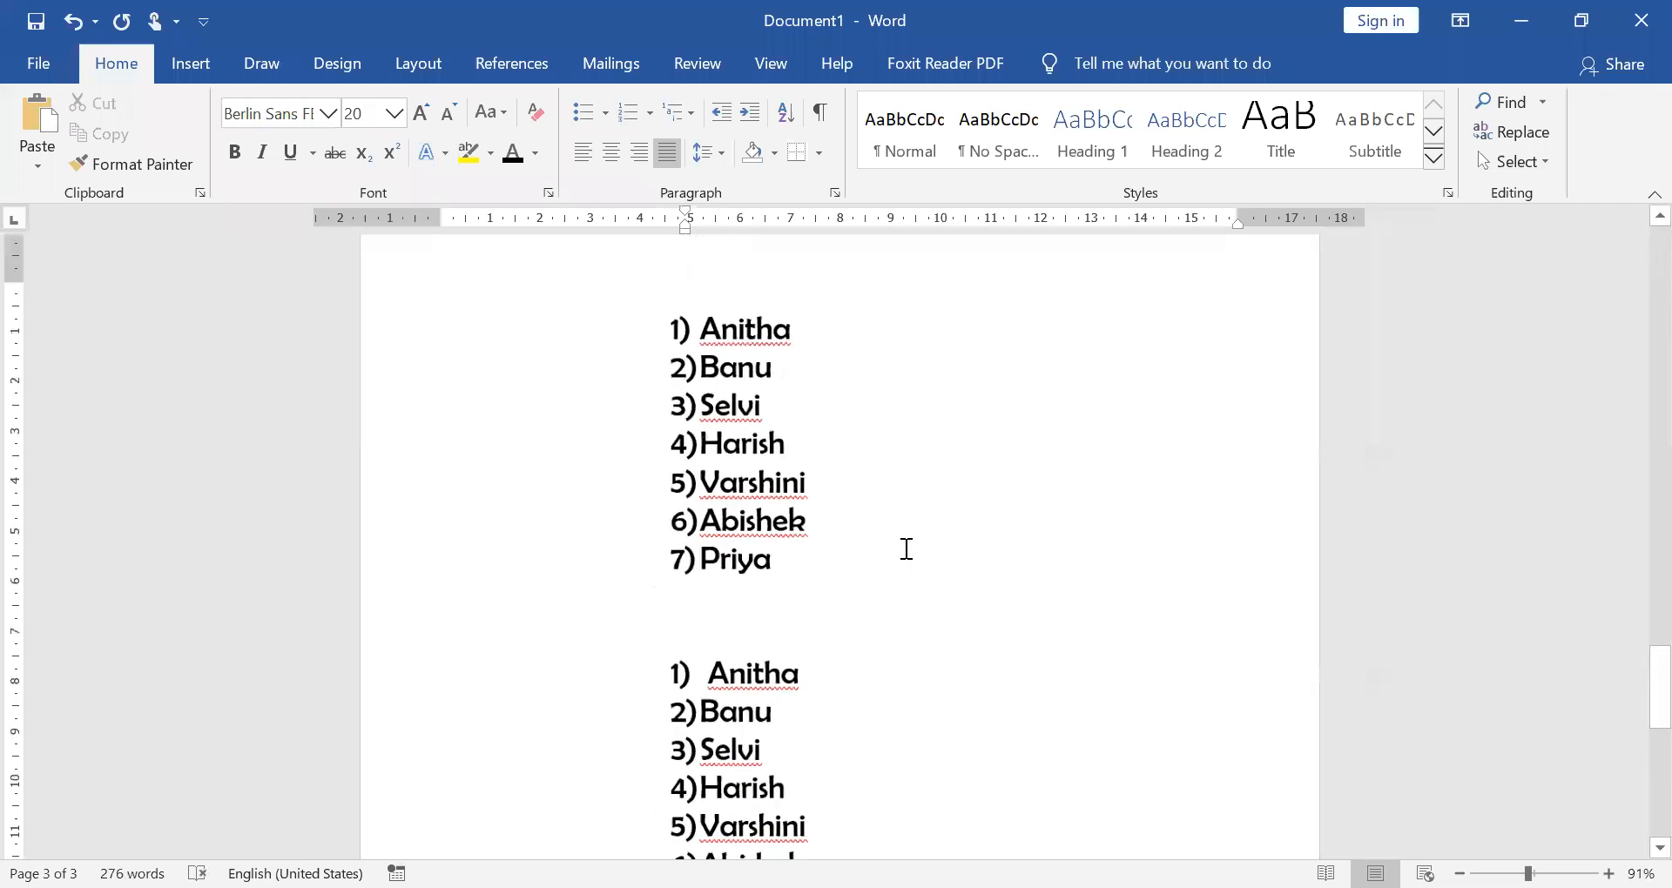
pyautogui.scroll(-1, 866, 624)
pyautogui.scroll(-1, 855, 616)
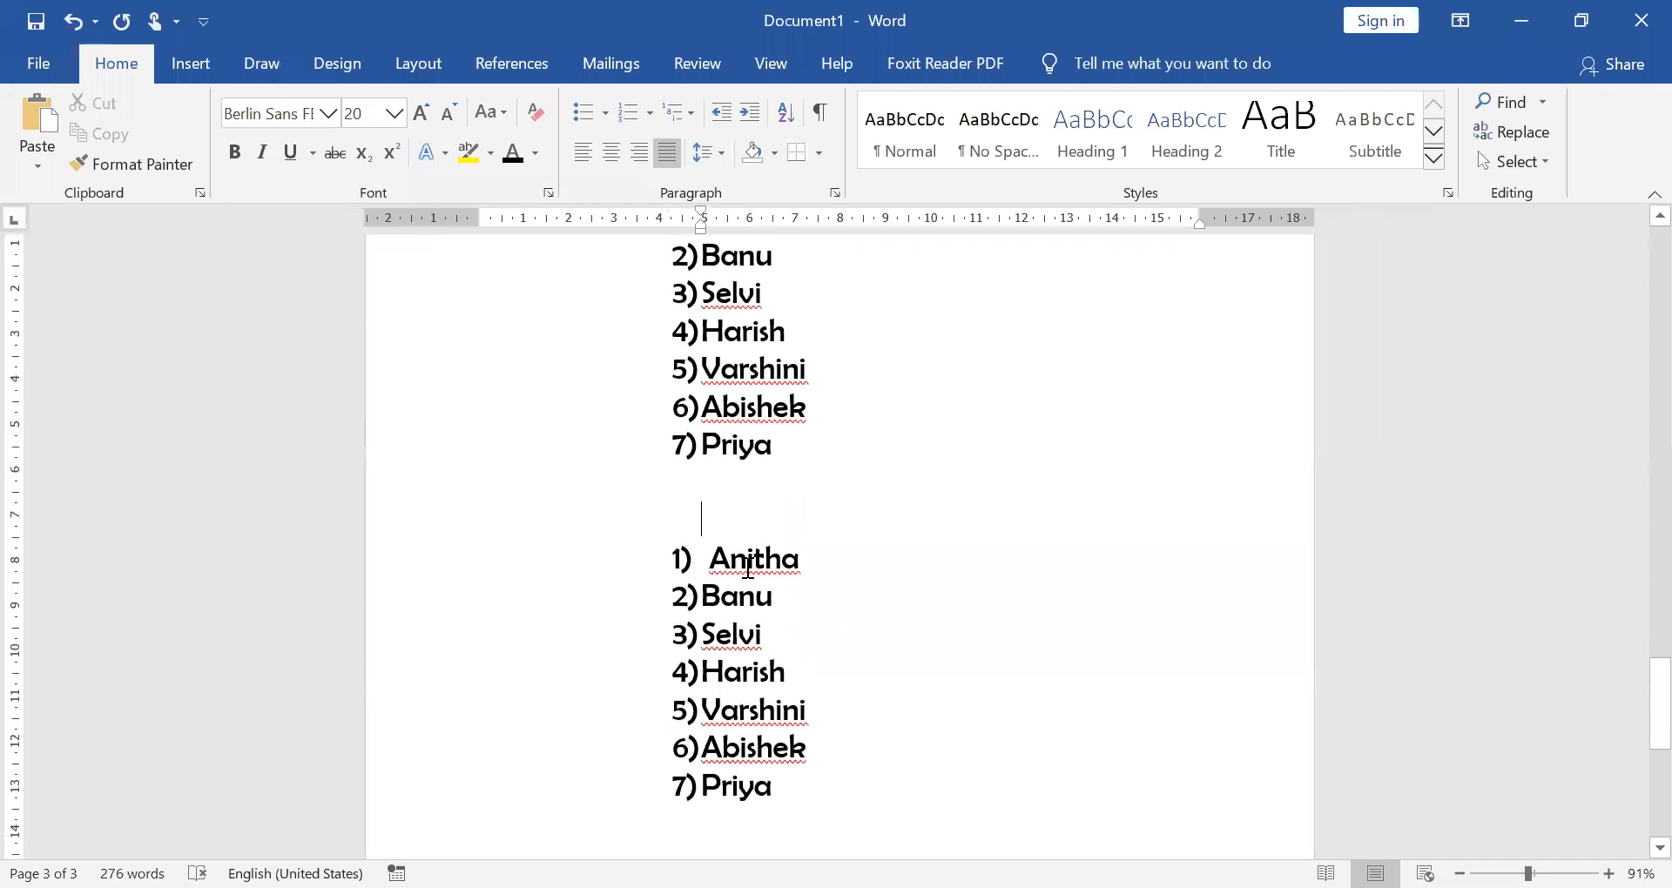
pyautogui.click(770, 544)
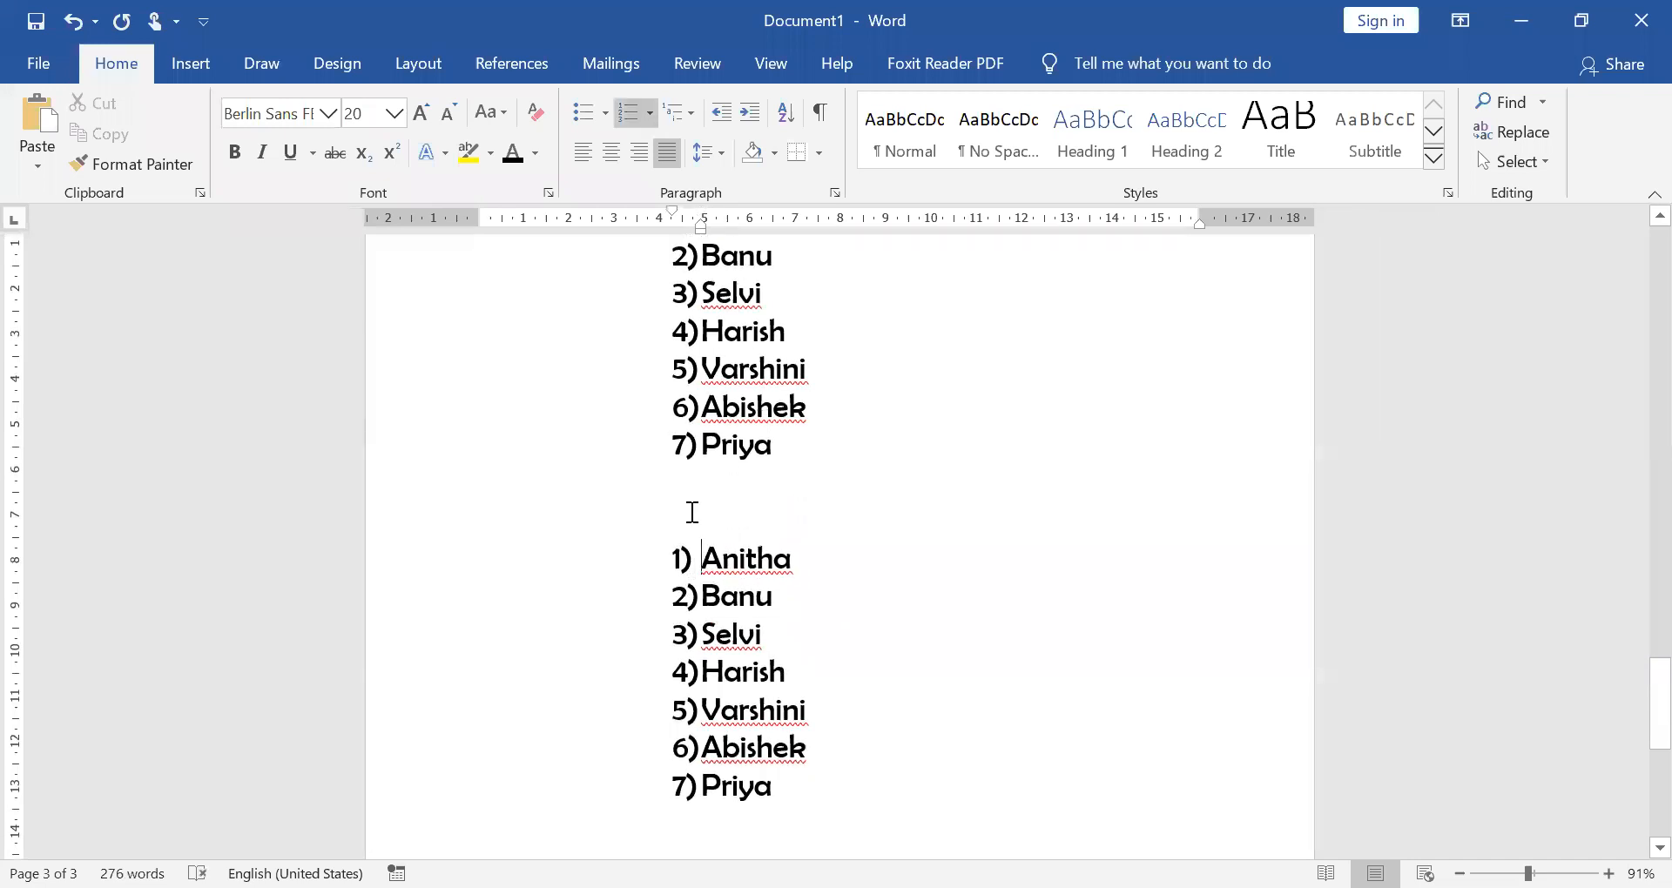
pyautogui.keyDown('shift'); pyautogui.click(784, 789); pyautogui.keyUp('shift')
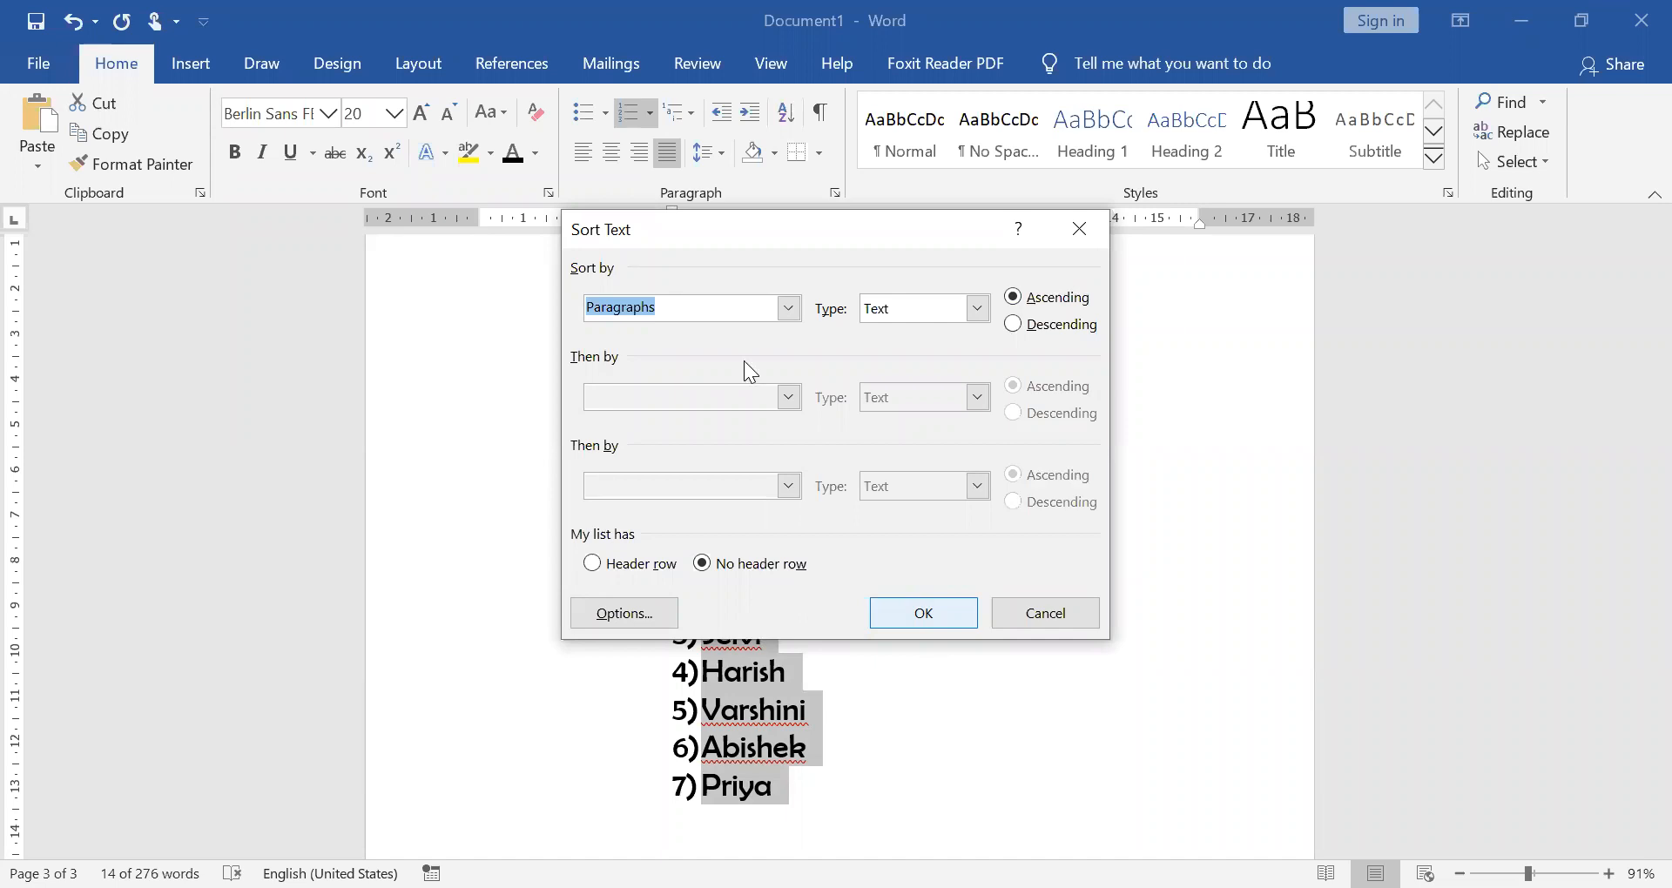
pyautogui.press('Return')
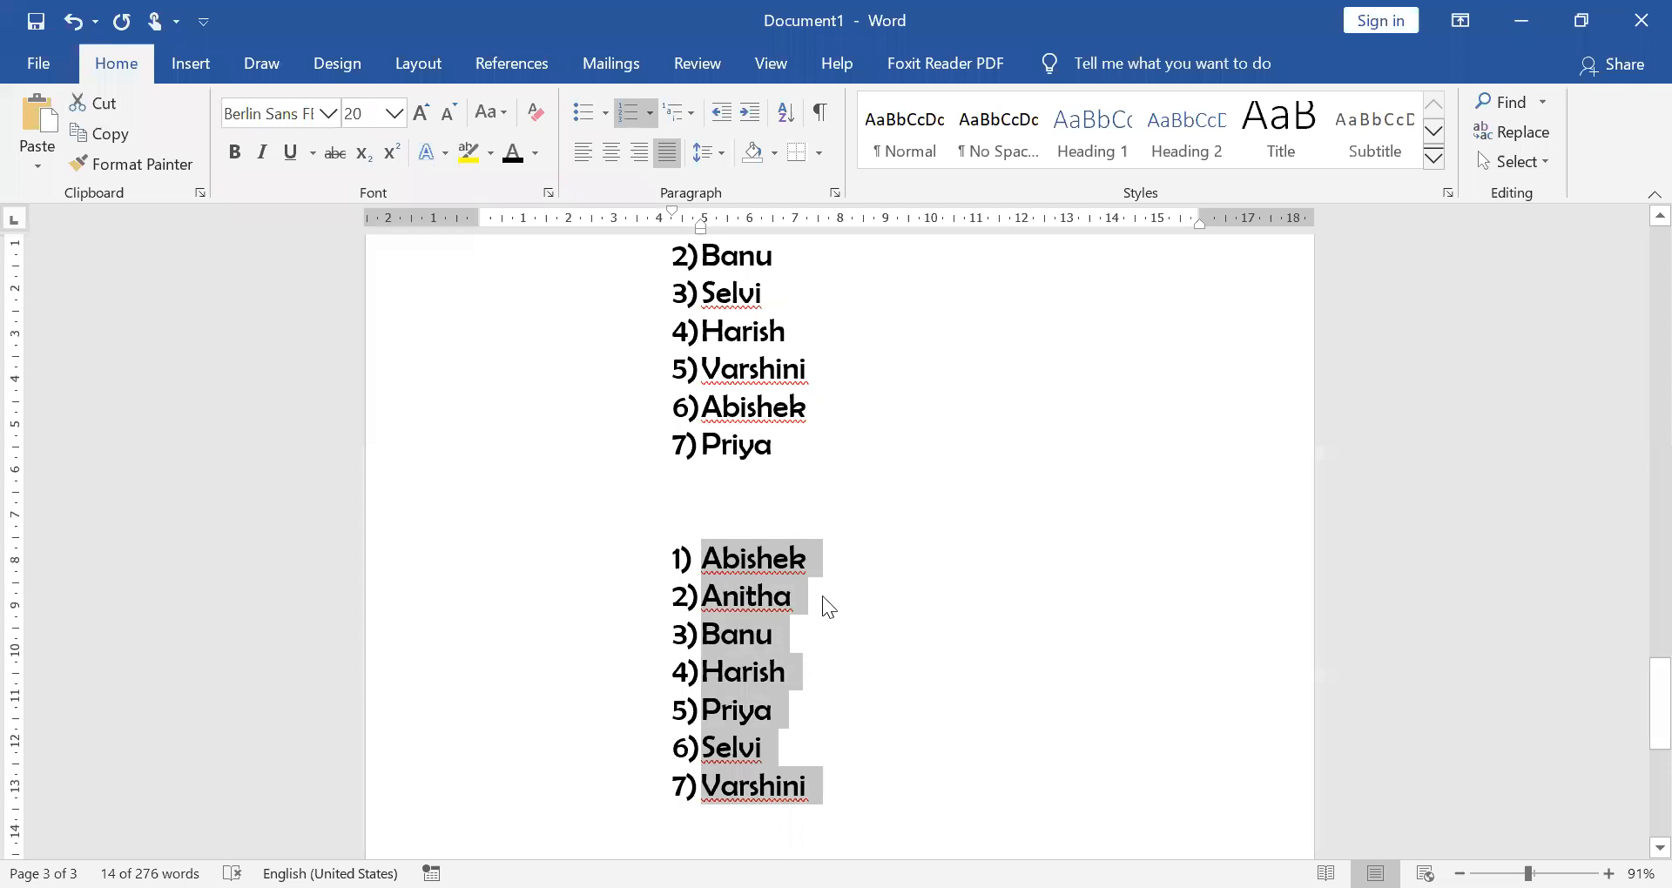
pyautogui.scroll(1, 824, 805)
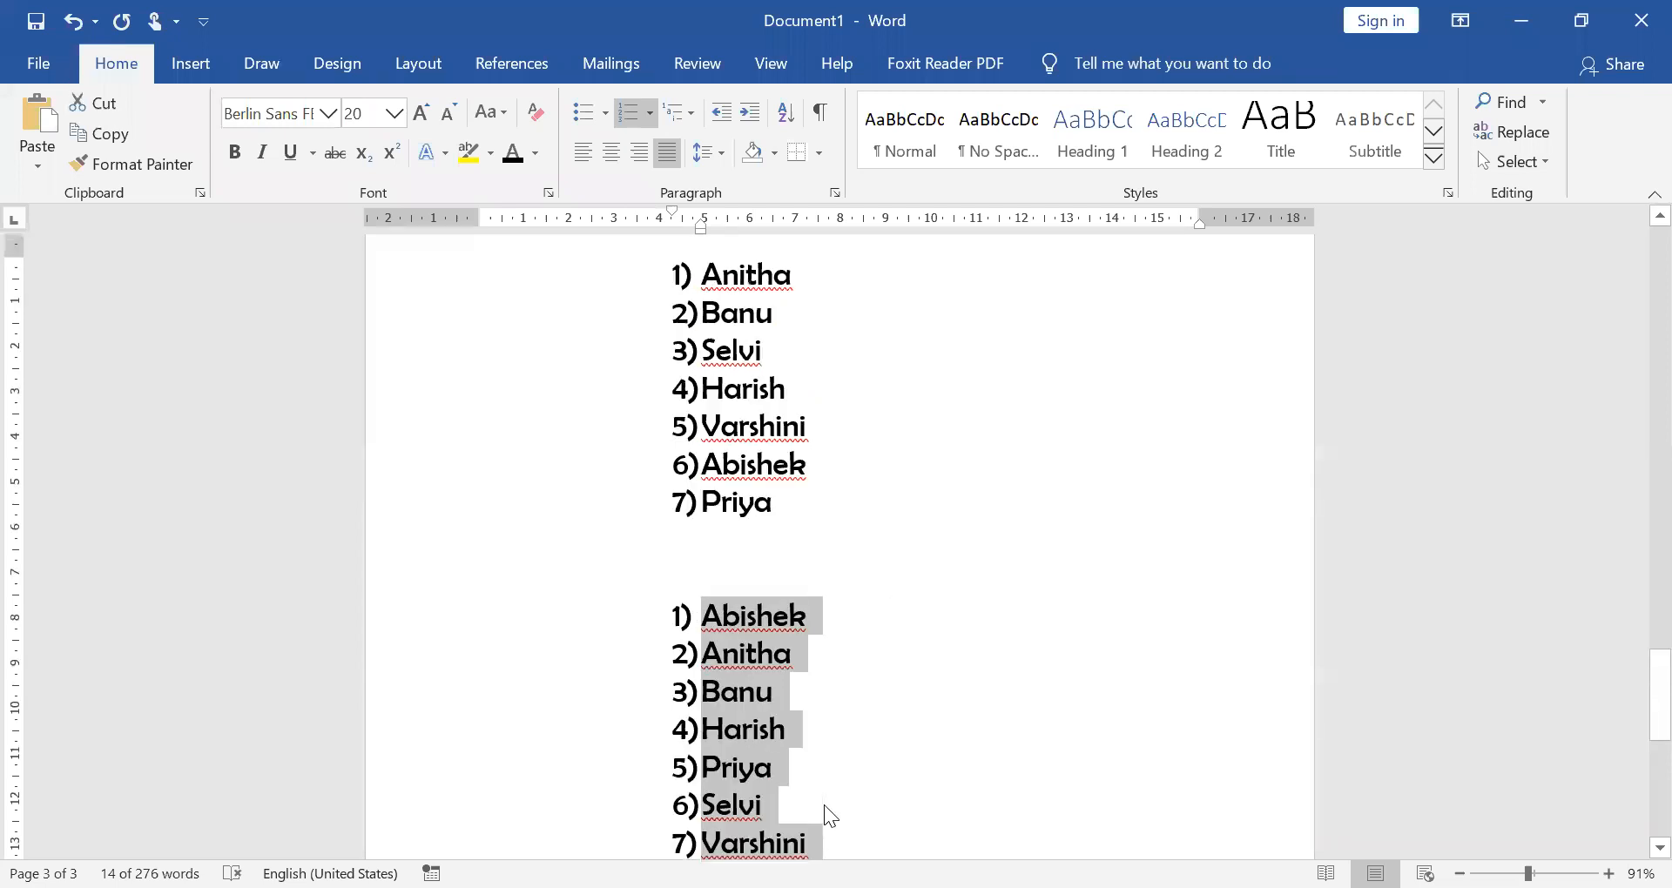
pyautogui.scroll(-1, 859, 638)
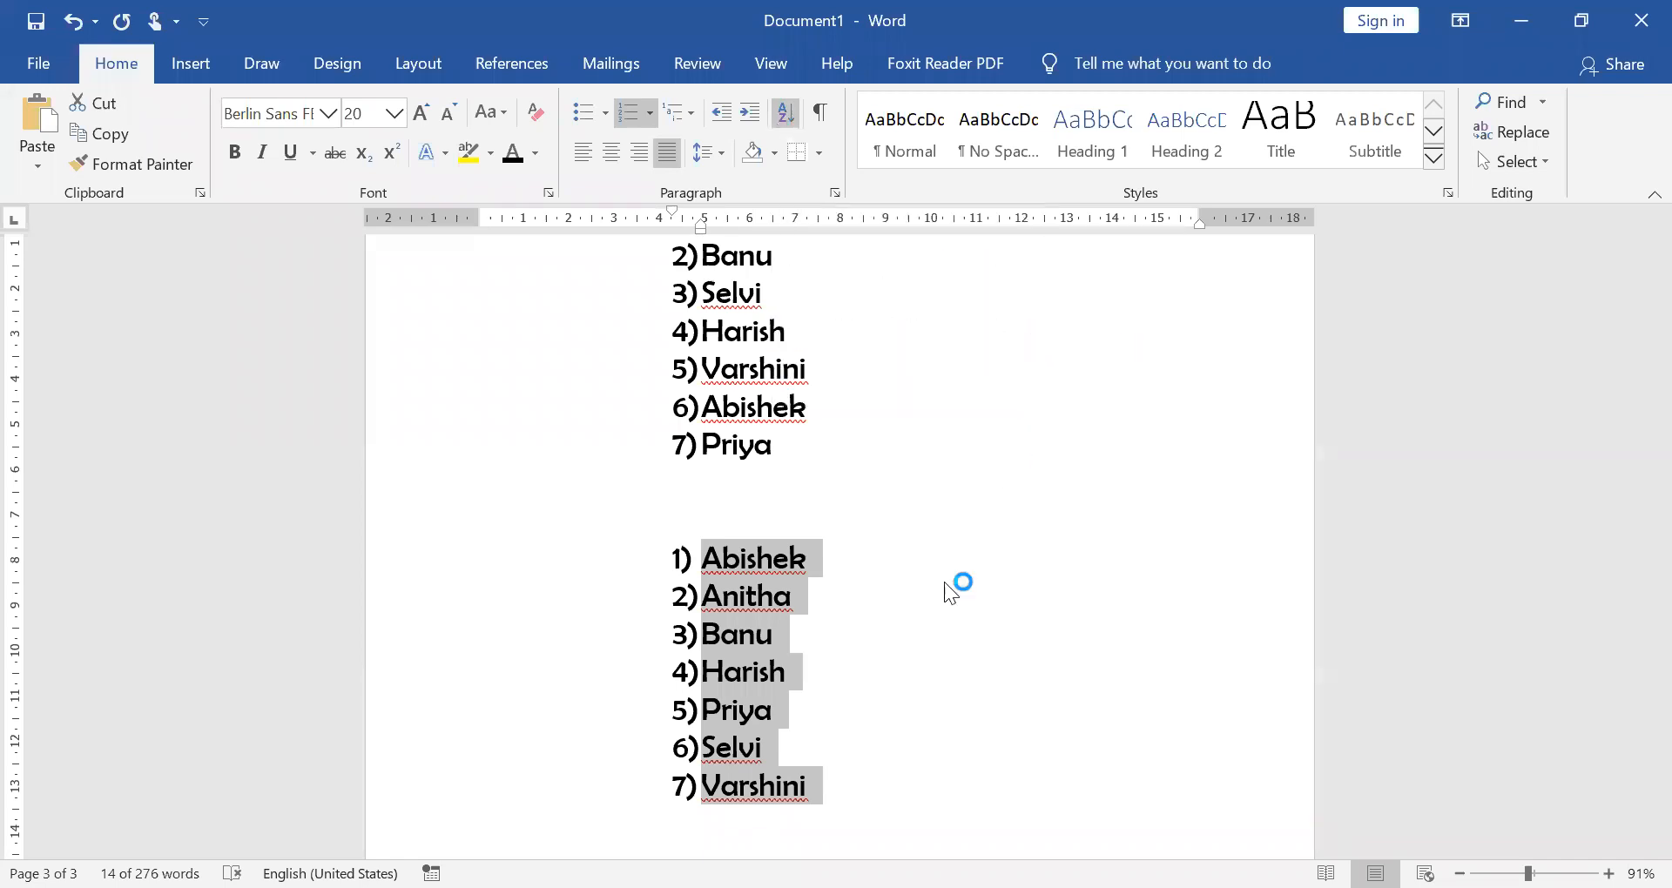
# Sort the second list's seven selected names in descending order, by paragraphs as text
pyautogui.hotkey('alt', 'd')
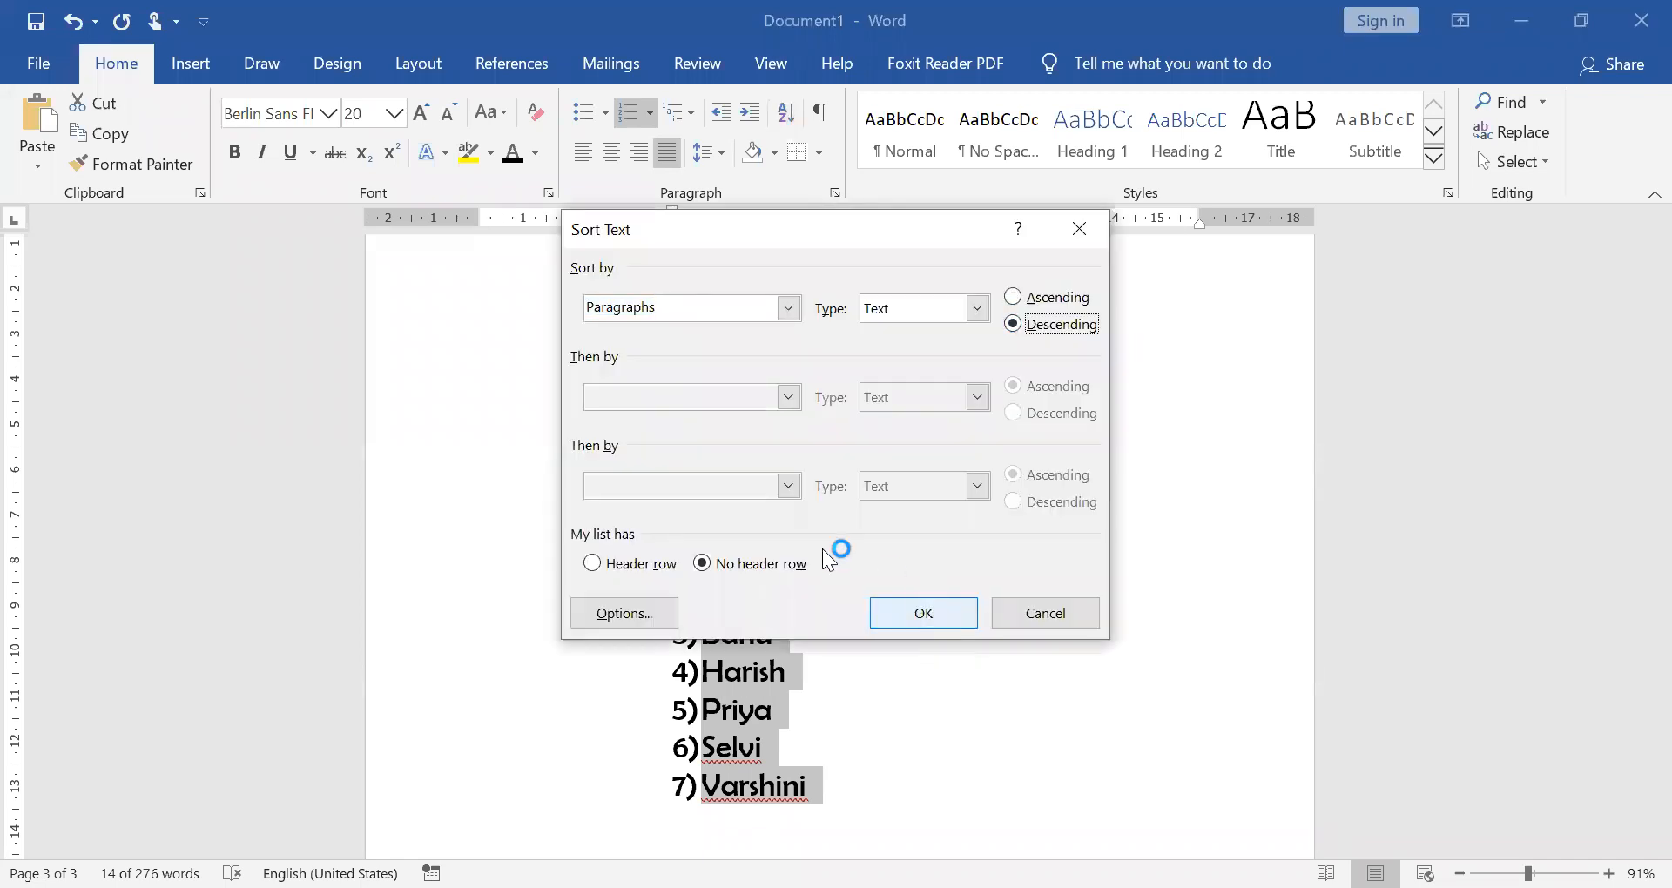
pyautogui.press('Return')
pyautogui.scroll(3, 740, 540)
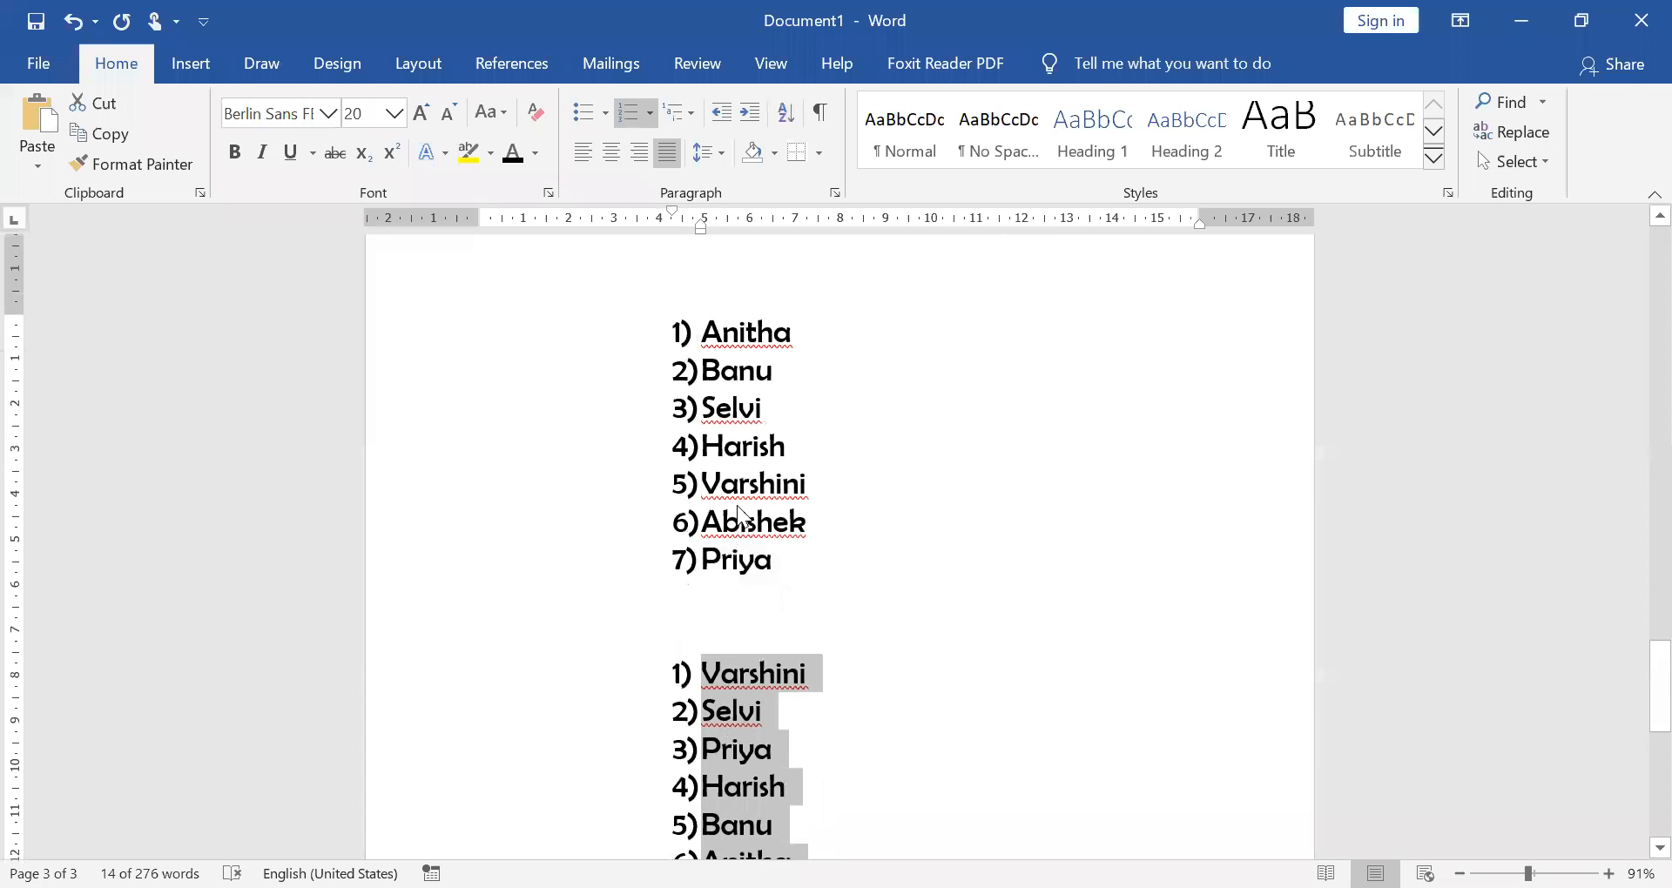
pyautogui.scroll(-3, 737, 505)
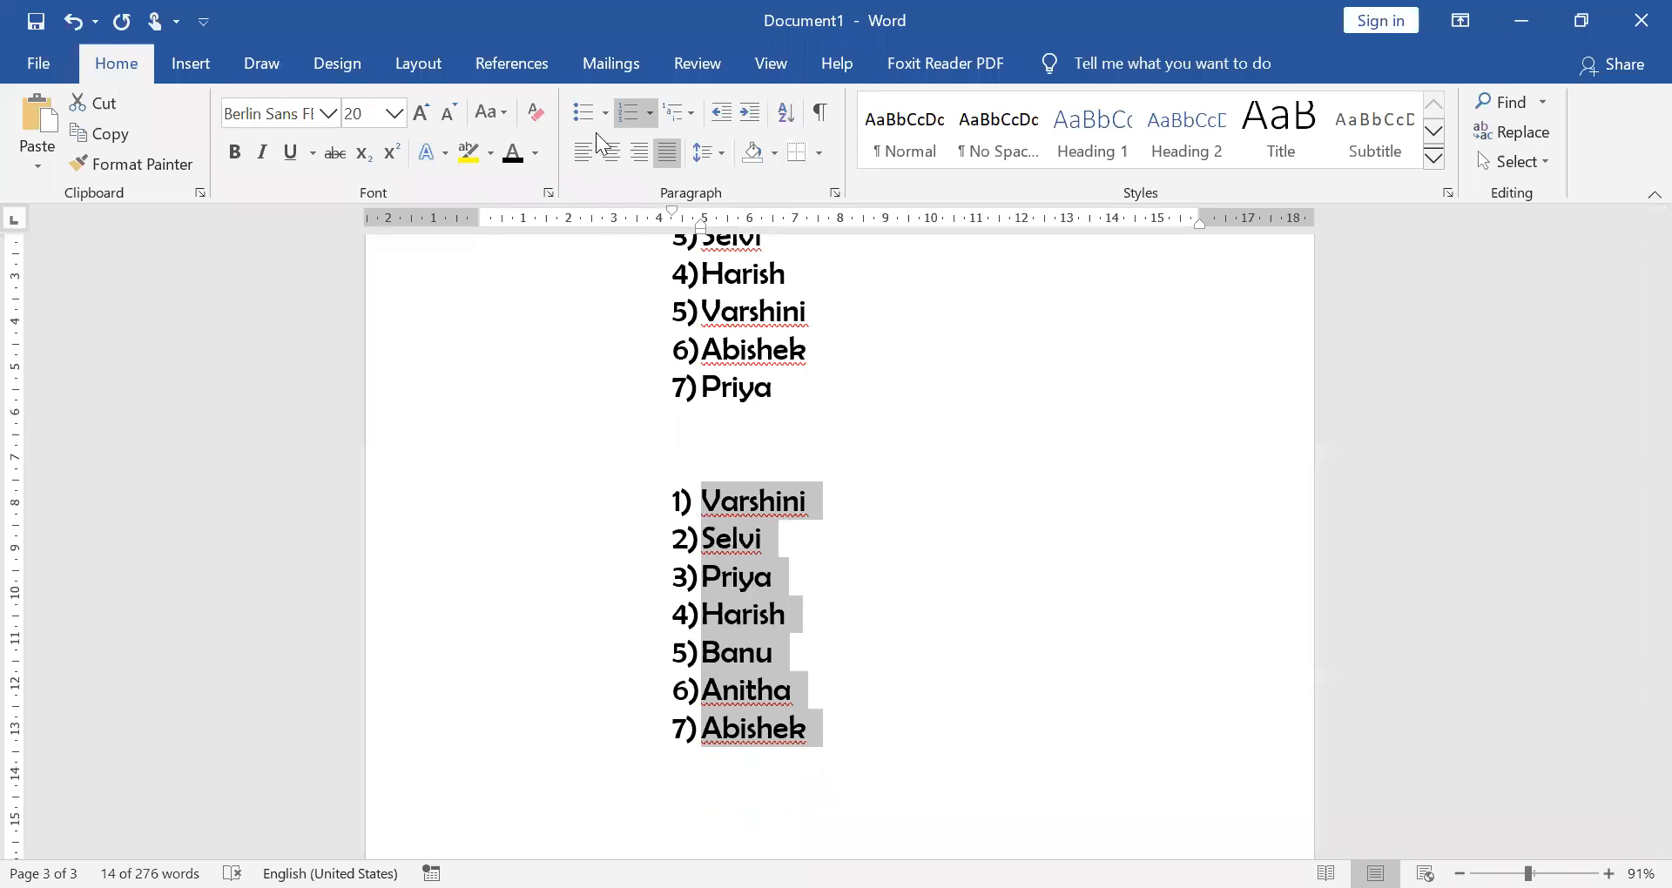
# Search the document for "object", review the highlighted matches from the Introduction onwards, and close the search
pyautogui.scroll(2, 689, 536)
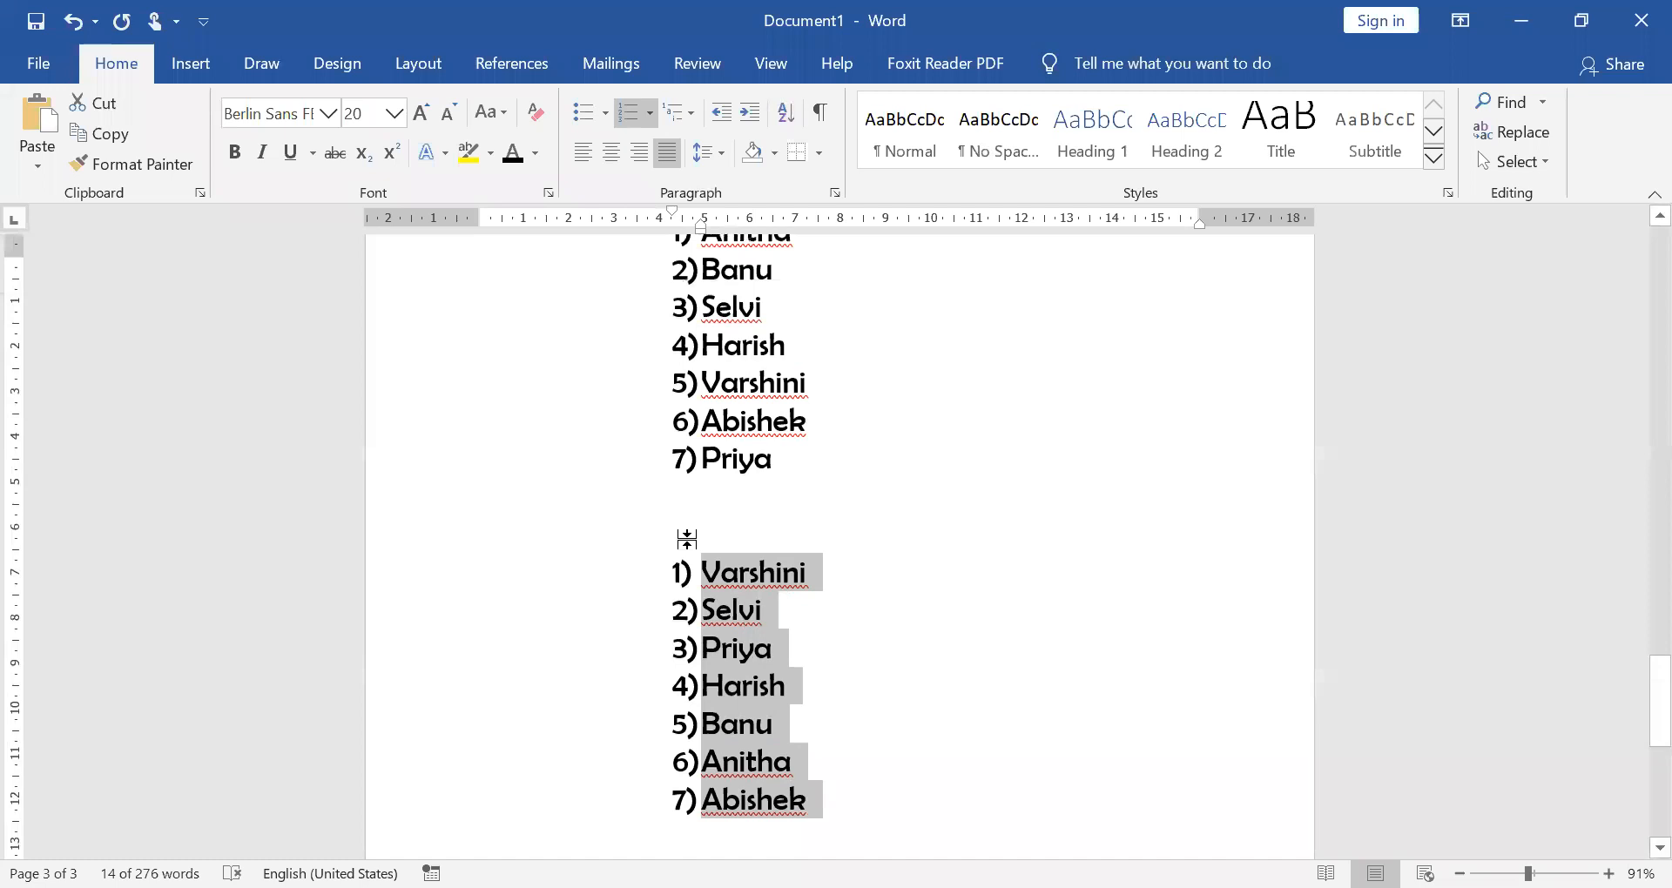
pyautogui.scroll(20, 479, 471)
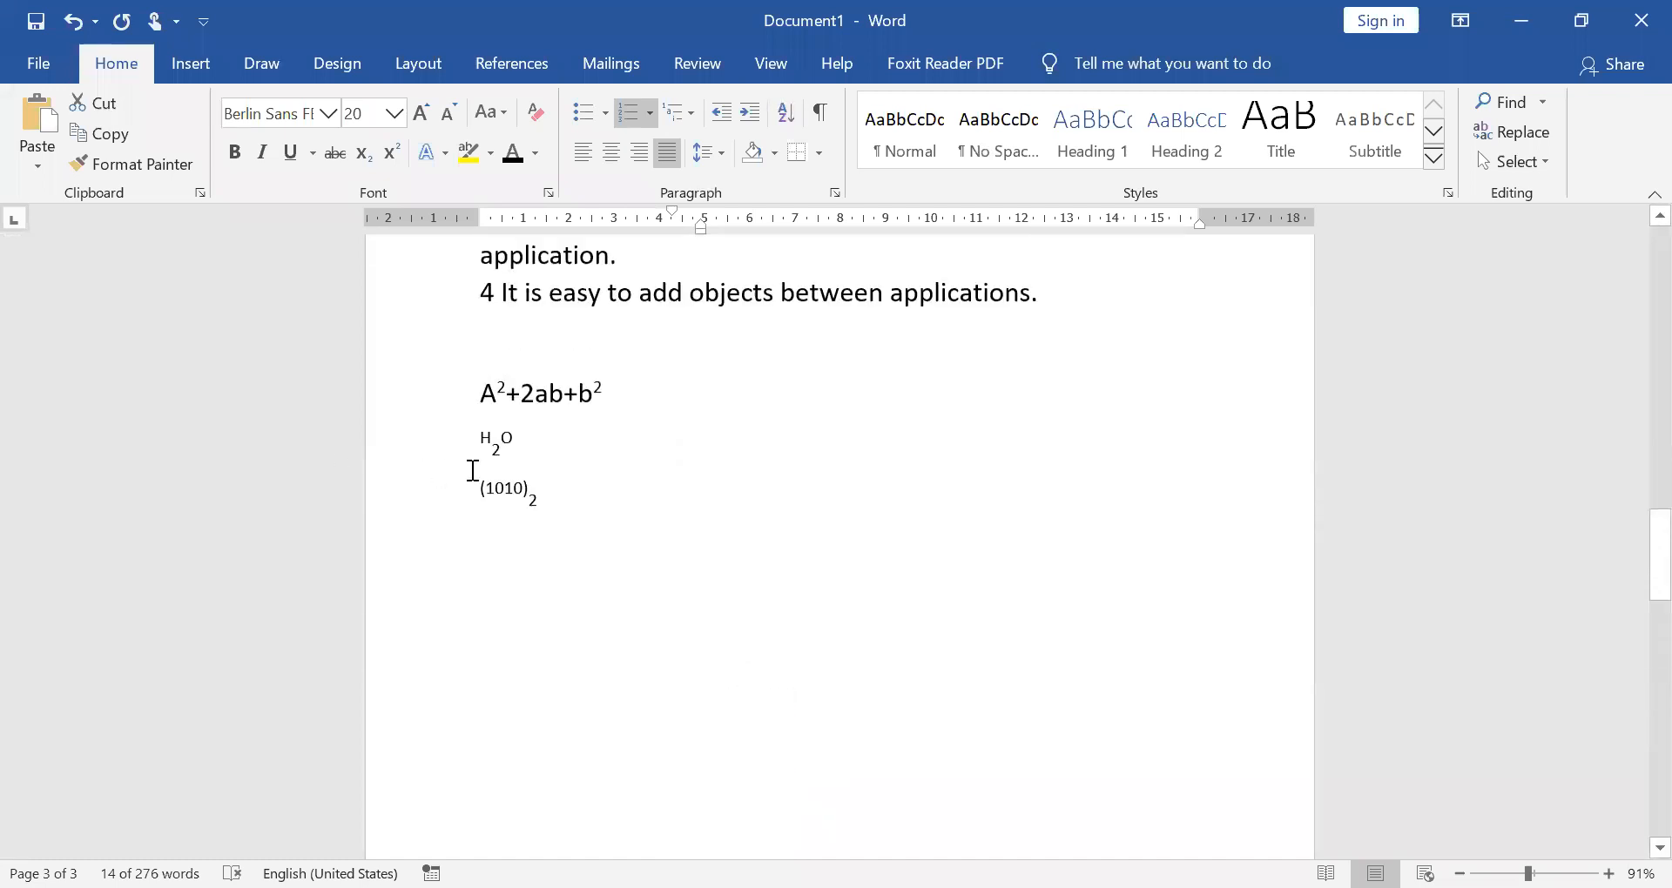
pyautogui.scroll(3, 463, 478)
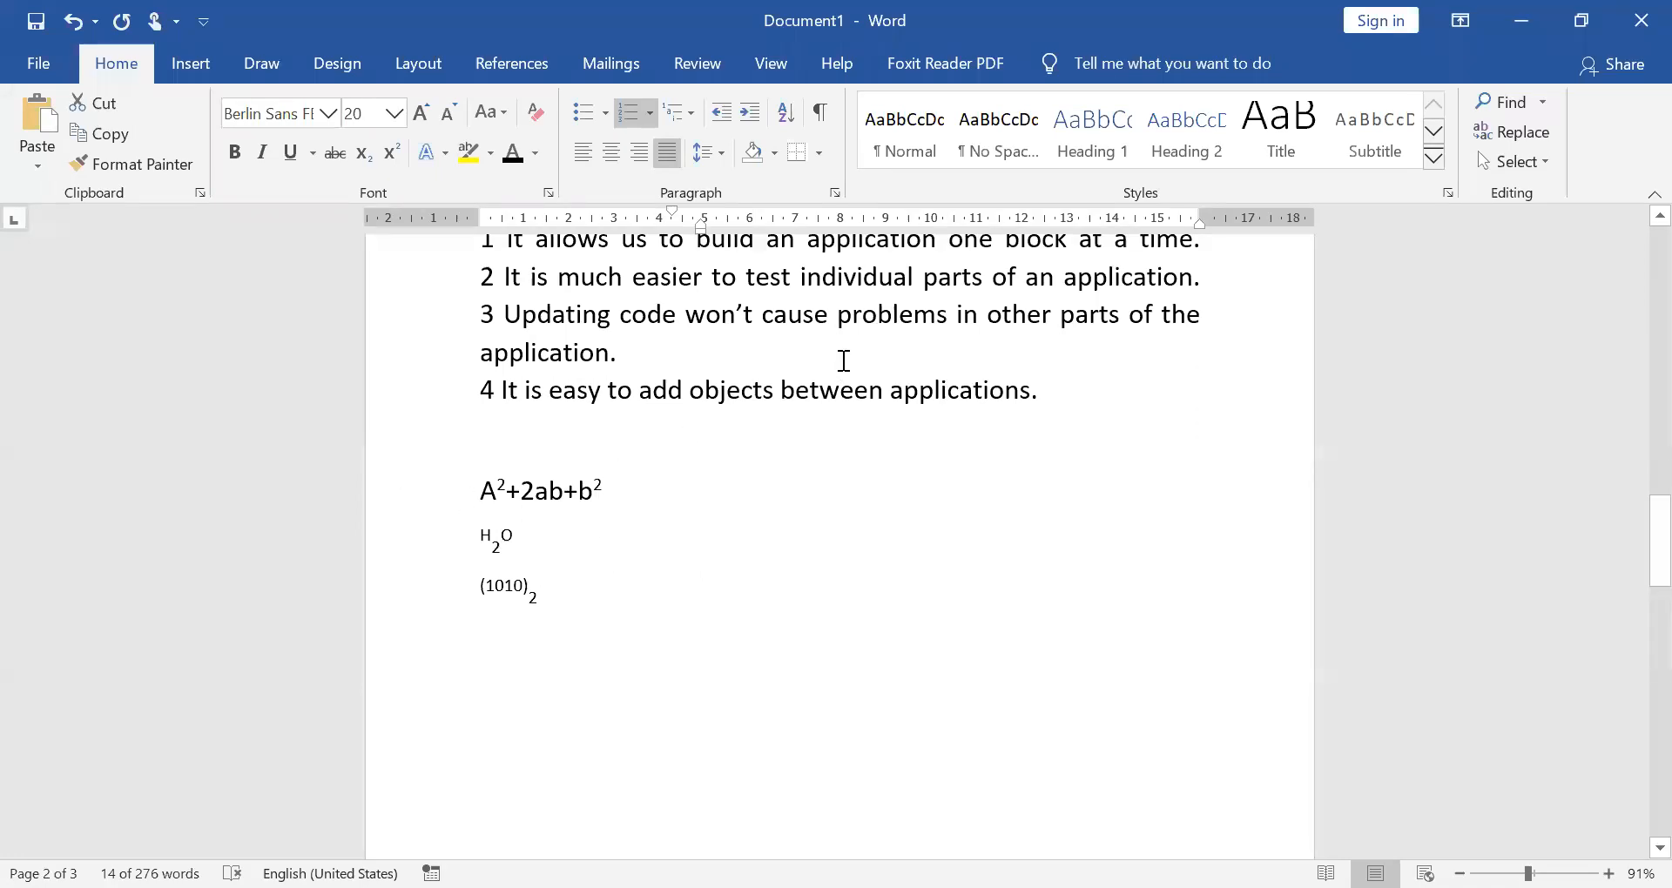
pyautogui.scroll(3, 836, 610)
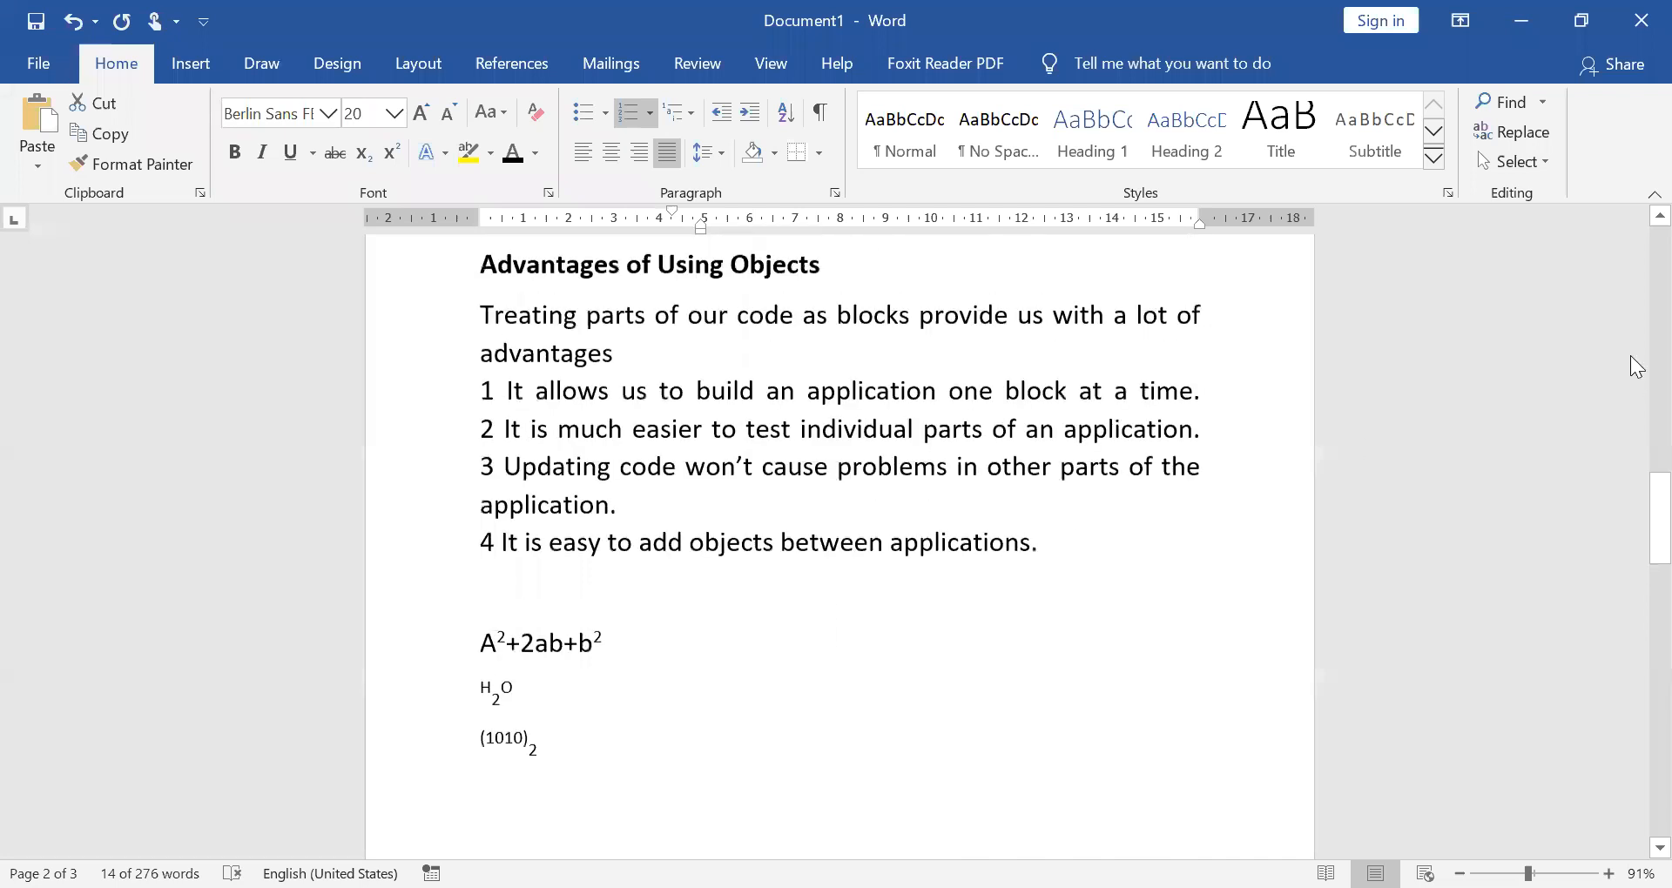
pyautogui.scroll(5, 1631, 324)
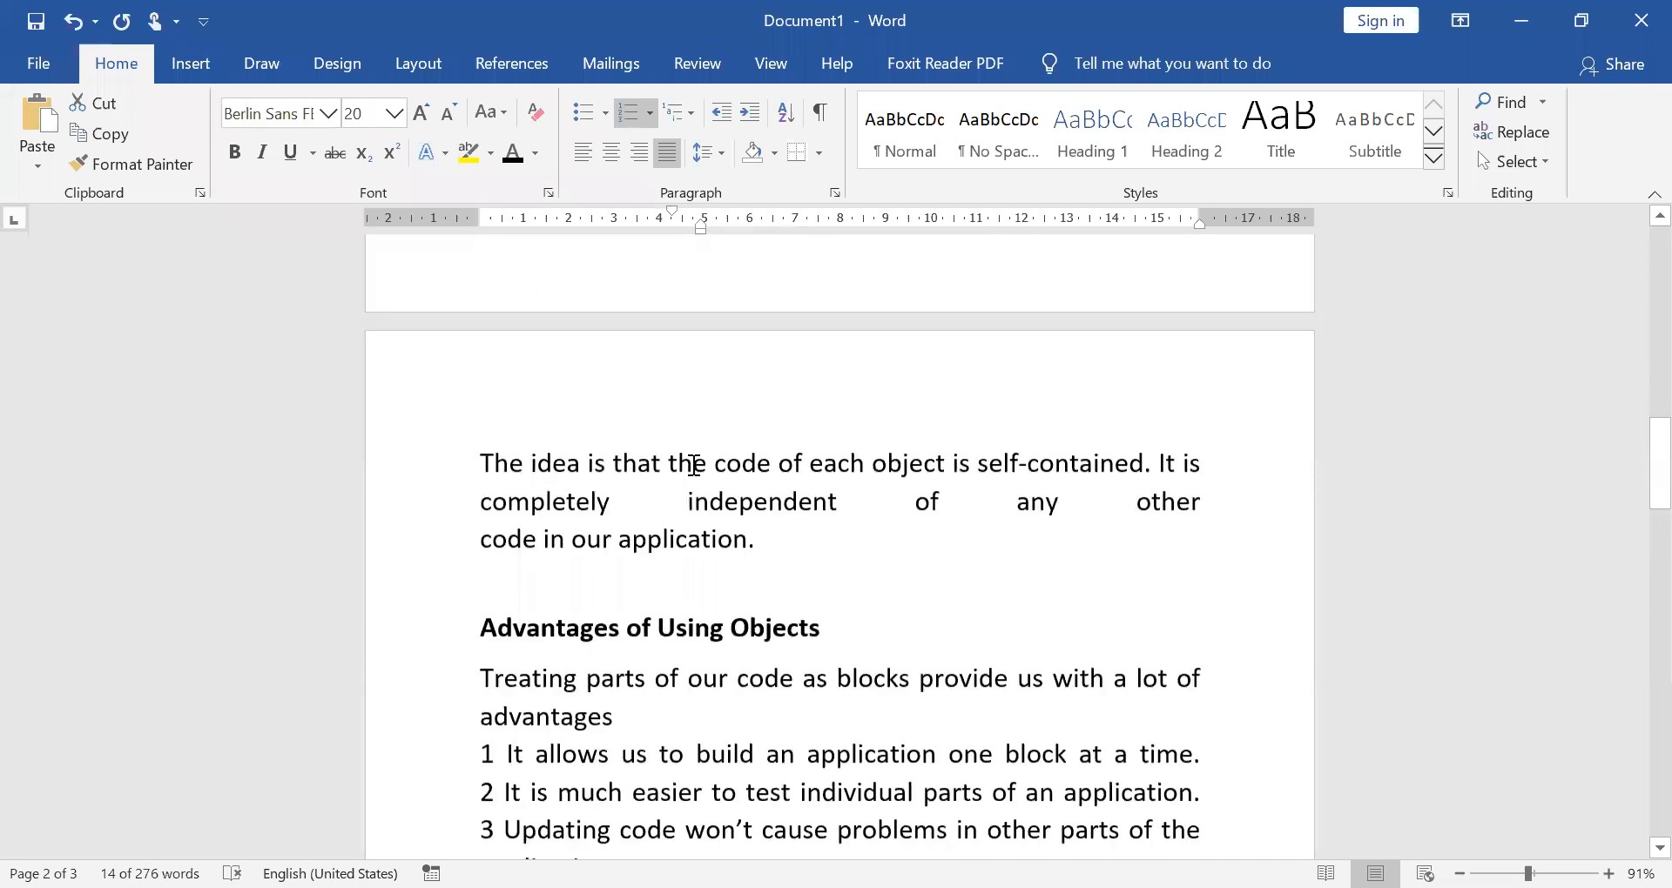
pyautogui.scroll(8, 823, 492)
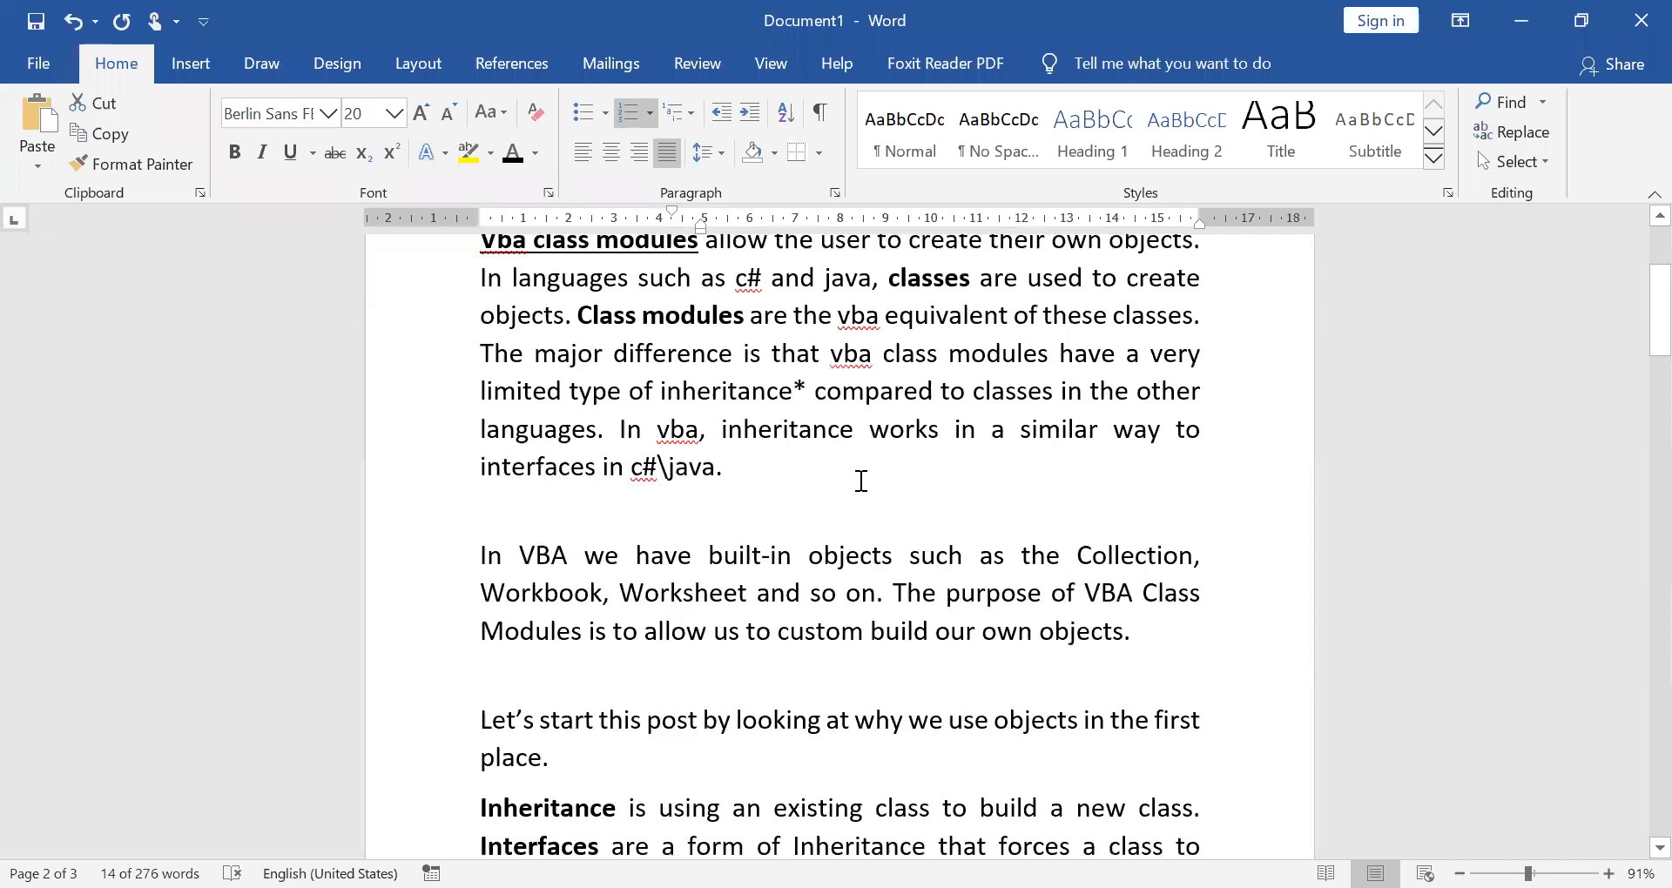
pyautogui.scroll(3, 861, 483)
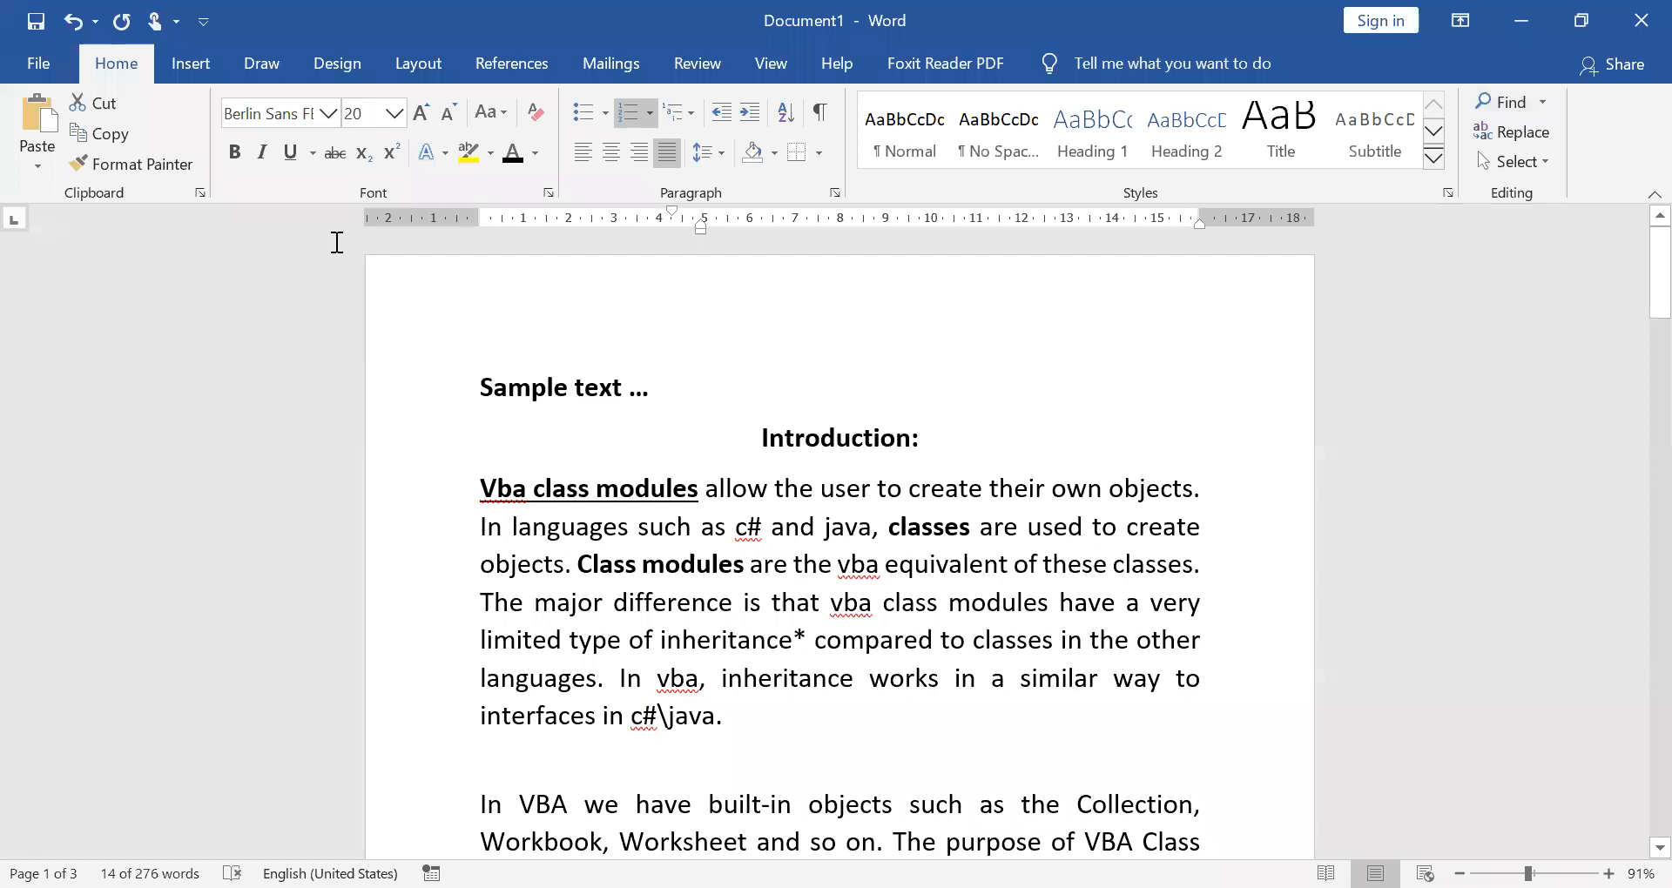
pyautogui.hotkey('ctrl', 'f')
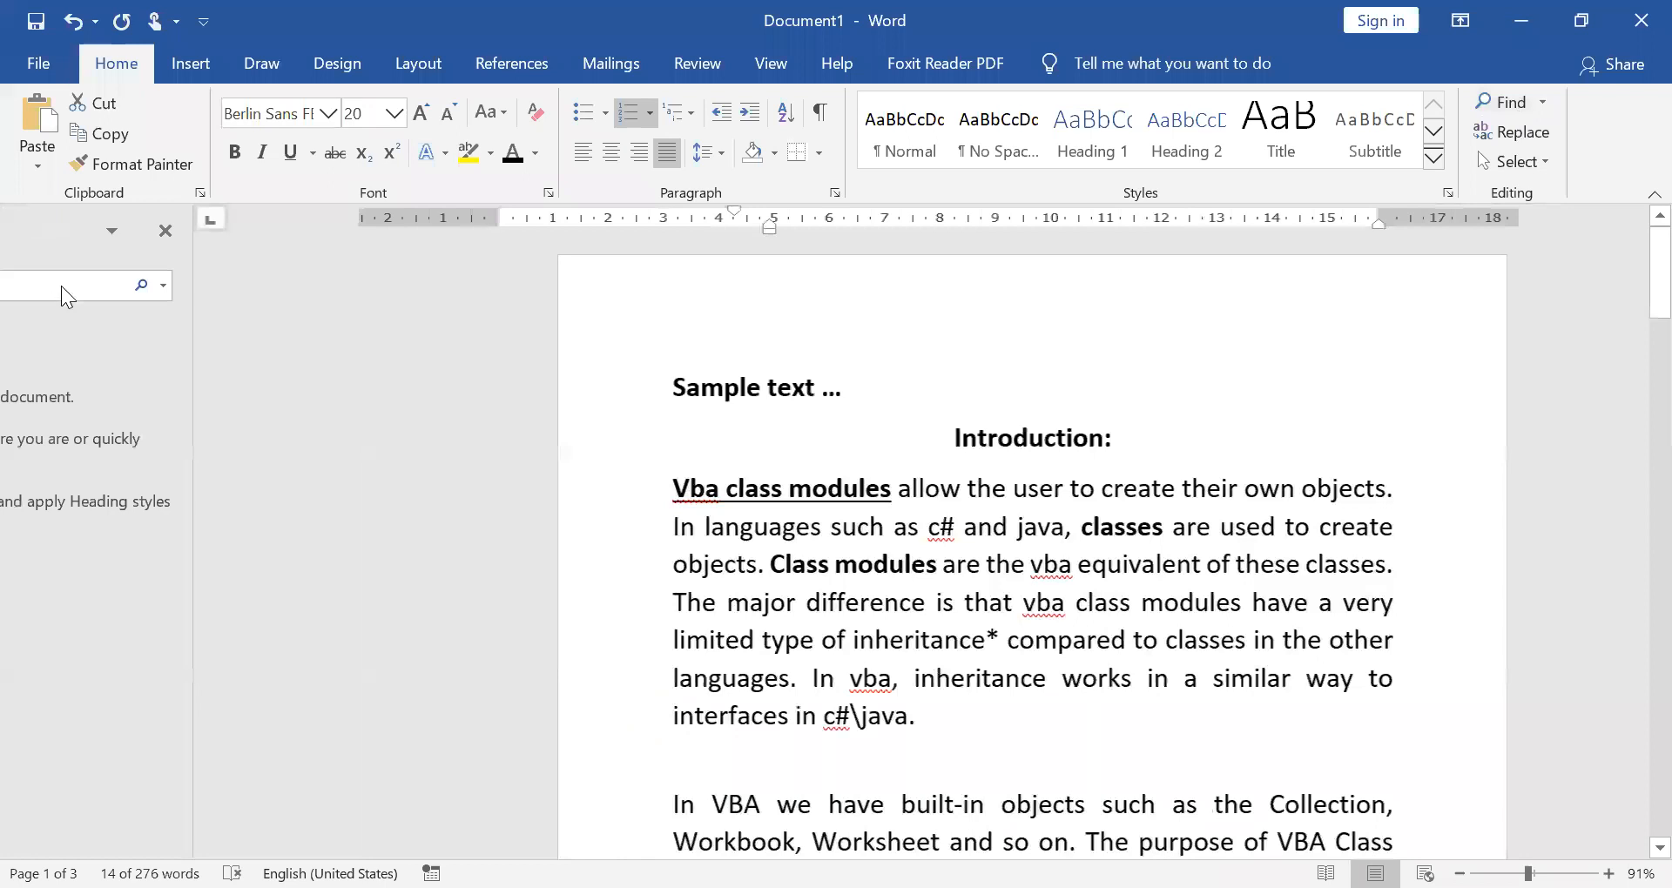
pyautogui.write('obje')
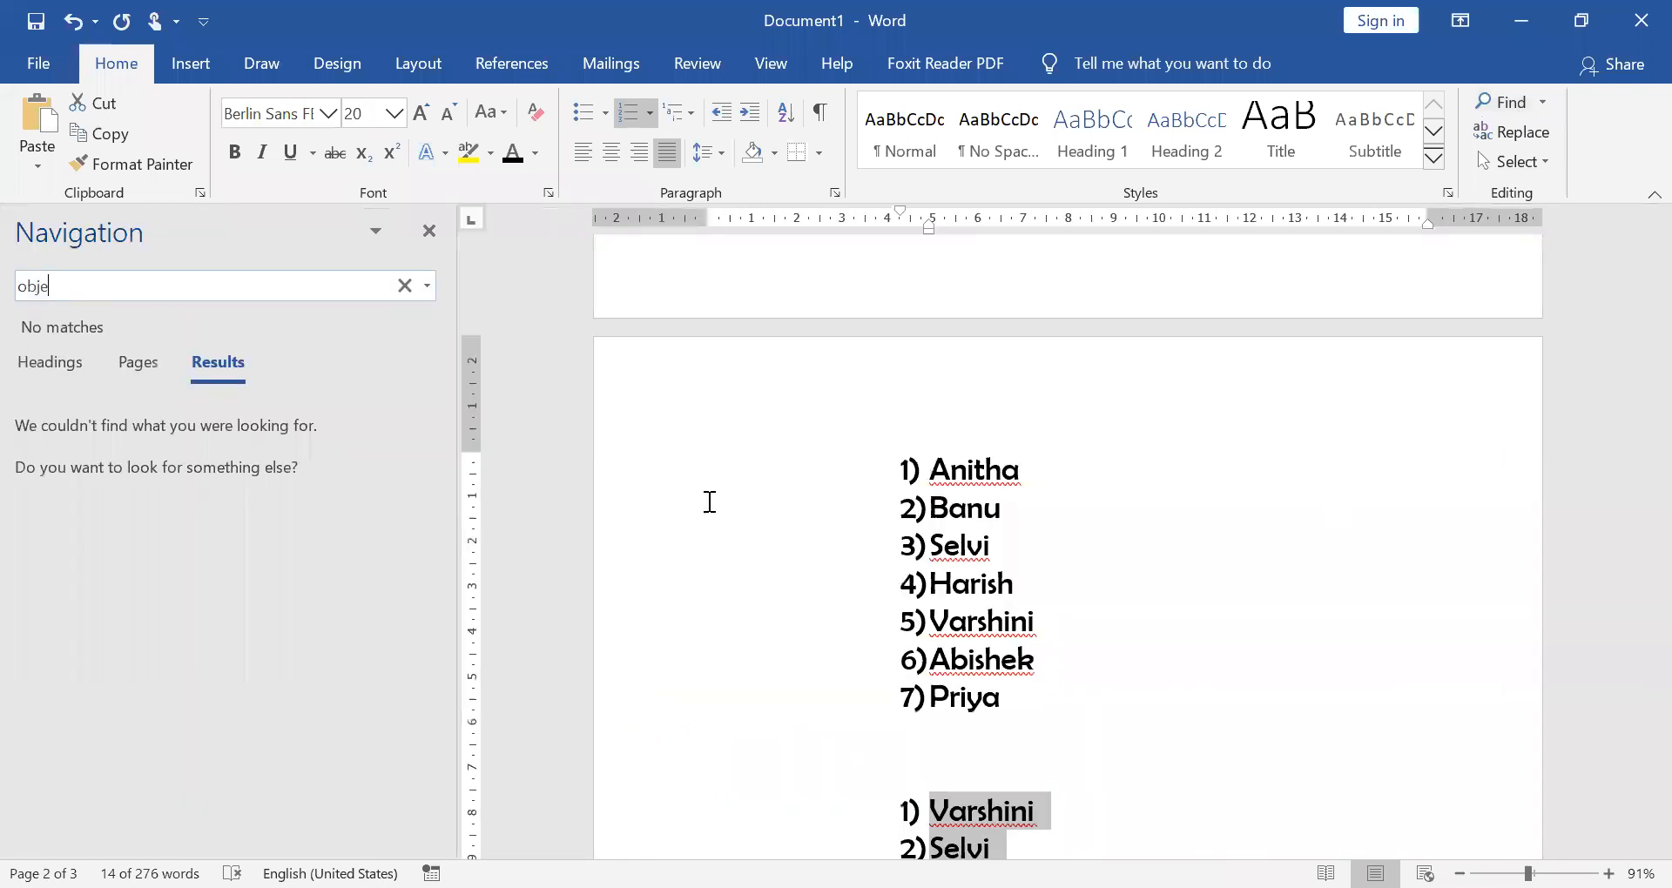
pyautogui.write('ct')
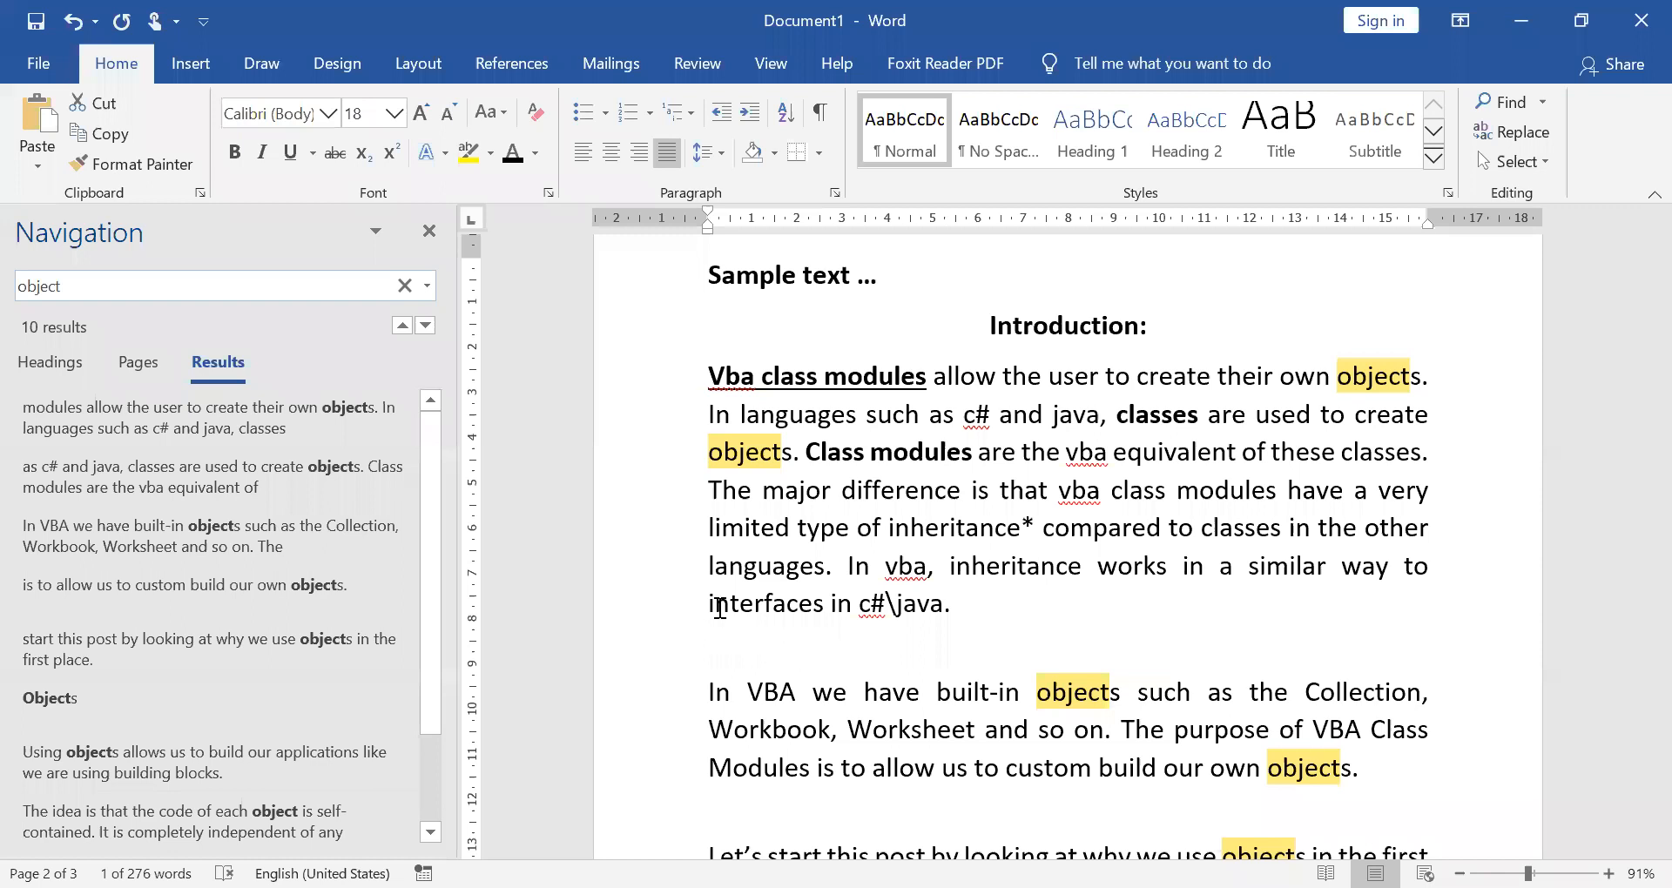
pyautogui.scroll(-1, 980, 688)
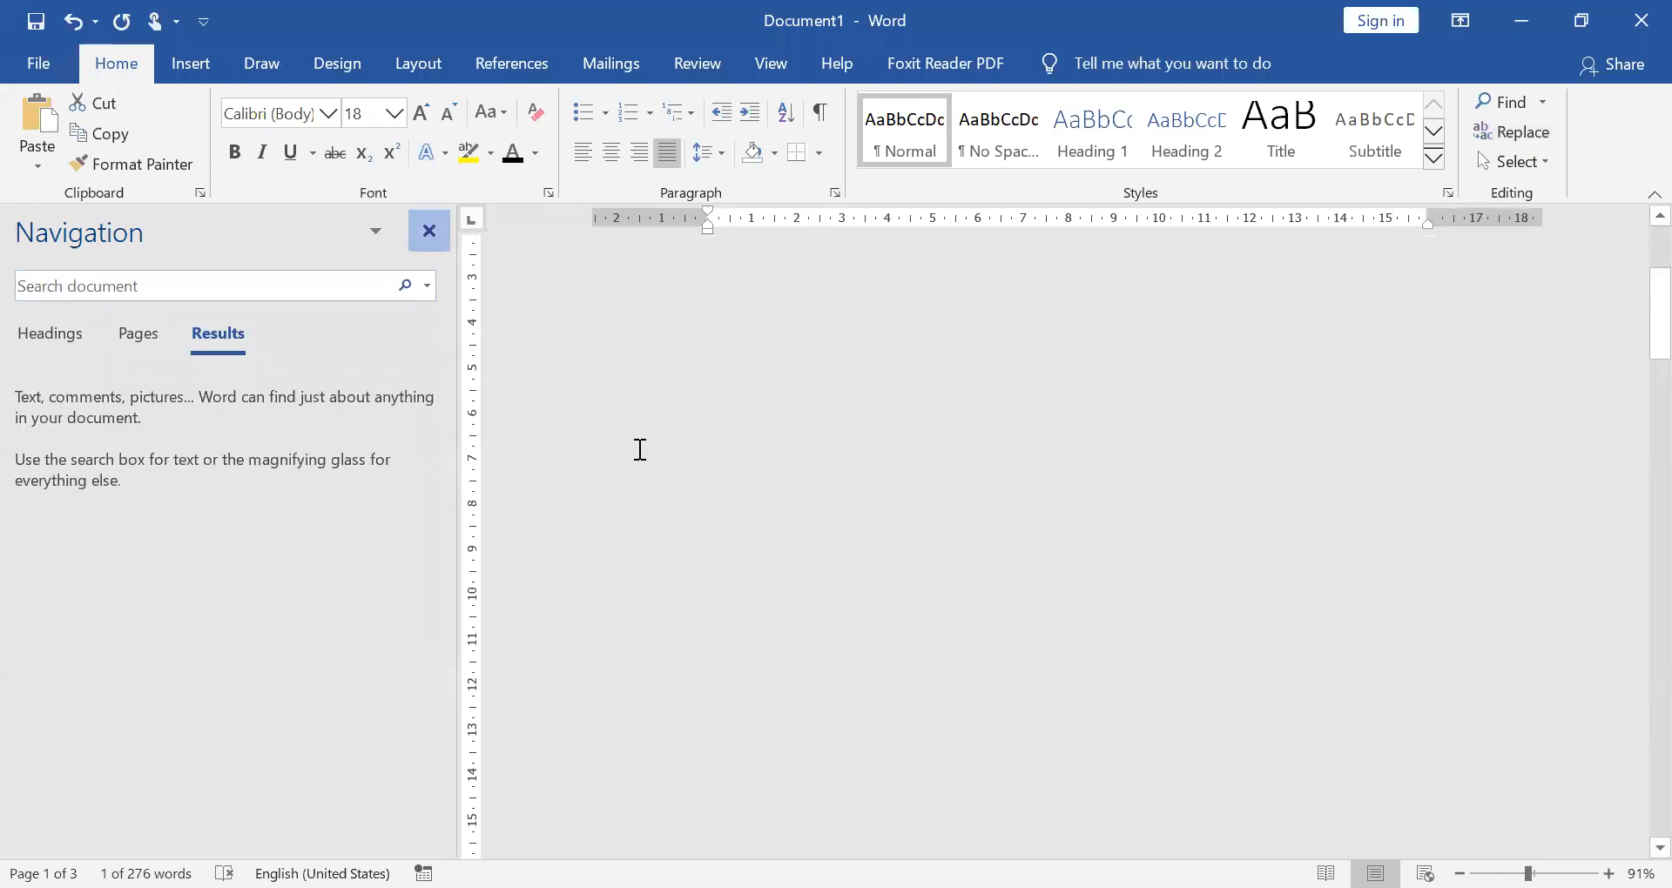
# Set up a find and replace that looks for "objects" and substitutes "instances"
pyautogui.scroll(-5, 751, 579)
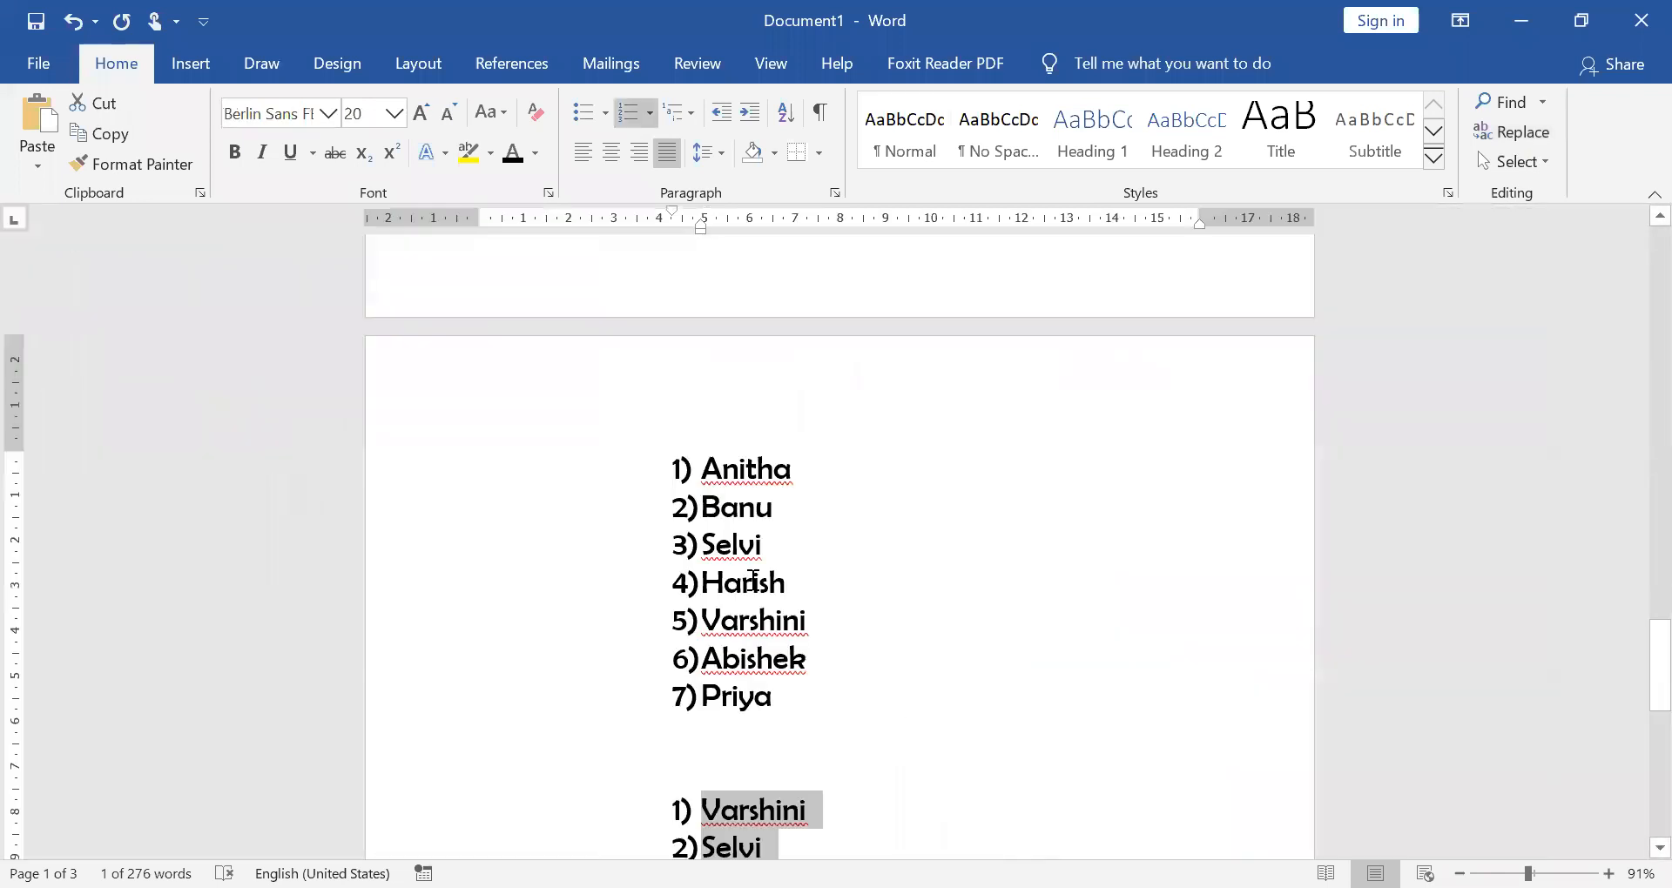
pyautogui.hotkey('ctrl', 'h')
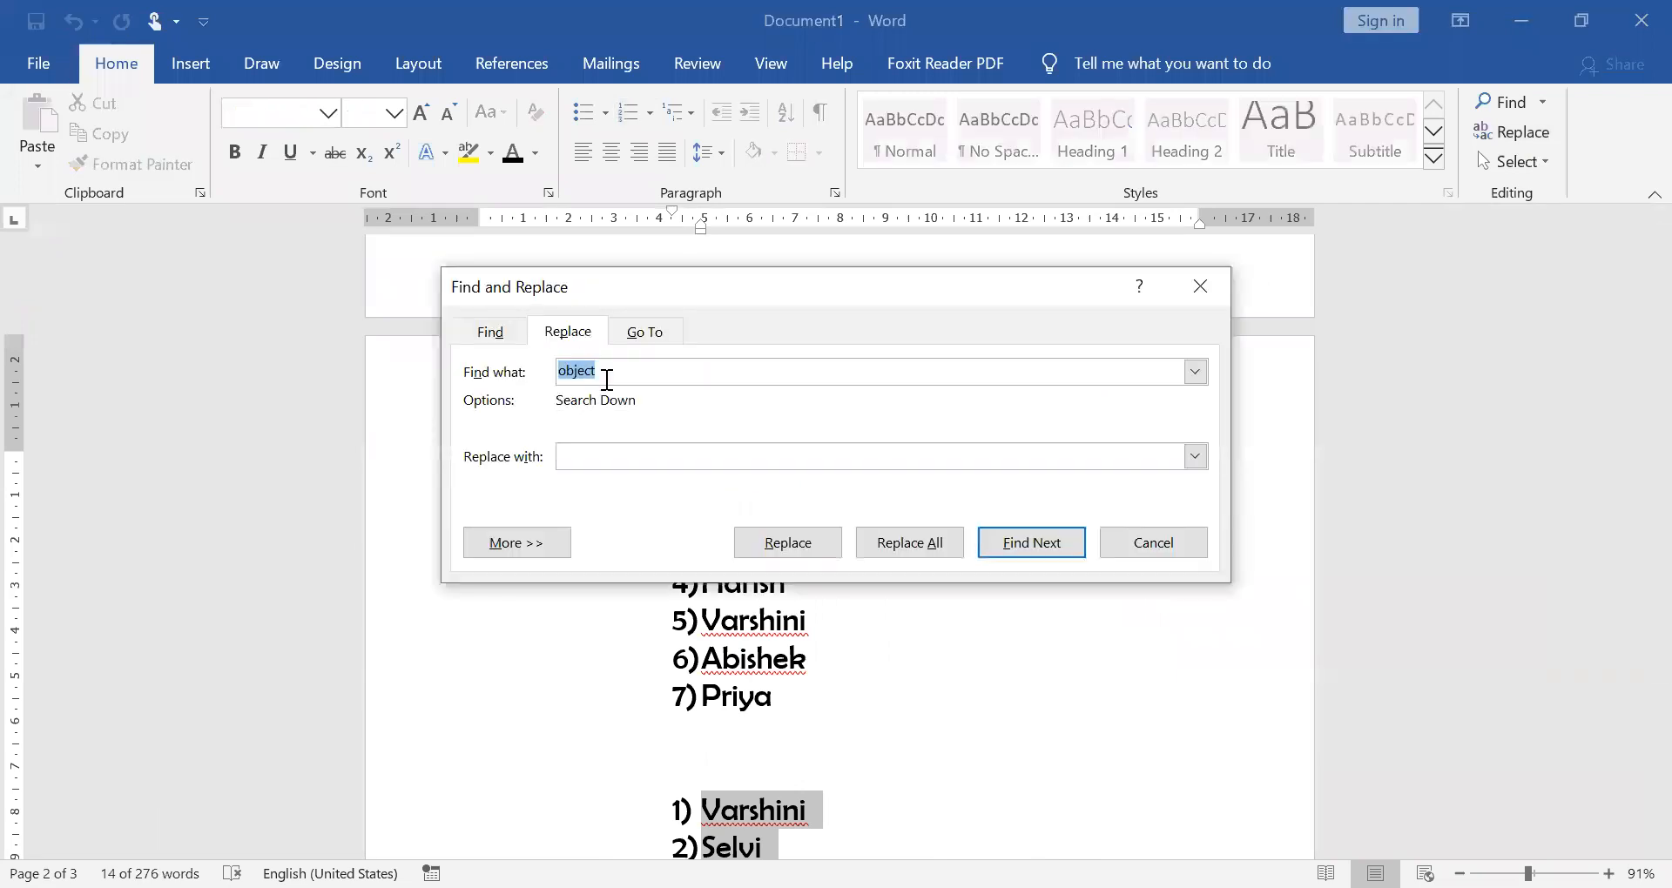
pyautogui.click(657, 457)
pyautogui.write('instance')
pyautogui.write('s')
pyautogui.click(638, 370)
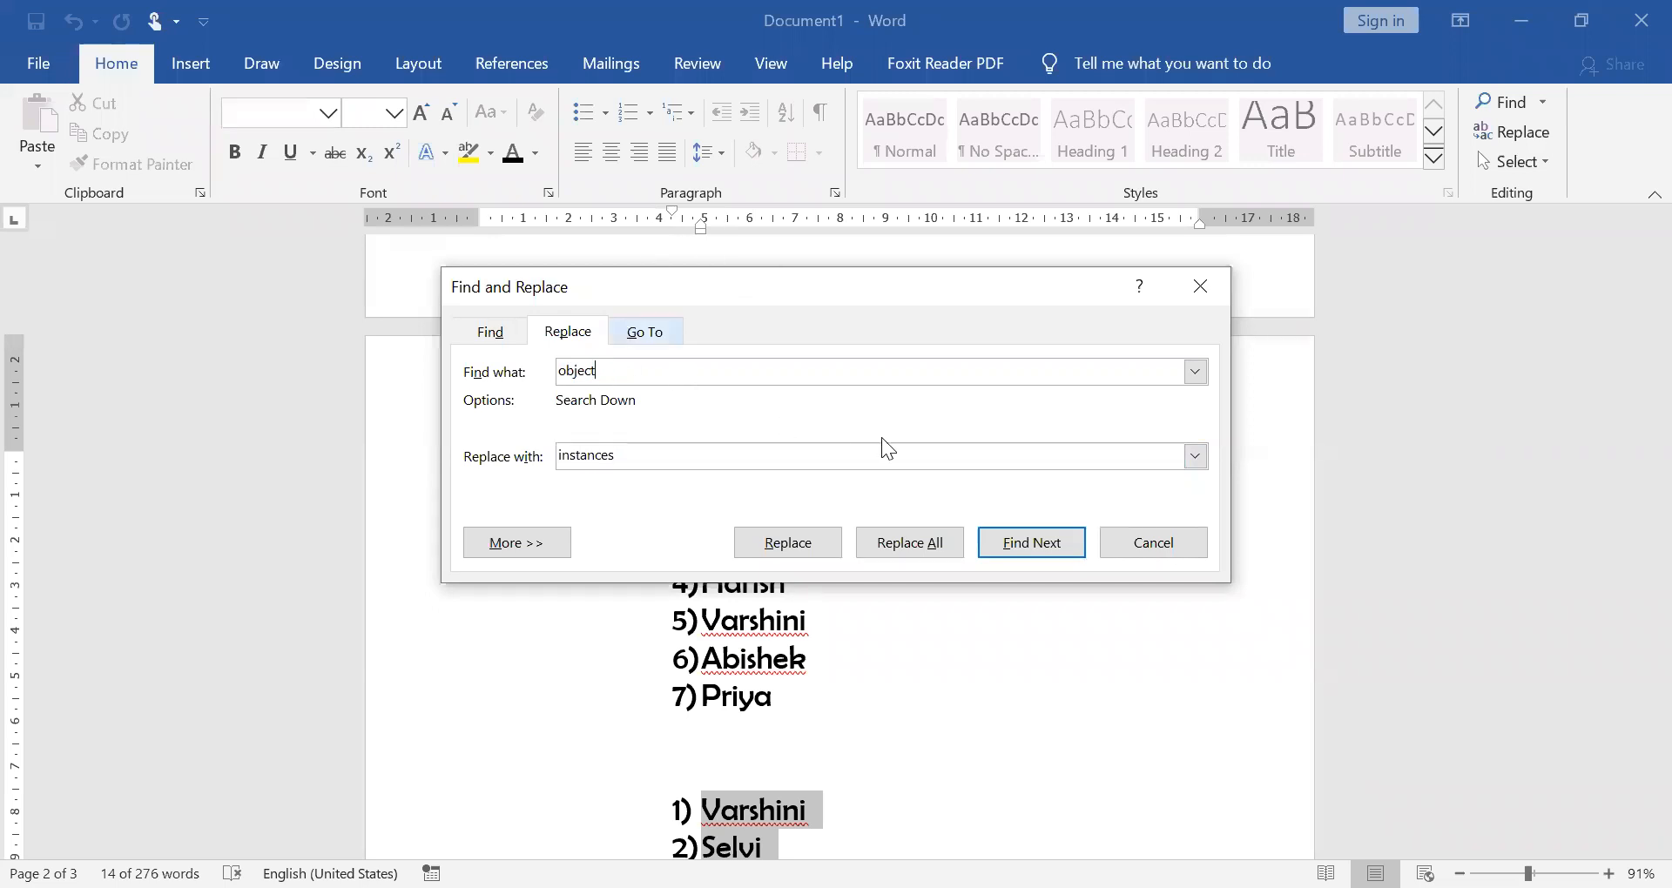
pyautogui.write('s')
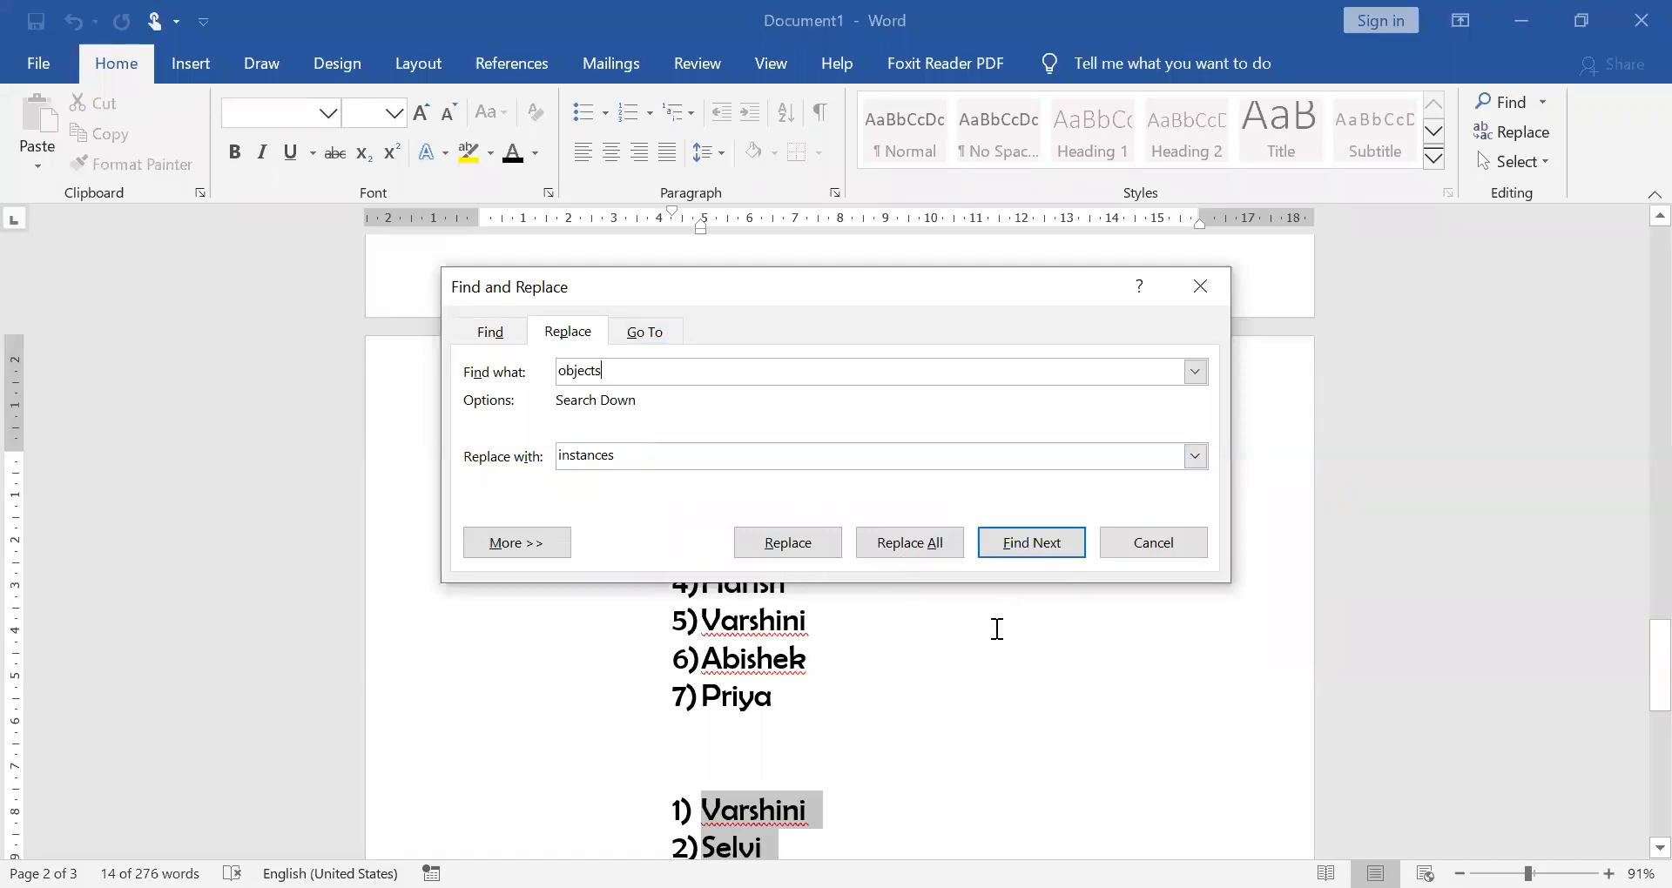
pyautogui.scroll(2, 985, 630)
pyautogui.scroll(-2, 928, 630)
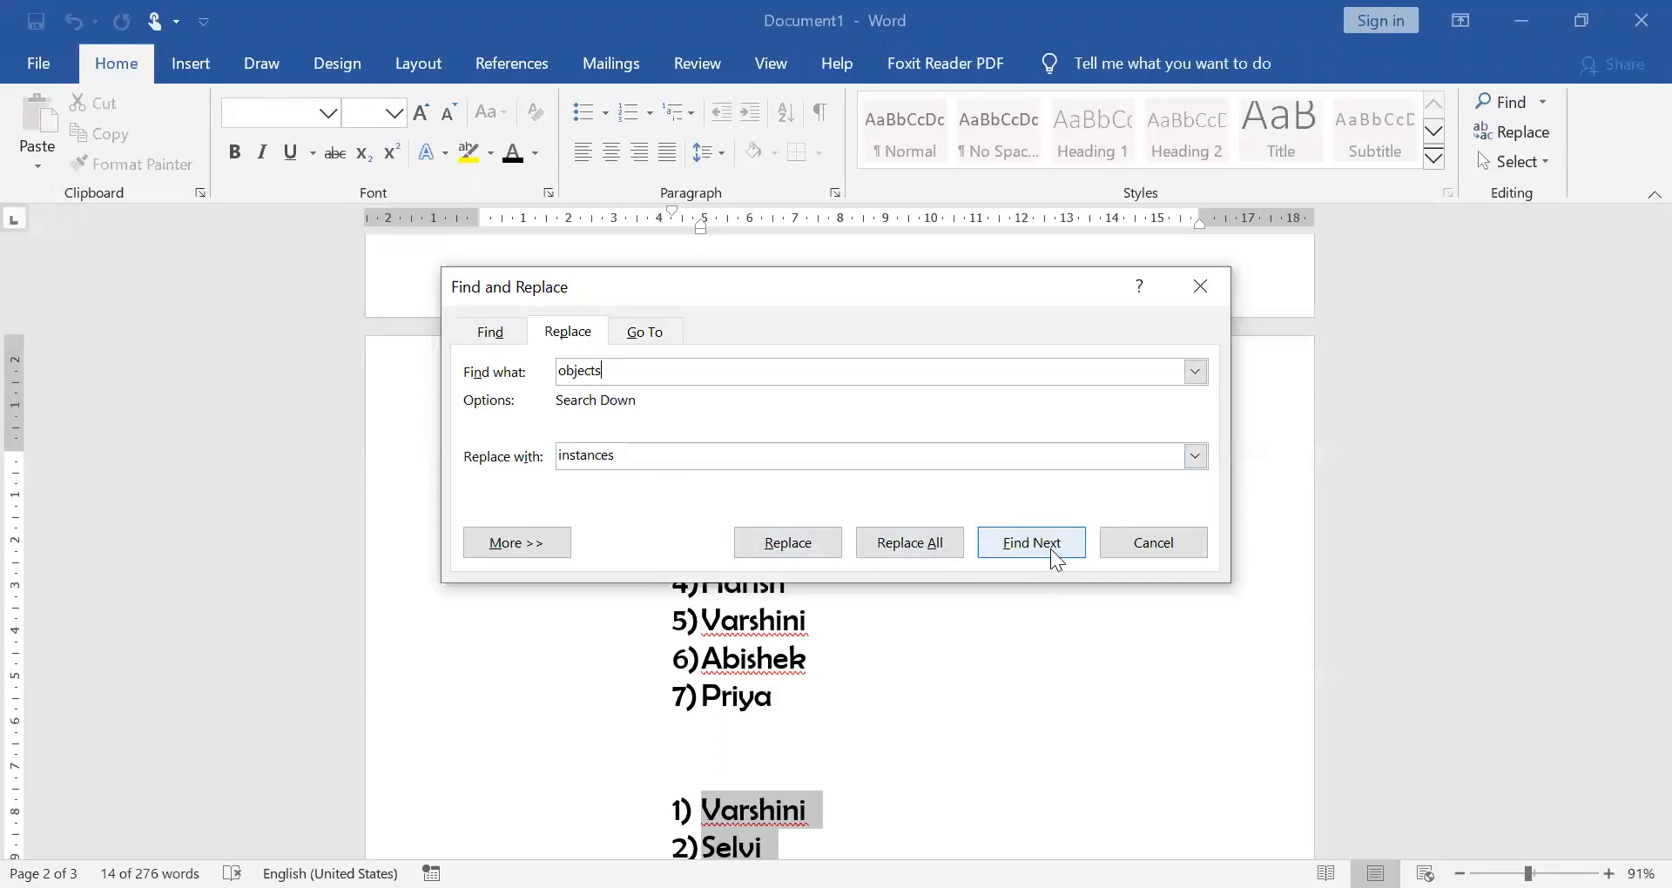
# Extend the replacement to the whole document from its beginning and replace only the first "objects" with "instances"
pyautogui.click(782, 544)
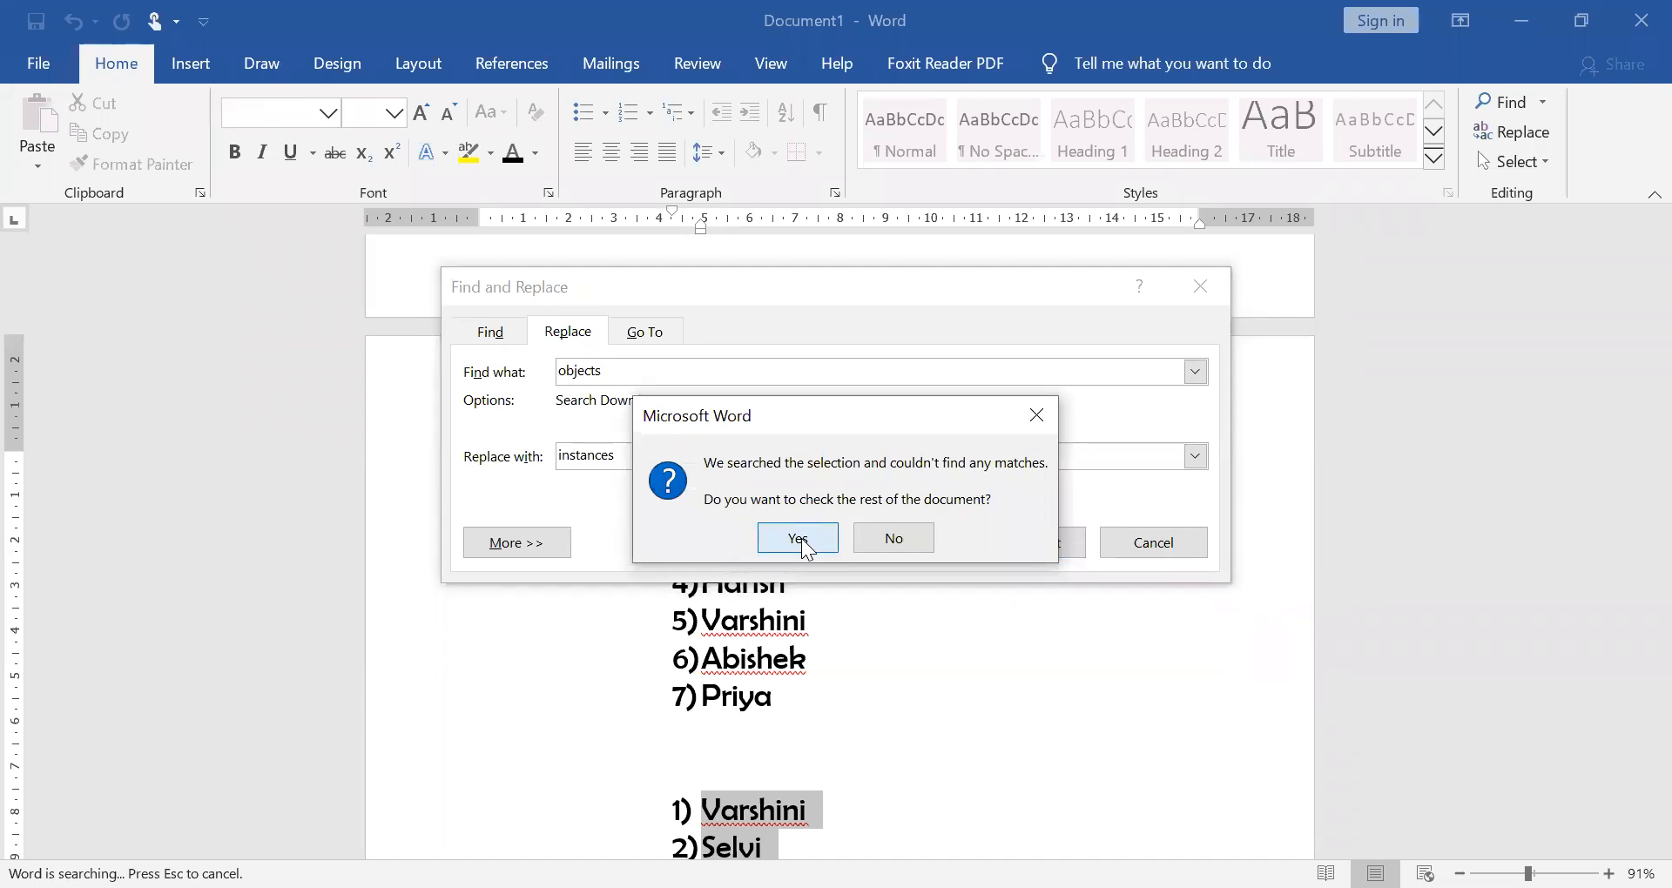
pyautogui.click(833, 550)
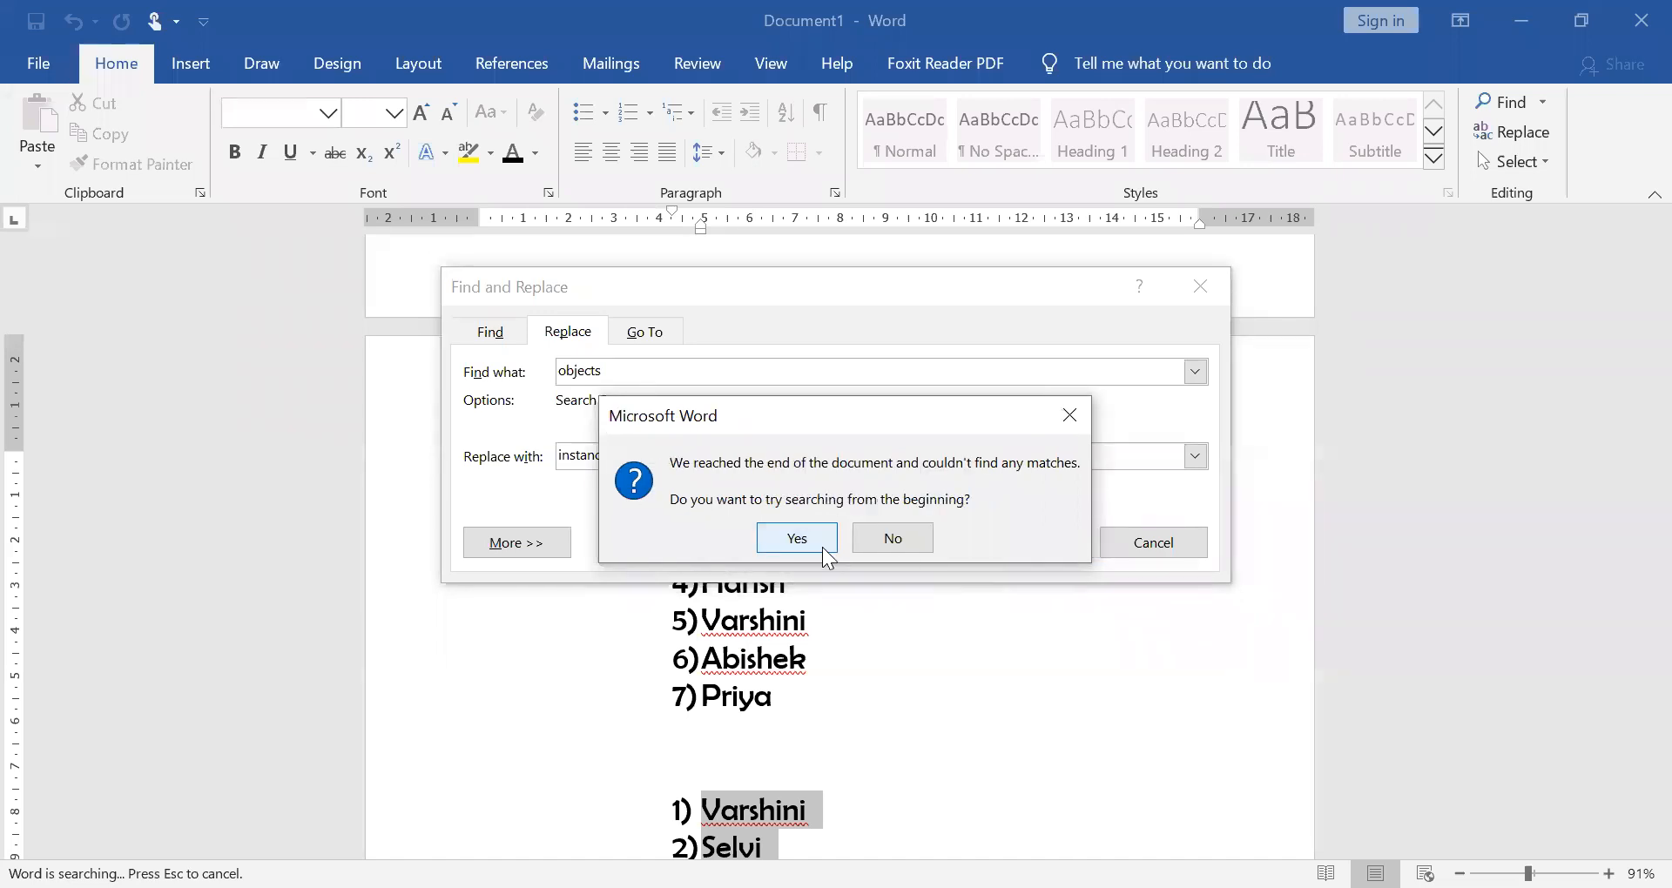
pyautogui.click(775, 548)
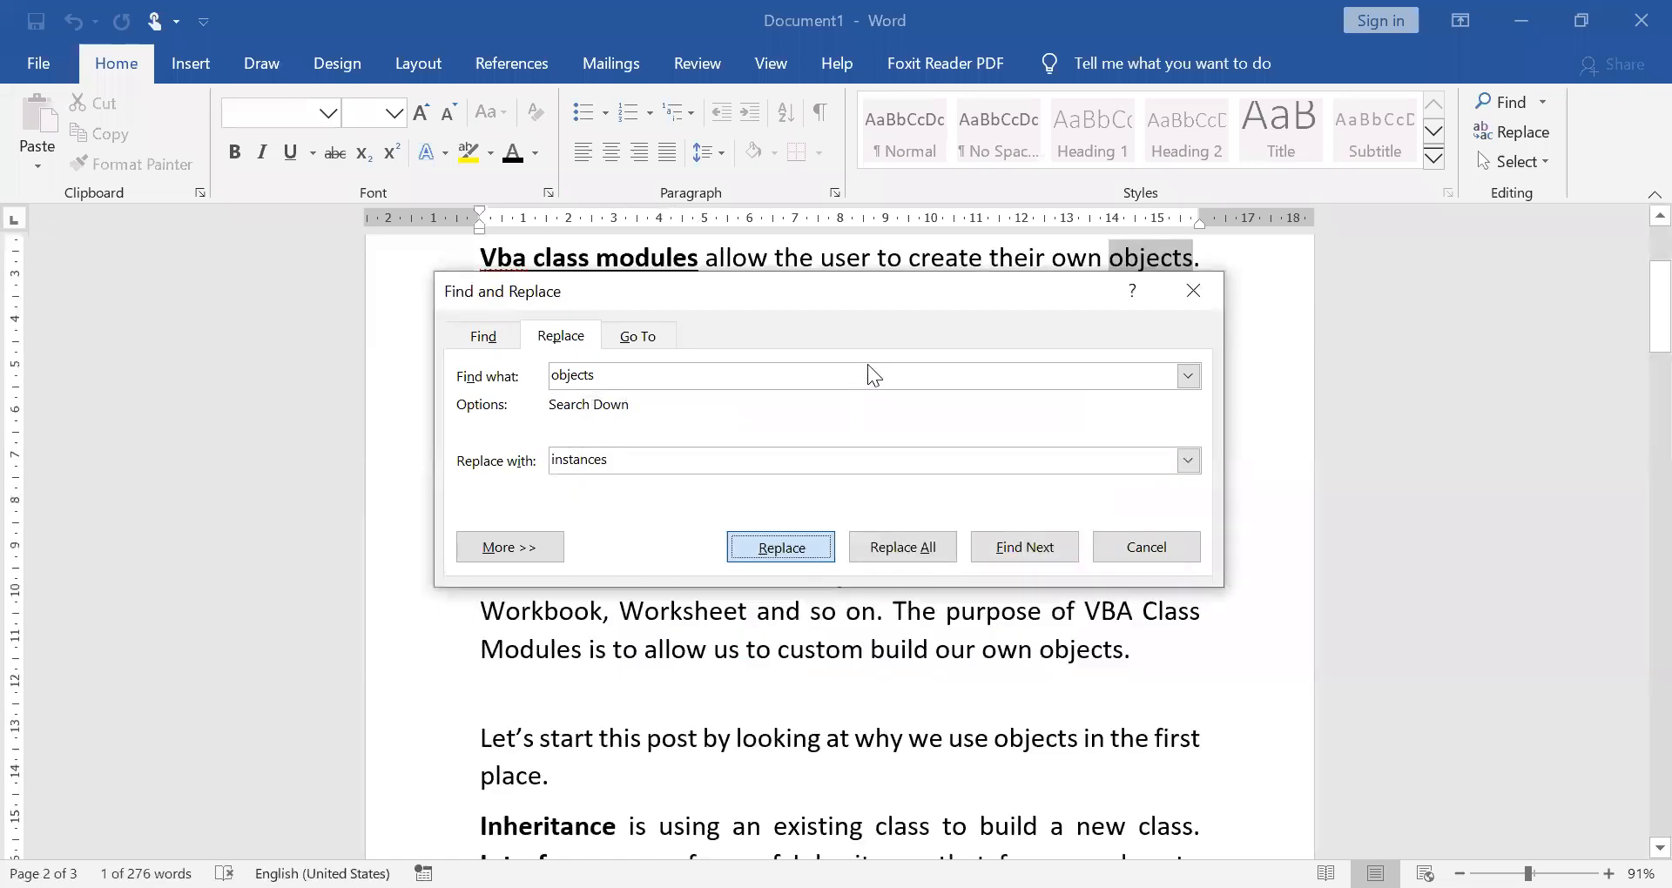
pyautogui.press('Return')
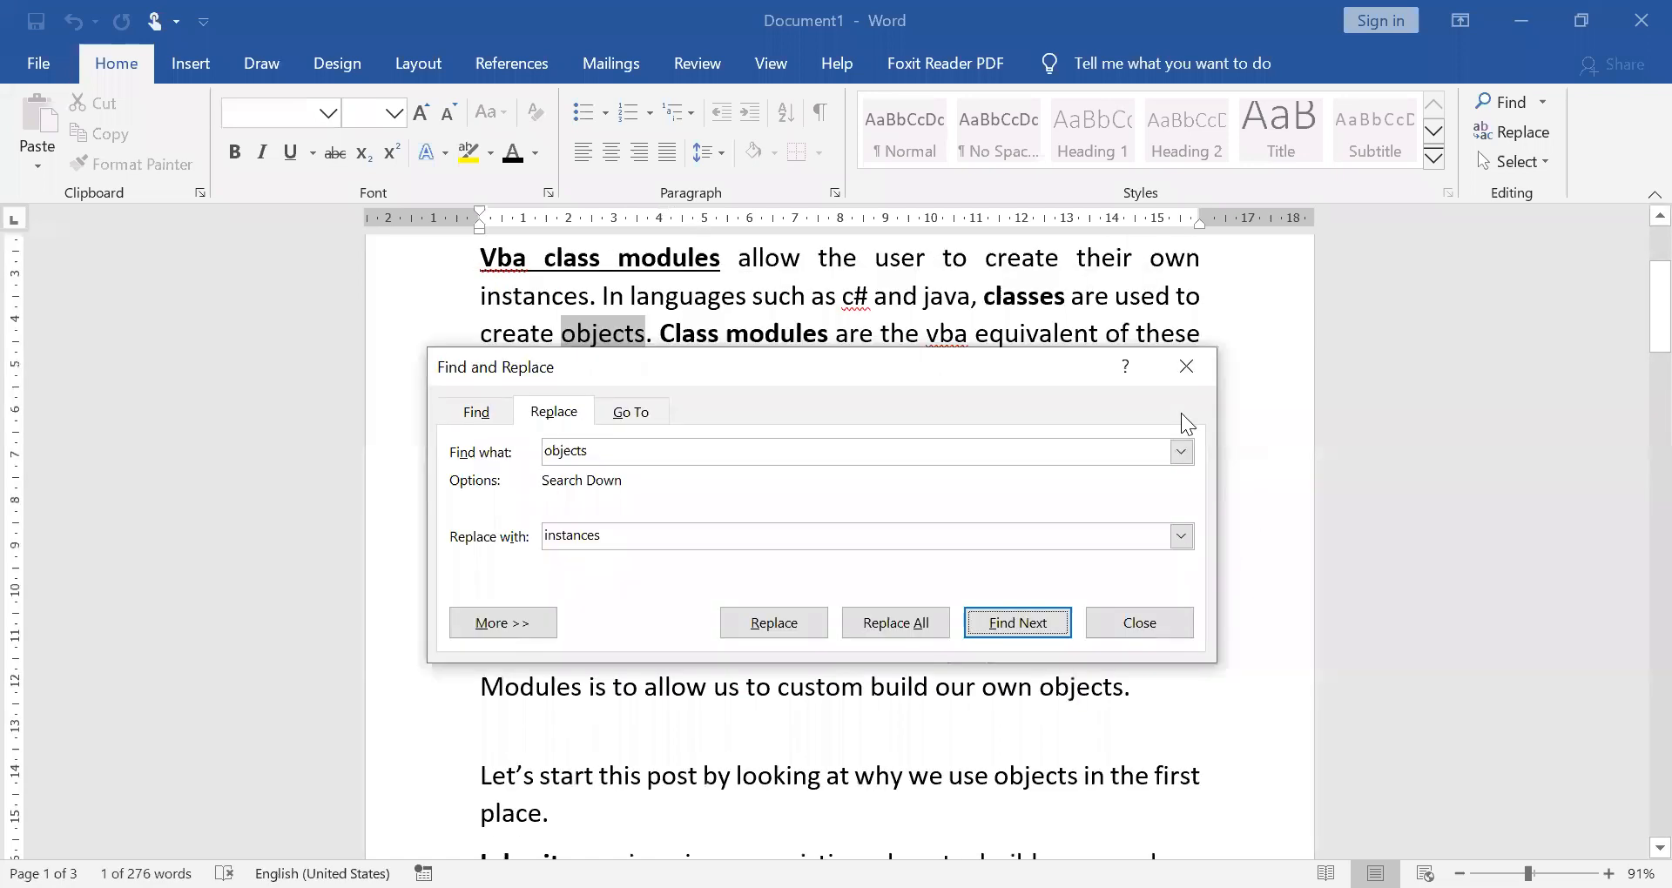
# Close Find and Replace and change the font color of "objects." in the first Introduction paragraph to red
pyautogui.click(471, 305)
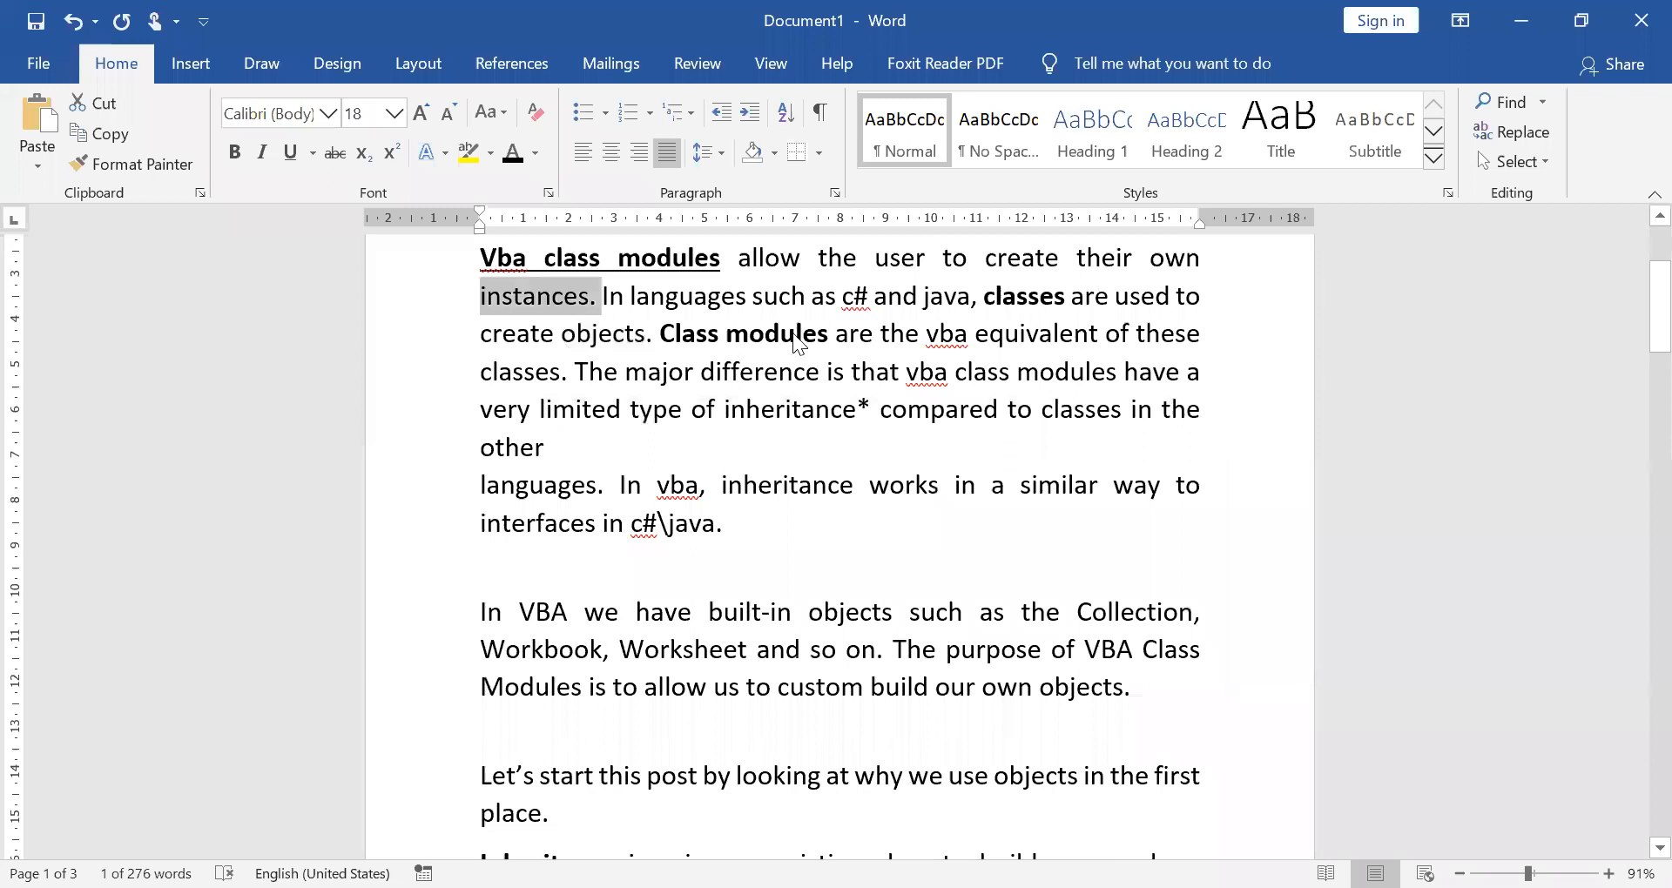
pyautogui.press('Down')
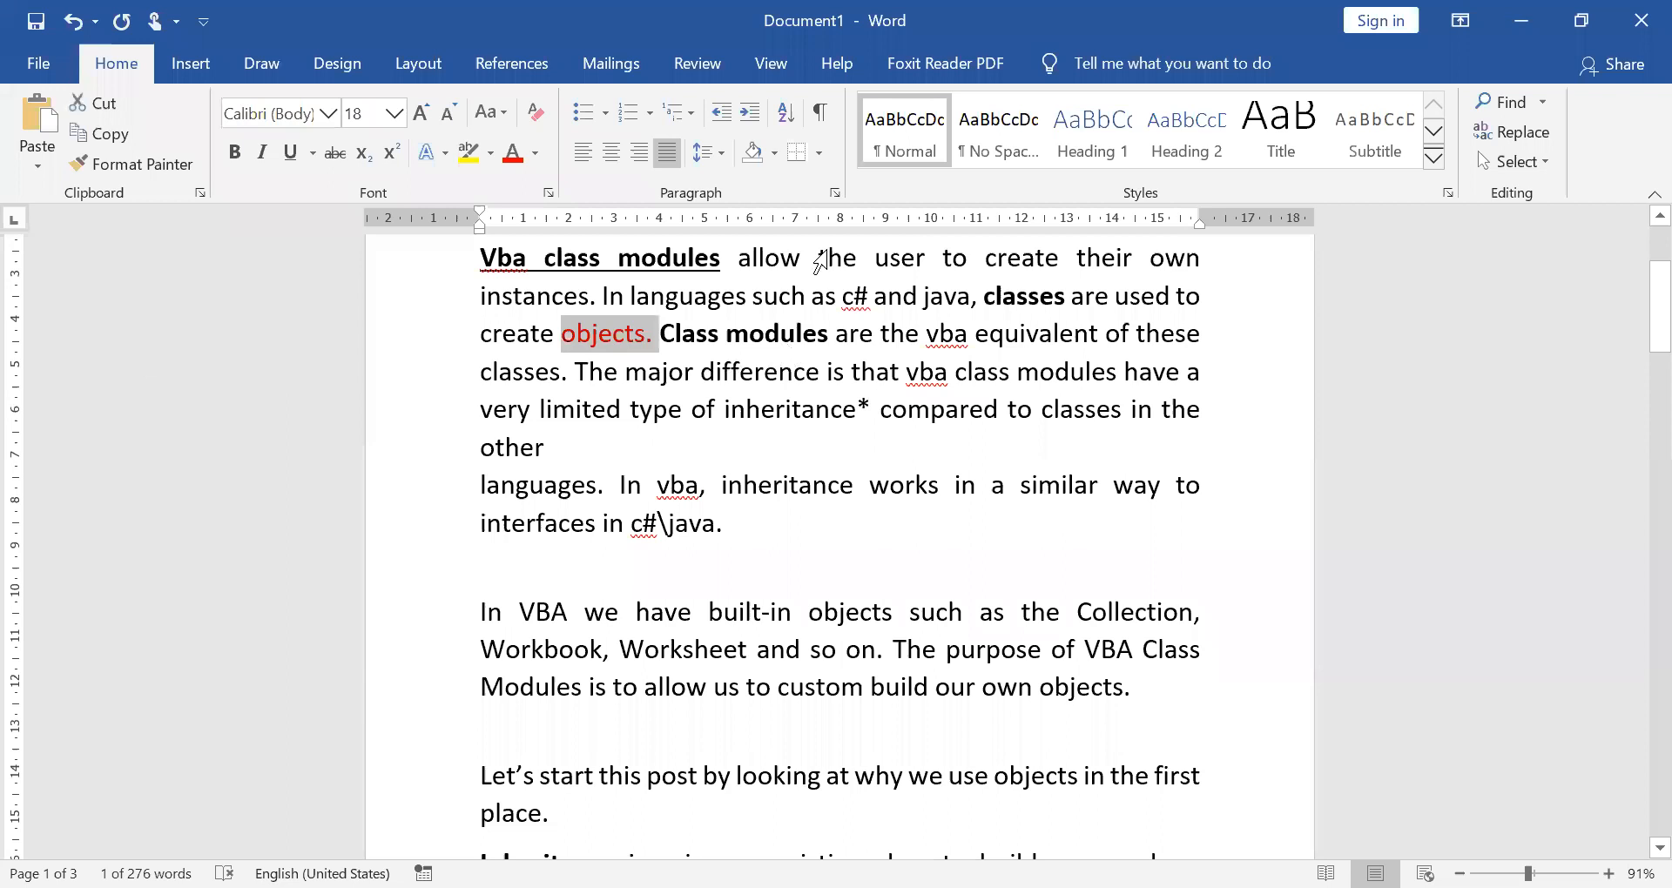
# Replace the red "objects." in the first Introduction paragraph with "instances"
pyautogui.hotkey('ctrl', 'f')
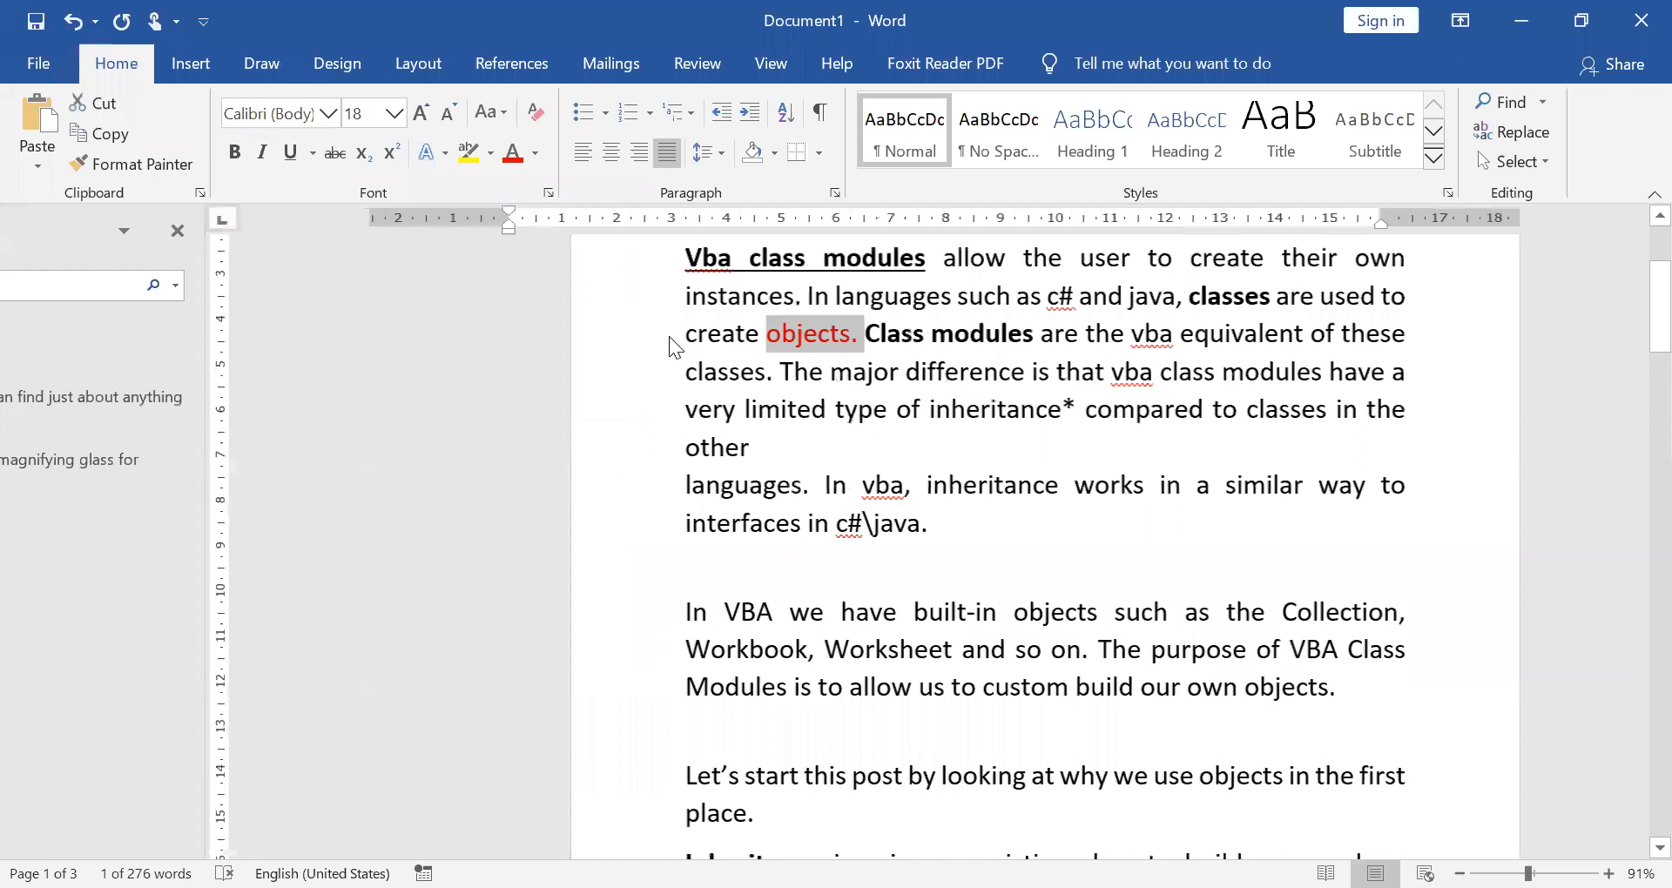
pyautogui.hotkey('ctrl', 'h')
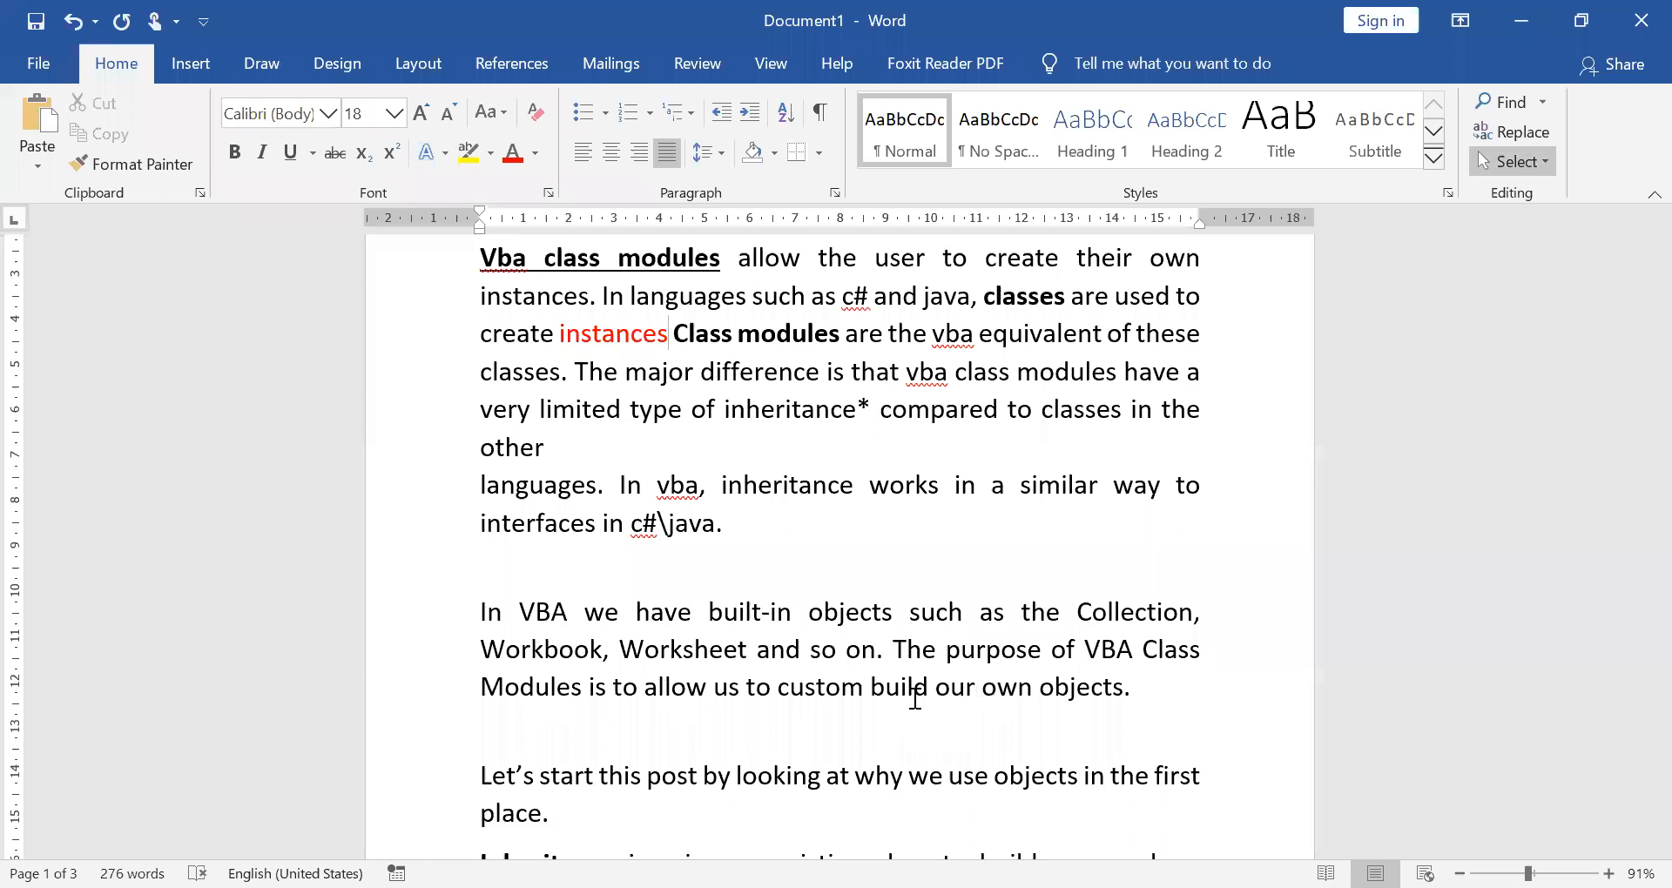
pyautogui.scroll(-1, 914, 697)
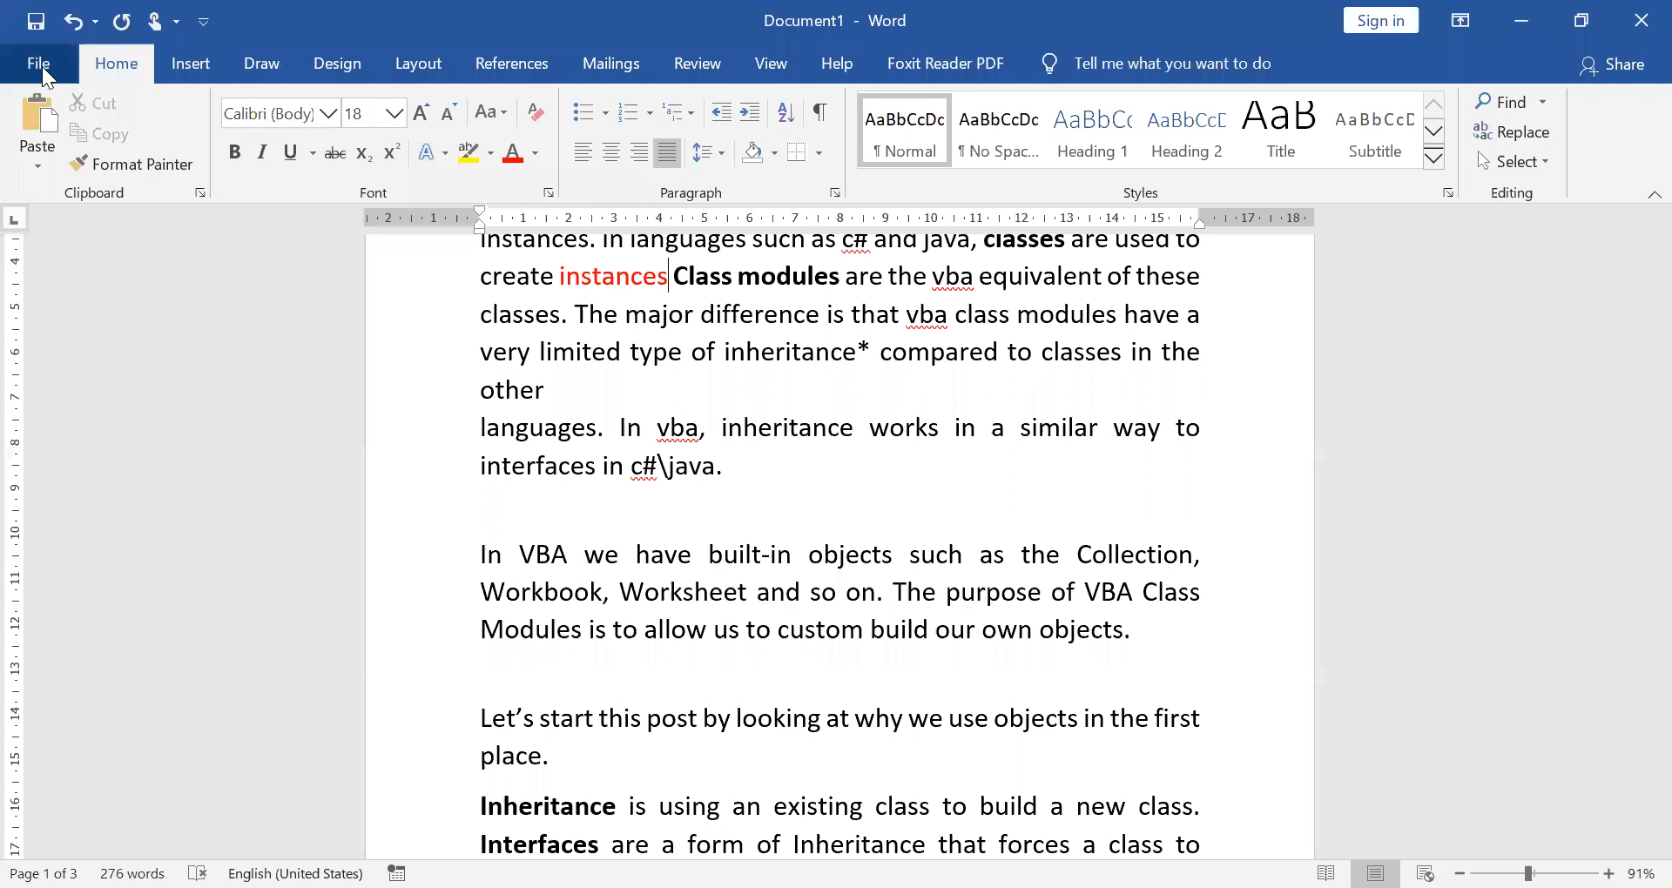
# Replace the "Sample text ..." line above the Introduction heading with ".docx"
pyautogui.scroll(1, 568, 619)
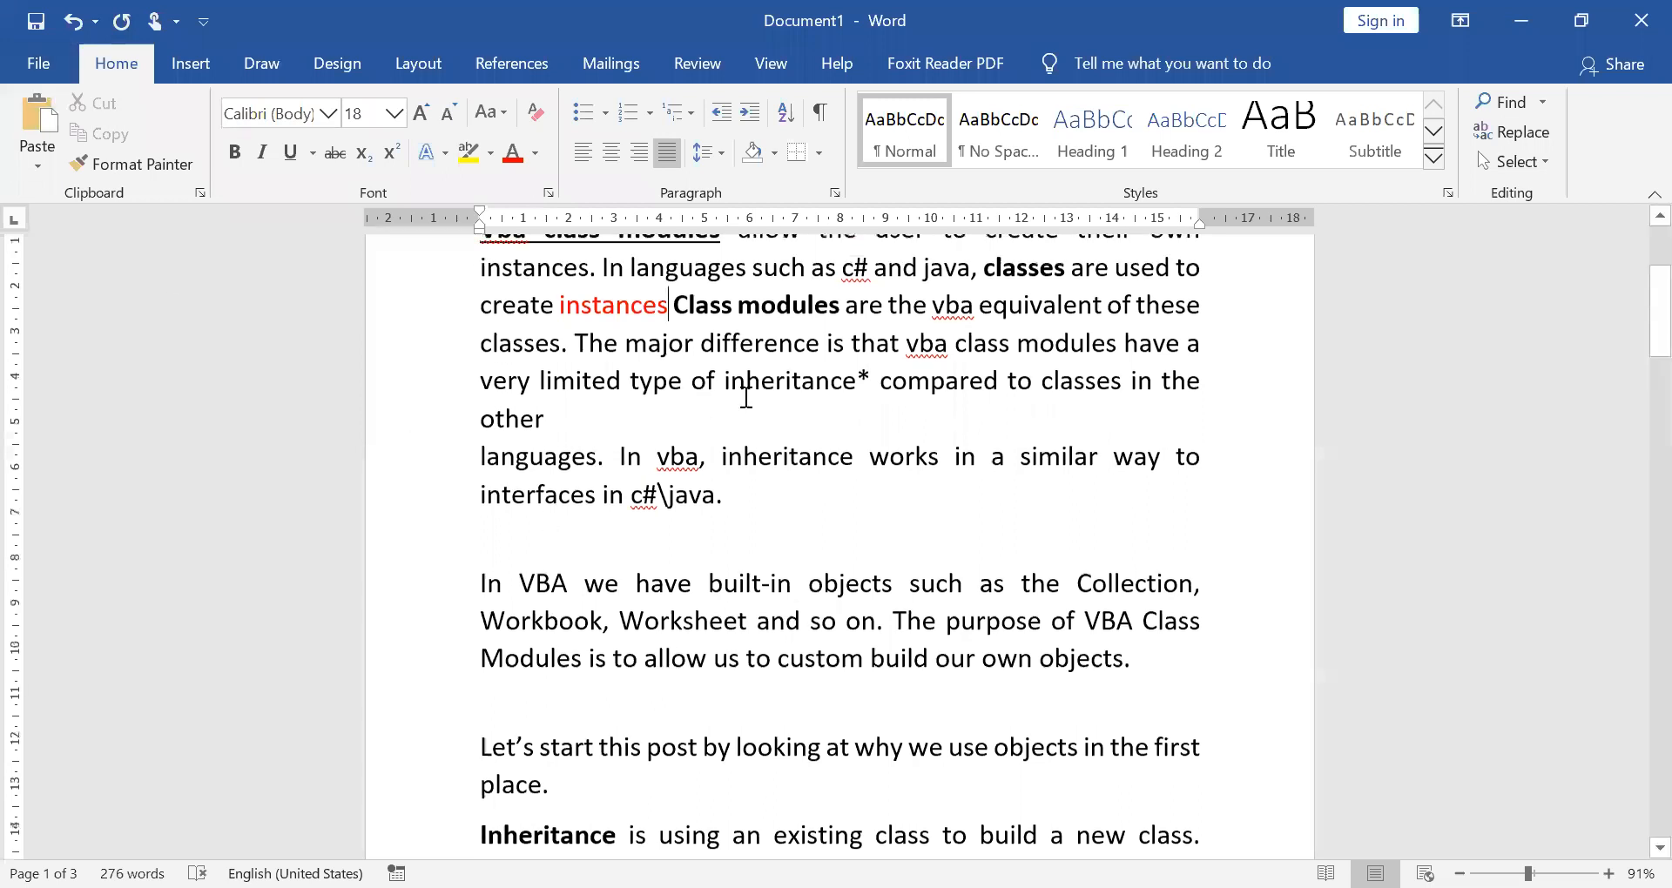
pyautogui.scroll(2, 746, 397)
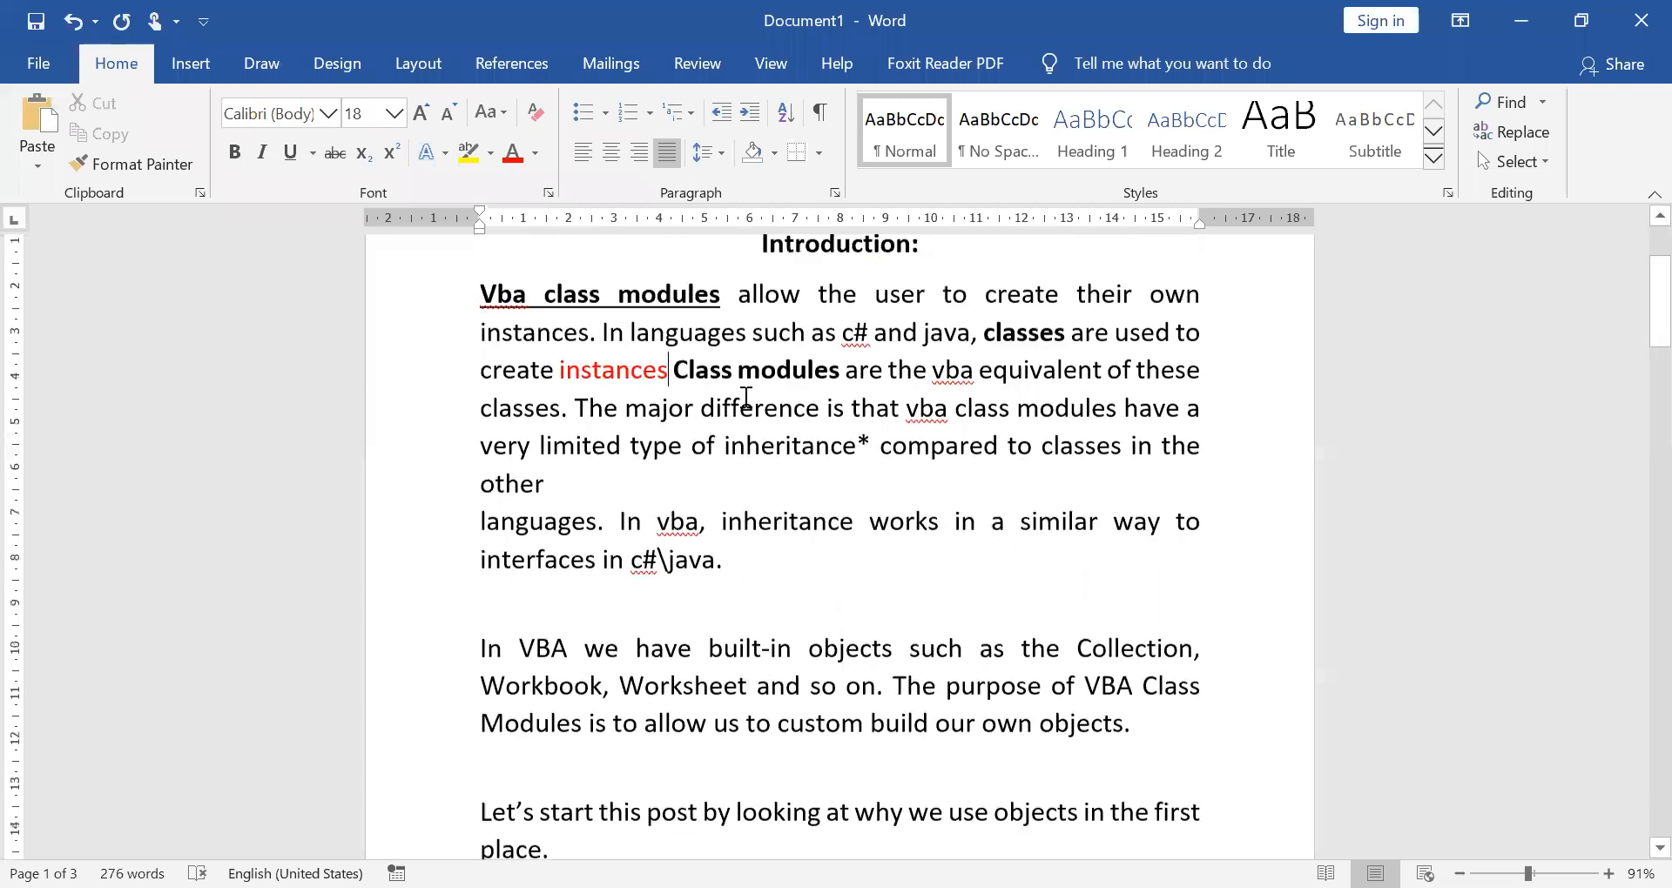
pyautogui.scroll(5, 413, 360)
pyautogui.click(405, 374)
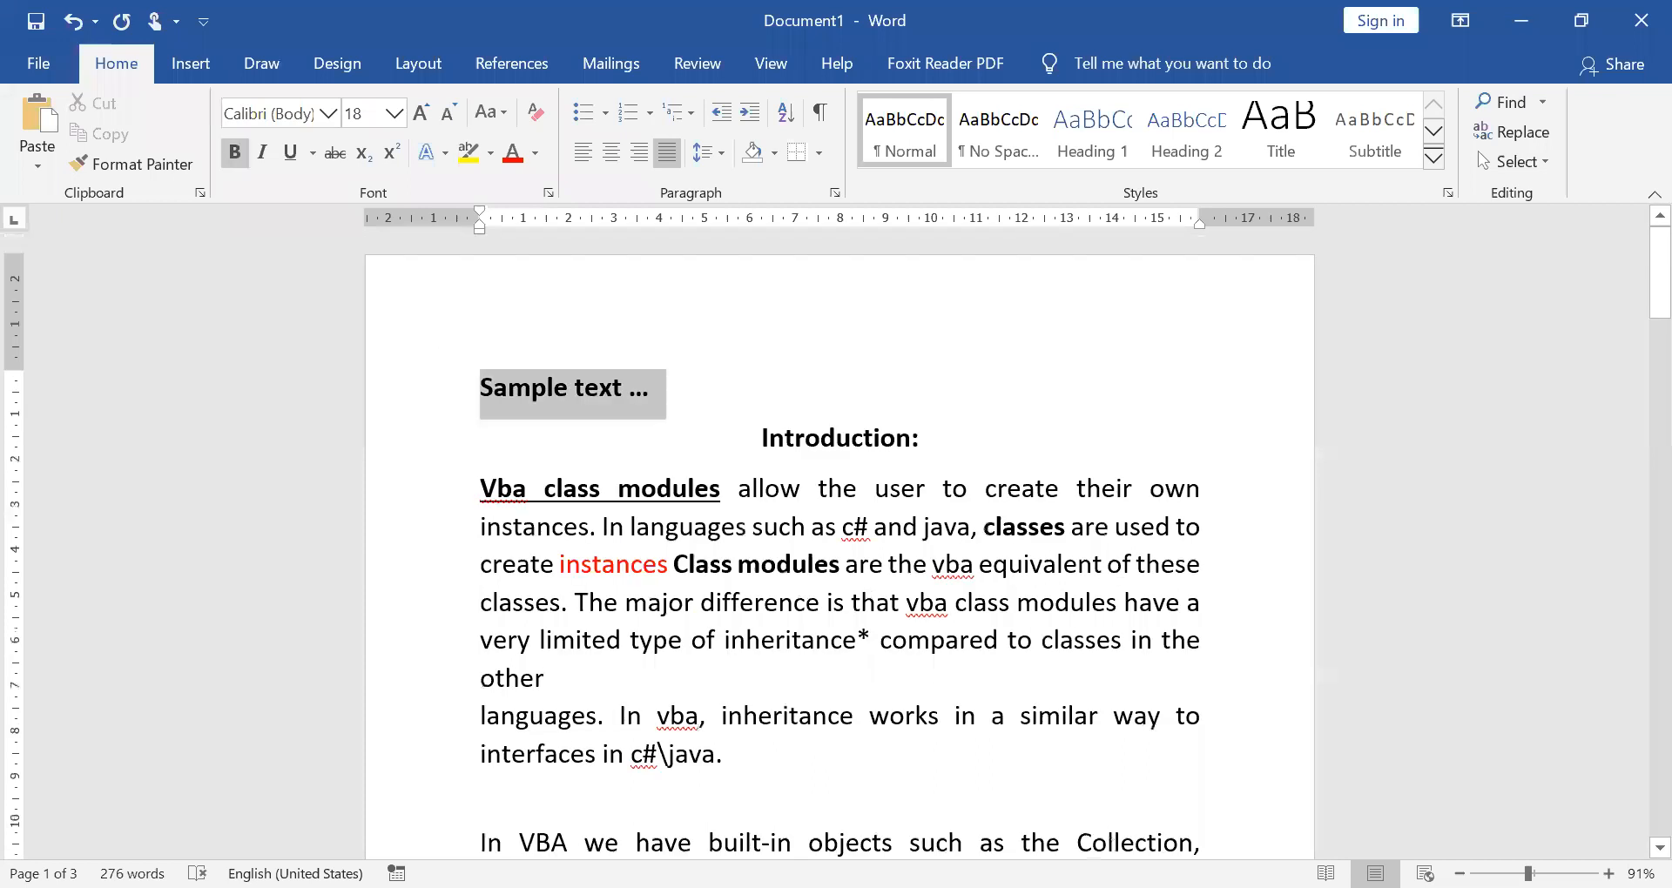
pyautogui.write('.doc')
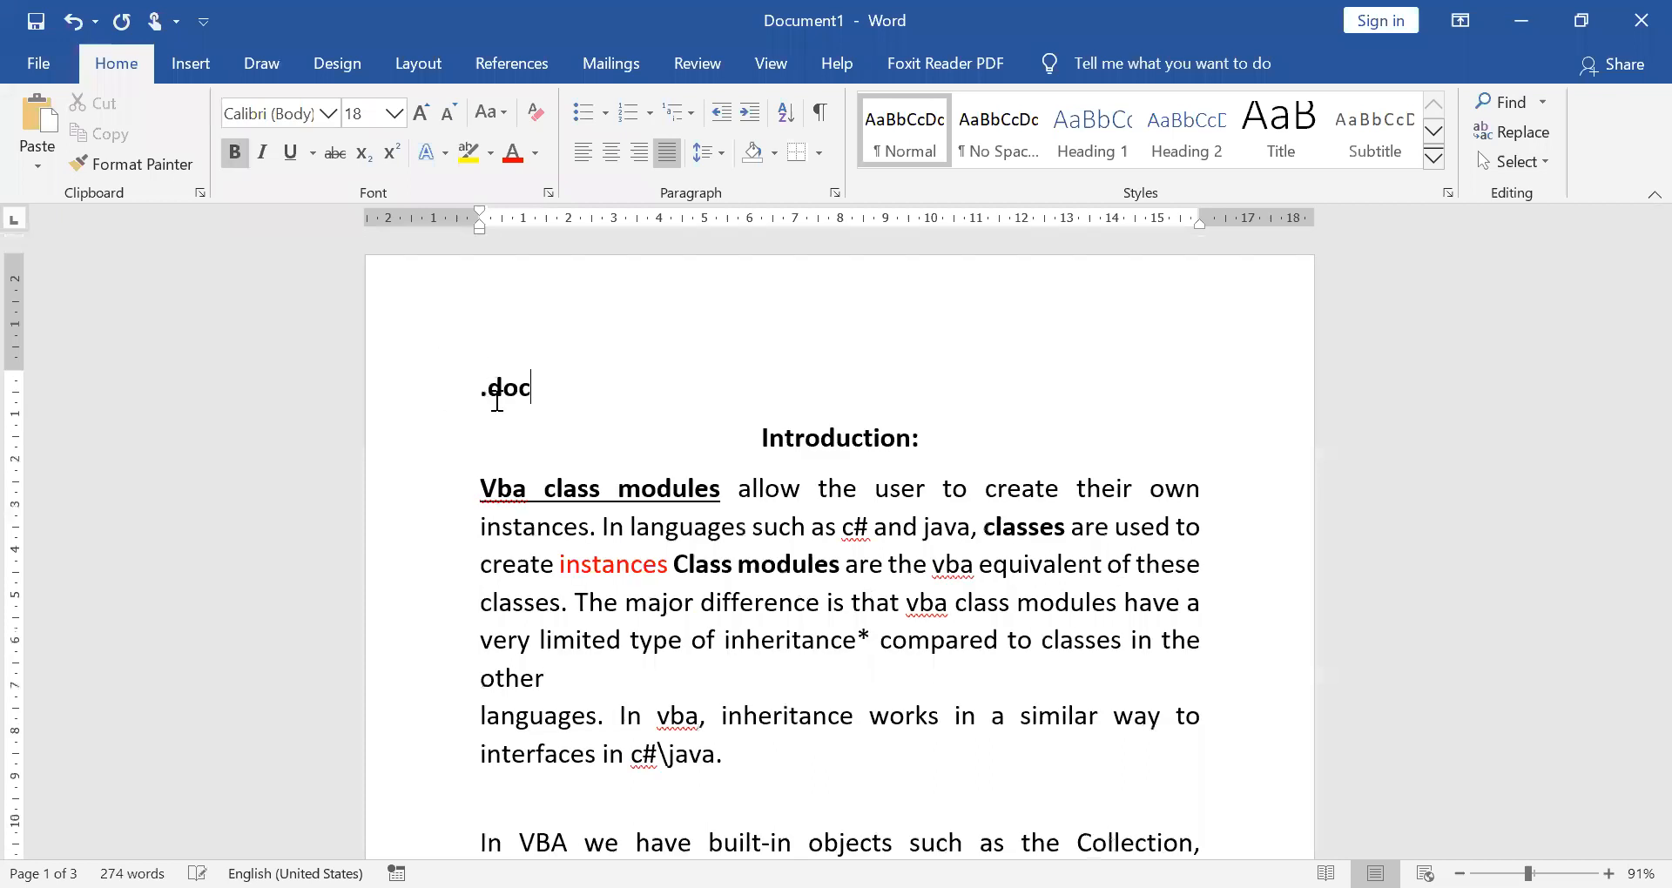
pyautogui.write('x')
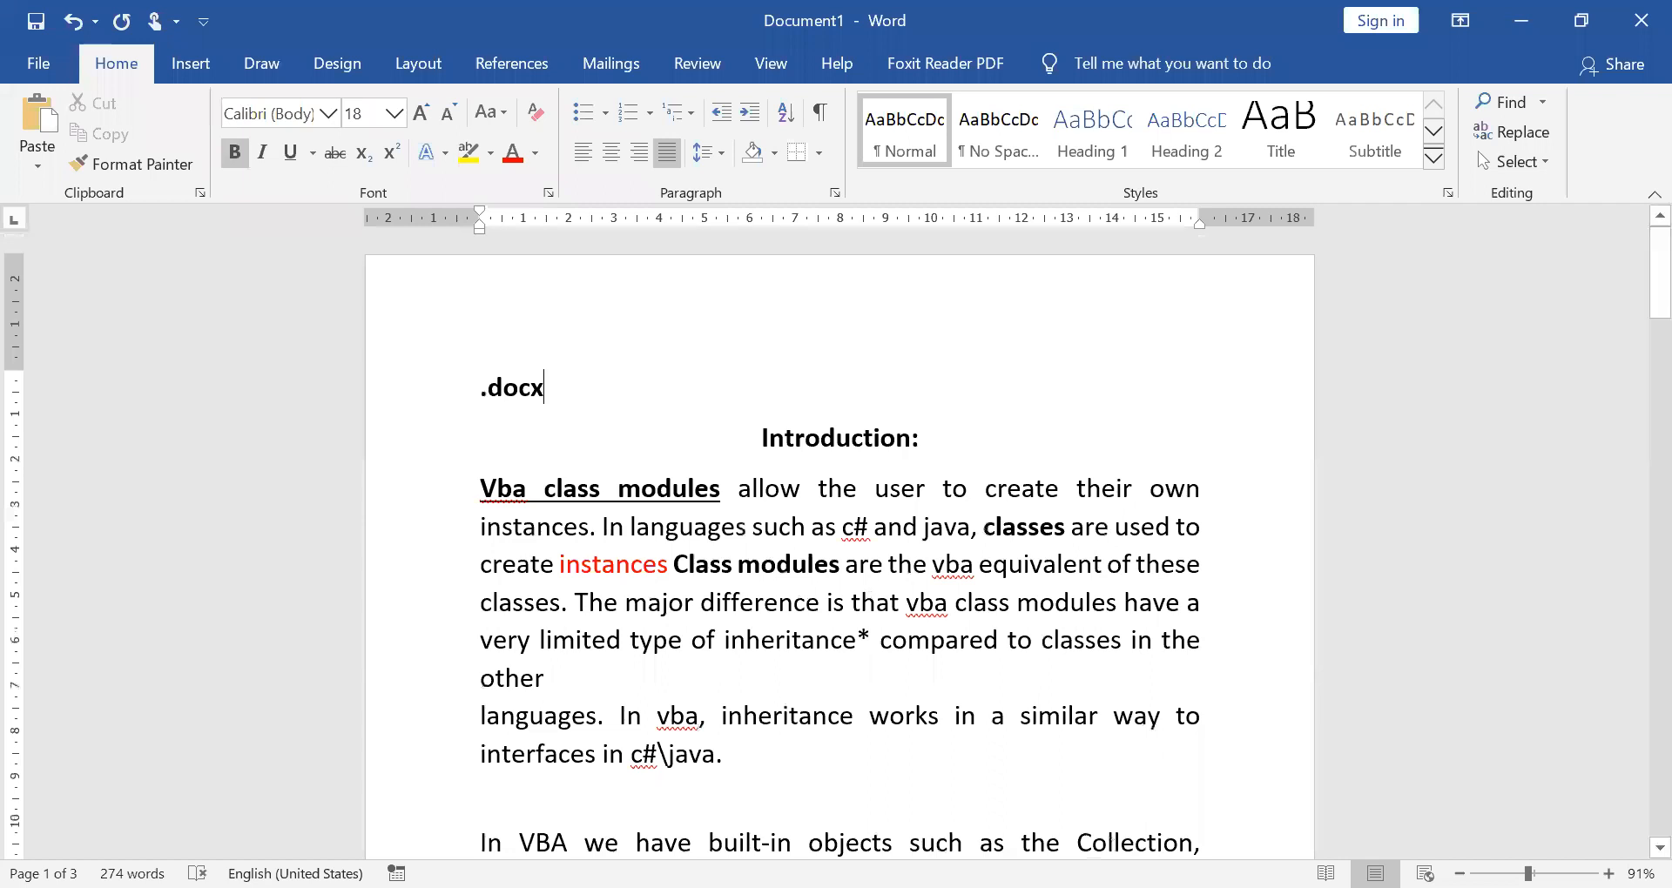
# Delete the ".docx" line above the Introduction heading
pyautogui.click(405, 388)
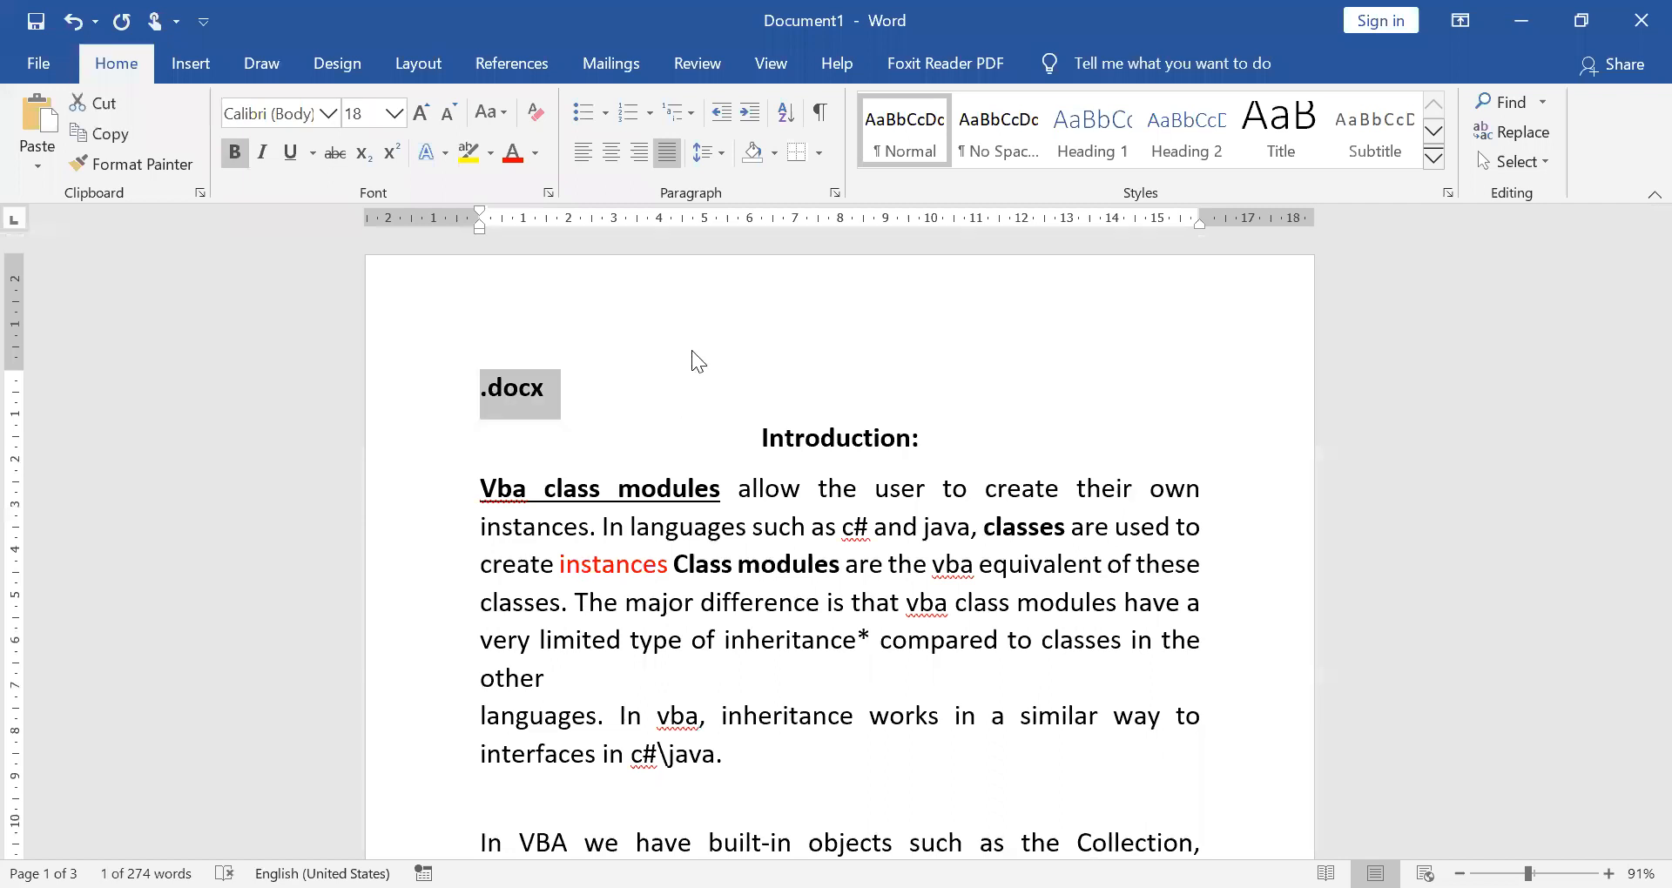
pyautogui.click(570, 384)
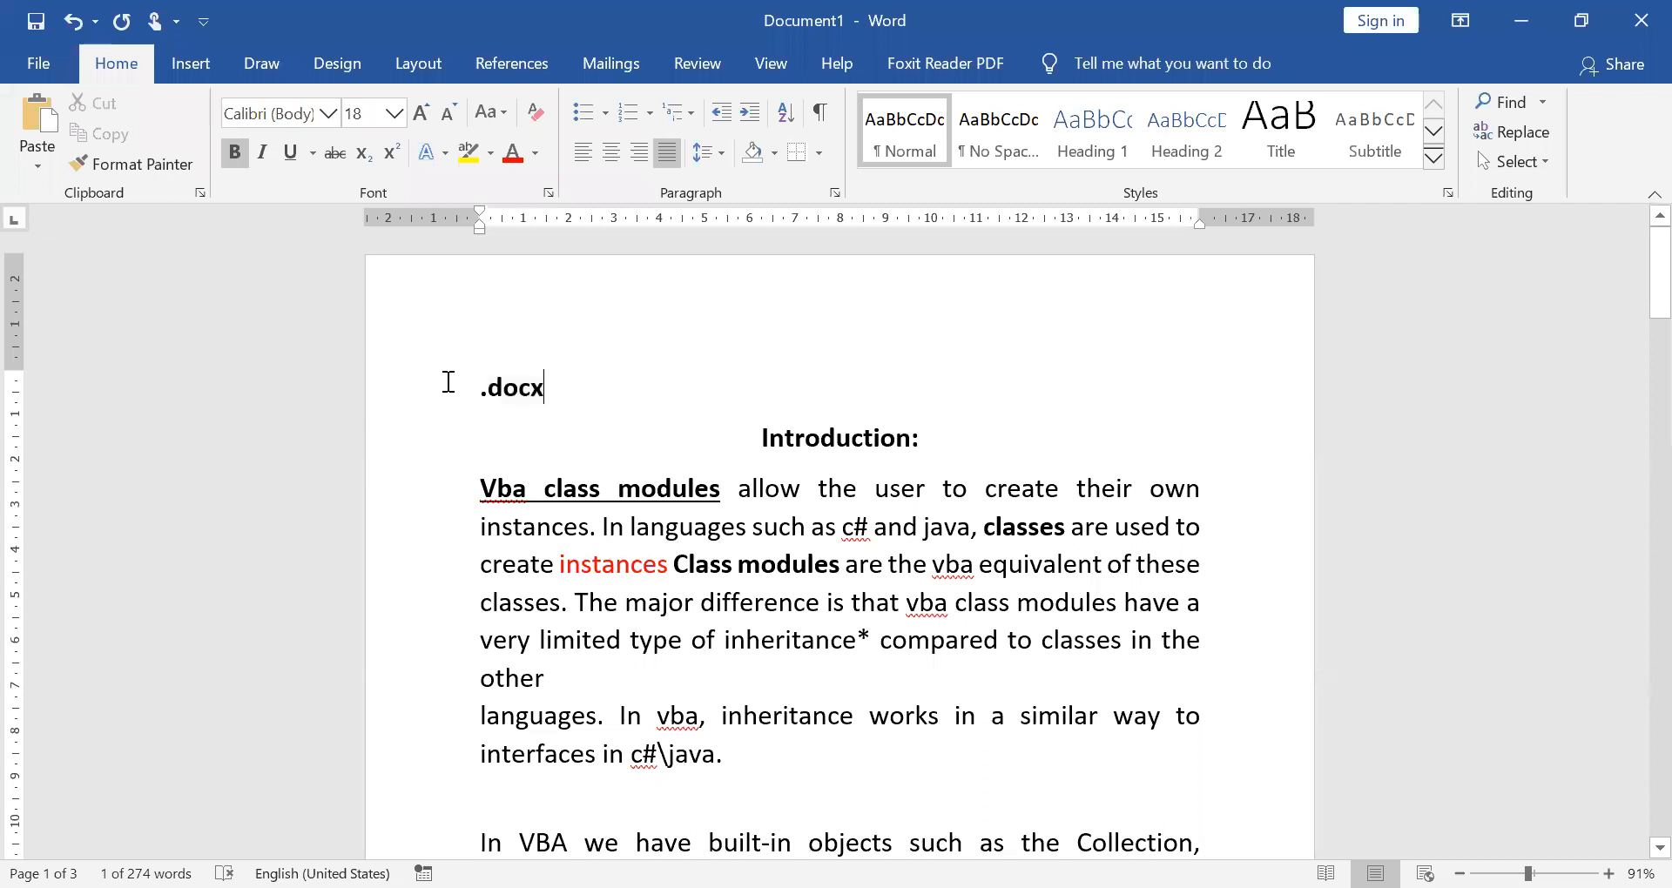
pyautogui.click(448, 414)
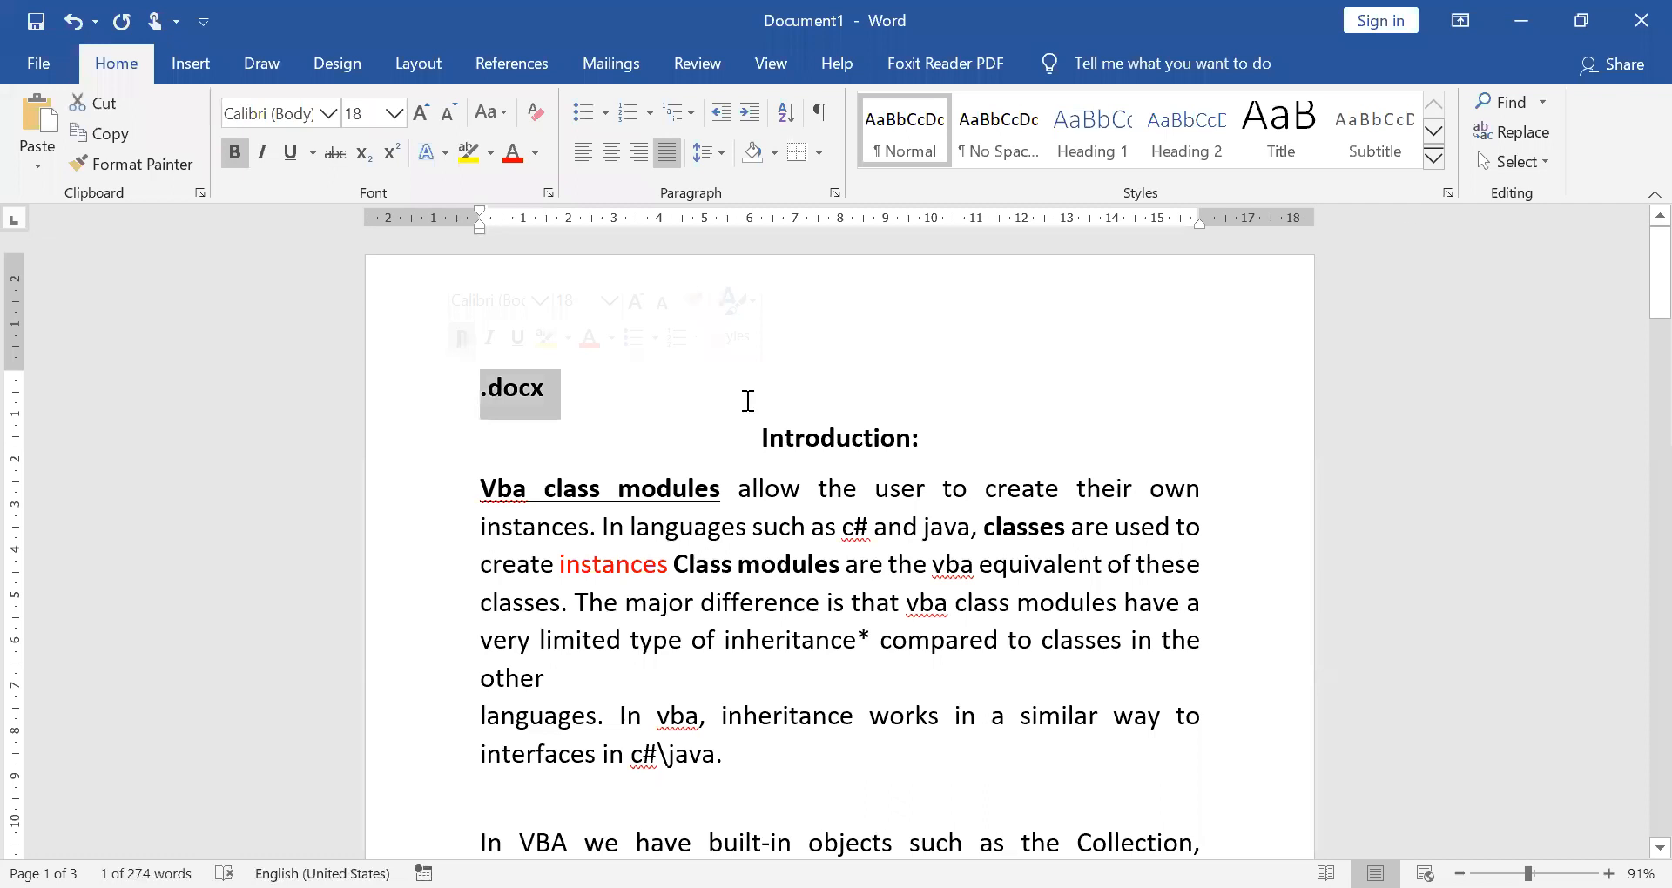
pyautogui.press('Delete')
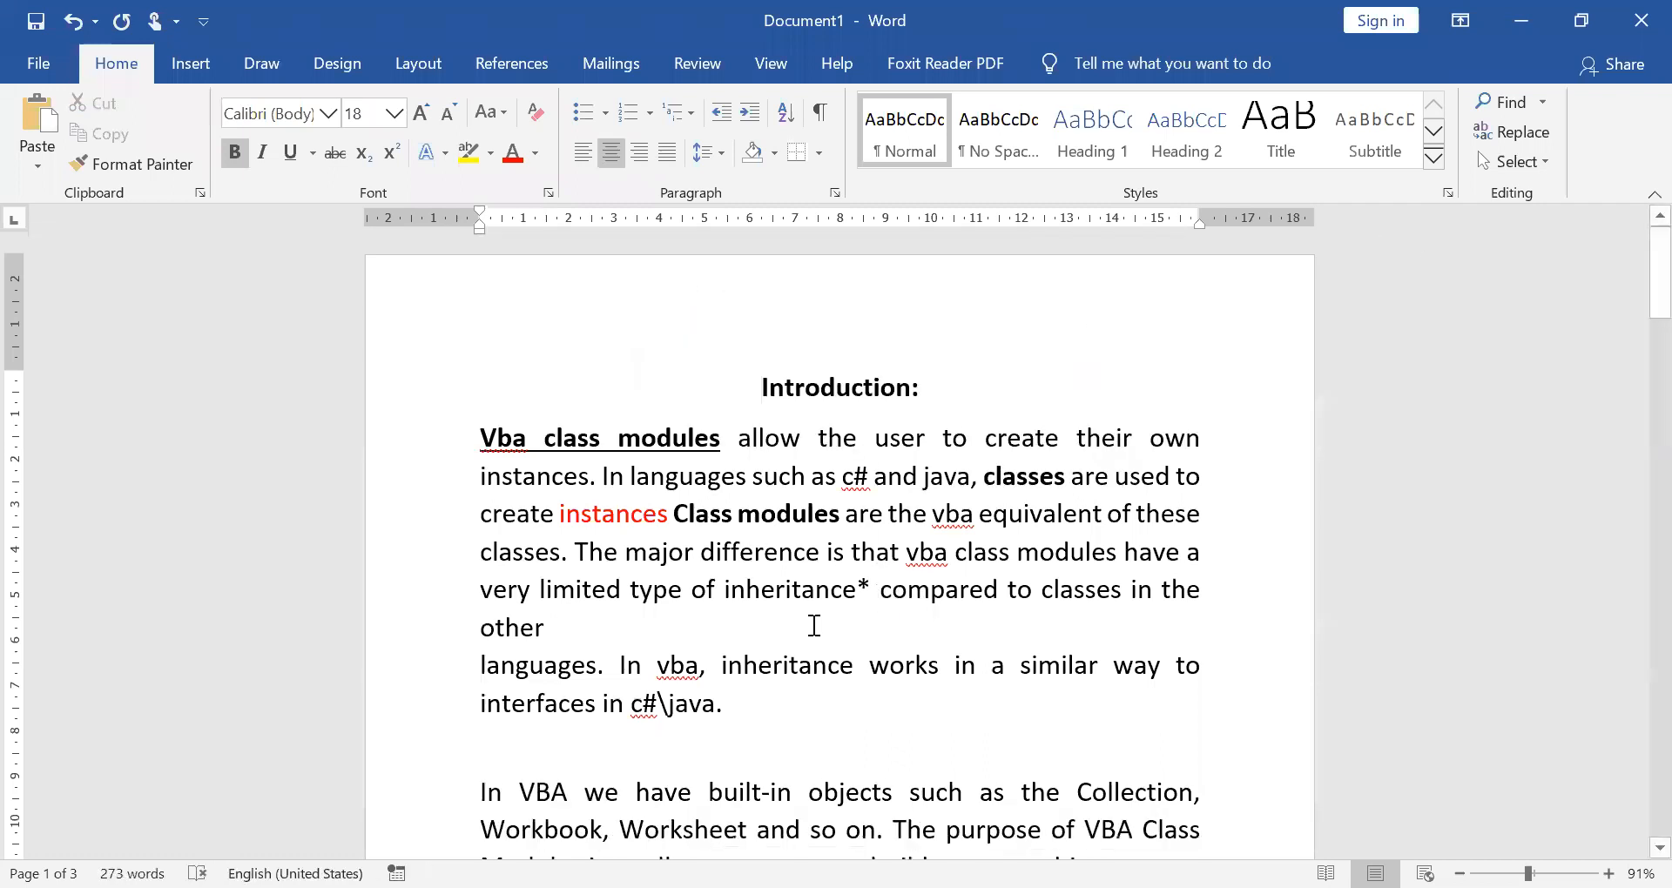
pyautogui.scroll(-1, 757, 579)
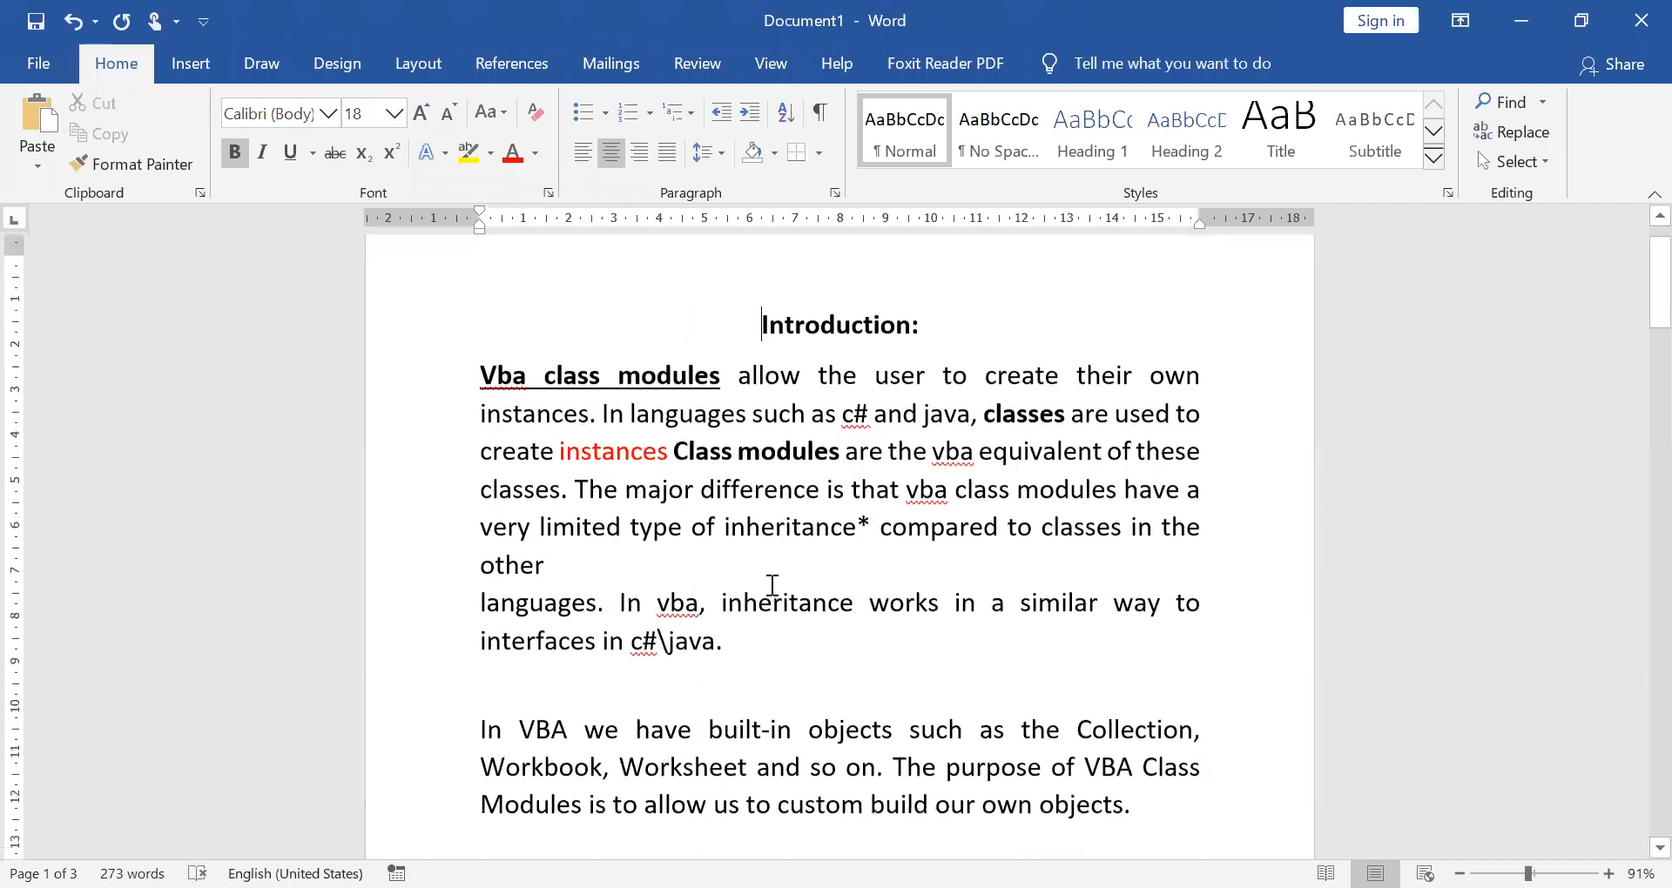
pyautogui.scroll(-1, 773, 585)
pyautogui.scroll(-5, 801, 588)
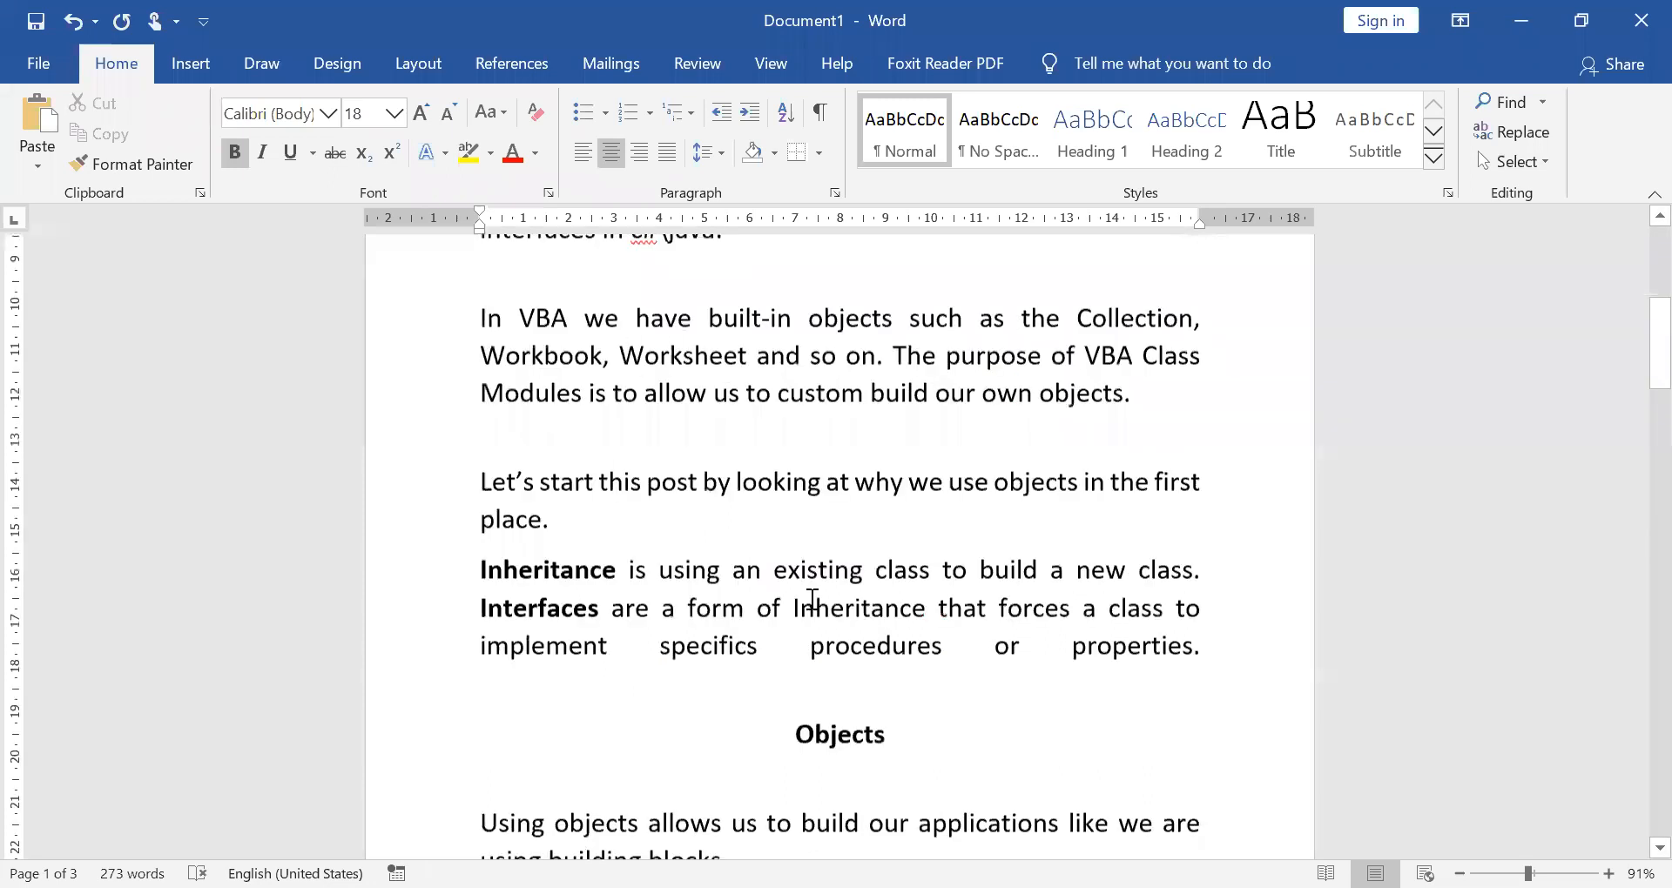
pyautogui.scroll(-1, 856, 608)
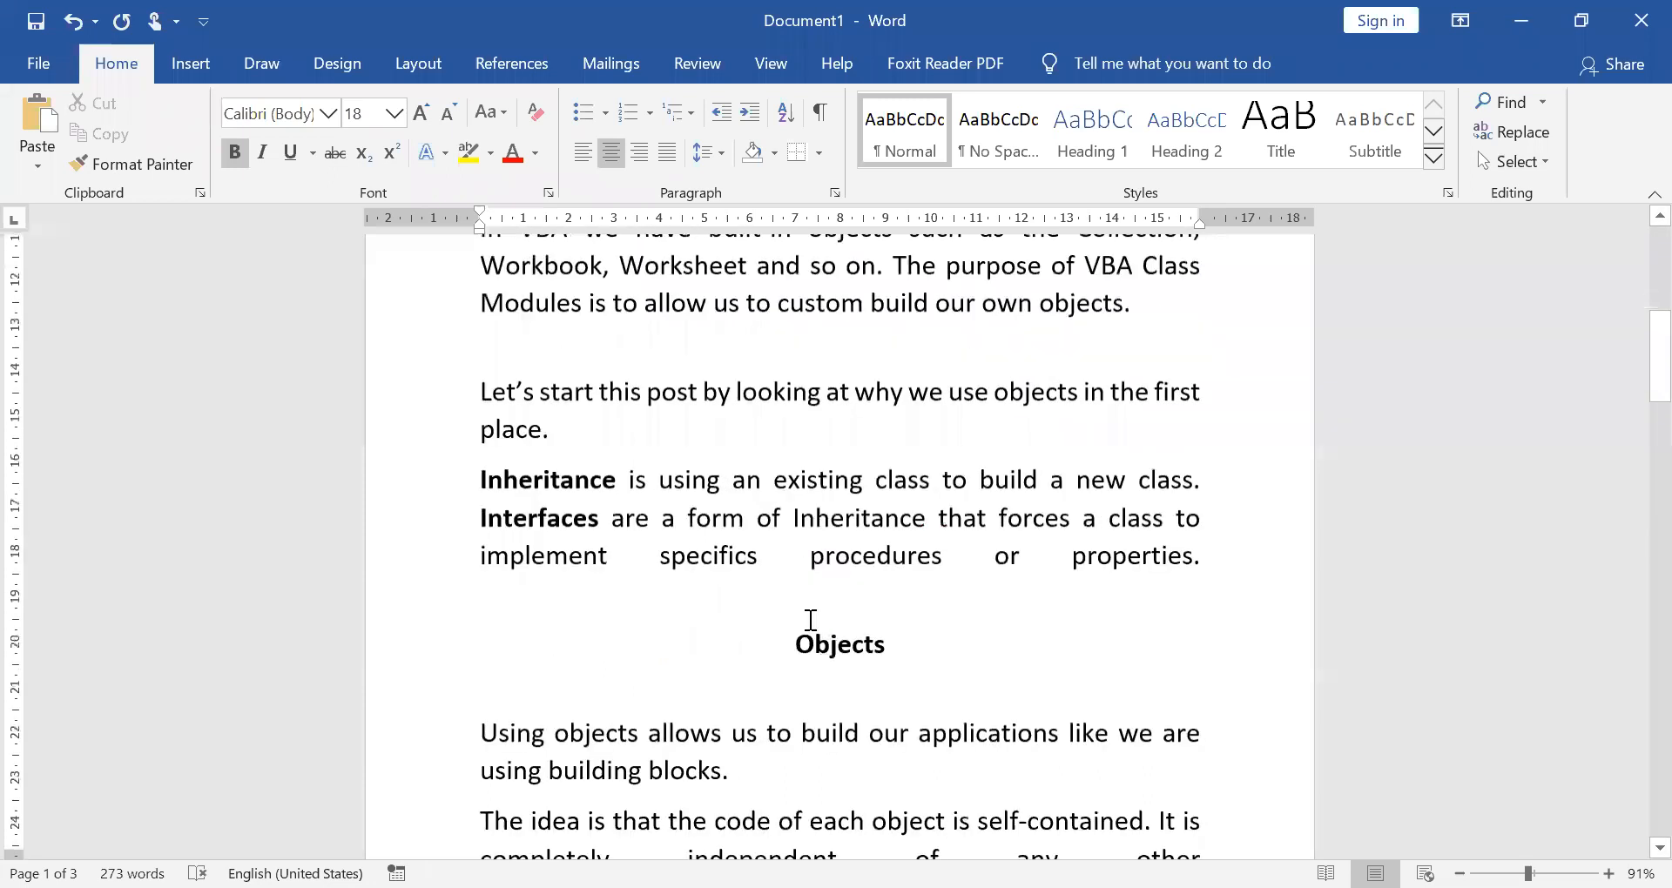
pyautogui.scroll(3, 810, 620)
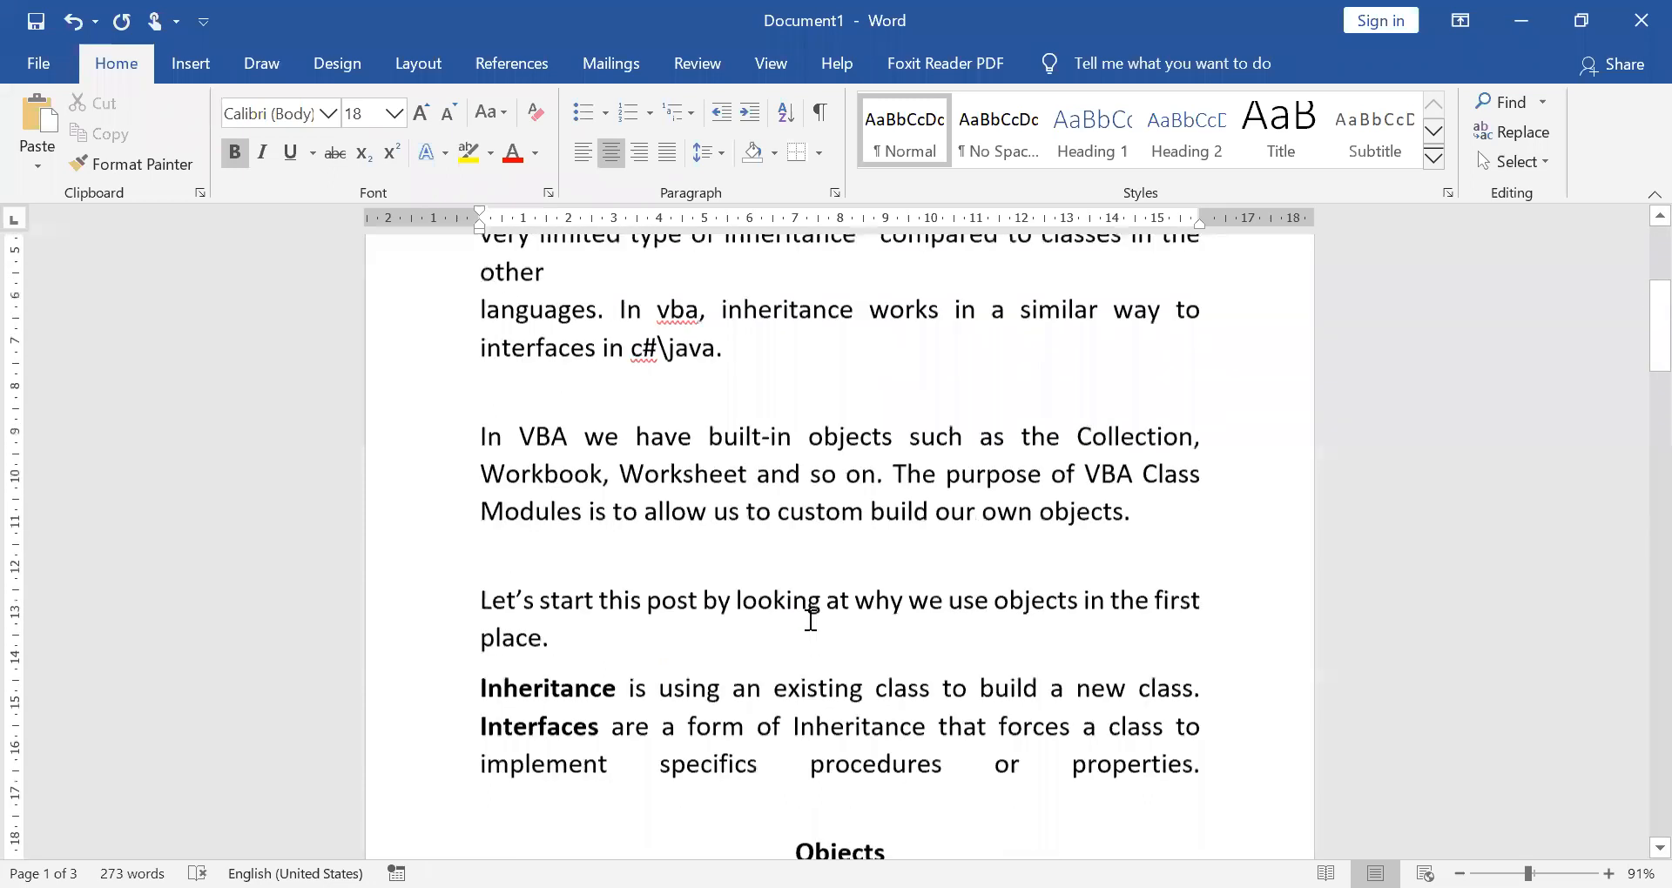
pyautogui.scroll(5, 810, 620)
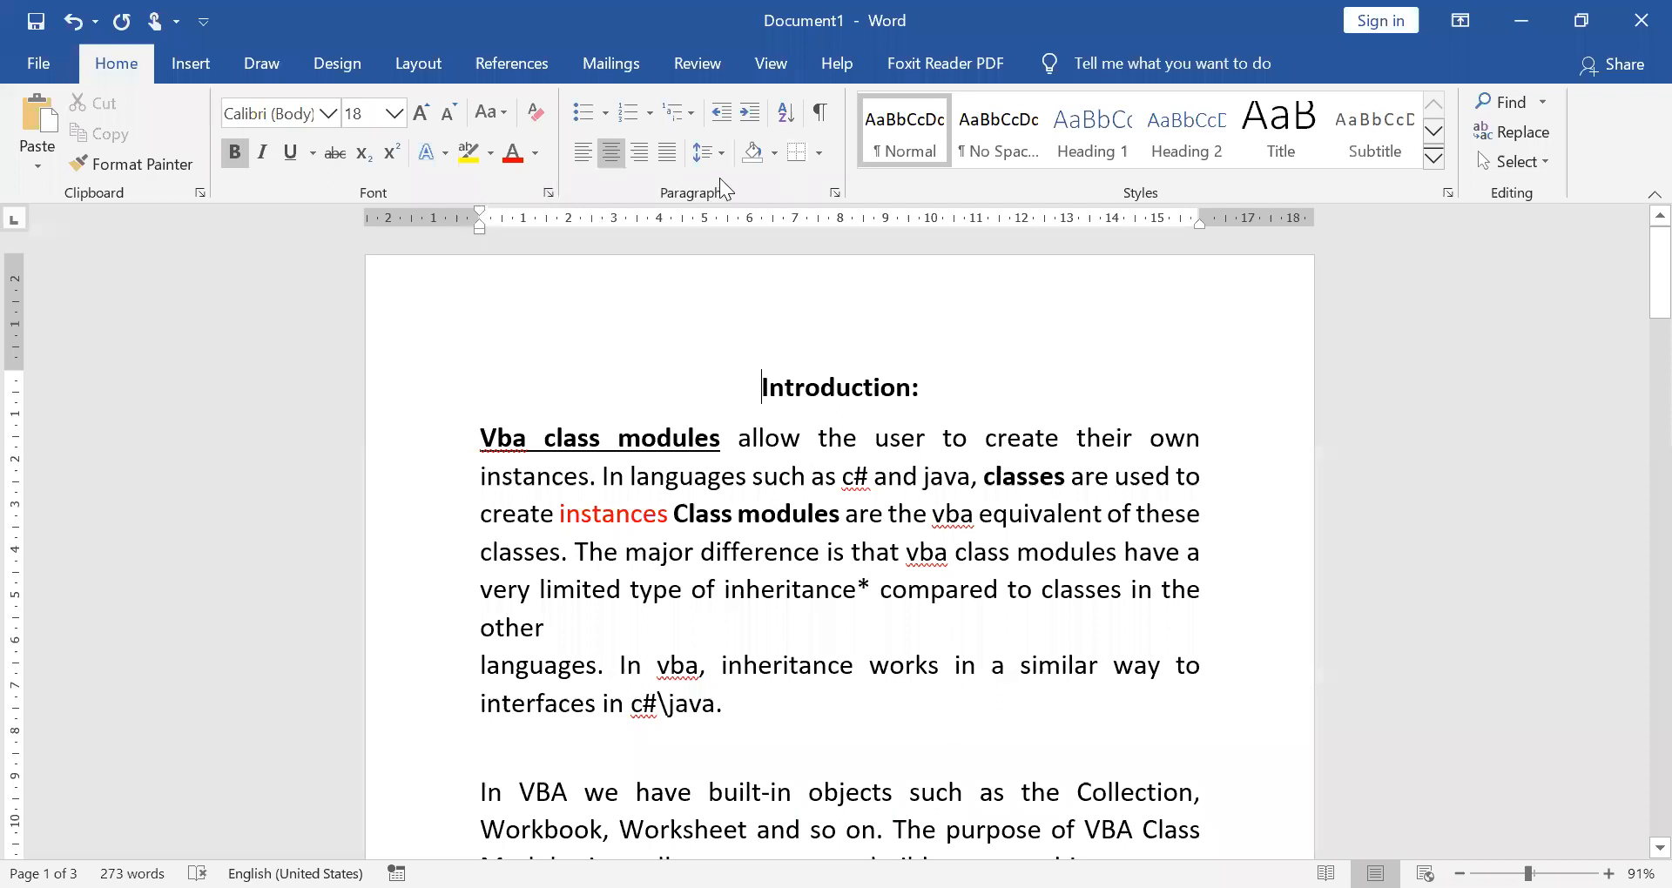
# Jump to page 3 with Go To, close the dialog and bring the first name list into view
pyautogui.hotkey('ctrl', 'g')
pyautogui.write('3')
pyautogui.press('Return')
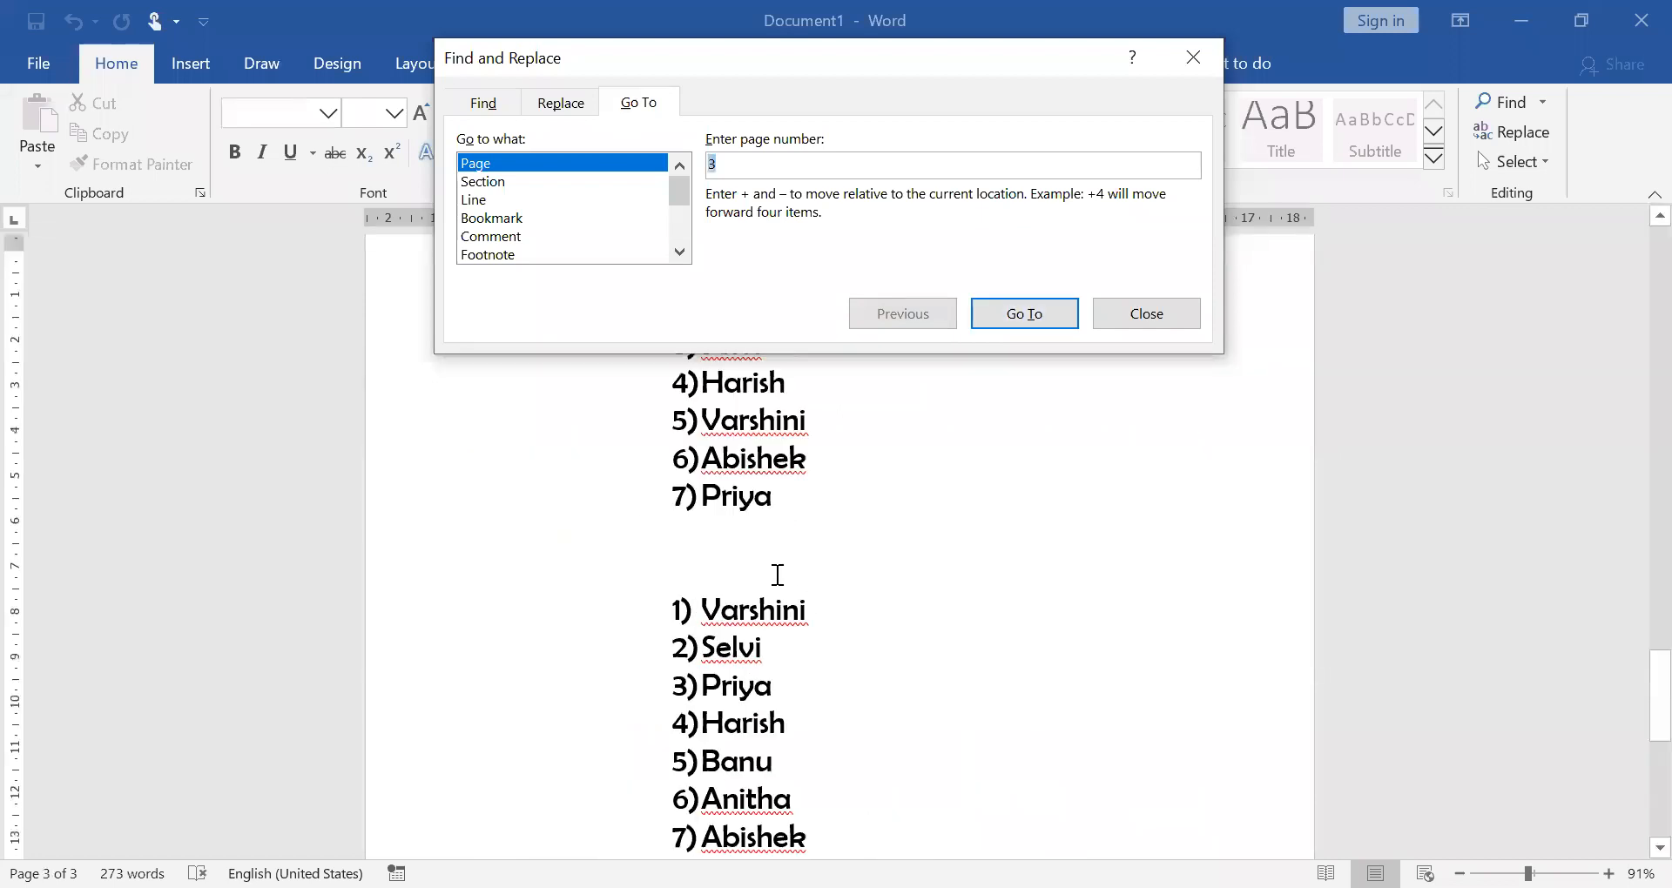
pyautogui.press('Escape')
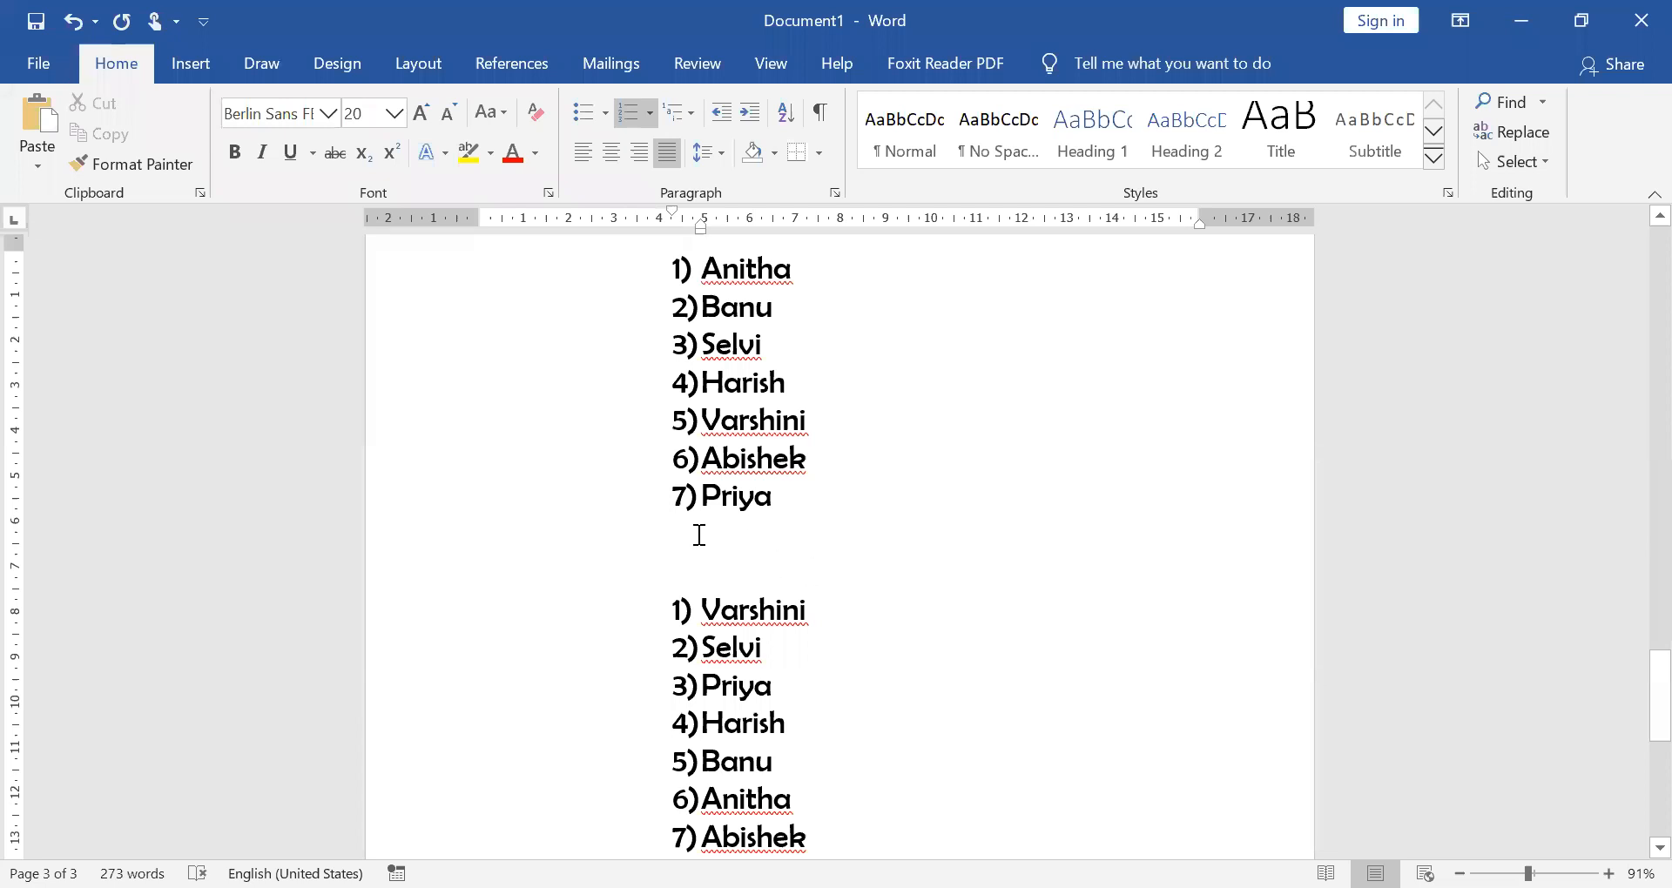
pyautogui.scroll(1, 529, 532)
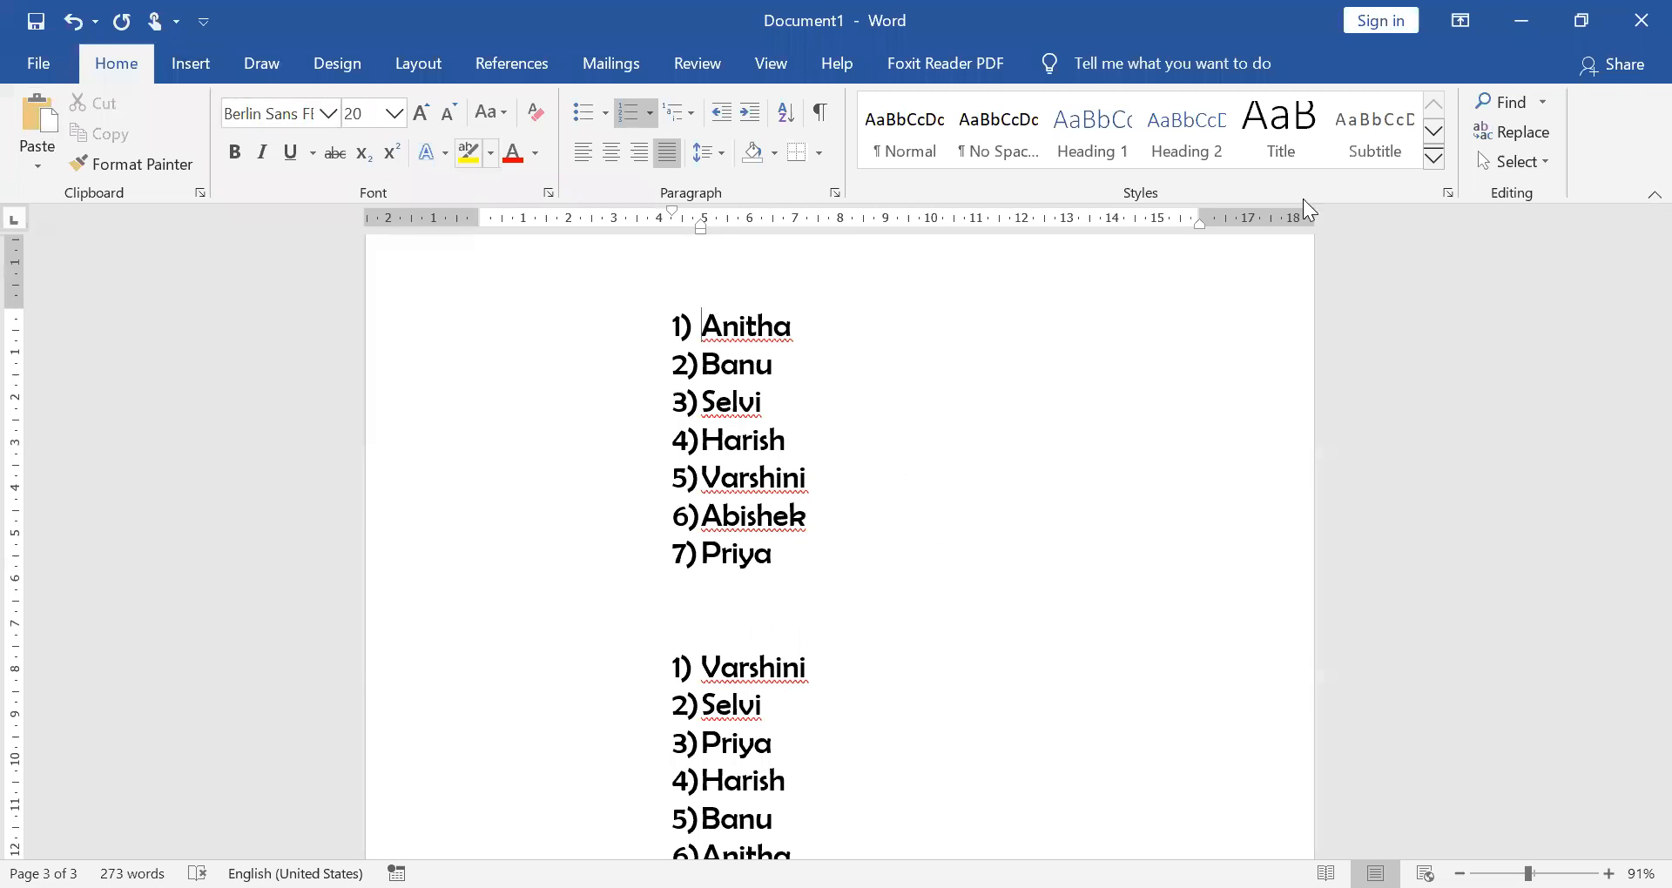
pyautogui.click(37, 167)
pyautogui.press('Escape')
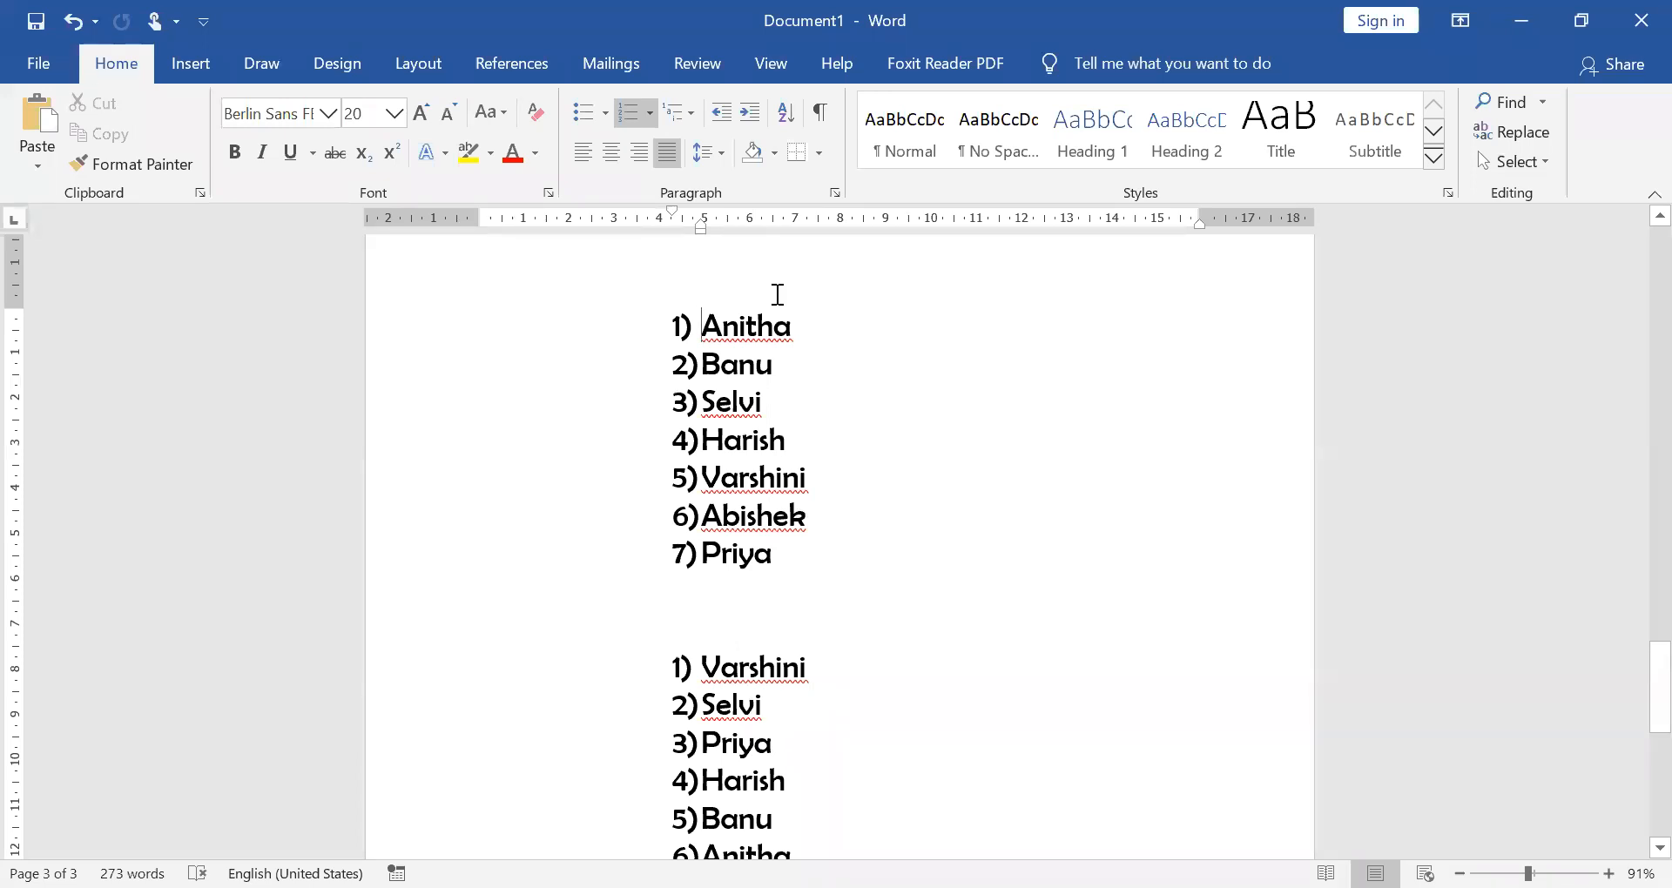
# Delete all seven entries of the first numbered name list on page 3, and undo the deletion
pyautogui.moveTo(682, 331); pyautogui.dragTo(817, 567)
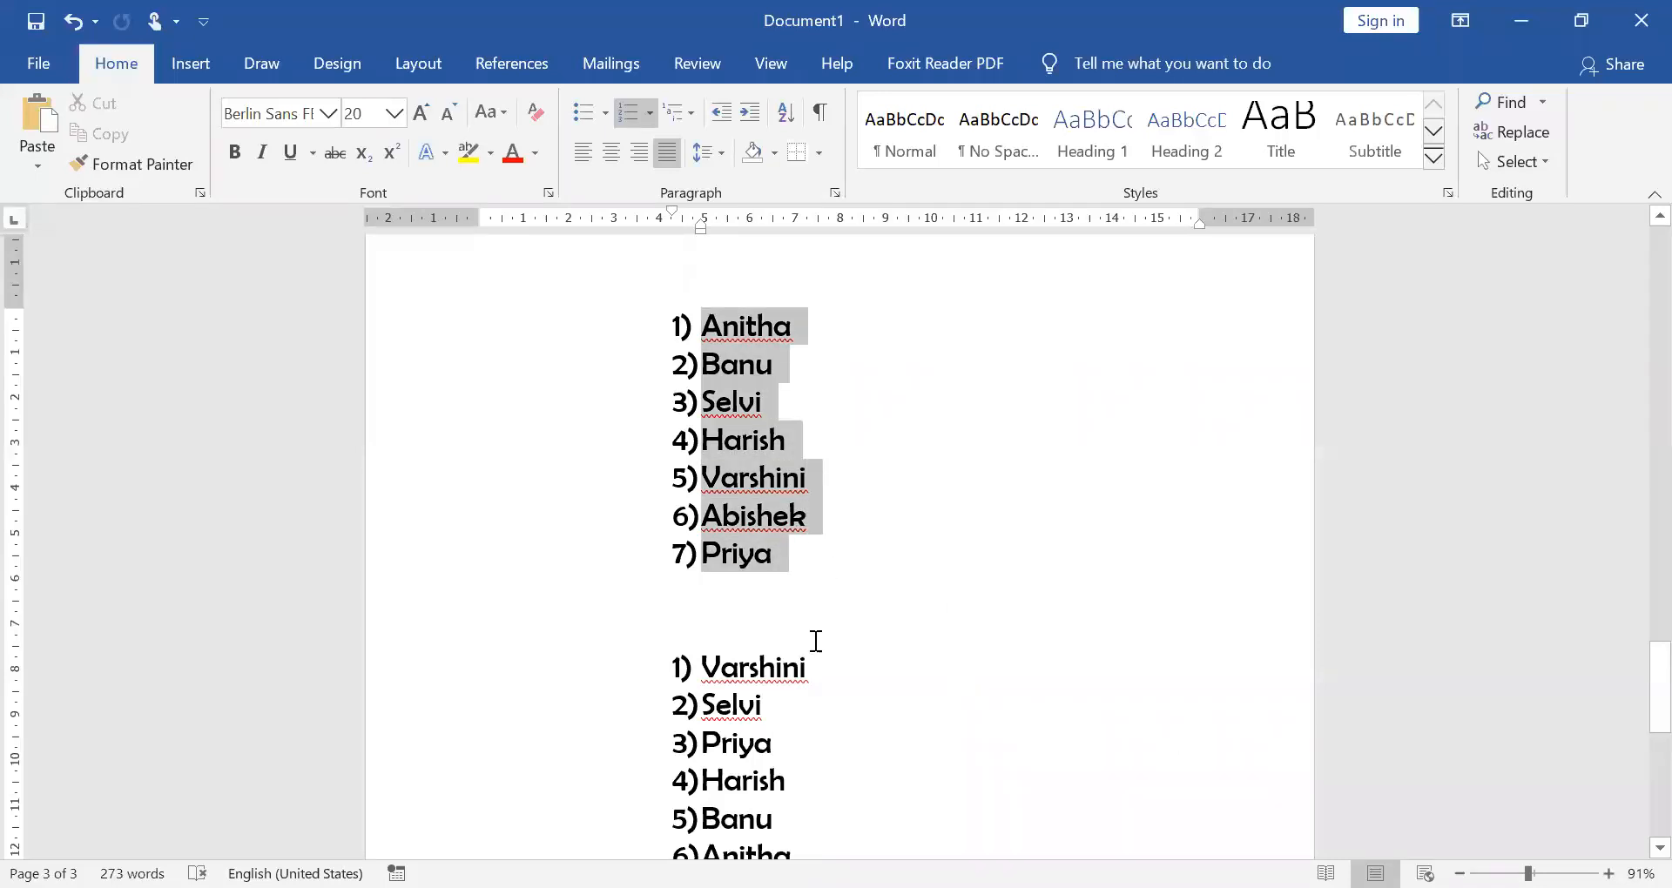
pyautogui.press('Delete')
pyautogui.scroll(-3, 666, 600)
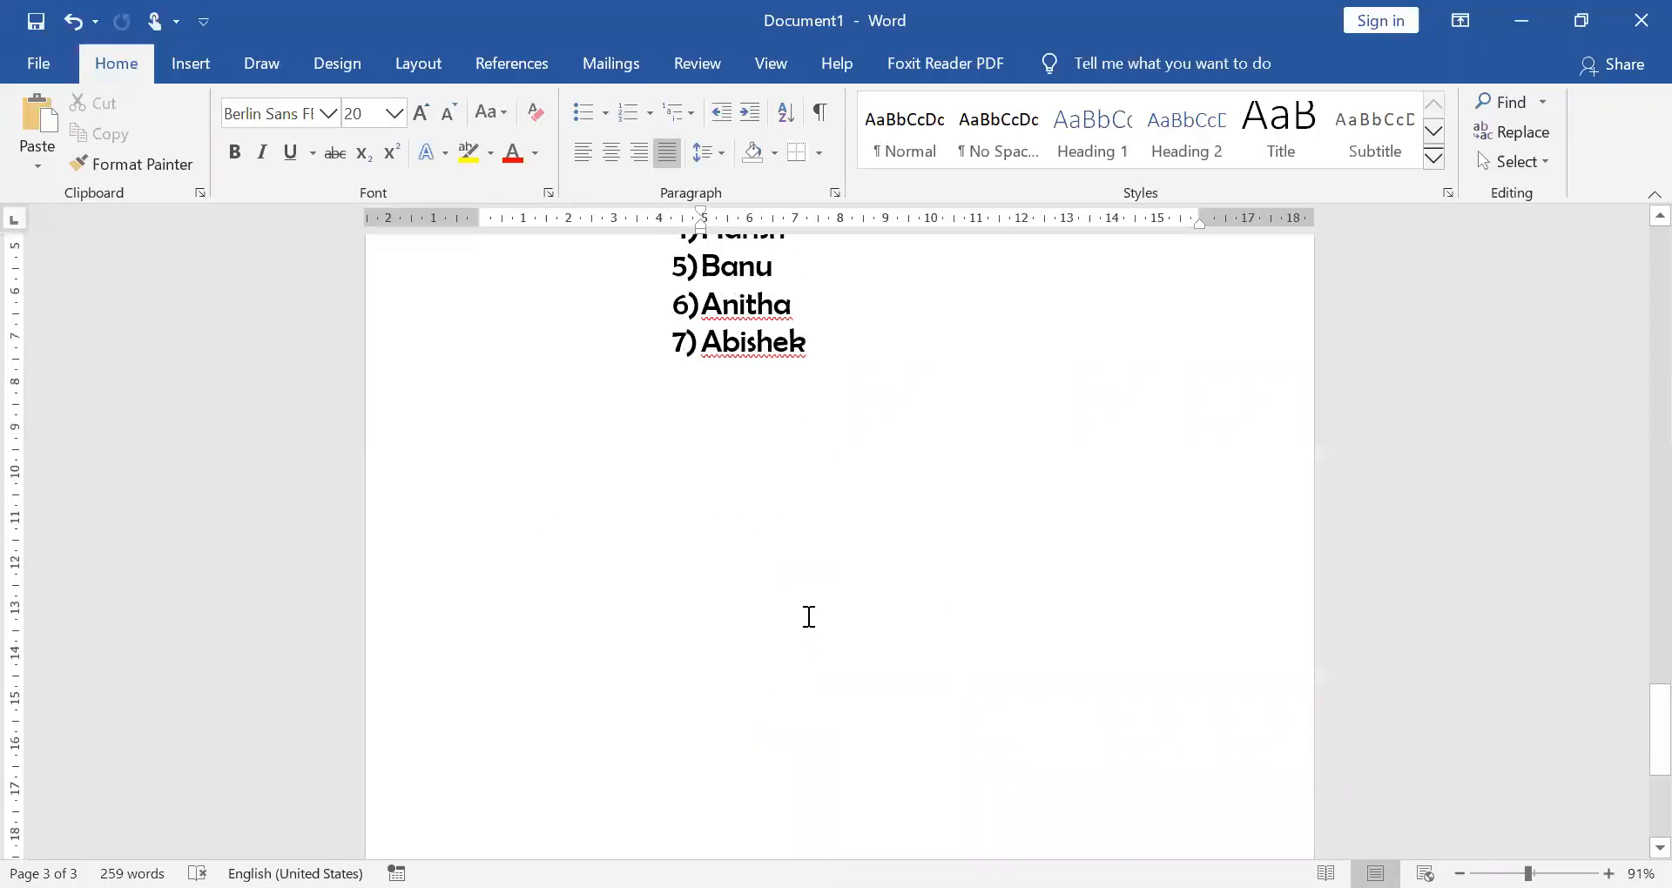
pyautogui.hotkey('ctrl', 'z')
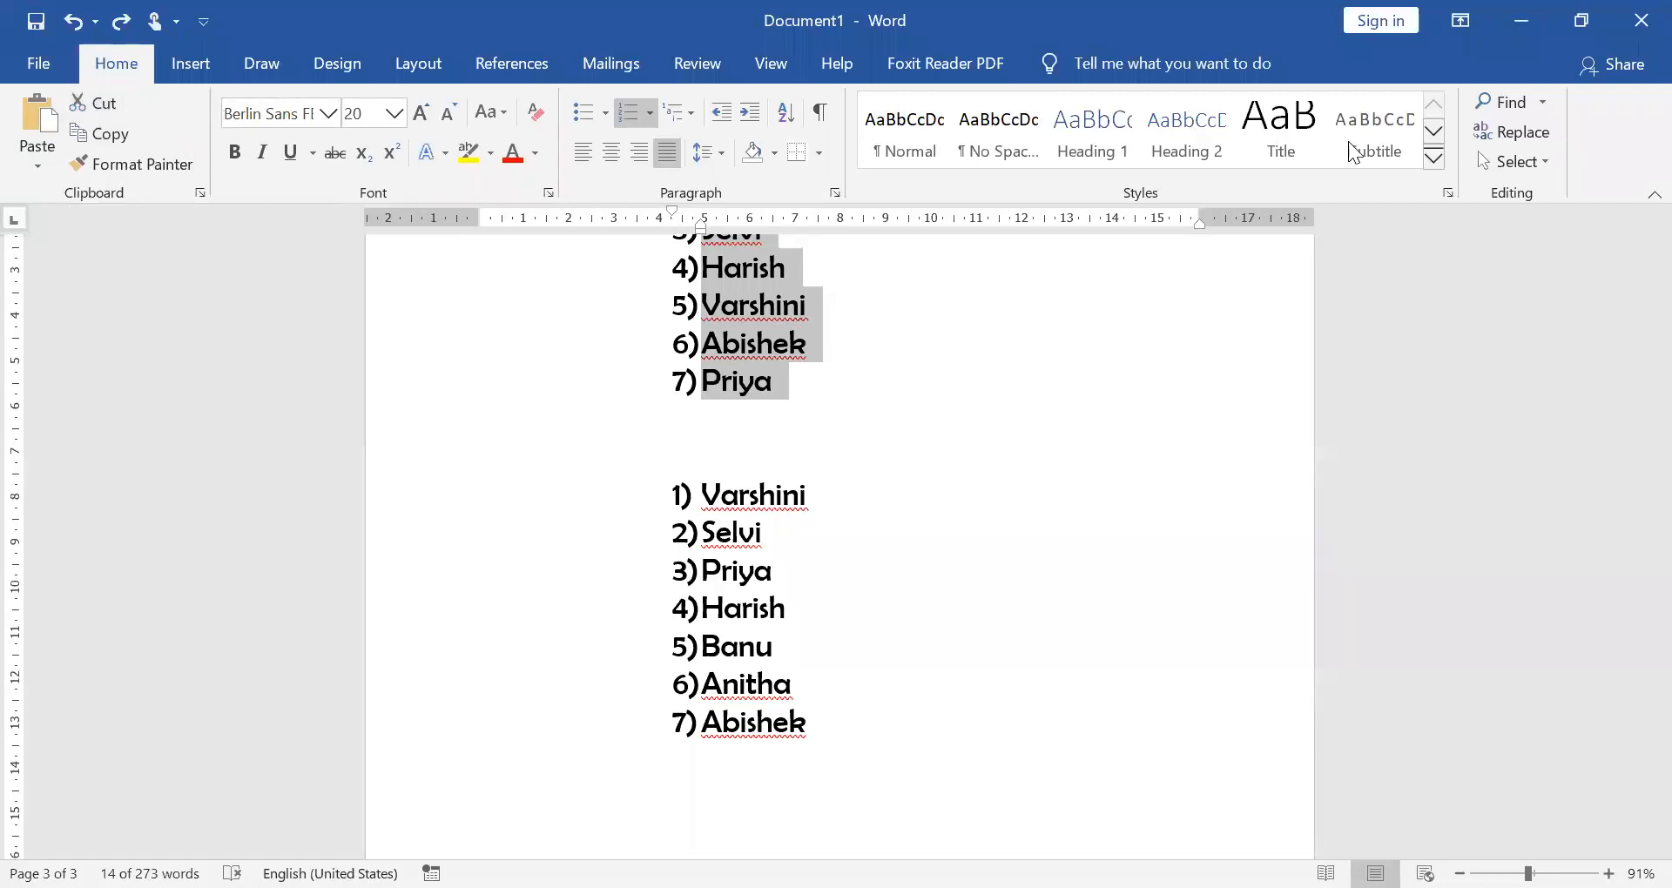
# Try line spacings of 1.5 and 1.0 on the first numbered name list
pyautogui.scroll(3, 612, 441)
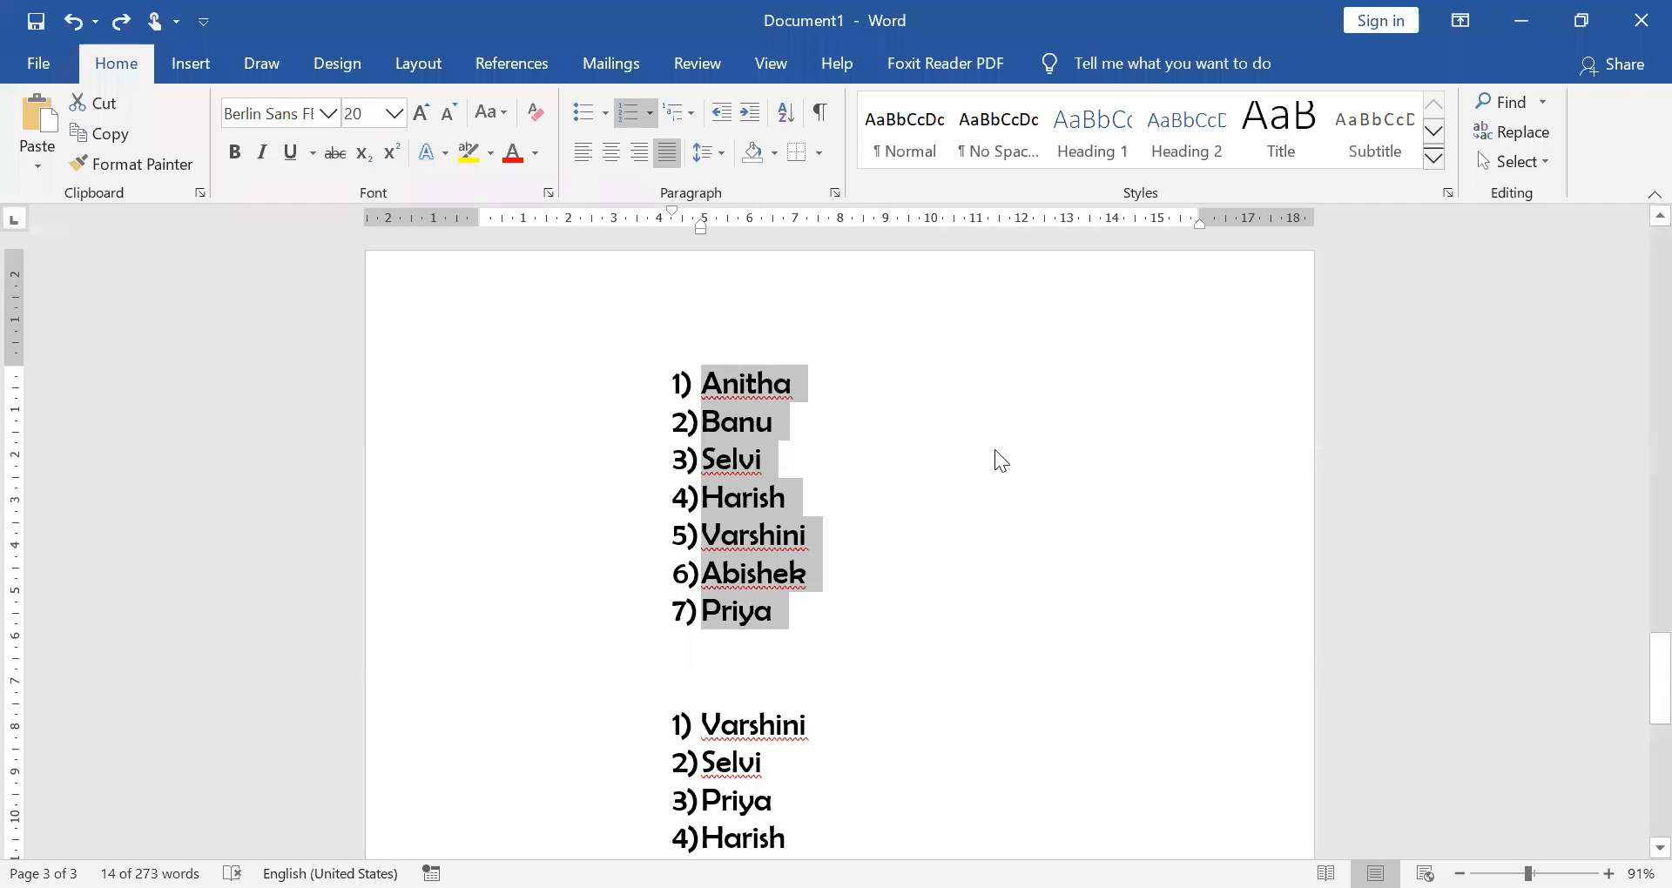
pyautogui.scroll(4, 30, 373)
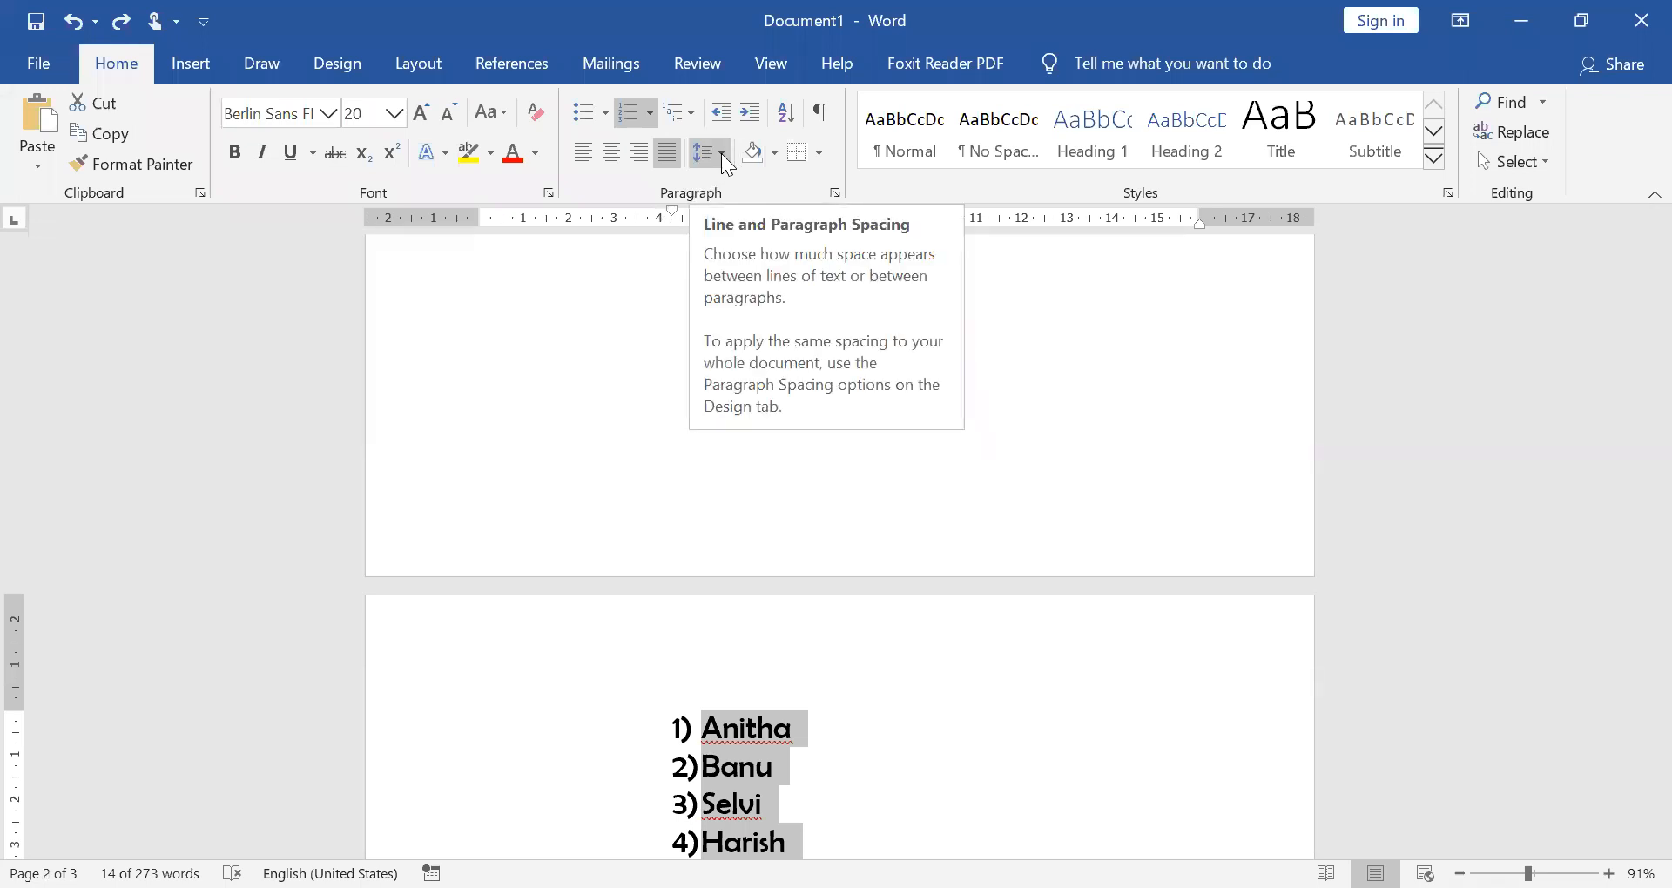
pyautogui.click(722, 155)
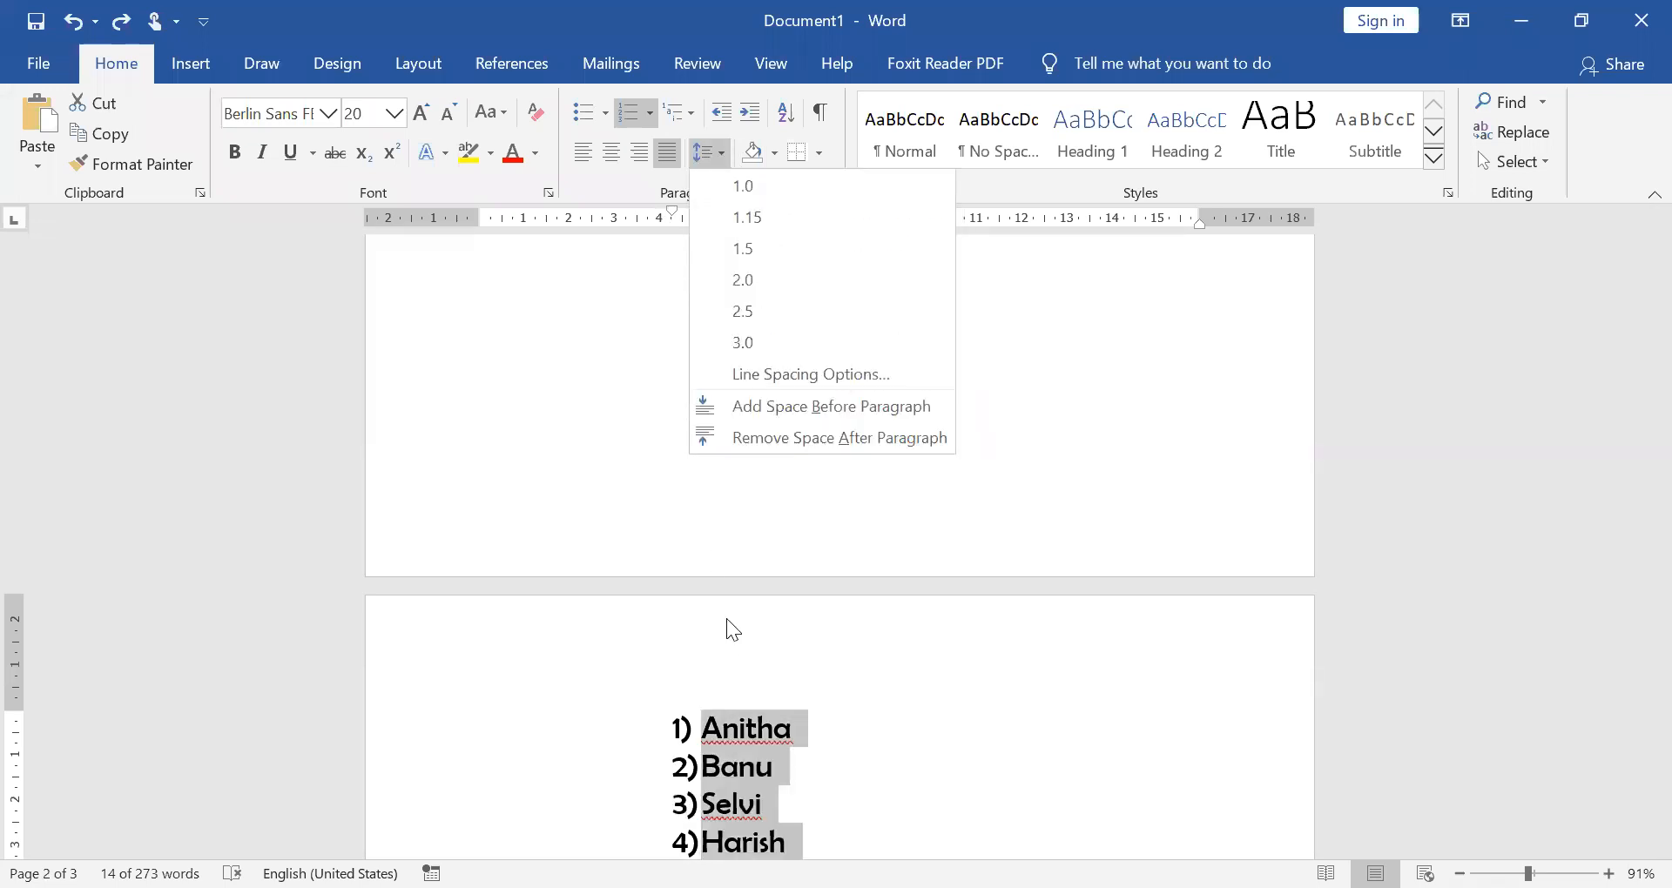
pyautogui.click(751, 253)
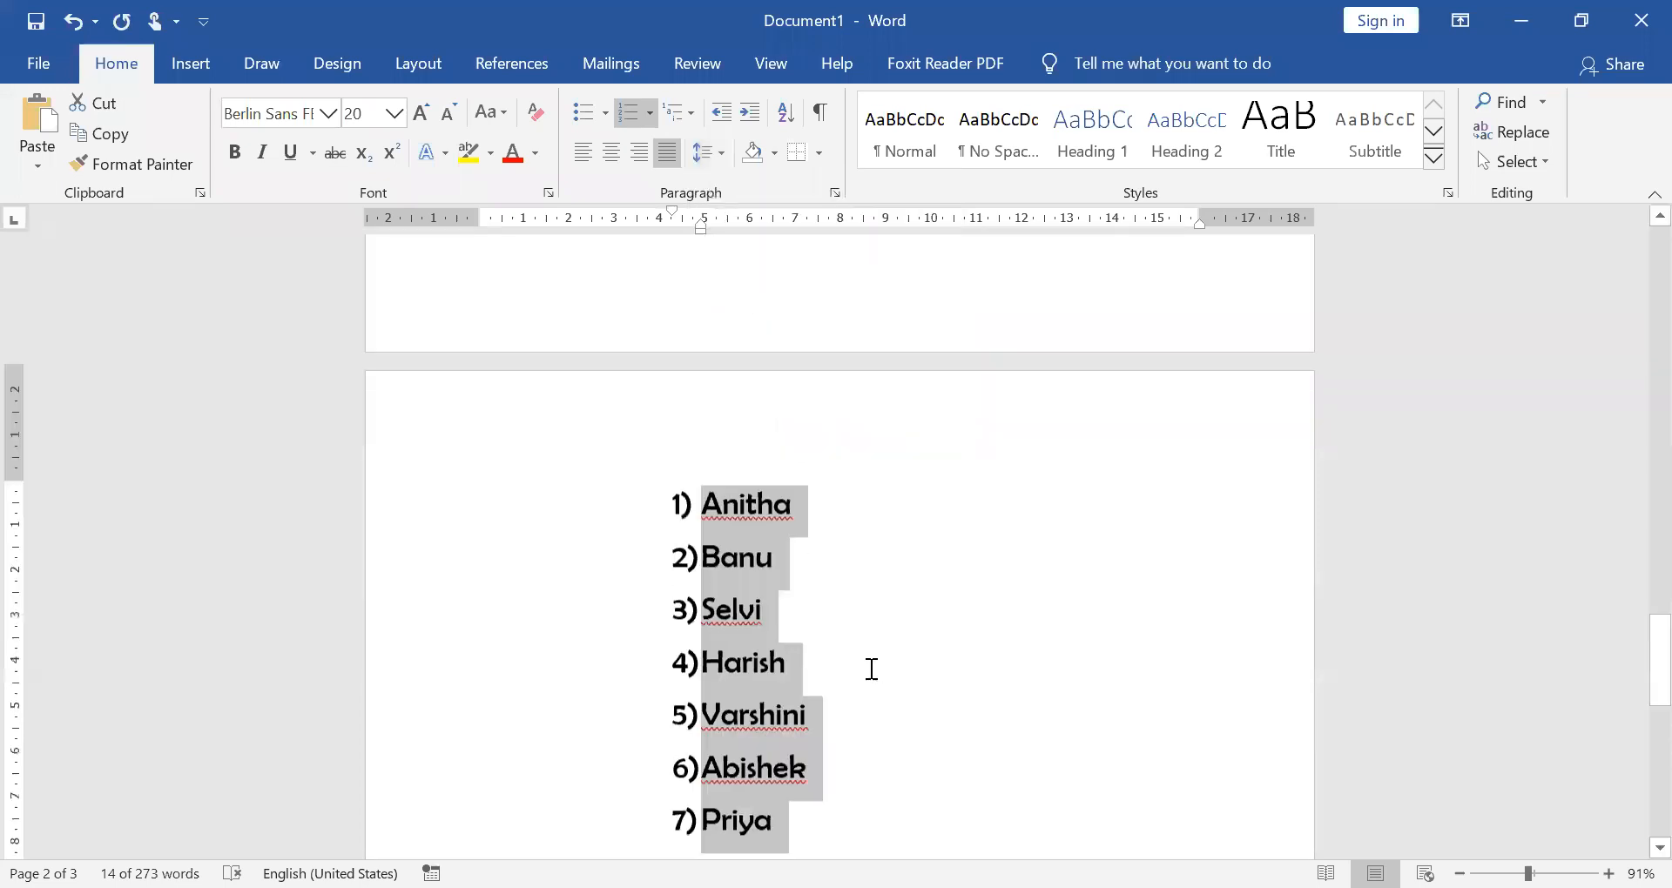
pyautogui.scroll(-3, 784, 662)
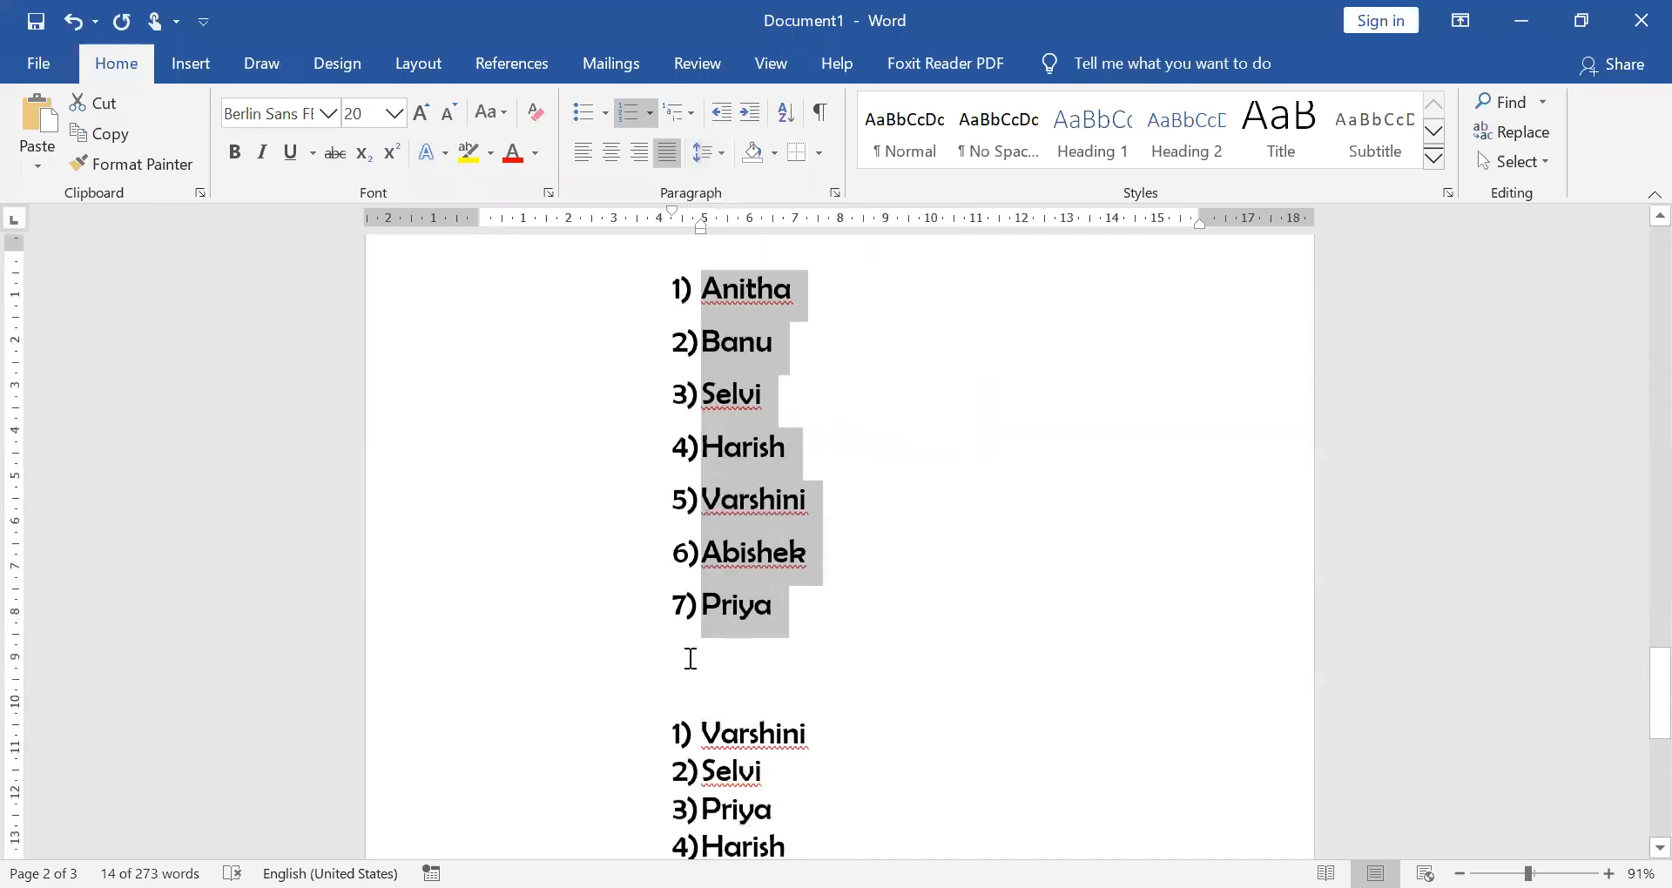
pyautogui.click(730, 158)
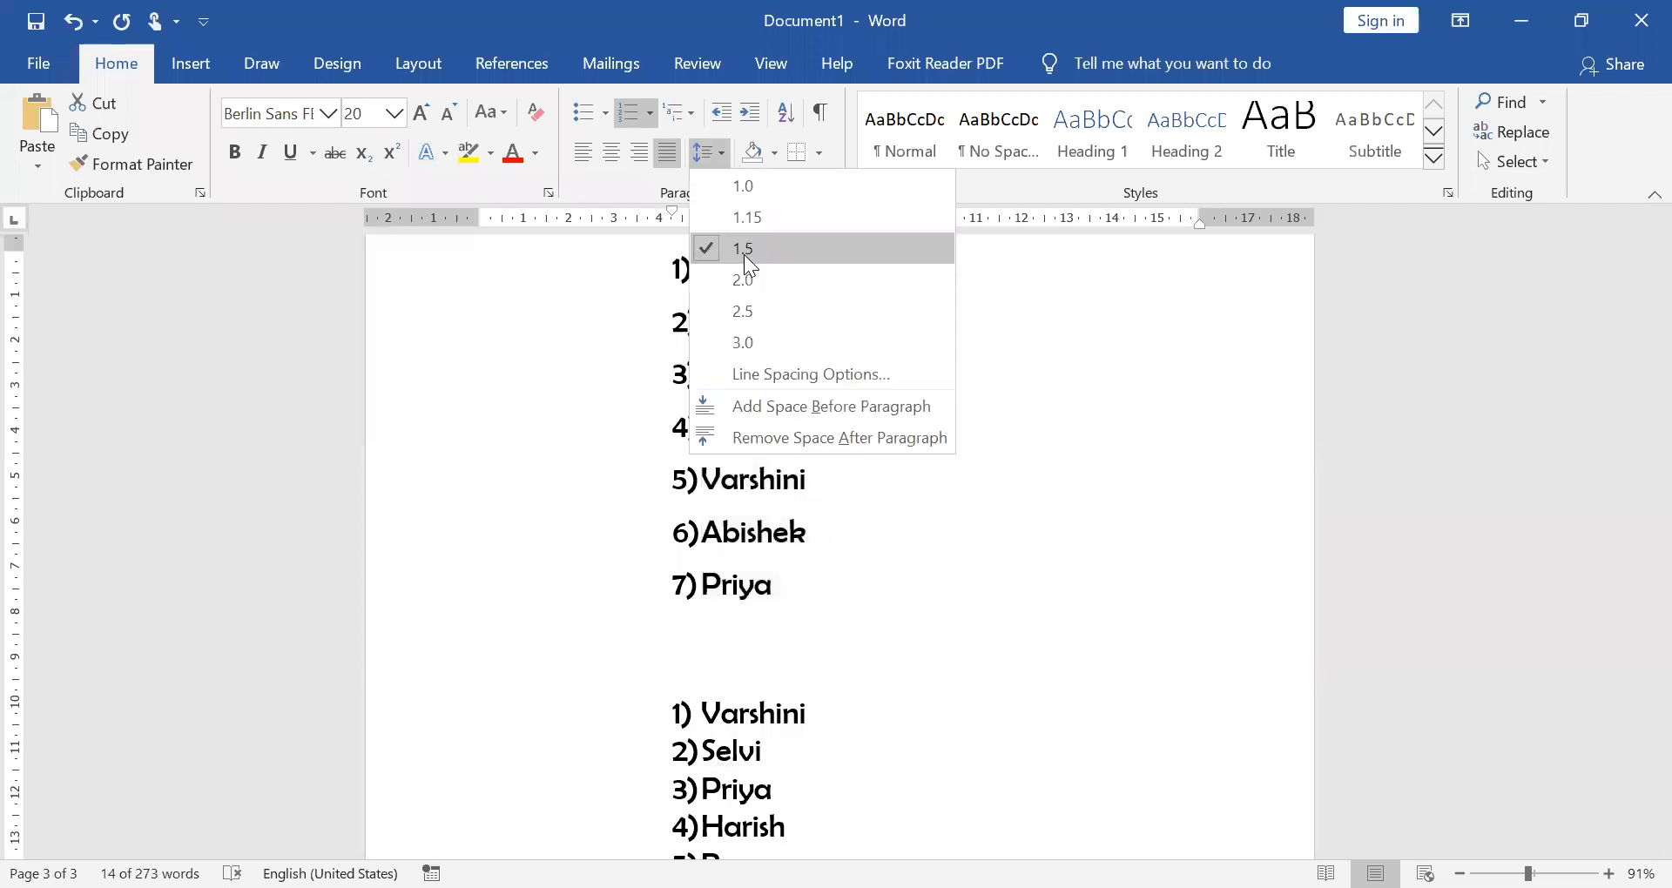
pyautogui.click(741, 187)
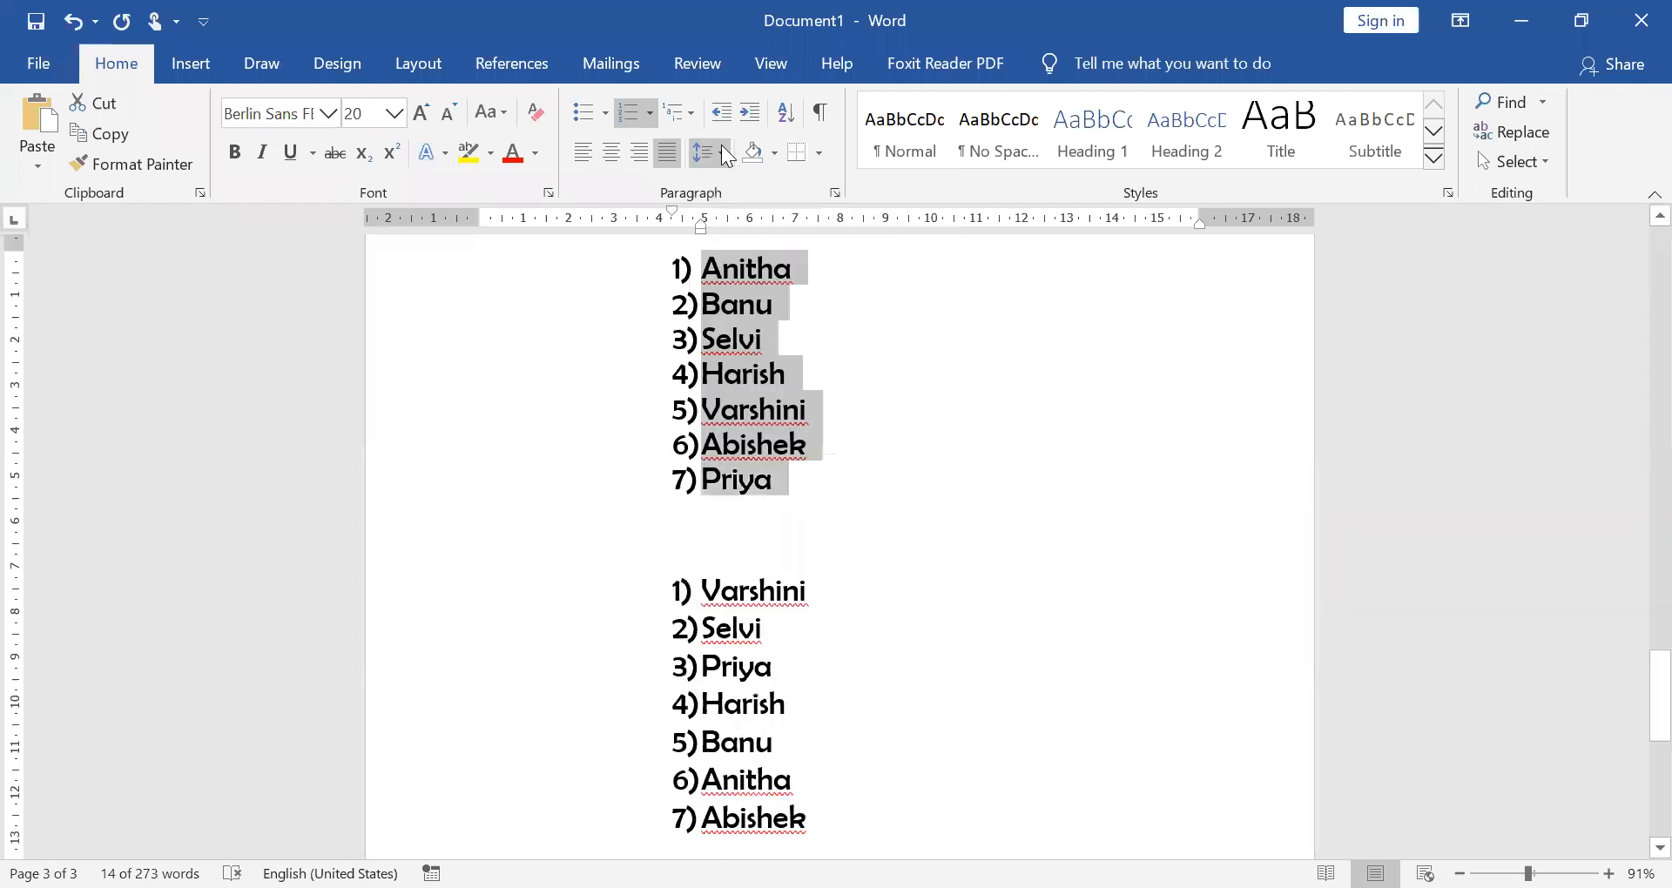
# Set the line spacing of the first numbered name list to 1.15 and deselect the list
pyautogui.click(727, 157)
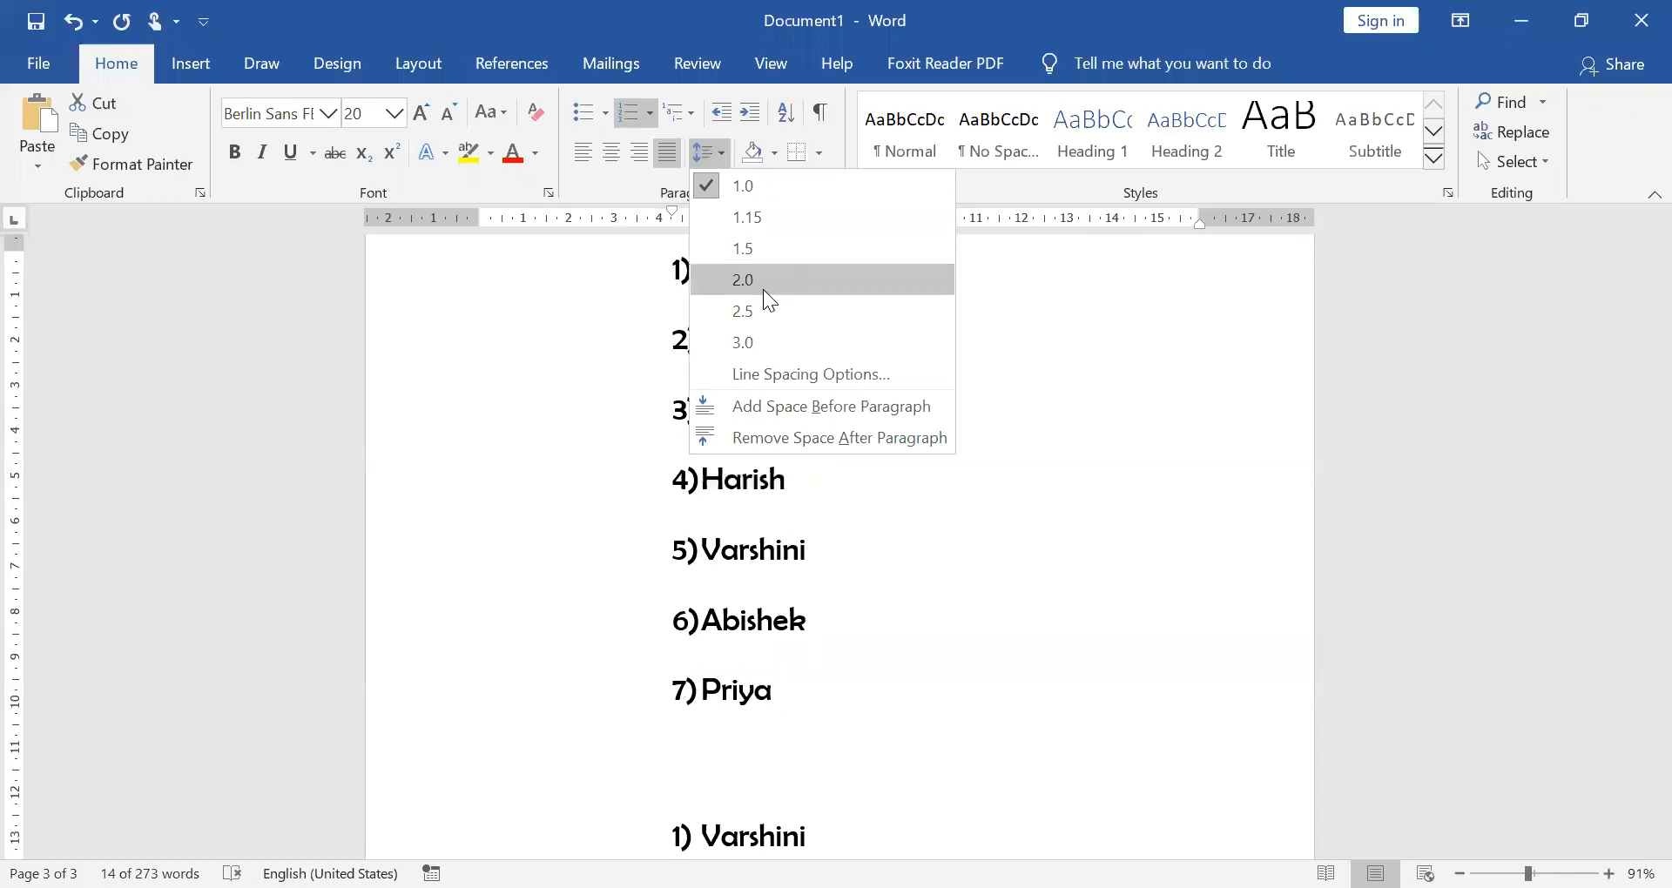
pyautogui.click(746, 218)
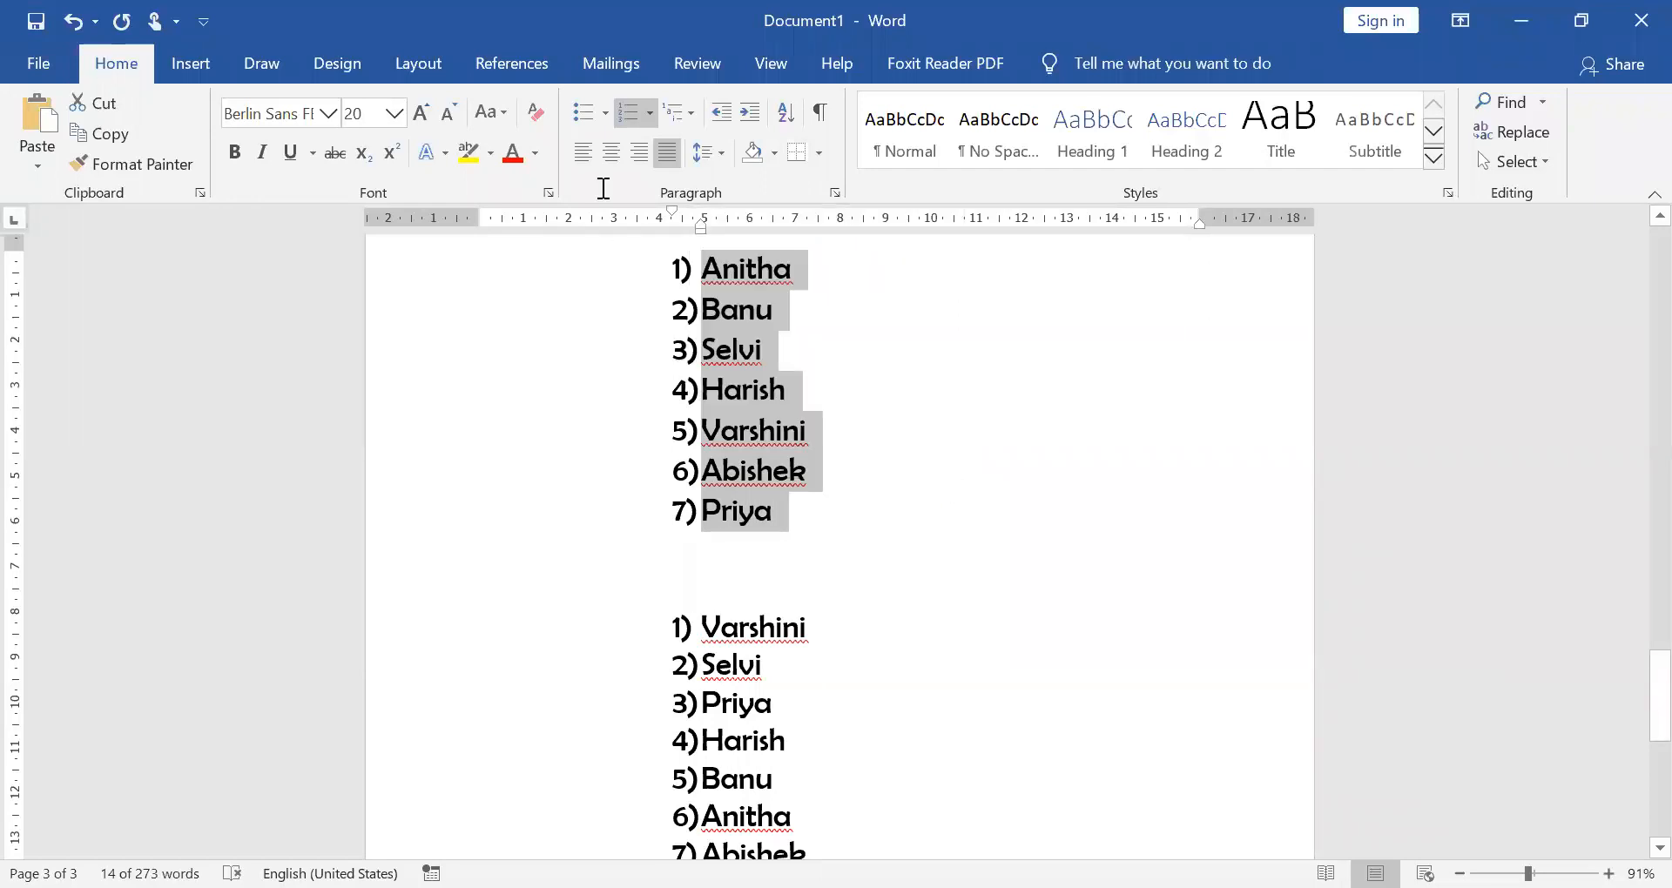
pyautogui.press('Up')
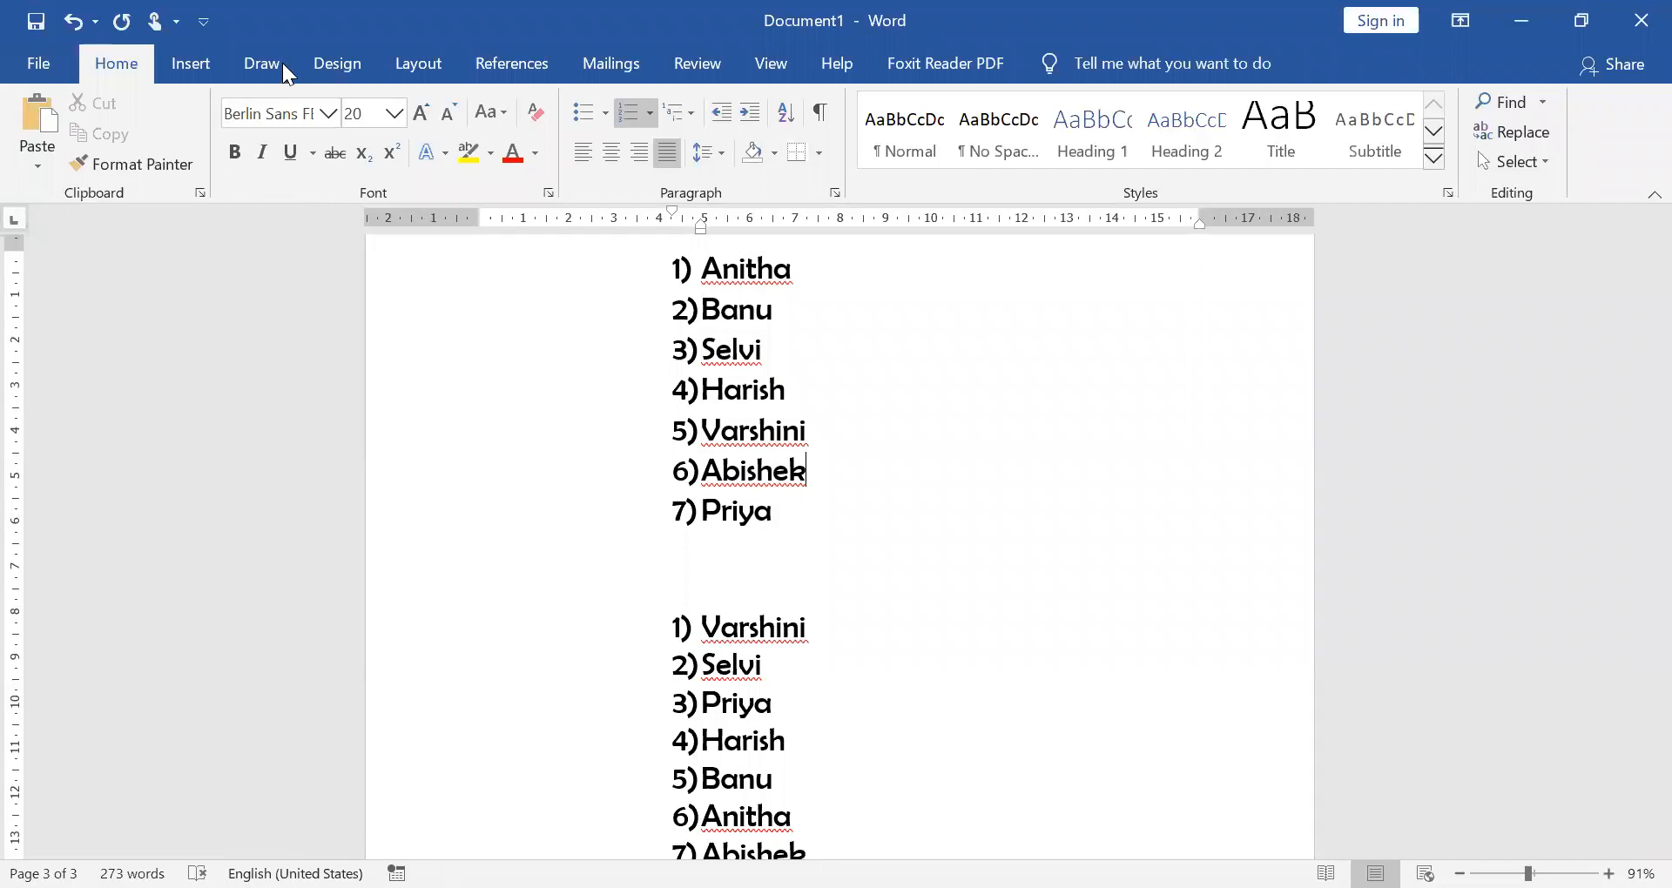
# Open the page border settings for the document and choose a multi-line style as a box border
pyautogui.click(225, 70)
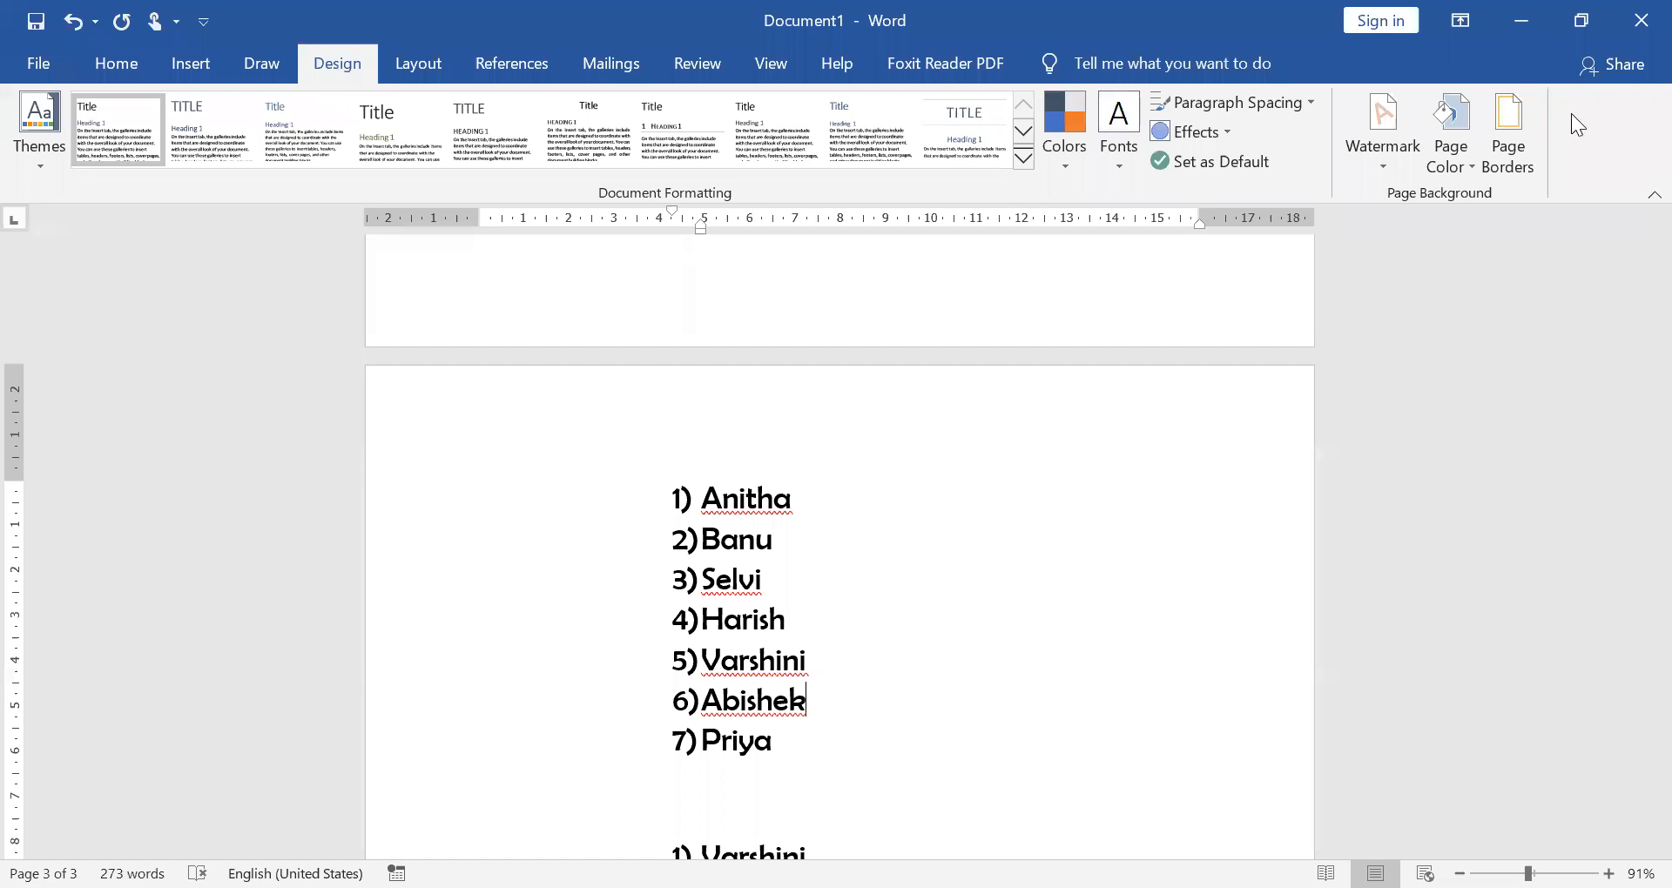
pyautogui.click(1502, 142)
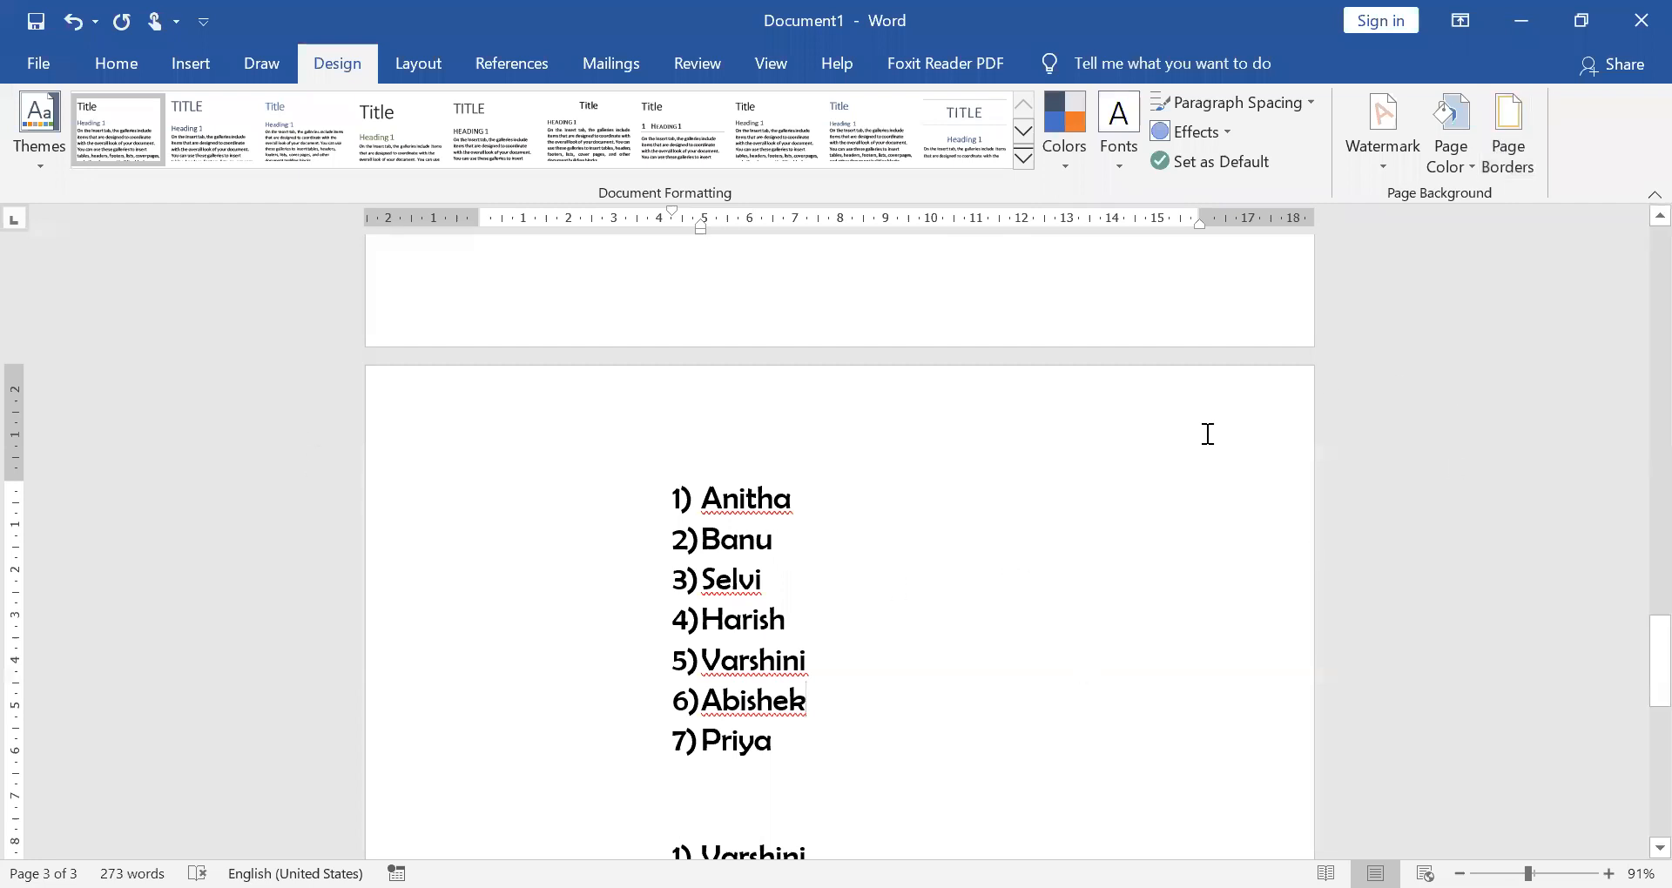
pyautogui.scroll(10, 1206, 433)
pyautogui.scroll(10, 1208, 434)
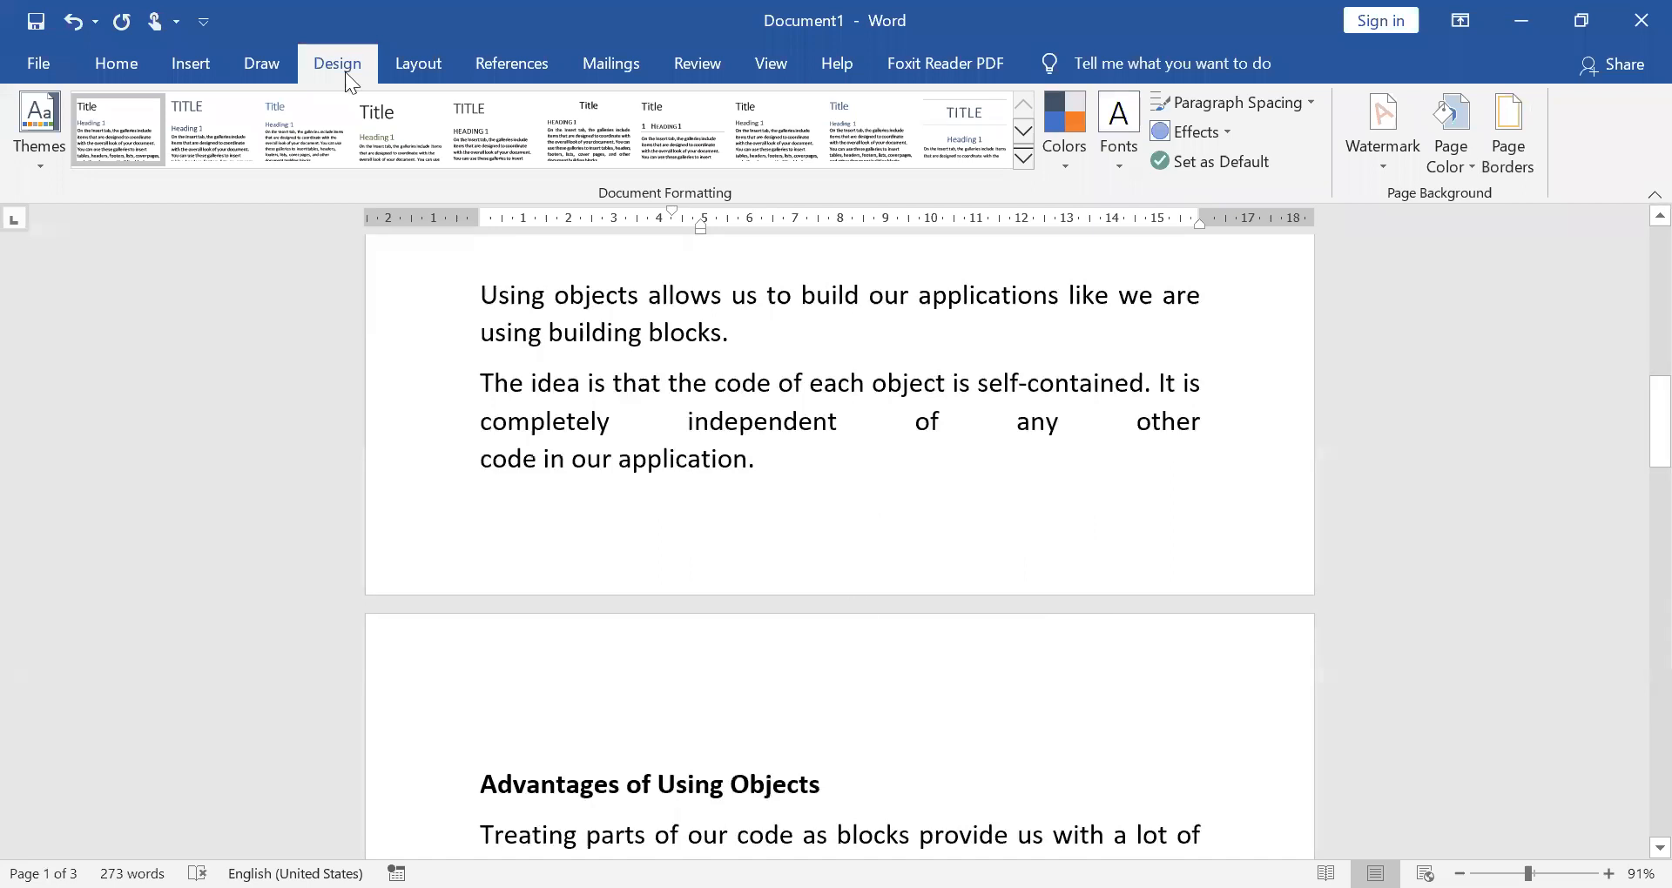
pyautogui.hotkey('ctrl', 'Home')
pyautogui.scroll(1, 1296, 533)
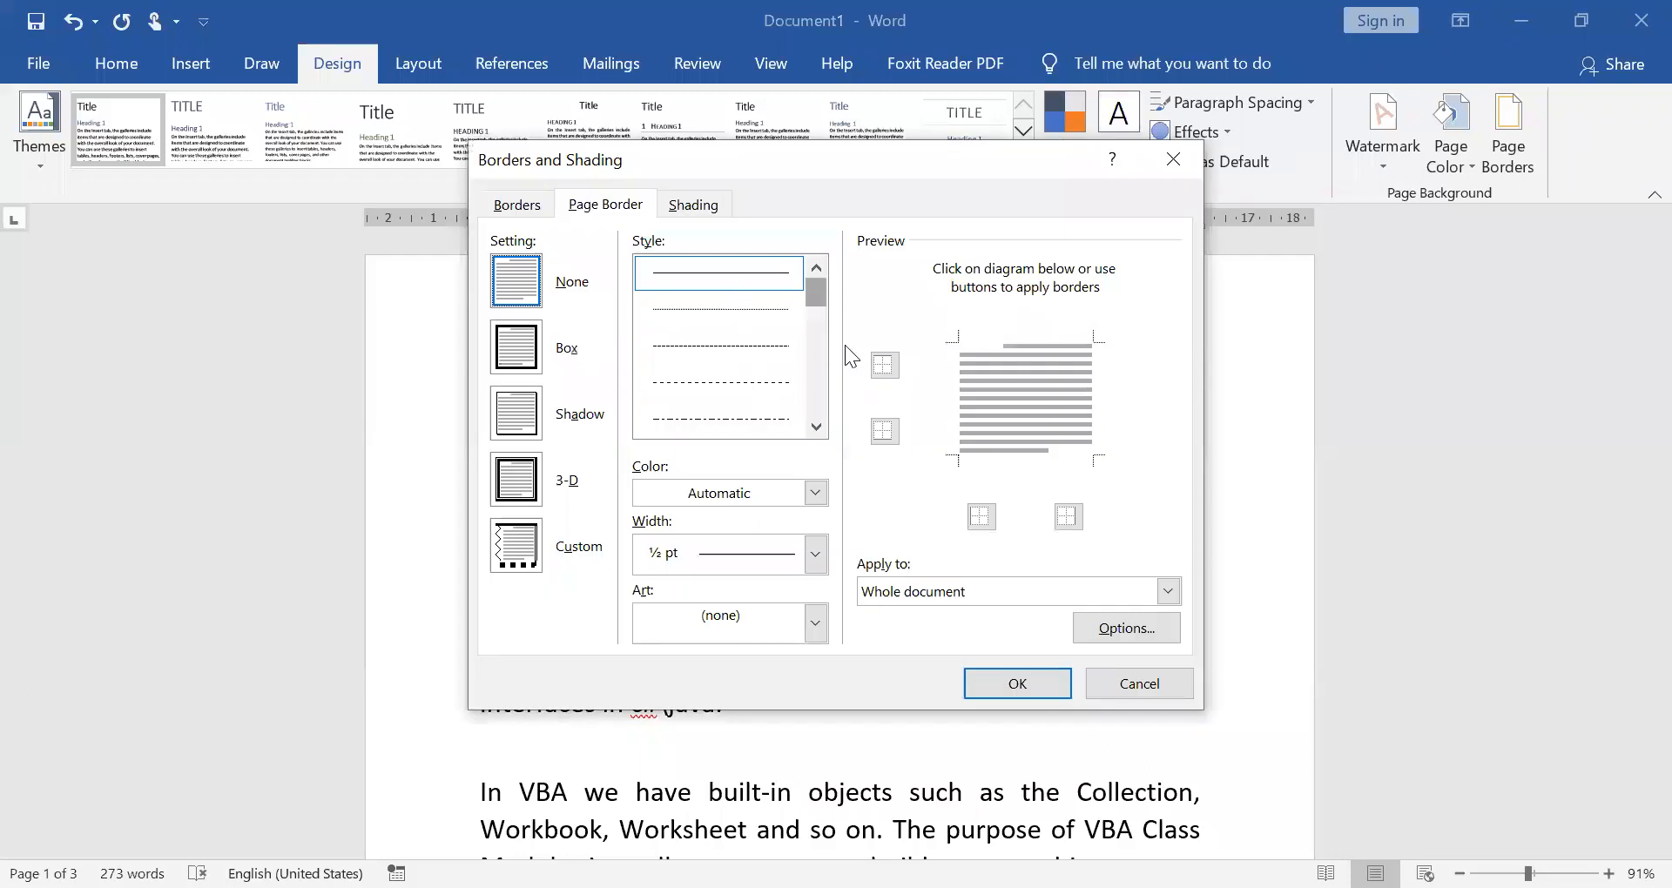
pyautogui.scroll(-2, 716, 284)
pyautogui.click(713, 275)
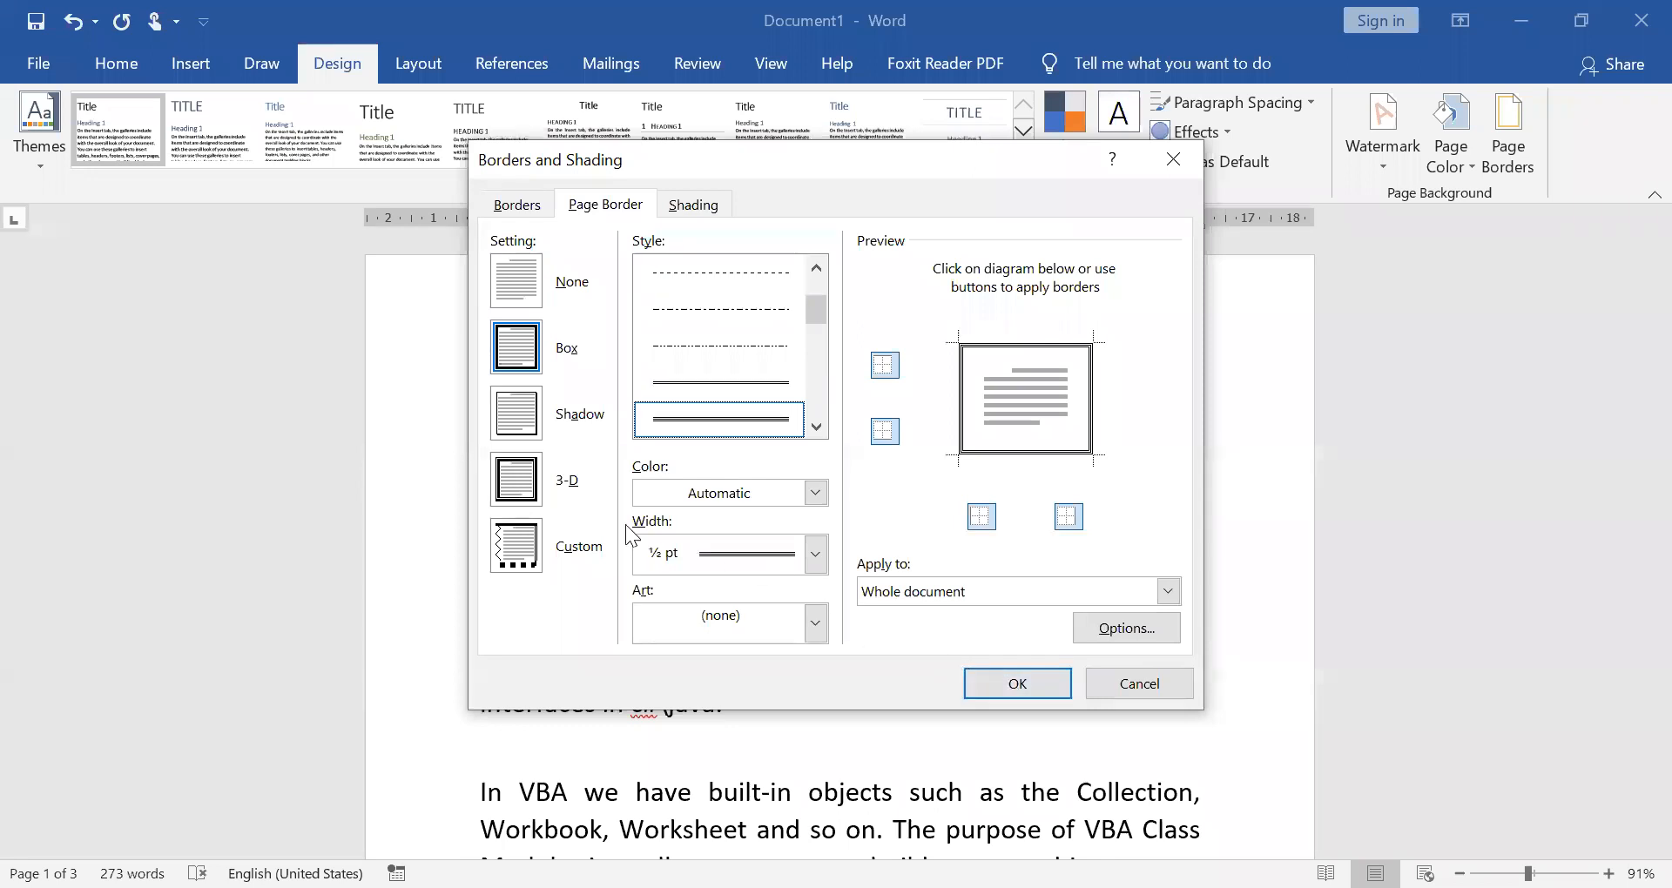
# Browse the available art patterns for the page border, leaving the art set to (none)
pyautogui.click(817, 623)
pyautogui.scroll(-3, 798, 742)
pyautogui.scroll(-6, 797, 745)
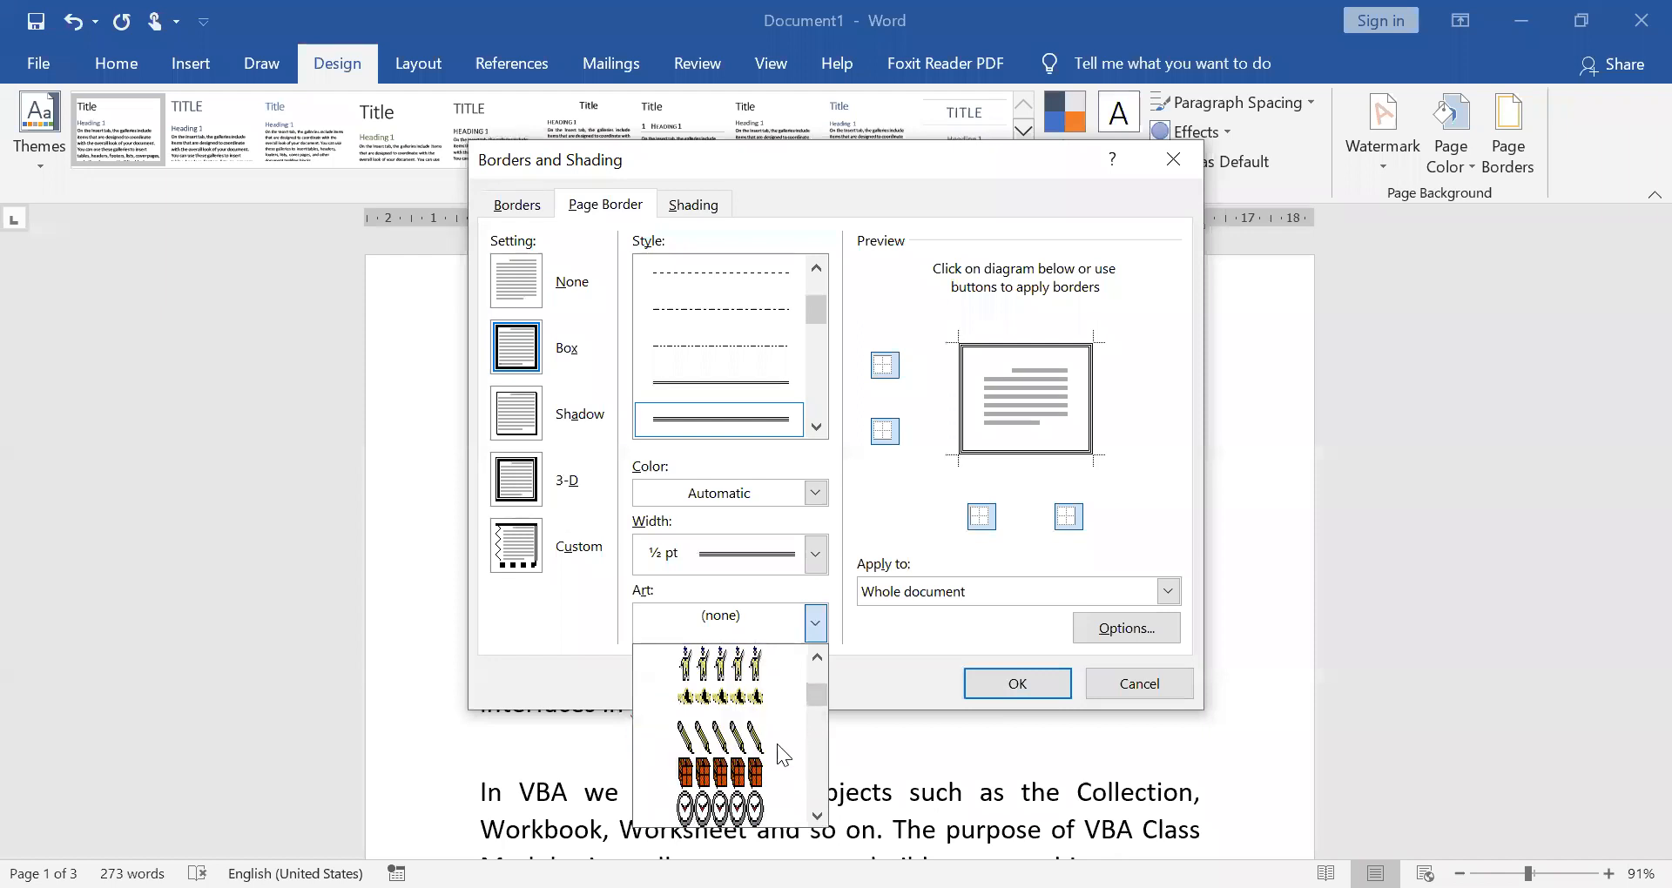
pyautogui.scroll(-3, 771, 765)
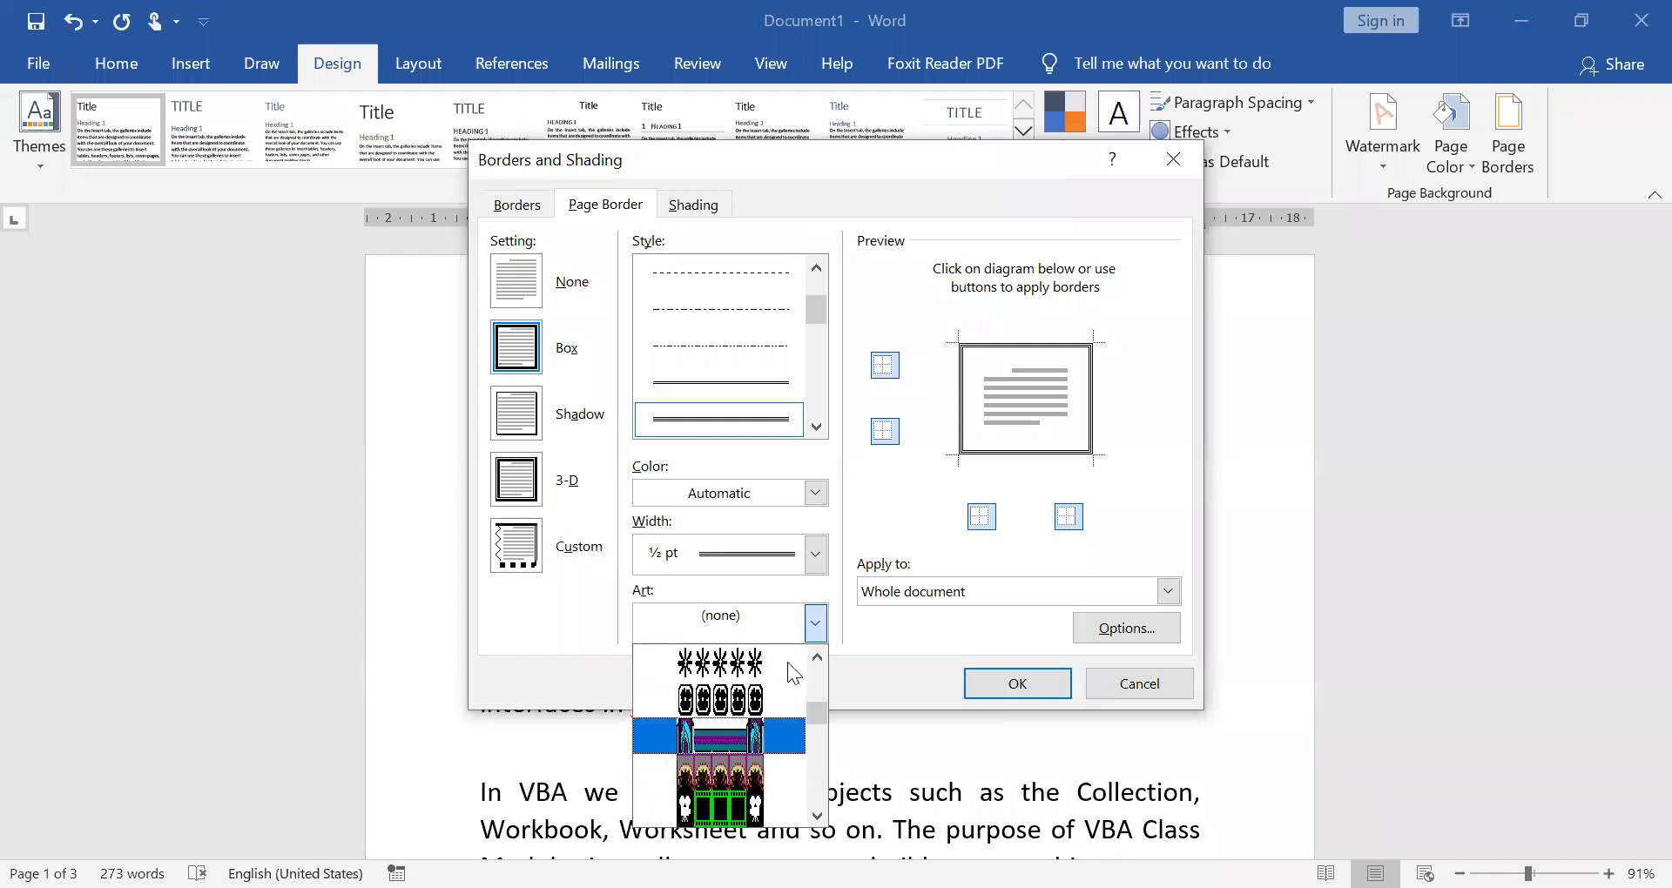
pyautogui.scroll(-3, 819, 756)
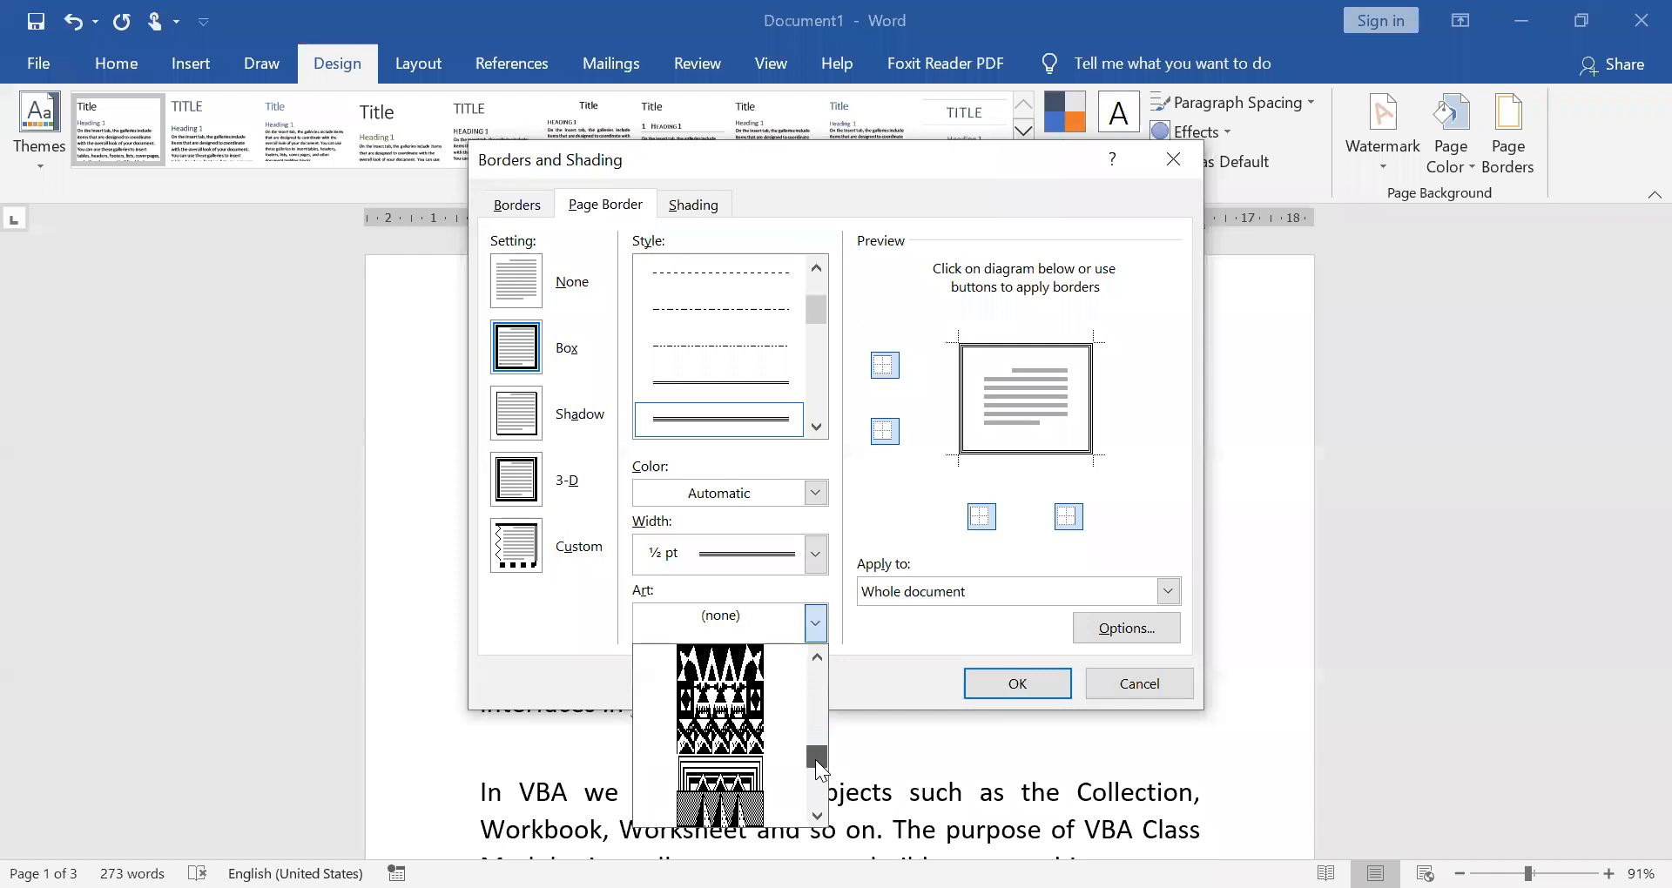
pyautogui.scroll(-3, 817, 730)
pyautogui.moveTo(823, 728); pyautogui.dragTo(789, 660)
pyautogui.click(771, 431)
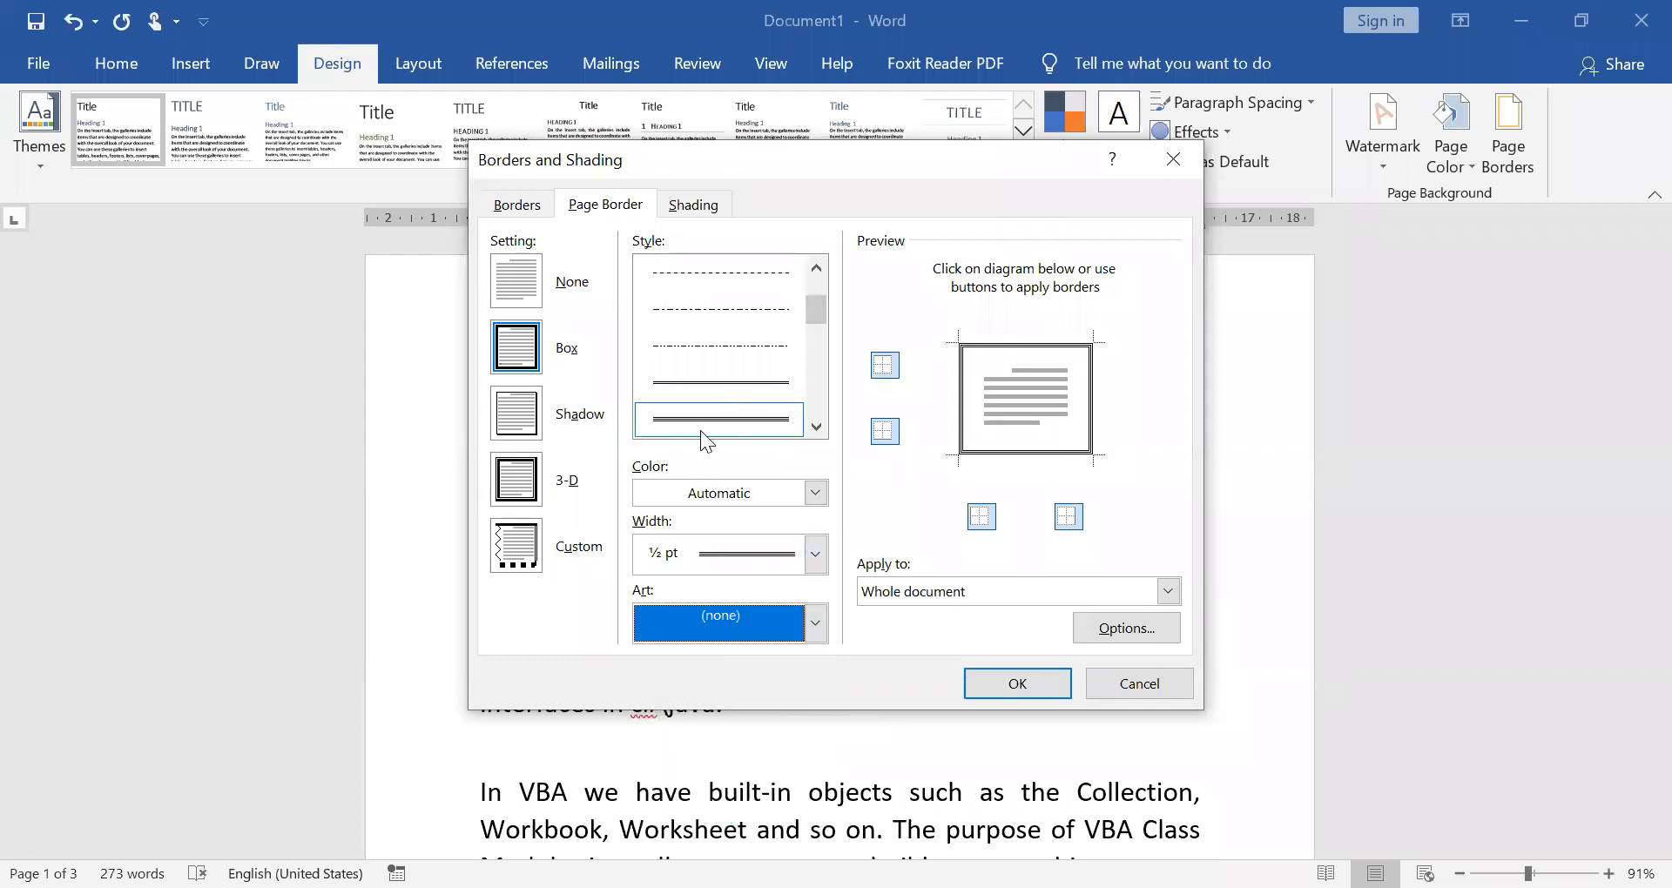
# Color the box page border dark gold and apply it to the whole document
pyautogui.click(820, 490)
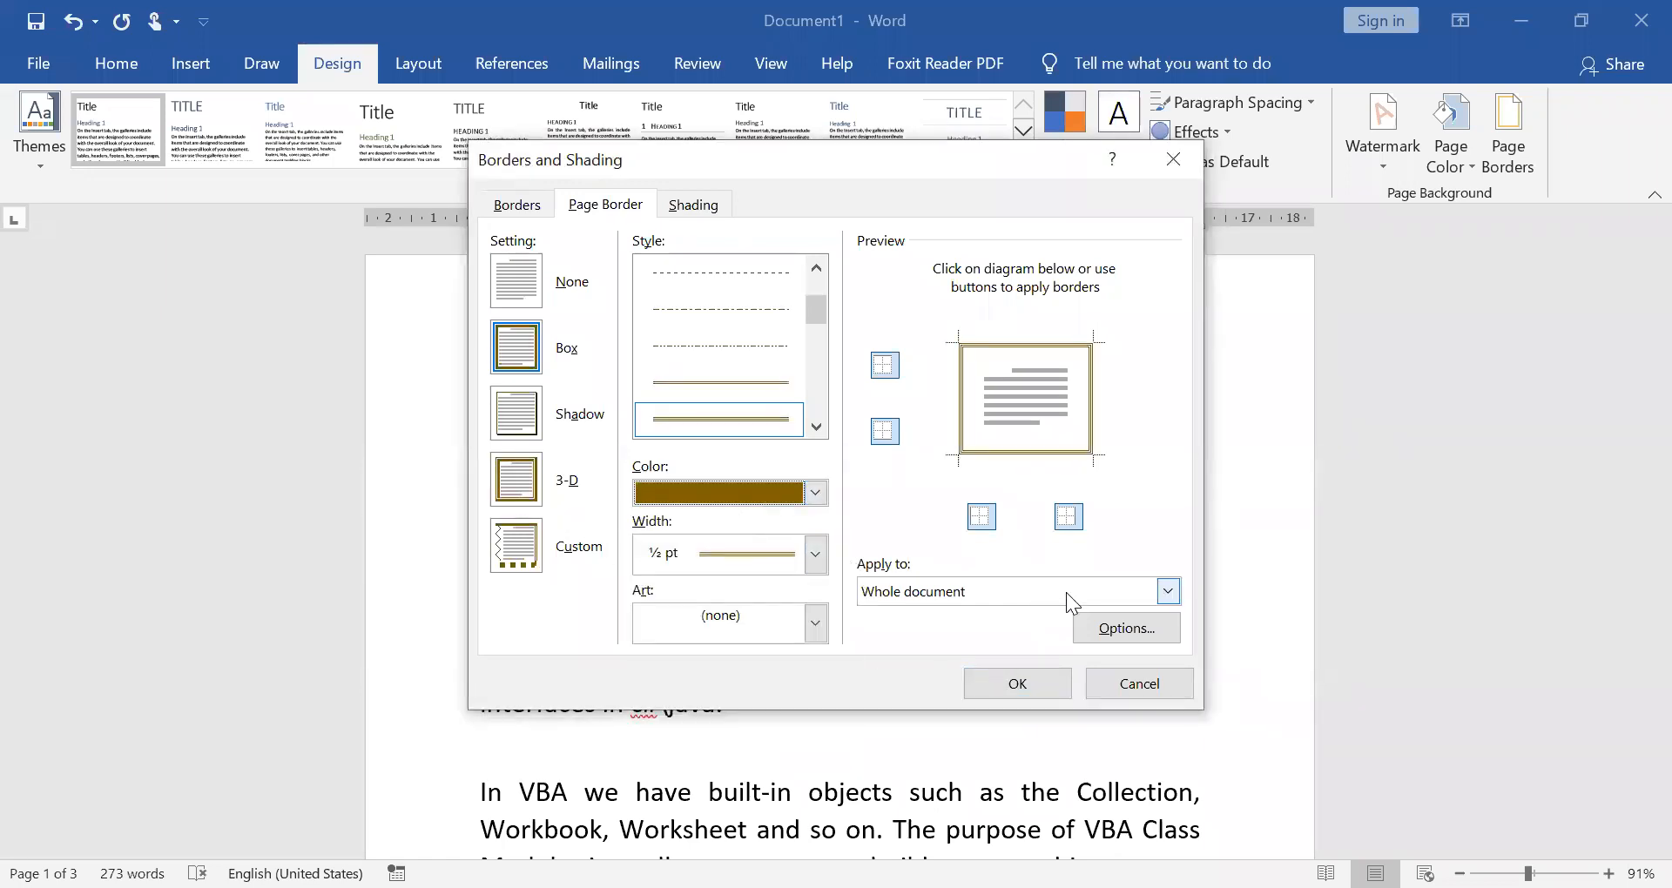
pyautogui.click(1009, 685)
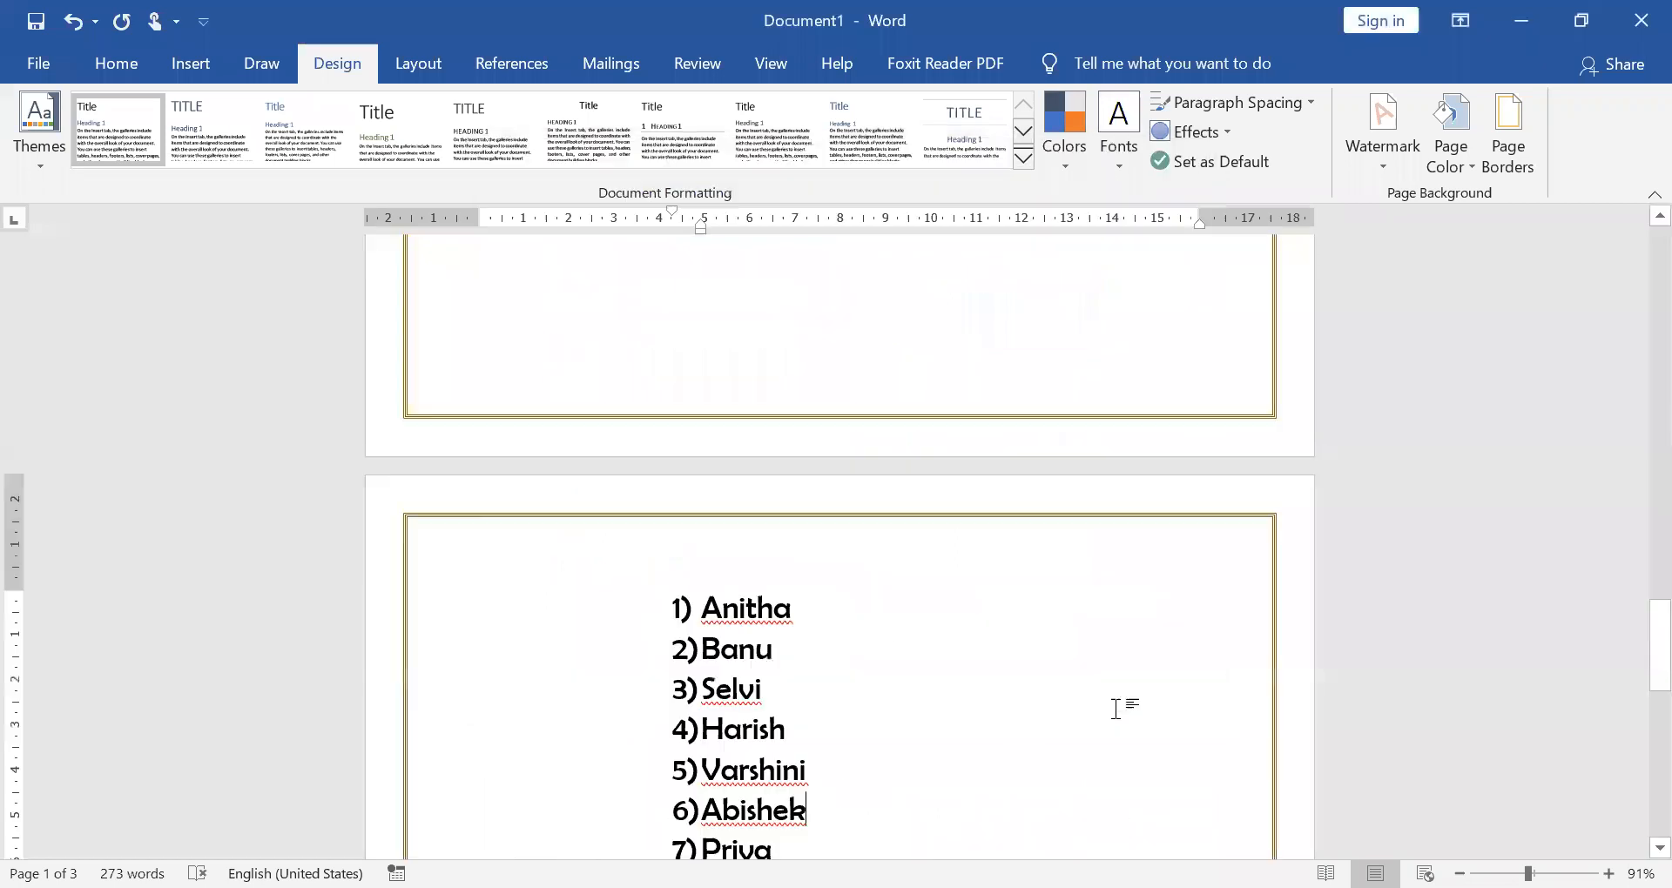
# Set the page color to the lightest blue theme shade
pyautogui.scroll(10, 1116, 709)
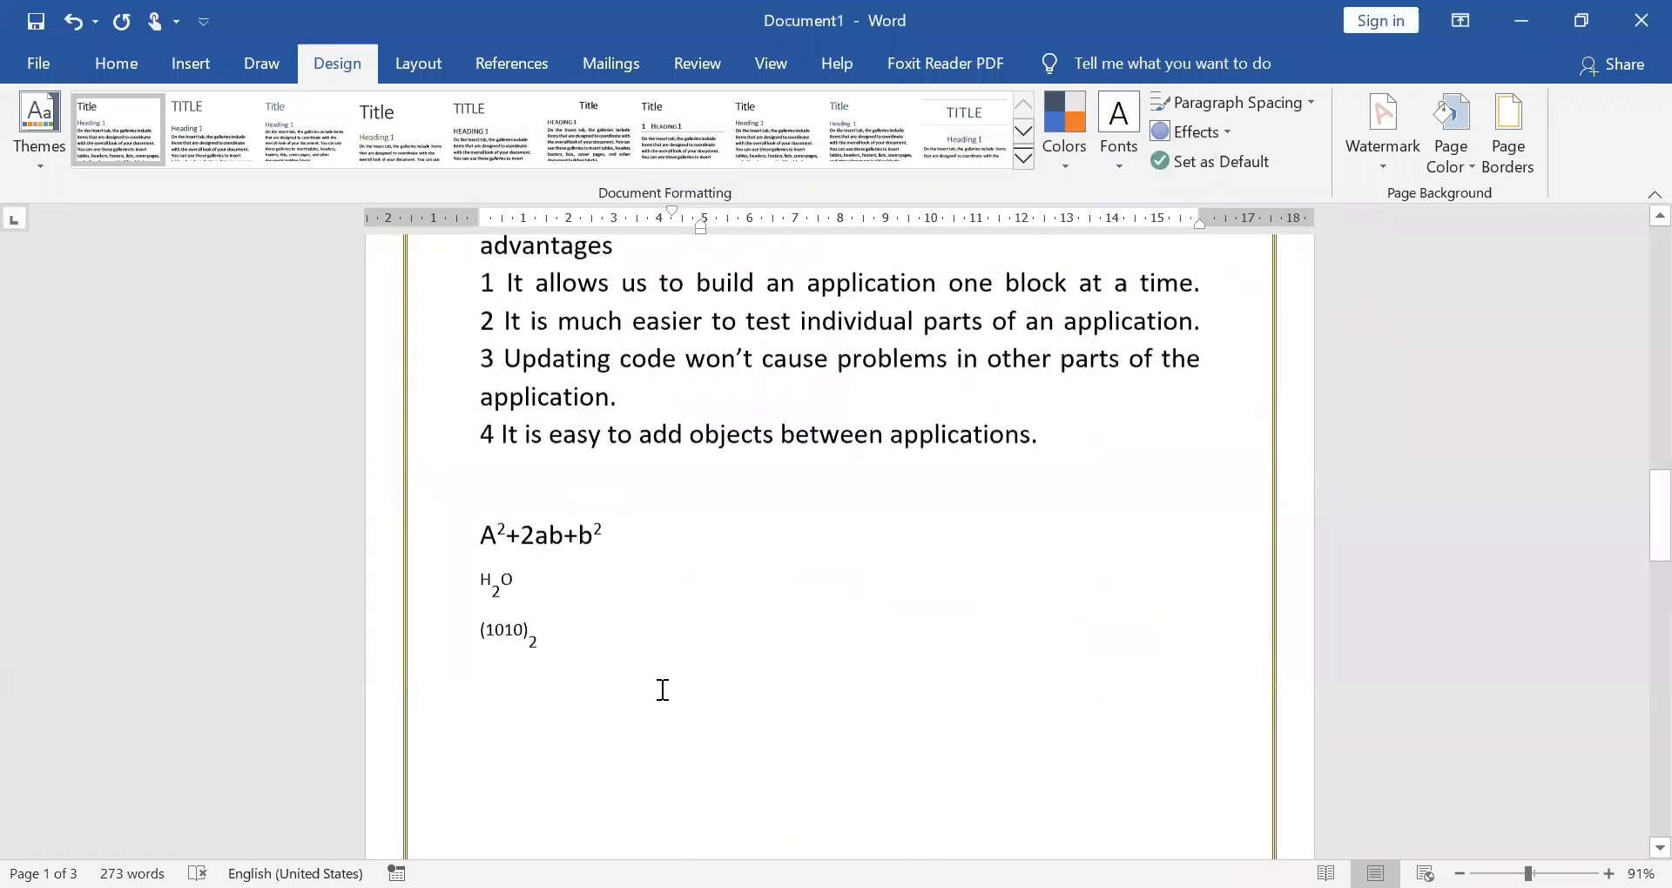
pyautogui.scroll(5, 663, 690)
pyautogui.scroll(5, 1167, 488)
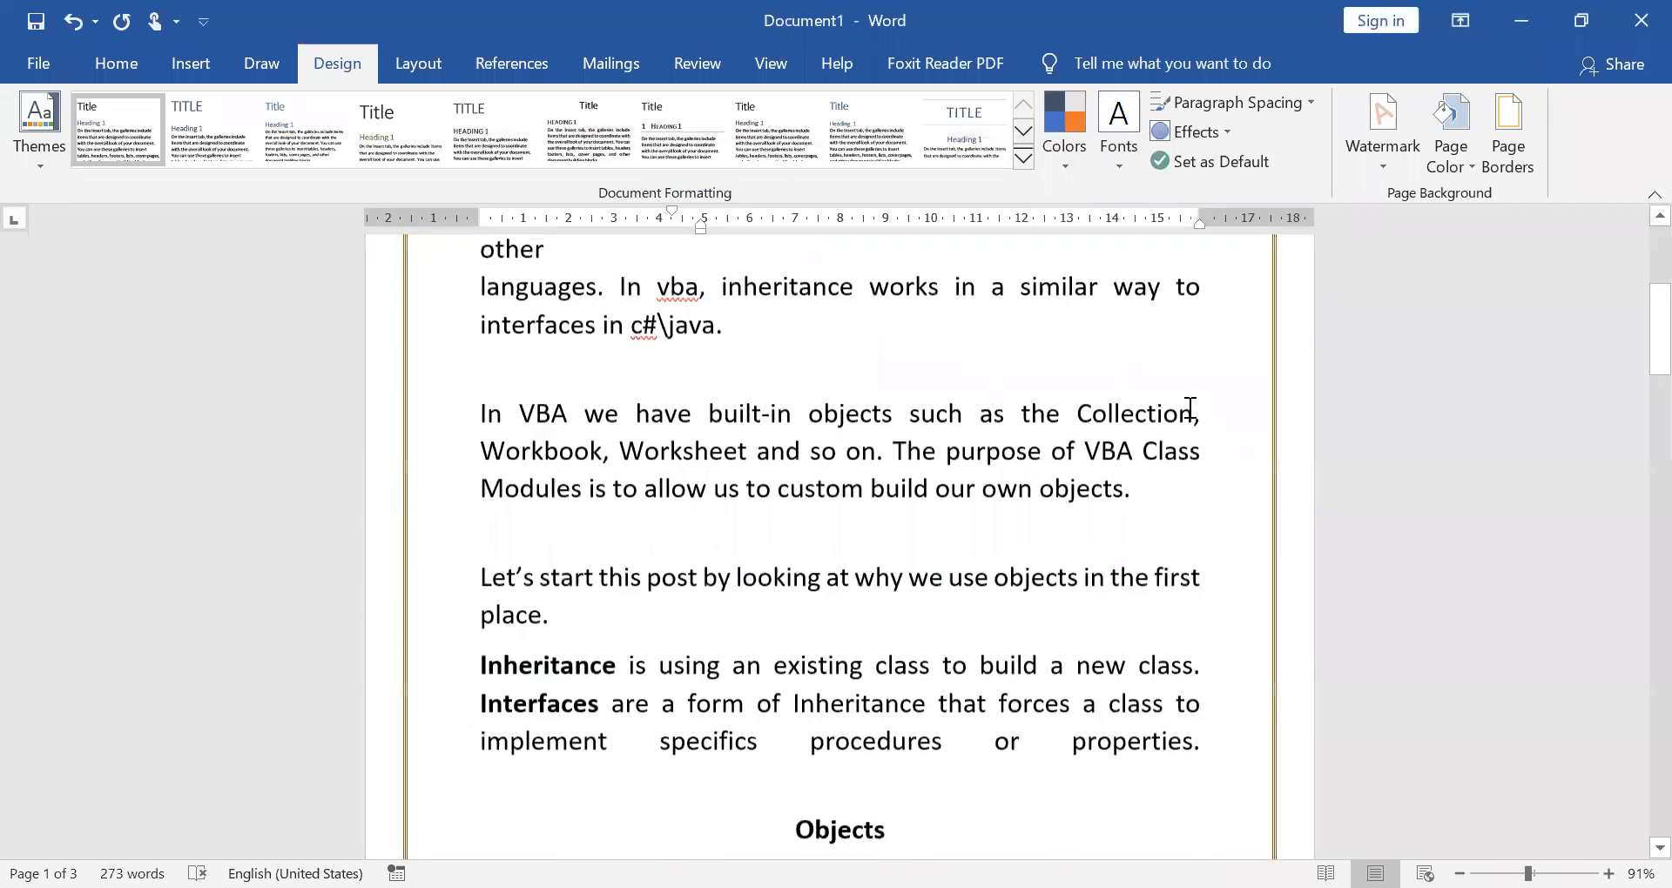
pyautogui.scroll(5, 228, 265)
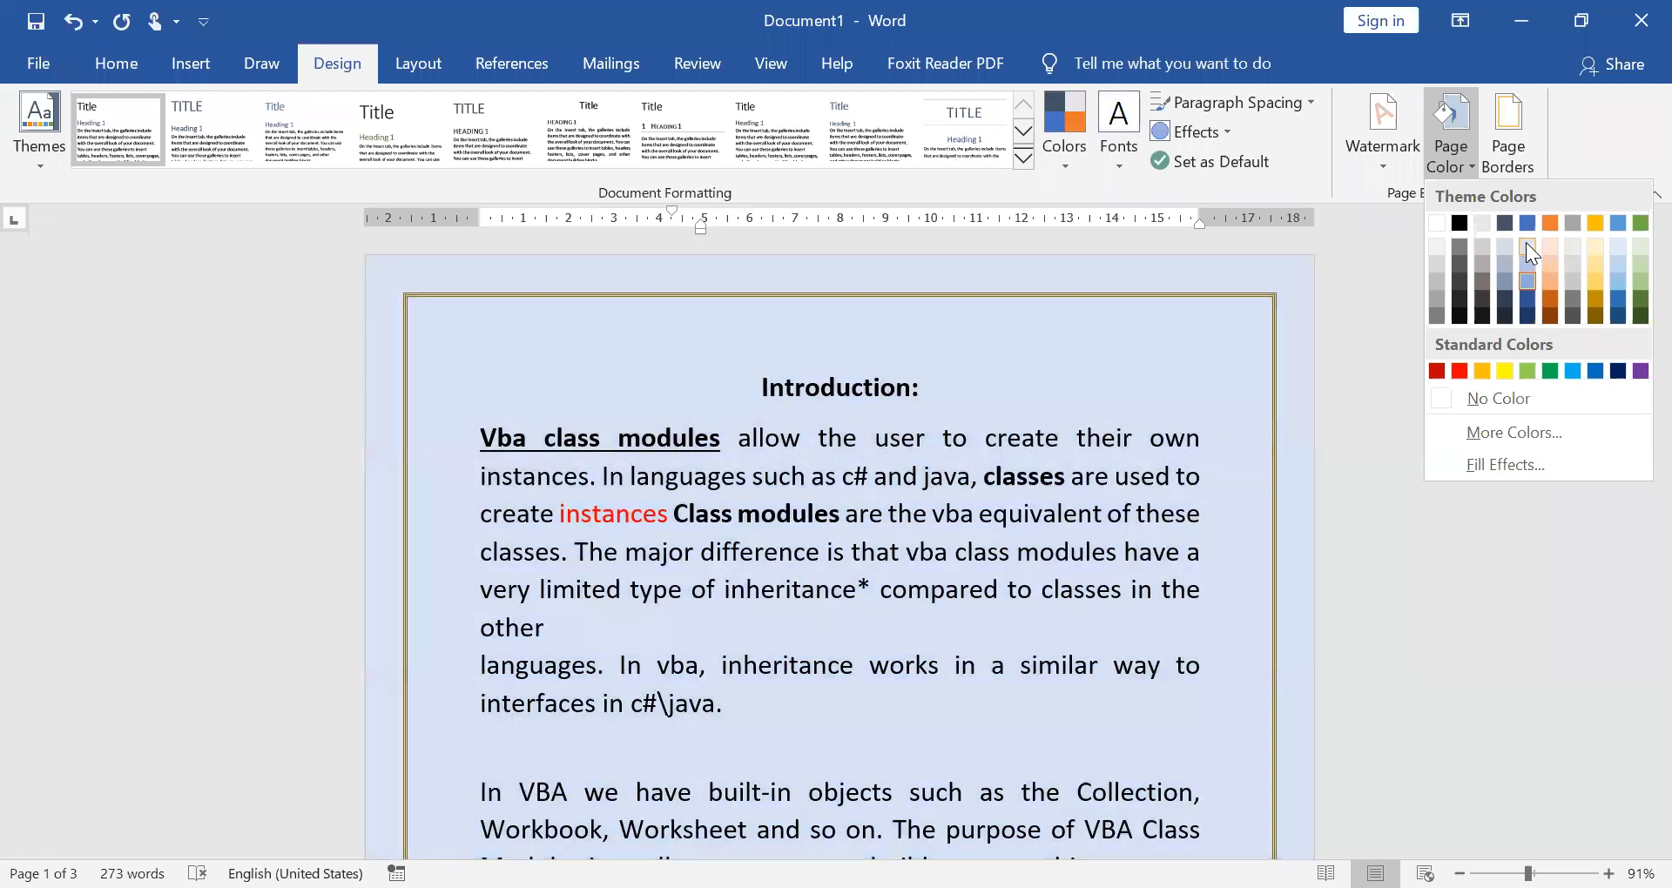
pyautogui.click(815, 706)
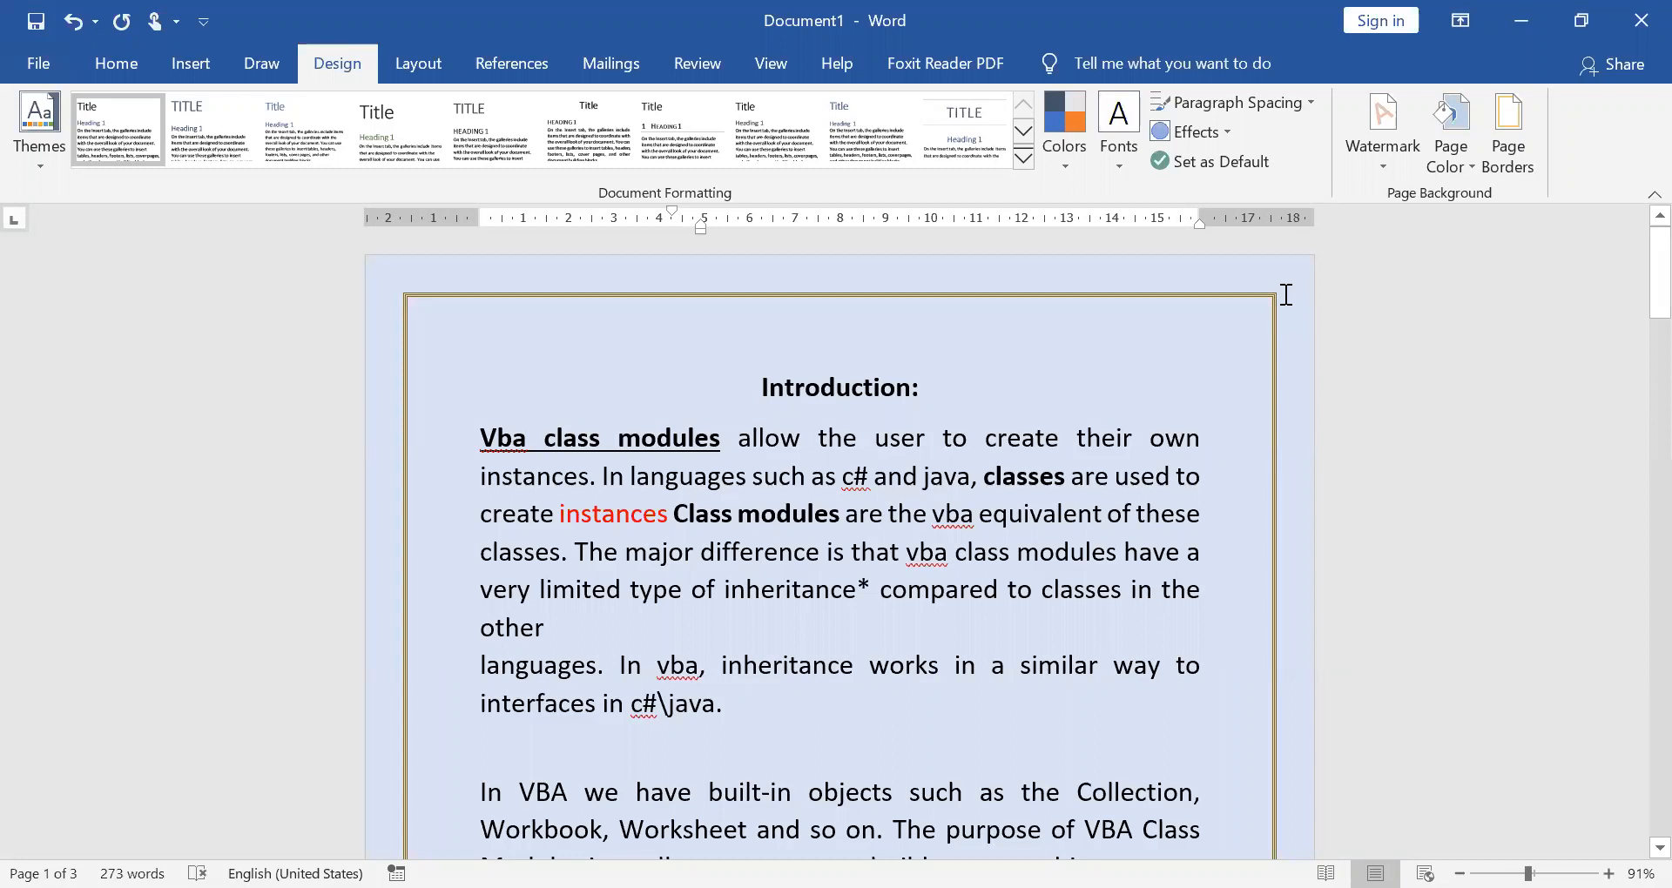
# Add a custom diagonal text watermark reading "COPA Trade" in semitransparent Calibri with automatic size
pyautogui.click(1381, 164)
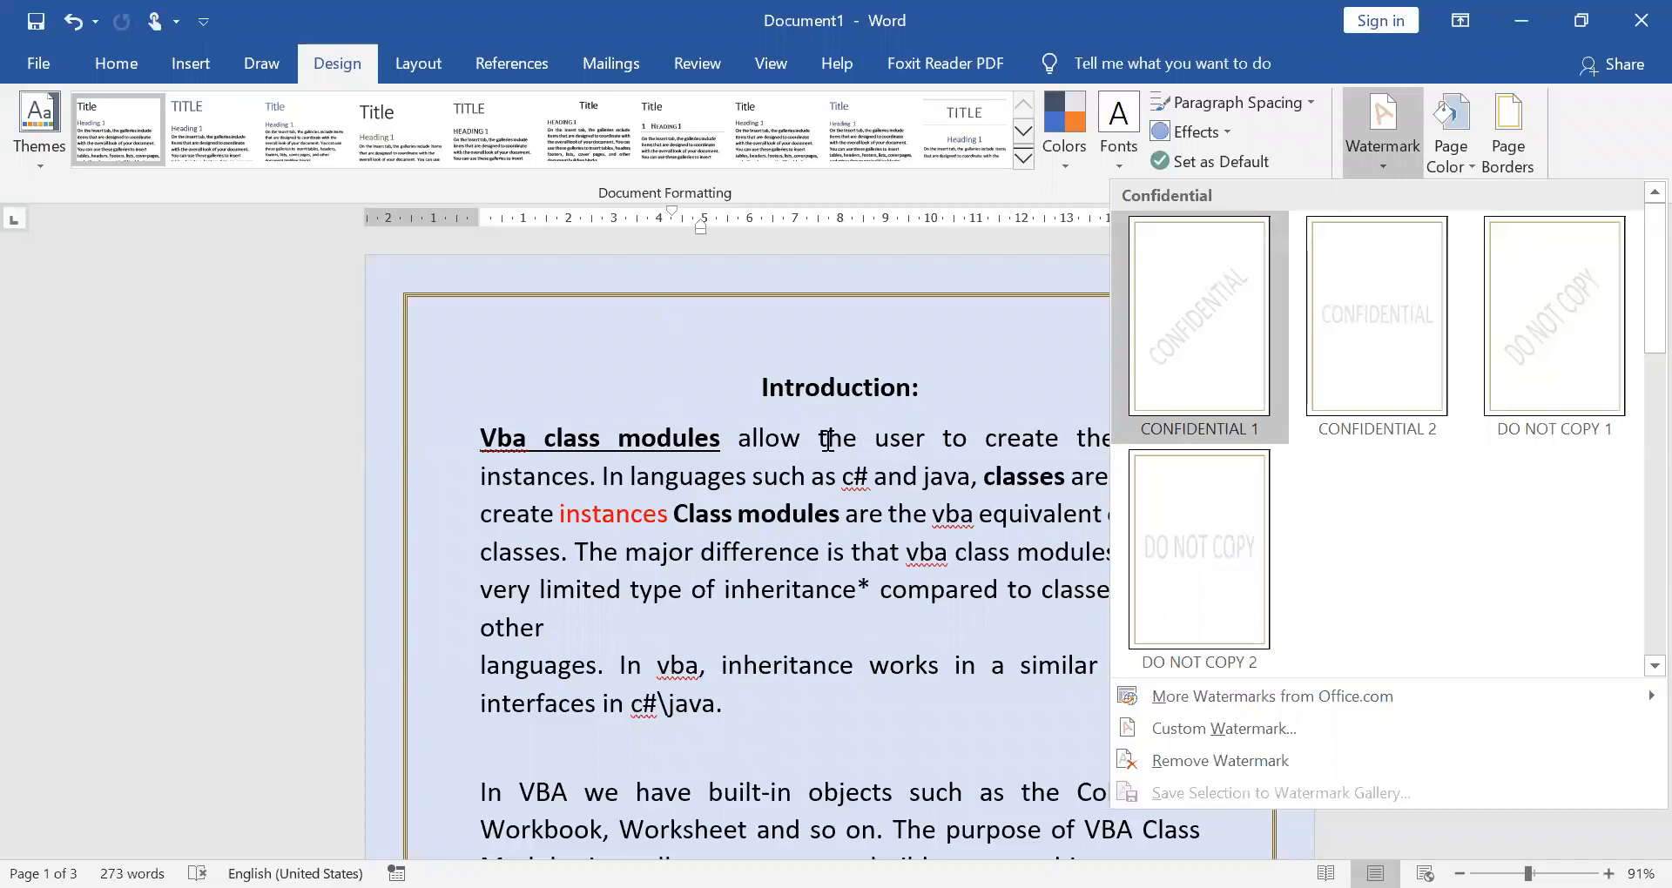
pyautogui.press('Return')
pyautogui.write('C')
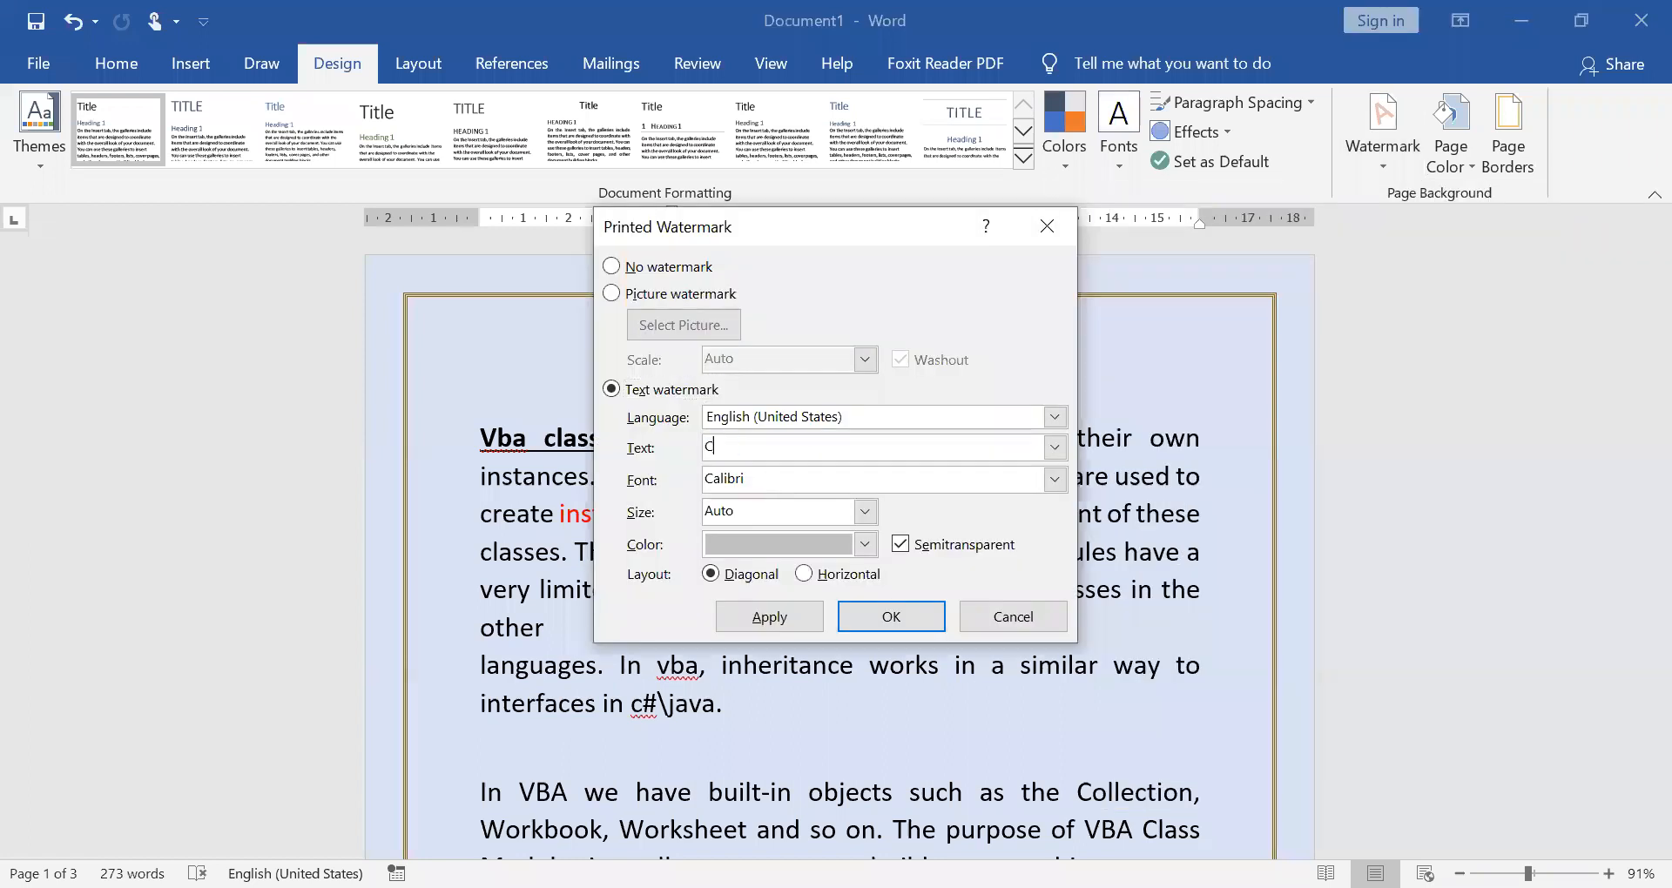
pyautogui.write('OPA Trade')
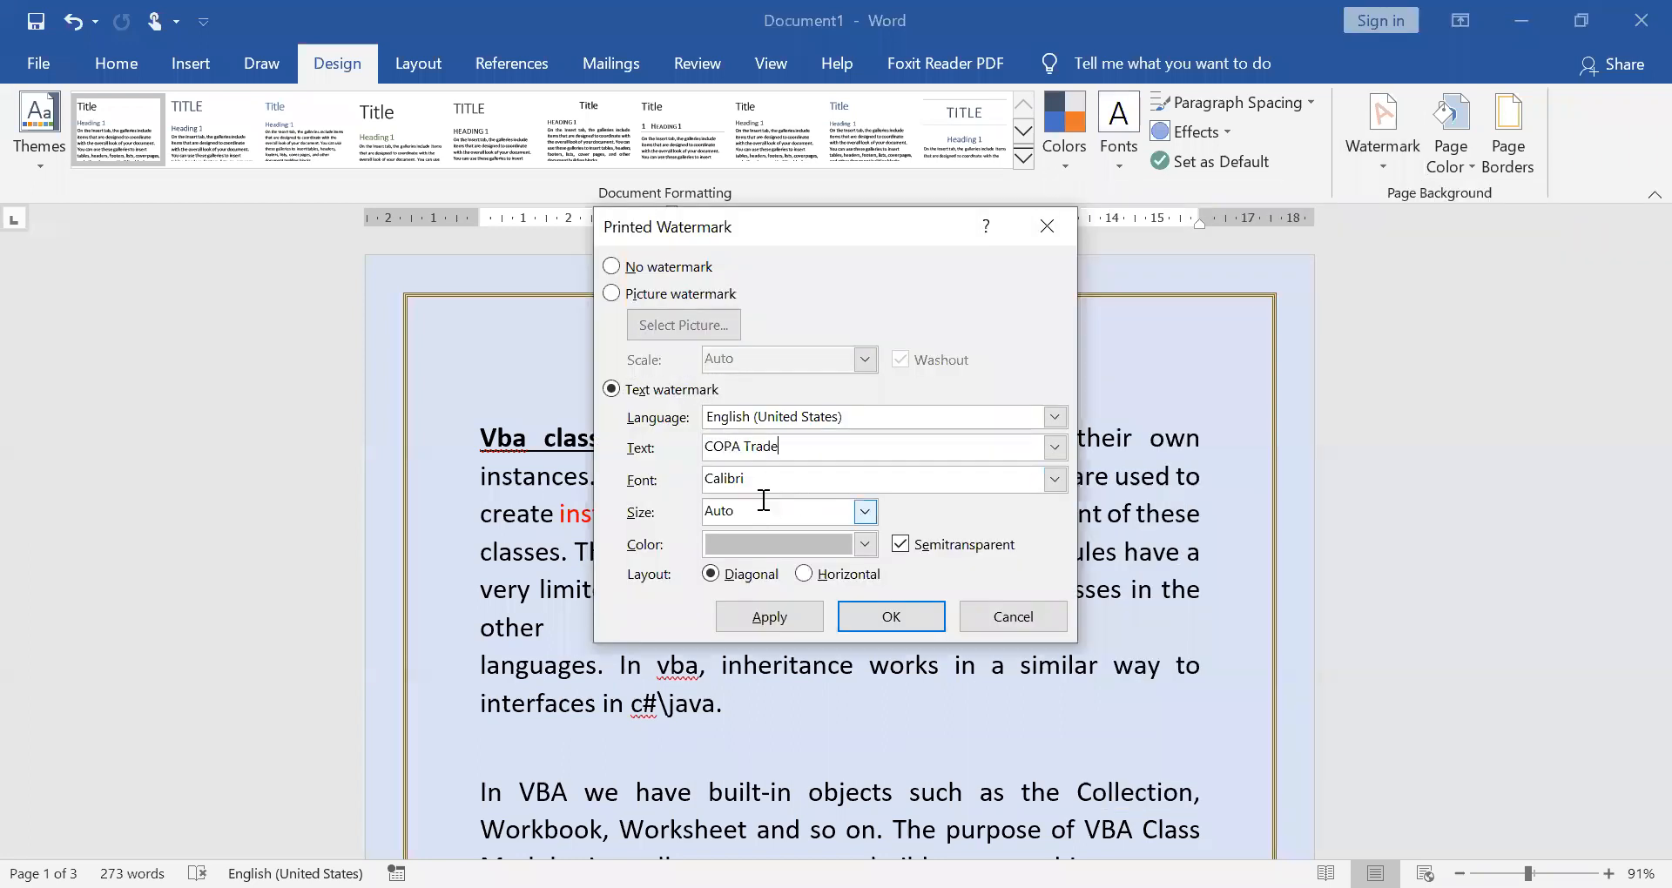
pyautogui.click(896, 624)
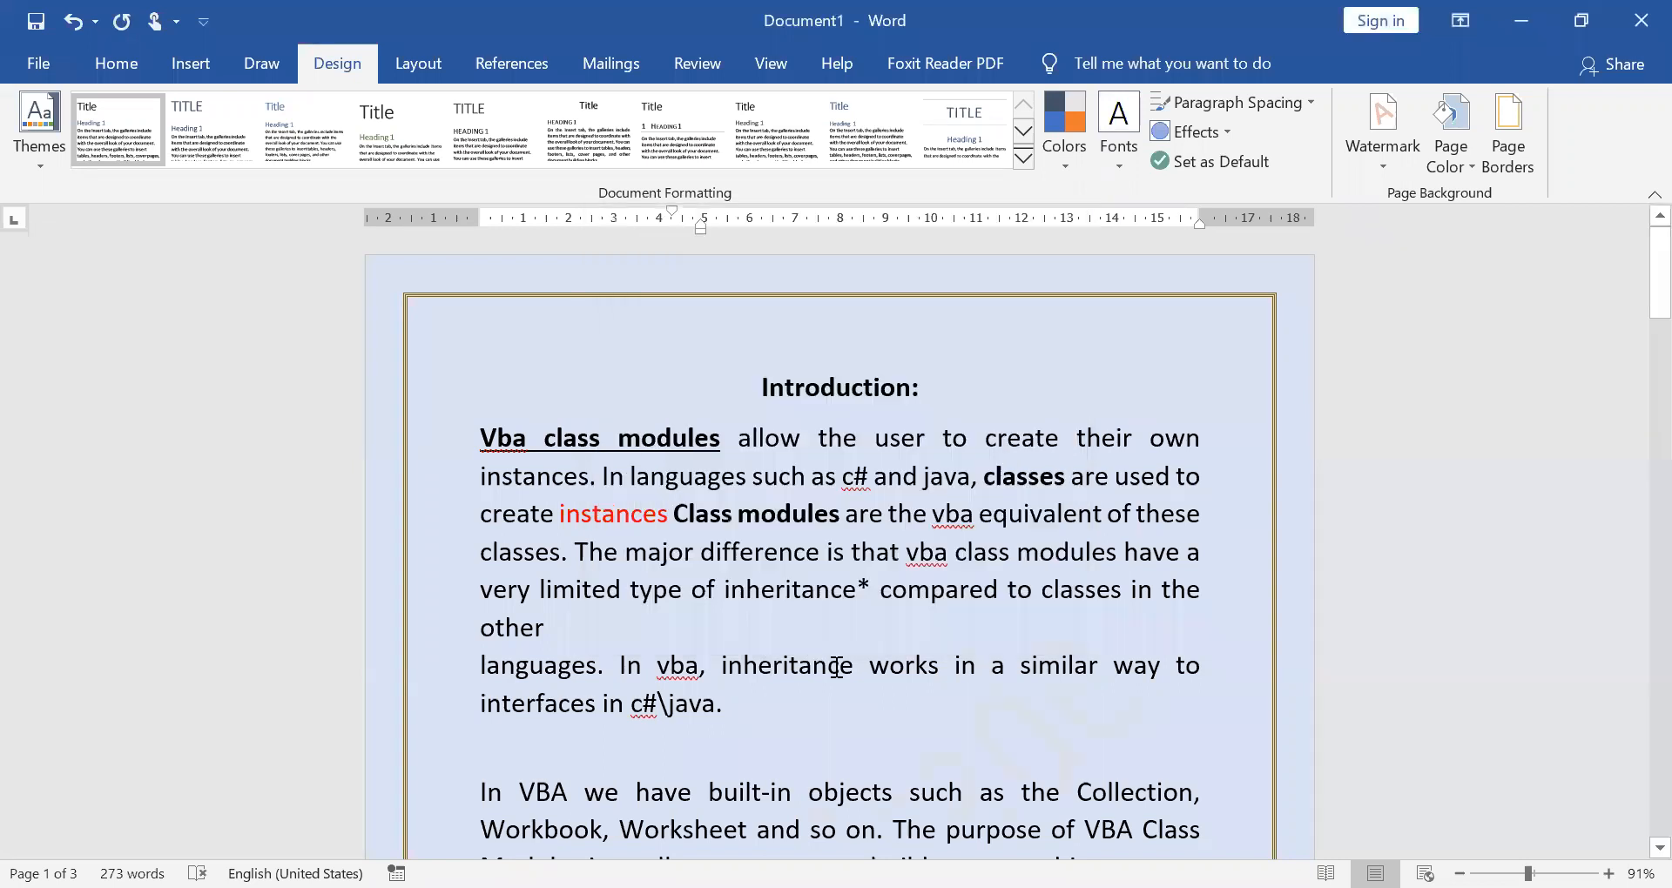
# Change the color of the "COPA Trade" watermark to the standard dark red and apply it
pyautogui.scroll(-2, 1178, 282)
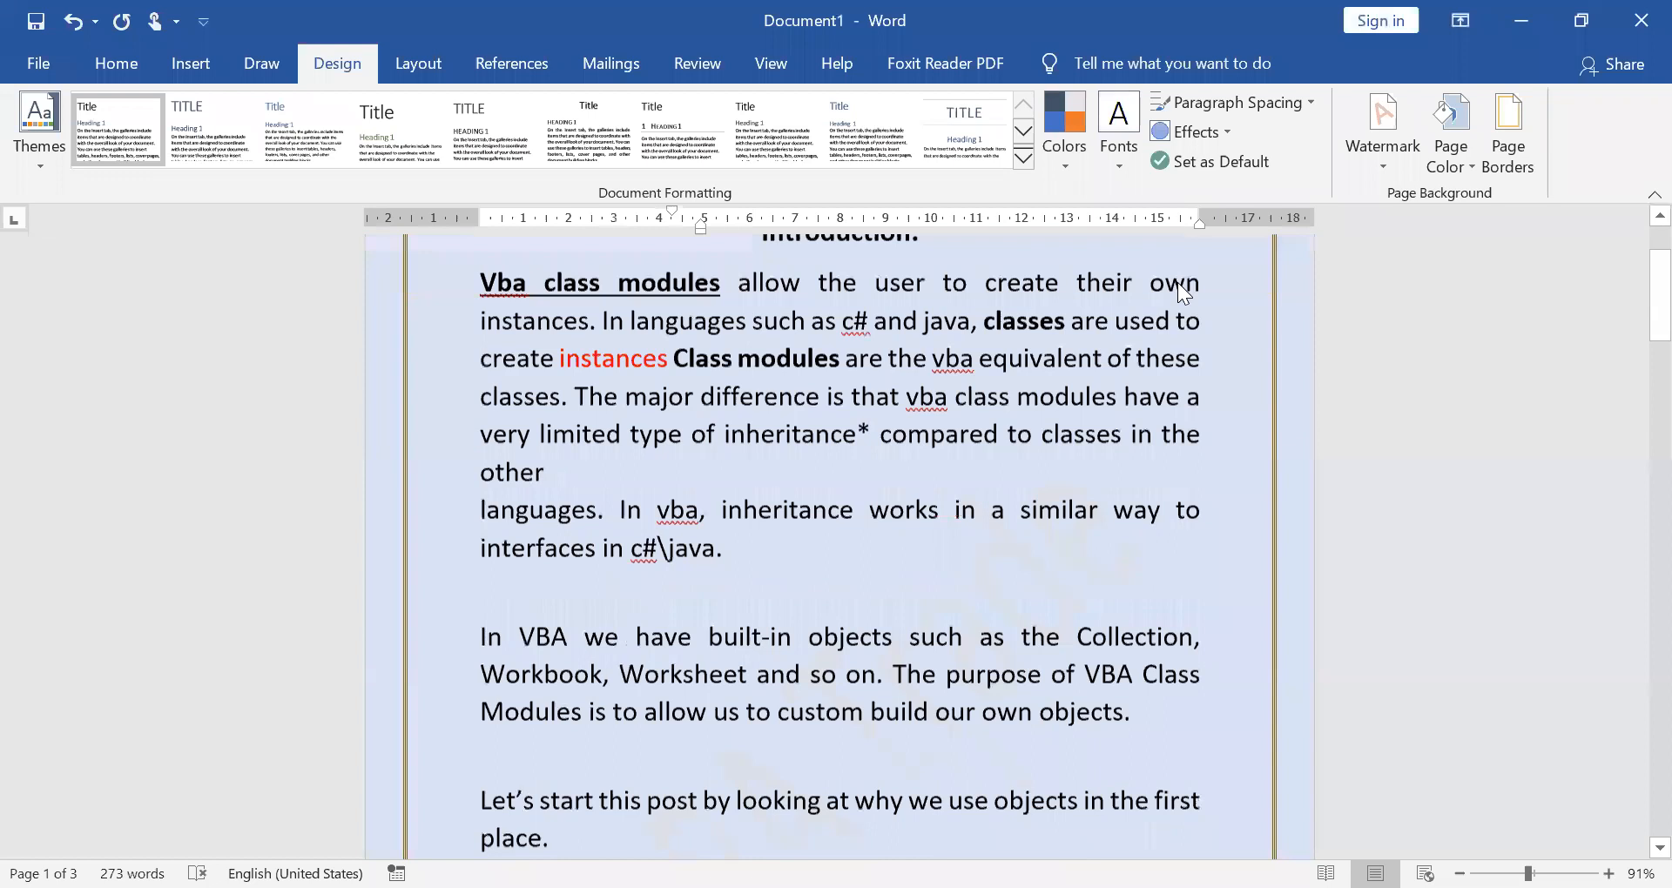
pyautogui.scroll(-1, 1177, 282)
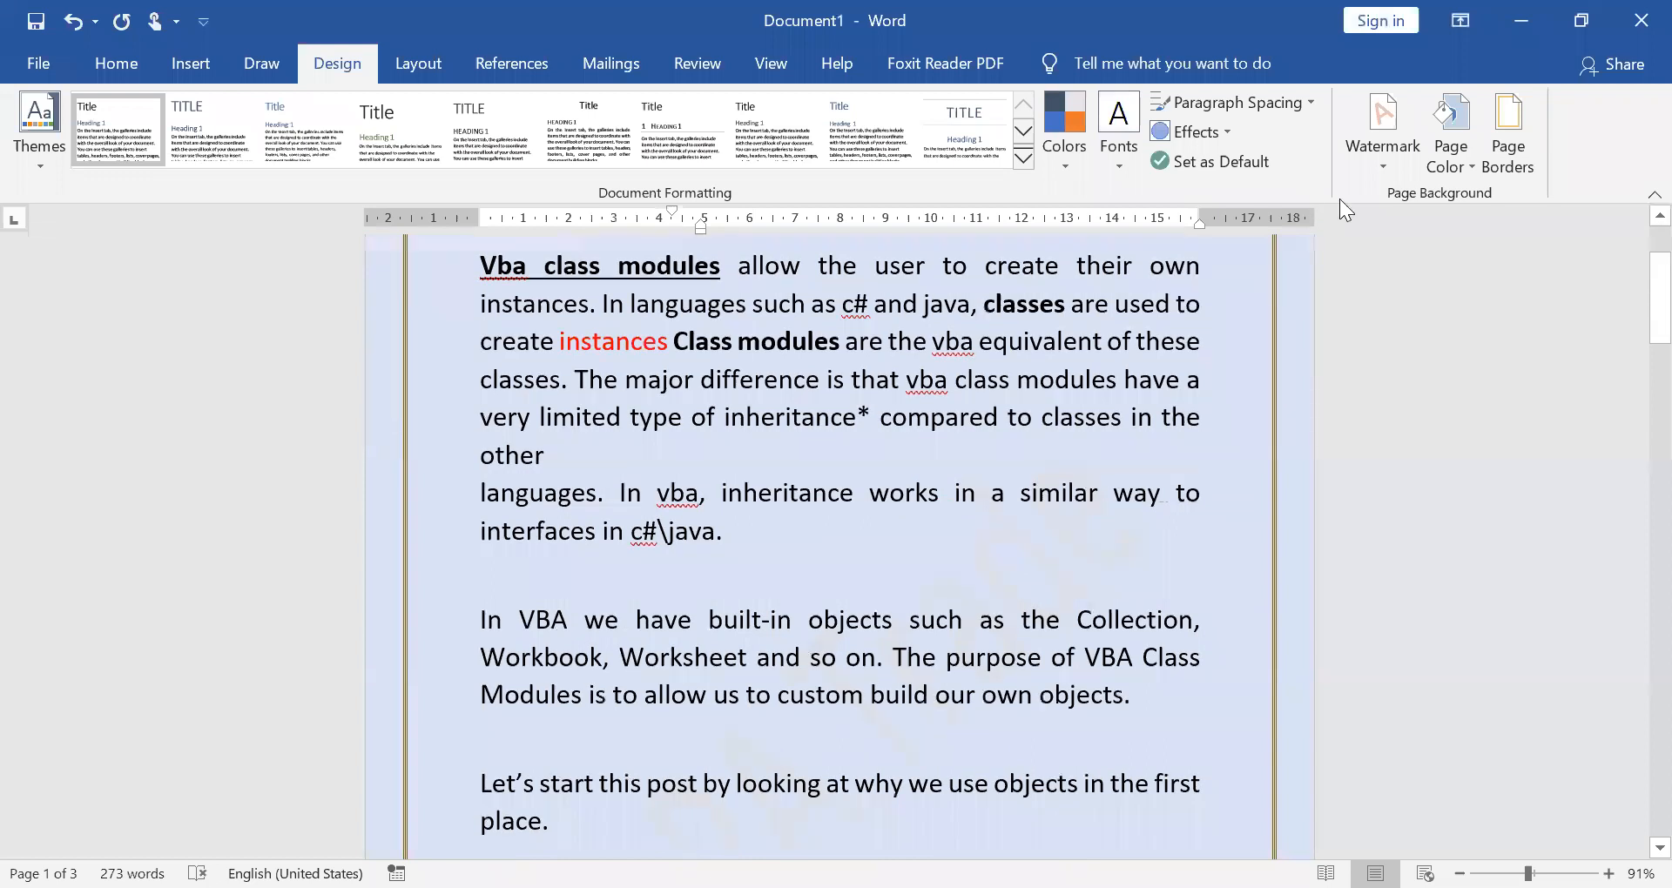
pyautogui.click(1383, 131)
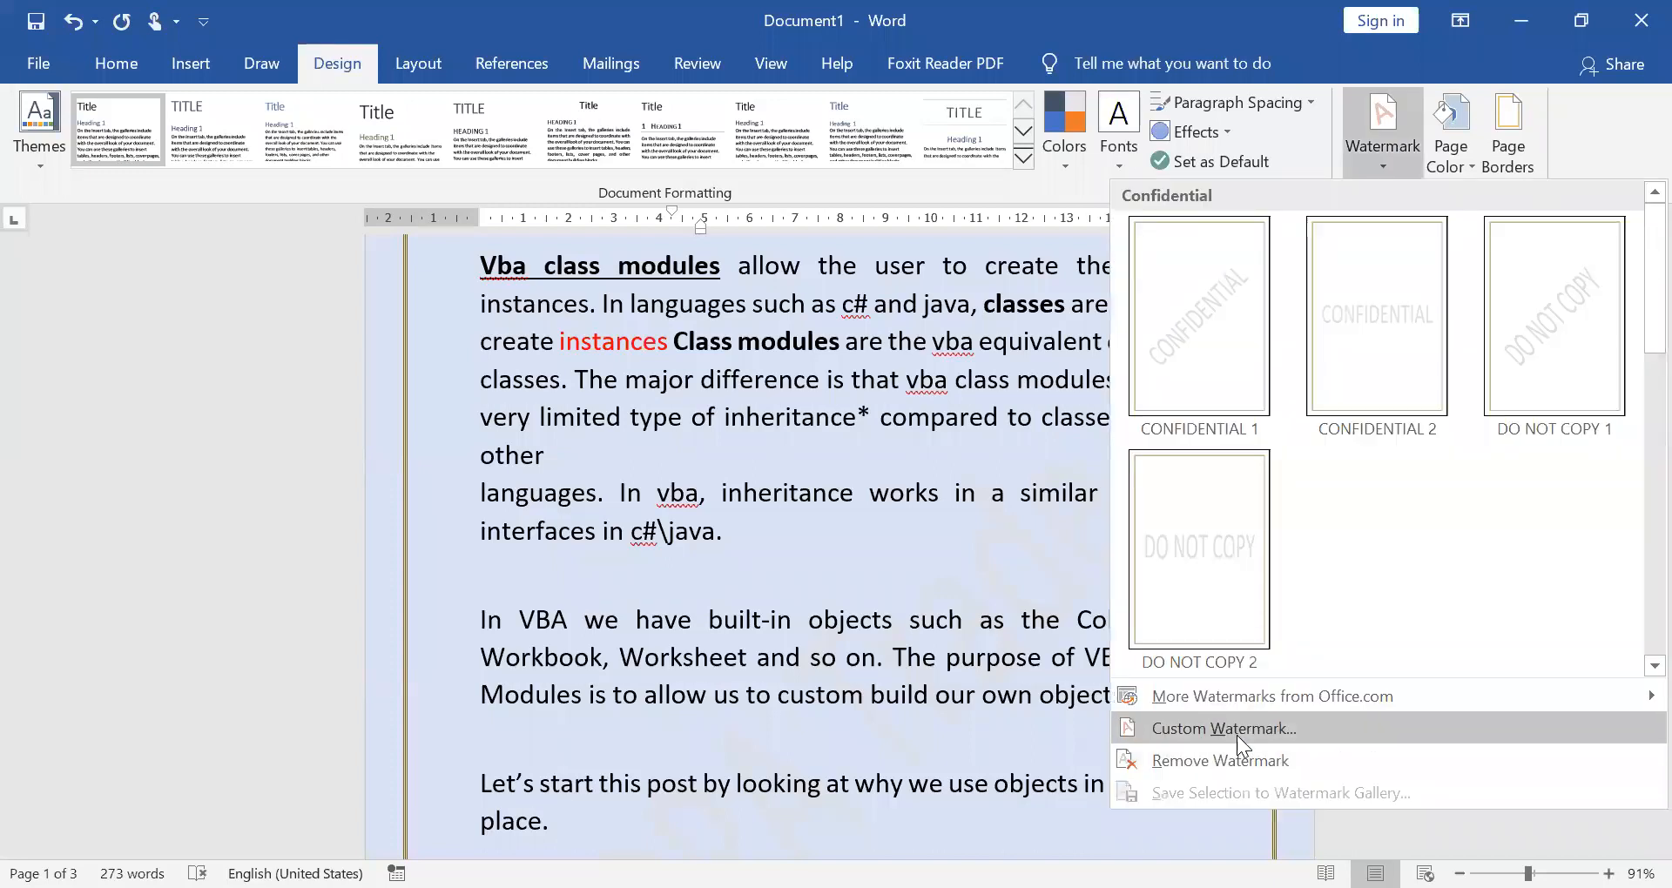
pyautogui.click(1237, 732)
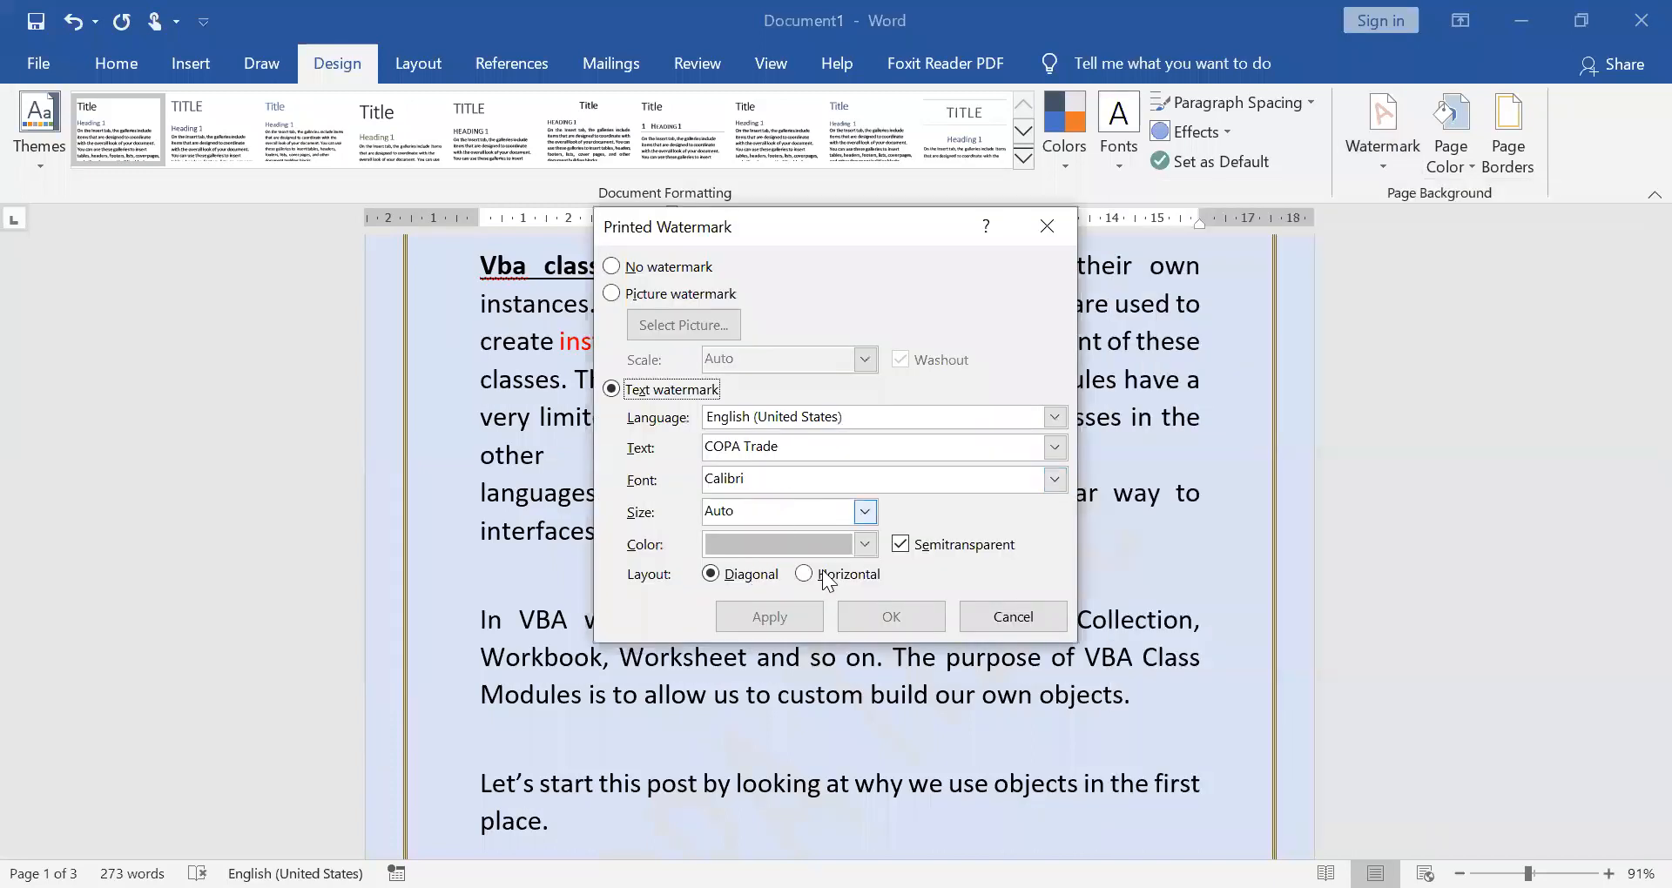
pyautogui.click(865, 548)
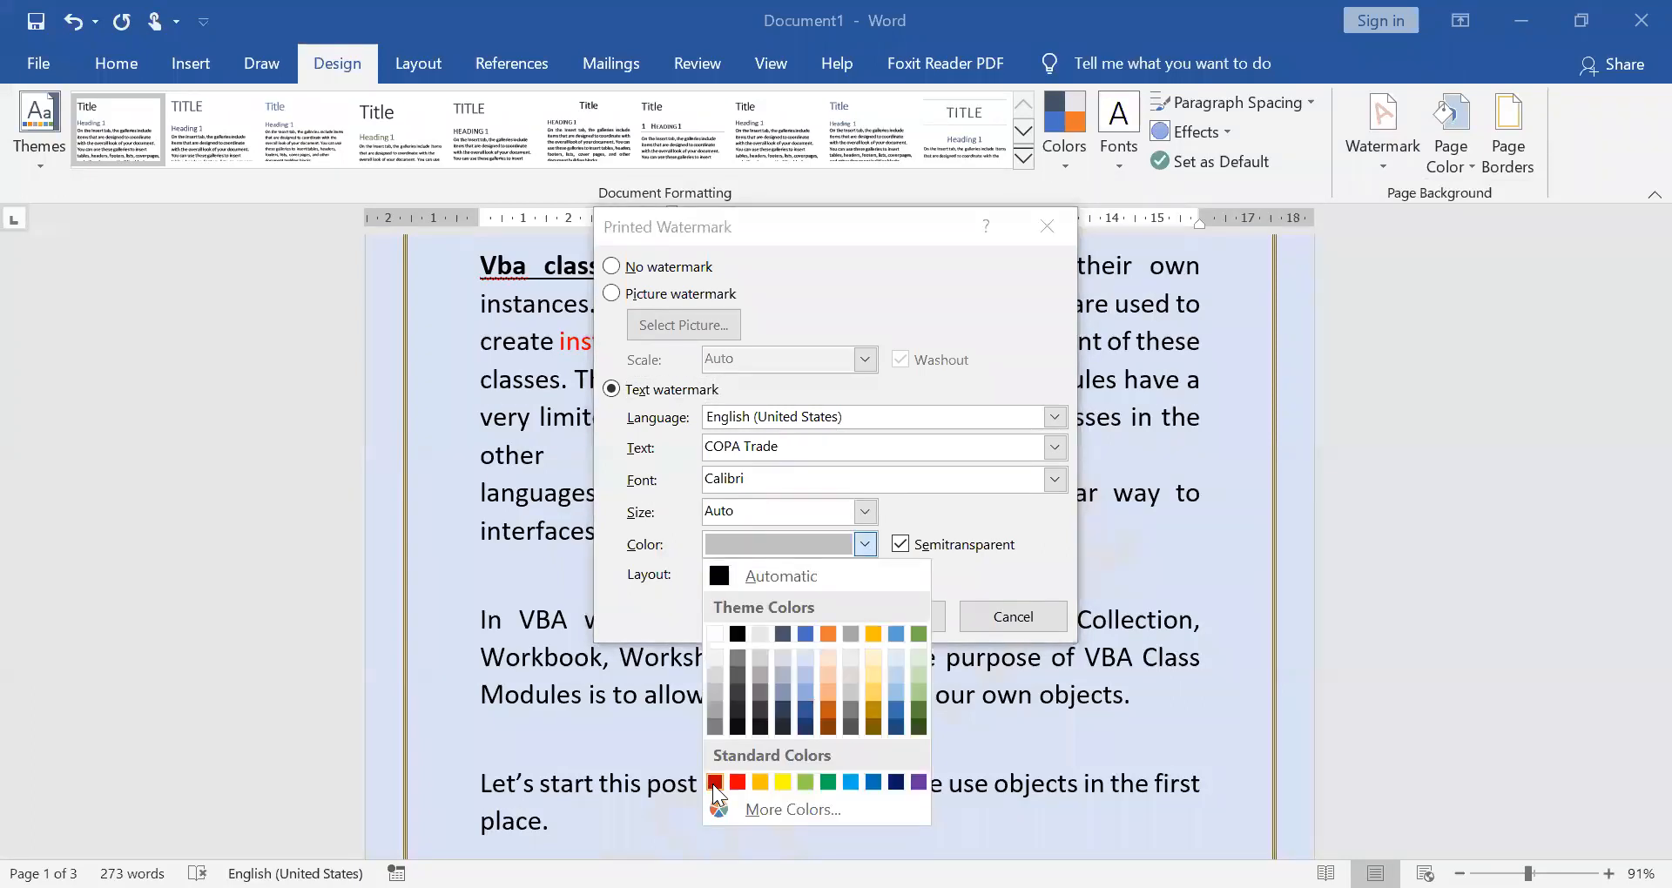
pyautogui.click(714, 782)
pyautogui.click(758, 614)
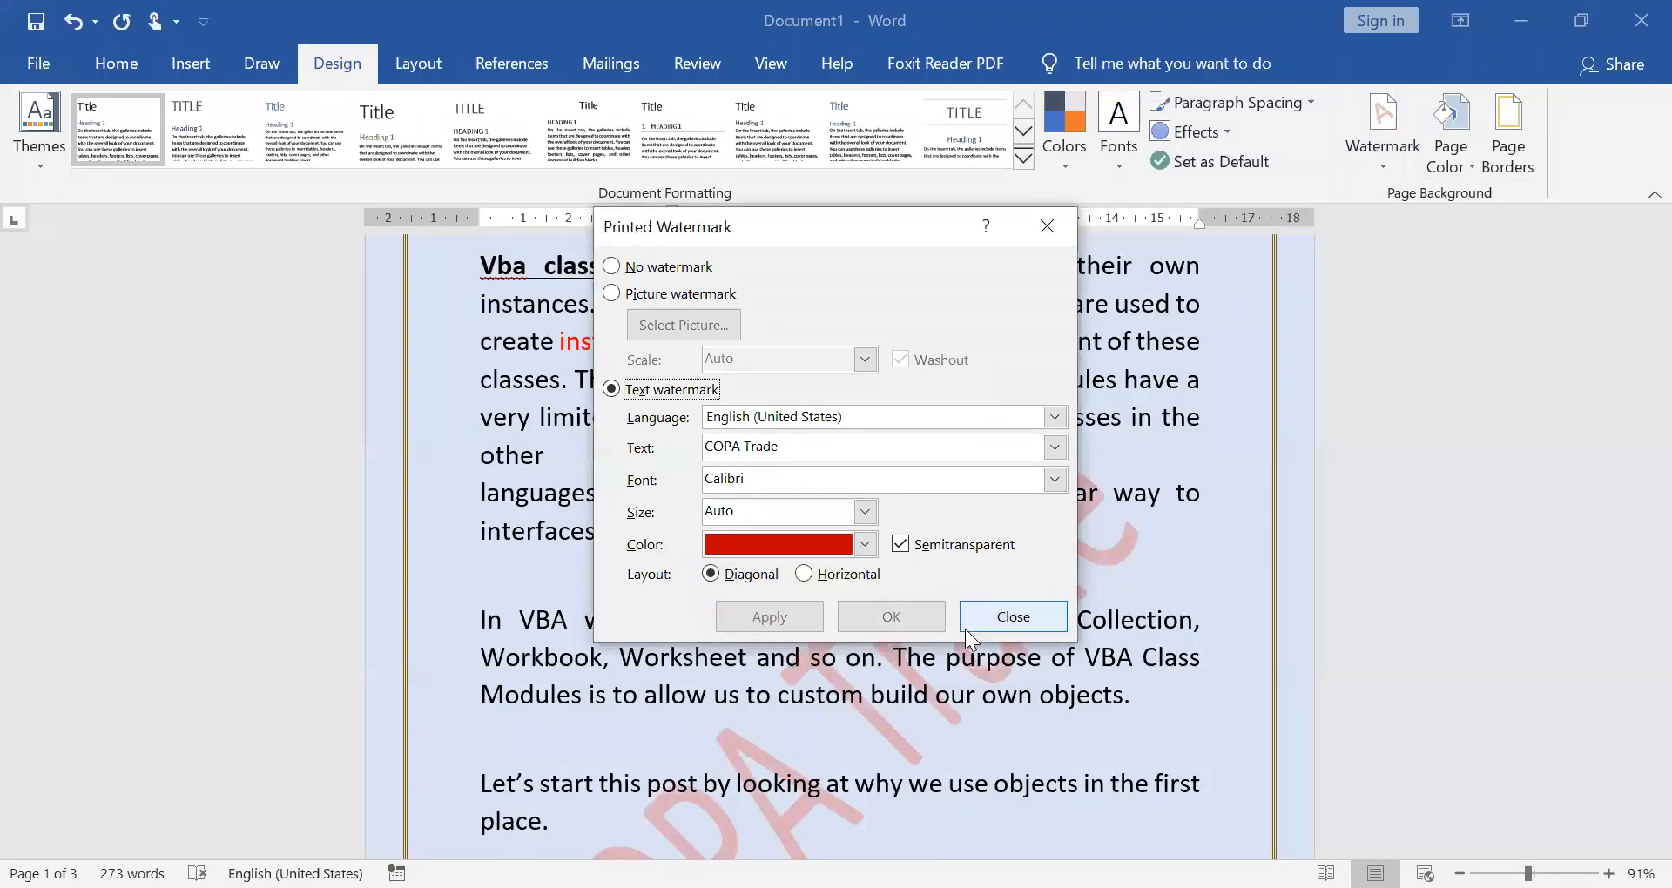
pyautogui.click(1013, 619)
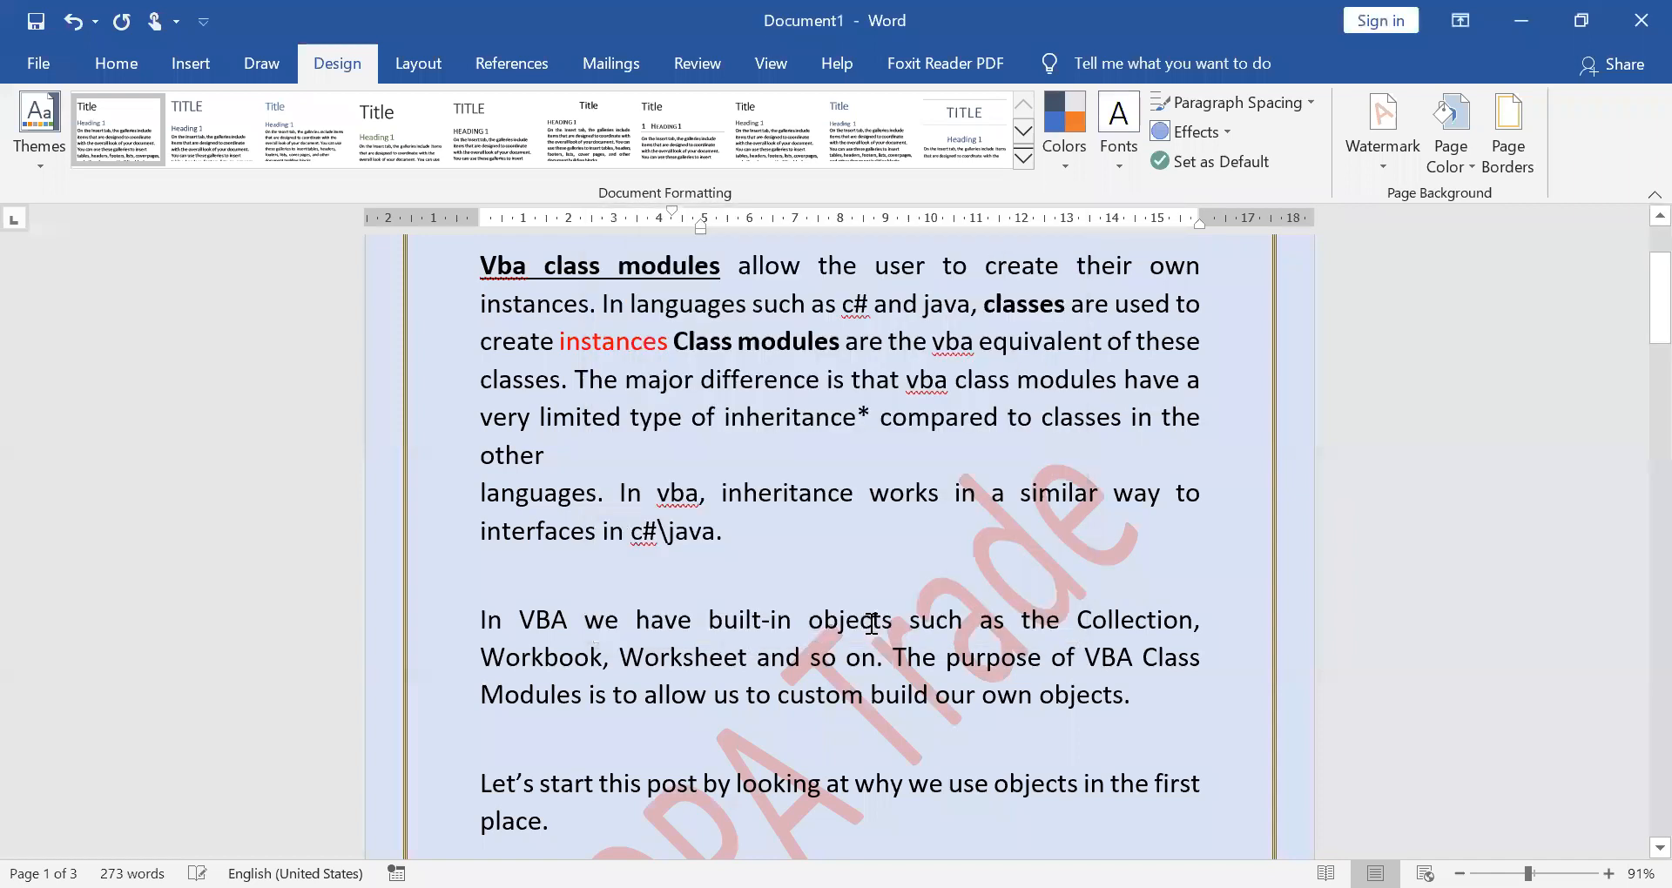
# Examine the red watermark, page border and page color across the first page
pyautogui.scroll(-1, 871, 622)
pyautogui.scroll(-1, 776, 477)
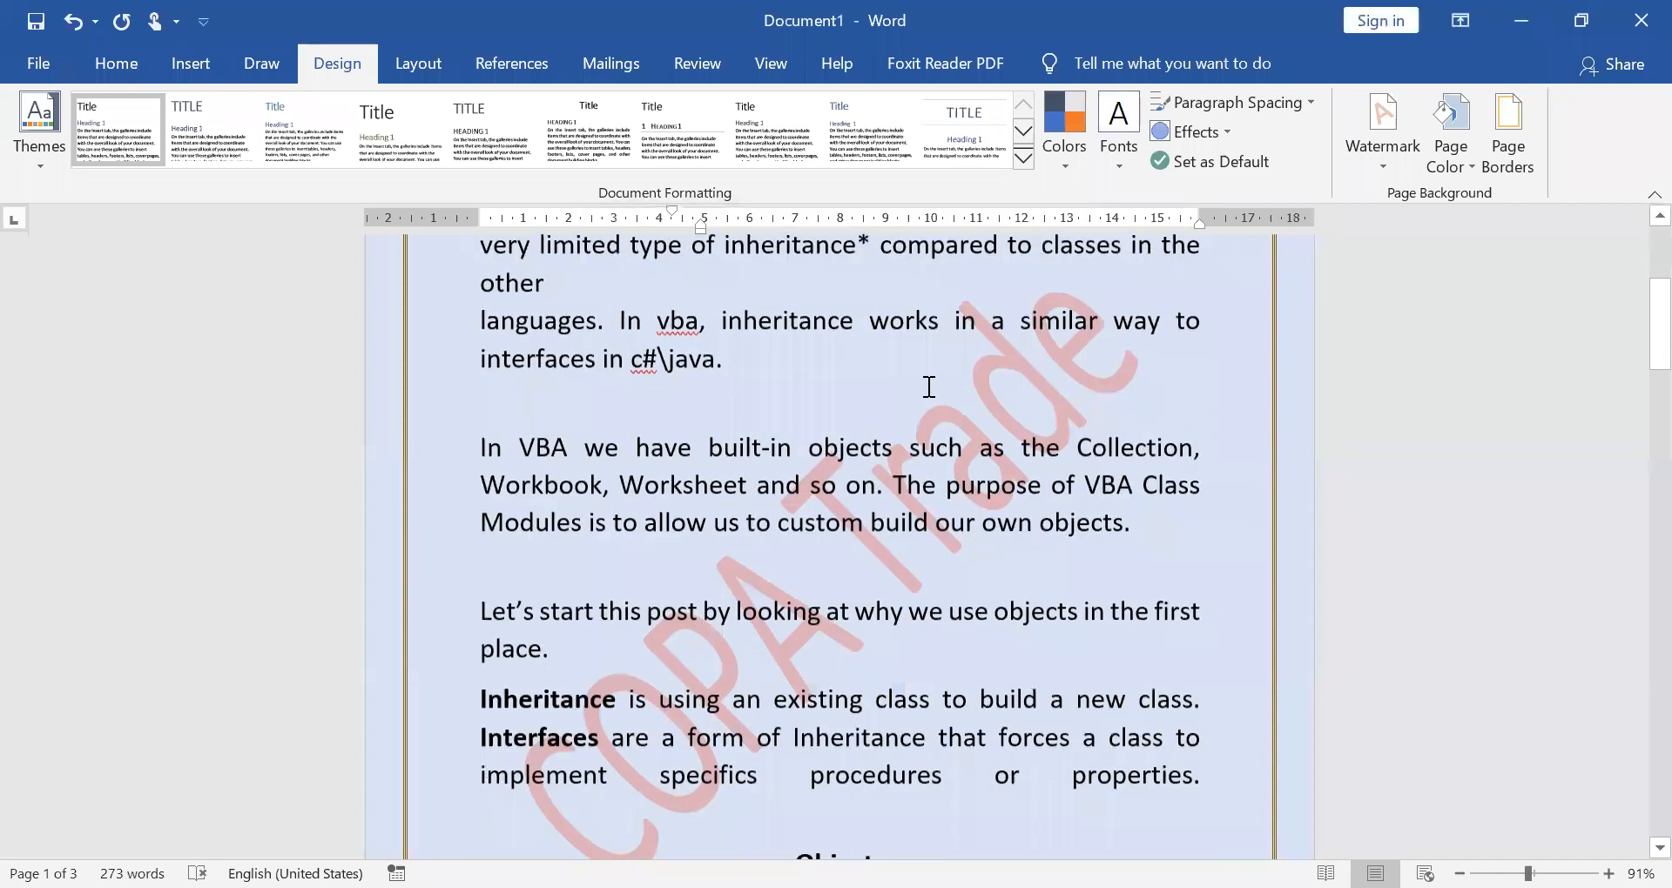
pyautogui.scroll(-1, 904, 582)
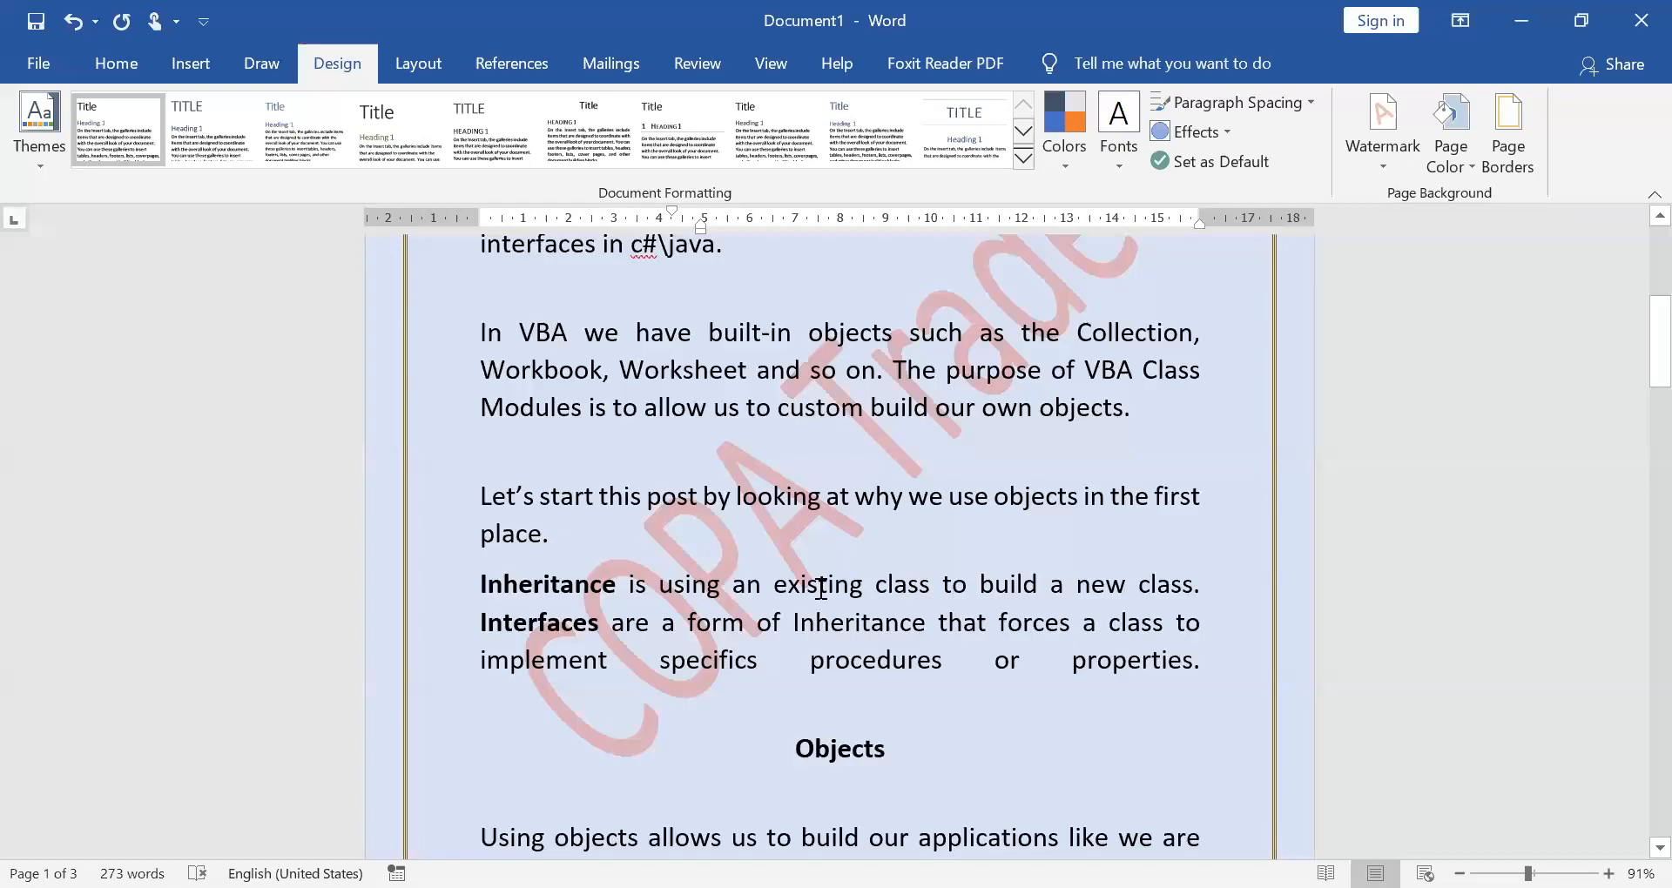
pyautogui.scroll(2, 903, 568)
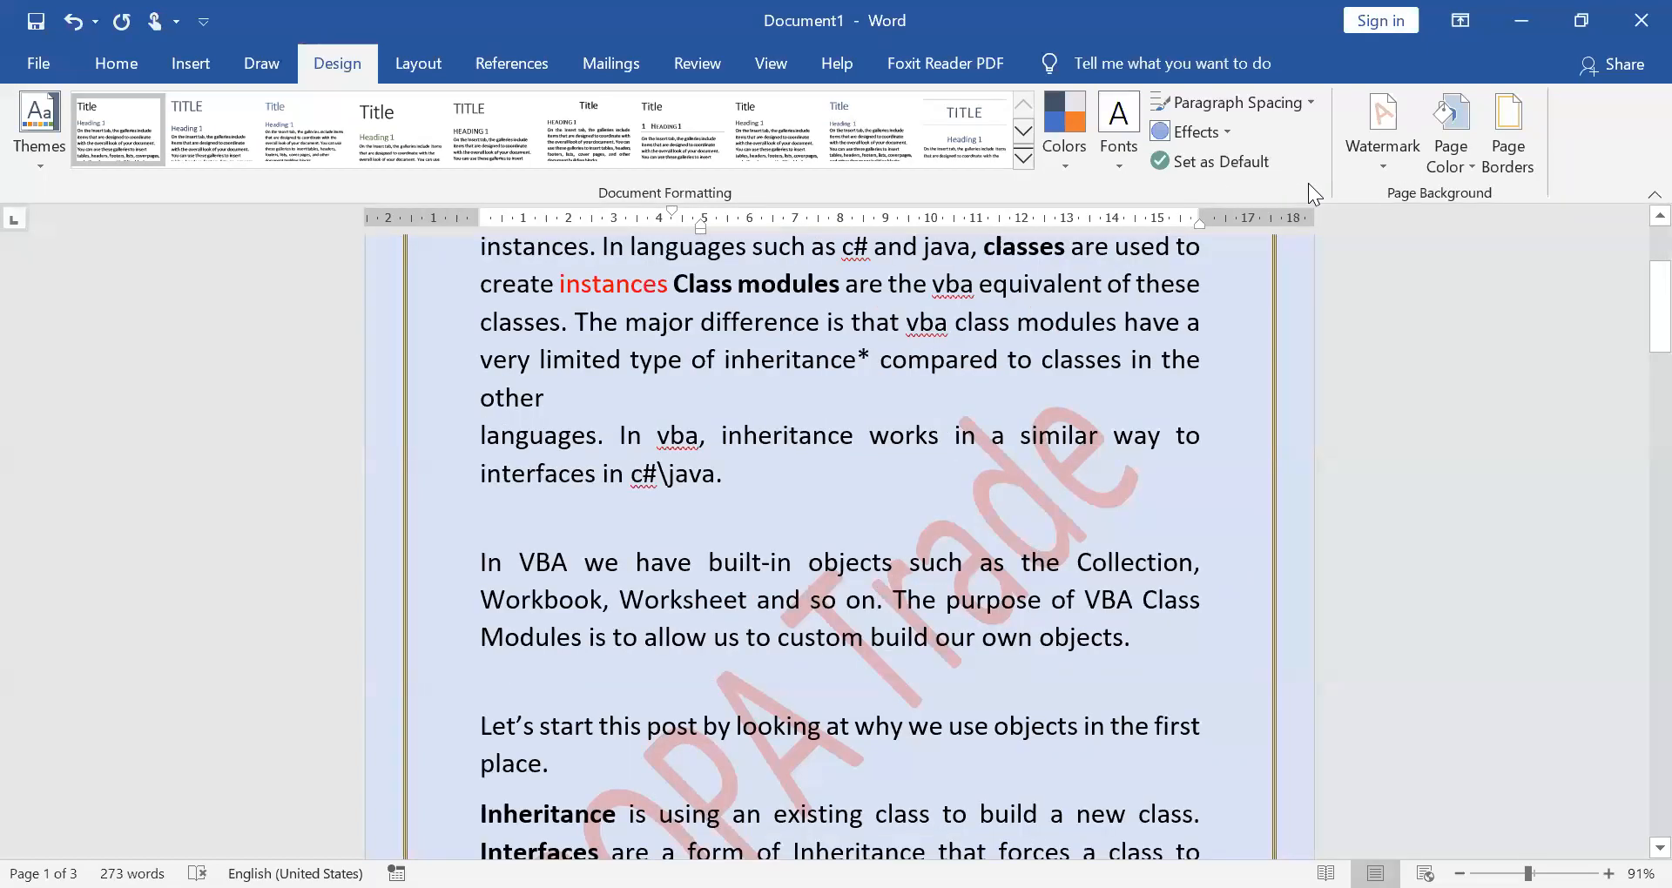
pyautogui.scroll(2, 1308, 185)
pyautogui.scroll(1, 484, 515)
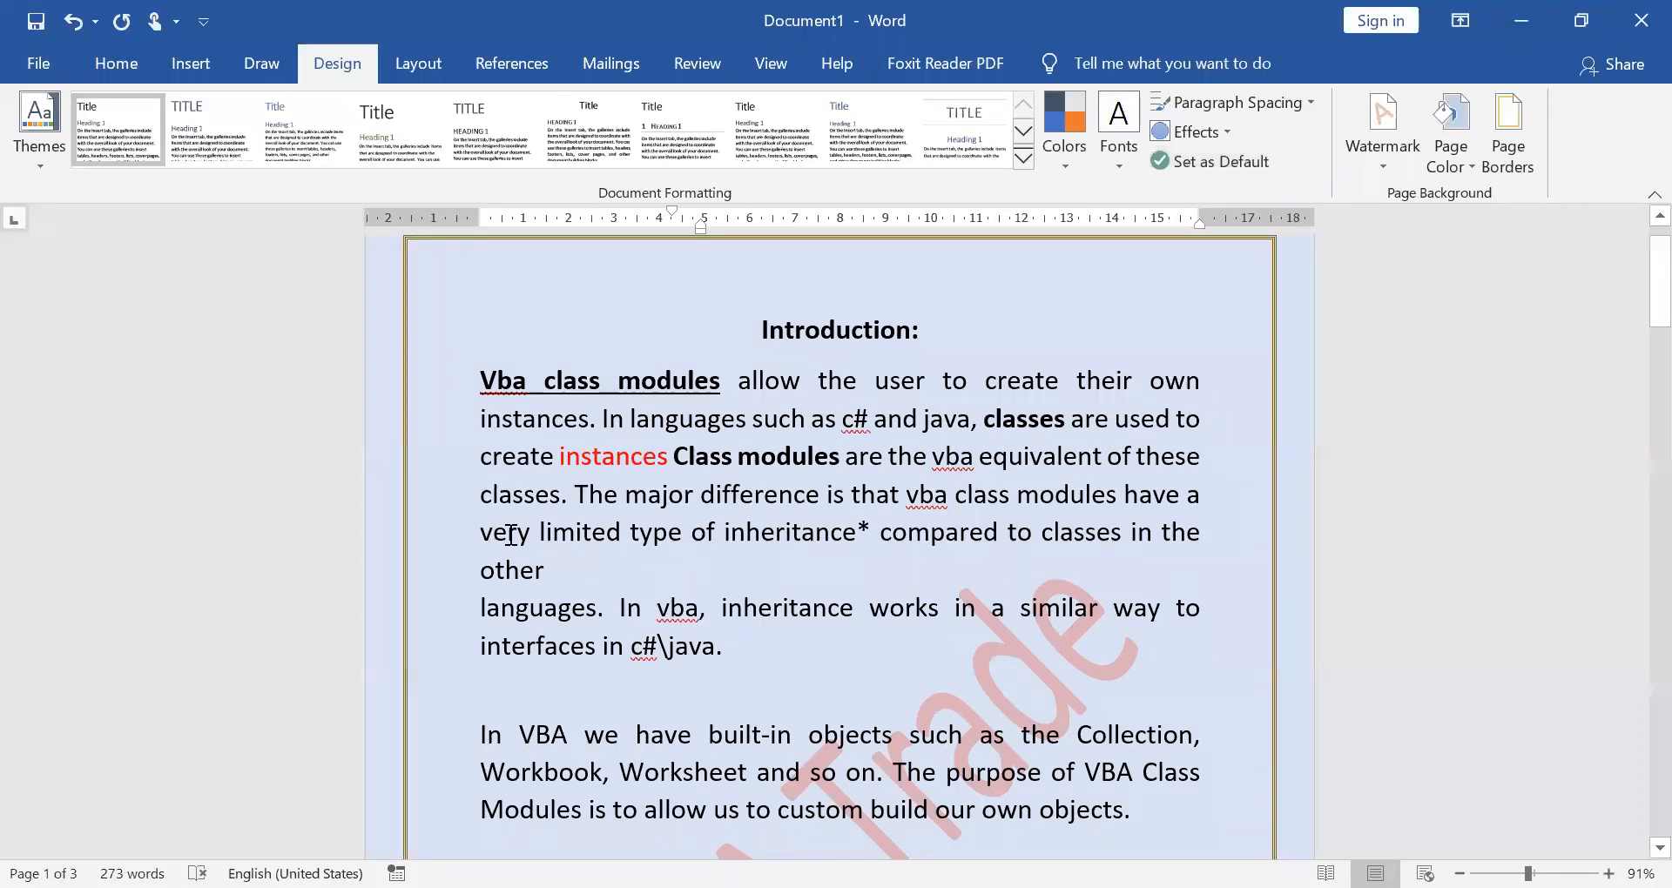
pyautogui.scroll(1, 856, 665)
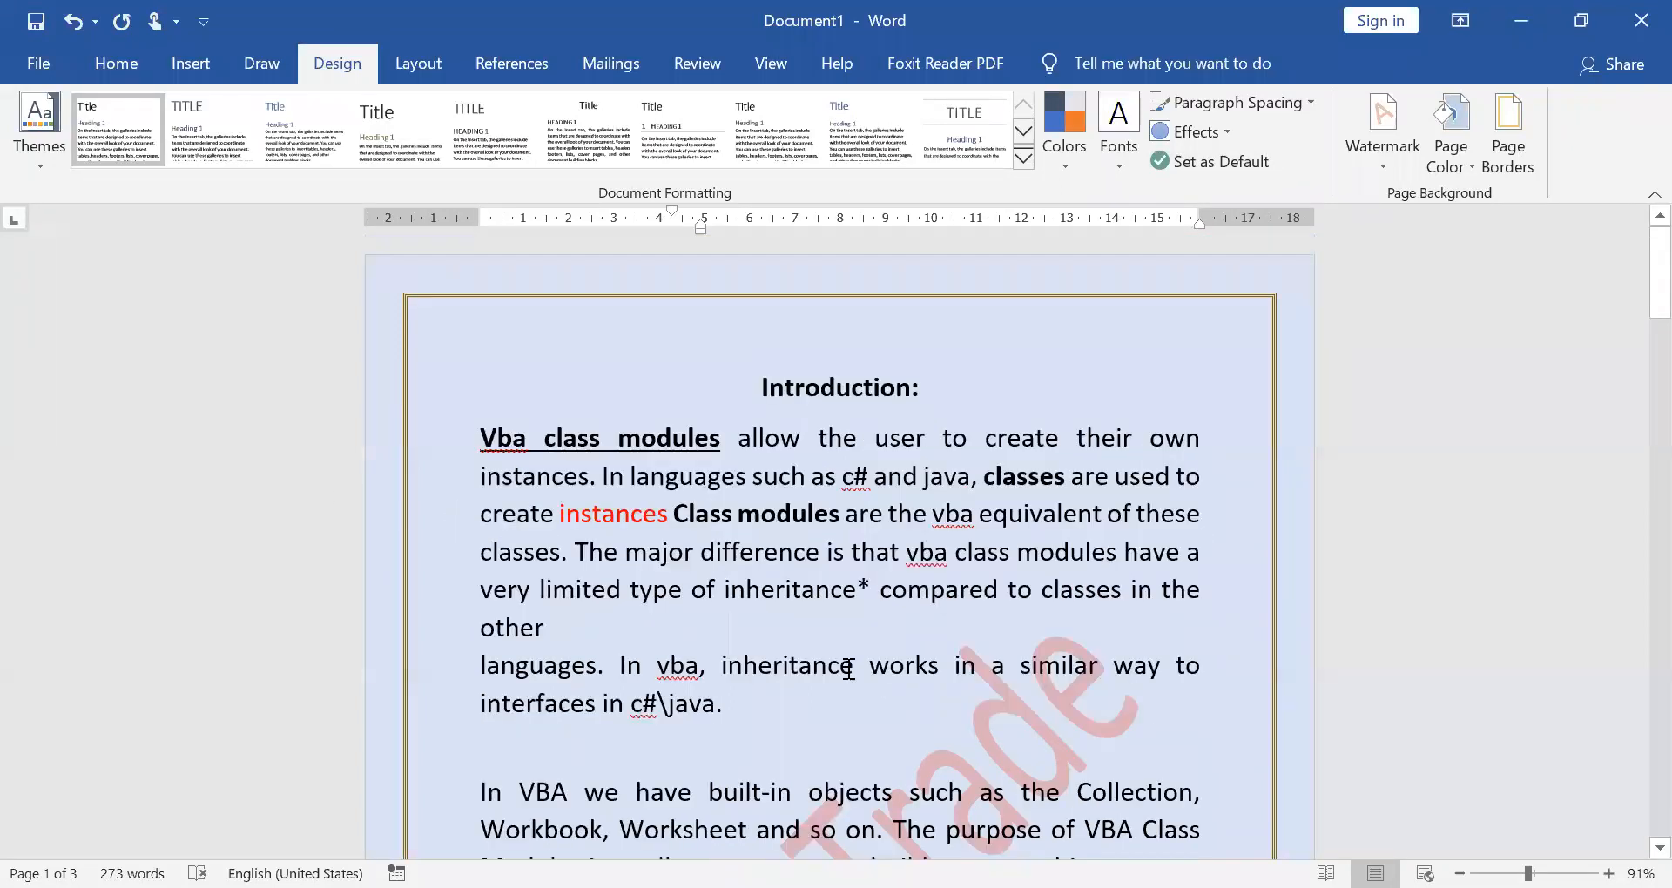
pyautogui.scroll(-2, 522, 583)
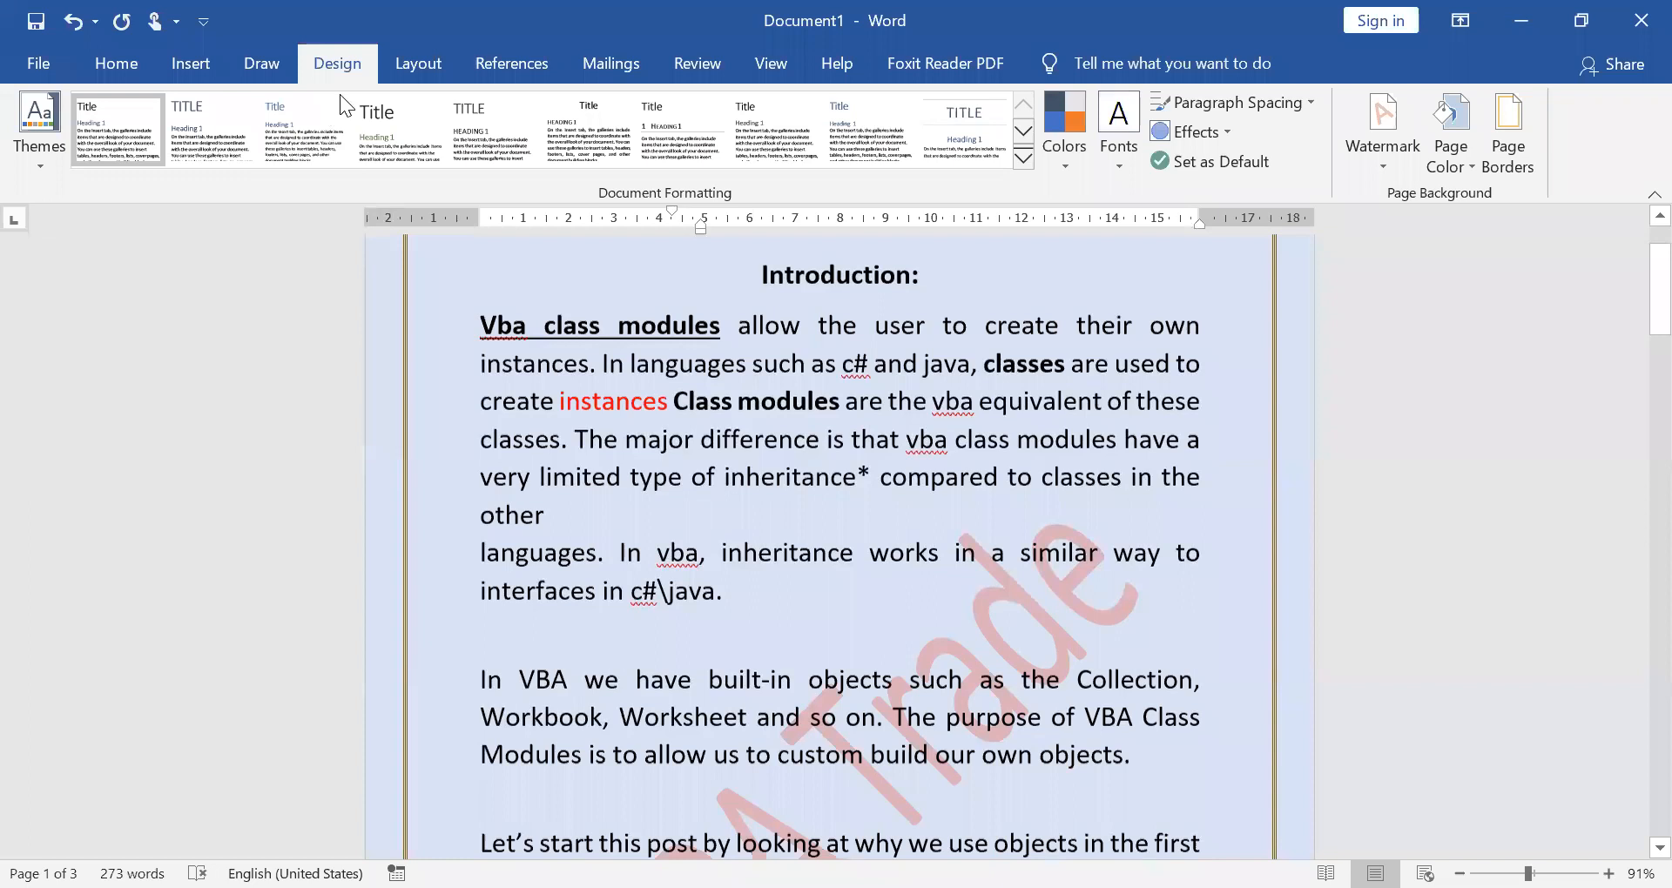
pyautogui.scroll(-7, 340, 94)
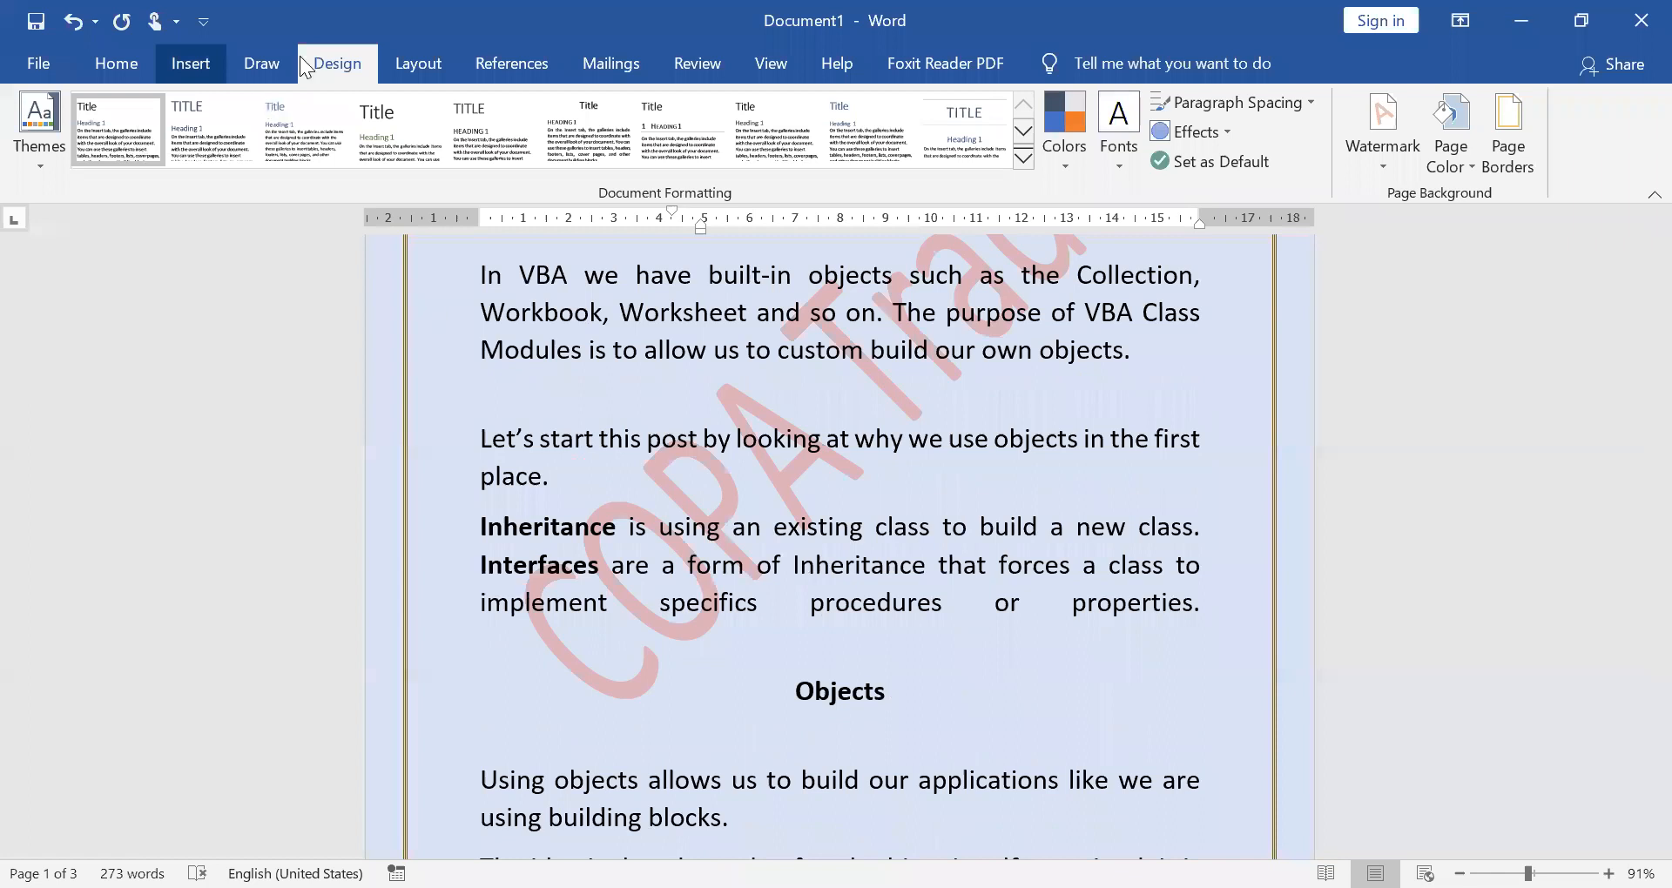
pyautogui.scroll(1, 315, 66)
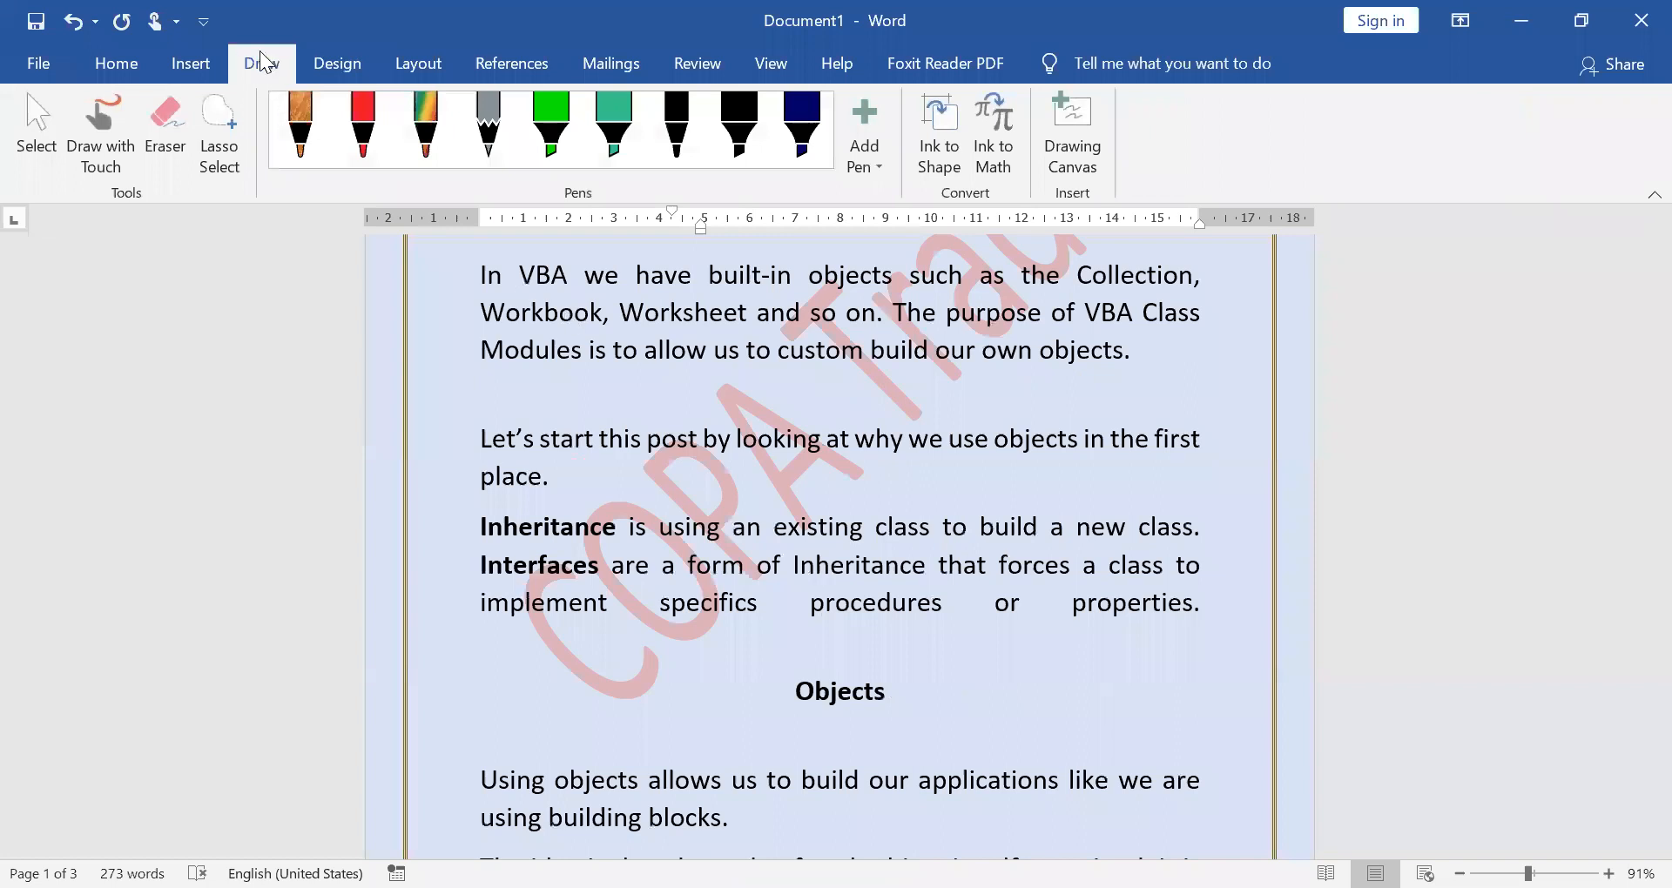
pyautogui.scroll(-1, 144, 63)
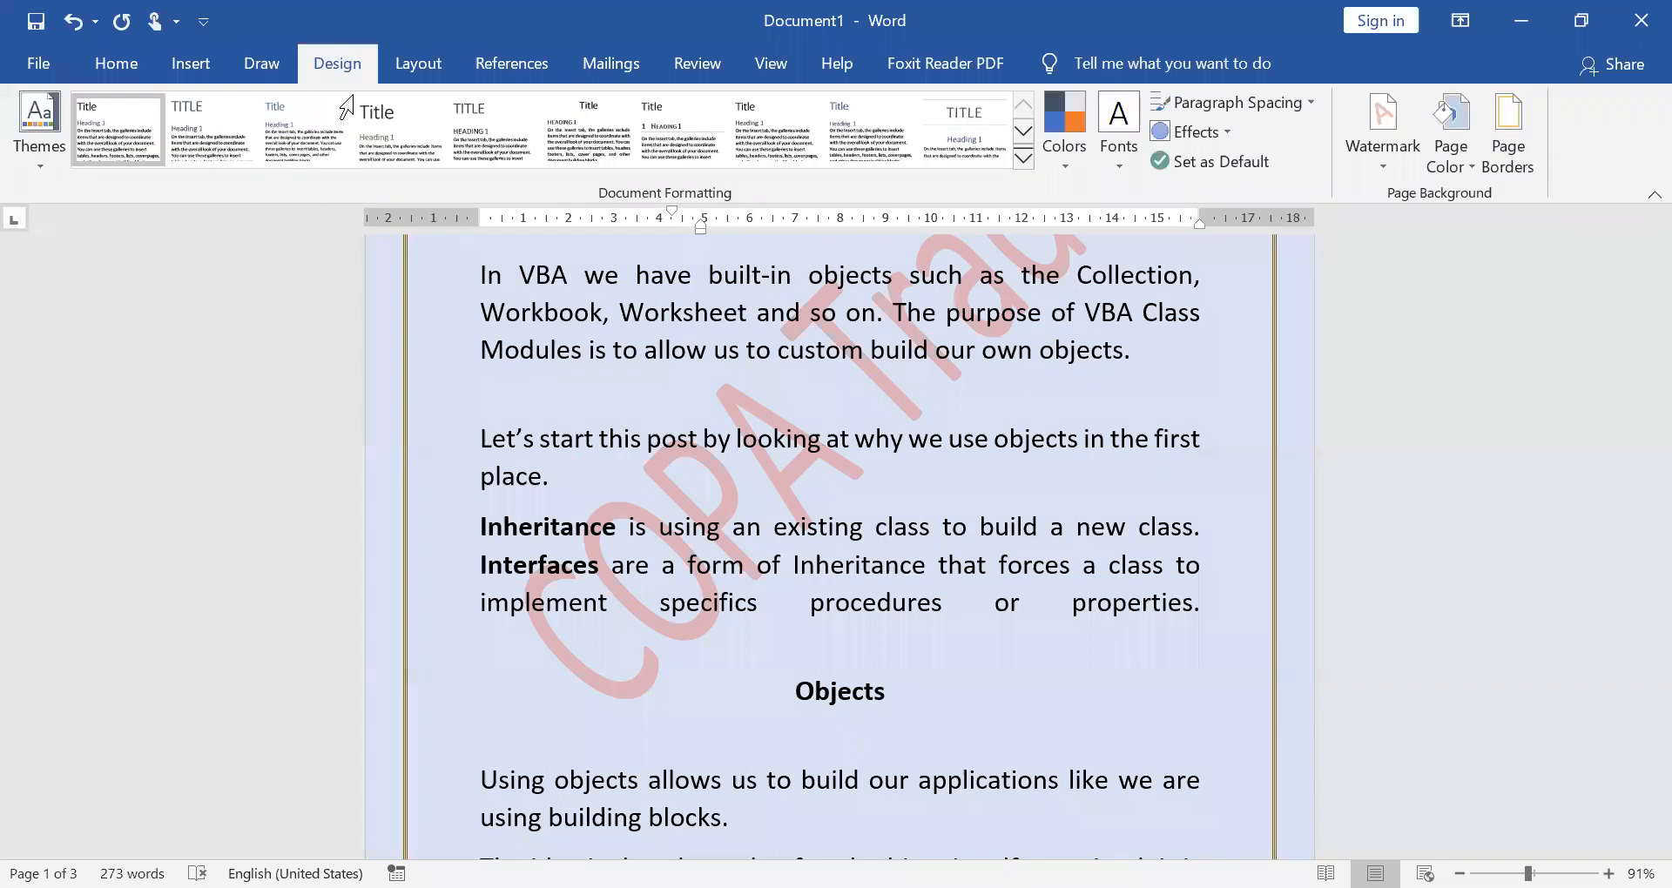
# Draw a gold smiley face shape about 8.6 cm high and 8.9 cm wide on the blank fourth page
pyautogui.click(140, 64)
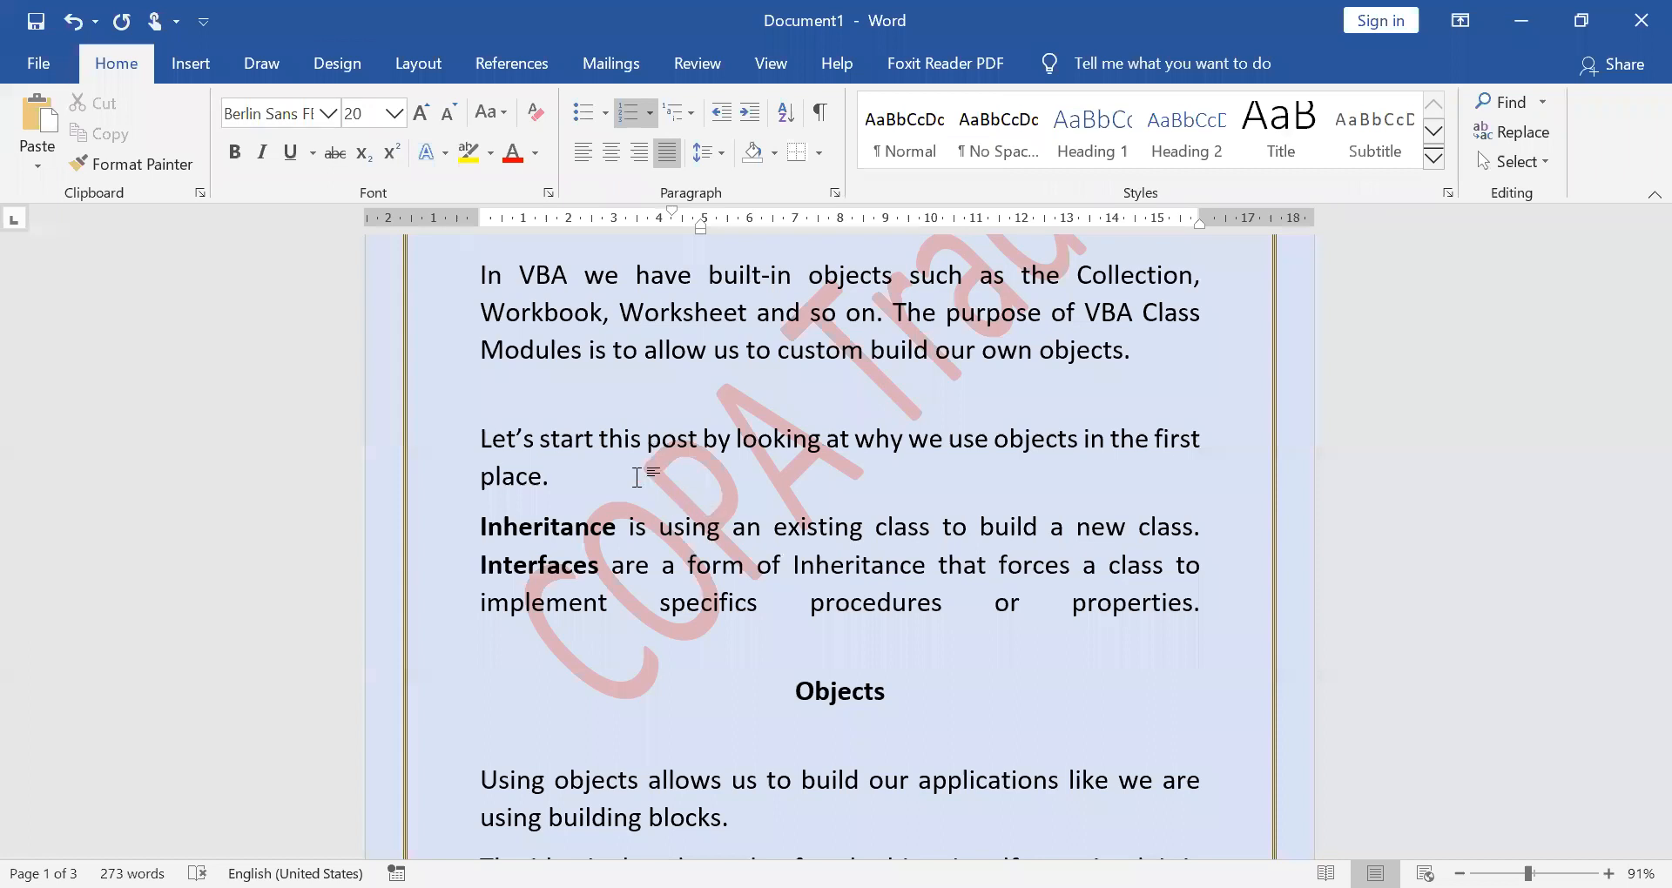
pyautogui.scroll(-1, 311, 170)
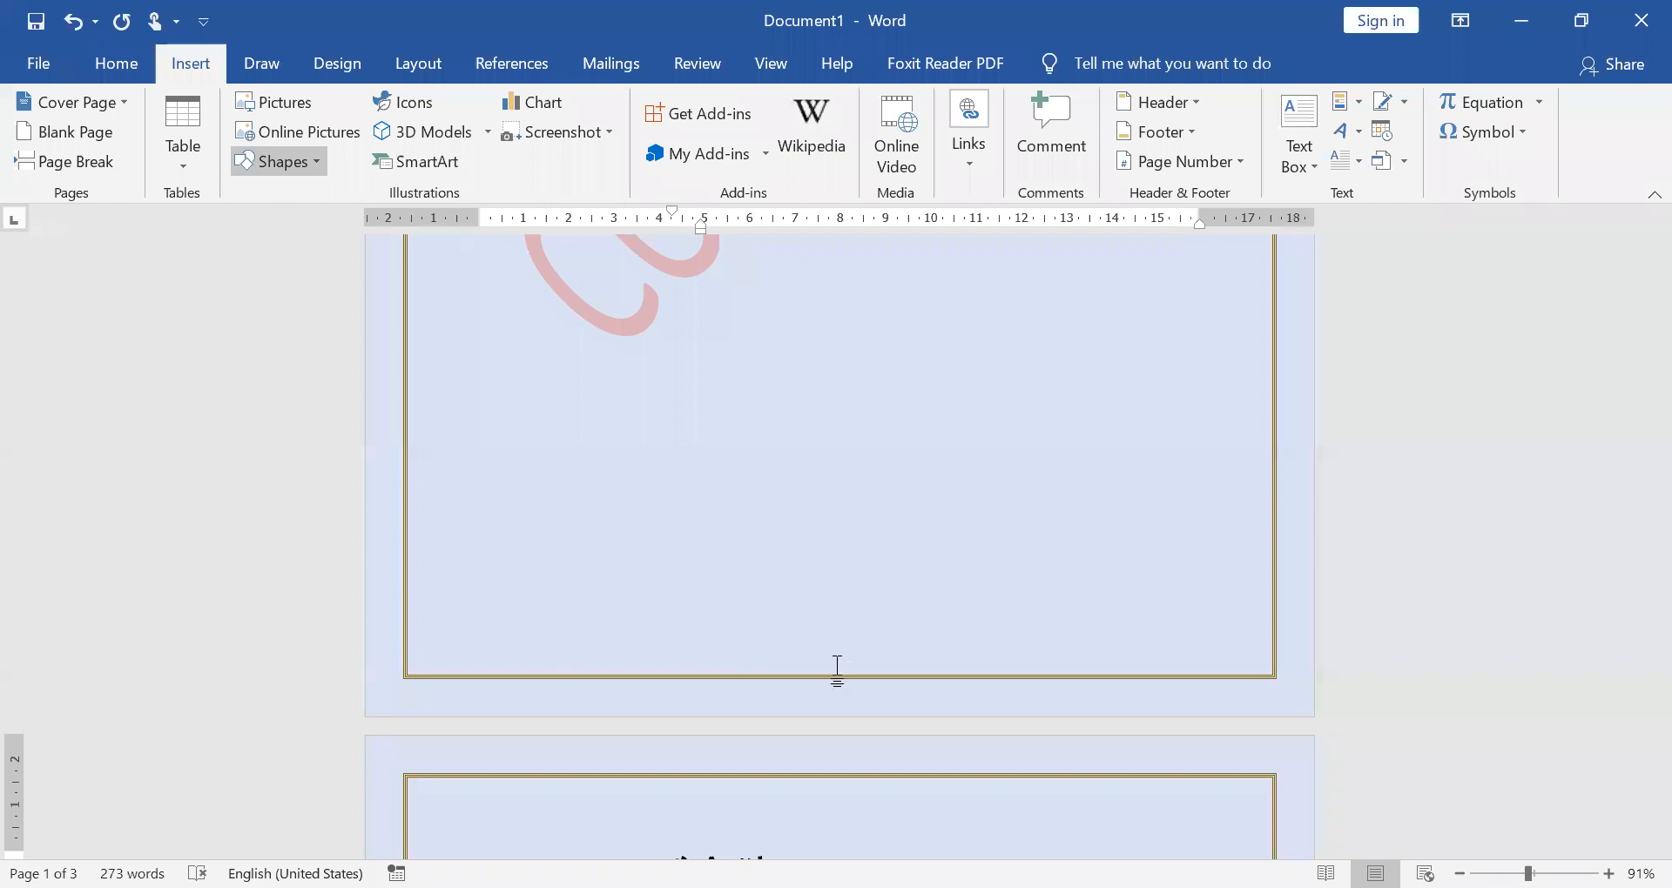
pyautogui.scroll(-5, 849, 667)
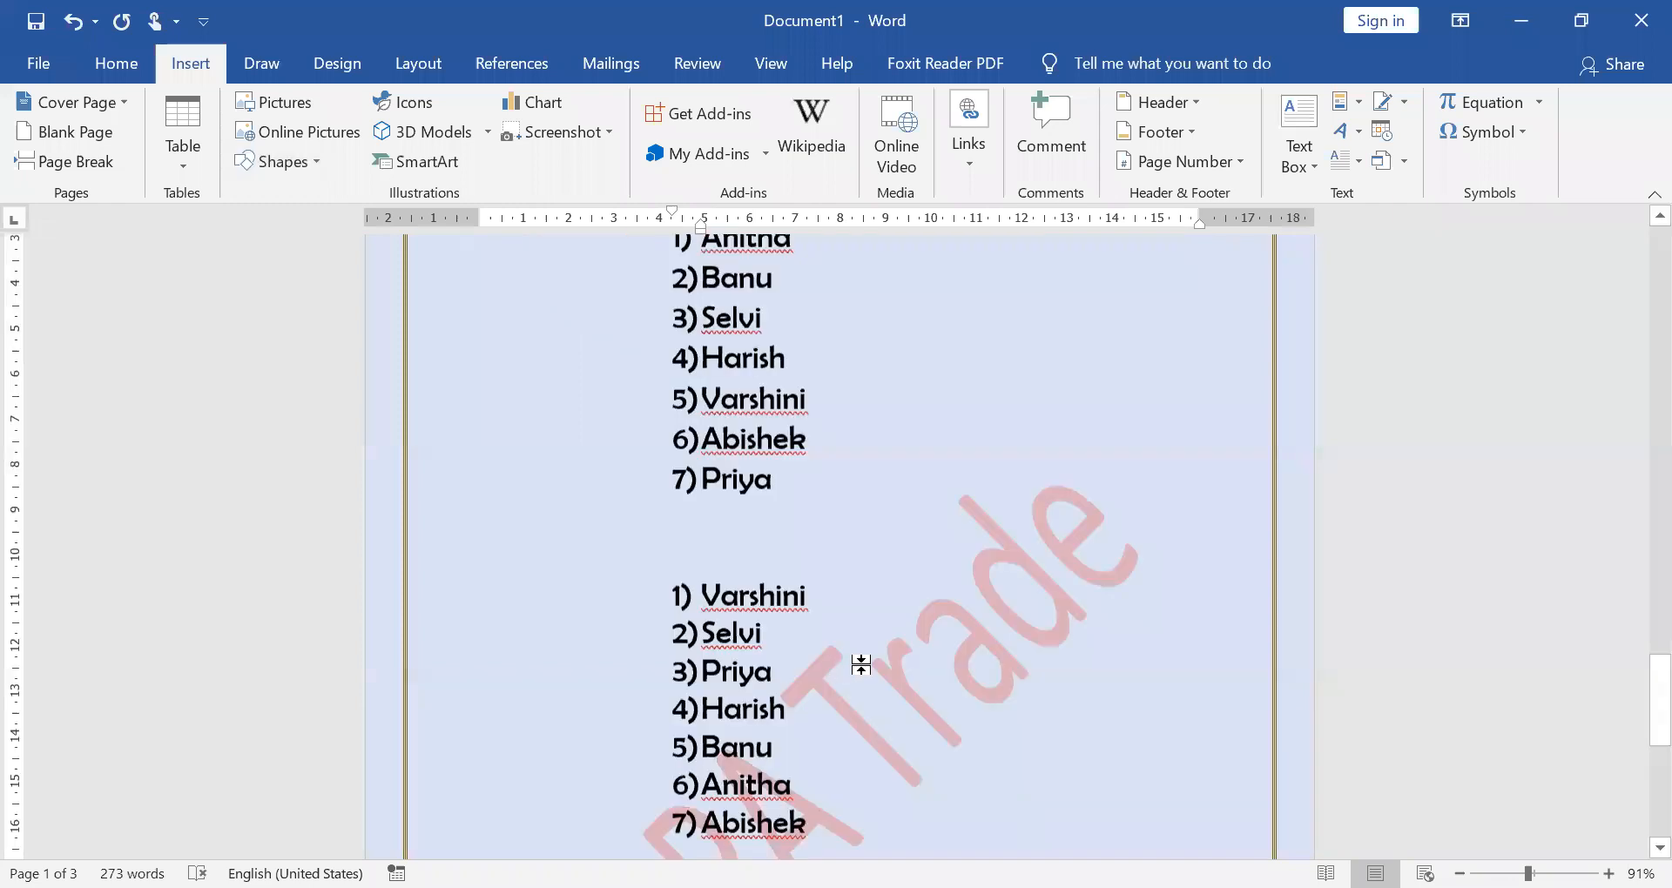
pyautogui.scroll(6, 858, 665)
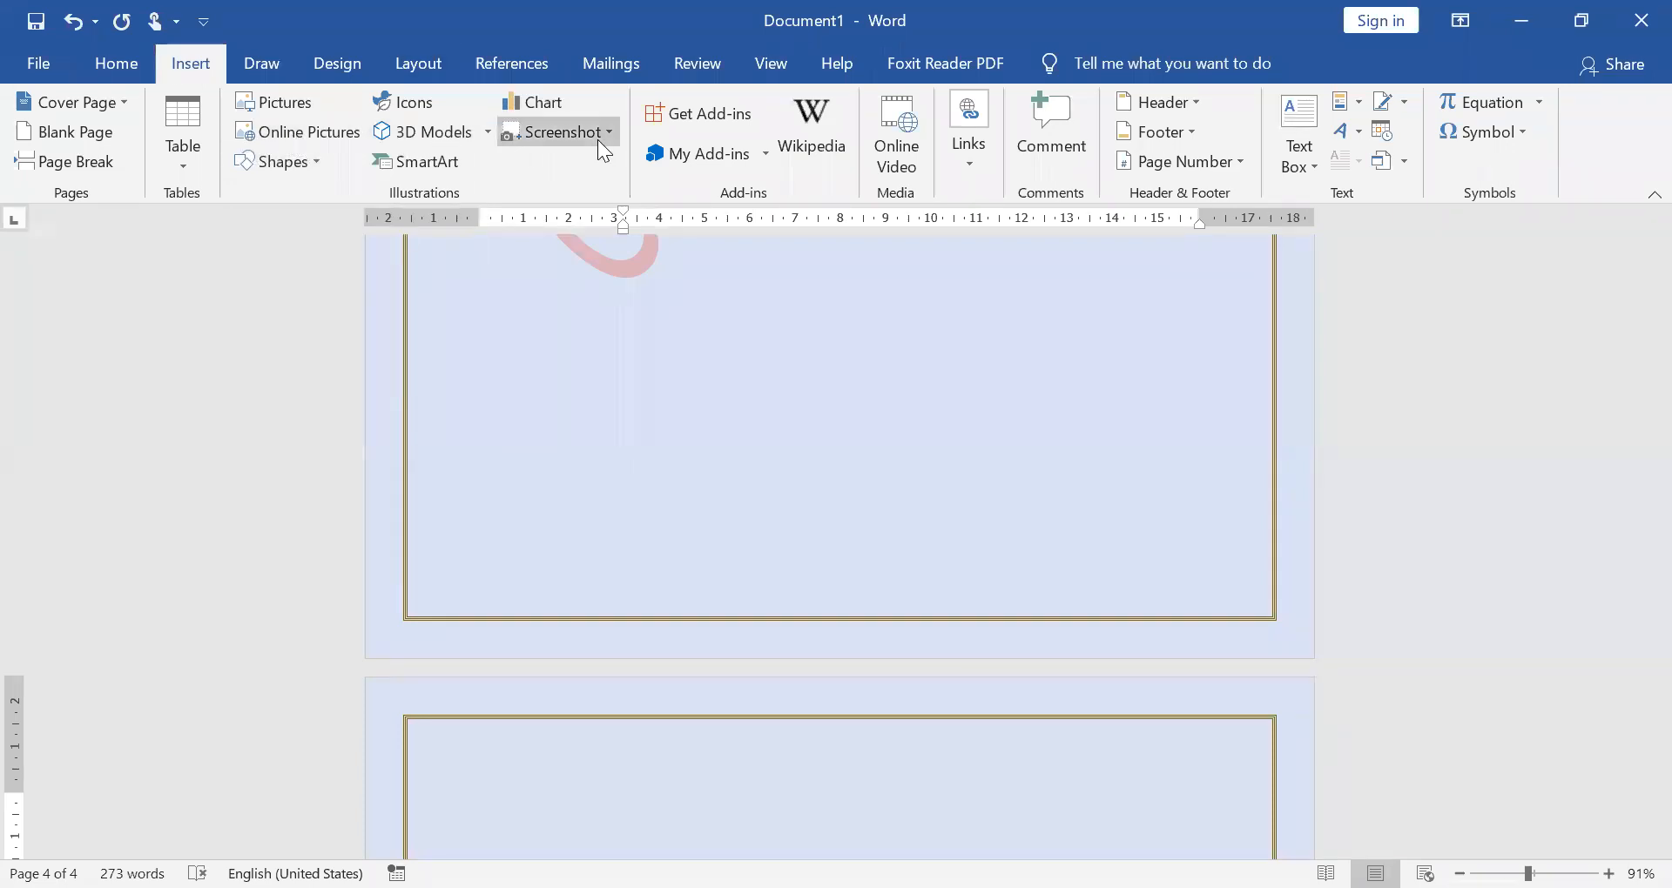
pyautogui.click(318, 169)
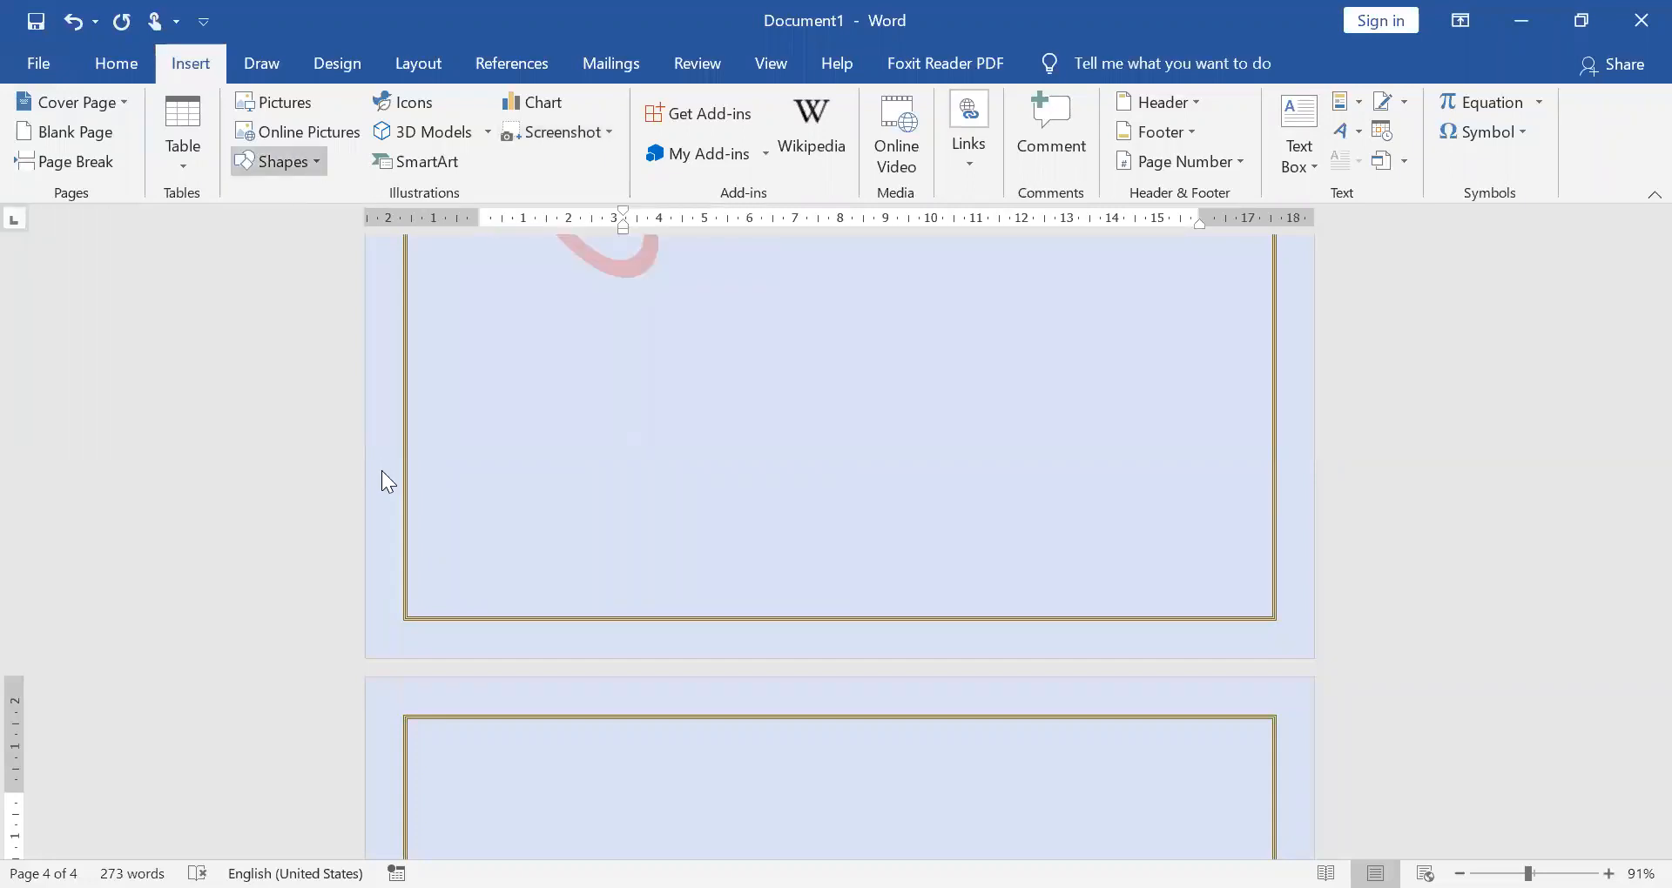
pyautogui.moveTo(562, 413)
pyautogui.mouseDown()
pyautogui.moveTo(937, 604)
pyautogui.moveTo(963, 797)
pyautogui.mouseUp()
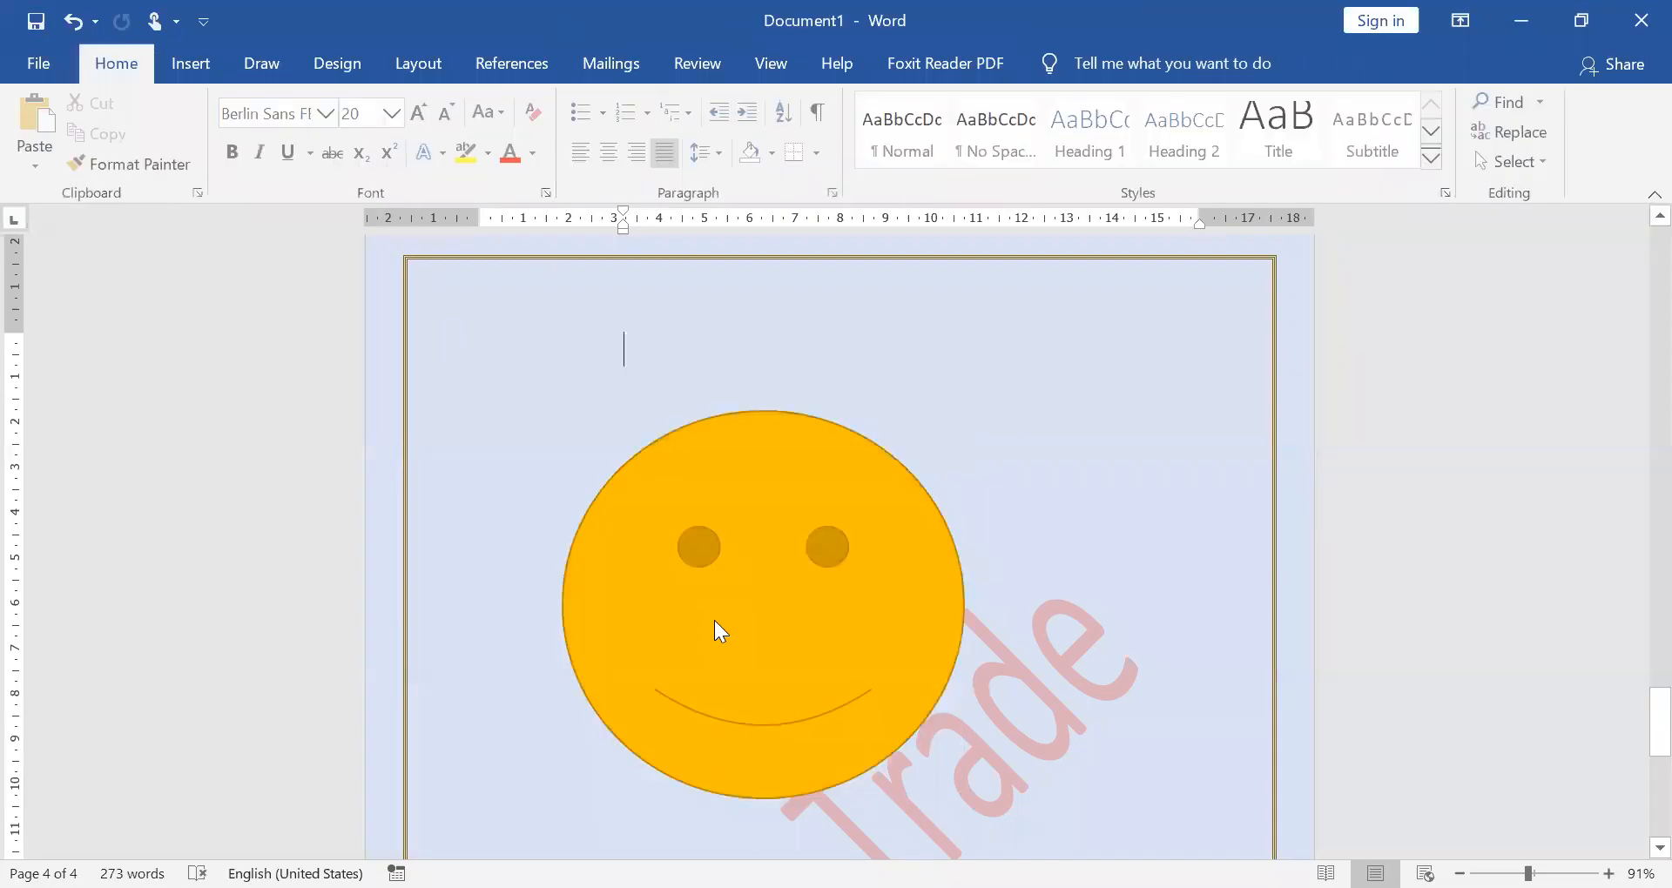
# Add the text "COPA" inside the smiley face shape
pyautogui.click(714, 620)
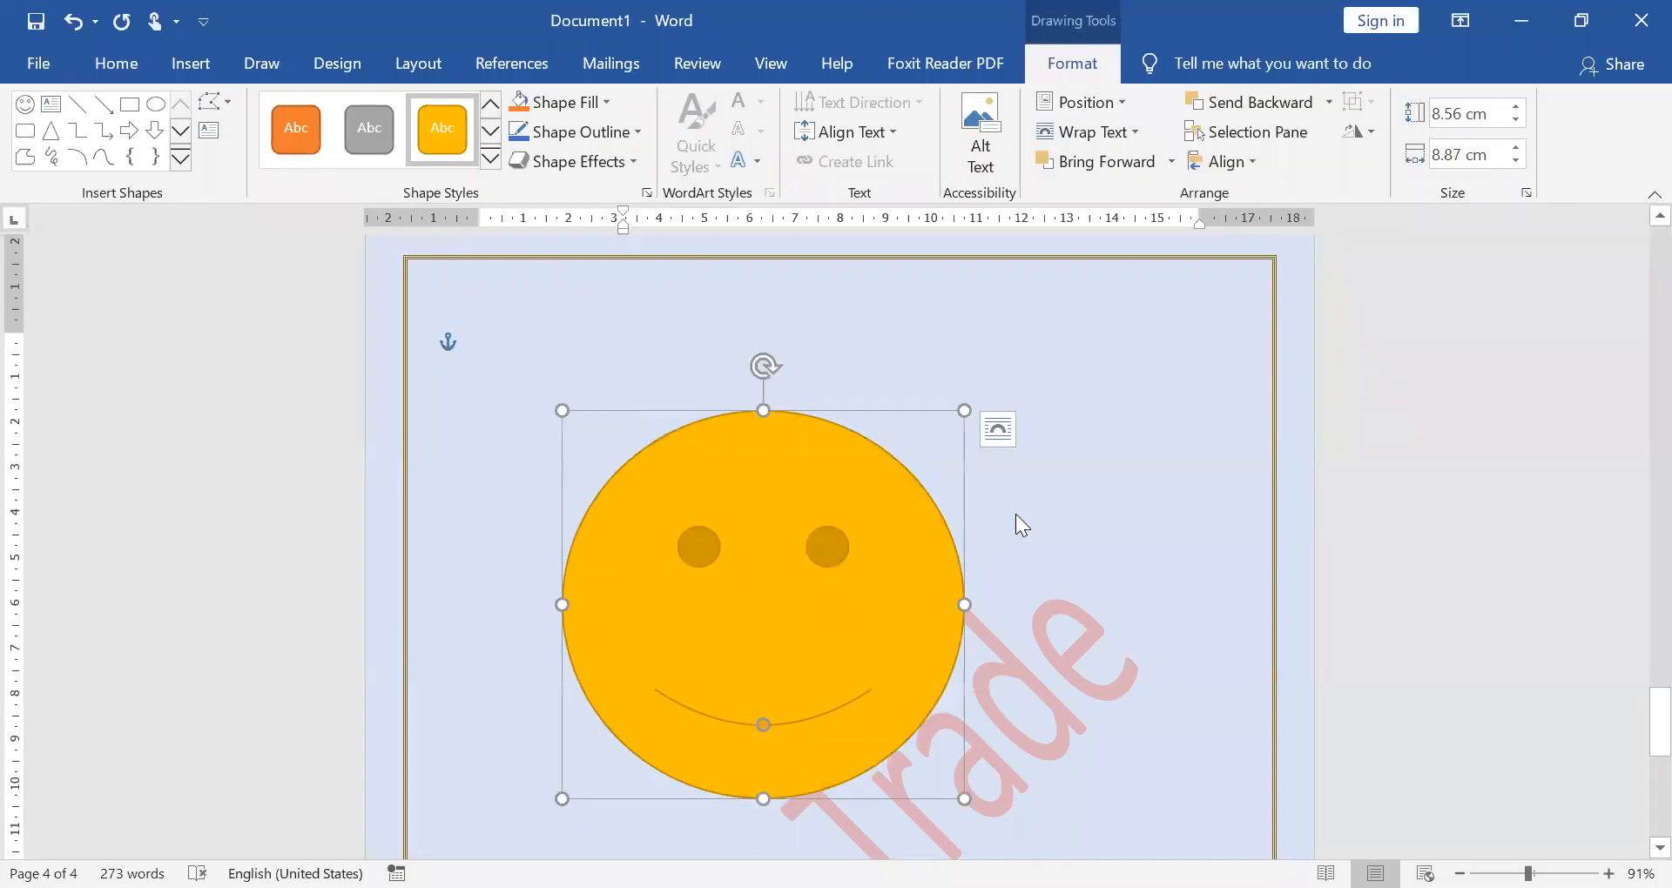
pyautogui.rightClick(805, 581)
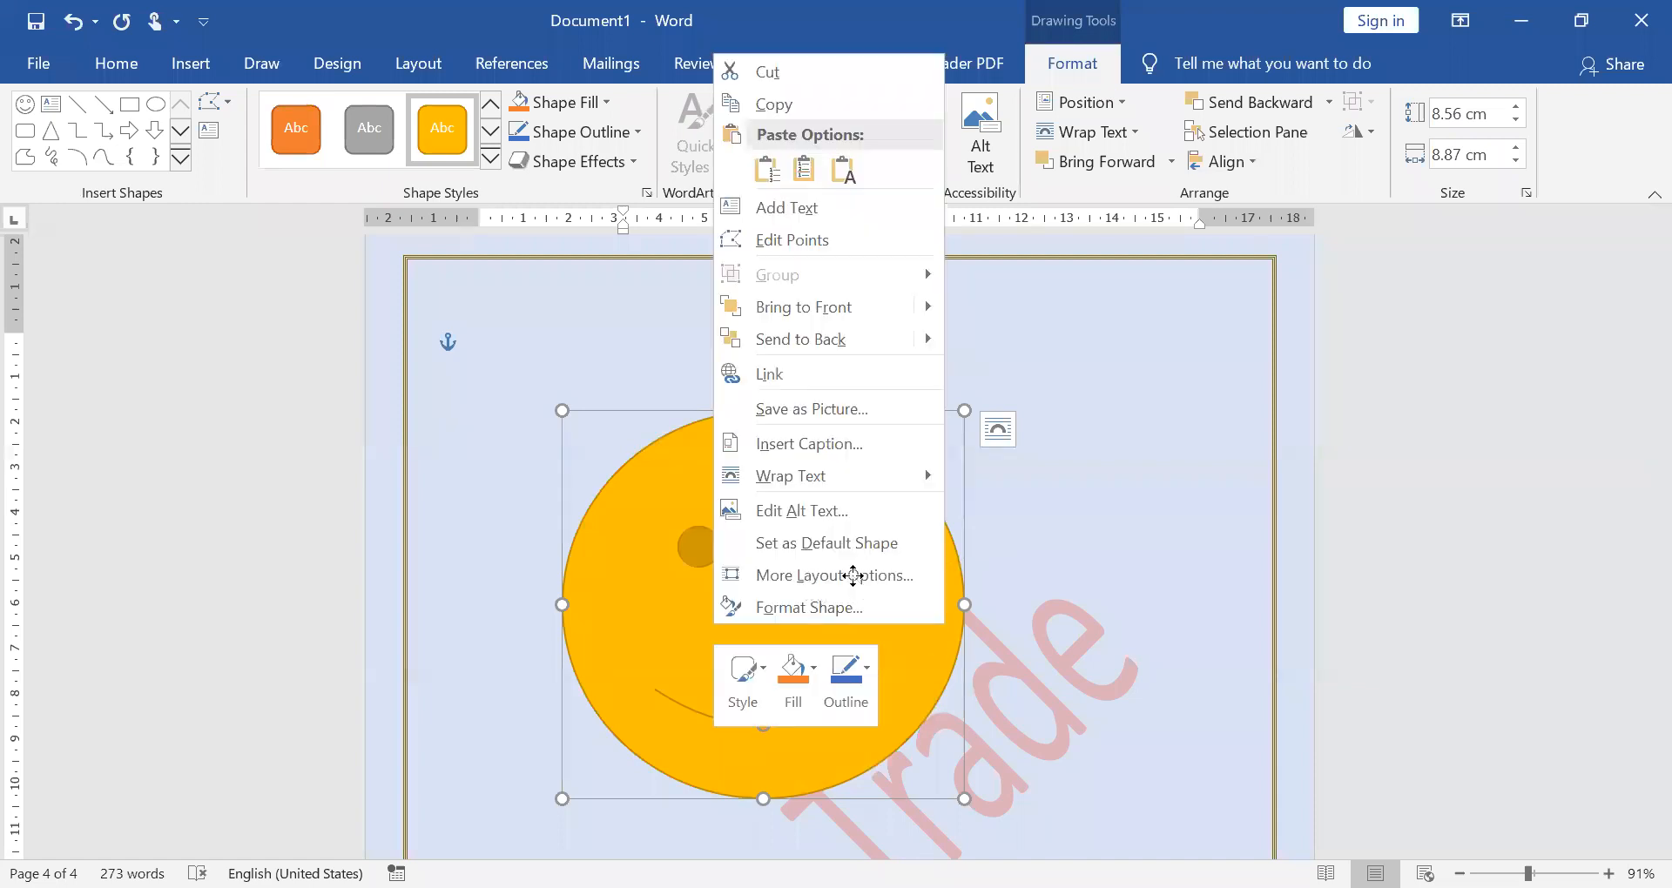
pyautogui.press('Escape')
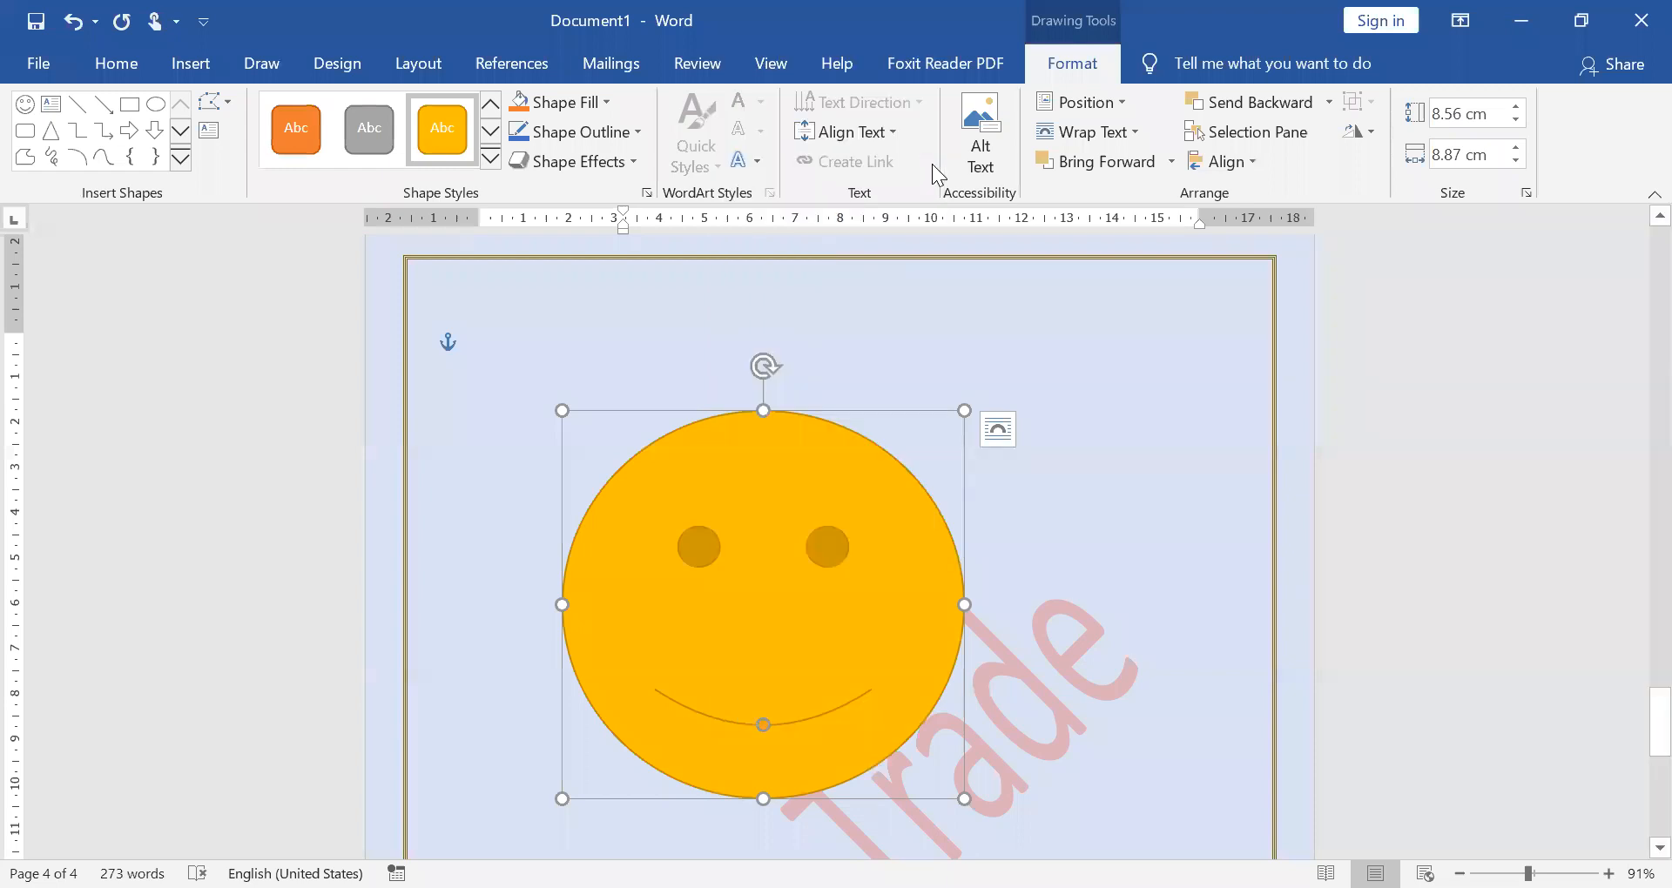
pyautogui.rightClick(811, 633)
pyautogui.write('xCOPA')
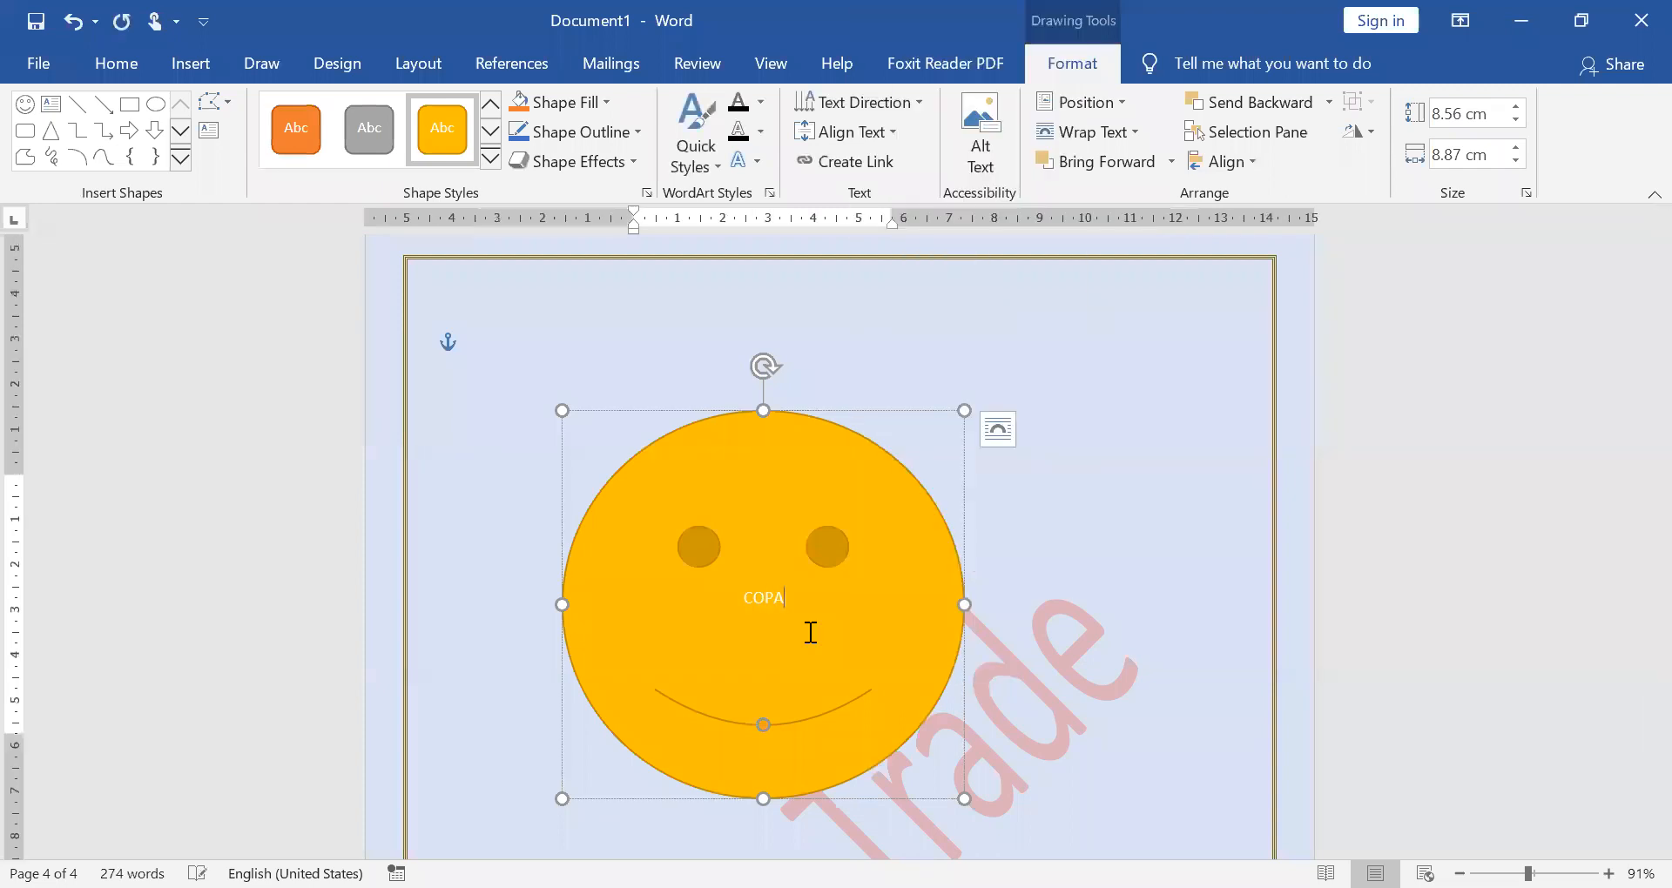
# Replace the text inside the smiley face with "Hello Students"
pyautogui.press('BackSpace')
pyautogui.press('BackSpace')
pyautogui.press('BackSpace')
pyautogui.press('BackSpace')
pyautogui.press('BackSpace')
pyautogui.write('Hello T')
pyautogui.press('BackSpace')
pyautogui.write('Students')
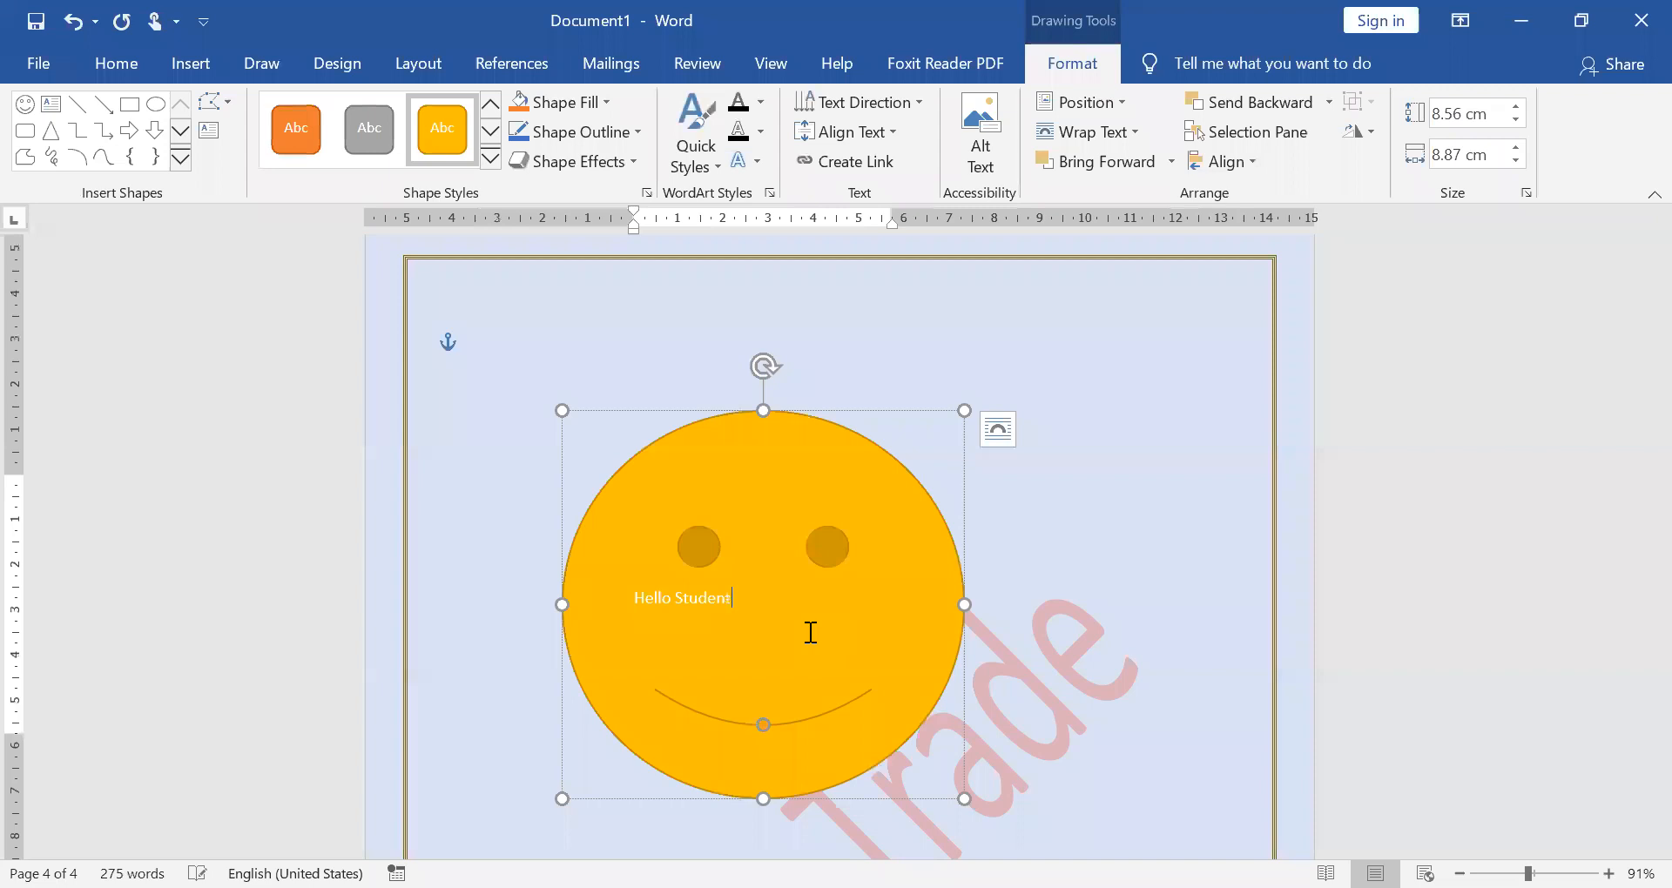
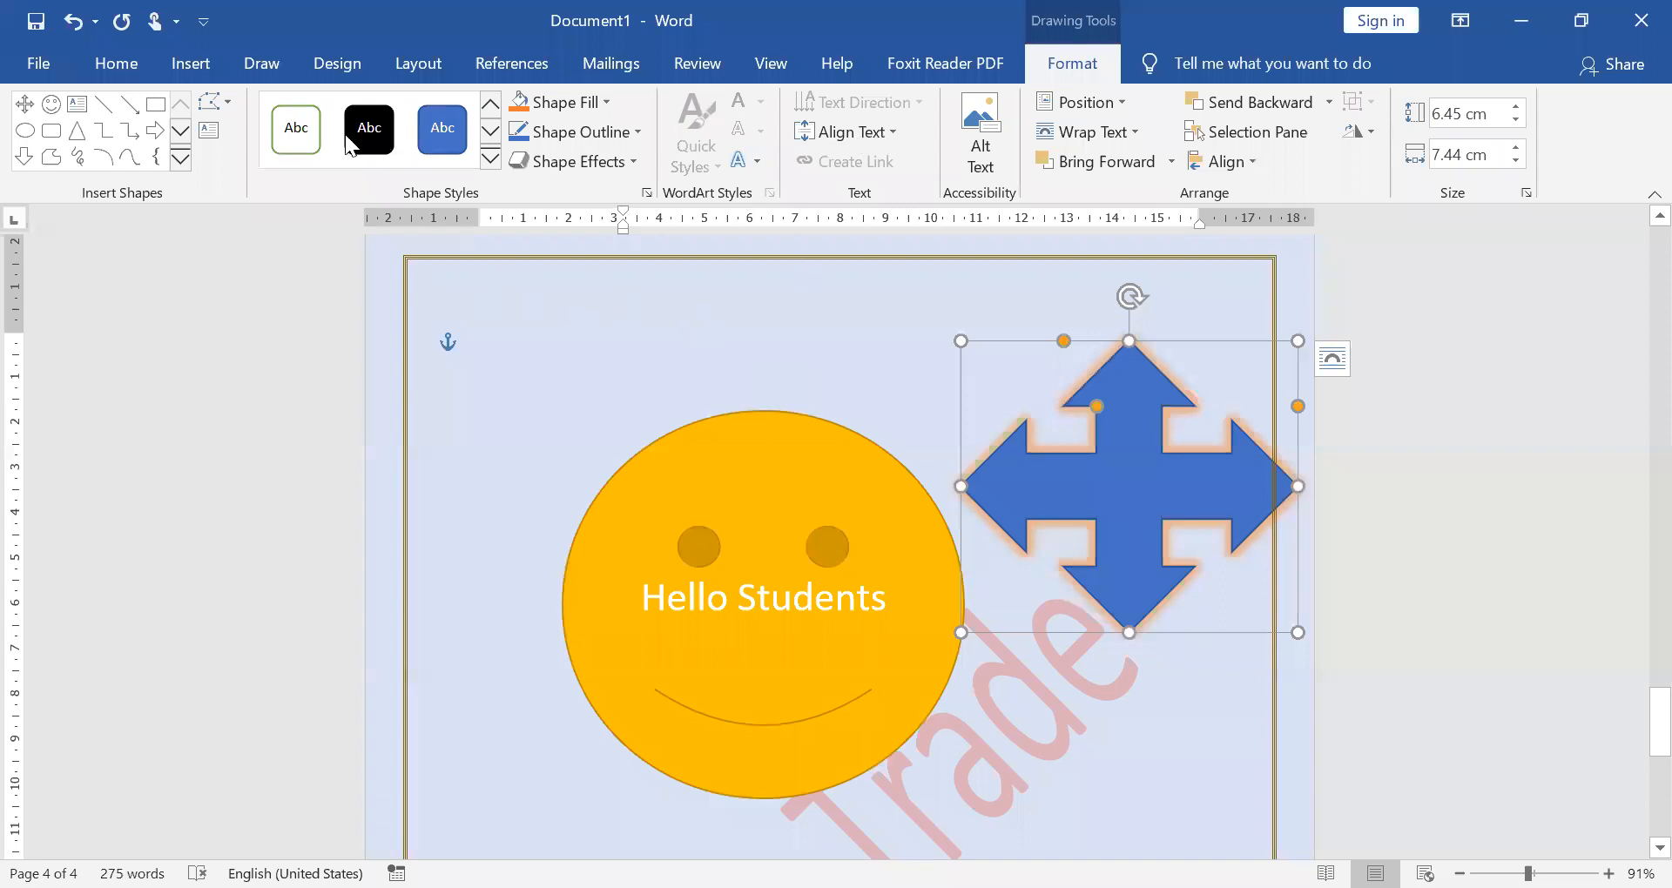
# Fill the four-way arrow shape with the medium blue-gray theme shade
pyautogui.click(557, 102)
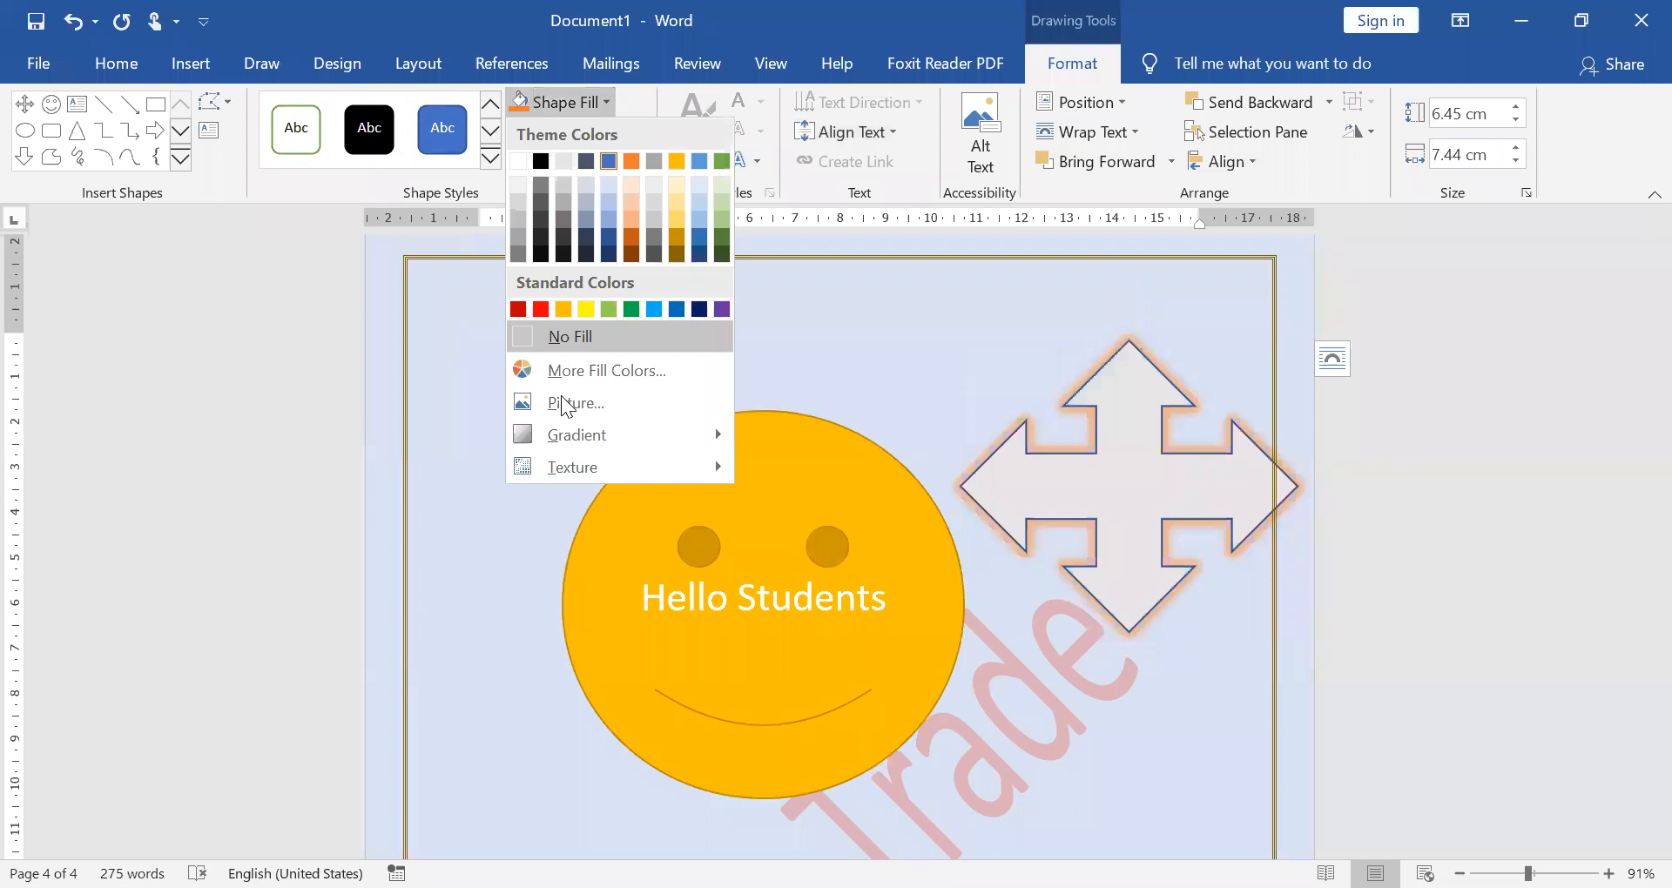
pyautogui.click(586, 218)
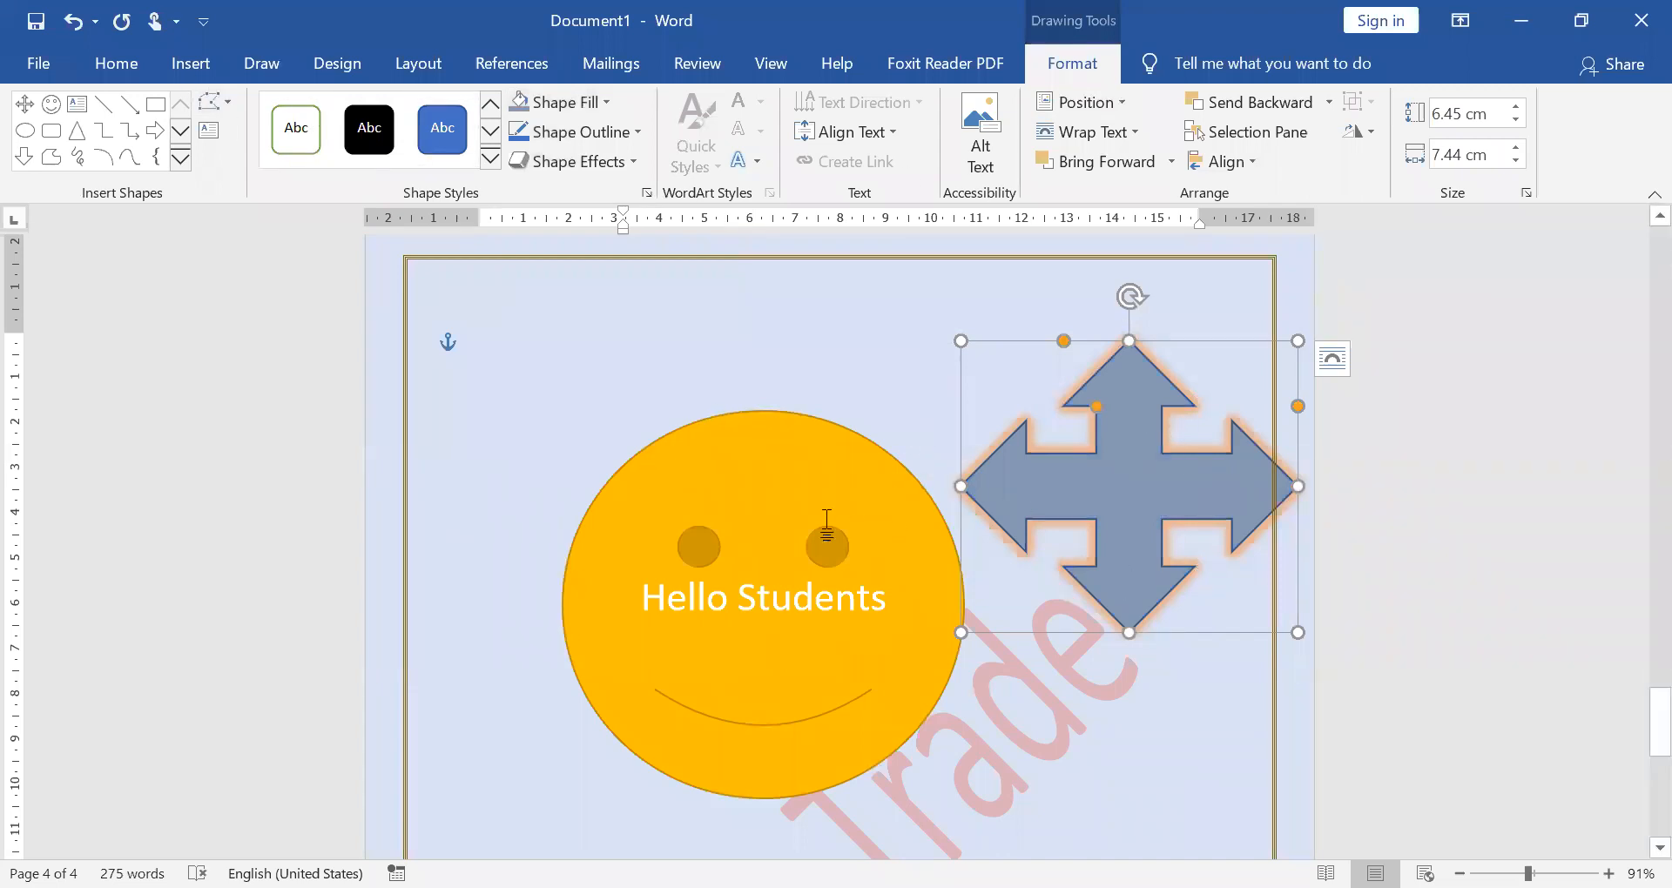
# Delete the entire content of the document, undo the deletion once, and delete everything again
pyautogui.scroll(3, 810, 519)
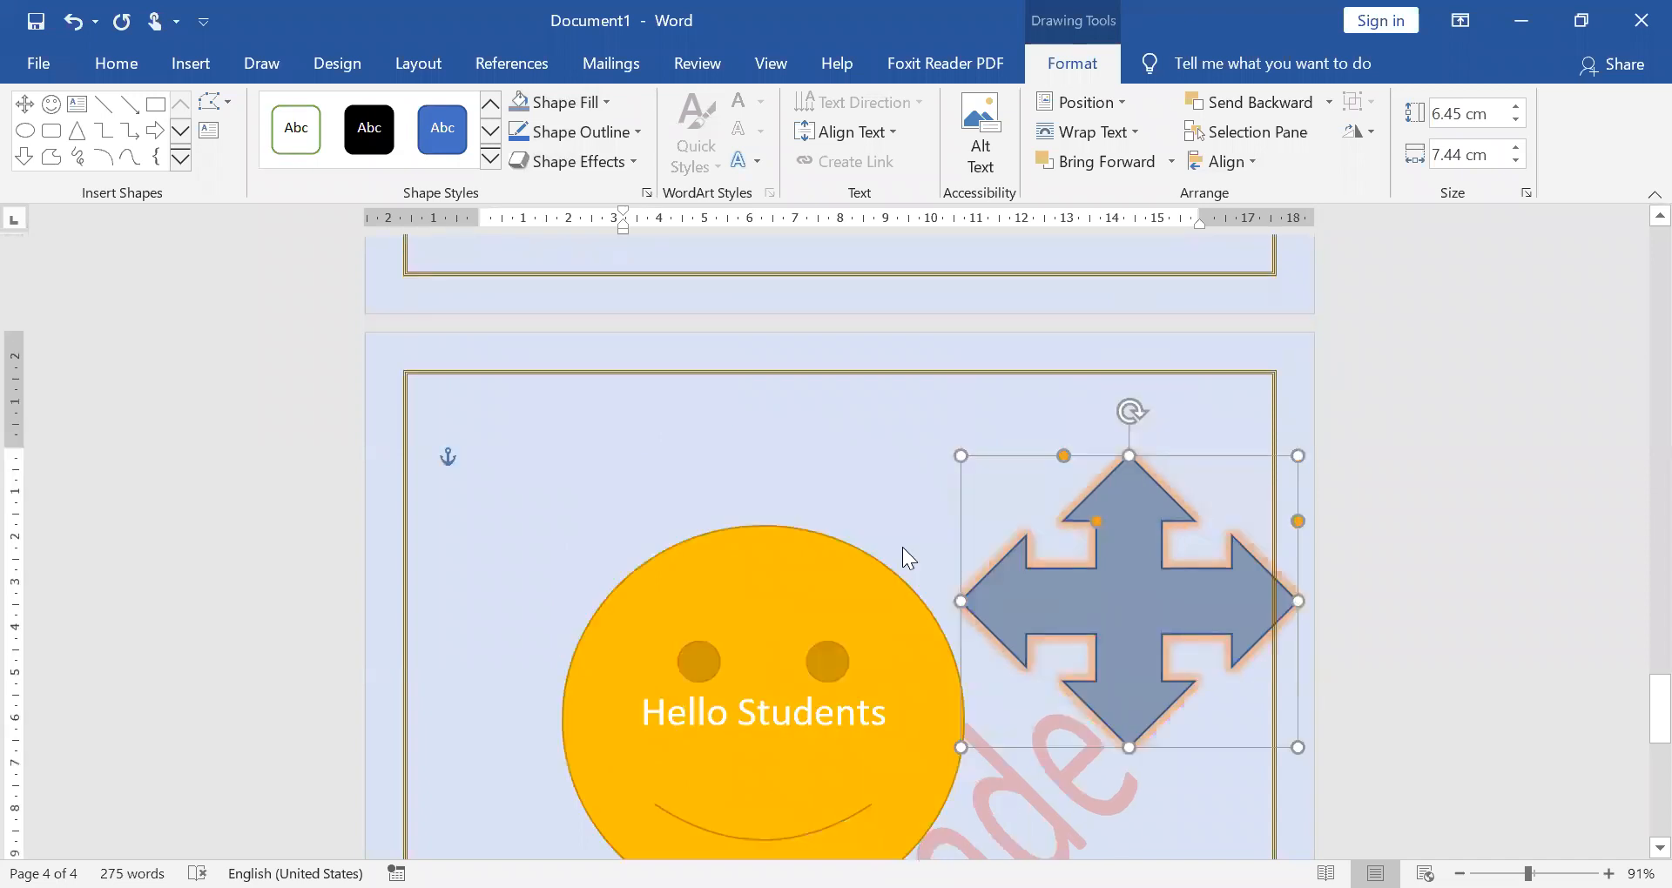
pyautogui.scroll(5, 1028, 516)
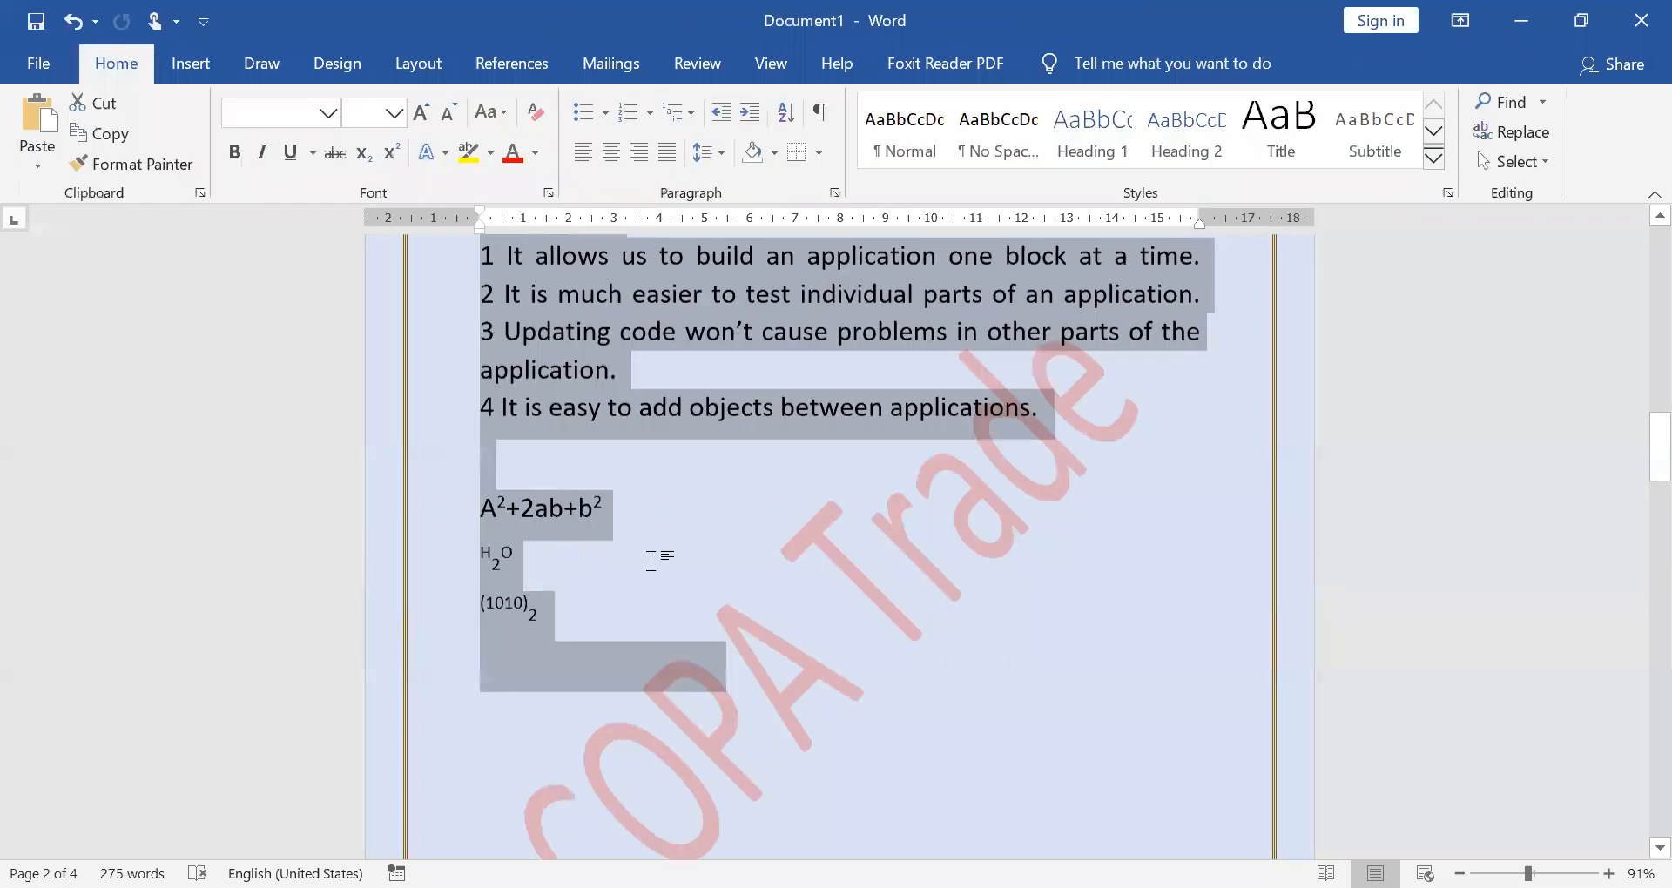
pyautogui.press('Delete')
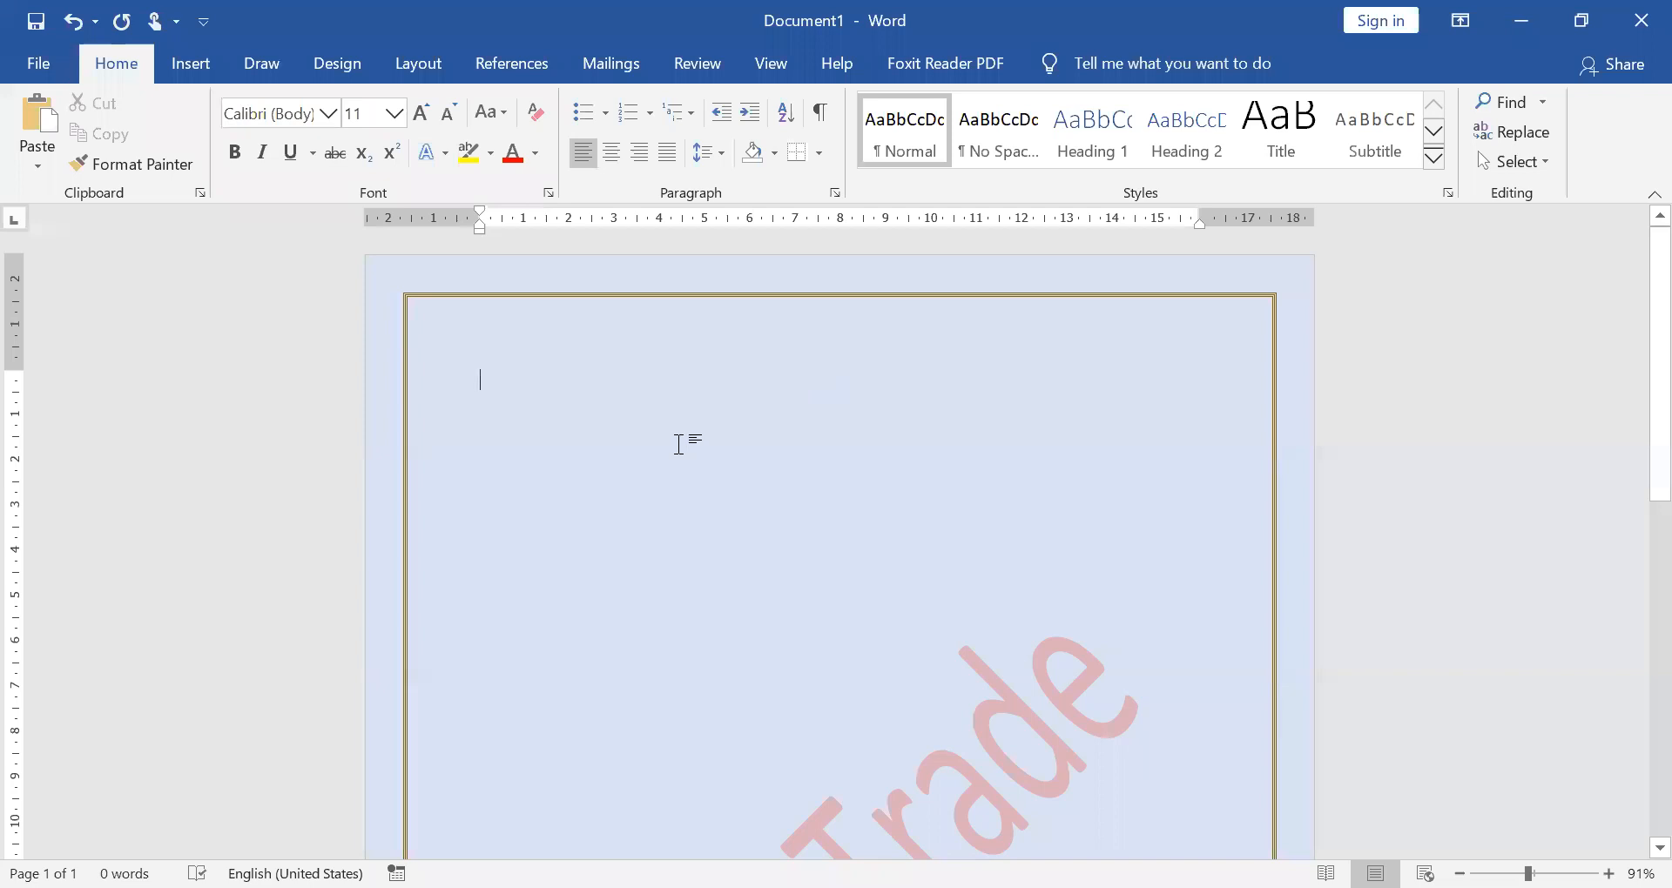
pyautogui.hotkey('ctrl', 'z')
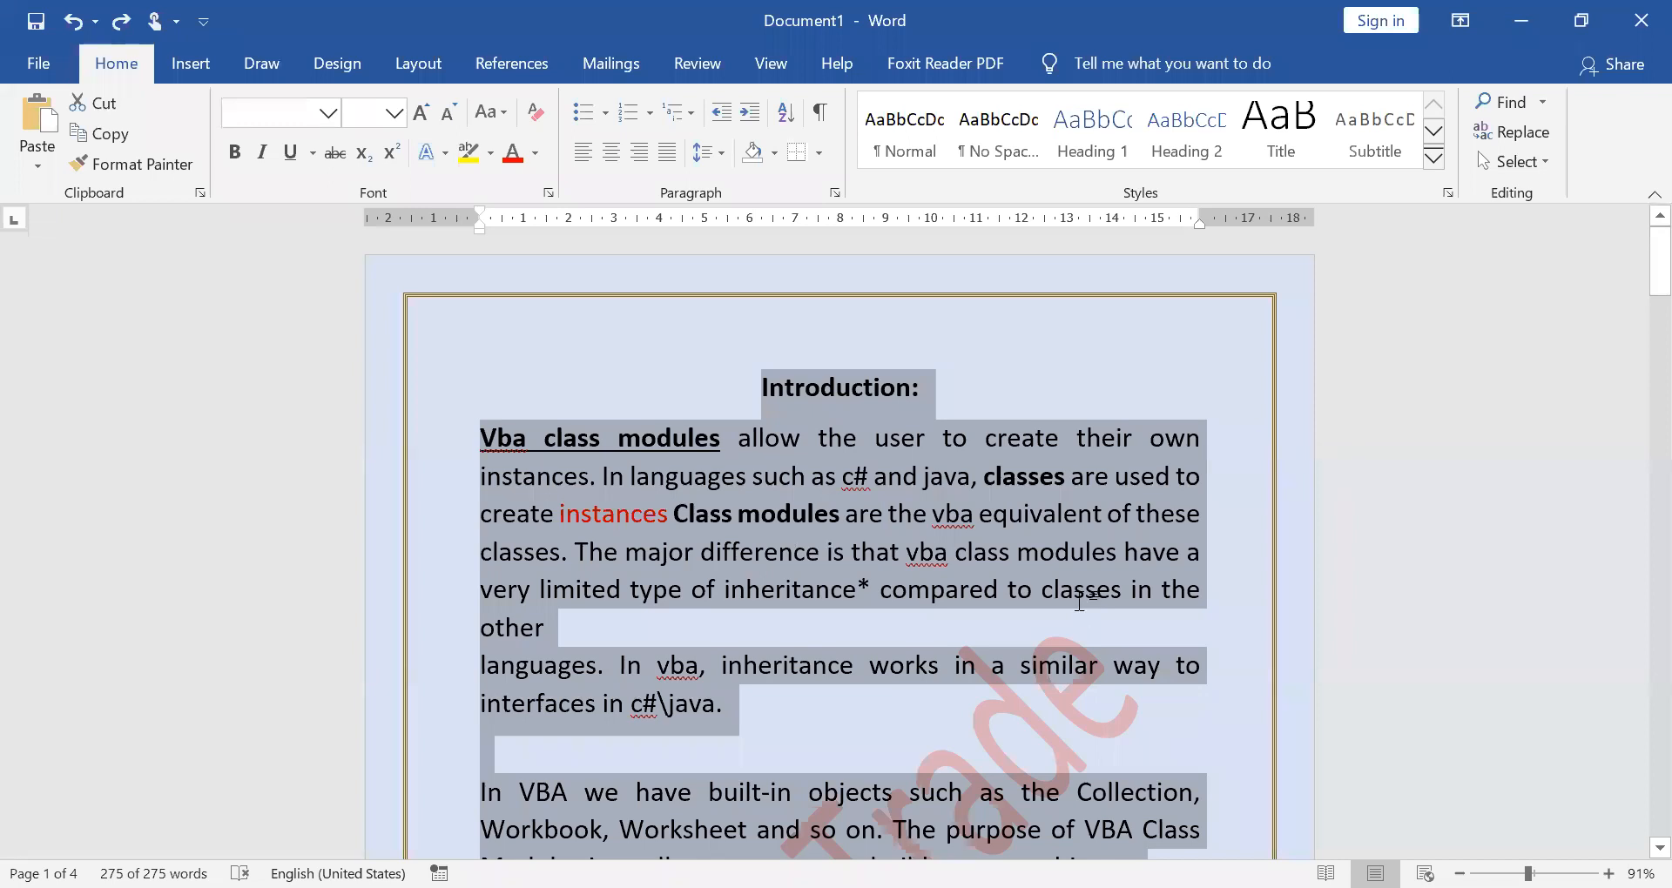
pyautogui.press('Delete')
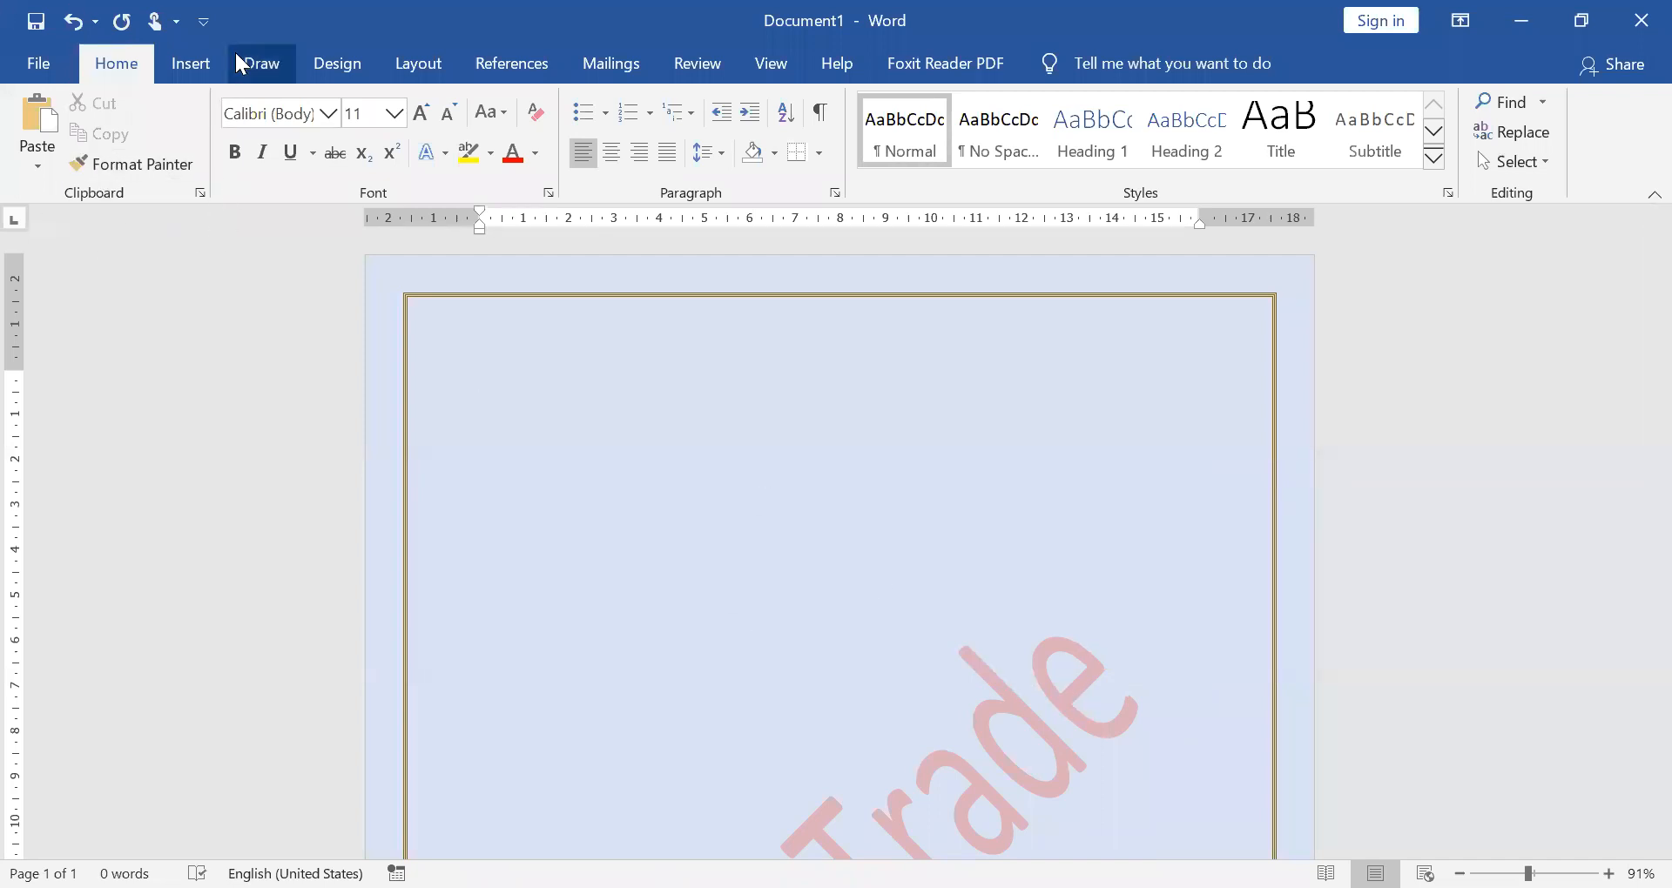
# Enter the heading COMPUTER OPERATOR AND PROGRAMMING ASSISTANT on the first line of the document
pyautogui.click(182, 68)
pyautogui.write('CON')
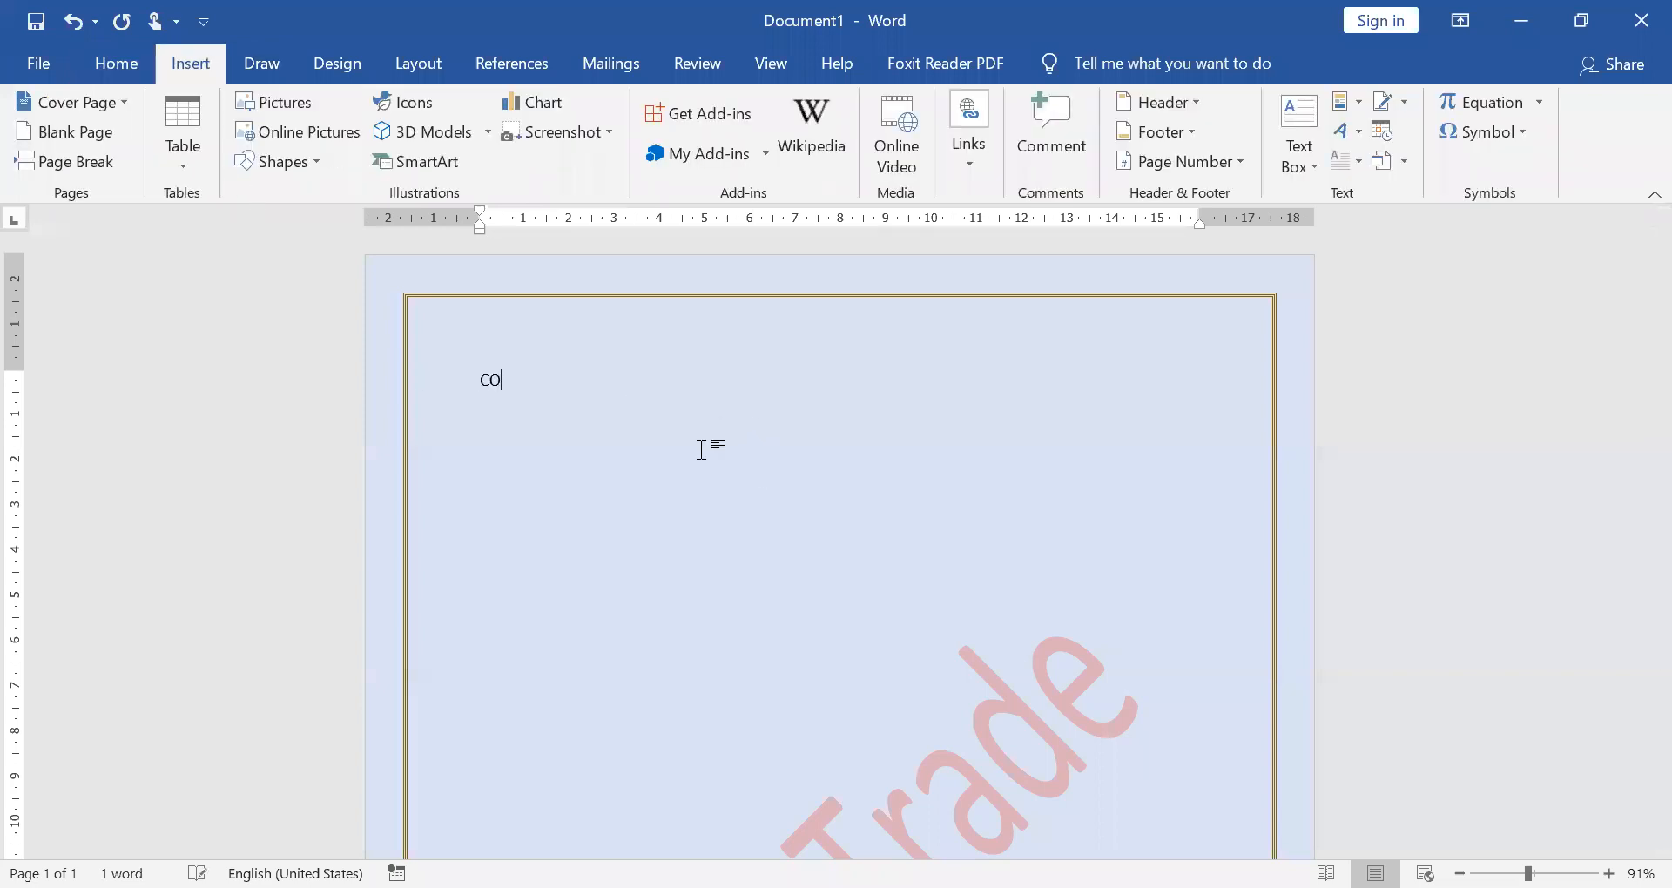
pyautogui.press('BackSpace')
pyautogui.write('MPUTER OPERATOR AND PRO')
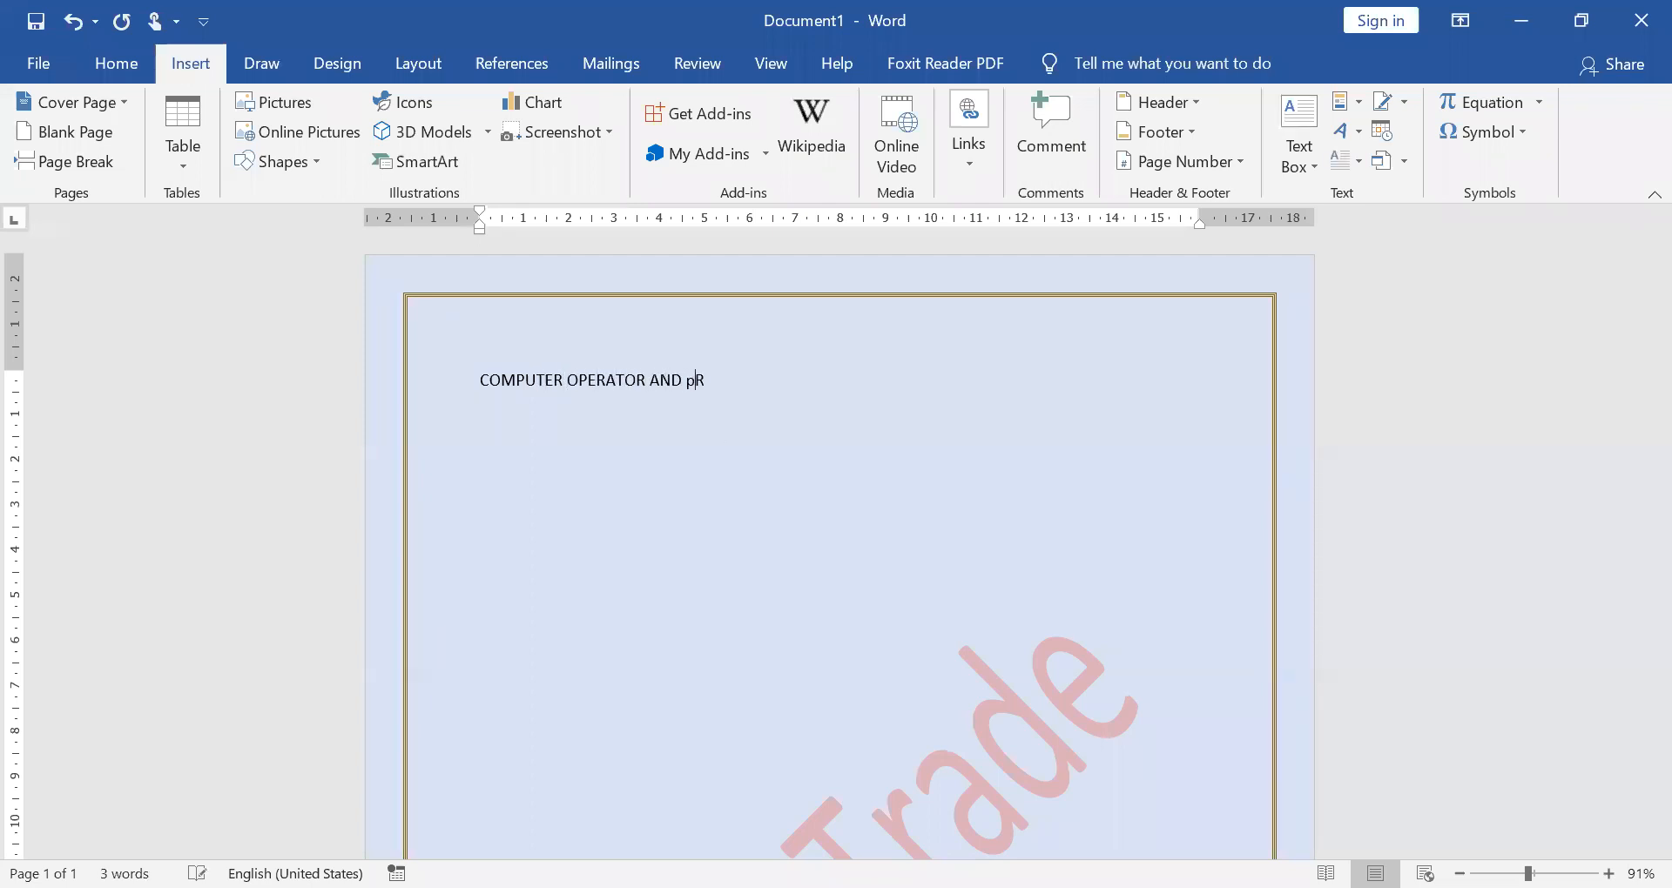
pyautogui.press('BackSpace')
pyautogui.press('BackSpace')
pyautogui.press('BackSpace')
pyautogui.write('PROGRAM')
pyautogui.press('BackSpace')
pyautogui.press('BackSpace')
pyautogui.press('BackSpace')
pyautogui.write('RAMMING ASSISTANT')
# Add a second title line reading Monthly Test Marks – June 2020
pyautogui.press('Return')
pyautogui.write('mOR')
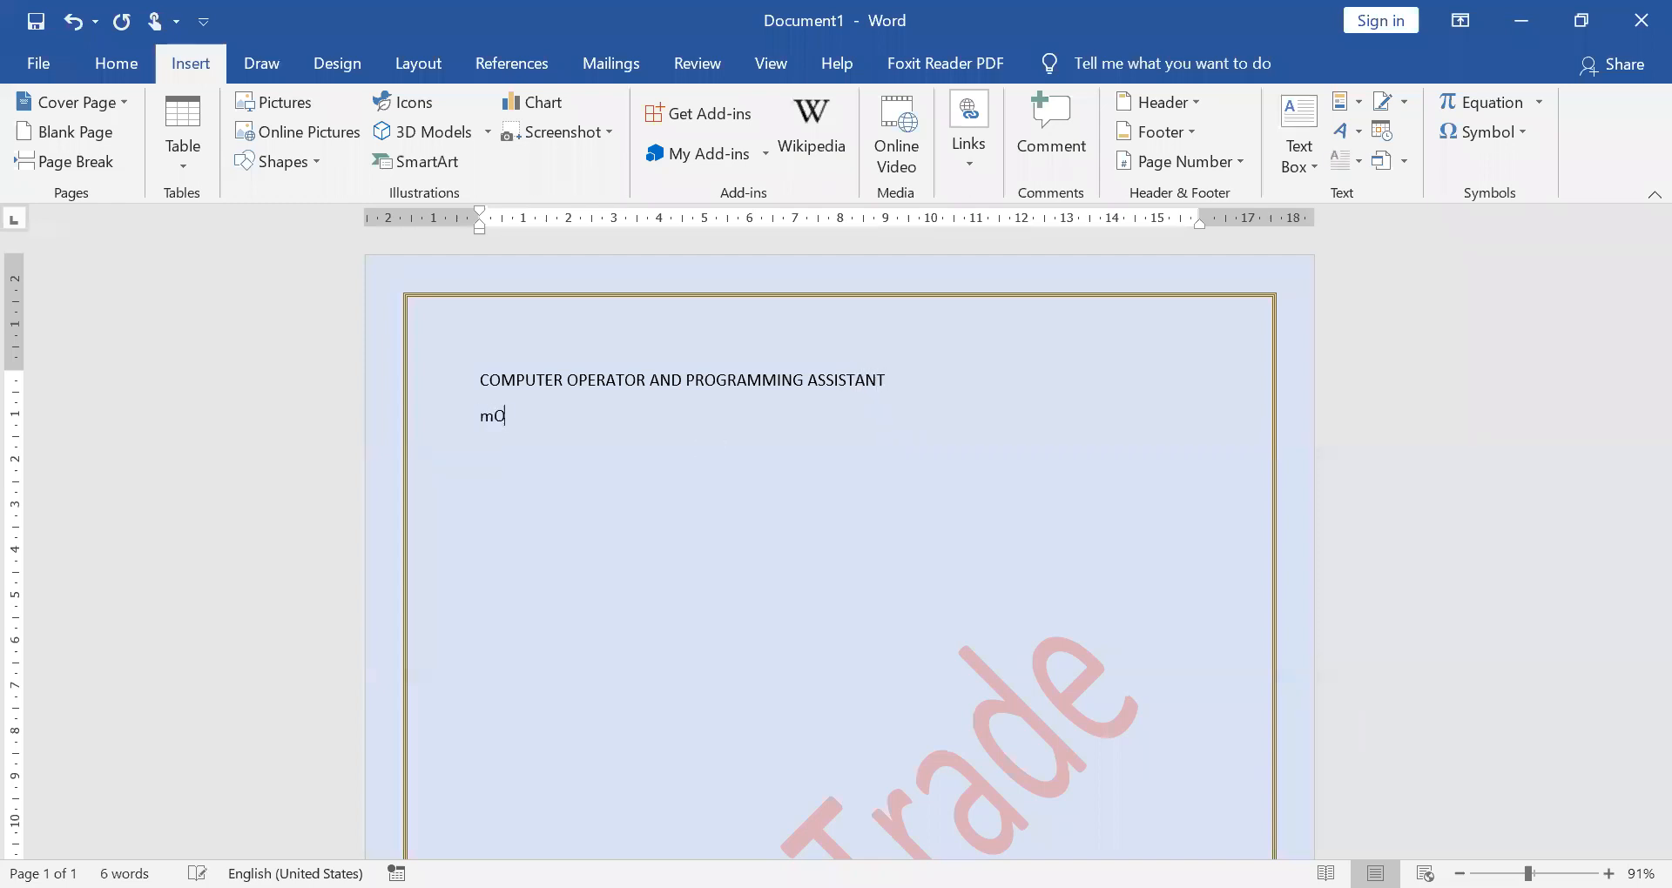
pyautogui.press('BackSpace')
pyautogui.press('BackSpace')
pyautogui.press('BackSpace')
pyautogui.write('Monthly Test Marks - June ')
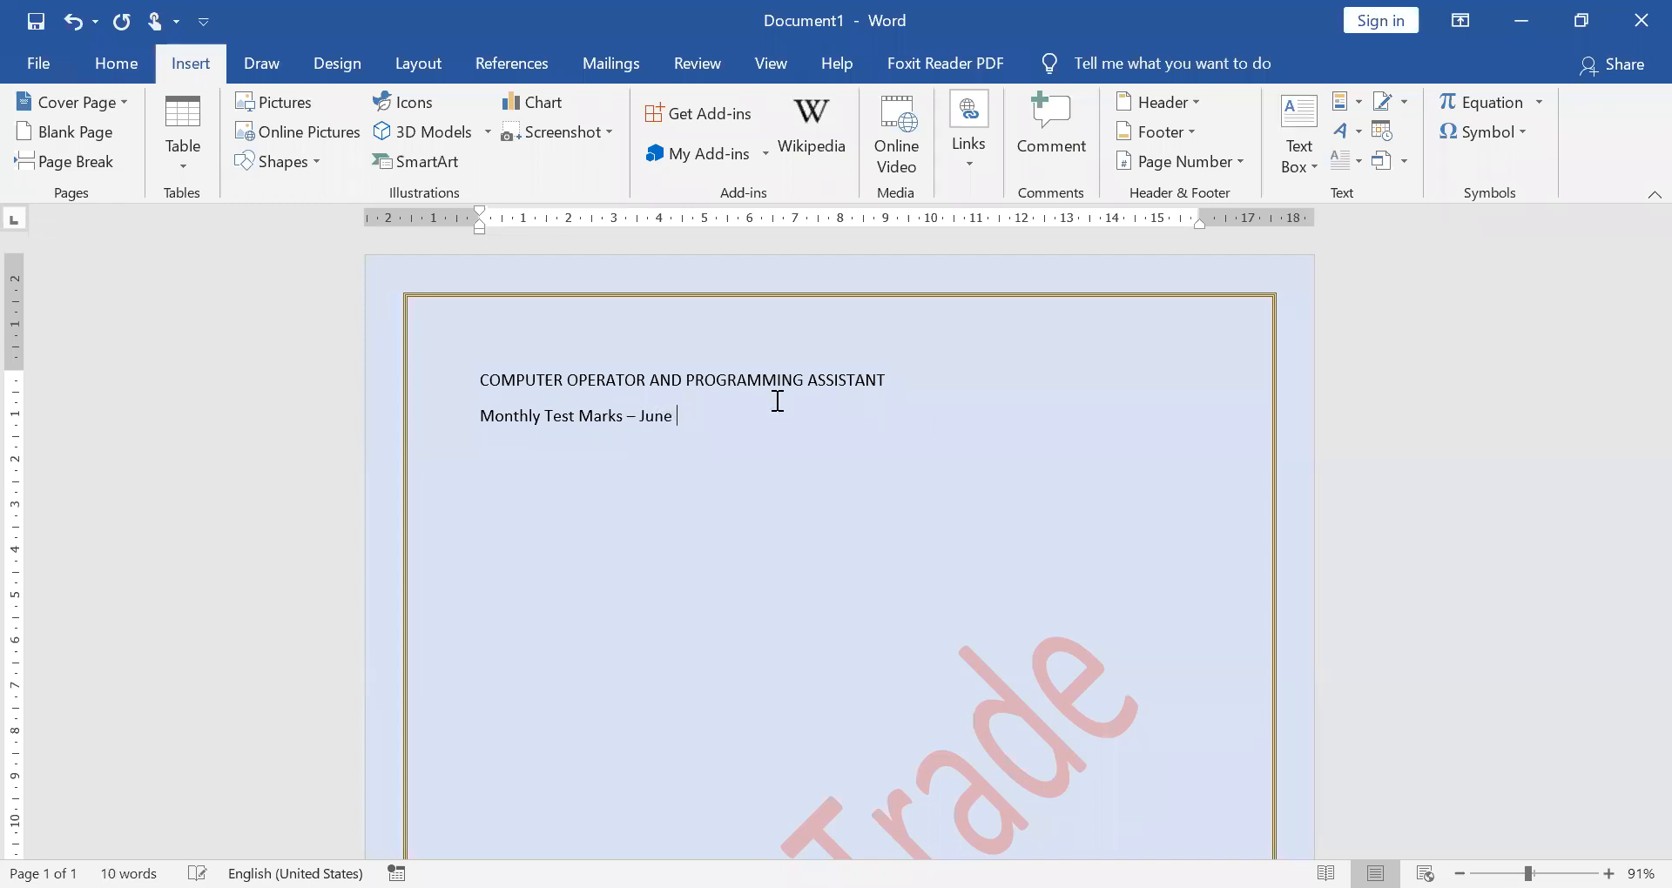
pyautogui.write('2020')
# Center both title lines and enlarge their text to 14 pt
pyautogui.tripleClick(482, 474)
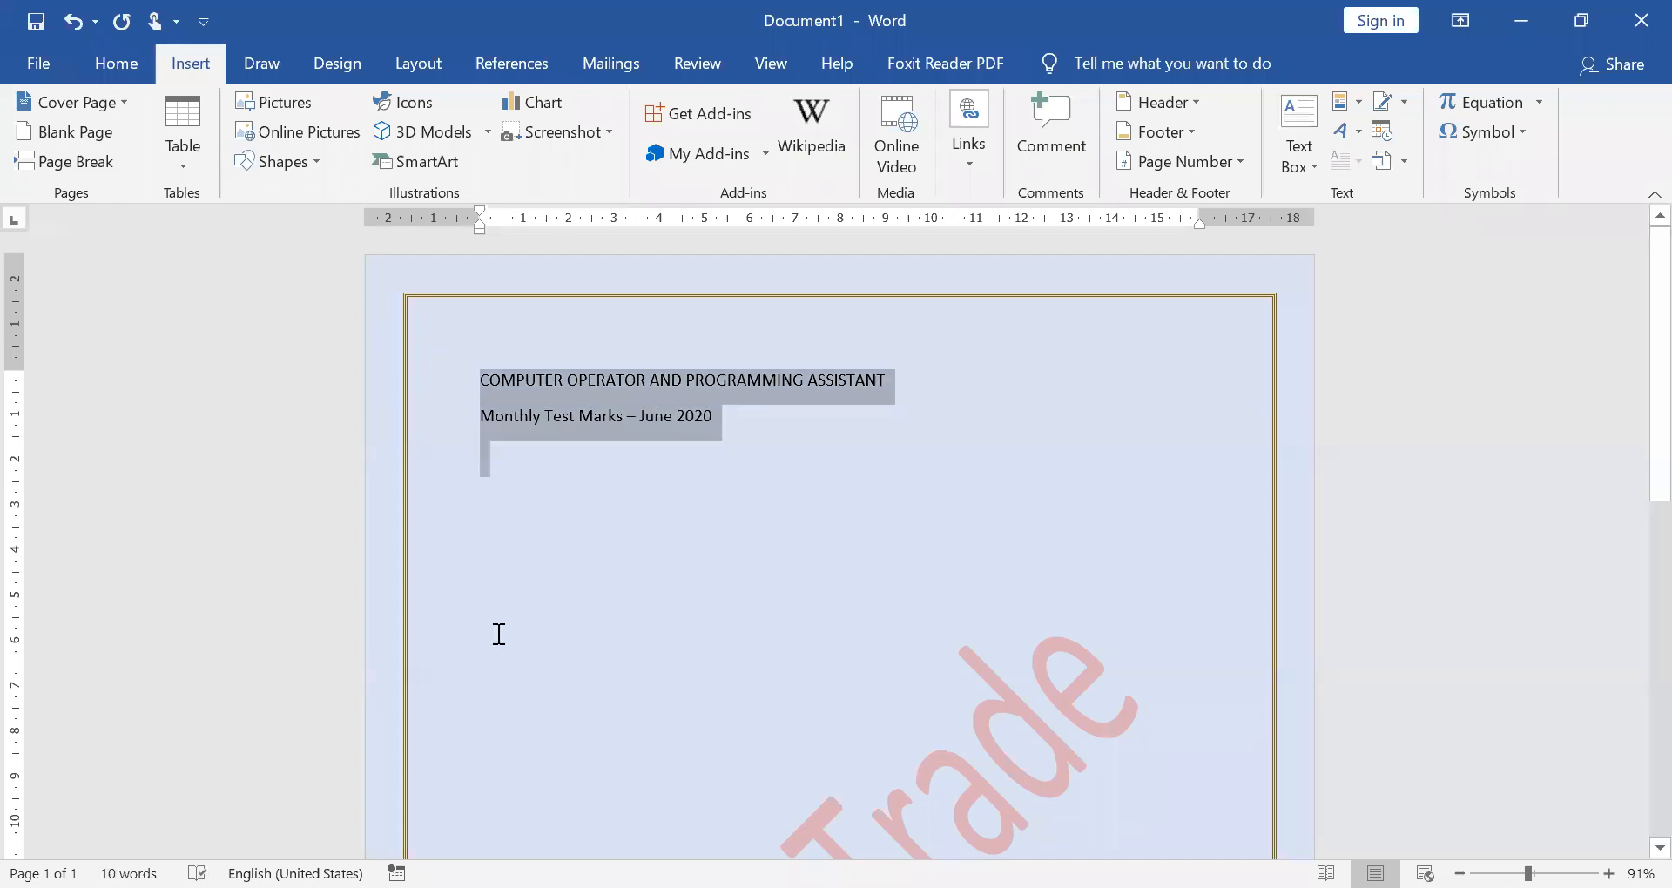
pyautogui.hotkey('ctrl', 'e')
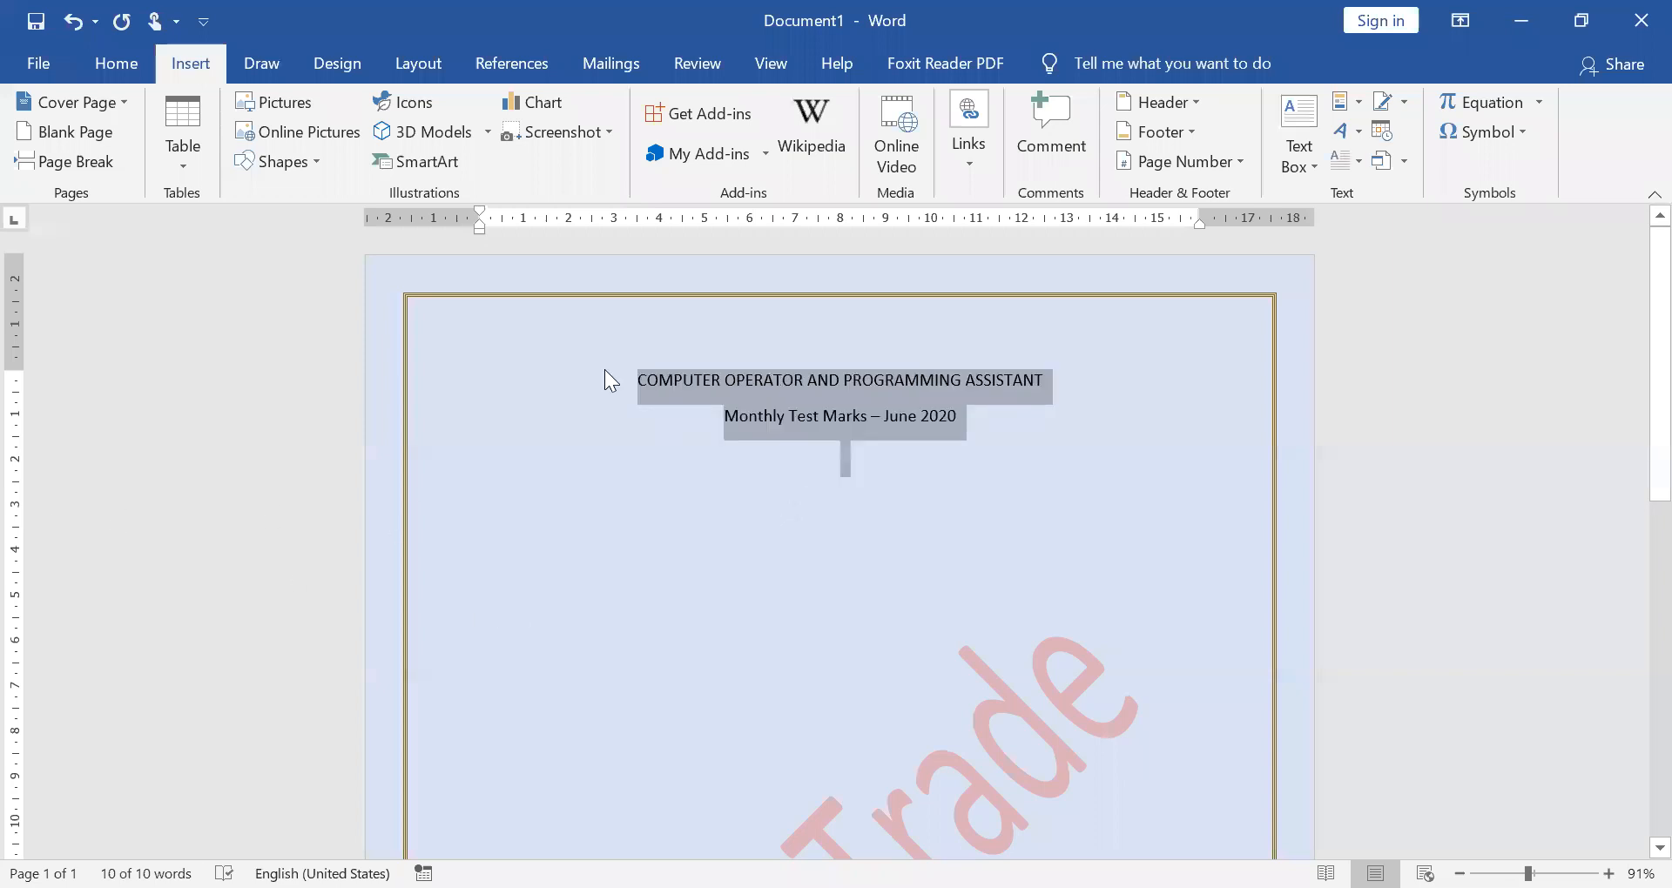
pyautogui.hotkey('ctrl', 'shift', '.')
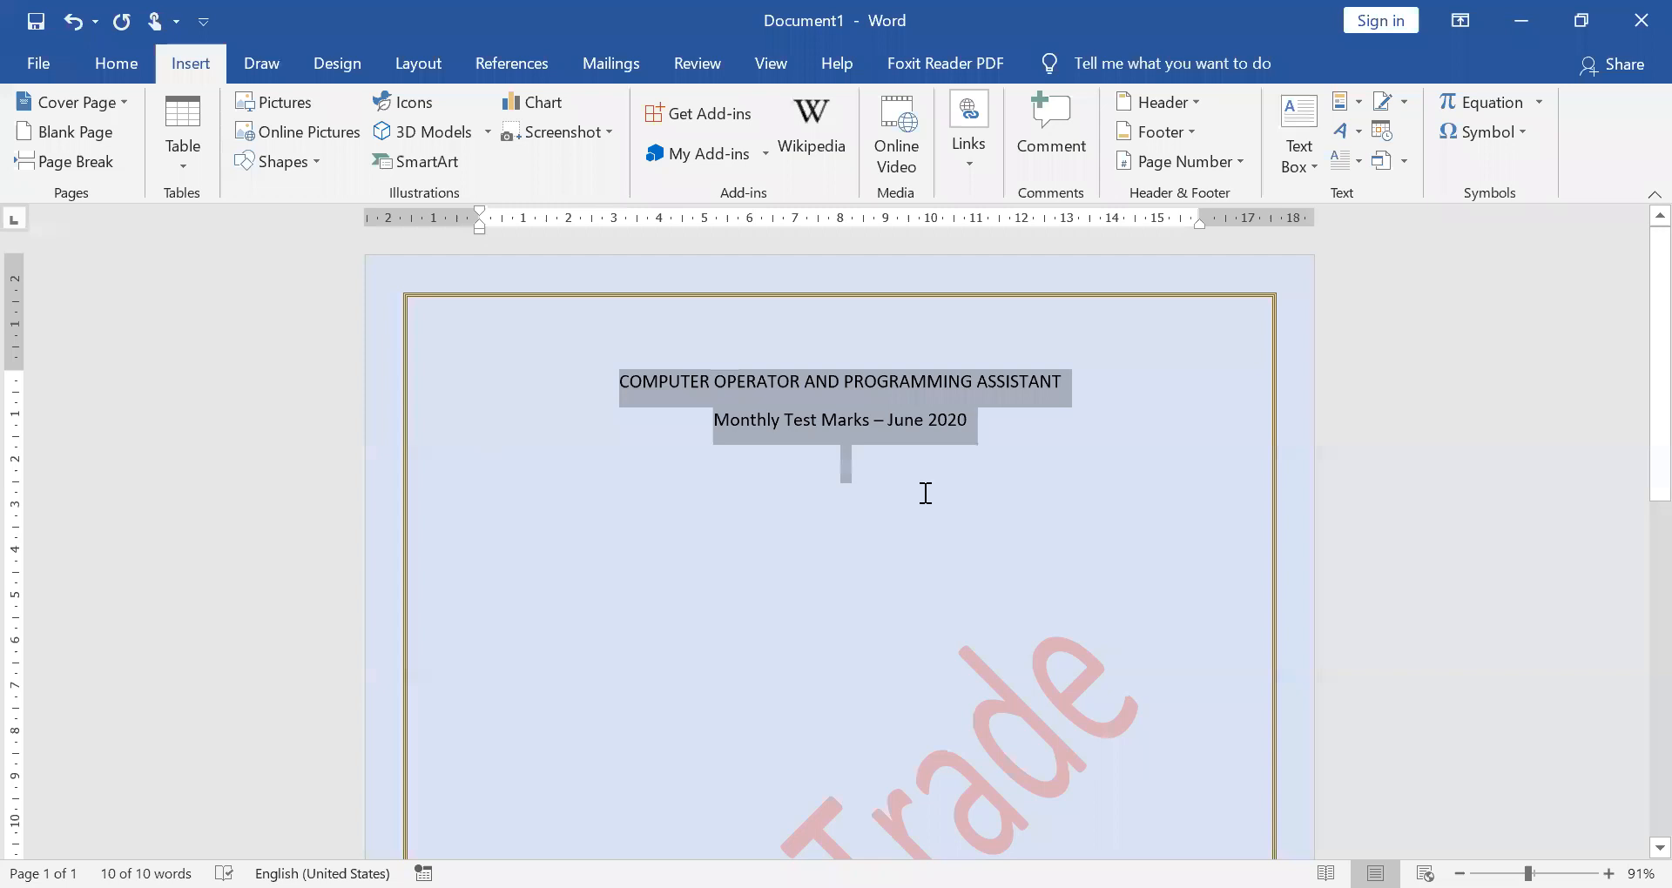
pyautogui.hotkey('ctrl', 'shift', '.')
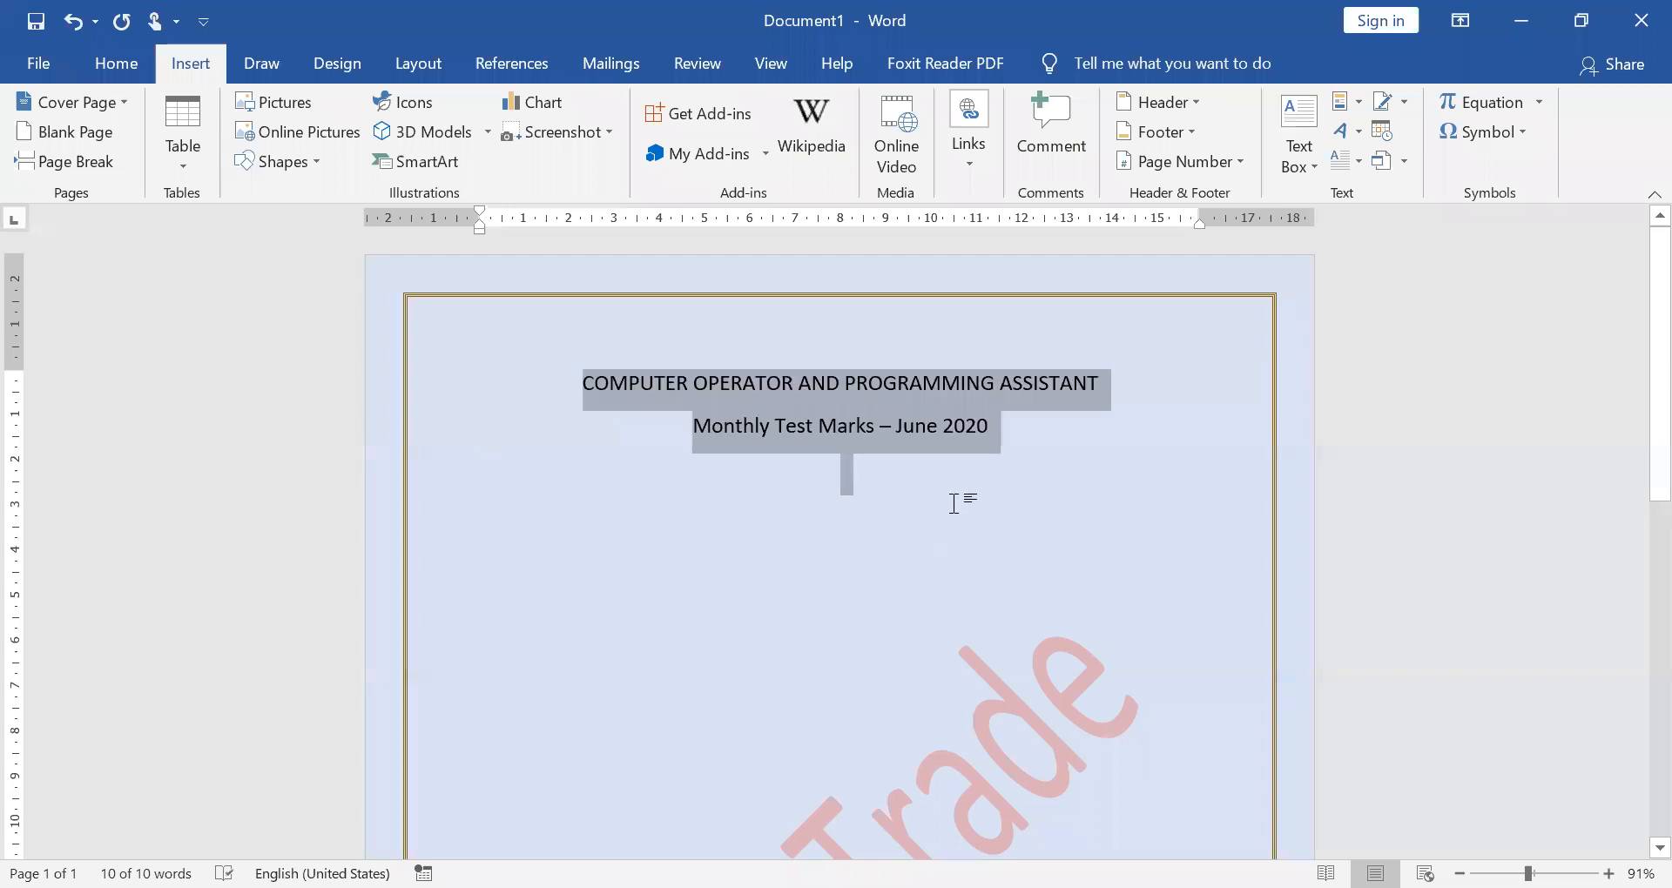
# Leave a blank line below the titles and insert a table with 3 columns and 11 rows
pyautogui.click(1007, 426)
pyautogui.press('Return')
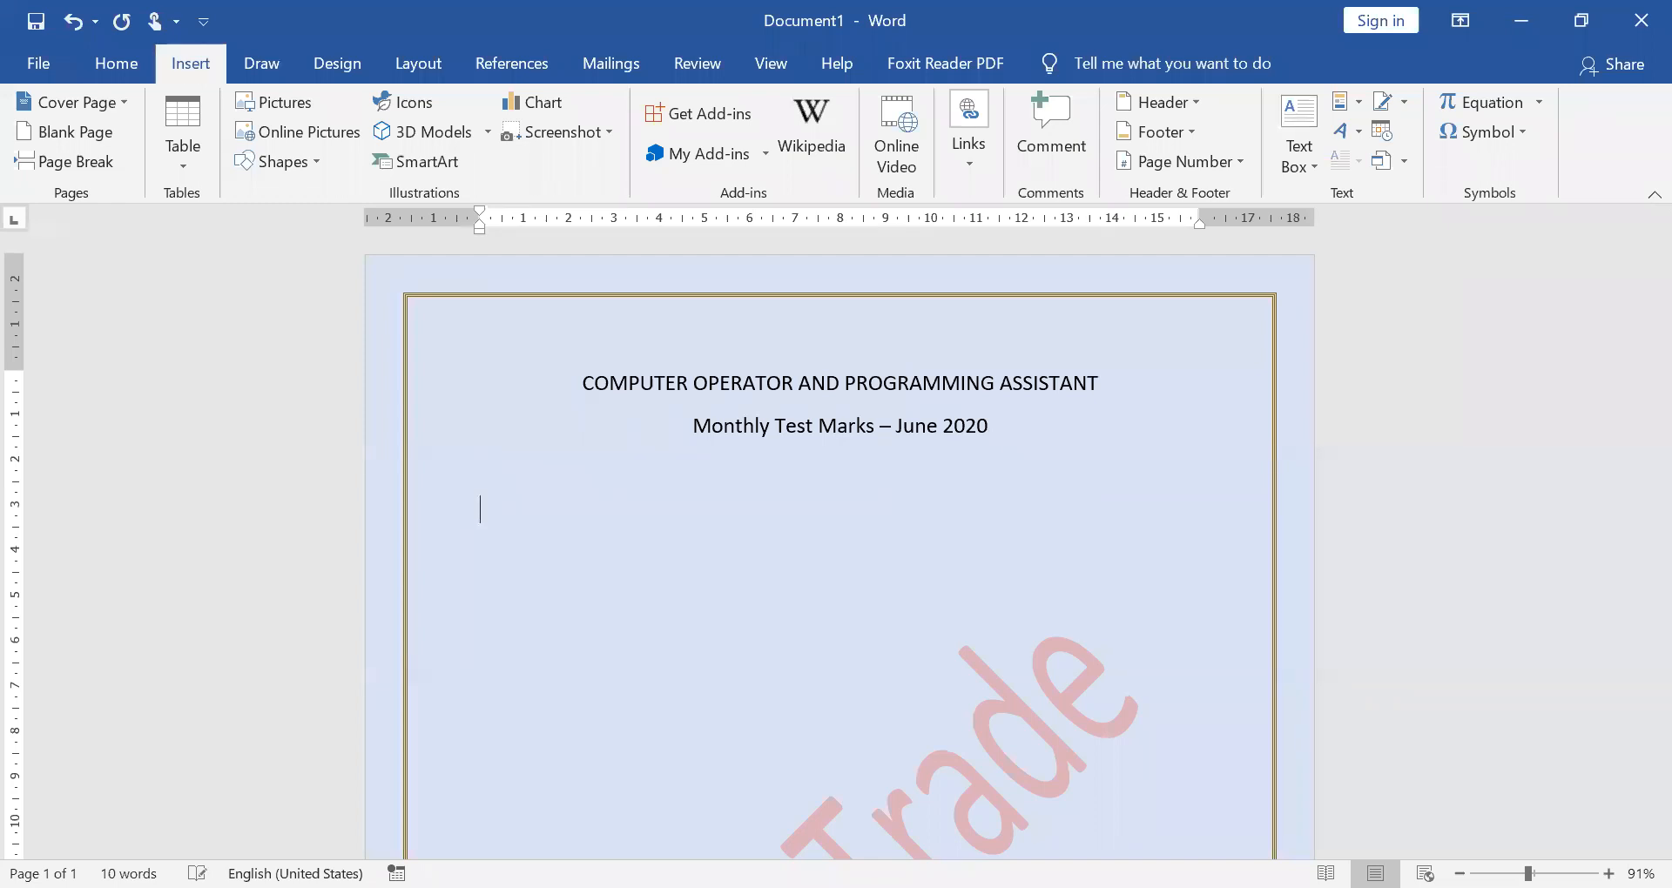
pyautogui.click(180, 169)
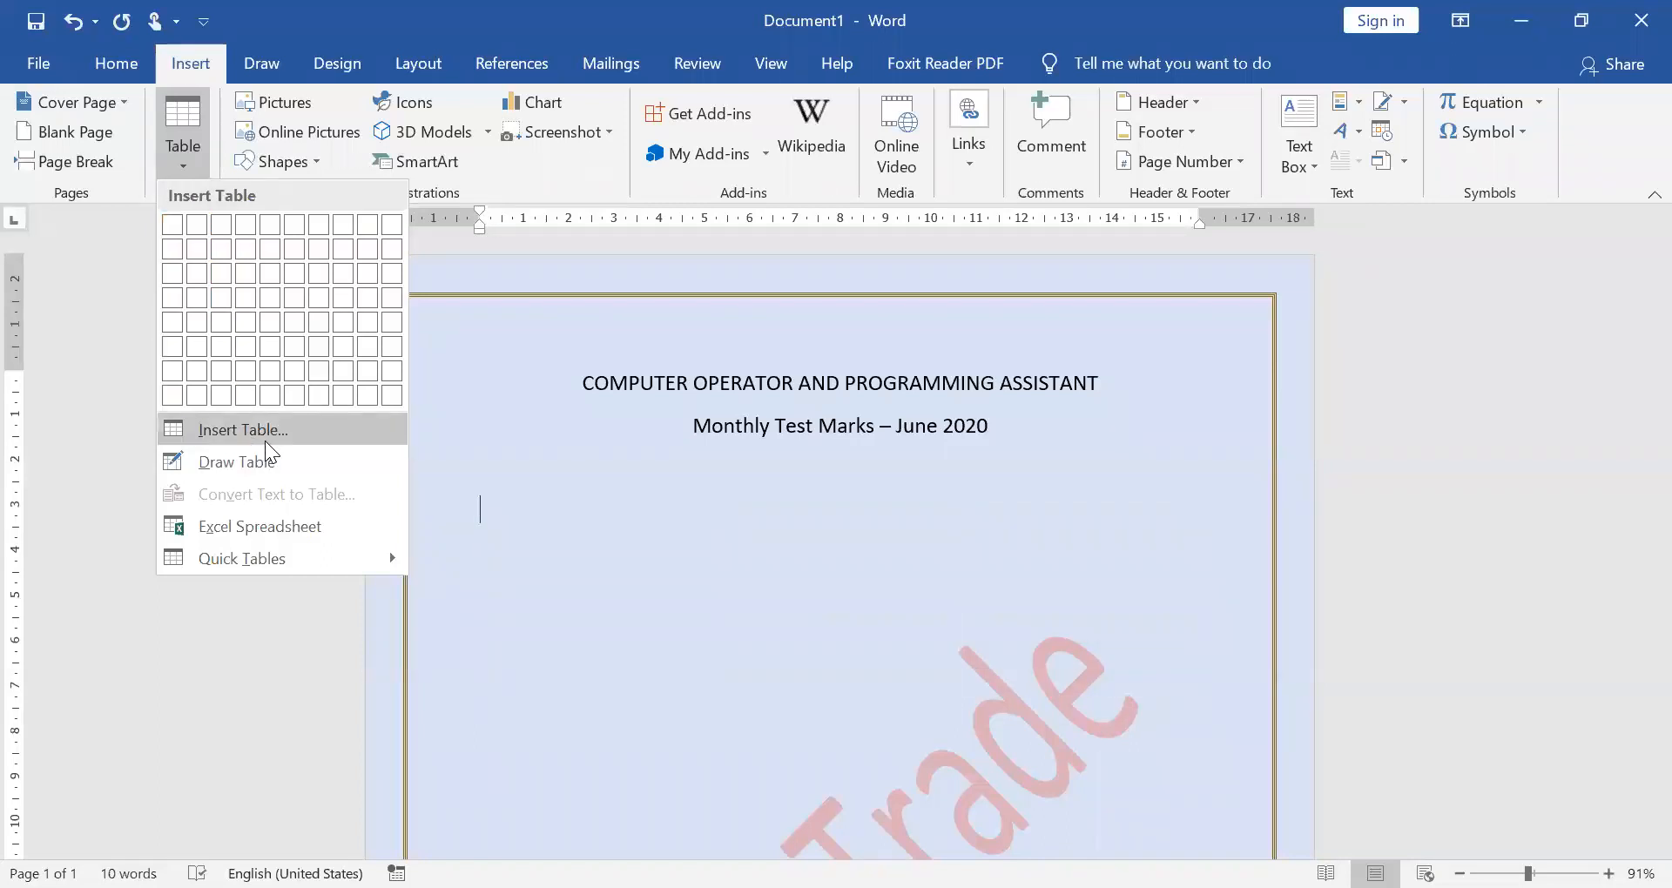
pyautogui.click(244, 430)
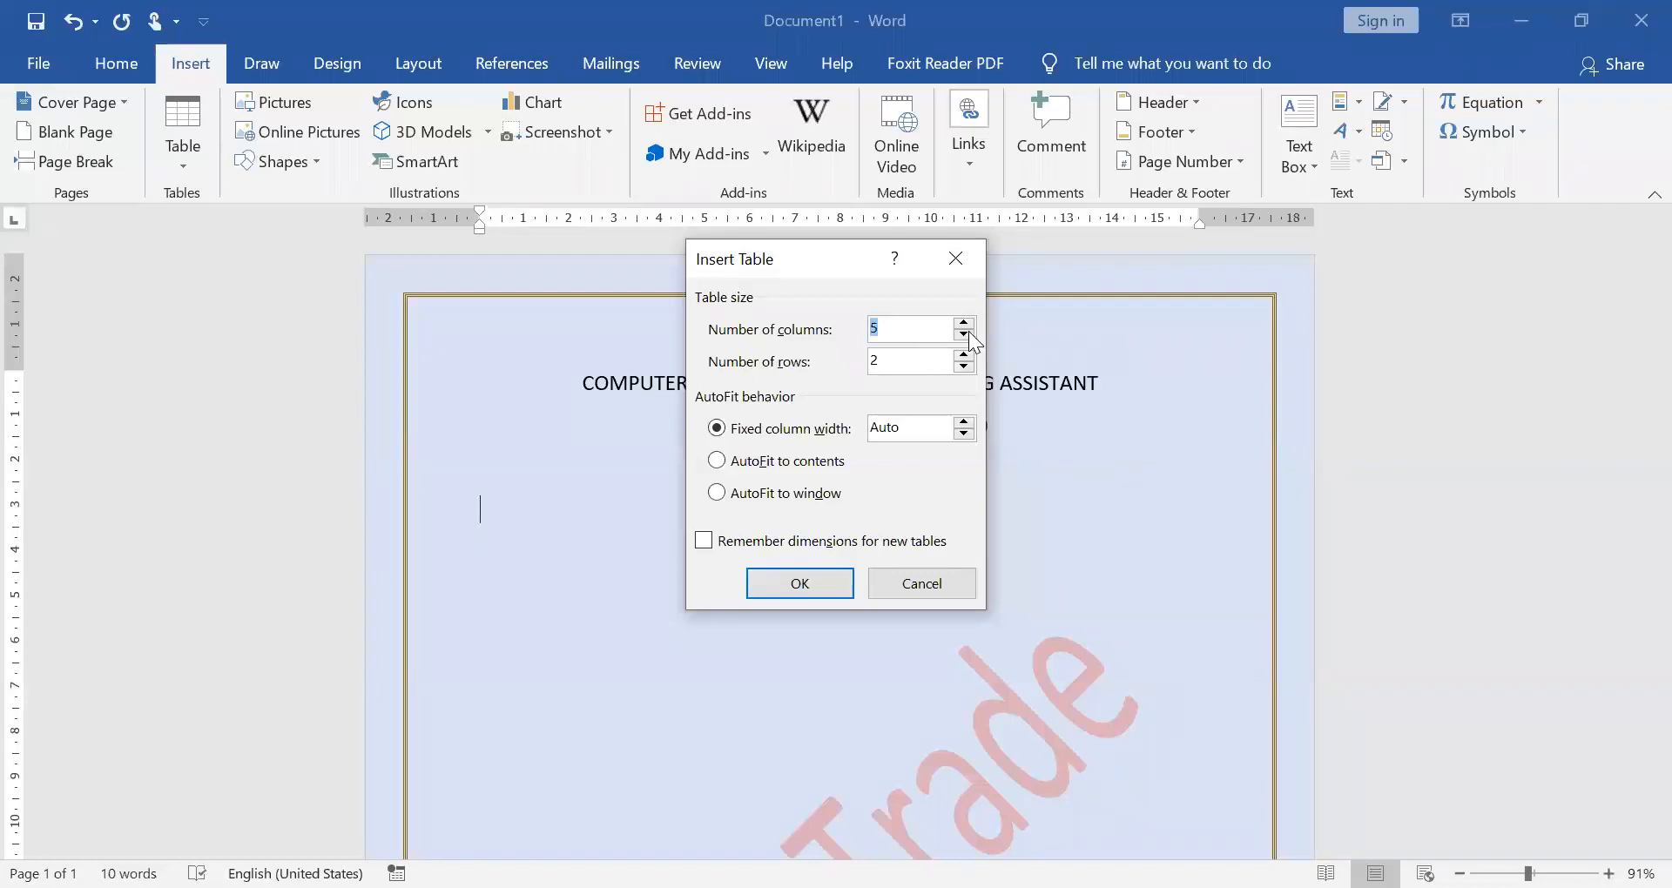
pyautogui.write('3')
pyautogui.press('Tab')
pyautogui.write('1')
pyautogui.click(801, 587)
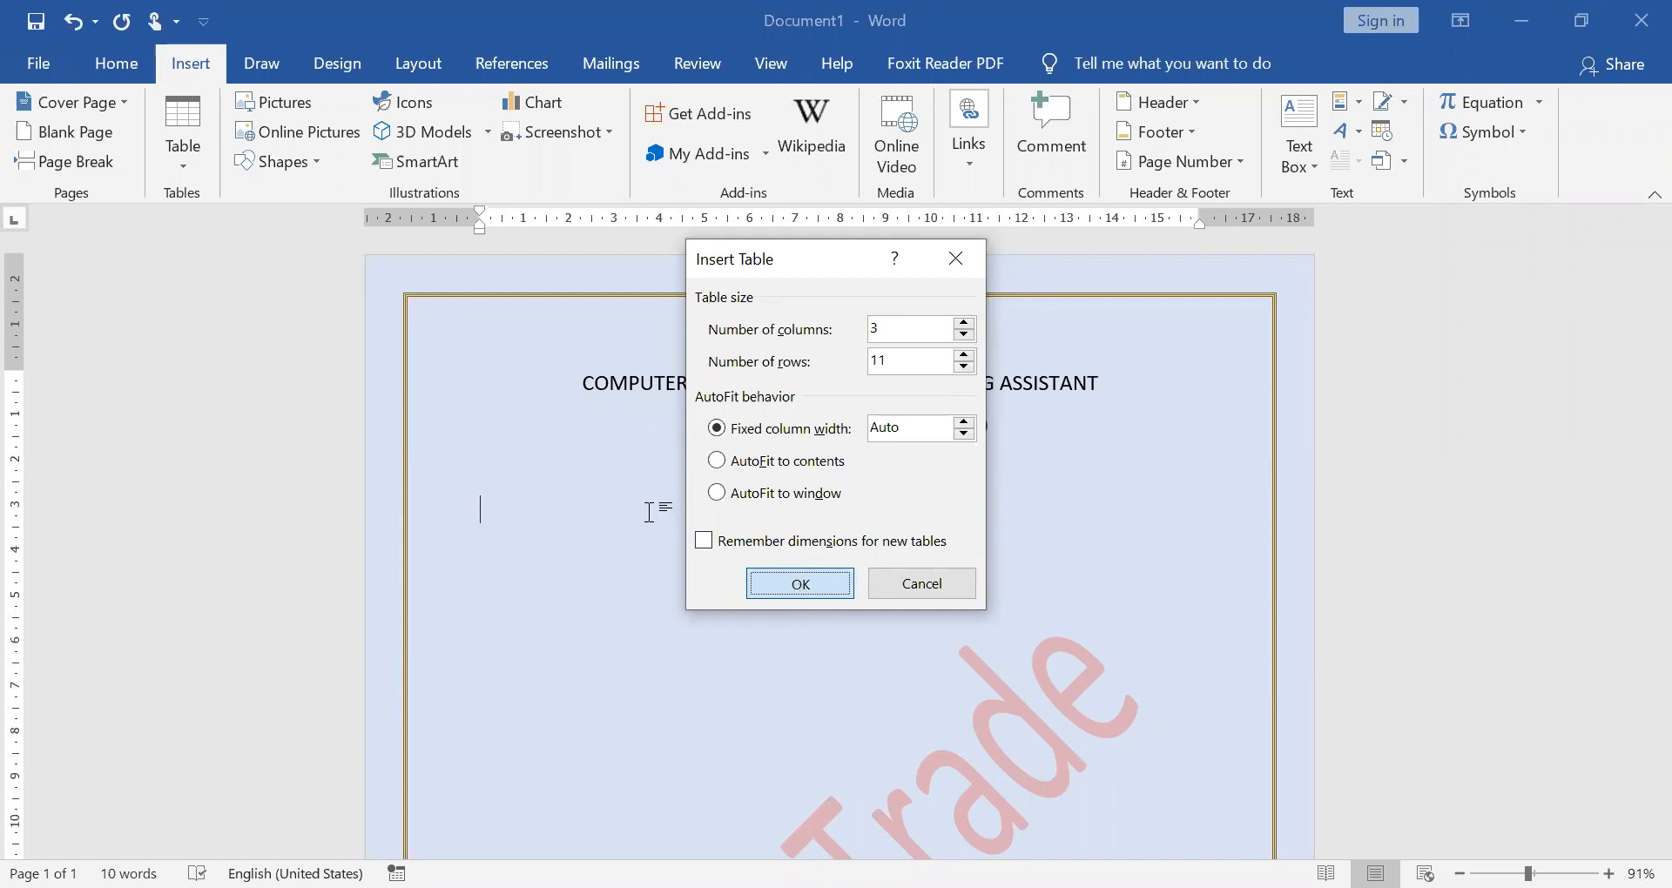
pyautogui.press('Return')
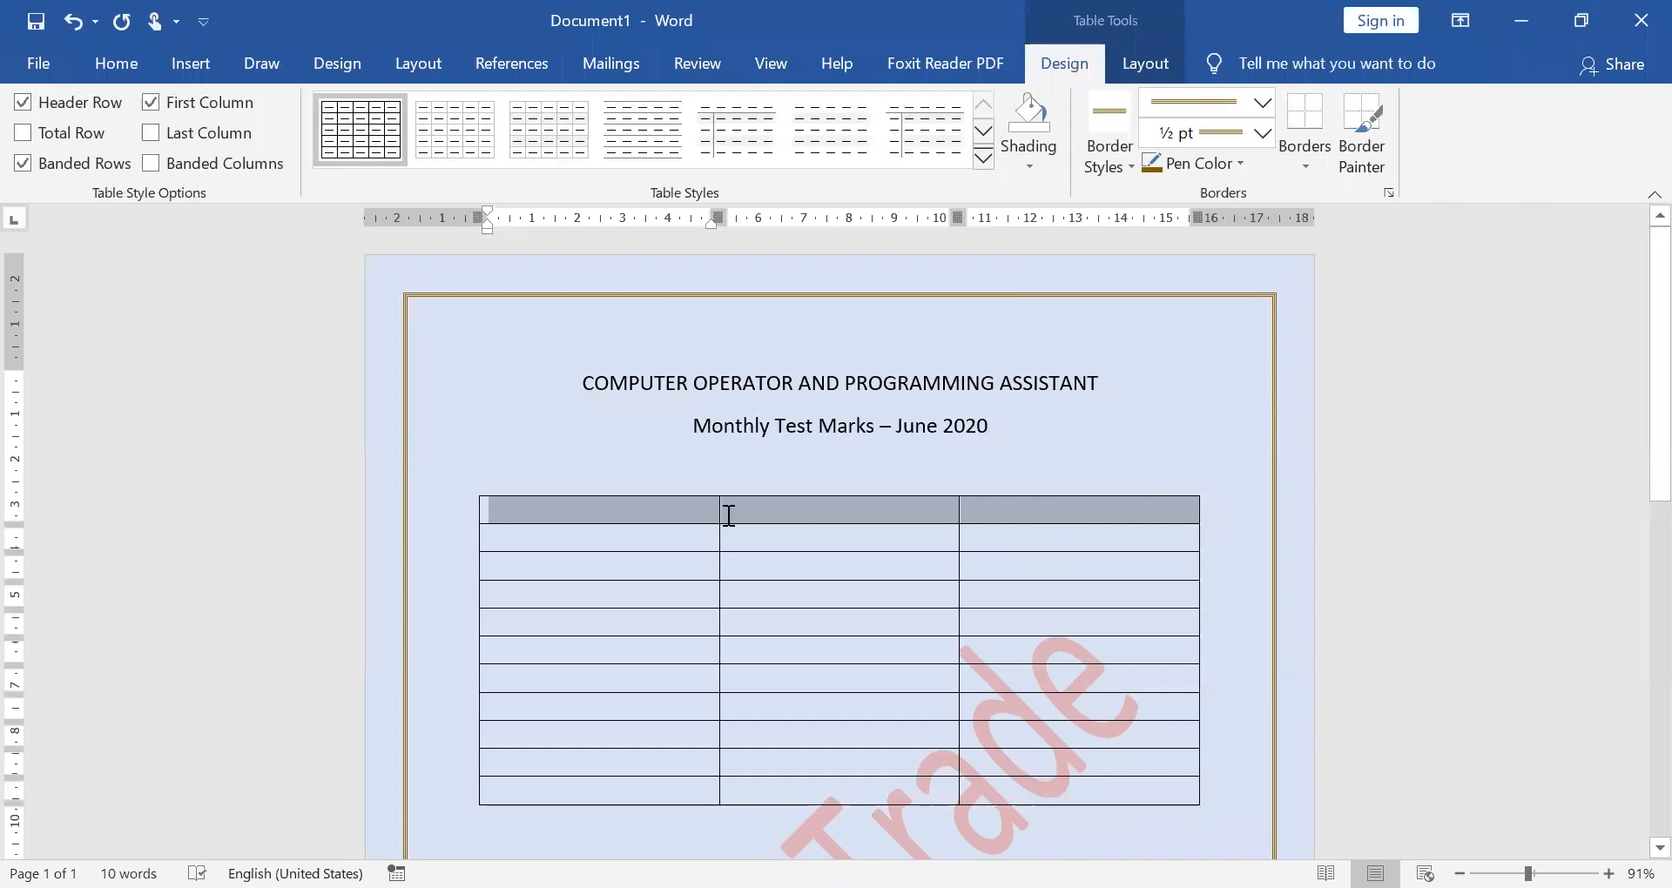
# Fill the table's header row with Sno, Name of the Trainee, and Marks(TT) with 100 on a second line
pyautogui.click(665, 506)
pyautogui.click(666, 506)
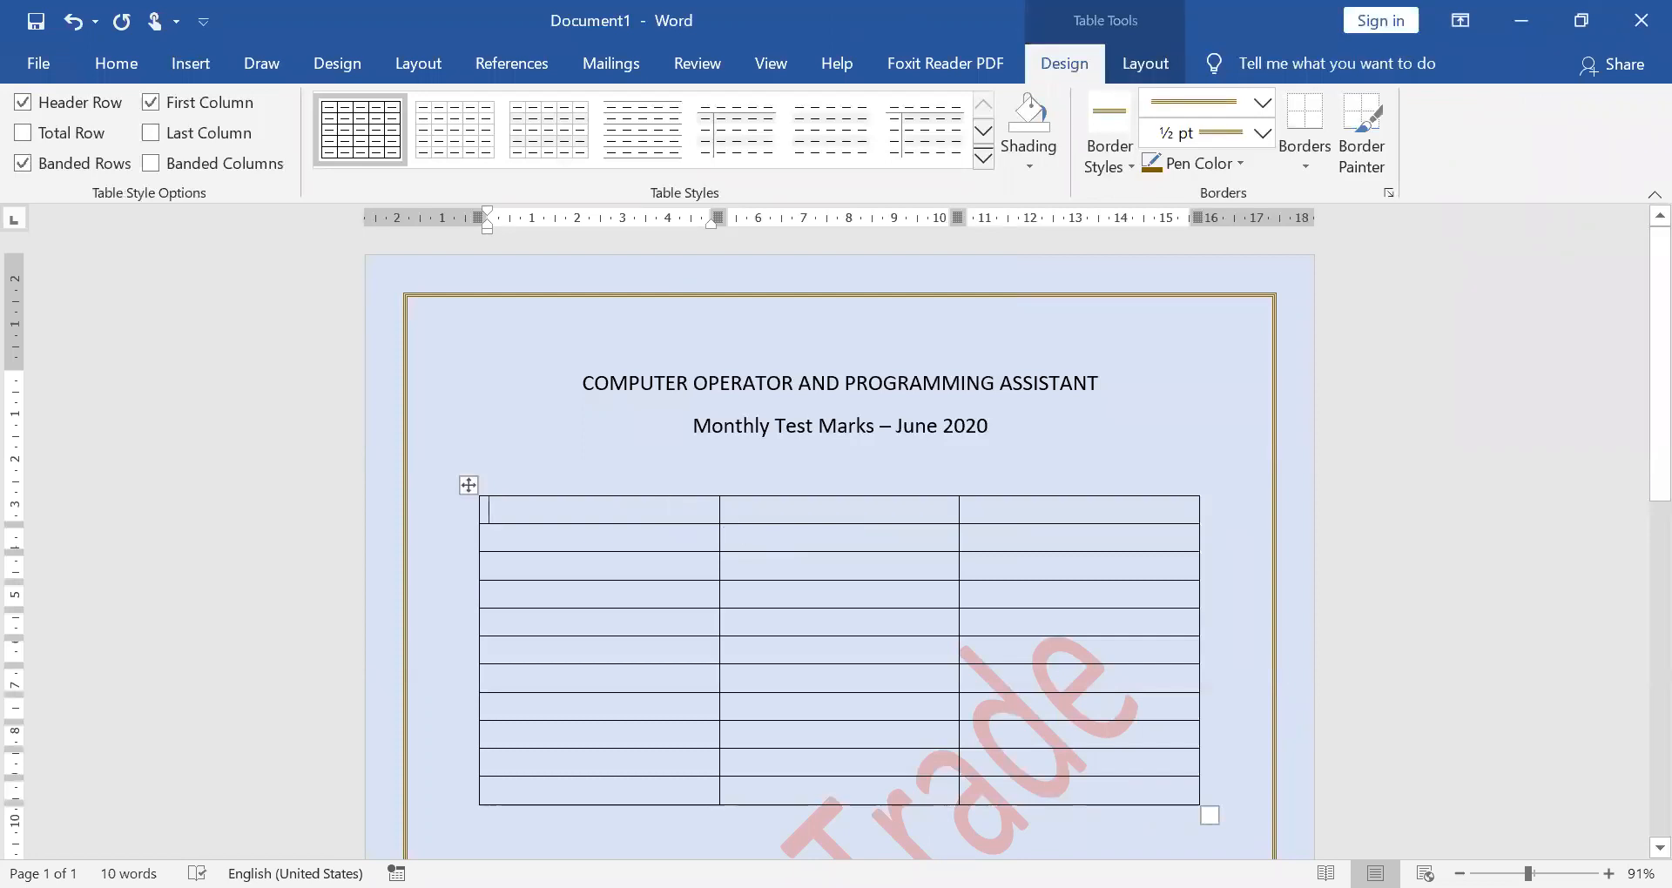
pyautogui.write('Sno')
pyautogui.press('Tab')
pyautogui.write('Name of ')
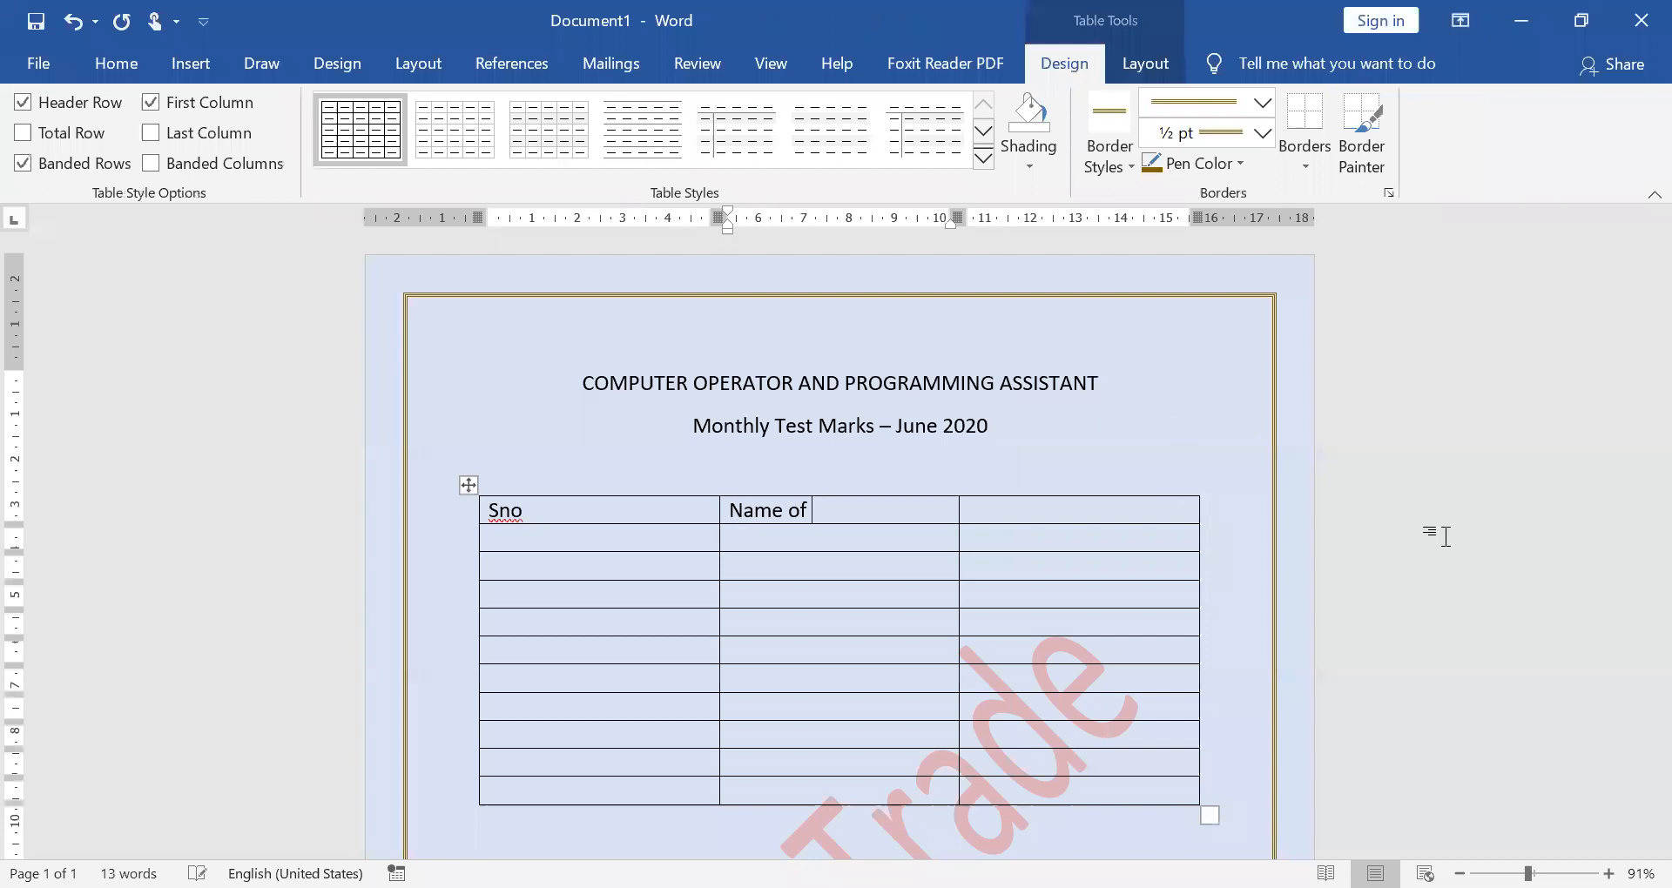
pyautogui.write('the Trainee')
pyautogui.press('Tab')
pyautogui.write('Mark')
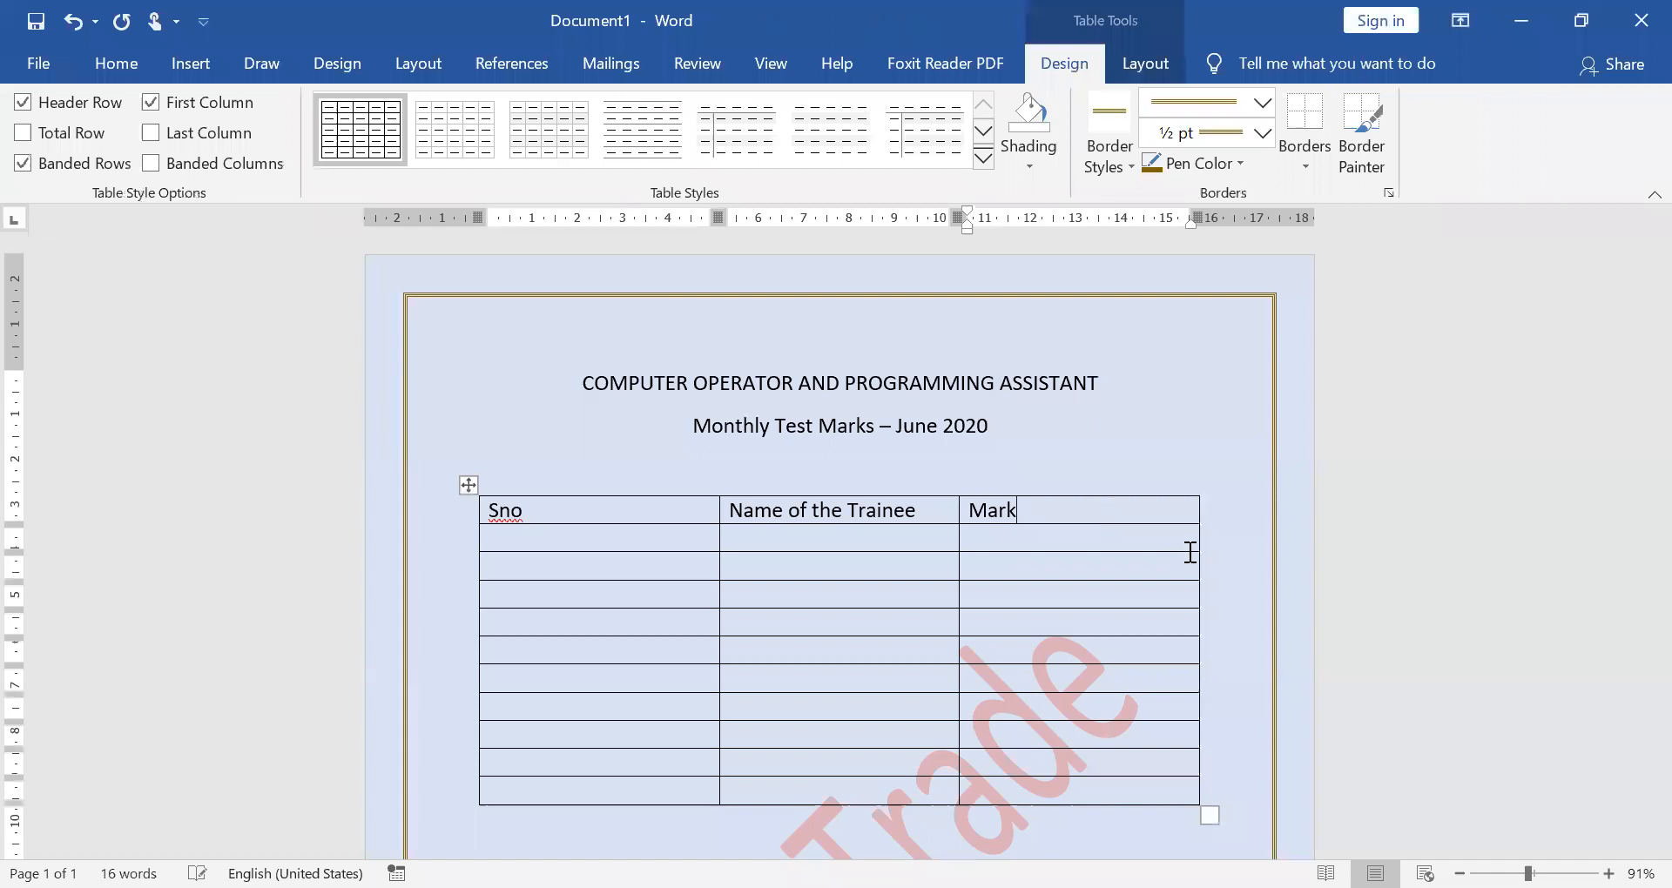
pyautogui.write('s')
pyautogui.press('Return')
pyautogui.write('100')
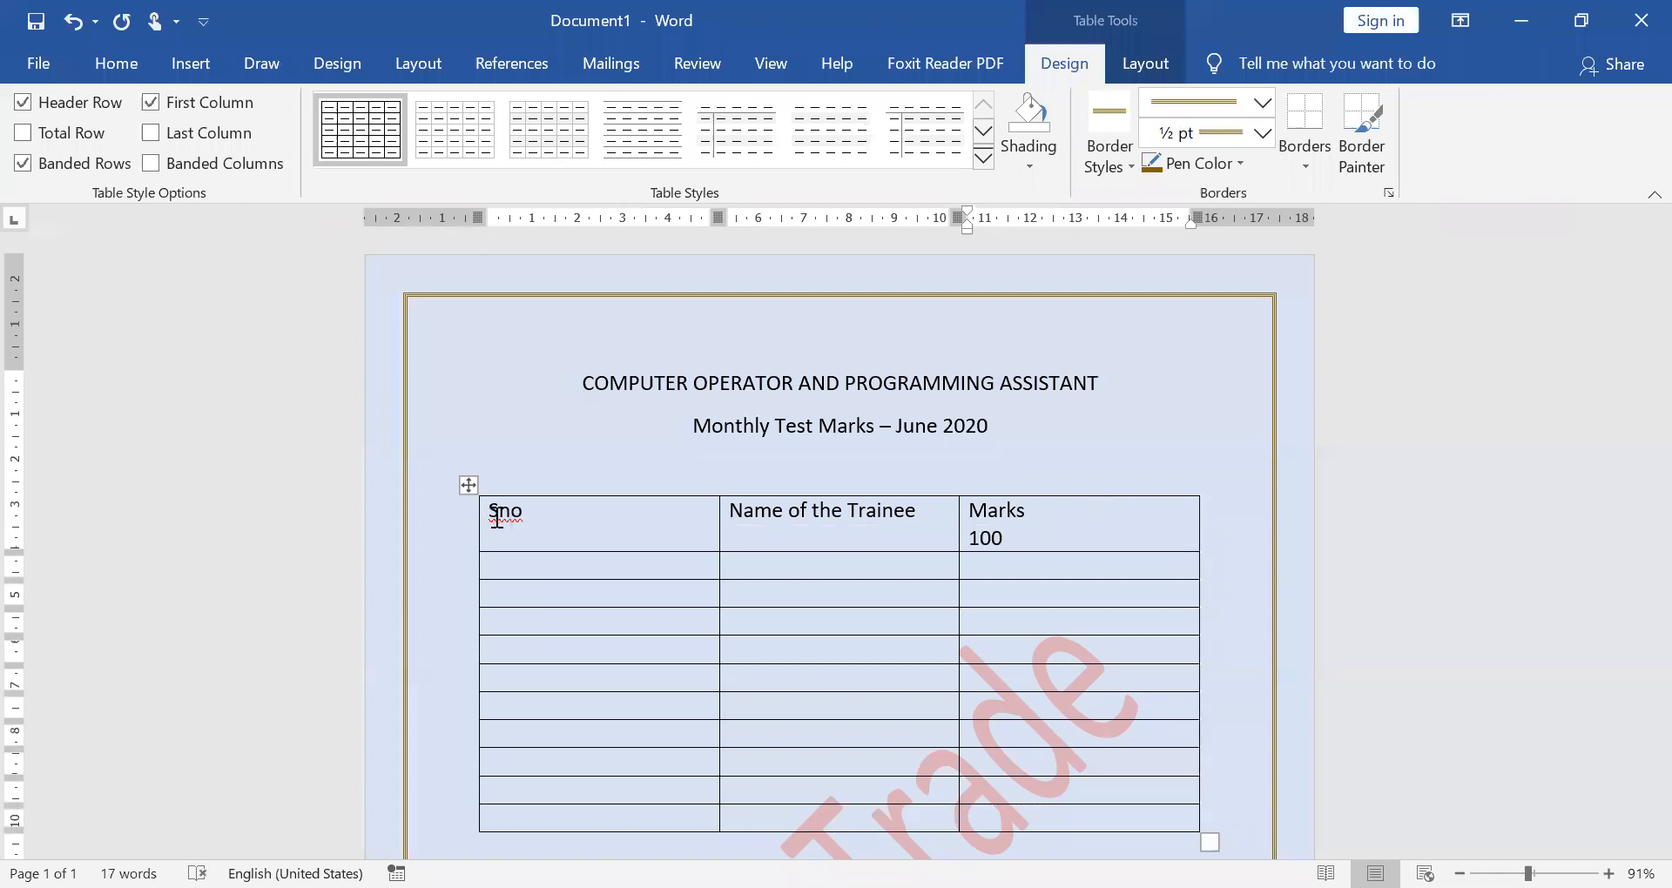
pyautogui.click(1053, 530)
pyautogui.write('(TT)')
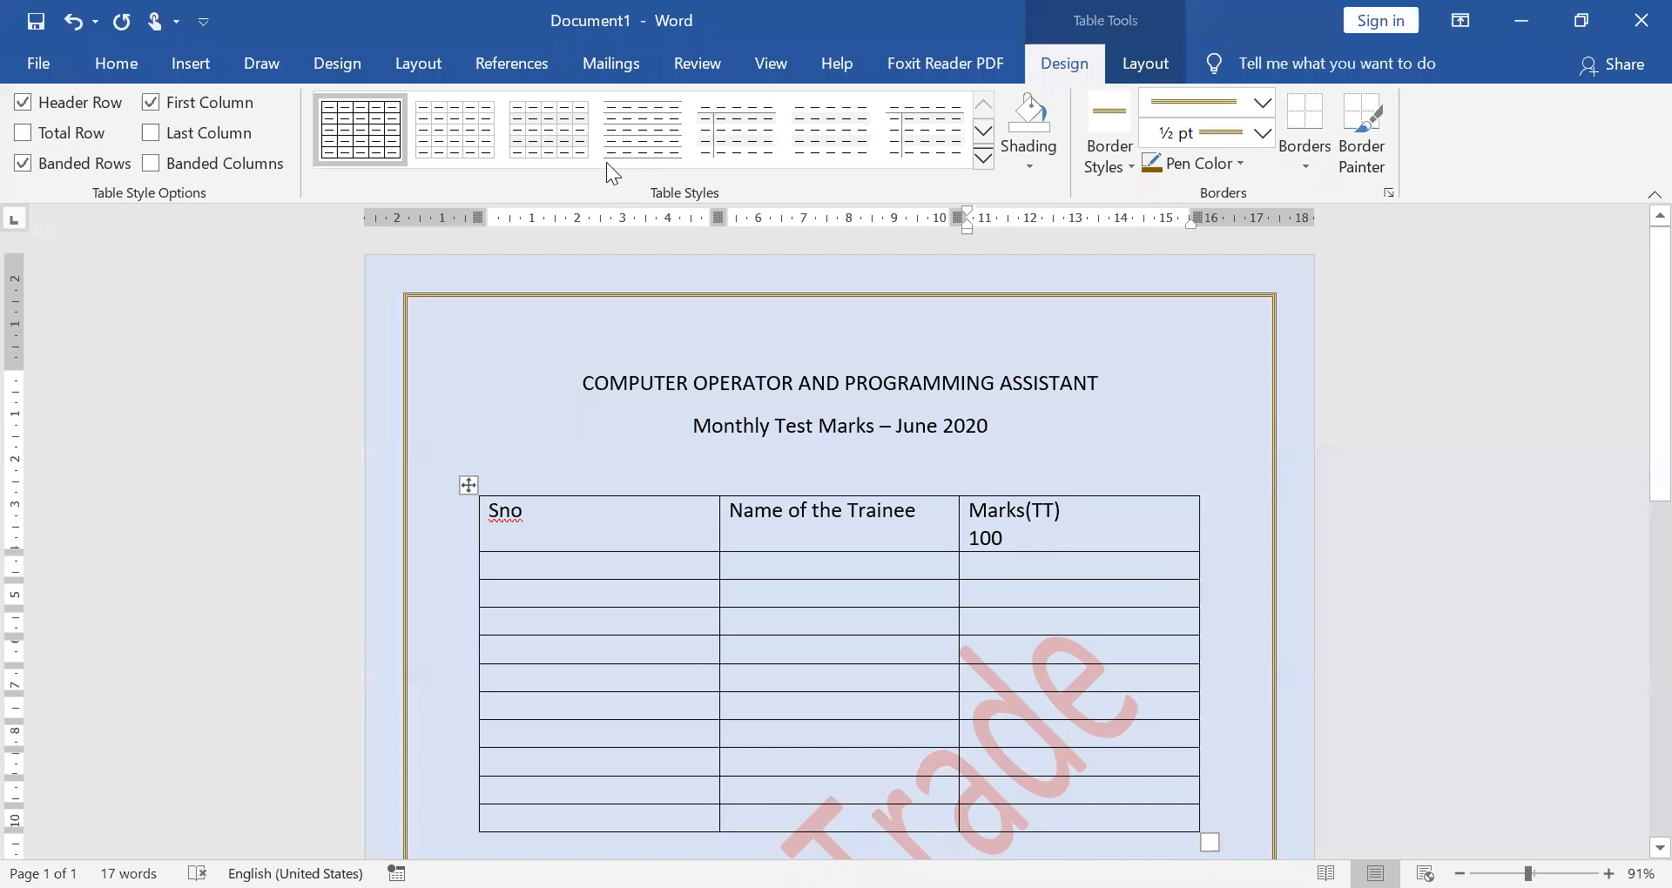
# Make the header row text bold and centered
pyautogui.hotkey('alt', 'shift', 'Home')
pyautogui.hotkey('alt', 'h')
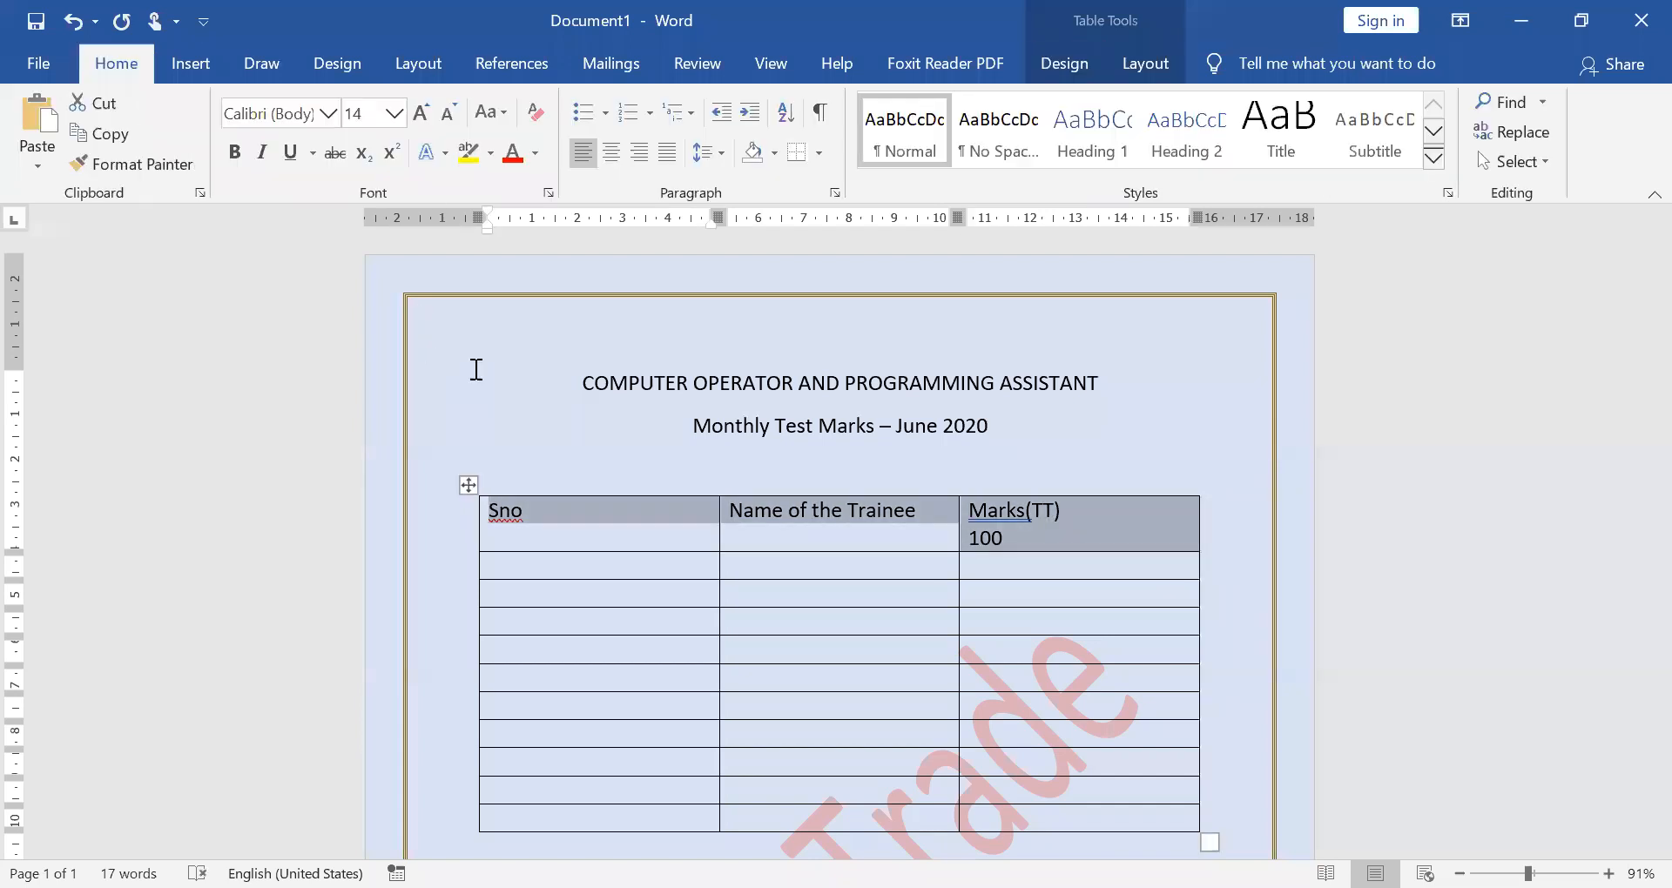
pyautogui.hotkey('ctrl', 'b')
pyautogui.hotkey('ctrl', 'e')
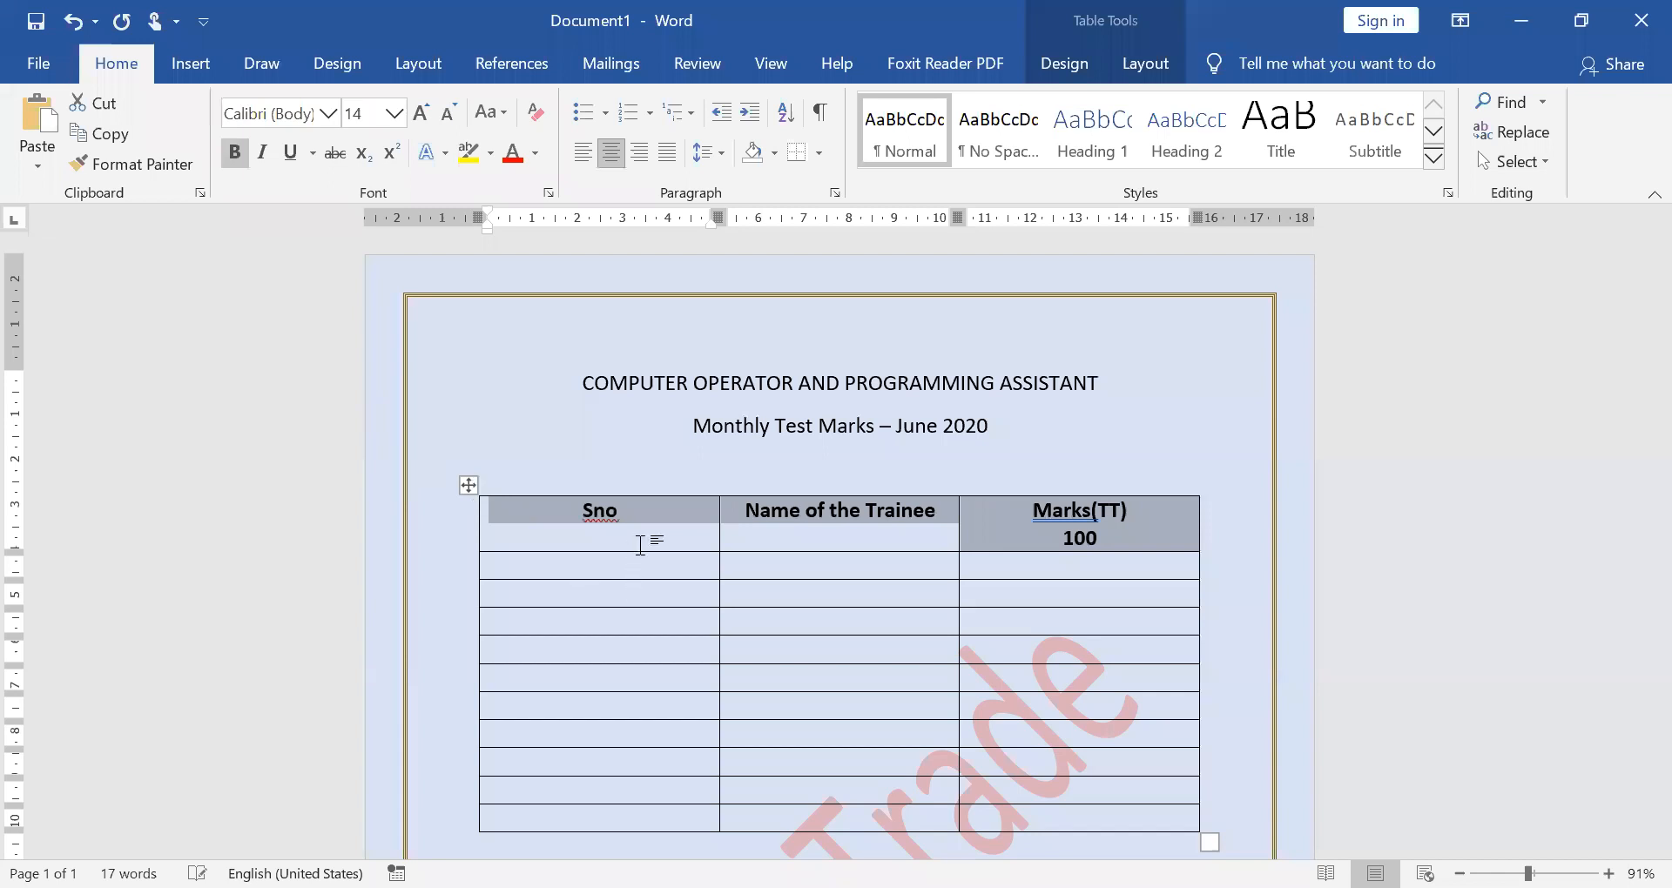
# Resize the three columns to about 2.3, 8.2 and 4 cm wide and center the table on the page
pyautogui.click(689, 570)
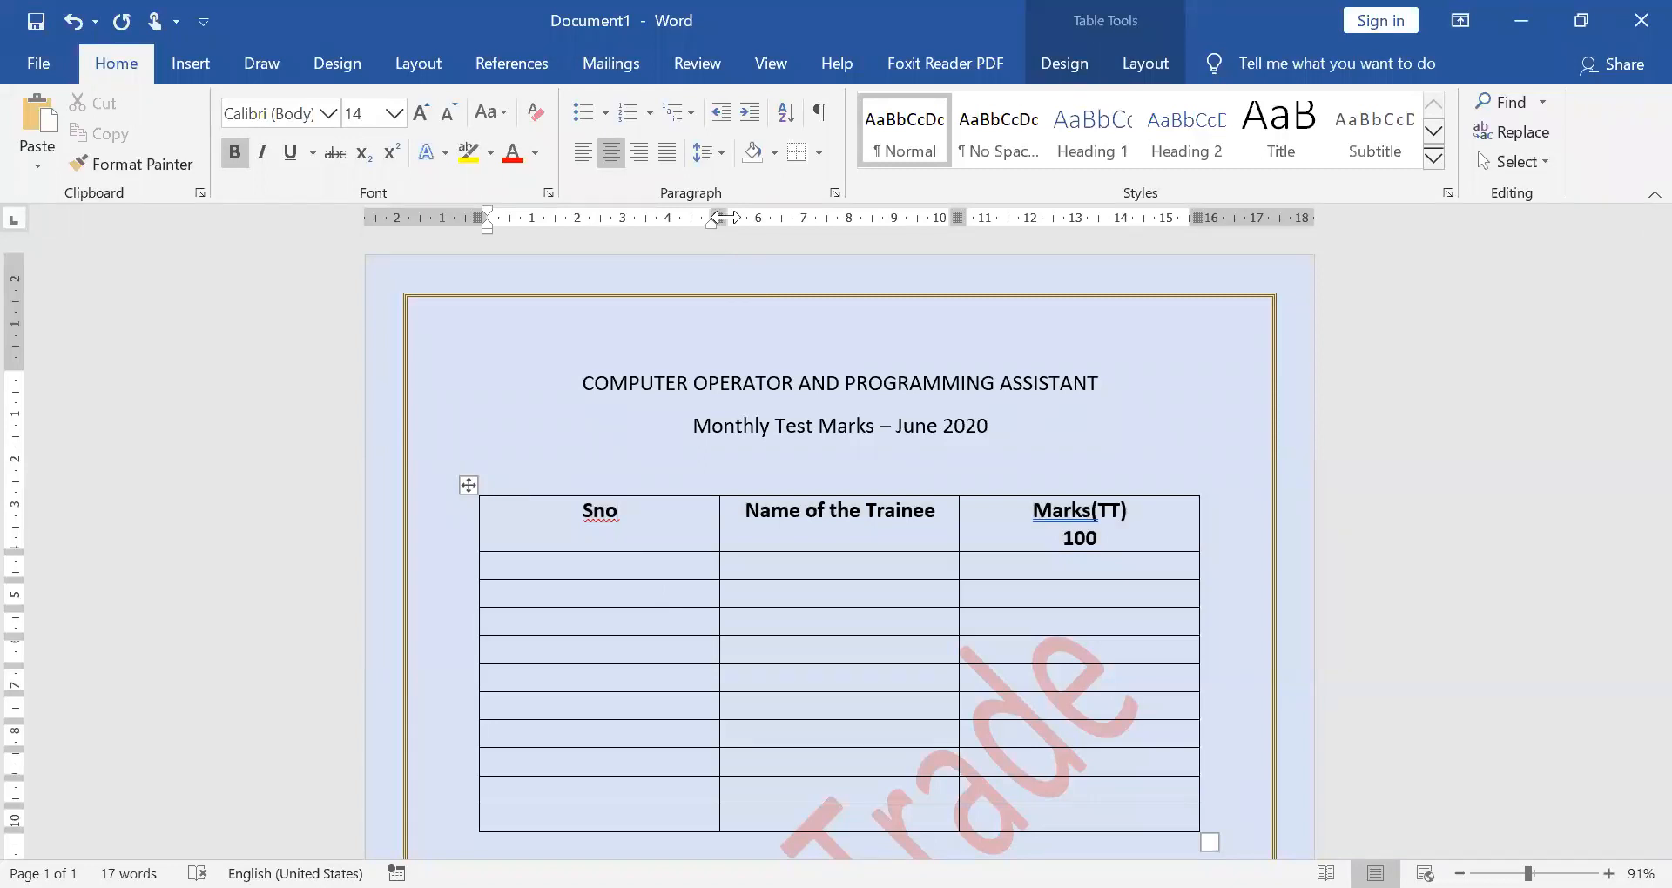
pyautogui.moveTo(723, 218); pyautogui.dragTo(586, 231)
pyautogui.click(775, 564)
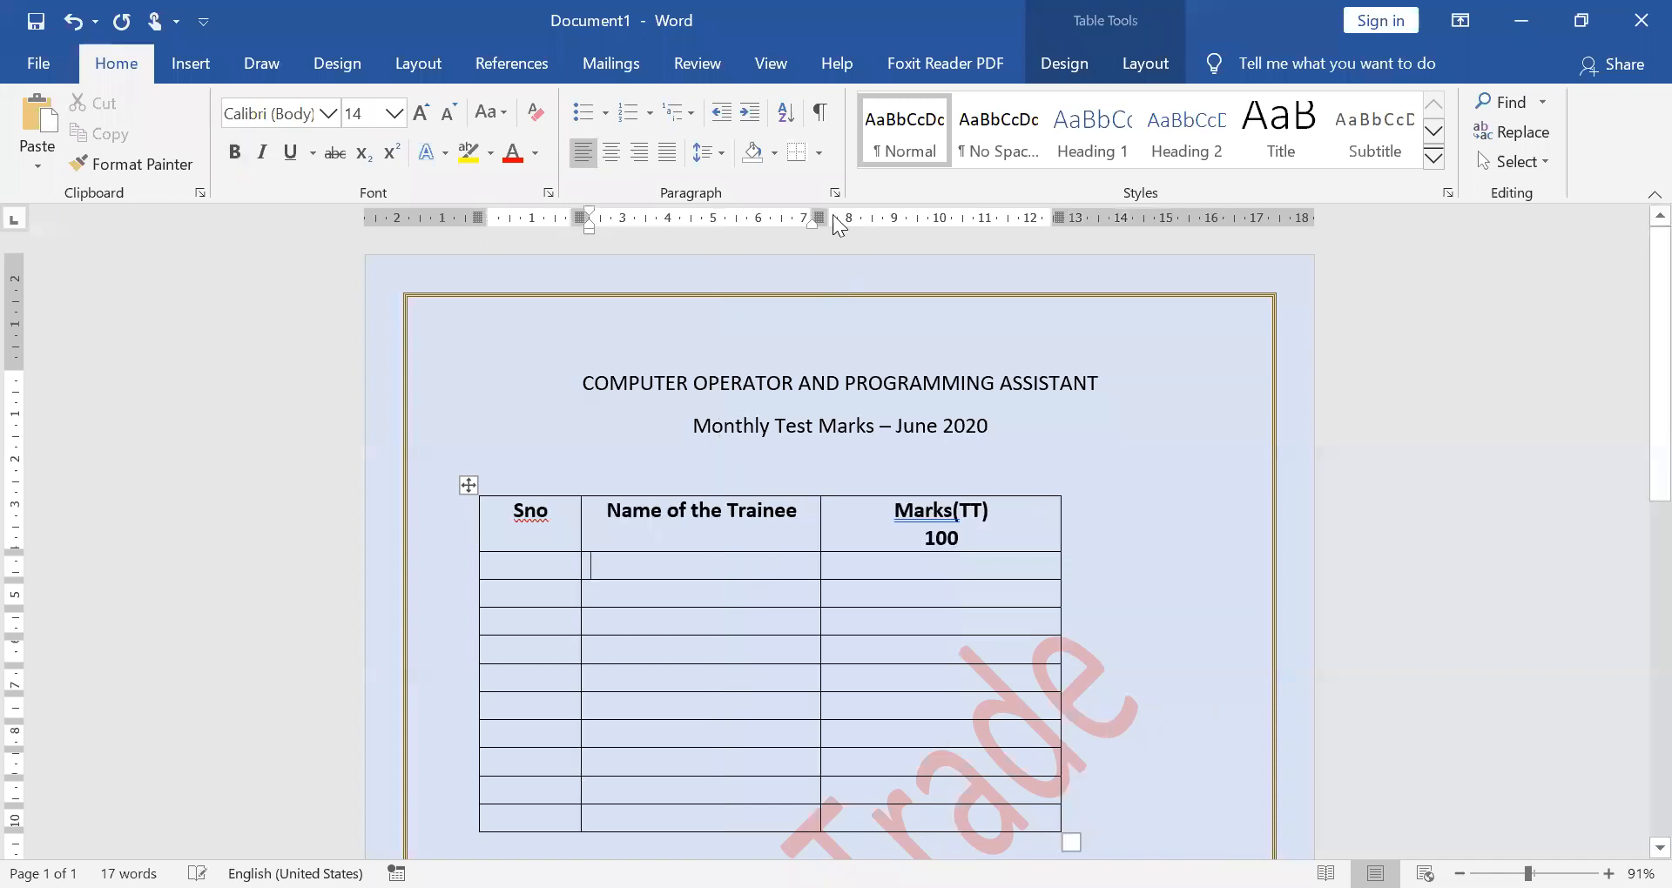
pyautogui.moveTo(831, 215)
pyautogui.mouseDown()
pyautogui.moveTo(1213, 217)
pyautogui.moveTo(1193, 217)
pyautogui.mouseUp()
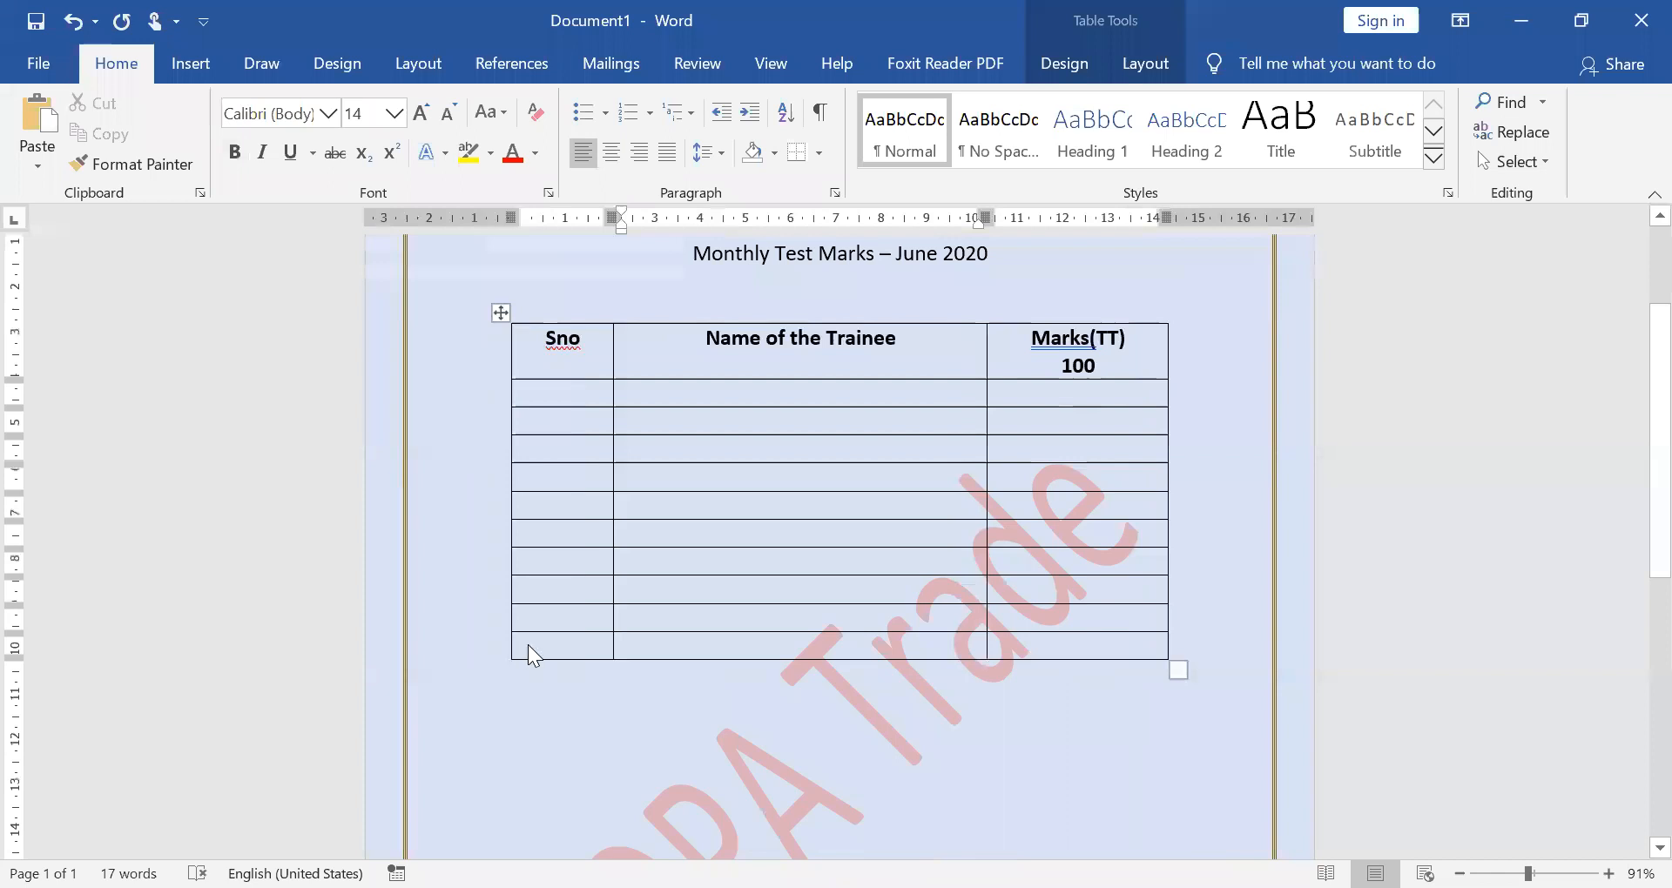
# Specify a row height of at least 1.5 cm for the ten empty rows below the header
pyautogui.moveTo(552, 392); pyautogui.dragTo(692, 682)
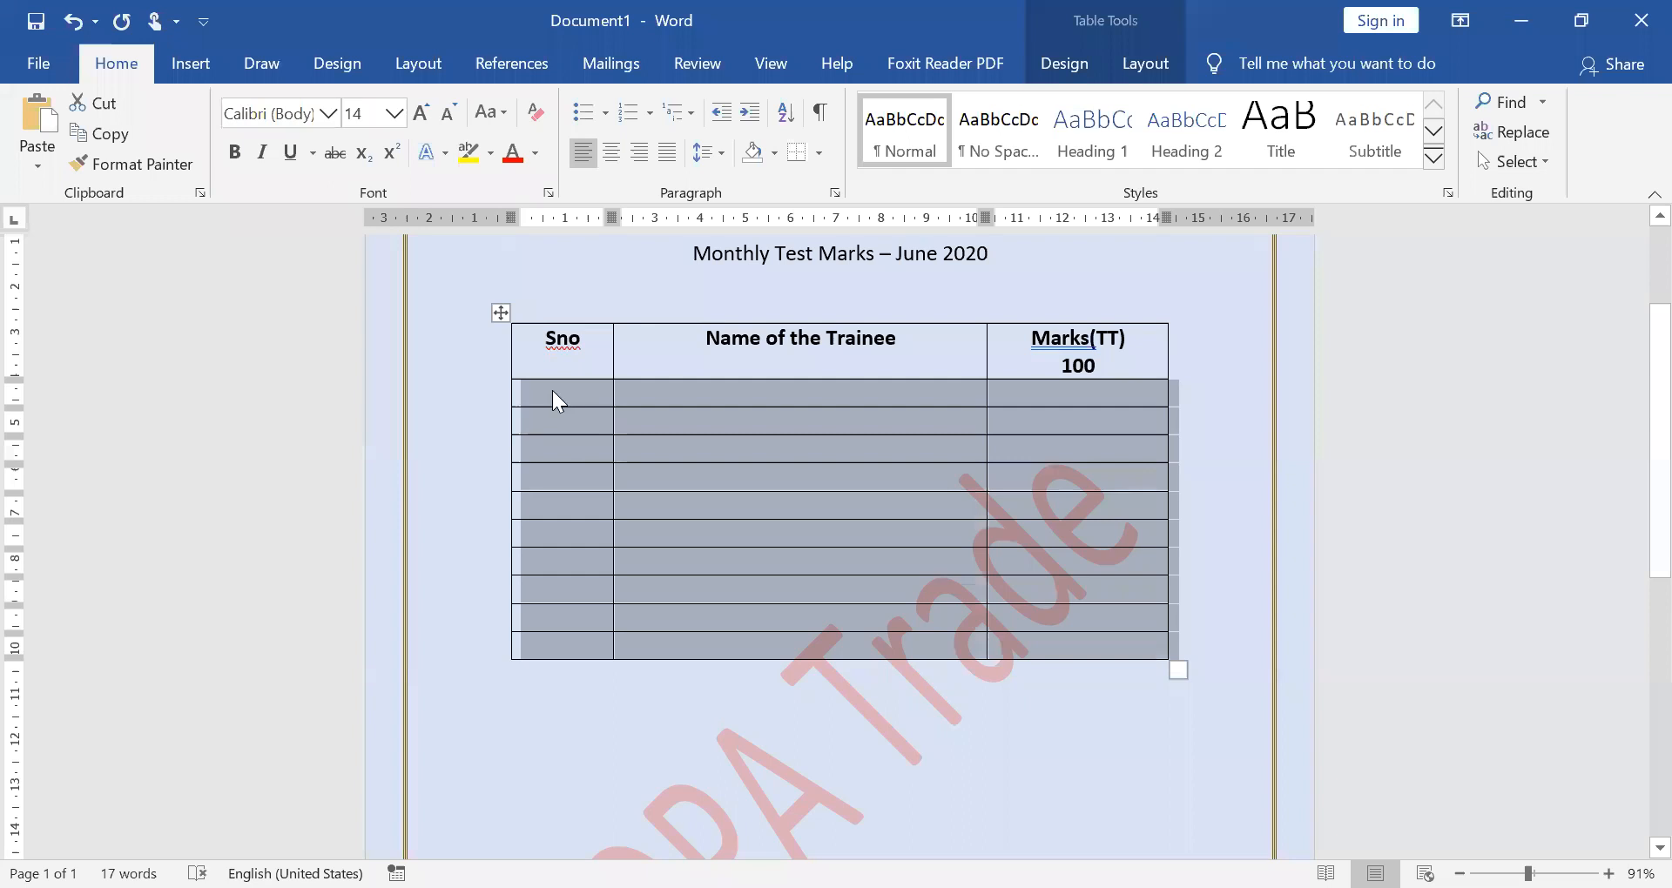
pyautogui.hotkey('shift', 'F10')
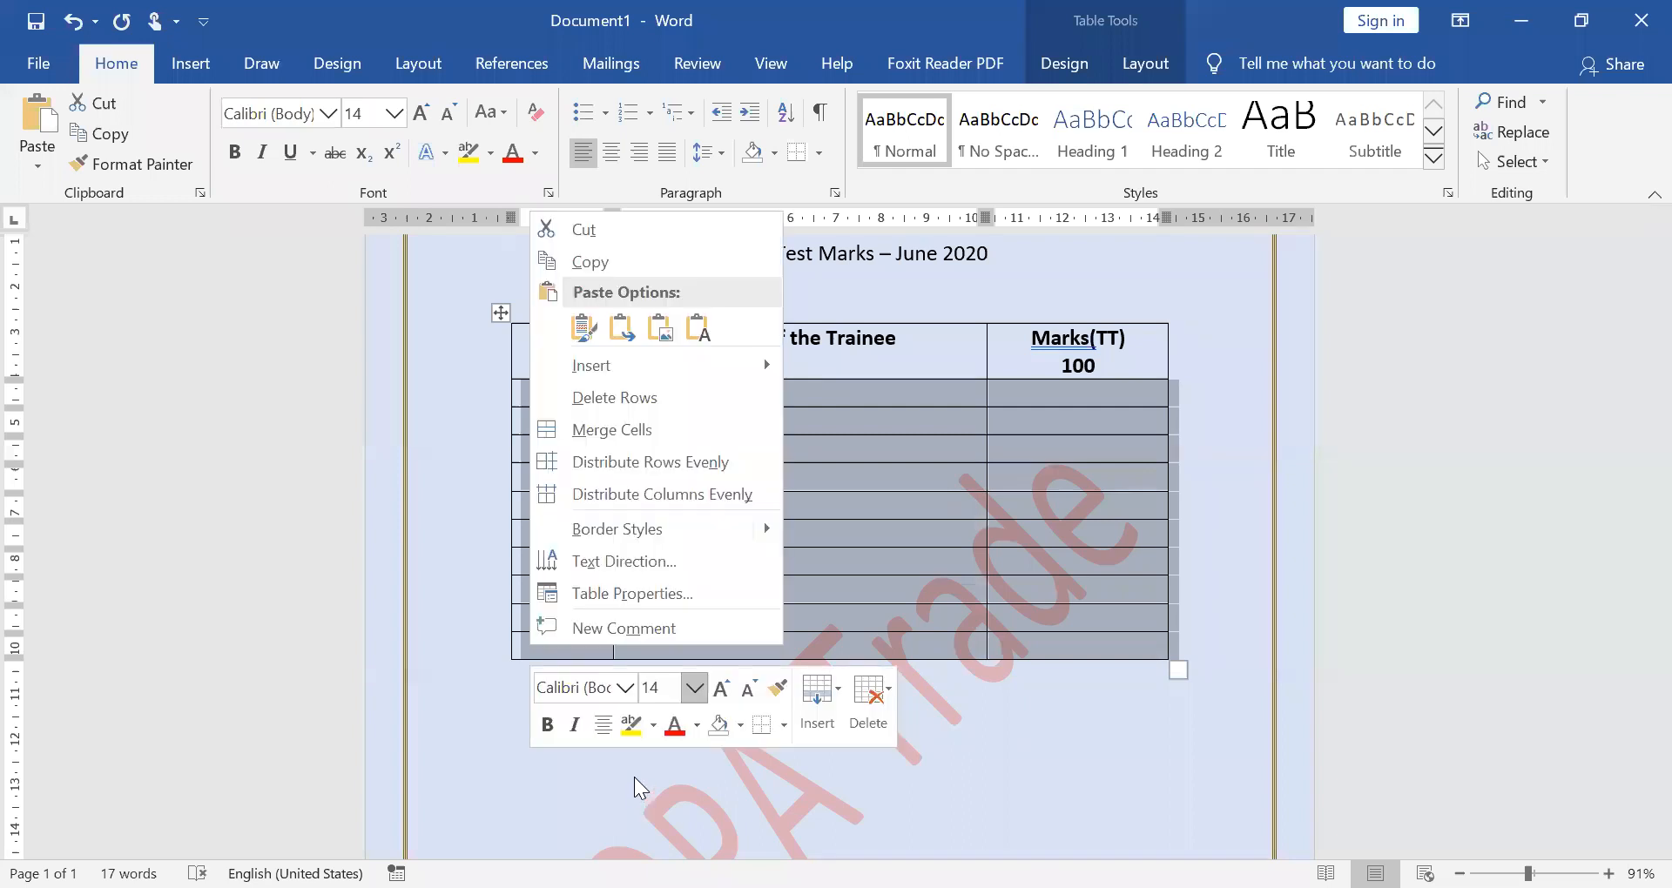
pyautogui.rightClick(633, 776)
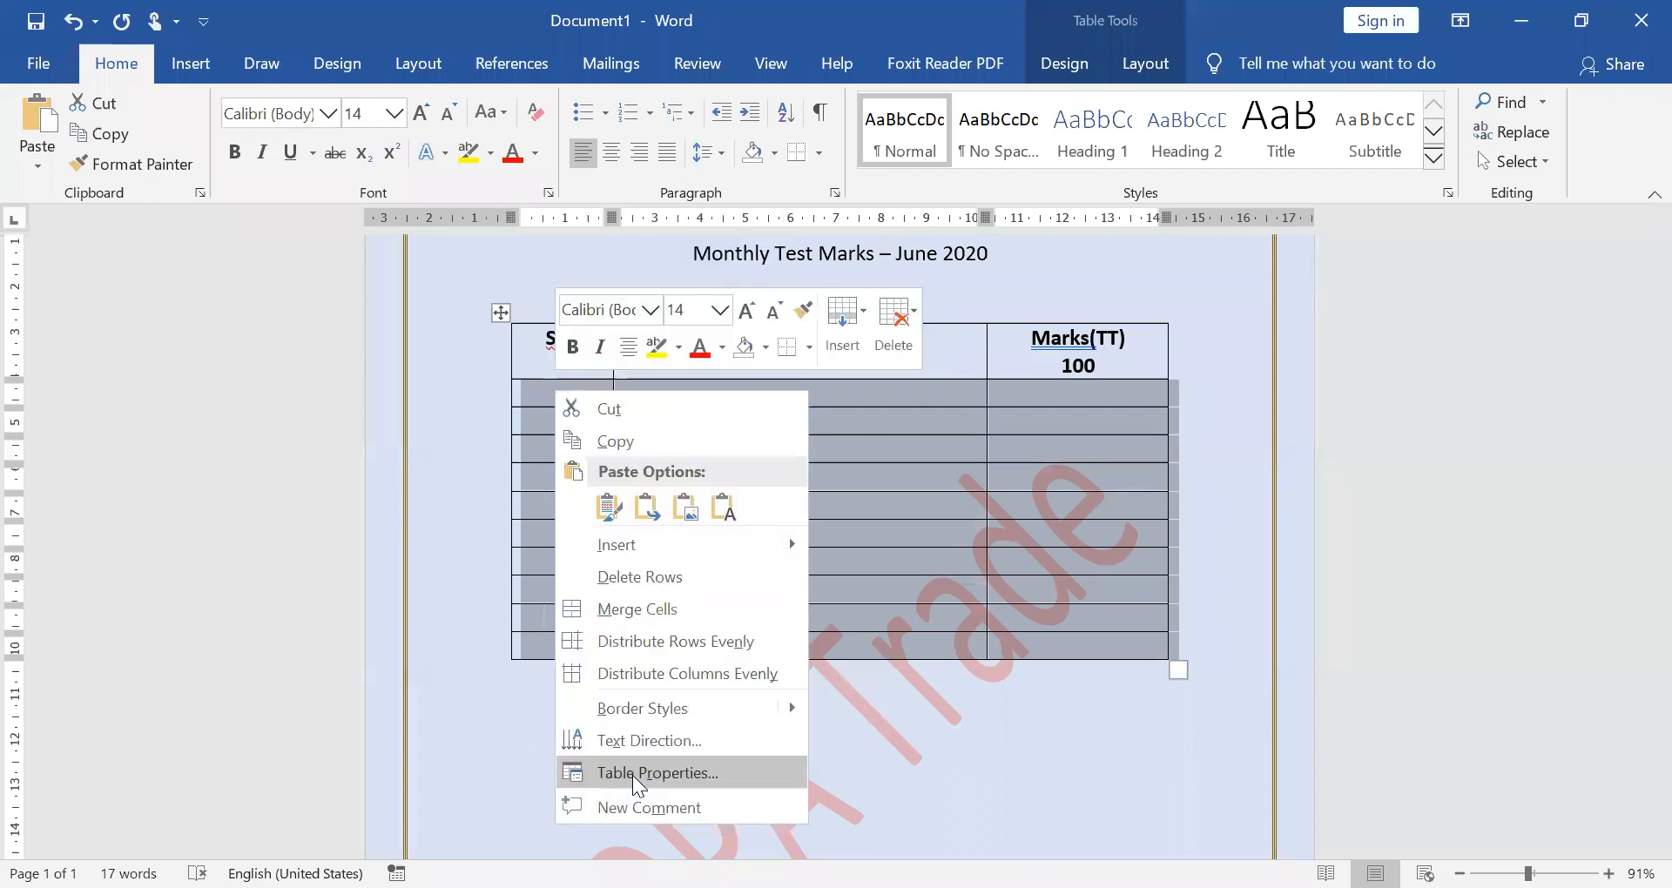
pyautogui.press('Return')
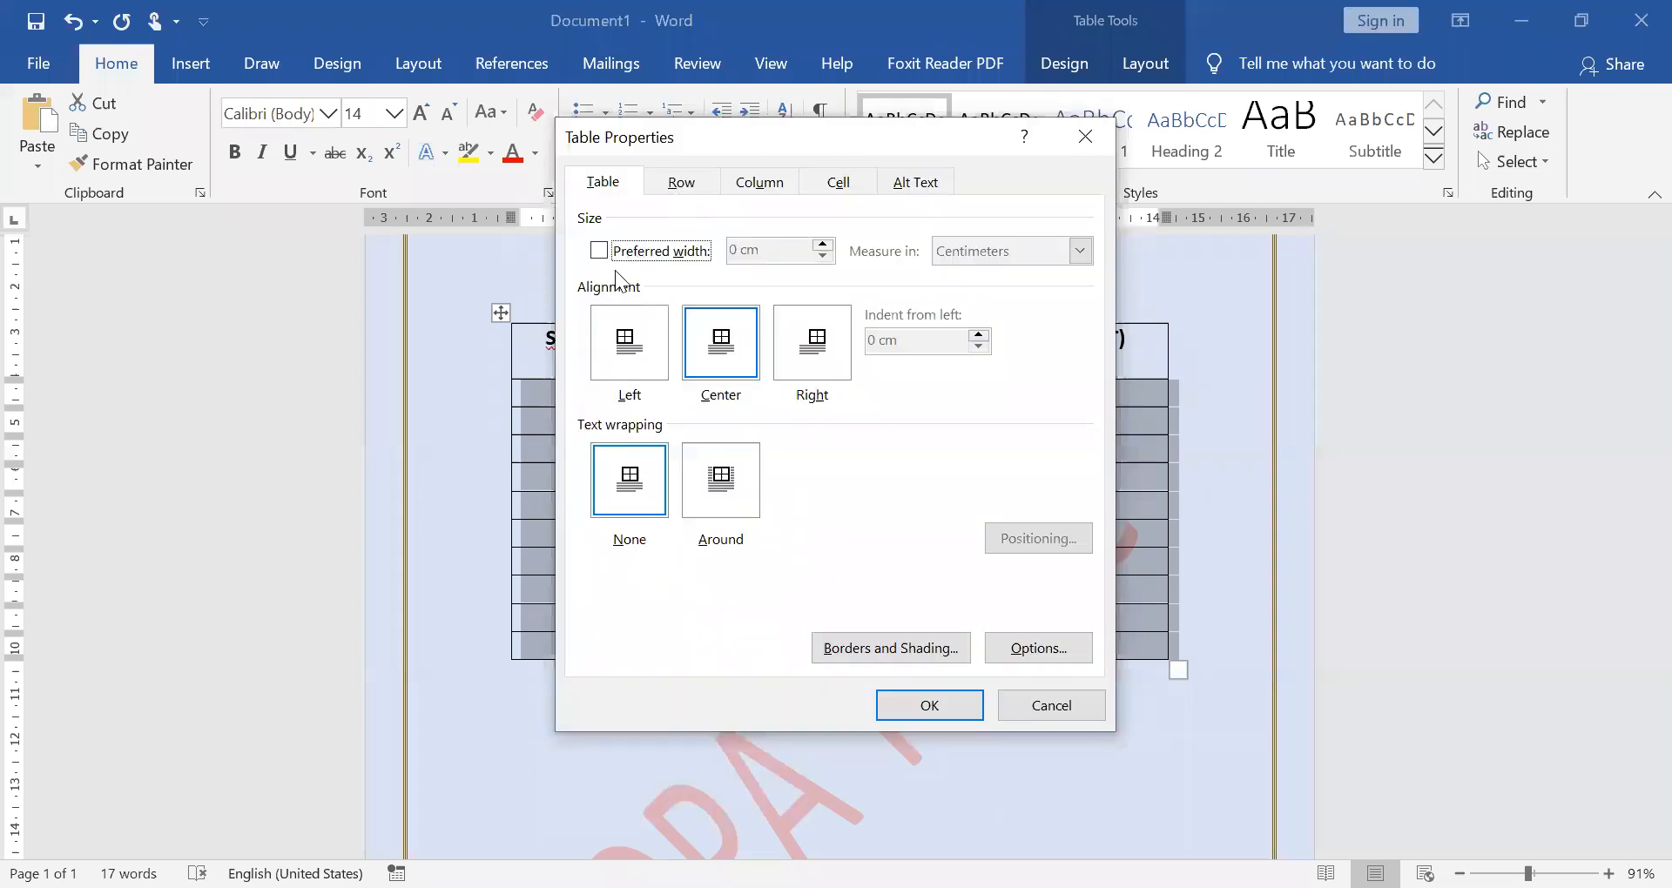
pyautogui.hotkey('ctrl', 'Tab')
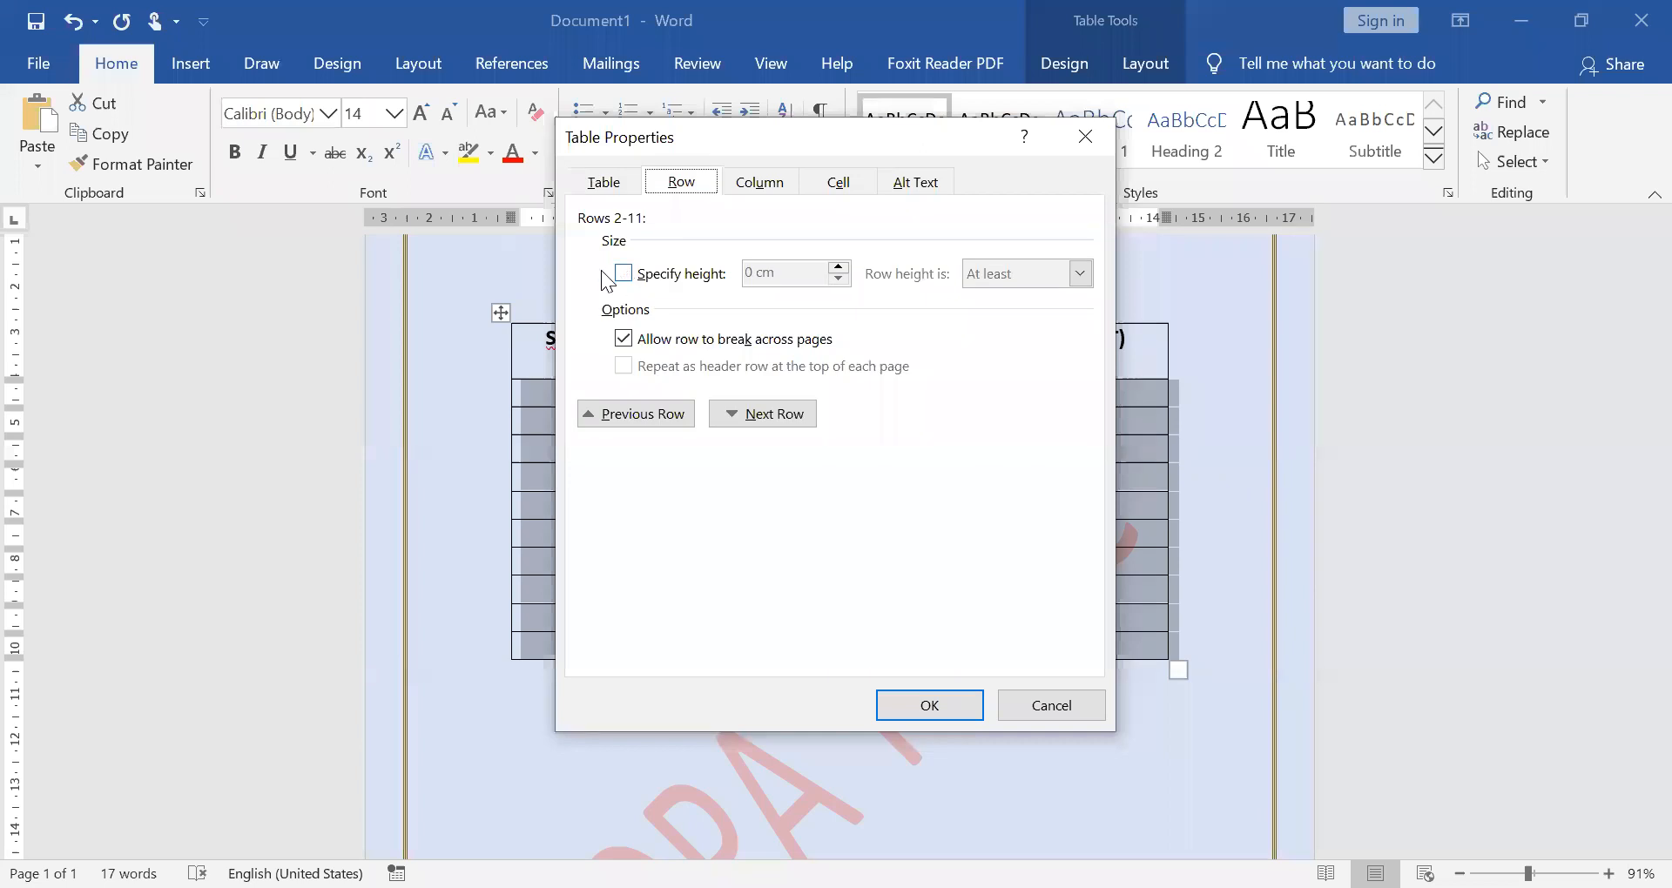
pyautogui.hotkey('alt', 's')
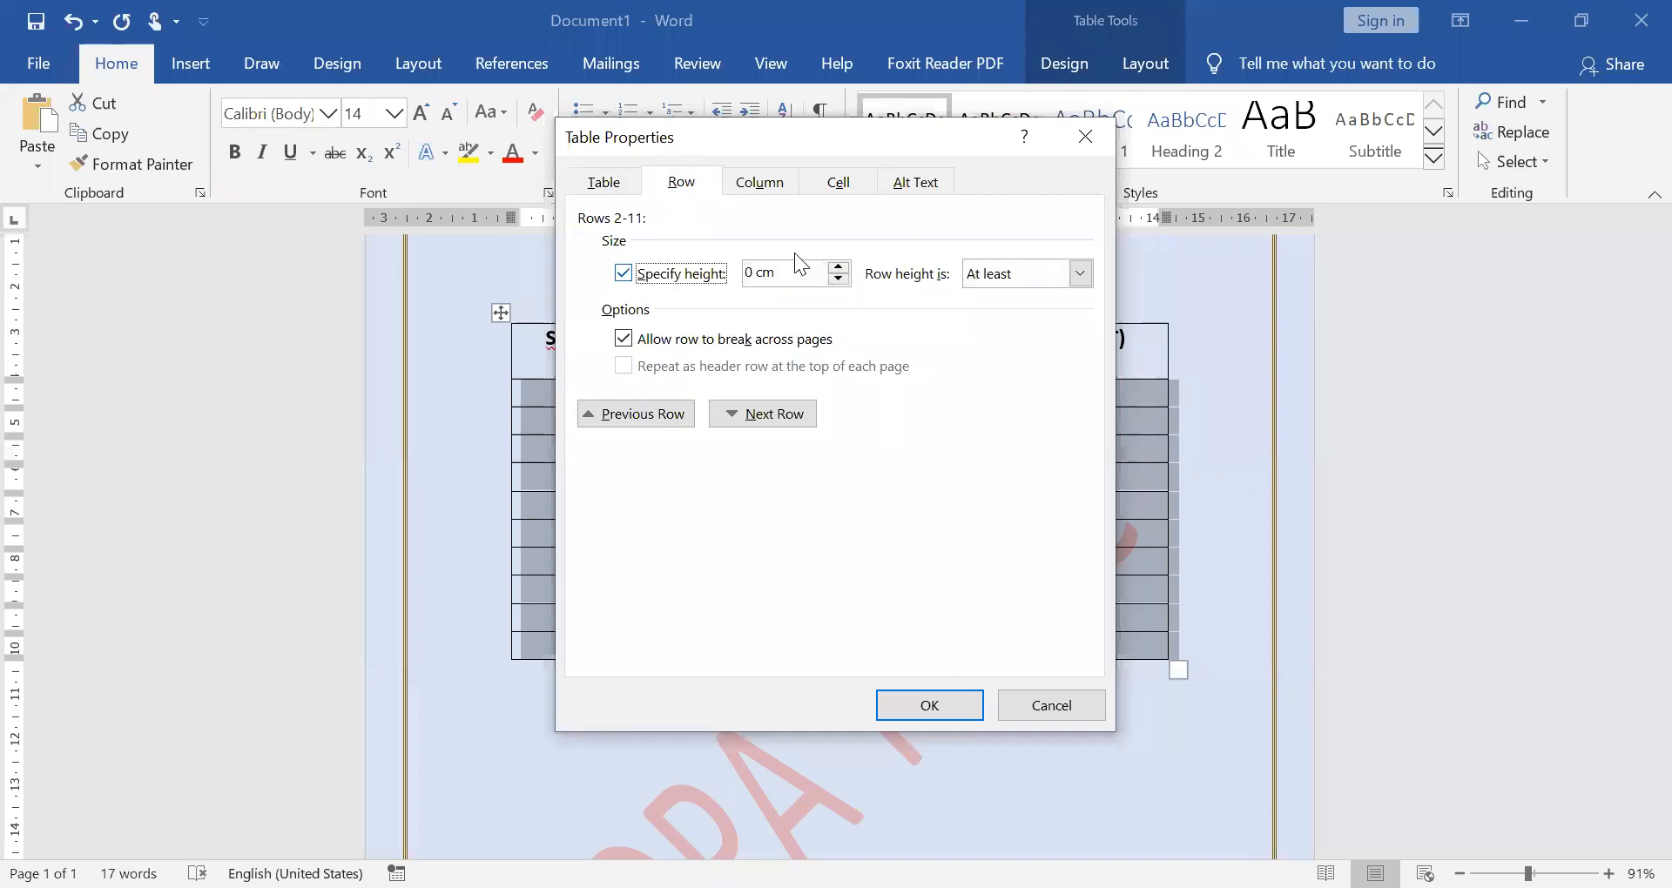
pyautogui.click(839, 270)
pyautogui.click(839, 270)
pyautogui.click(839, 270)
pyautogui.click(839, 270)
pyautogui.click(838, 270)
pyautogui.click(909, 707)
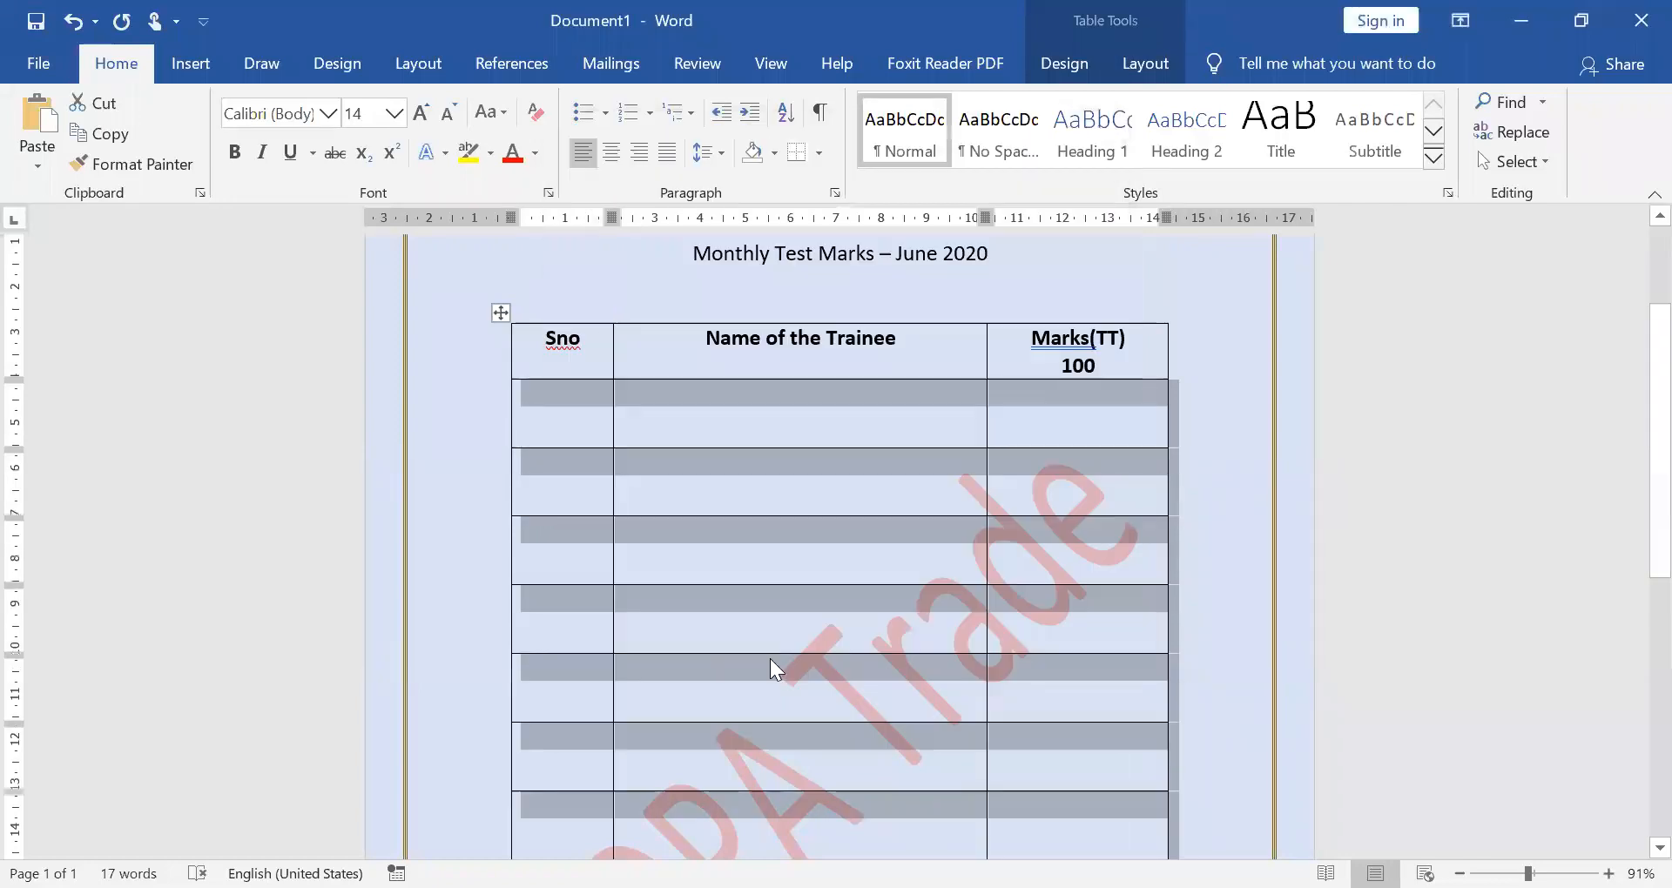
# Reduce the specified height of the ten empty rows to about 1 cm and clear the selection
pyautogui.scroll(-3, 659, 521)
pyautogui.scroll(-2, 653, 586)
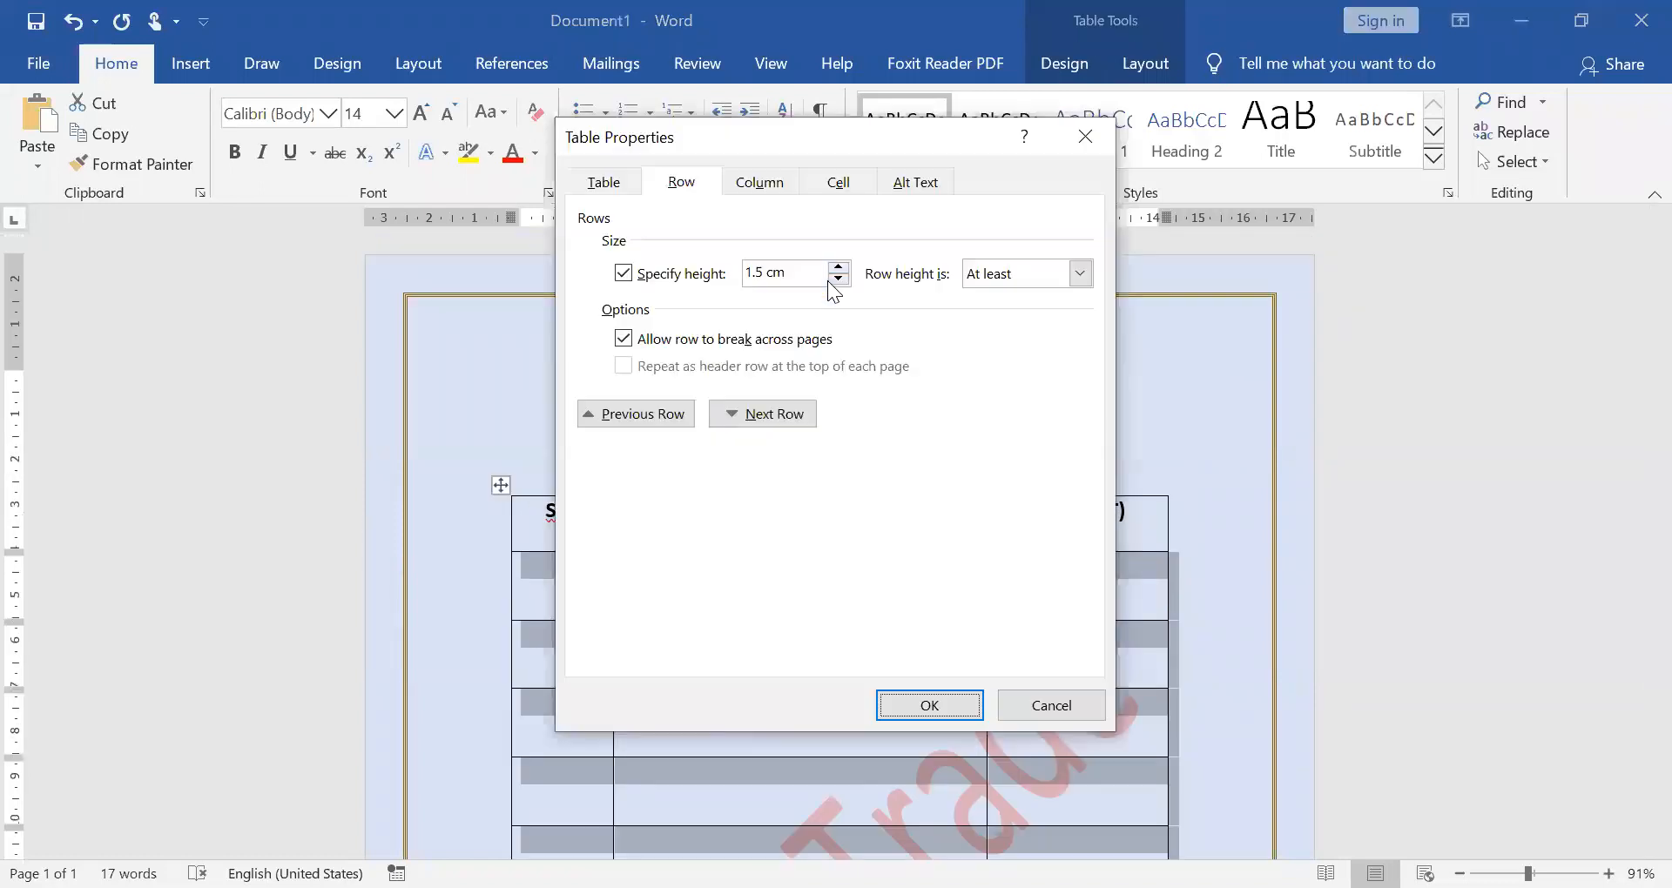
pyautogui.click(837, 280)
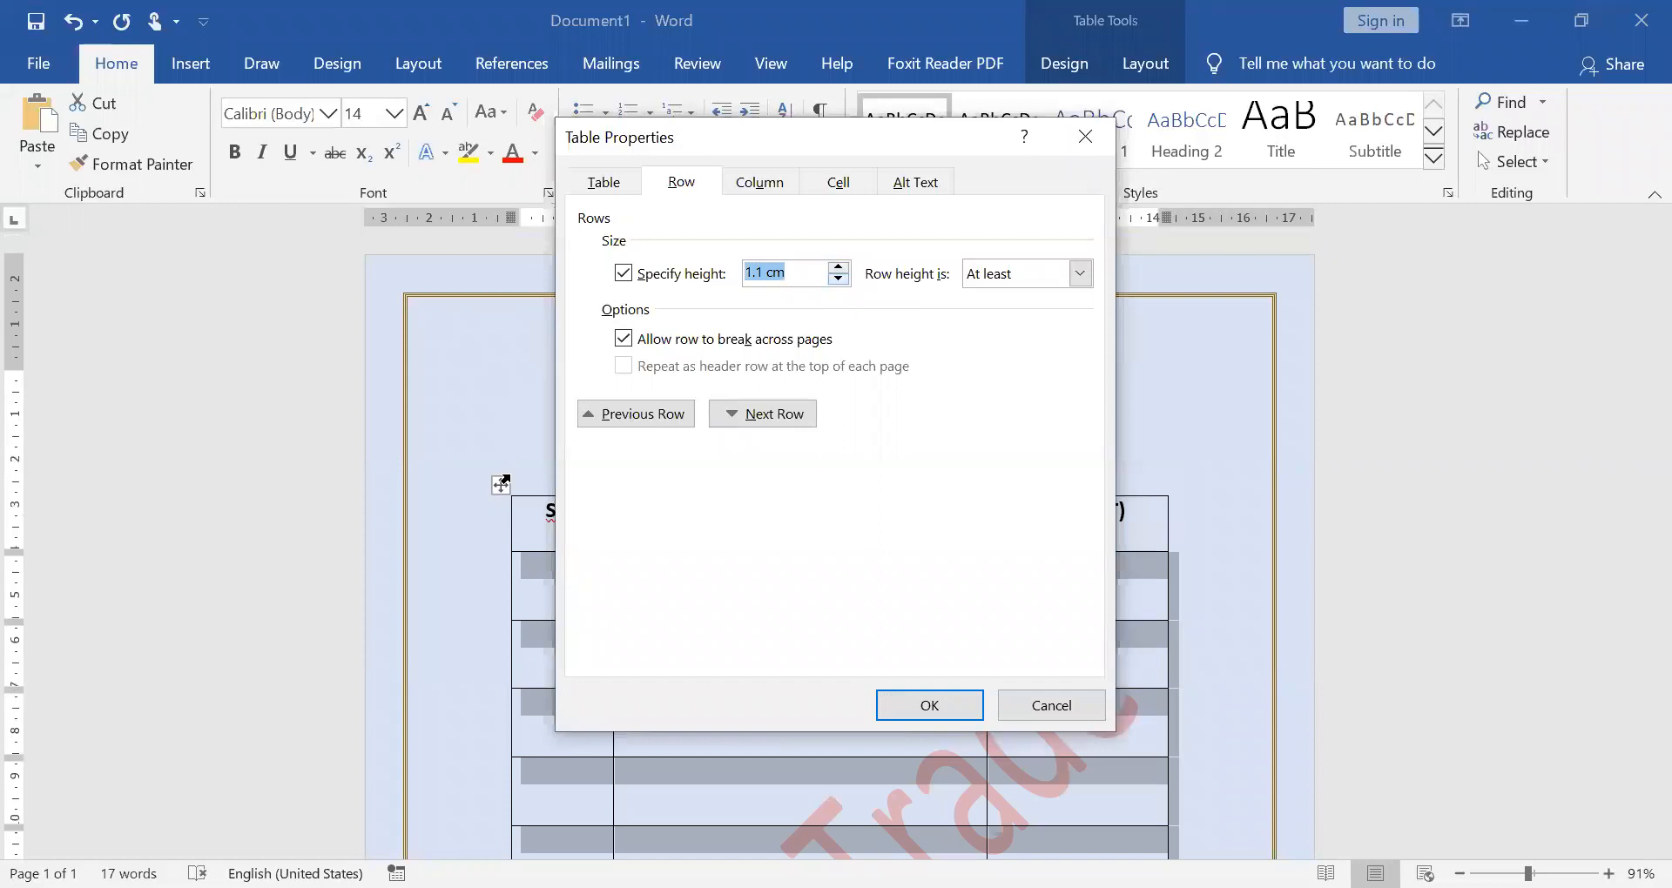
pyautogui.click(976, 702)
pyautogui.scroll(-1, 1008, 691)
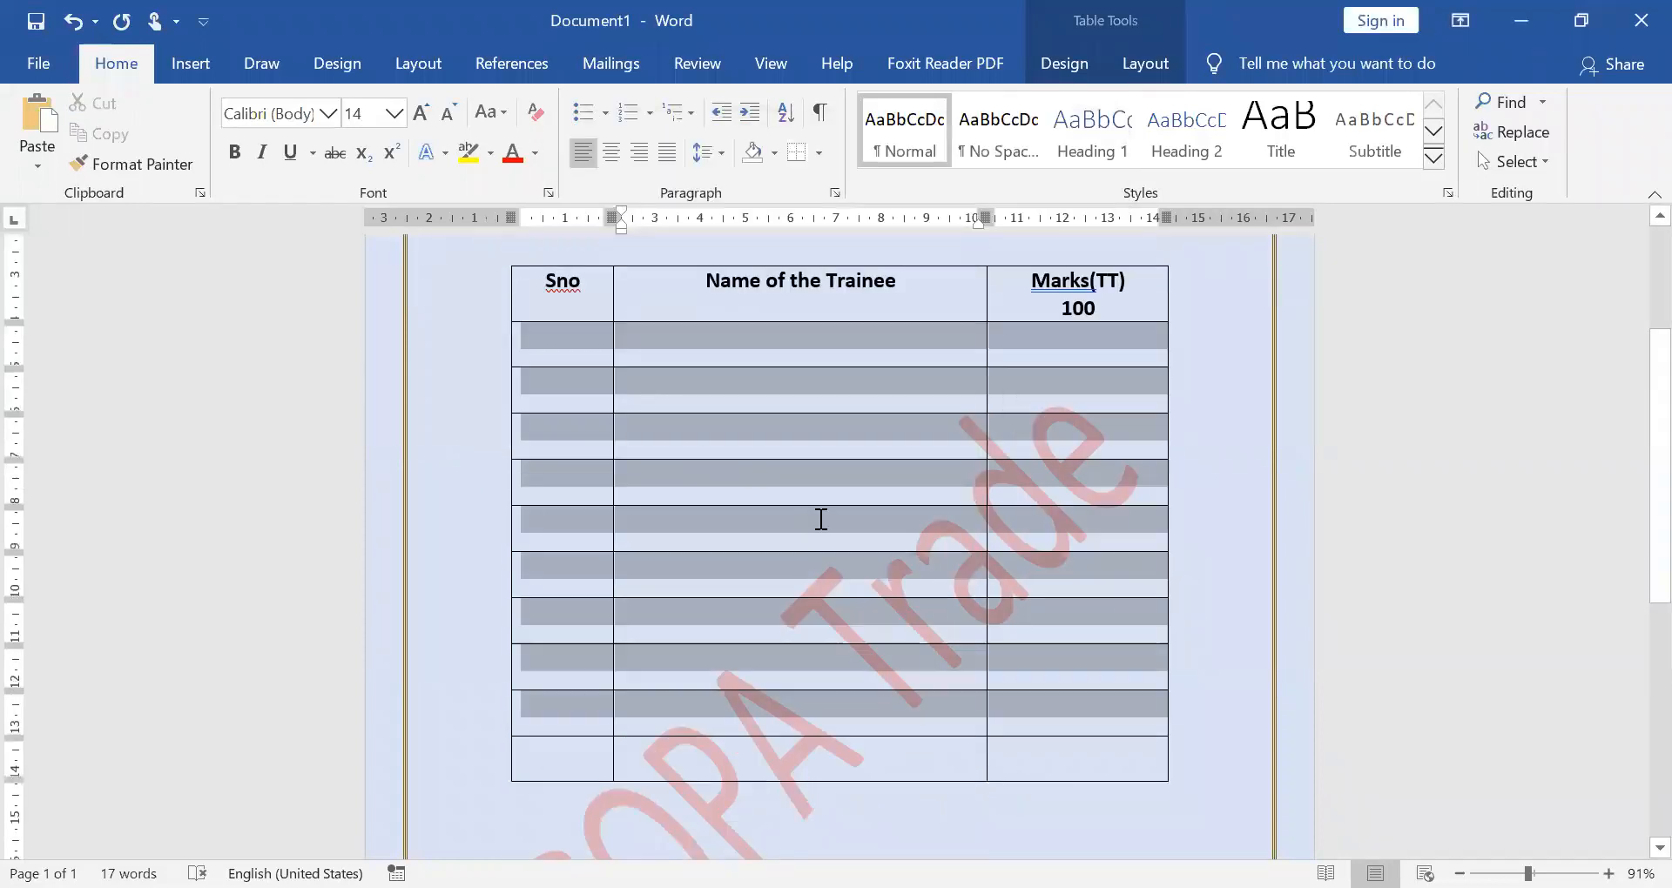
pyautogui.click(655, 555)
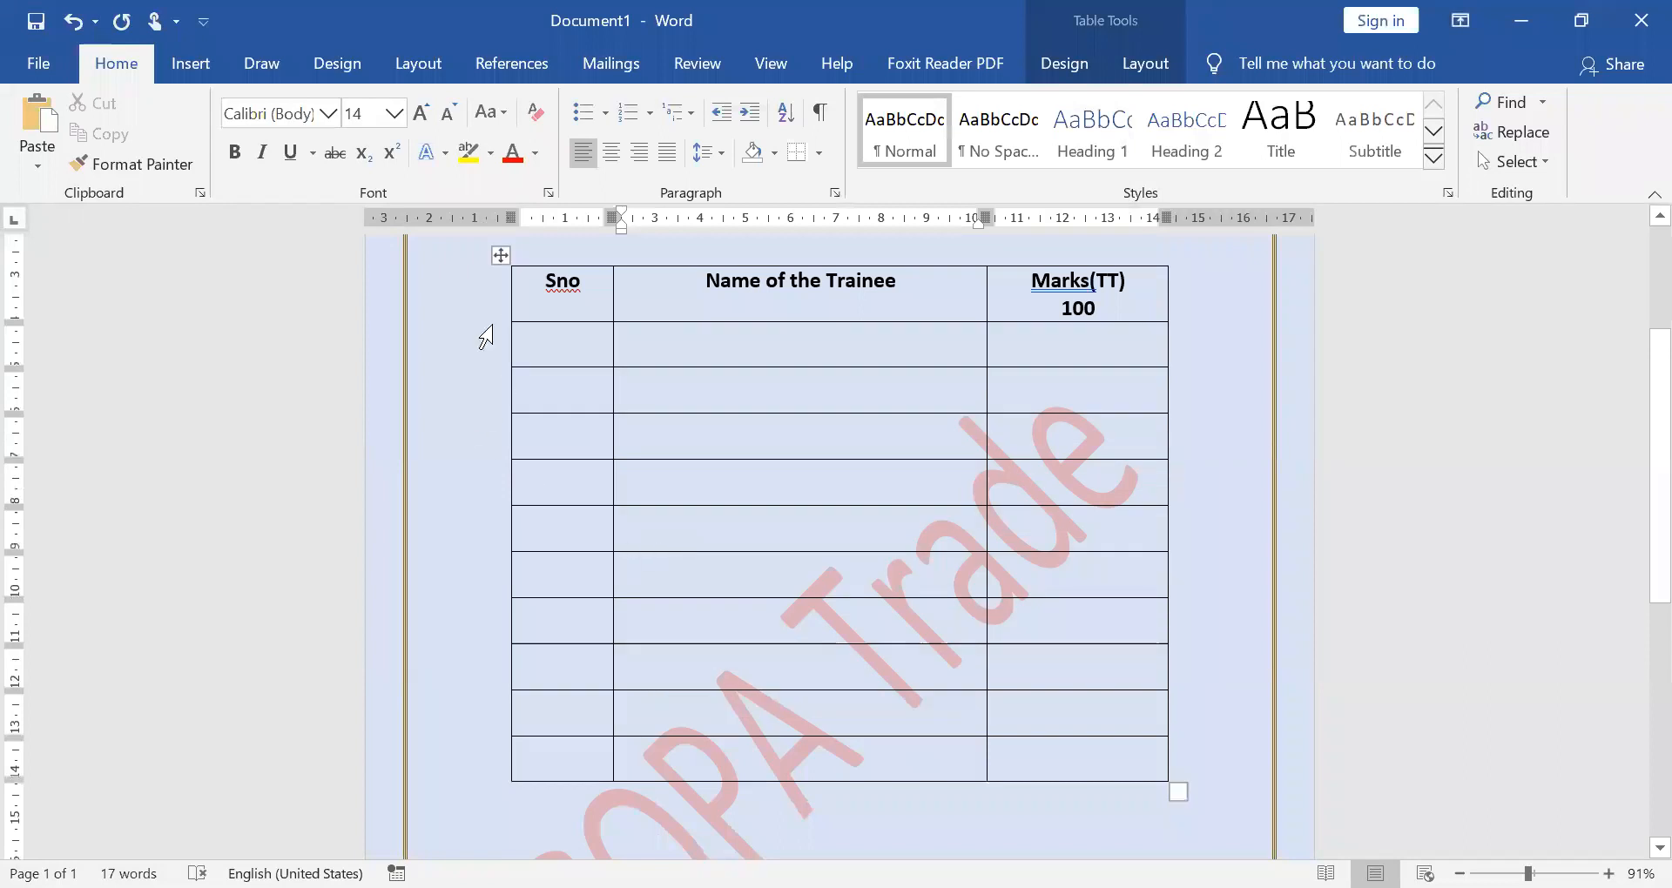
pyautogui.scroll(1, 510, 329)
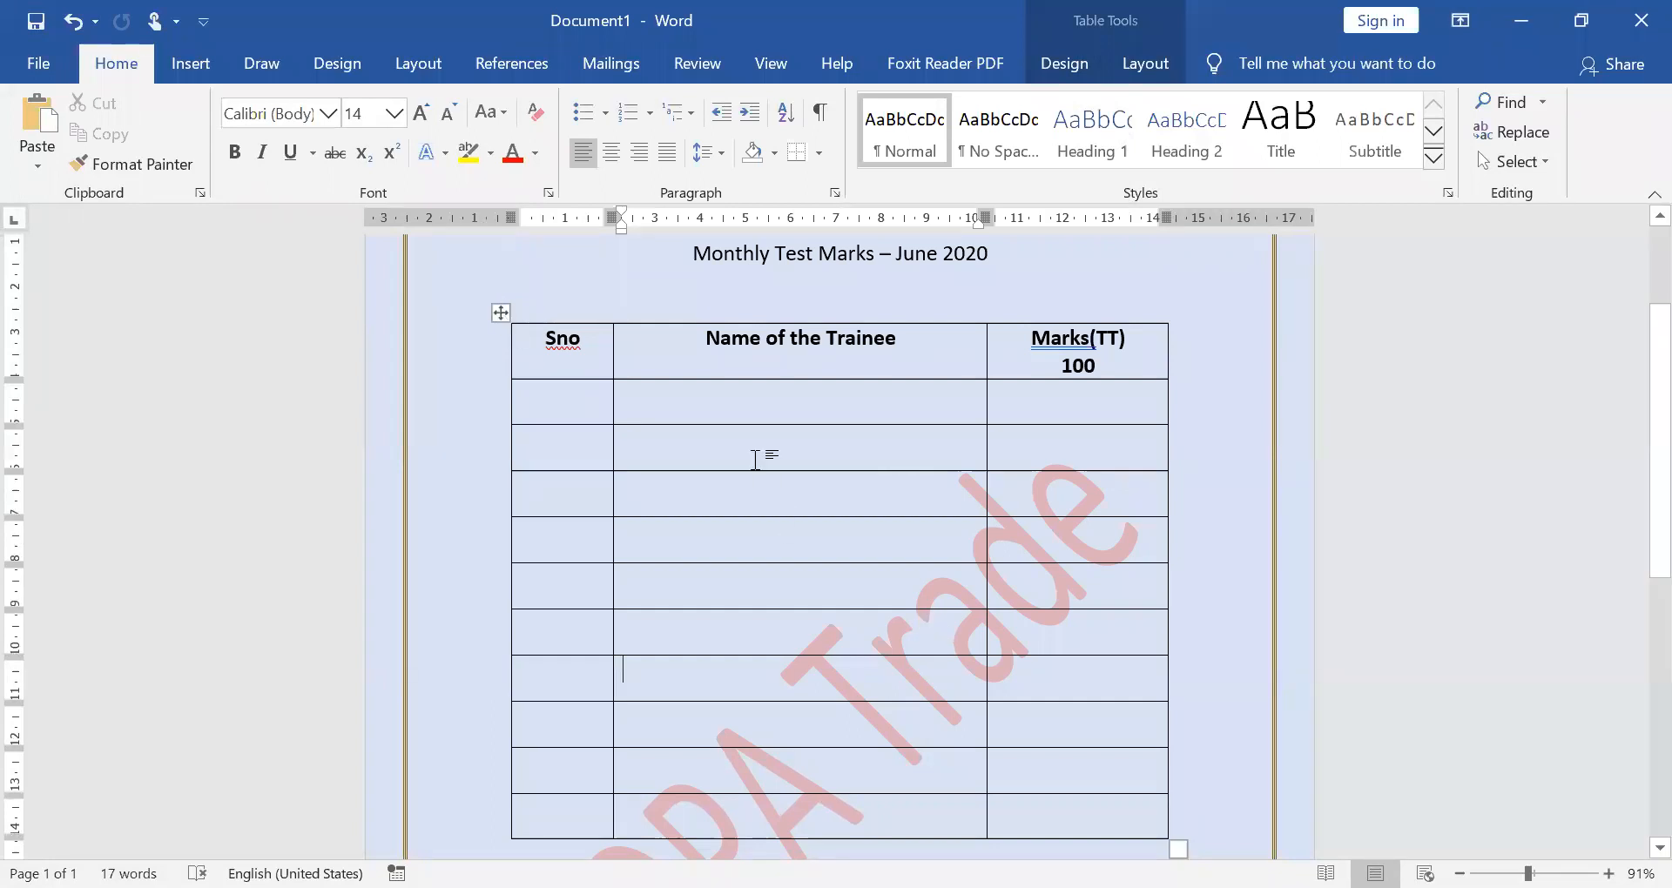
# Fill the first row below the header with serial number 1, the trainee's name and a mark of 78
pyautogui.click(501, 313)
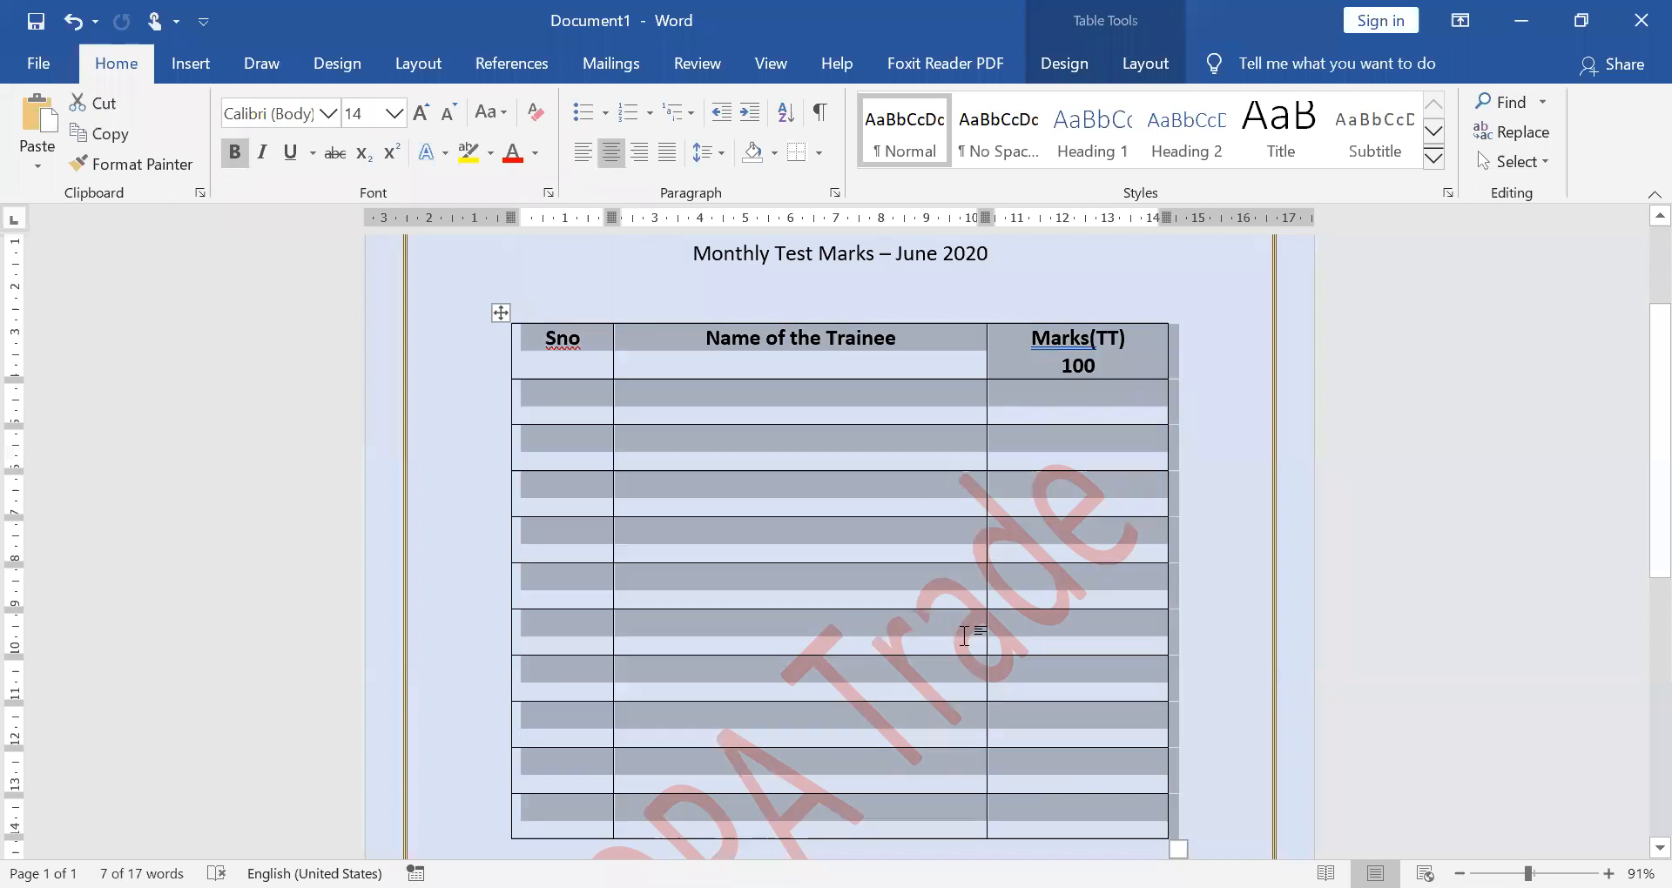
pyautogui.moveTo(966, 636); pyautogui.dragTo(601, 409)
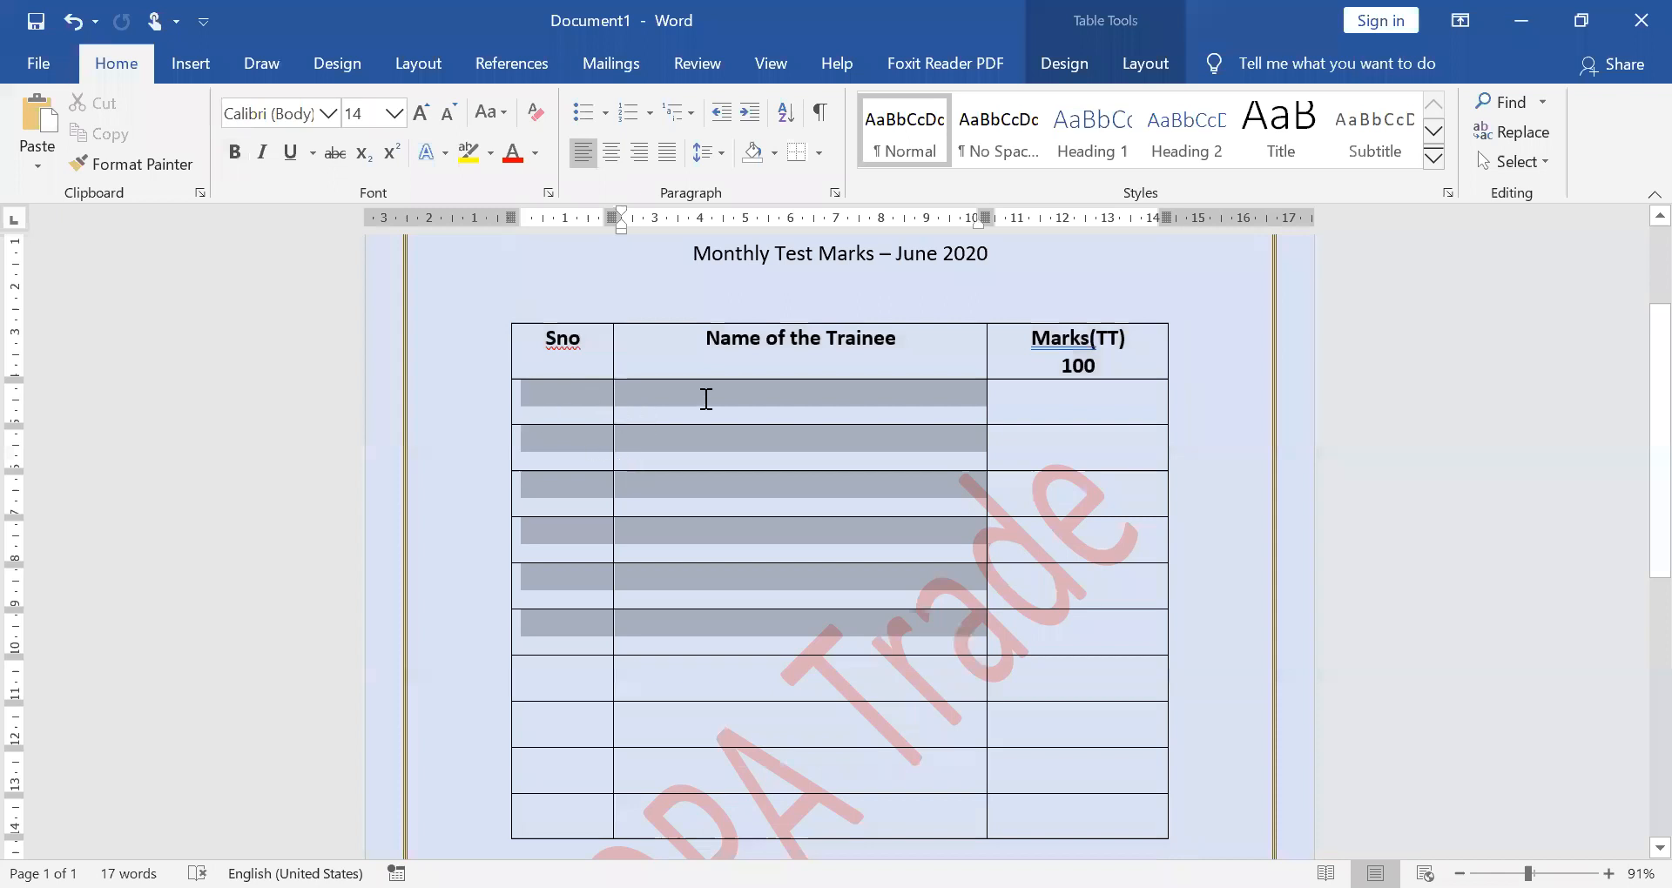
pyautogui.write('1')
pyautogui.press('Tab')
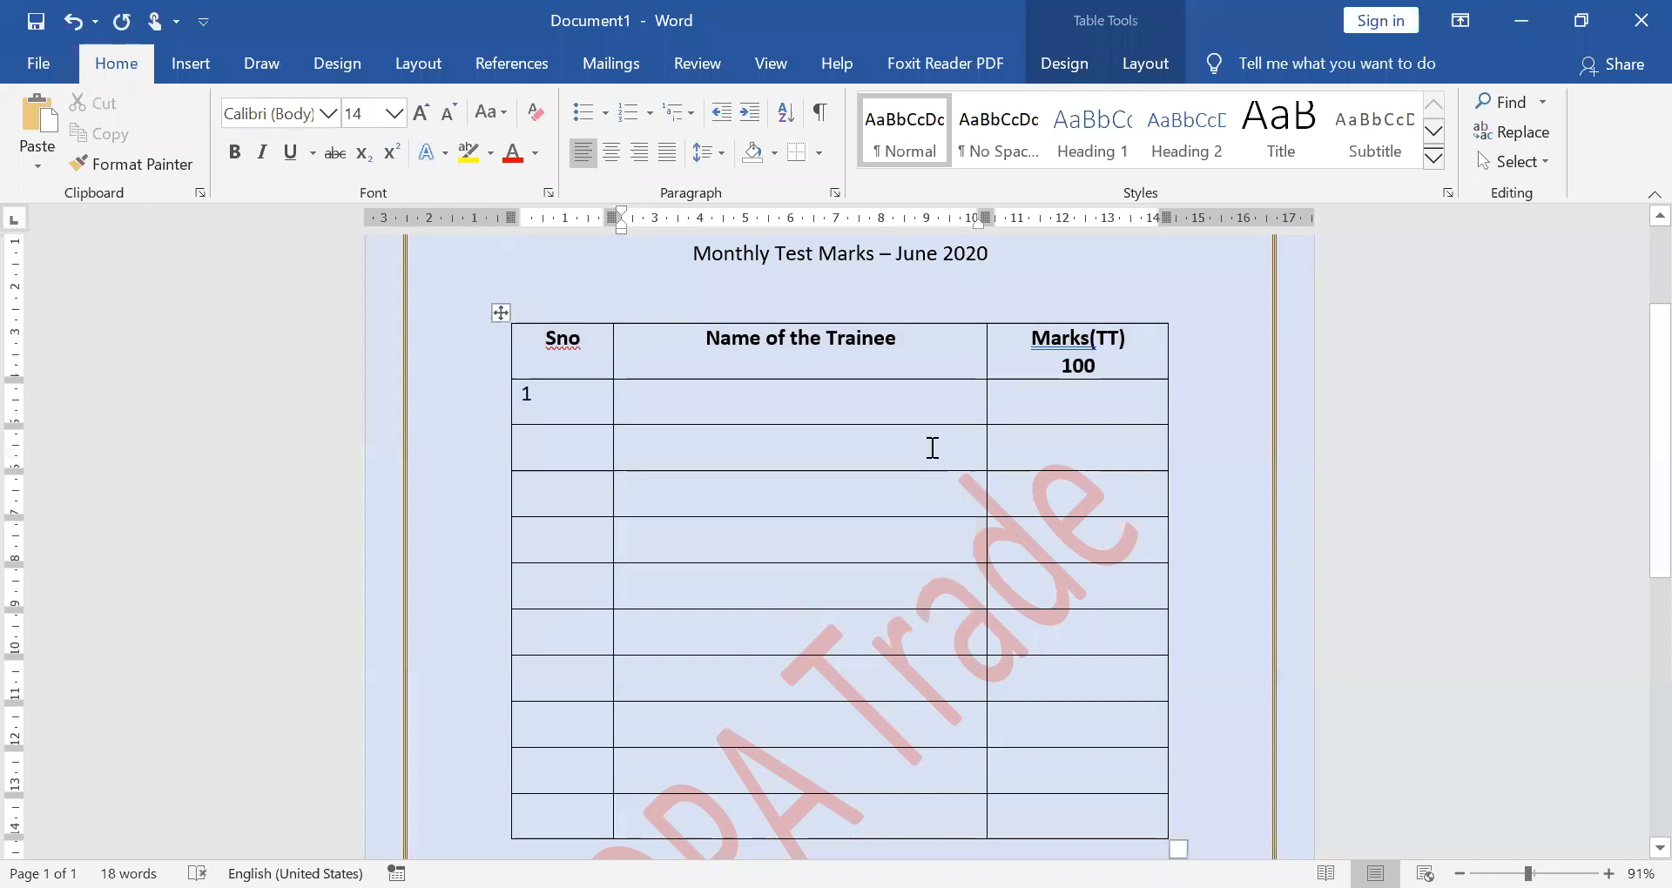
pyautogui.write('Guru')
pyautogui.press('Tab')
pyautogui.write('78')
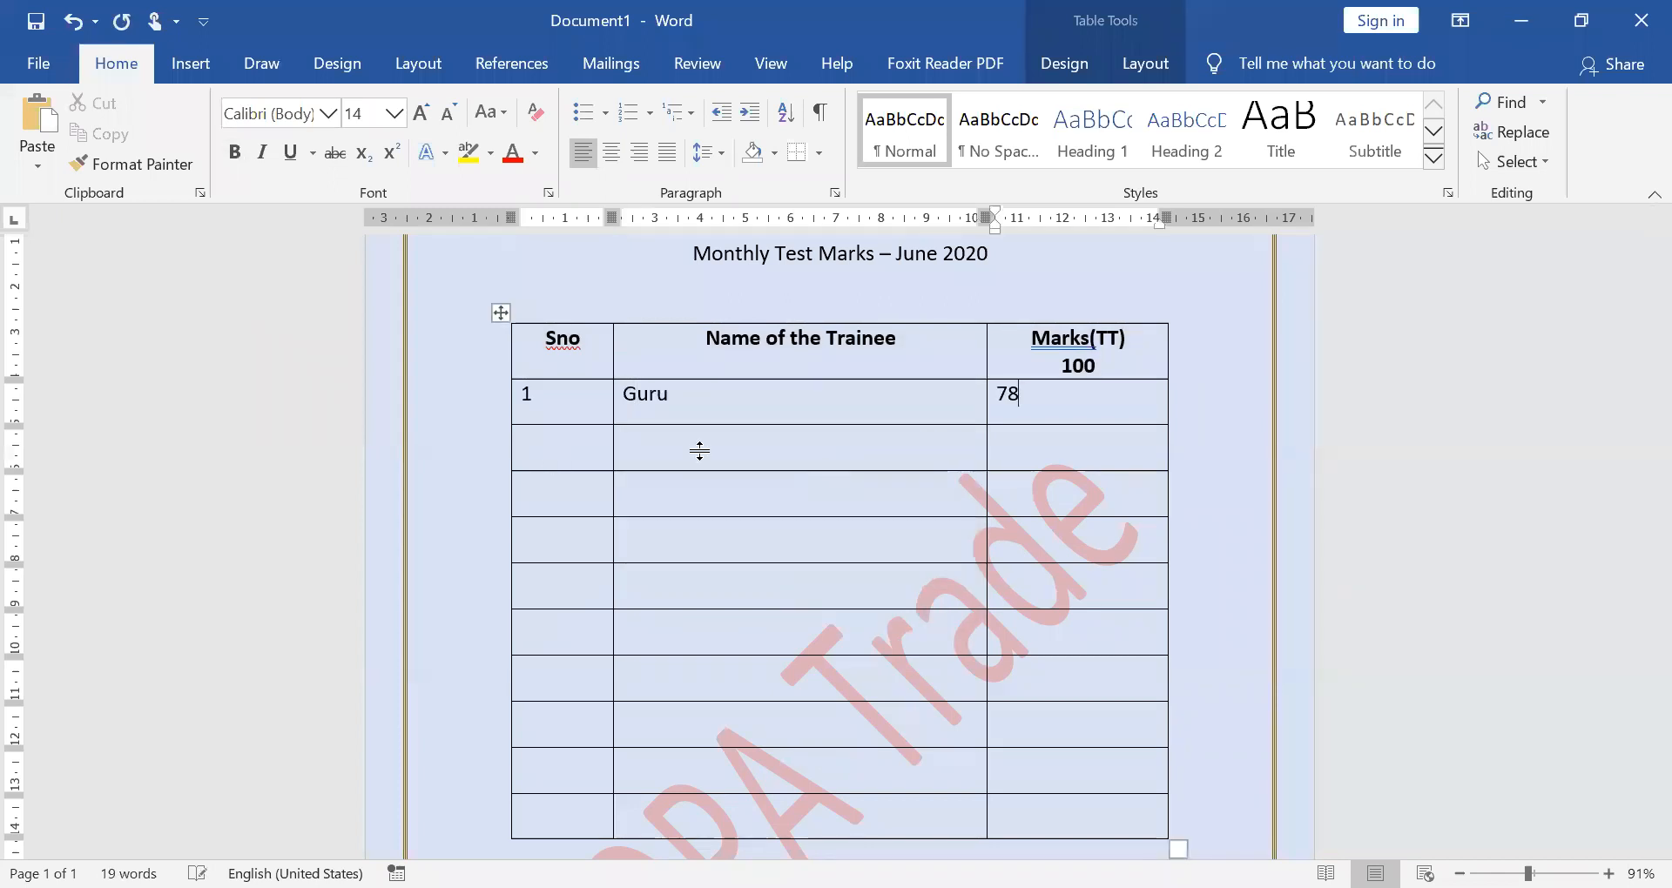
# Fill the second data row with serial number 2, the trainee's name and a mark of 90
pyautogui.press('Tab')
pyautogui.write('2')
pyautogui.press('Tab')
pyautogui.write('H')
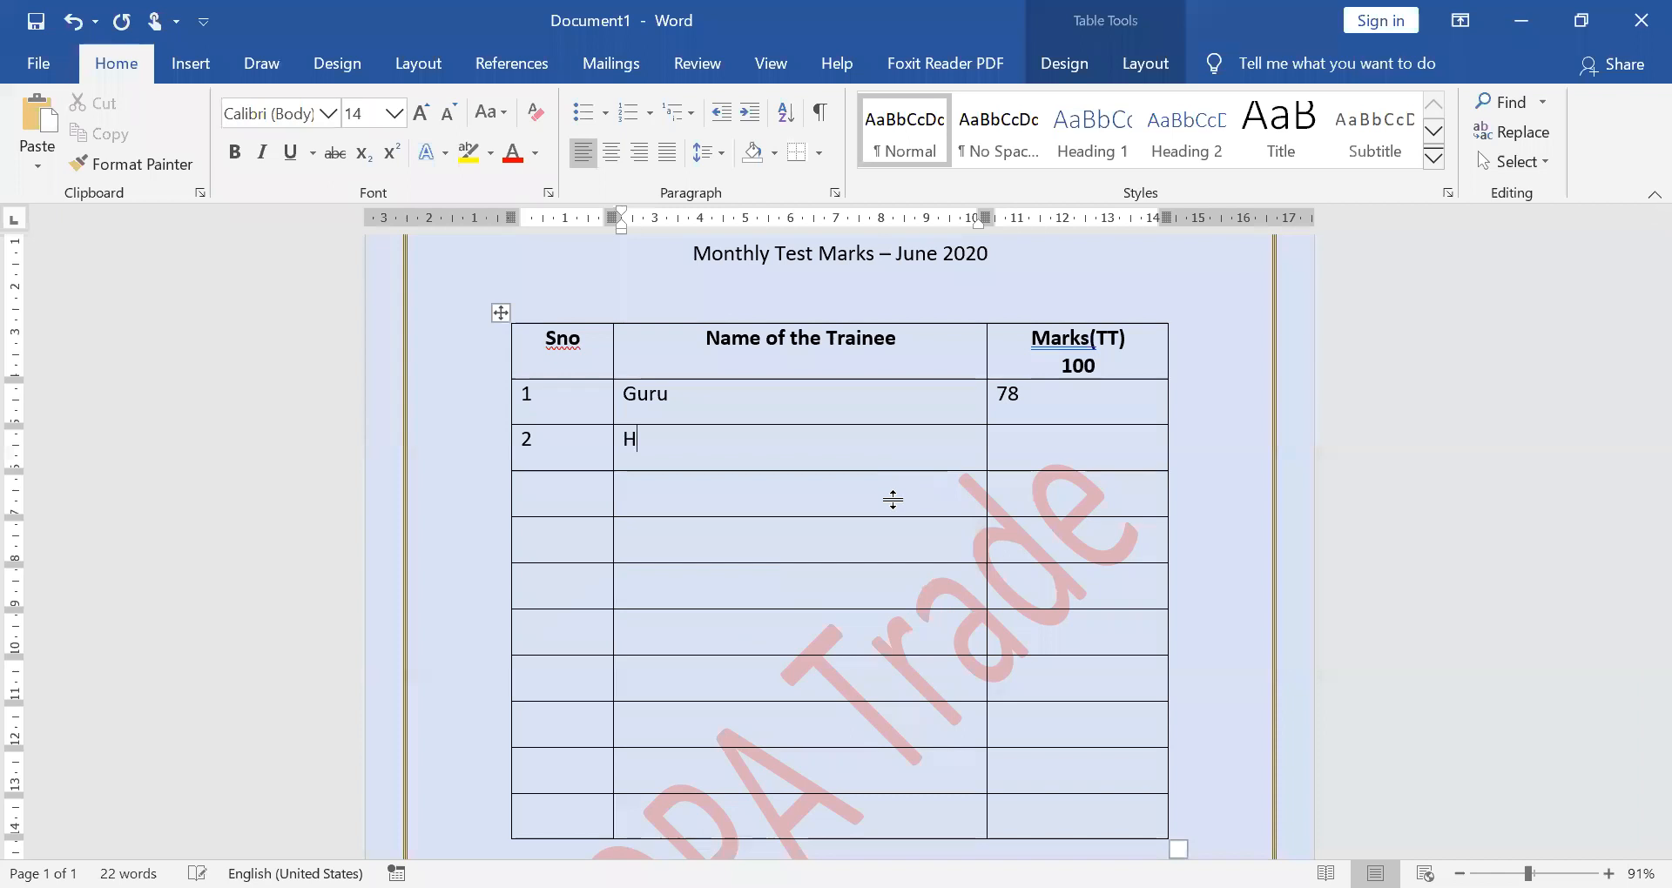
pyautogui.press('BackSpace')
pyautogui.write('Priyadharshini')
pyautogui.press('Tab')
pyautogui.write('90')
# Fill the third data row with serial number 3, the trainee's name and a mark of 56
pyautogui.click(584, 498)
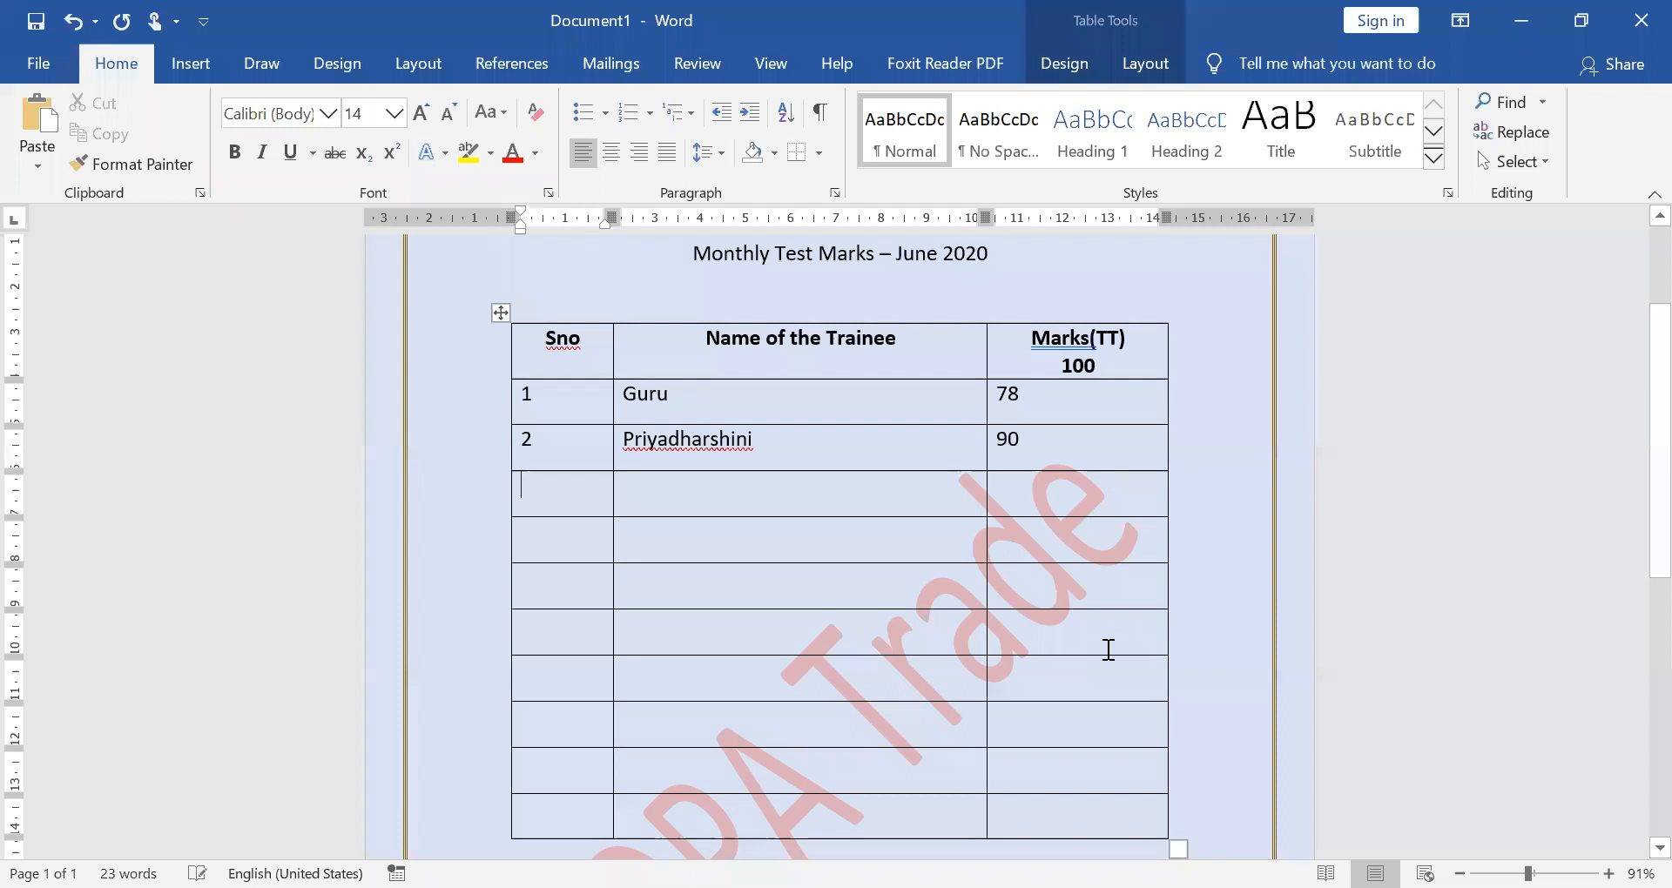
pyautogui.write('3')
pyautogui.press('Tab')
pyautogui.write('Ya')
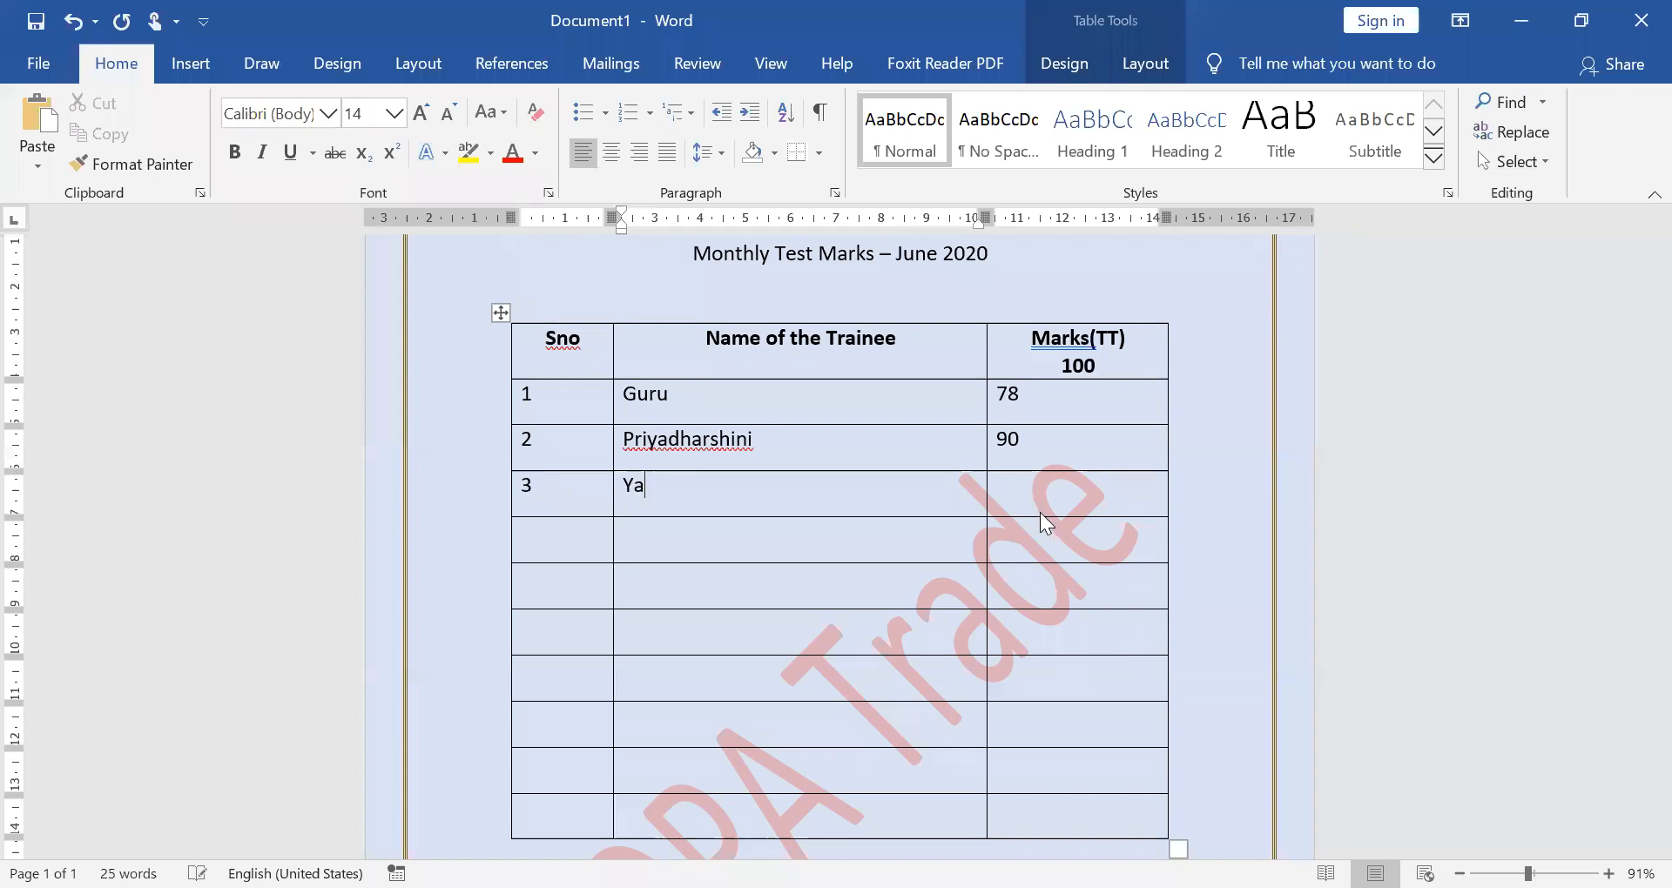
pyautogui.write('smin')
pyautogui.press('Tab')
pyautogui.press('Tab')
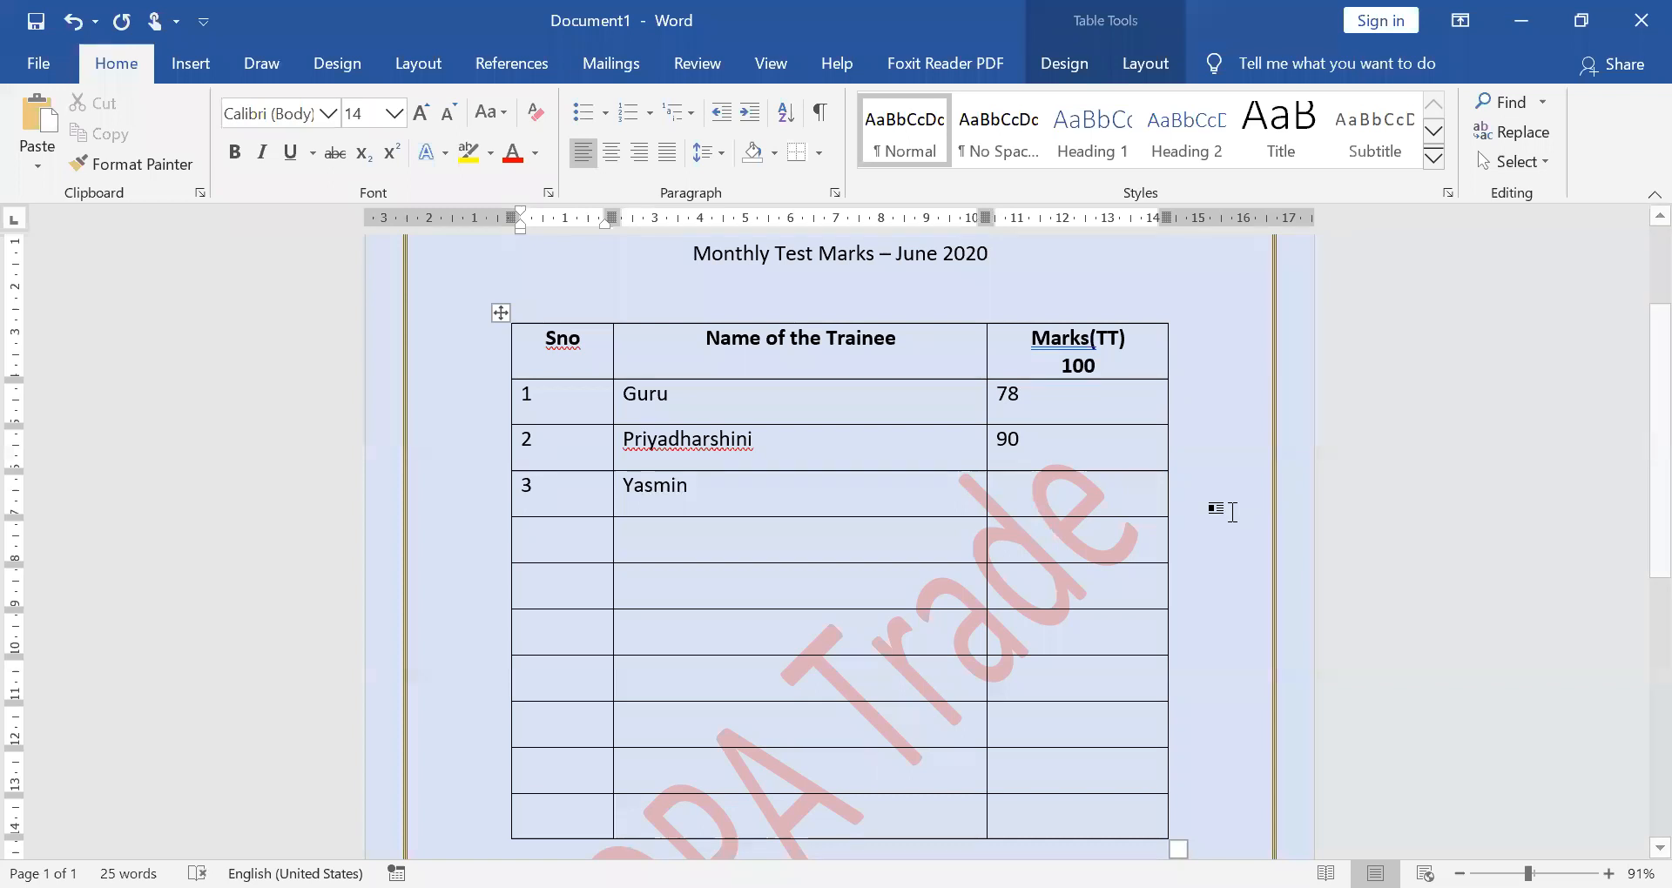
pyautogui.click(1051, 493)
pyautogui.write('56')
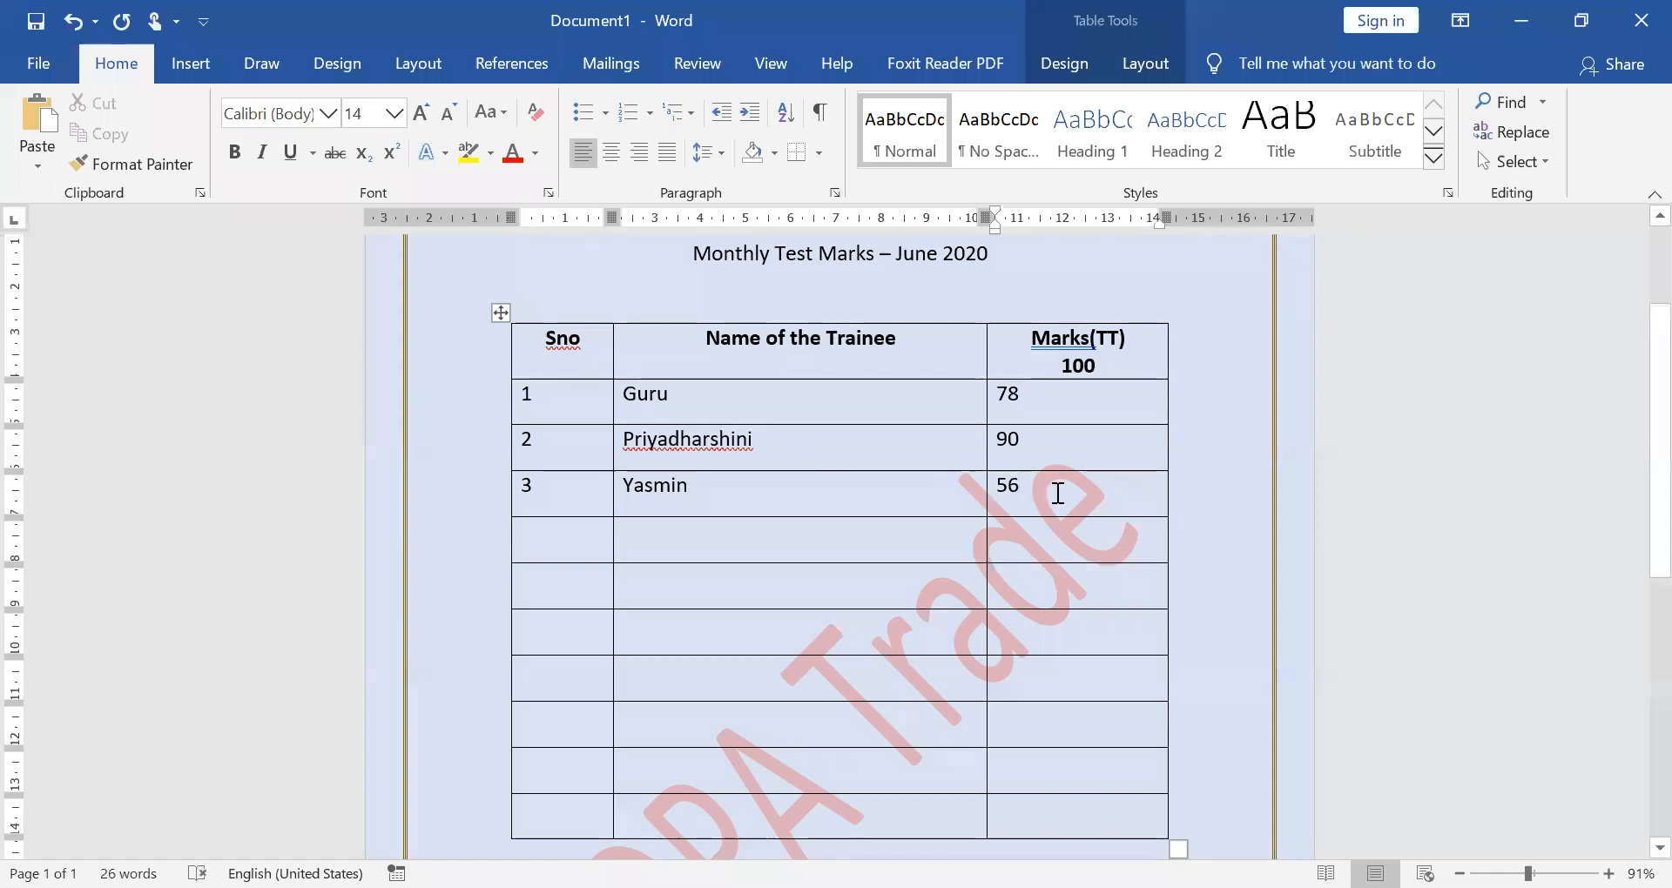
# Set the vertical alignment of the cells in the three filled trainee rows to Center and clear the selection
pyautogui.moveTo(1057, 485); pyautogui.dragTo(568, 394)
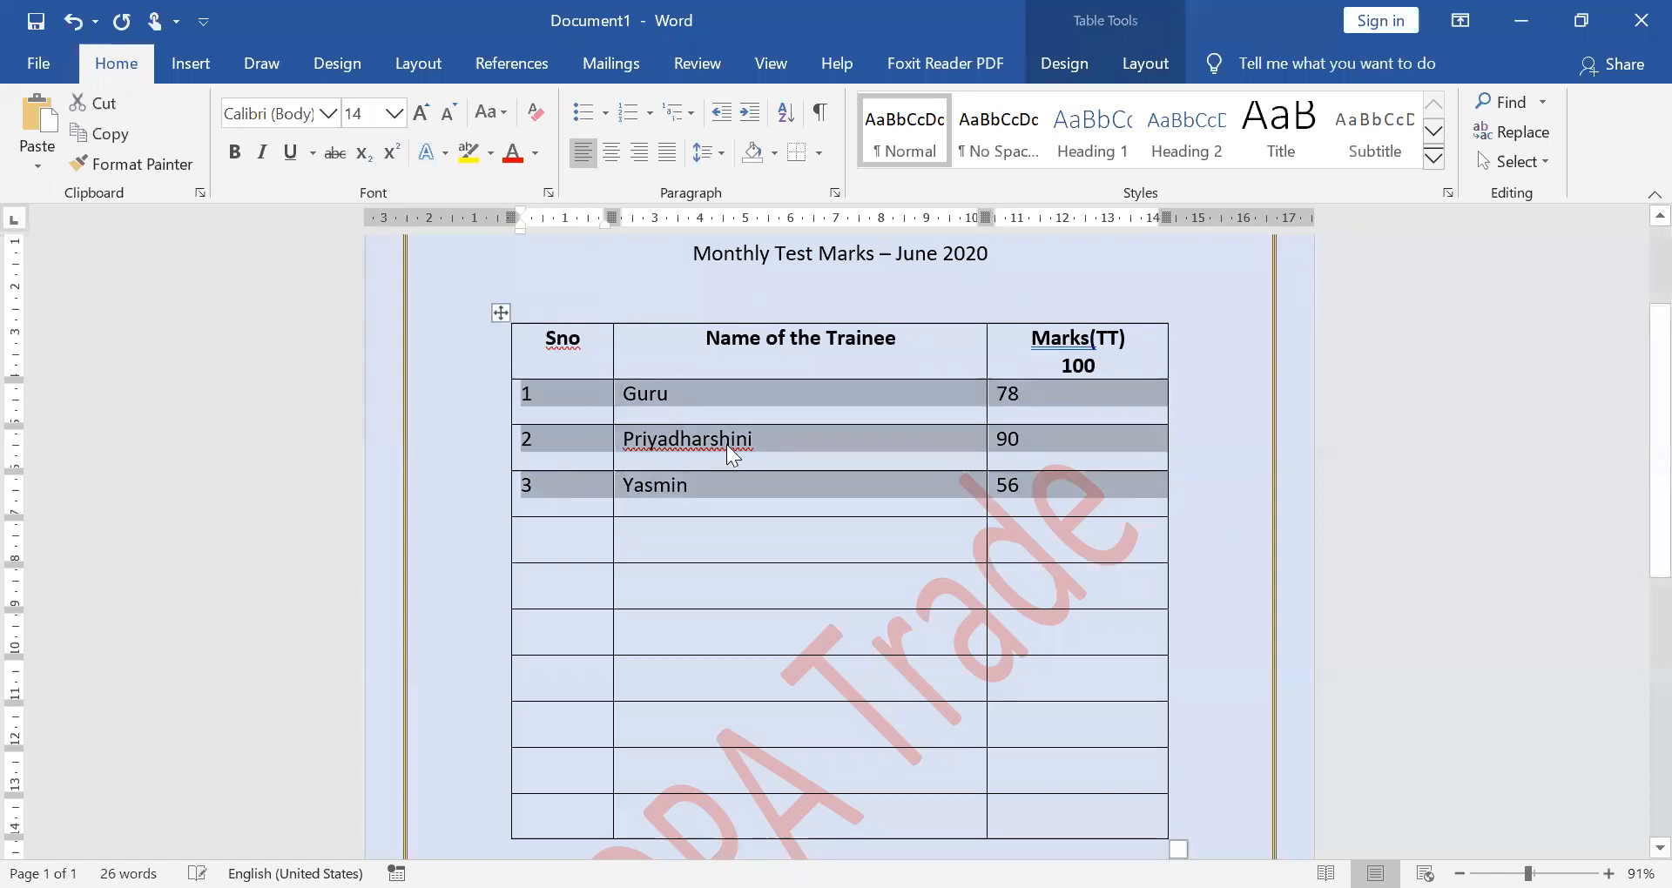
pyautogui.rightClick(813, 432)
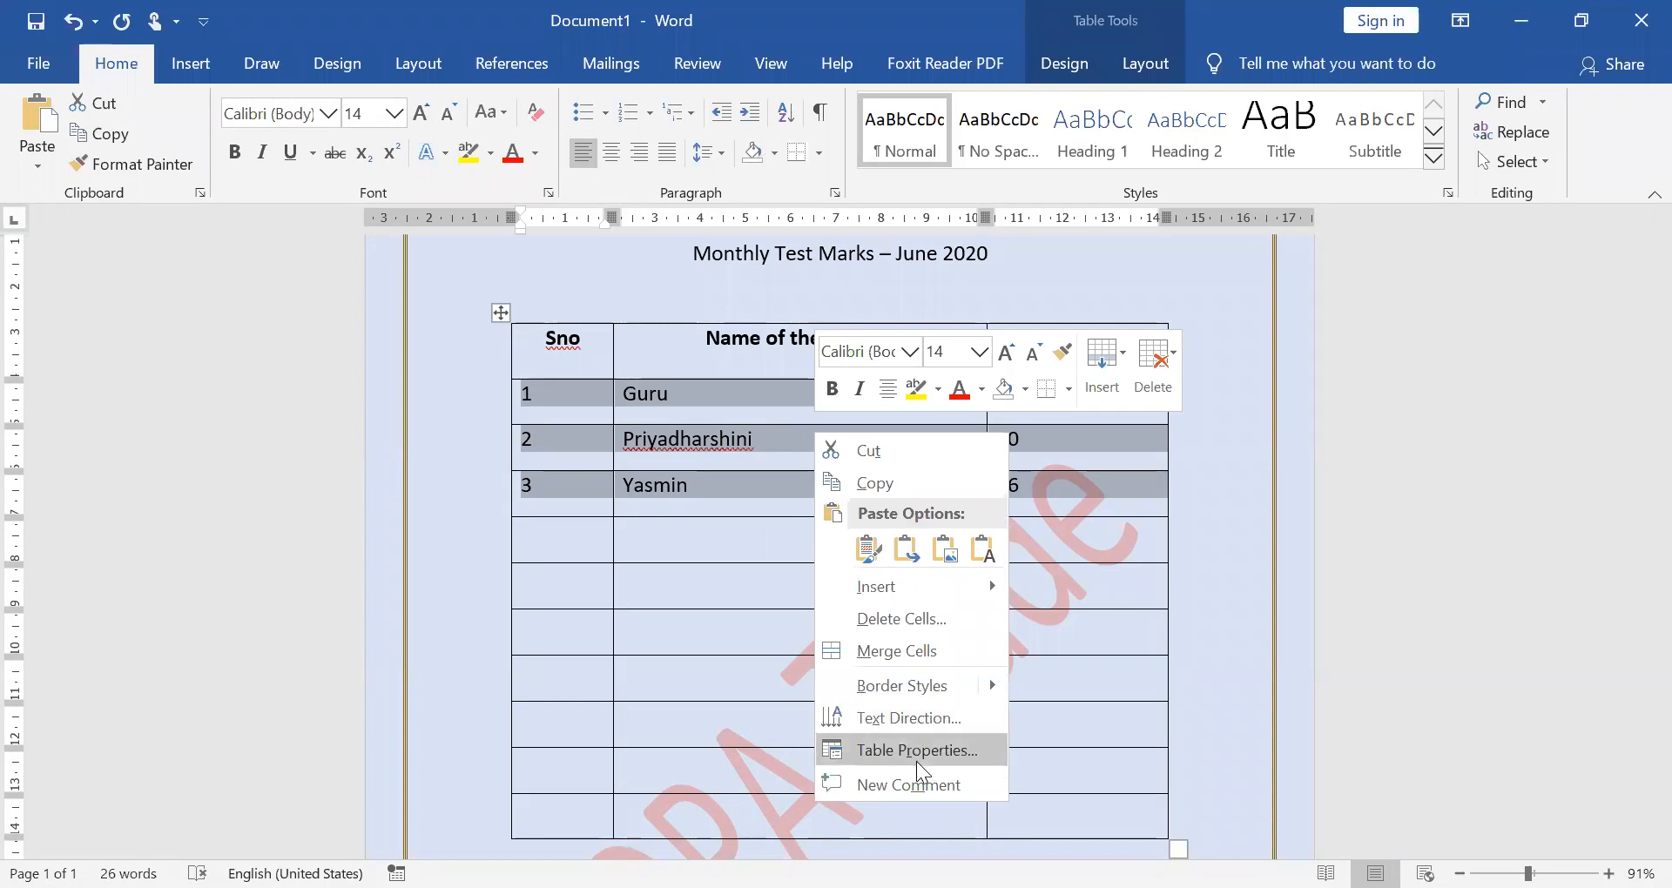
pyautogui.click(738, 181)
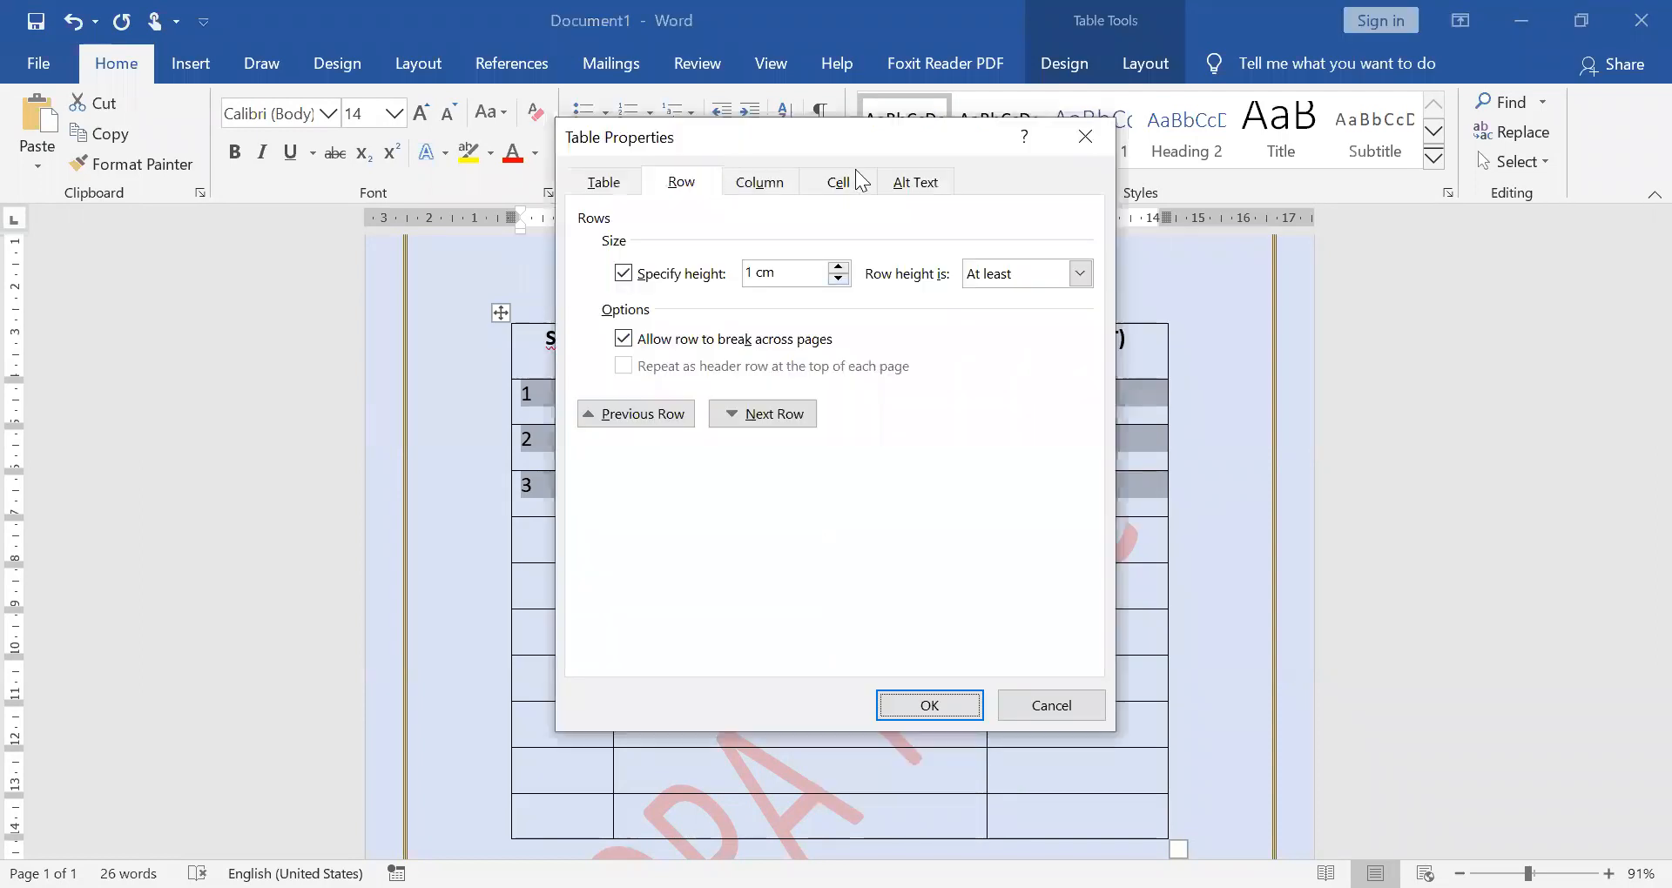
pyautogui.click(844, 183)
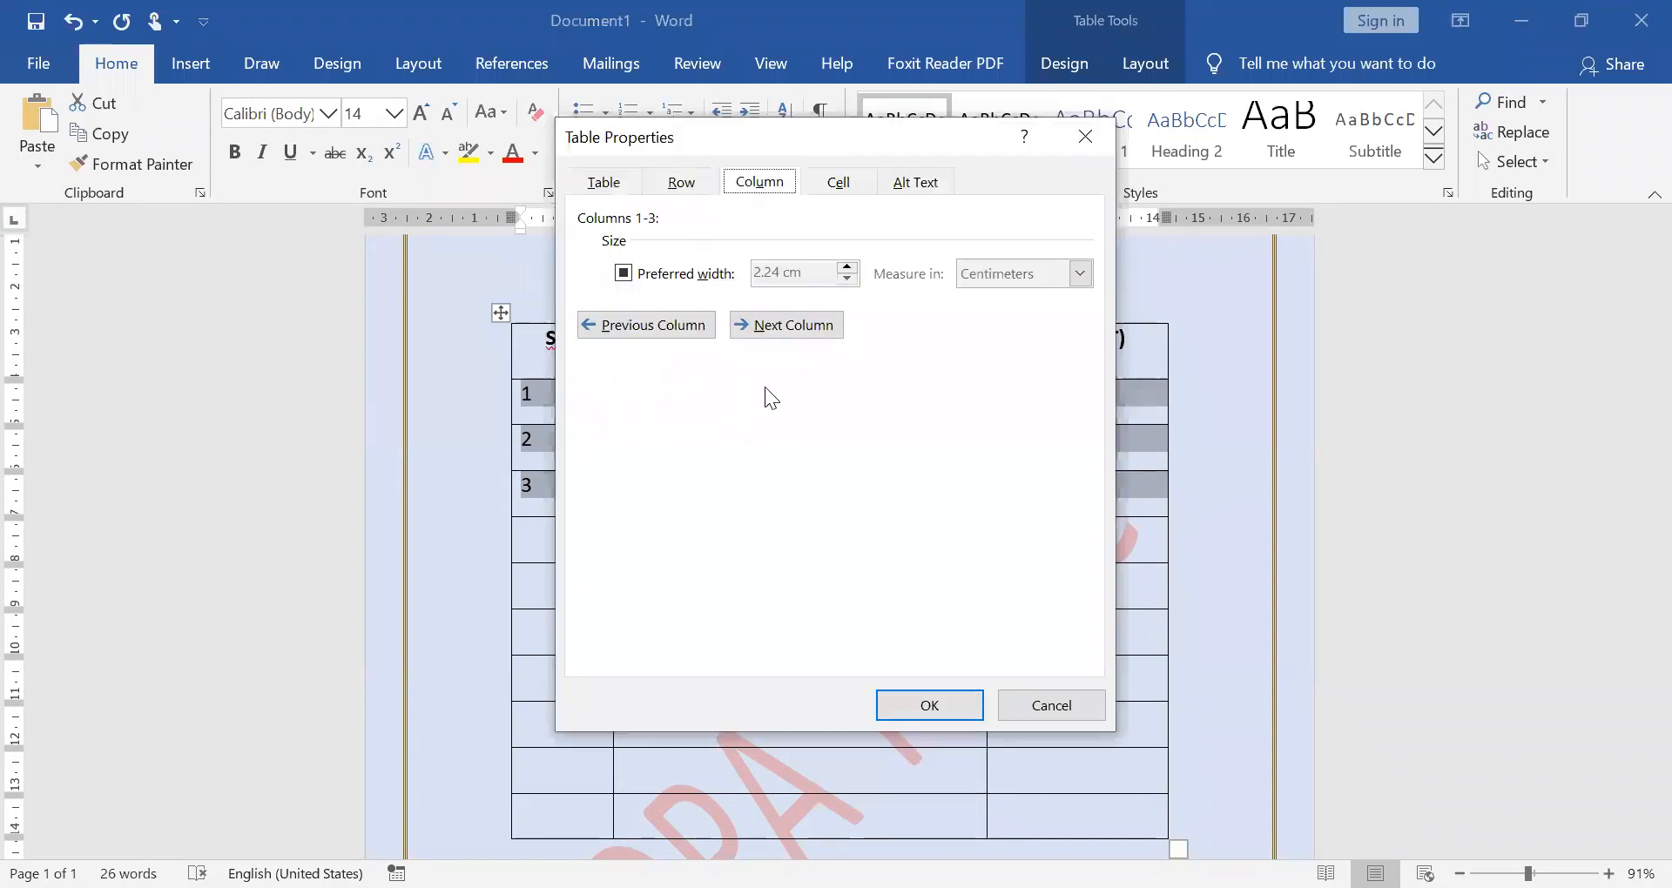
pyautogui.click(725, 359)
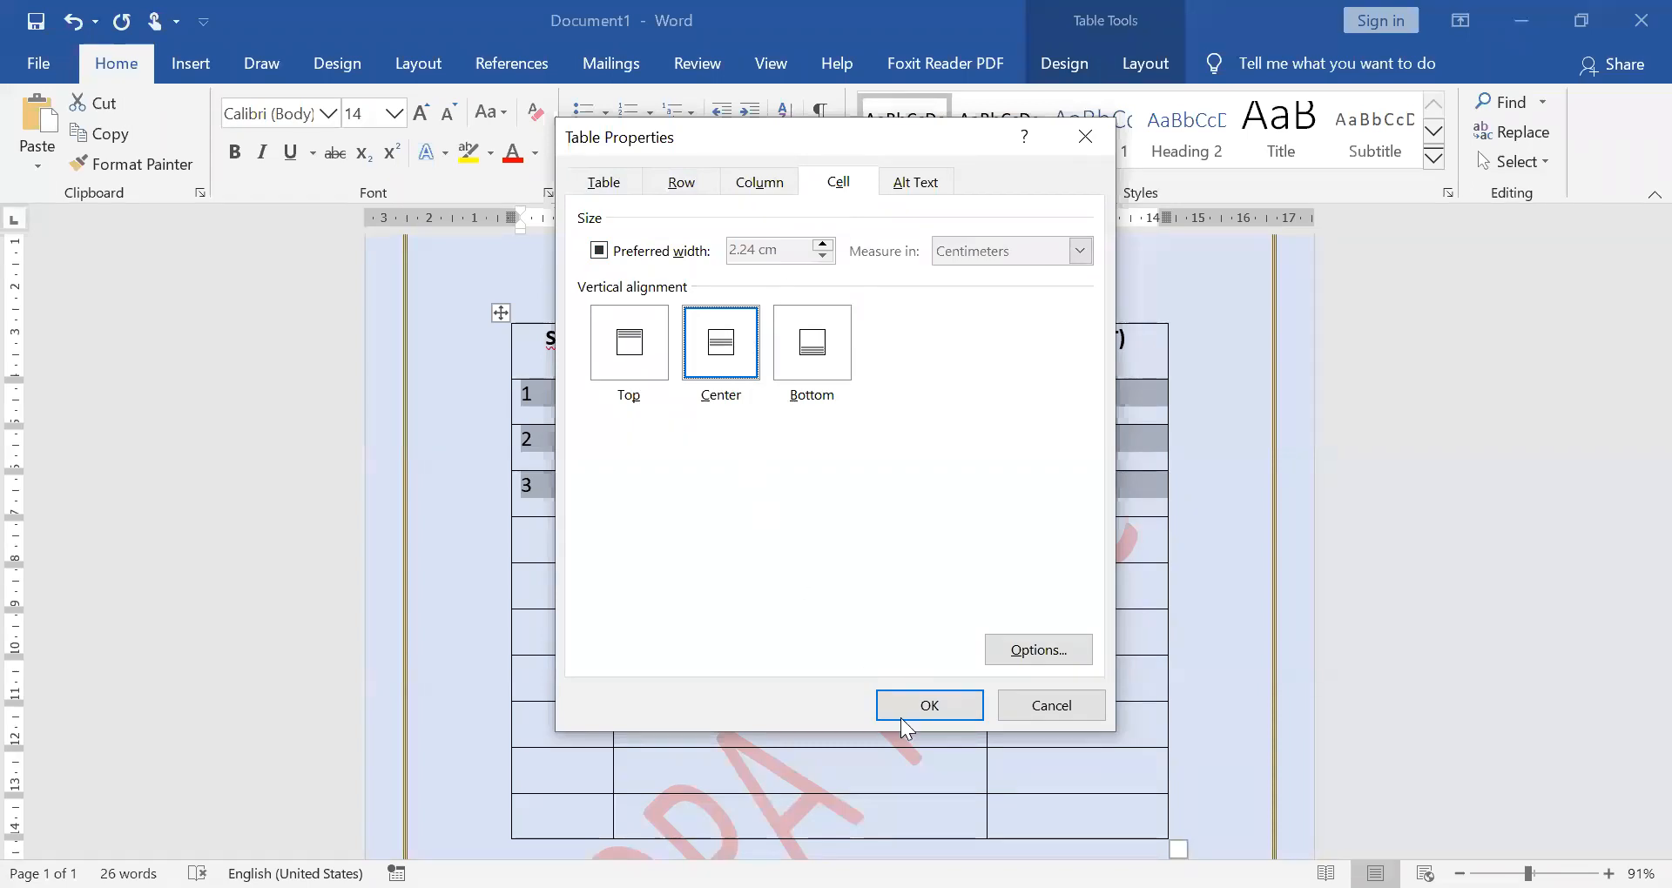
pyautogui.click(942, 705)
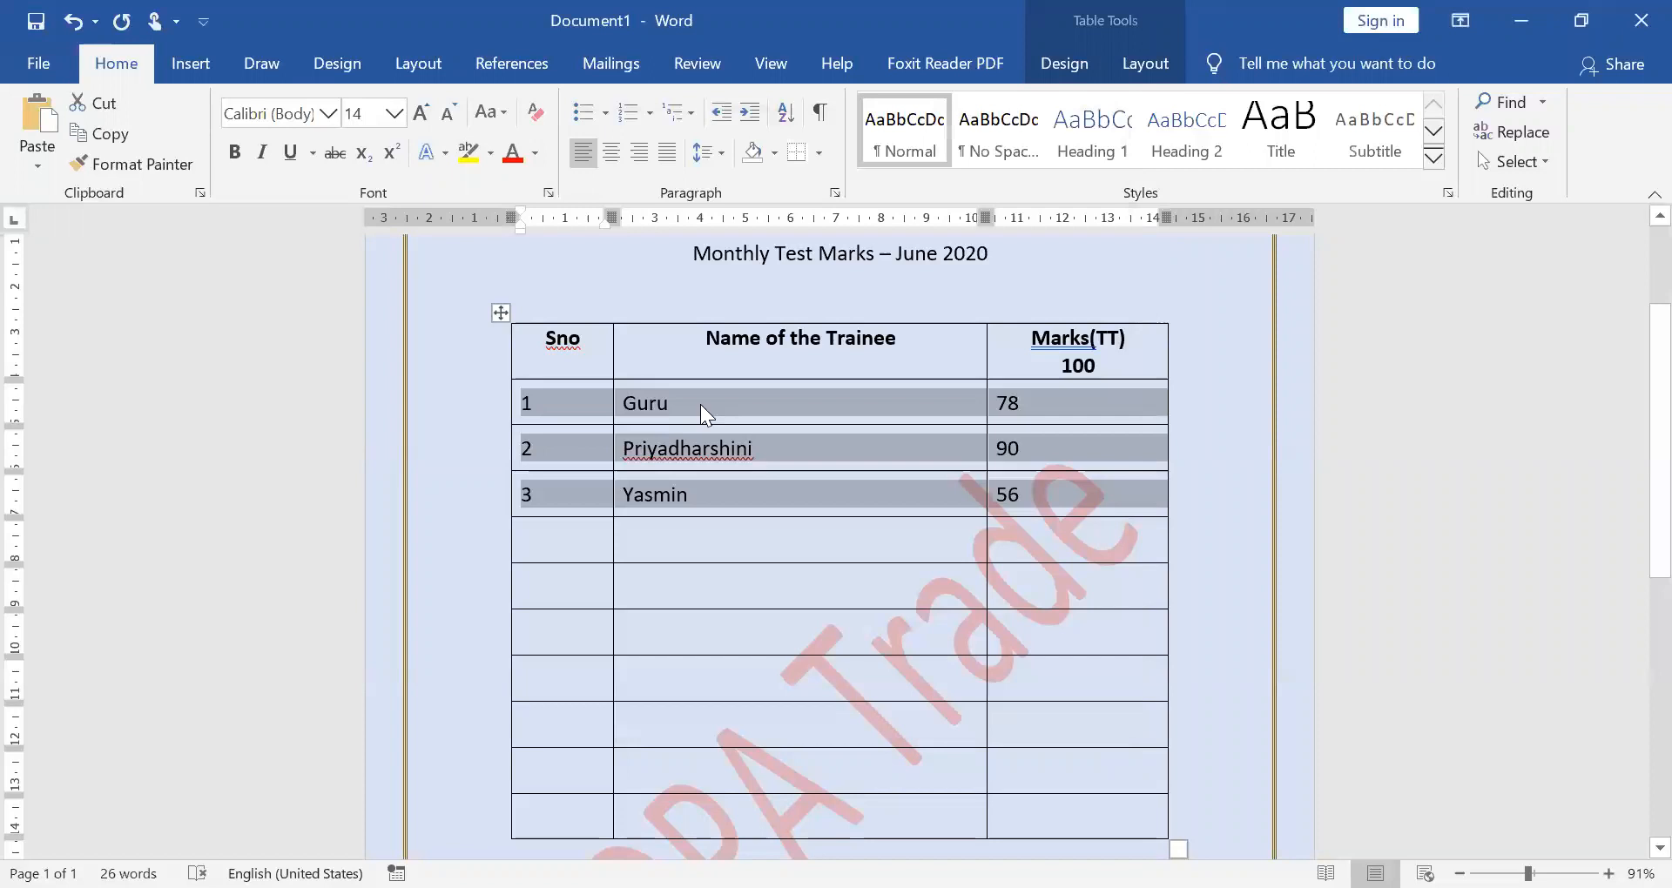
pyautogui.rightClick(799, 702)
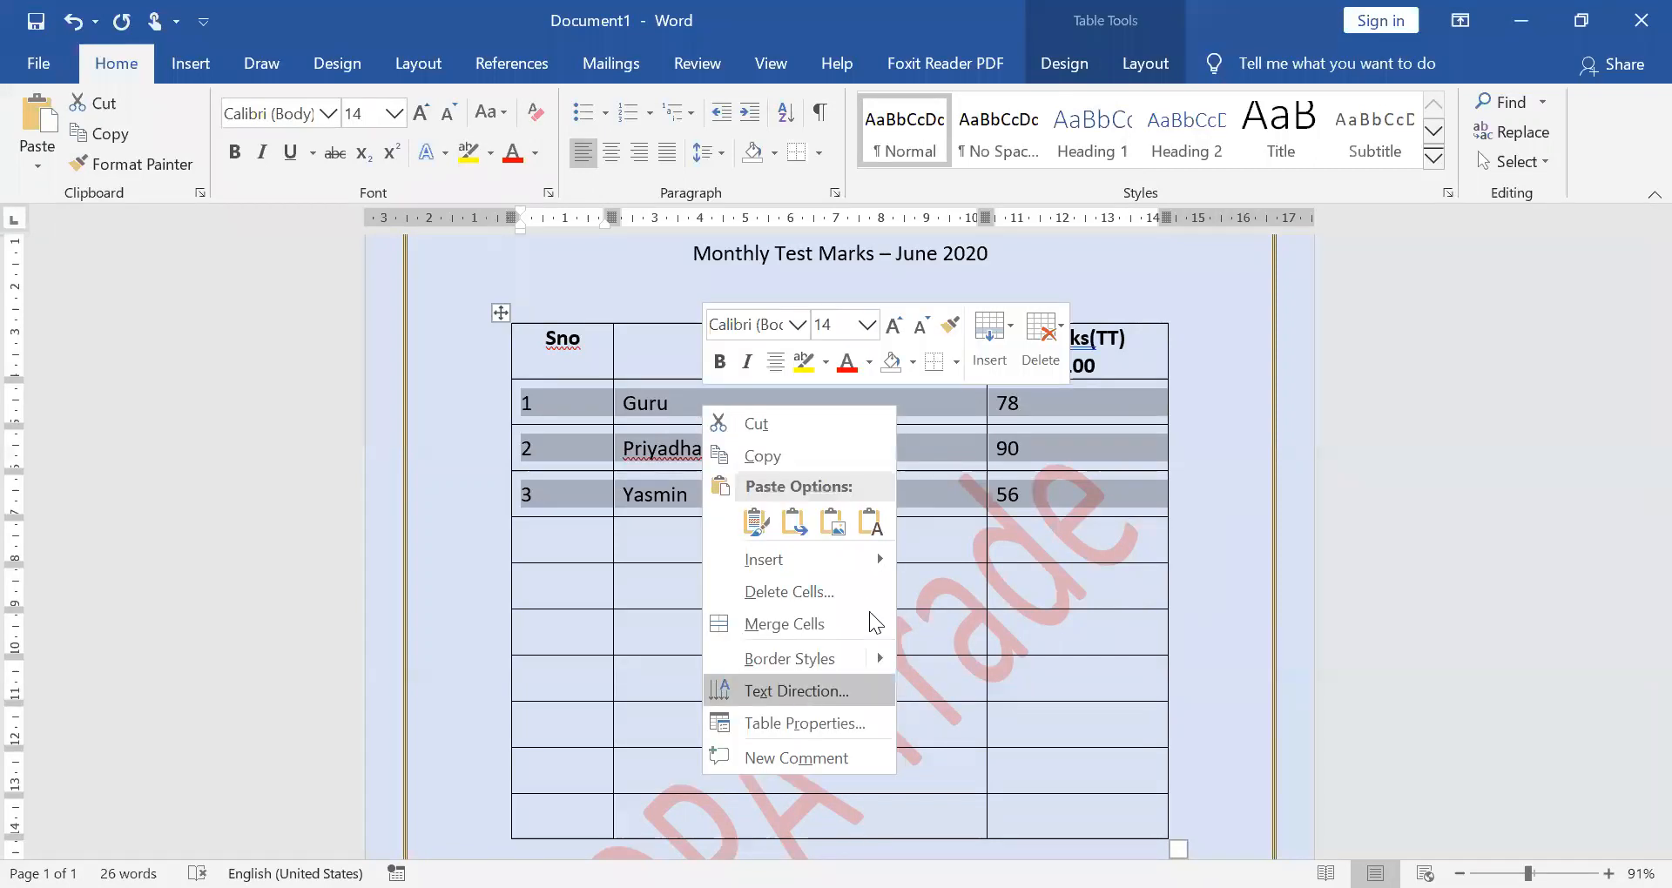
pyautogui.click(644, 495)
pyautogui.click(645, 494)
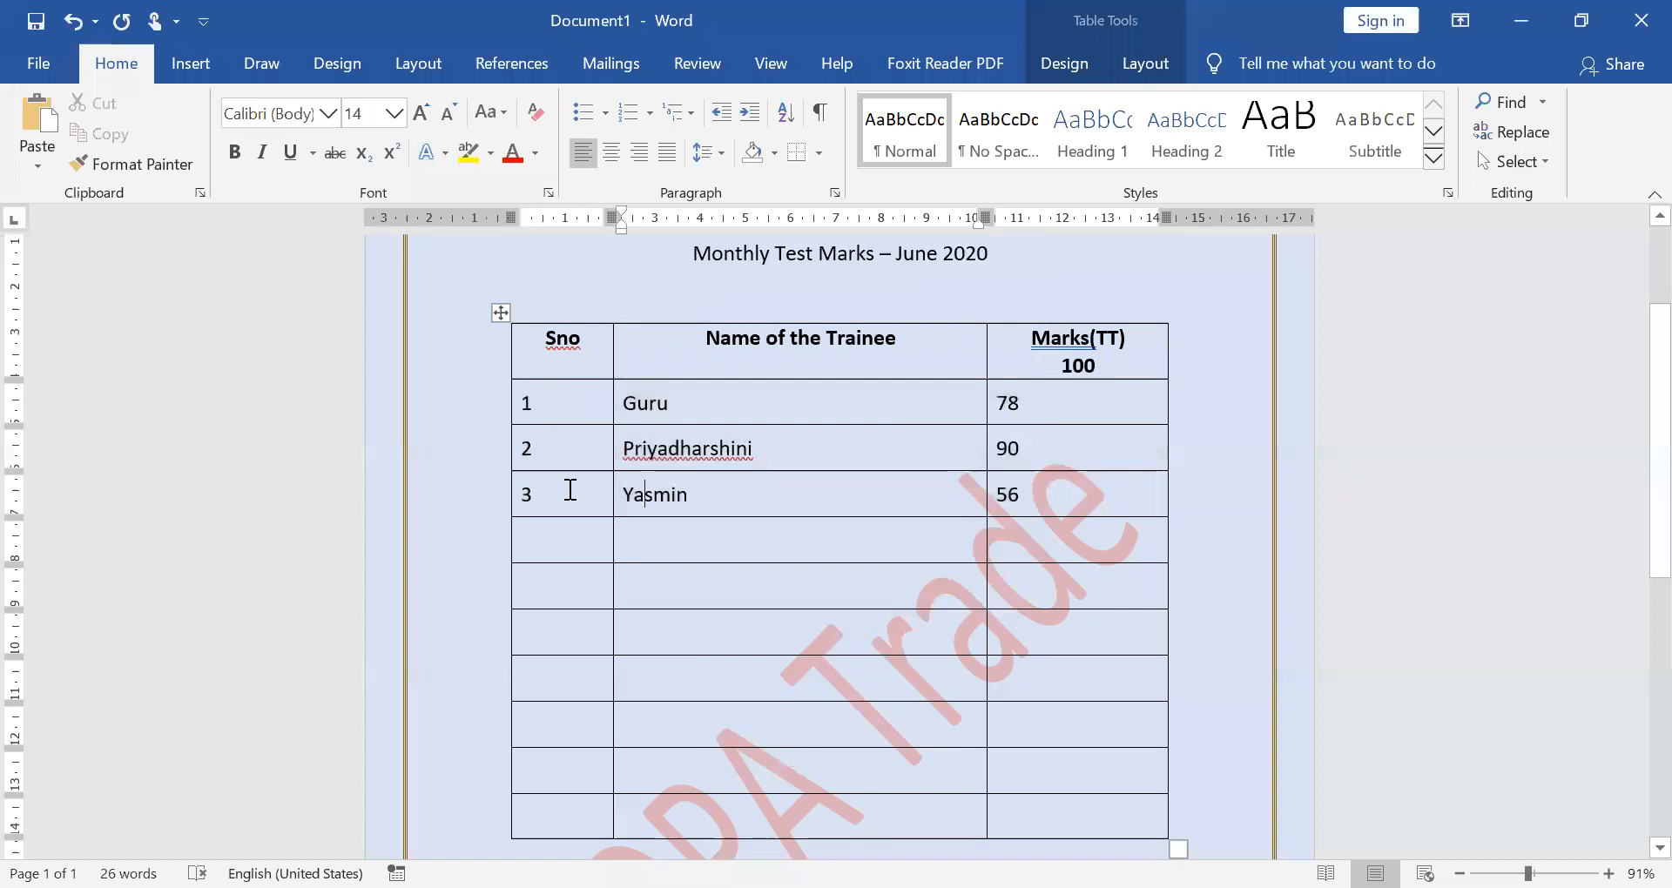
# Center the three serial numbers and the three marks horizontally in their cells, leaving the names left-aligned
pyautogui.moveTo(568, 404); pyautogui.dragTo(568, 489)
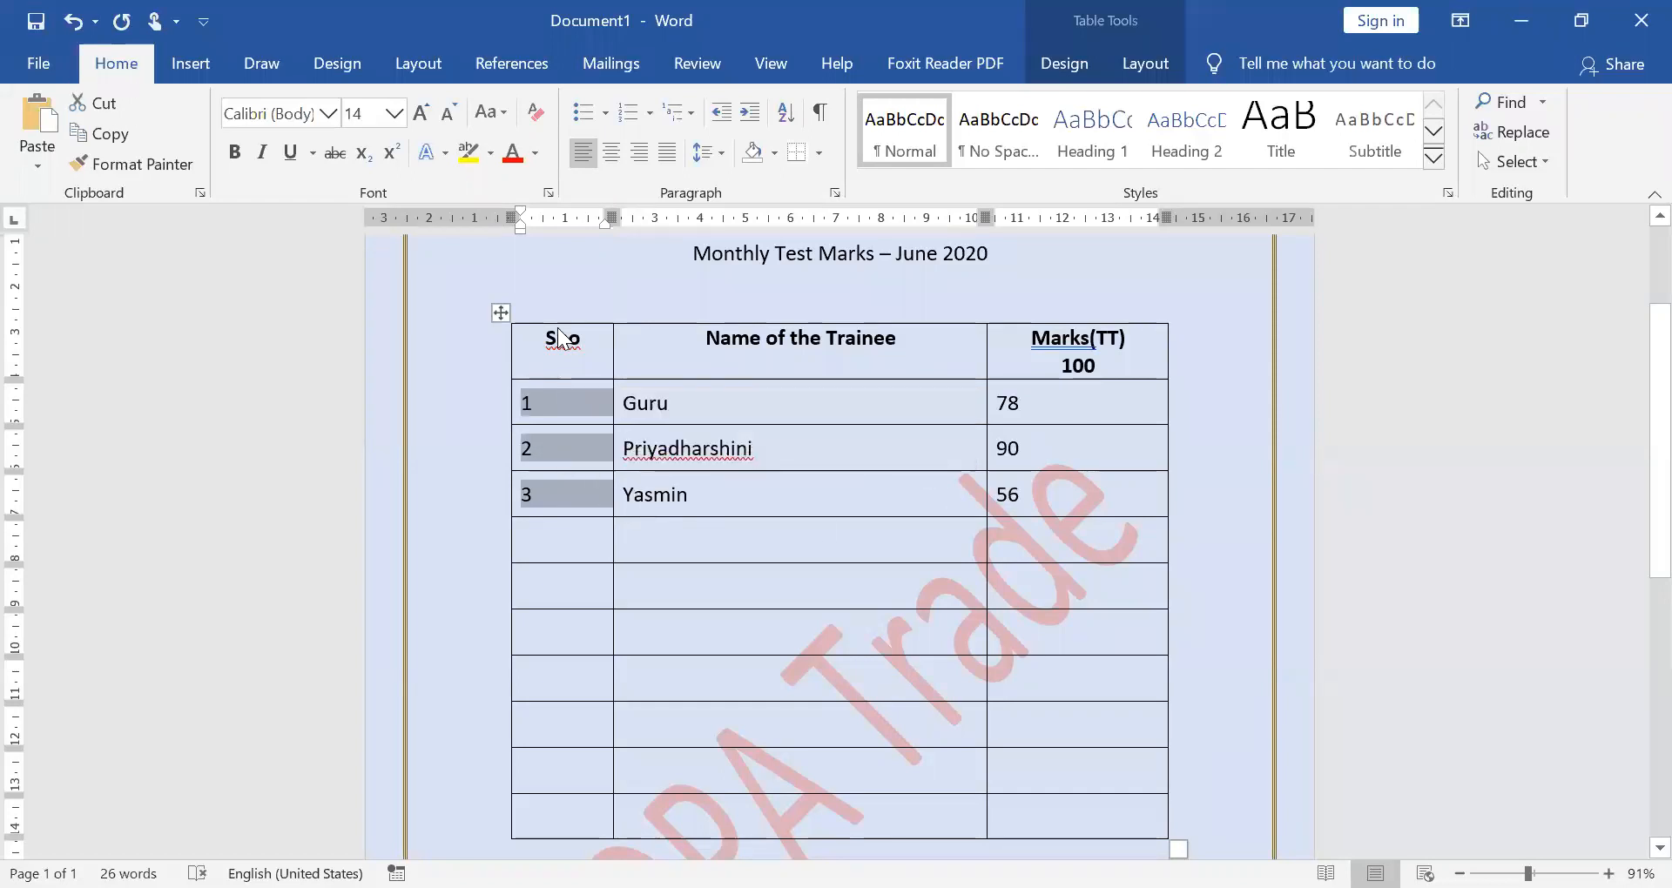
pyautogui.click(610, 152)
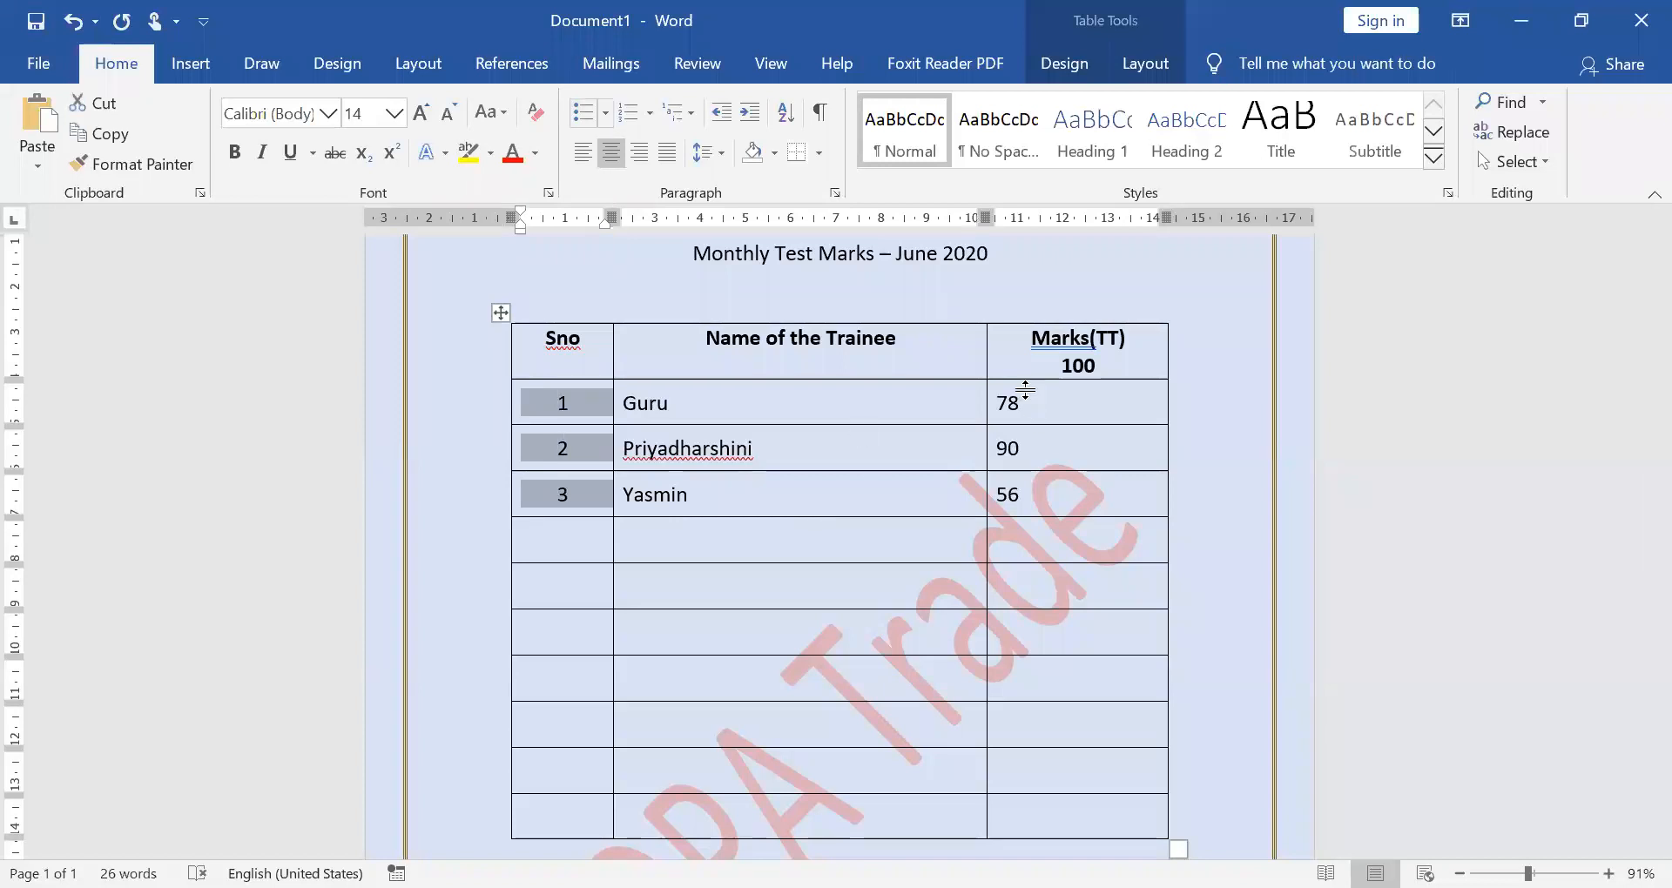
pyautogui.press('Right')
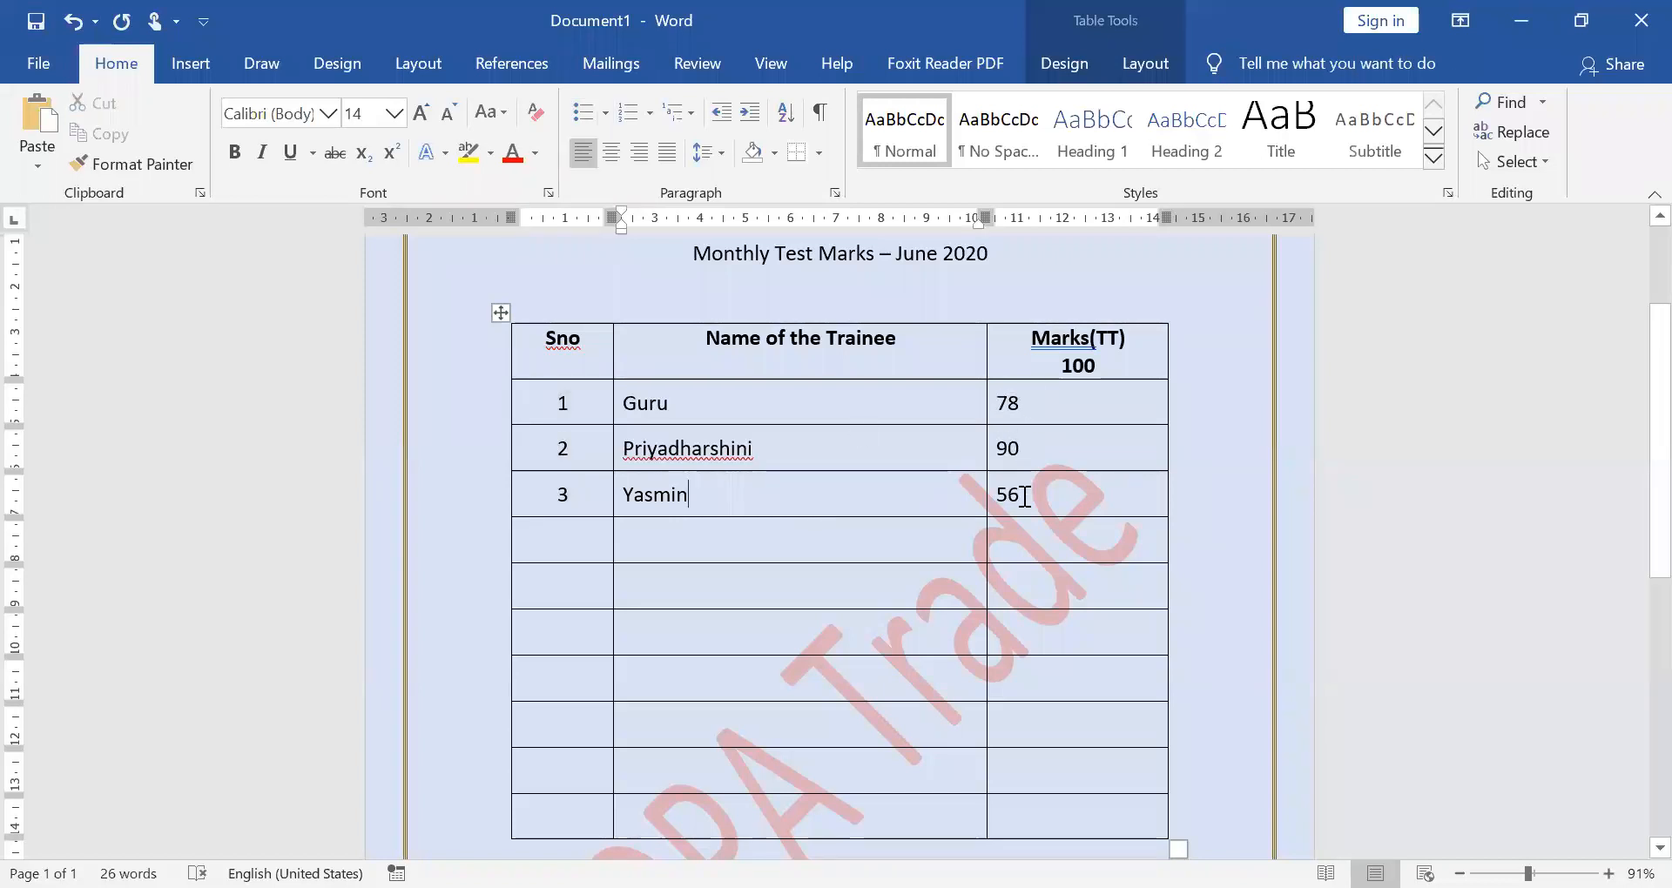
pyautogui.moveTo(1010, 402); pyautogui.dragTo(1008, 487)
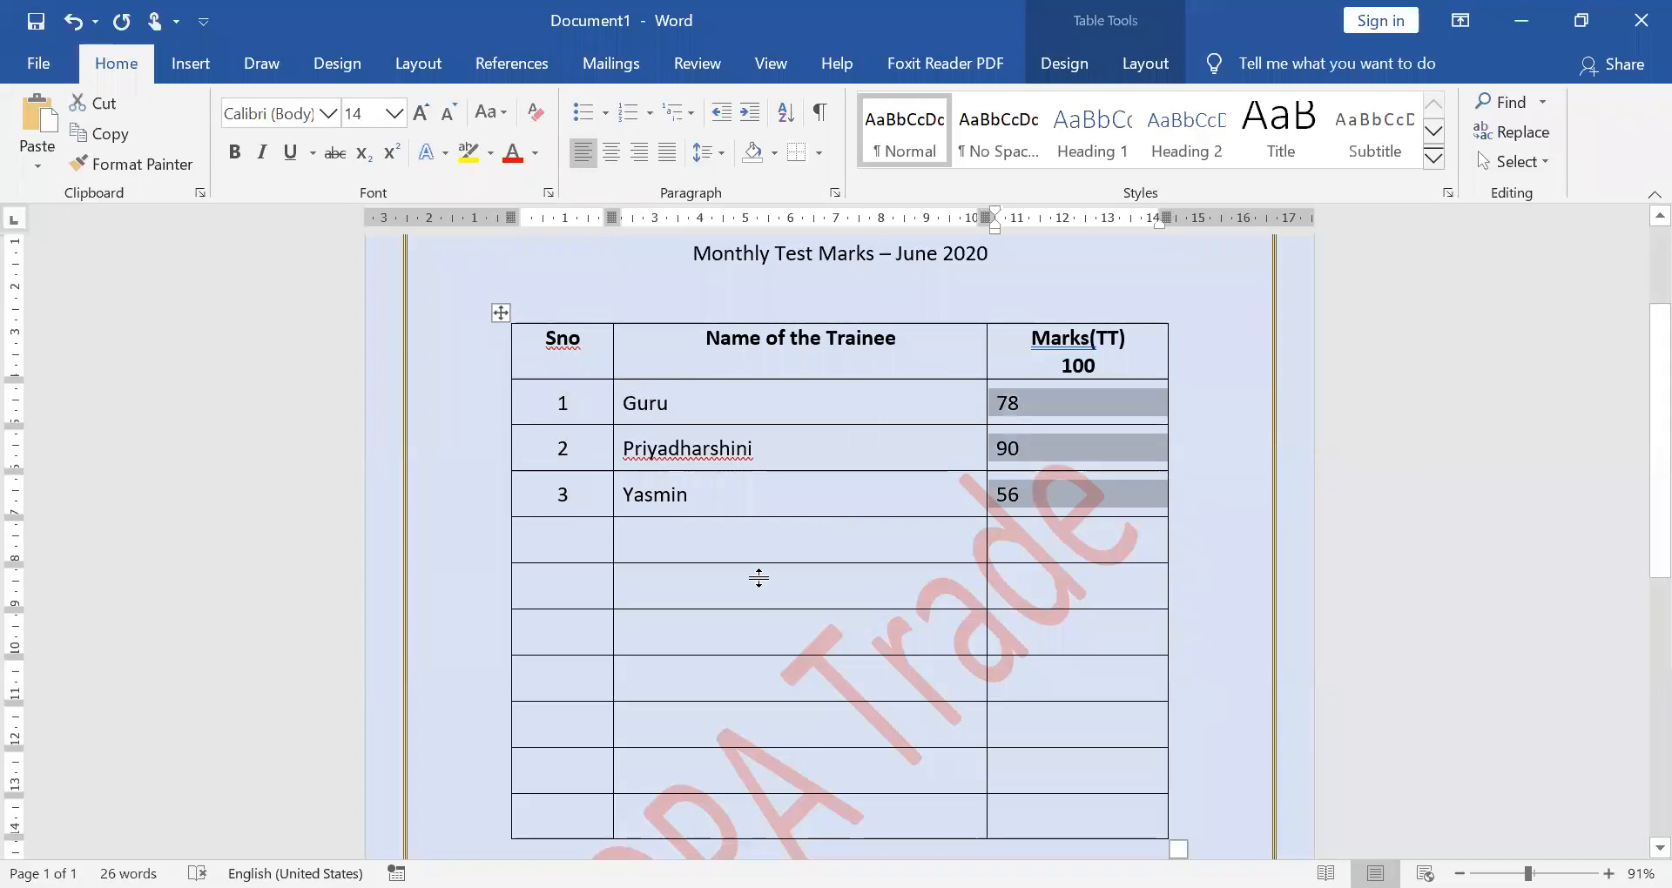
pyautogui.hotkey('ctrl', 'e')
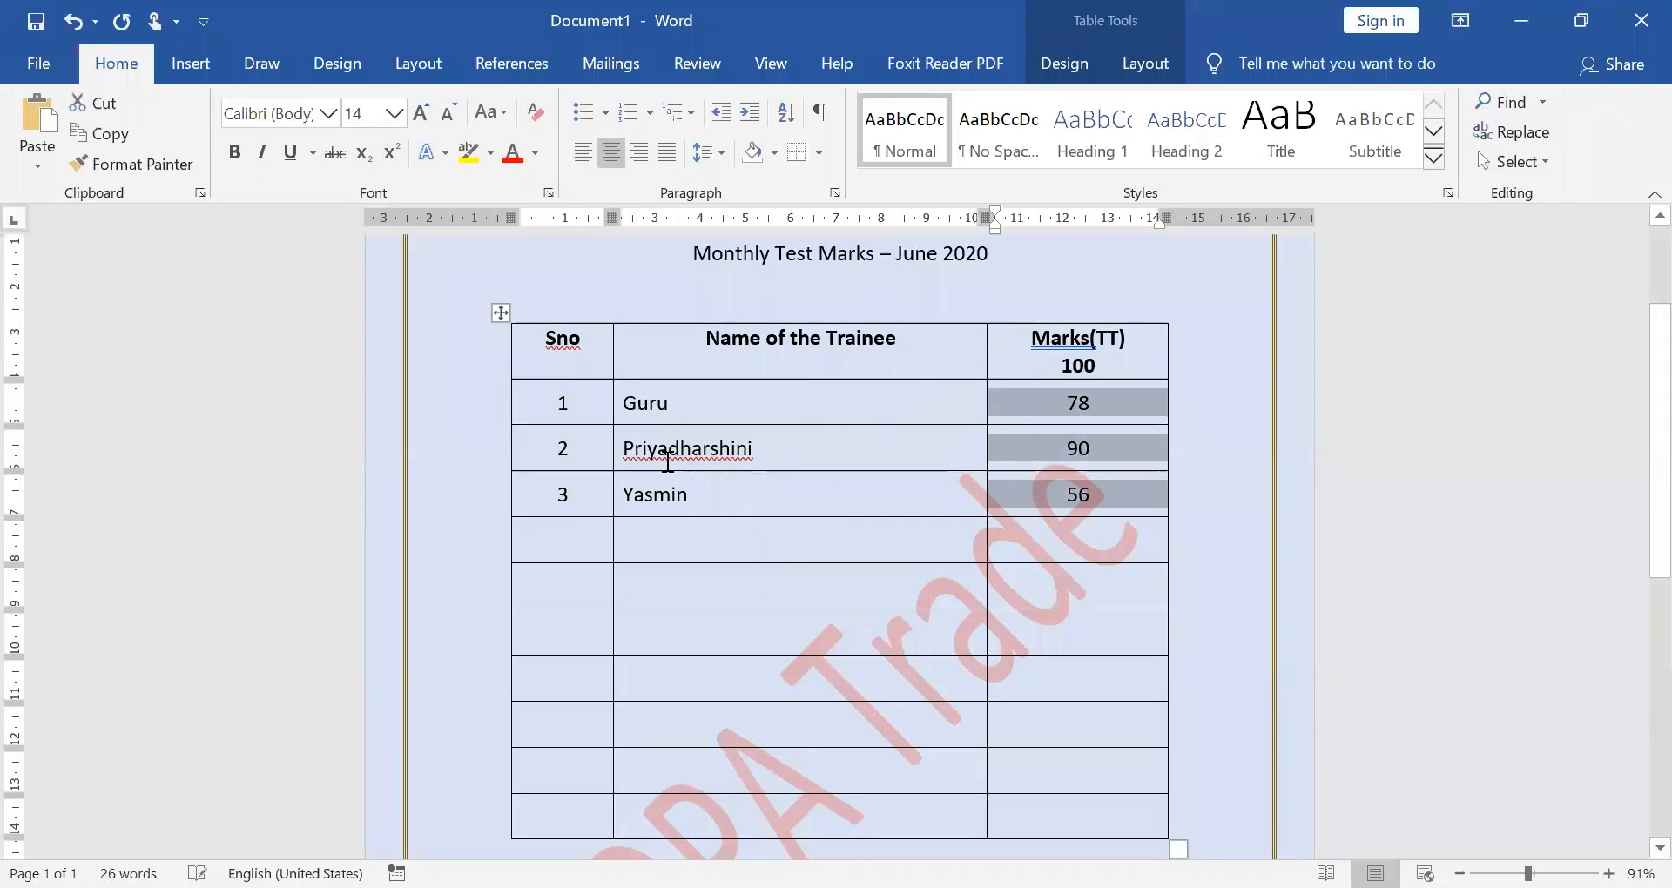
pyautogui.click(716, 568)
pyautogui.scroll(1, 473, 560)
pyautogui.scroll(-1, 473, 560)
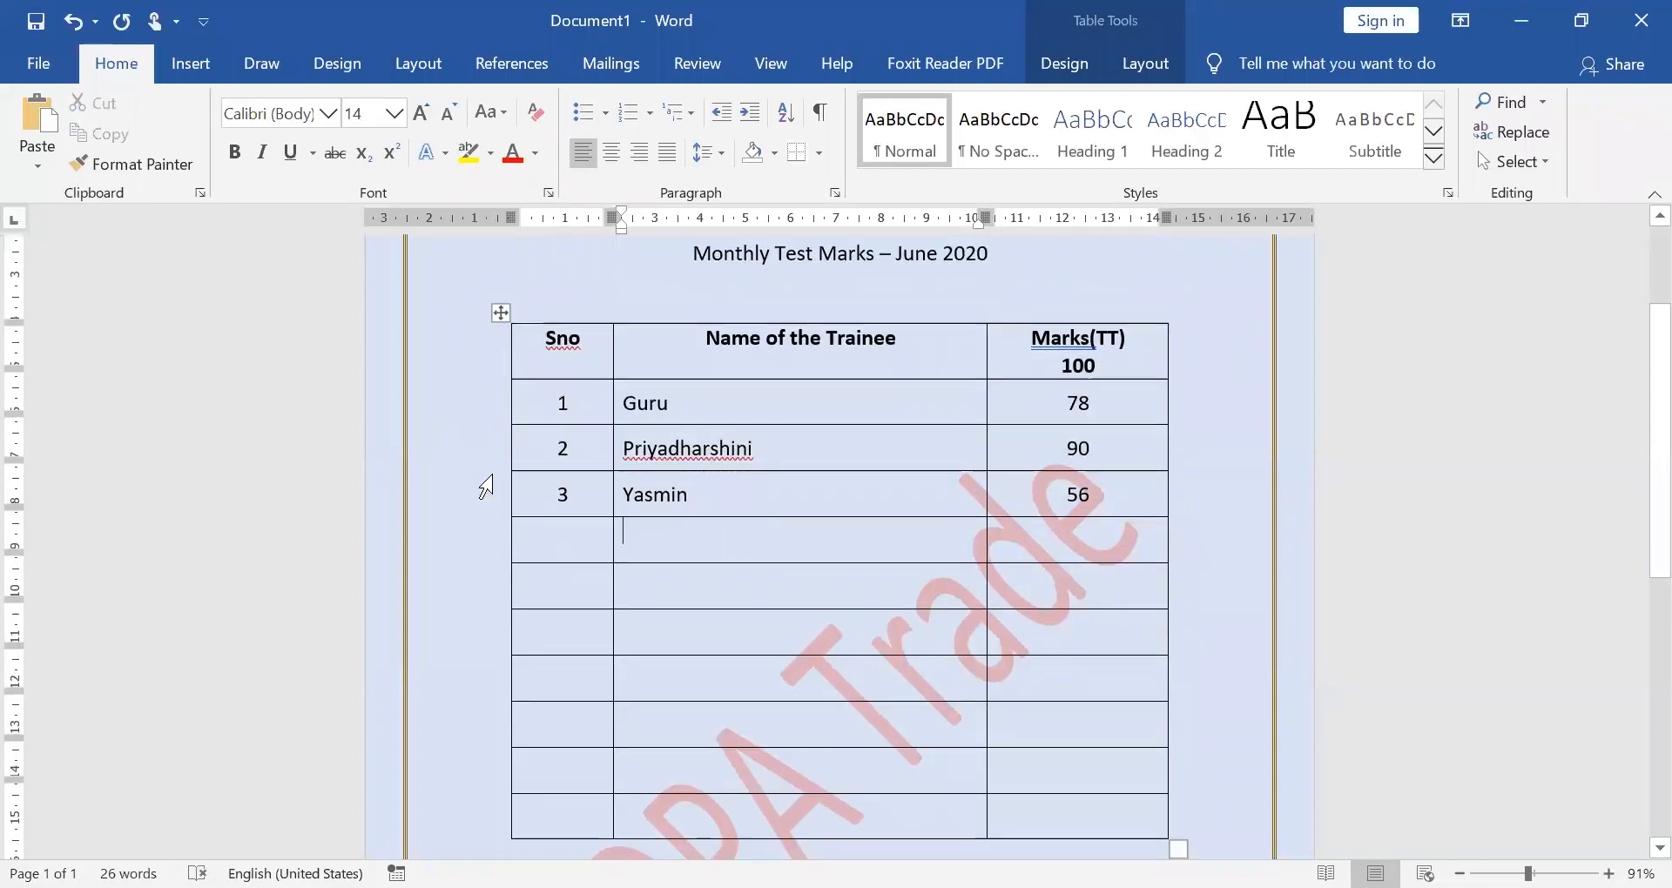
# Try deleting all seven empty rows below the third trainee and undo the deletion
pyautogui.scroll(-2, 485, 476)
pyautogui.moveTo(540, 697); pyautogui.dragTo(612, 459)
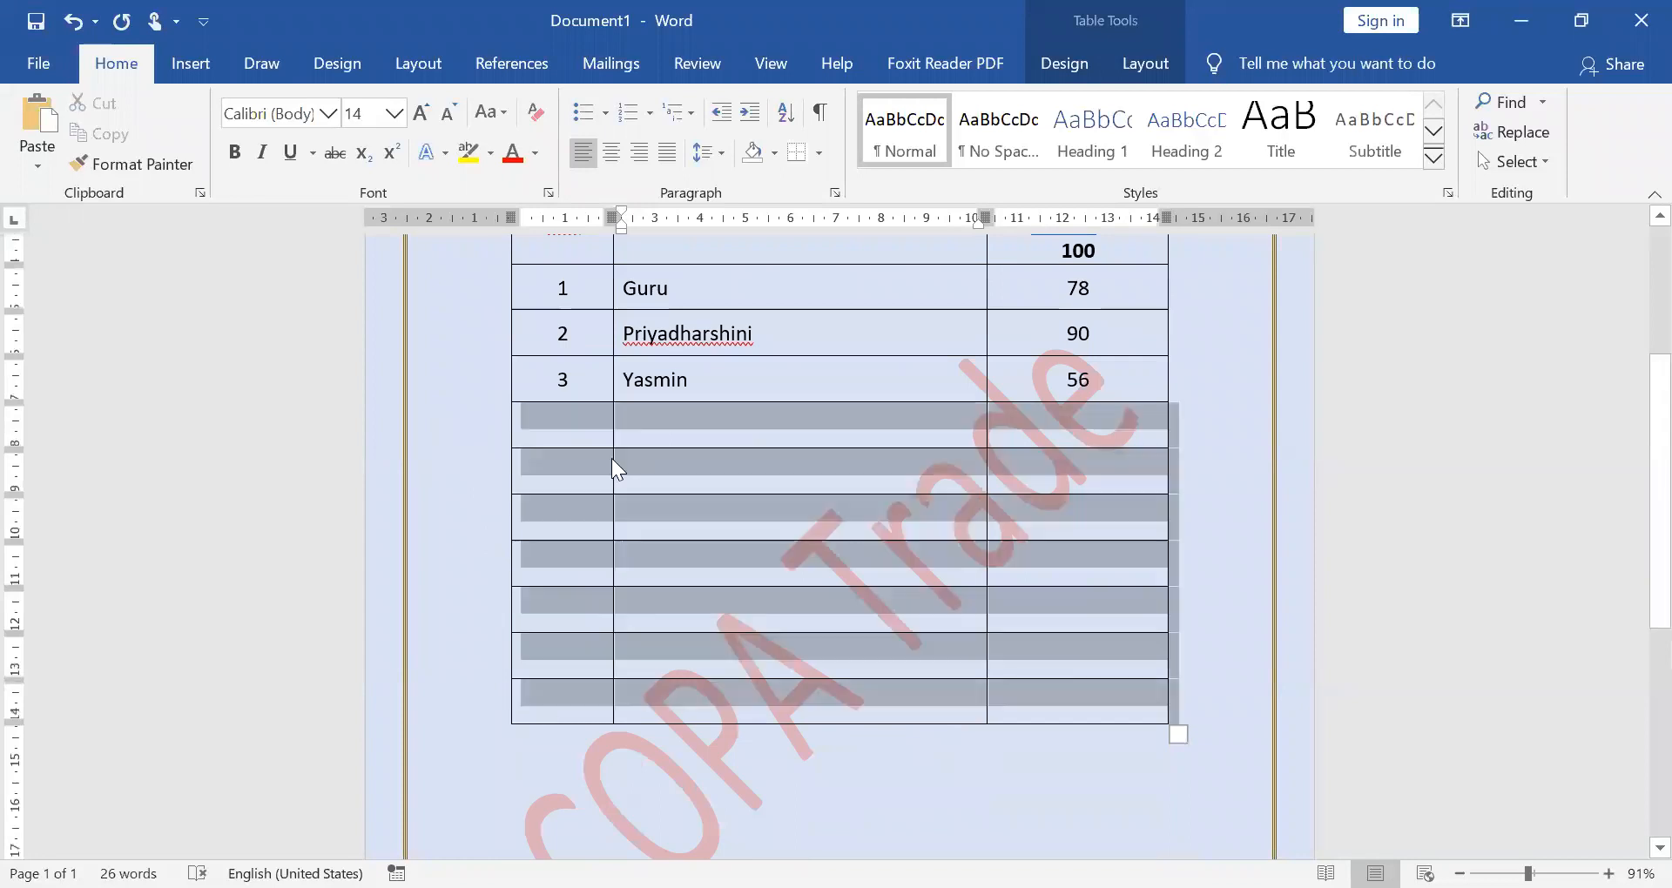
pyautogui.rightClick(652, 509)
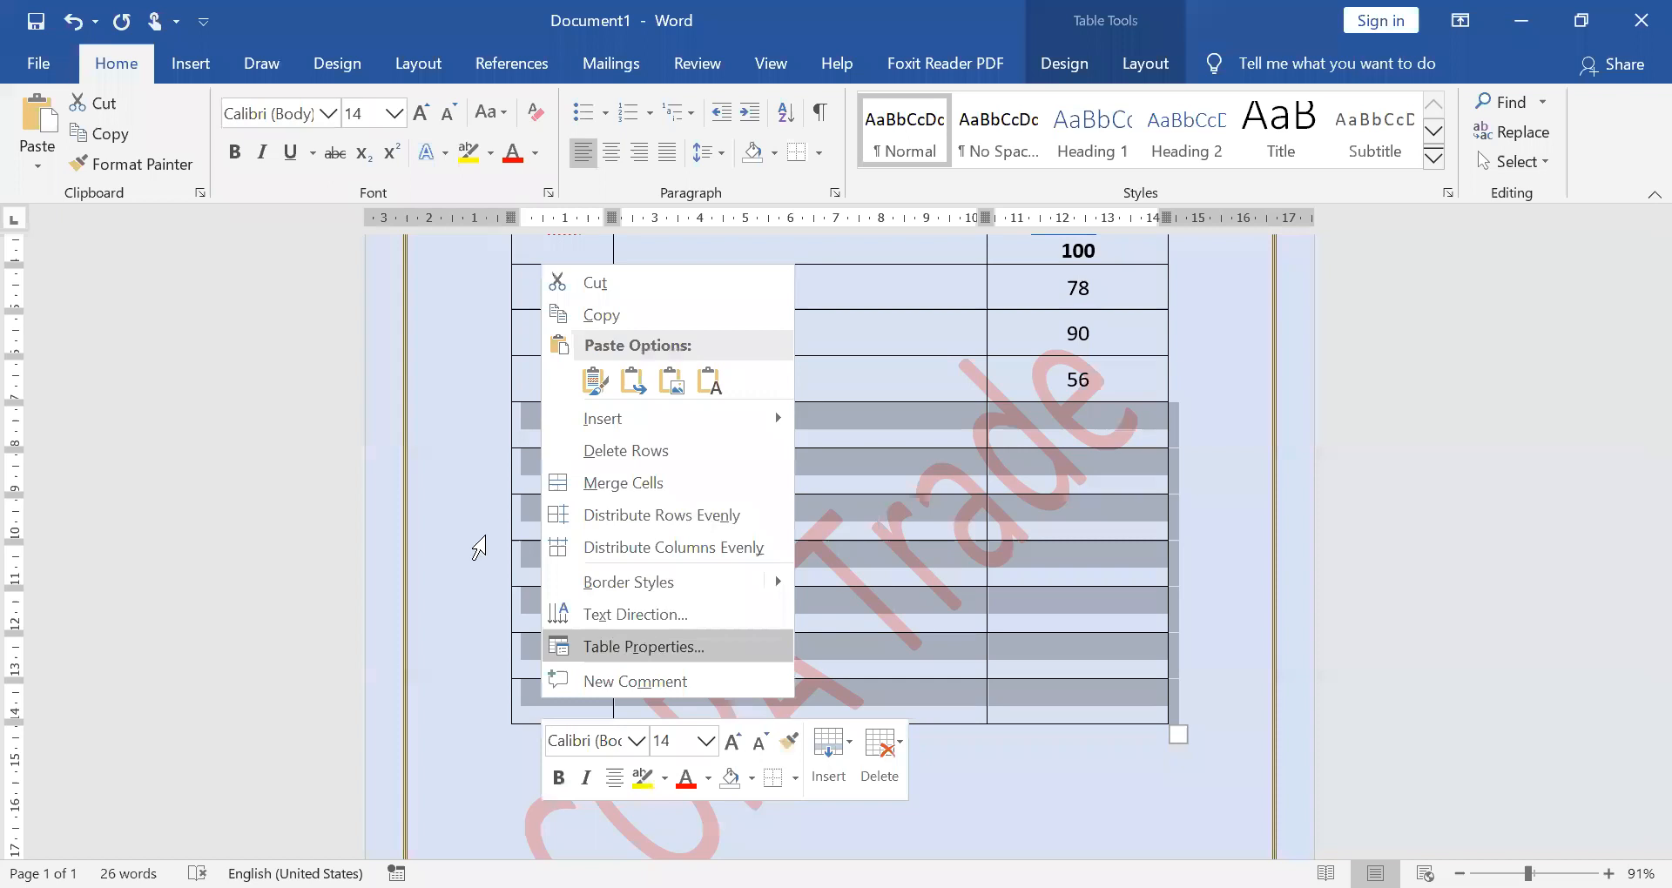
pyautogui.press('d')
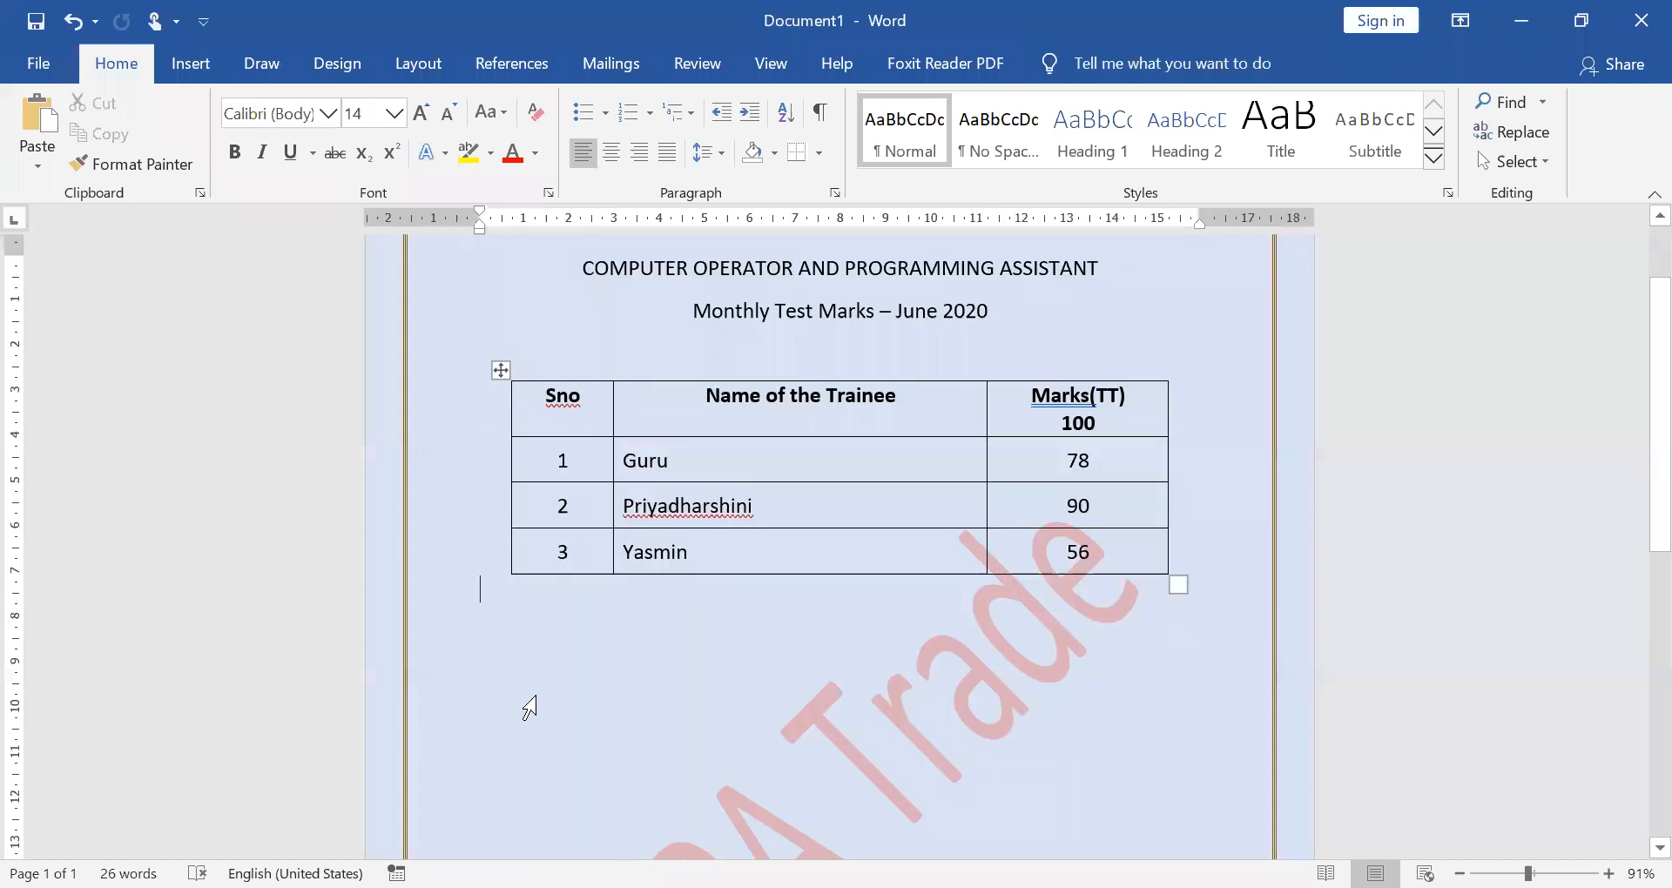
pyautogui.hotkey('ctrl', 'z')
# Delete the first five empty rows below the third trainee, keeping two empty rows at the table's end
pyautogui.moveTo(541, 716); pyautogui.dragTo(553, 625)
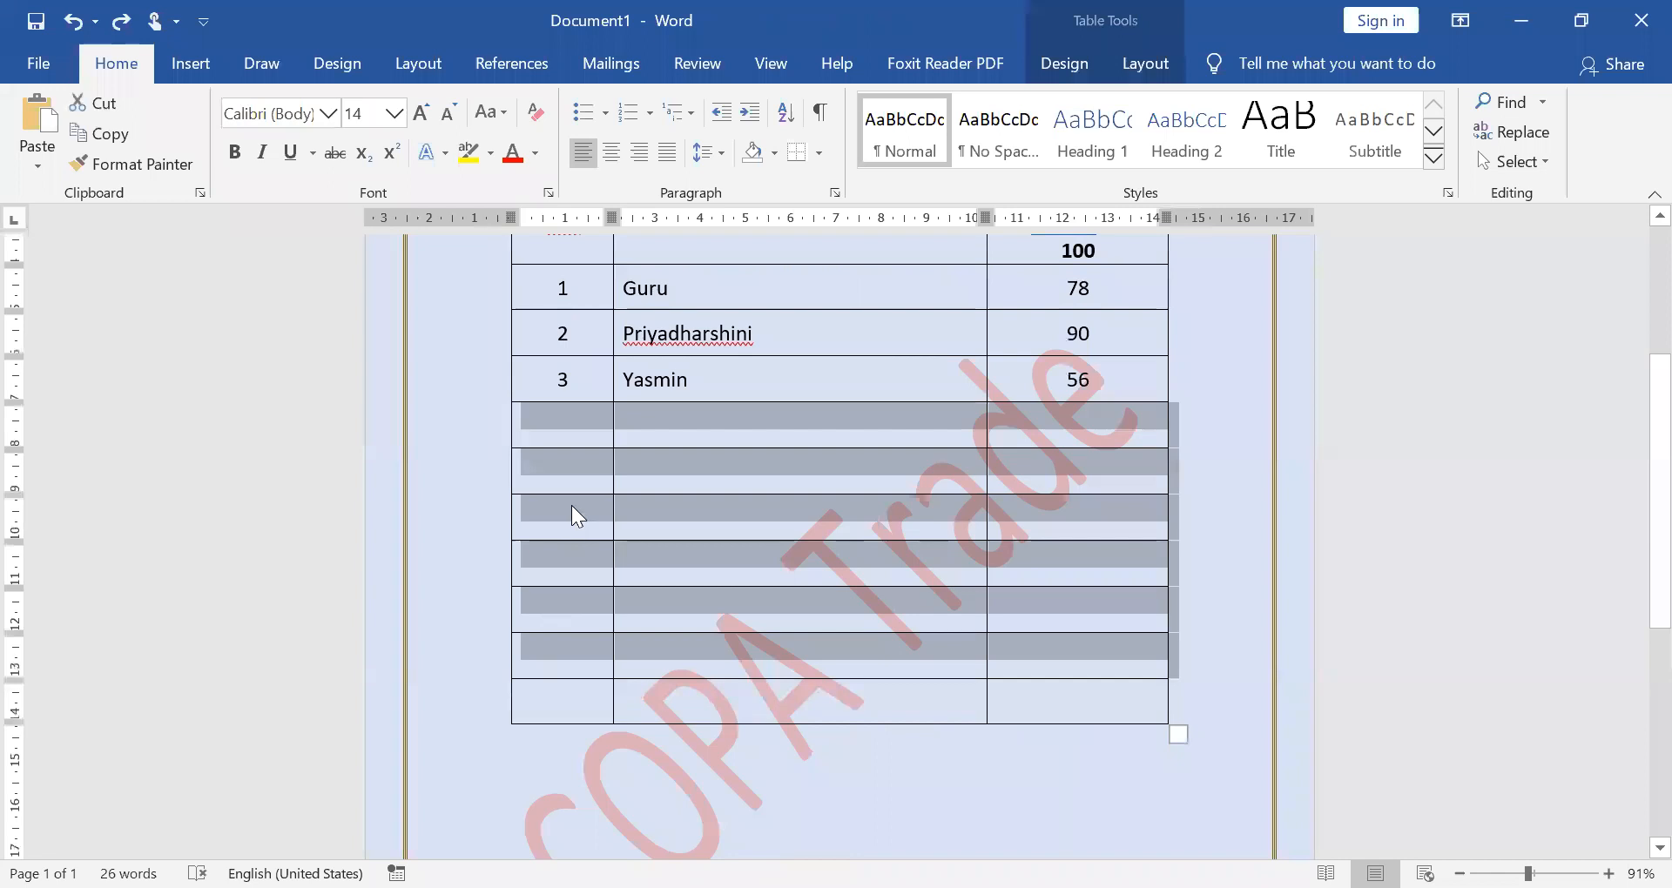
pyautogui.hotkey('shift', 'Up')
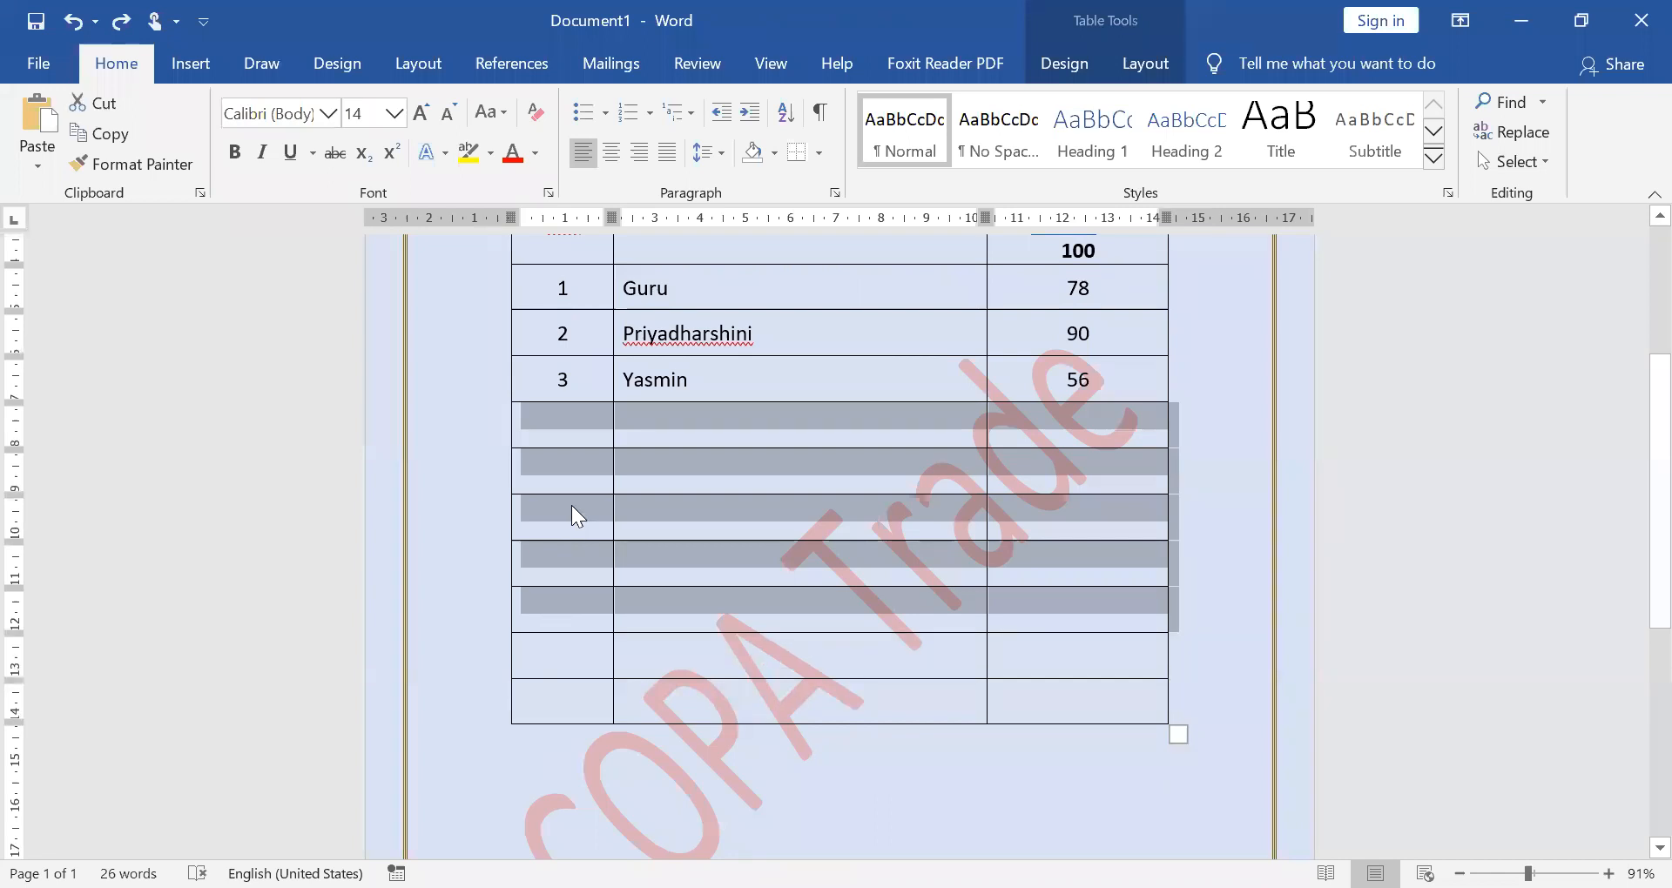
pyautogui.rightClick(669, 272)
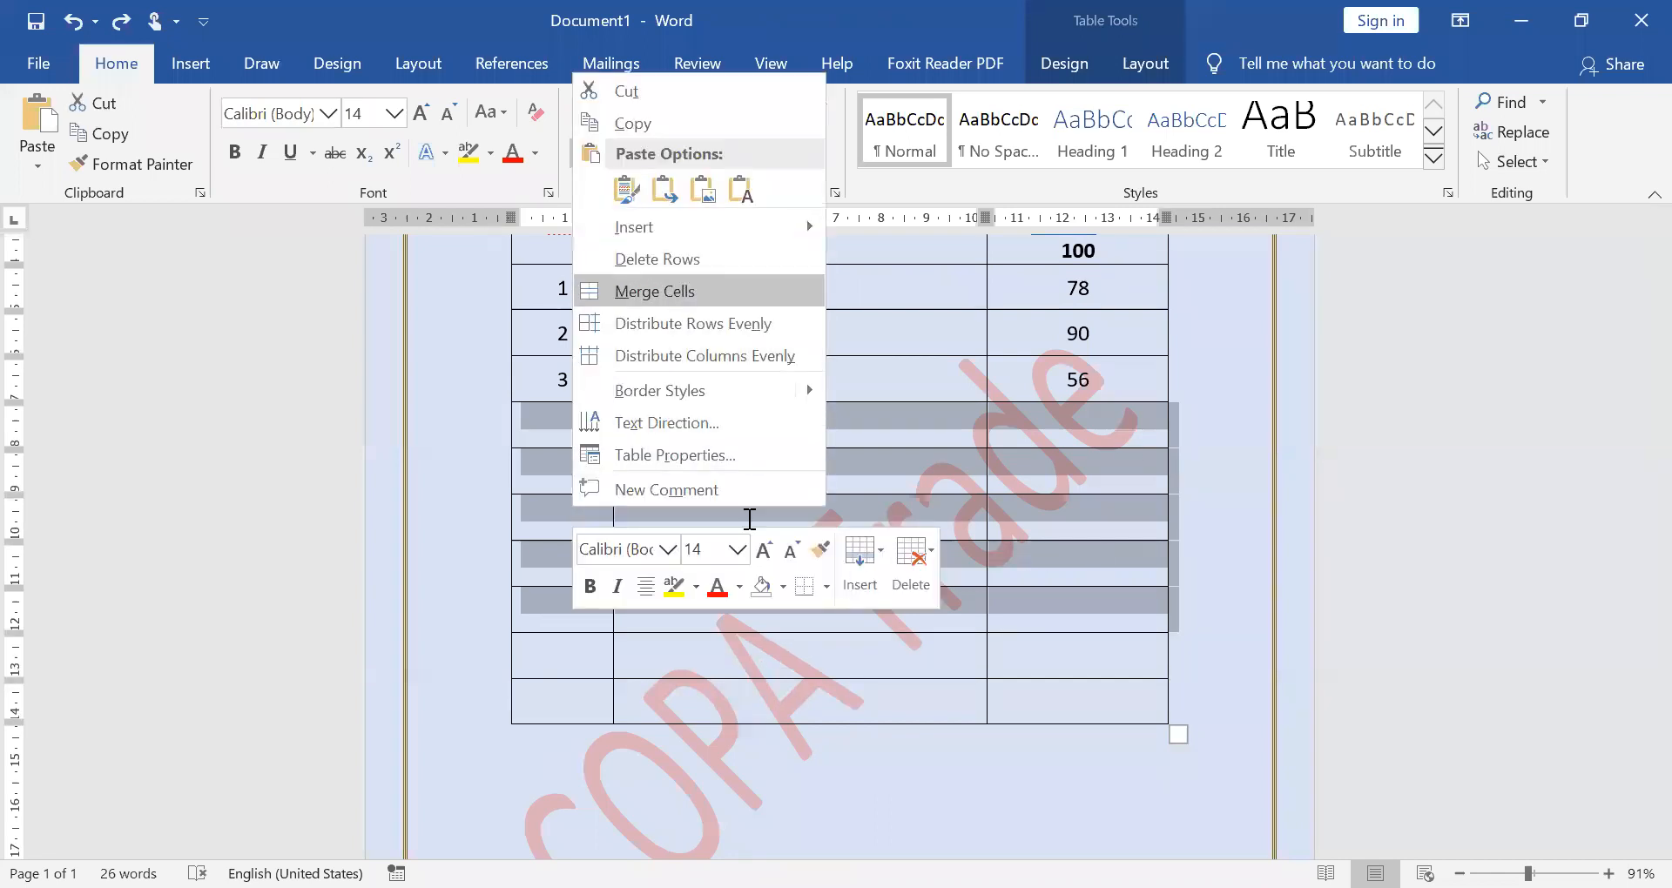
pyautogui.press('Up')
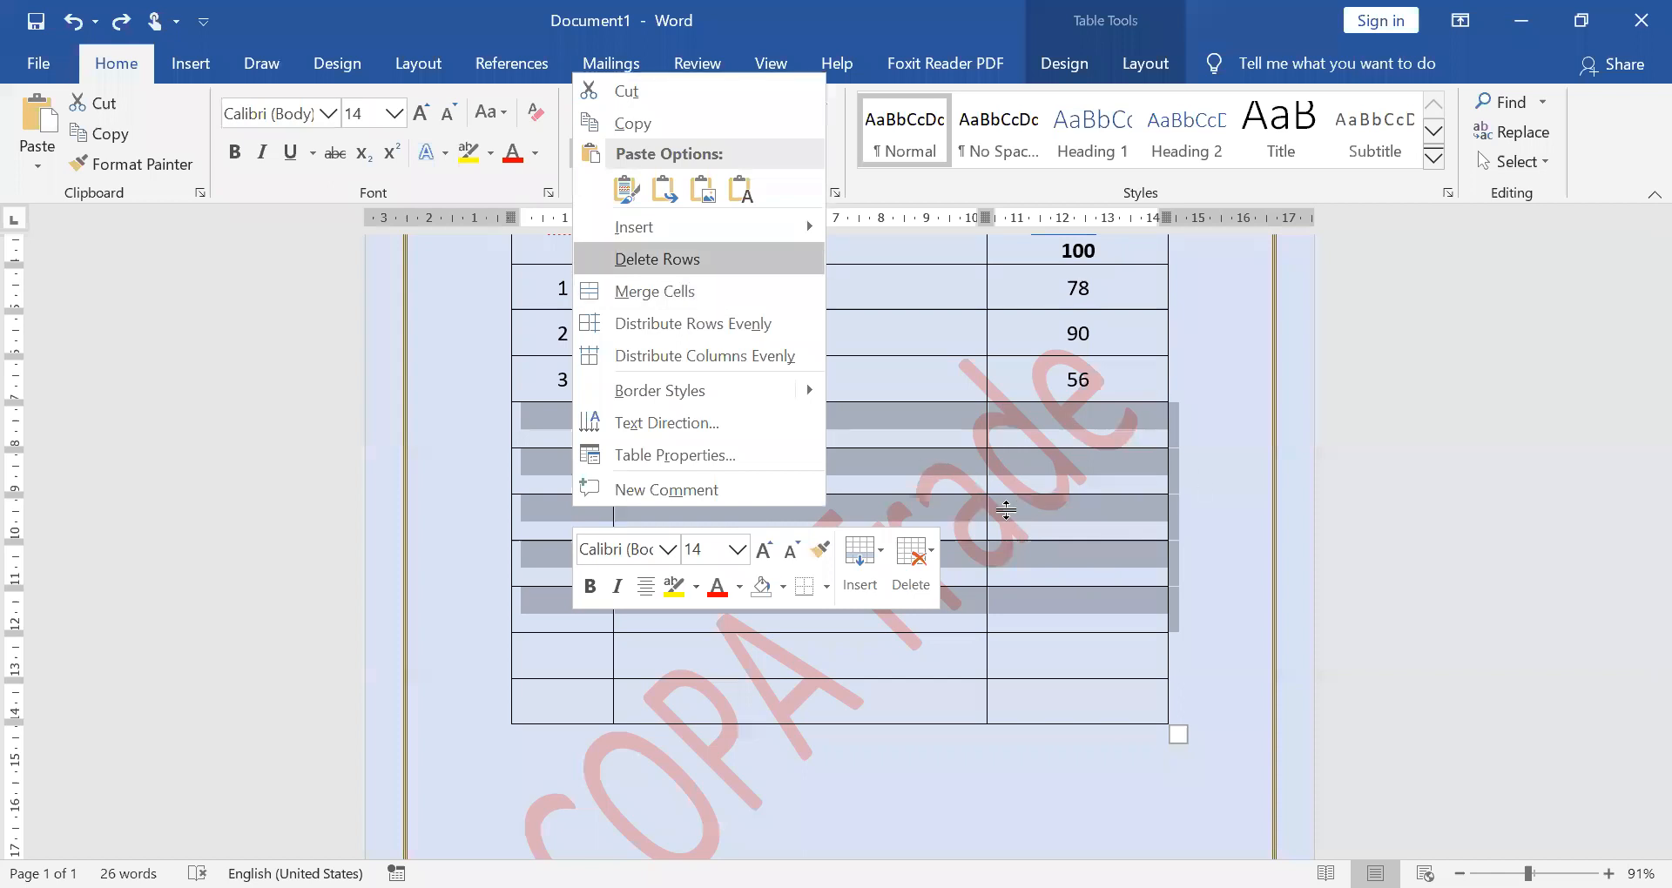
pyautogui.press('Return')
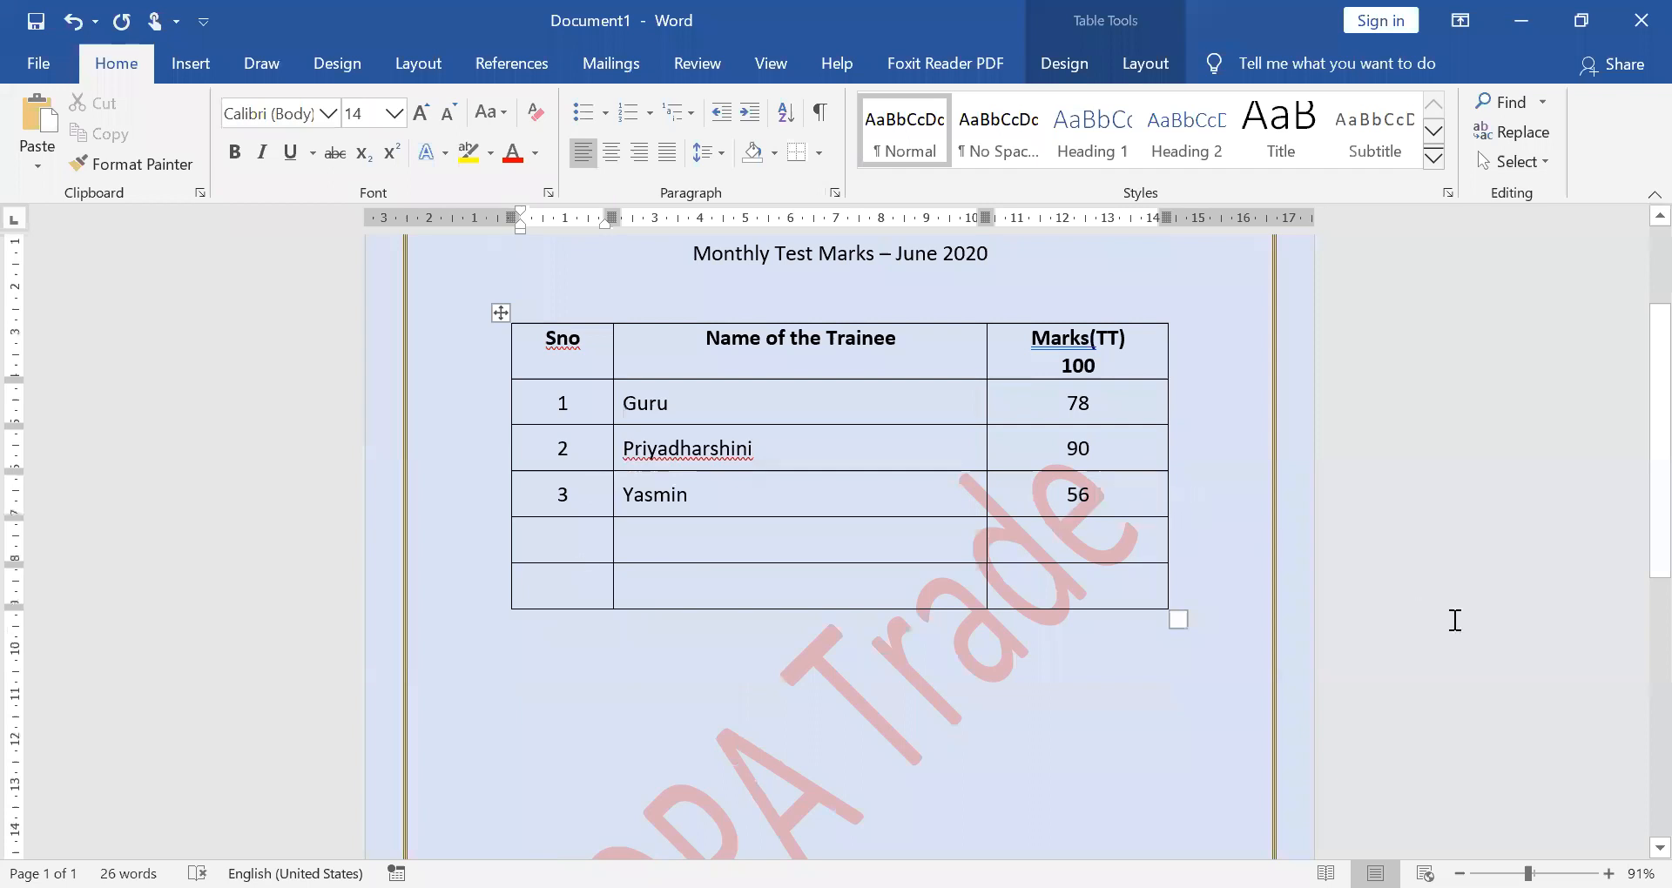
pyautogui.scroll(1, 1433, 662)
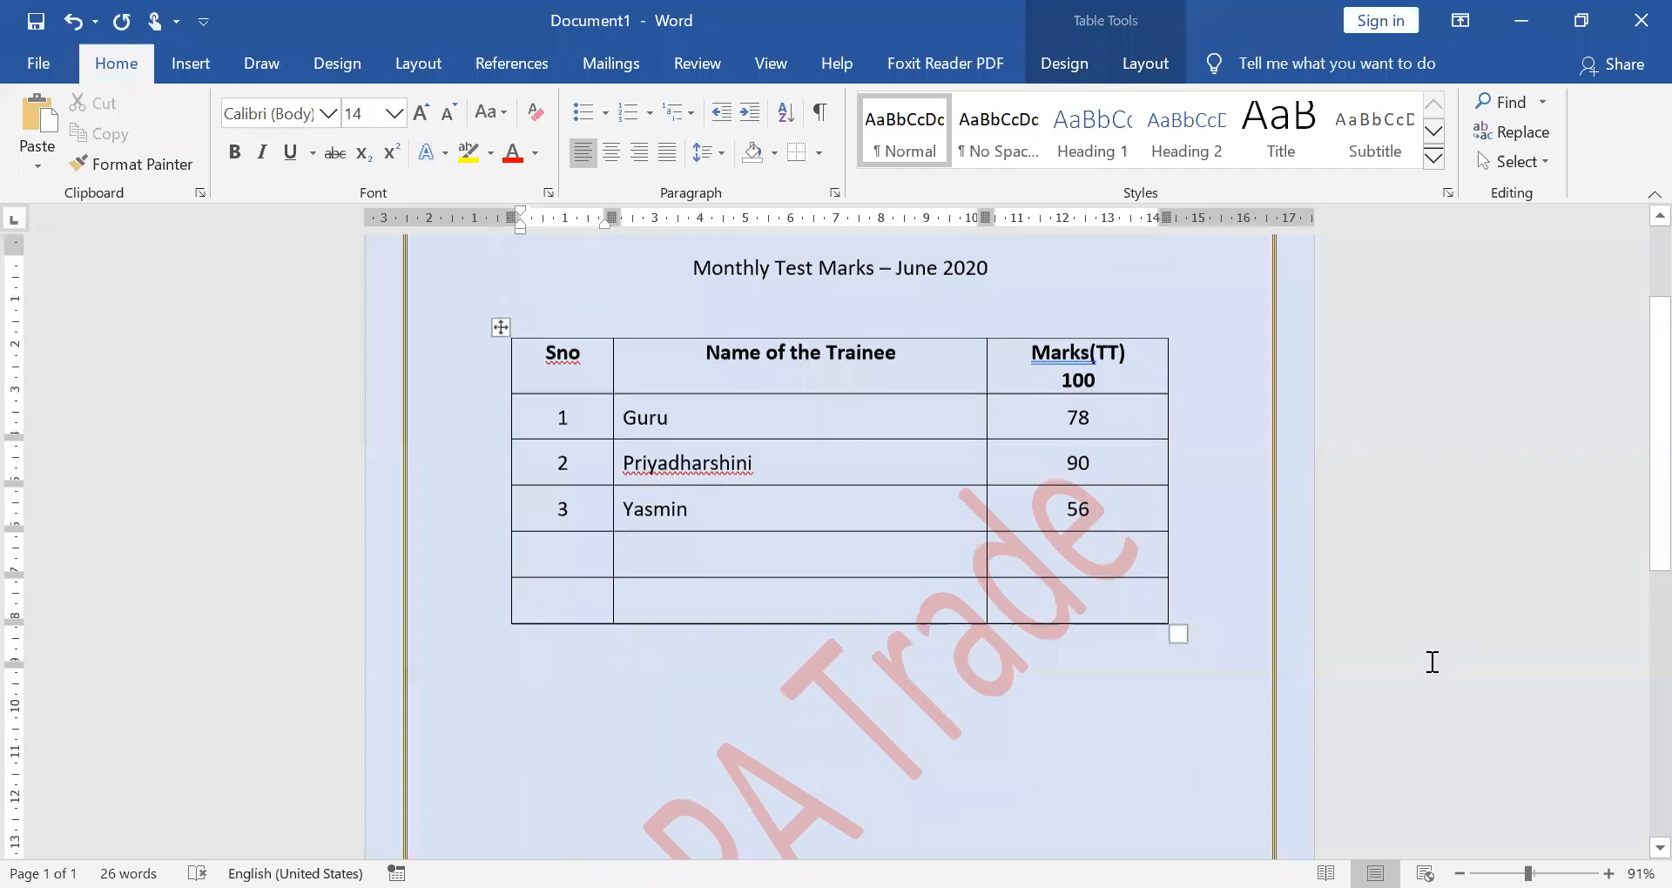
pyautogui.scroll(2, 1433, 662)
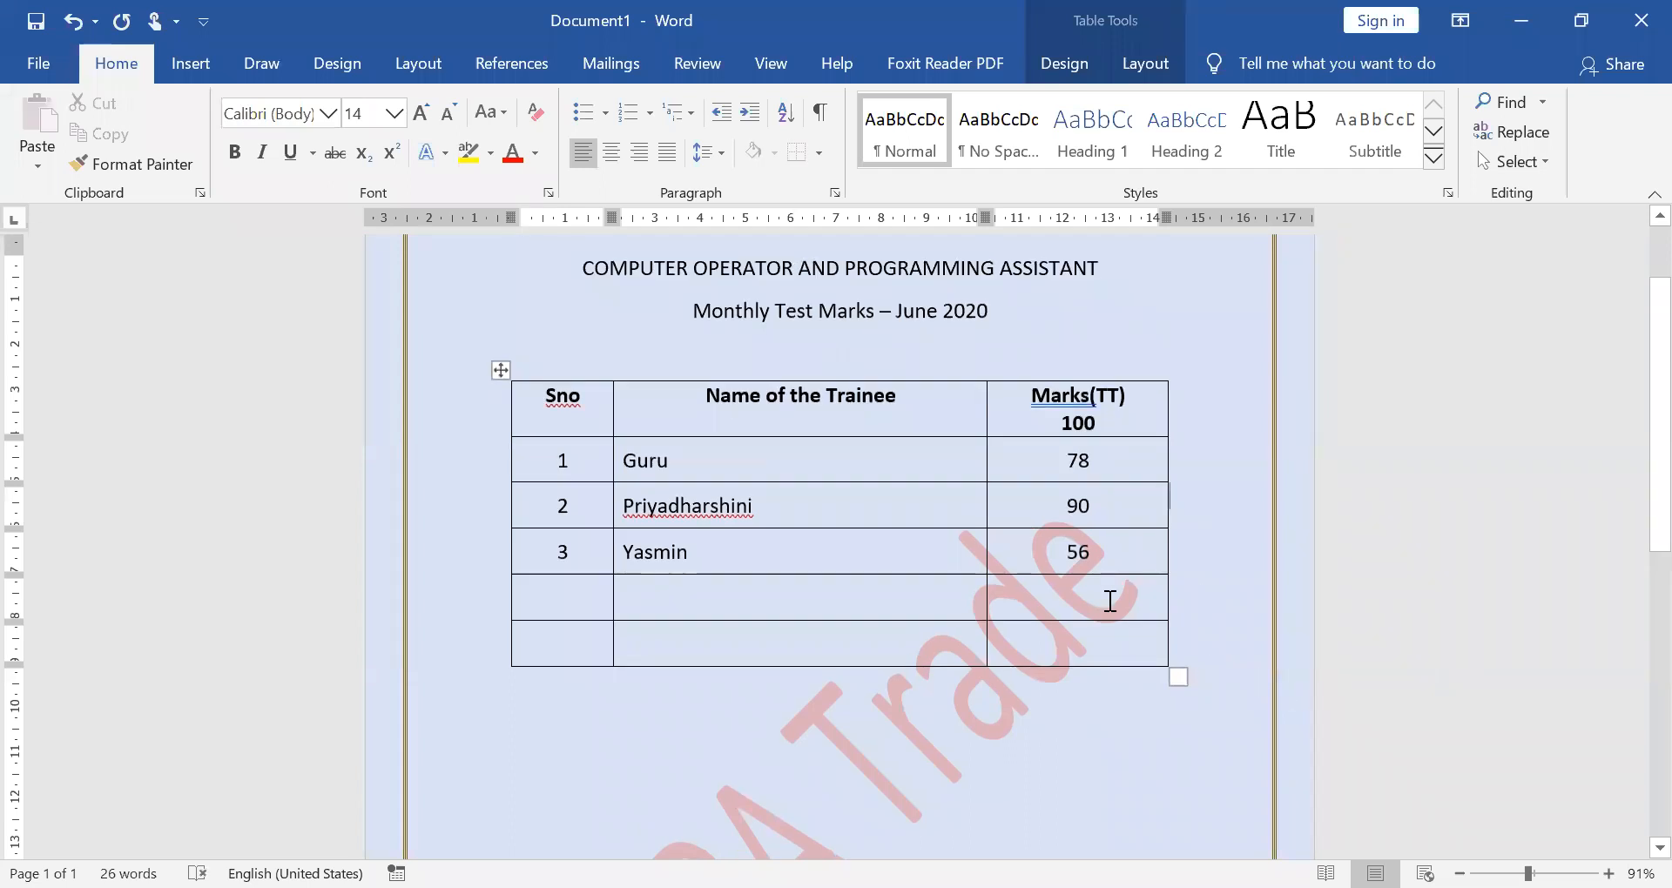
# Insert a row below the second trainee, number it 3, and renumber the trainee row beneath it as 4
pyautogui.click(534, 551)
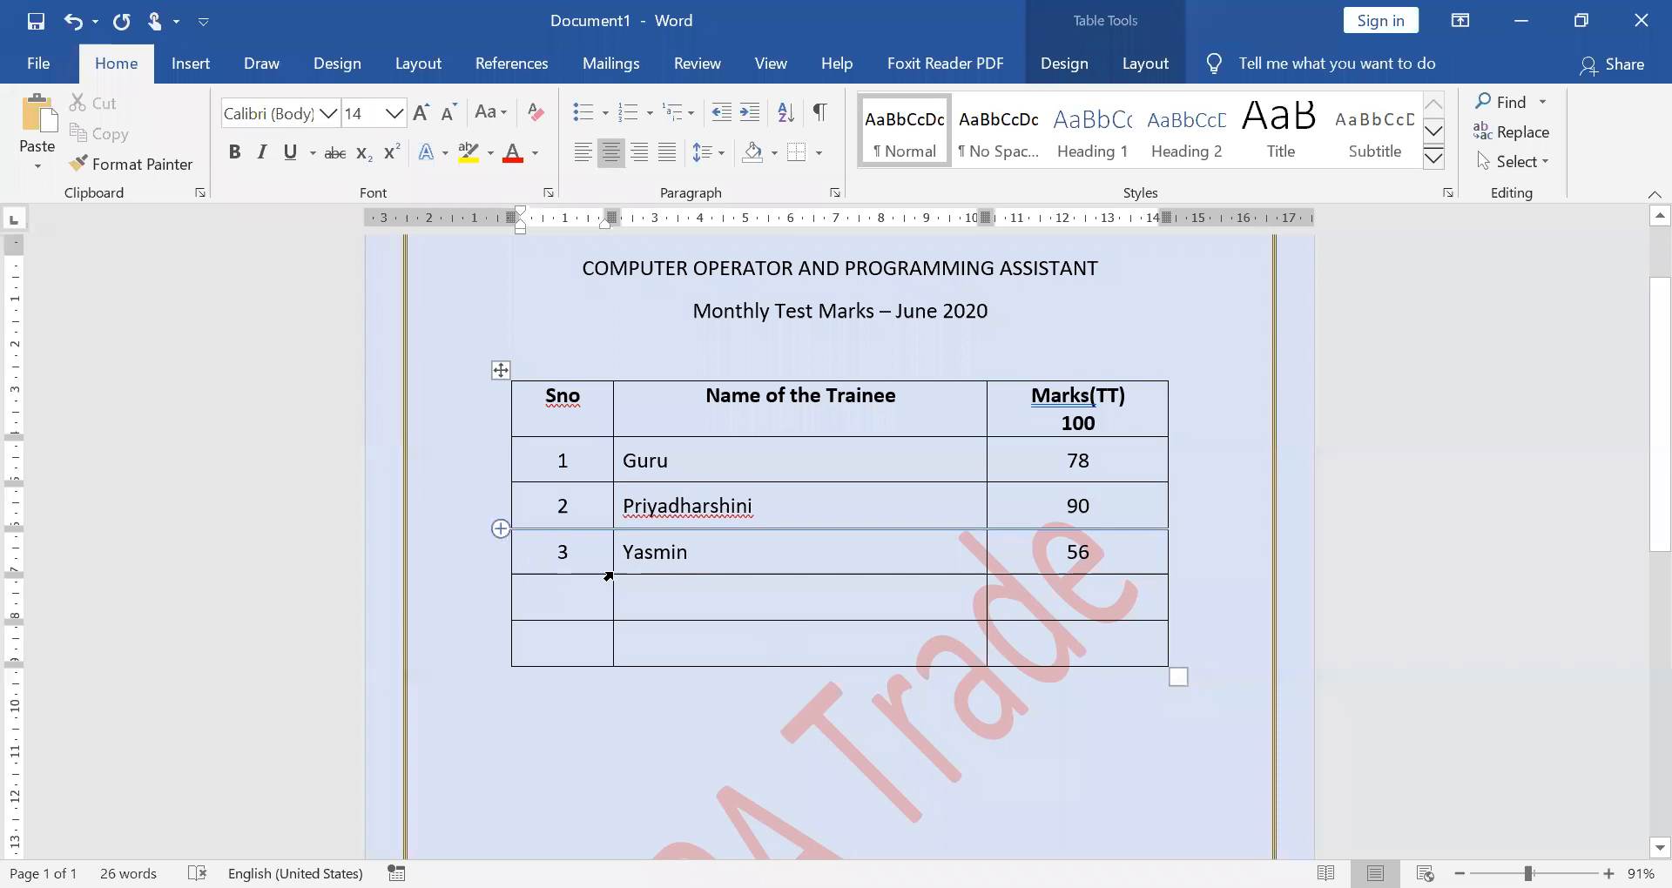
pyautogui.click(1170, 498)
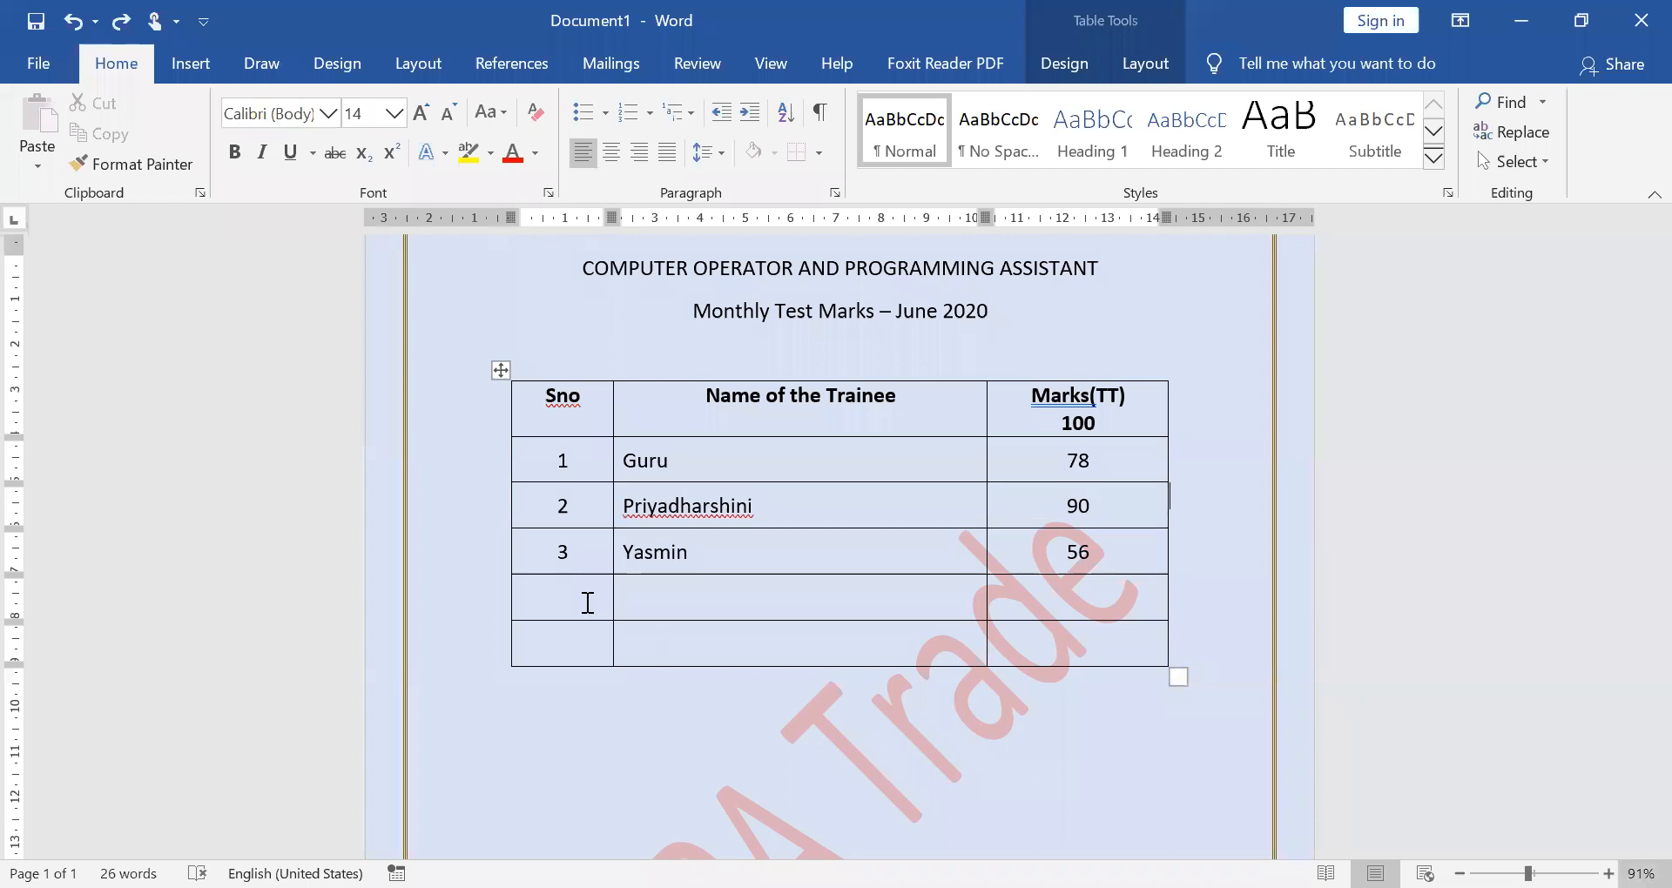
pyautogui.press('Return')
pyautogui.write('3')
pyautogui.press('Tab')
pyautogui.doubleClick(558, 602)
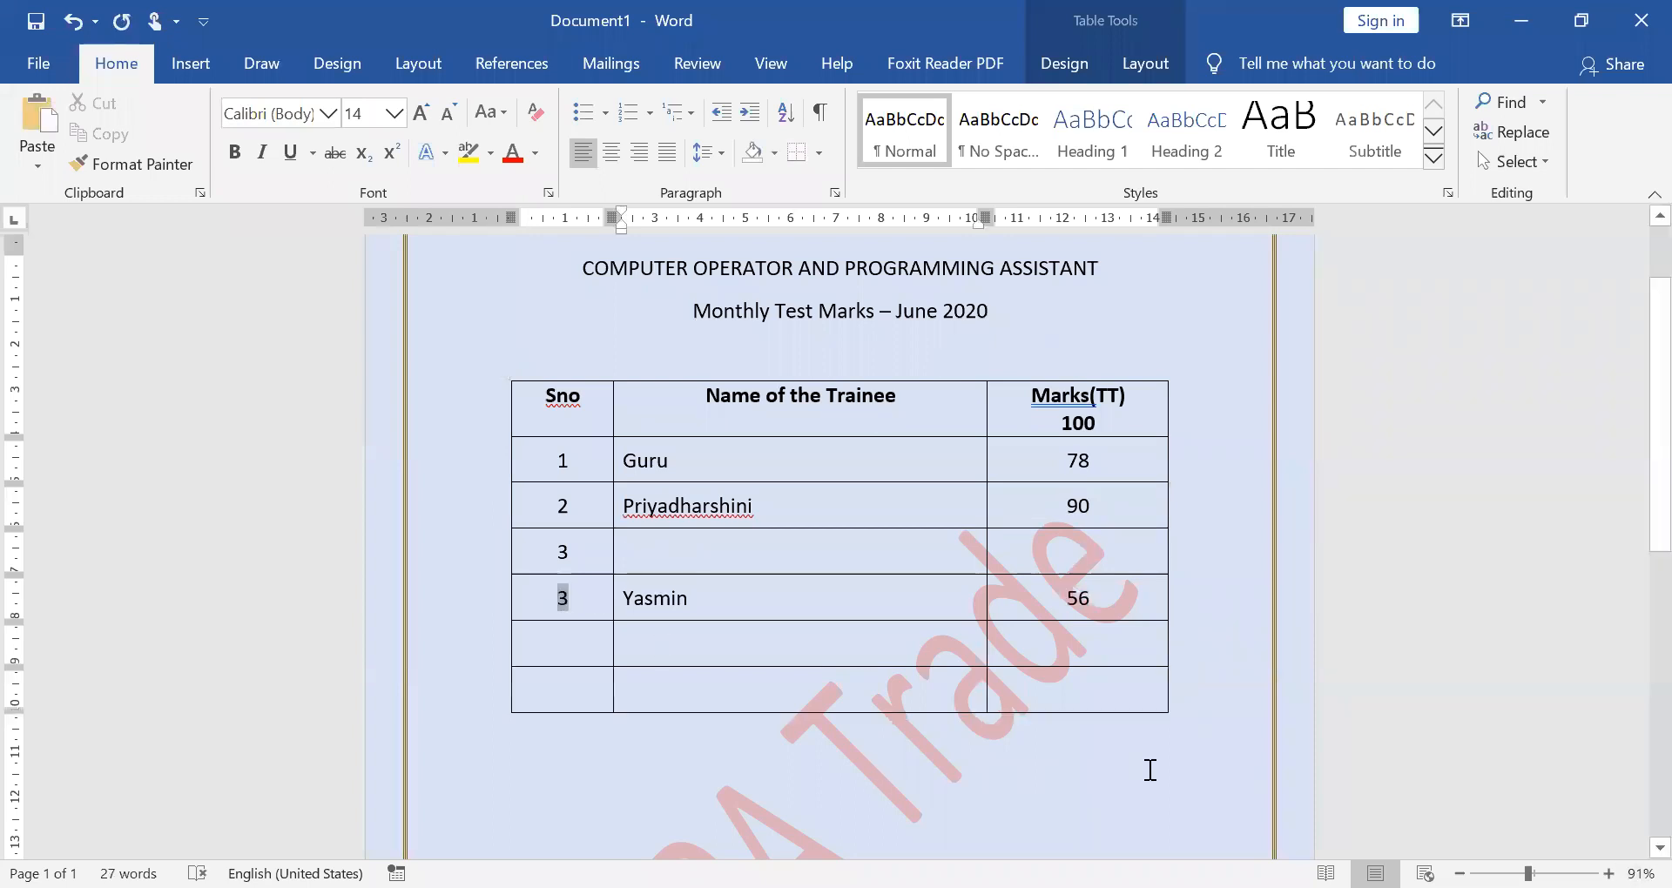
pyautogui.write('4')
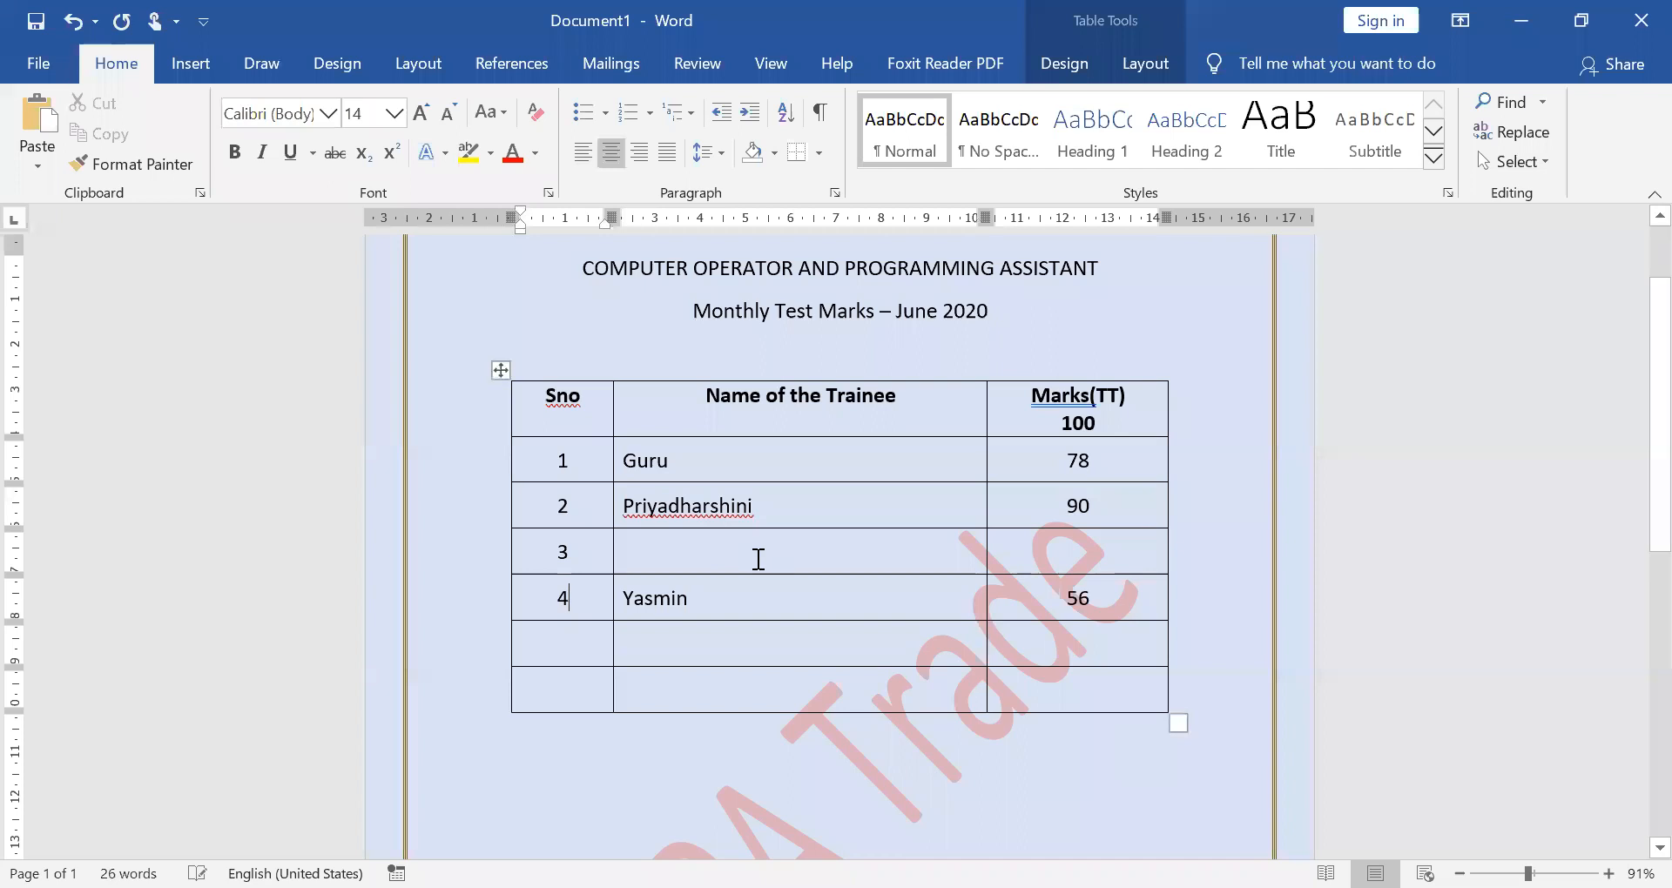
# Fill the new row 3 with the trainee's name and a mark of 65
pyautogui.click(759, 560)
pyautogui.write('J')
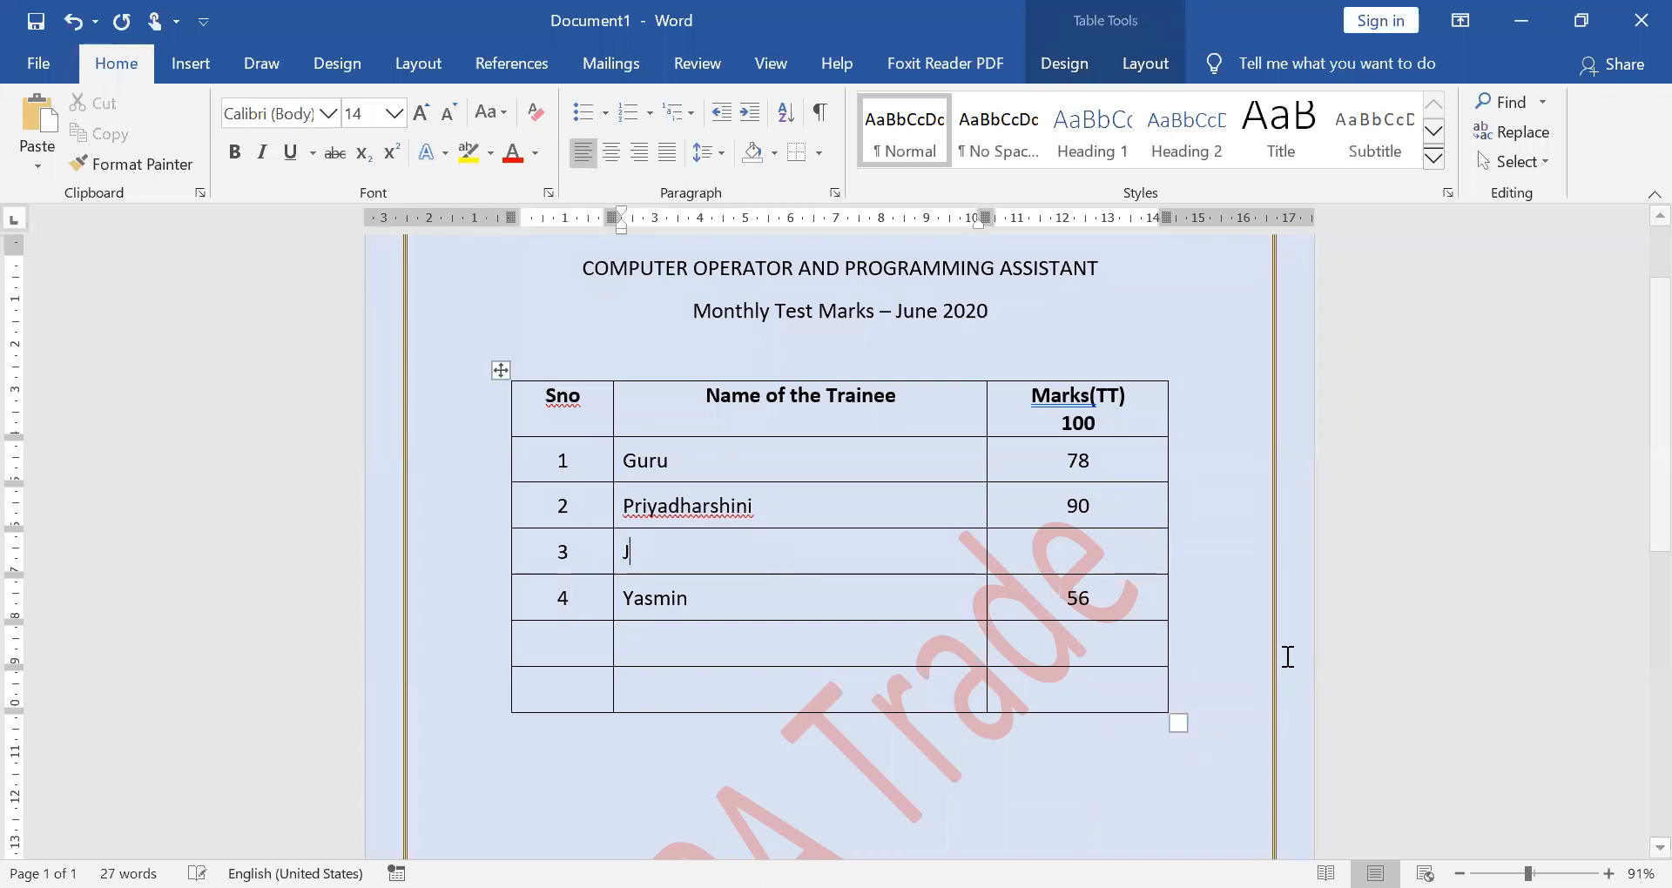
pyautogui.write('osphine')
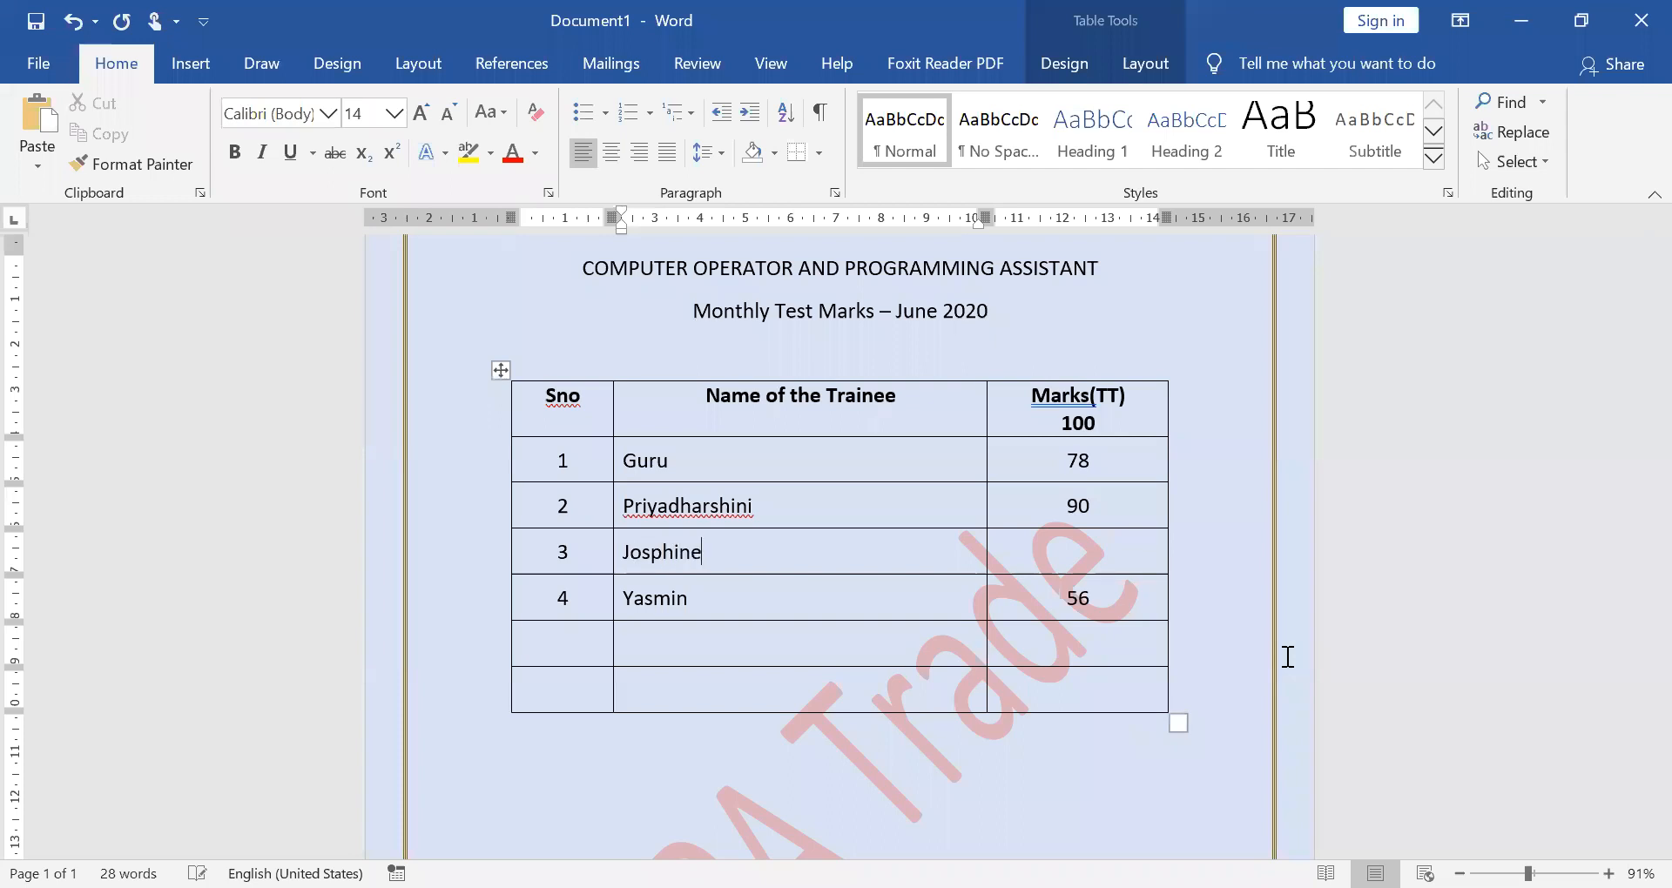
pyautogui.press('Tab')
pyautogui.write('65')
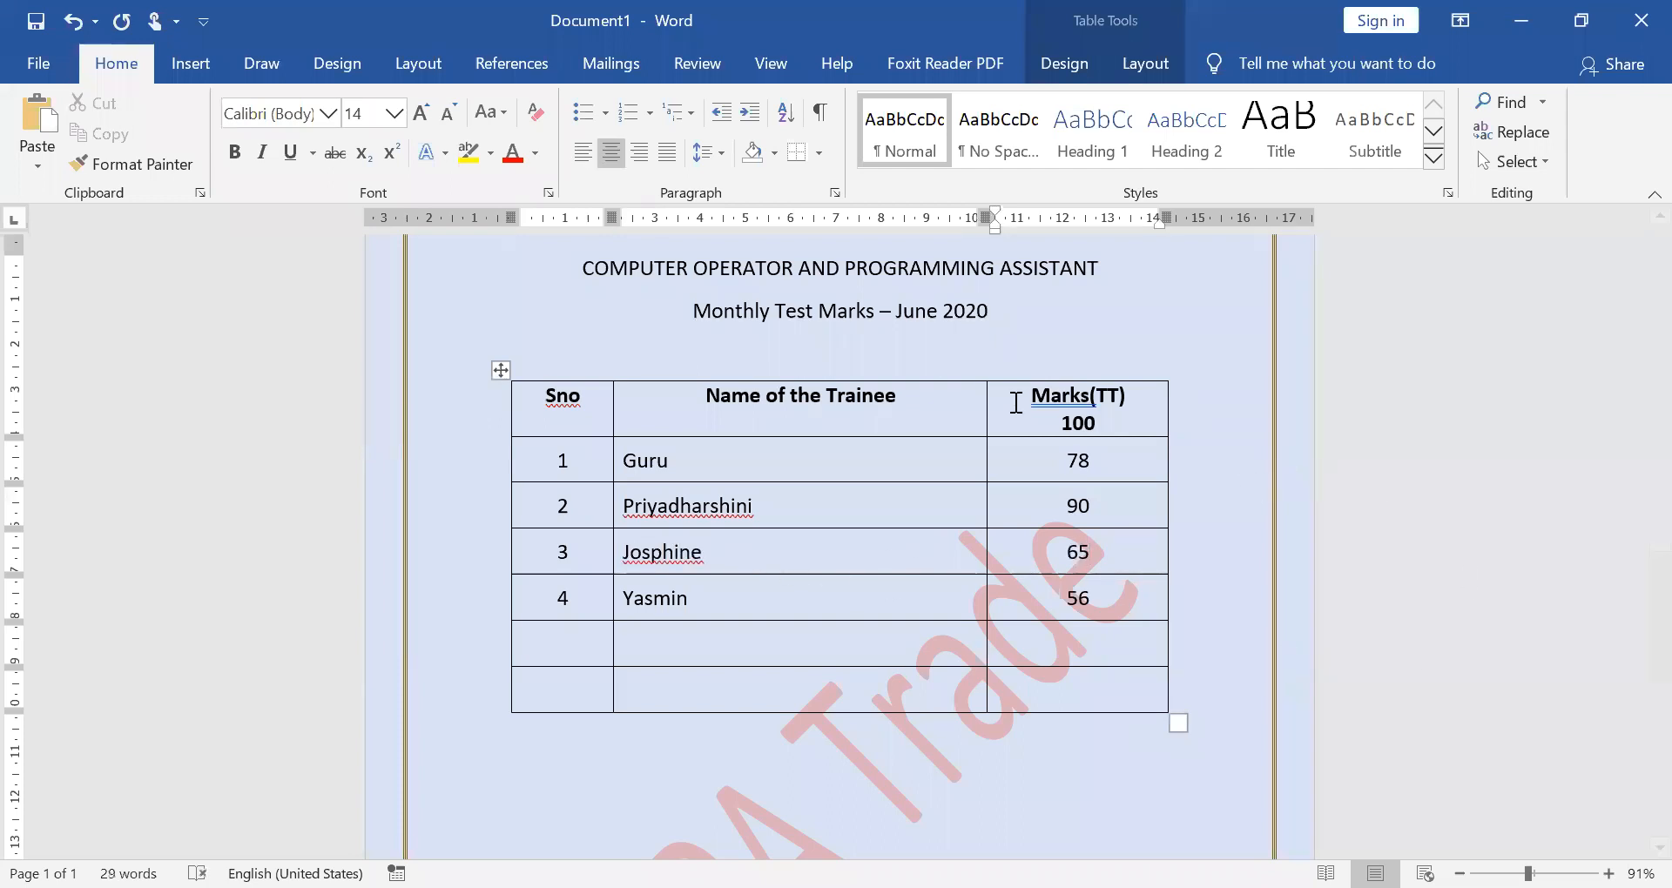
# Insert an empty column to the right of the Marks(TT) column
pyautogui.scroll(1, 1015, 403)
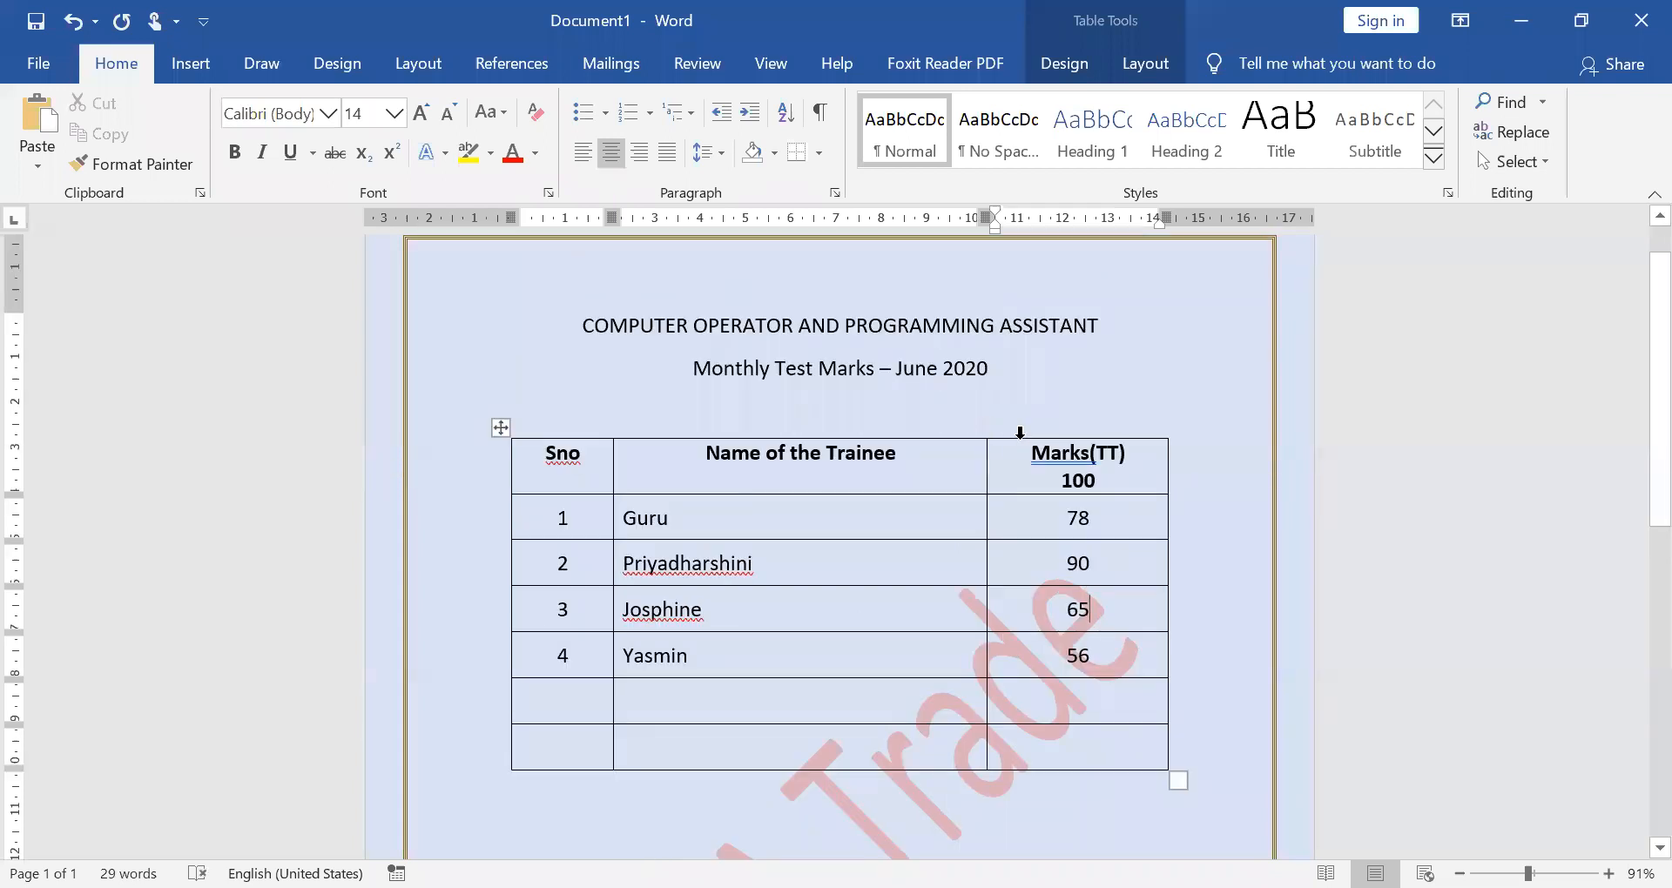
pyautogui.click(1017, 439)
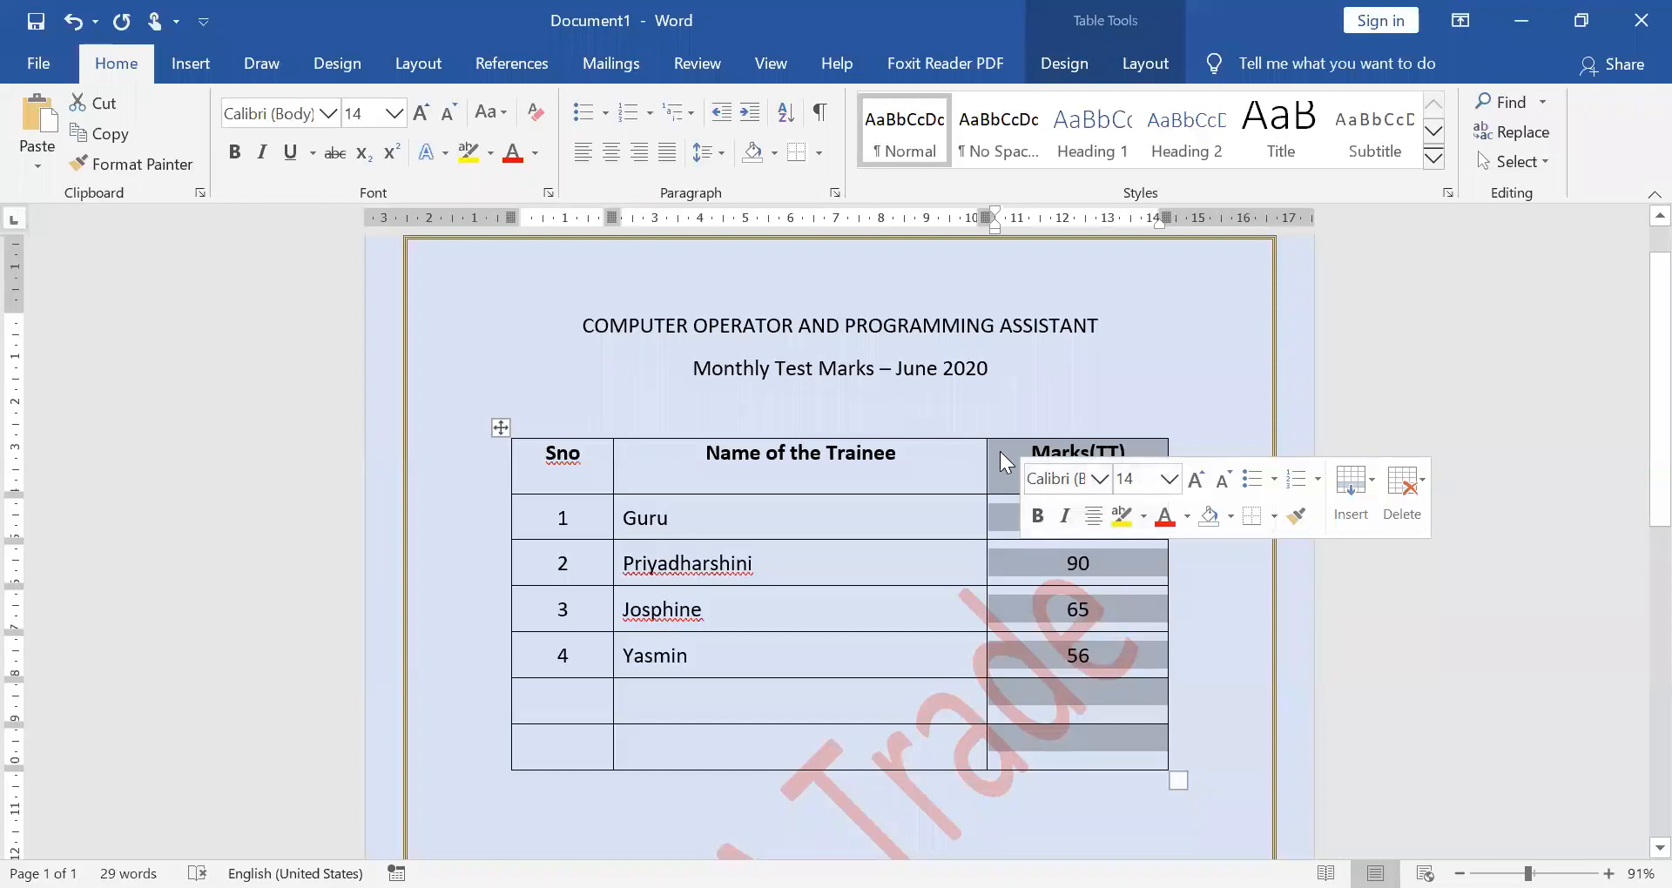
pyautogui.hotkey('shift', 'F10')
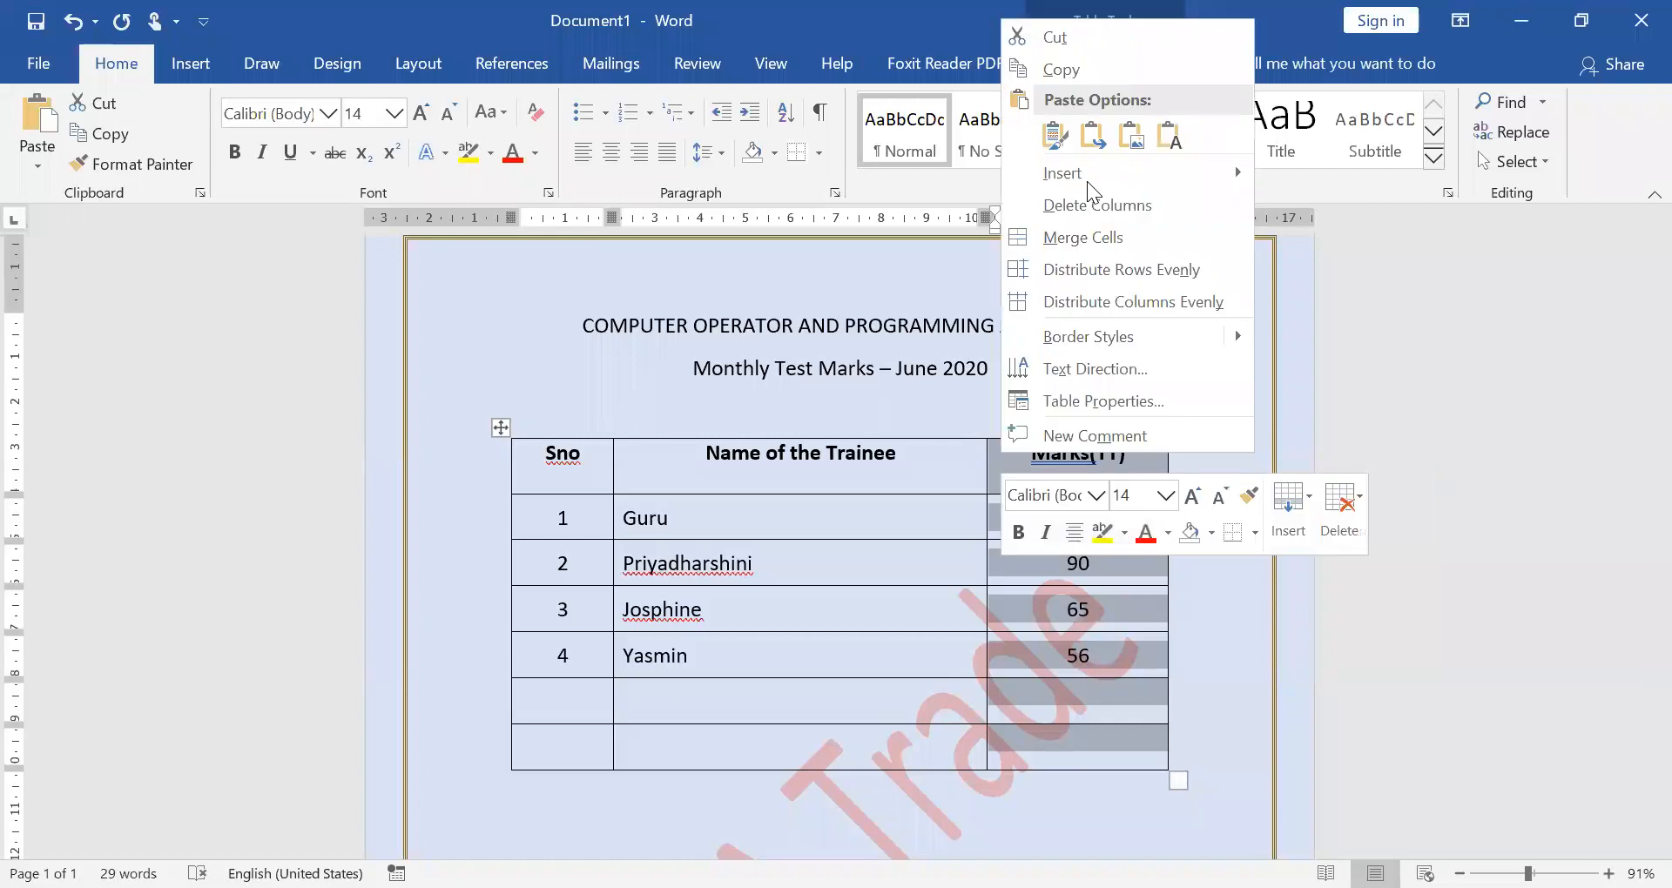
pyautogui.click(1087, 181)
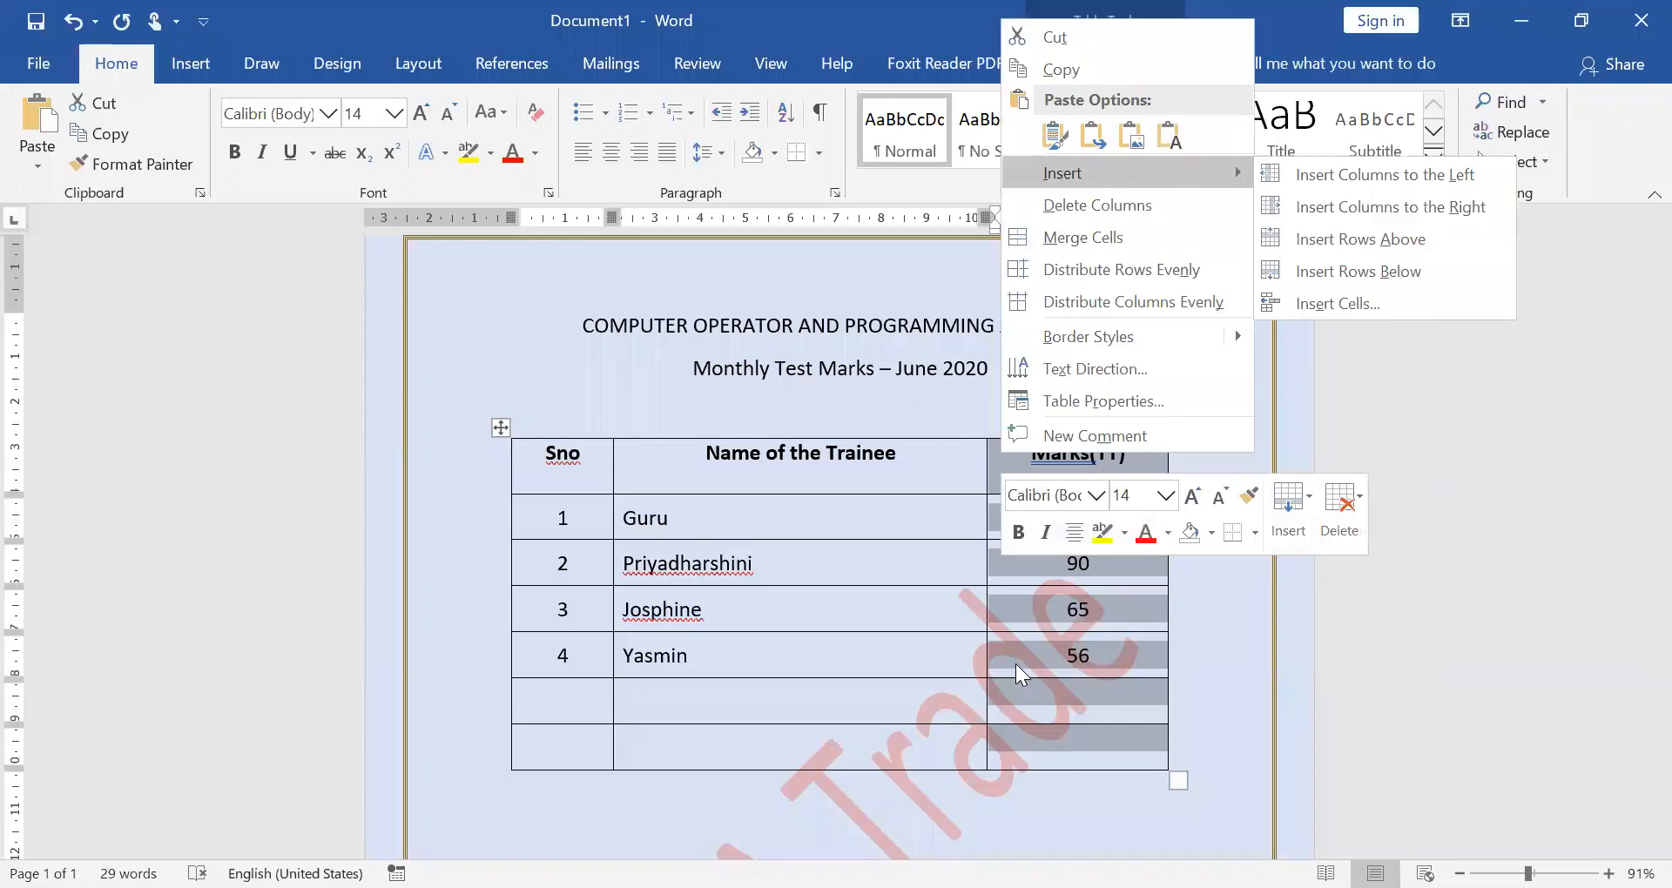
pyautogui.click(1120, 175)
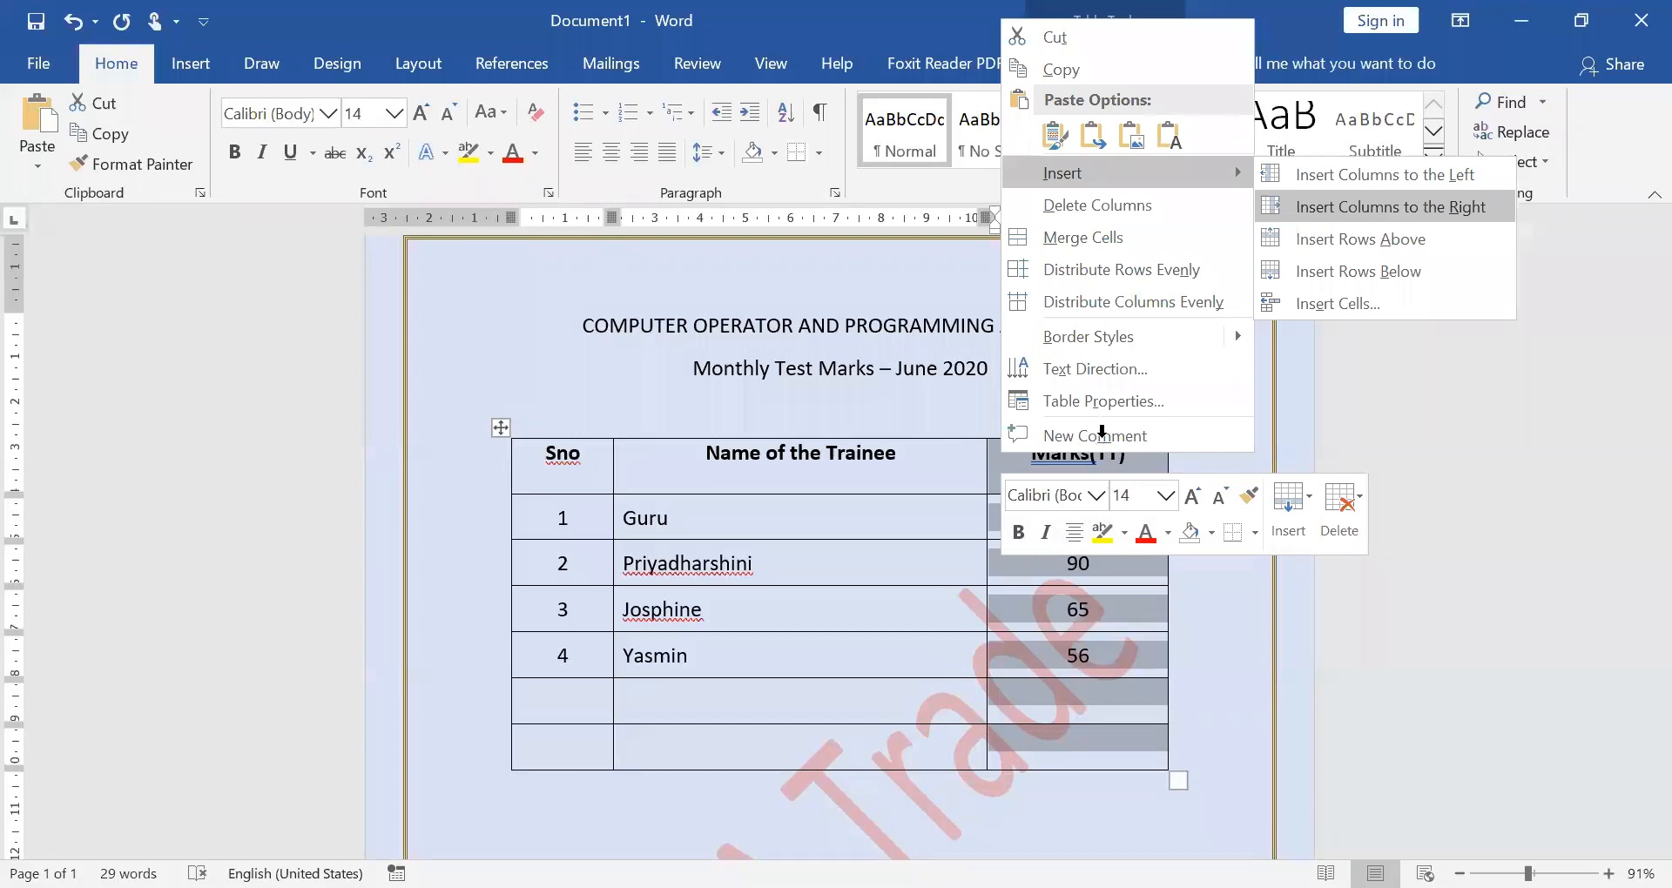
pyautogui.press('Return')
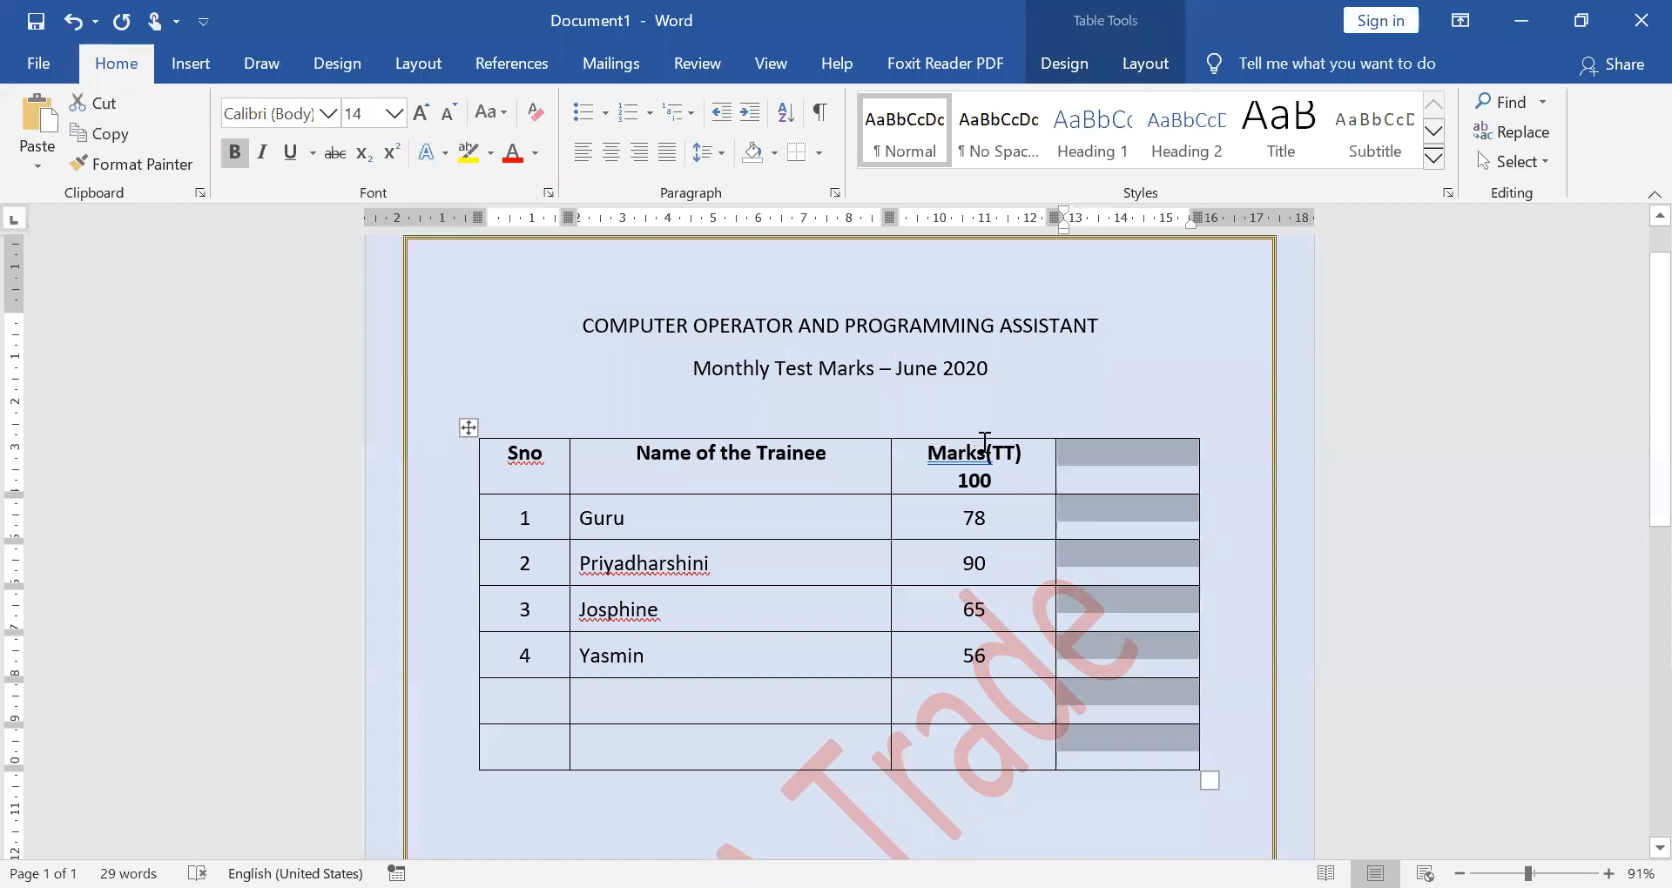
# Insert another empty column to the left of the Marks(TT) column
pyautogui.keyDown('alt'); pyautogui.click(958, 458); pyautogui.keyUp('alt')
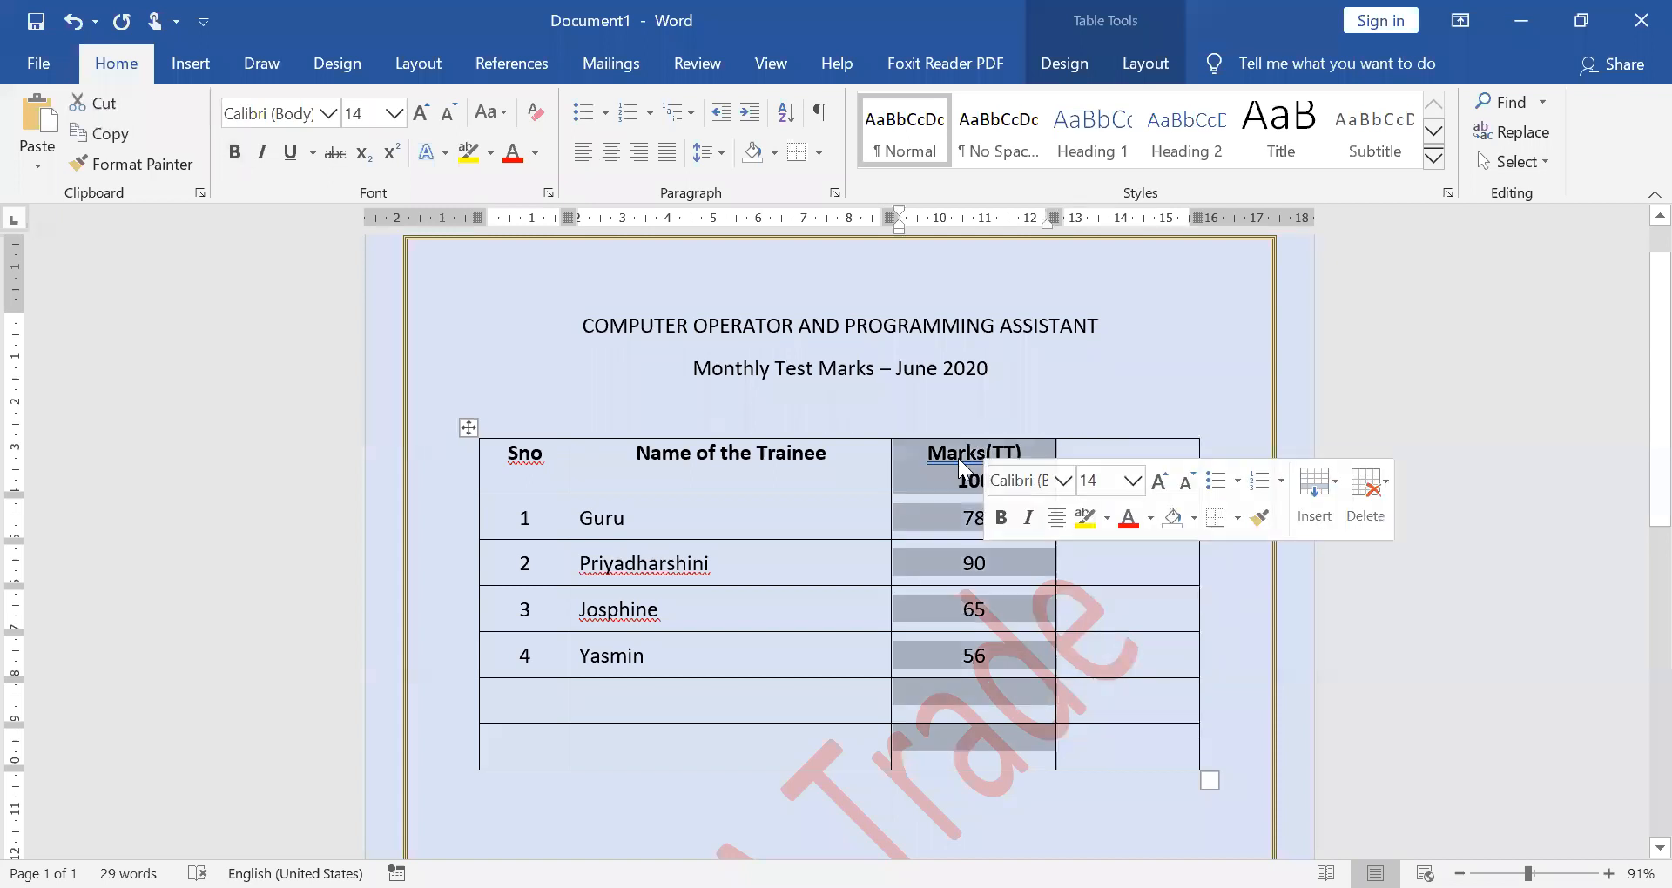
pyautogui.rightClick(940, 448)
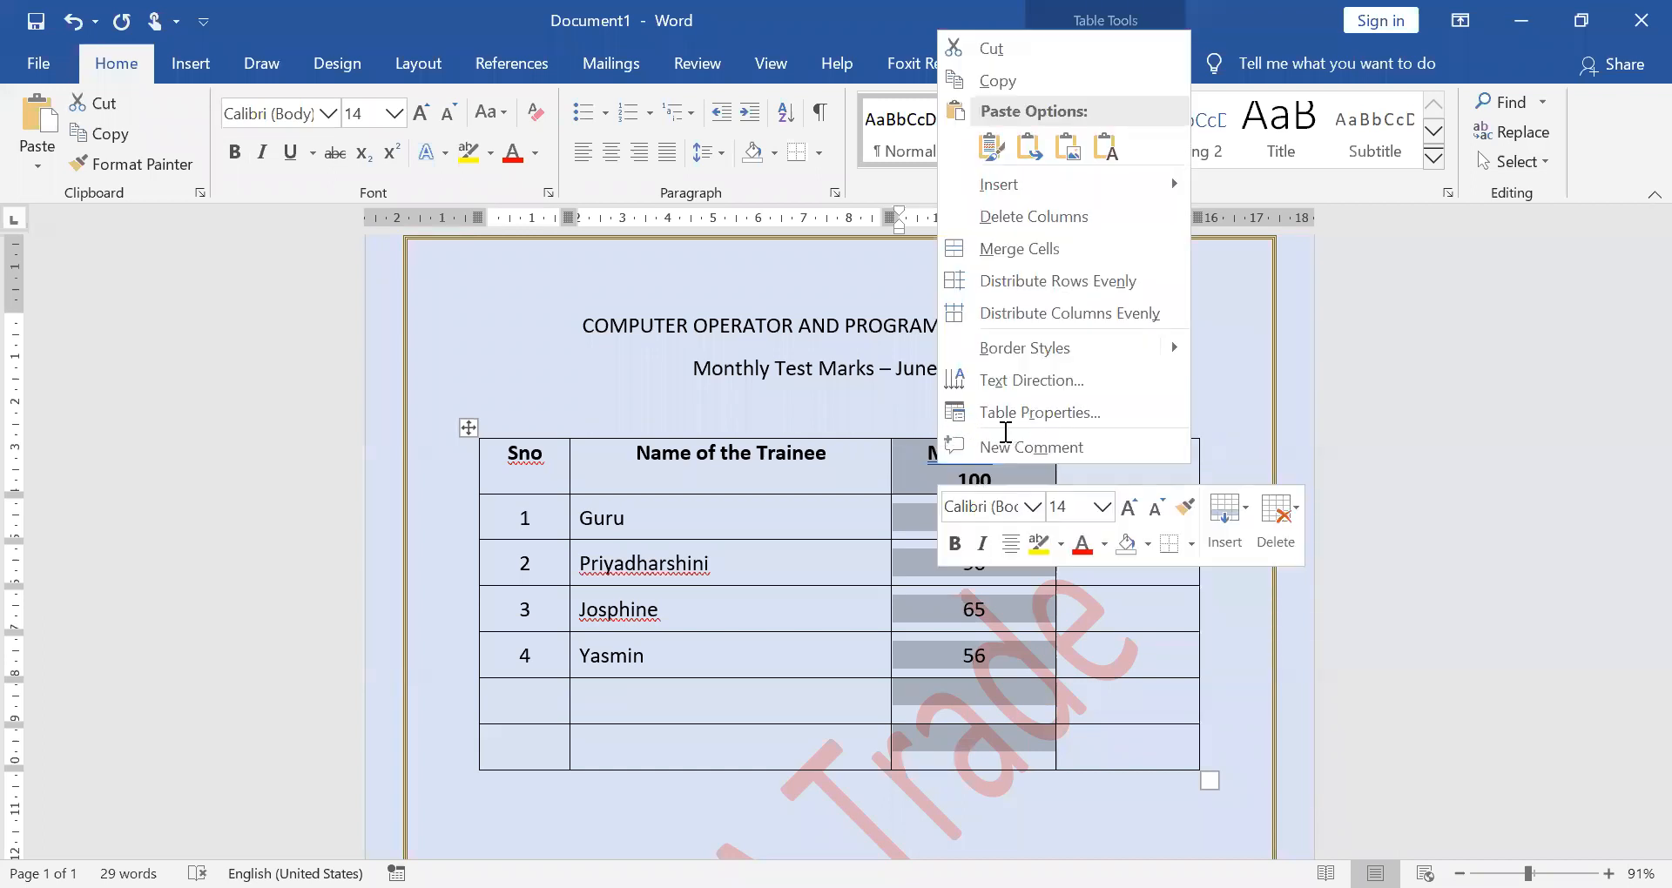
pyautogui.press('Escape')
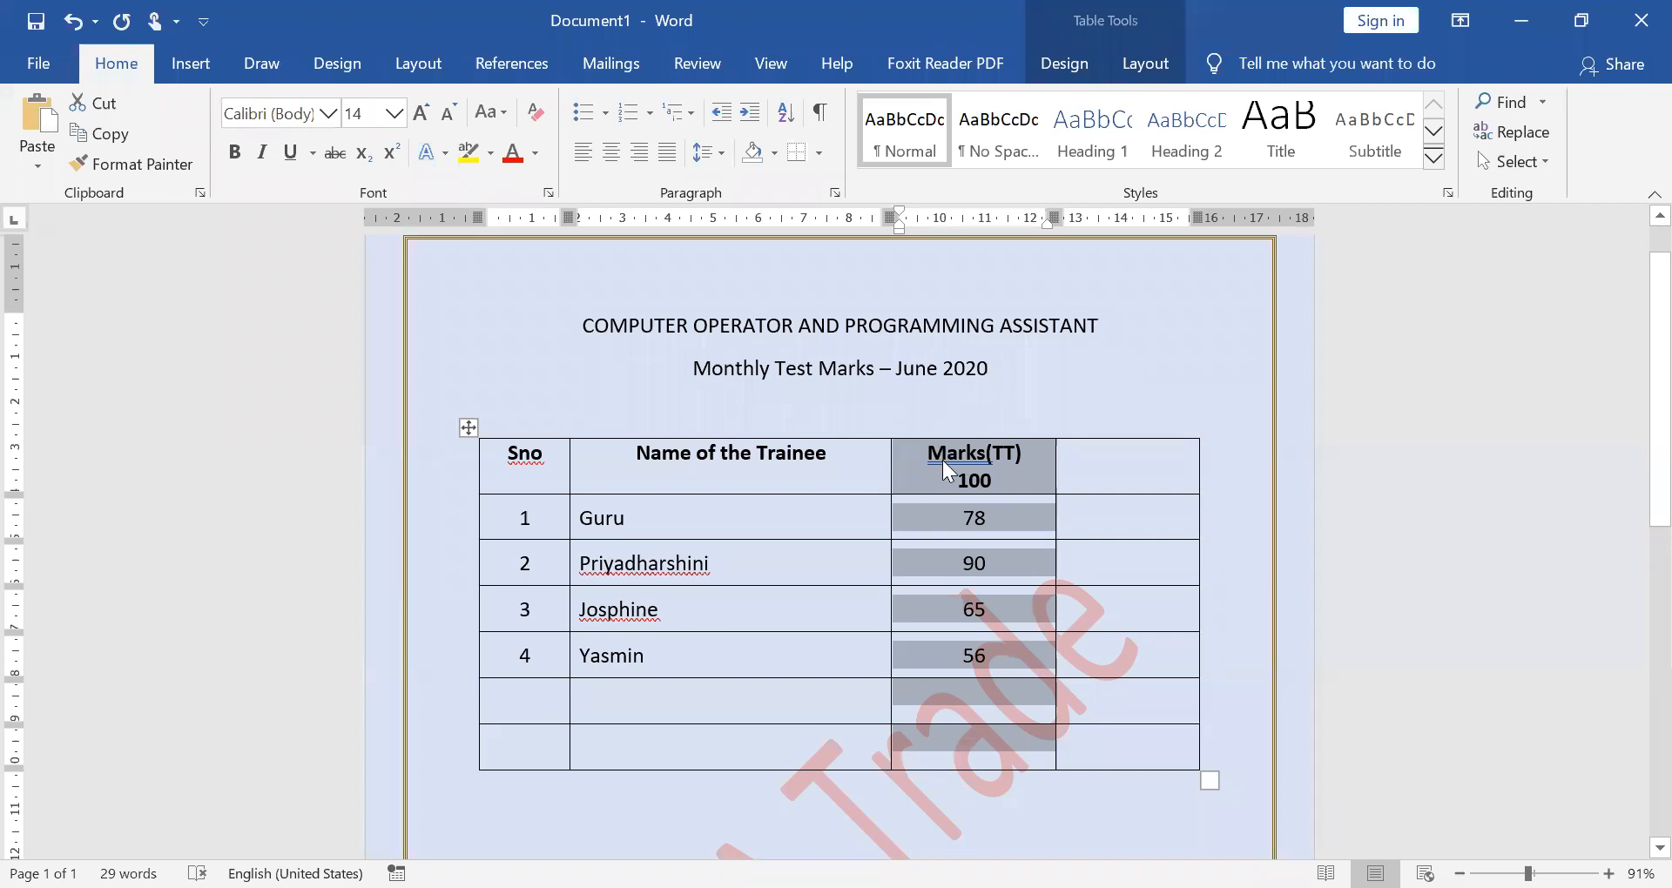
pyautogui.rightClick(1181, 479)
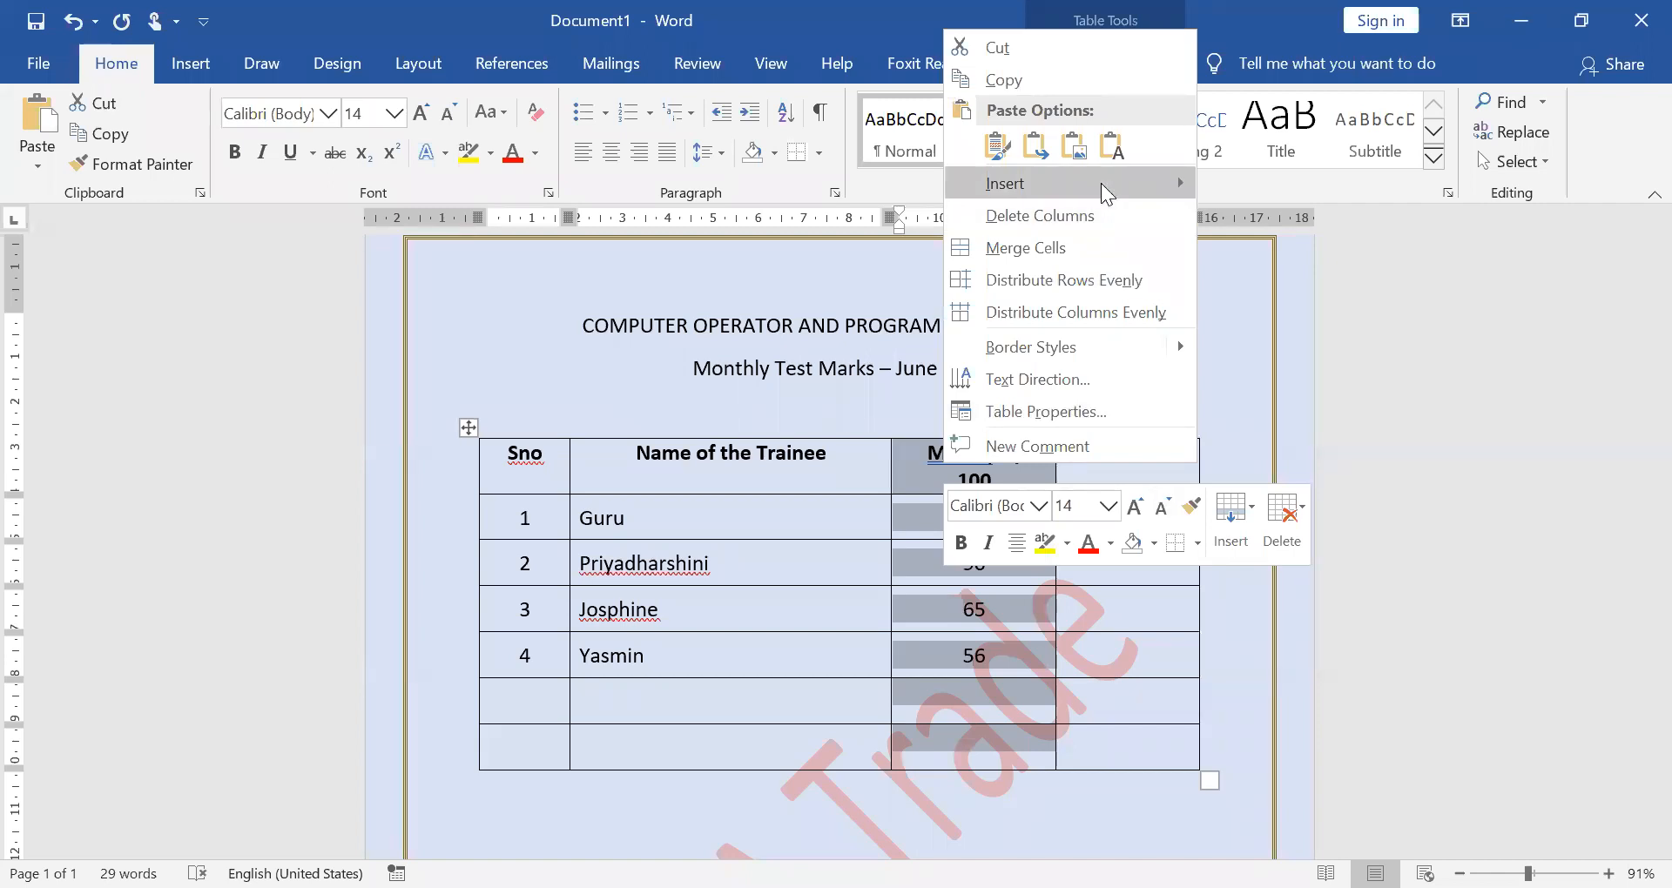
pyautogui.moveTo(1356, 201)
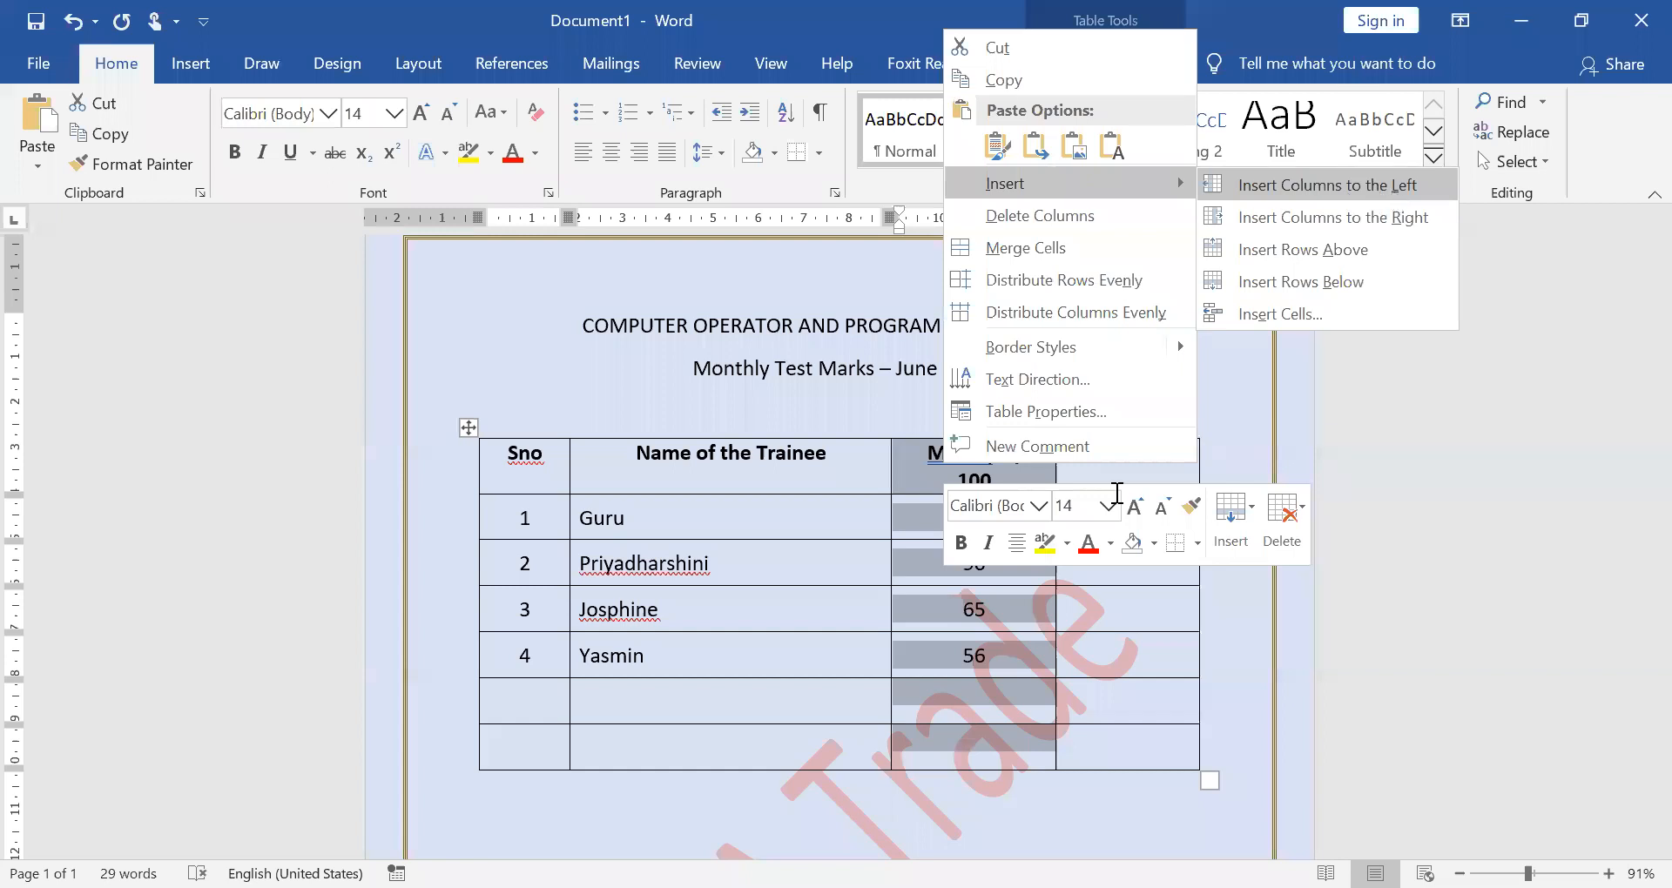
# Head the new column between the names and Marks(TT) "Practical", with "(250+200)" on a second line
pyautogui.write('Prac')
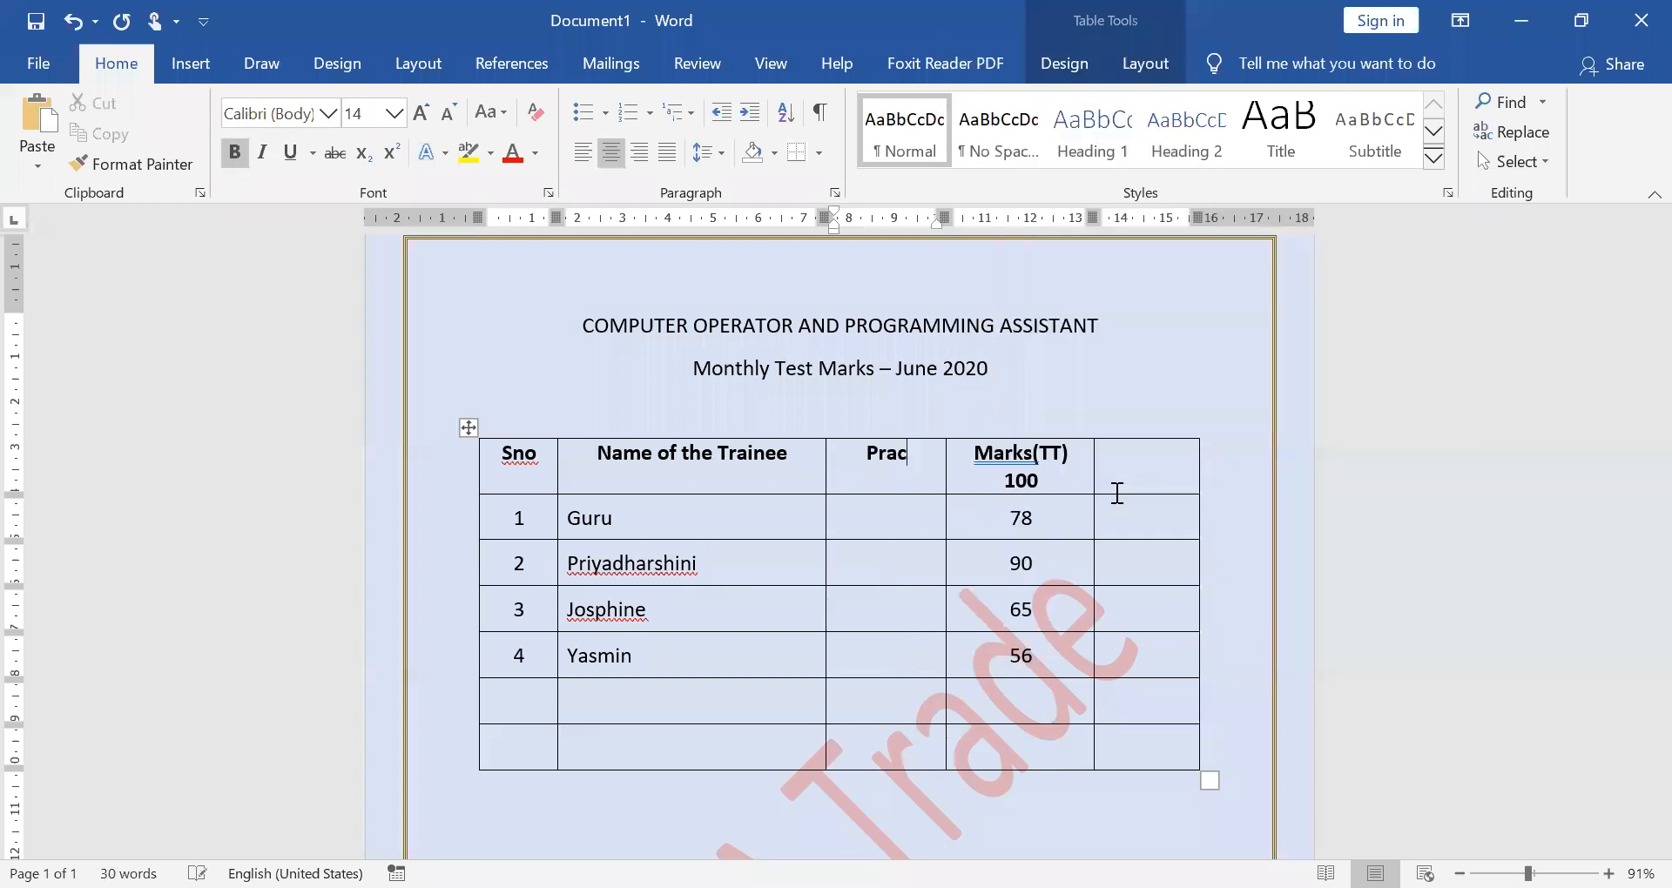
pyautogui.press('BackSpace')
pyautogui.press('BackSpace')
pyautogui.write('actical')
pyautogui.press('Return')
pyautogui.write('(250')
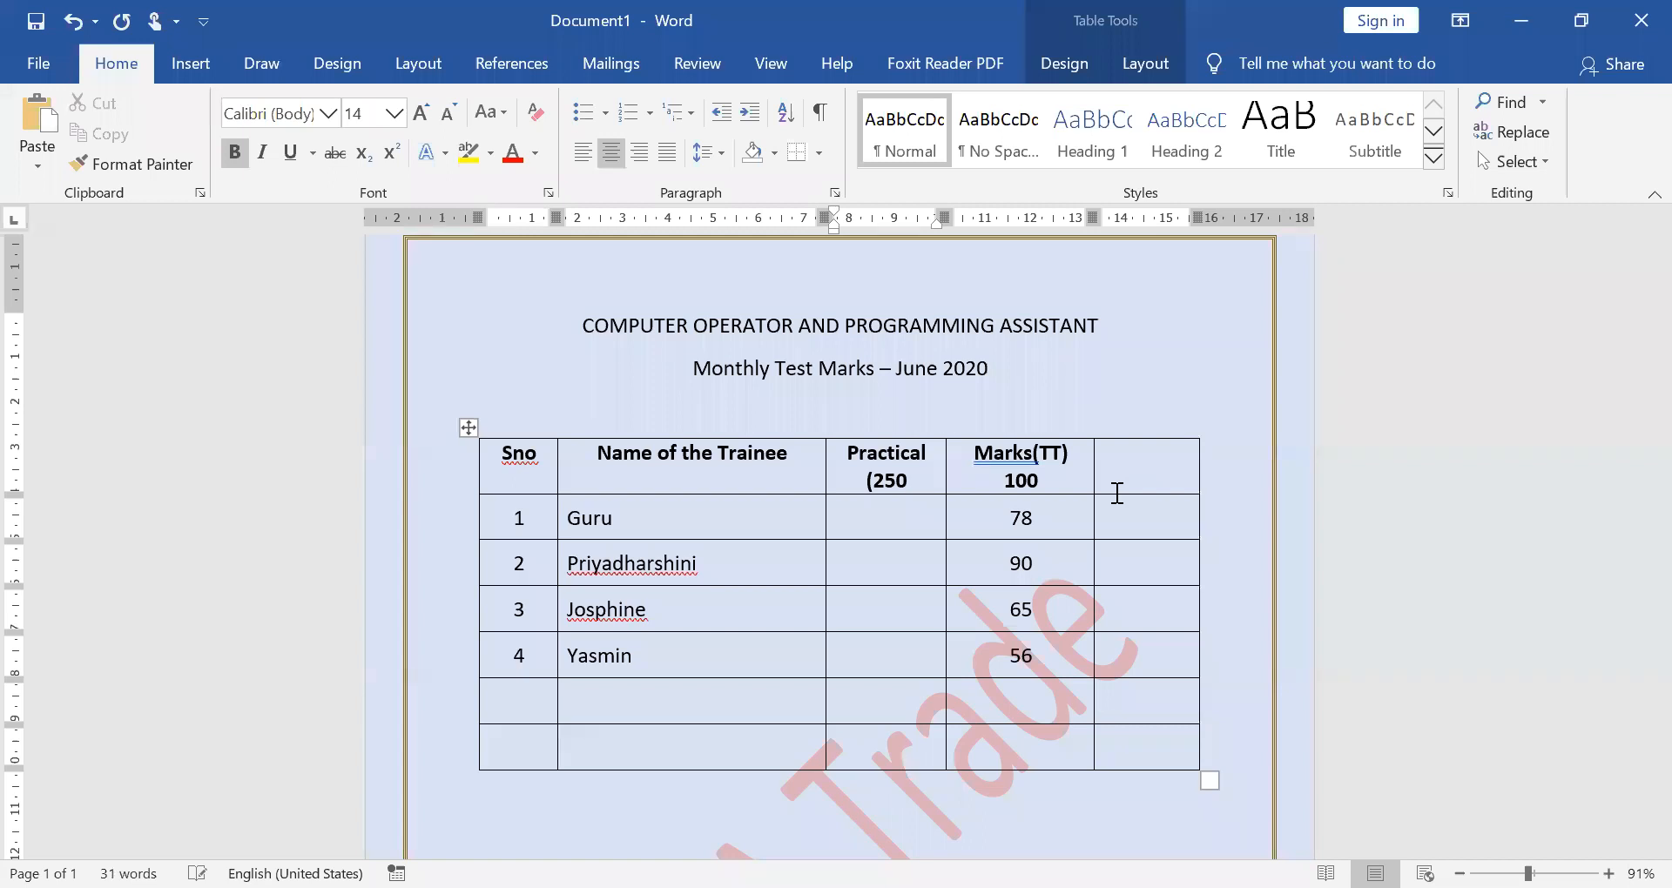
pyautogui.write('+200)')
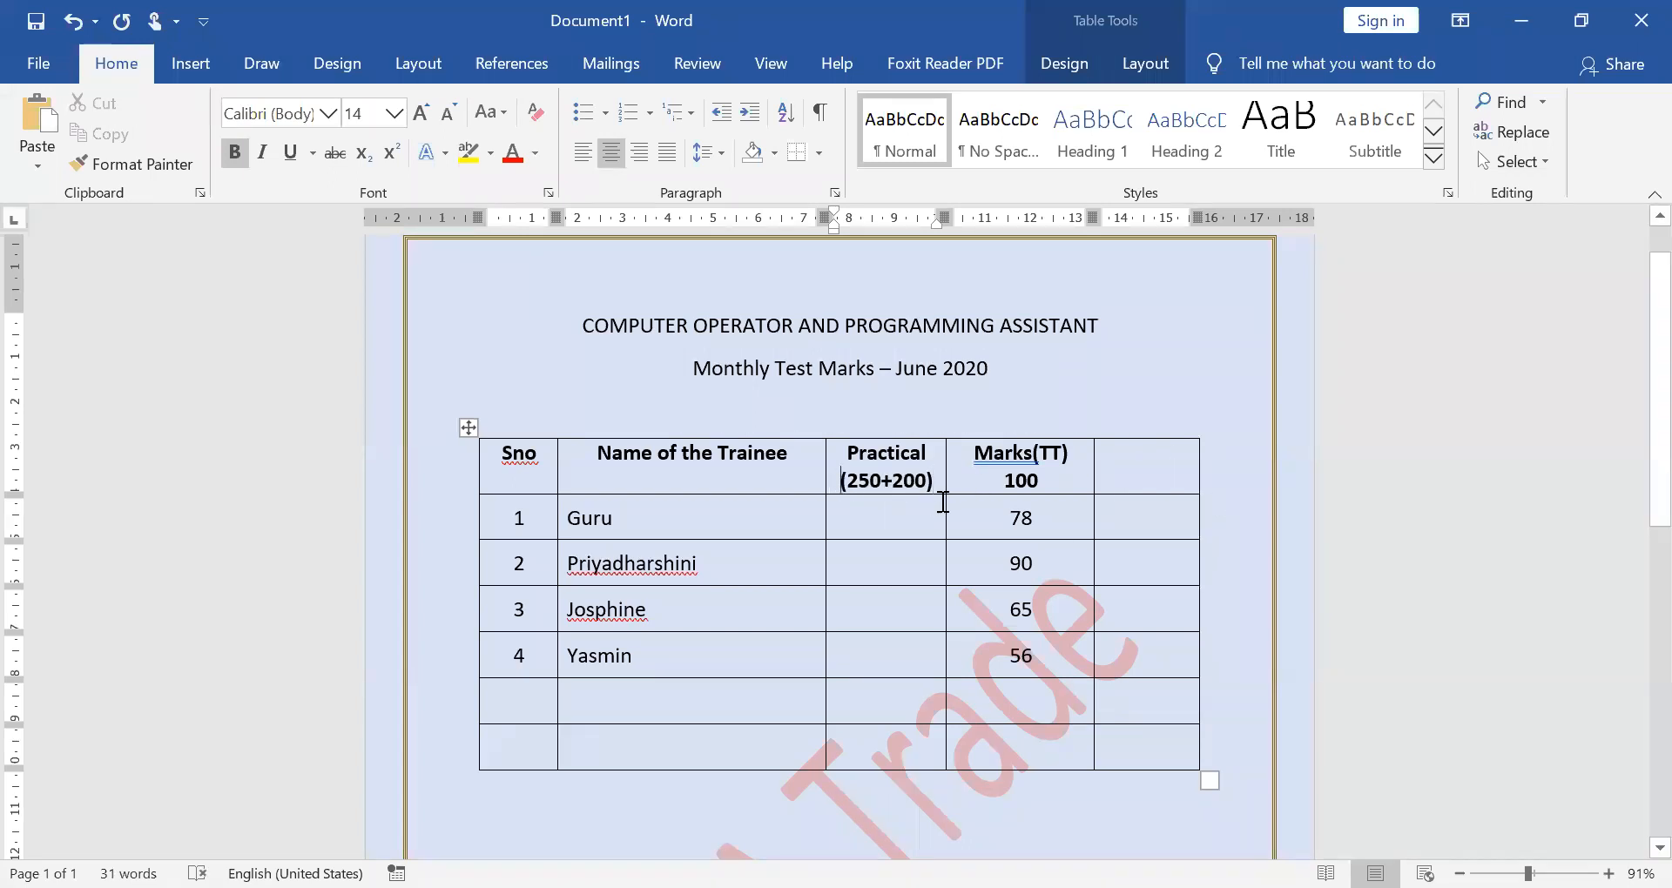
# Change the second line of the Practical header to "(250+100)"
pyautogui.press('Home')
pyautogui.write('450')
pyautogui.press('BackSpace')
pyautogui.press('BackSpace')
pyautogui.press('BackSpace')
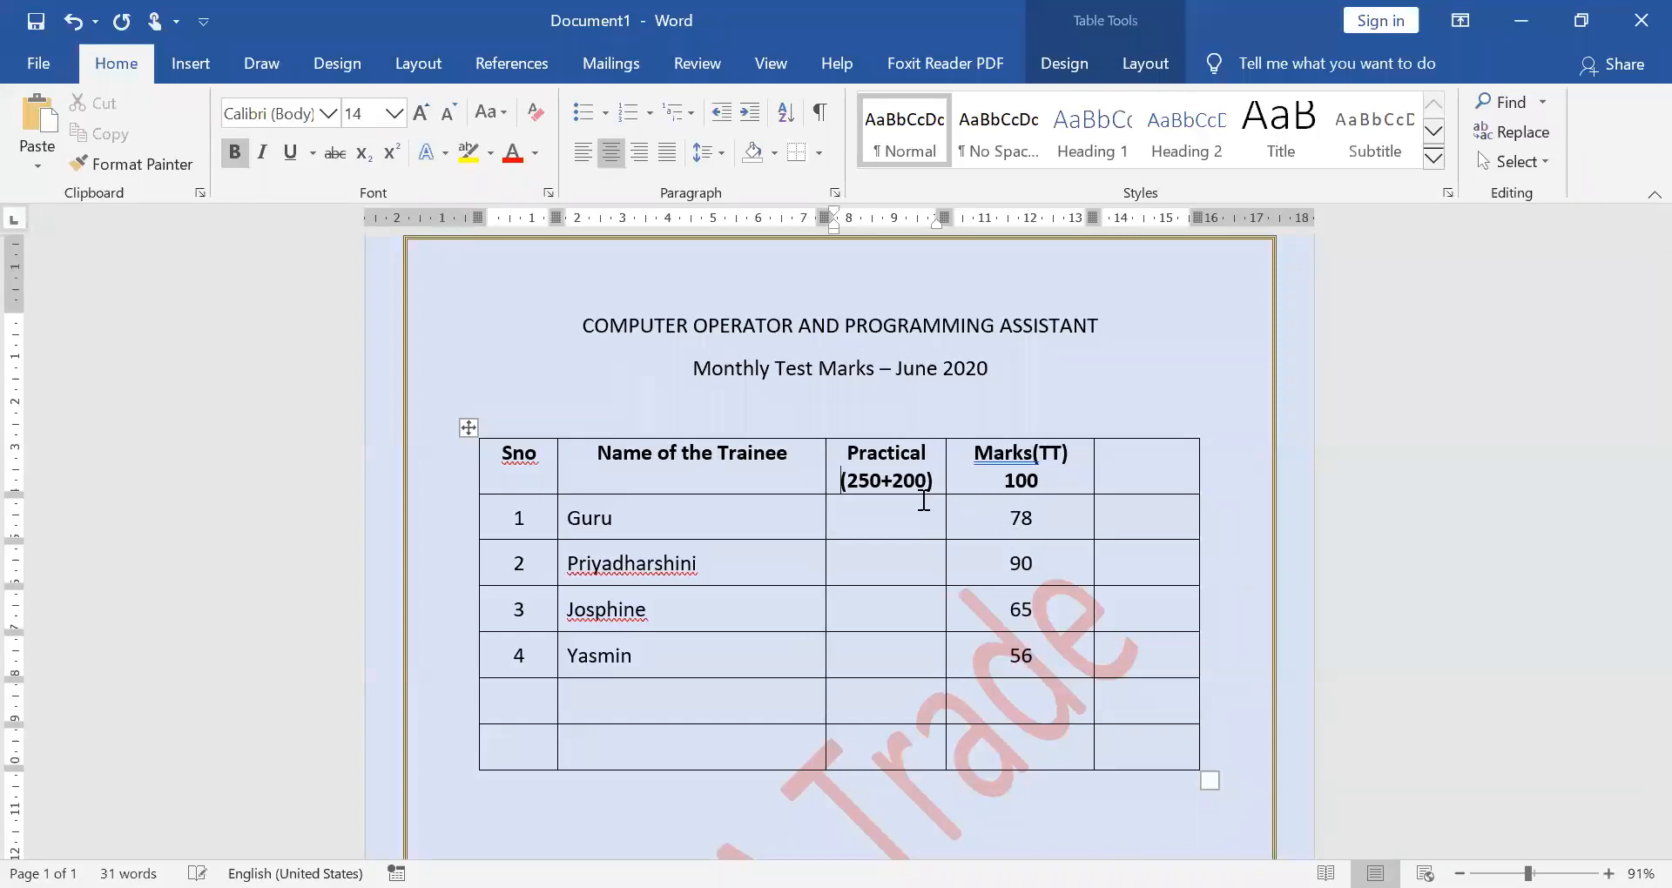
pyautogui.press('Right')
pyautogui.press('Right')
pyautogui.press('Right')
pyautogui.press('Right')
pyautogui.press('Right')
pyautogui.press('Right')
pyautogui.press('BackSpace')
pyautogui.write('1')
pyautogui.click(1138, 467)
# Replace the second line of the Practical header with "100" and head the last column "ES" with "50" below it
pyautogui.moveTo(839, 481); pyautogui.dragTo(940, 482)
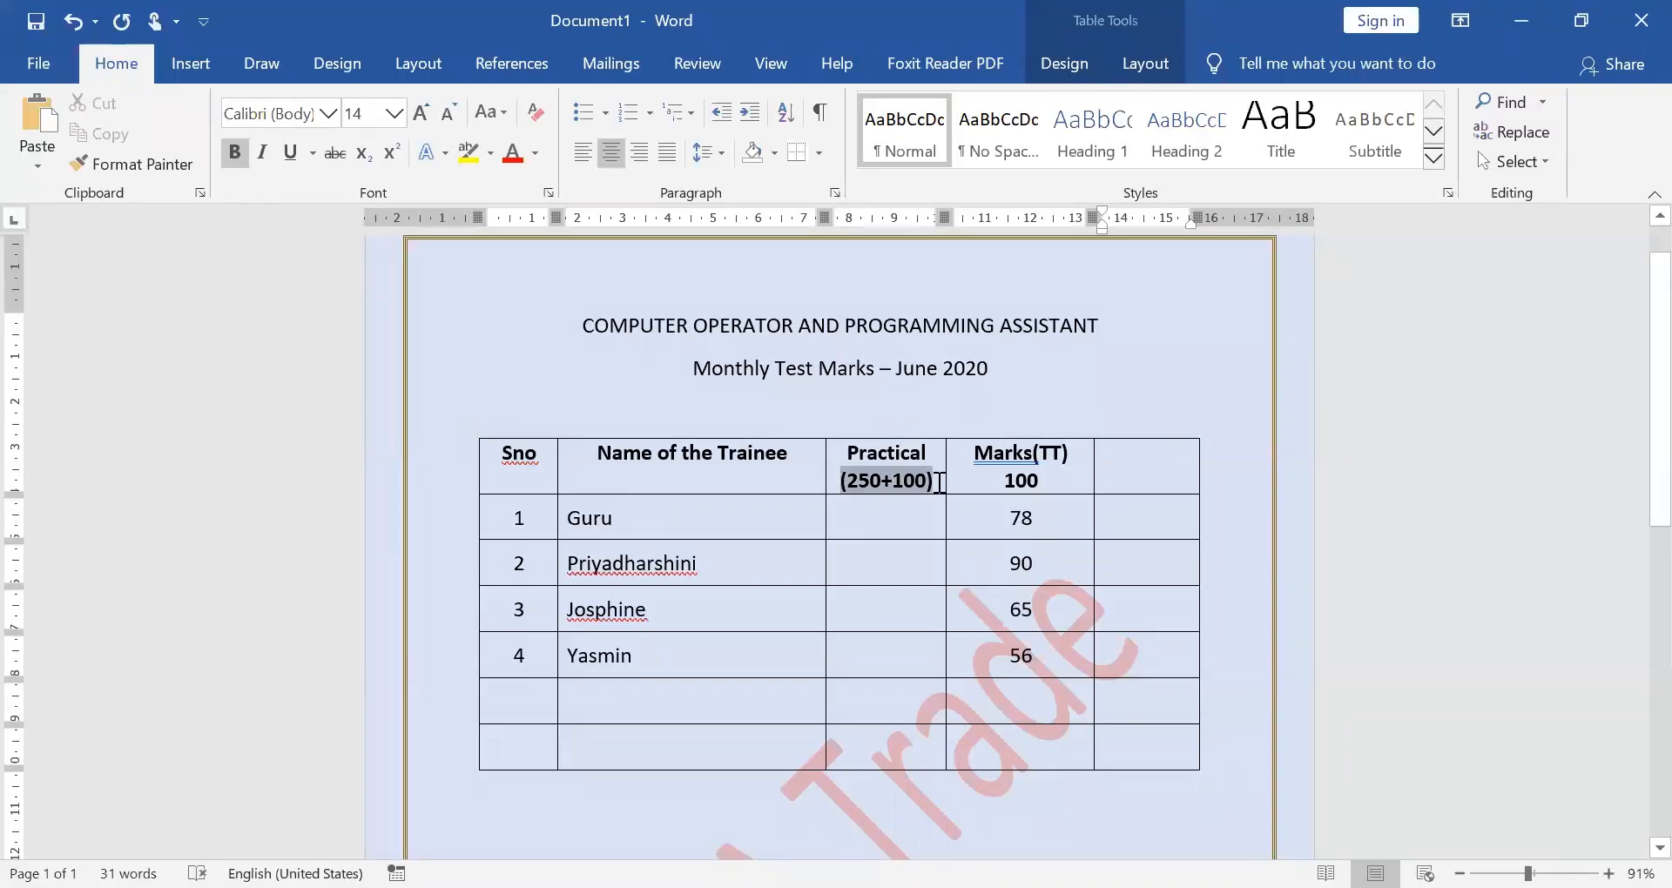
pyautogui.write('100')
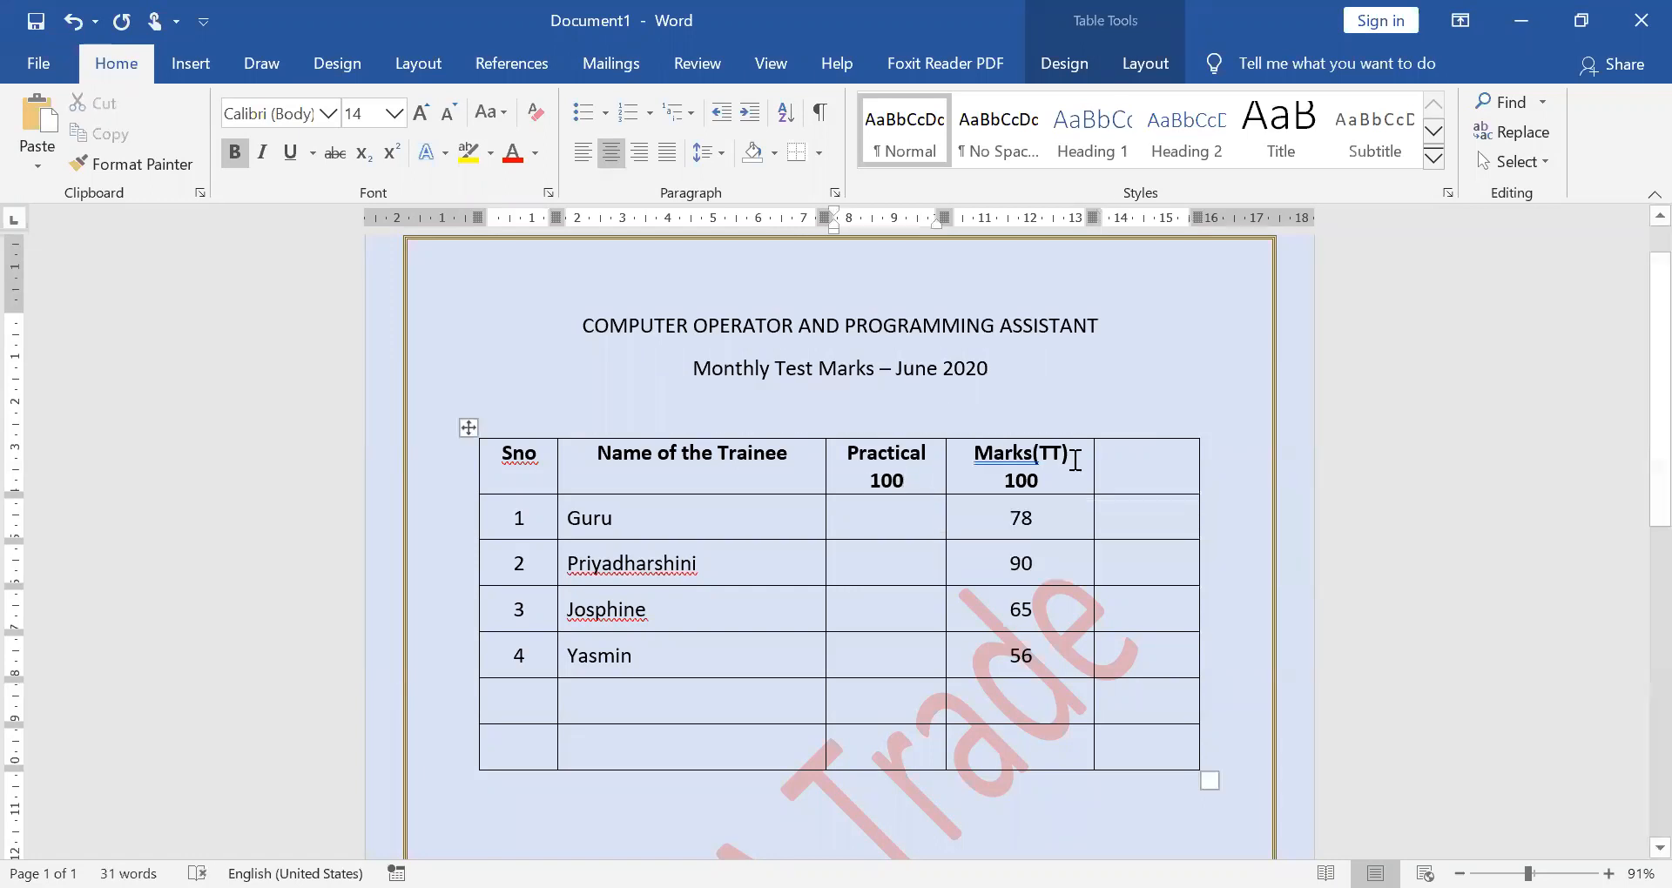
pyautogui.click(1171, 481)
pyautogui.write('Es')
pyautogui.press('BackSpace')
pyautogui.write('S')
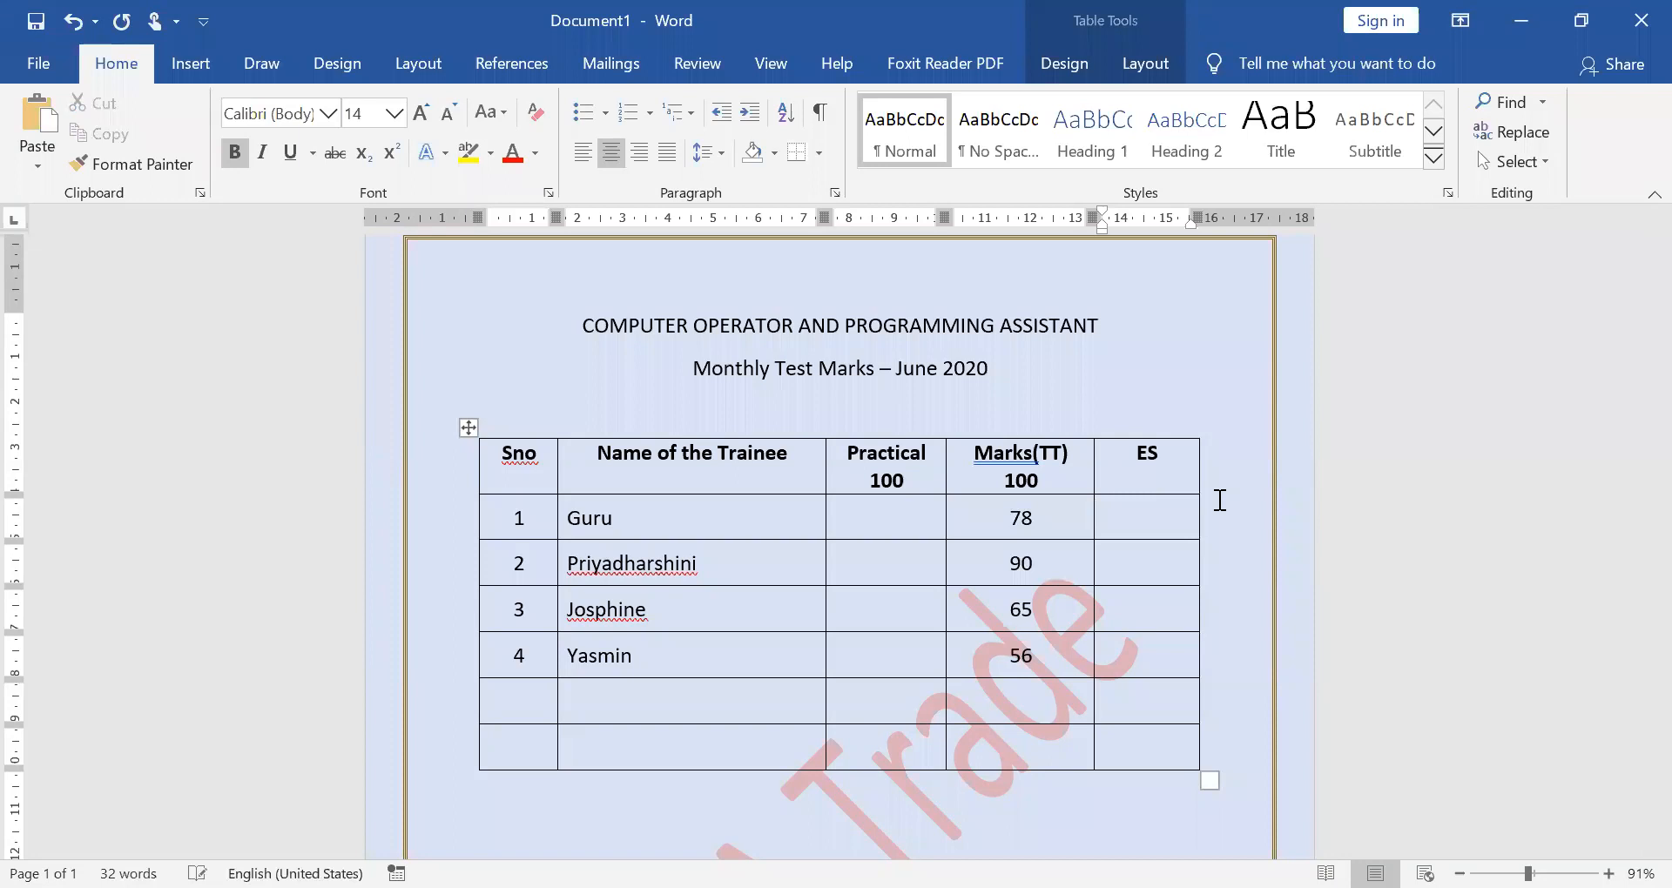
pyautogui.press('Return')
pyautogui.write('50')
# Enter the Practical marks 98, 65, 95 and 78 for trainees 1 to 4
pyautogui.click(903, 521)
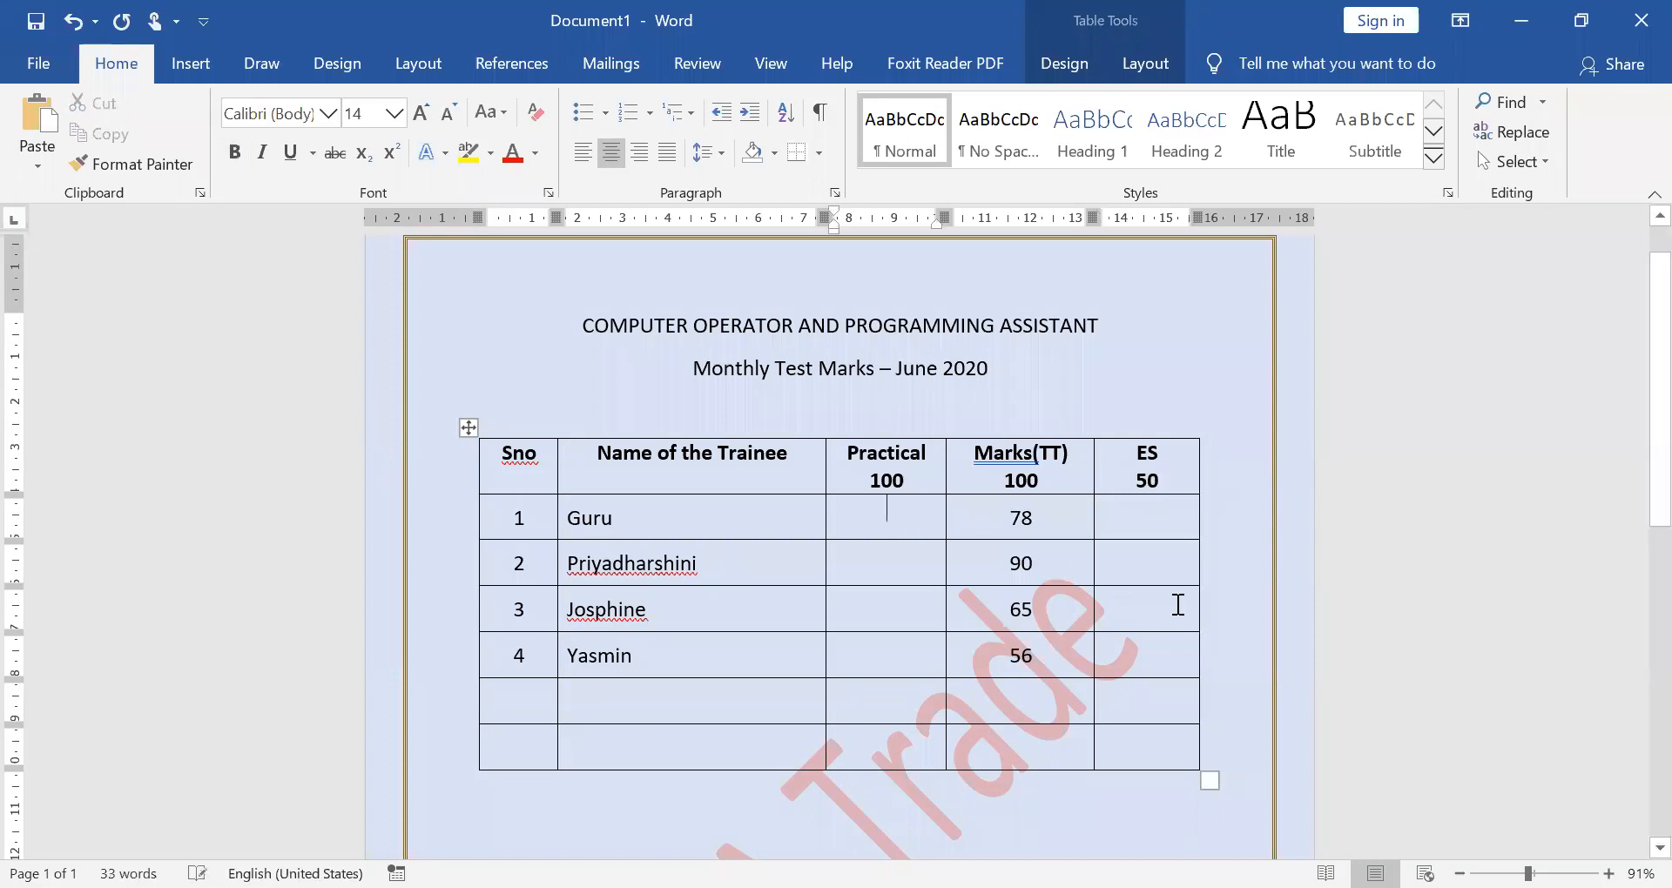
pyautogui.write('98')
pyautogui.press('BackSpace')
pyautogui.write('8')
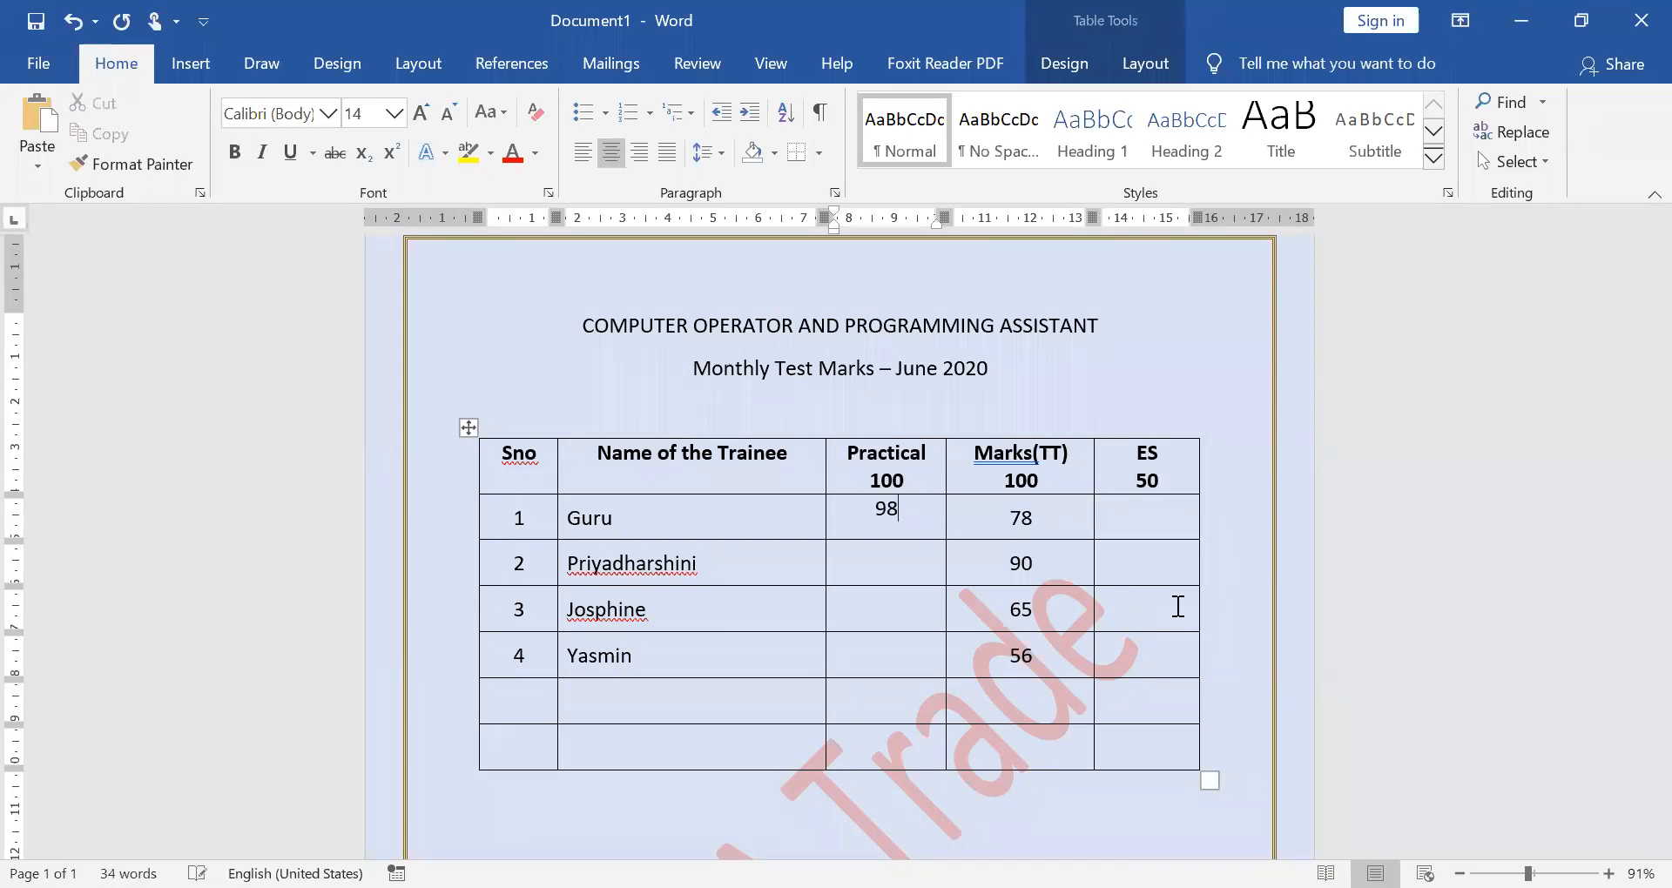
pyautogui.click(896, 590)
pyautogui.write('95')
pyautogui.click(931, 561)
pyautogui.write('65')
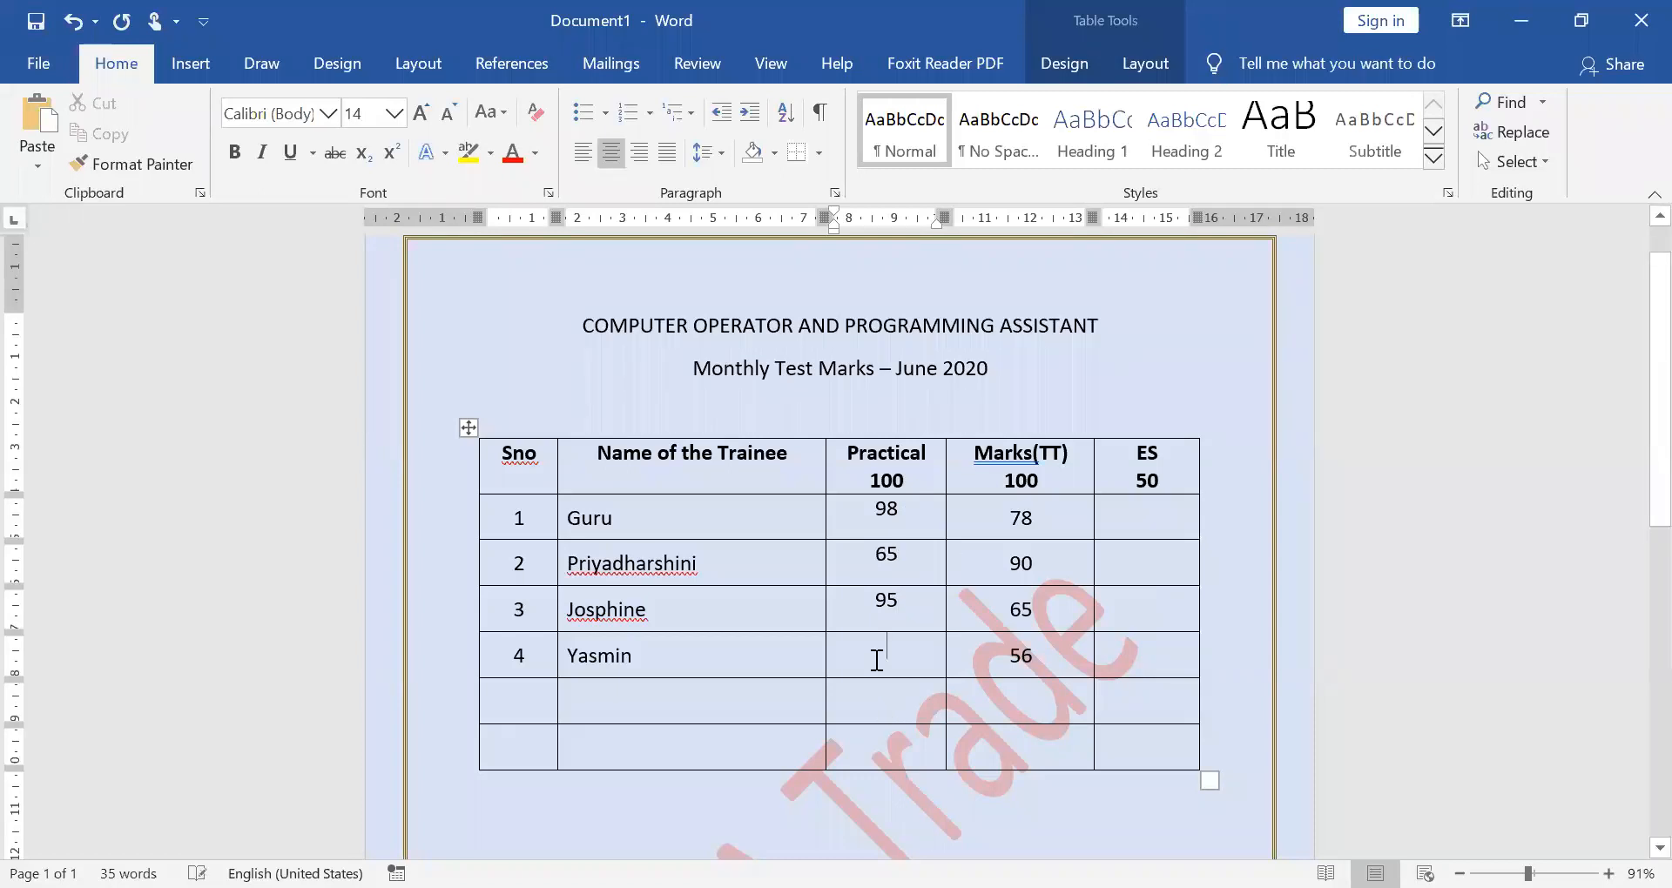
pyautogui.write('78')
# Set the vertical alignment of the four Practical mark cells to Center
pyautogui.moveTo(870, 514); pyautogui.dragTo(897, 666)
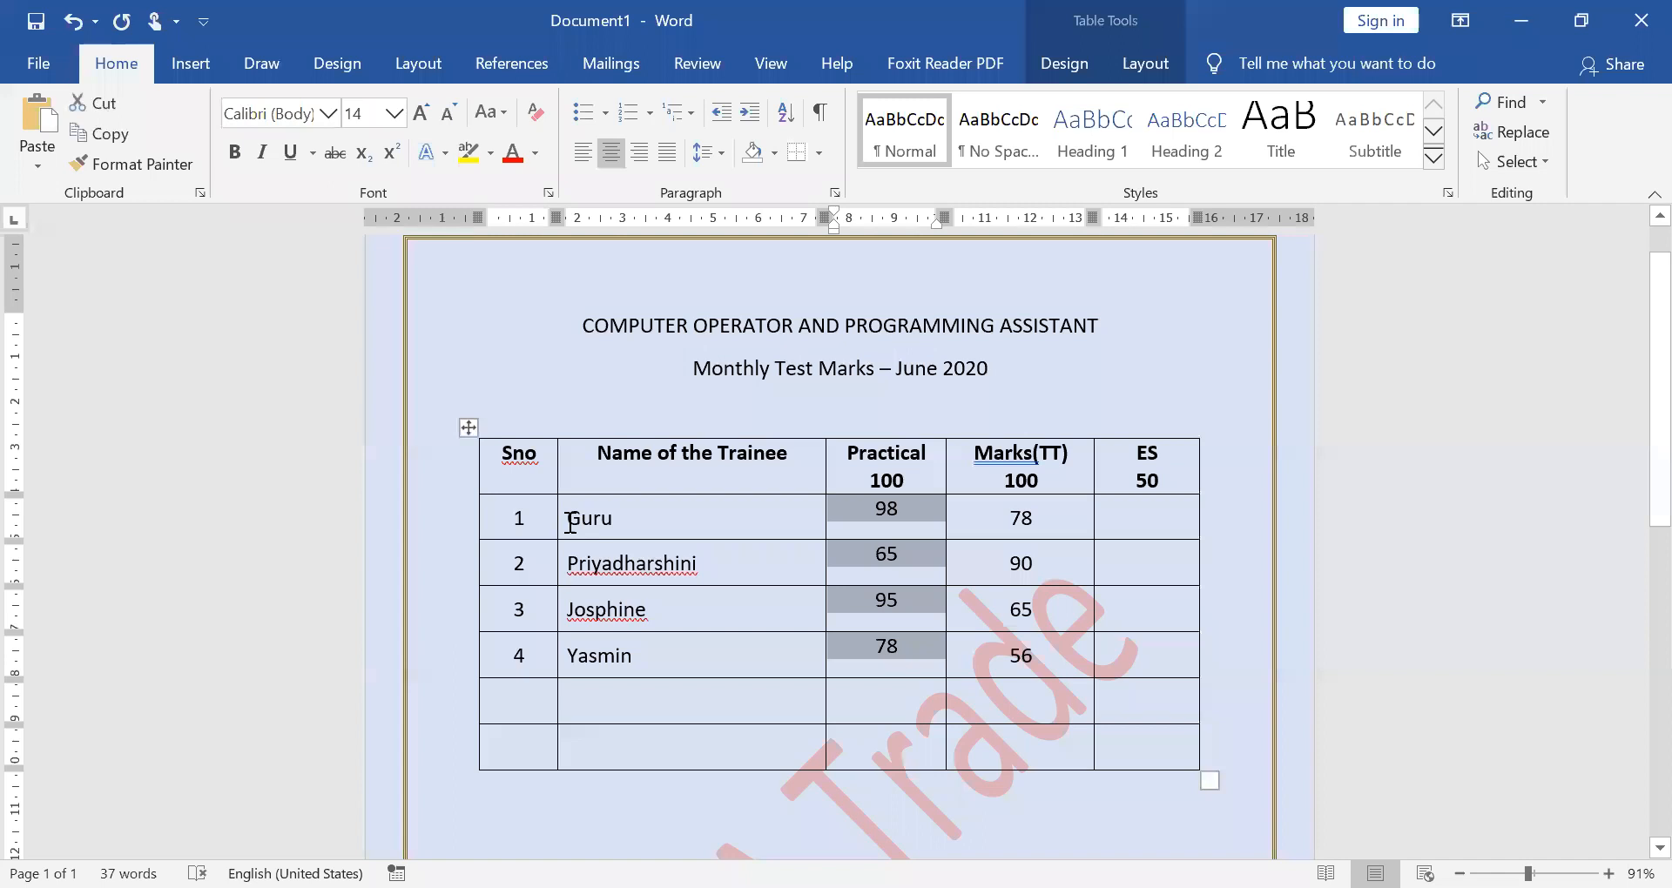
pyautogui.rightClick(895, 510)
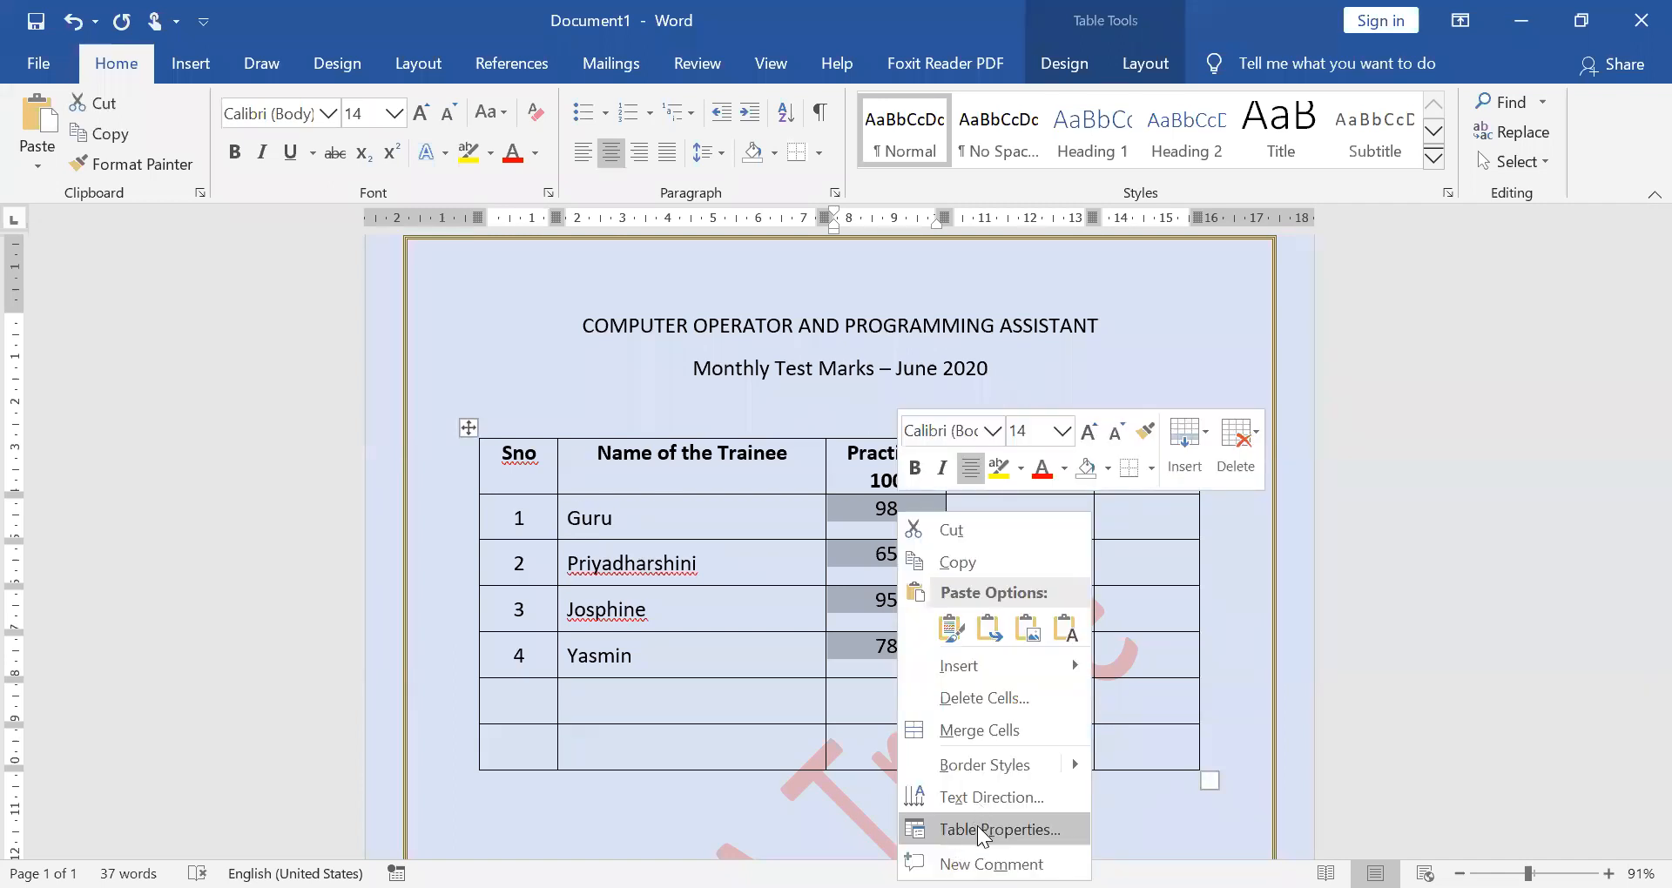
pyautogui.click(983, 833)
pyautogui.hotkey('alt', 'c')
pyautogui.click(898, 704)
# Enter the ES marks 44, 40, 32 and 56 for trainees 1 to 4
pyautogui.click(1142, 518)
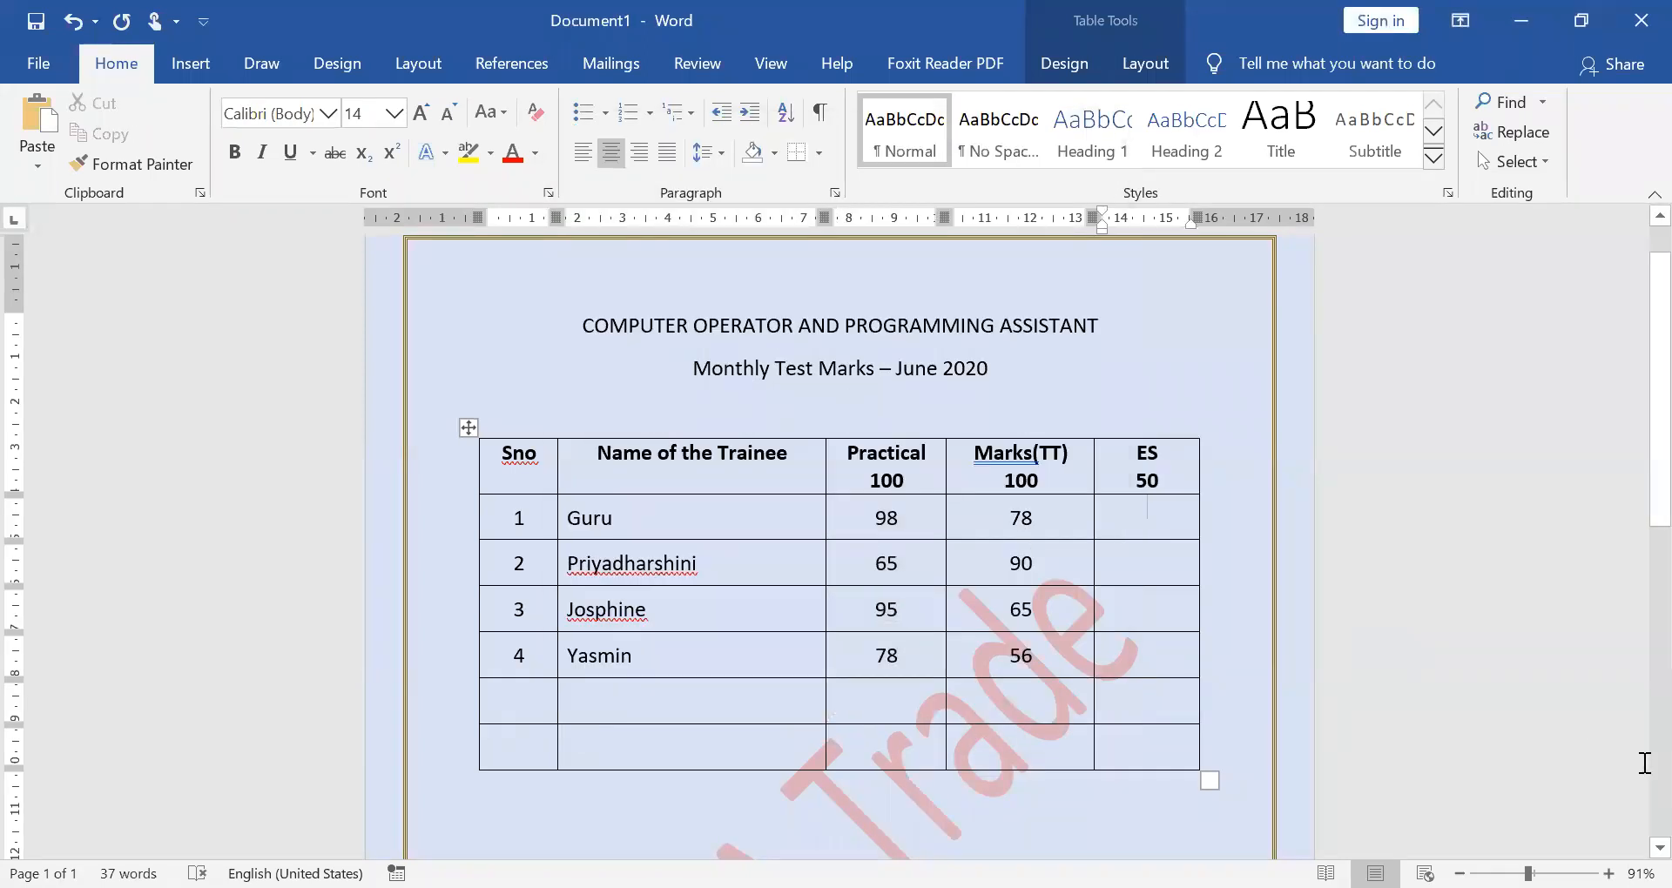
pyautogui.write('44')
pyautogui.click(1113, 565)
pyautogui.write('40')
pyautogui.click(1122, 618)
pyautogui.write('4')
pyautogui.press('BackSpace')
pyautogui.write('32')
pyautogui.click(1182, 659)
pyautogui.write('56')
# Set the vertical alignment of the four ES mark cells to Center
pyautogui.moveTo(1137, 501); pyautogui.dragTo(1161, 666)
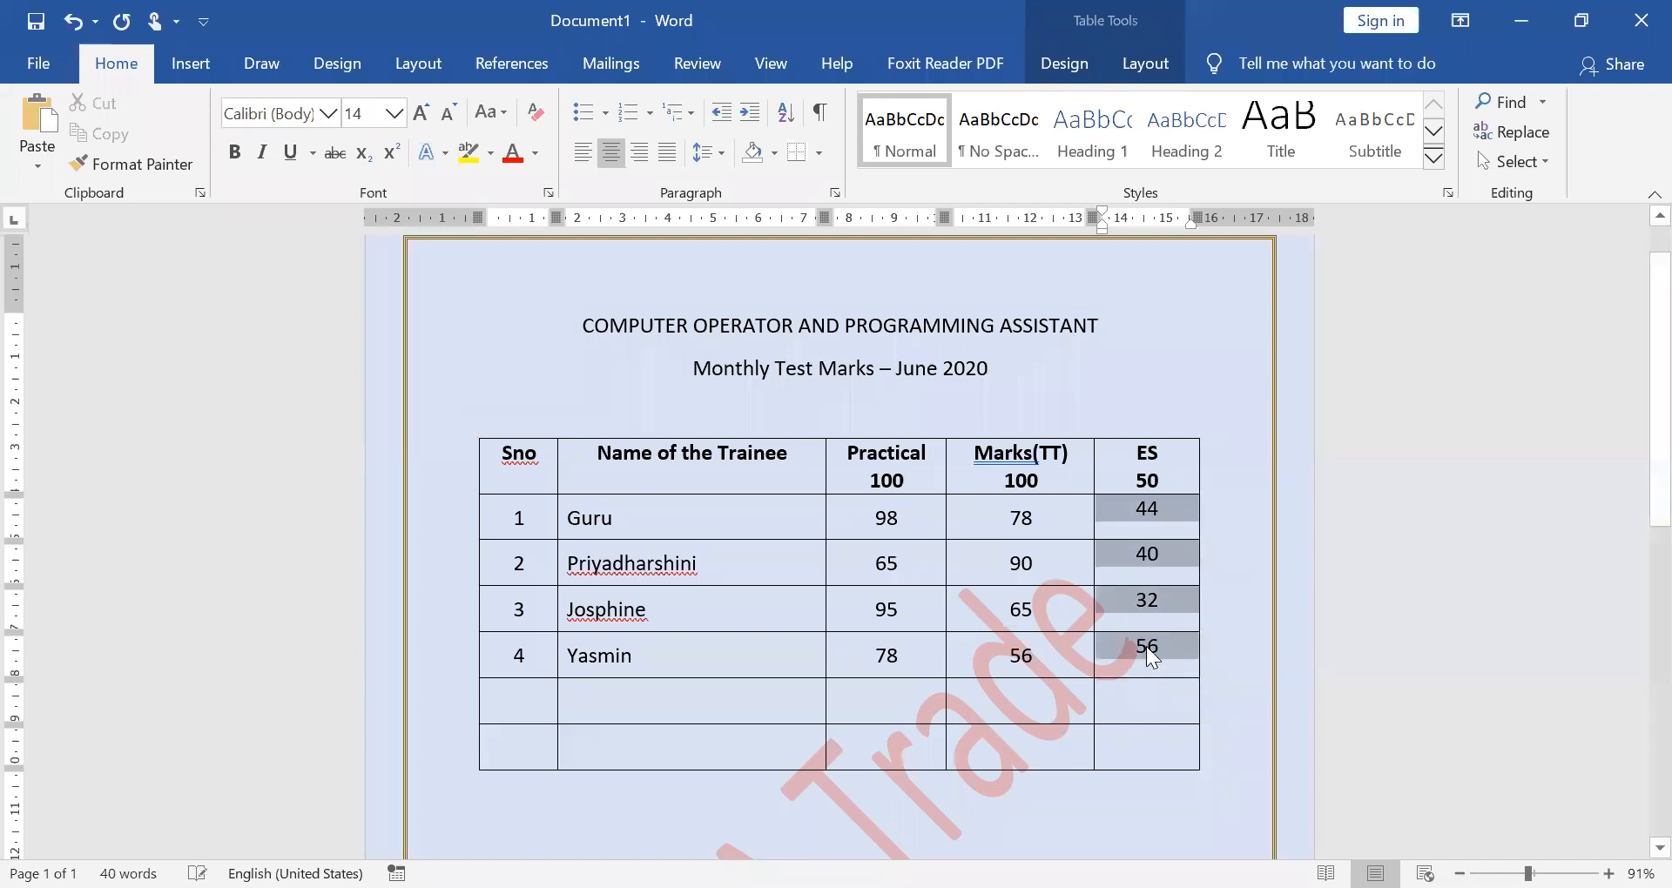
pyautogui.rightClick(1147, 646)
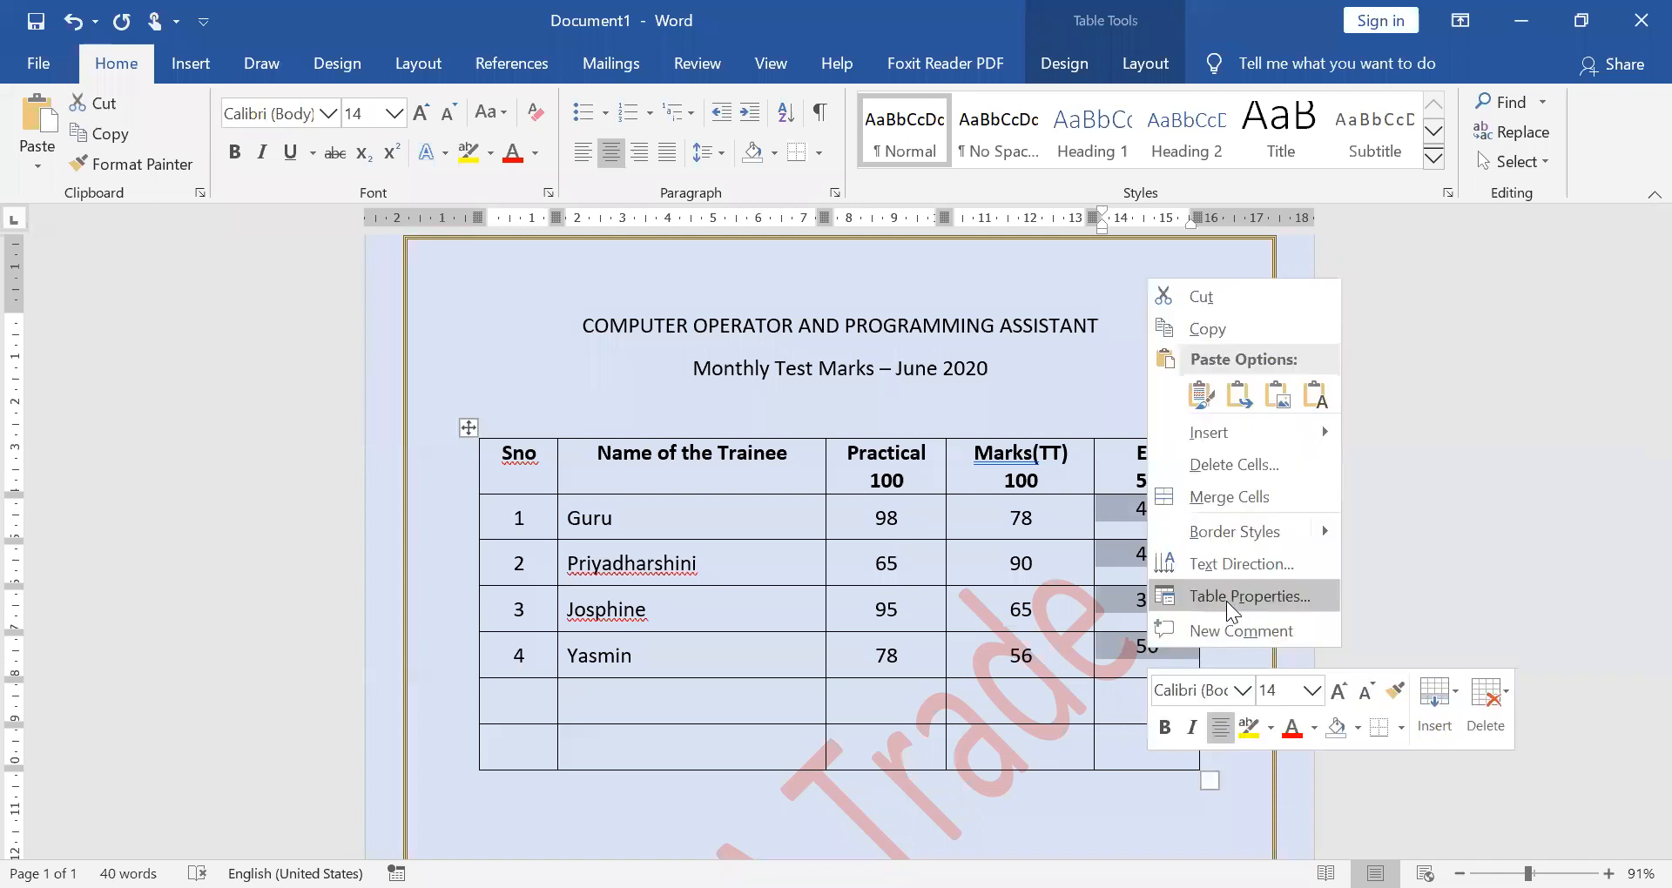
pyautogui.click(1228, 599)
pyautogui.click(748, 340)
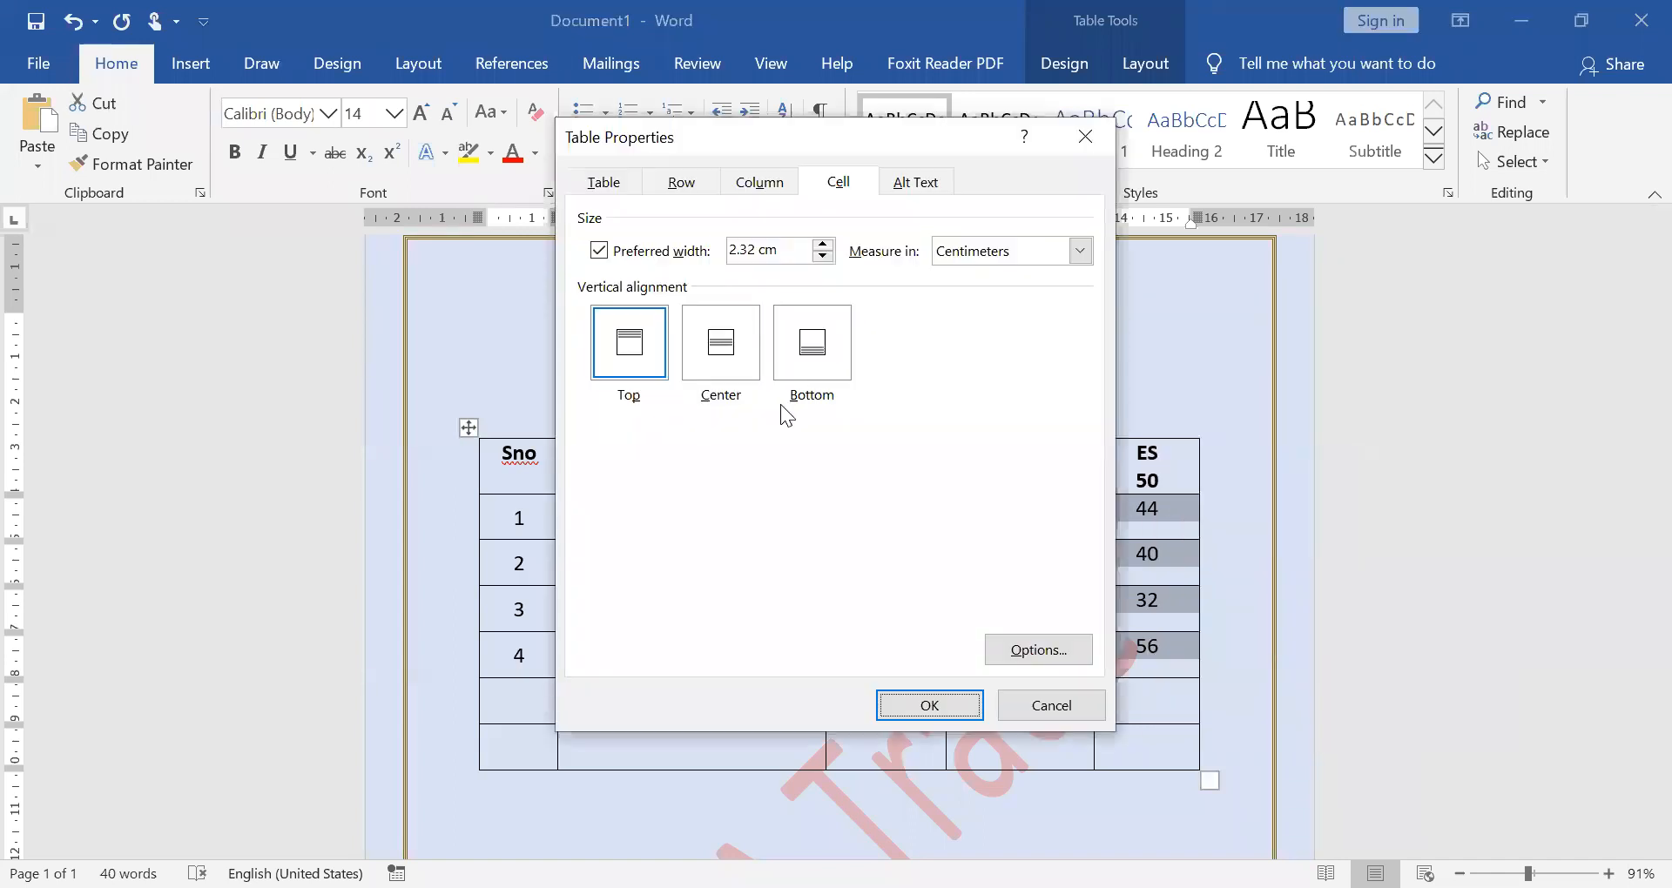
pyautogui.click(970, 705)
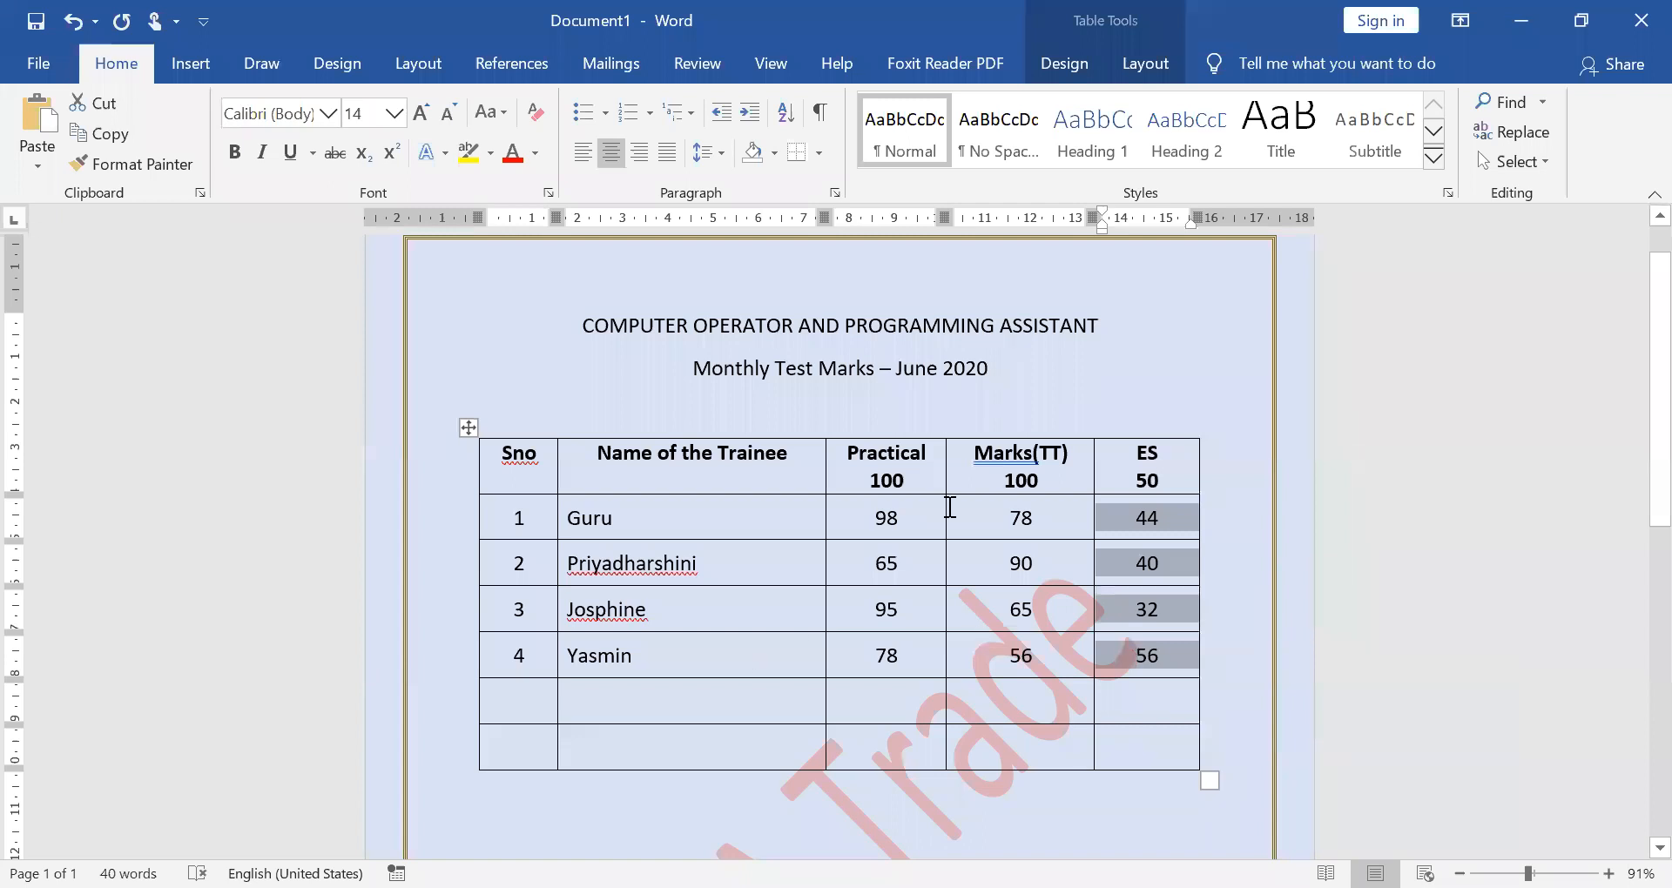
# Make the two title lines above the table bold and underlined
pyautogui.scroll(1, 720, 604)
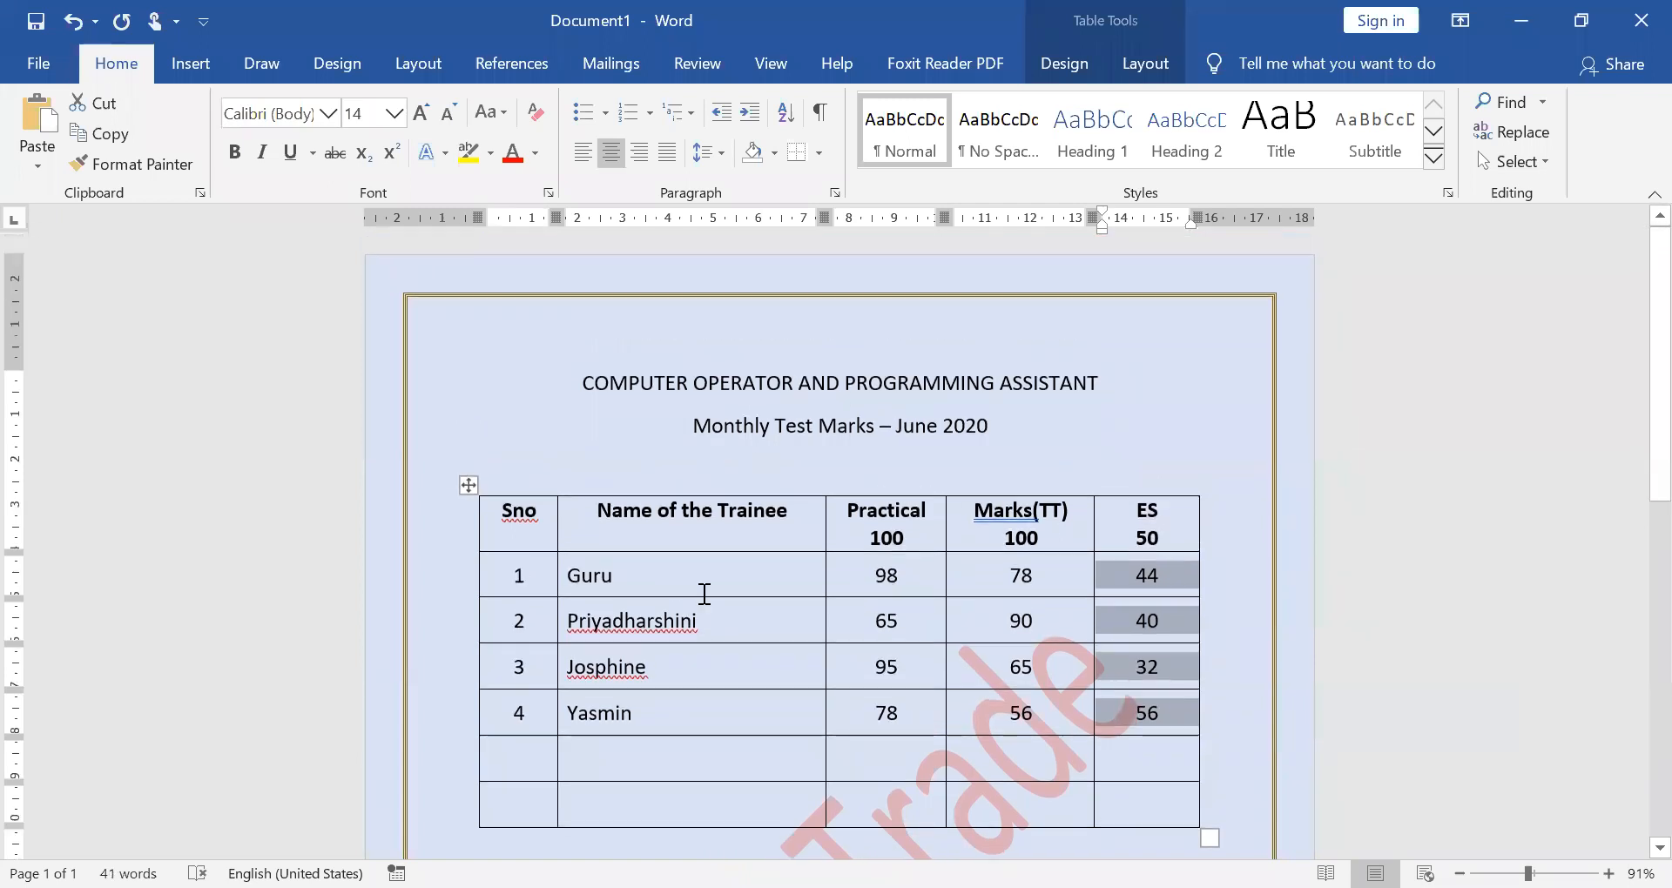
pyautogui.scroll(-2, 704, 593)
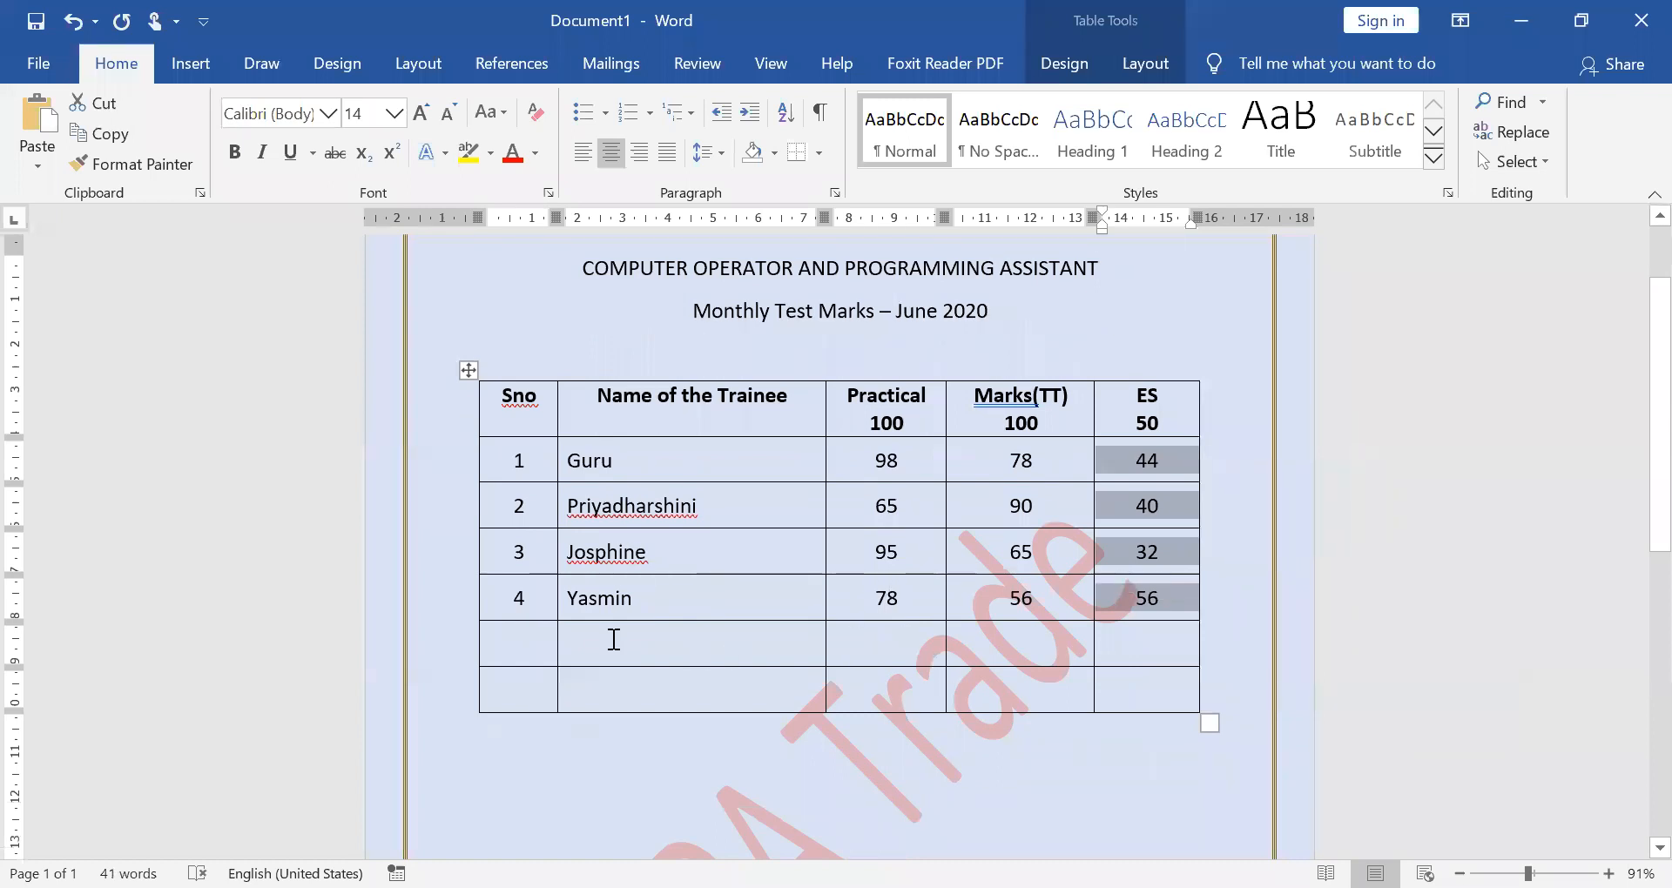
pyautogui.scroll(2, 614, 640)
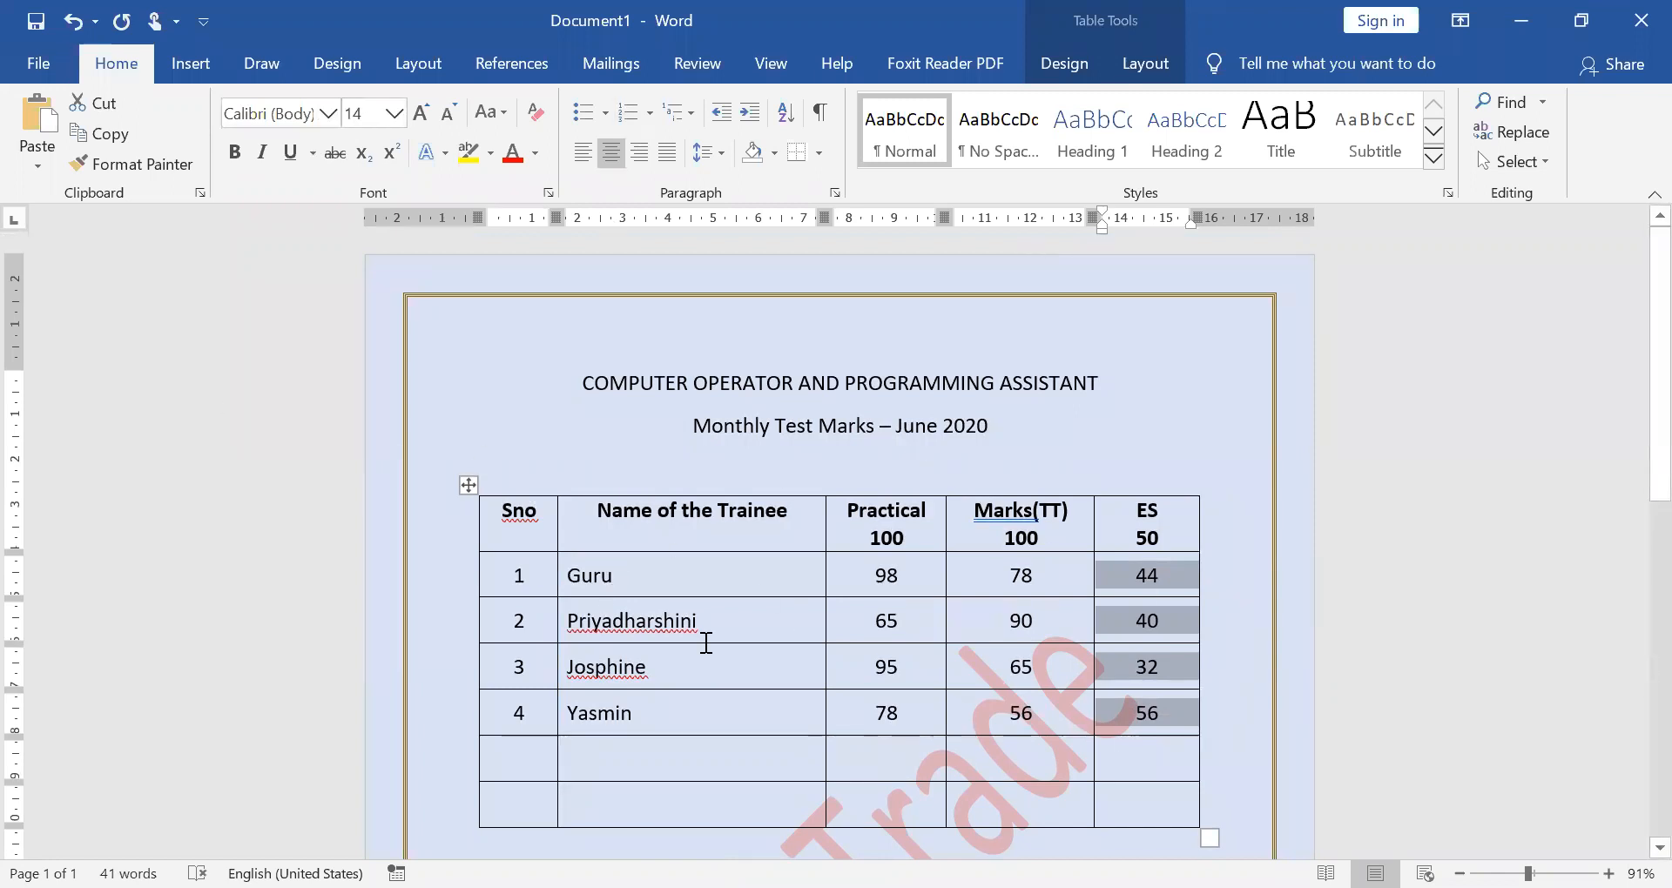
pyautogui.scroll(-2, 601, 540)
pyautogui.scroll(2, 588, 410)
pyautogui.moveTo(605, 389); pyautogui.dragTo(1060, 444)
pyautogui.click(239, 157)
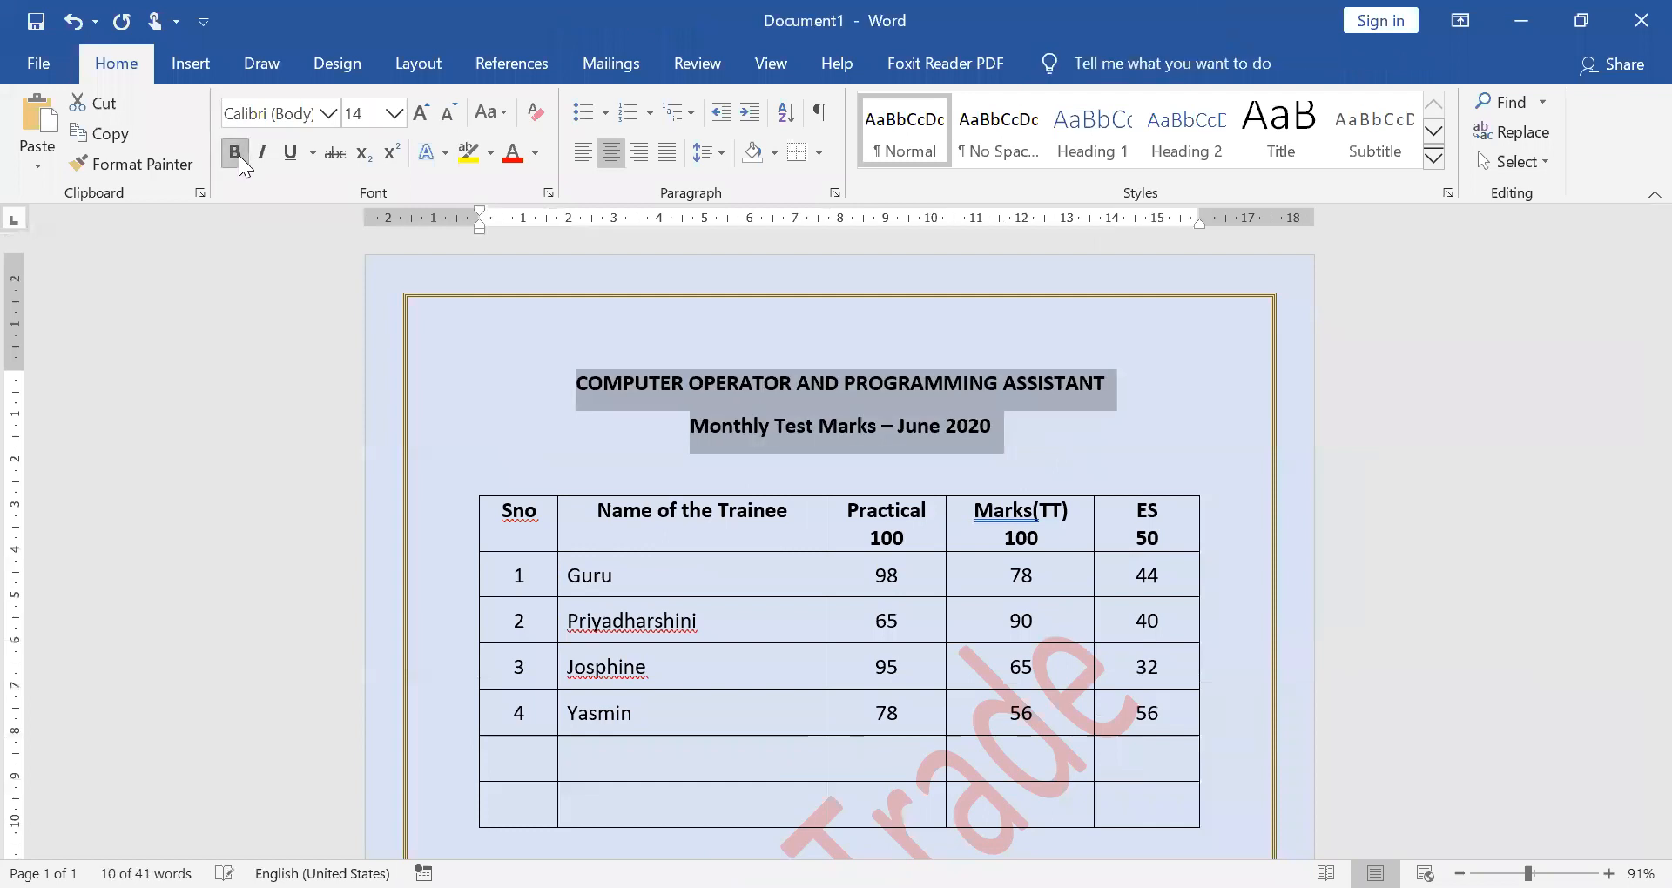
pyautogui.hotkey('ctrl', 'u')
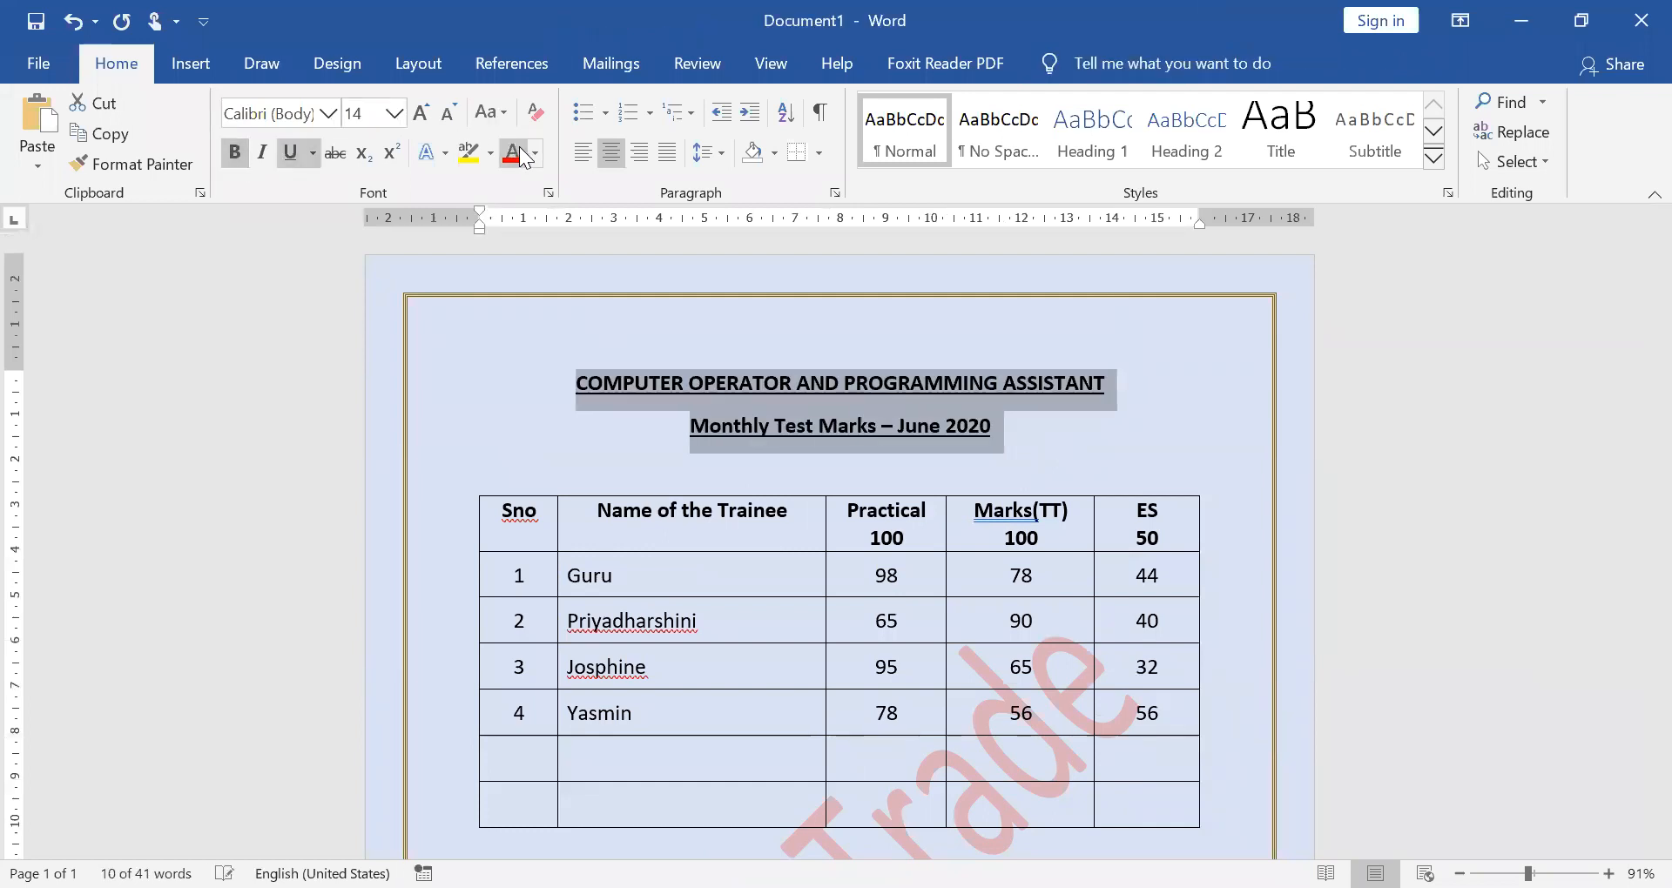
# Copy the whole row of trainee 4 into the first empty row below it
pyautogui.scroll(-1, 593, 662)
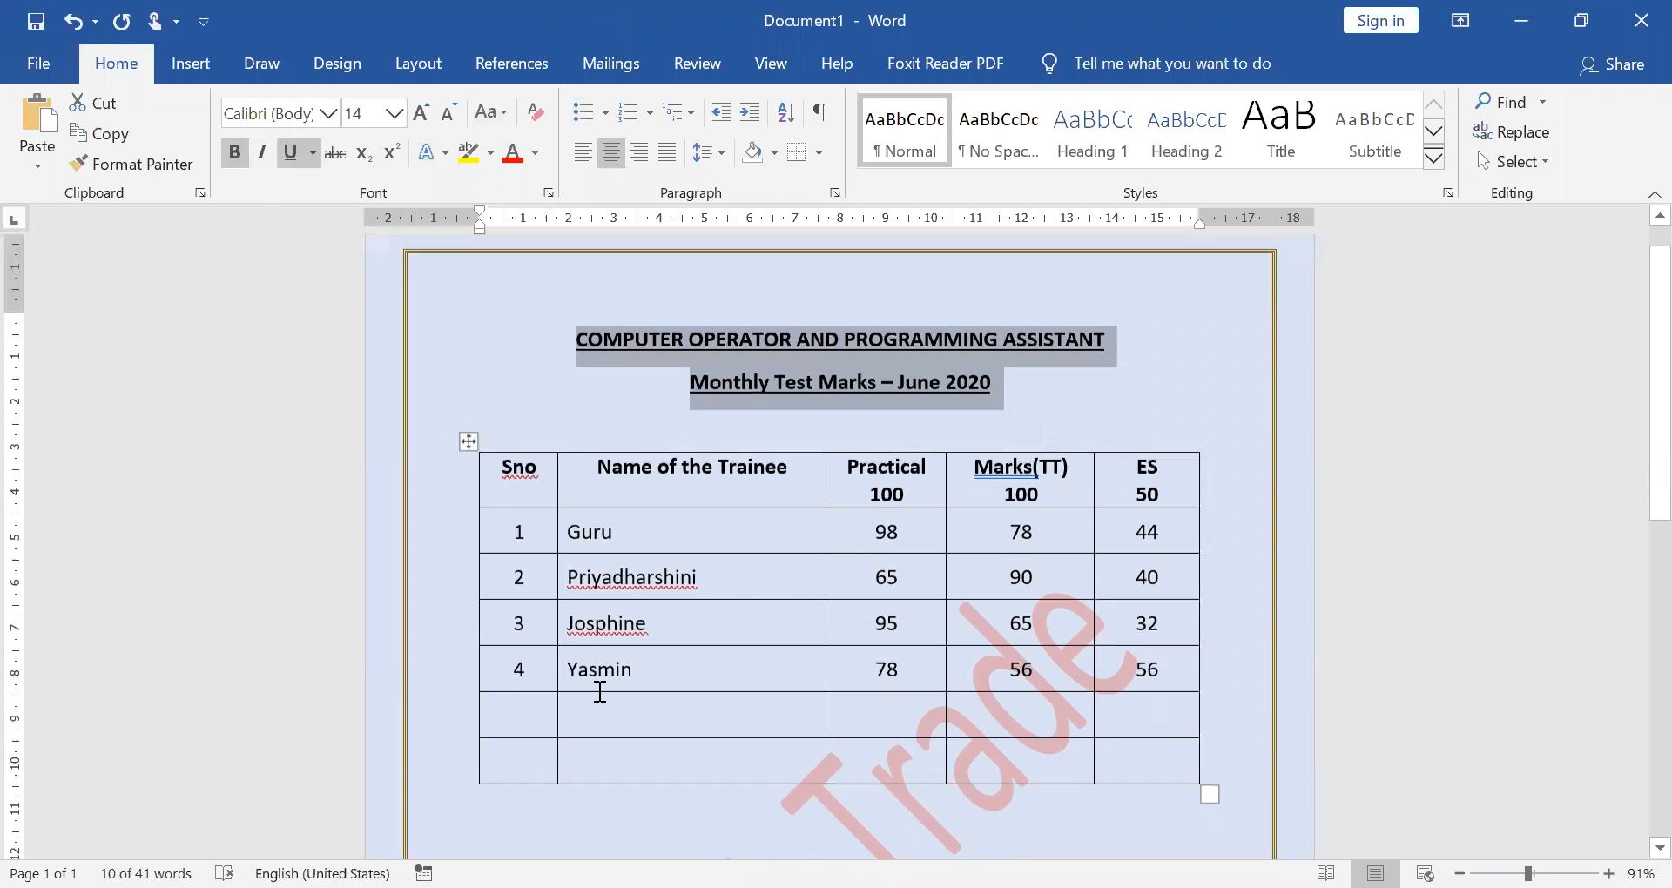
pyautogui.click(519, 704)
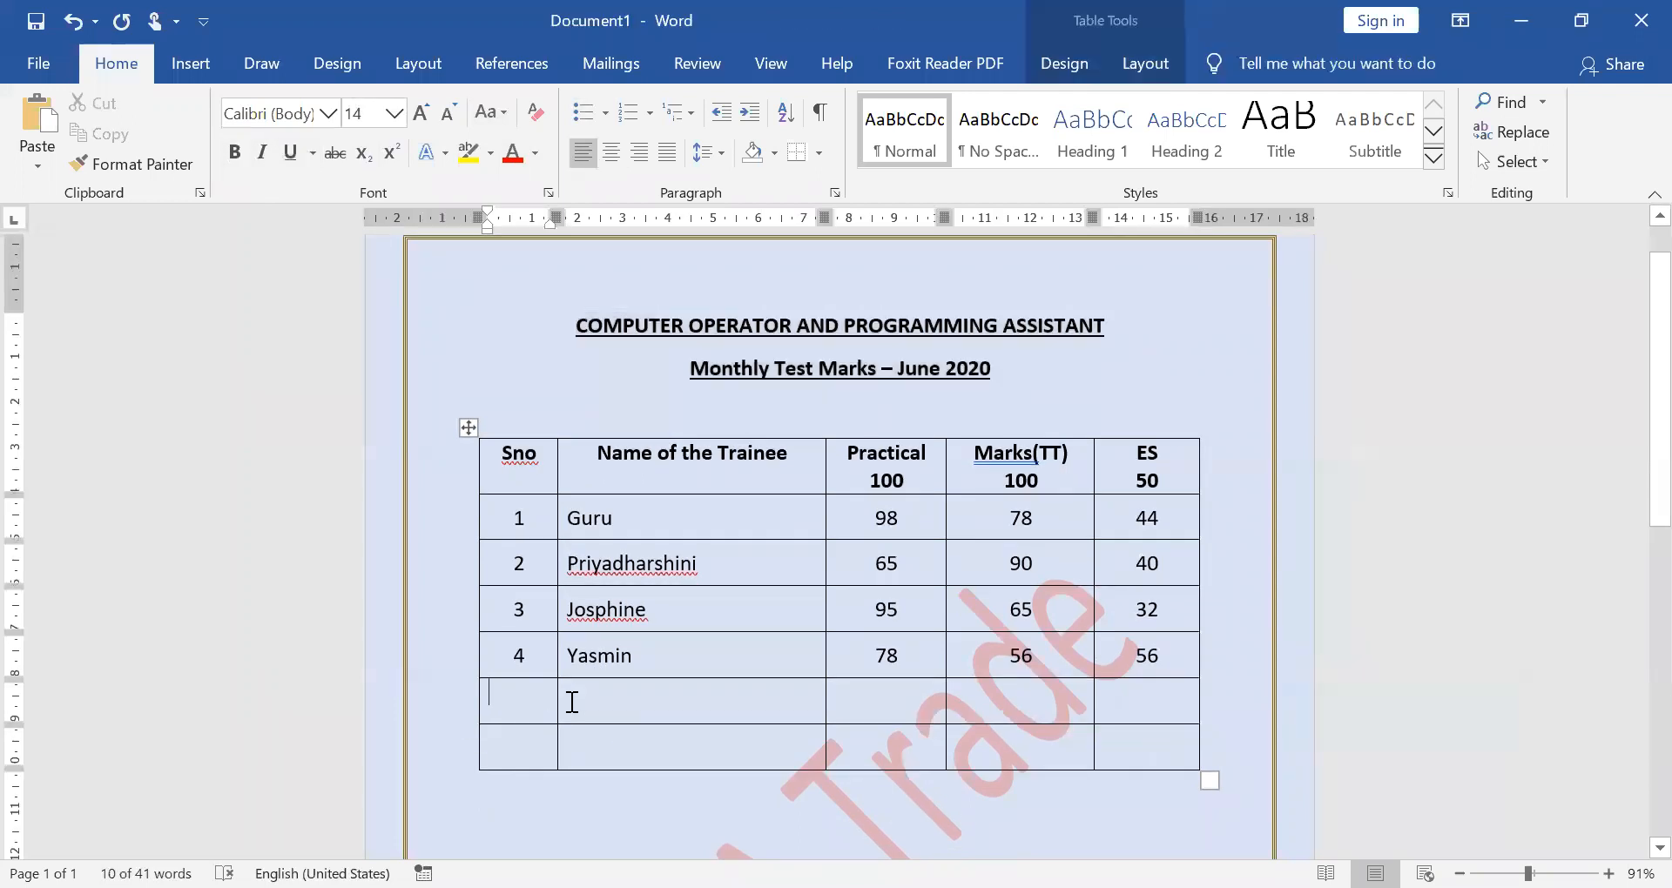
pyautogui.moveTo(985, 662); pyautogui.dragTo(1155, 659)
pyautogui.hotkey('ctrl', 'c')
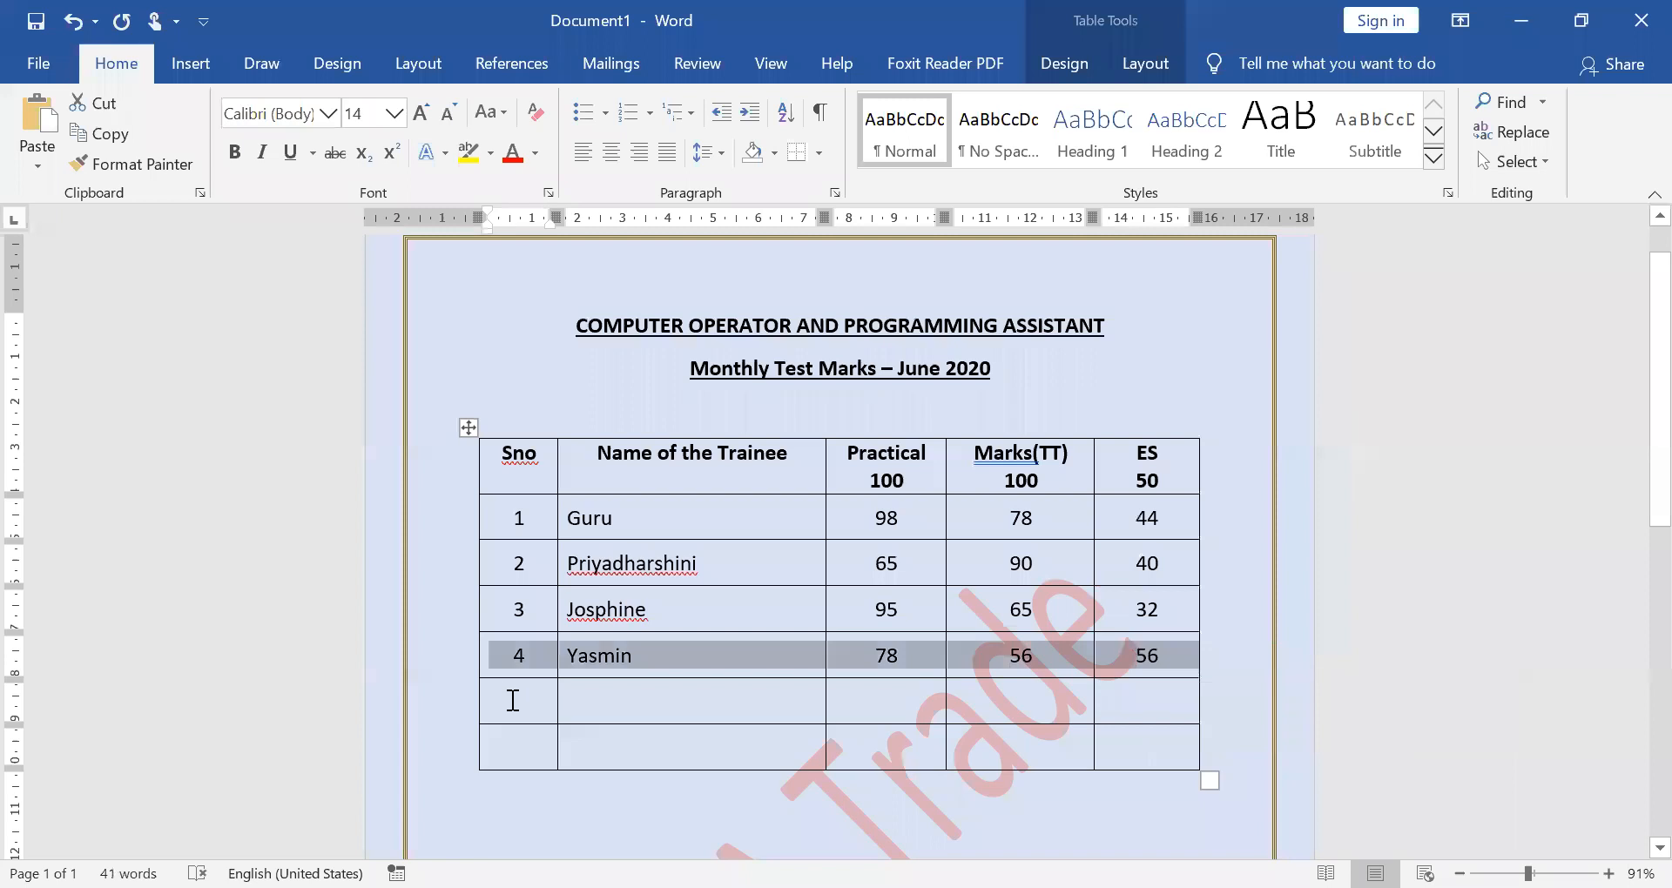
pyautogui.click(538, 703)
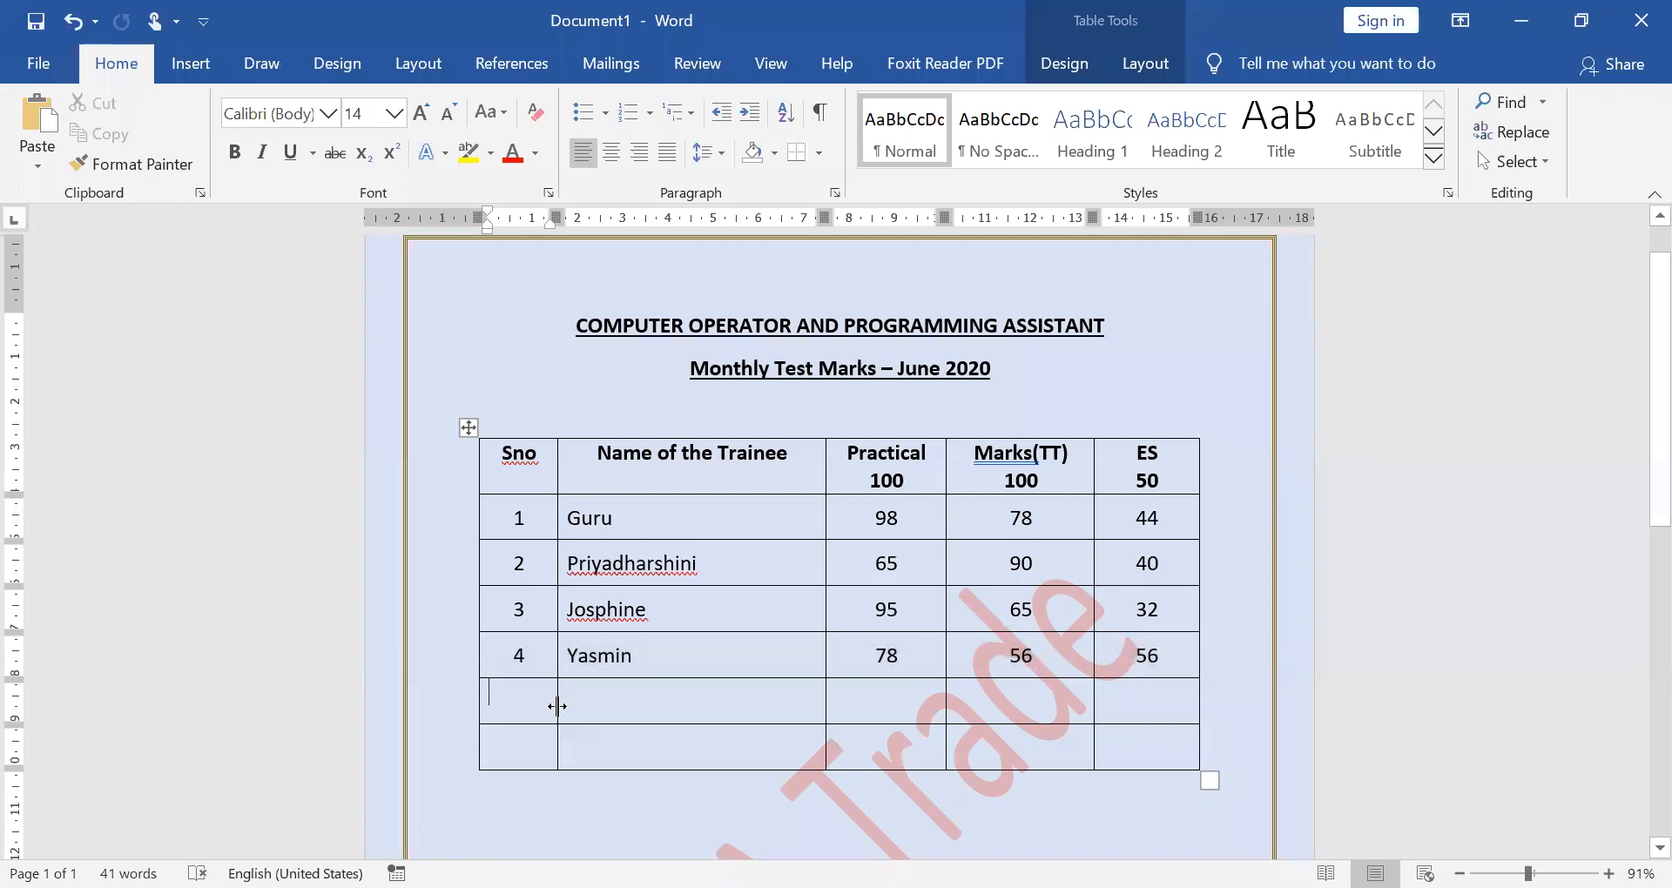
pyautogui.hotkey('ctrl', 'v')
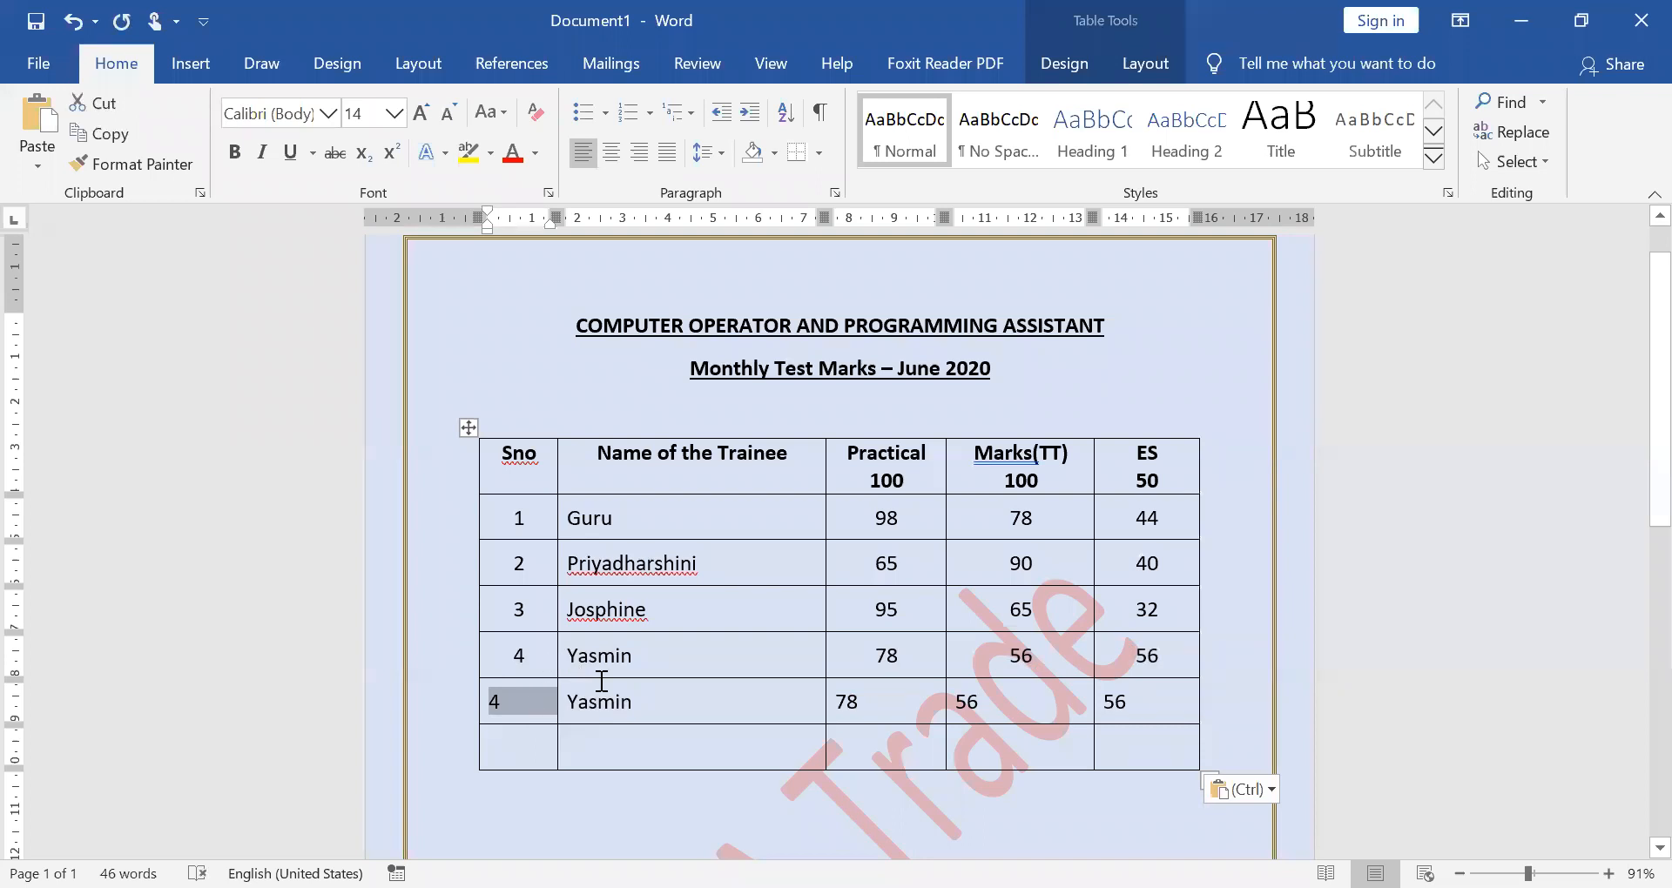
# Center the copied row's serial number, change it to 5, and replace the name with the fifth trainee's name
pyautogui.press('Right')
pyautogui.hotkey('ctrl', 'e')
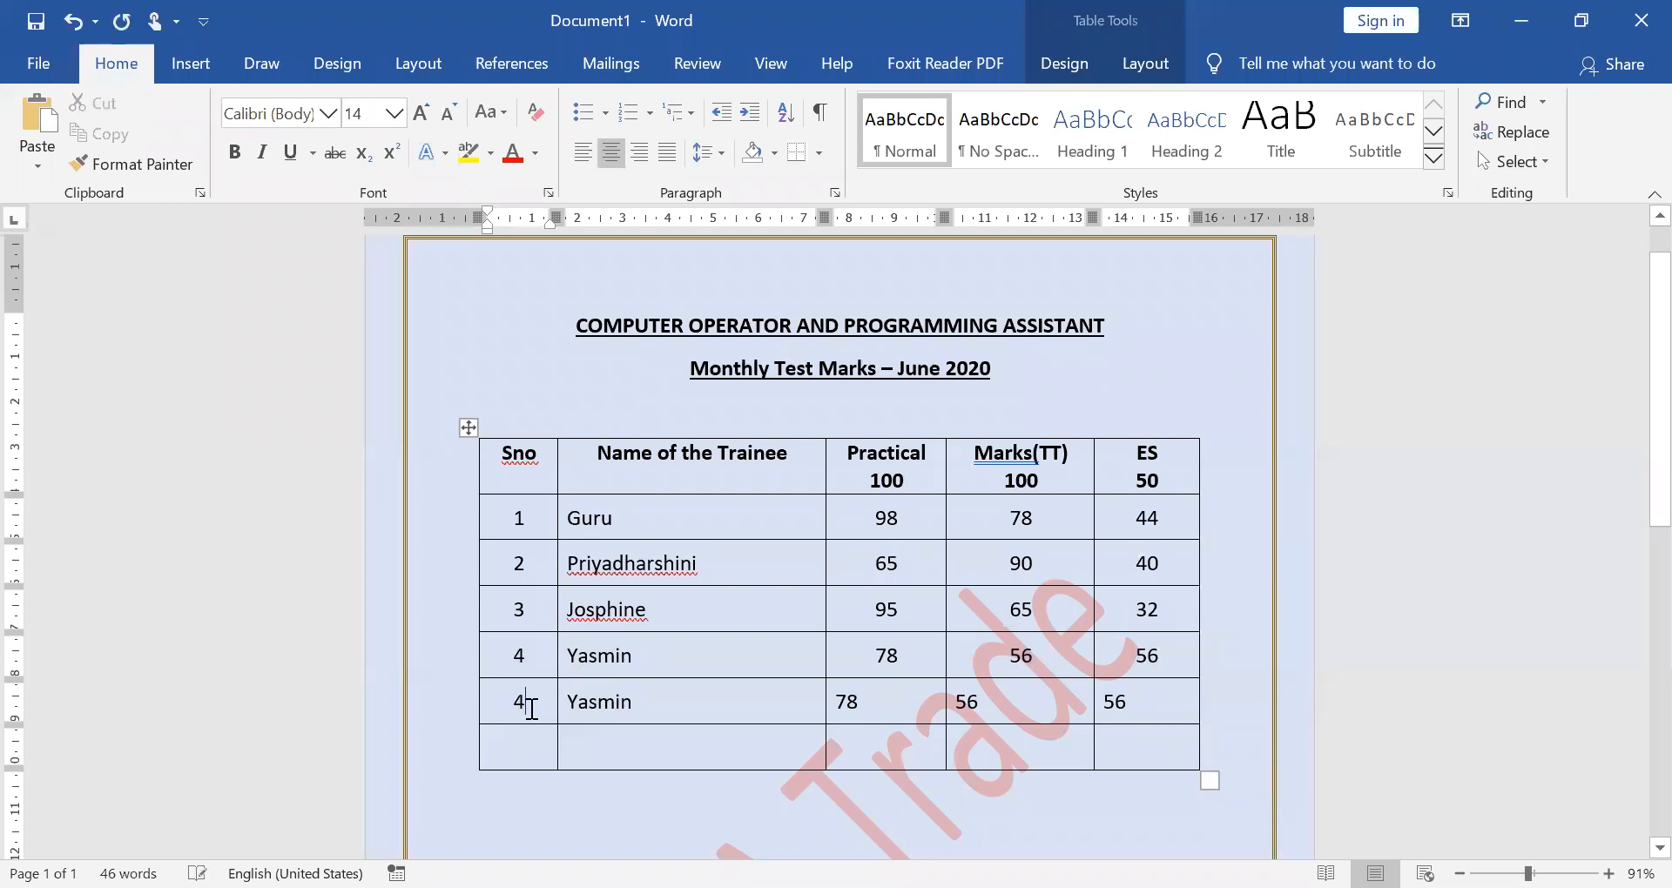
pyautogui.press('BackSpace')
pyautogui.write('5')
pyautogui.doubleClick(587, 702)
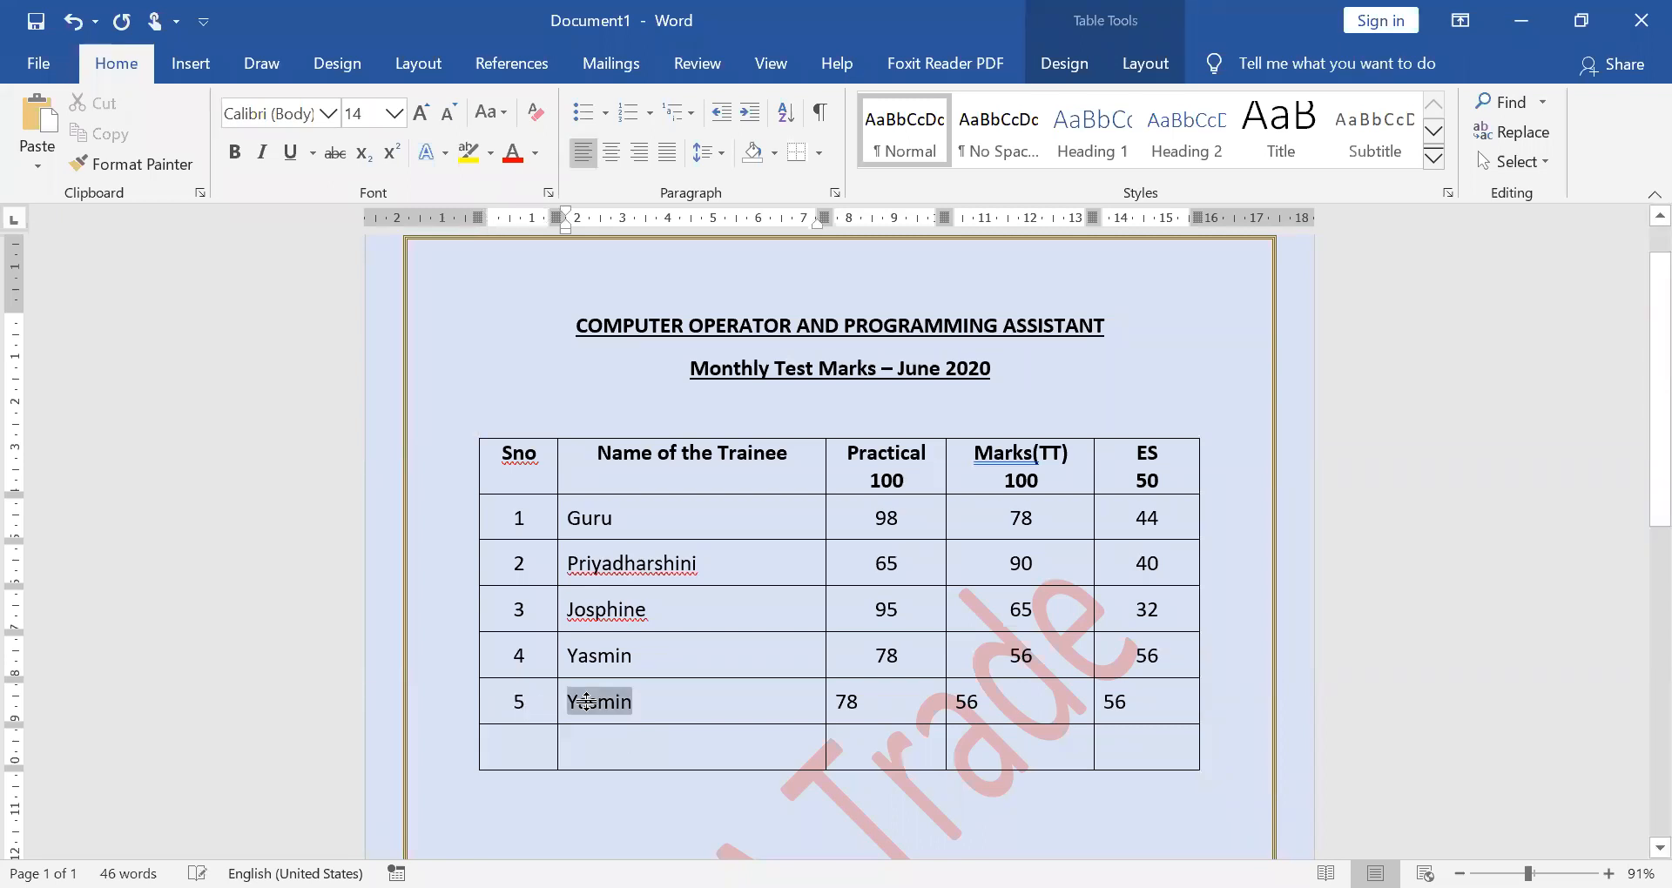
pyautogui.write('D')
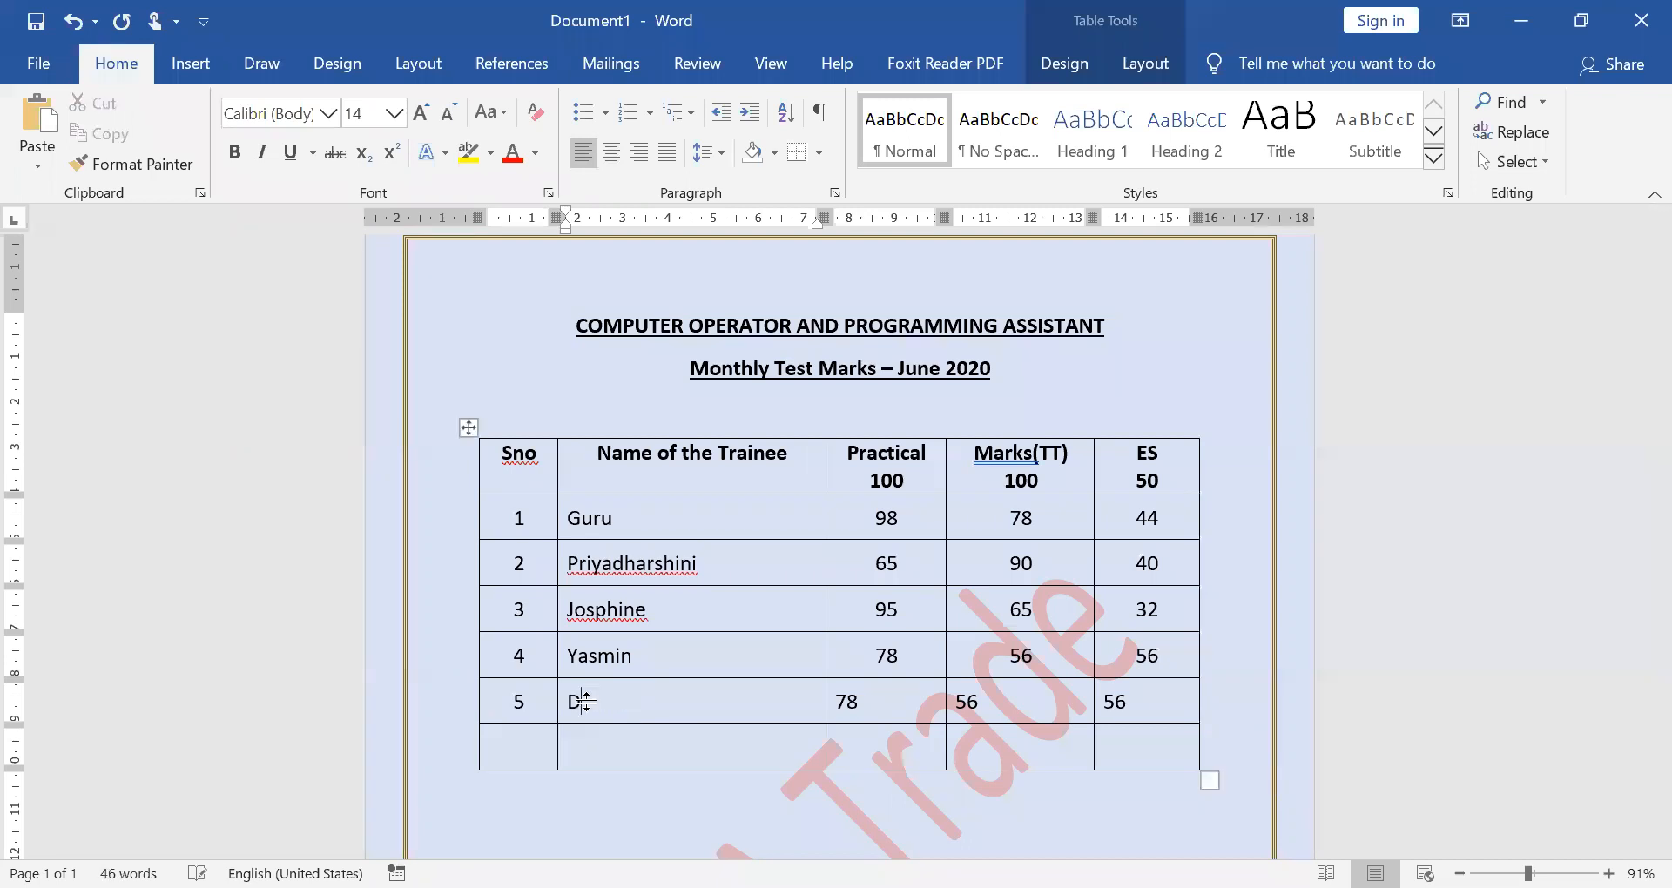
pyautogui.write('evi')
# Center the Practical, Marks(TT) and ES cells in the row of trainee 5
pyautogui.press('Tab')
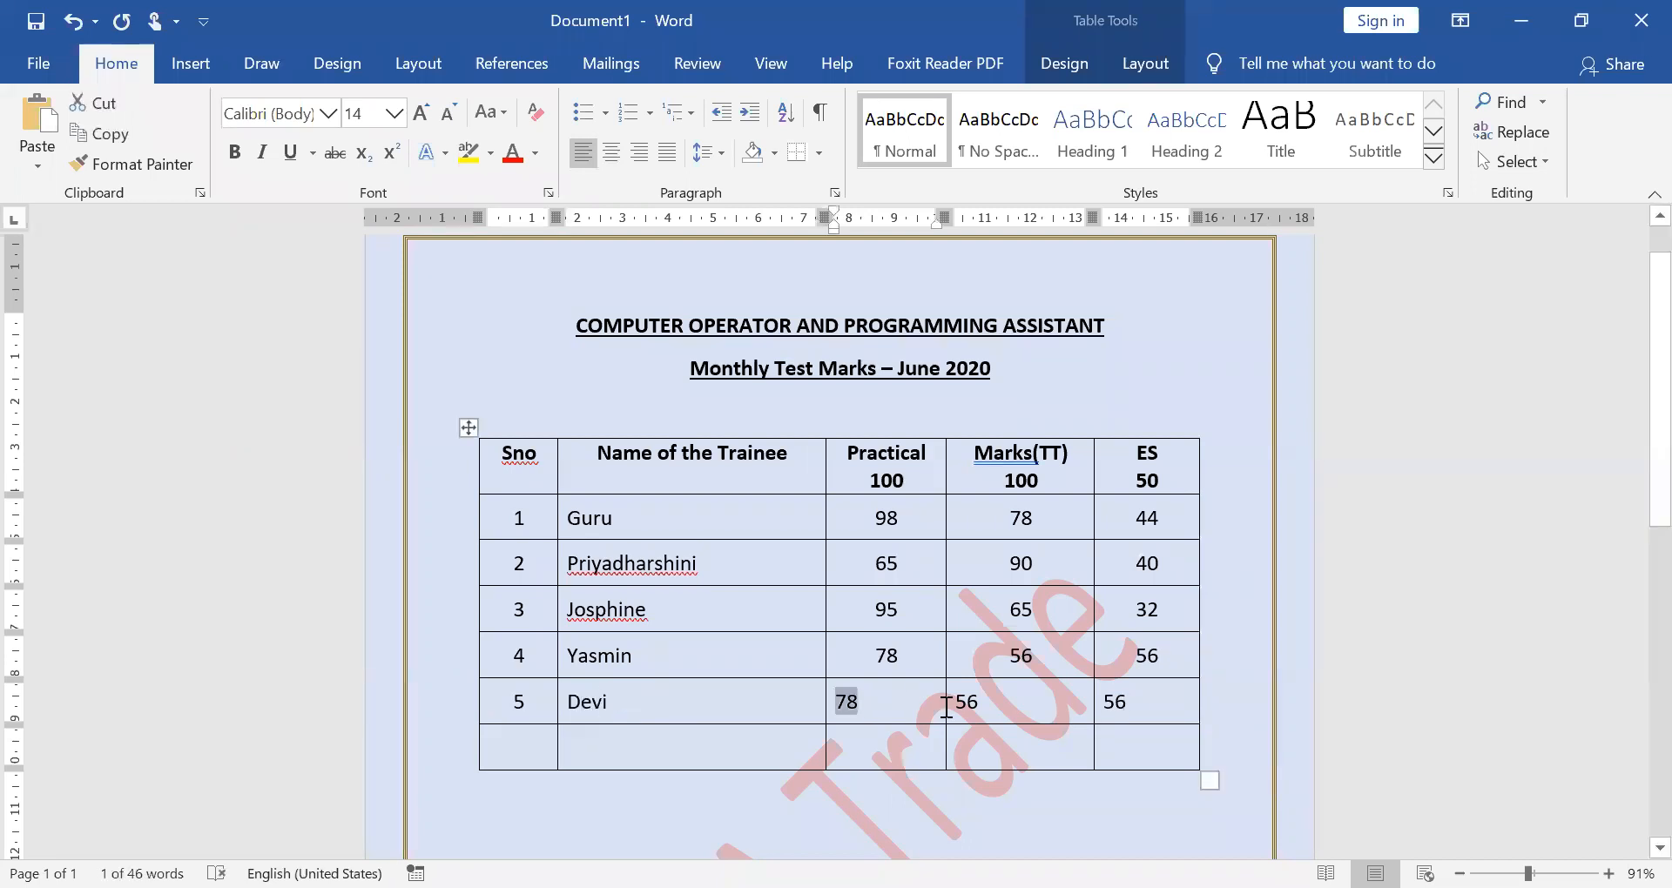
pyautogui.hotkey('shift', 'Right')
pyautogui.hotkey('shift', 'Right')
pyautogui.hotkey('ctrl', 'e')
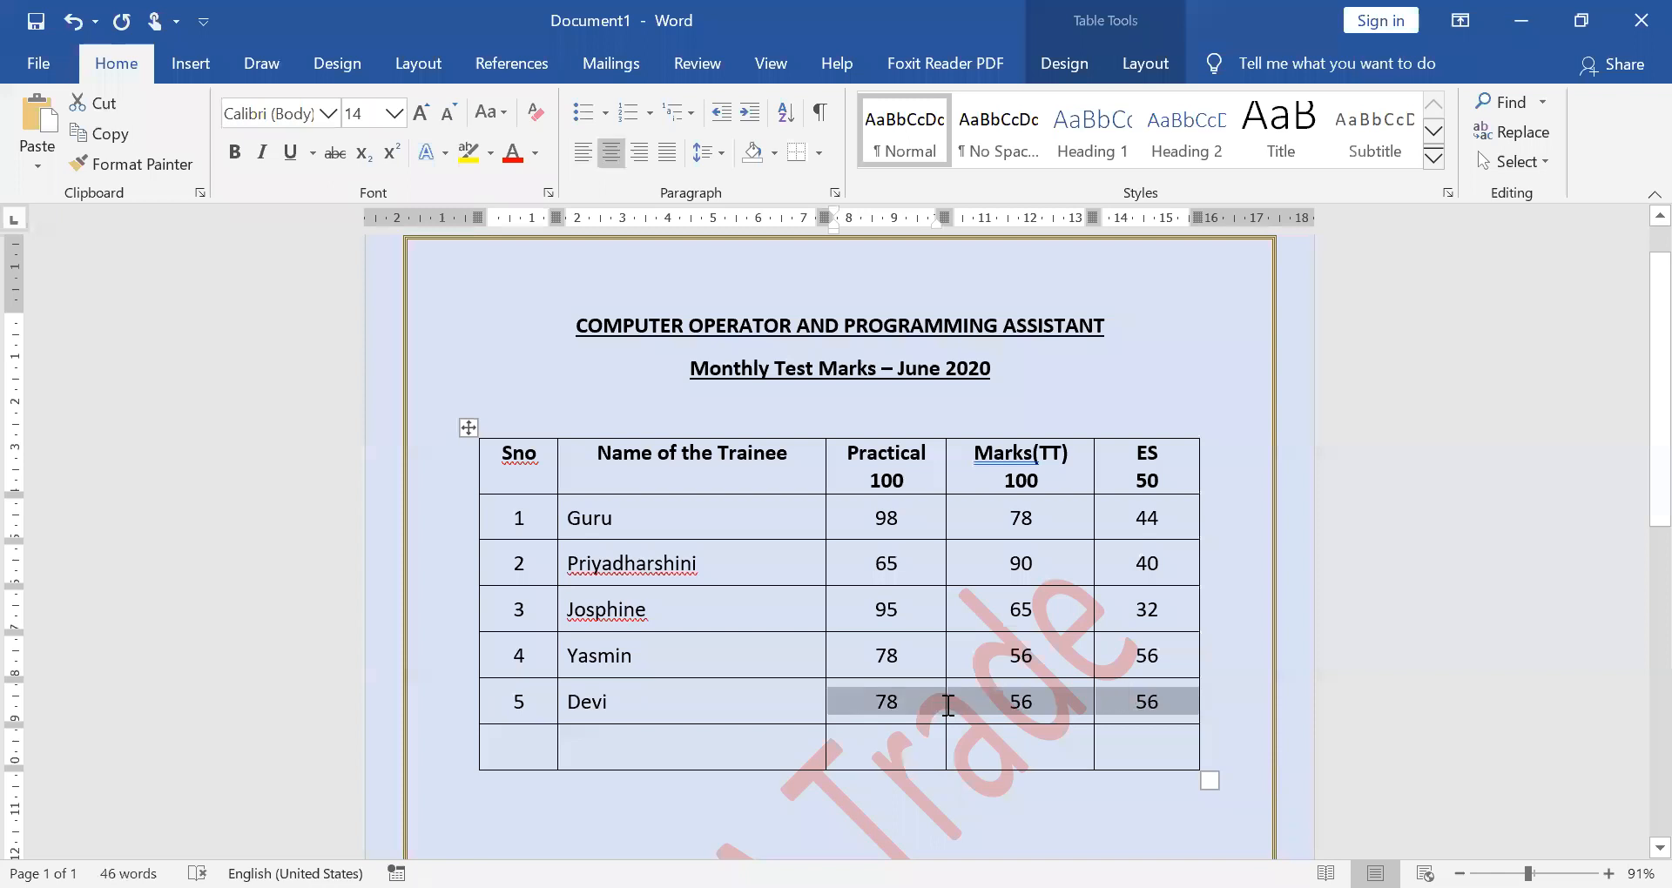
# Set the marks of trainee 5 to 89 for Practical, 78 for Marks(TT) and 76 for ES
pyautogui.click(947, 706)
pyautogui.press('BackSpace')
pyautogui.press('BackSpace')
pyautogui.write('89')
pyautogui.press('Tab')
pyautogui.write('78')
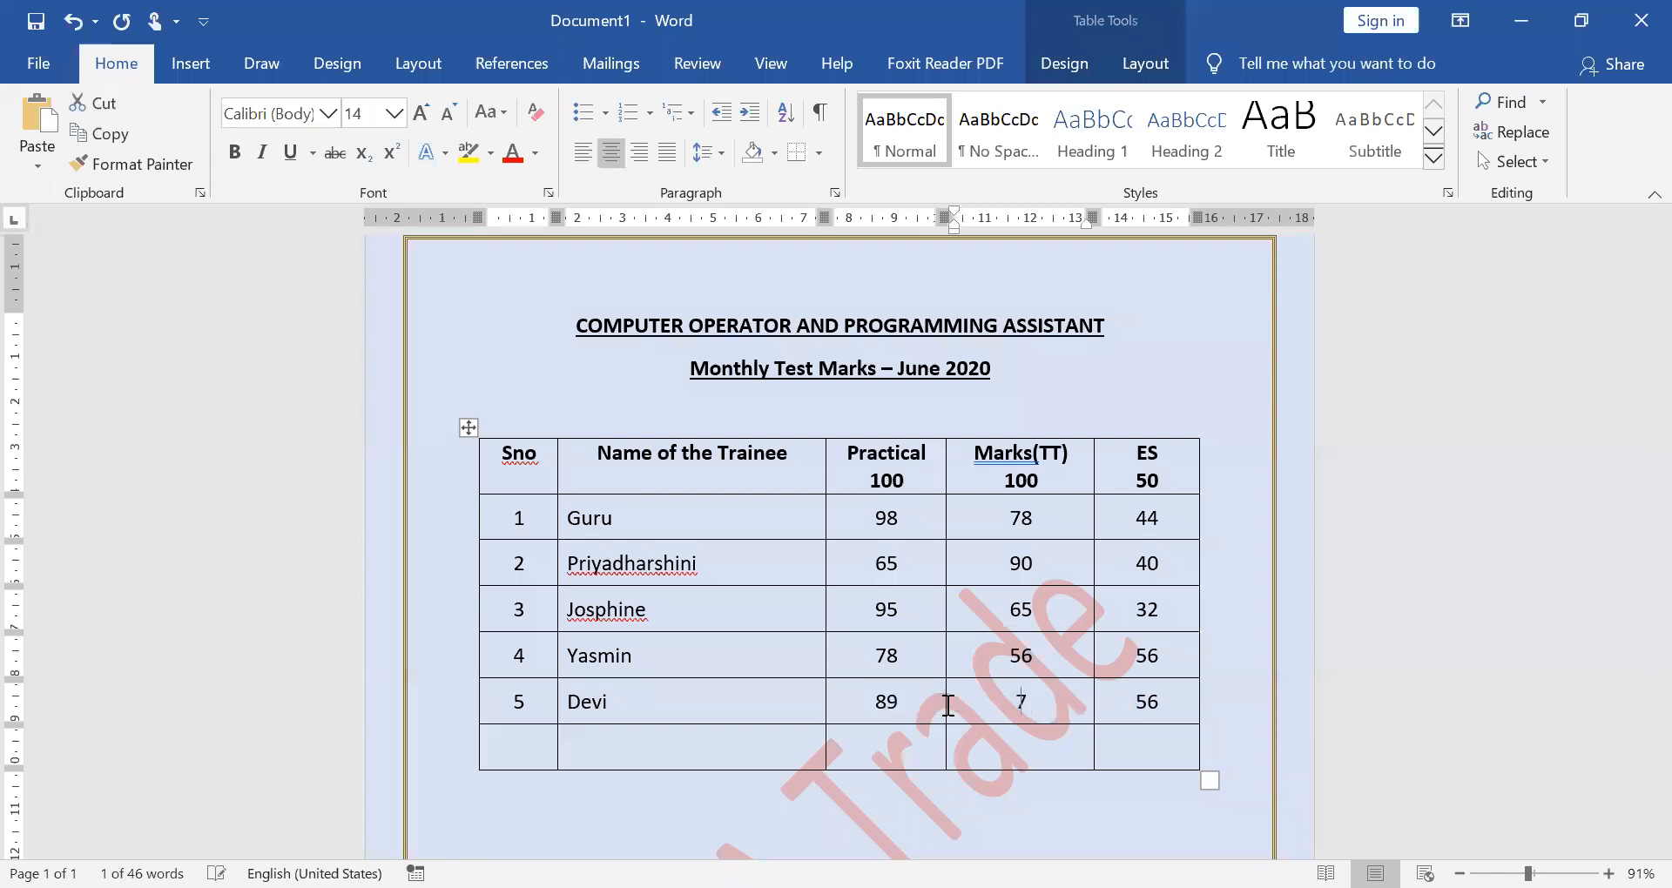
pyautogui.press('Tab')
pyautogui.write('76')
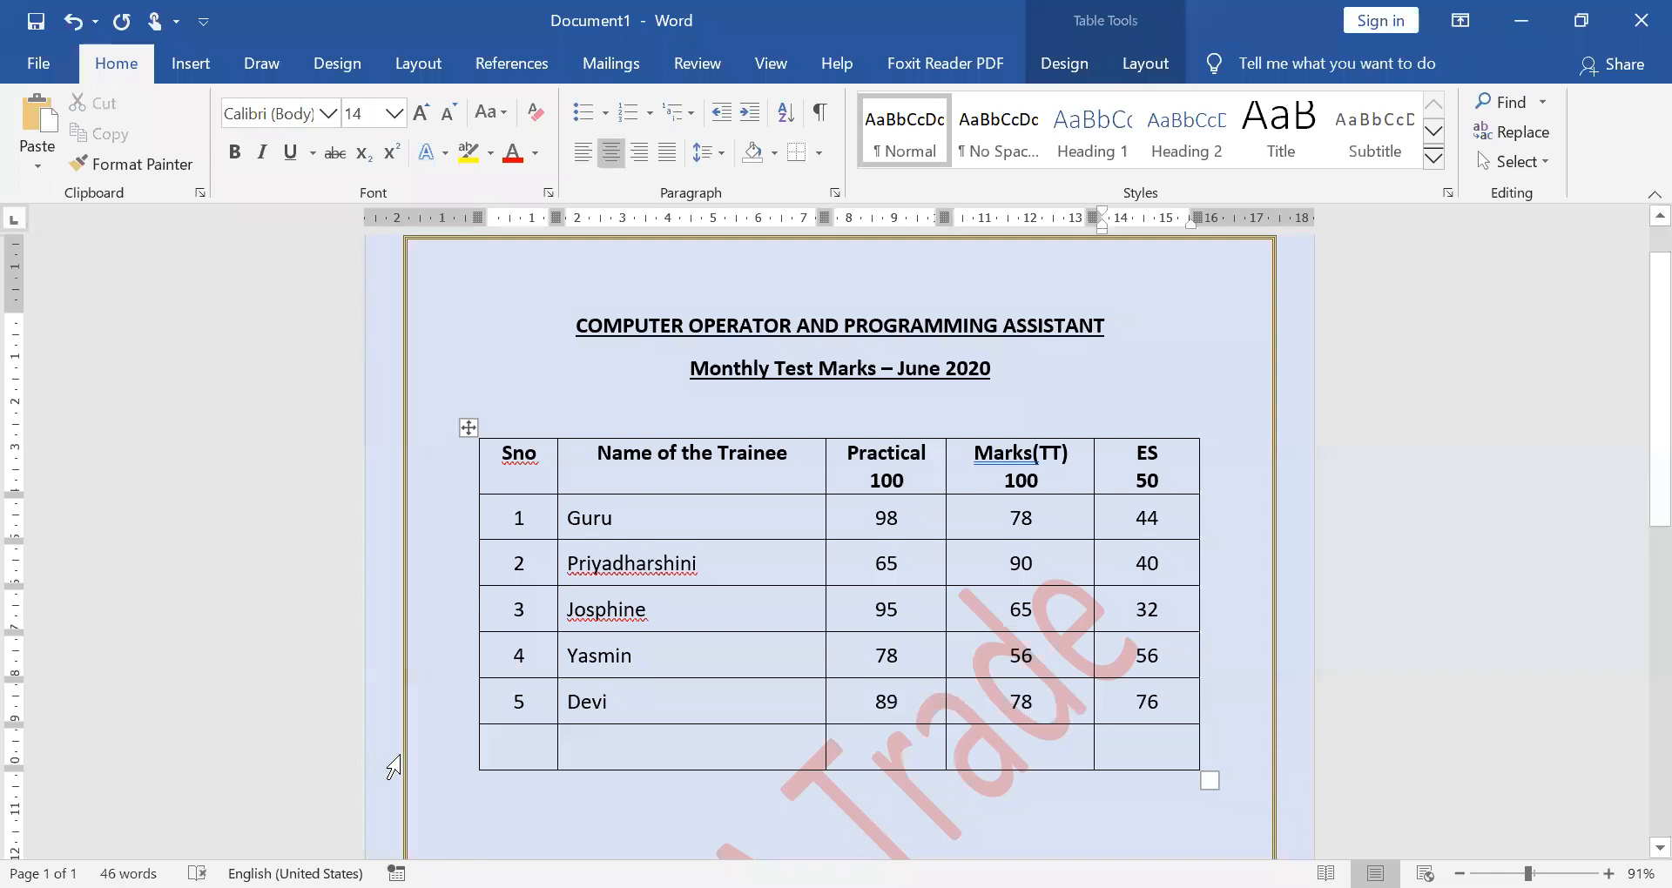
# Delete the empty last row of the table
pyautogui.click(444, 744)
pyautogui.rightClick(536, 749)
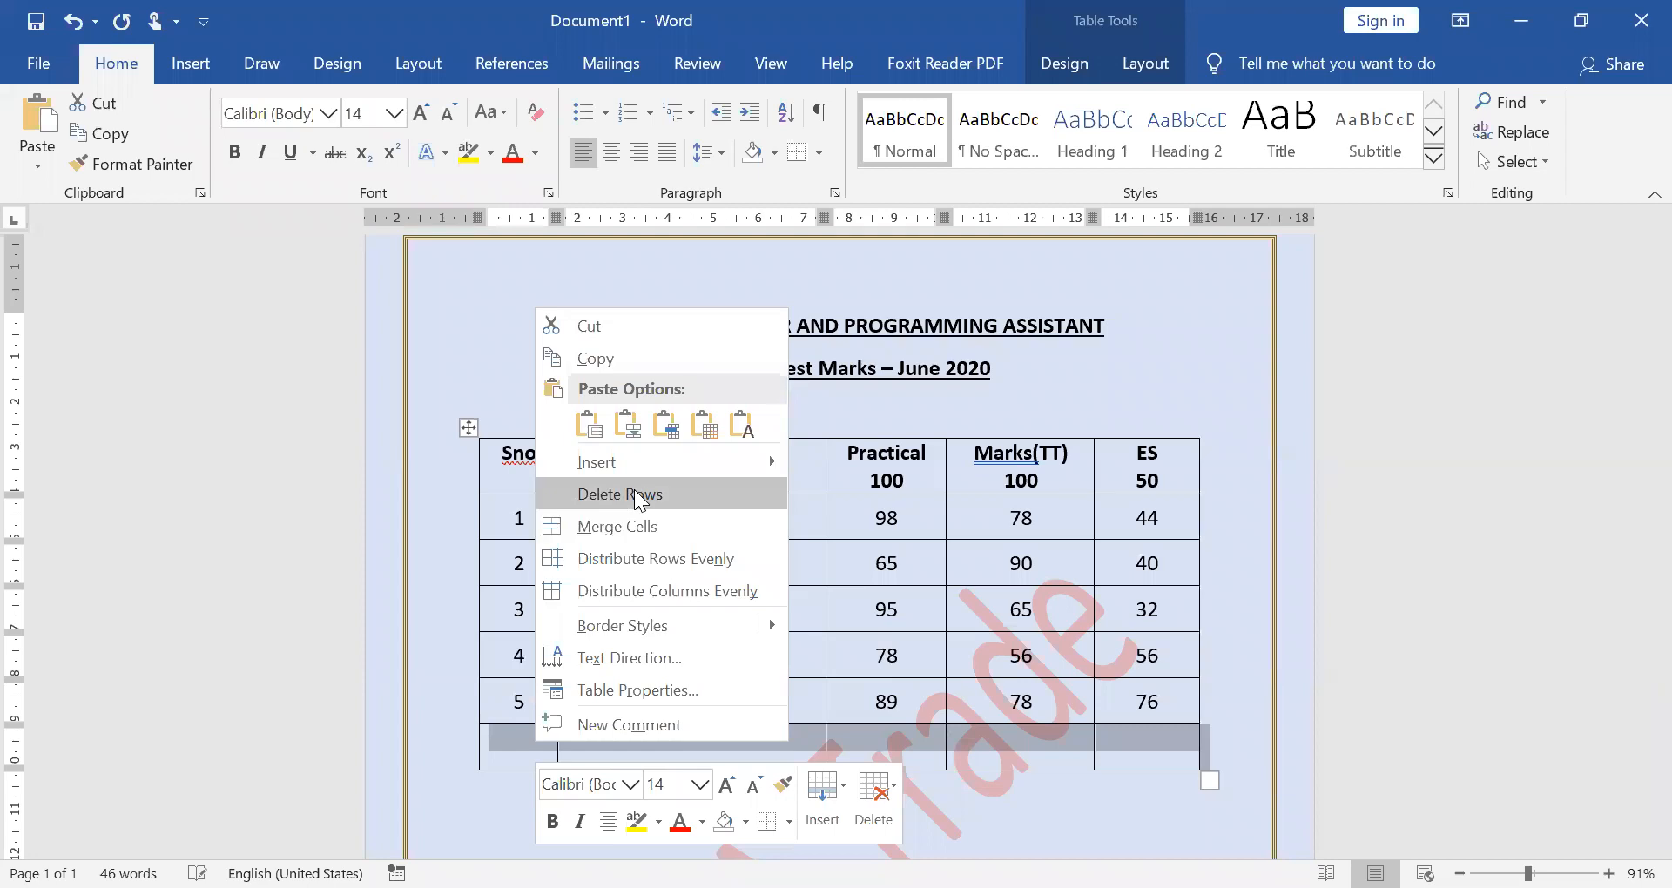
pyautogui.click(638, 495)
pyautogui.hotkey('ctrl', 's')
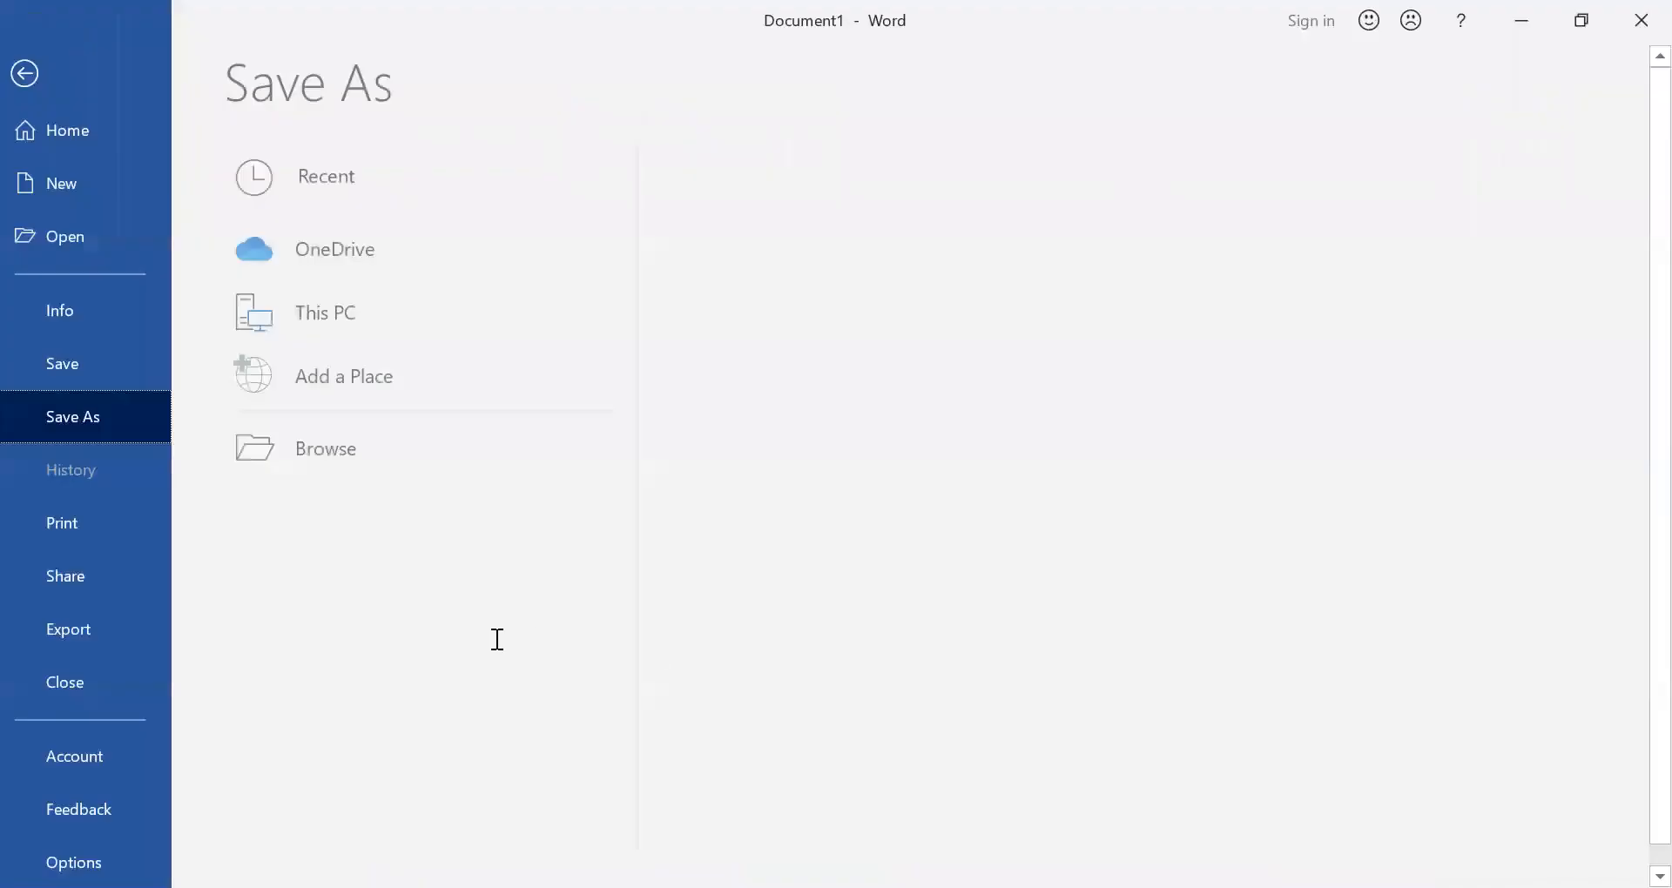
pyautogui.press('Escape')
pyautogui.click(645, 503)
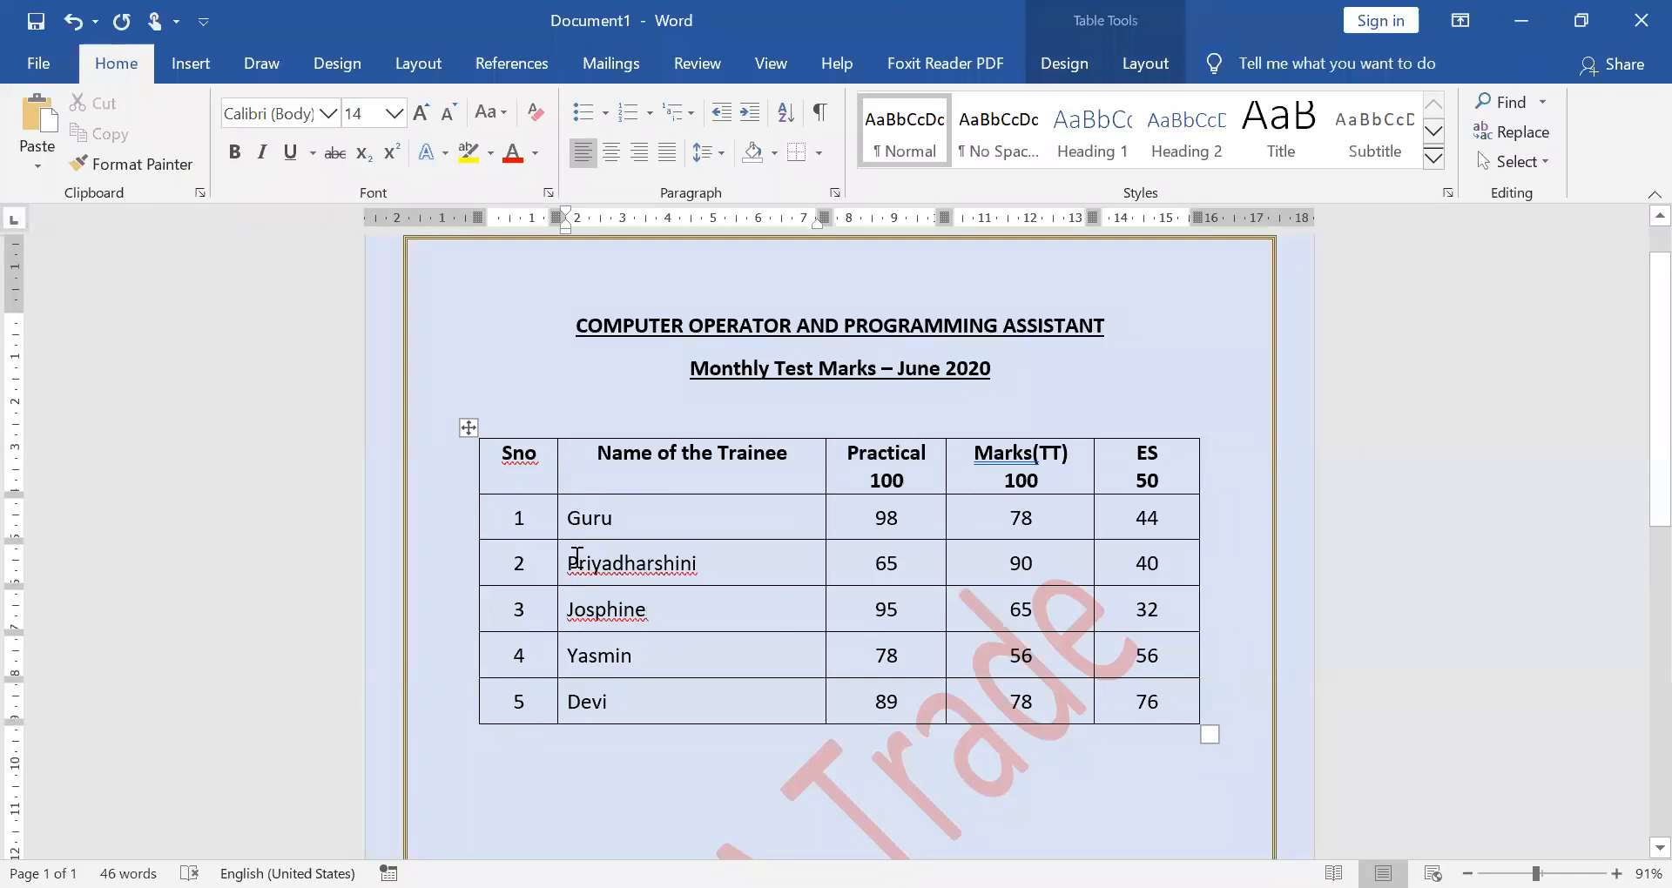
# Set the colour of all borders of the whole table to light gold
pyautogui.moveTo(497, 466); pyautogui.dragTo(1125, 693)
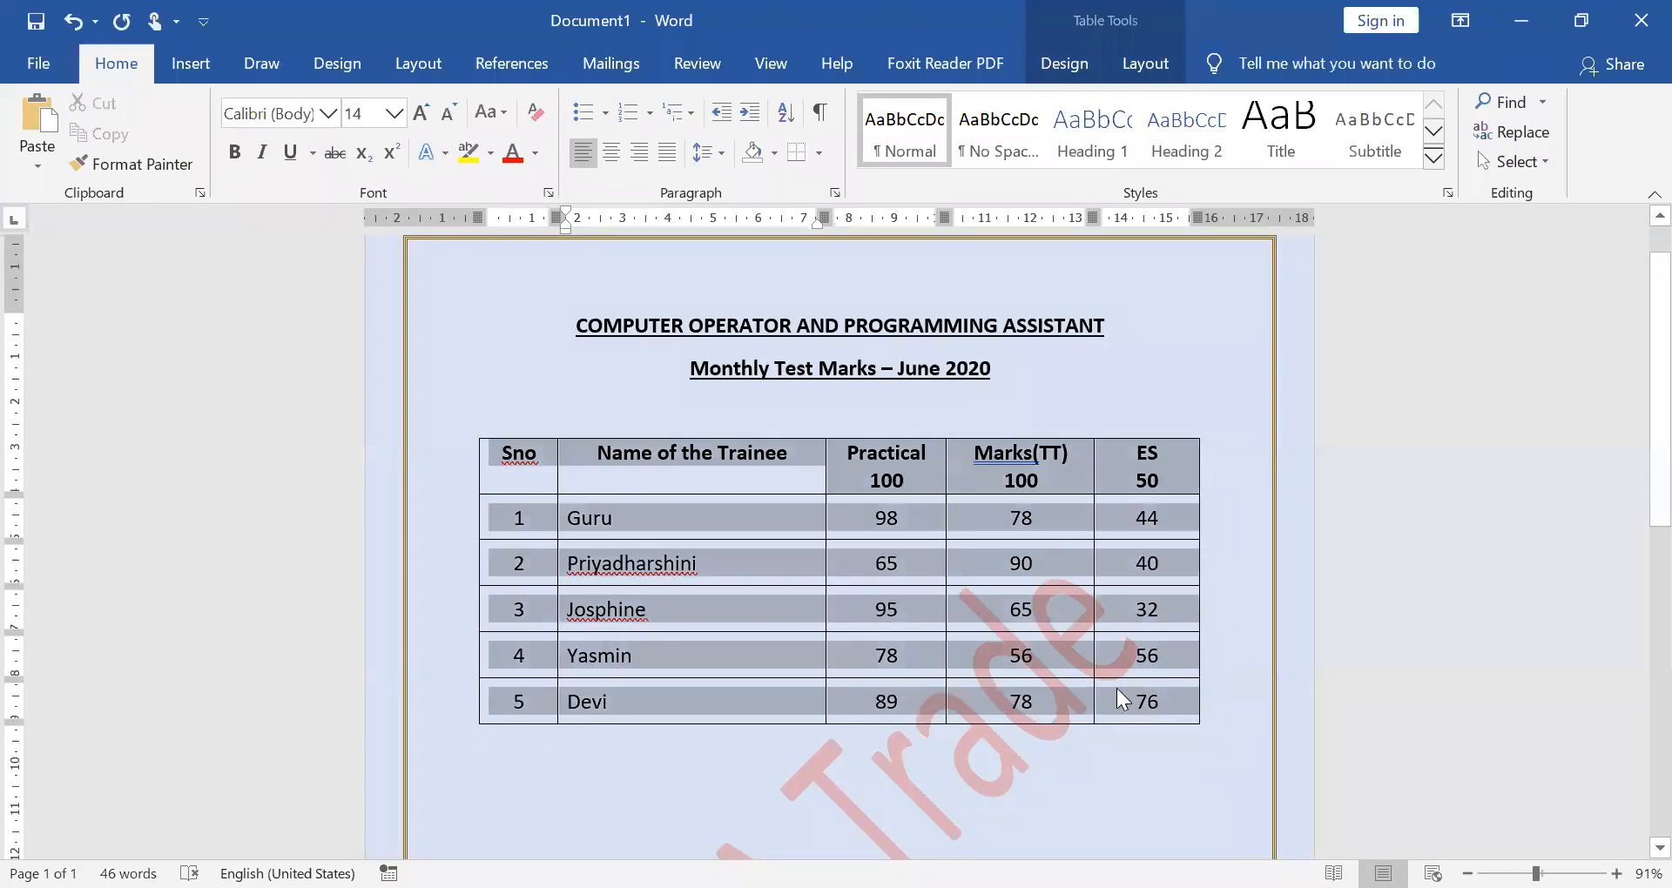
pyautogui.rightClick(1210, 655)
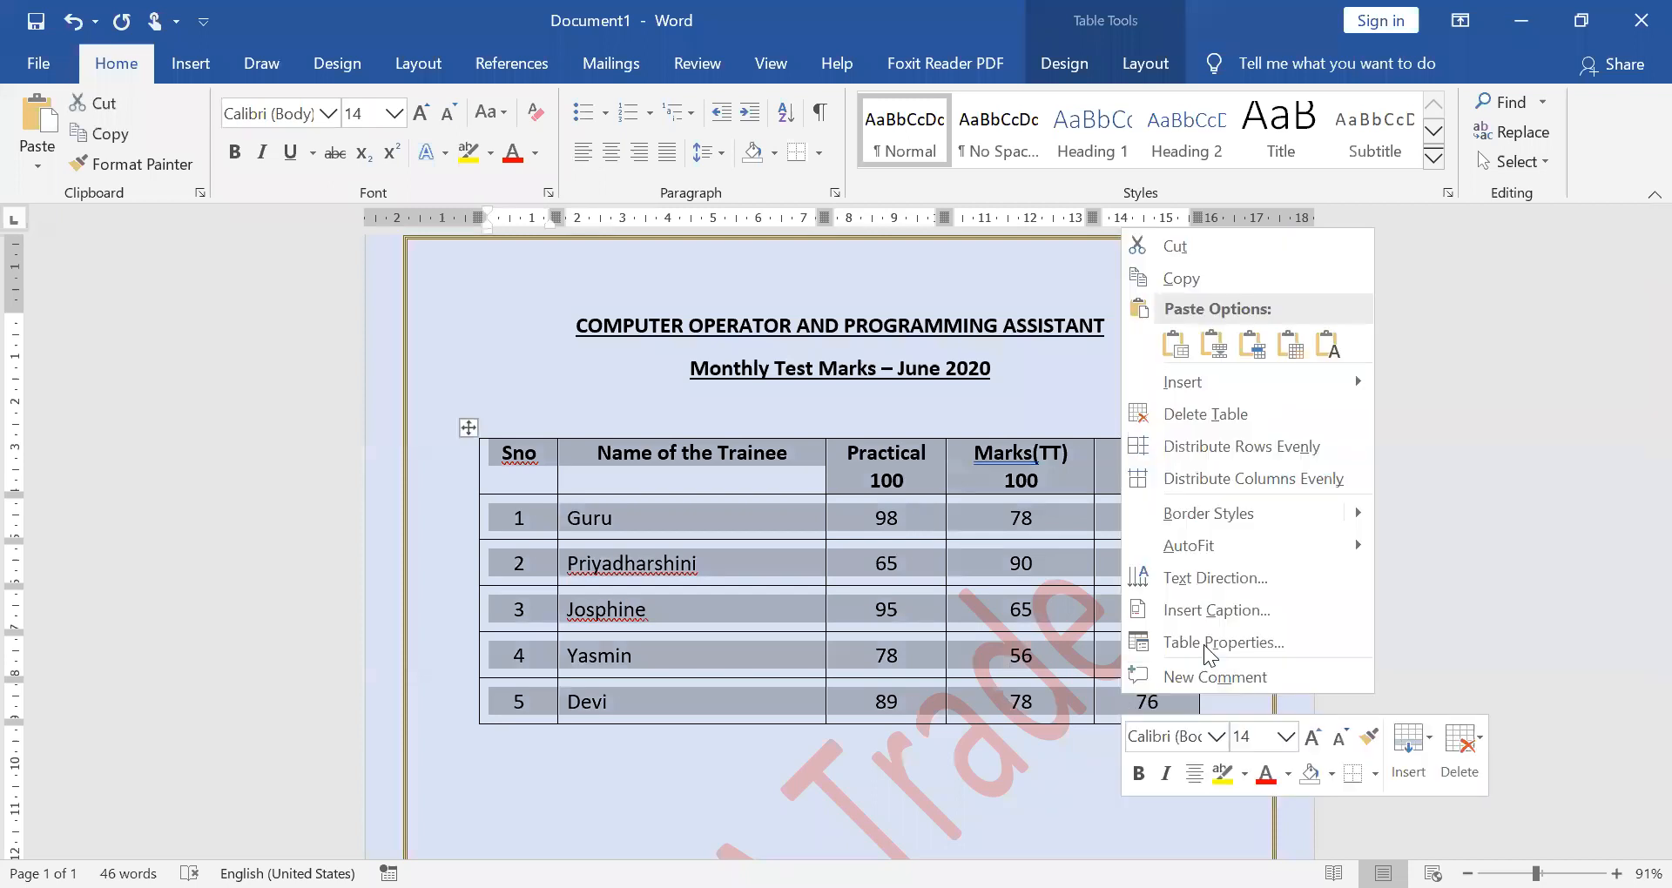
pyautogui.click(1204, 645)
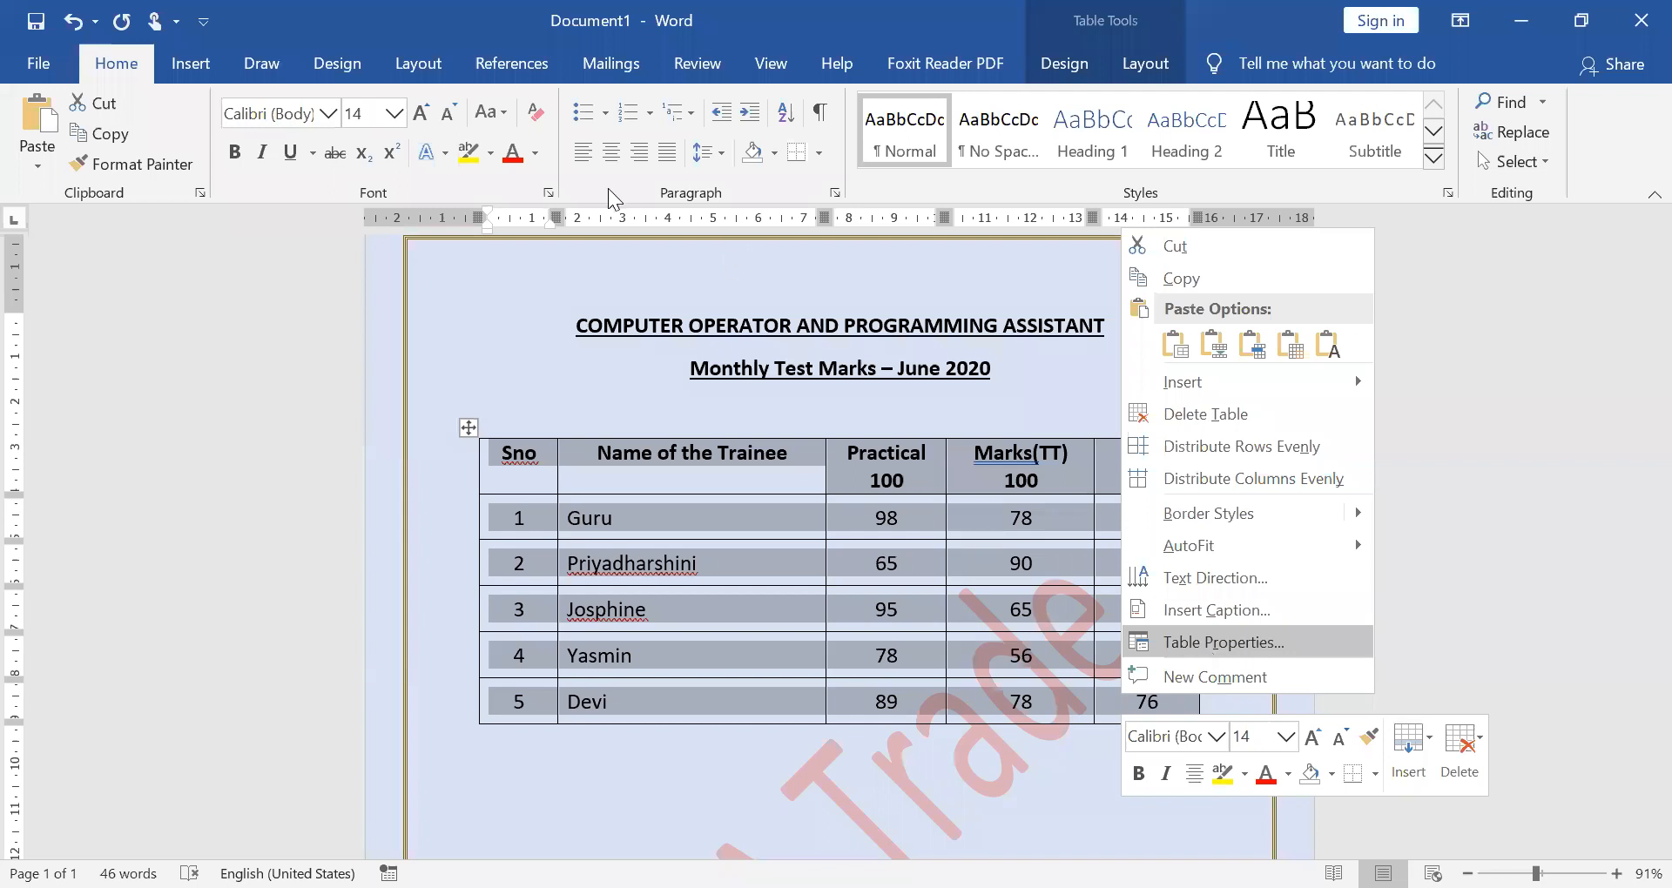
pyautogui.click(870, 559)
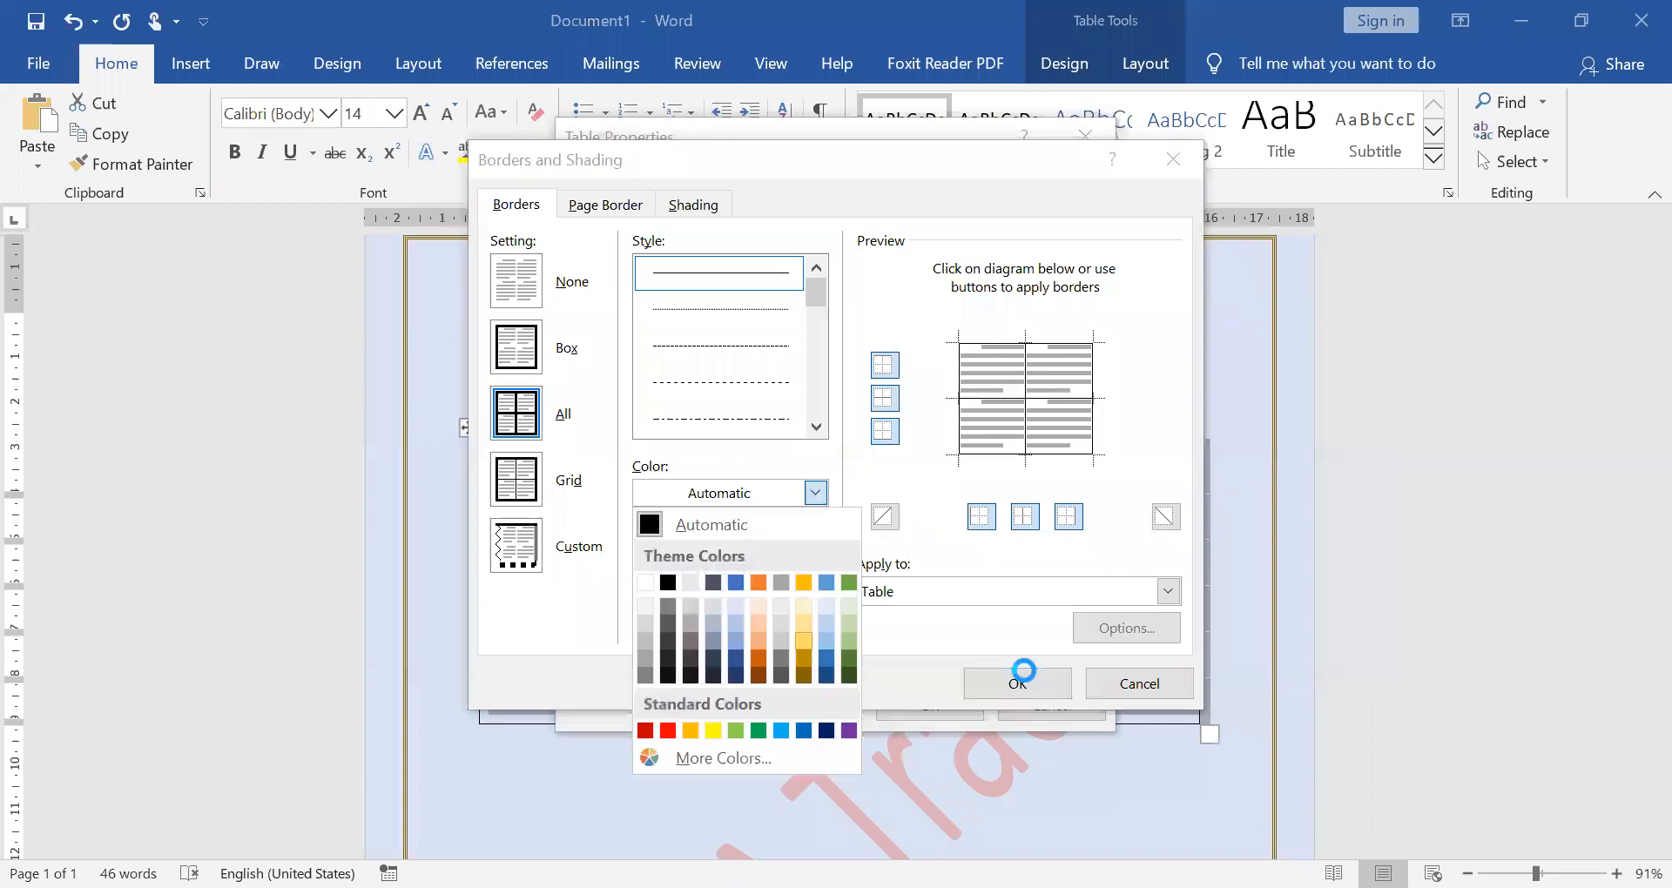
pyautogui.click(803, 641)
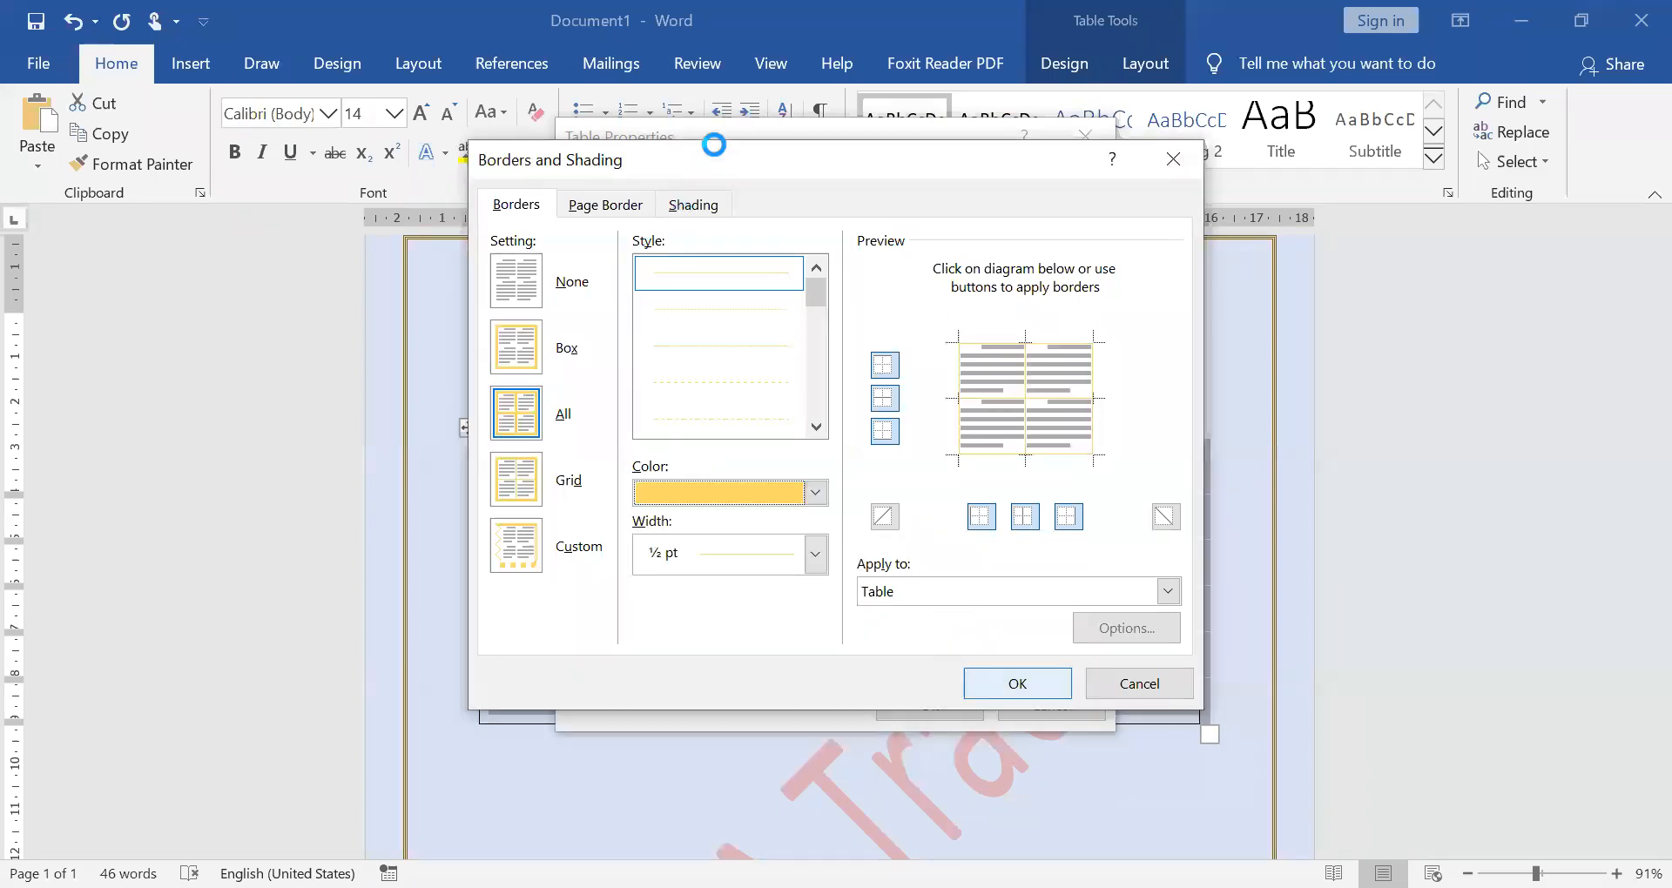
pyautogui.press('Return')
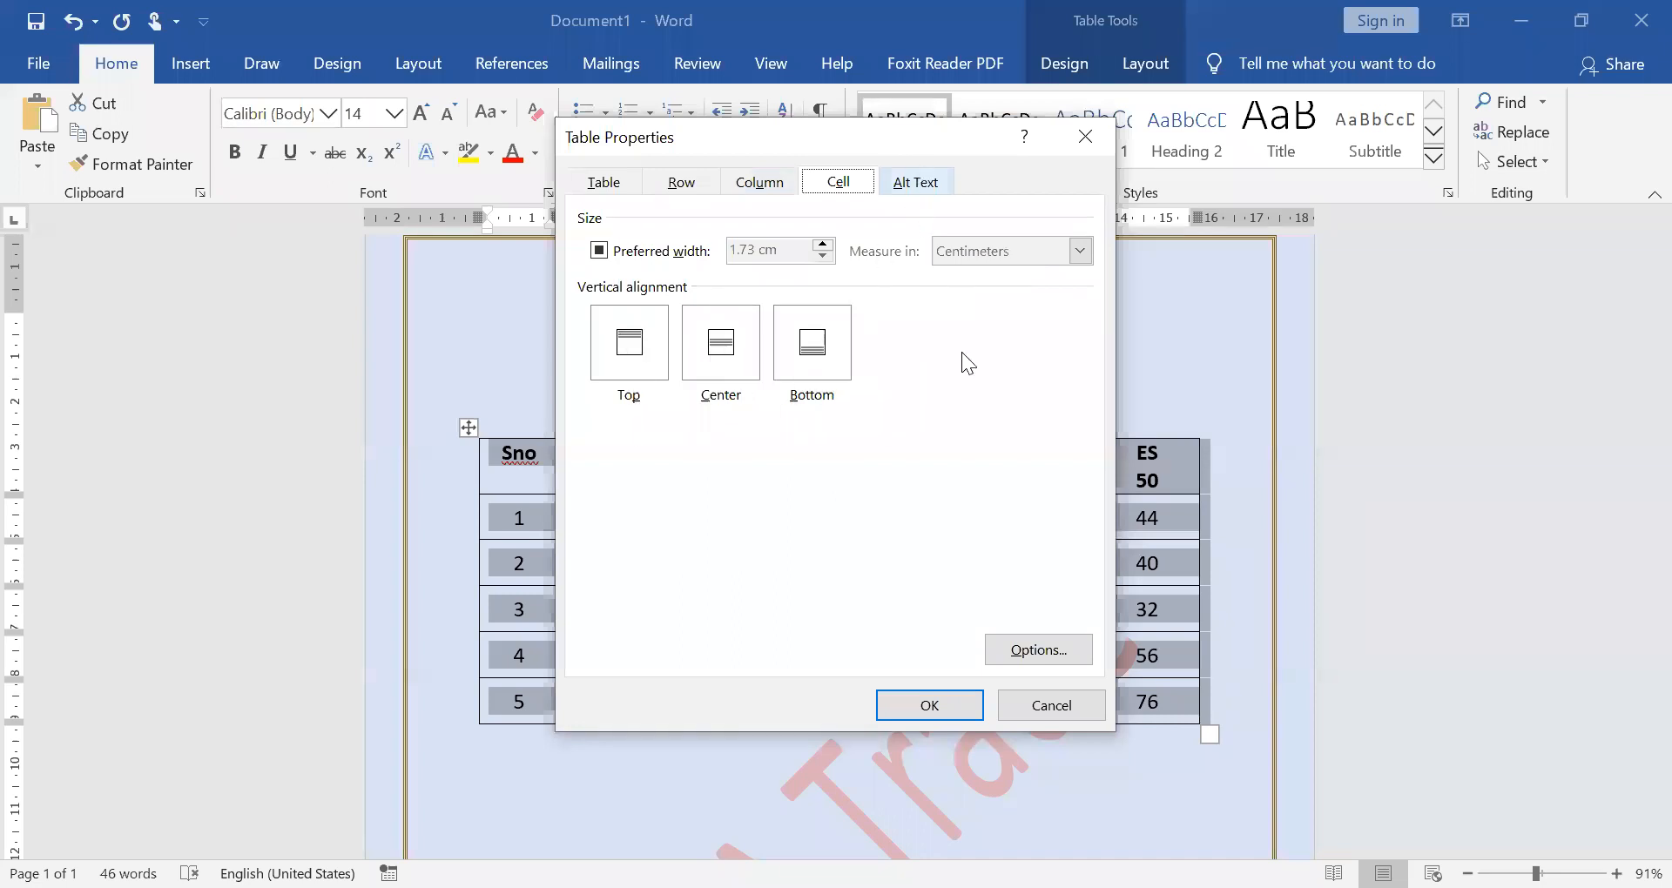
pyautogui.press('Return')
# Change the border colour of the whole table to the dark blue-gray theme colour
pyautogui.click(763, 582)
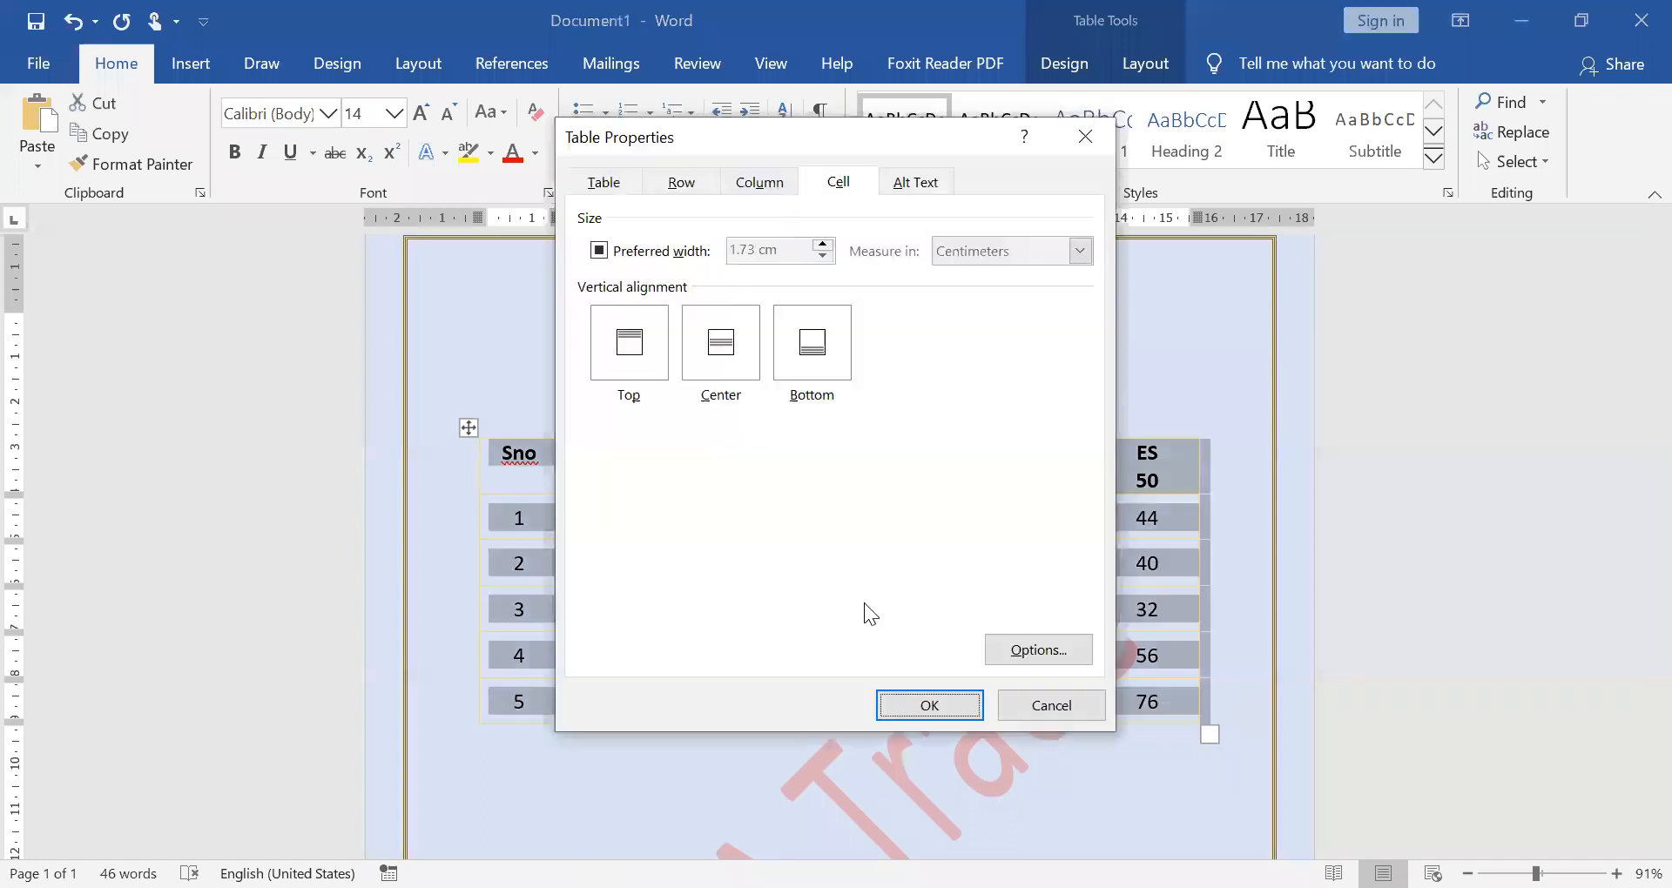
pyautogui.click(873, 651)
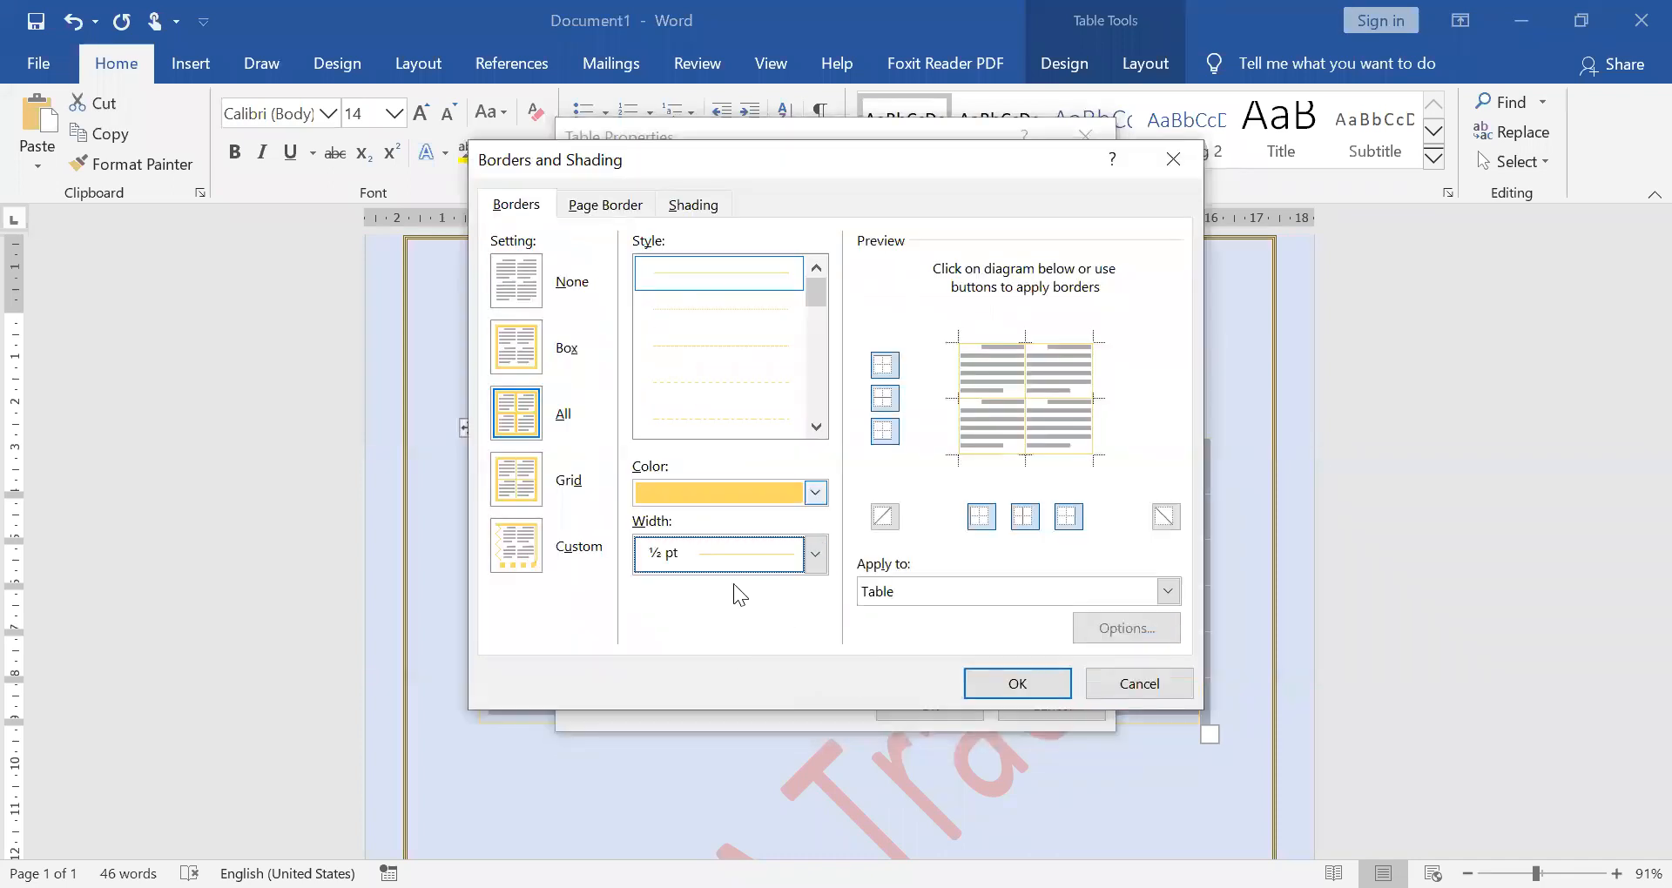
pyautogui.click(815, 493)
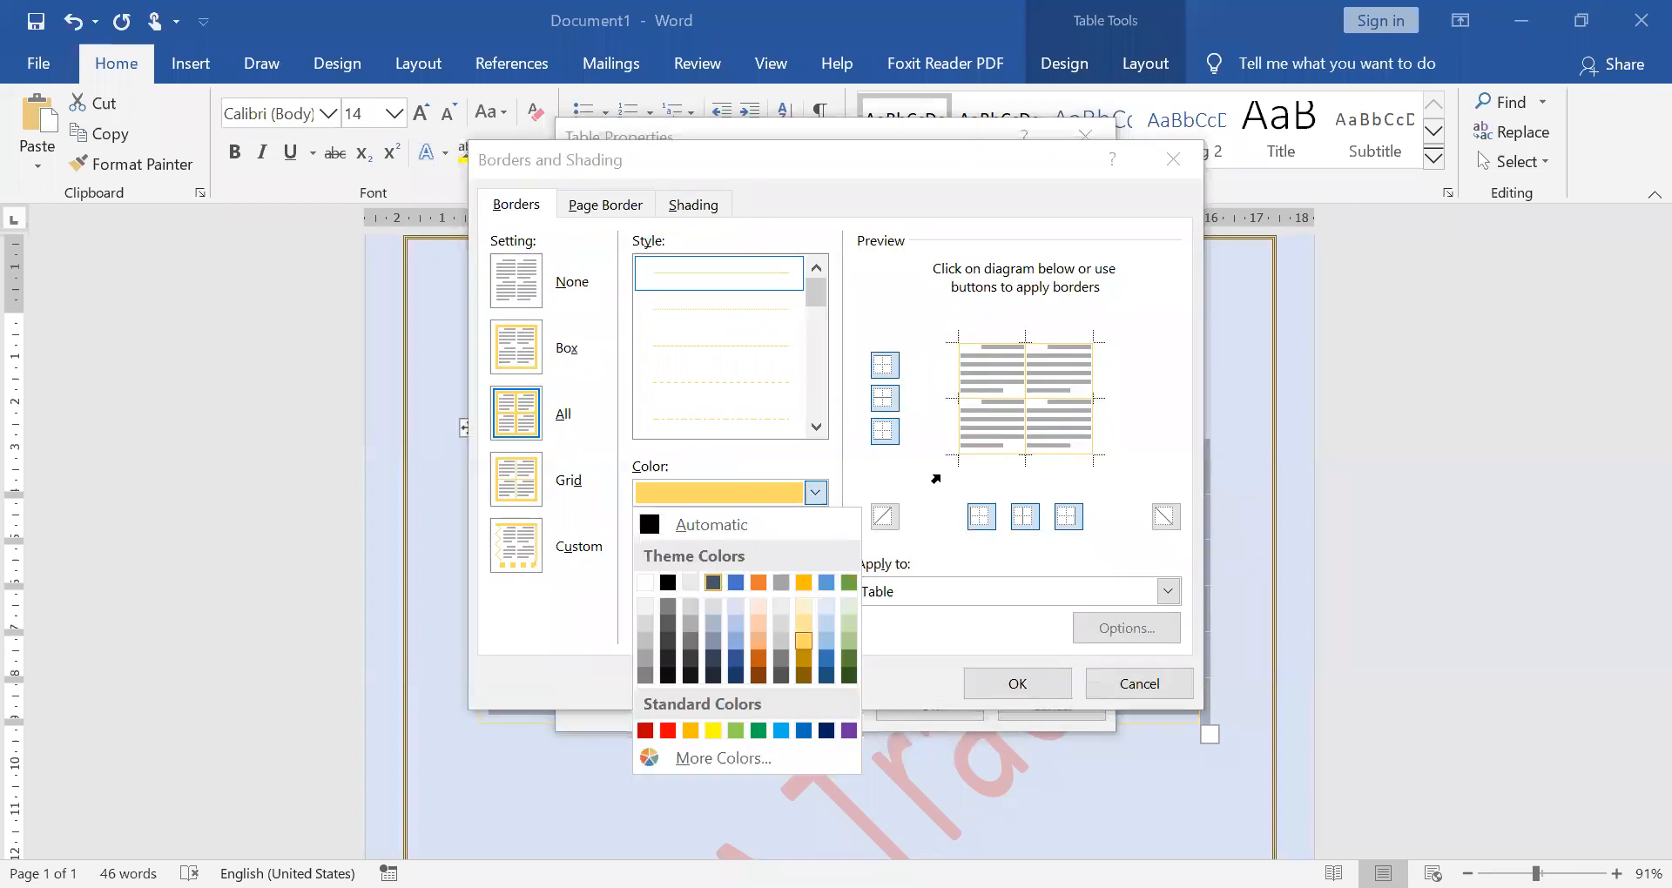
pyautogui.click(714, 582)
pyautogui.click(1017, 684)
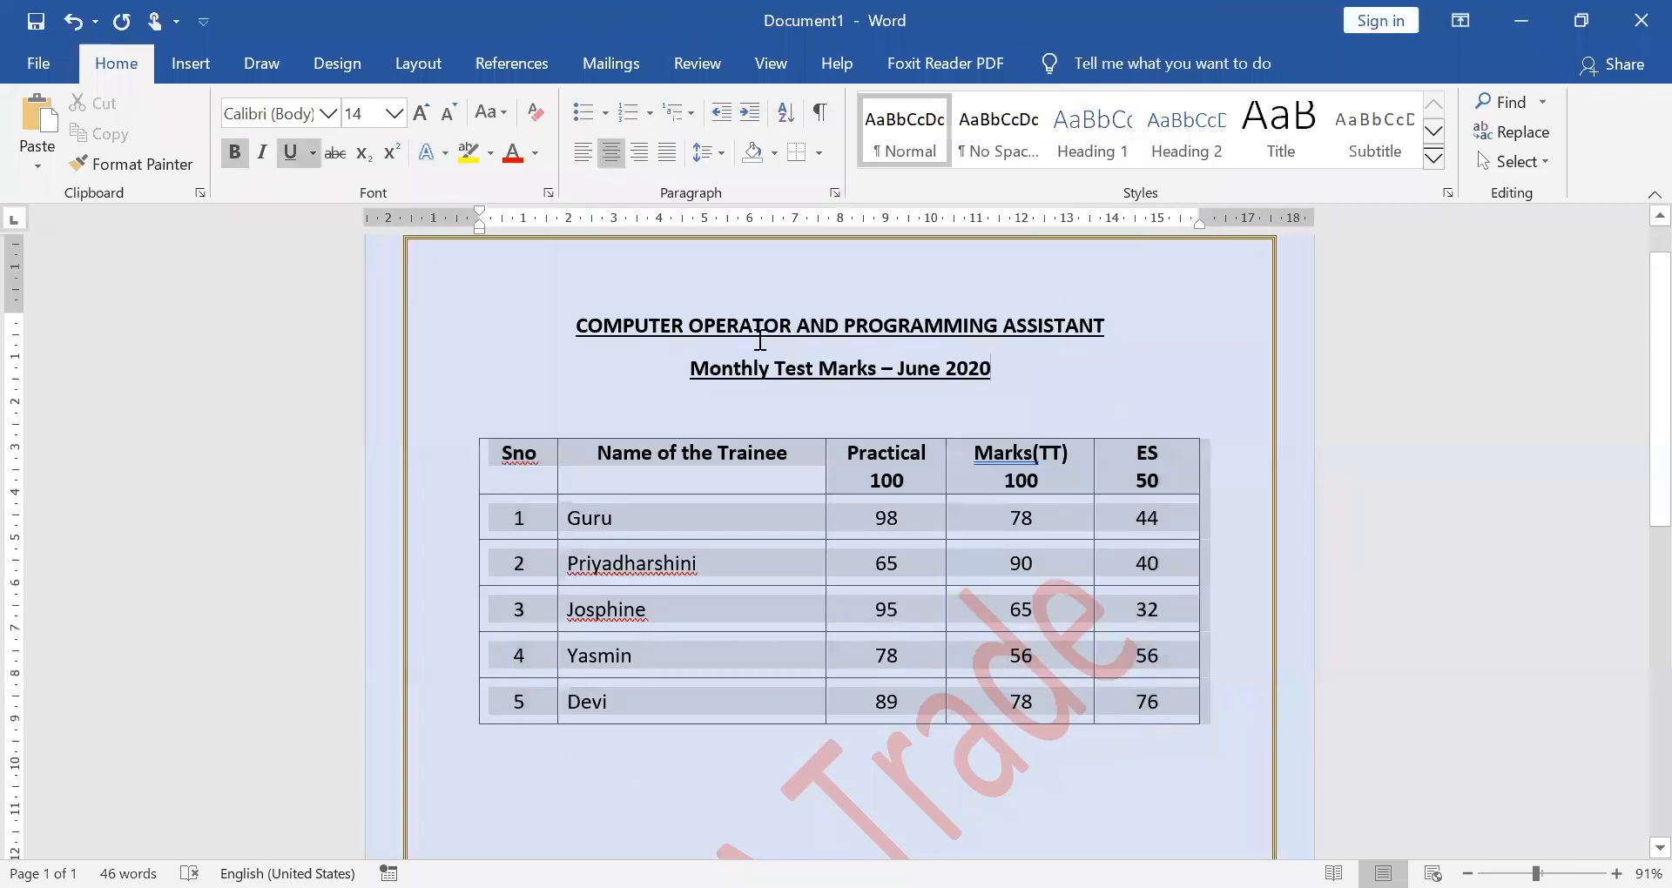
# Insert an empty row directly below the table's header row
pyautogui.scroll(-1, 945, 416)
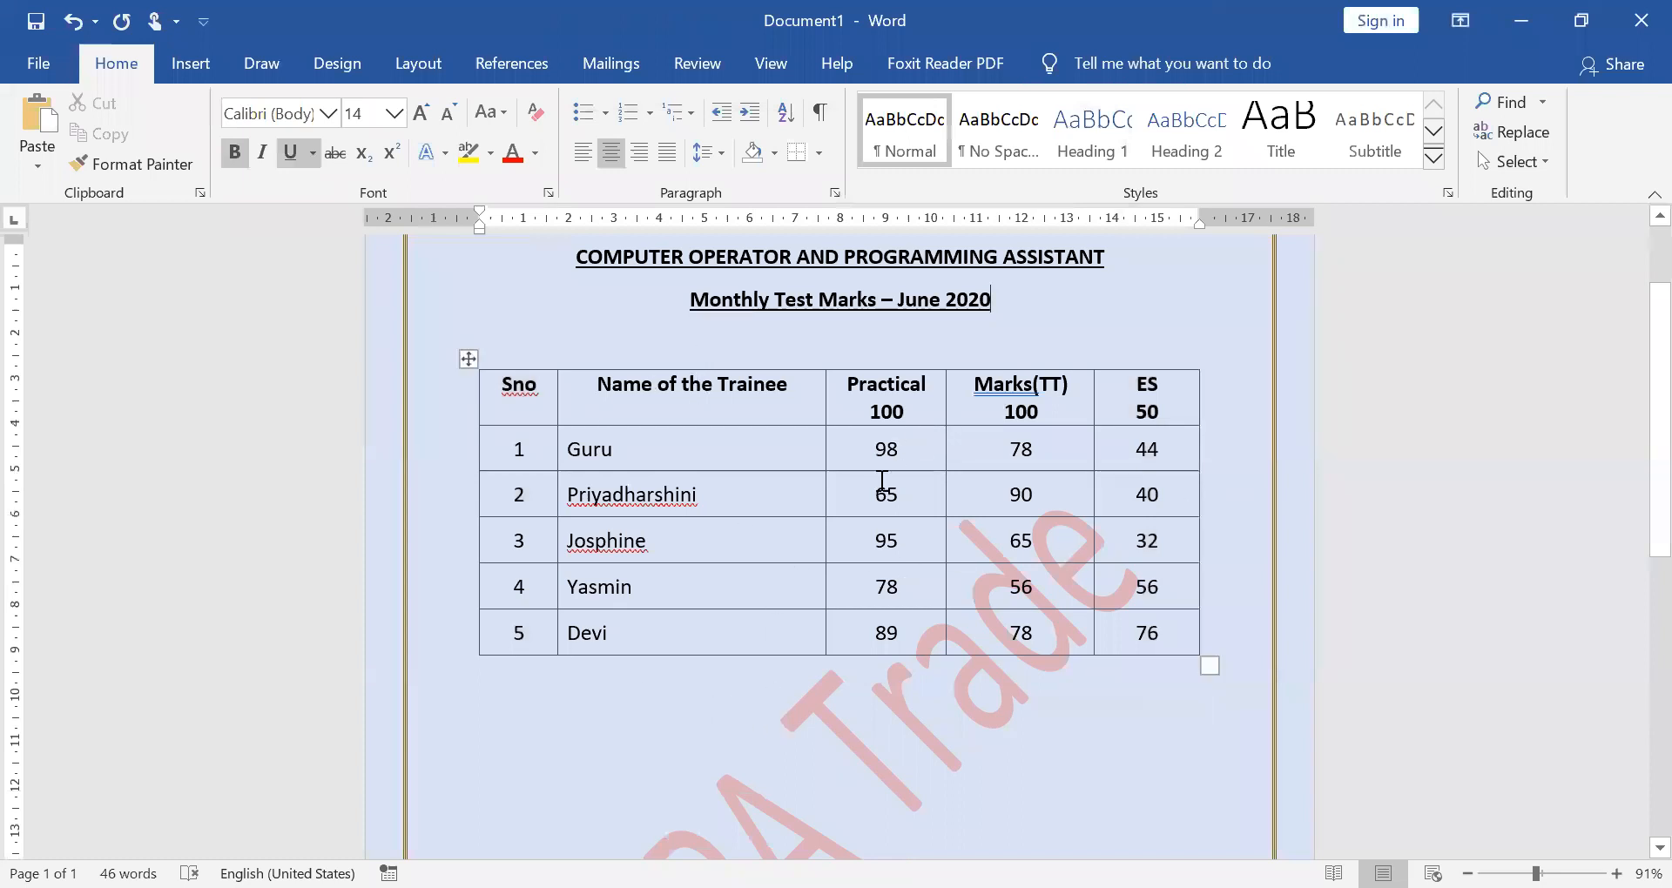
pyautogui.scroll(-2, 945, 404)
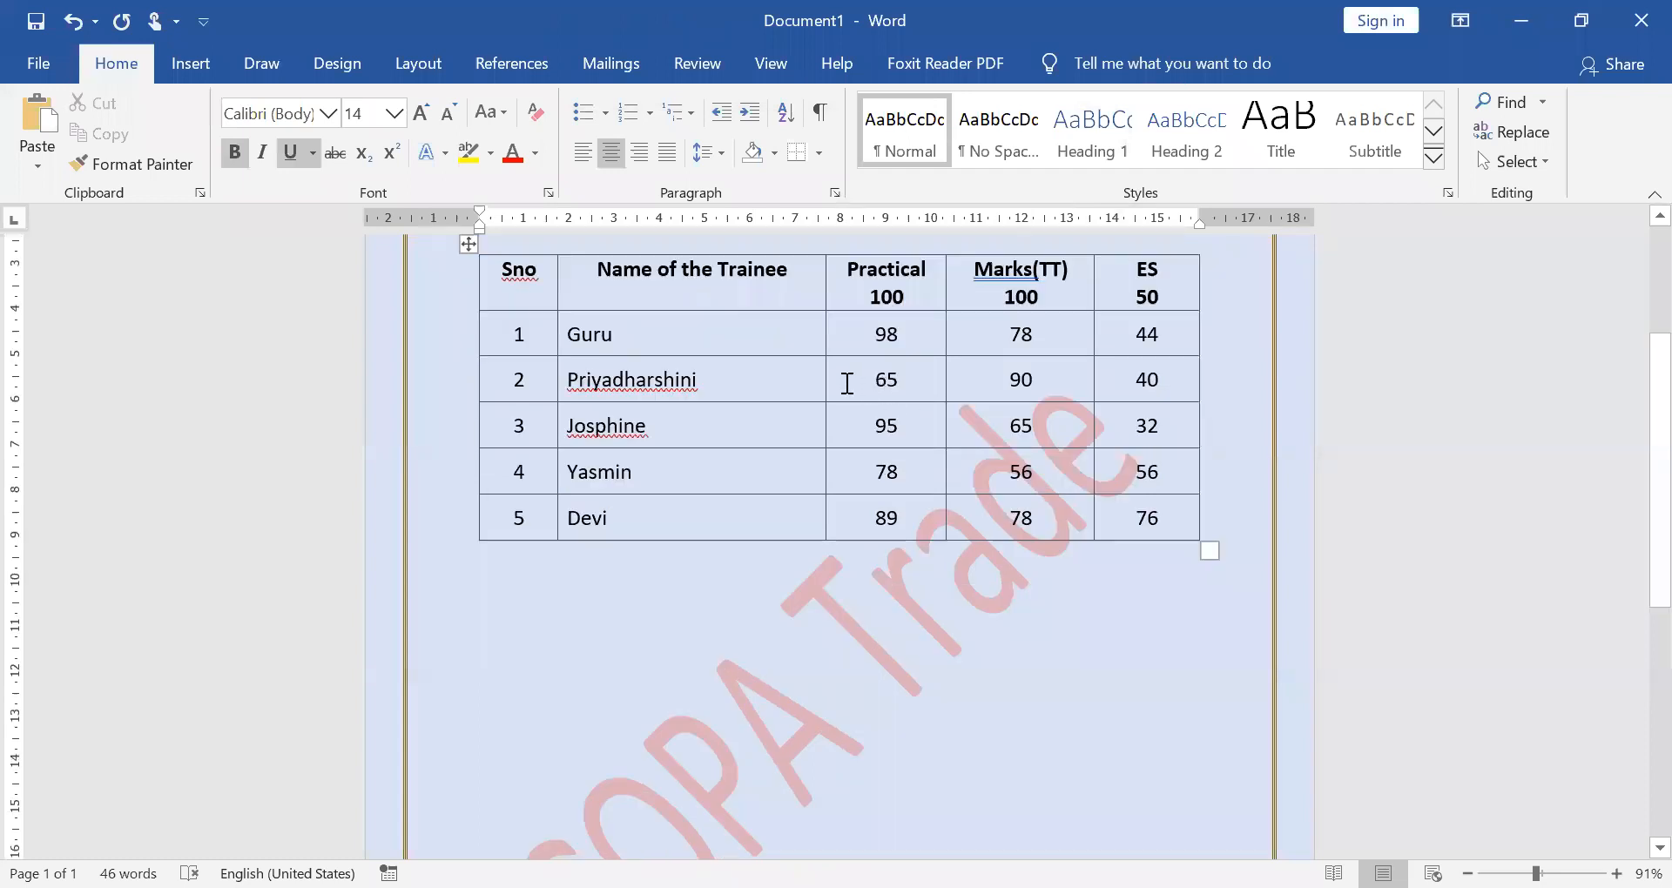
pyautogui.scroll(2, 1220, 396)
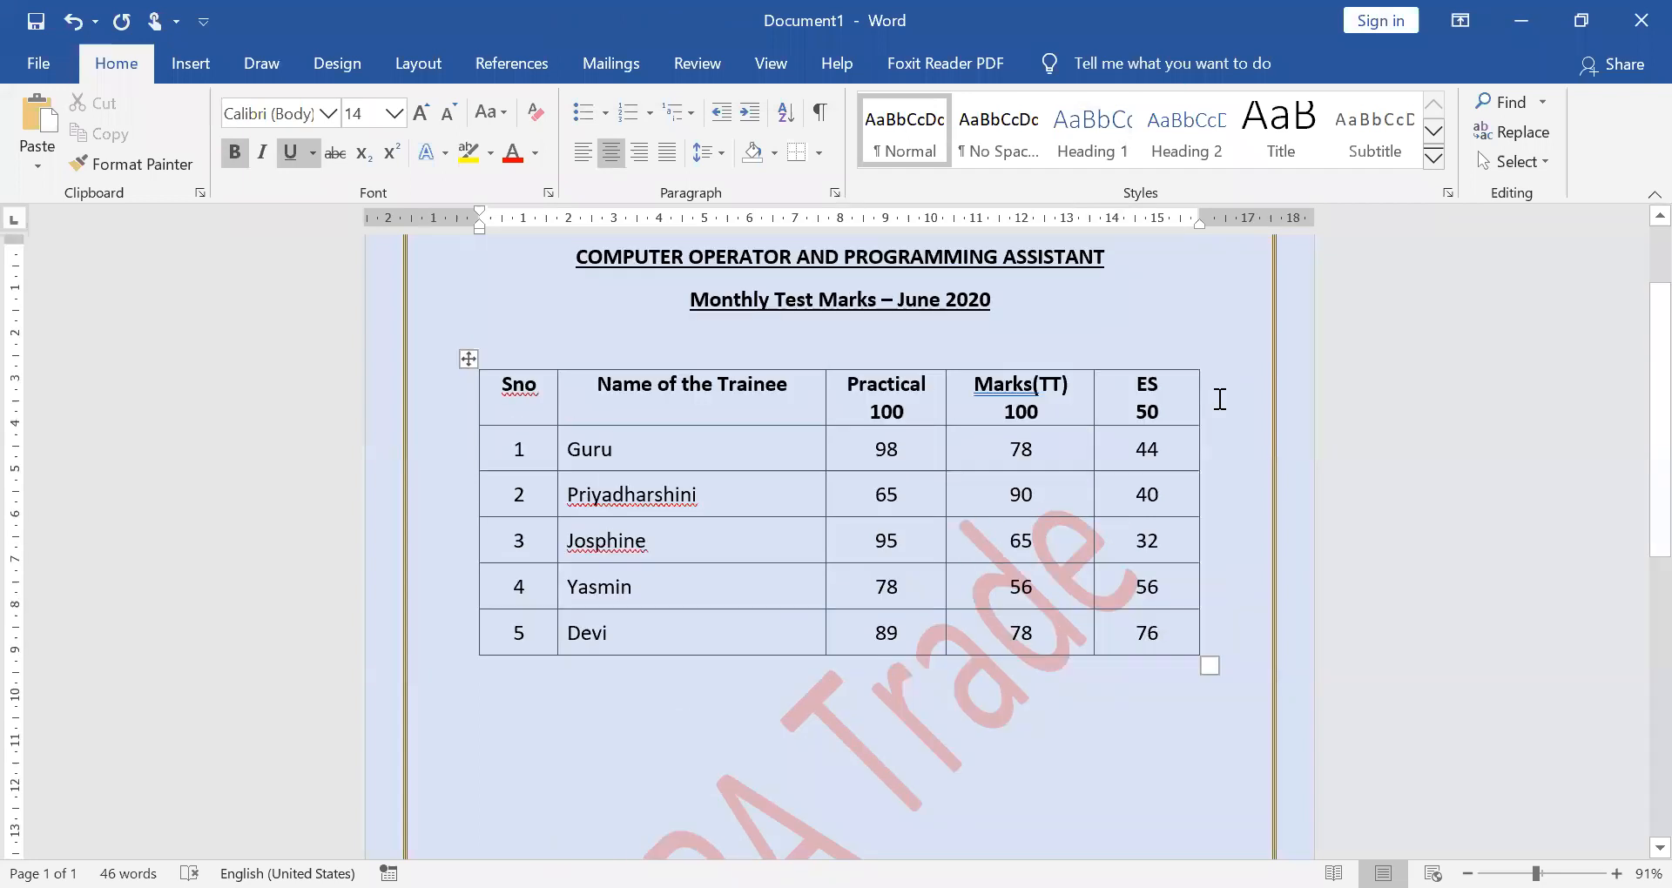
pyautogui.click(1220, 392)
pyautogui.press('Return')
# Merge the Sno header cell with the empty cell below it, and merge the Name of the Trainee cell the same way
pyautogui.moveTo(853, 386); pyautogui.dragTo(1156, 396)
pyautogui.moveTo(510, 388); pyautogui.dragTo(517, 442)
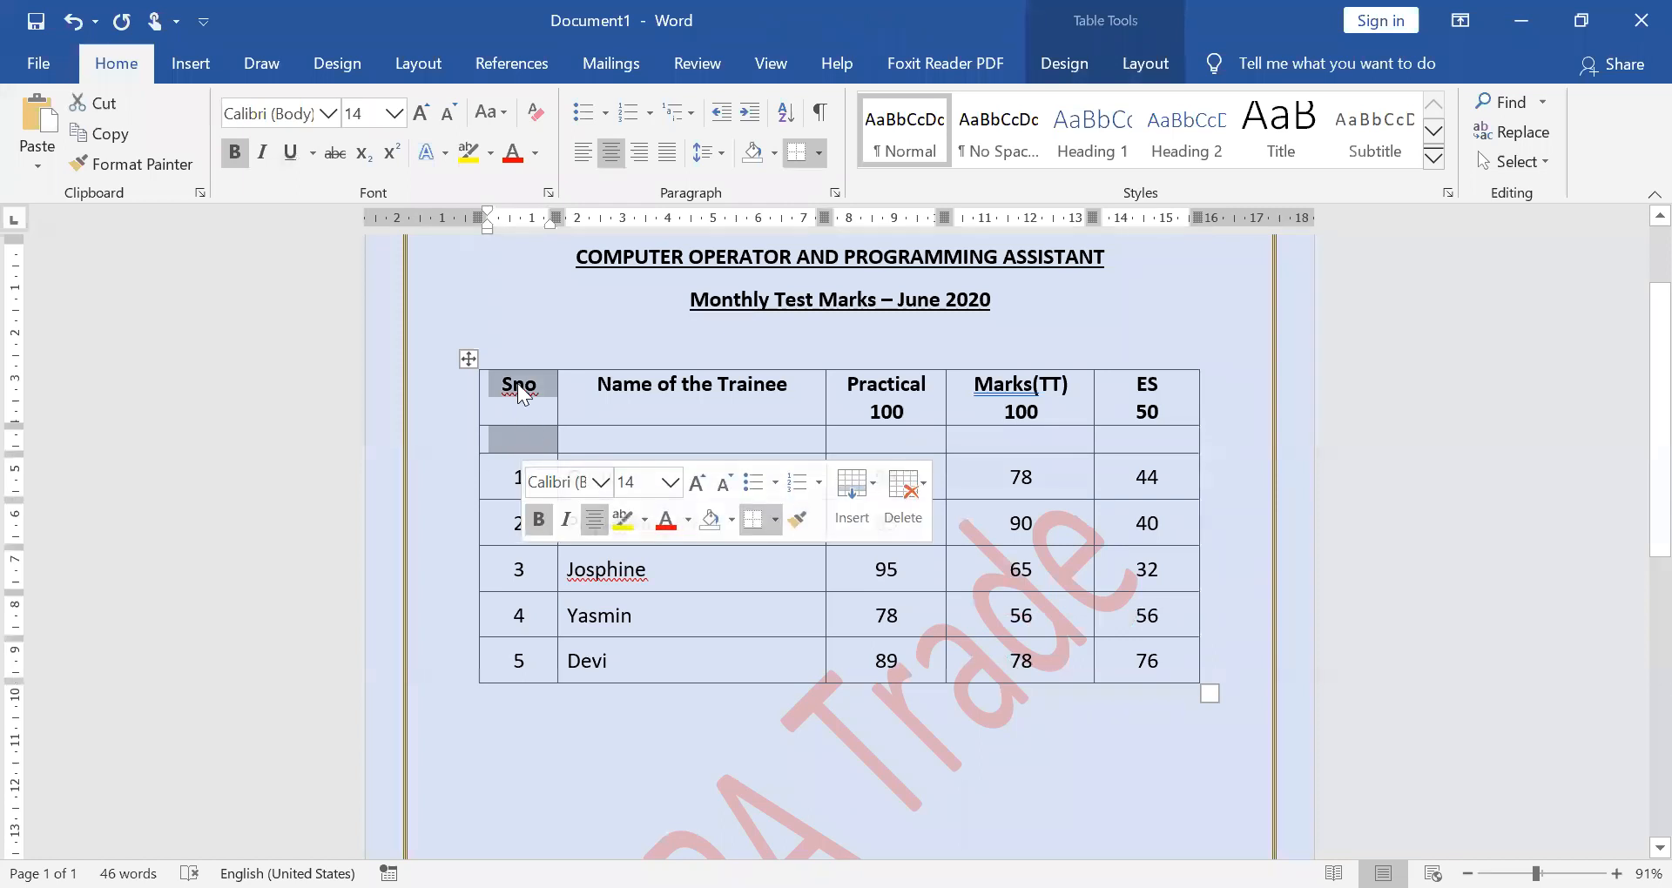
pyautogui.rightClick(533, 444)
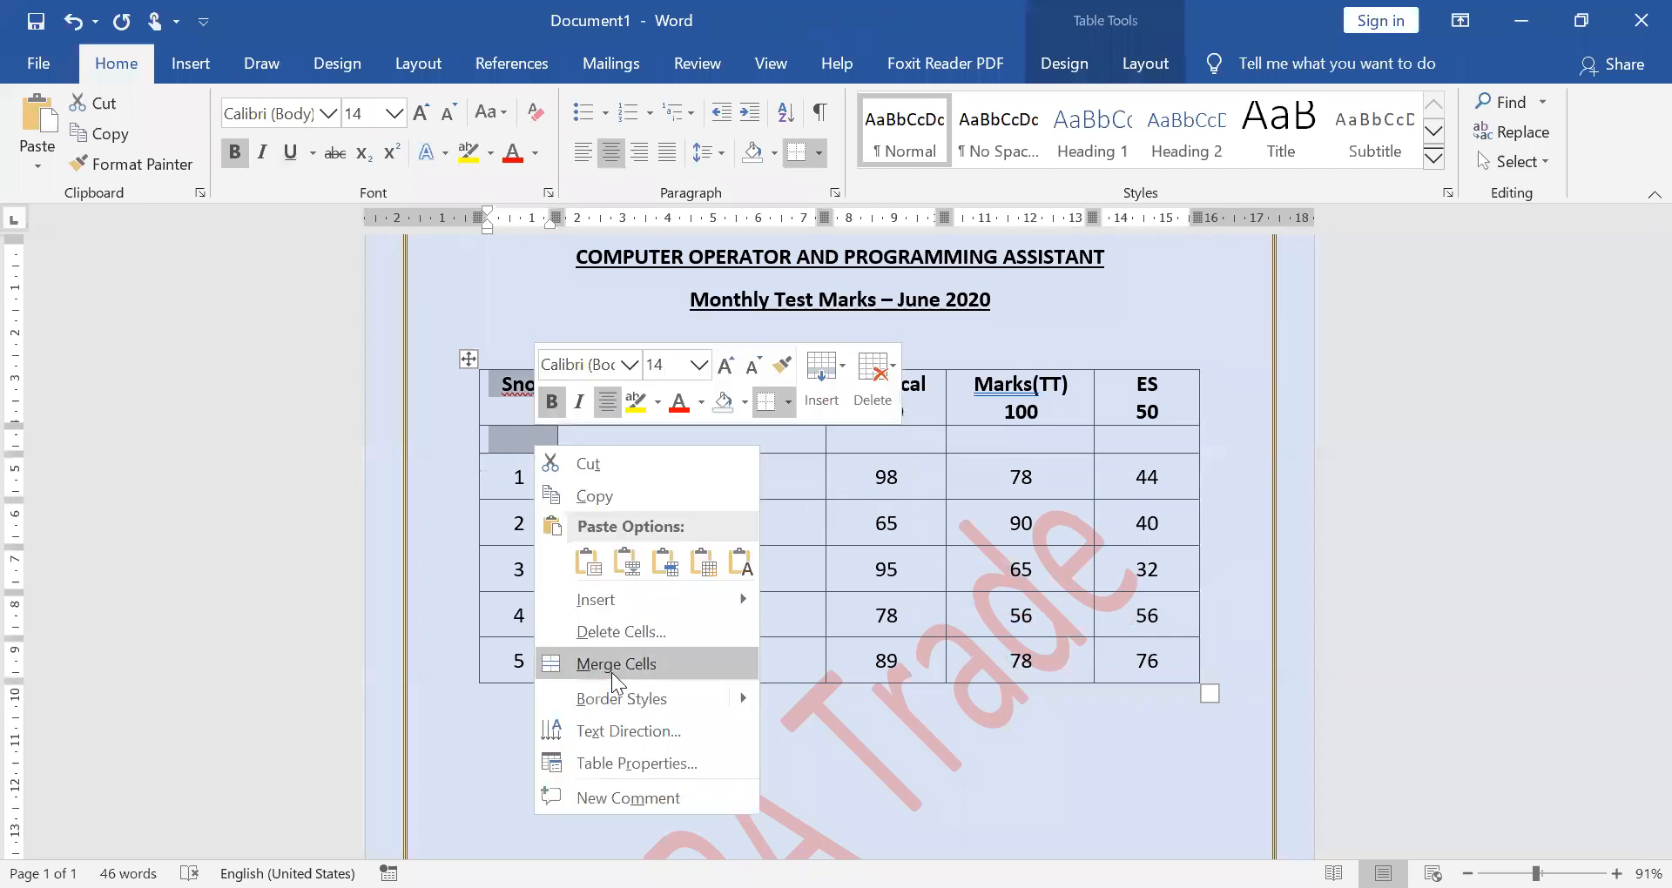
pyautogui.click(617, 672)
pyautogui.moveTo(732, 388); pyautogui.dragTo(732, 448)
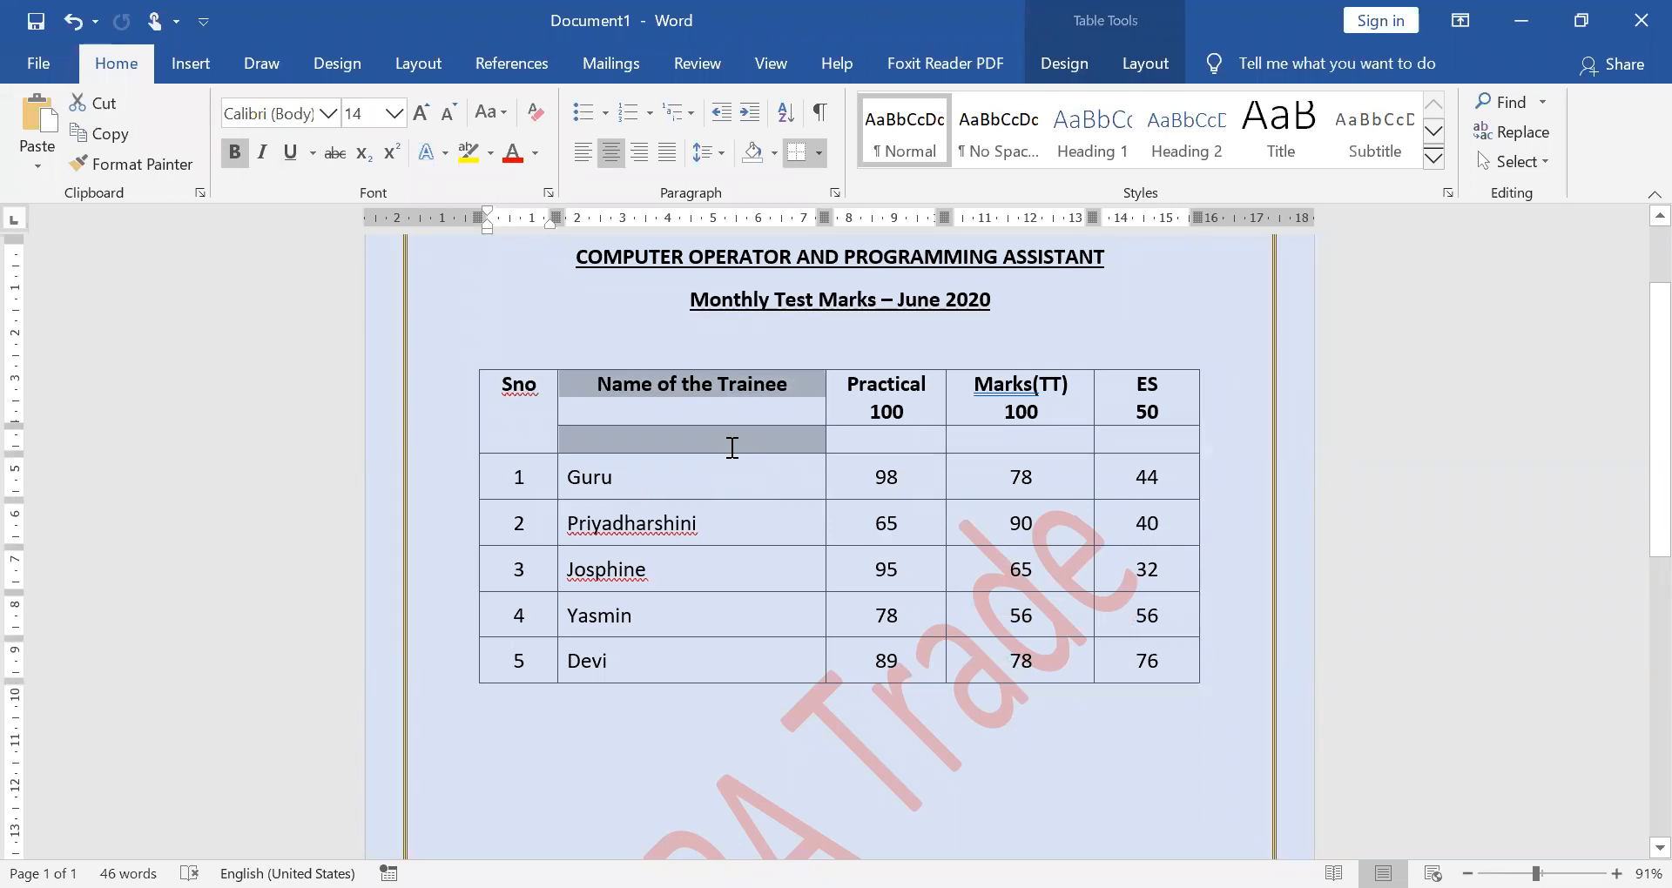
pyautogui.hotkey('shift', 'F10')
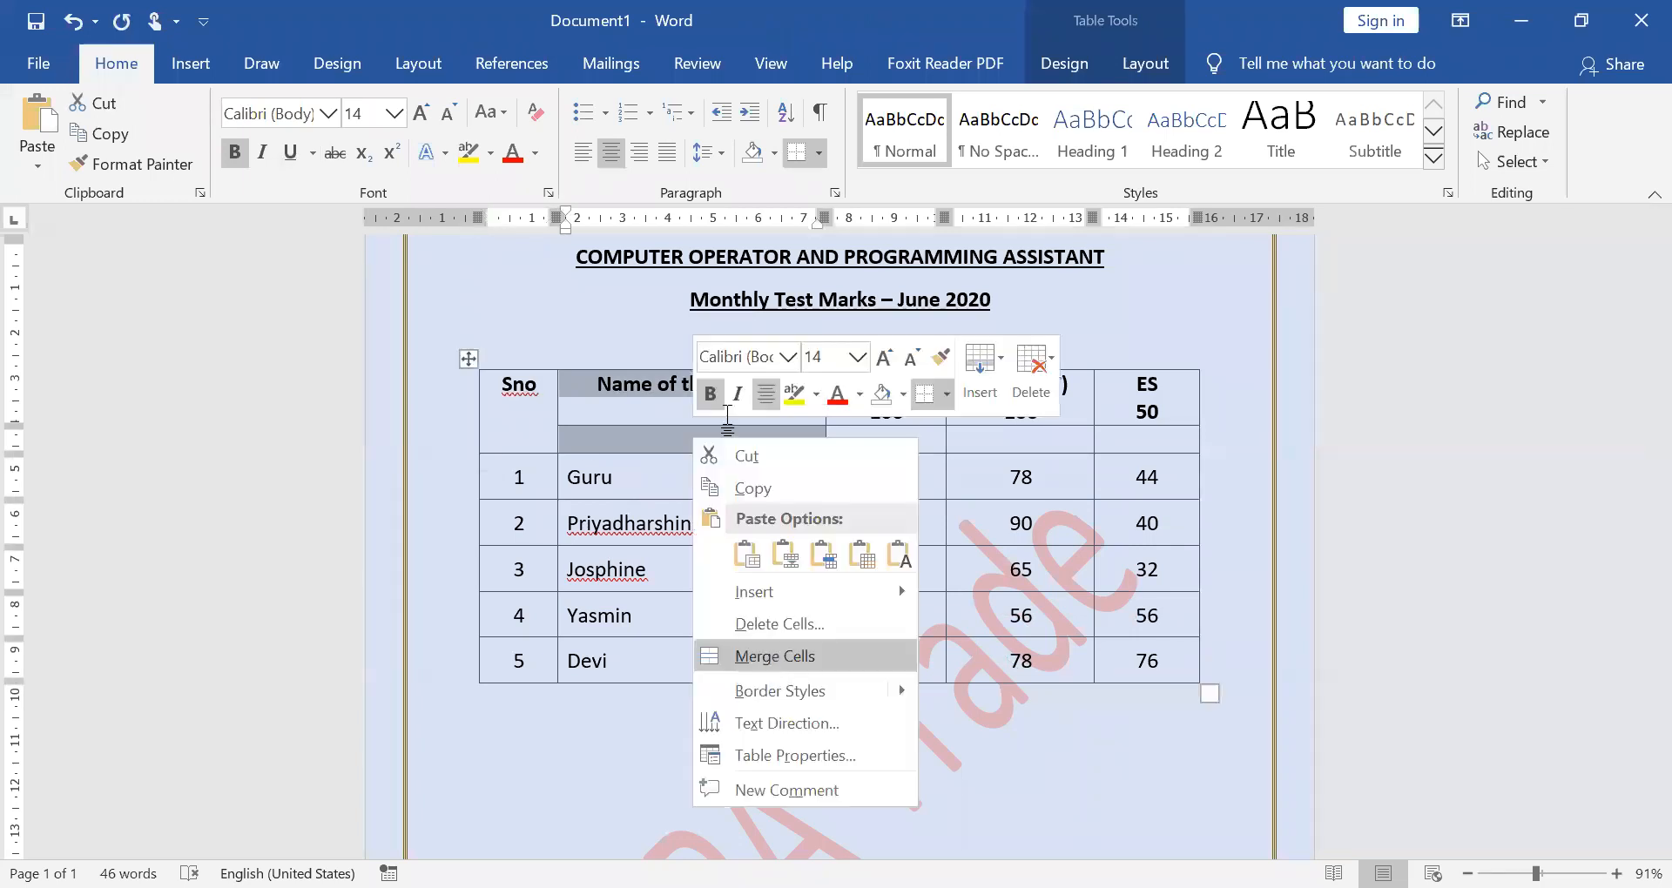
pyautogui.press('Return')
# Rotate the Sno and Name of the Trainee headings to read vertically from bottom to top, and make the second header row taller
pyautogui.moveTo(494, 390); pyautogui.dragTo(736, 413)
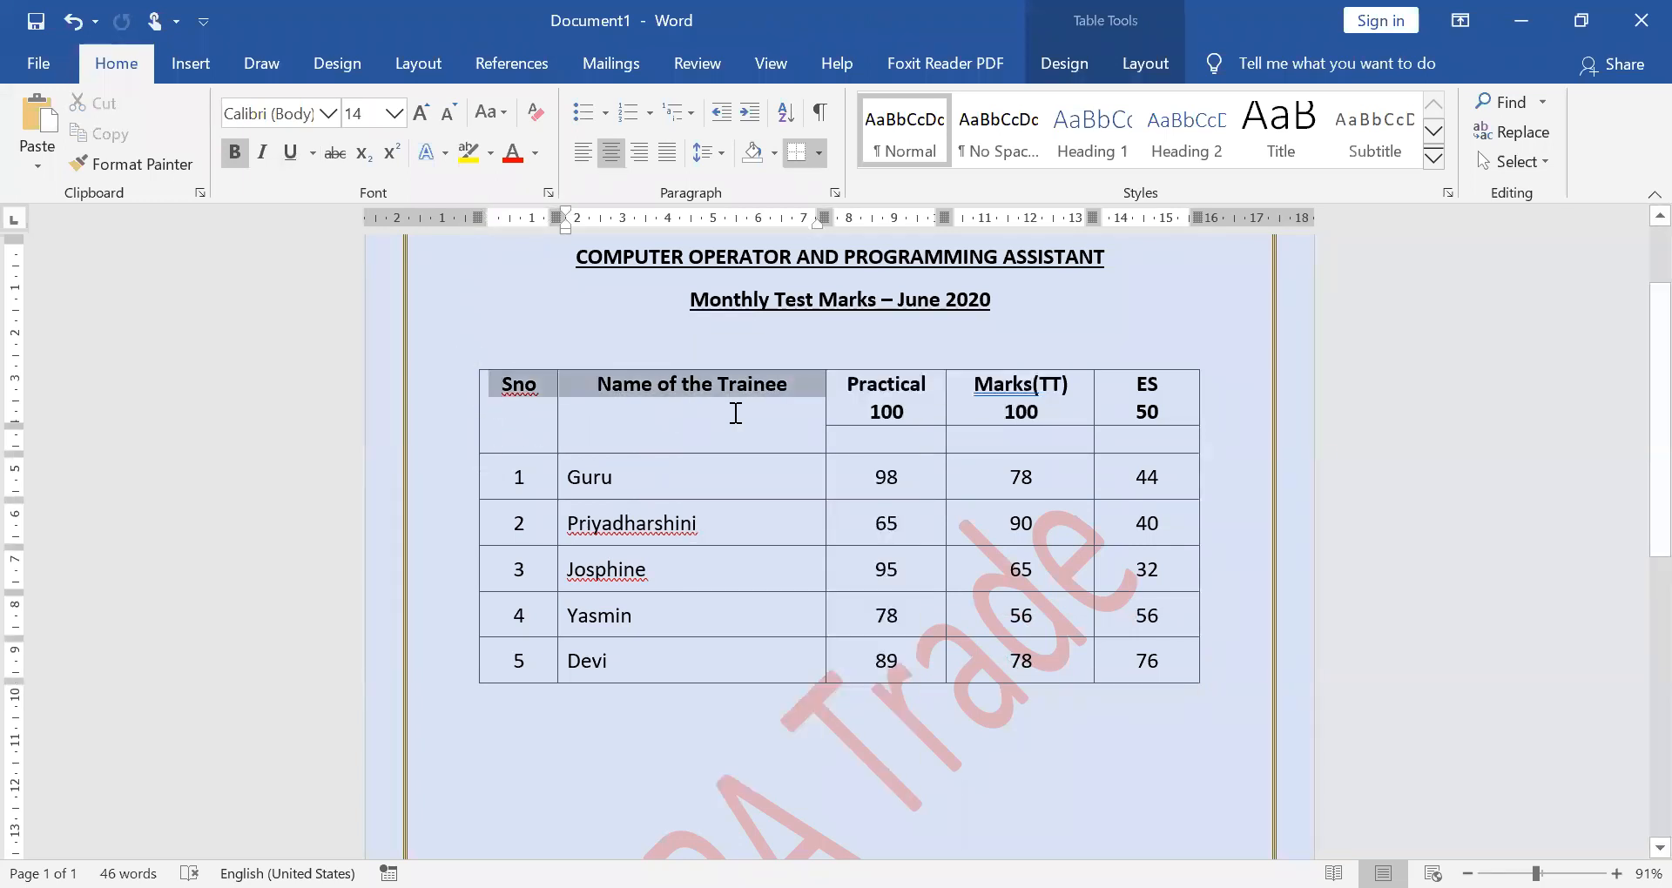
pyautogui.hotkey('shift', 'F10')
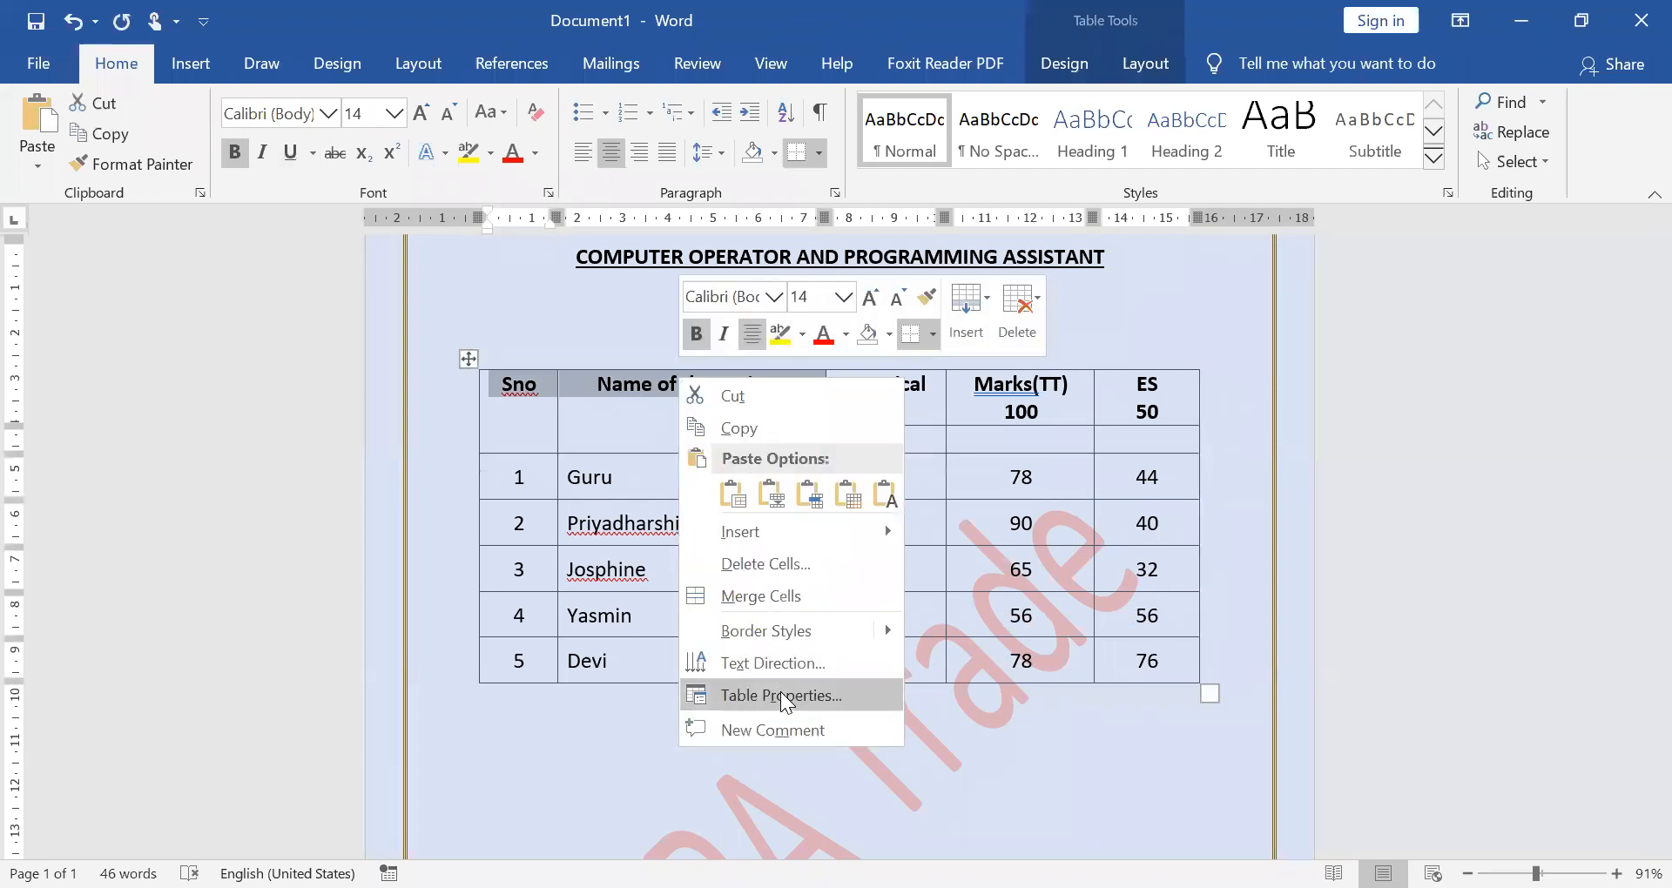
pyautogui.press('Return')
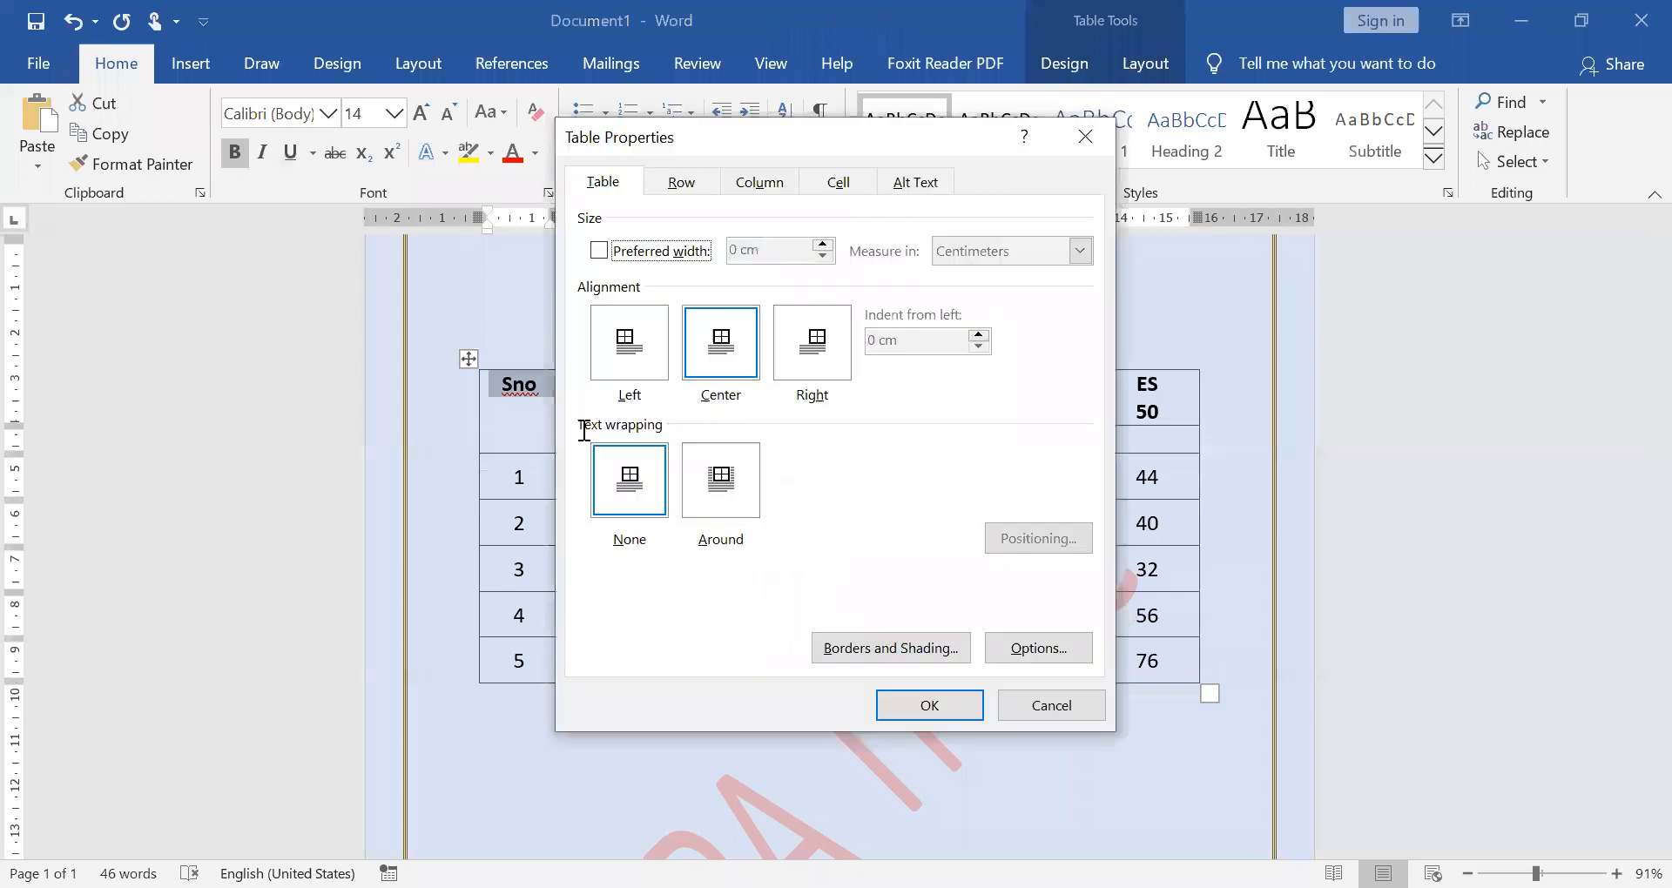
pyautogui.press('Return')
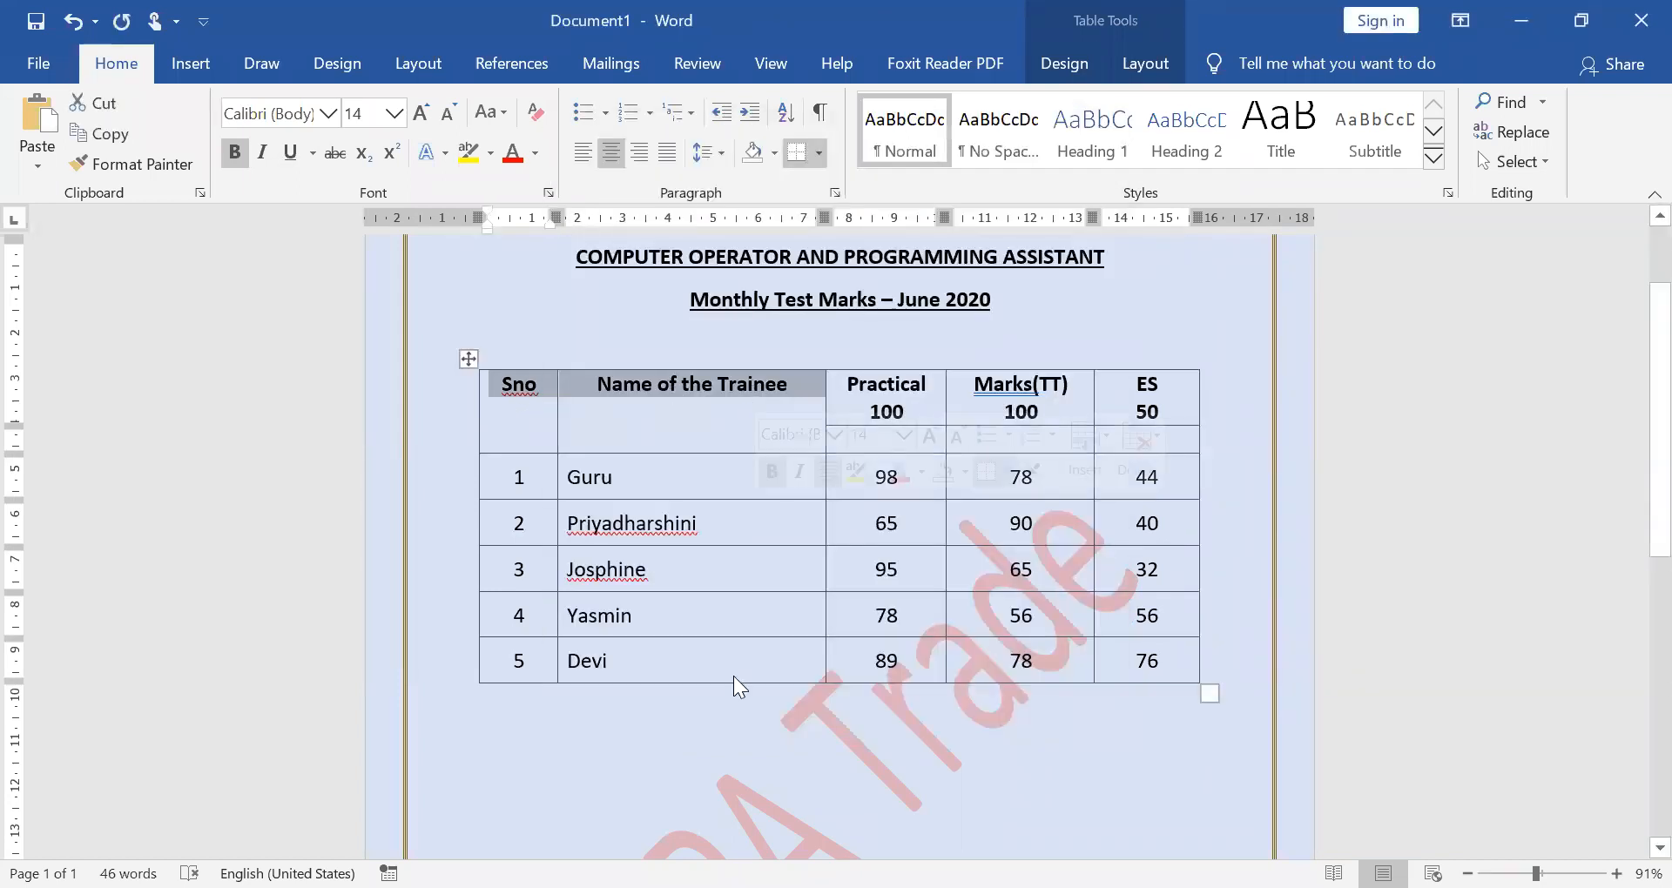
pyautogui.click(700, 451)
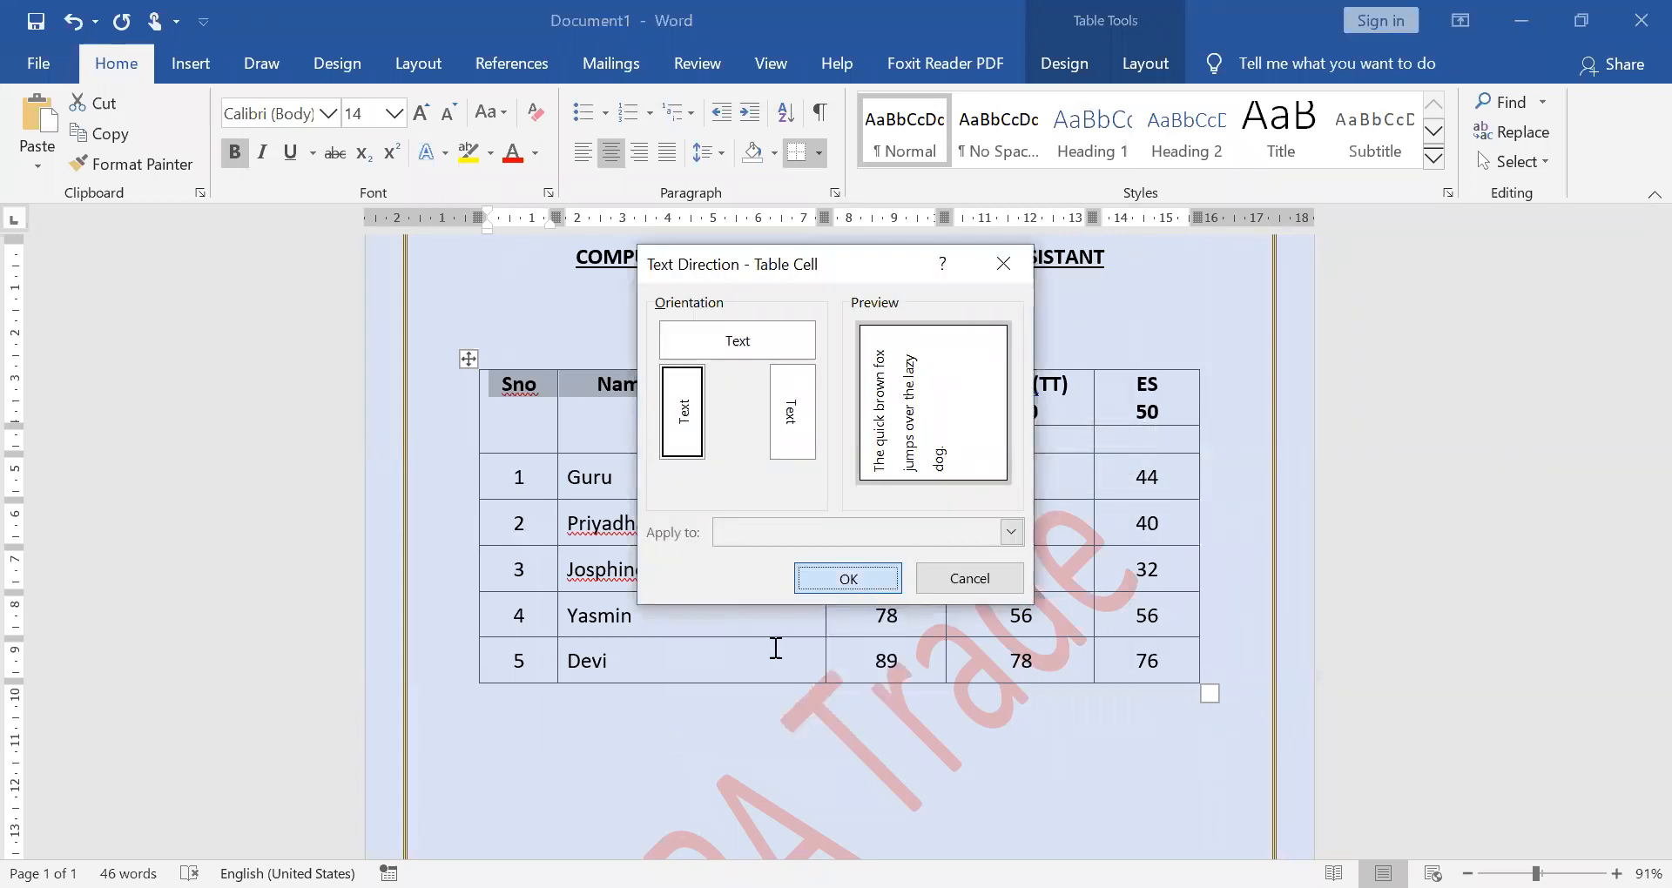
pyautogui.press('Return')
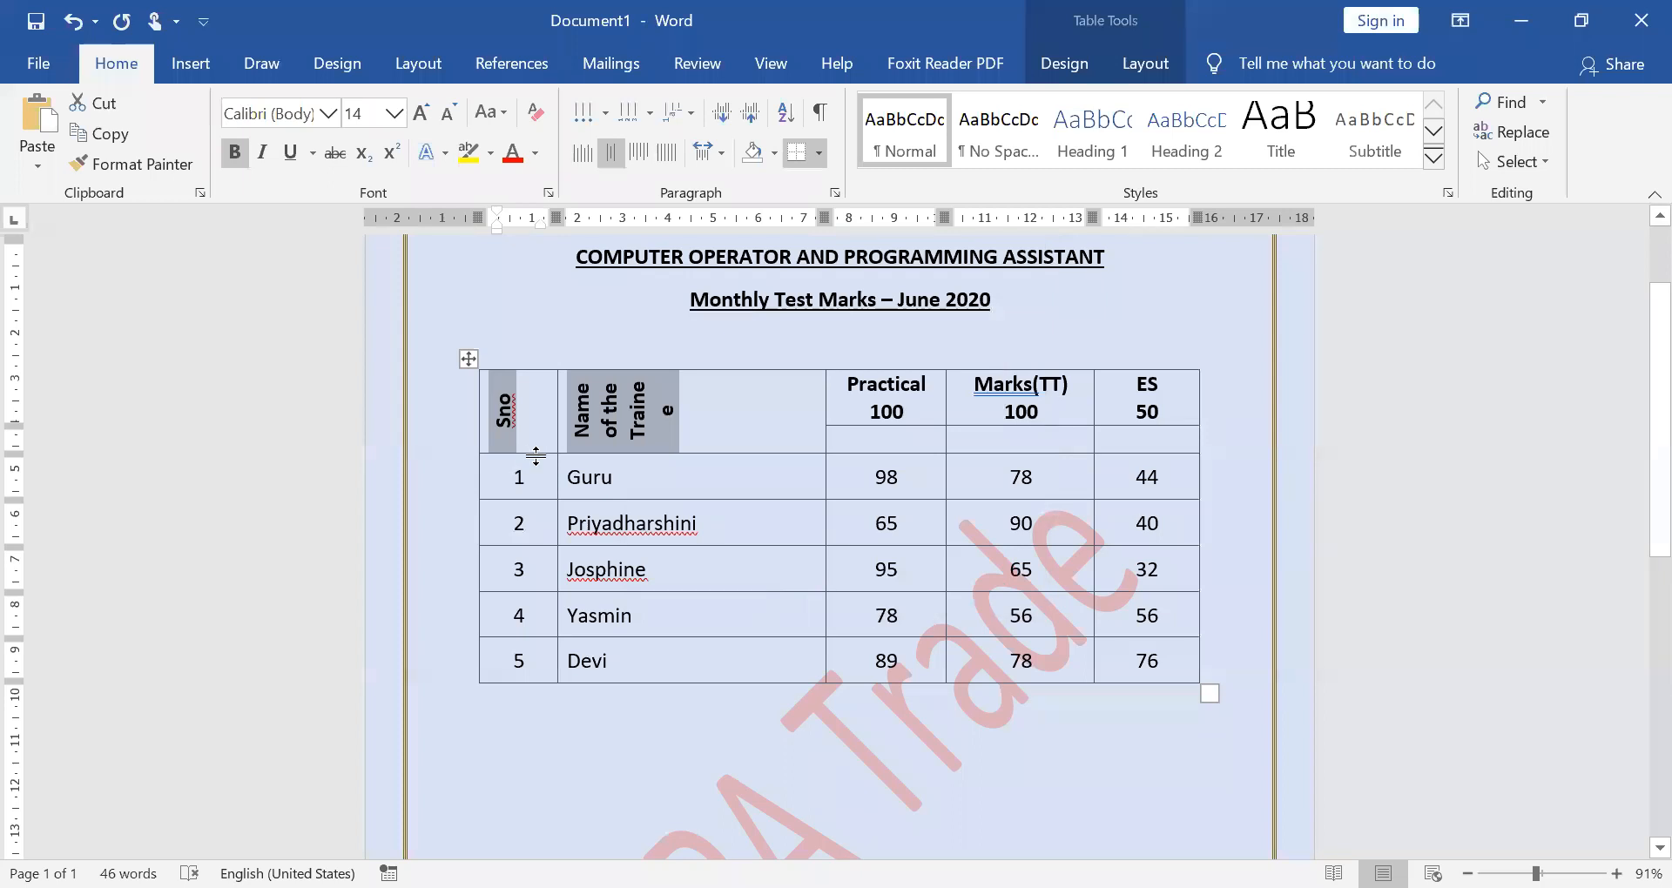
pyautogui.moveTo(536, 456); pyautogui.dragTo(554, 530)
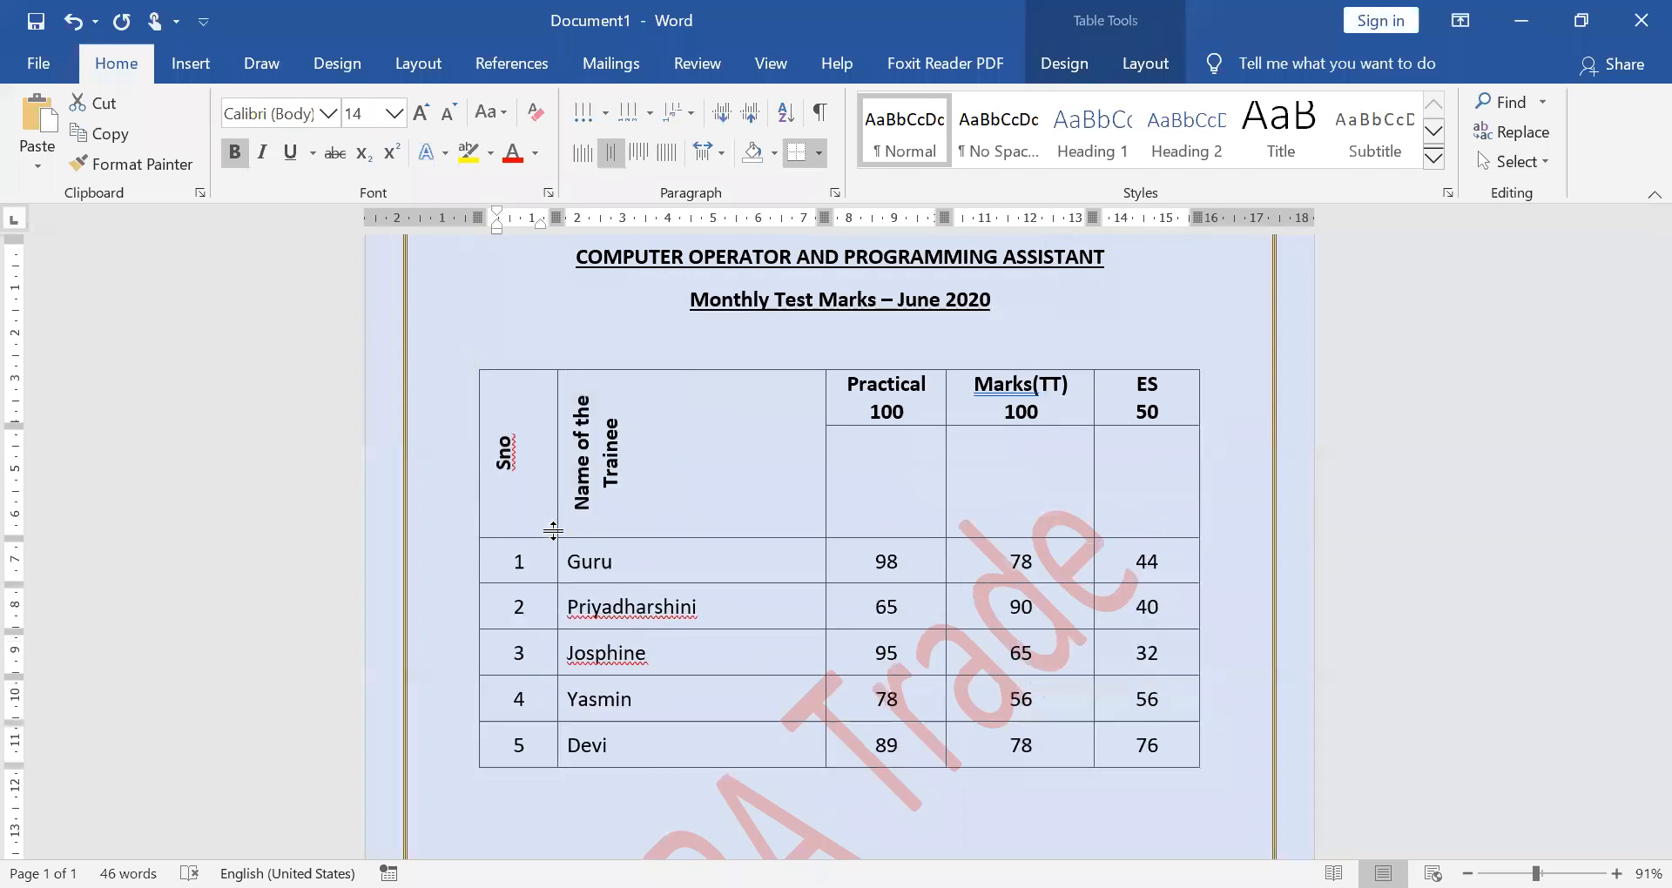
pyautogui.click(635, 455)
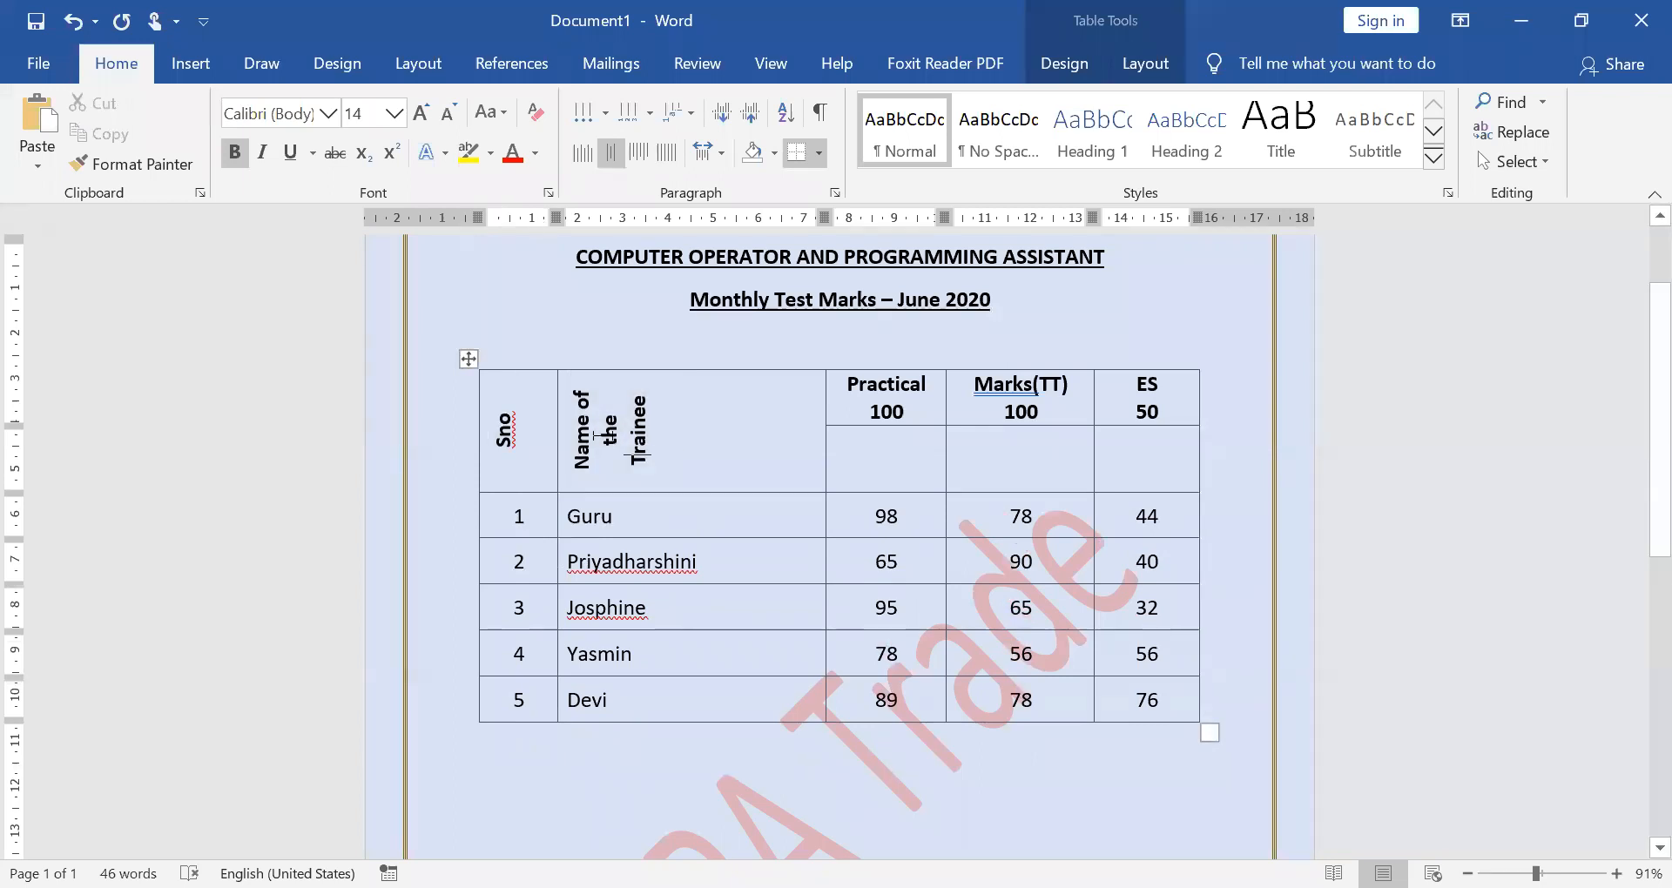
# Move the 100 under Practical into the second header row, and enter 100 for Marks(TT) and 50 for ES beside it
pyautogui.doubleClick(886, 412)
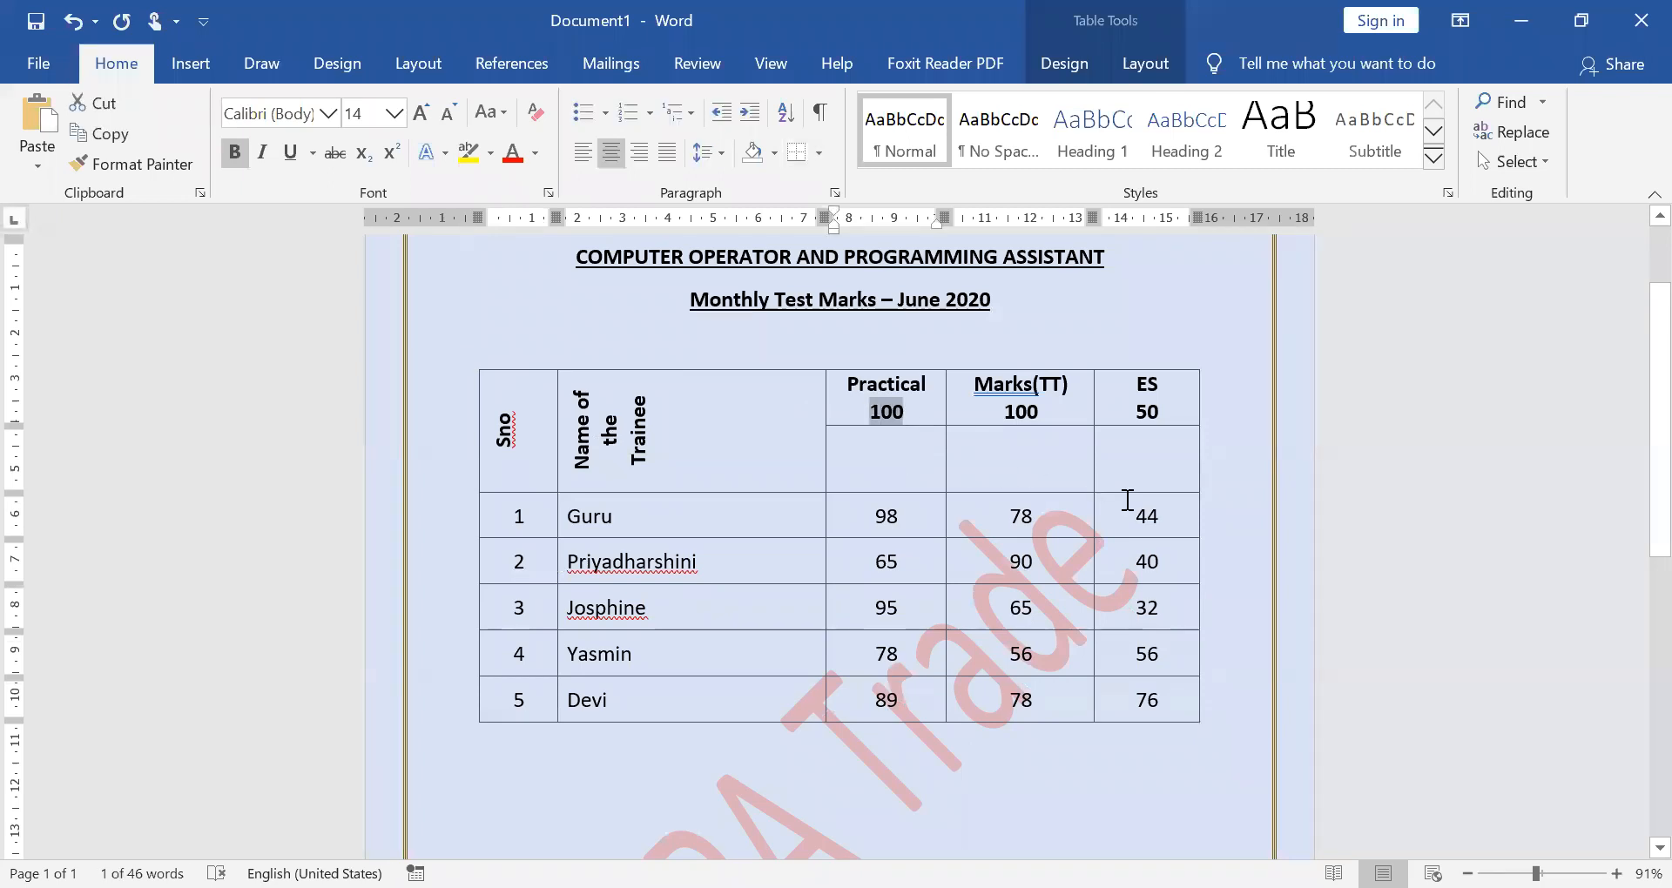
pyautogui.hotkey('ctrl', 'x')
pyautogui.press('Down')
pyautogui.hotkey('ctrl', 'v')
pyautogui.press('Tab')
pyautogui.hotkey('ctrl', 'v')
pyautogui.press('Tab')
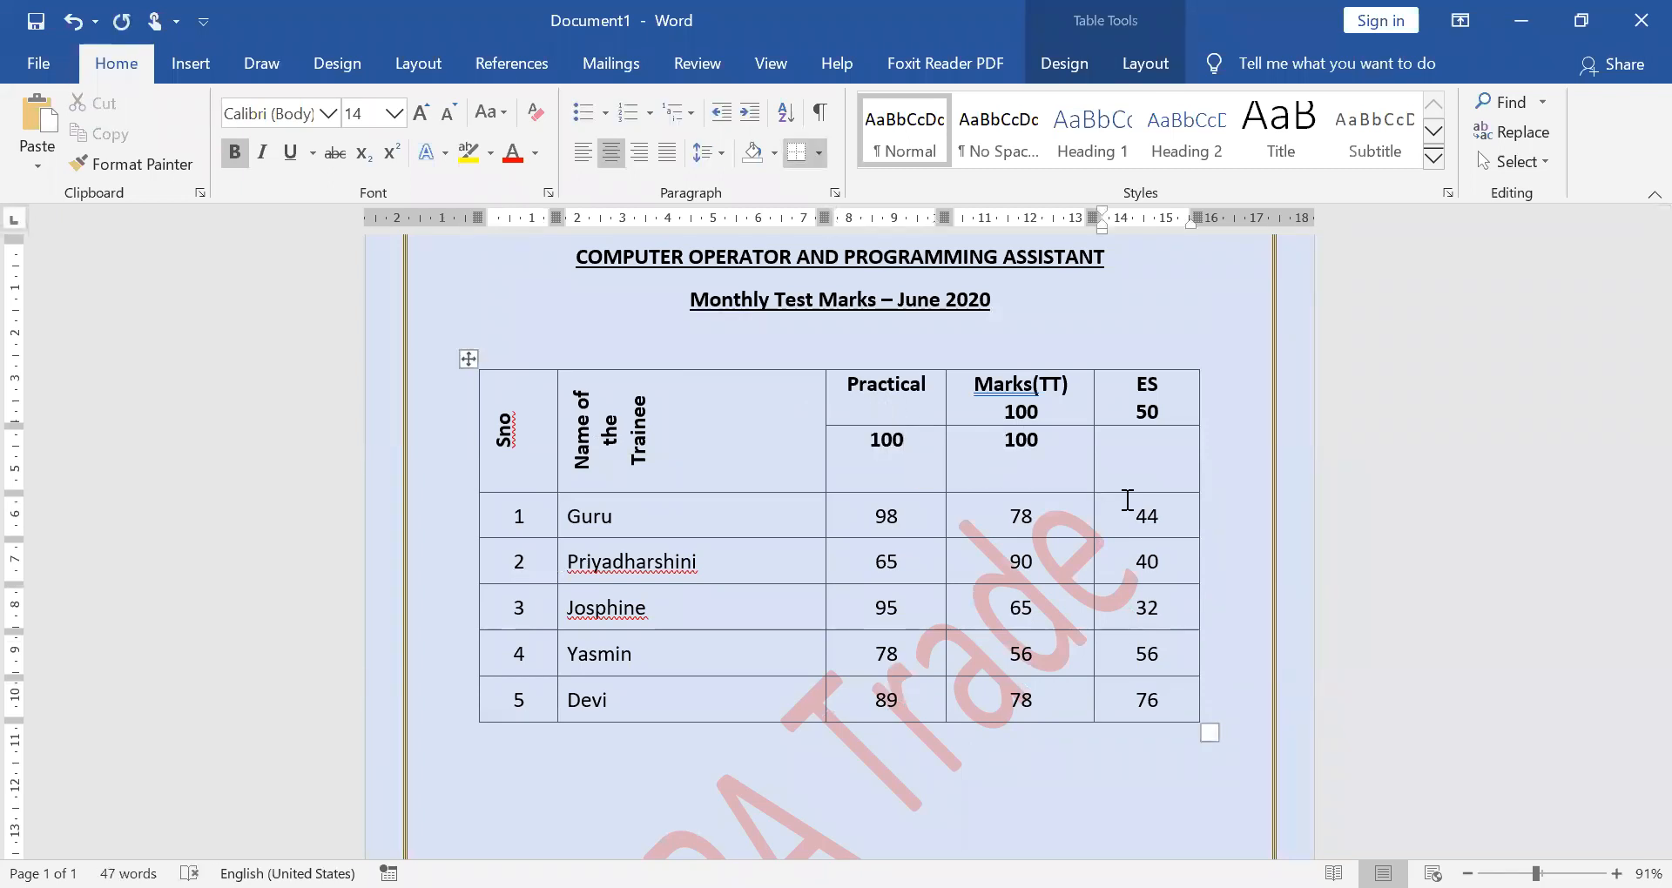
pyautogui.write('50')
# Delete the 100 under Marks(TT) and the 50 under ES from the first header row
pyautogui.moveTo(997, 414)
pyautogui.mouseDown()
pyautogui.moveTo(1153, 413)
pyautogui.moveTo(1005, 414)
pyautogui.mouseUp()
pyautogui.press('Delete')
pyautogui.doubleClick(1137, 411)
pyautogui.press('Delete')
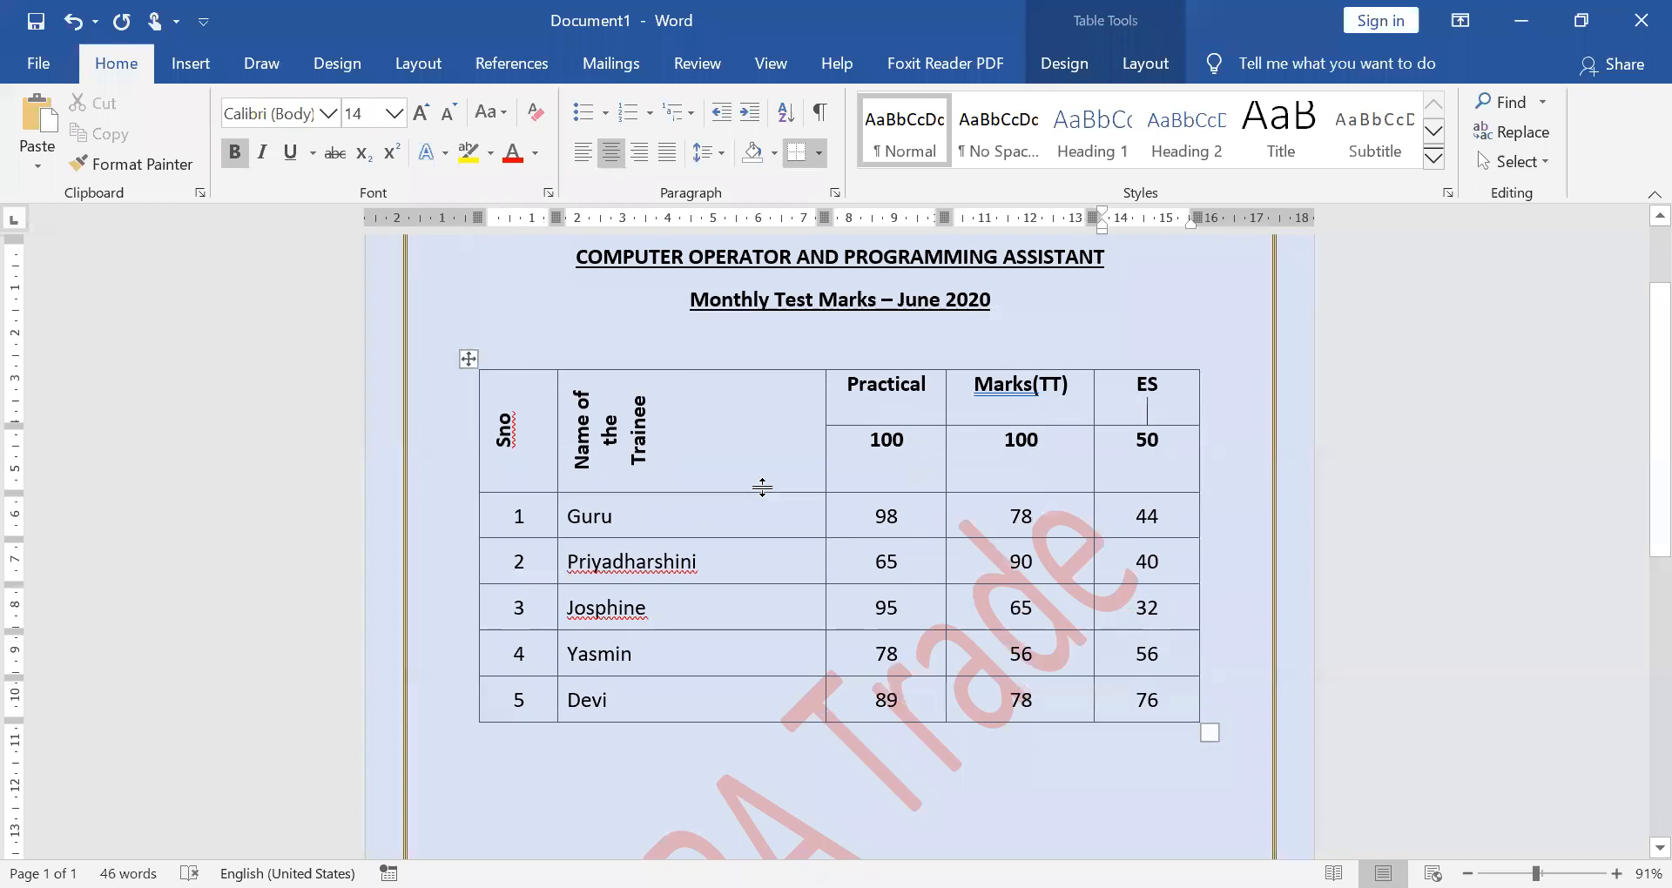
# Adjust the second header row's height so the vertical Name of the Trainee heading fits on three lines
pyautogui.moveTo(762, 488); pyautogui.dragTo(912, 415)
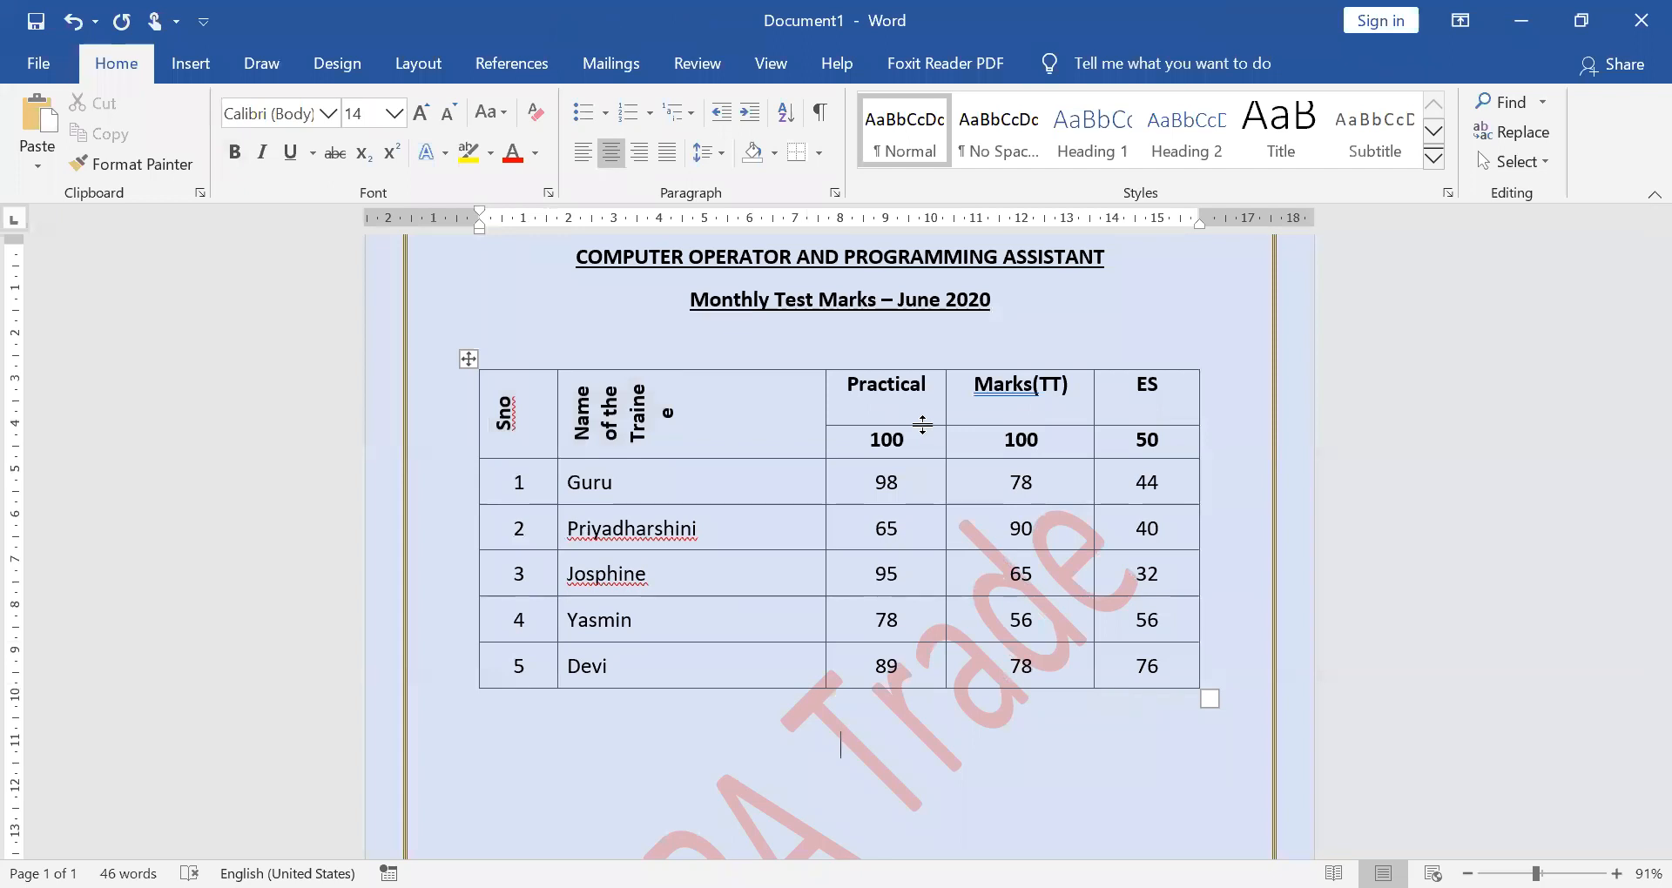
pyautogui.moveTo(929, 422); pyautogui.dragTo(933, 408)
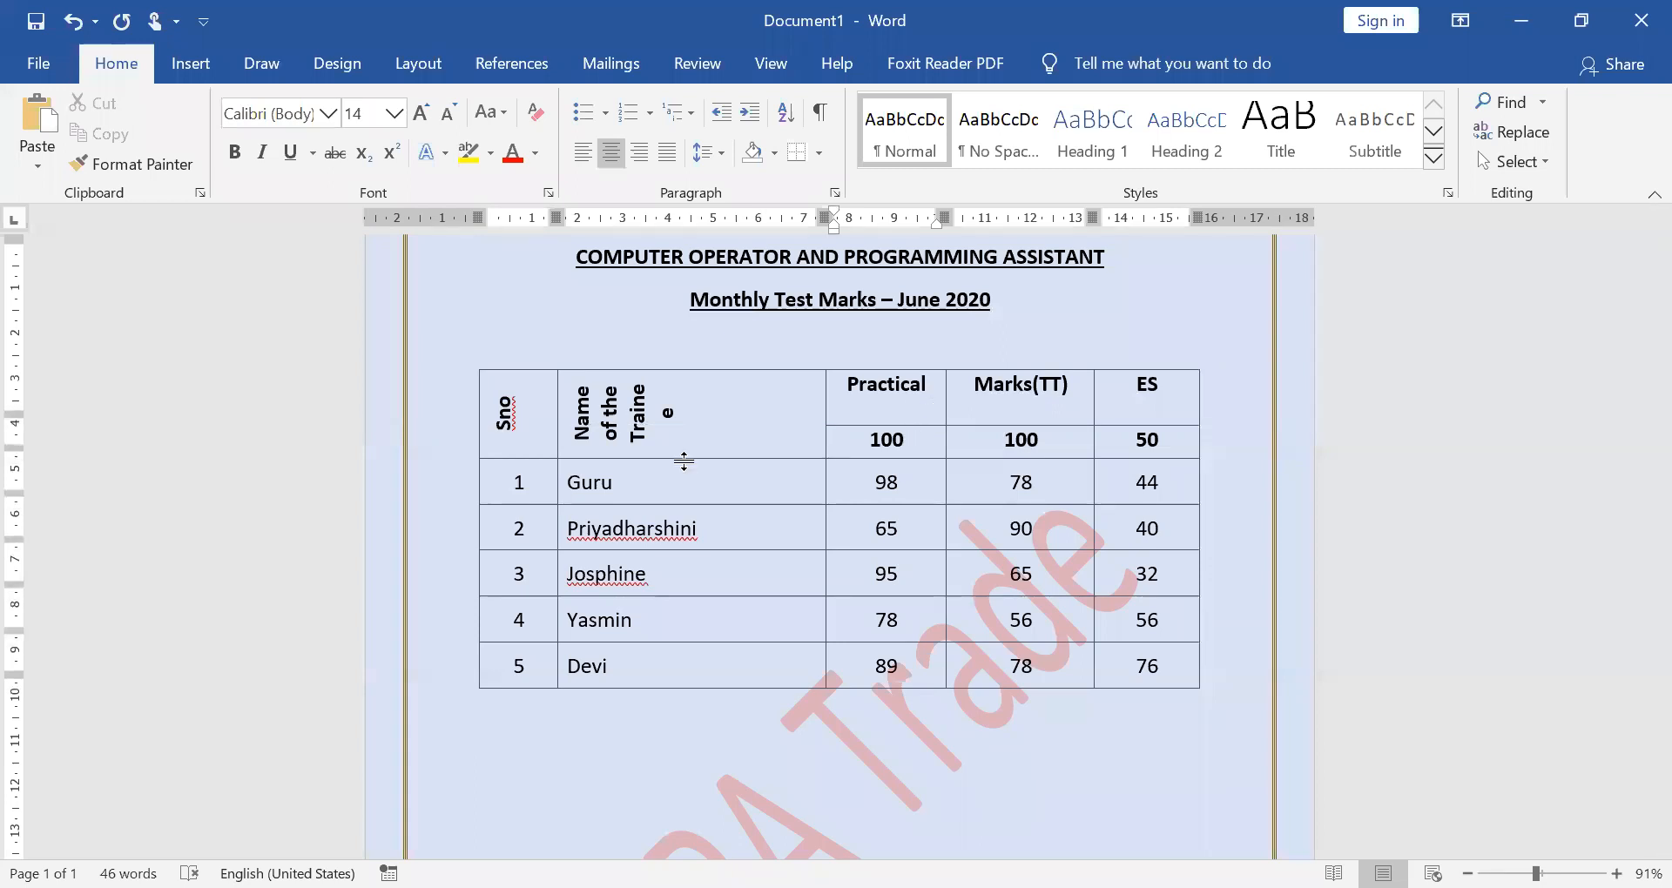
pyautogui.click(525, 405)
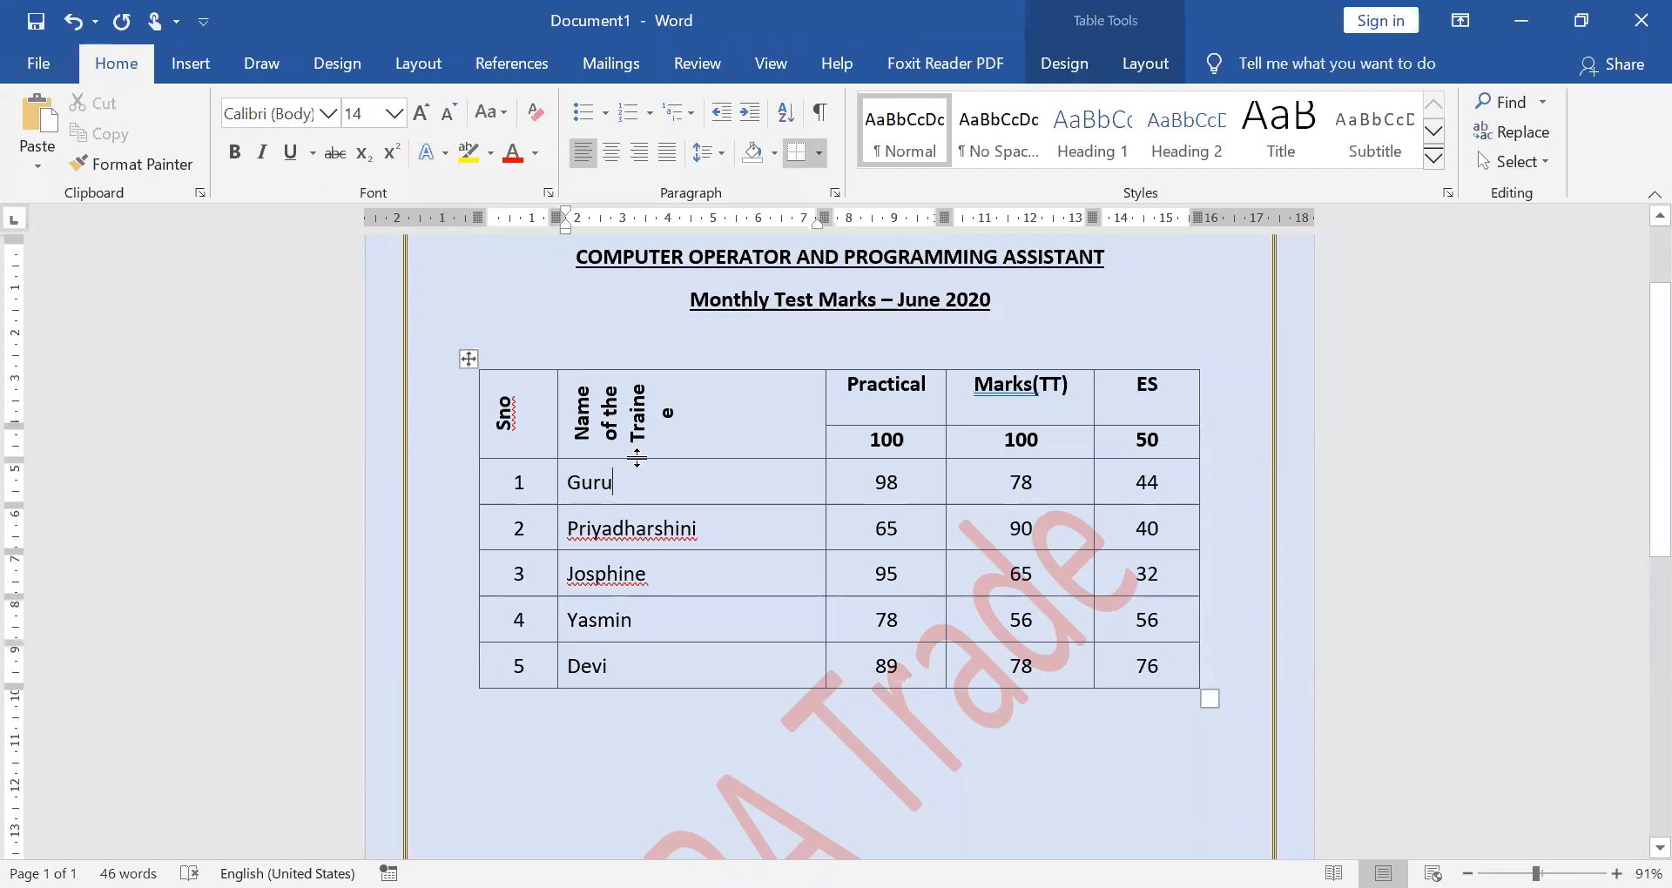
pyautogui.moveTo(638, 479); pyautogui.dragTo(638, 537)
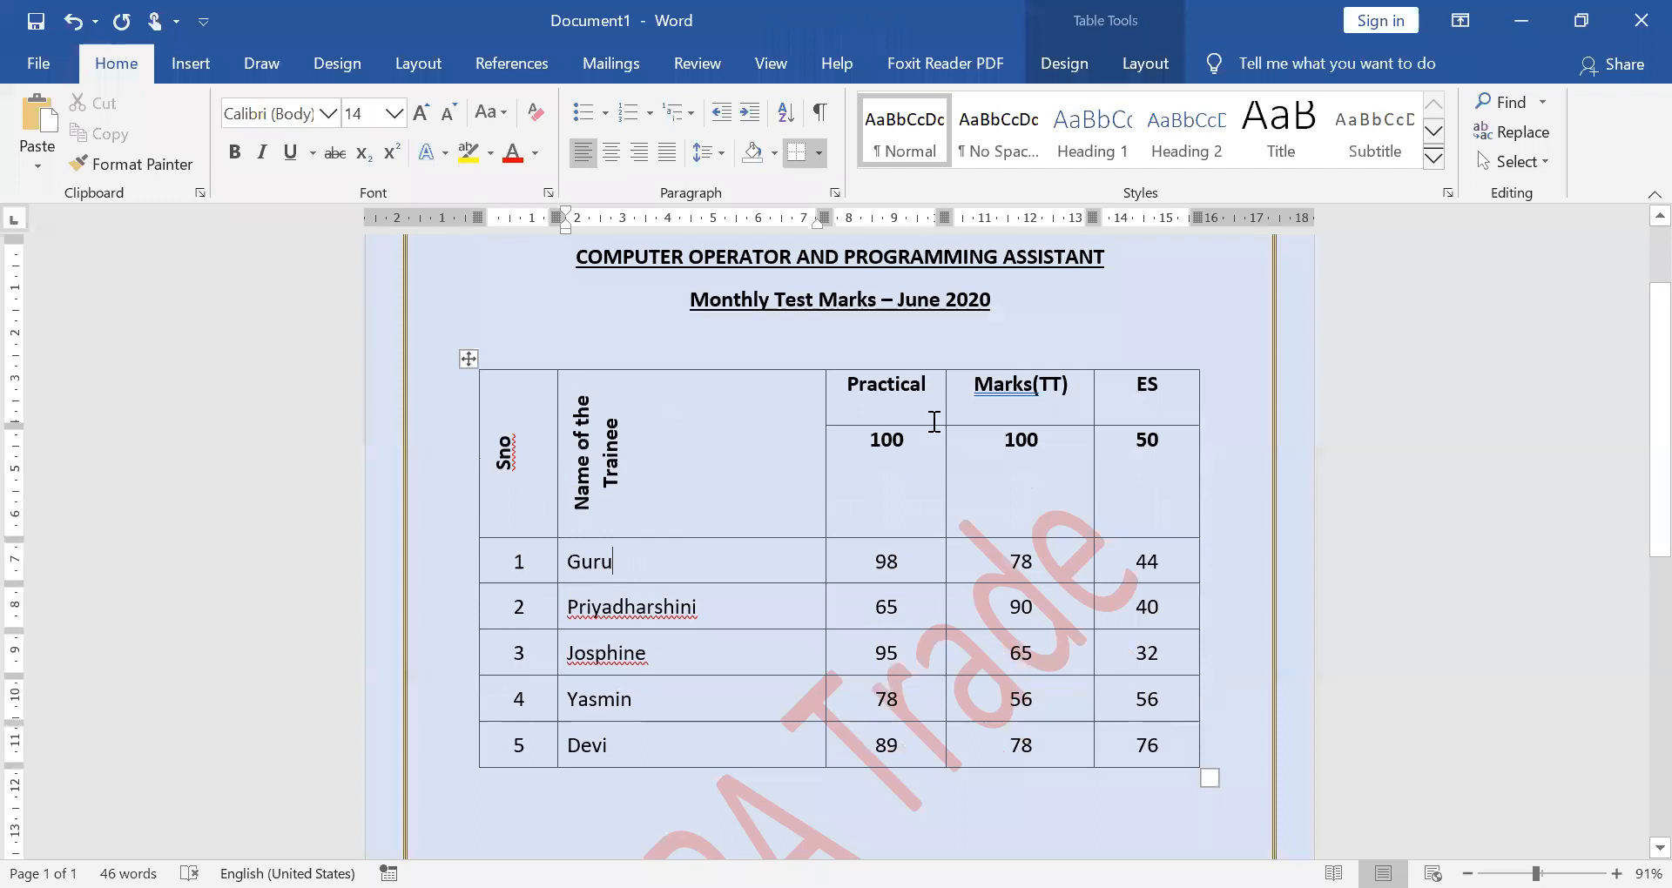
pyautogui.click(914, 530)
pyautogui.moveTo(786, 537); pyautogui.dragTo(787, 492)
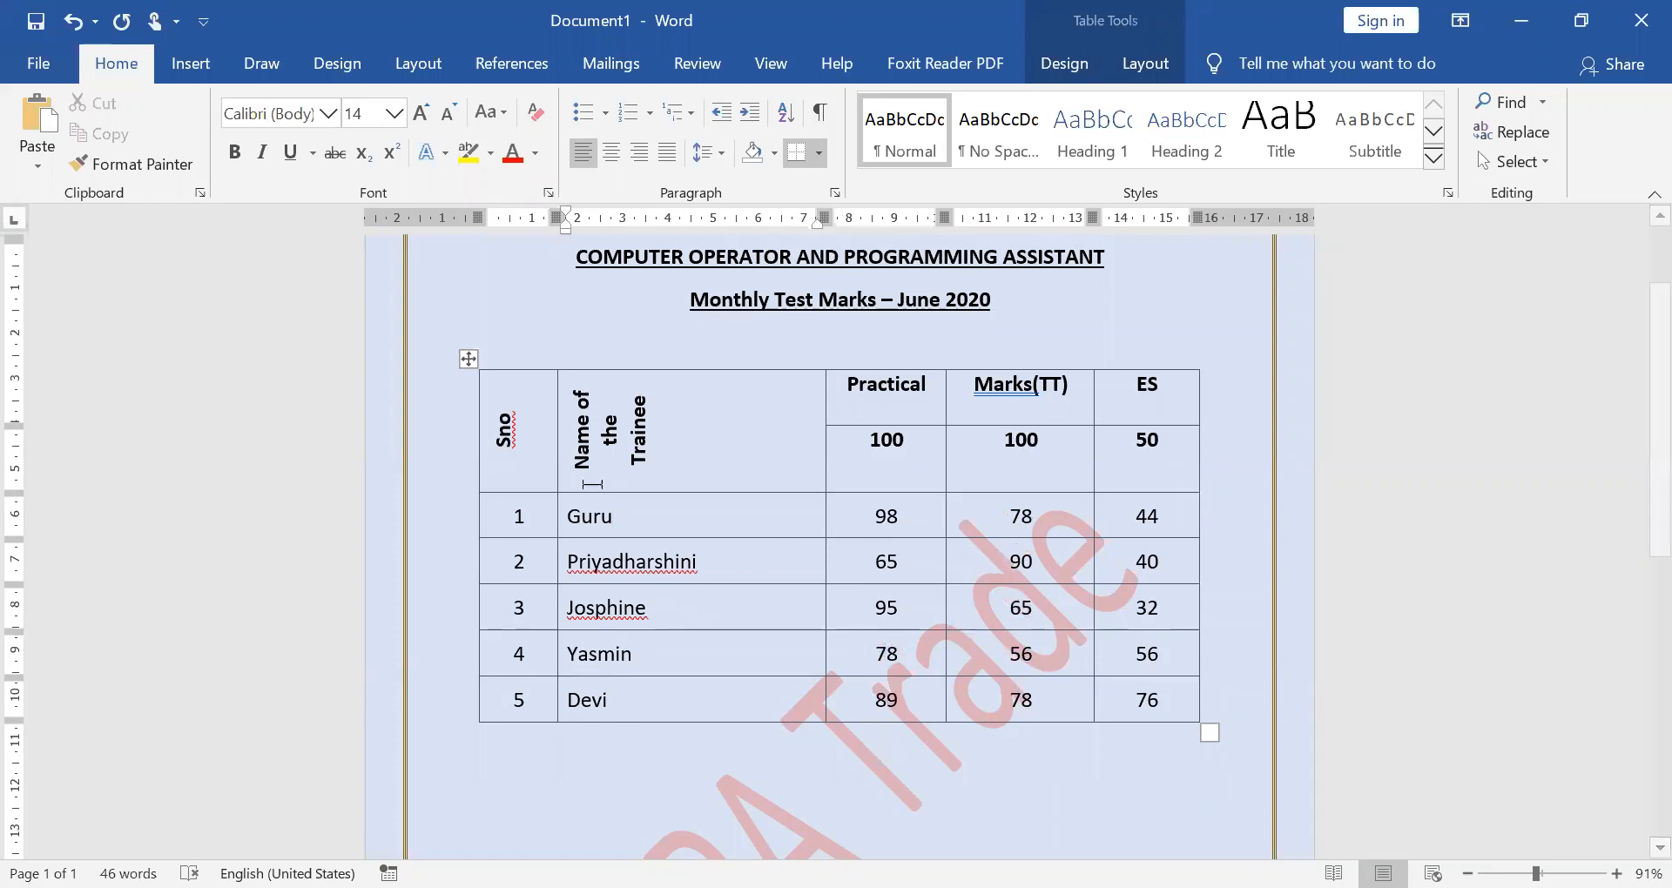
# Look over the whole page, from the title and marks table down to the bottom page border
pyautogui.scroll(-1, 680, 750)
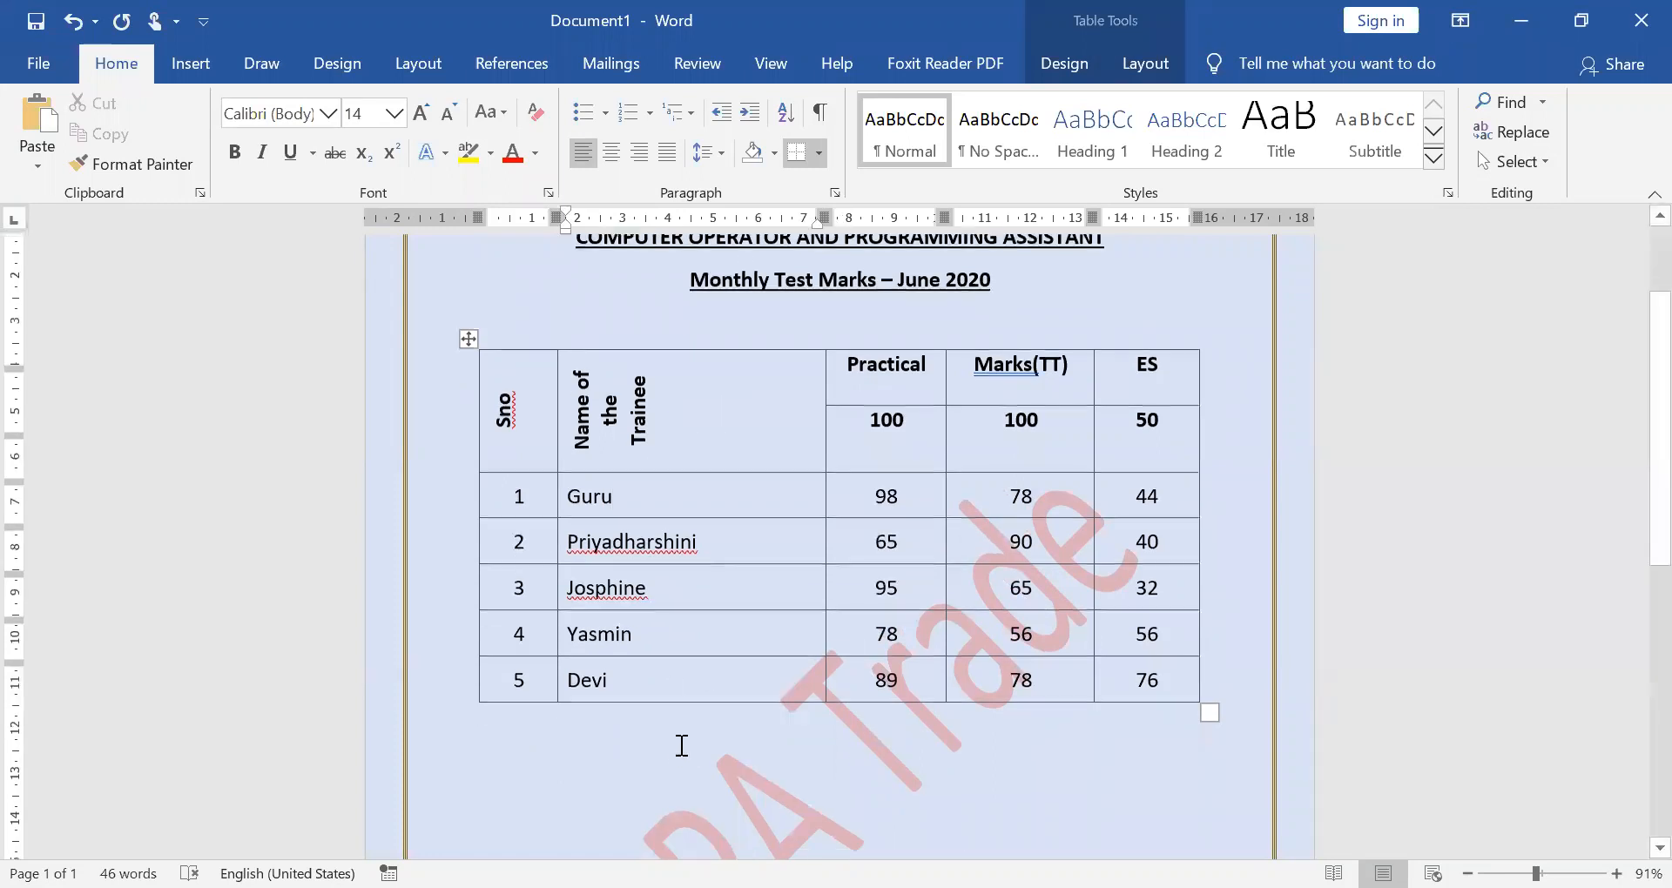
pyautogui.scroll(-8, 720, 728)
pyautogui.scroll(2, 583, 728)
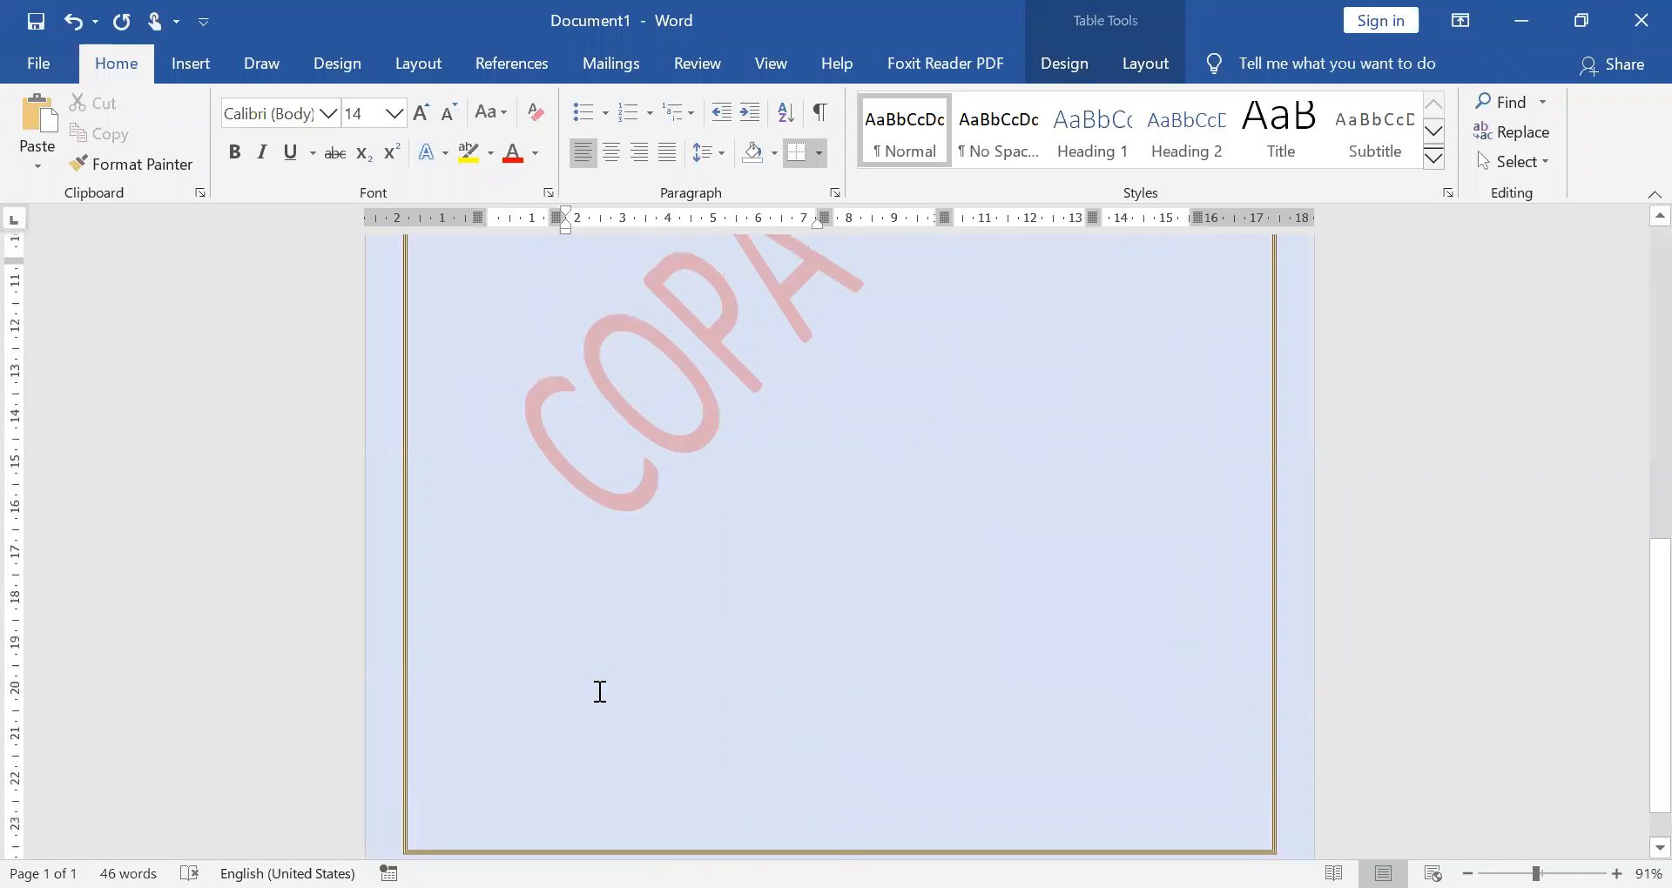
pyautogui.scroll(8, 467, 672)
pyautogui.scroll(3, 153, 26)
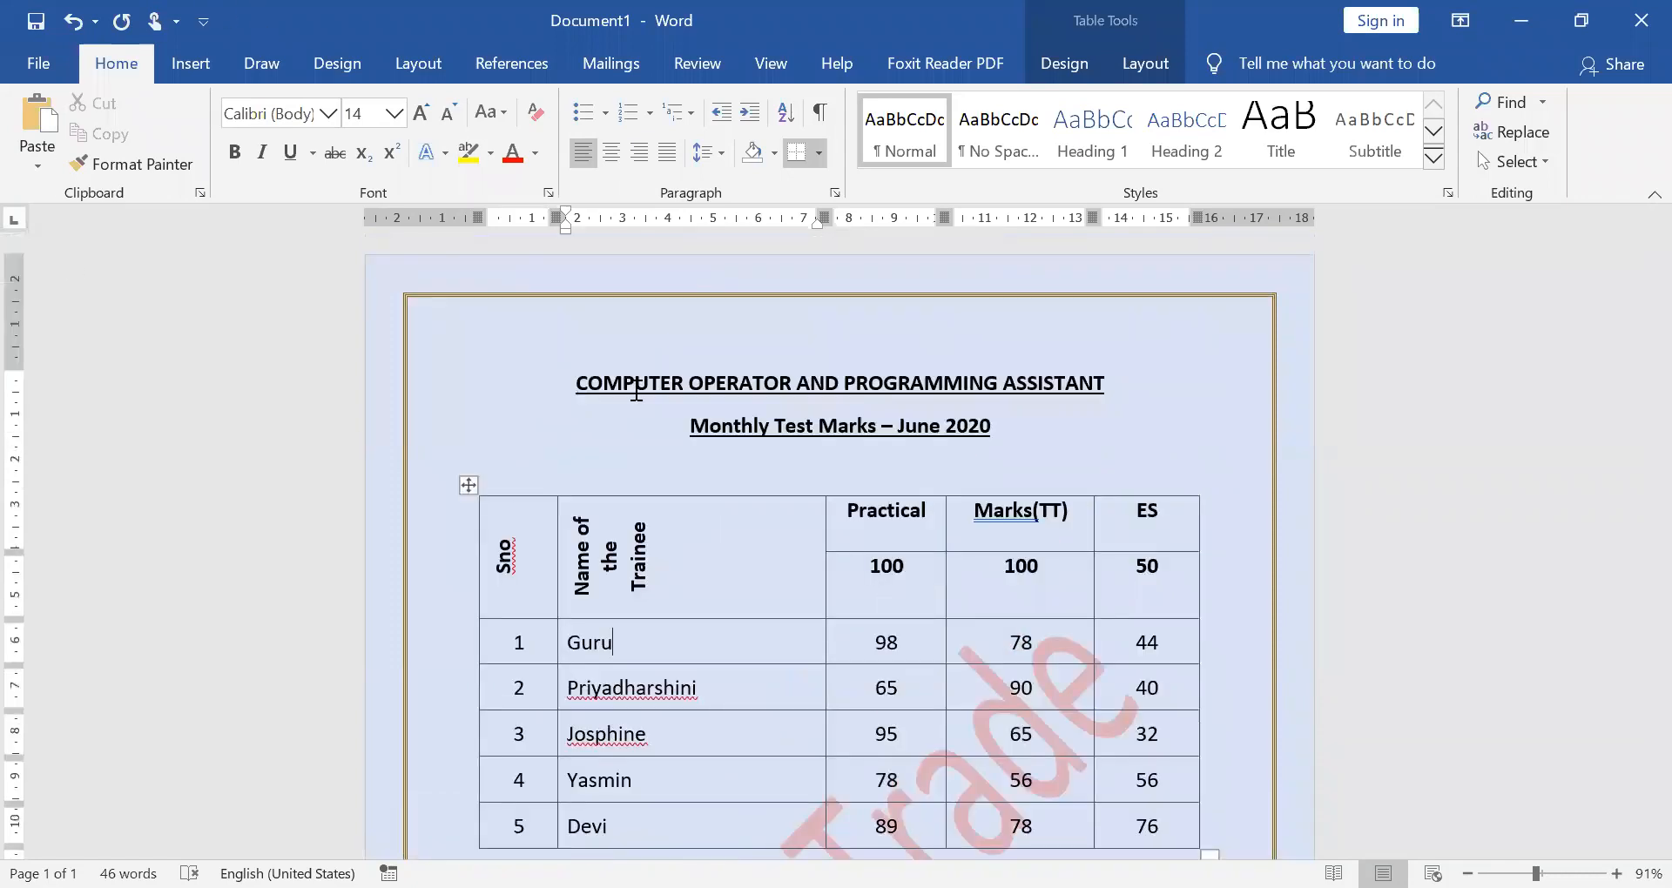
pyautogui.scroll(-1, 697, 638)
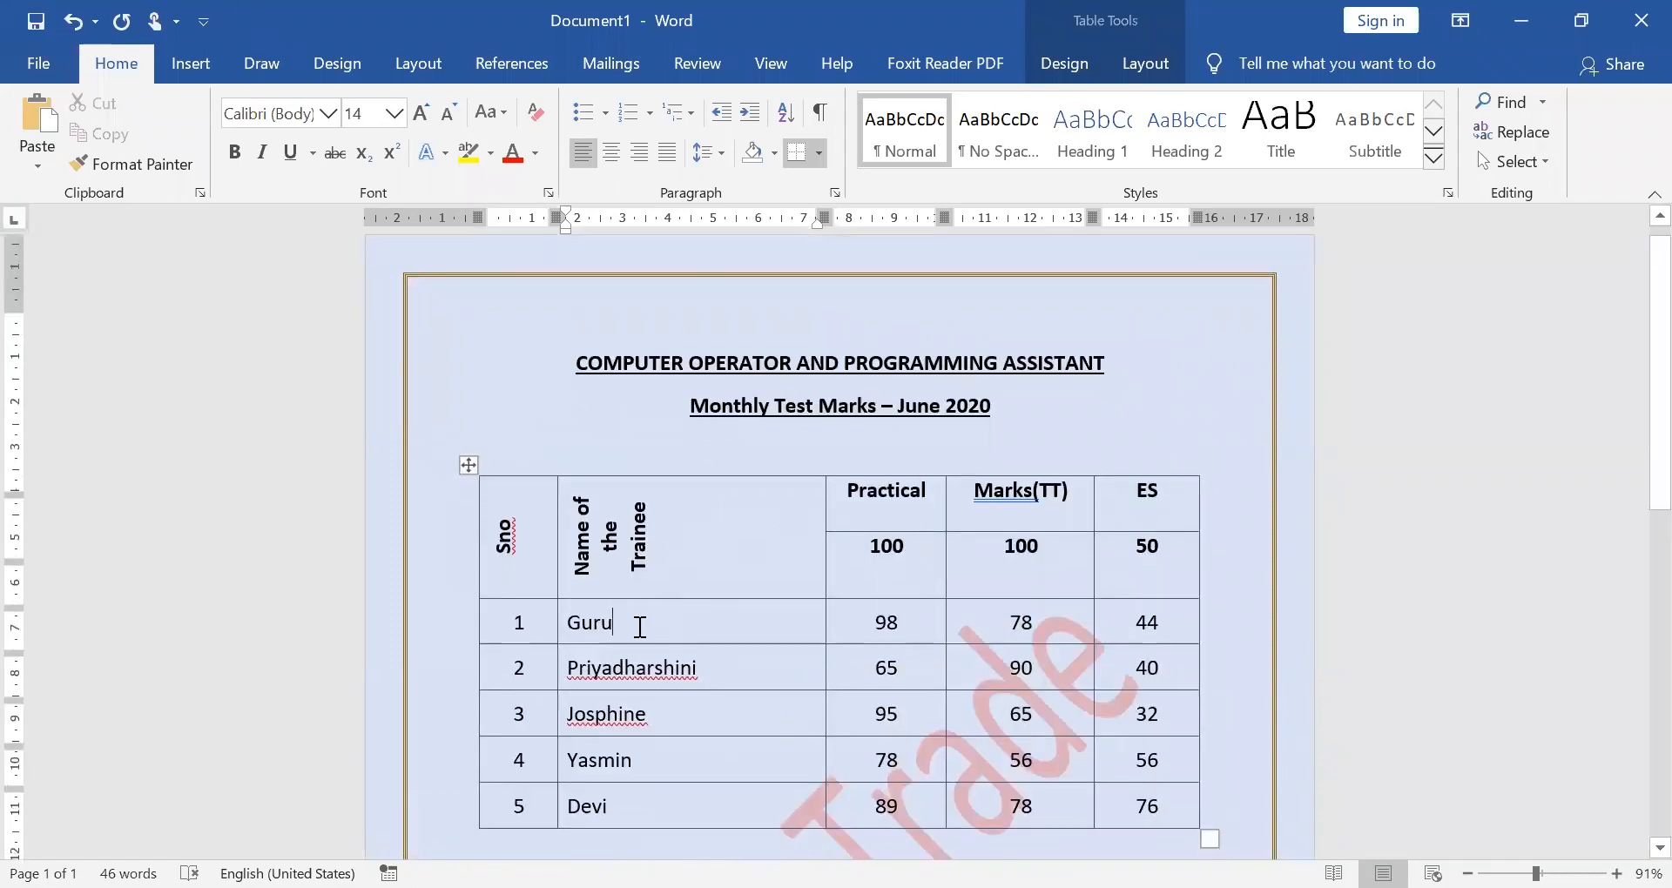
pyautogui.scroll(-2, 775, 488)
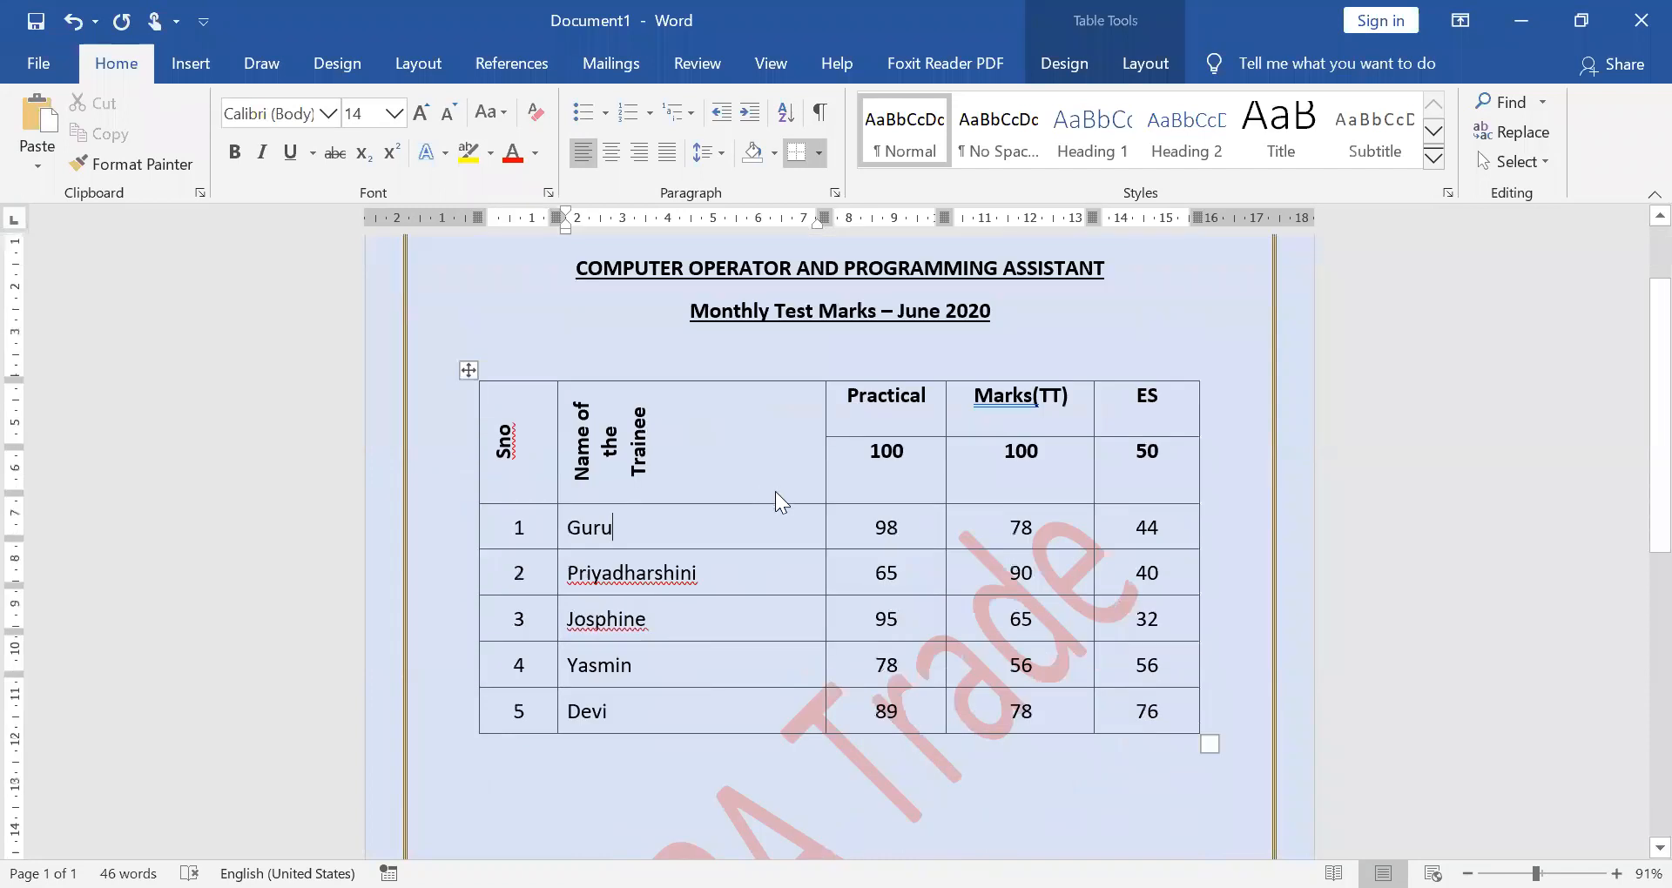
pyautogui.scroll(2, 777, 493)
pyautogui.hotkey('ctrl', 'a')
pyautogui.press('Delete')
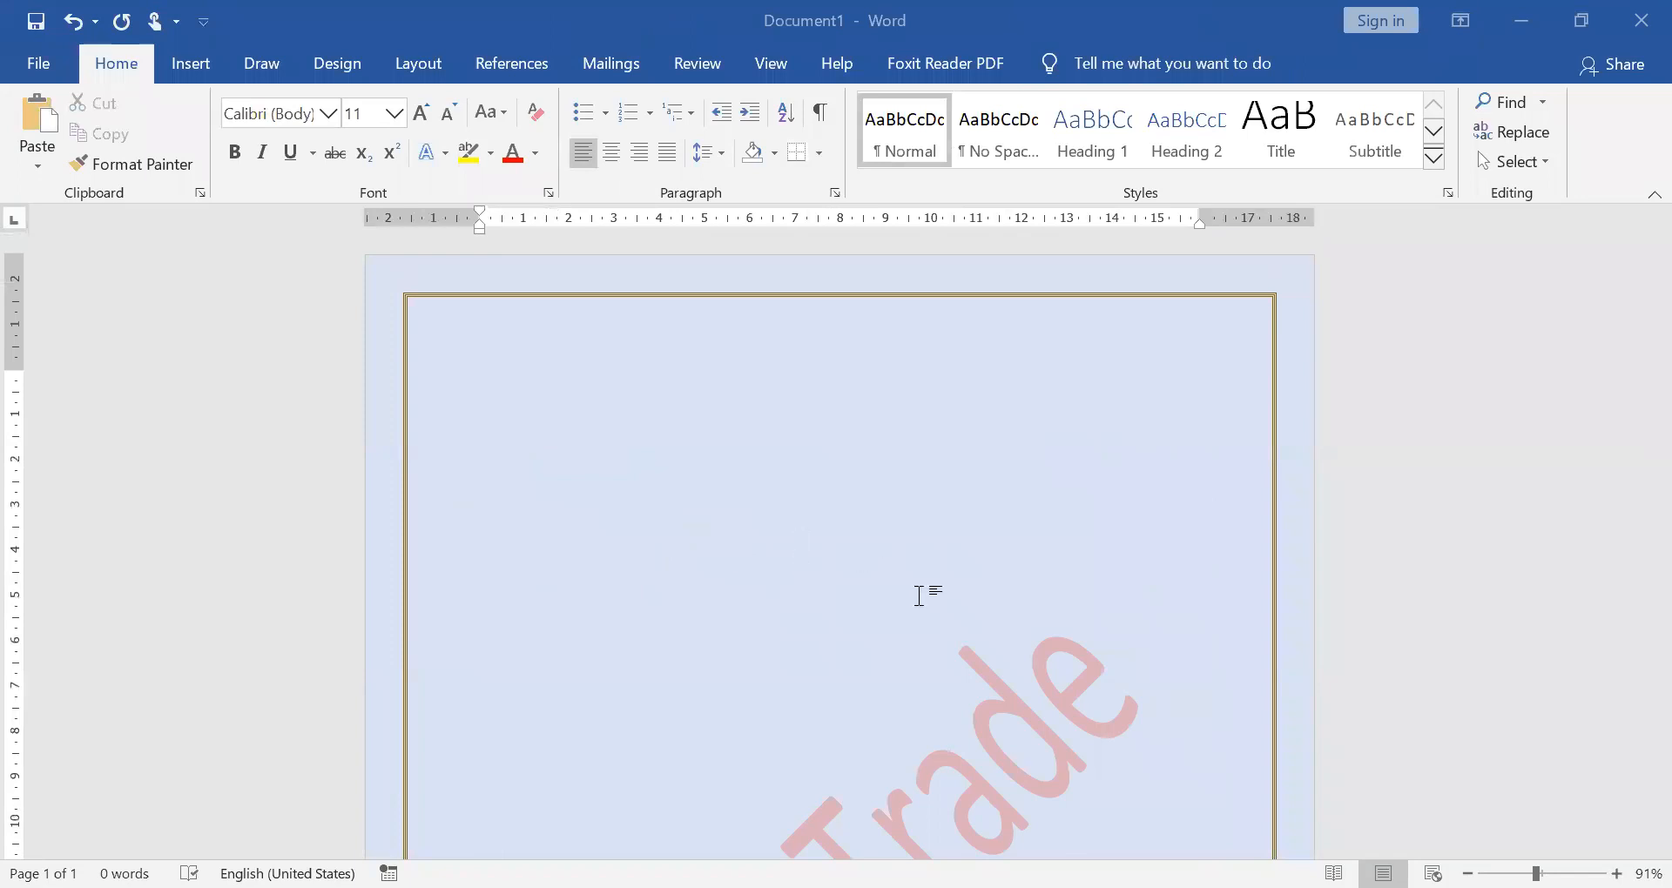
pyautogui.hotkey('ctrl', 'z')
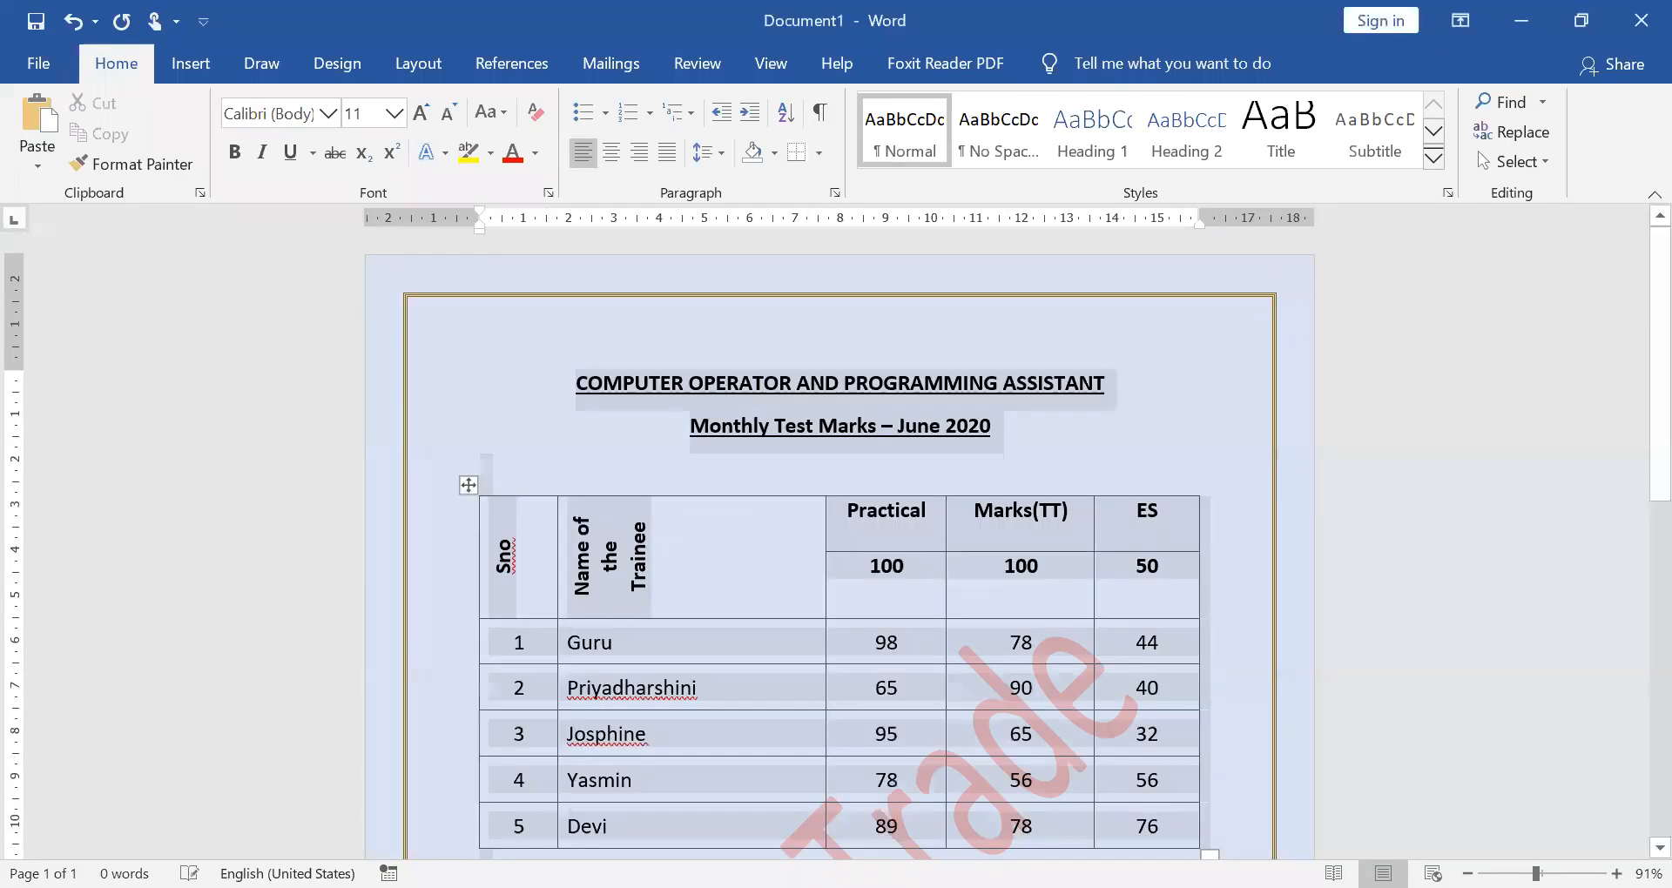
pyautogui.hotkey('ctrl', 'z')
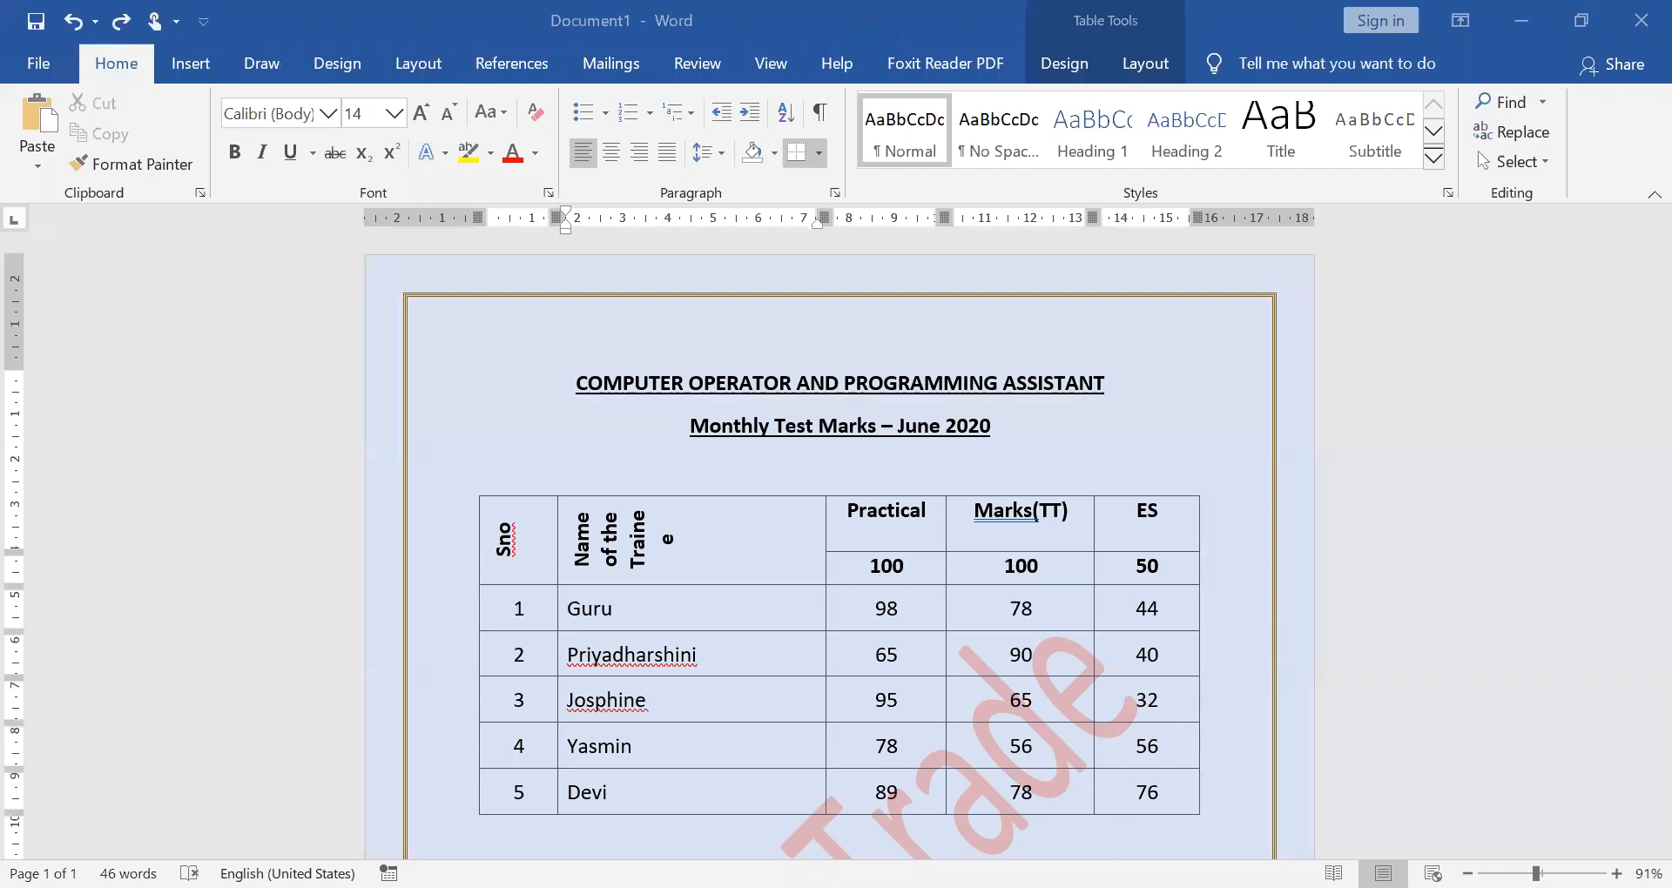
# Replace the entire document content with the copied sample text about VBA Class Modules
pyautogui.click(810, 756)
pyautogui.hotkey('ctrl', 'a')
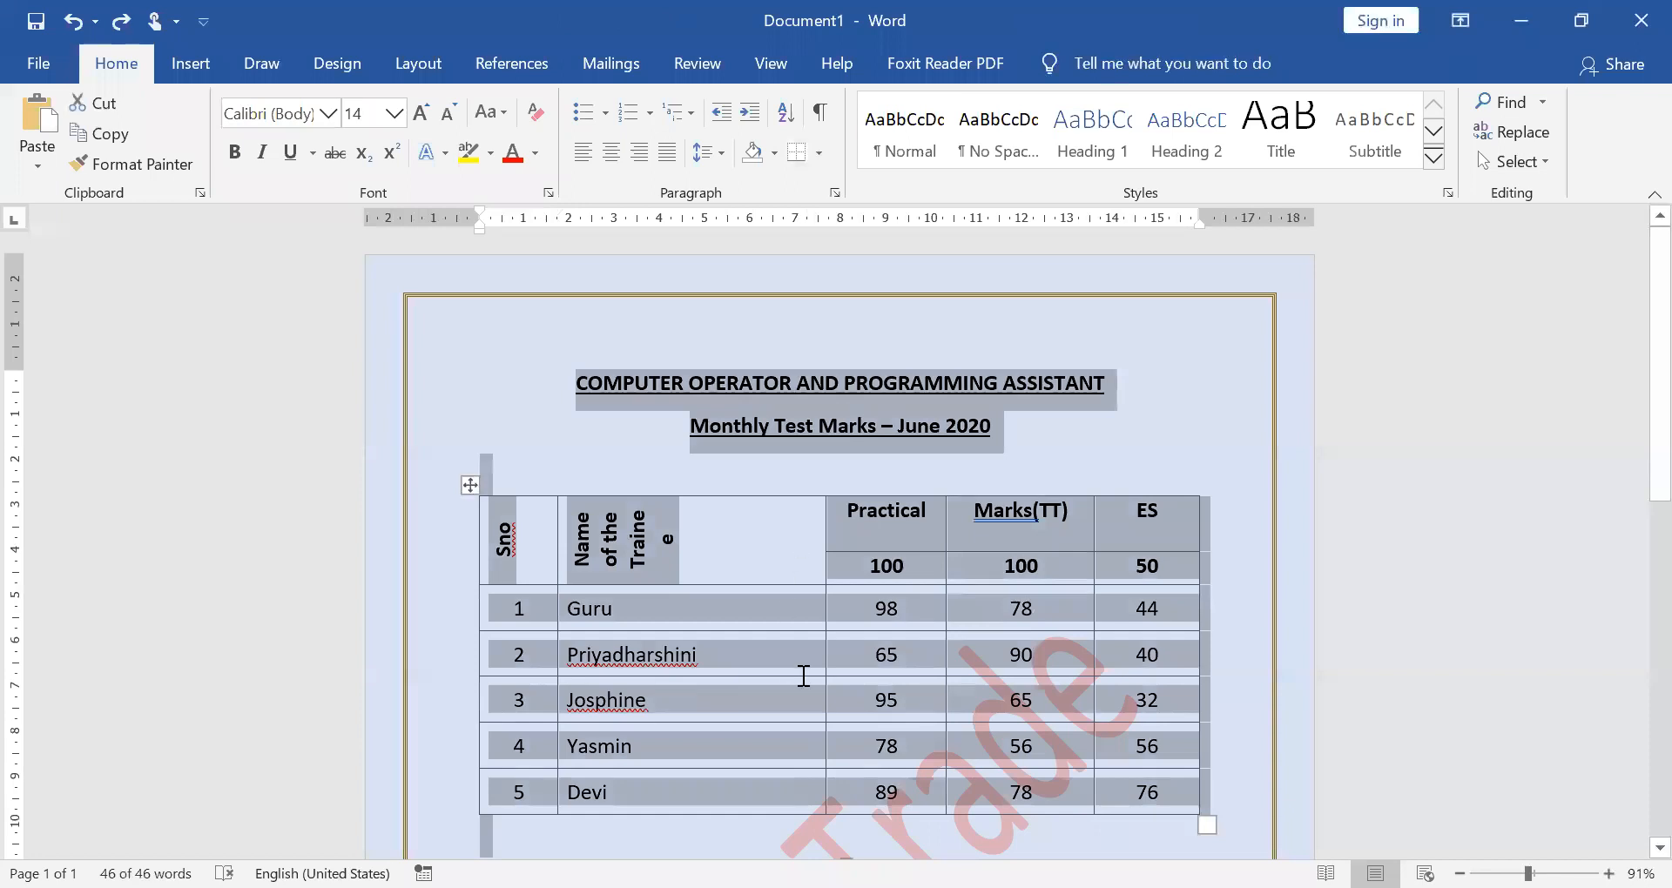
pyautogui.hotkey('ctrl', 'v')
pyautogui.scroll(2, 540, 371)
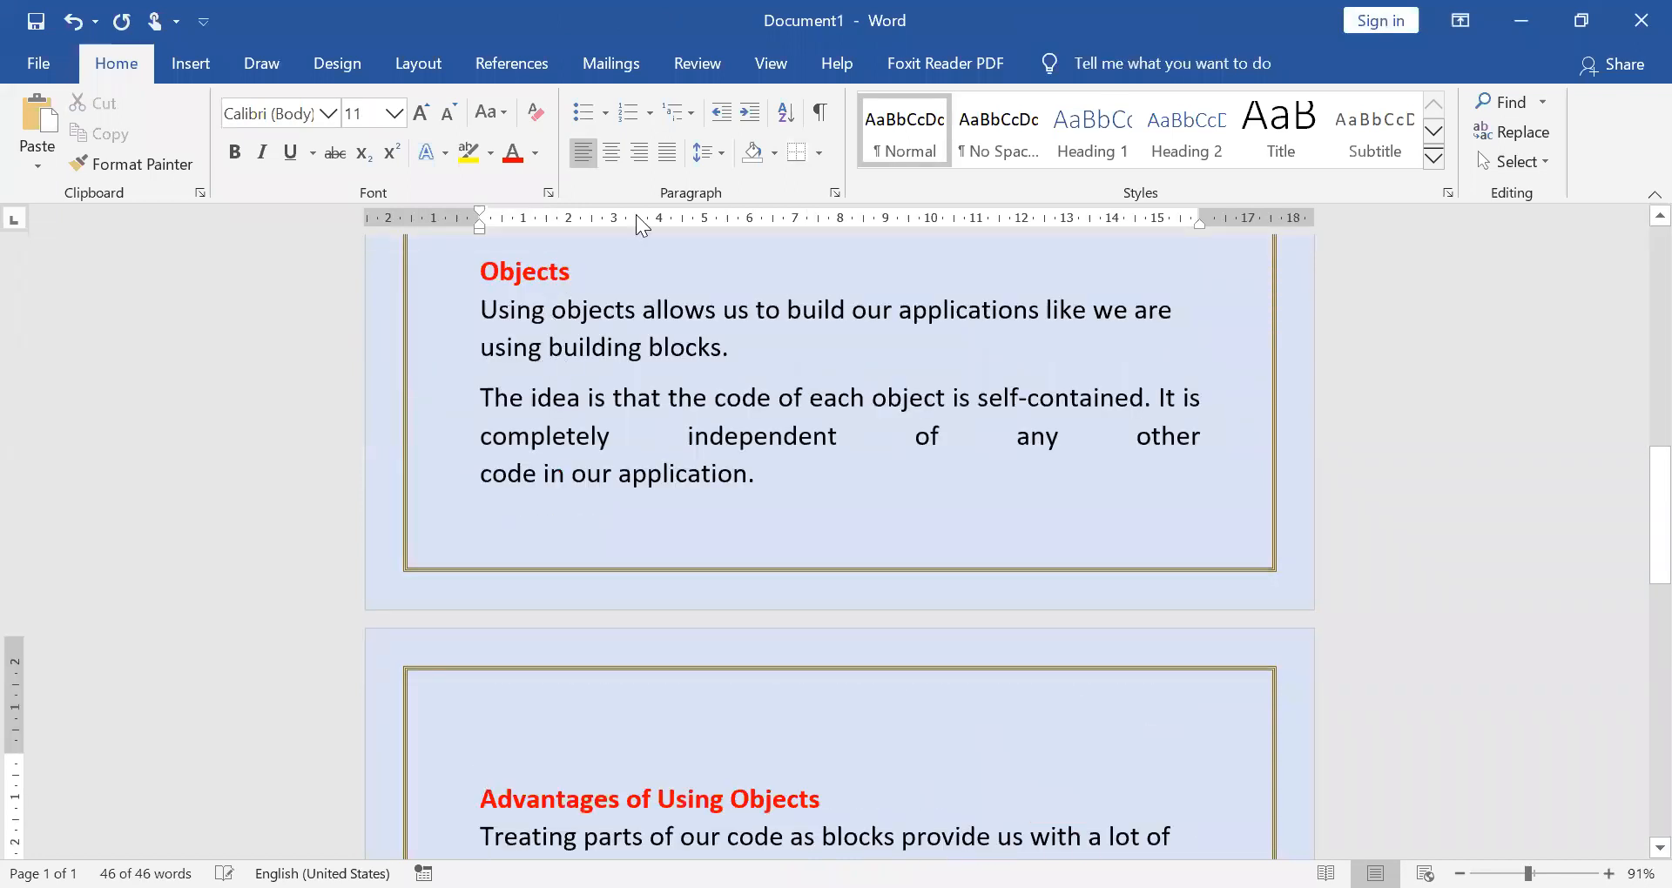
pyautogui.hotkey('ctrl', 'z')
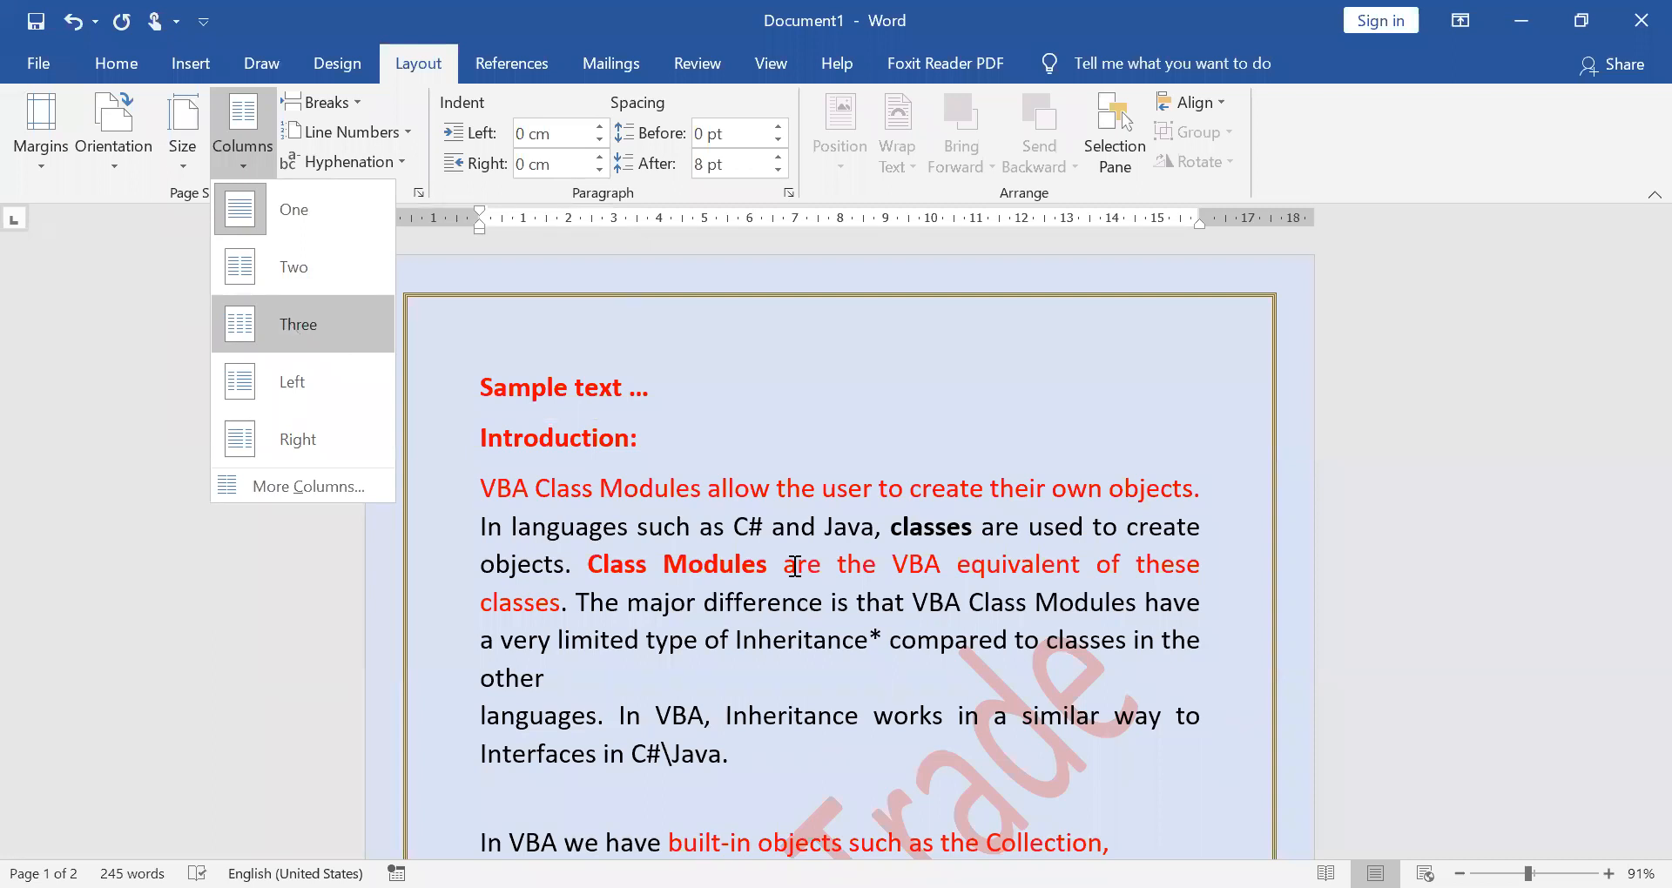
# Lay out the sample text in three columns and check how it flows across the pages
pyautogui.press('Return')
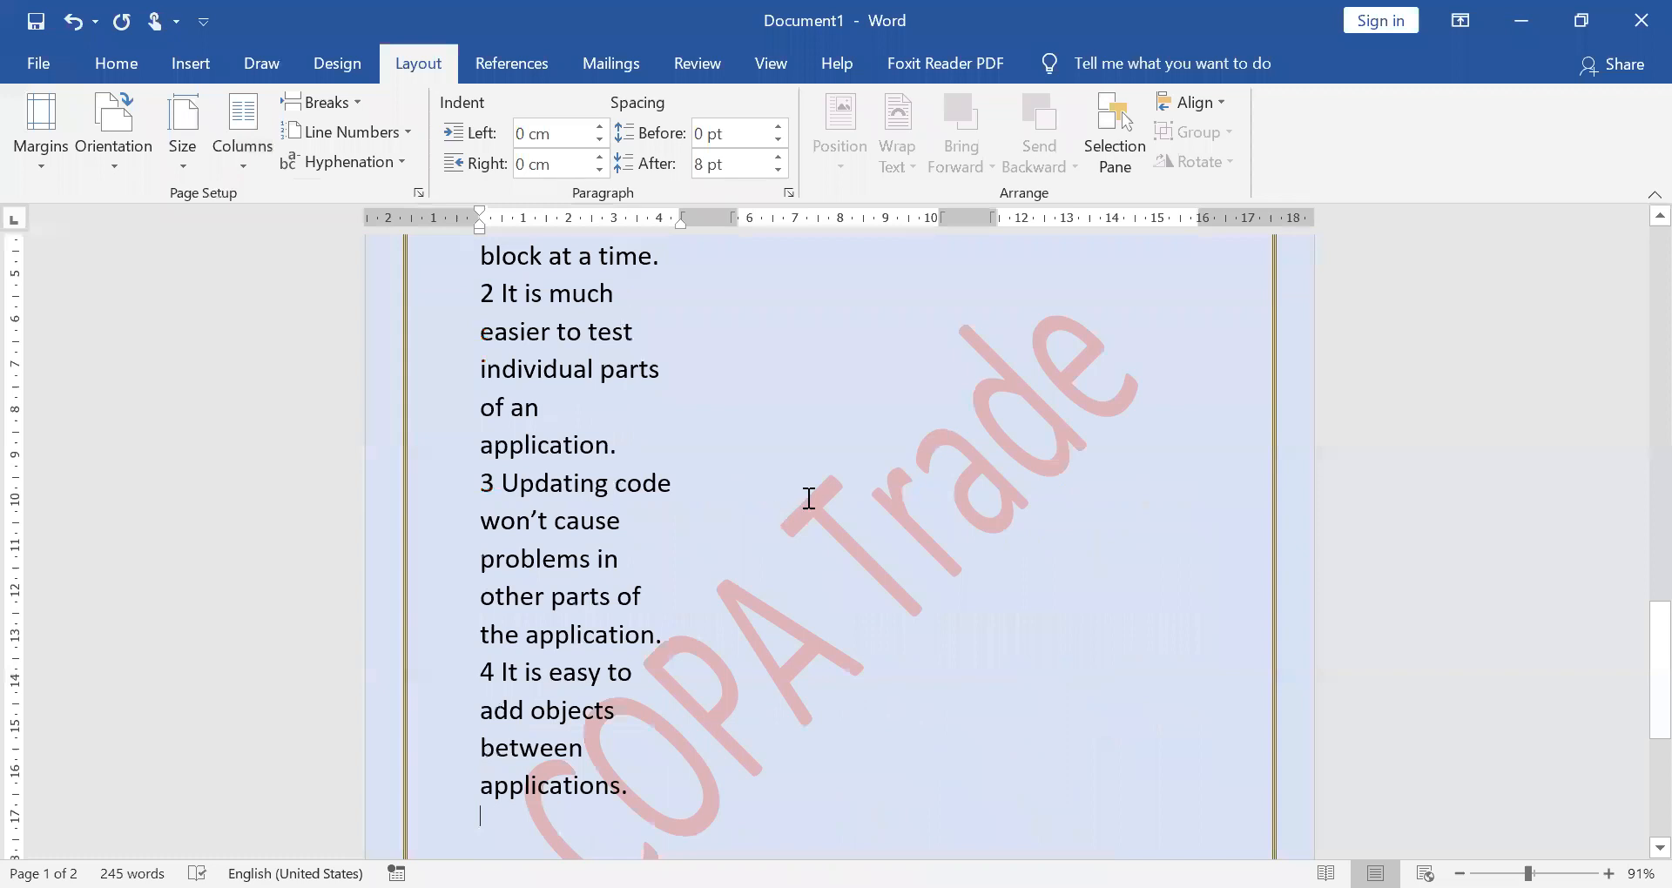
pyautogui.scroll(10, 806, 497)
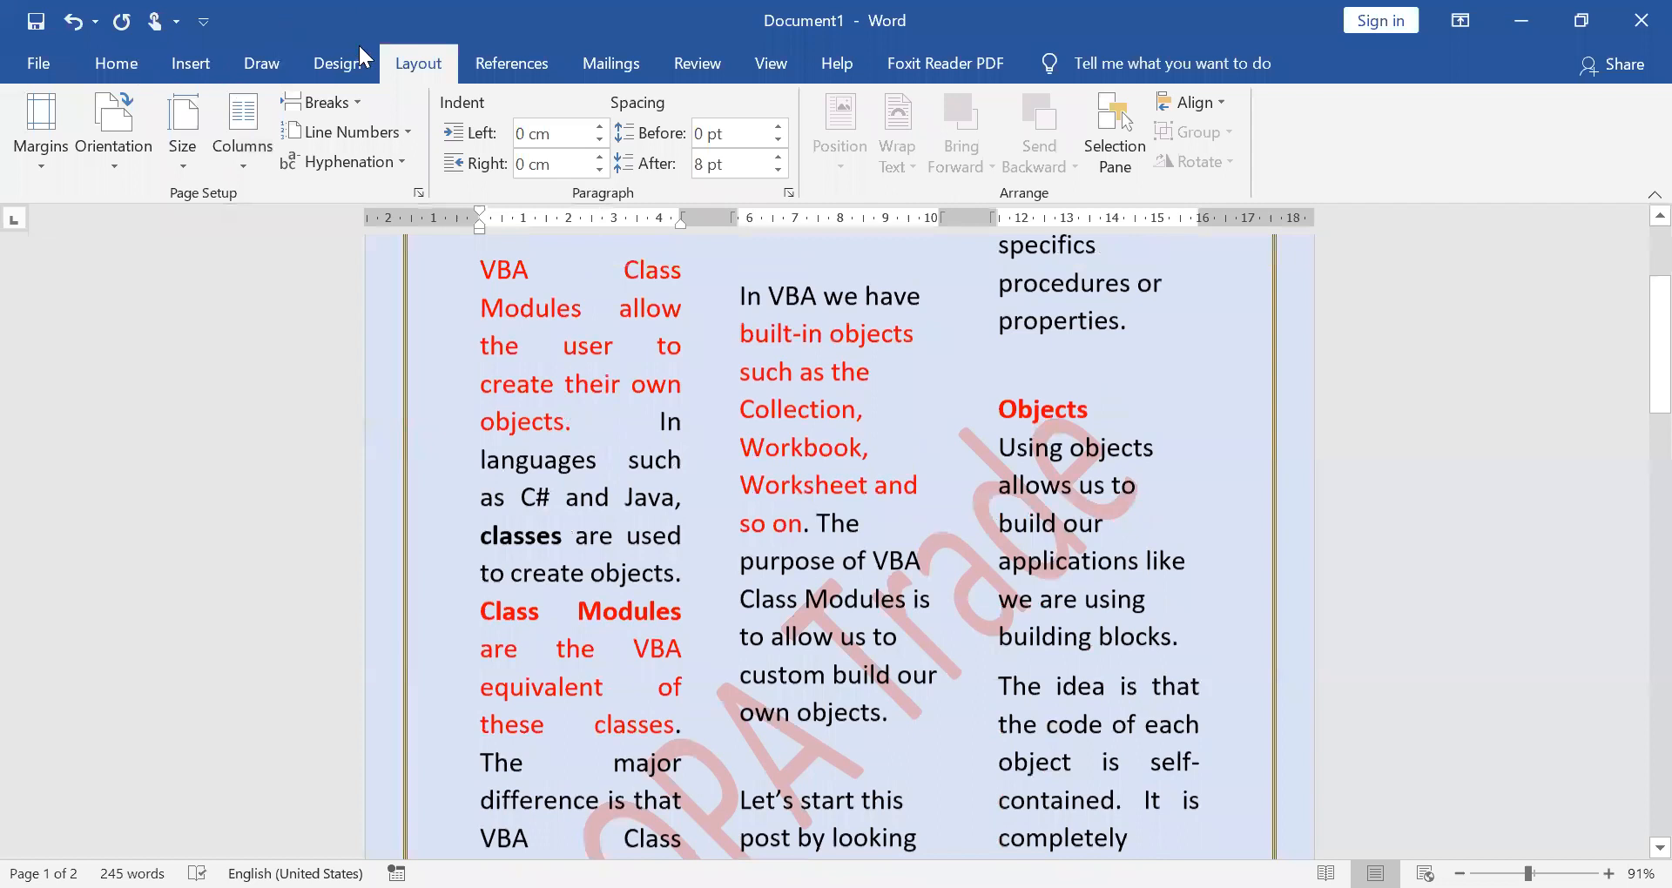
pyautogui.scroll(-2, 317, 63)
pyautogui.scroll(4, 322, 63)
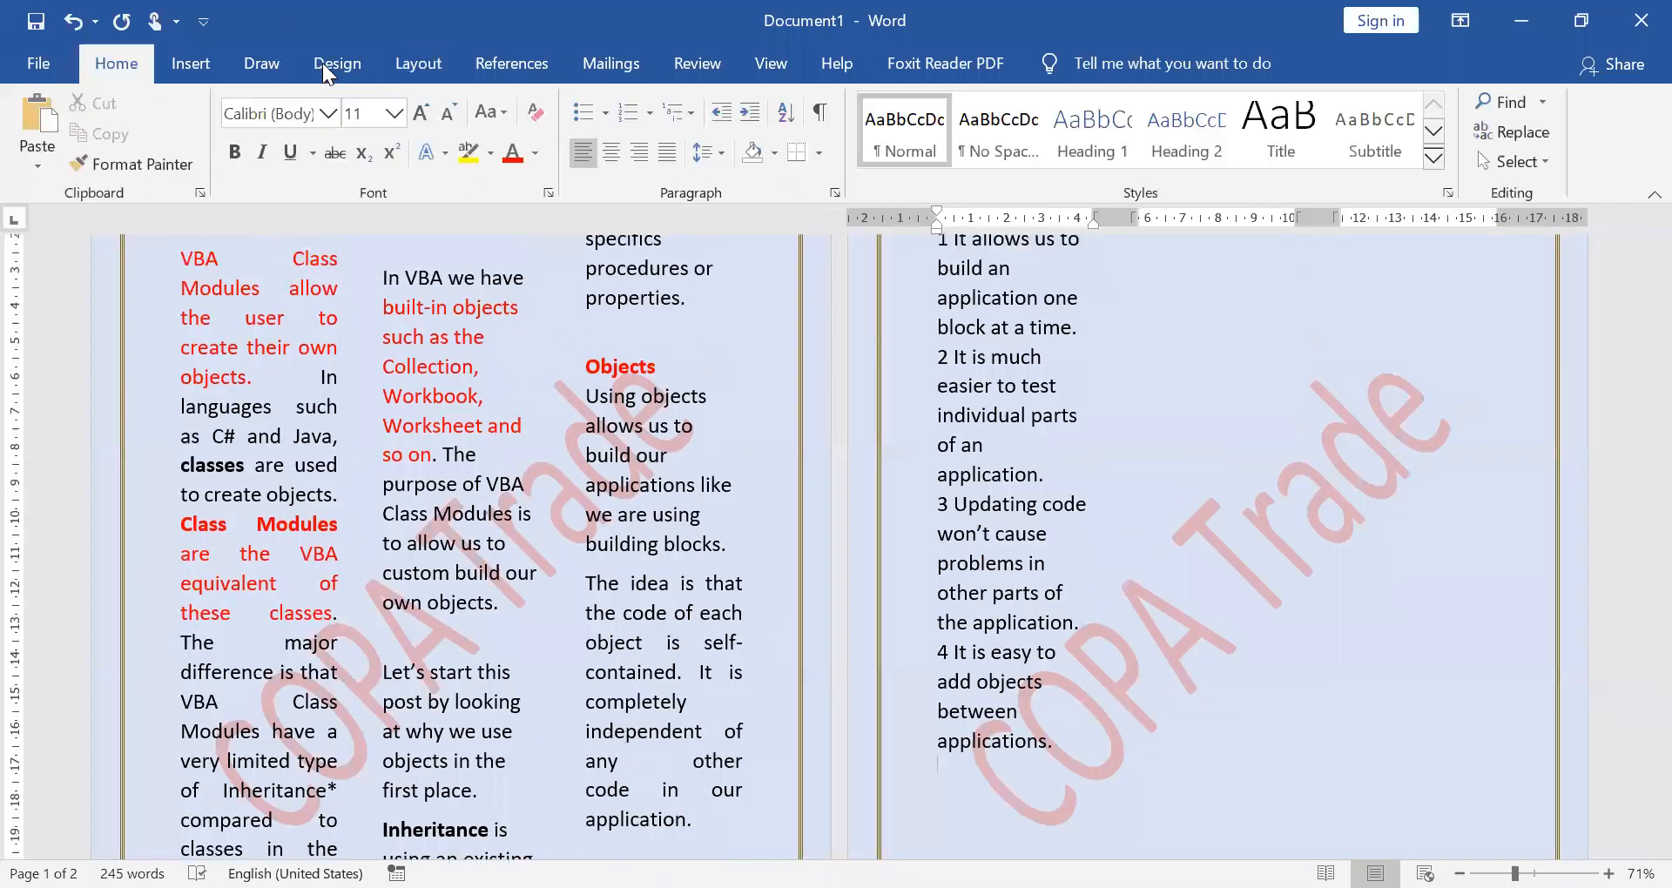
# Remove the watermark from the document and lay out the sample text in two columns
pyautogui.click(324, 66)
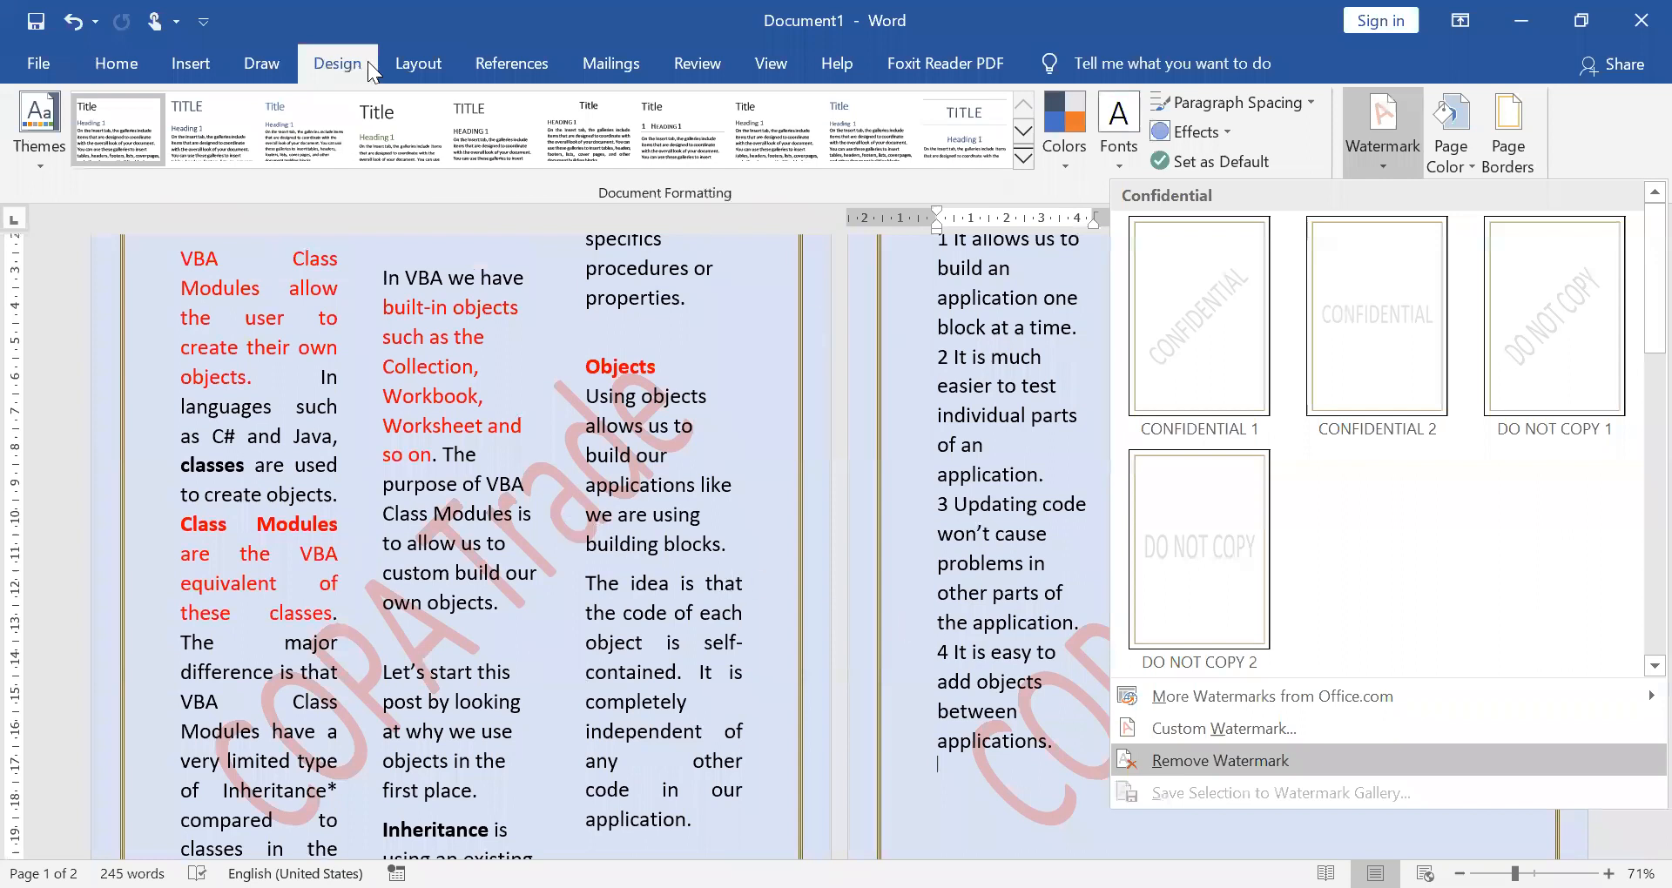
pyautogui.scroll(1, 279, 62)
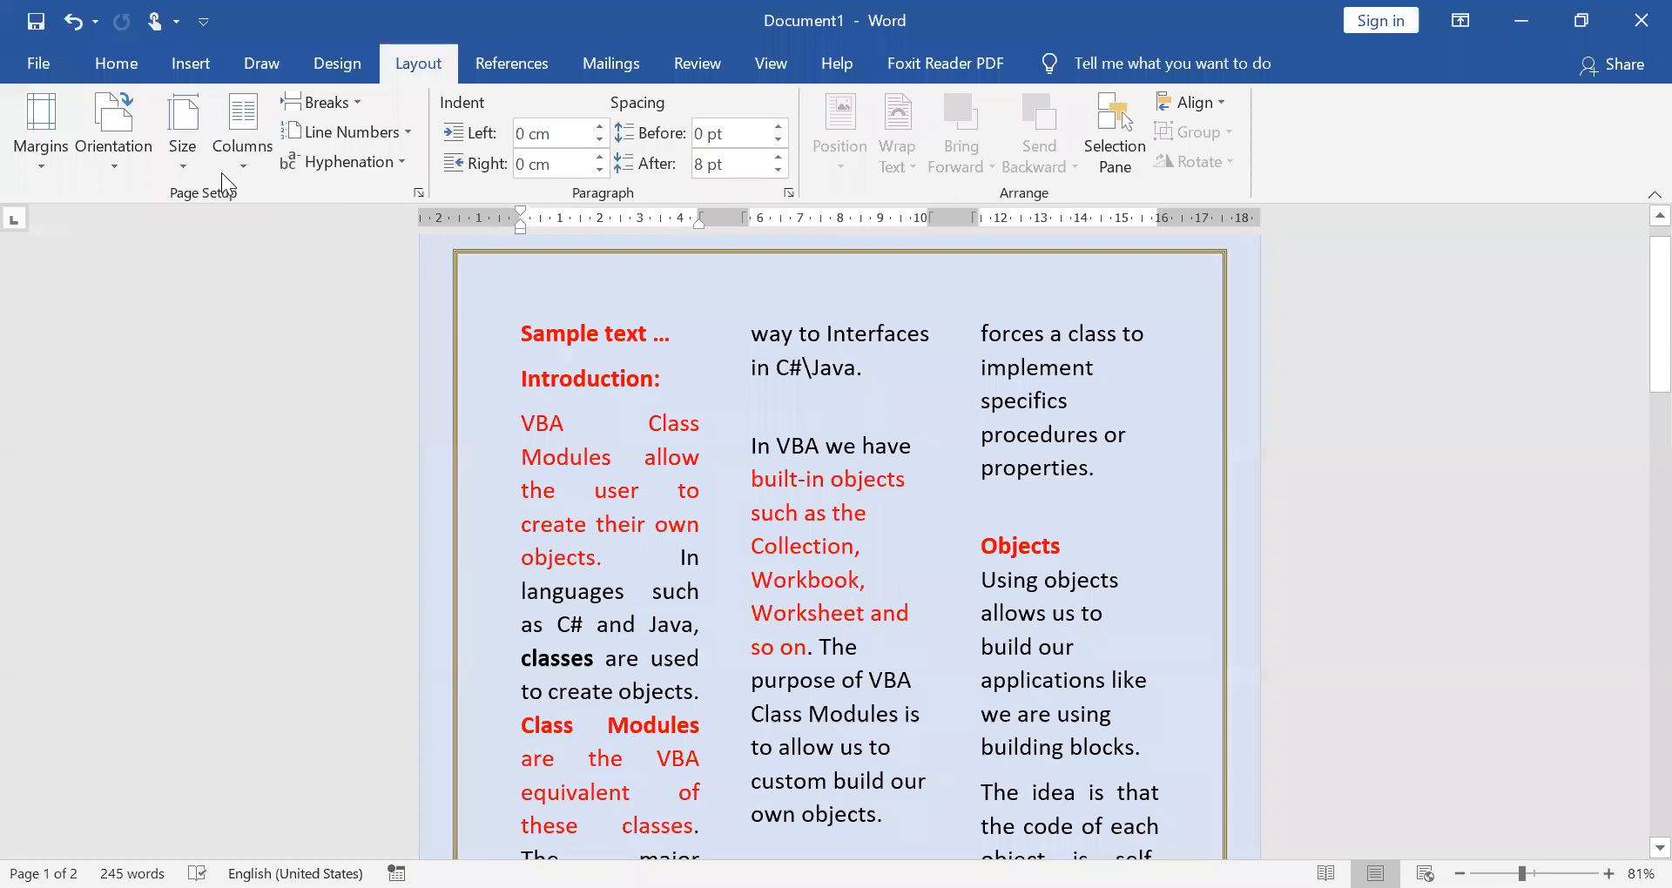
pyautogui.hotkey('ctrl', 'z')
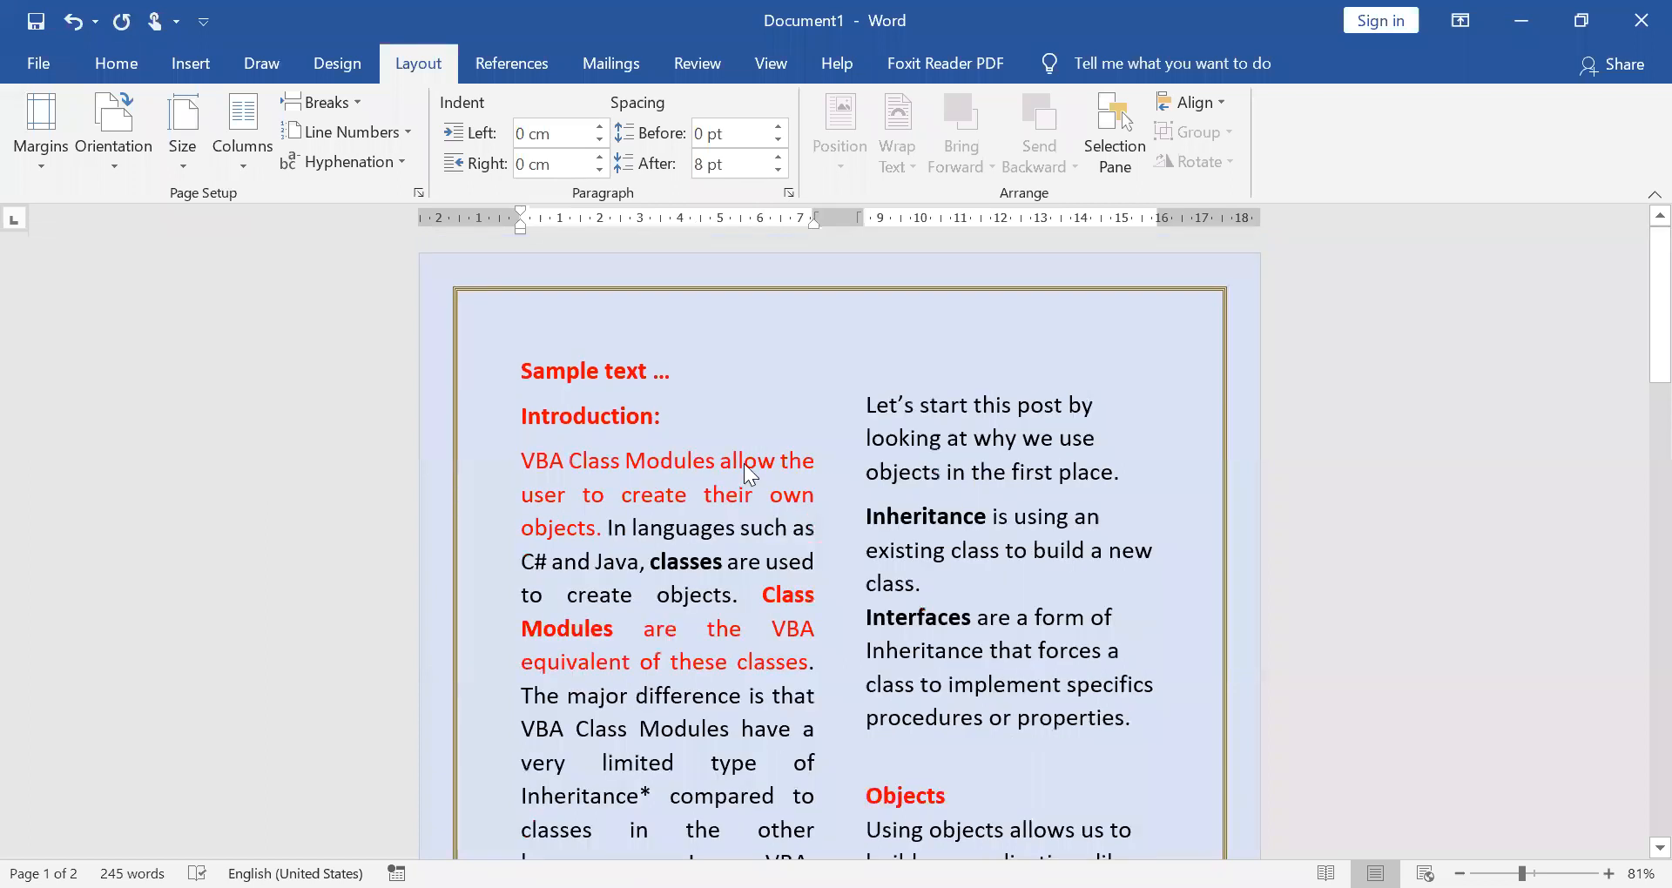
# Review the detailed column settings for the whole document and slightly narrow the gap between the two text columns
pyautogui.hotkey('alt', 'p')
pyautogui.press('j')
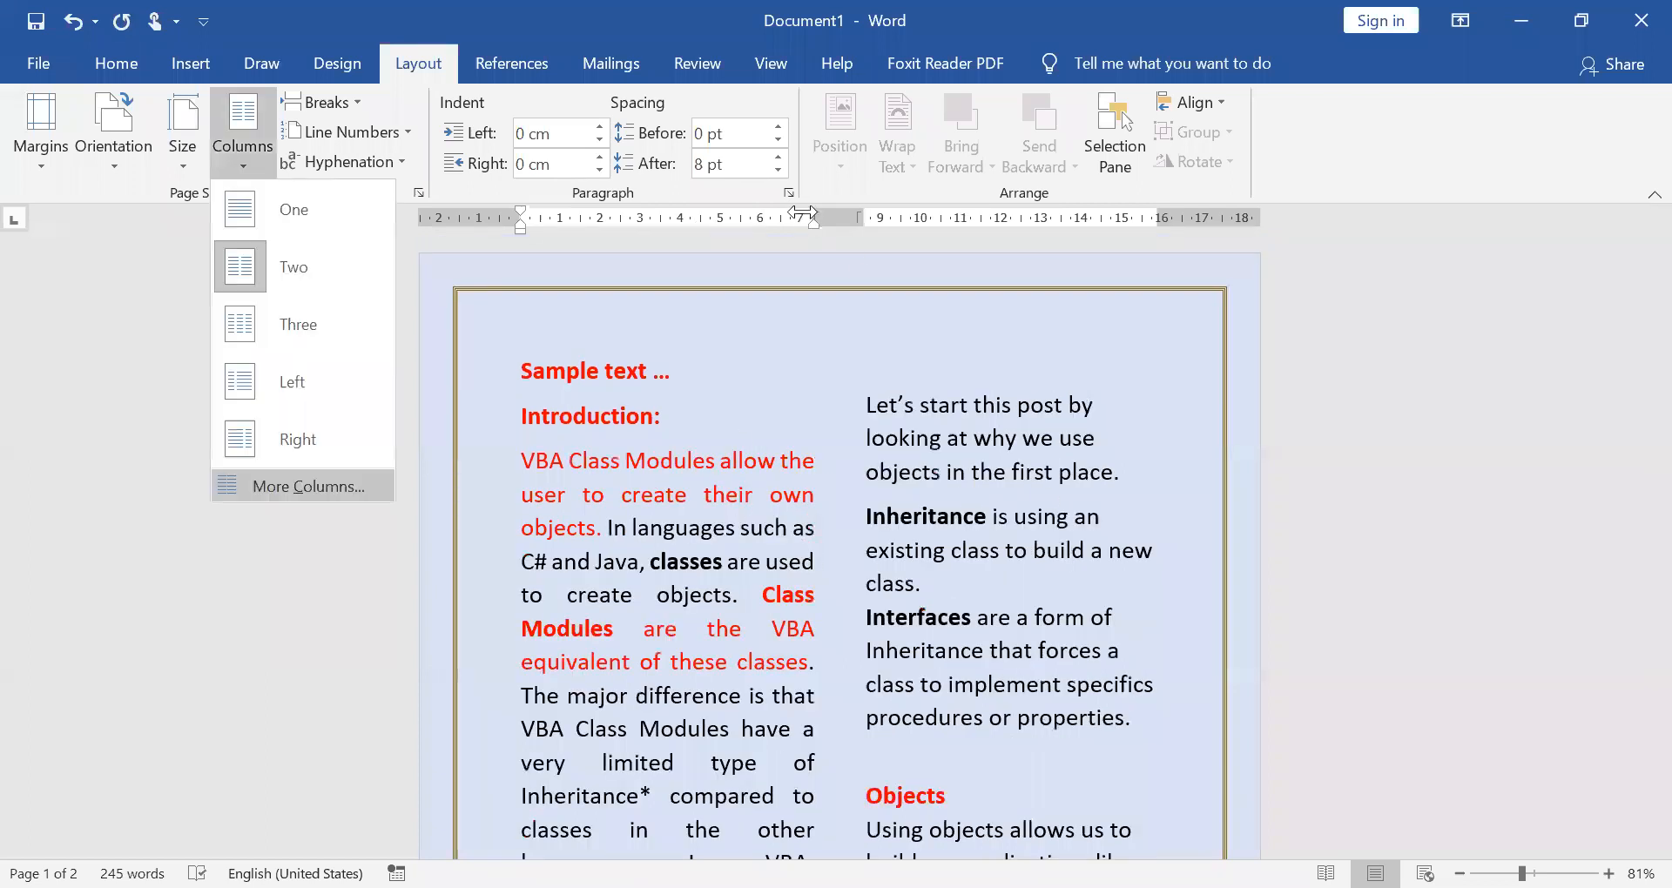
pyautogui.press('Return')
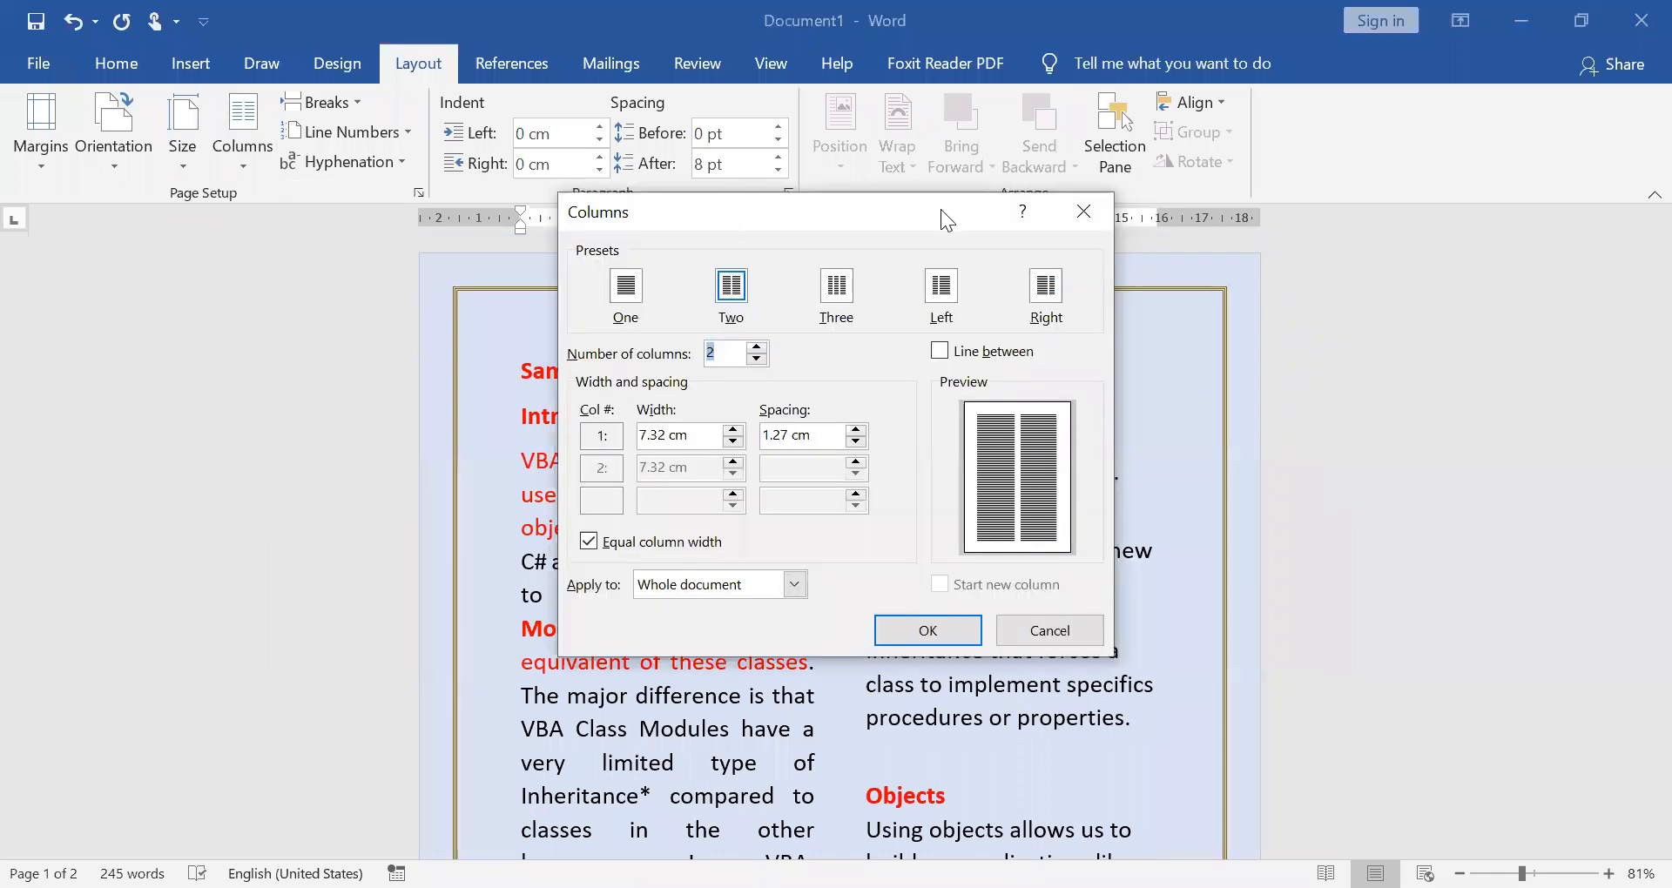
pyautogui.press('Return')
pyautogui.moveTo(862, 217); pyautogui.dragTo(955, 216)
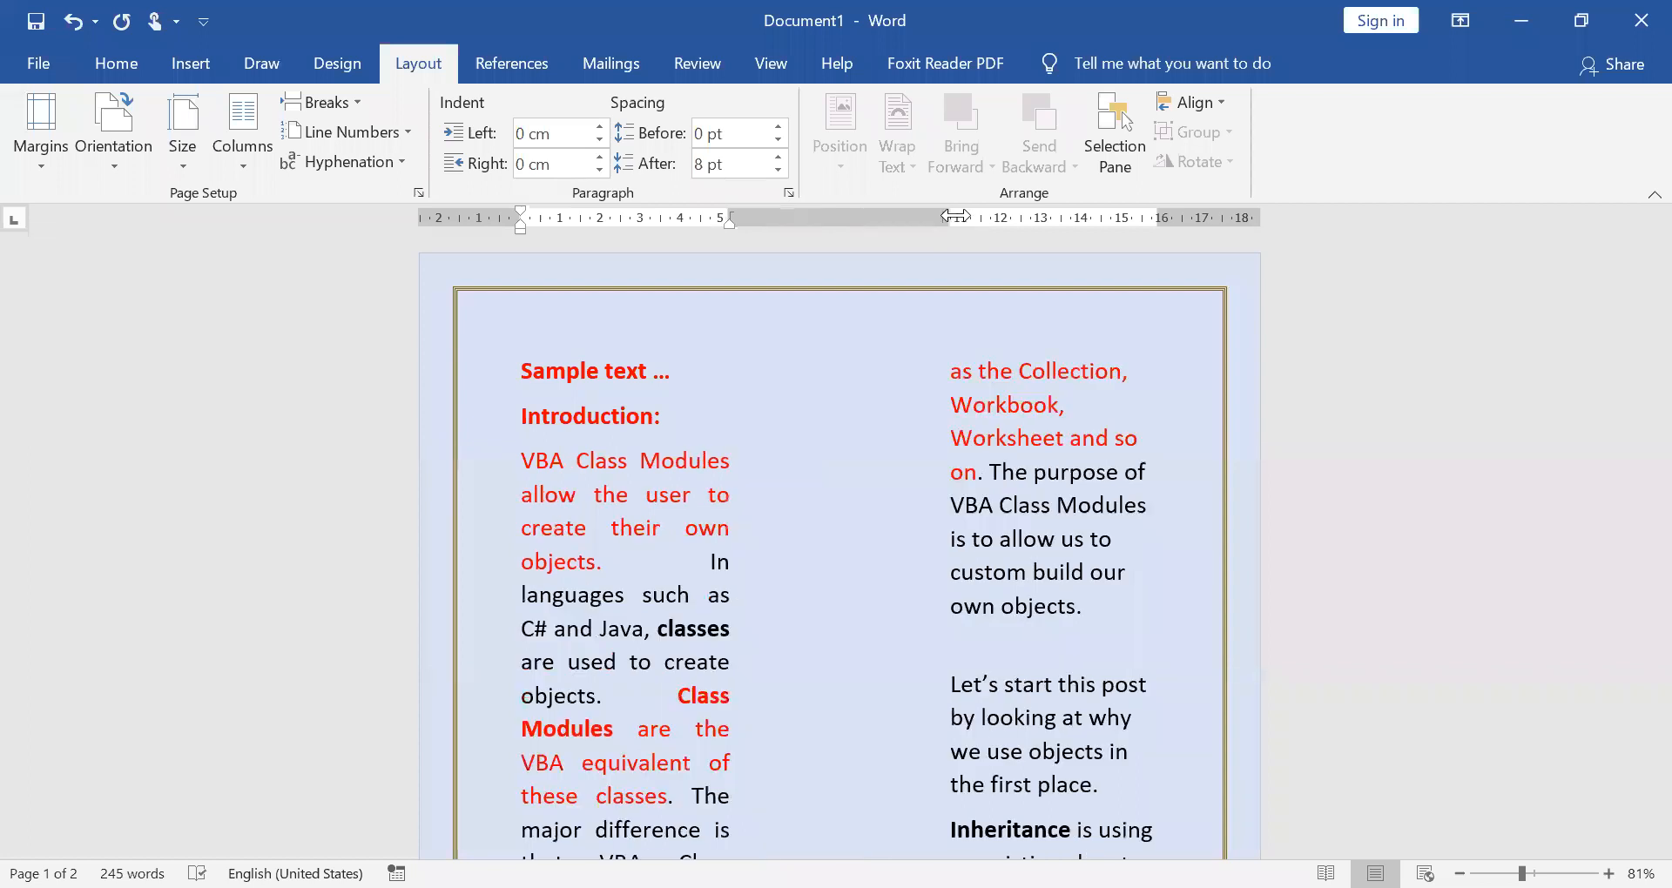
pyautogui.click(956, 216)
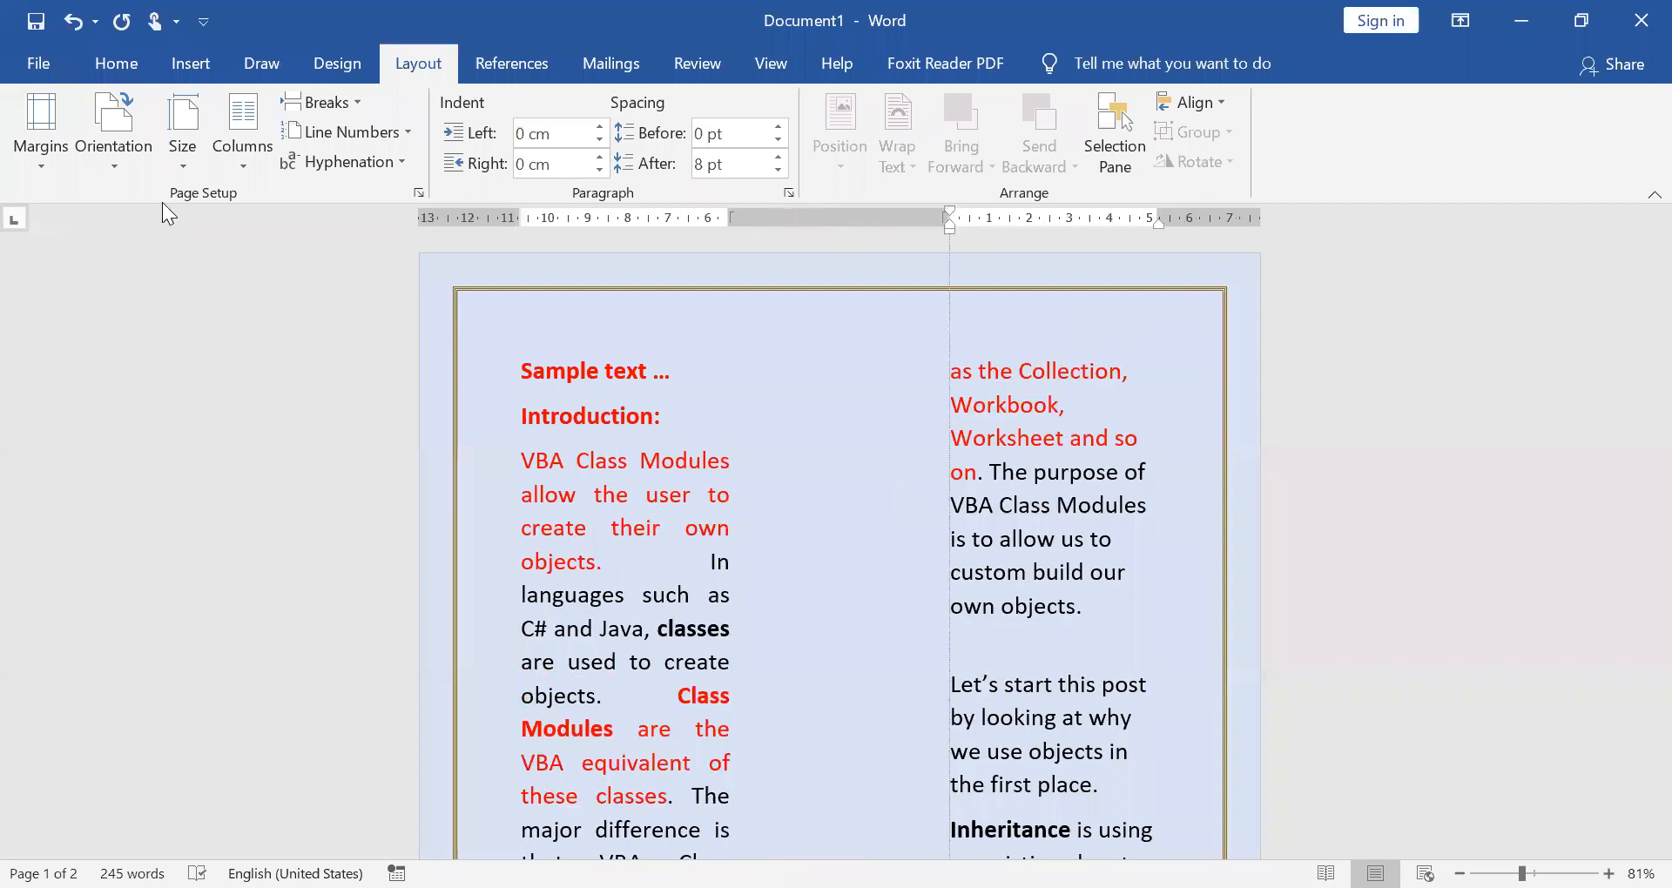
pyautogui.hotkey('ctrl', 'z')
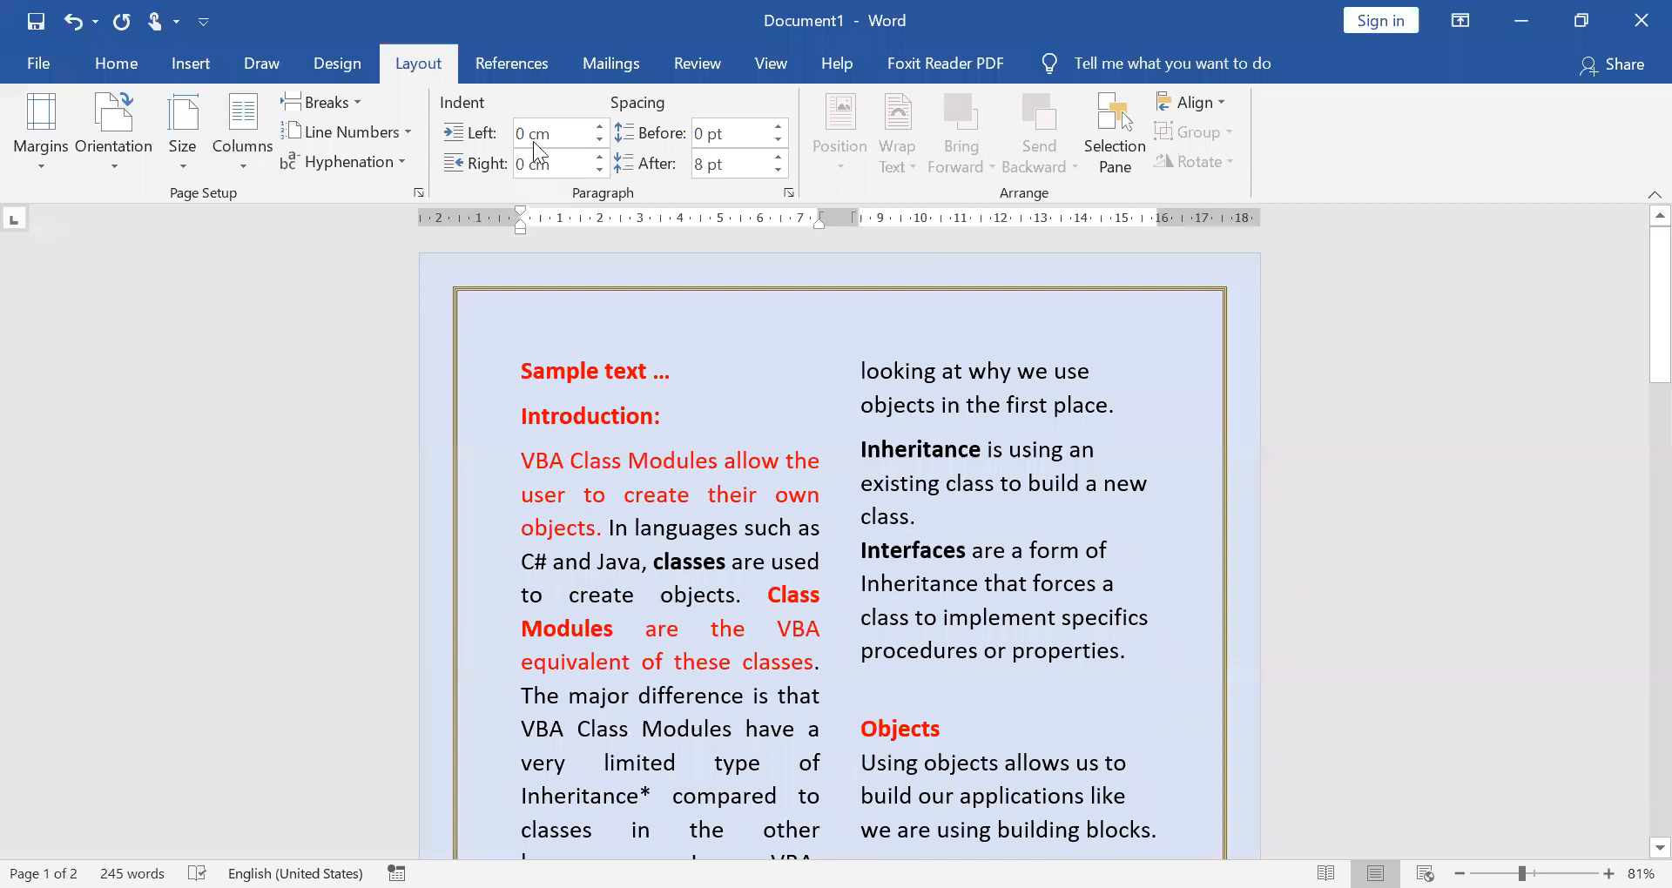
# Add a right-aligned page header reading 29062020 and return to the document body
pyautogui.click(191, 63)
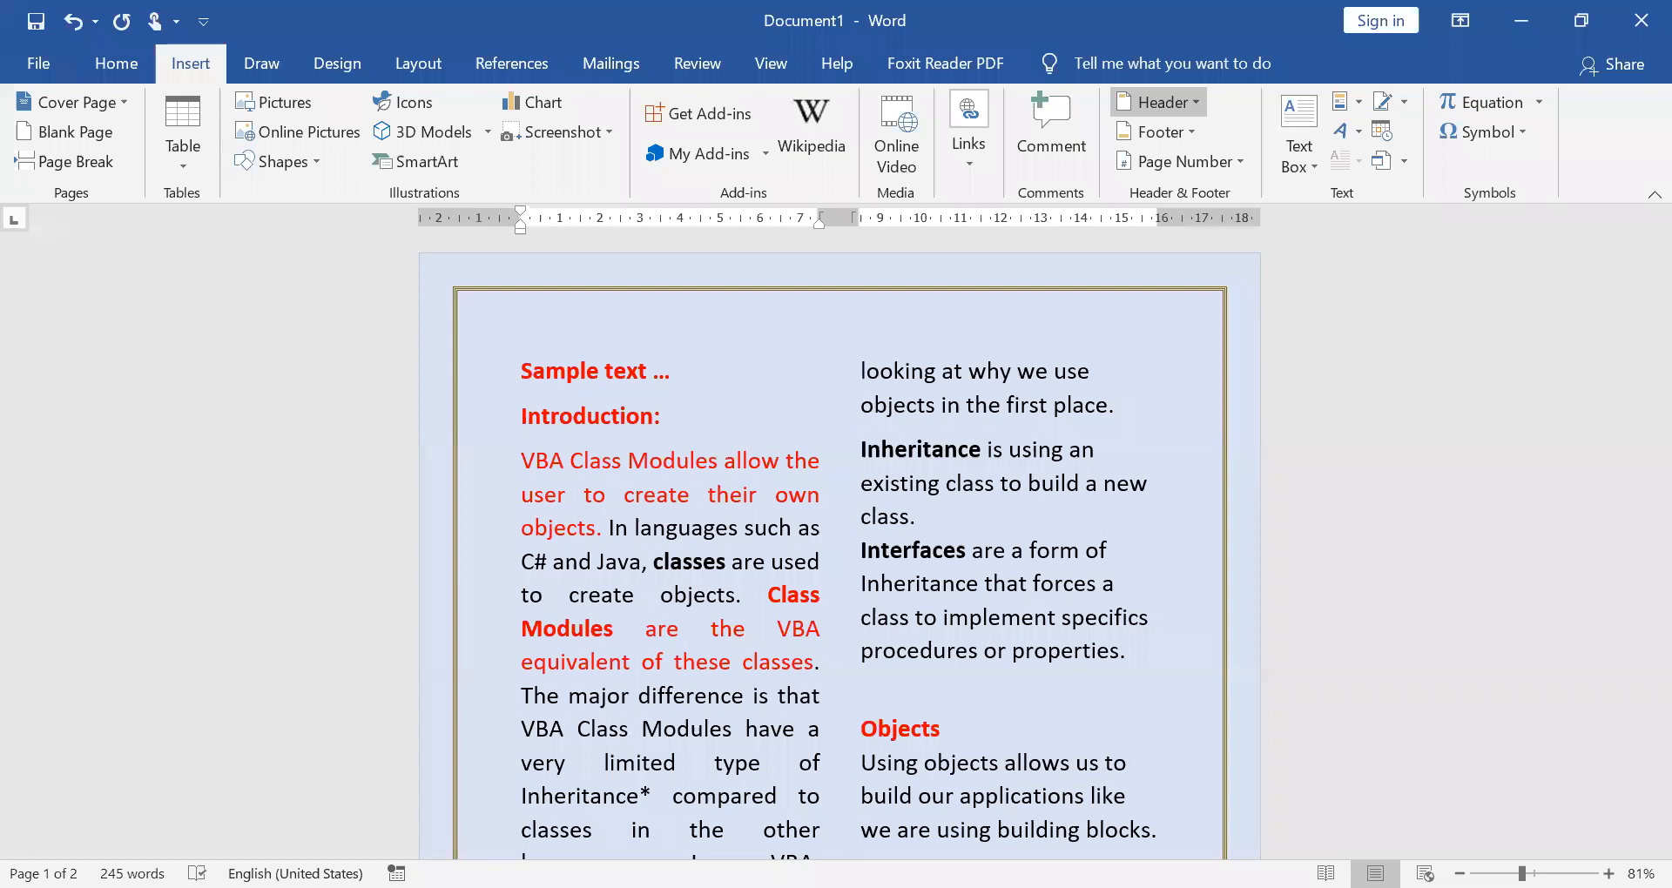
pyautogui.click(1158, 102)
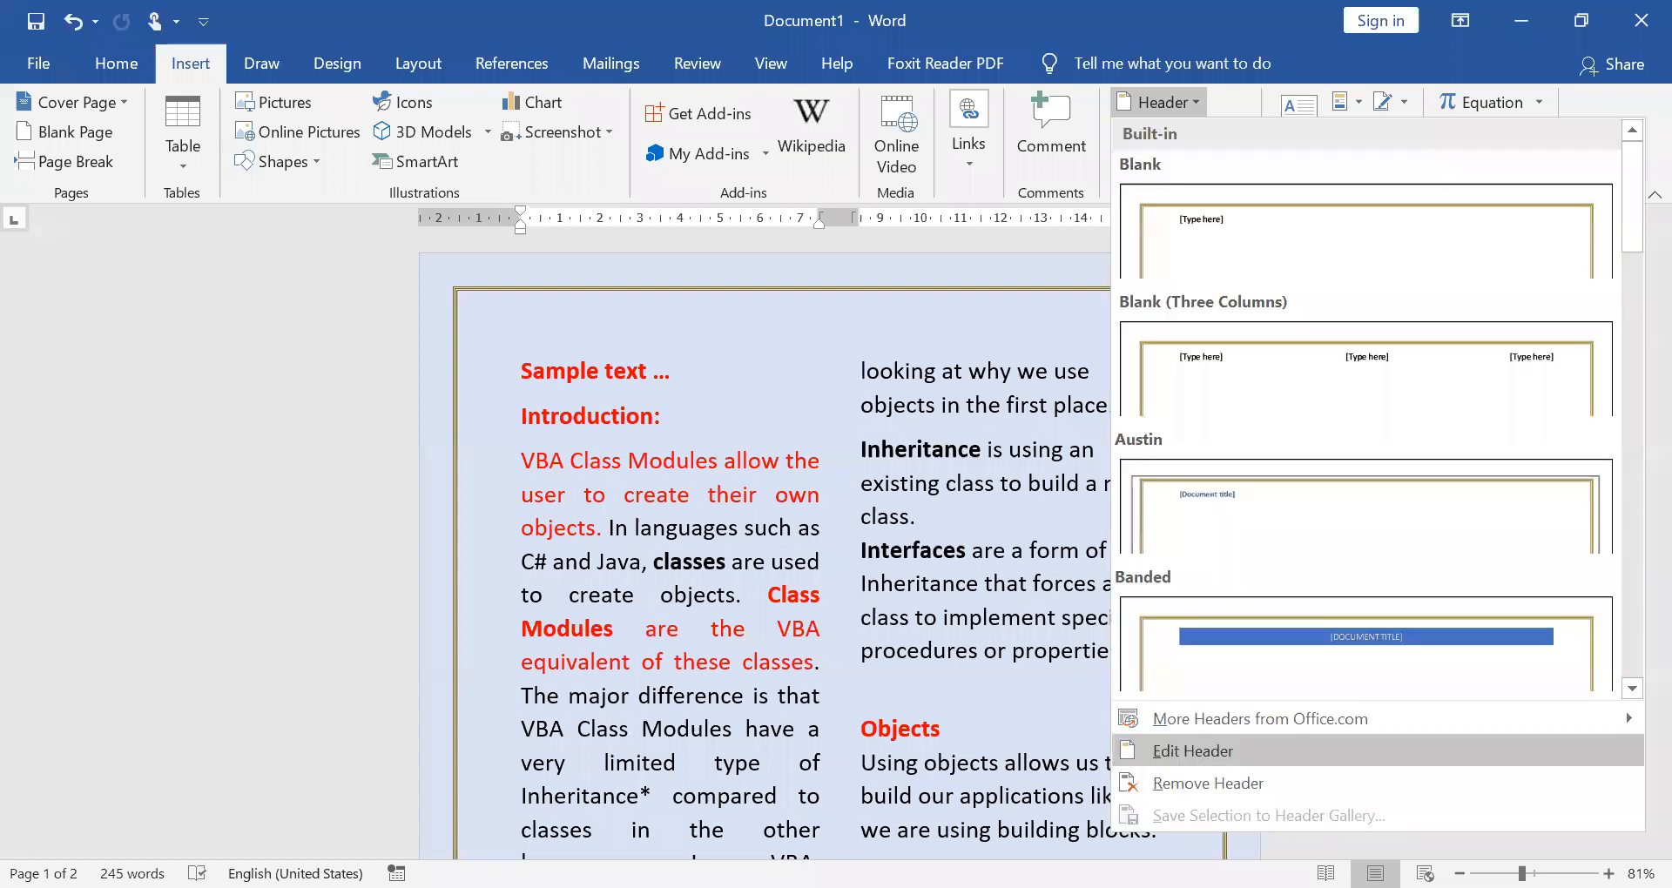
pyautogui.click(1193, 751)
pyautogui.write('2')
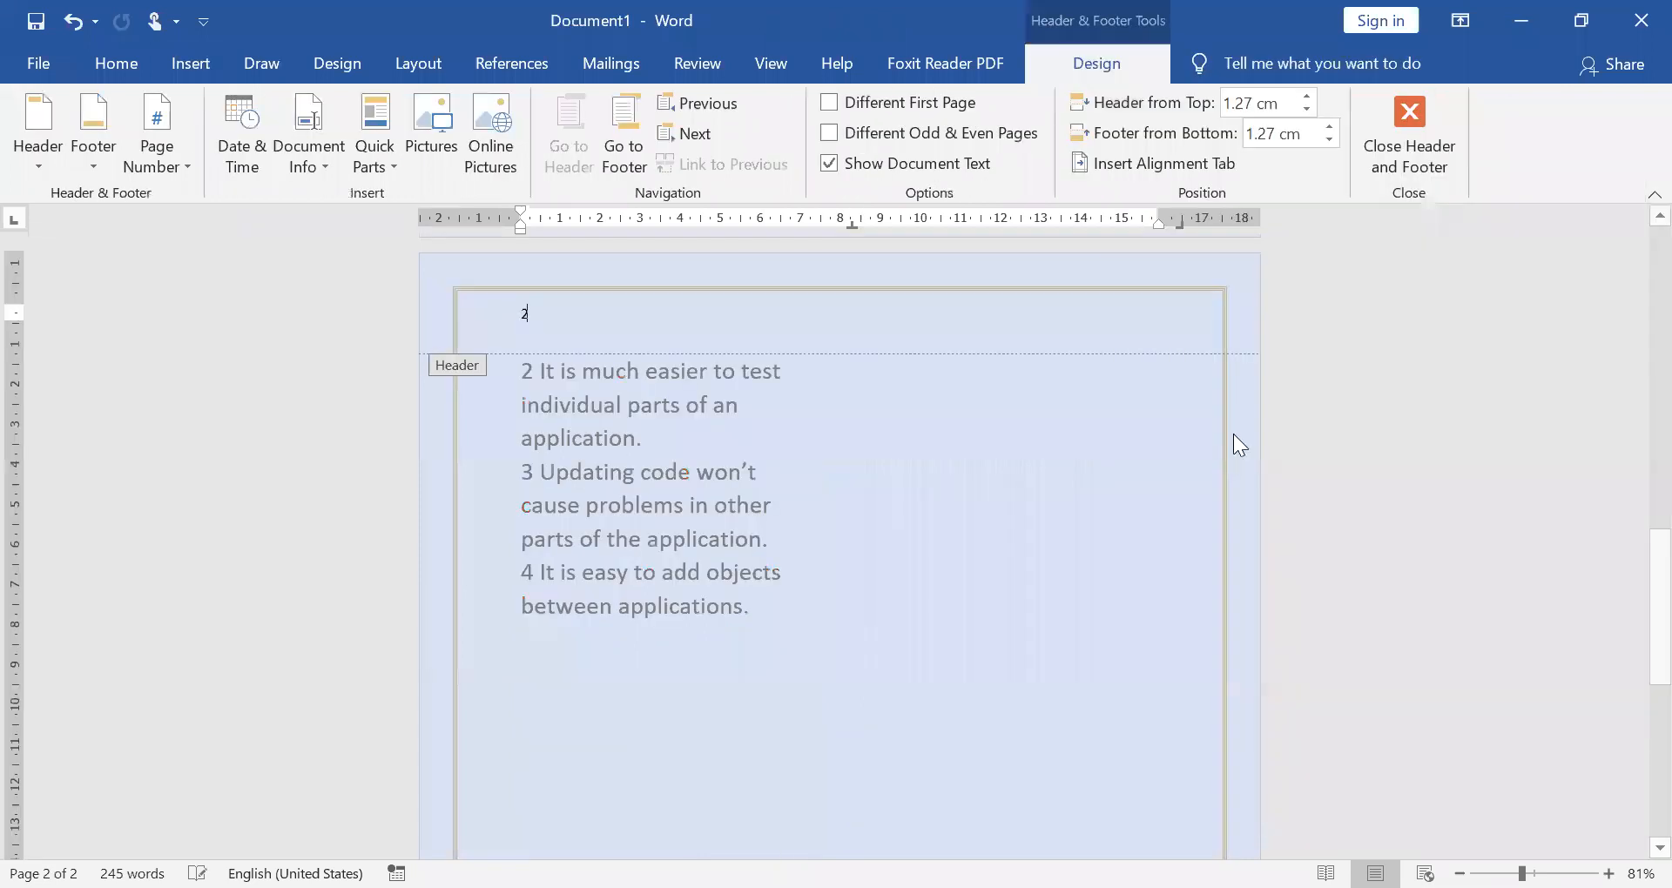
pyautogui.write('9062020')
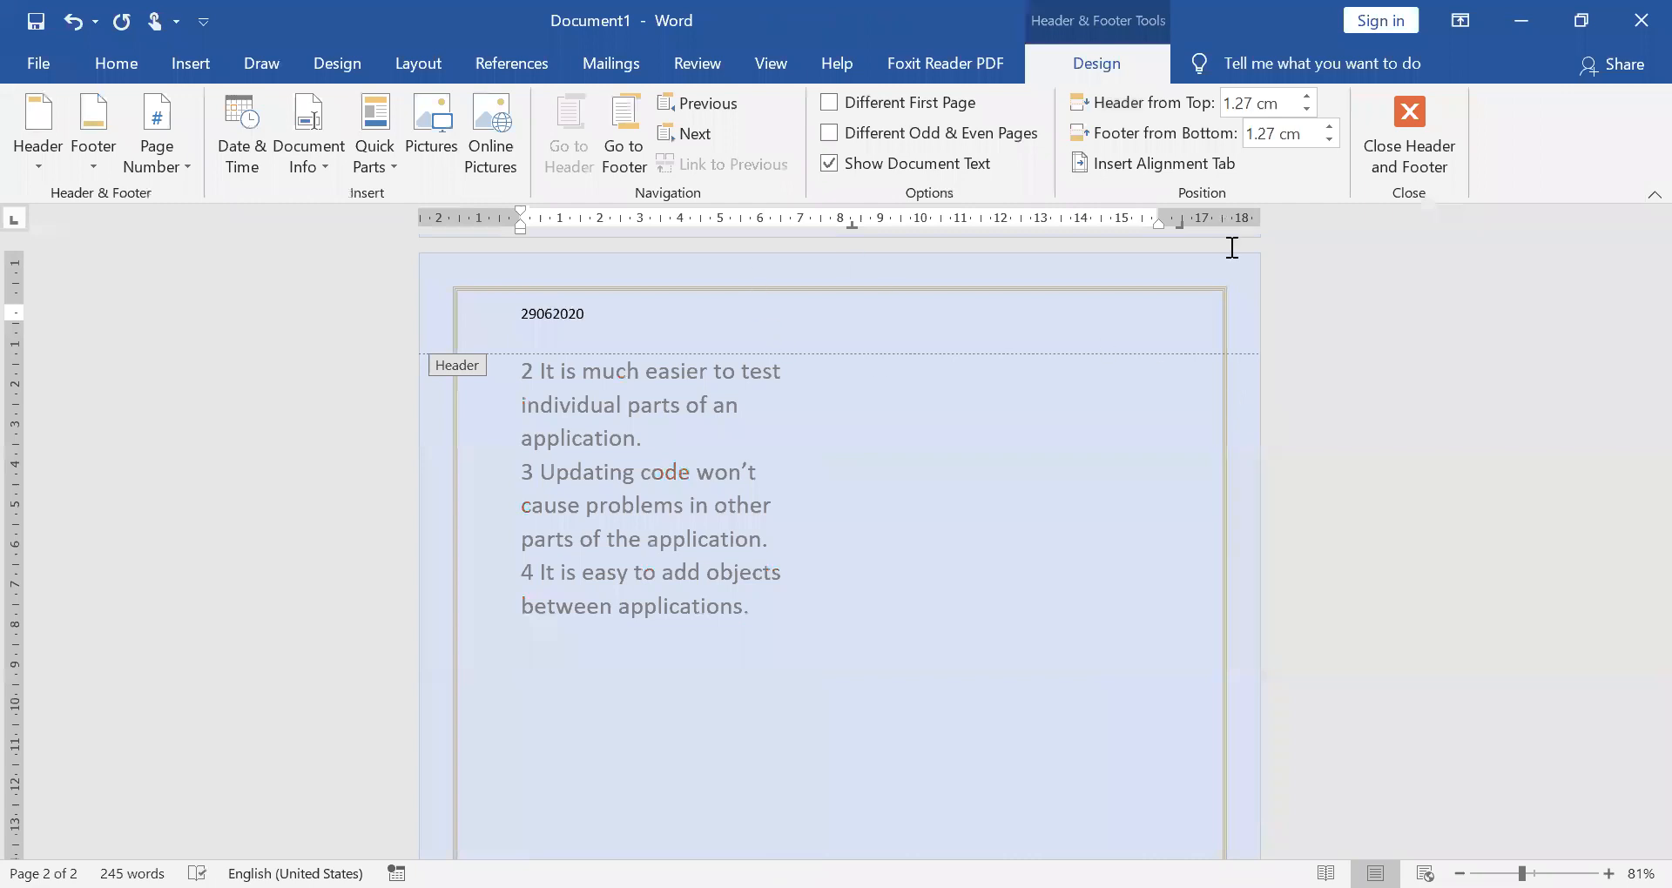
pyautogui.hotkey('ctrl', 'r')
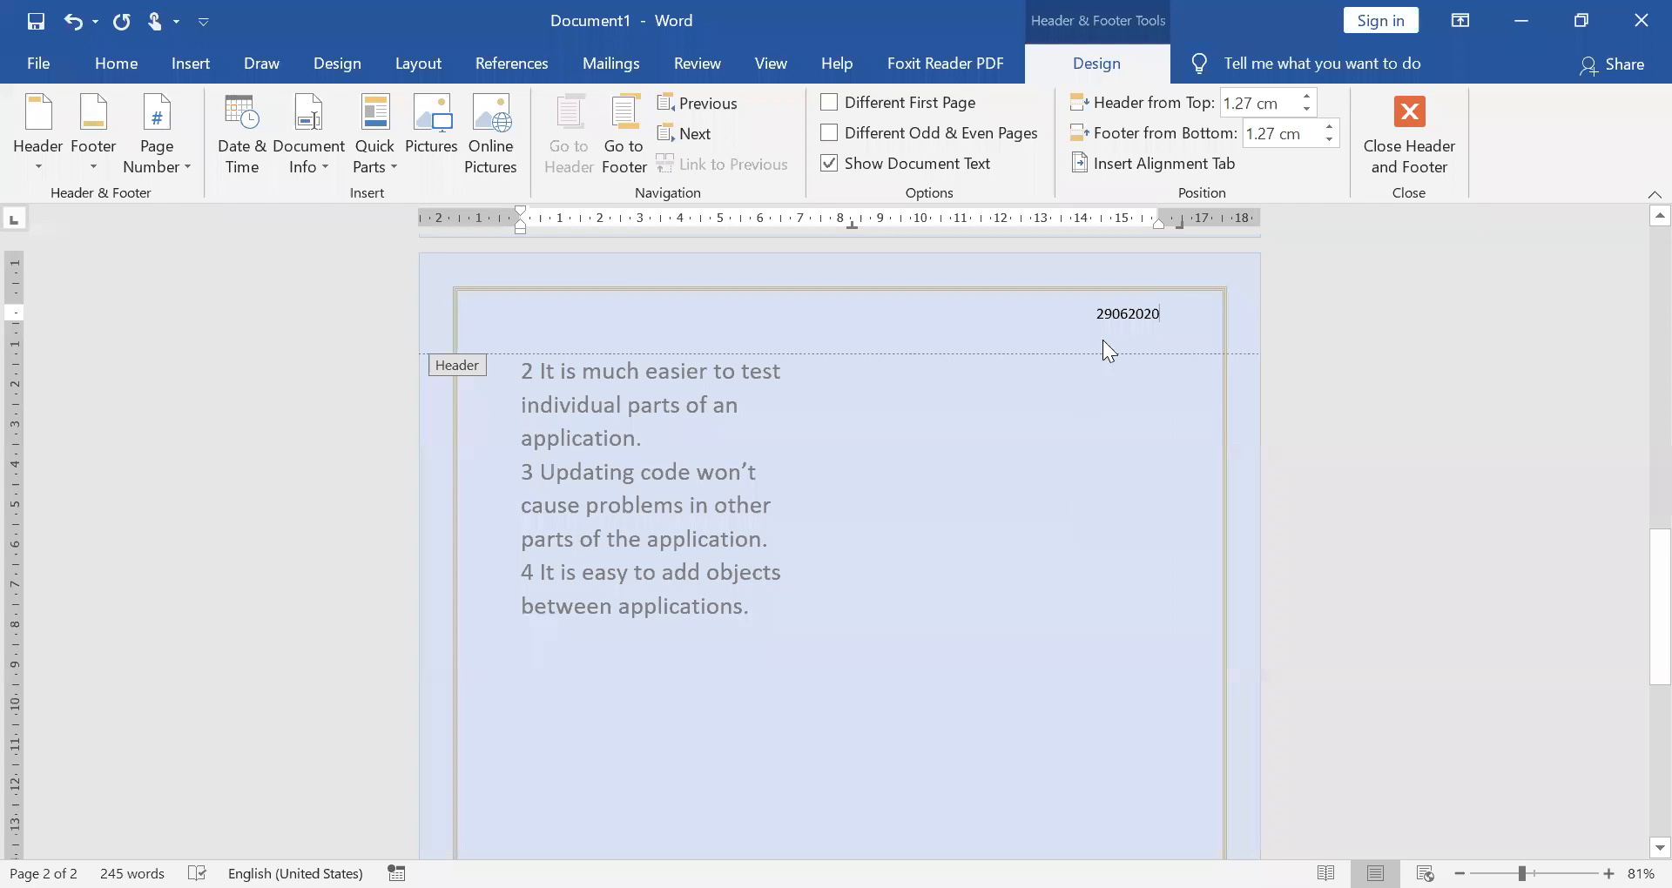
pyautogui.press('Escape')
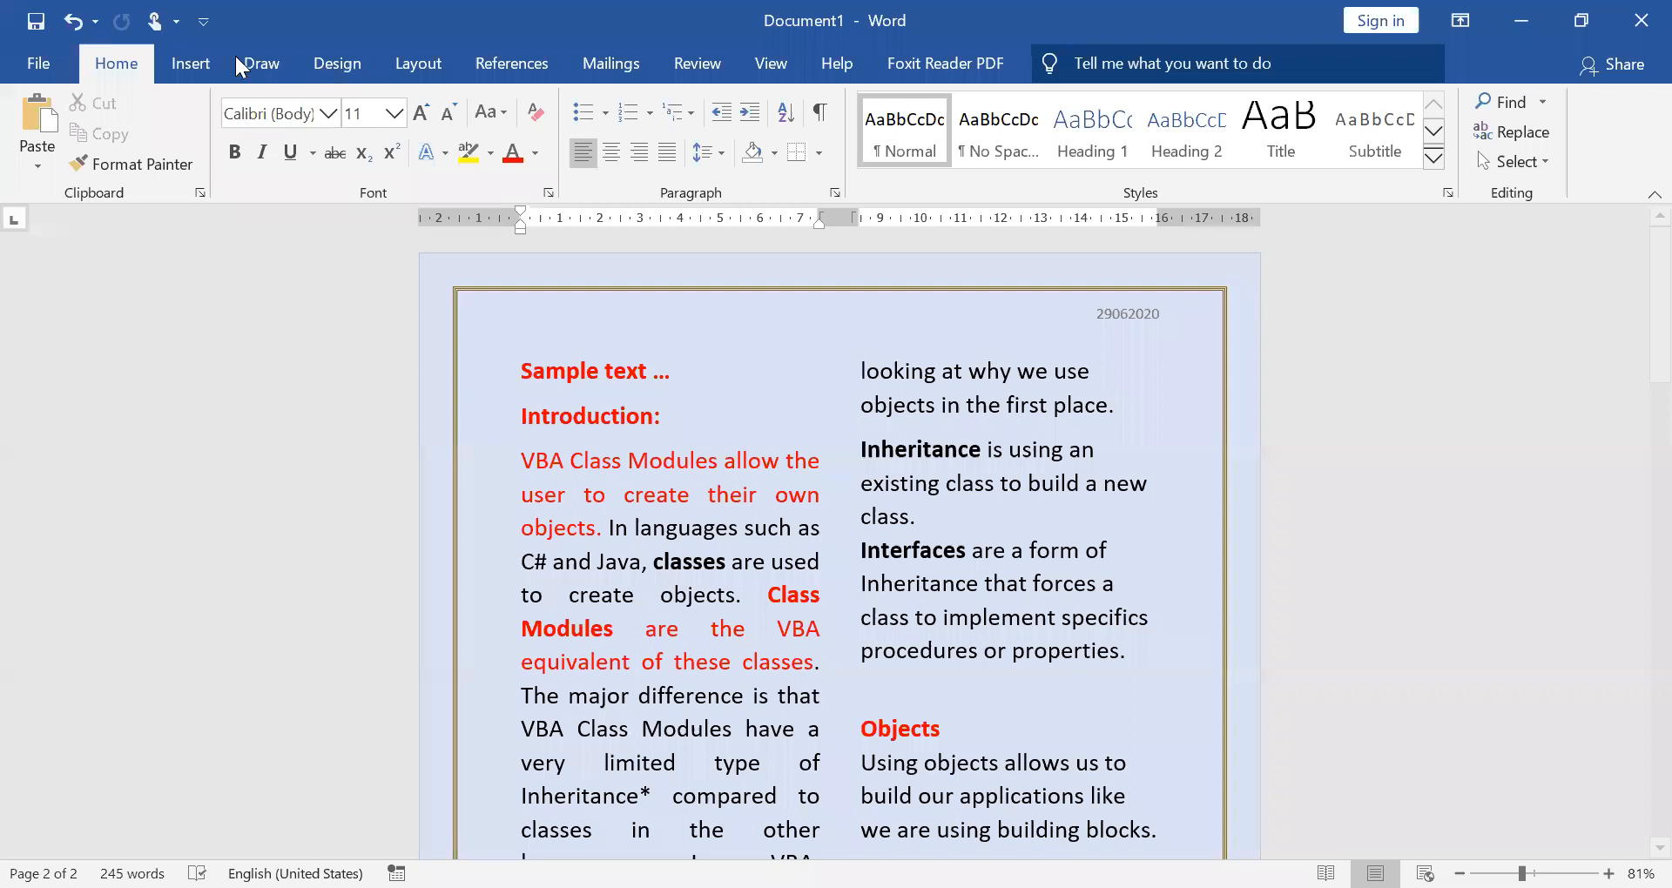
# Add a Banded footer with the page number aligned right and return to the document body
pyautogui.click(338, 64)
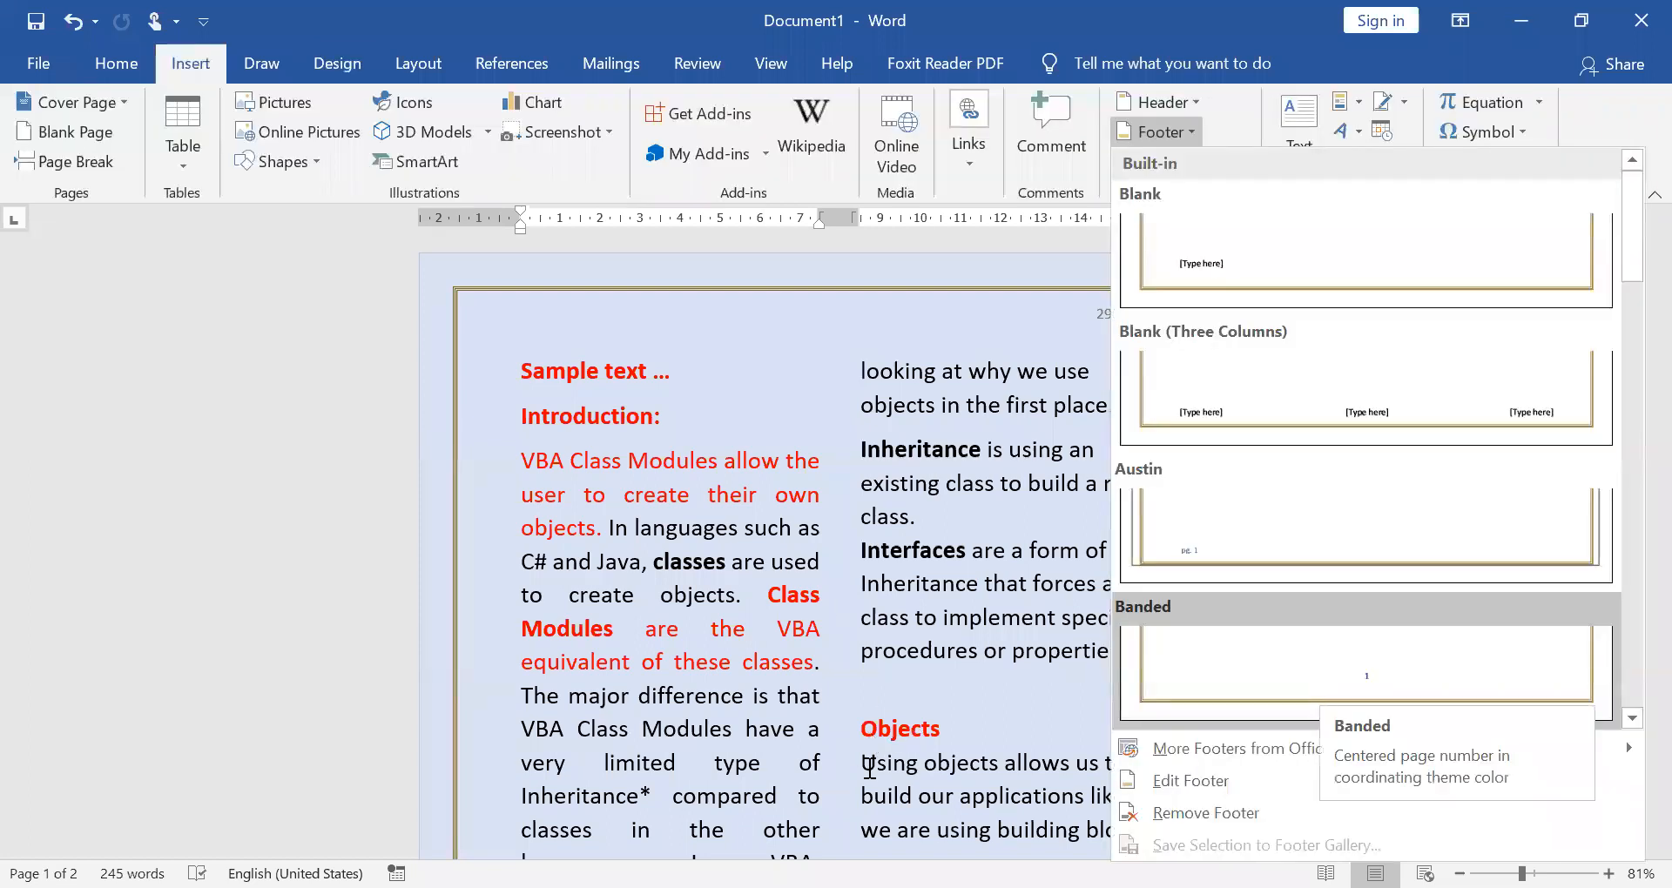
pyautogui.click(1315, 675)
pyautogui.hotkey('ctrl', 'l')
pyautogui.hotkey('ctrl', 'r')
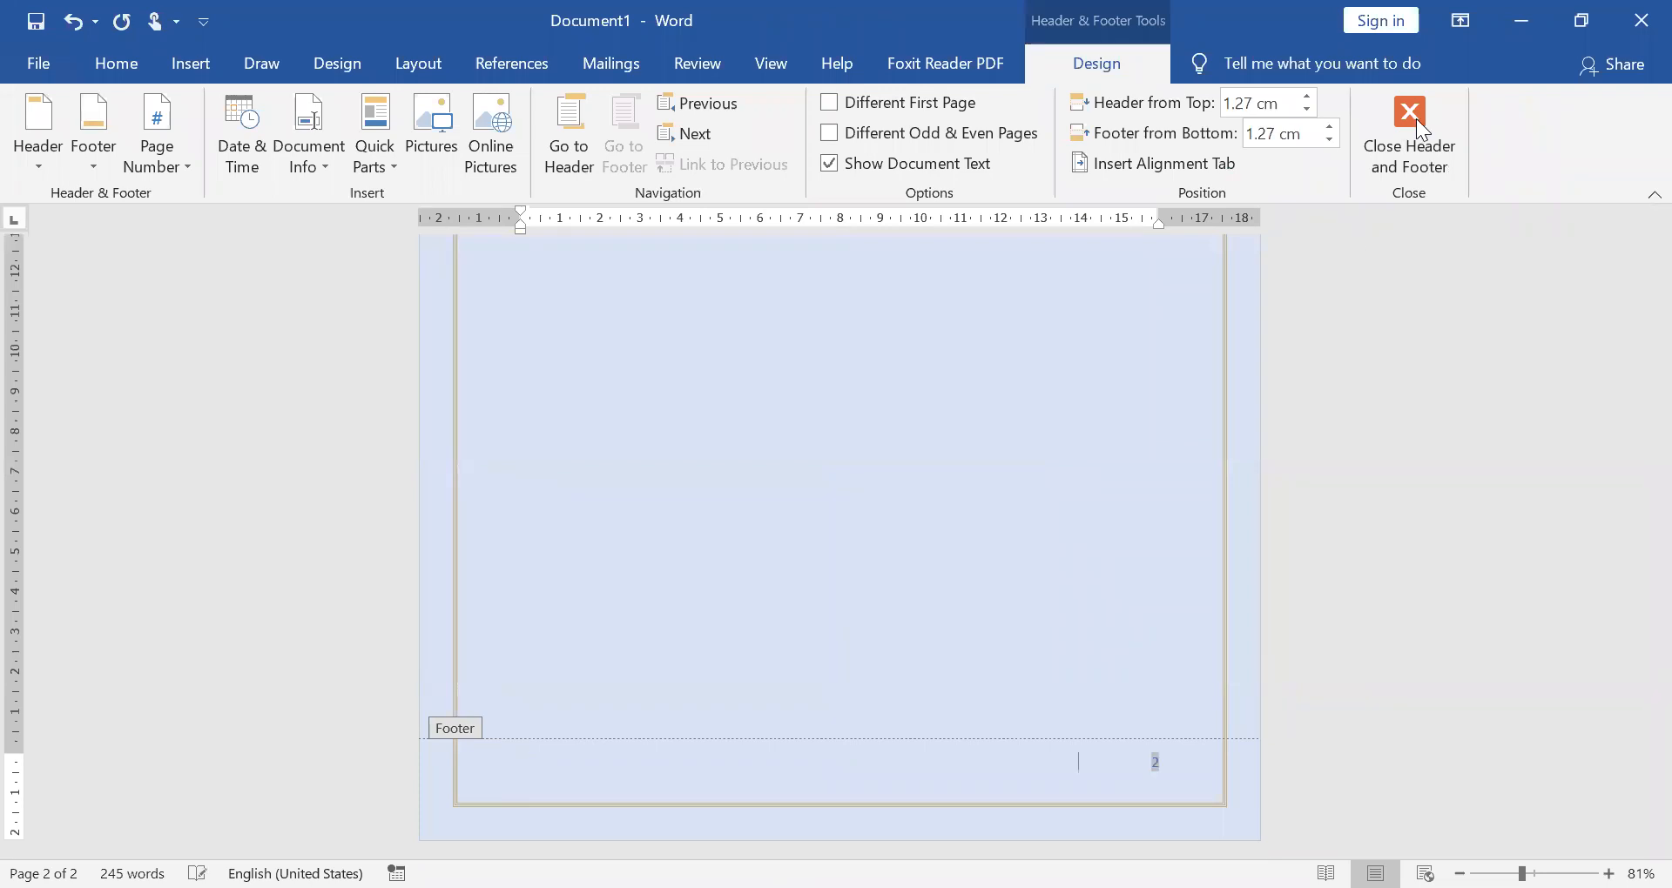
pyautogui.press('Escape')
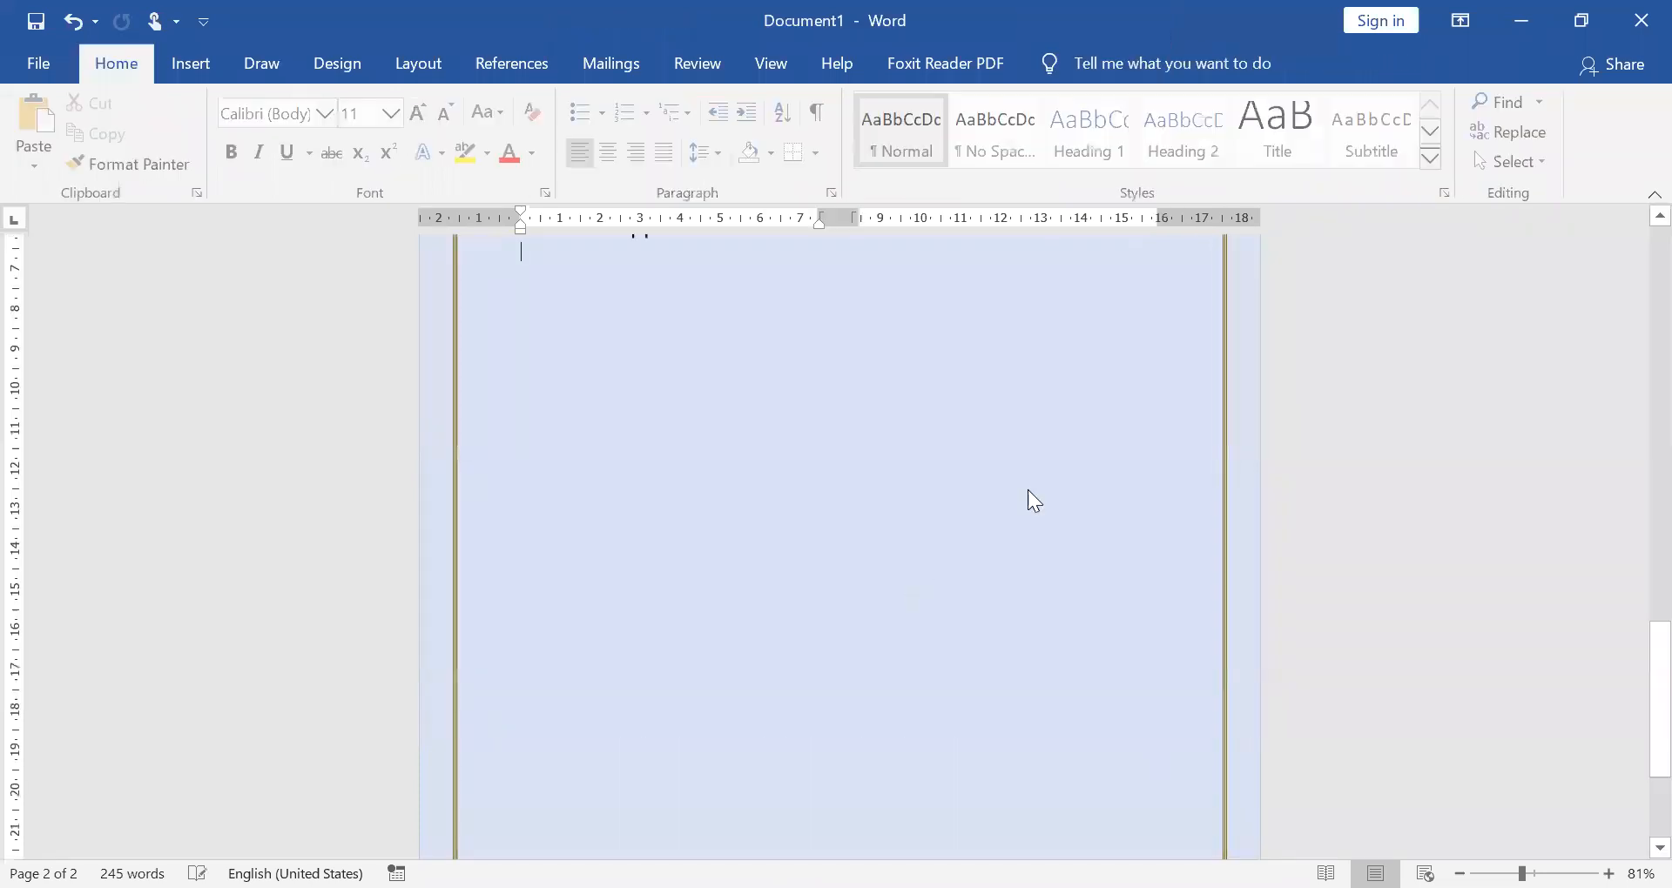
# Examine the header, the footer page number and the two-column text flow across both pages
pyautogui.scroll(5, 1022, 571)
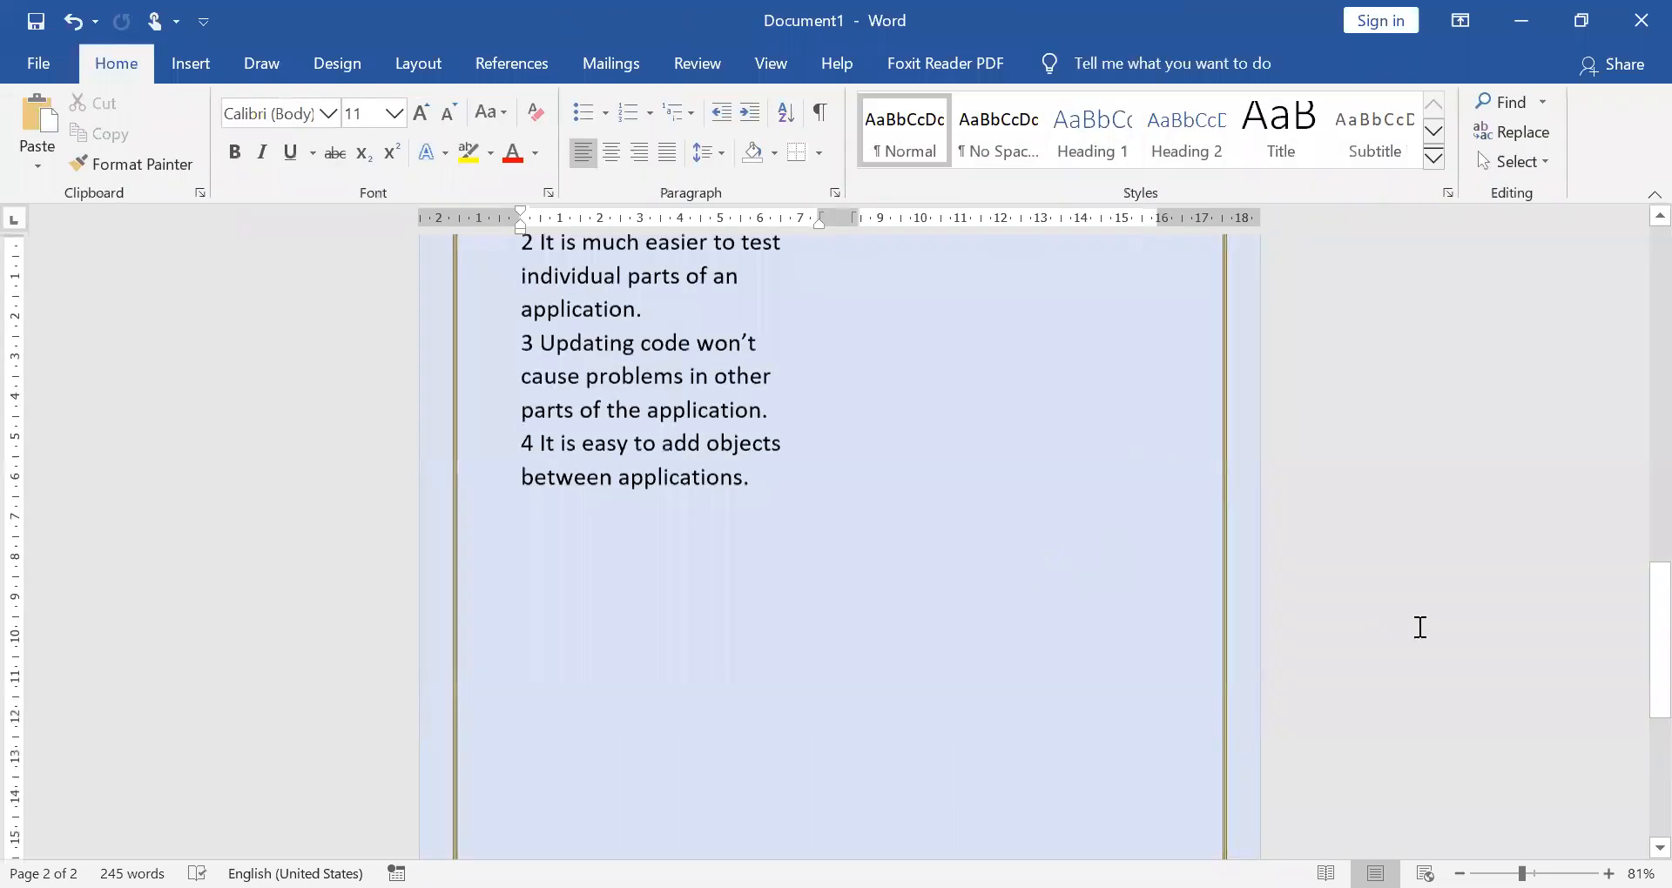
pyautogui.scroll(8, 1392, 575)
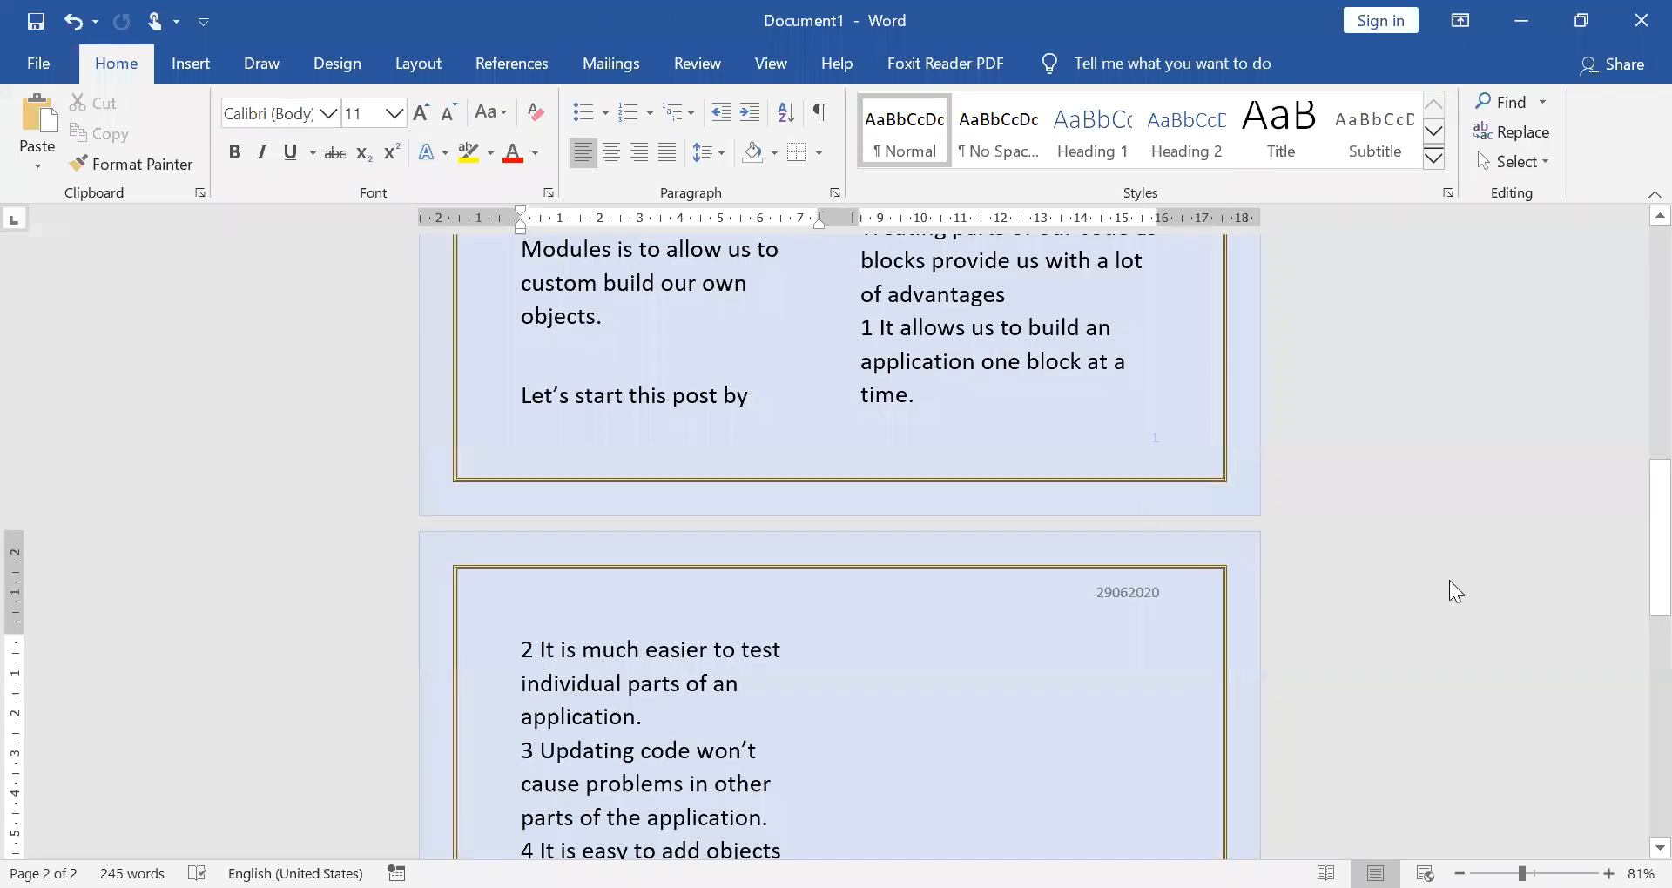
pyautogui.keyDown('ctrl'); pyautogui.scroll(6, 1386, 574); pyautogui.keyUp('ctrl')
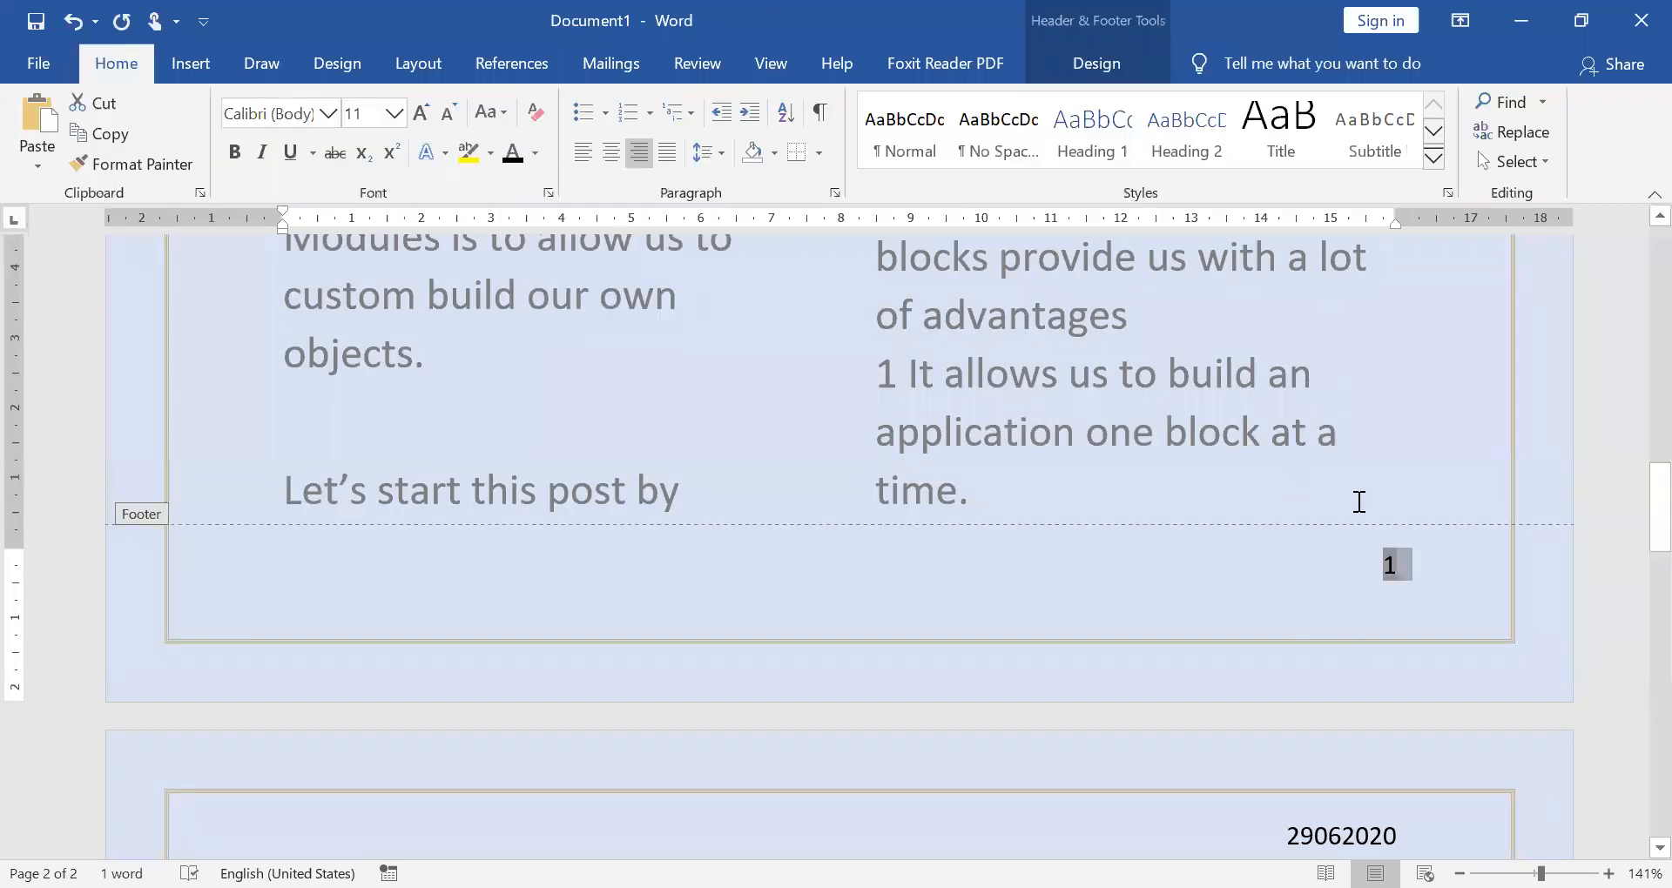
pyautogui.press('Escape')
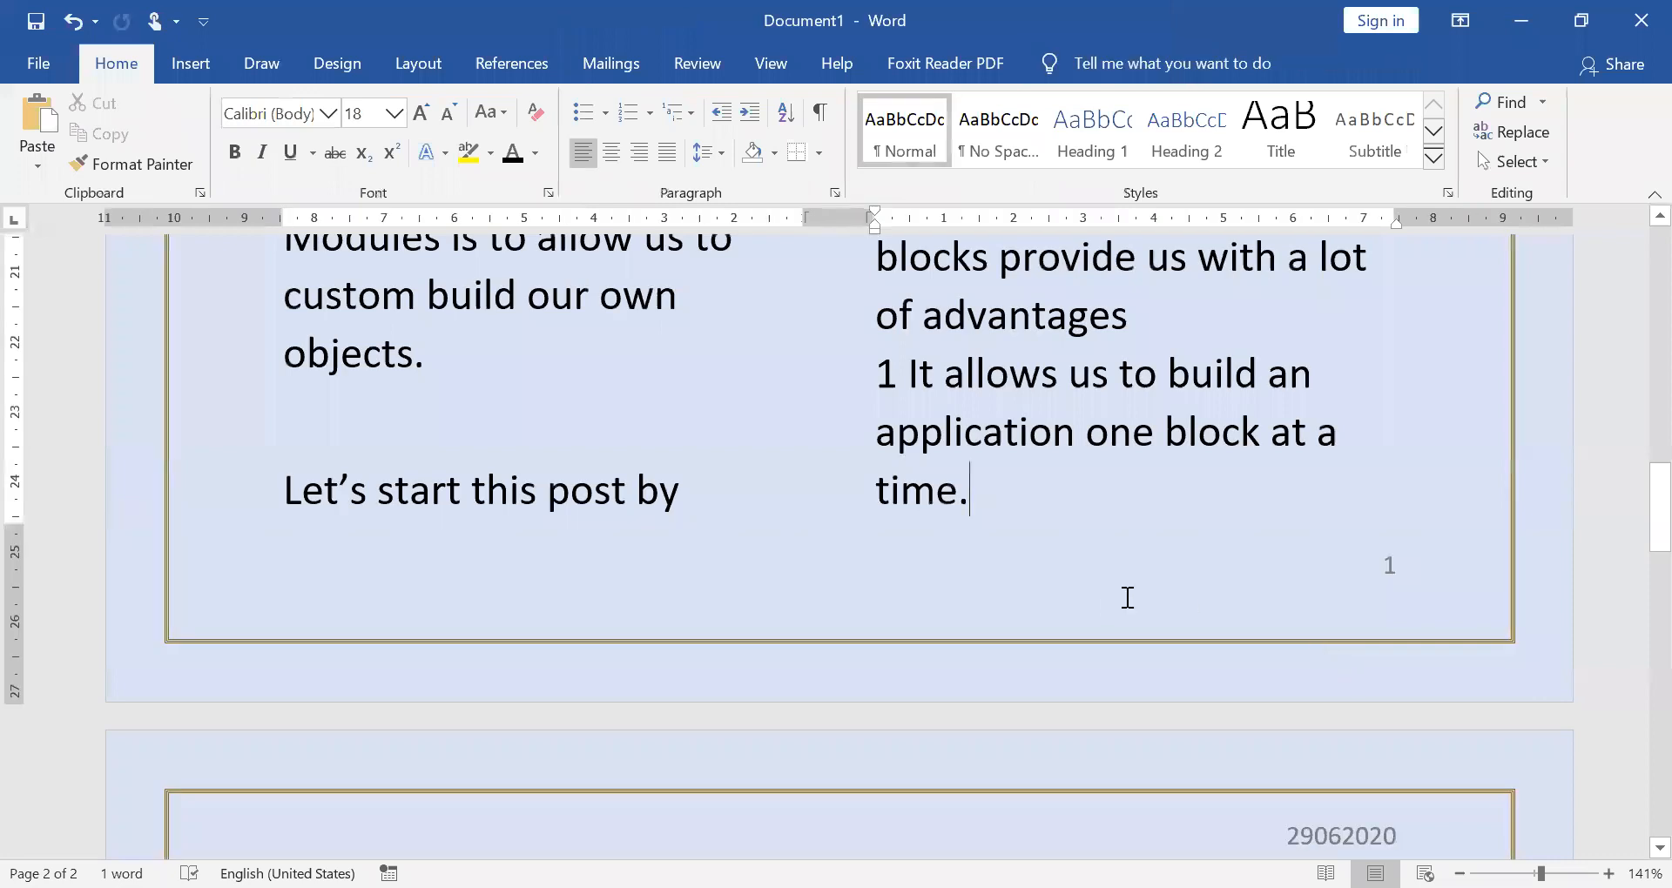
pyautogui.scroll(3, 528, 344)
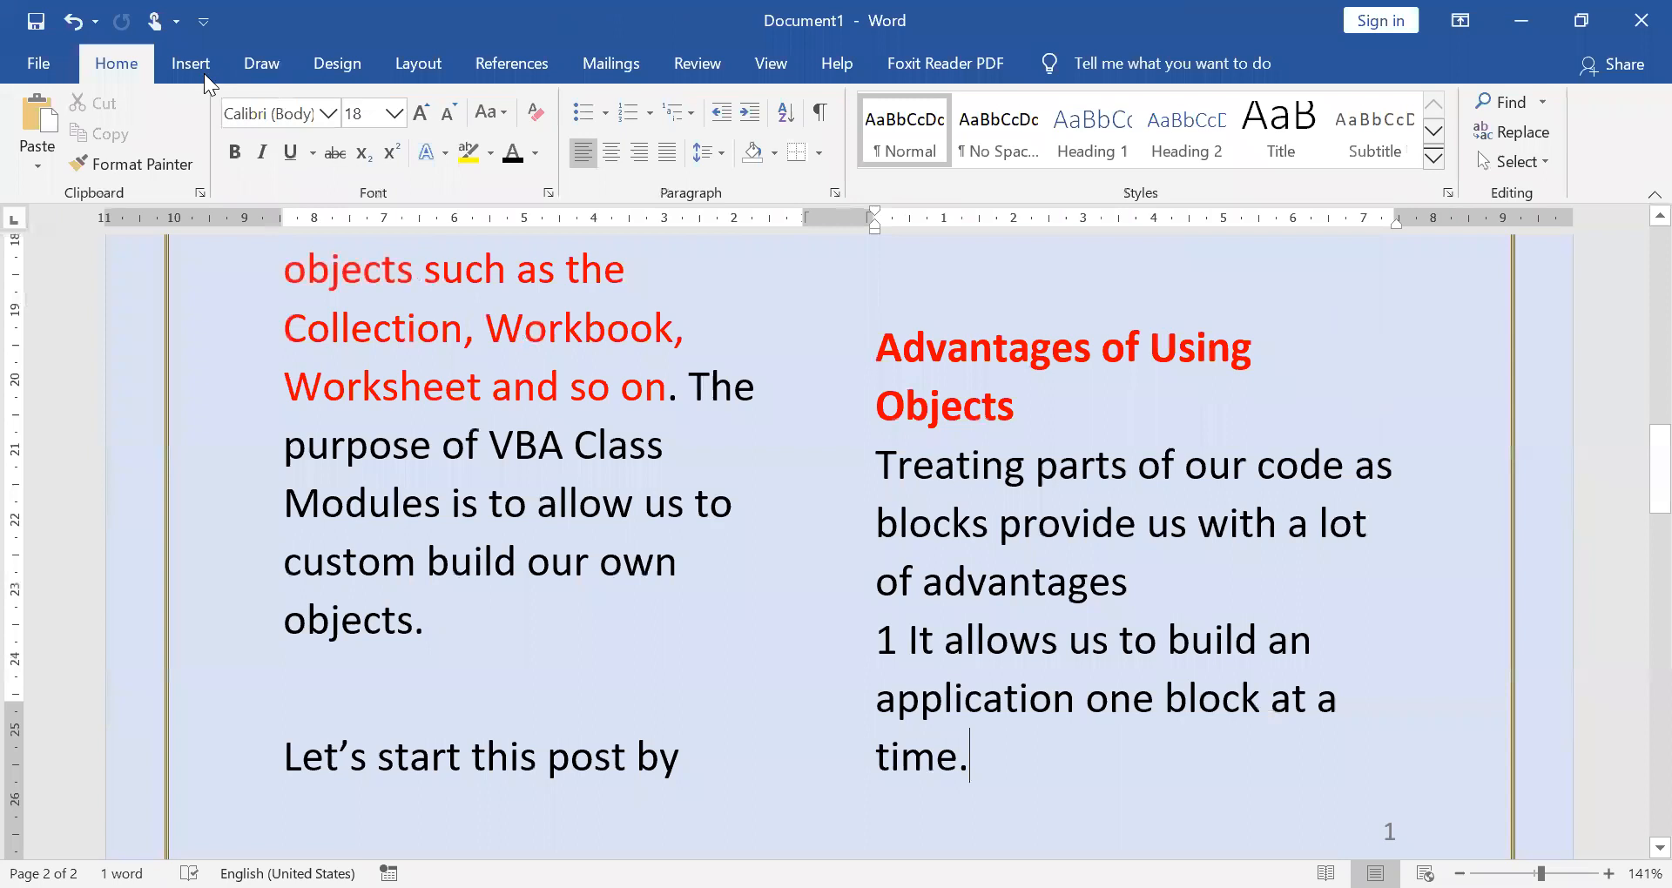
pyautogui.scroll(15, 205, 75)
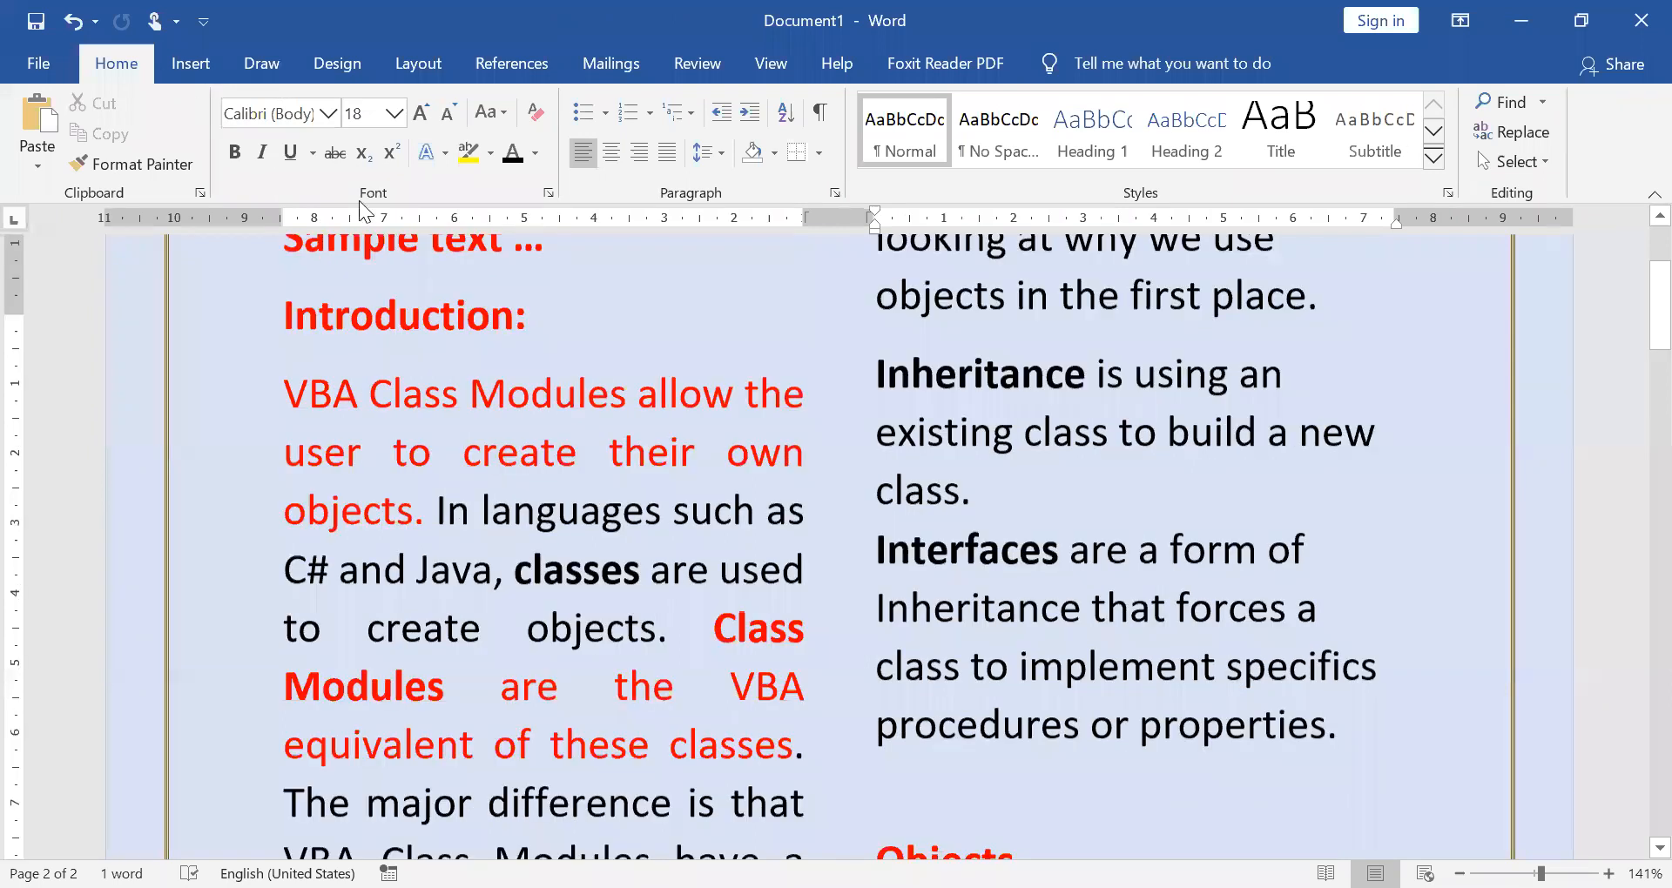
pyautogui.scroll(3, 695, 398)
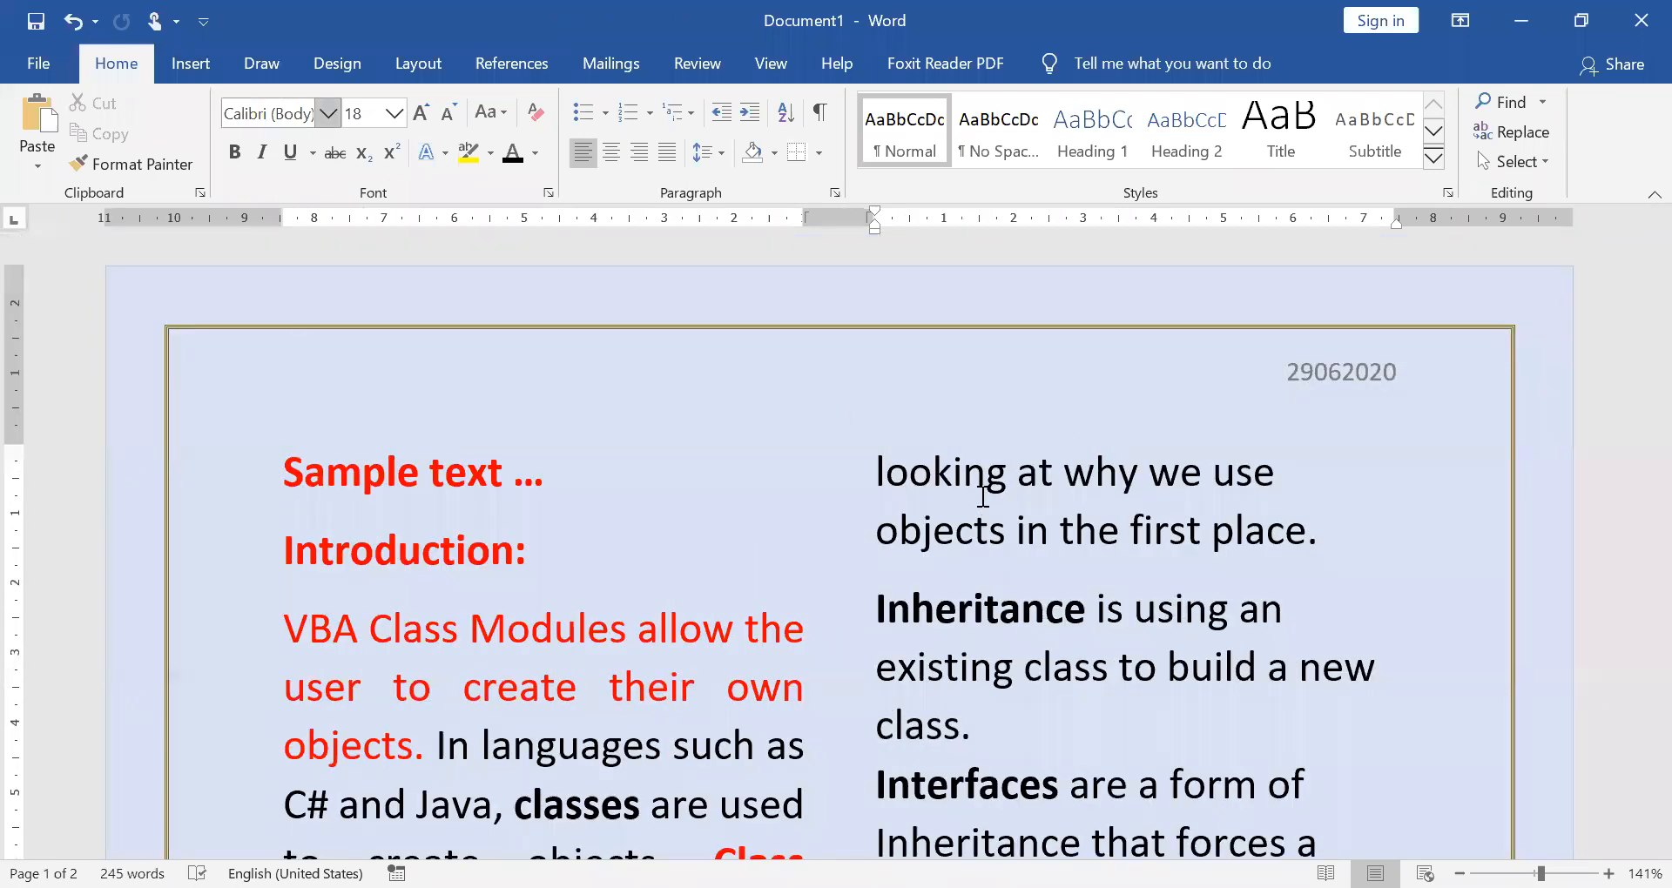
pyautogui.scroll(-1, 905, 485)
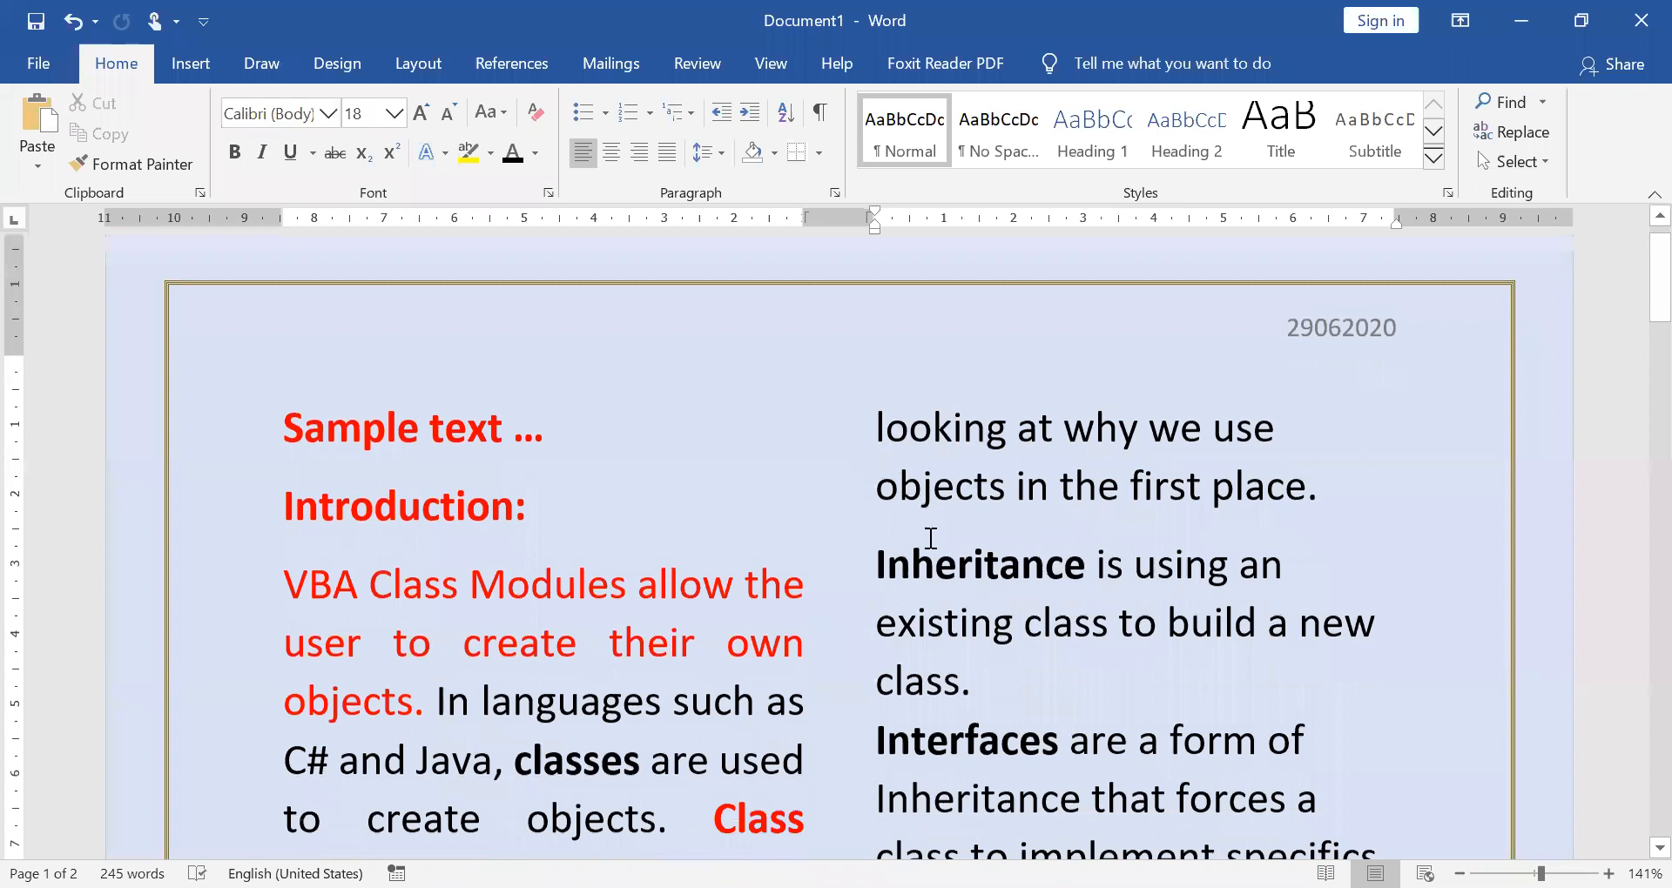
pyautogui.scroll(-3, 965, 549)
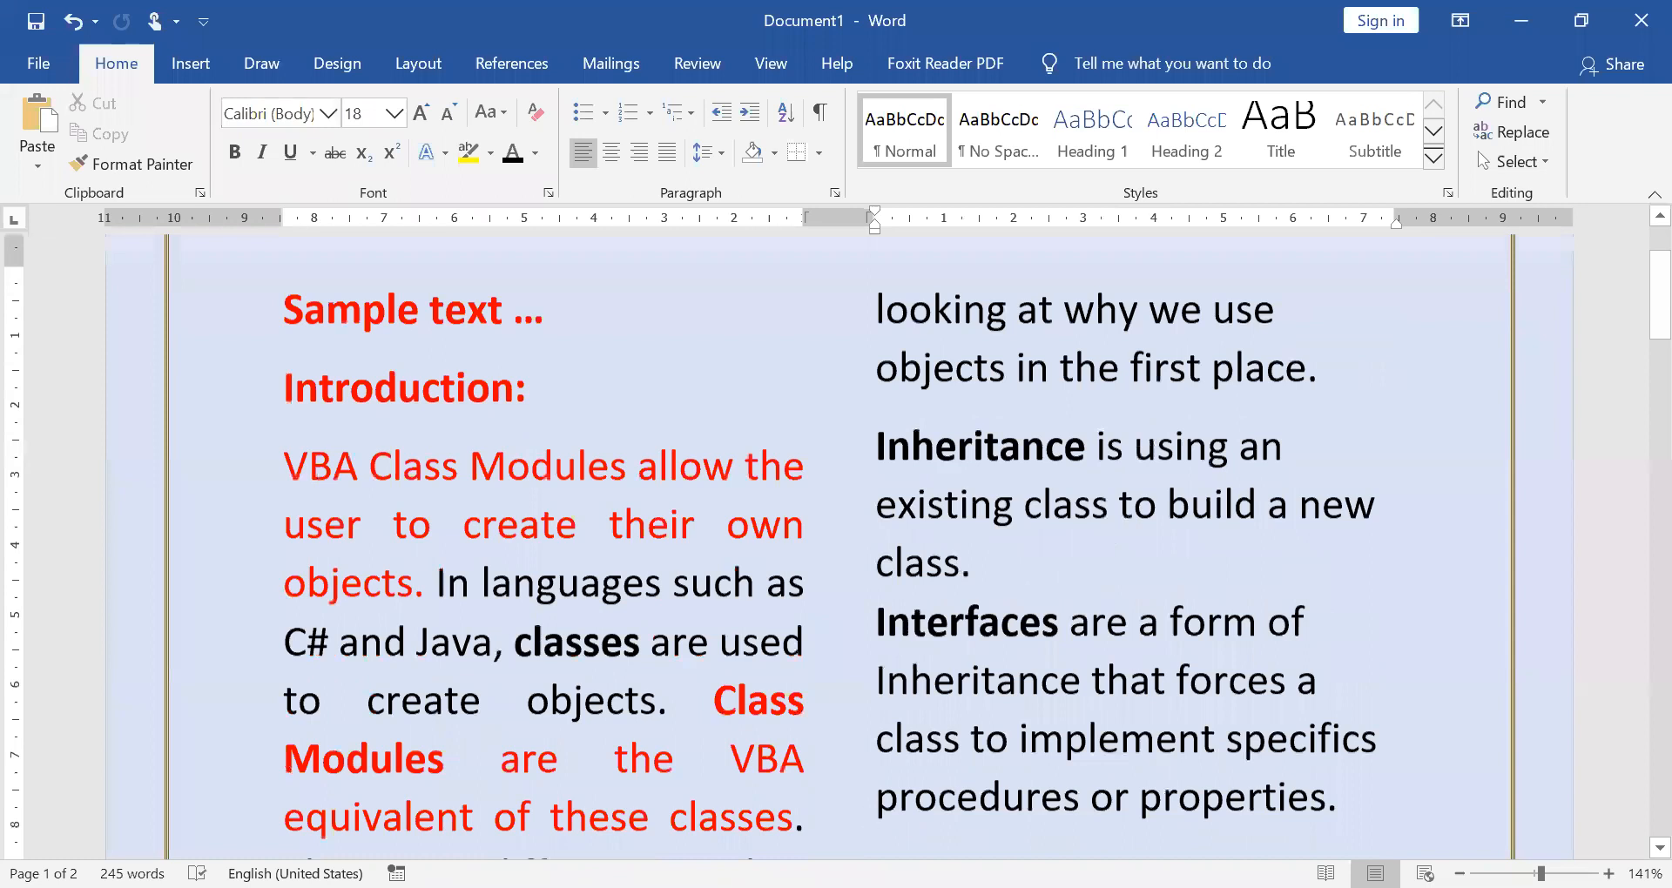
pyautogui.scroll(-10, 1383, 374)
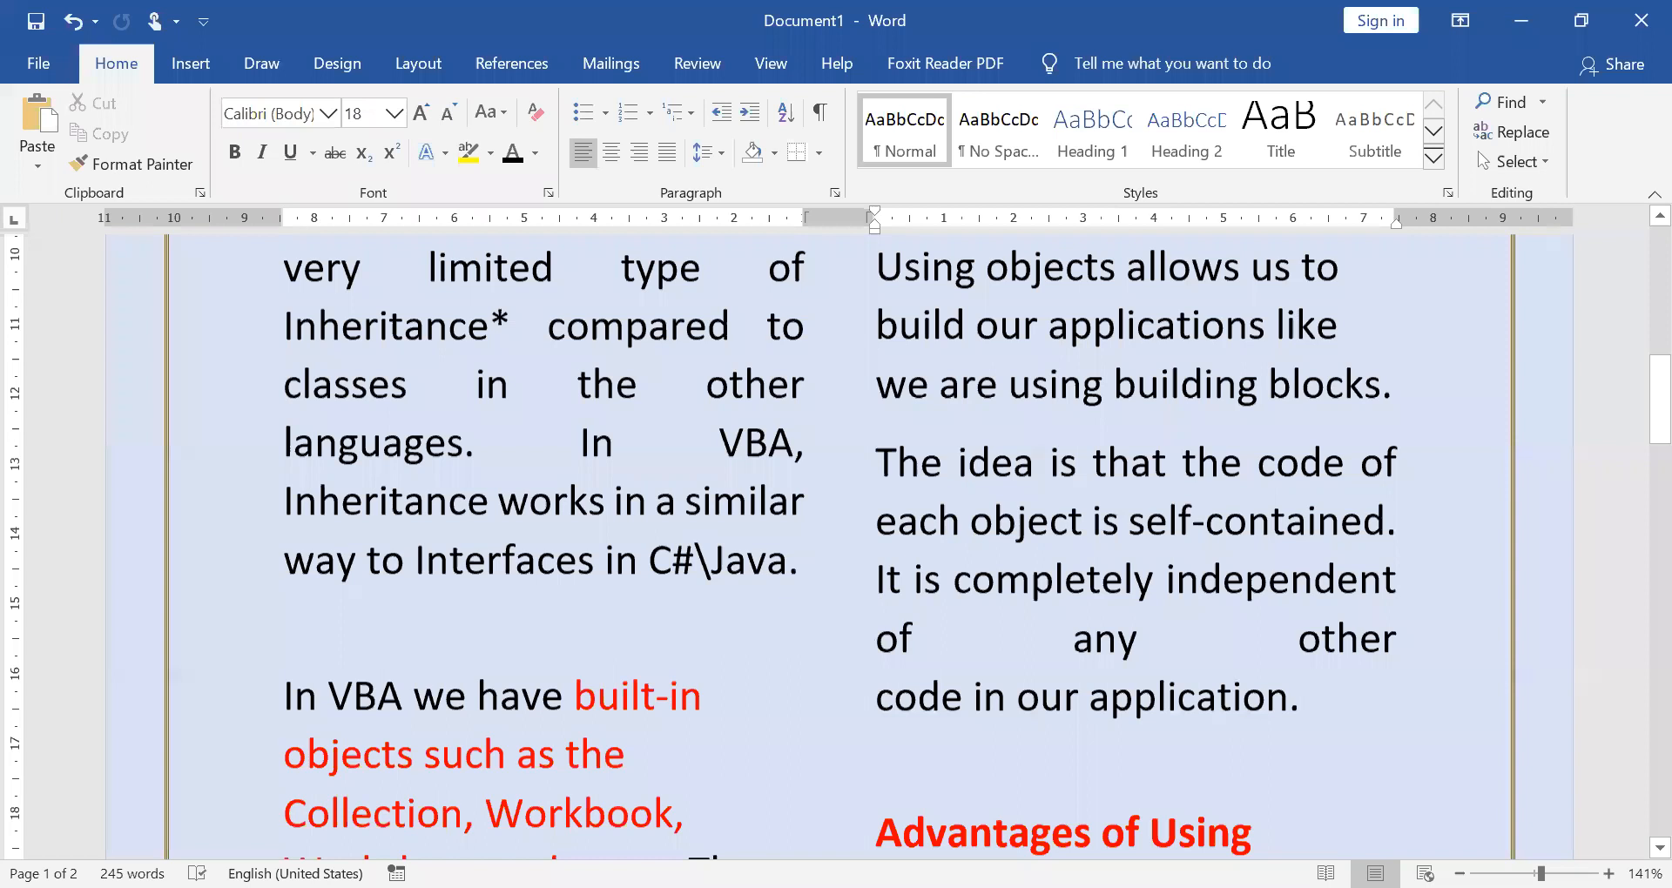
# Switch to the MS-Word NIMI Practical document and read through the Theory Questions – Bharat Skills section
pyautogui.scroll(-8, 839, 546)
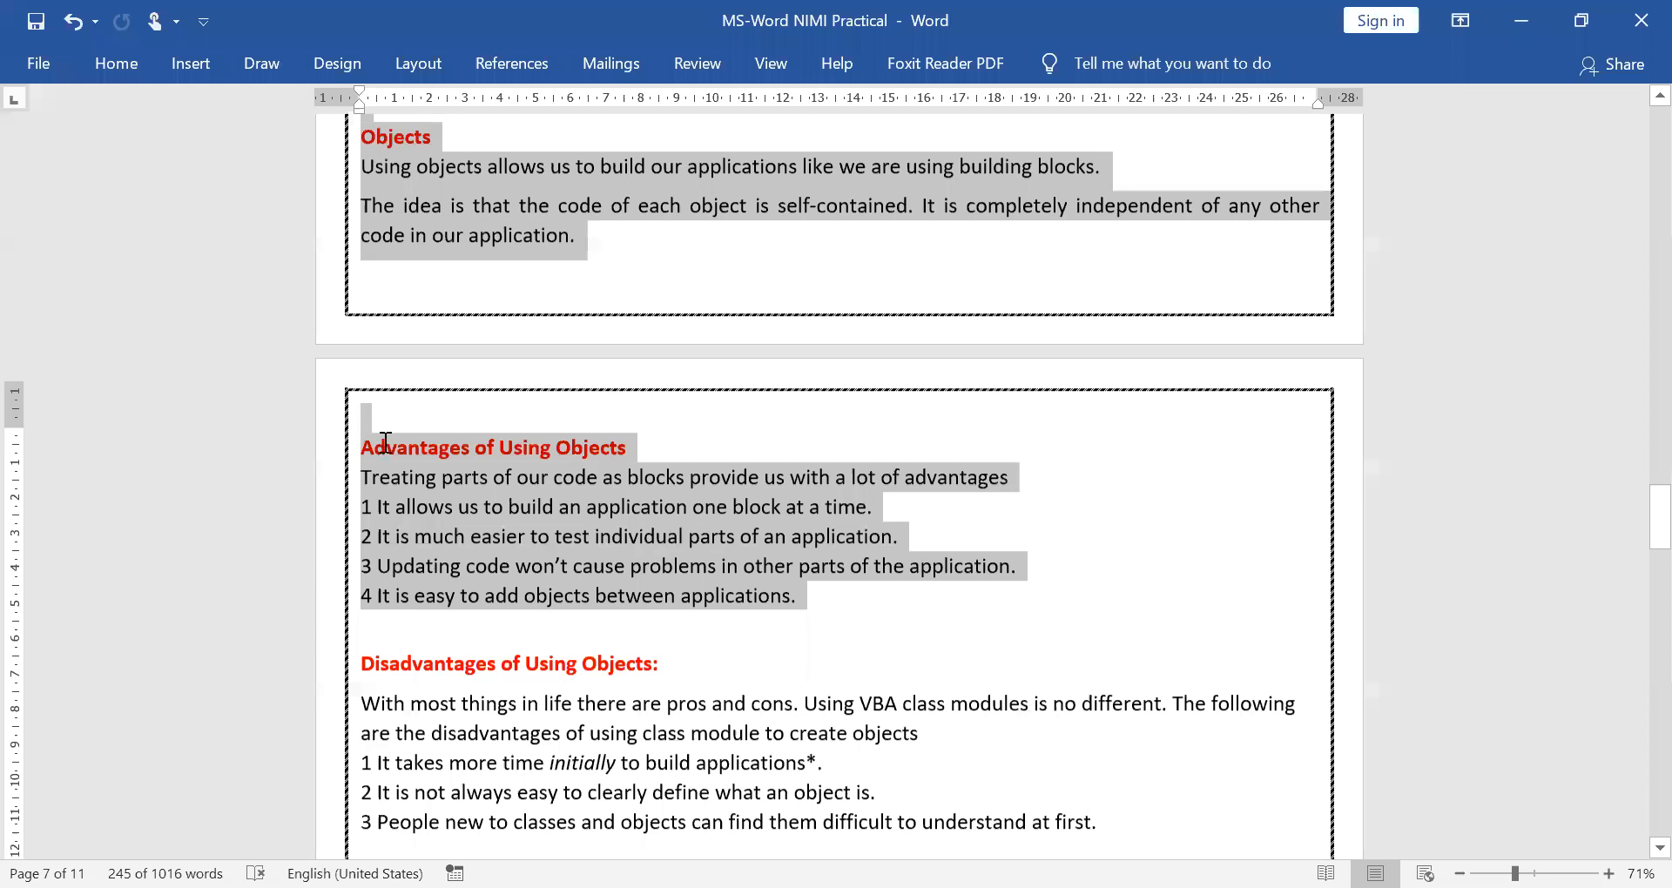
pyautogui.scroll(-10, 224, 437)
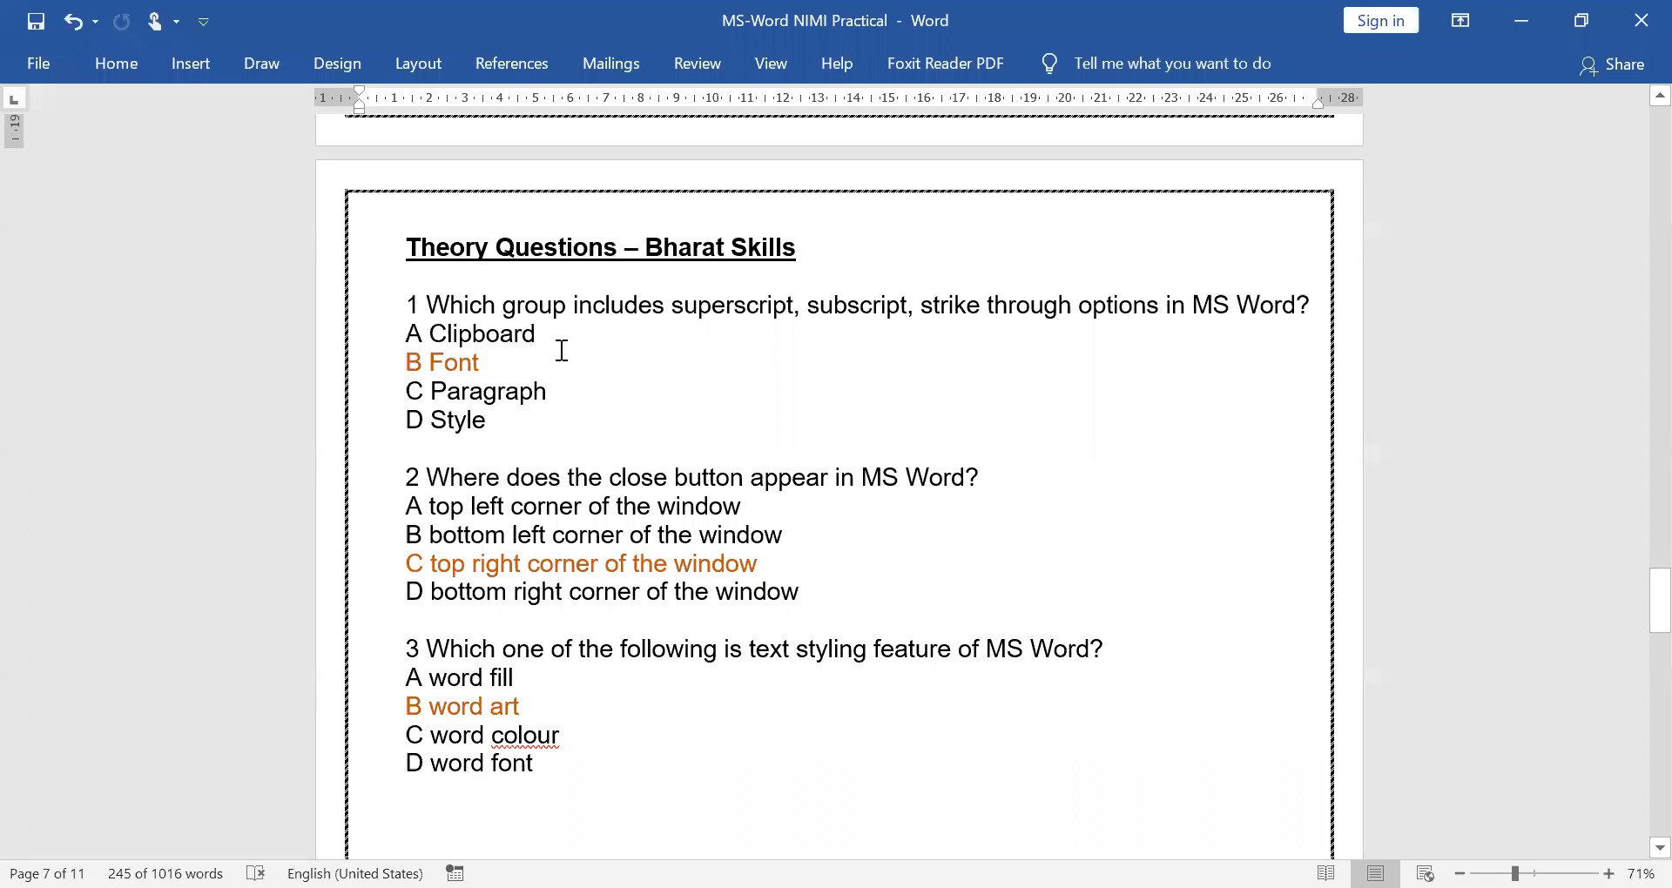
pyautogui.scroll(-1, 540, 440)
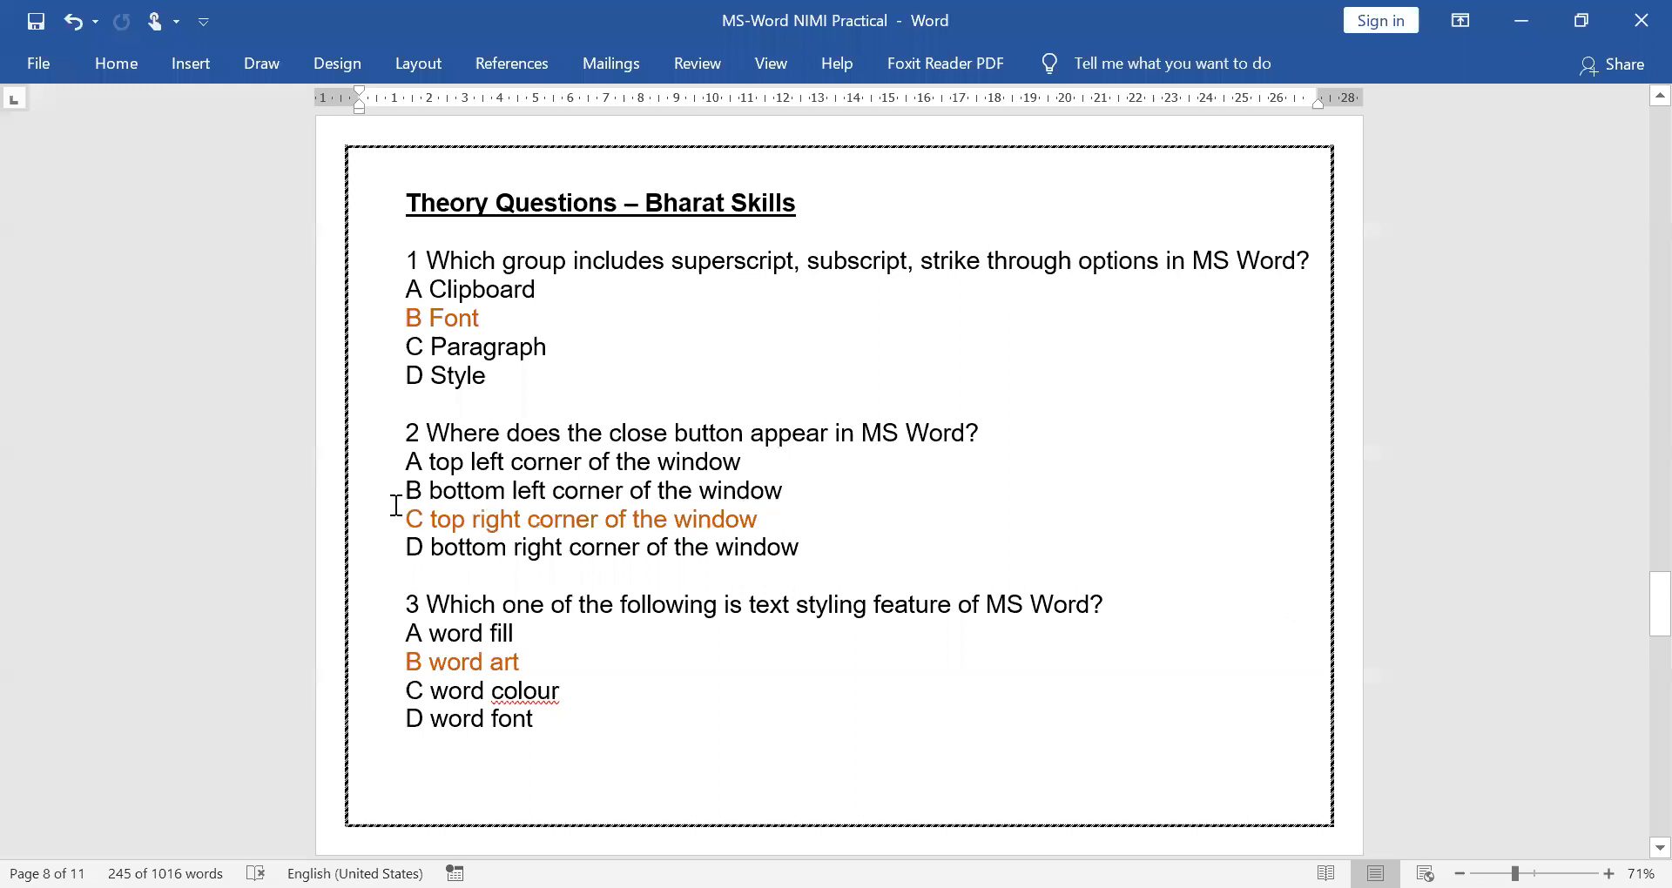
pyautogui.scroll(-1, 427, 435)
pyautogui.scroll(-3, 592, 422)
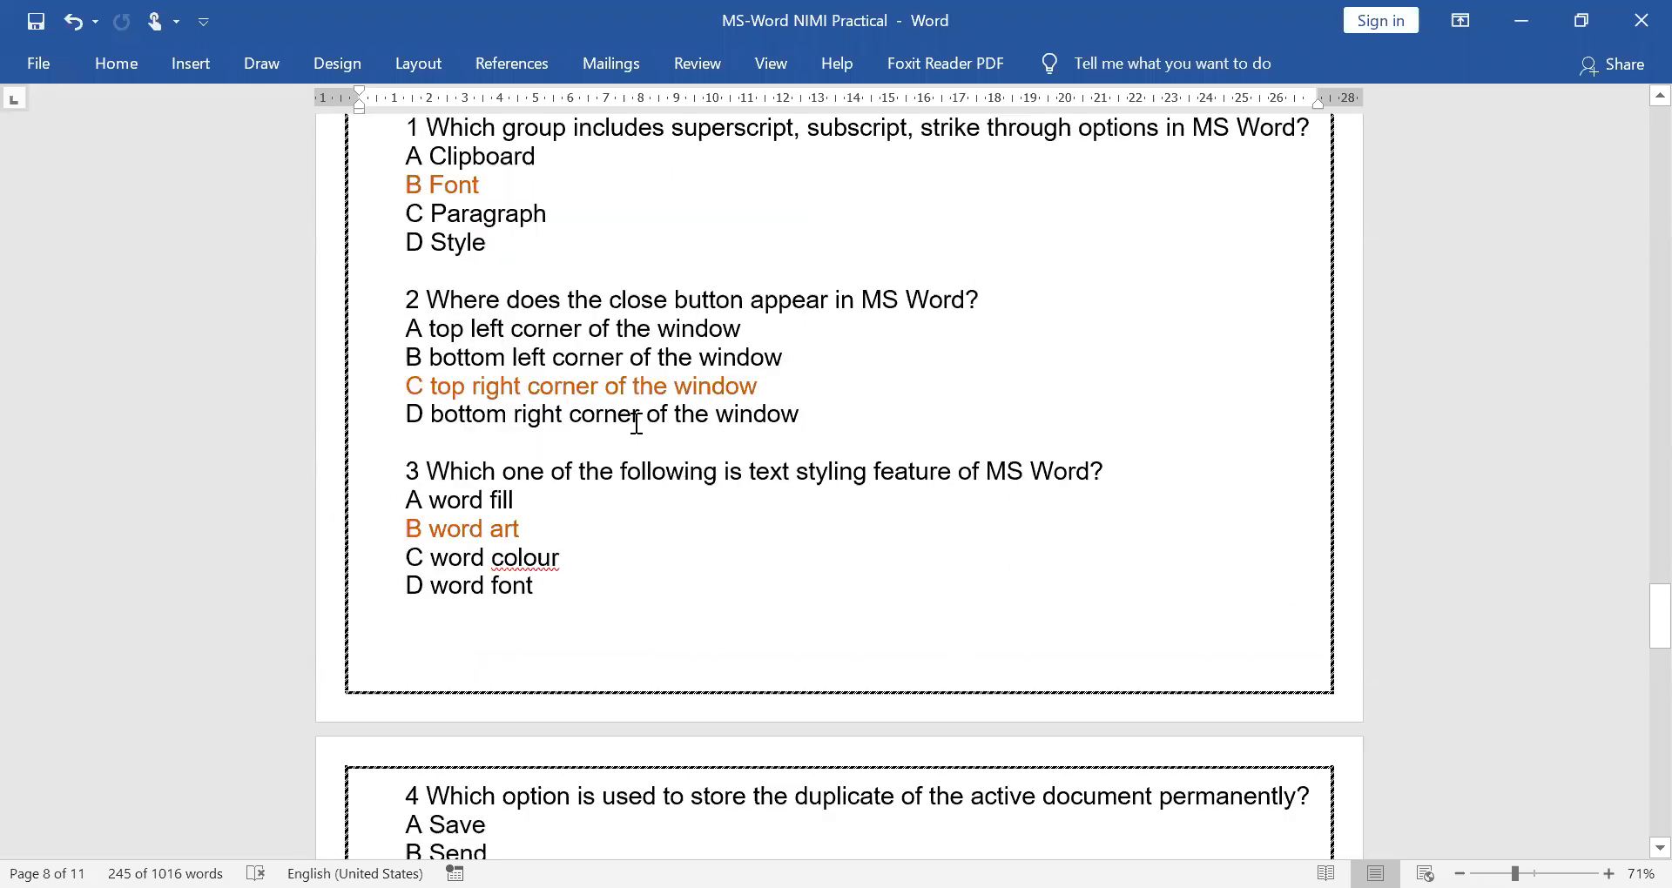
pyautogui.scroll(-1, 784, 430)
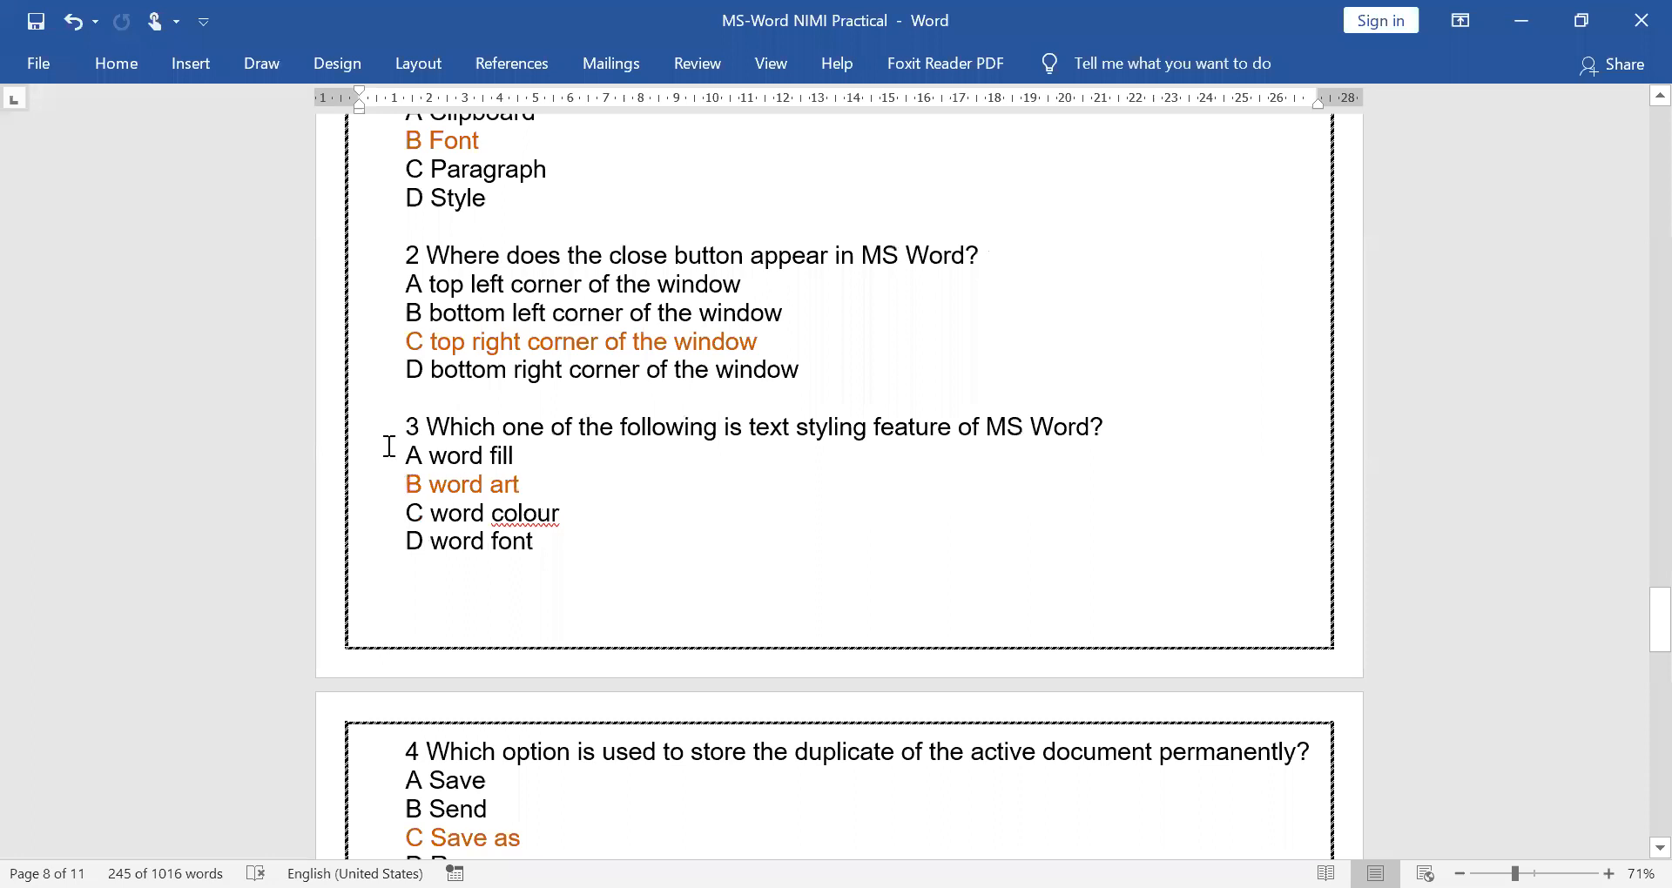
pyautogui.scroll(-5, 452, 357)
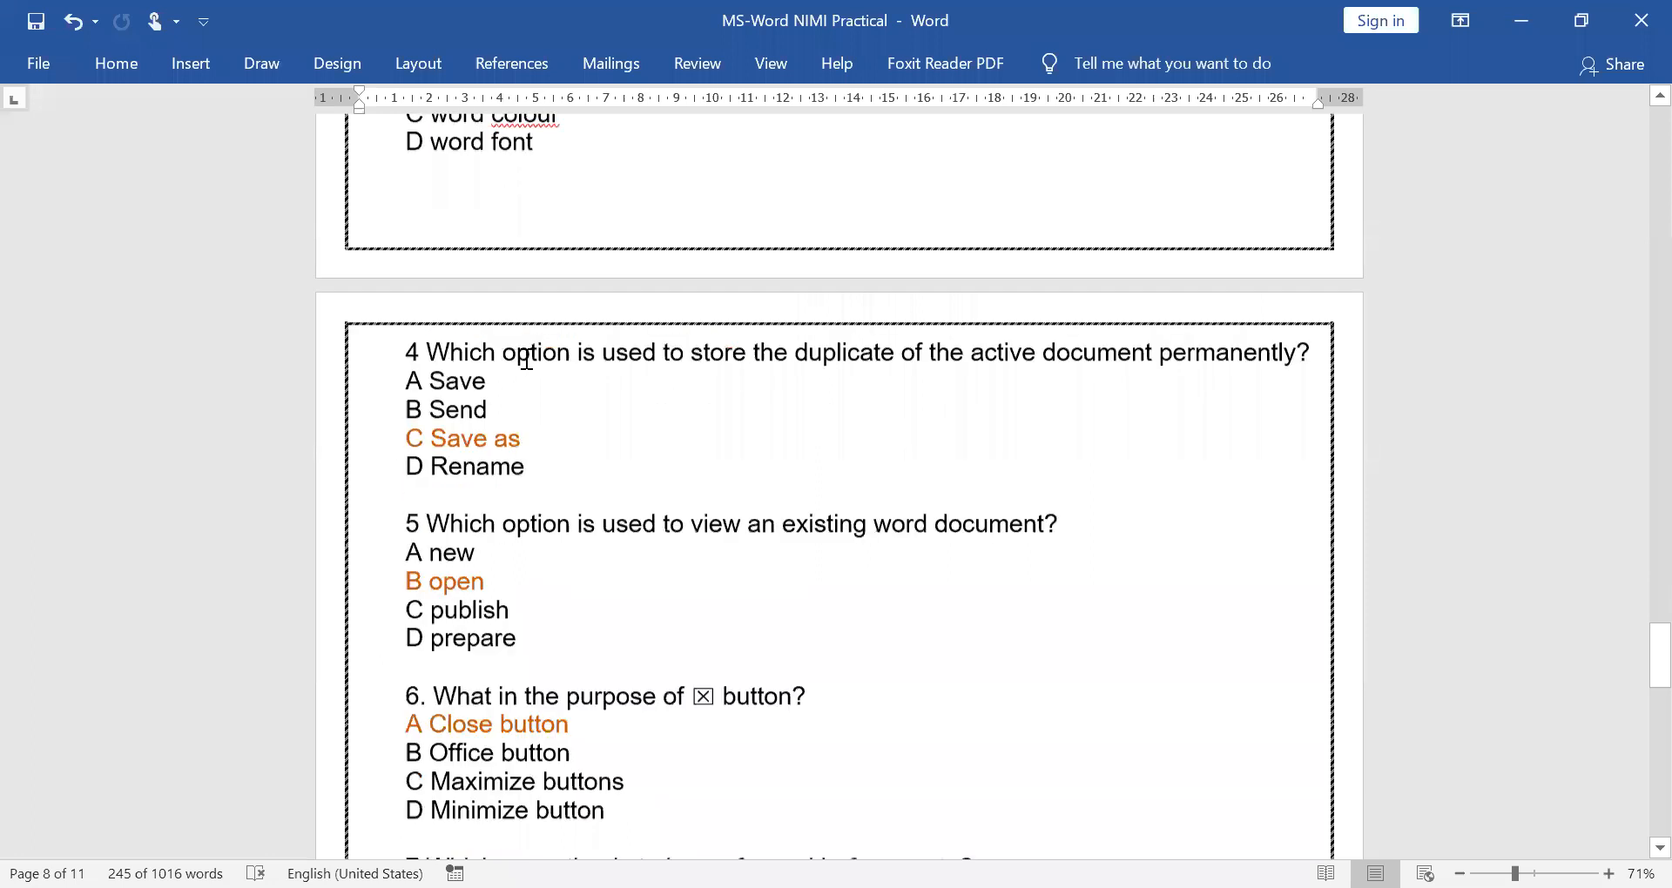
# Turn the selected sample text into WordArt with a blue outlined letter style
pyautogui.click(190, 63)
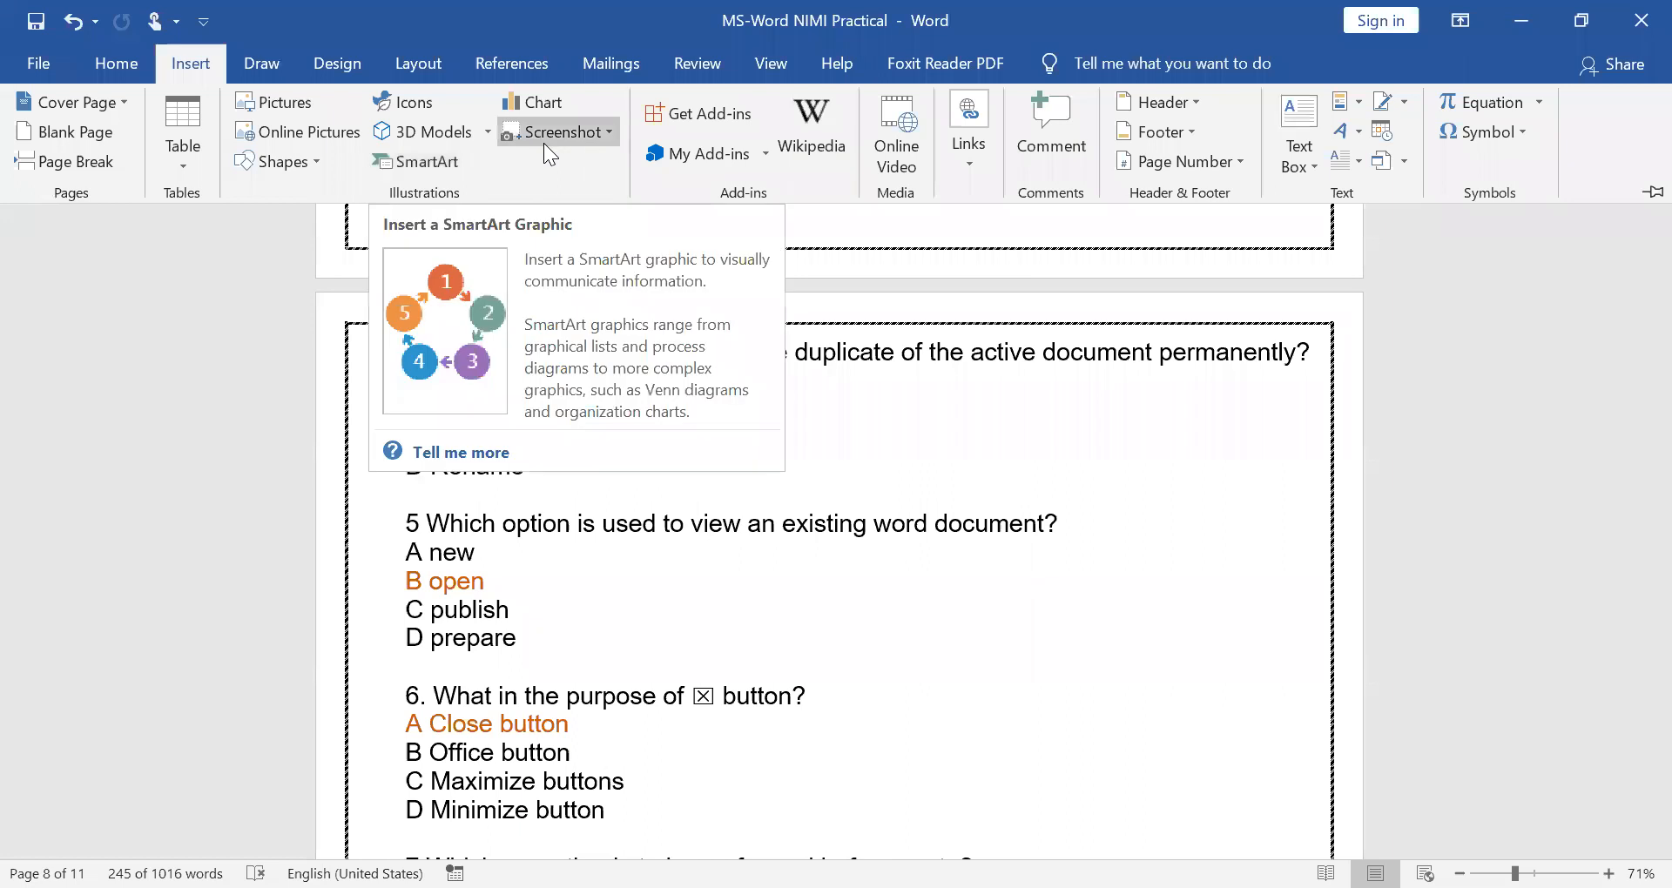
pyautogui.click(1349, 130)
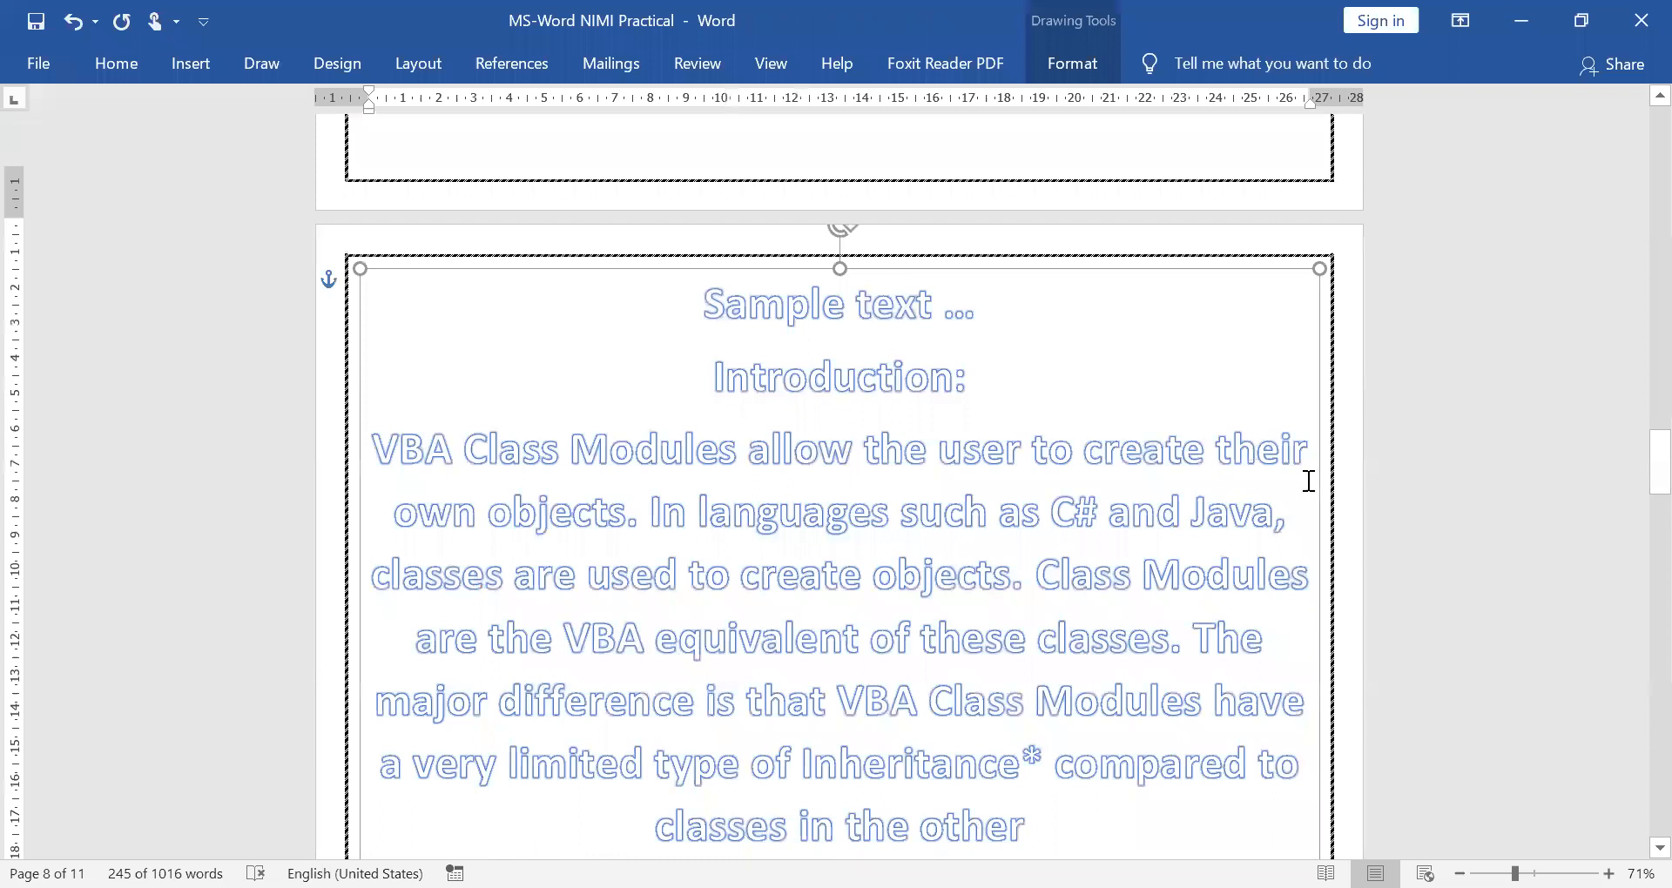
# Undo the WordArt conversion of the sample text and return to the theory questions
pyautogui.scroll(-3, 1008, 479)
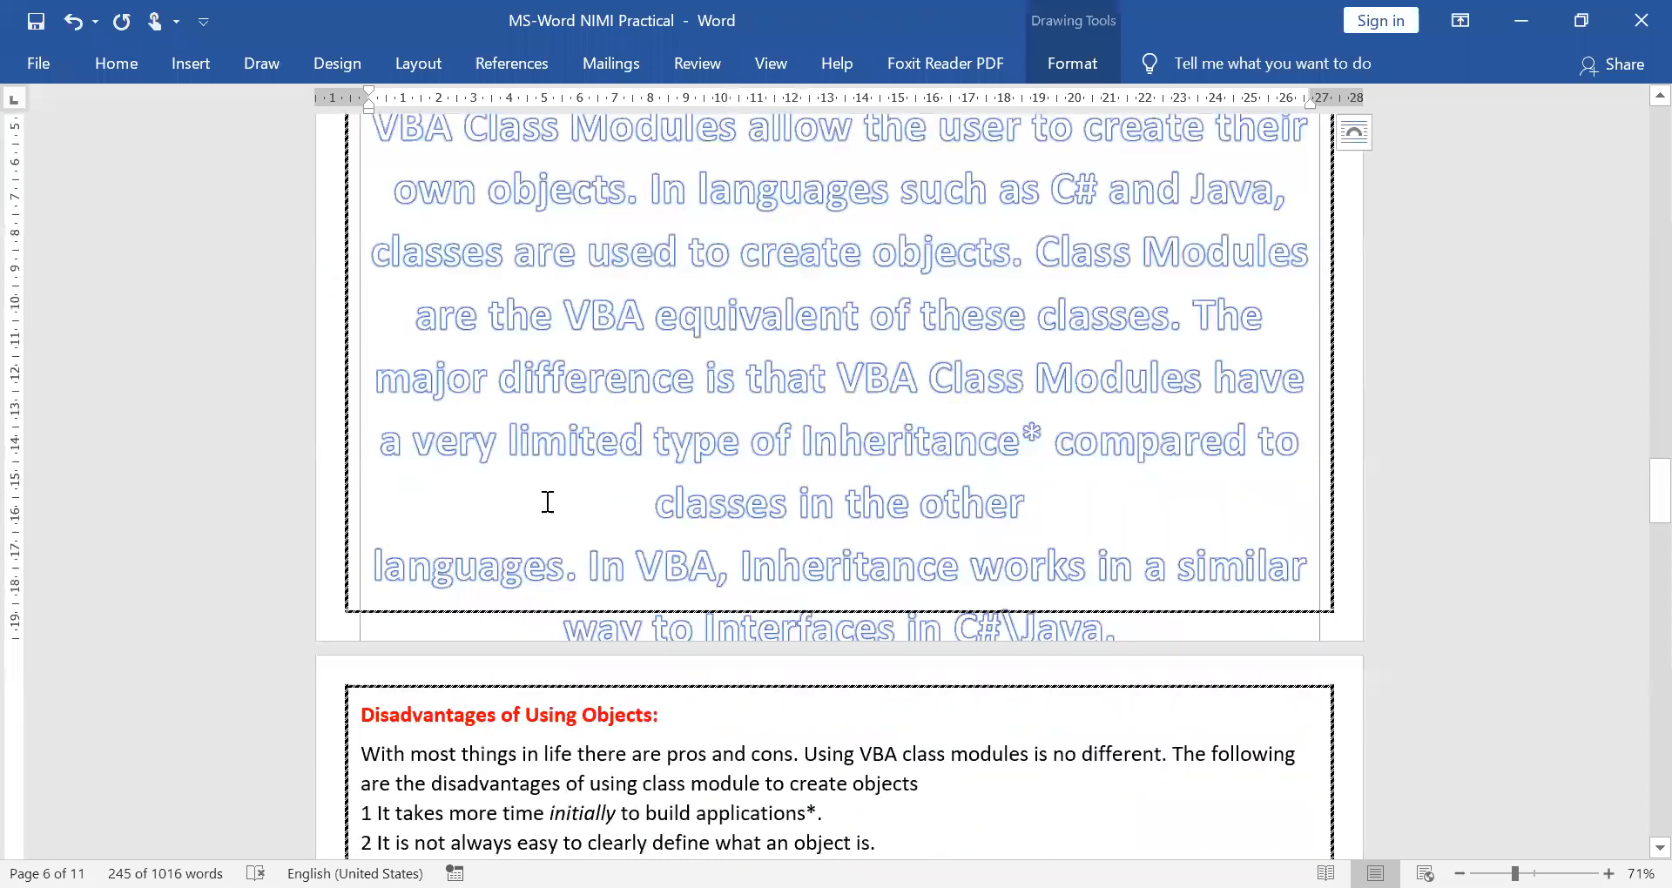
pyautogui.hotkey('ctrl', 'z')
pyautogui.scroll(-4, 430, 439)
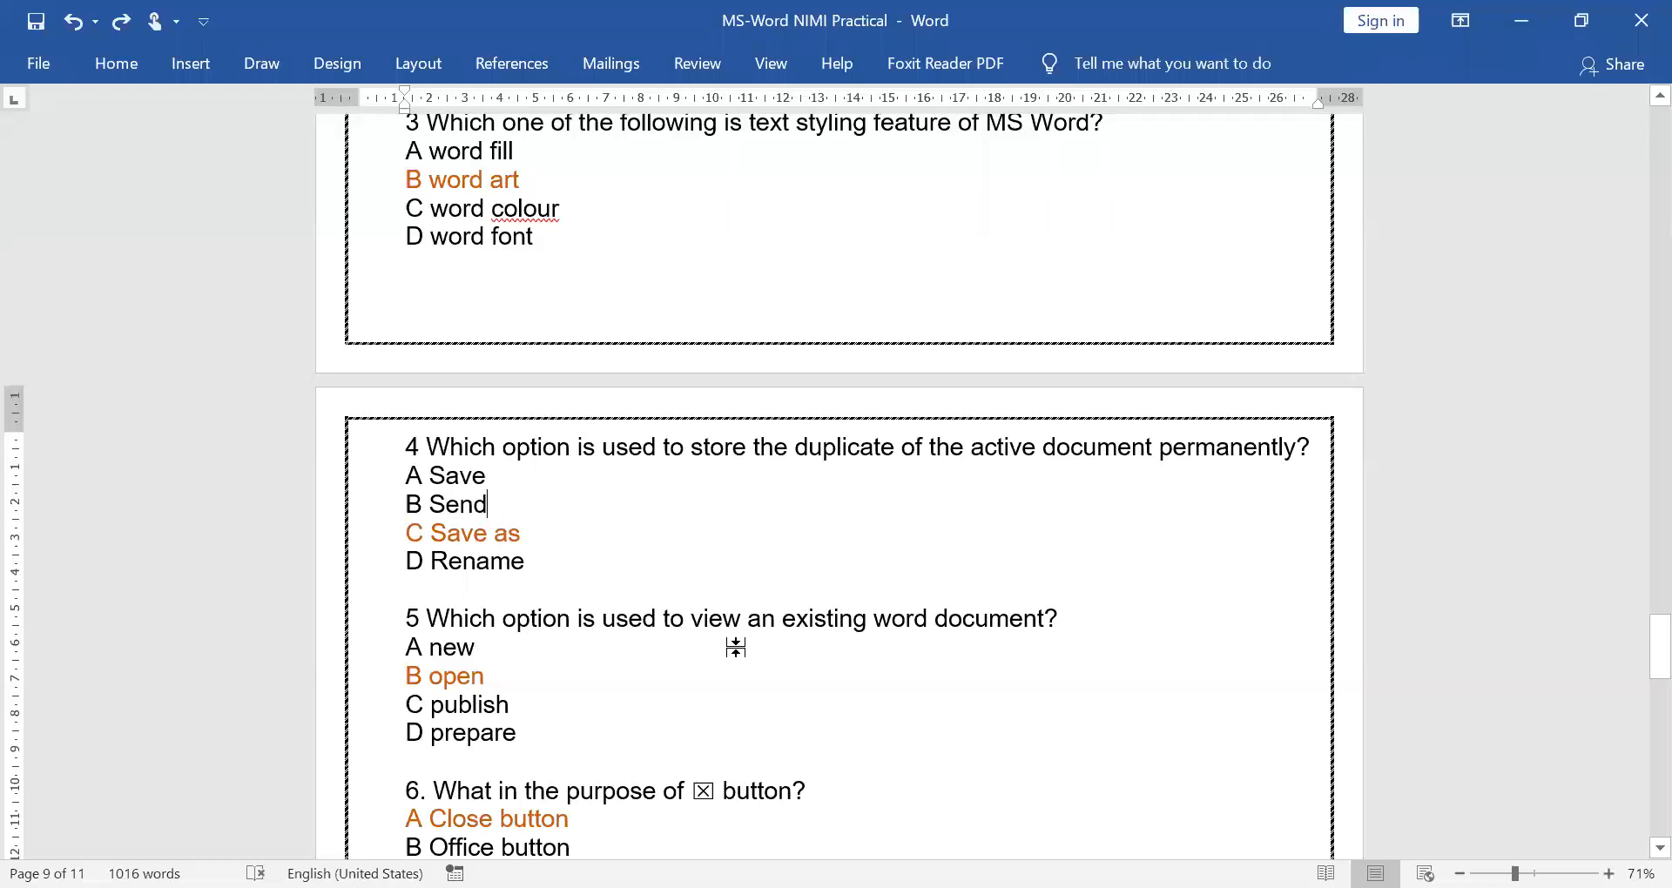
# Read through theory questions 4 to 9 and their highlighted answers
pyautogui.scroll(-1, 560, 534)
pyautogui.scroll(-2, 627, 534)
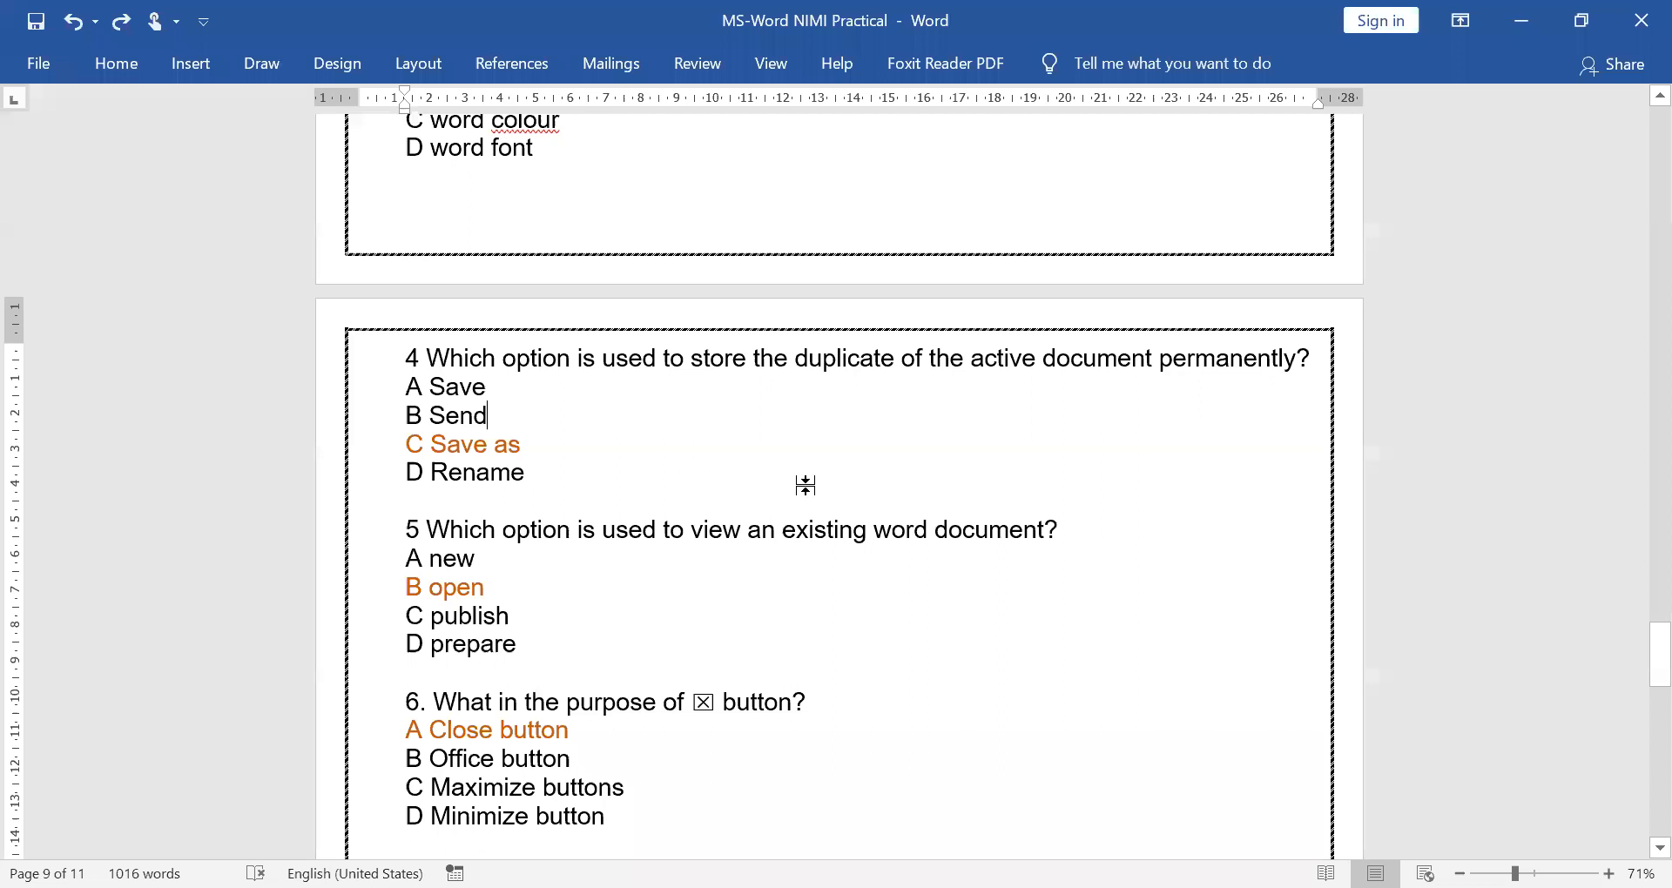
pyautogui.scroll(-3, 803, 485)
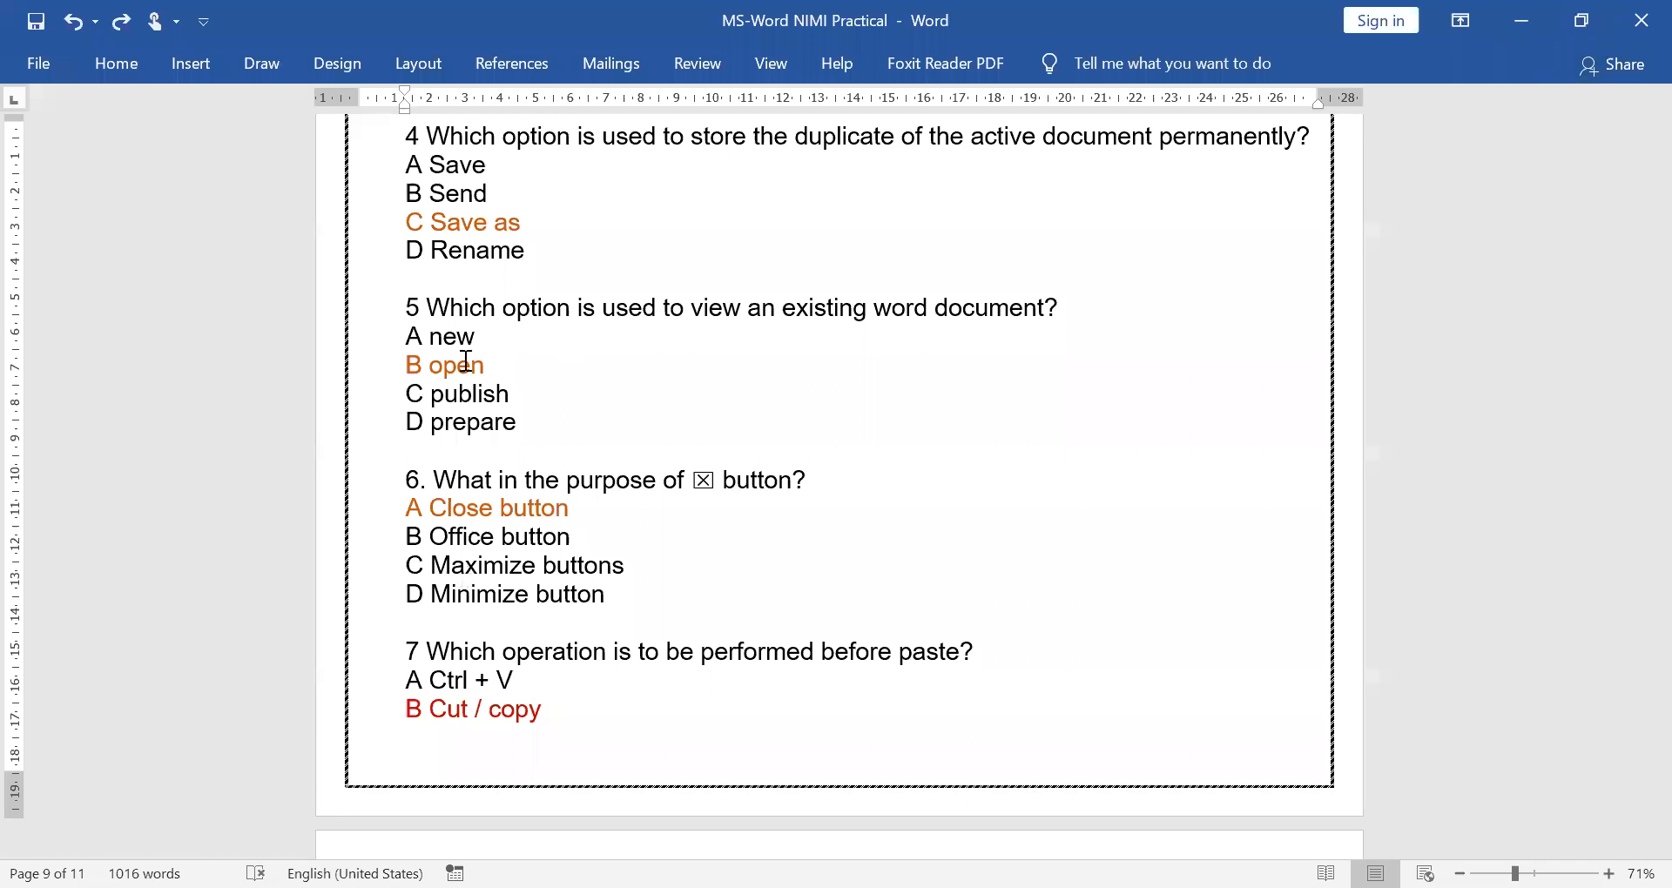
pyautogui.scroll(-2, 754, 375)
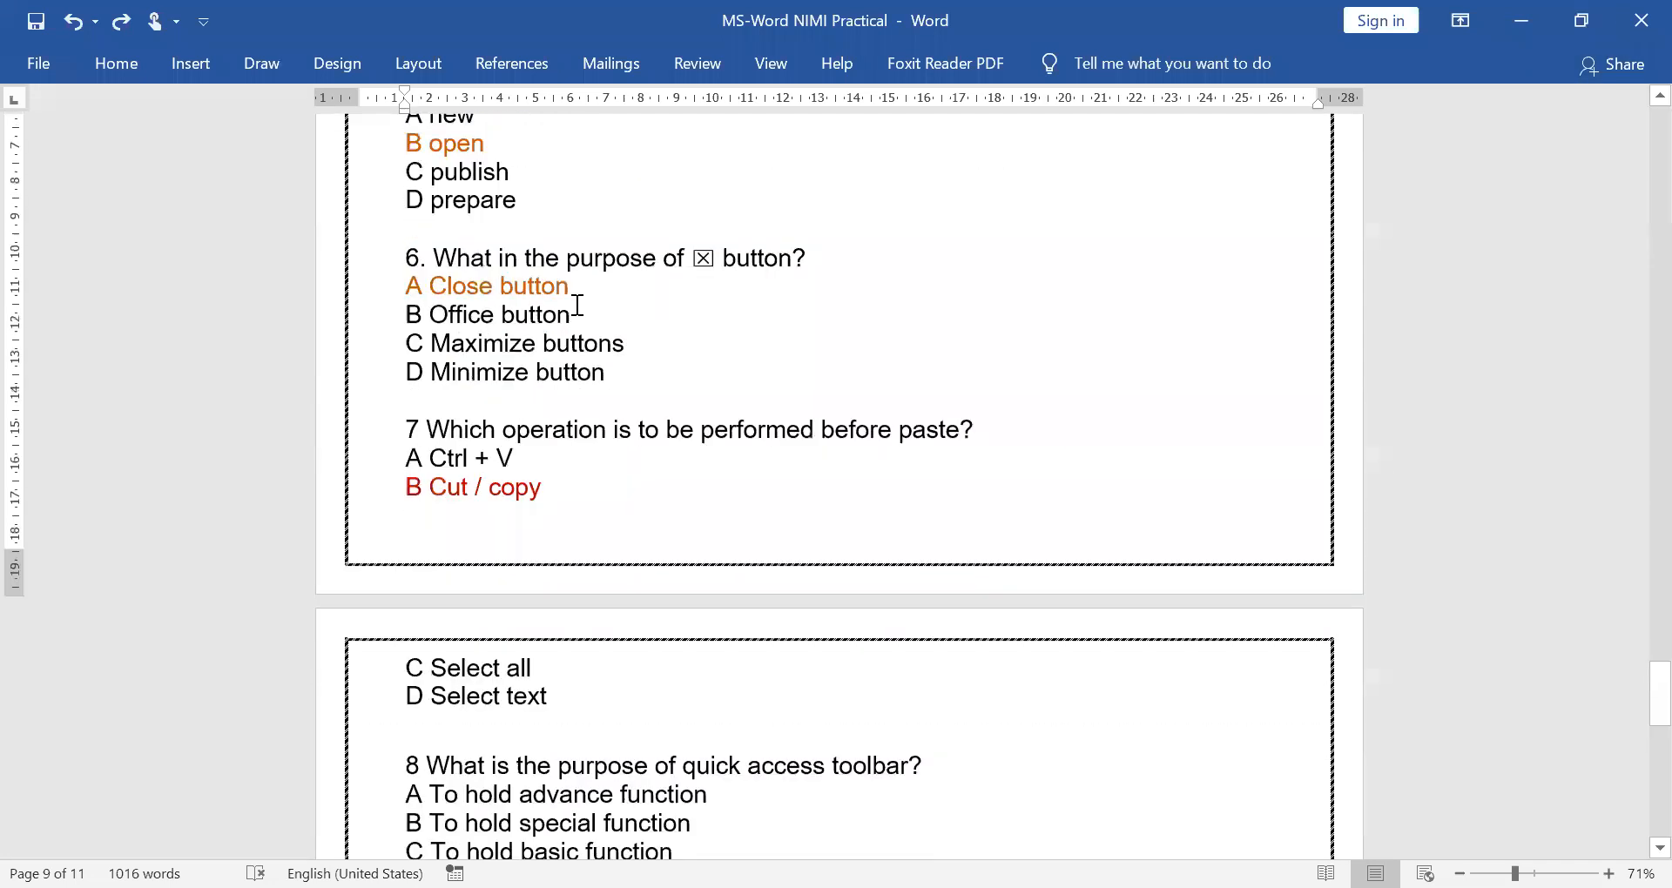
pyautogui.scroll(-2, 714, 300)
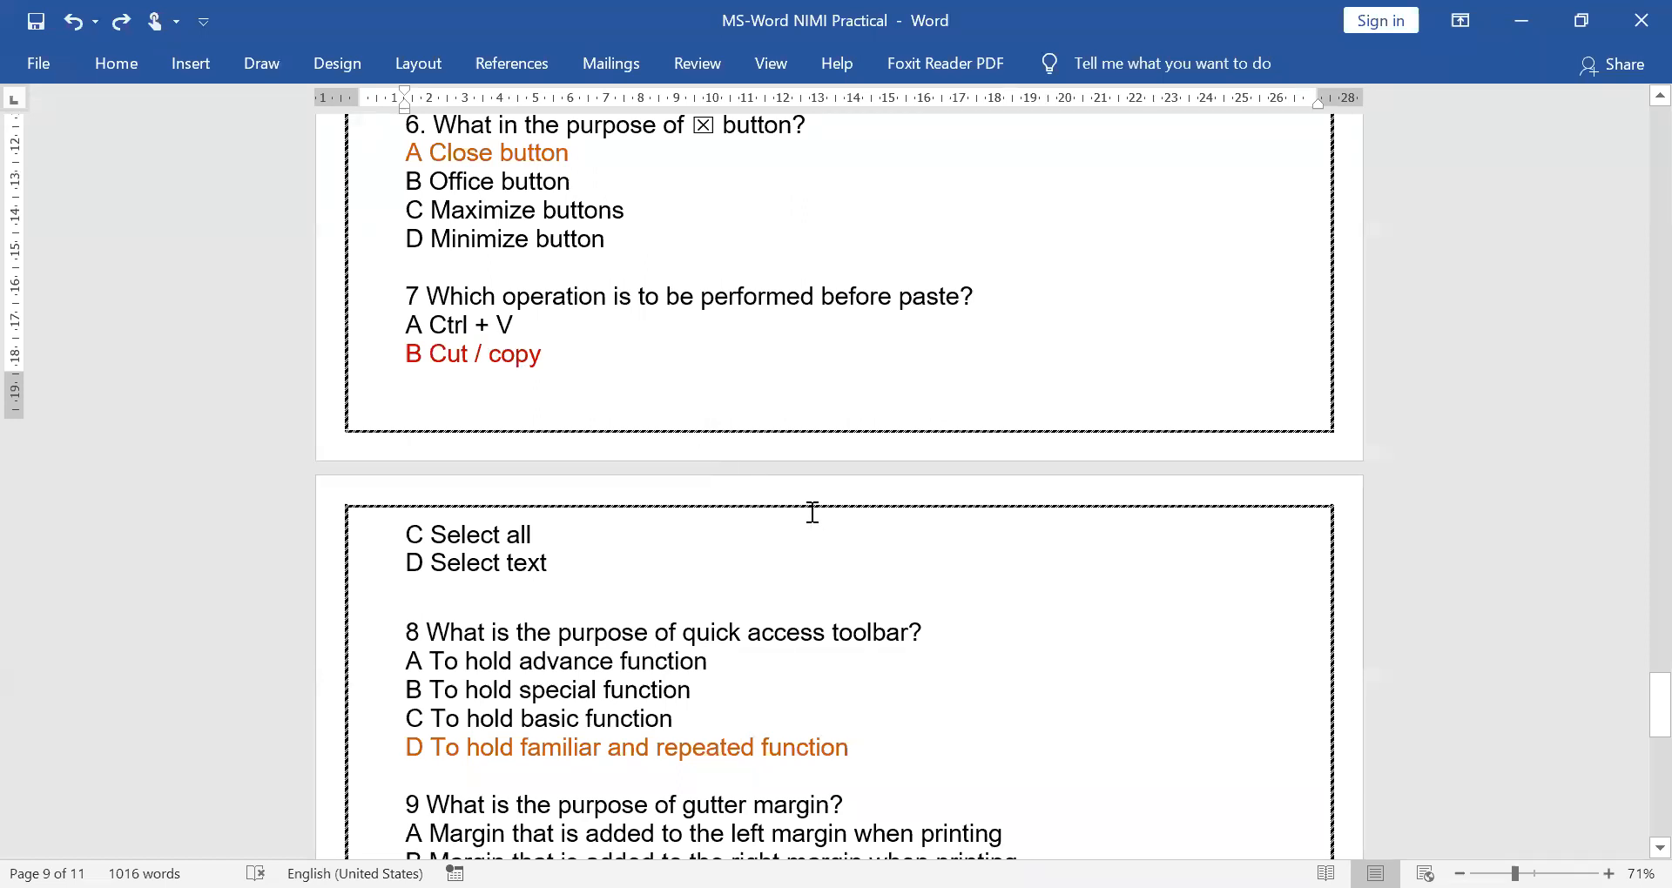
pyautogui.scroll(-2, 523, 406)
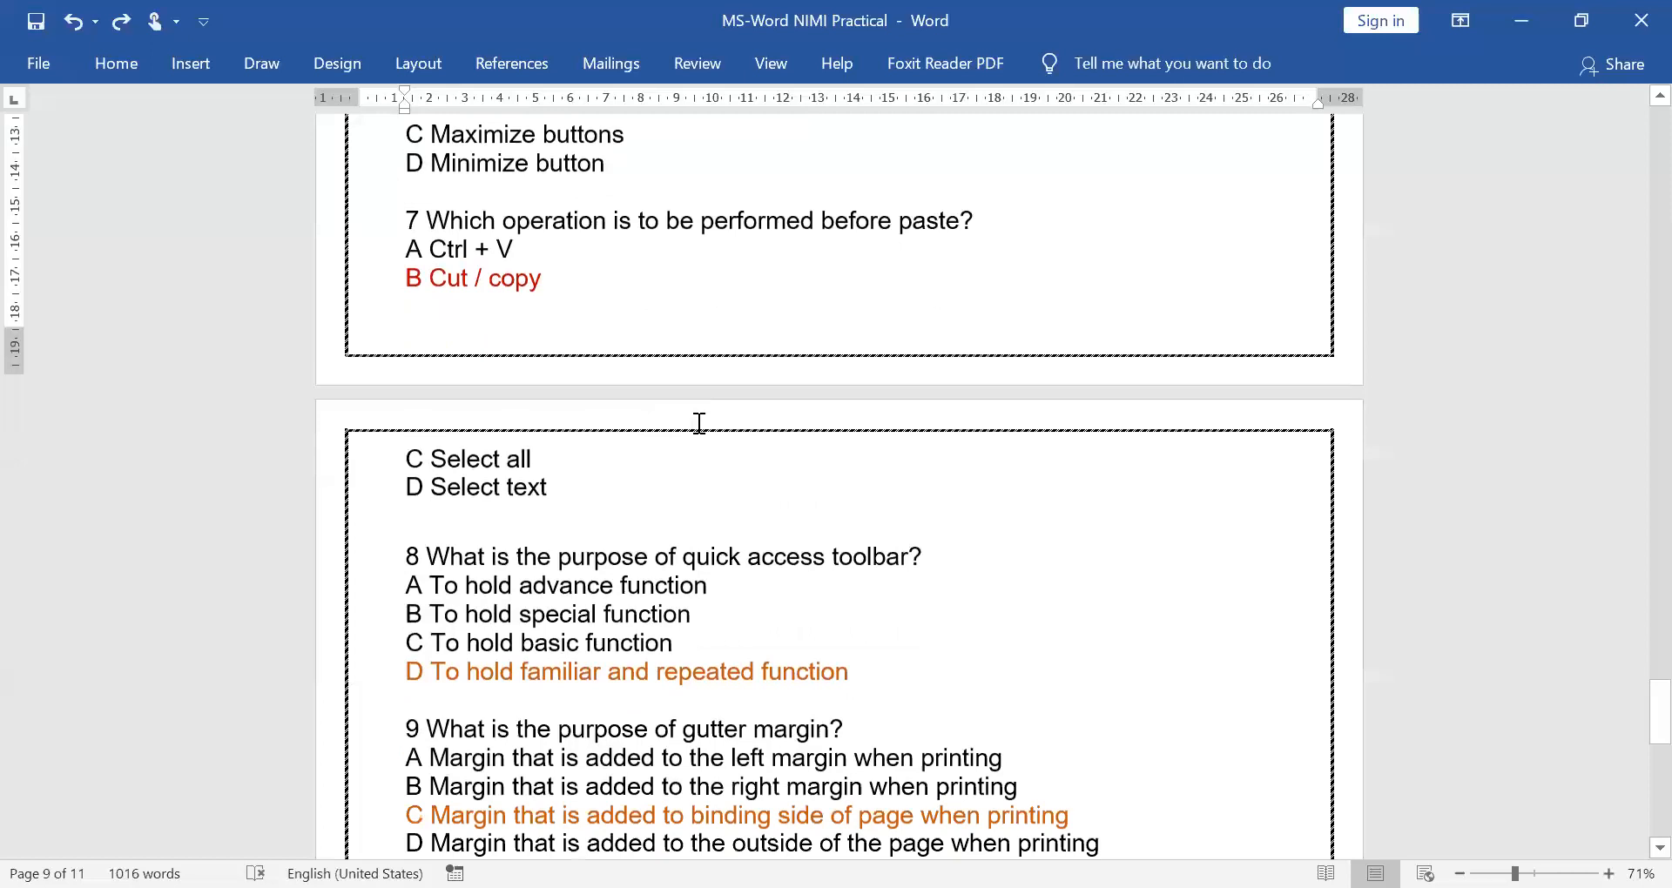
pyautogui.scroll(-4, 825, 425)
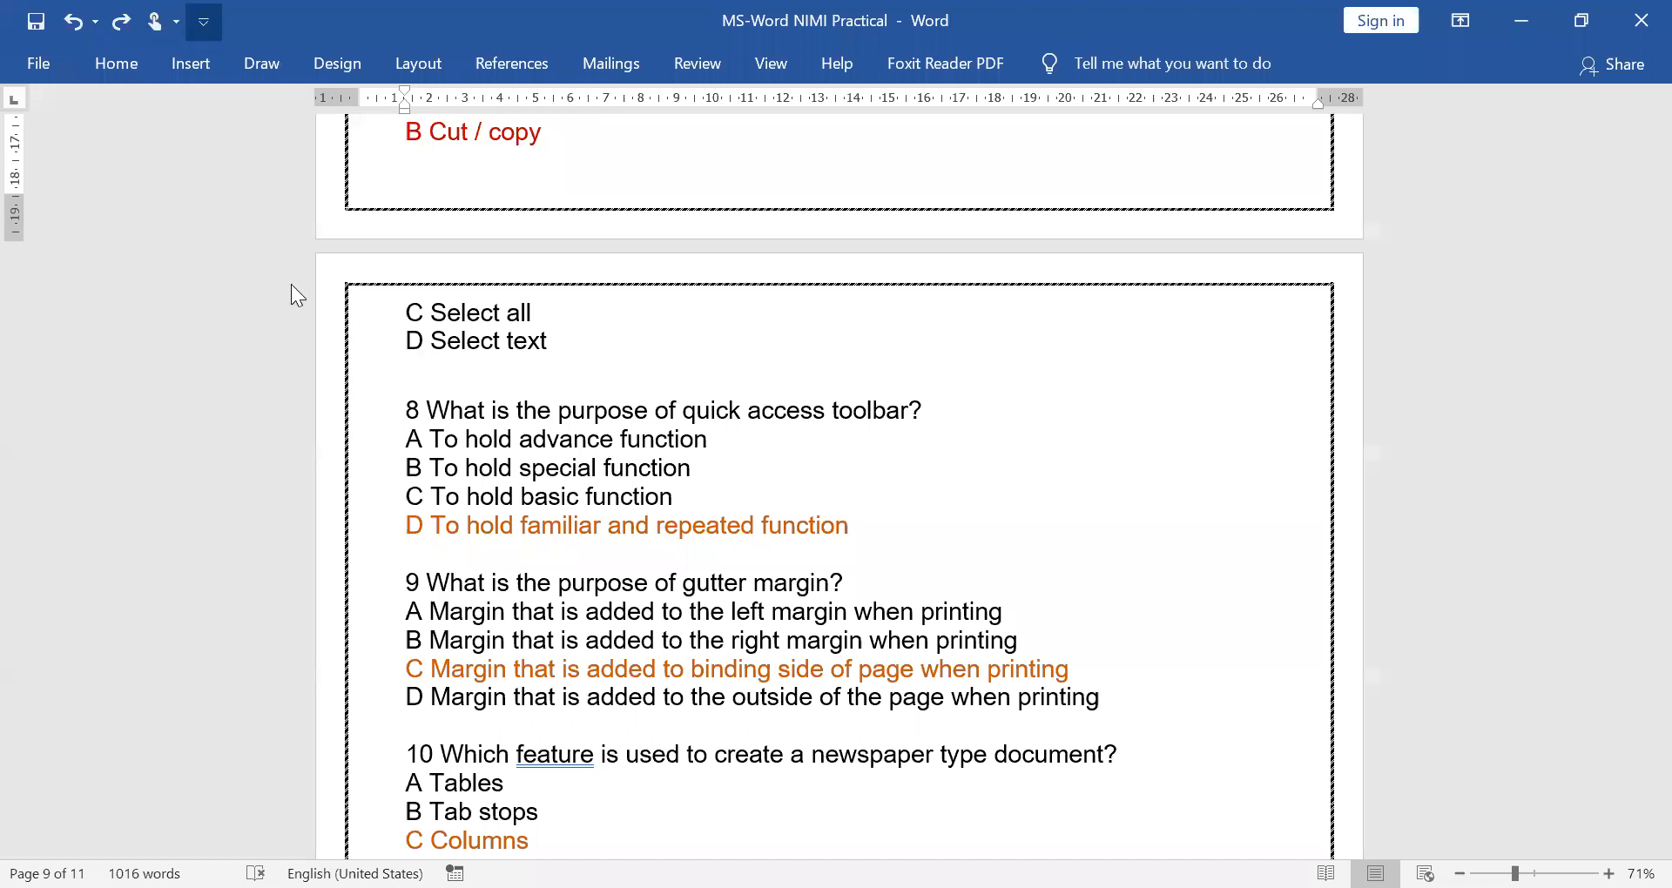
# Look through the Quick Access Toolbar customization options for question 8 and close the list without changes
pyautogui.click(203, 21)
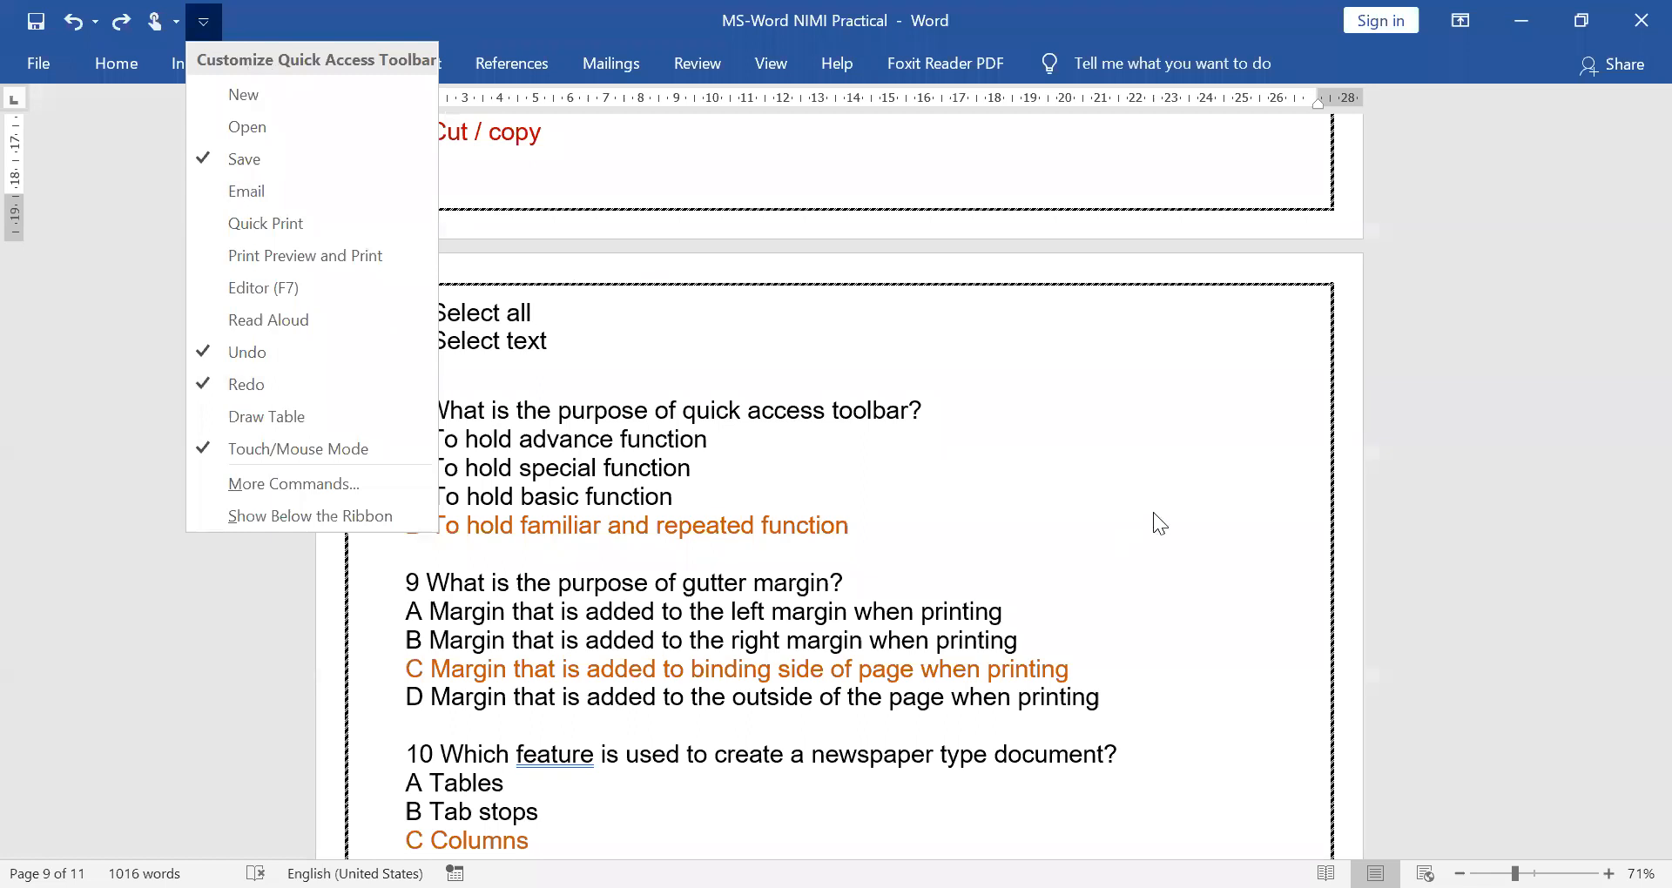
pyautogui.click(441, 542)
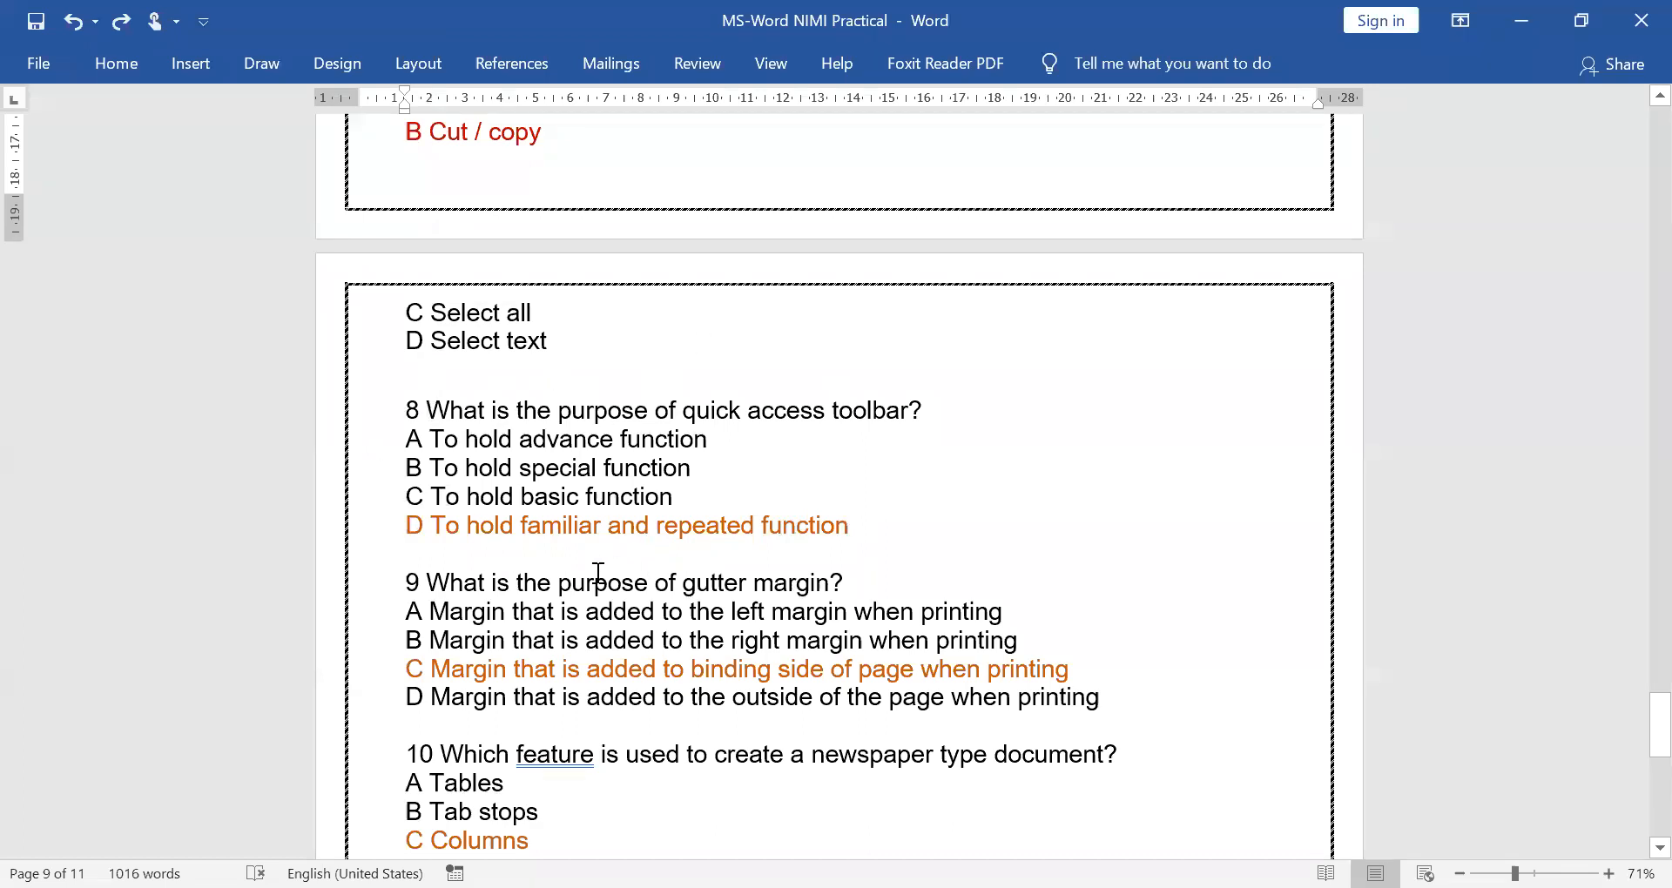
pyautogui.click(399, 474)
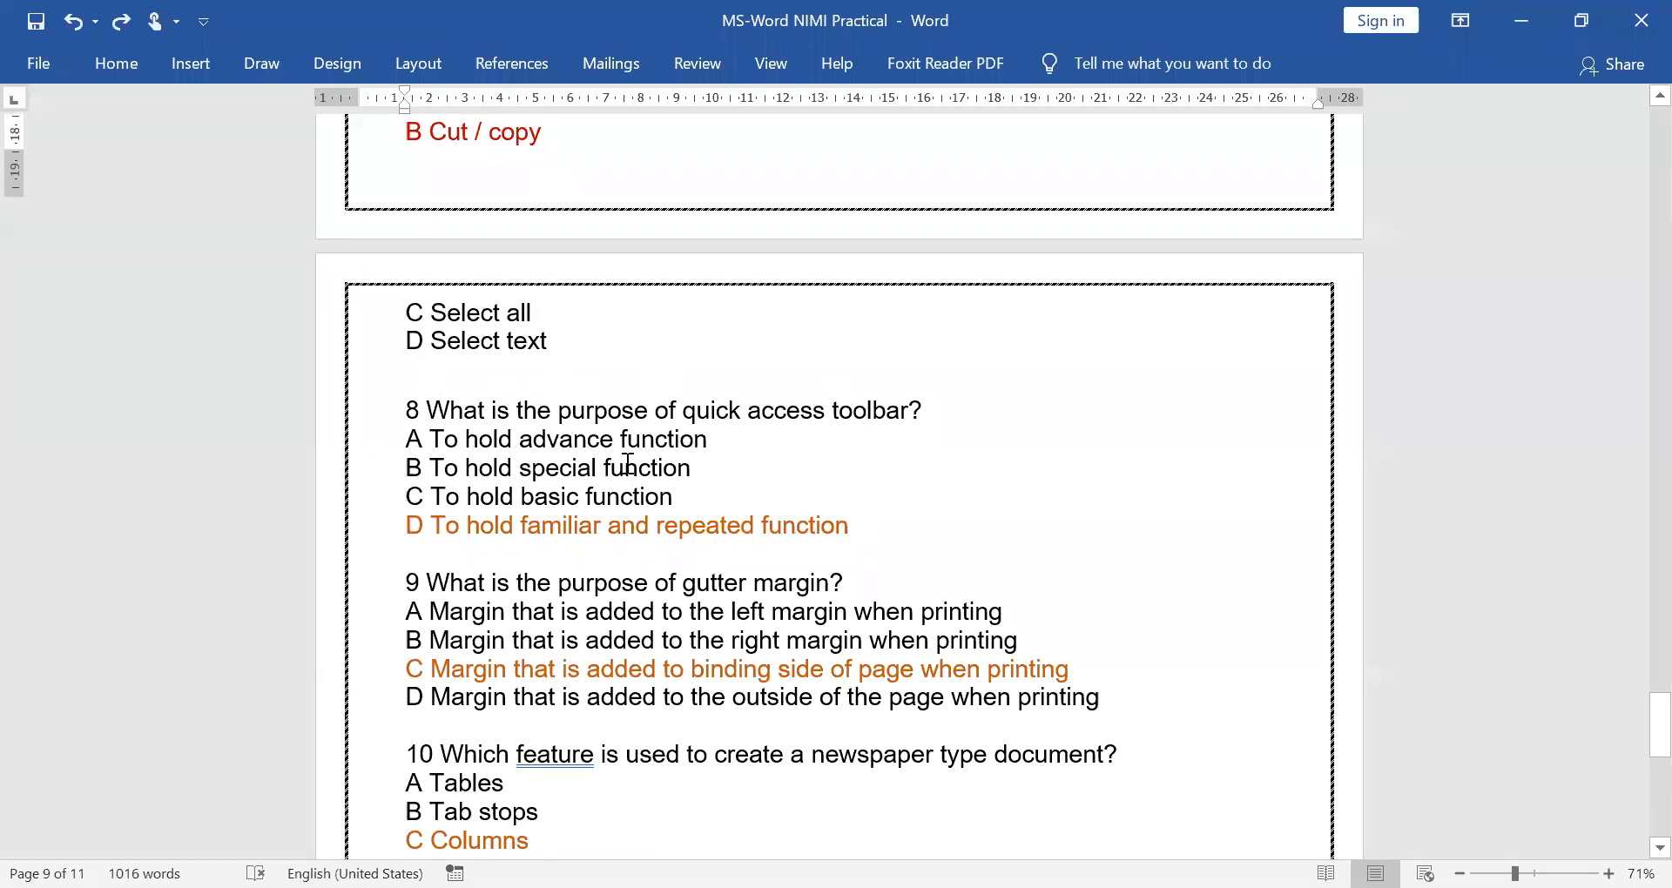
# Examine the margin, gutter and paper settings in Page Setup for question 9 and close the dialog unchanged
pyautogui.scroll(-1, 749, 452)
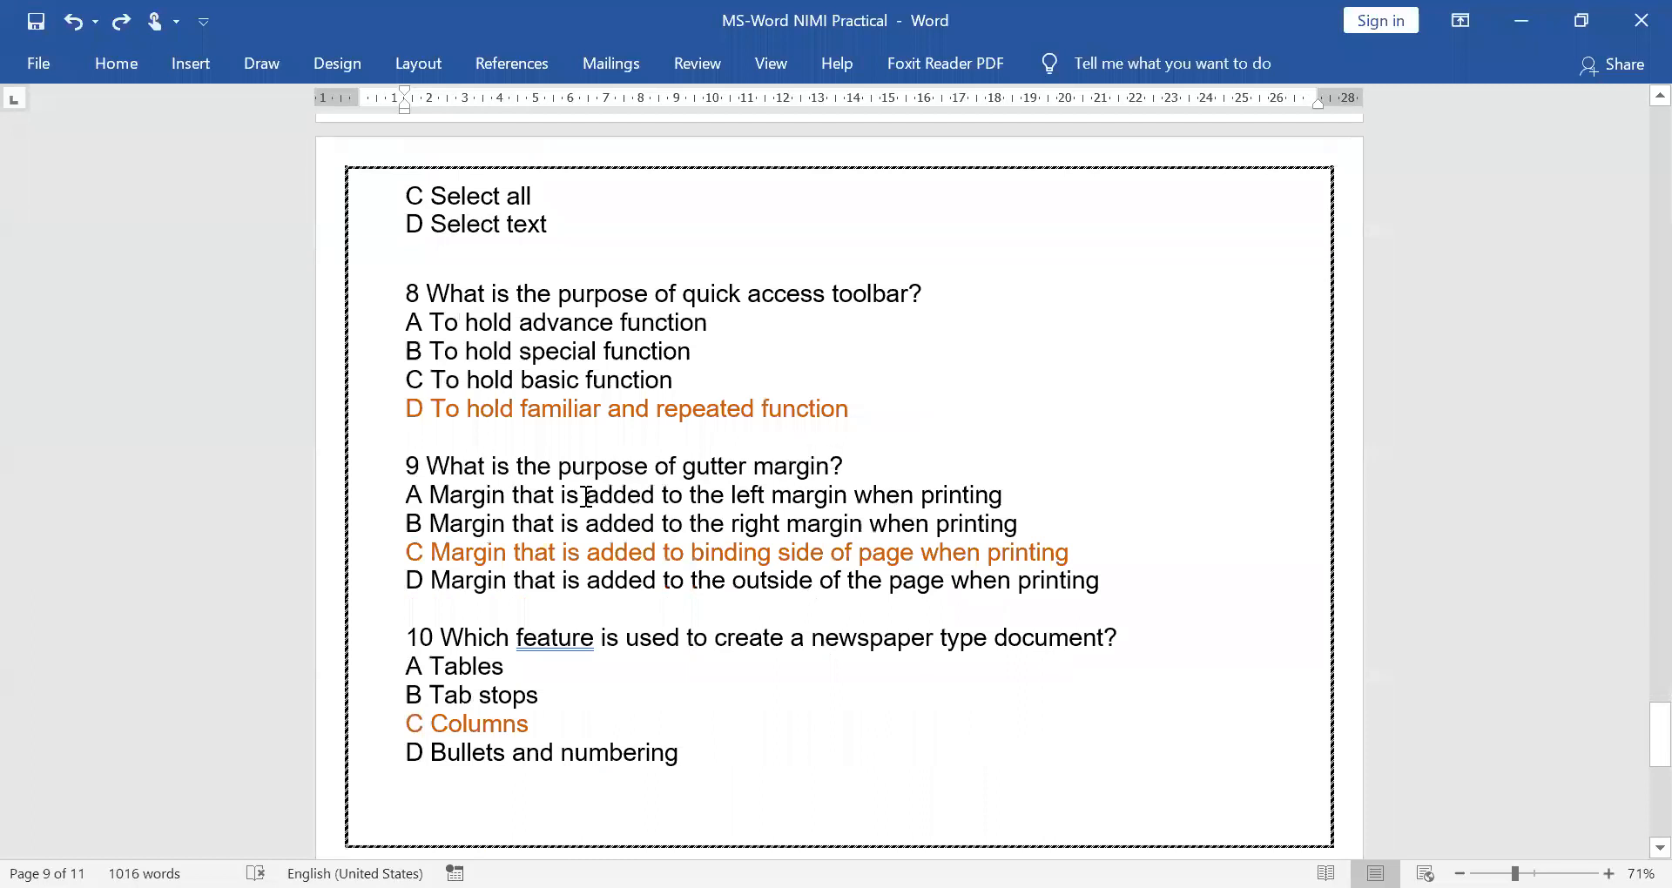
pyautogui.scroll(-1, 635, 498)
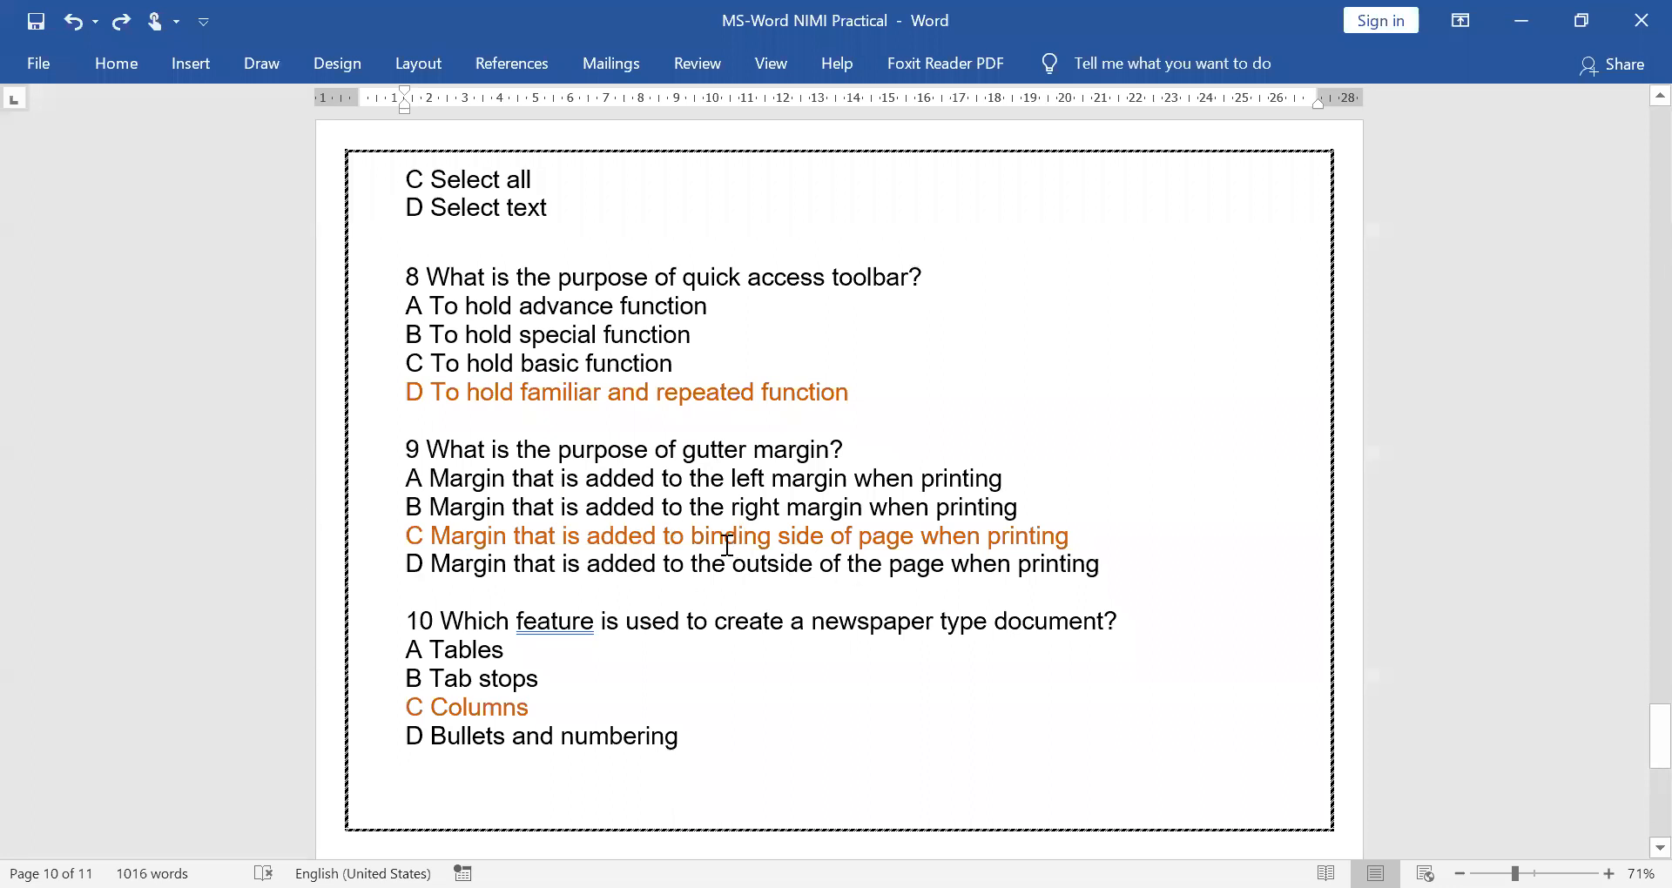
pyautogui.click(338, 67)
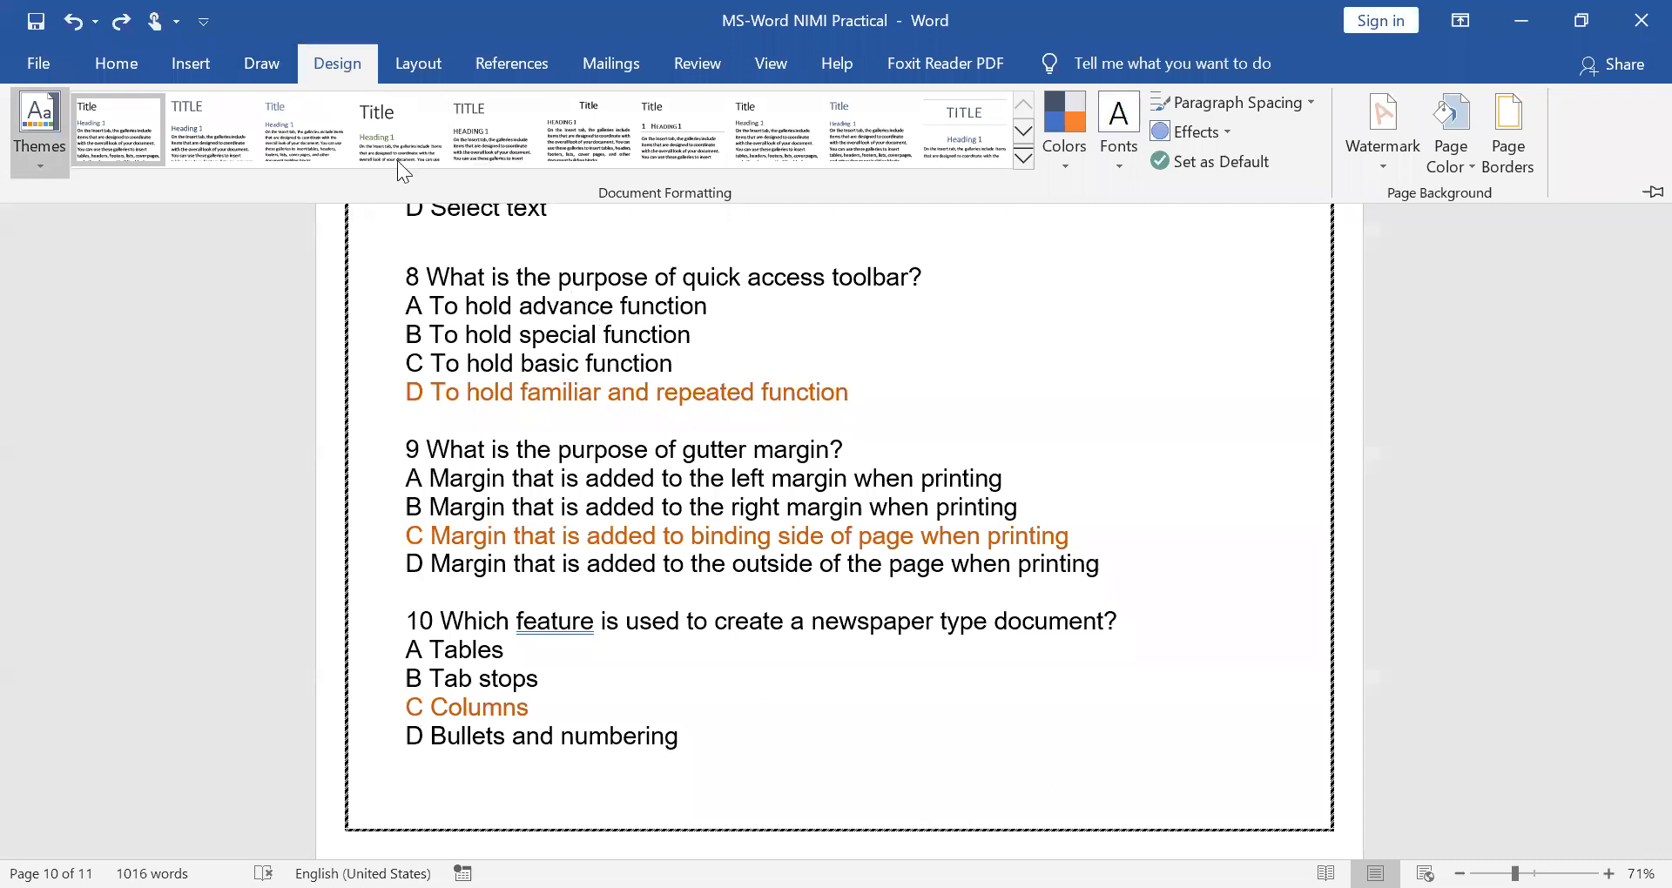
pyautogui.click(418, 63)
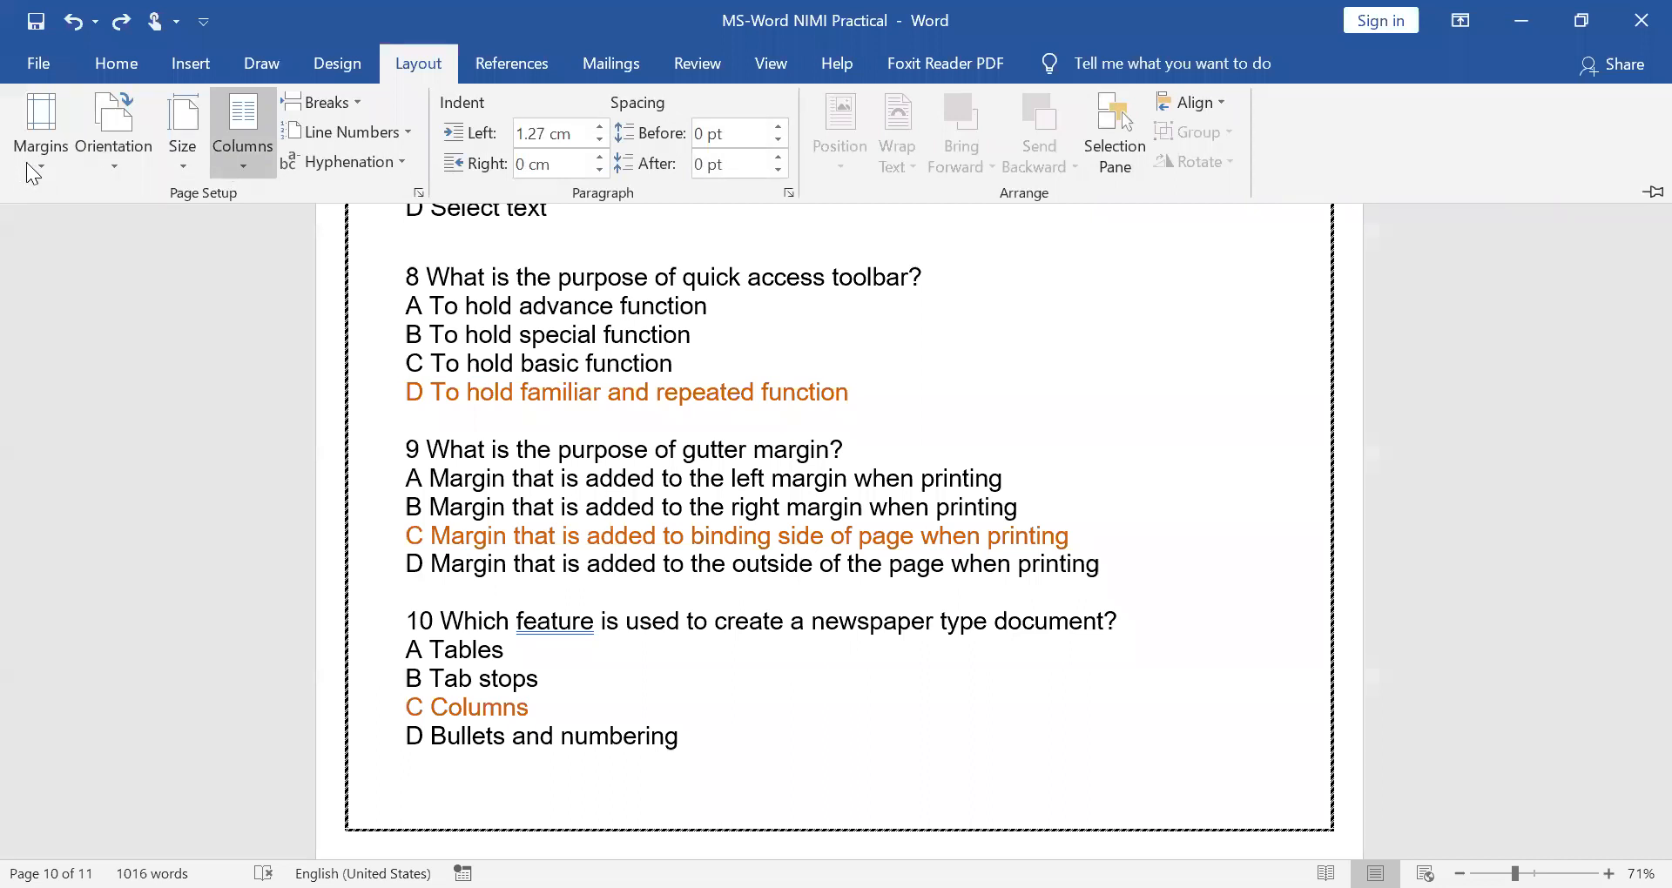
pyautogui.click(100, 765)
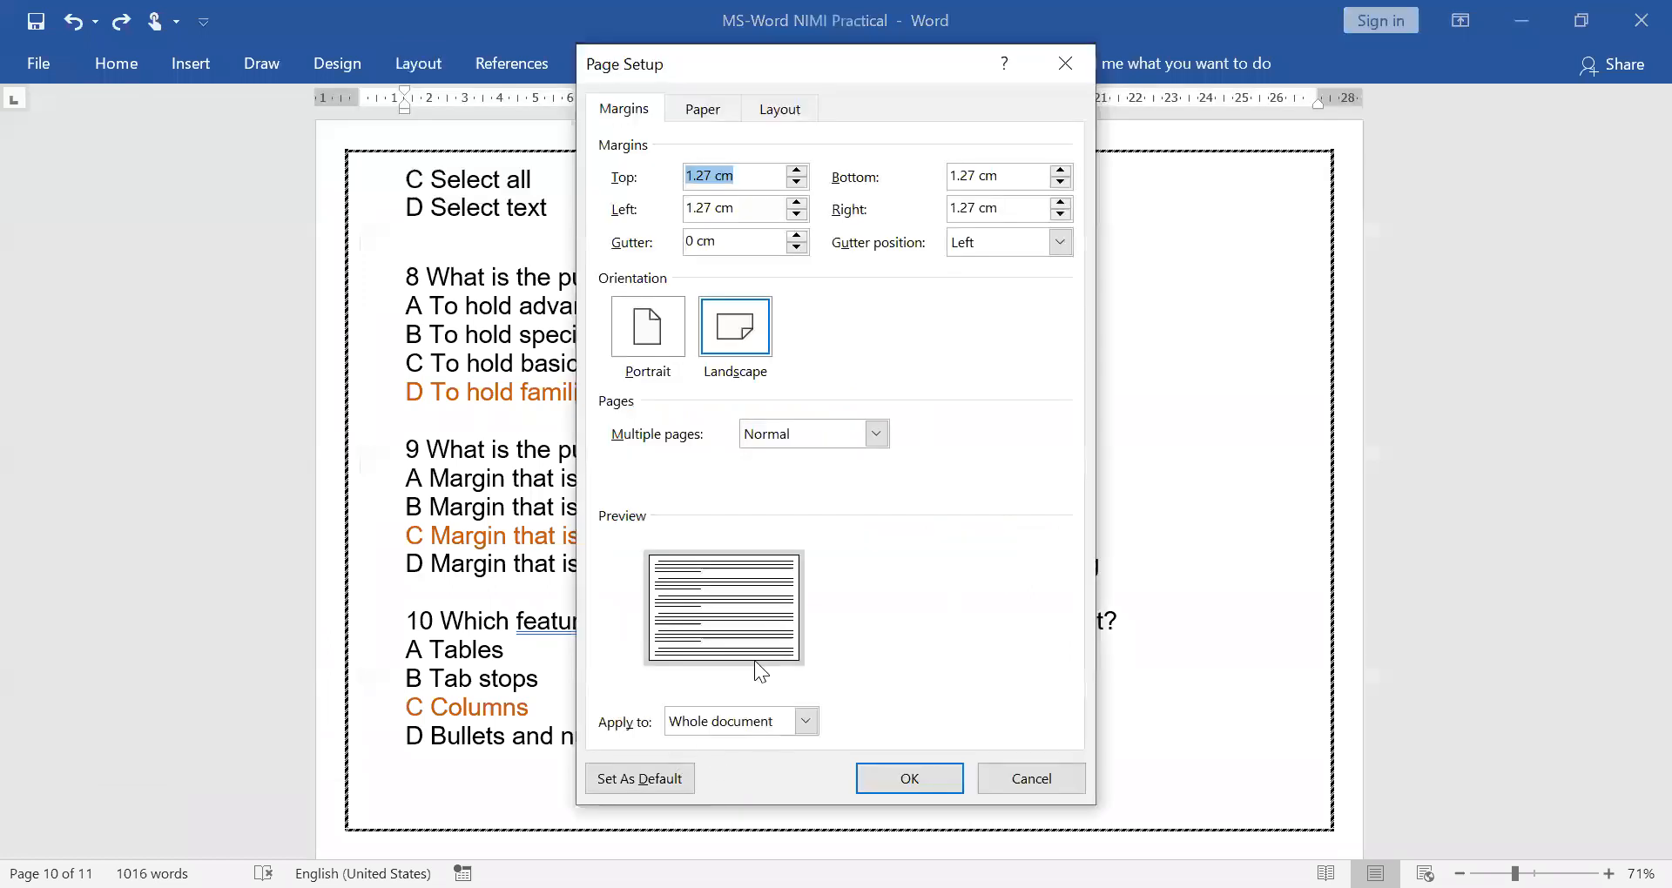
pyautogui.click(718, 123)
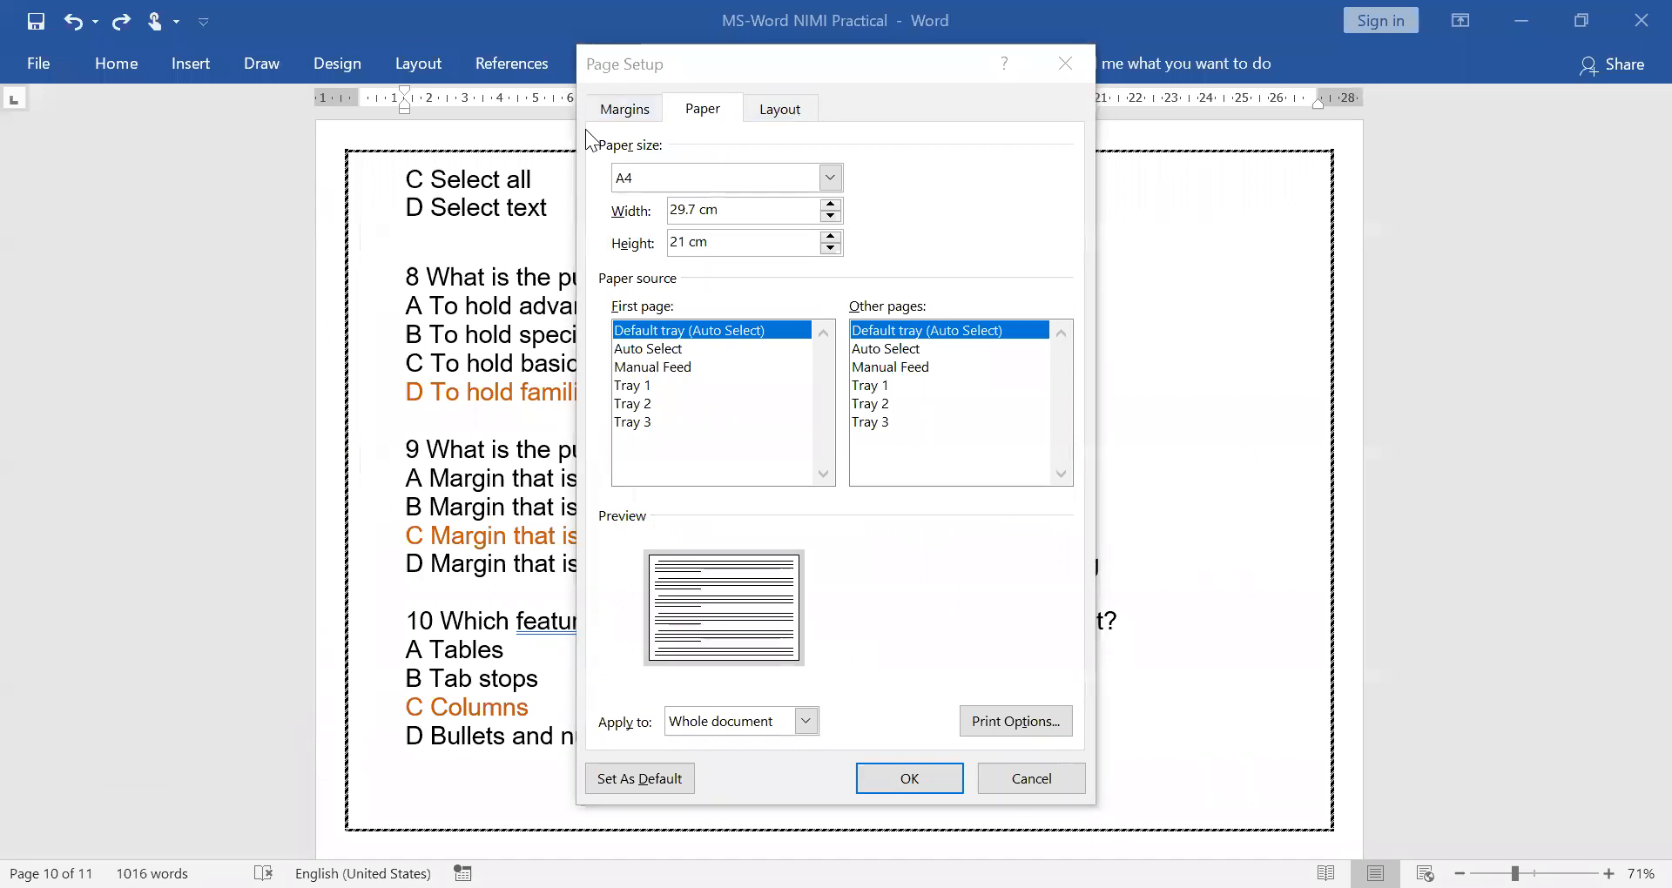
pyautogui.click(989, 781)
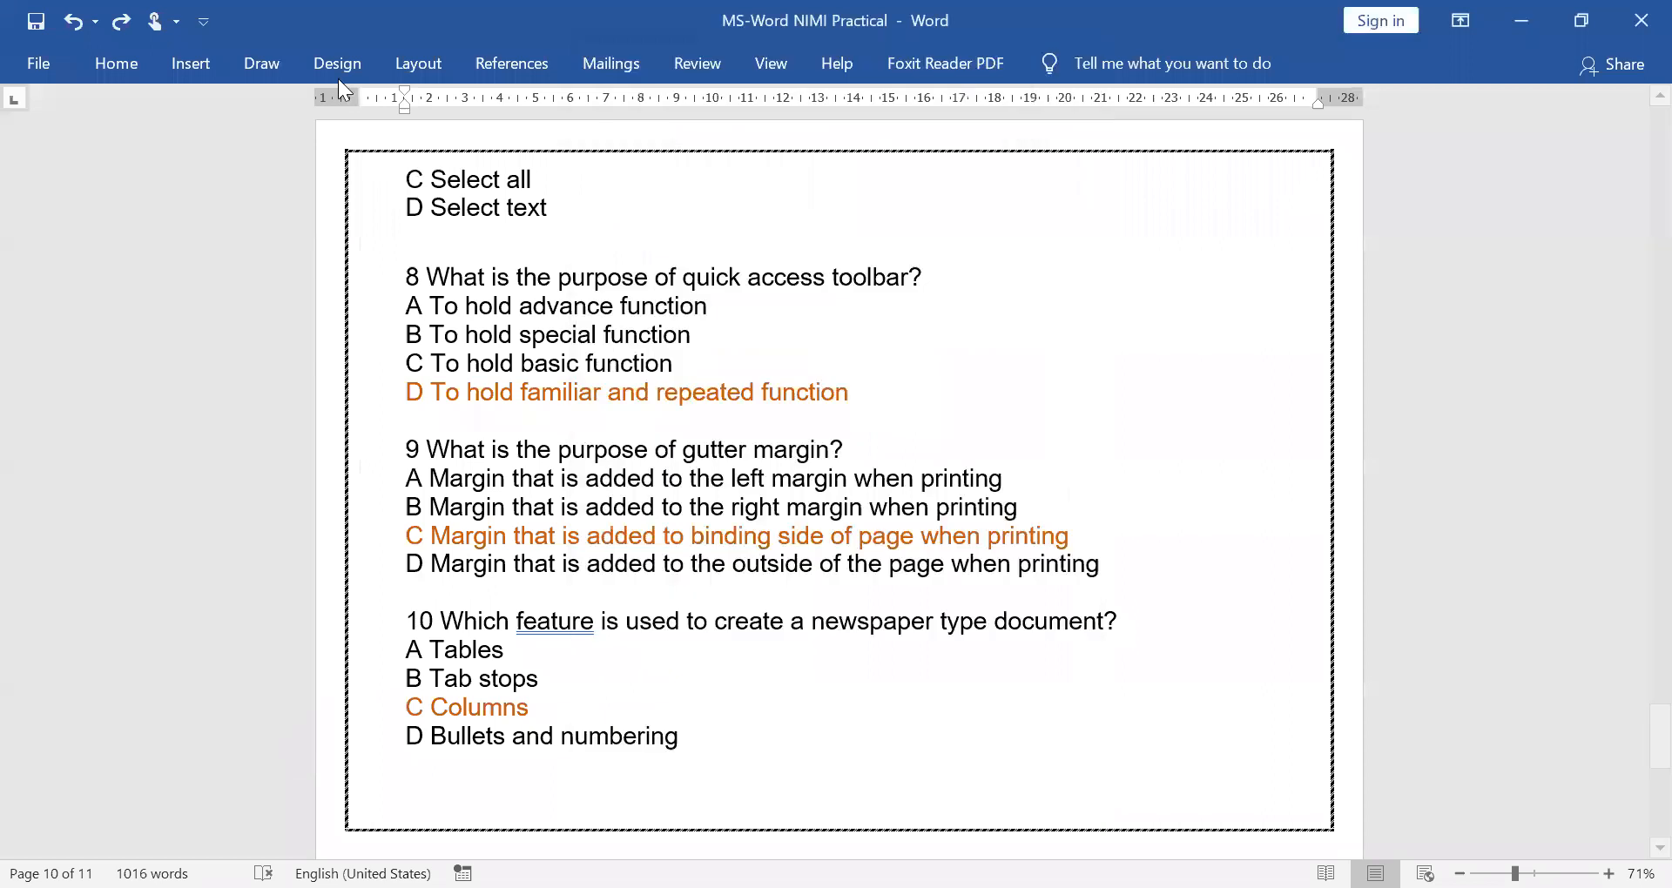
# Check the page orientation choices and the Page Setup header, footer and margin settings, leaving everything unchanged
pyautogui.click(333, 63)
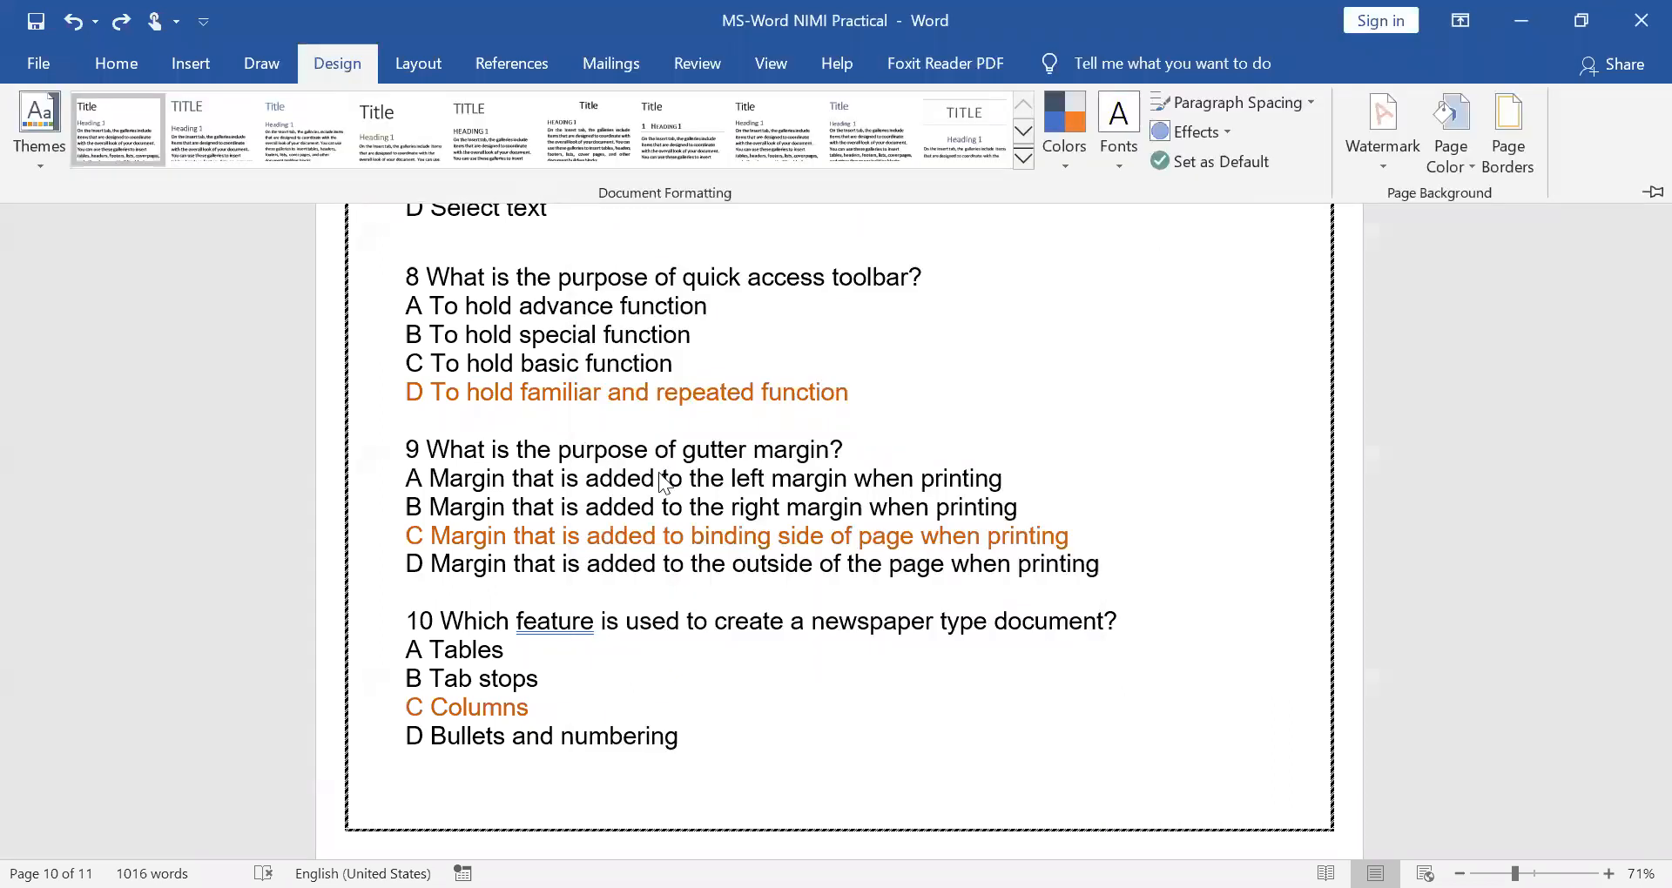
pyautogui.click(418, 62)
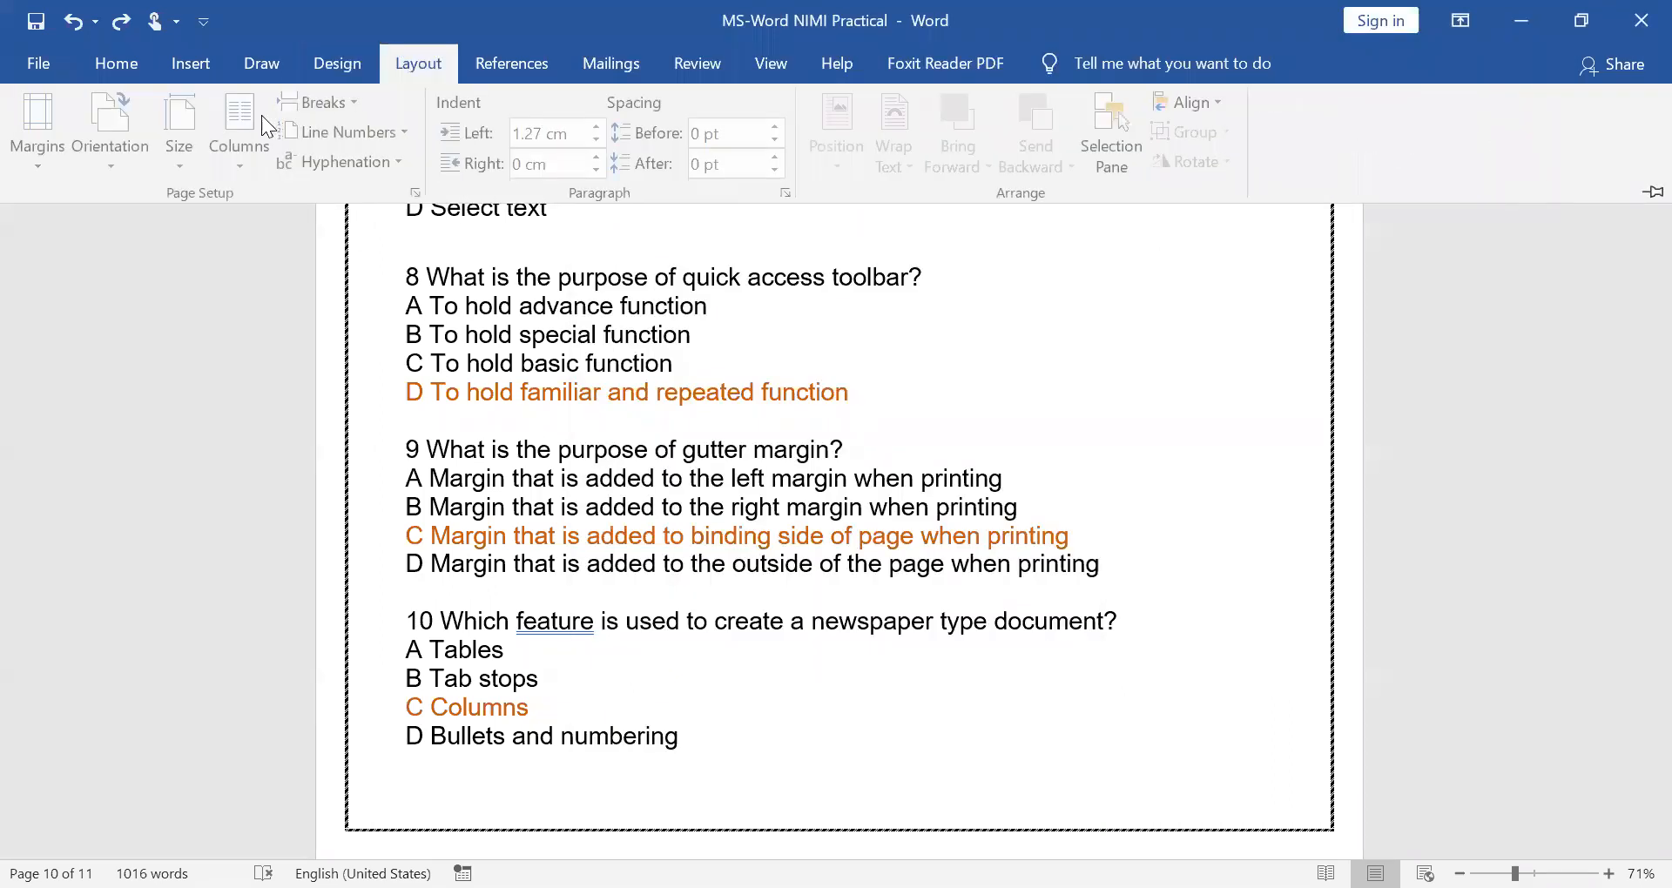
pyautogui.click(110, 160)
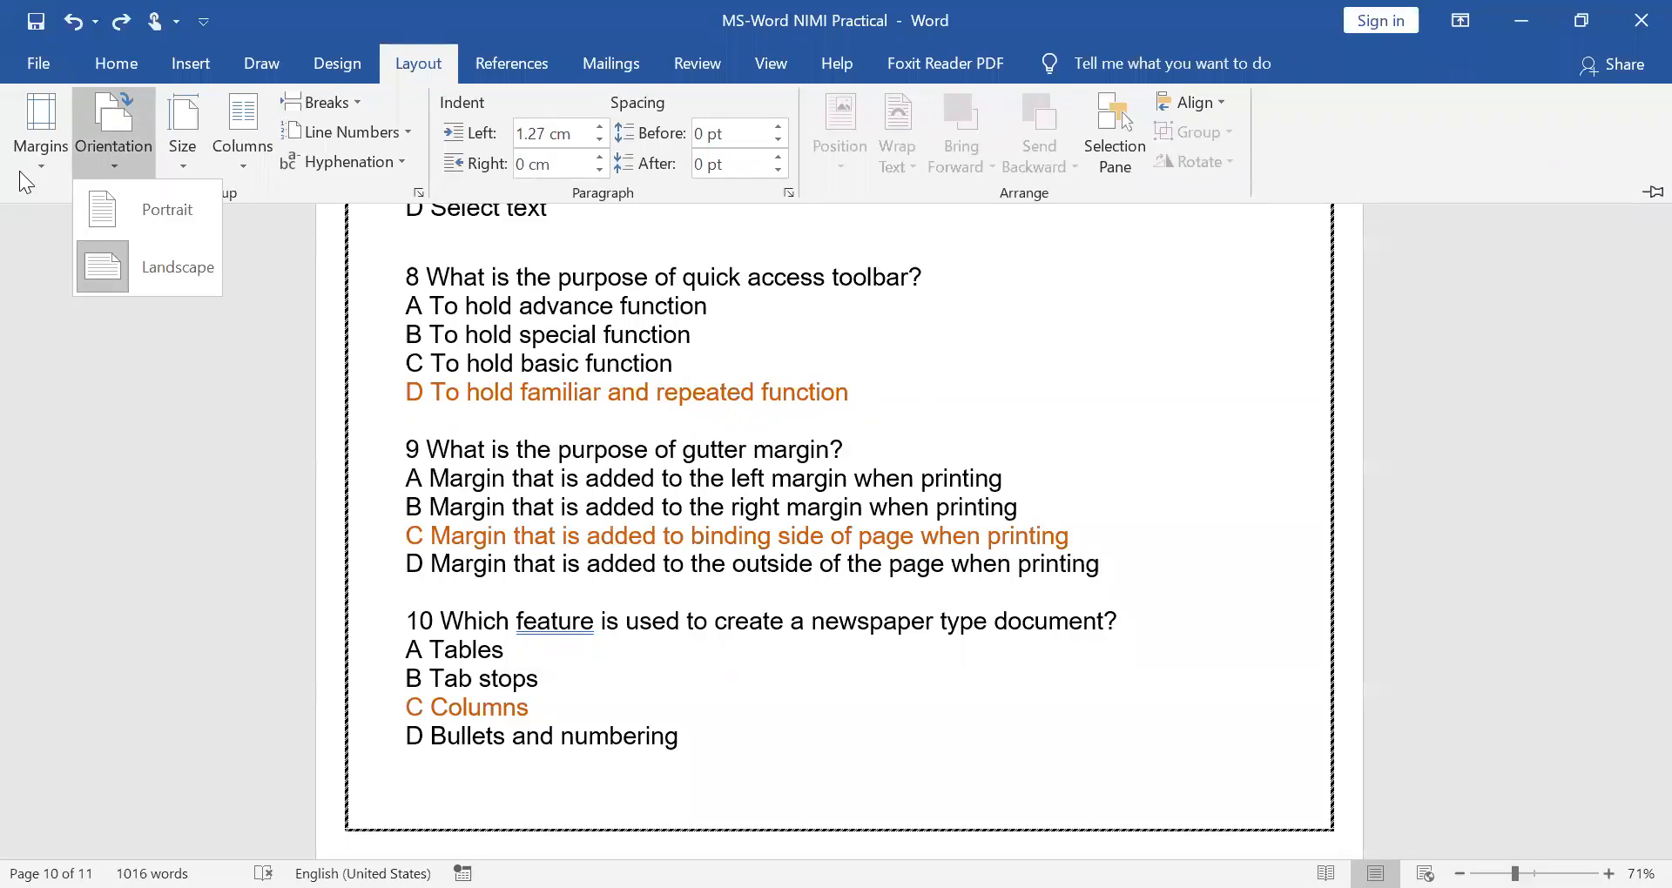
pyautogui.click(121, 754)
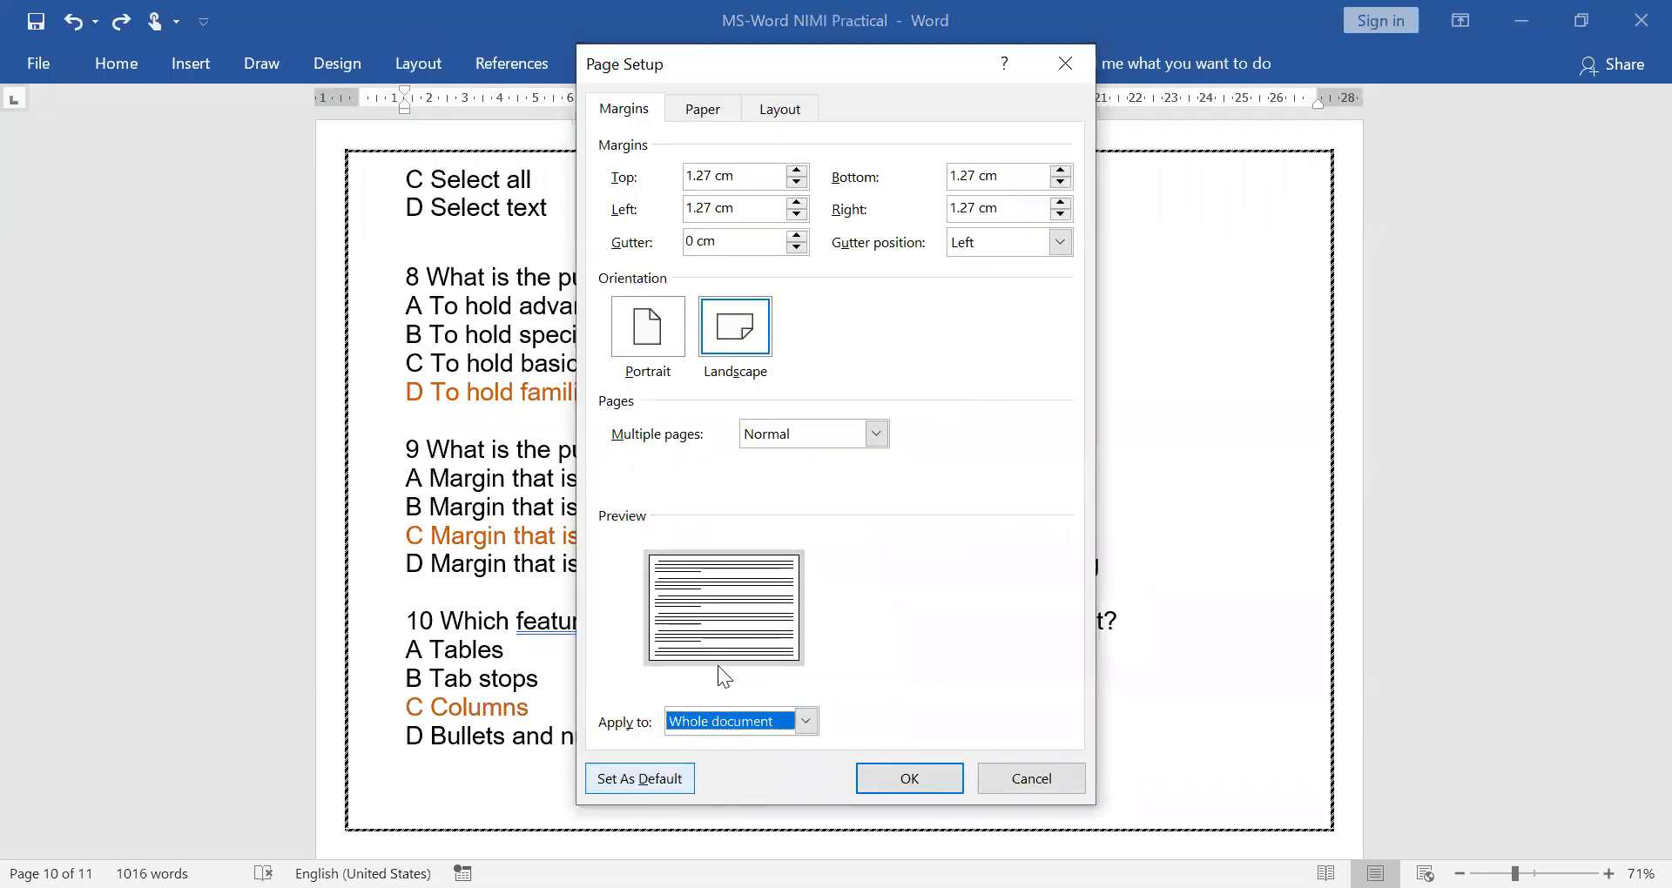
pyautogui.click(747, 122)
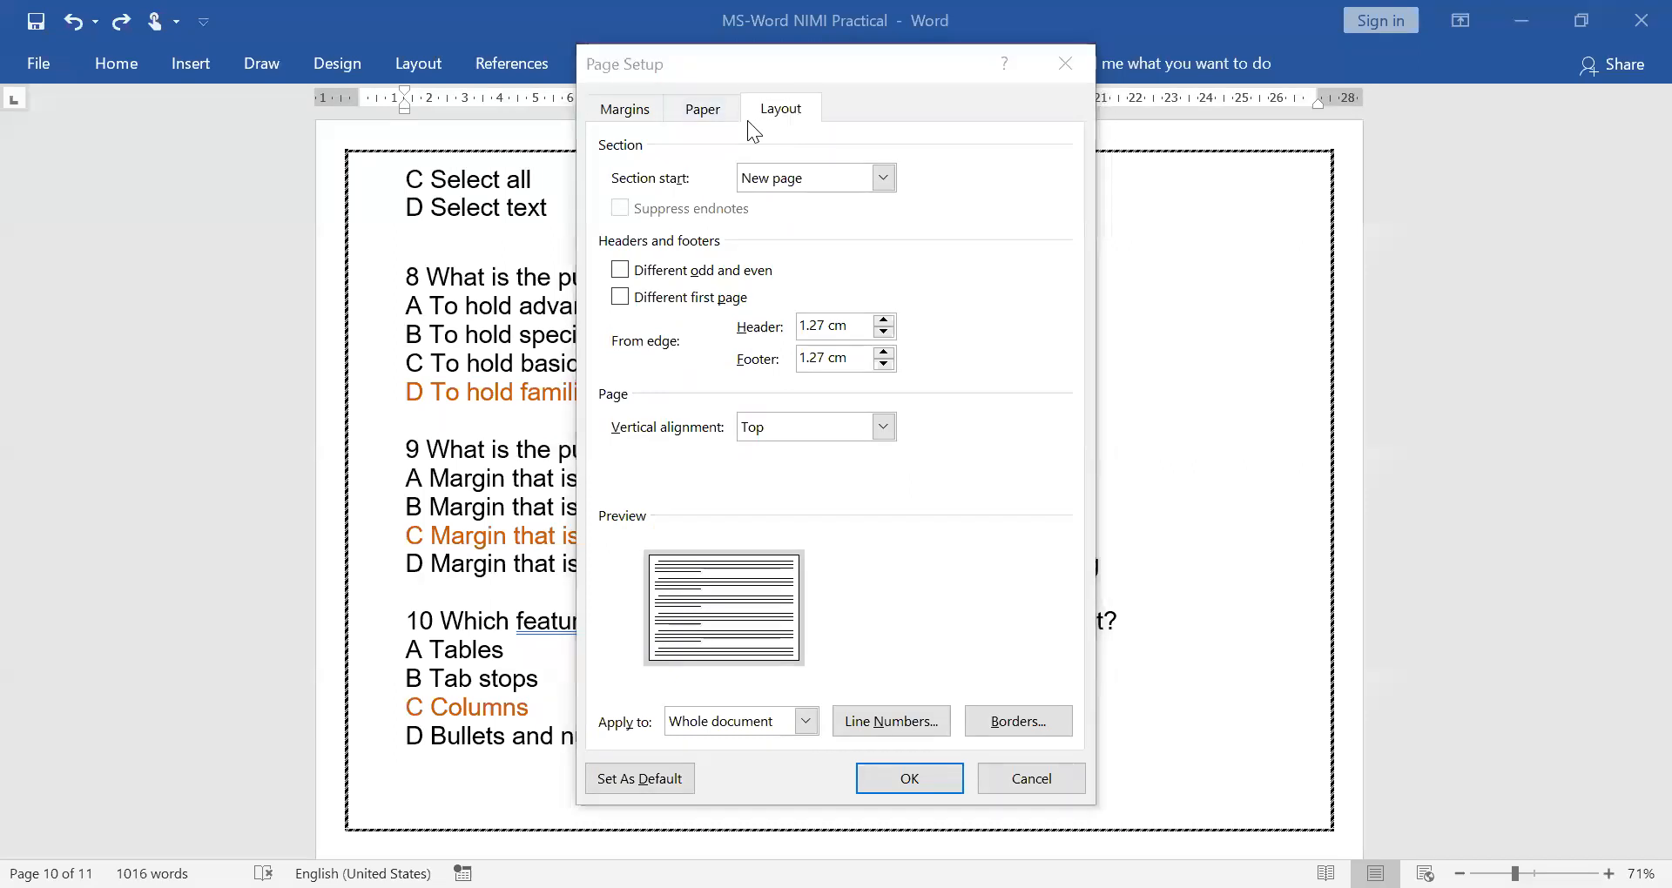
pyautogui.hotkey('ctrl', 'Tab')
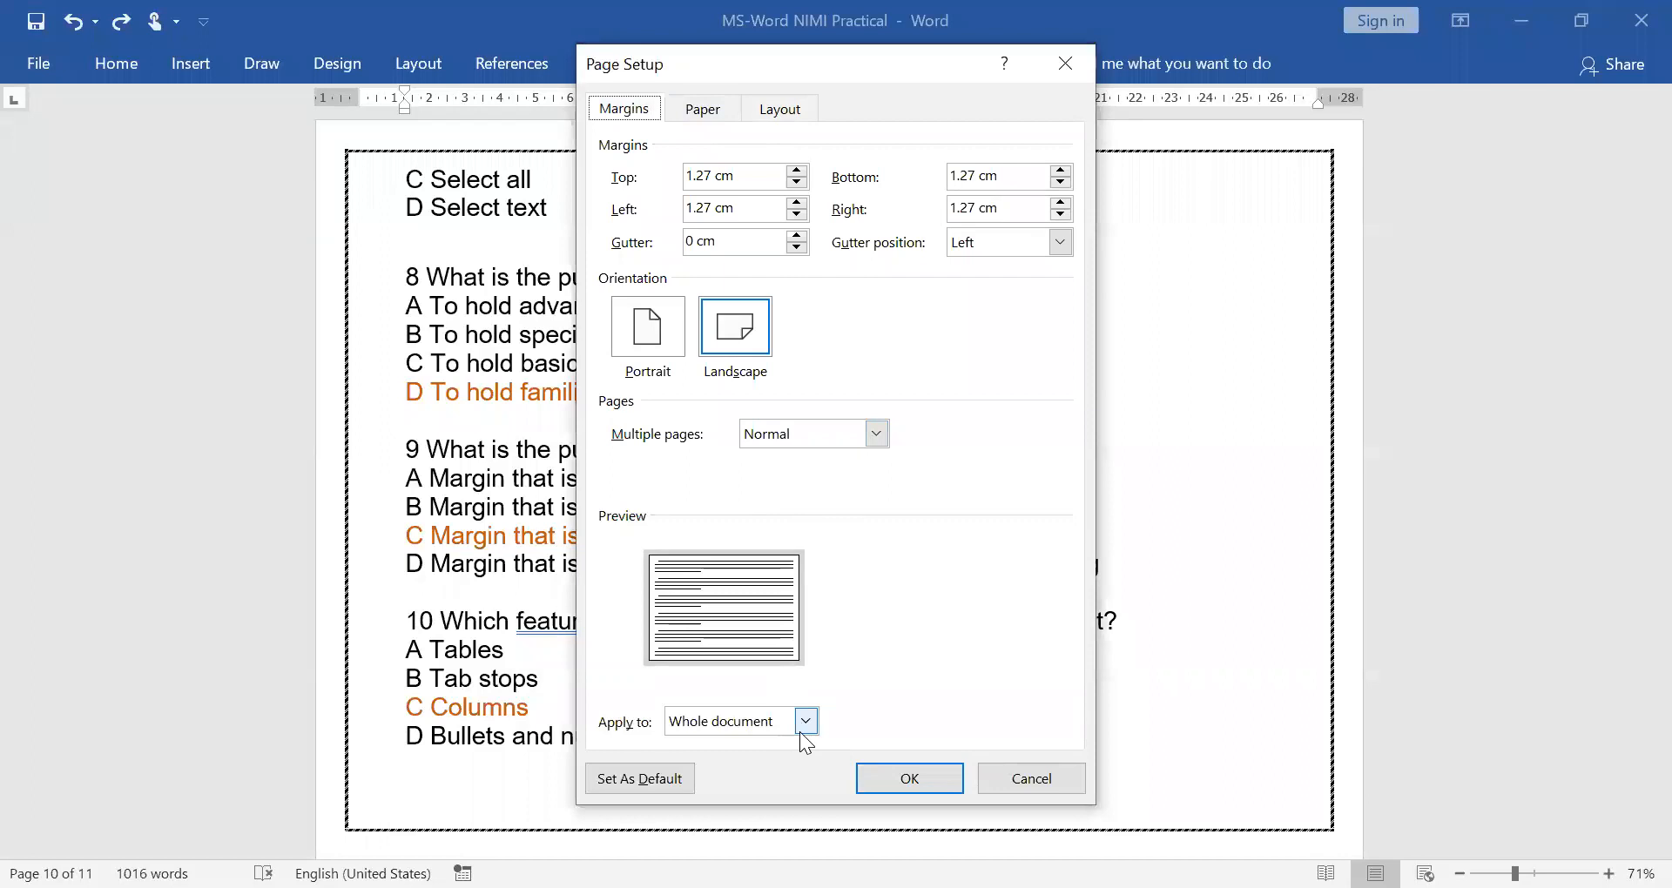
pyautogui.click(850, 778)
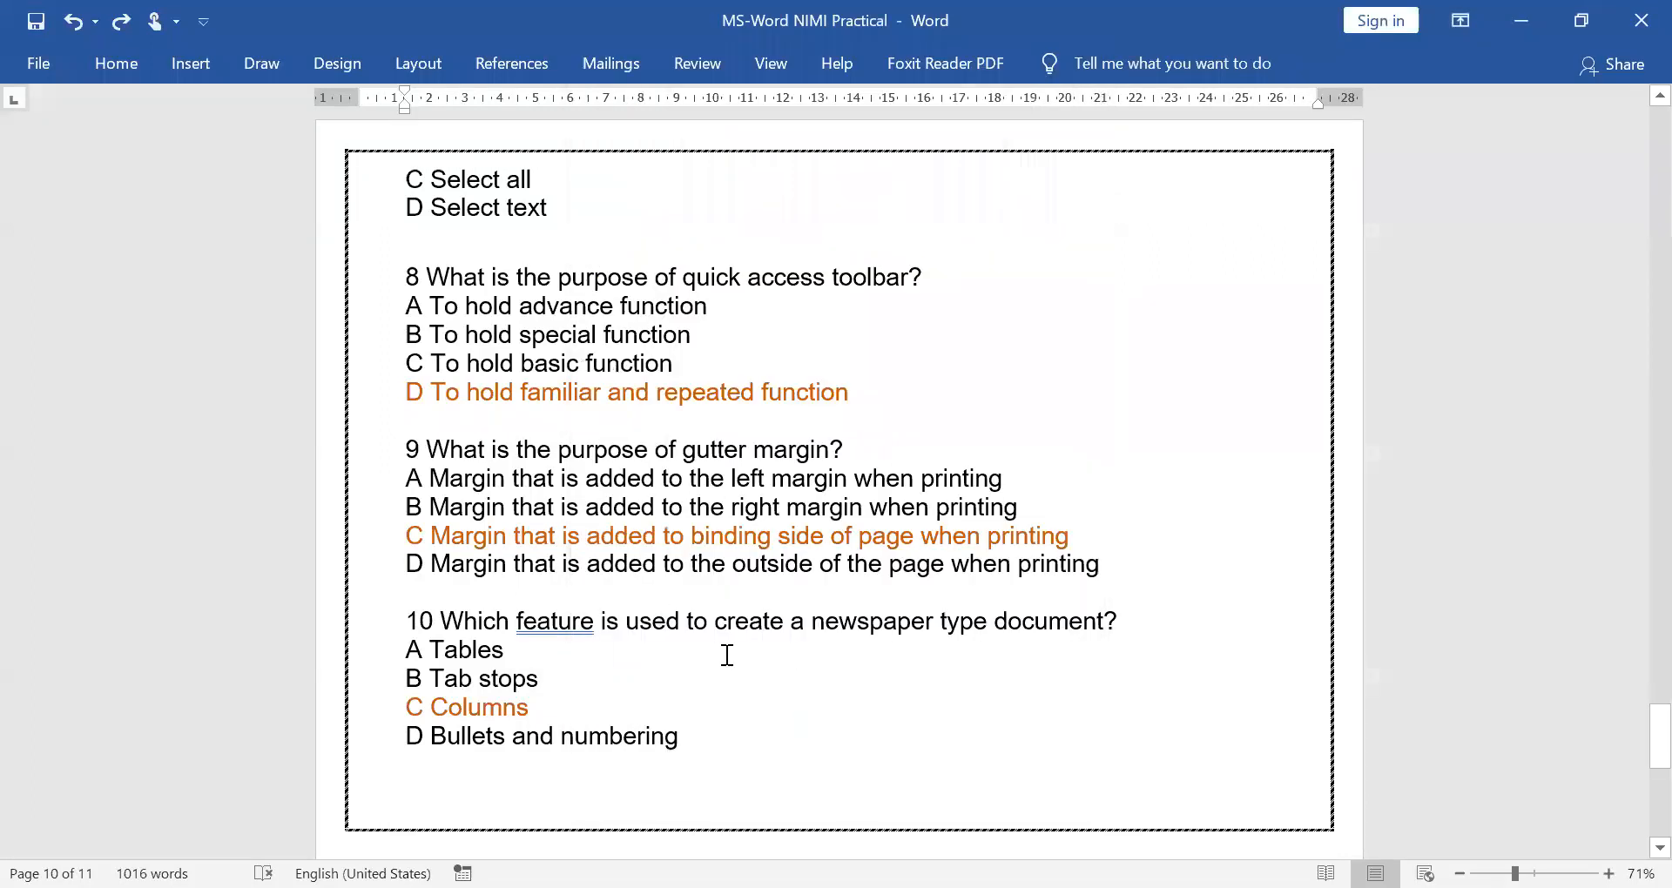
# Read theory question 10 about newspaper type documents with the page layout commands, including Columns, on display
pyautogui.scroll(-1, 489, 561)
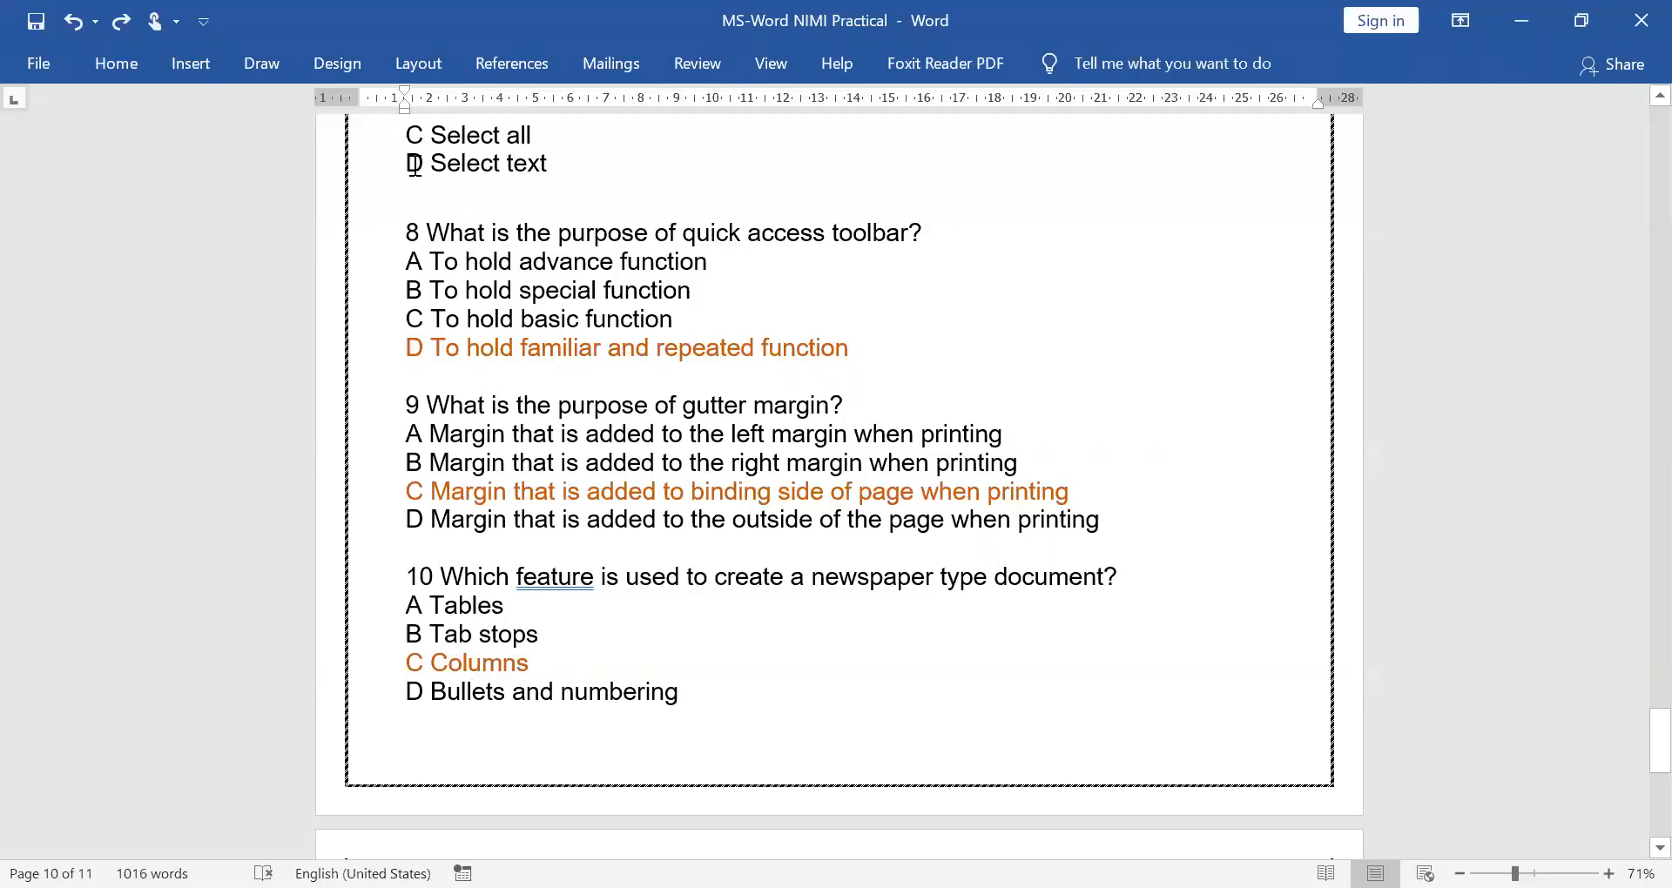
pyautogui.click(418, 63)
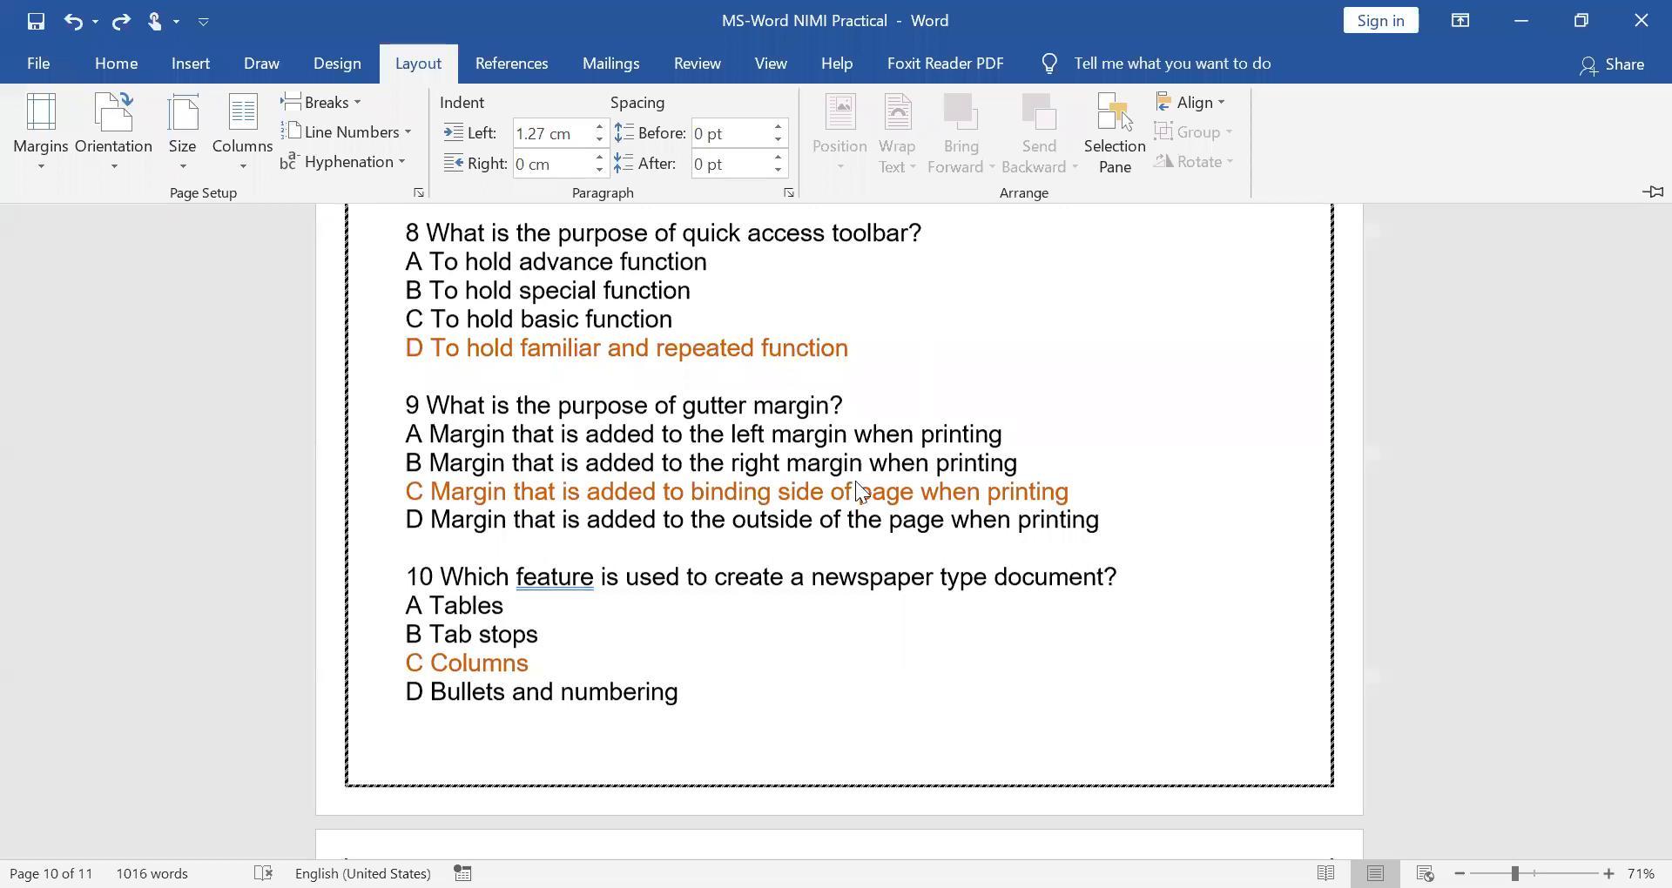
pyautogui.scroll(1, 855, 480)
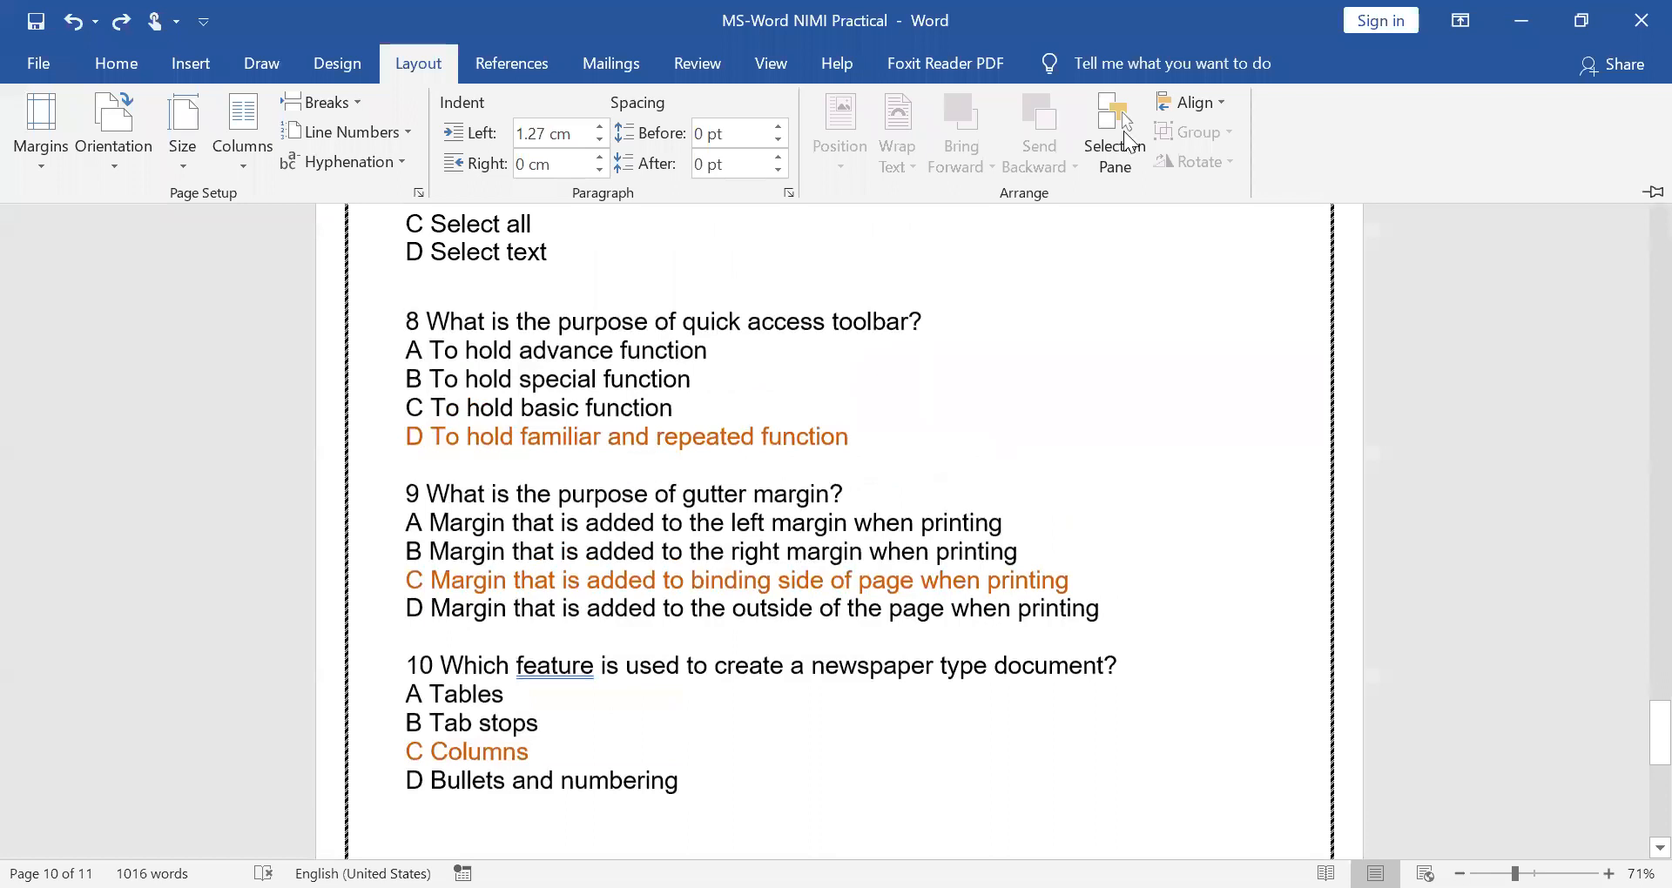
pyautogui.scroll(-2, 1125, 131)
pyautogui.scroll(1, 1124, 131)
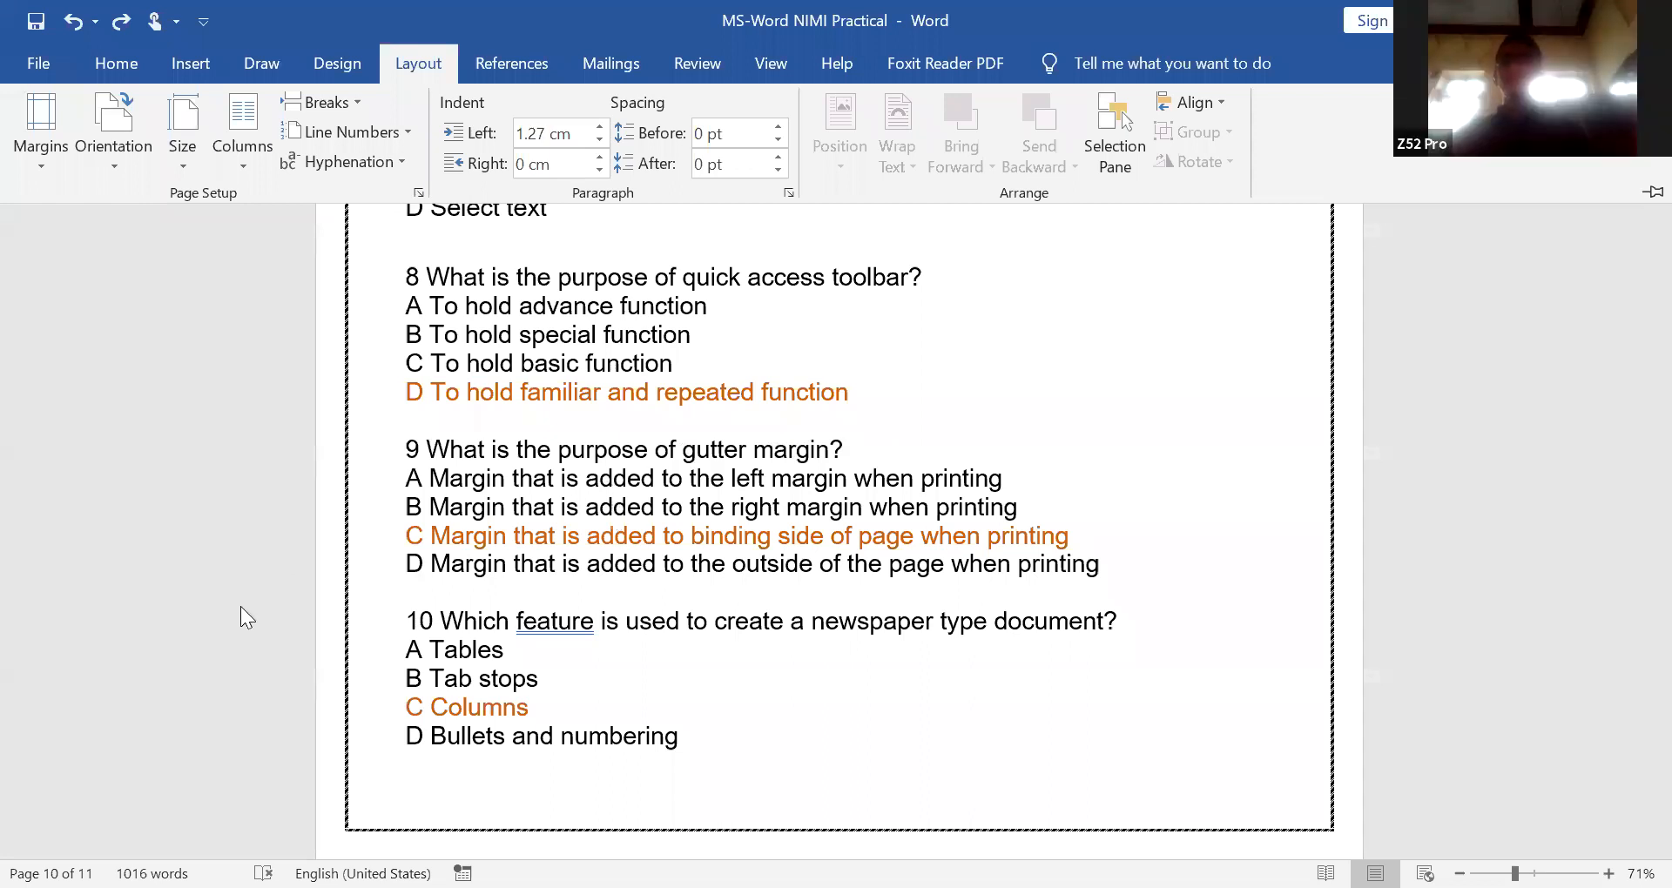
# Add the expression "A2+b2+" on a new line after the closing paragraph above the Theory Questions page
pyautogui.scroll(7, 453, 598)
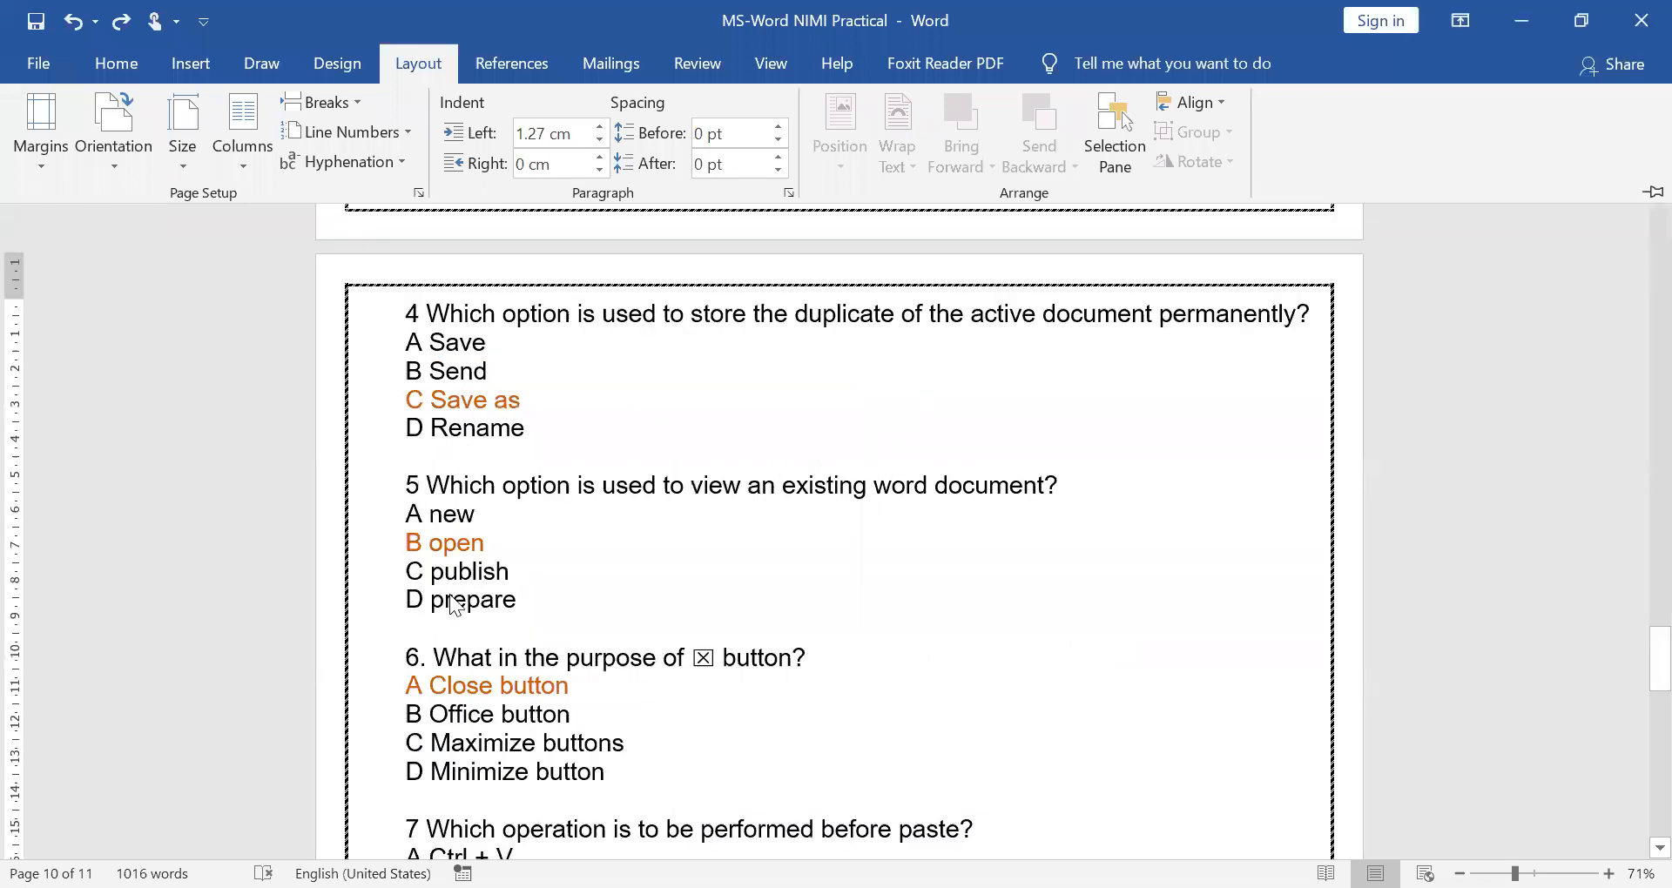
pyautogui.scroll(15, 490, 389)
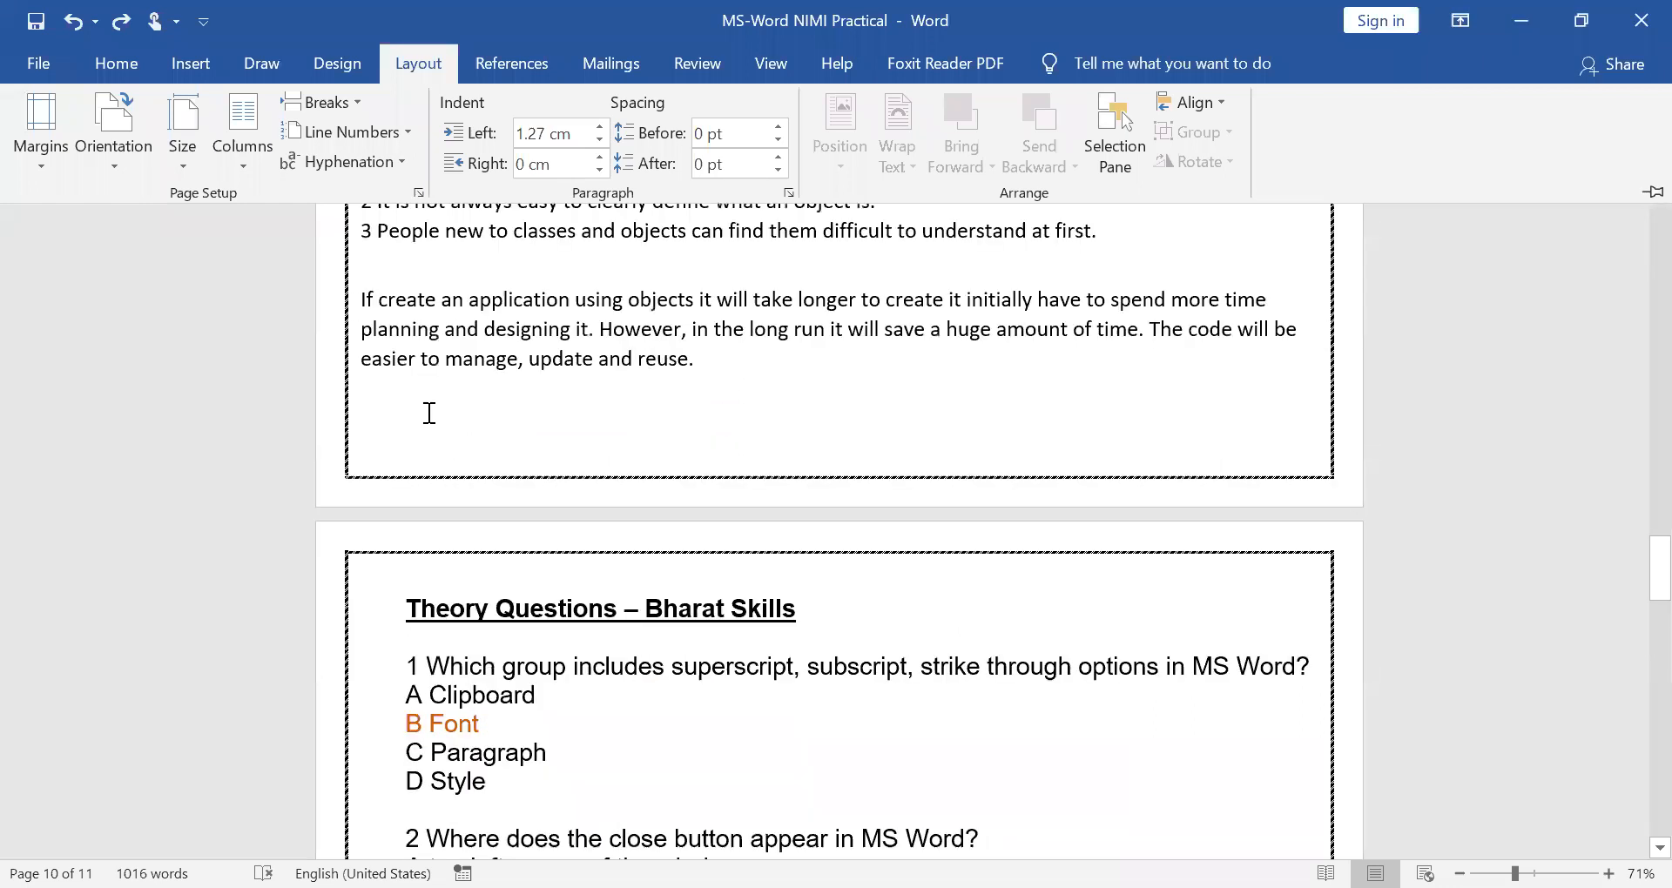
pyautogui.click(381, 443)
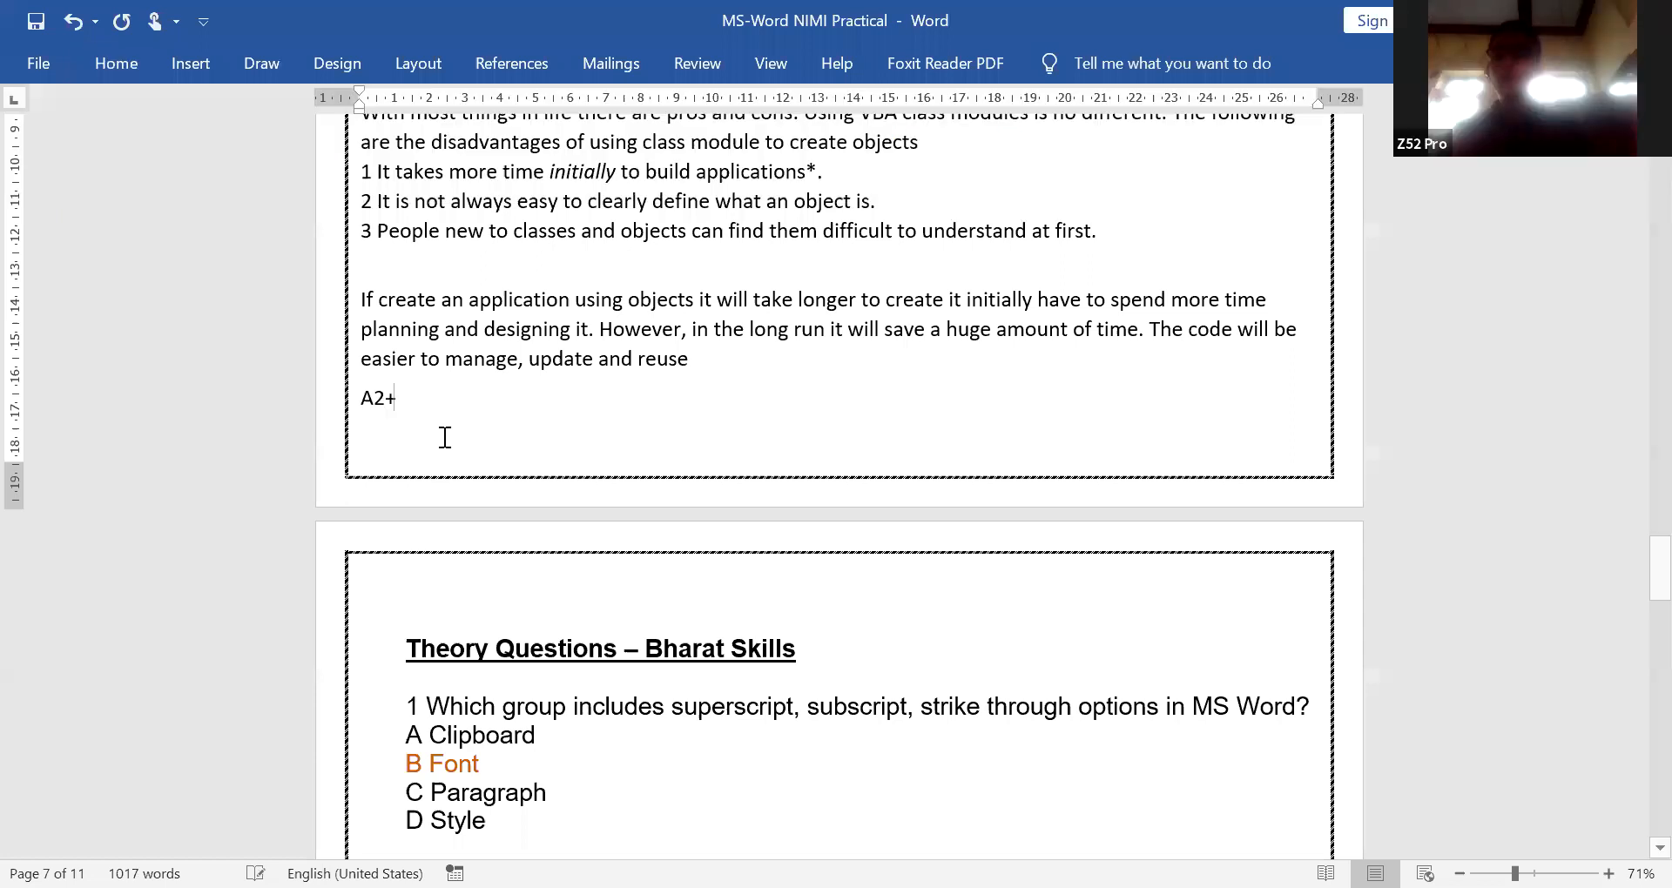
pyautogui.write('b2+')
# Format the 2 after A in the expression as superscript and place the cursor after b2
pyautogui.moveTo(385, 403); pyautogui.dragTo(370, 403)
pyautogui.click(128, 71)
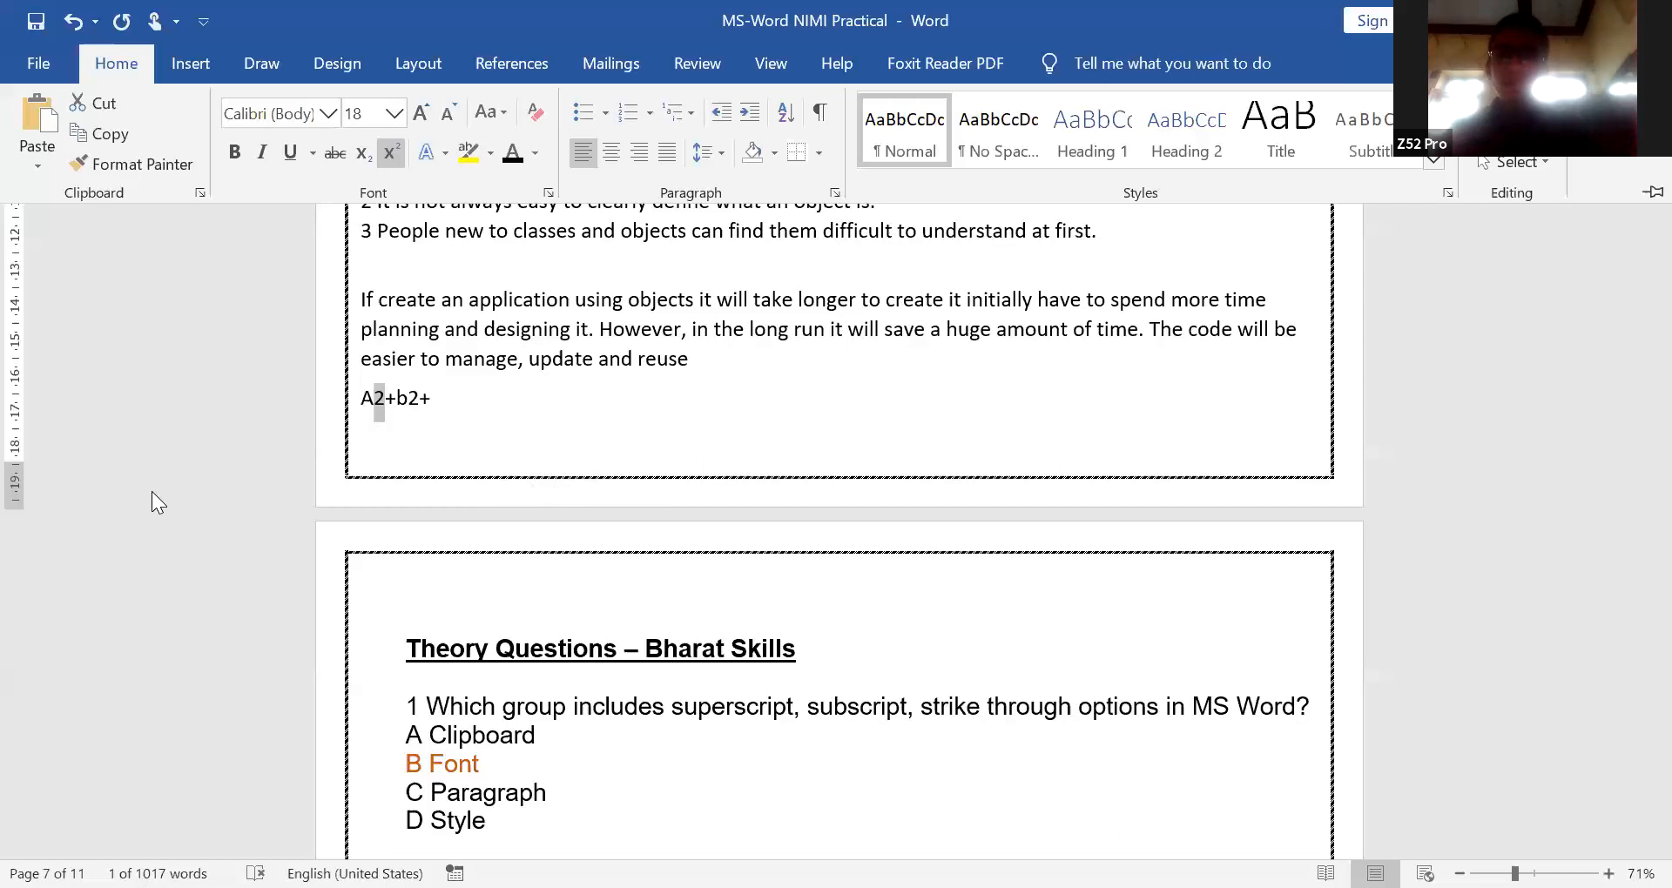
pyautogui.scroll(5, 167, 505)
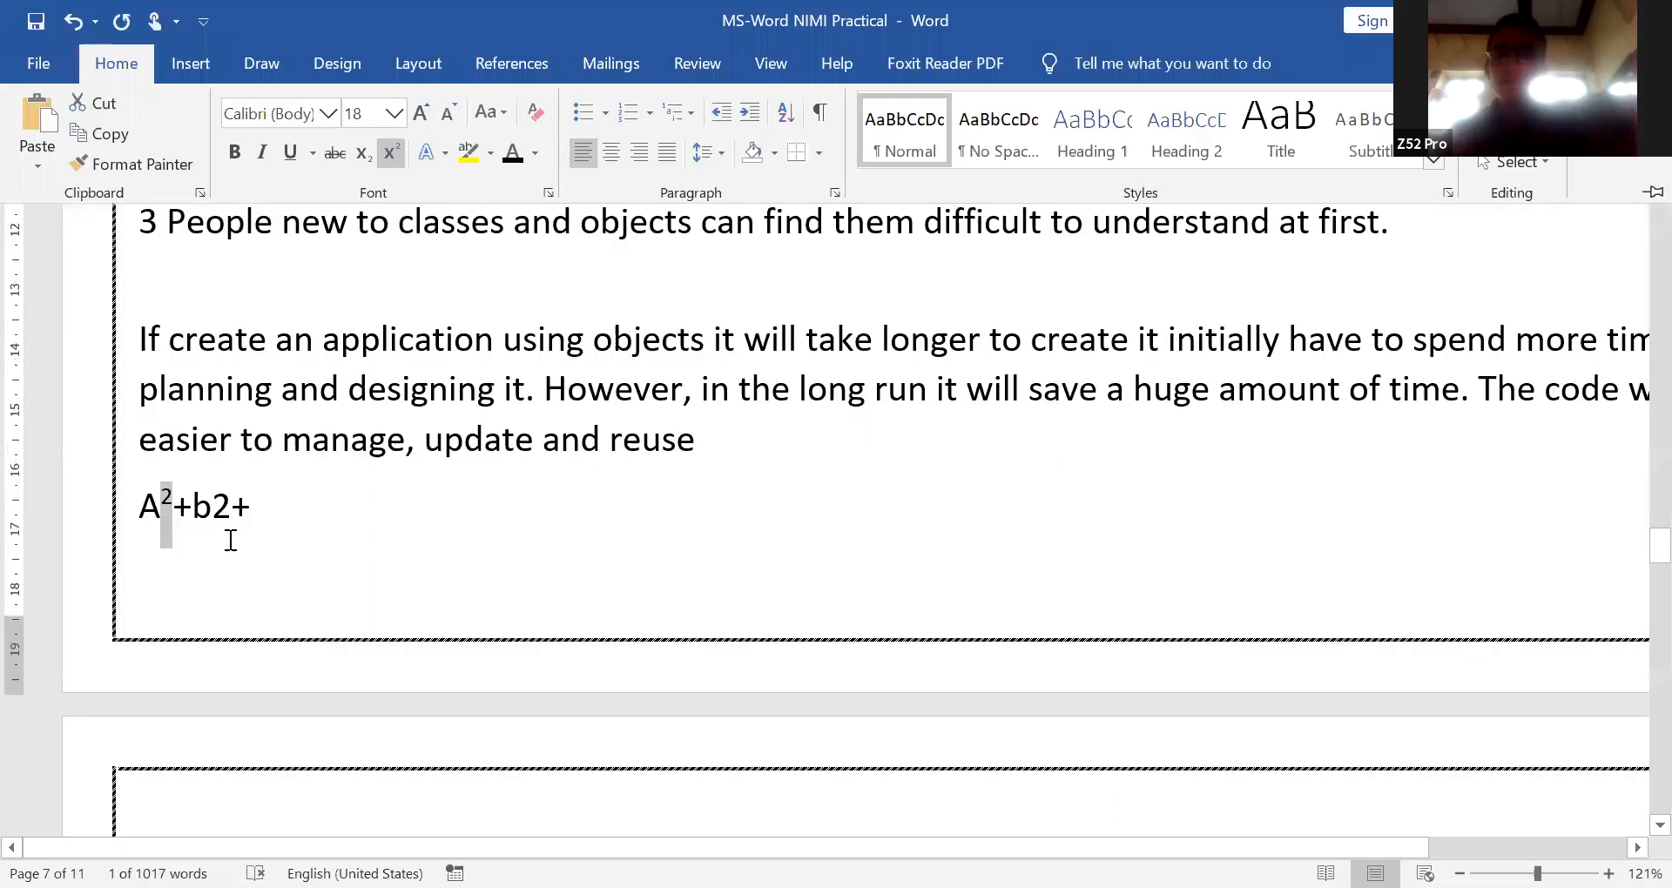
pyautogui.click(230, 509)
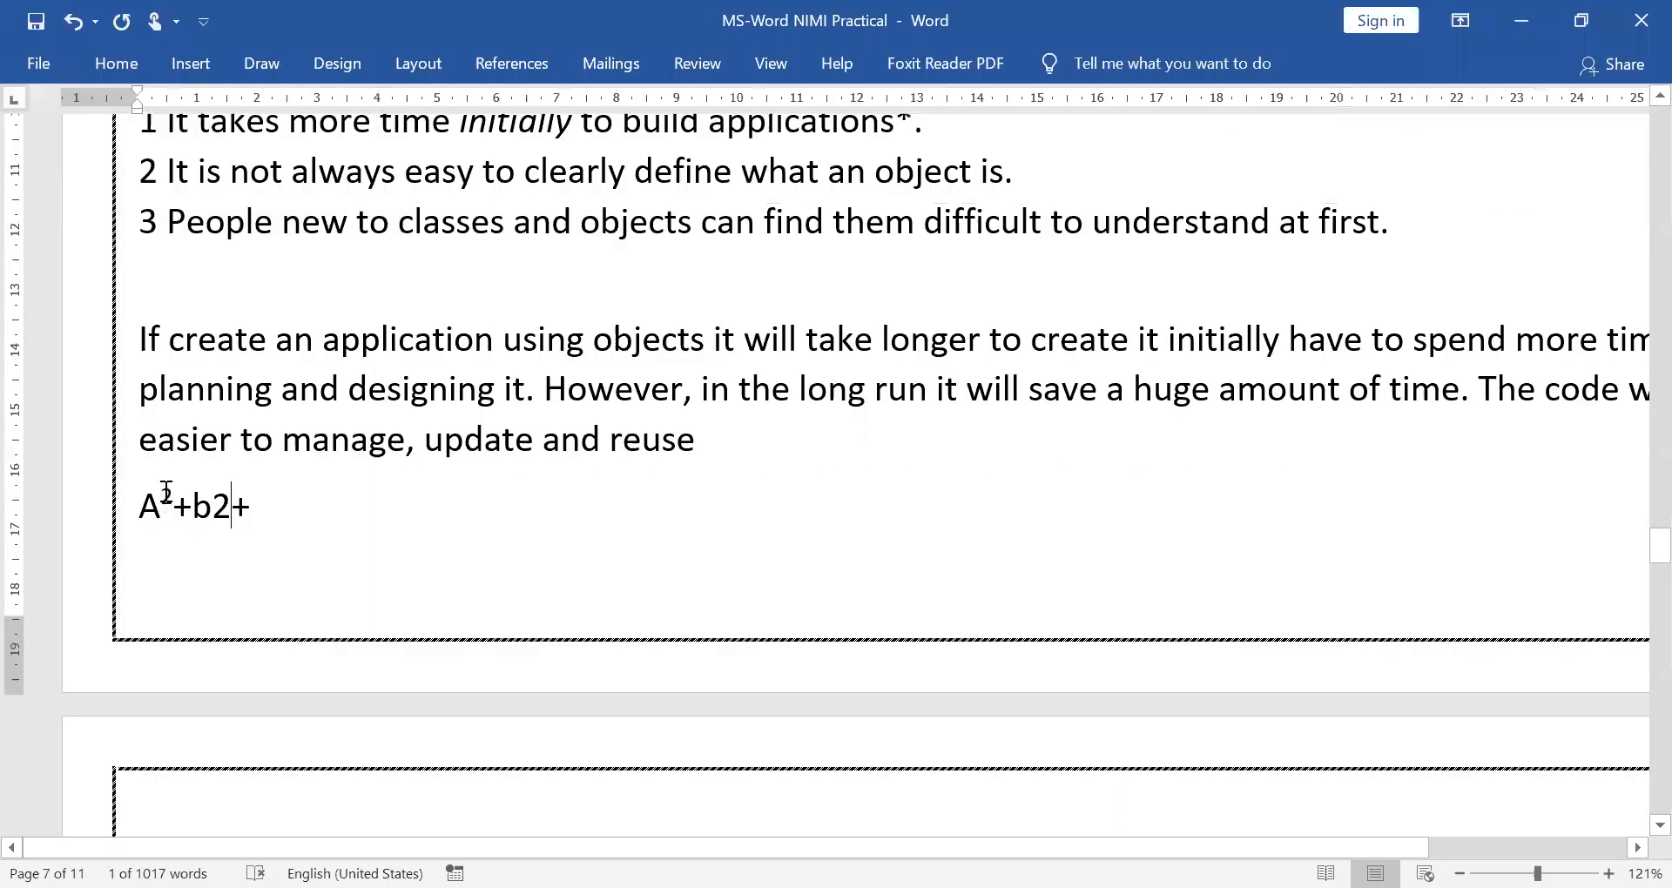
# Format the 2 after b in the expression below the closing paragraph as subscript
pyautogui.moveTo(161, 504); pyautogui.dragTo(177, 508)
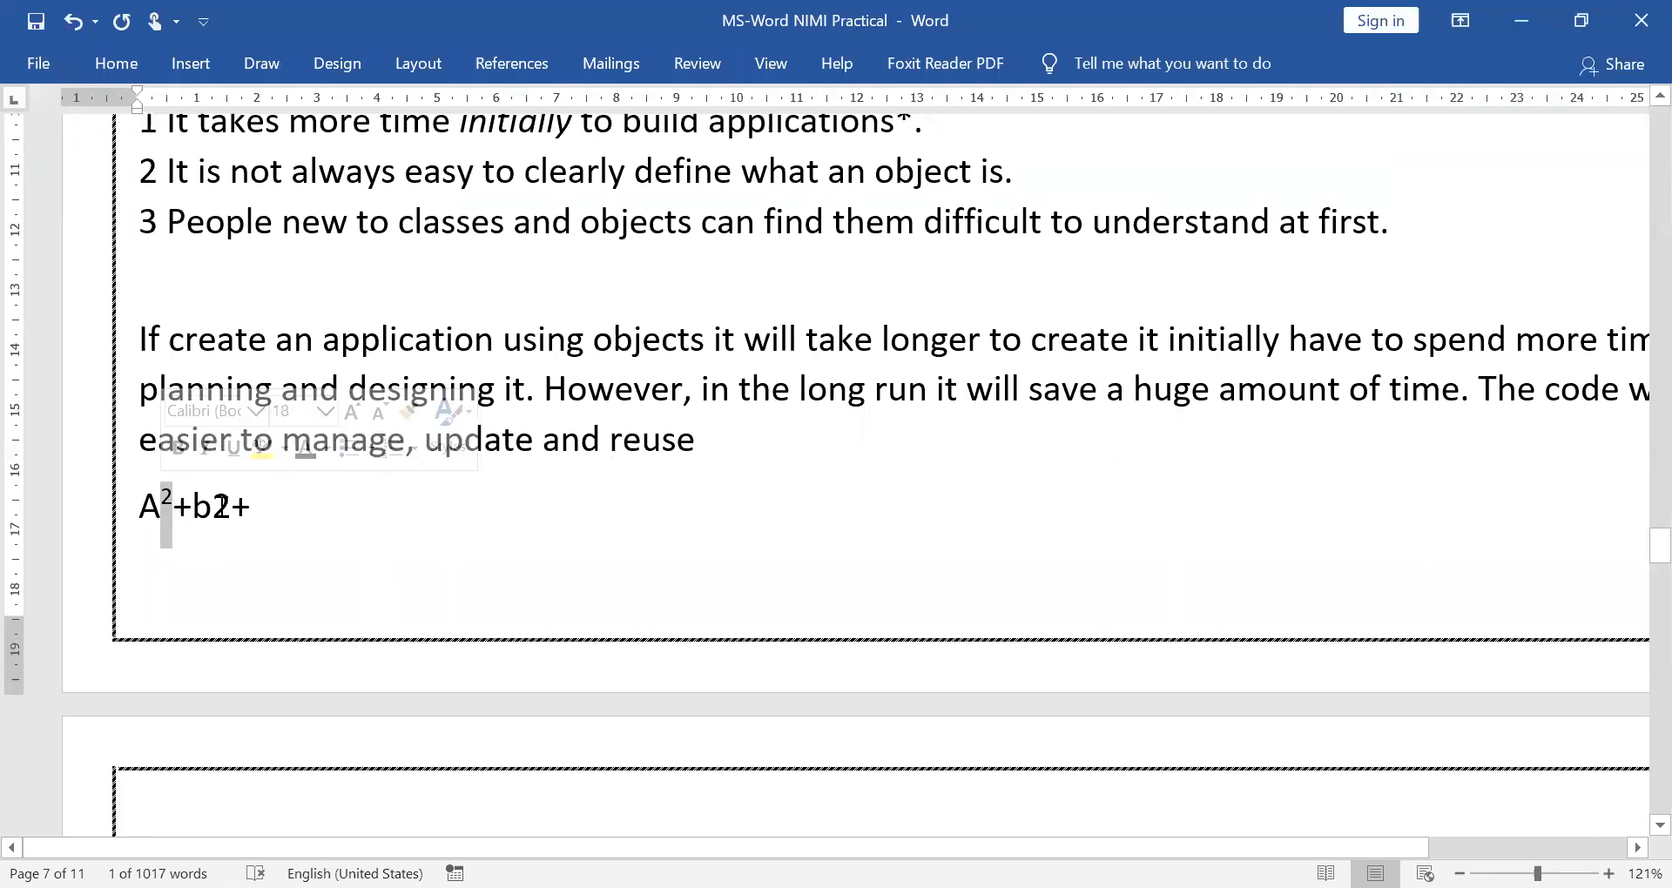
pyautogui.moveTo(212, 514); pyautogui.dragTo(232, 549)
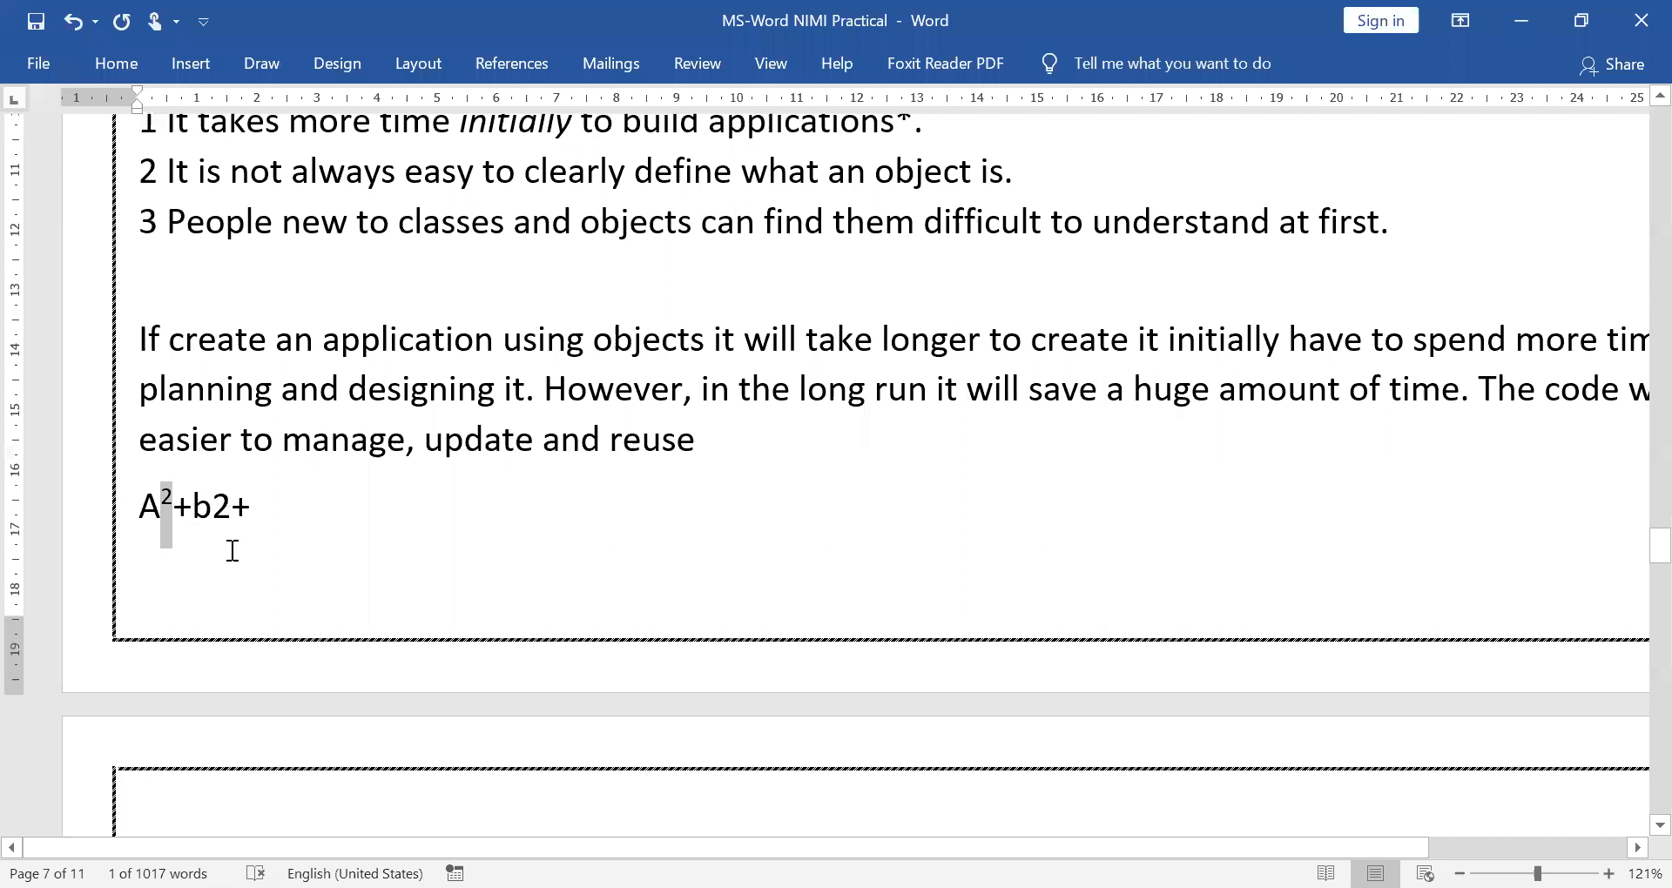
pyautogui.click(114, 61)
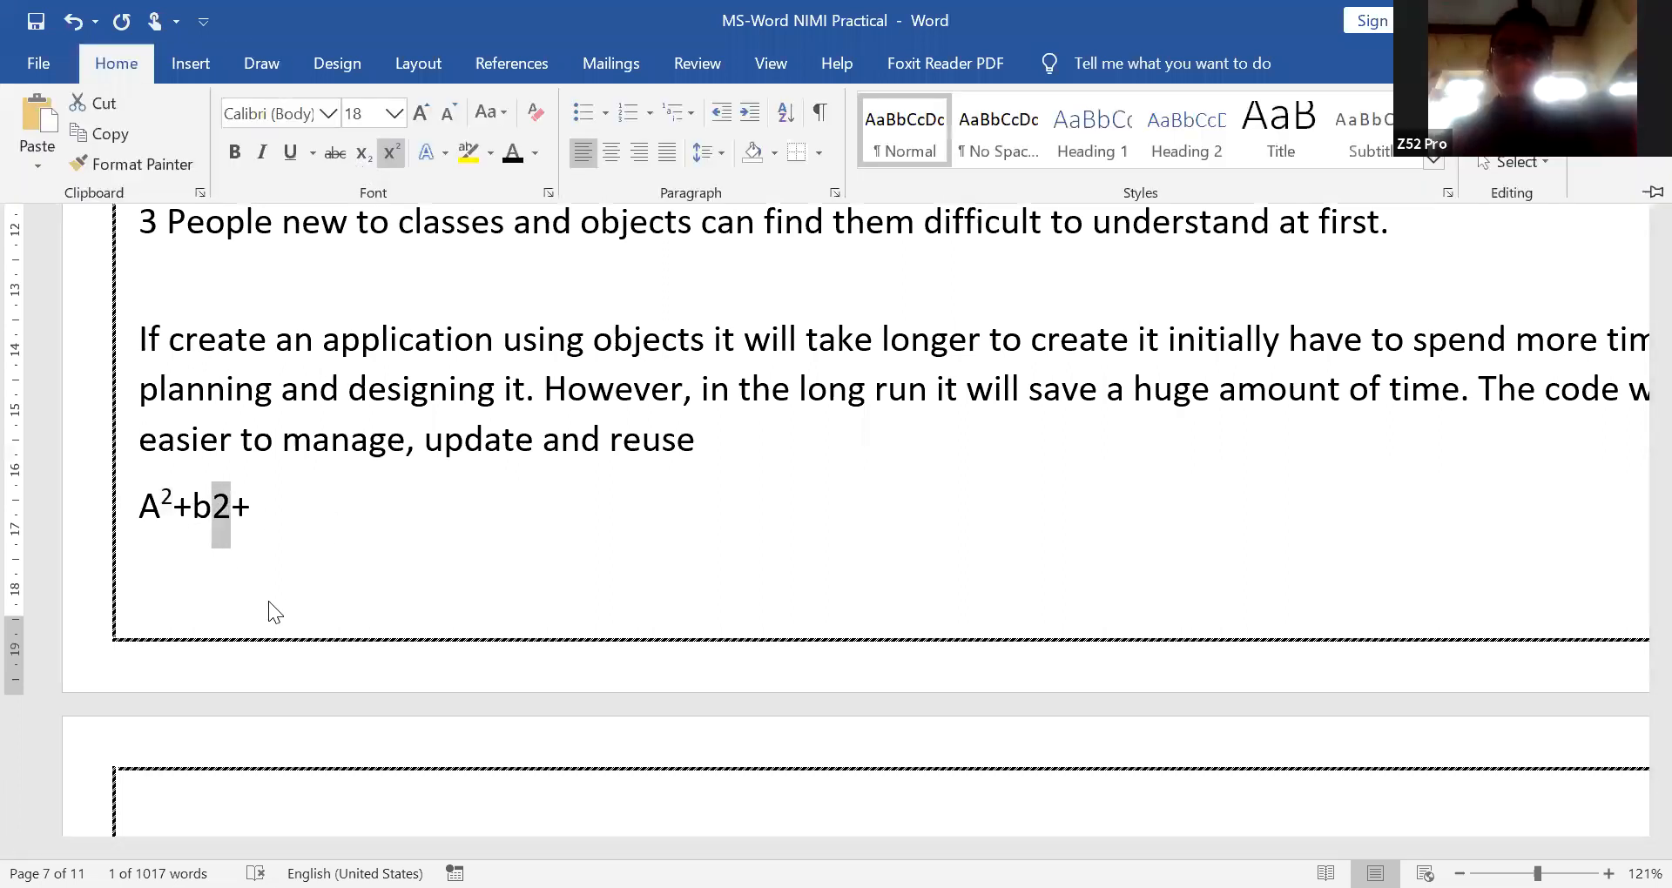
pyautogui.hotkey('ctrl', '=')
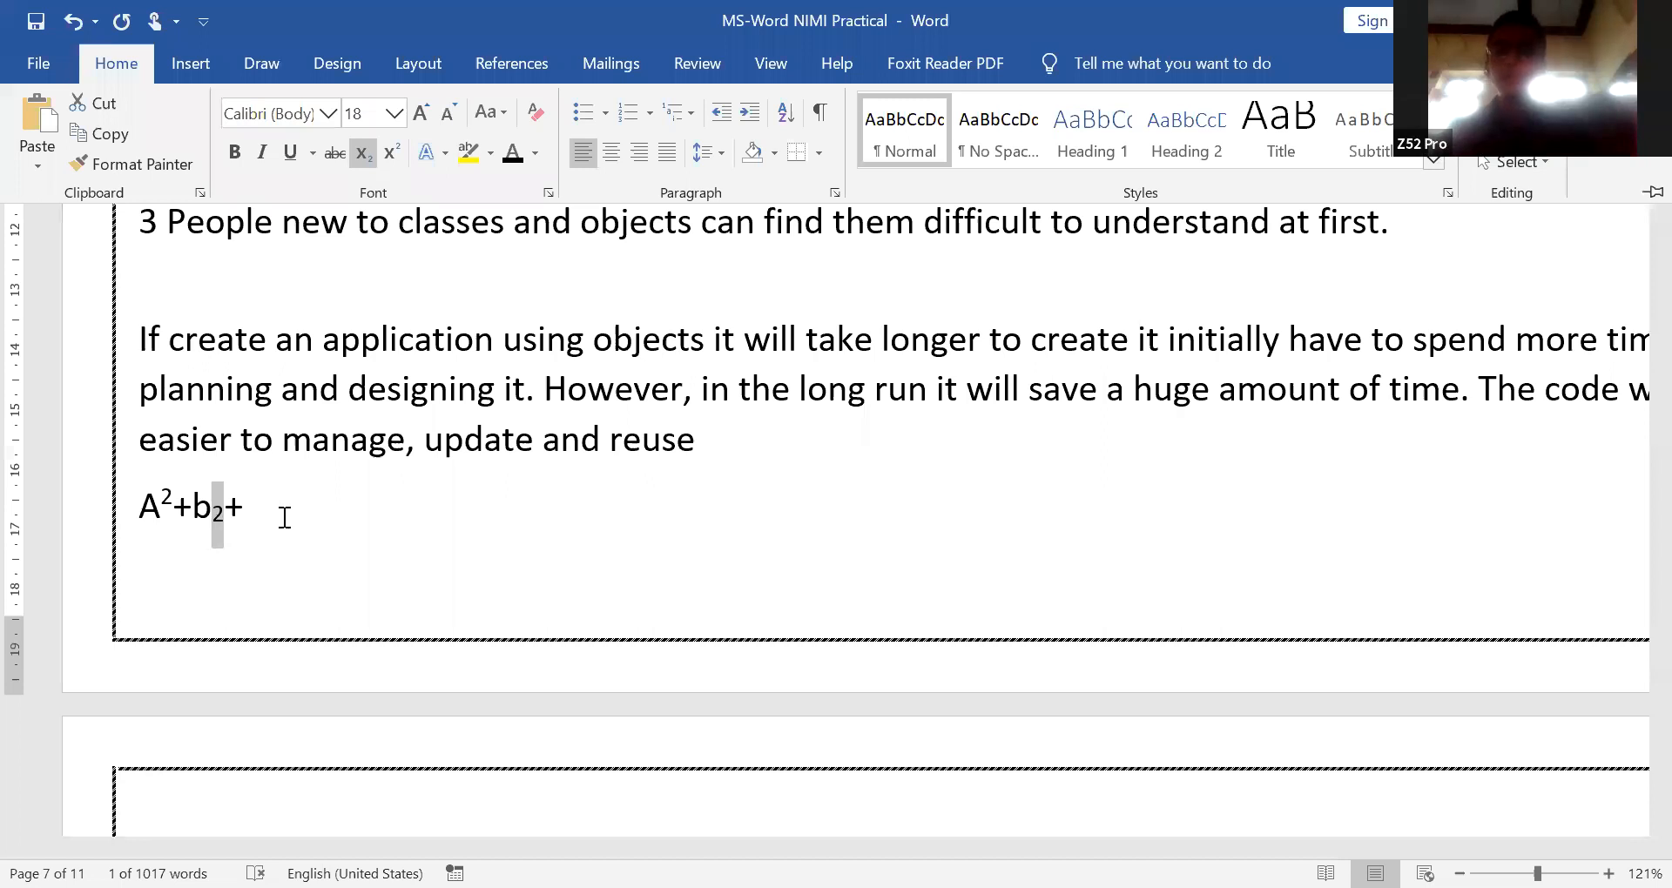
pyautogui.click(508, 503)
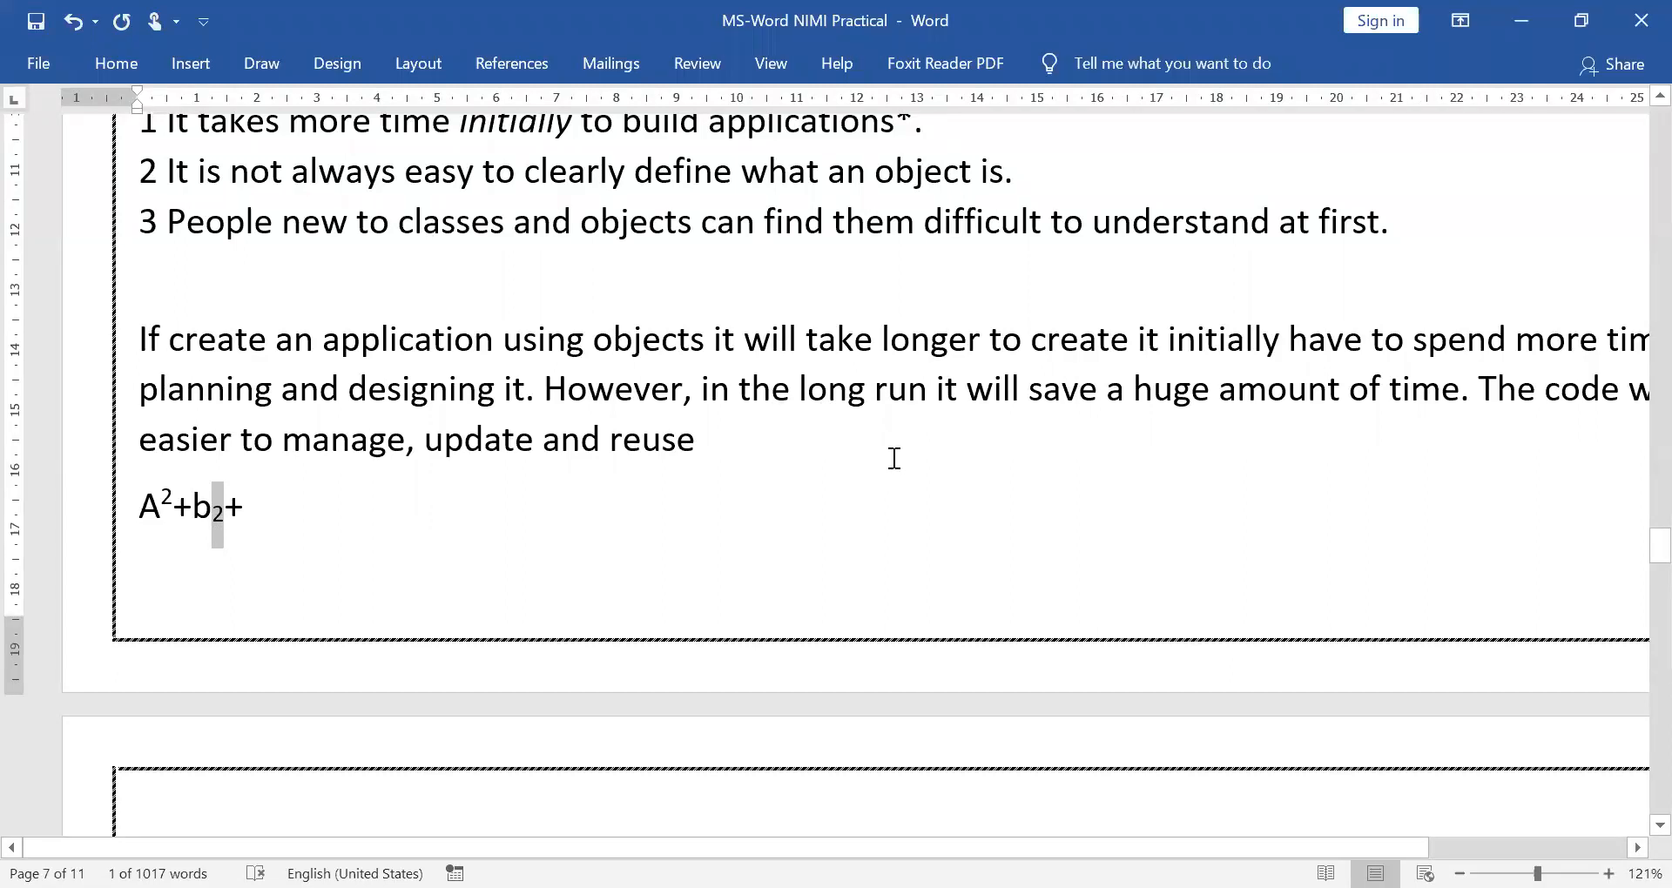
# Delete the whole demonstration expression line below the closing paragraph, above the Theory Questions page
pyautogui.scroll(-1, 891, 459)
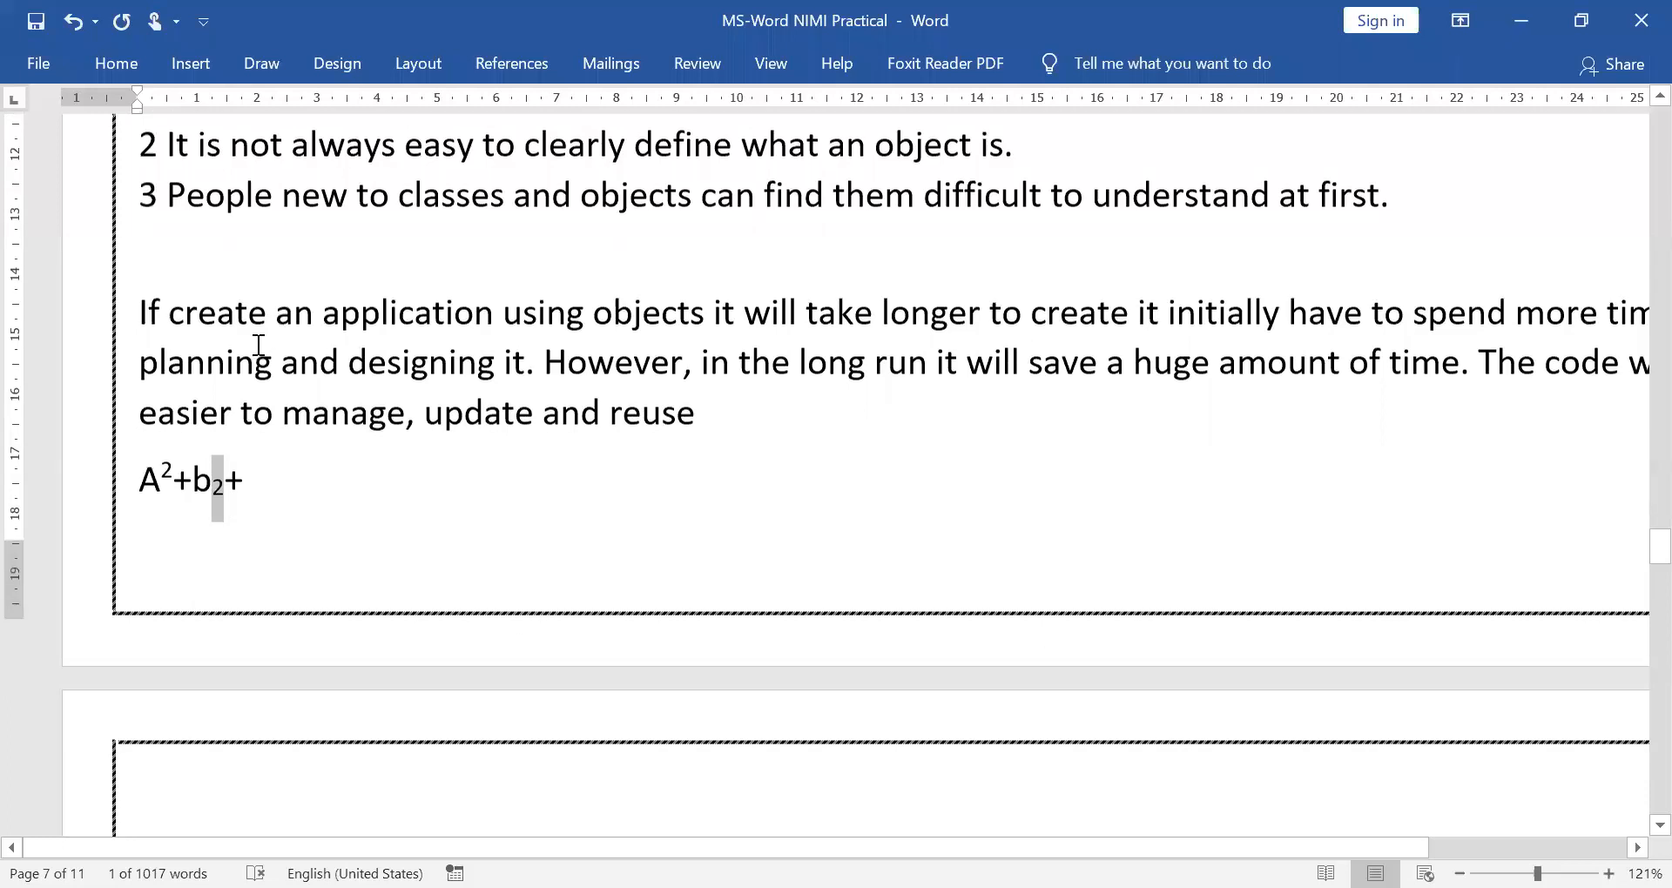
pyautogui.scroll(-2, 120, 349)
pyautogui.click(119, 348)
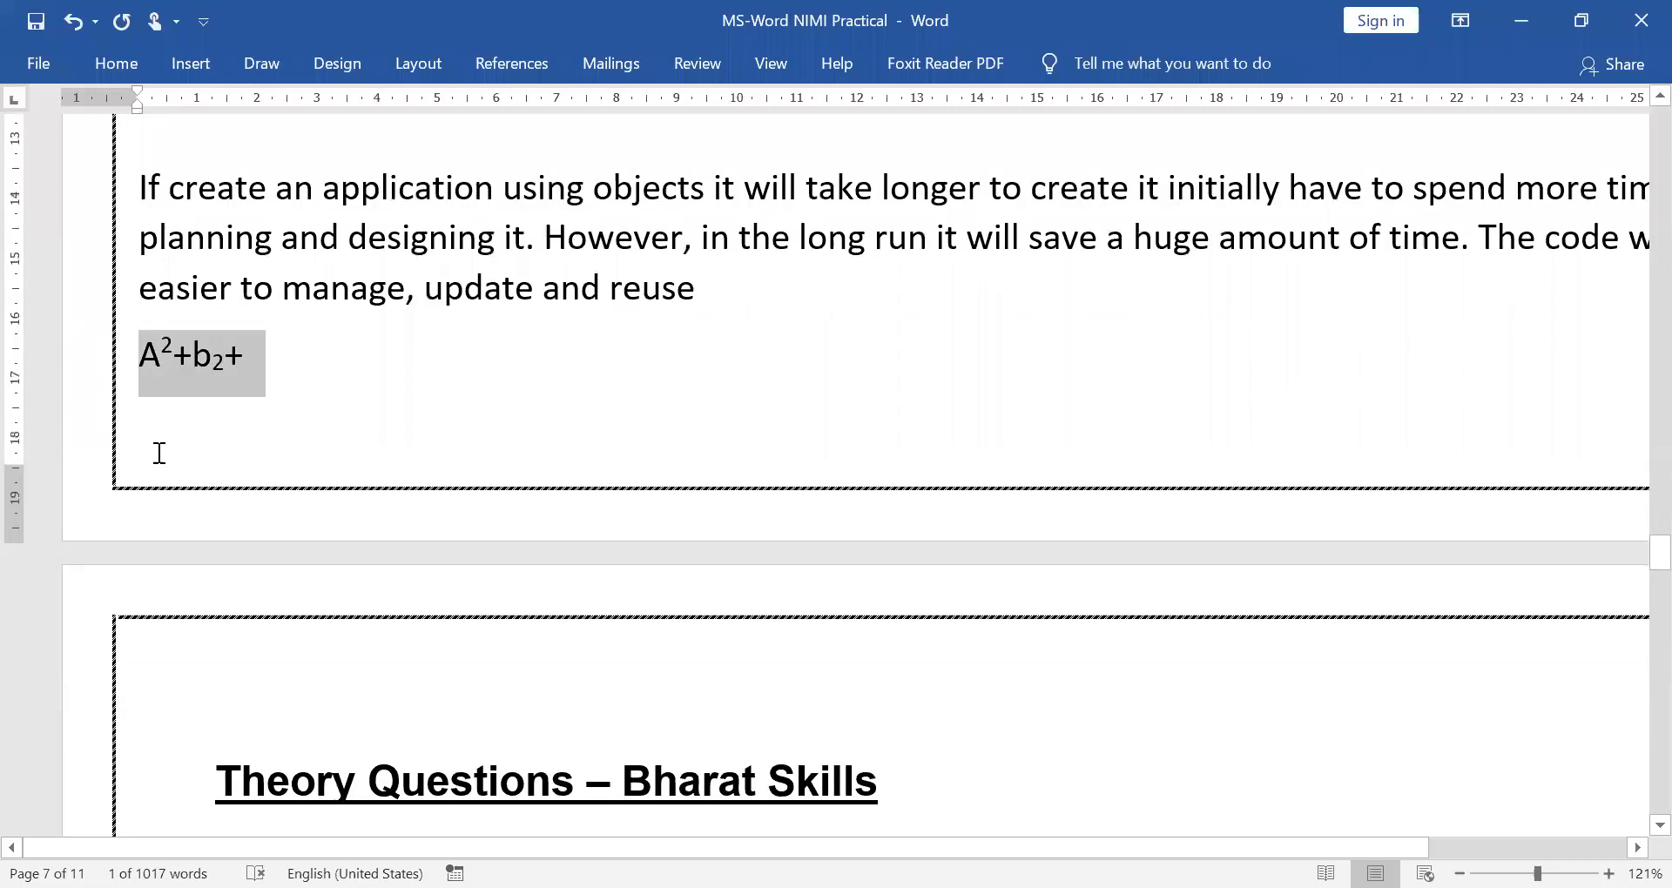
pyautogui.press('Delete')
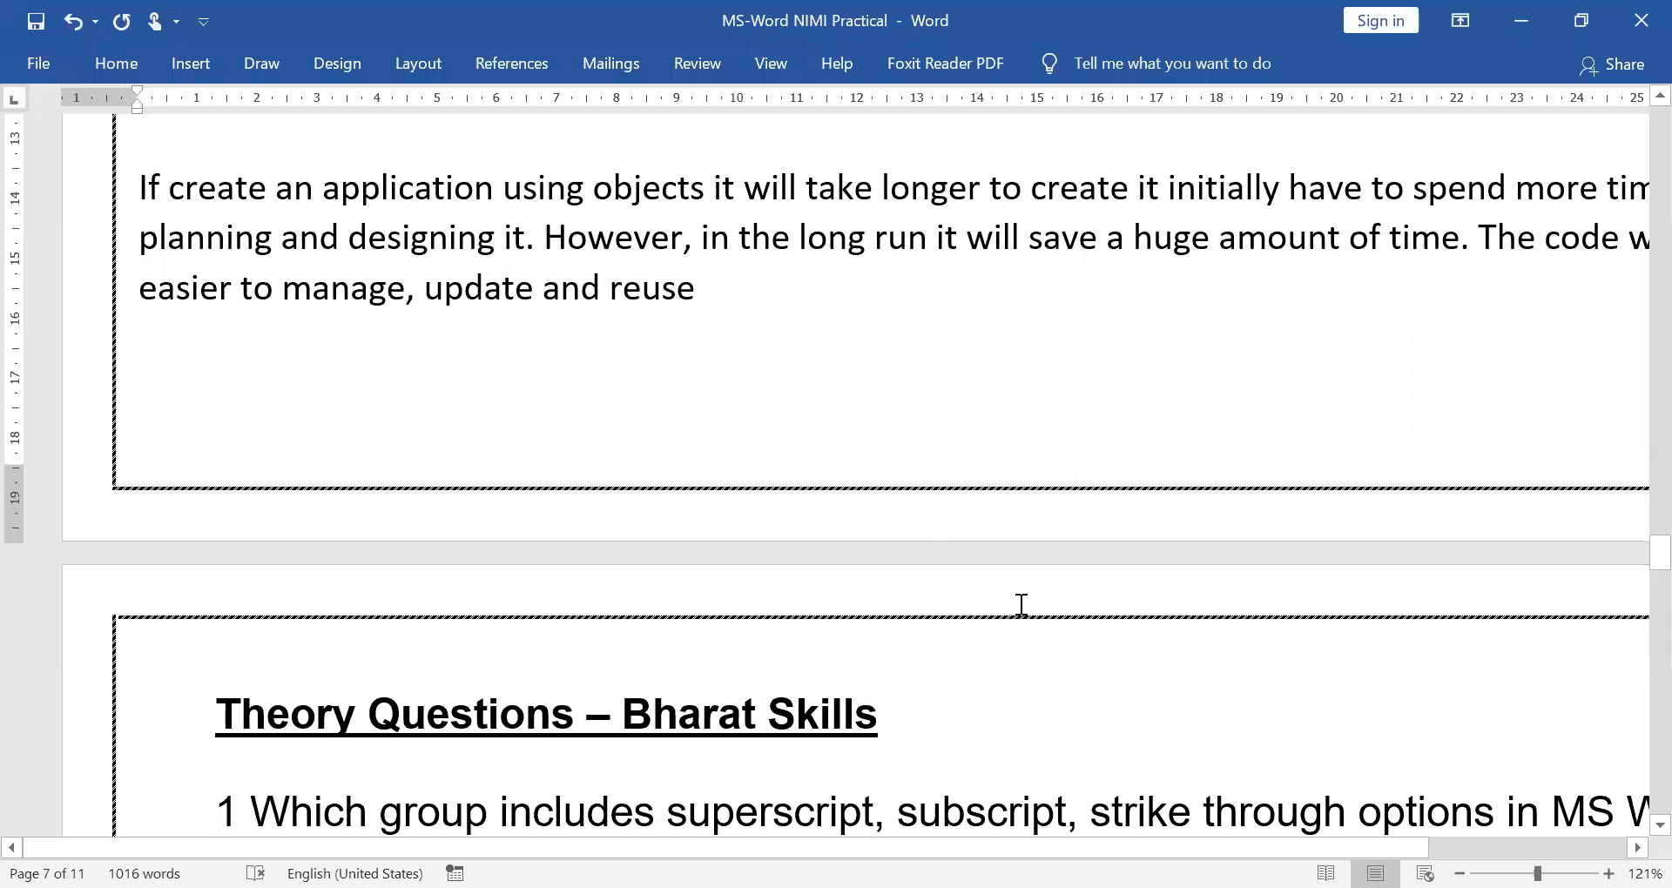
# Review theory questions 6 to 10 at a reduced zoom of 81% and continue to the closing Thank You page
pyautogui.scroll(1, 993, 603)
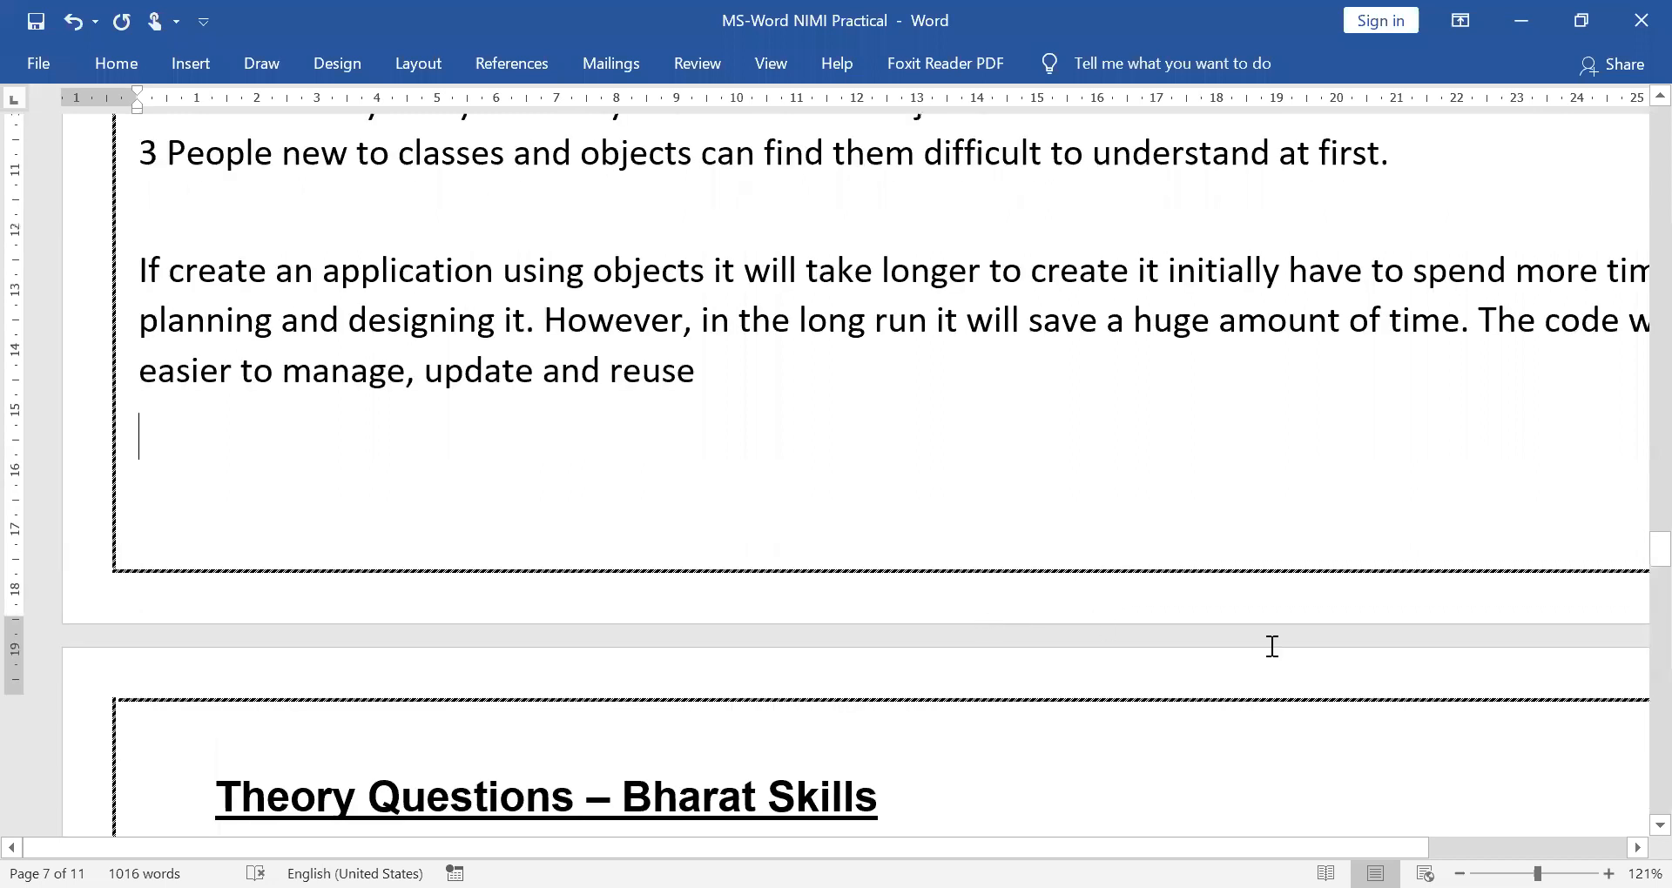
pyautogui.scroll(1, 1271, 648)
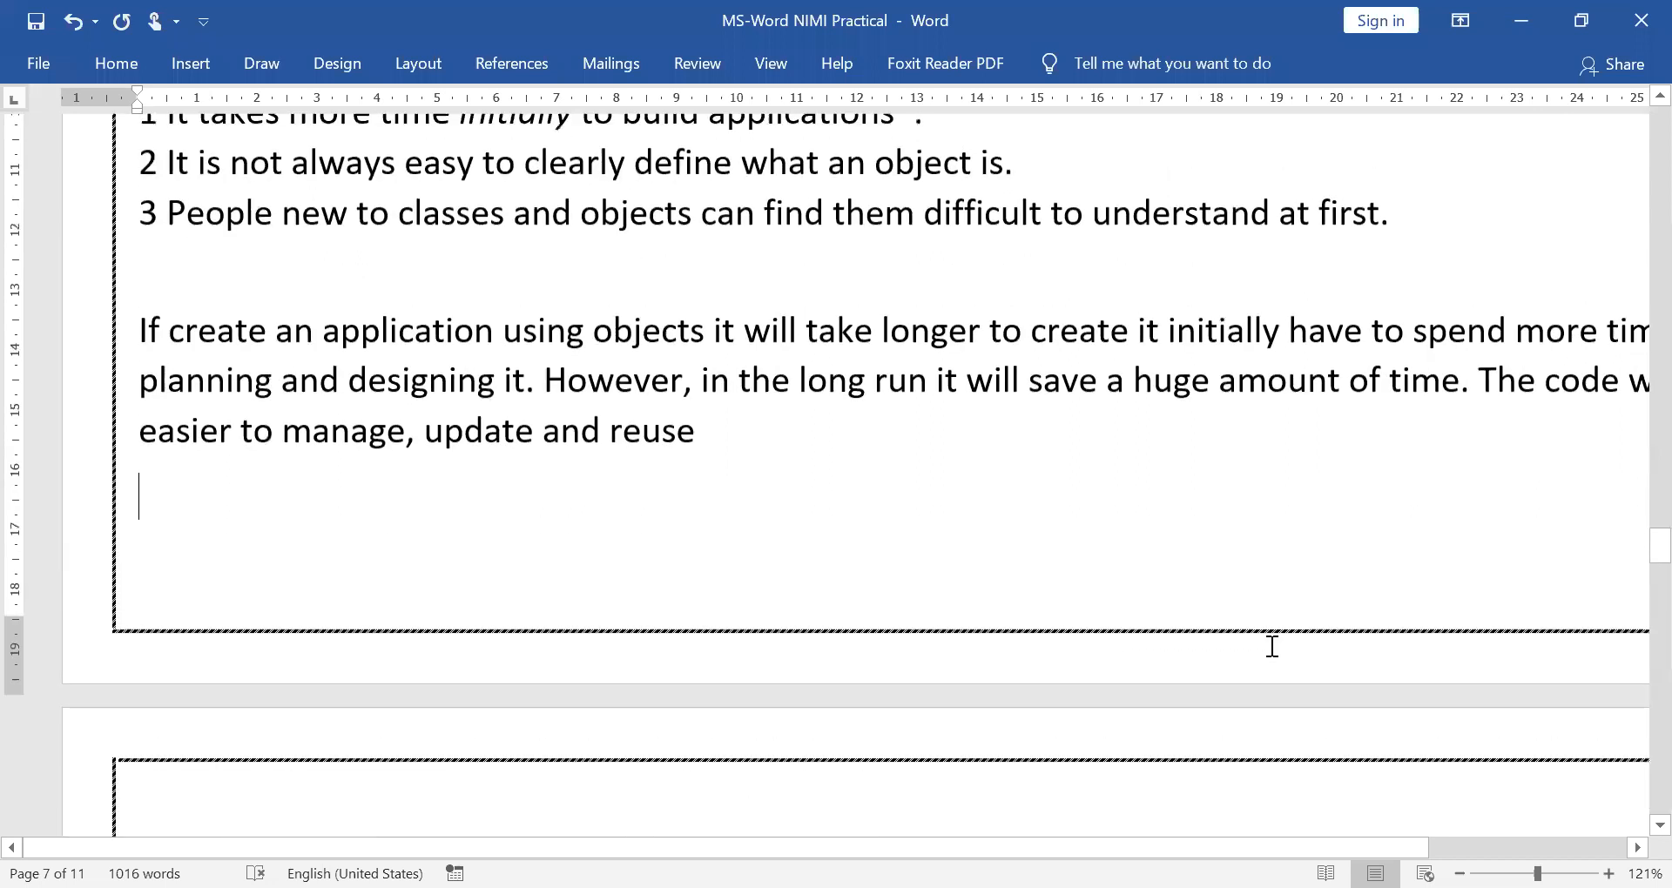
pyautogui.scroll(-15, 1237, 635)
pyautogui.scroll(-5, 1162, 616)
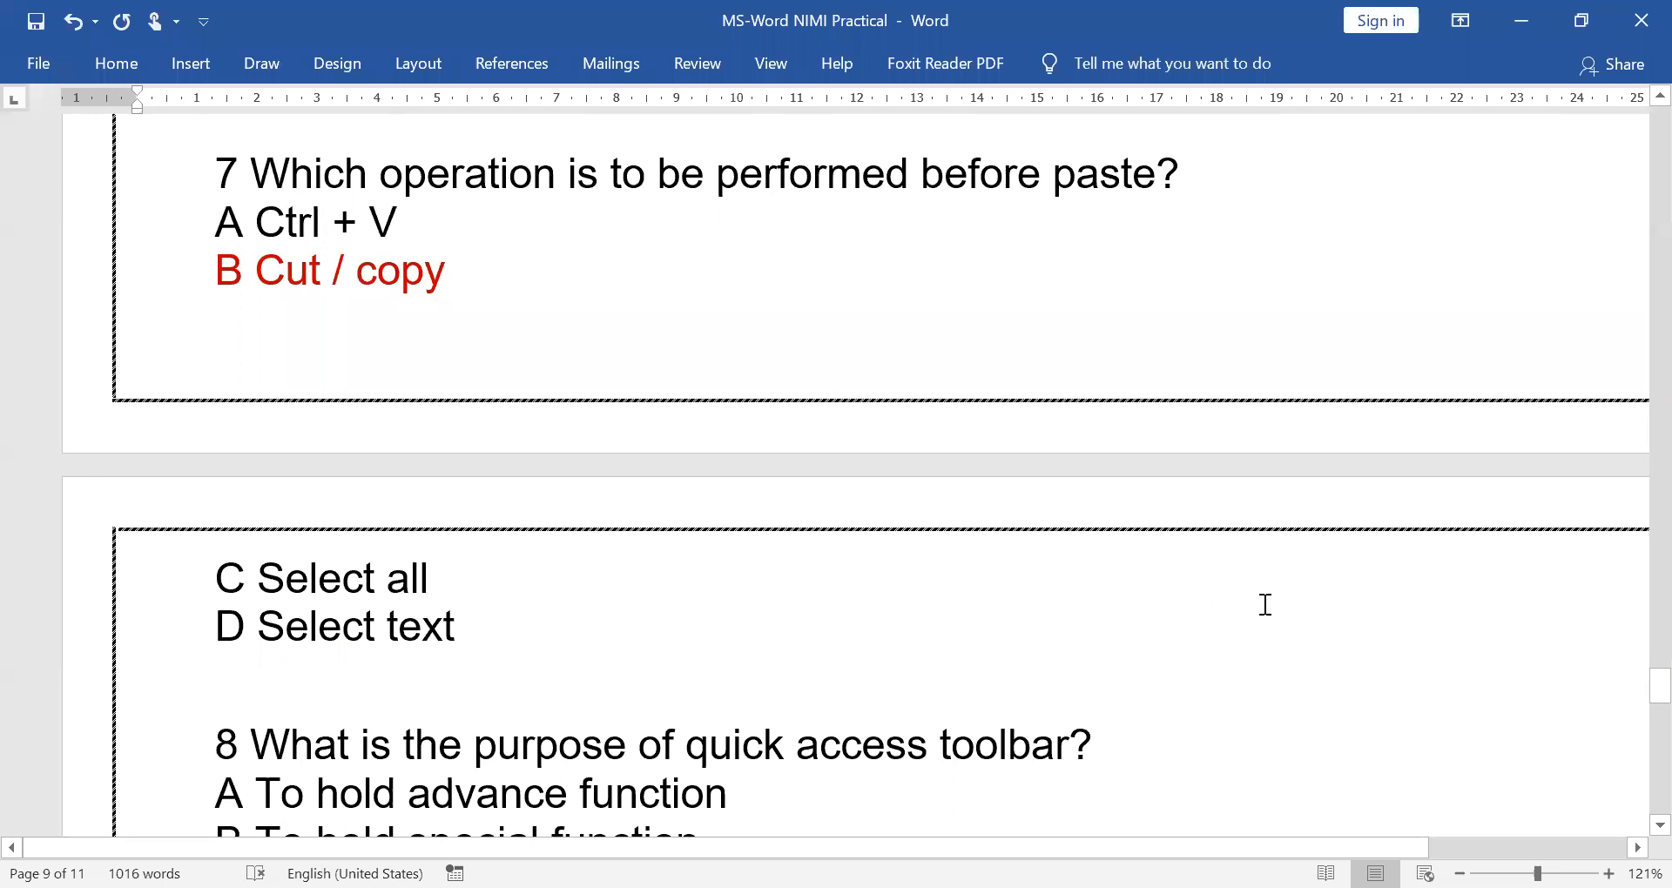
pyautogui.scroll(-1, 1147, 646)
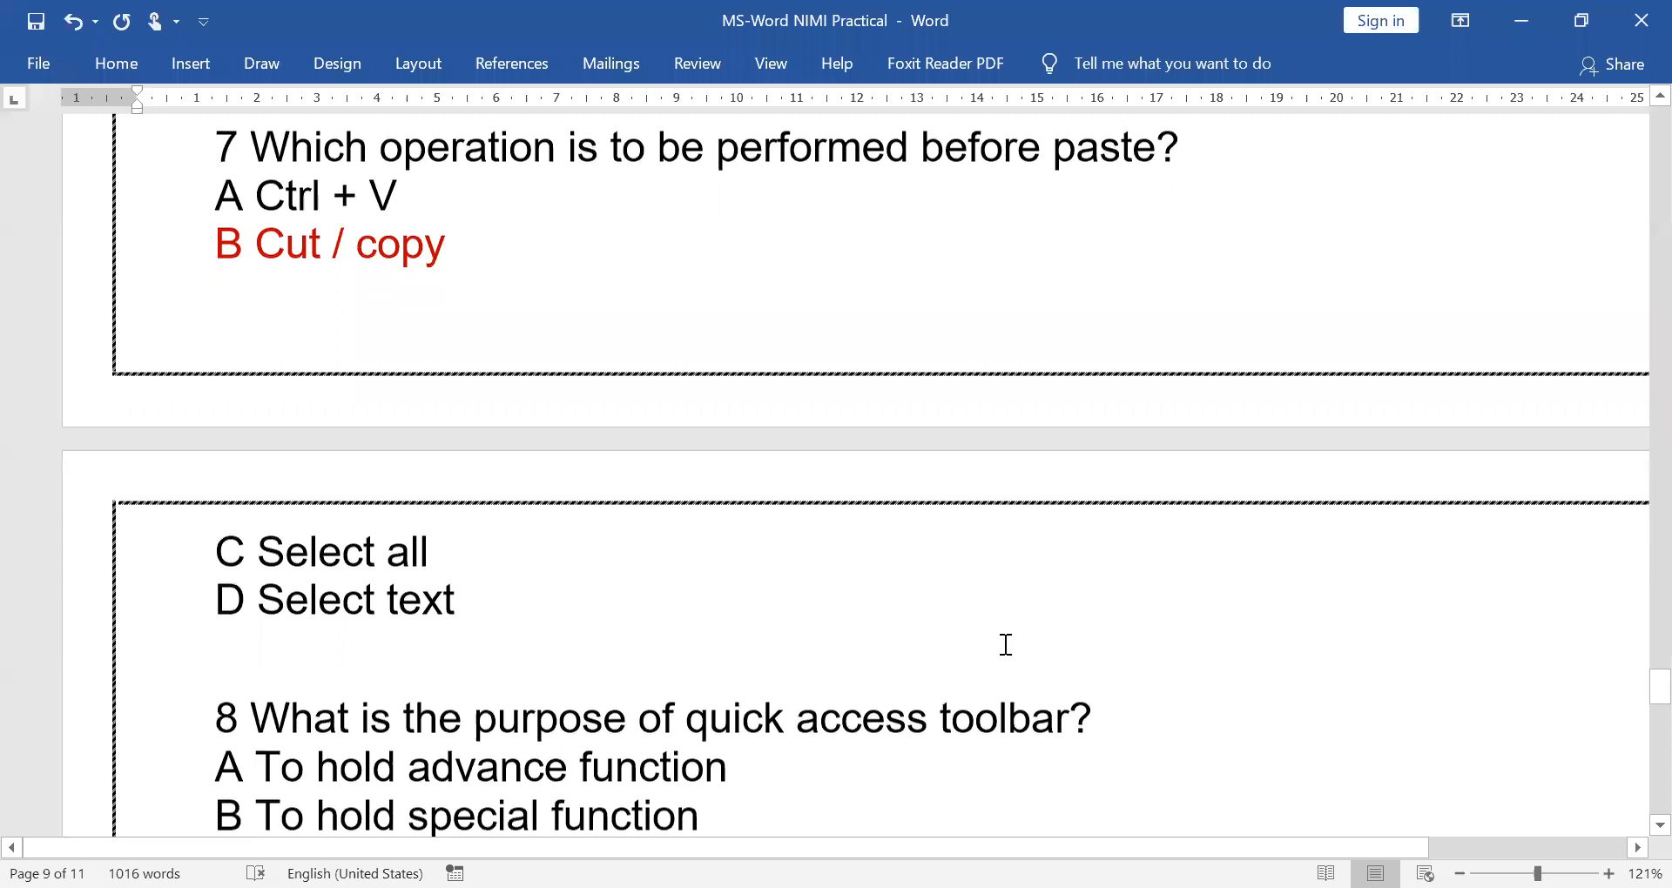
pyautogui.scroll(-3, 1006, 645)
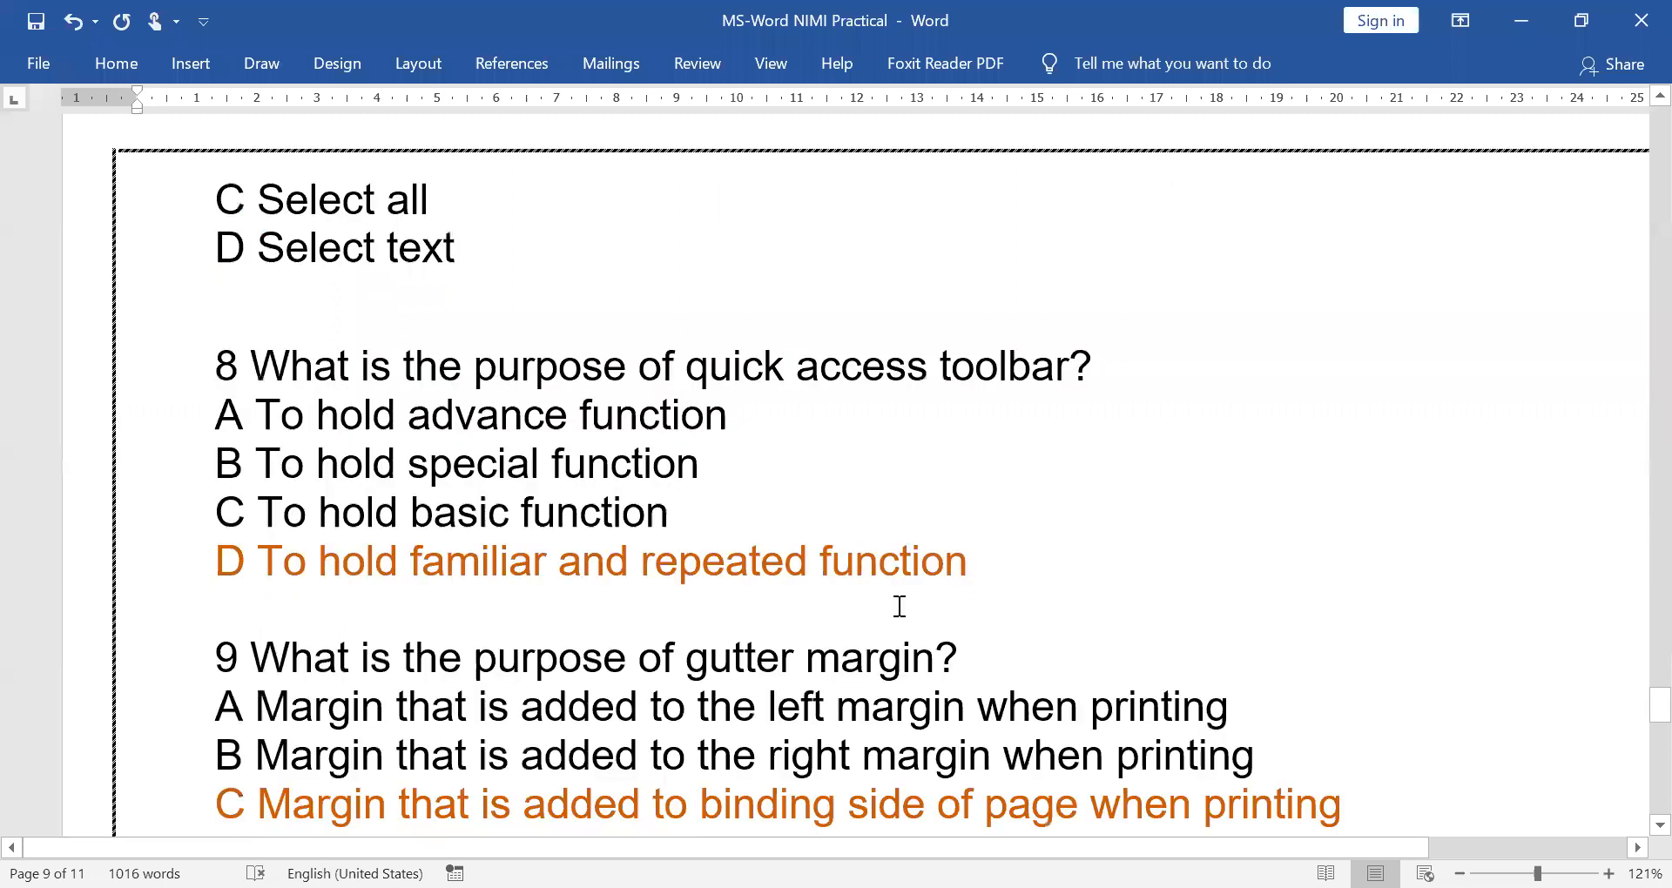
pyautogui.keyDown('ctrl'); pyautogui.scroll(-4, 897, 606); pyautogui.keyUp('ctrl')
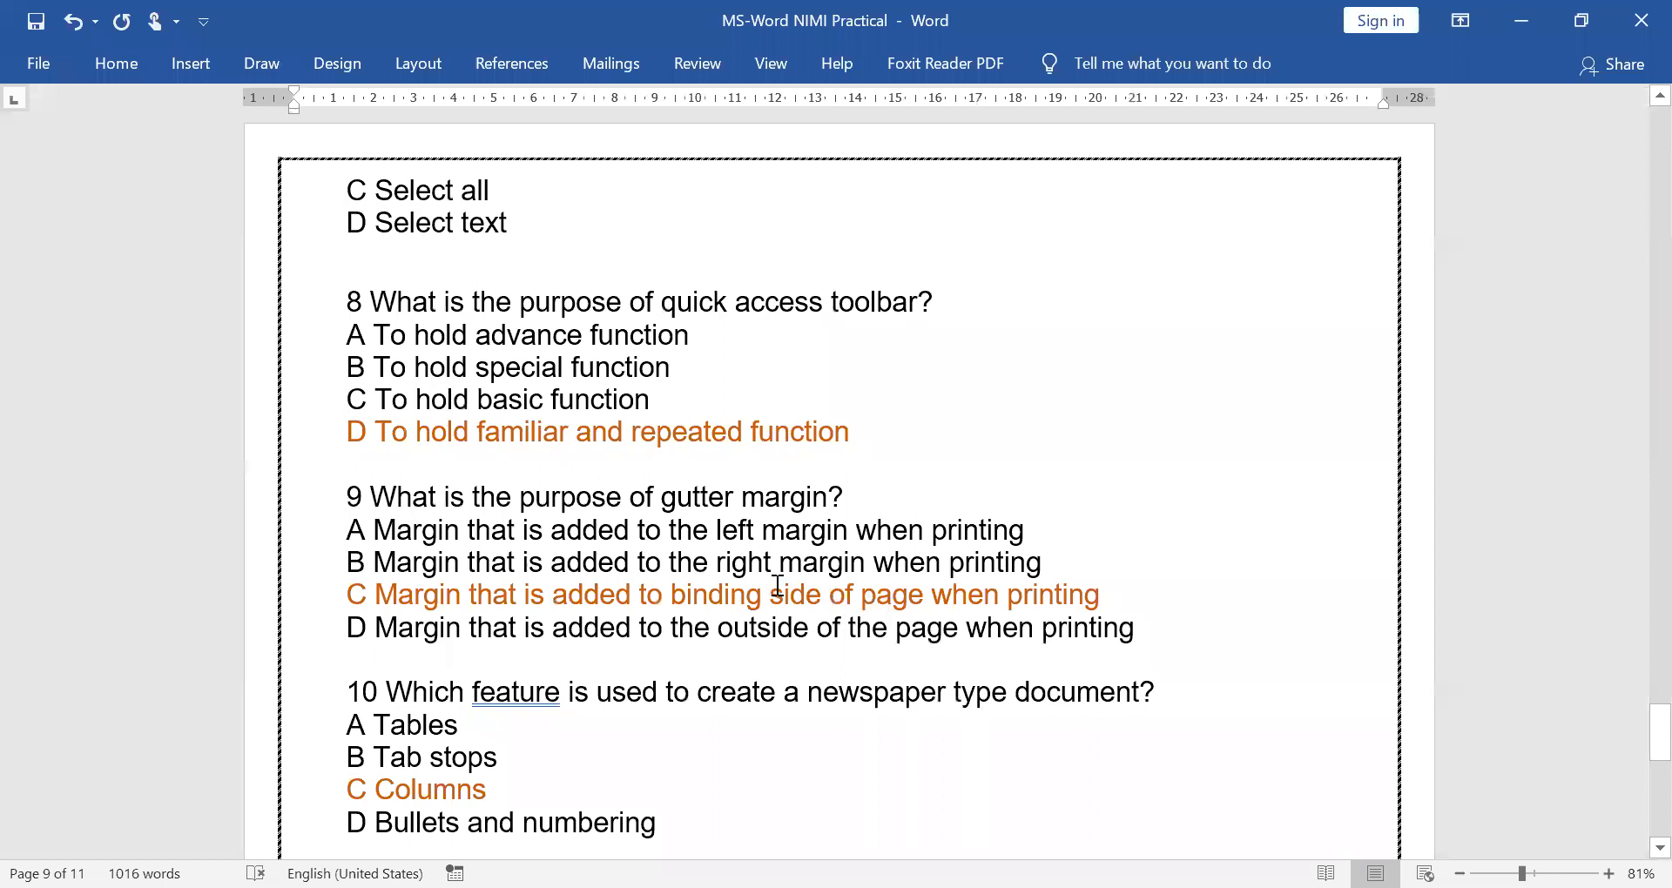
pyautogui.scroll(2, 781, 552)
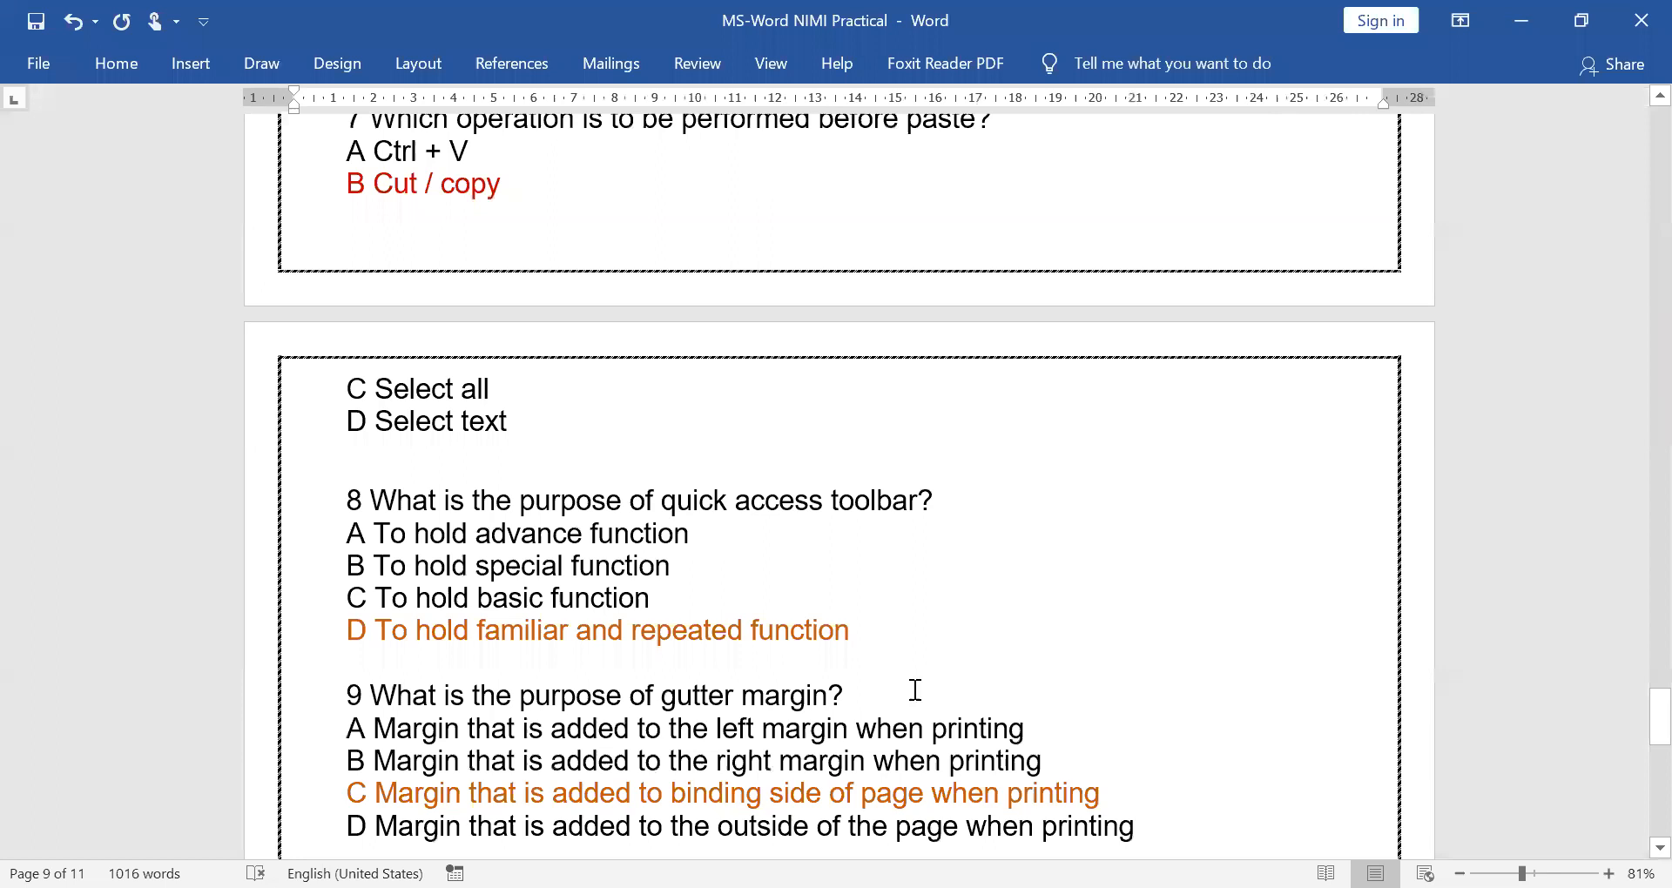
pyautogui.scroll(1, 796, 657)
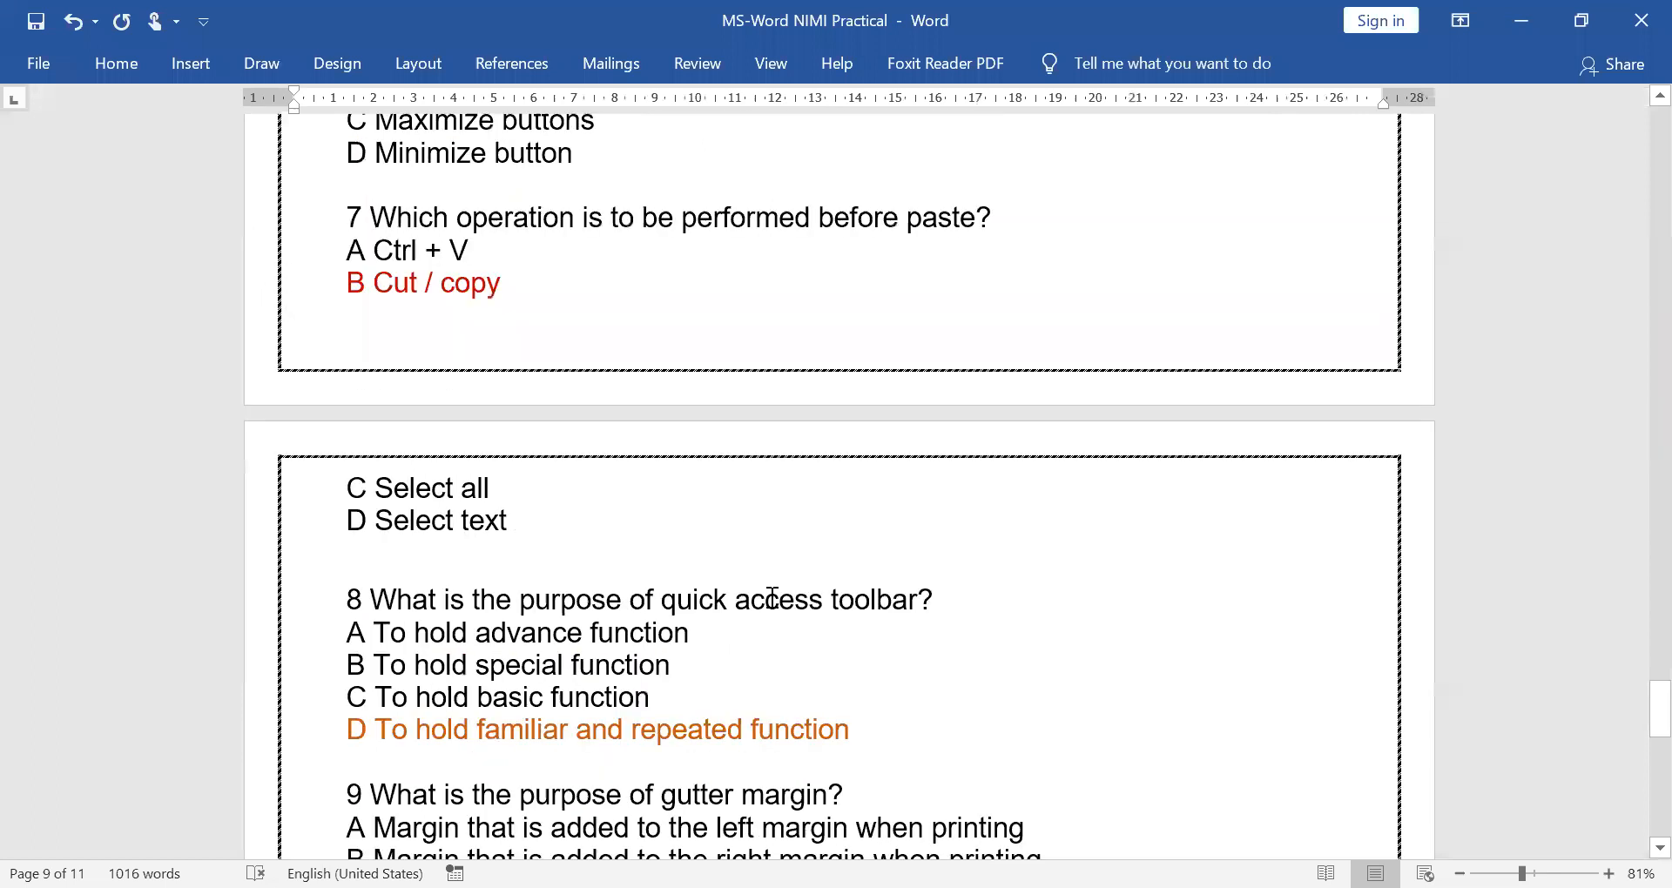
pyautogui.scroll(2, 772, 597)
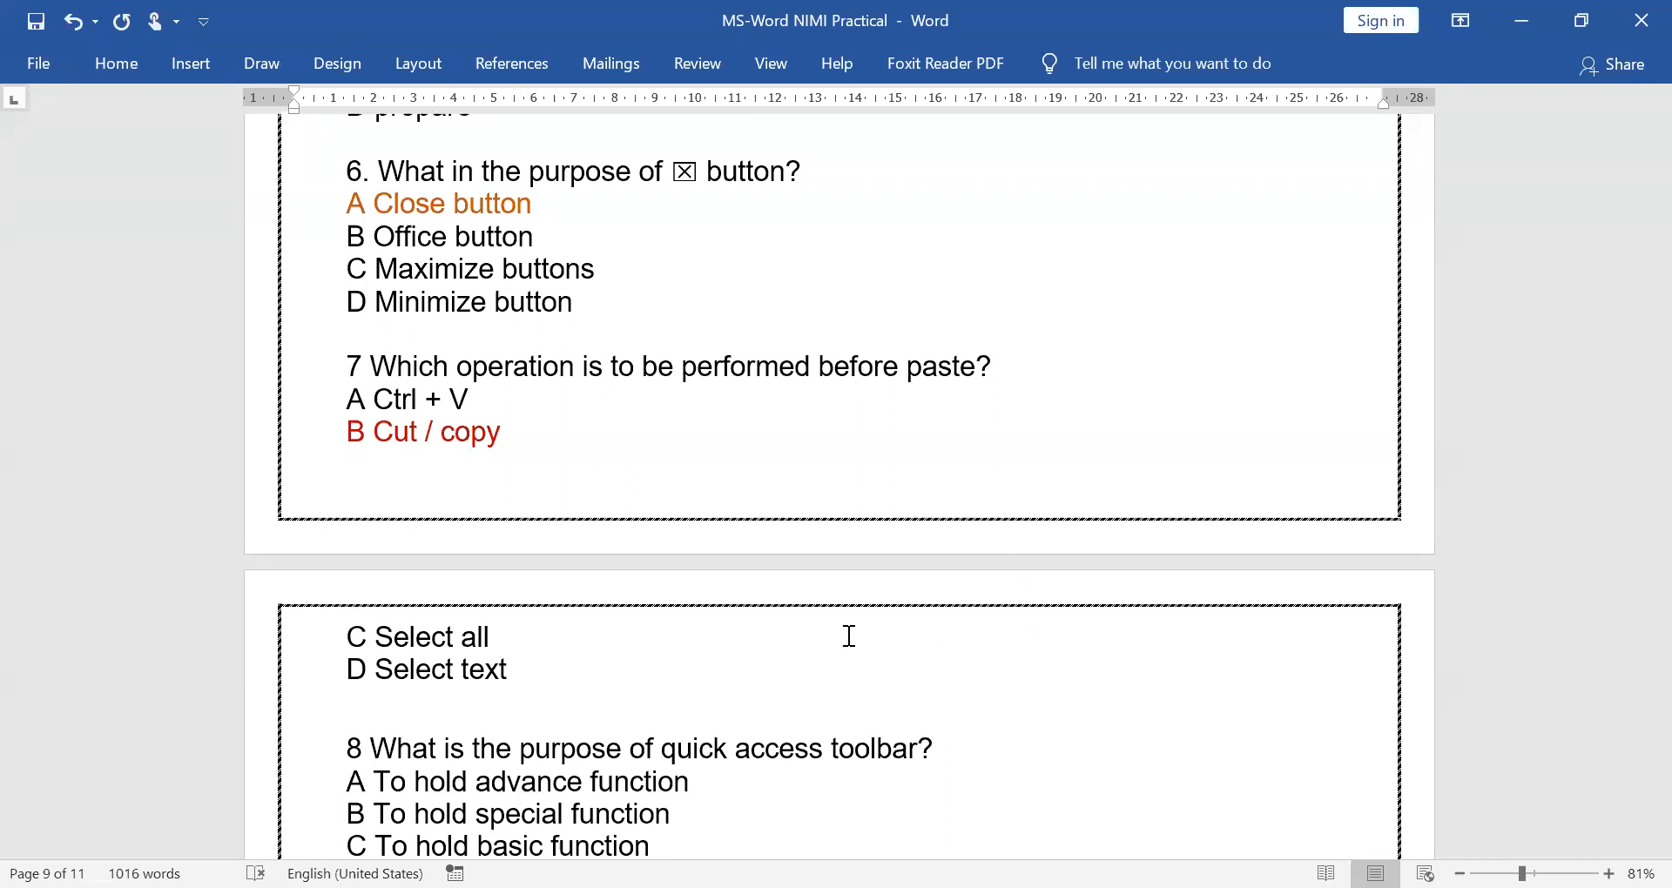
pyautogui.scroll(-7, 844, 638)
pyautogui.scroll(-2, 961, 655)
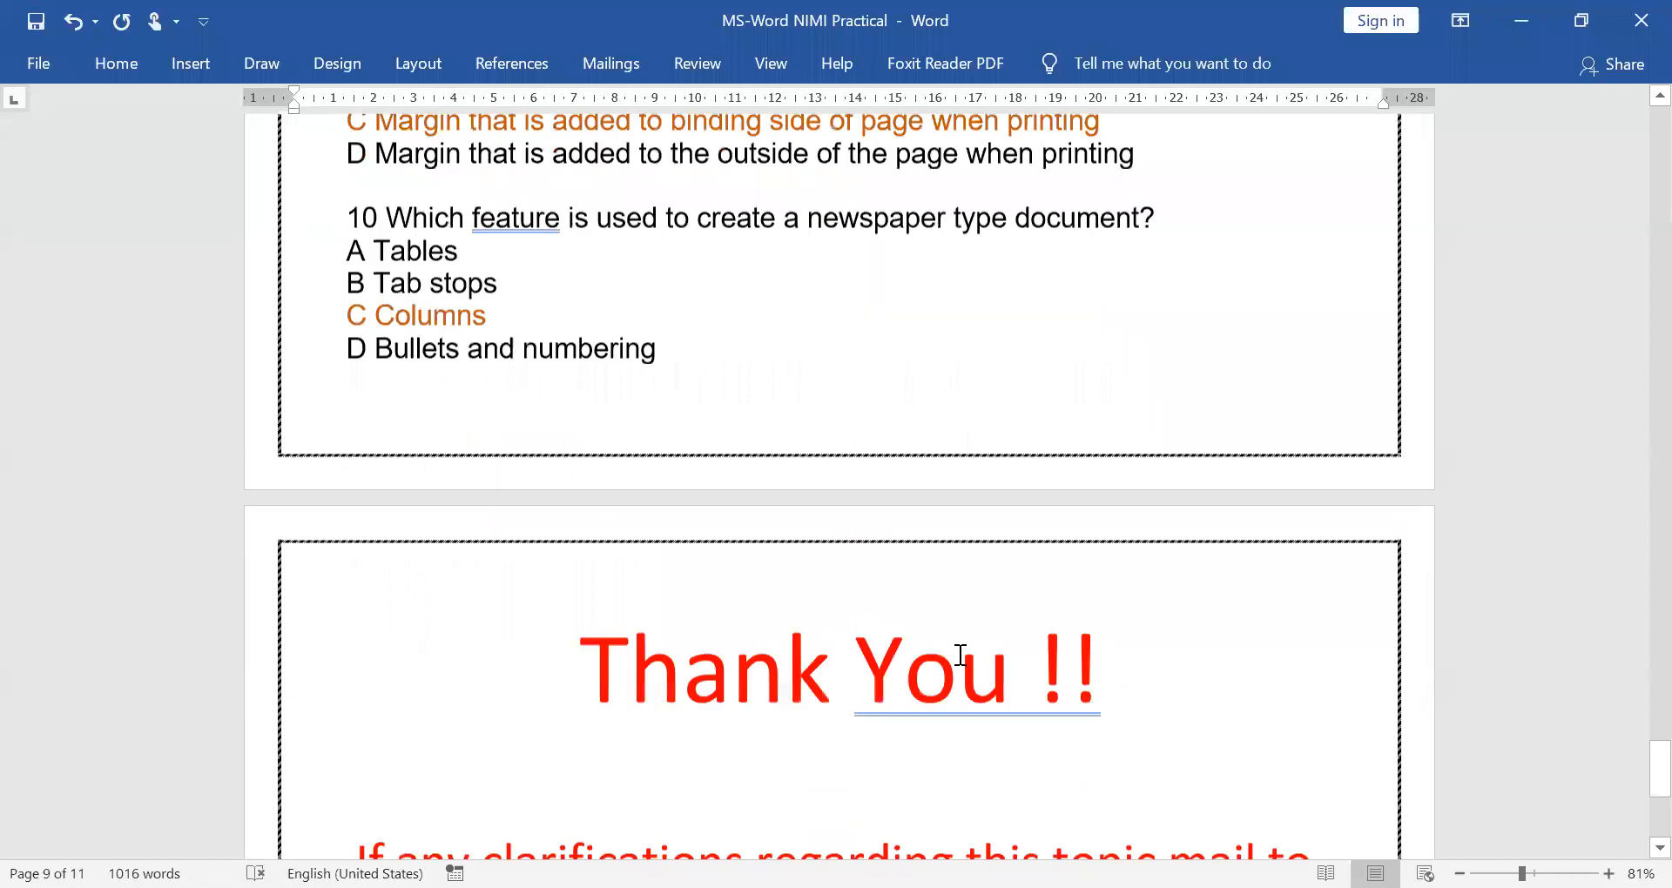
pyautogui.scroll(-4, 961, 655)
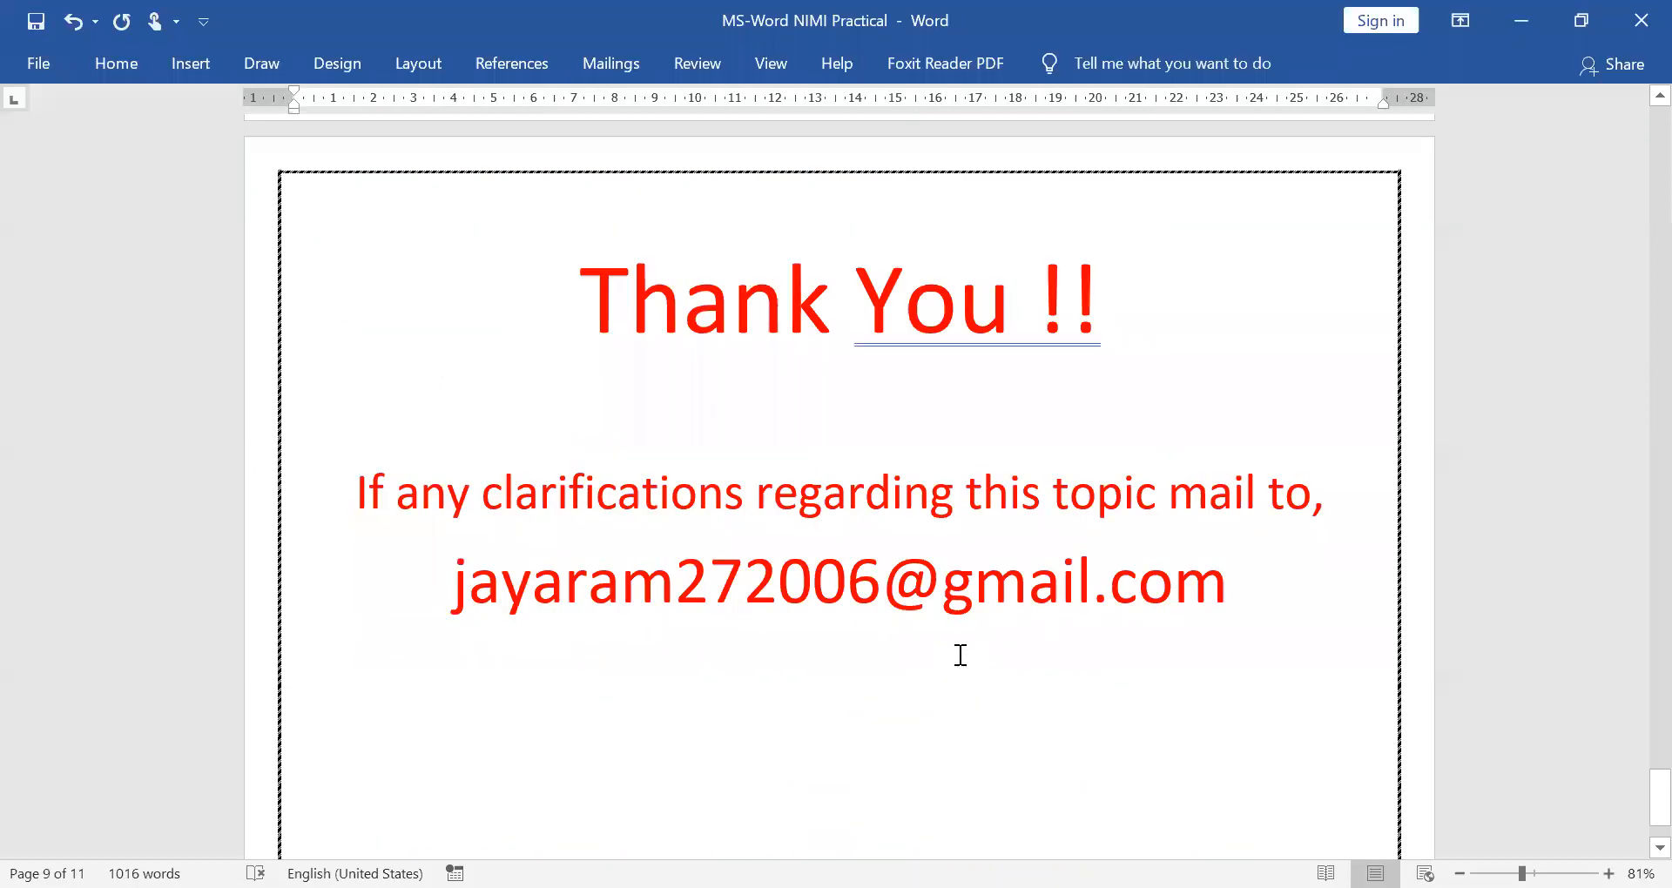